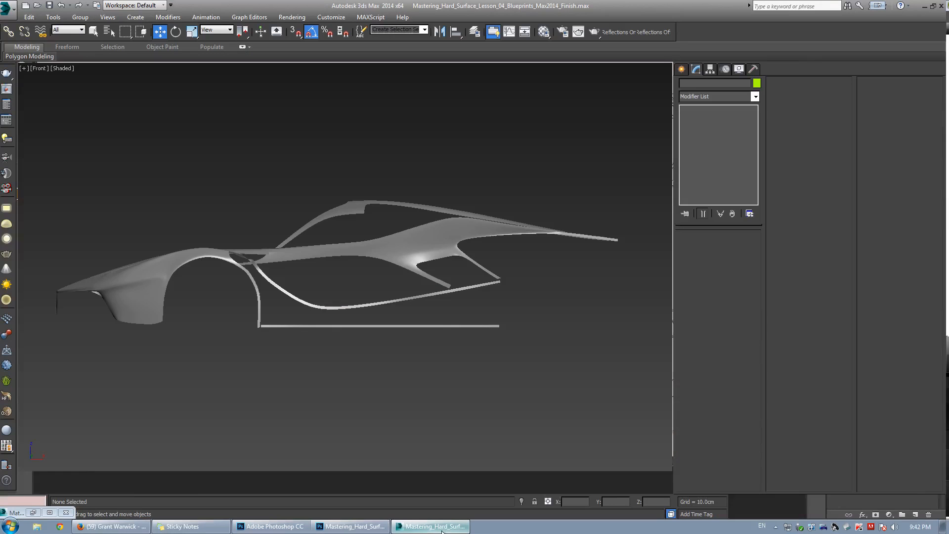
# Compare the car body model in 3ds Max with the LaFerrari blueprint open in Photoshop.
pyautogui.click(430, 526)
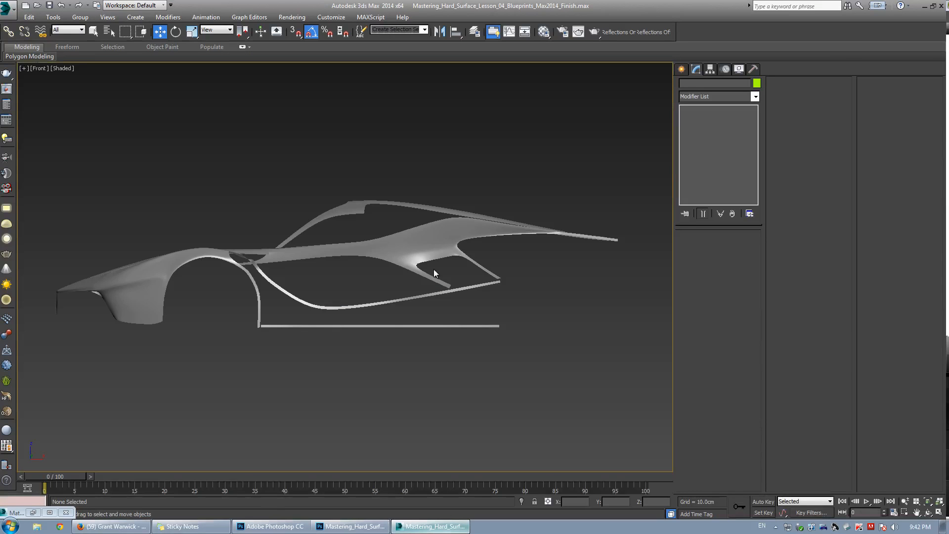
pyautogui.click(434, 273)
pyautogui.press('F4')
pyautogui.scroll(5, 421, 246)
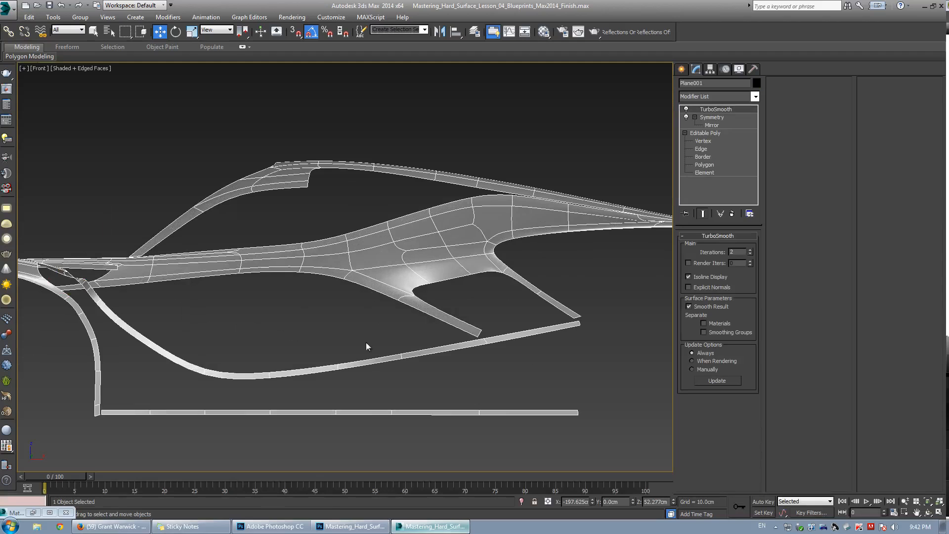
pyautogui.click(274, 526)
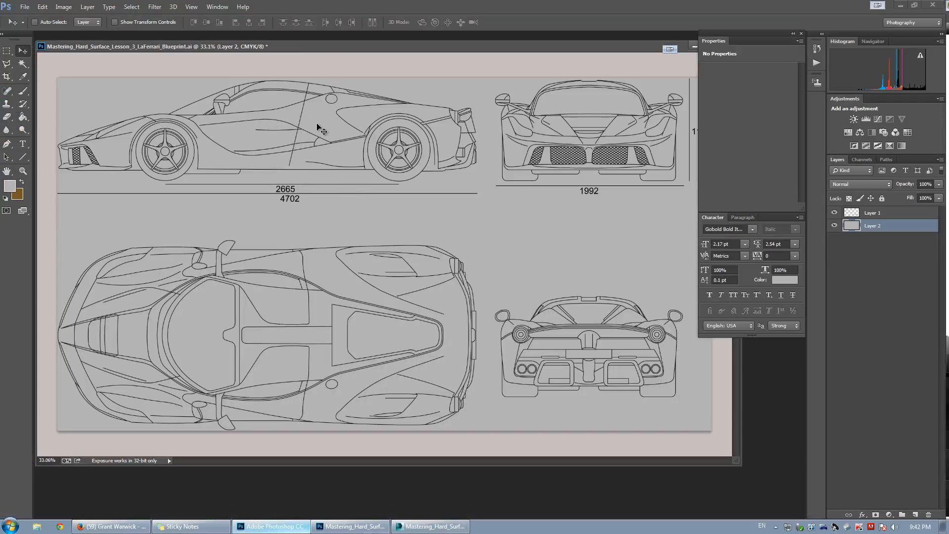
pyautogui.click(430, 526)
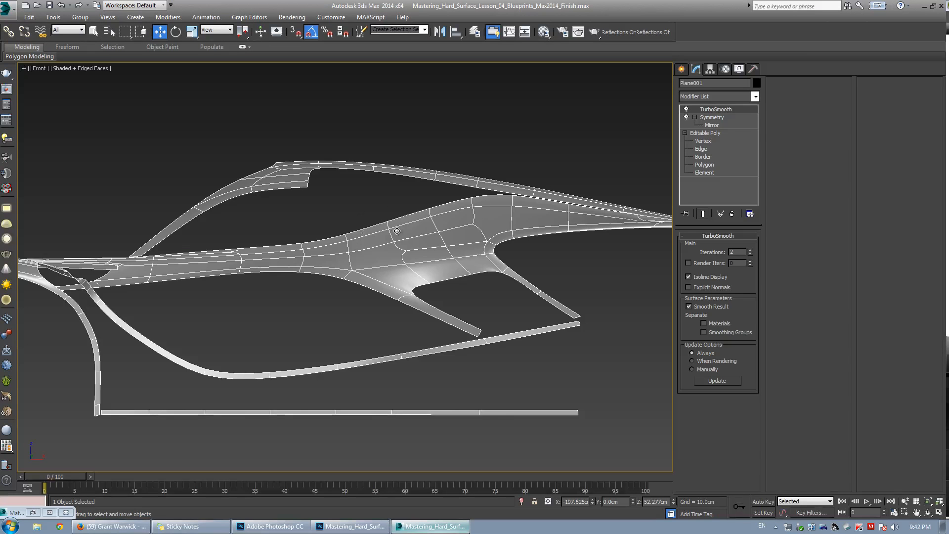
pyautogui.scroll(5, 389, 246)
pyautogui.scroll(-4, 380, 229)
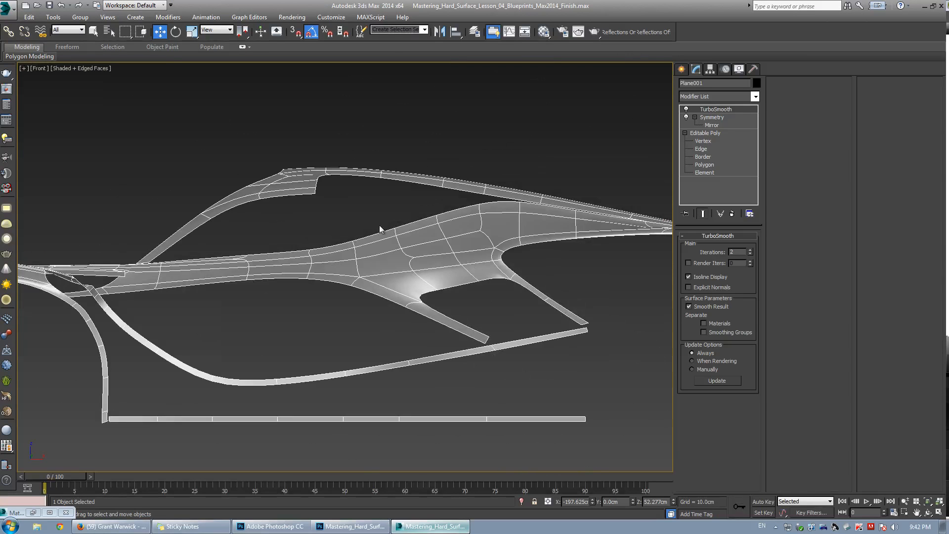
pyautogui.click(271, 526)
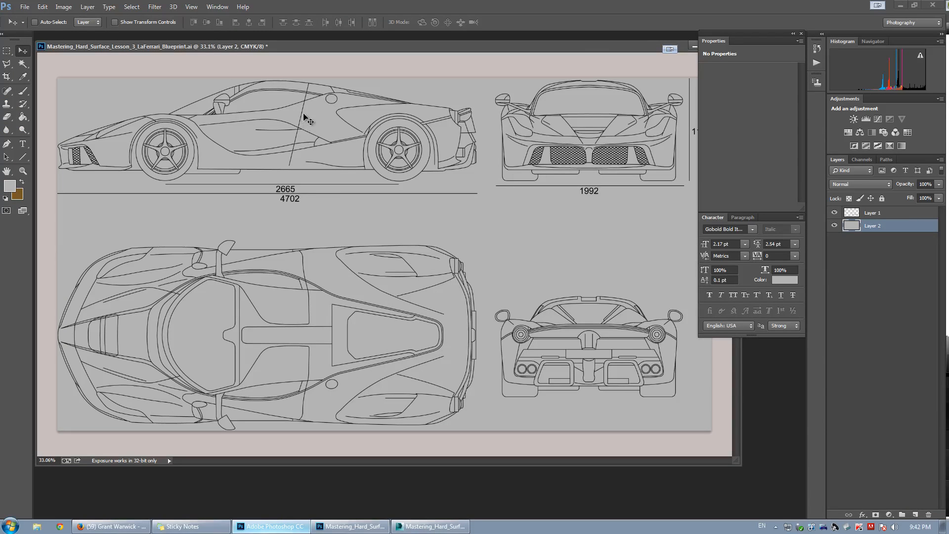
# Save a copy of the blueprint as Mastering_Hard_Surface_Lesson_3_LaFerrari_Blueprint.jpg in the Lesson_05 folder at Maximum JPEG quality.
pyautogui.click(24, 7)
pyautogui.click(45, 124)
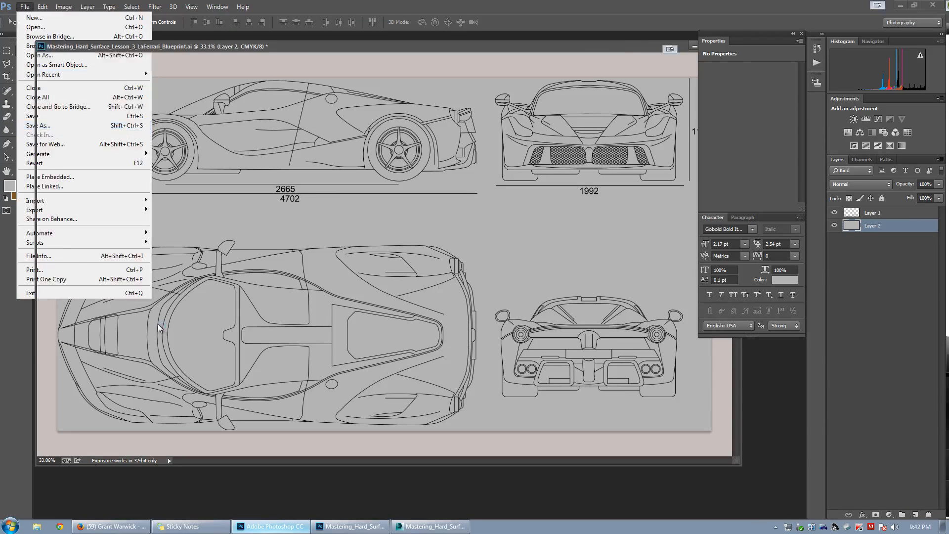
pyautogui.click(100, 256)
pyautogui.click(96, 301)
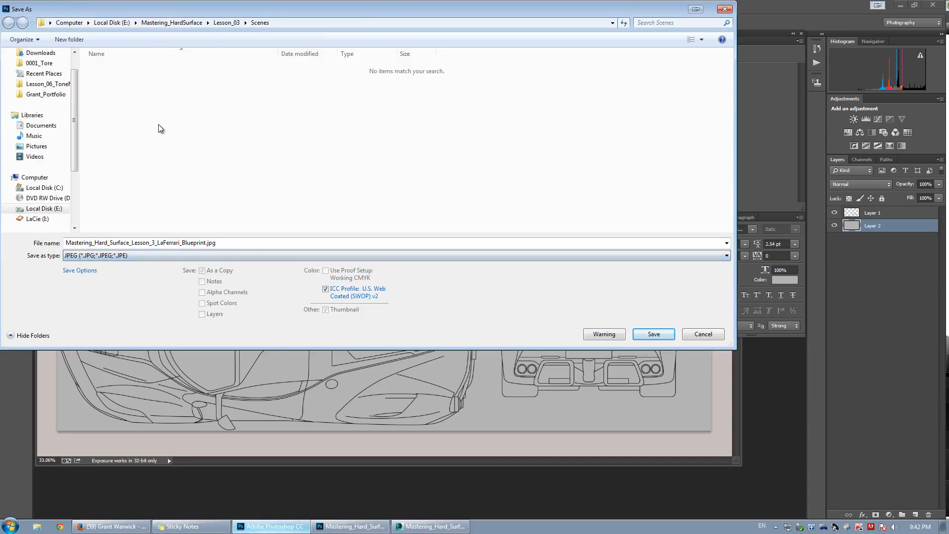
pyautogui.click(171, 23)
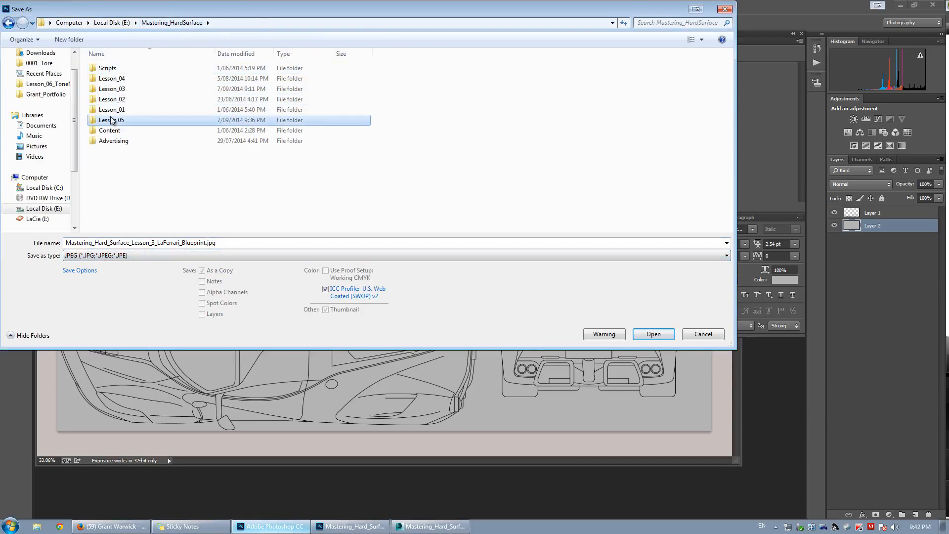
pyautogui.doubleClick(111, 120)
pyautogui.doubleClick(117, 73)
pyautogui.click(514, 267)
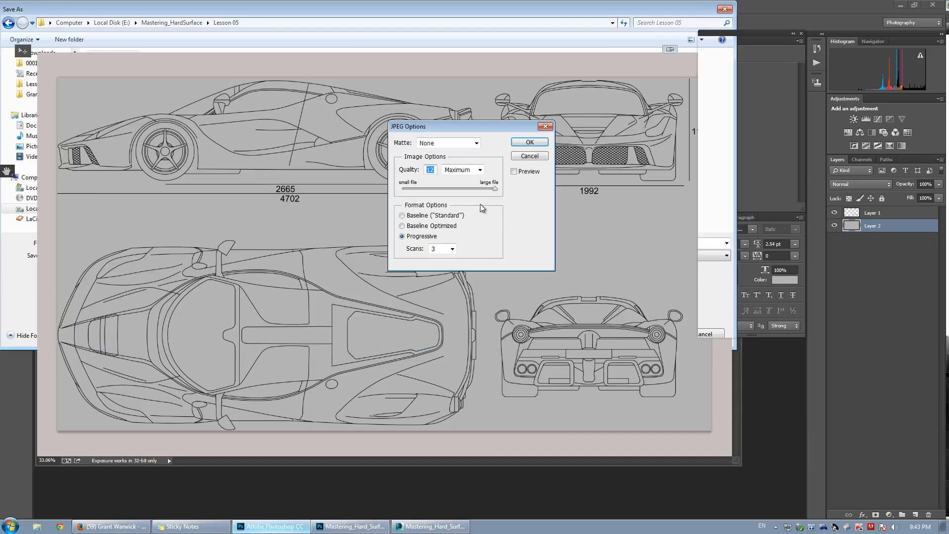
pyautogui.click(527, 142)
# Back in 3ds Max, create a plane covering the front viewport behind the car model.
pyautogui.click(433, 526)
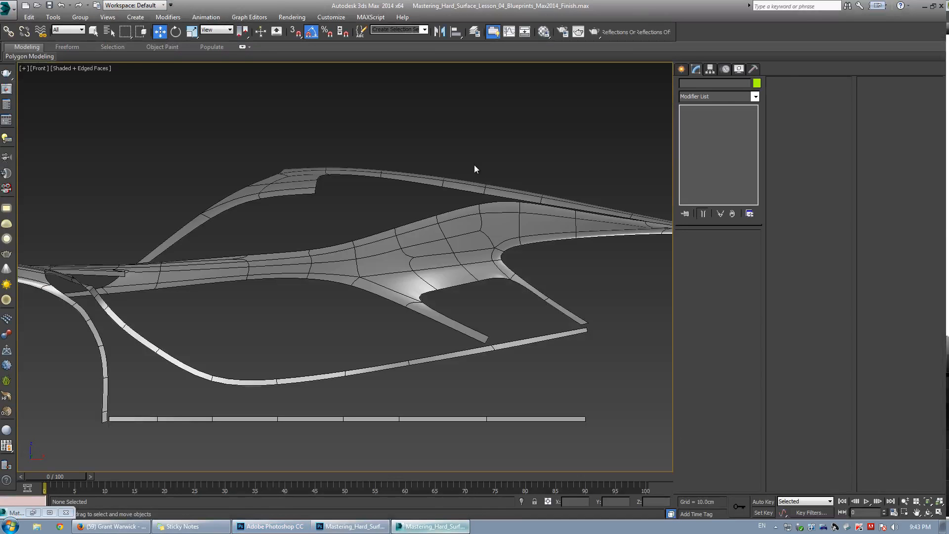
pyautogui.scroll(-5, 493, 174)
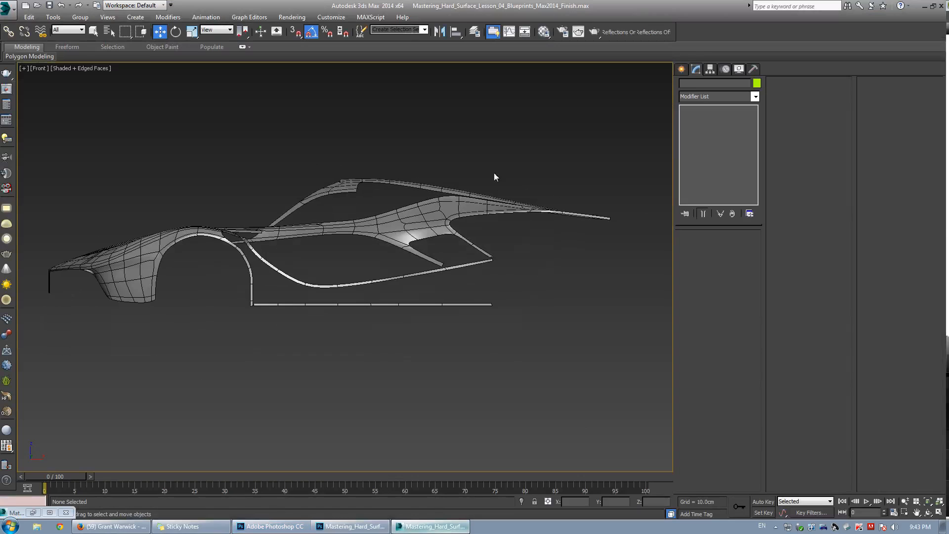
pyautogui.click(681, 69)
pyautogui.click(737, 174)
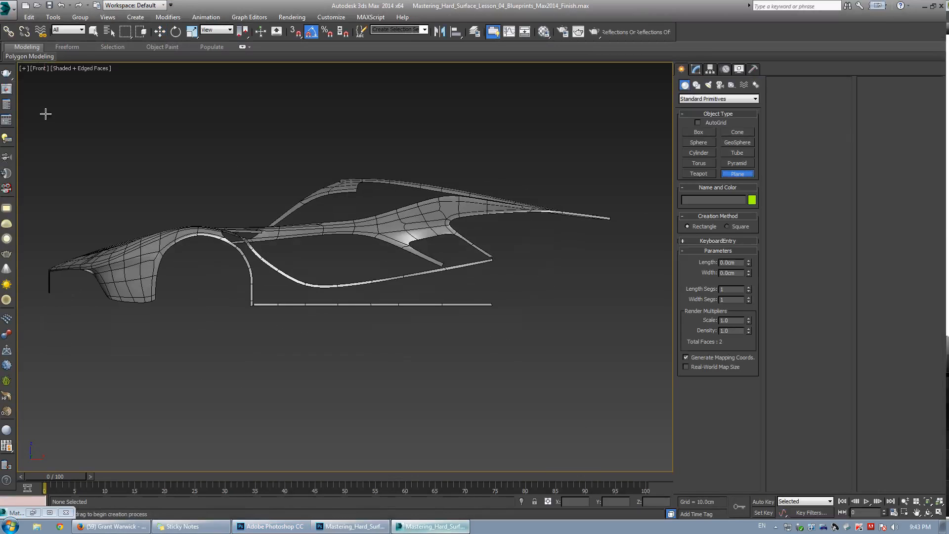
pyautogui.moveTo(43, 113); pyautogui.dragTo(637, 422)
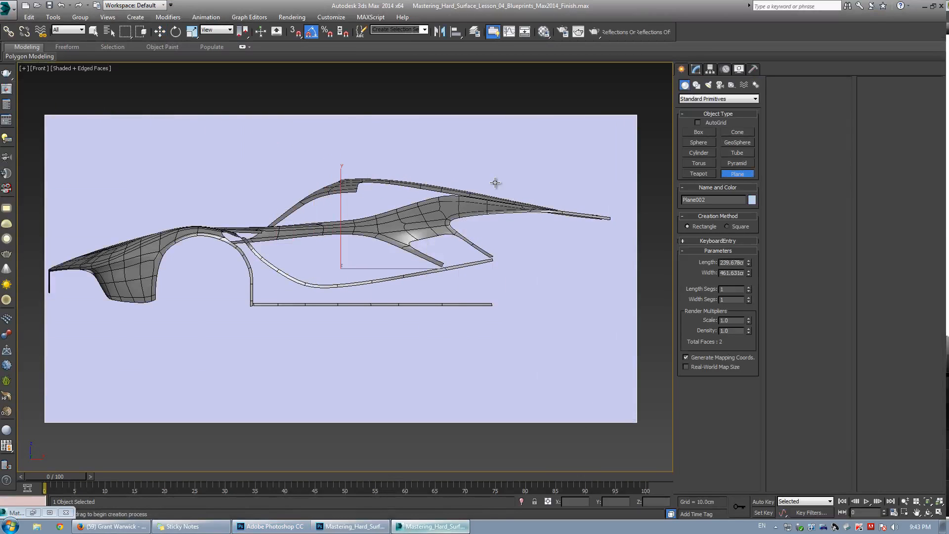
# Open the Material Editor and clear the existing diffuse map from the 03 - Default material.
pyautogui.press('w')
pyautogui.click(544, 32)
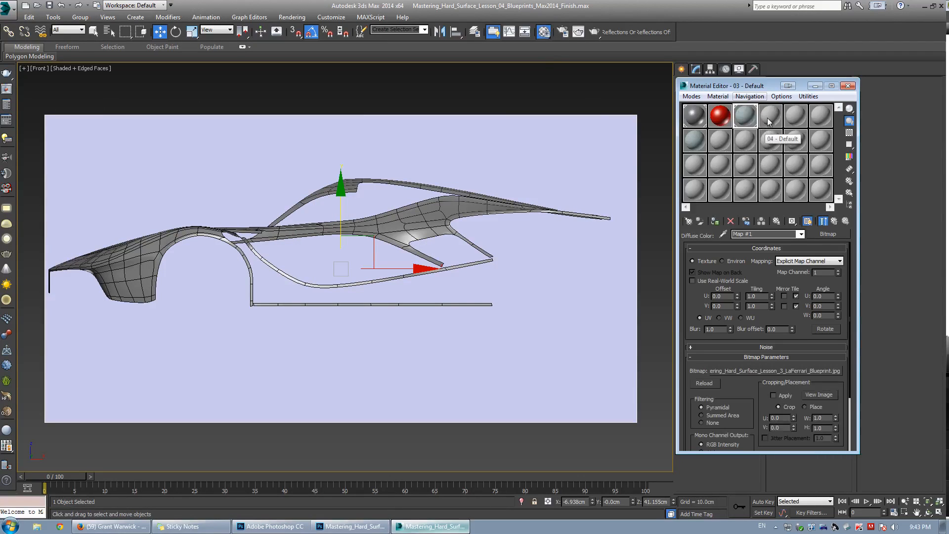
pyautogui.click(834, 221)
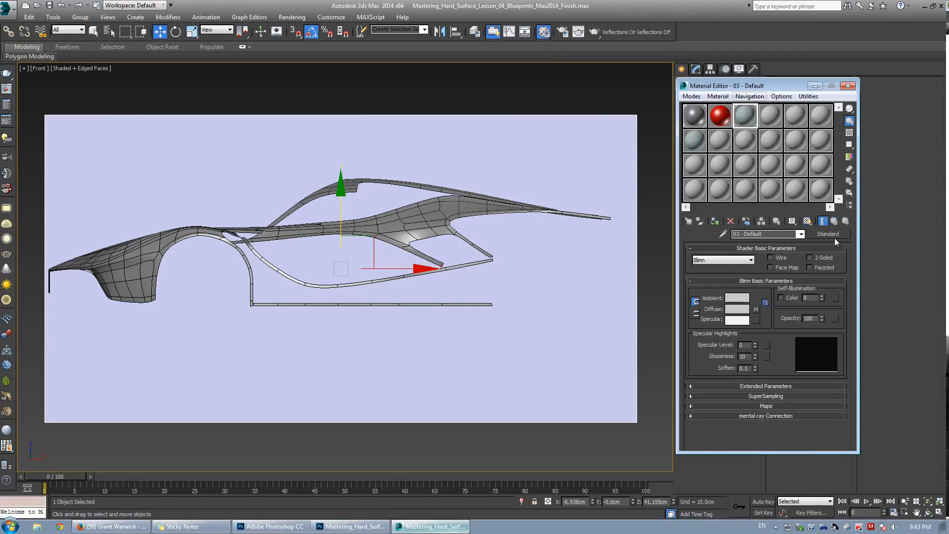
pyautogui.click(757, 309)
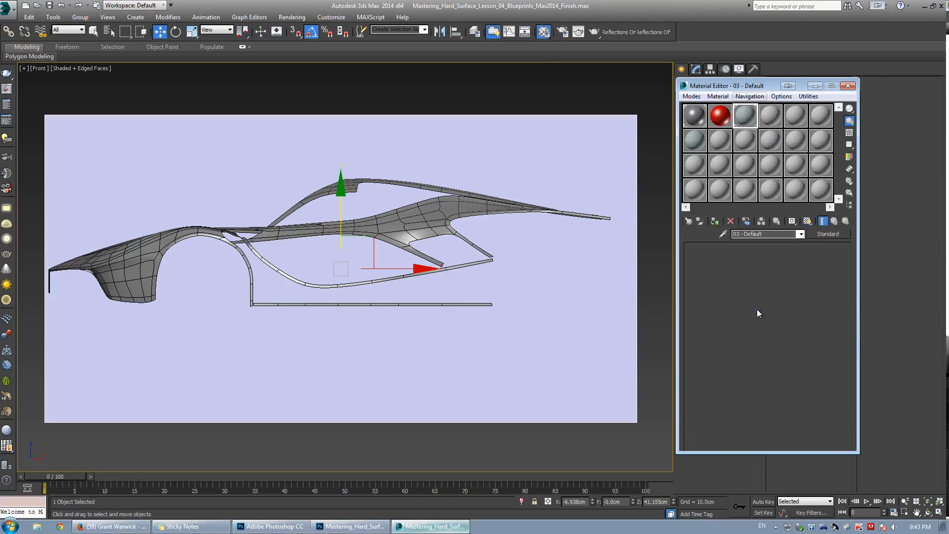
pyautogui.click(834, 221)
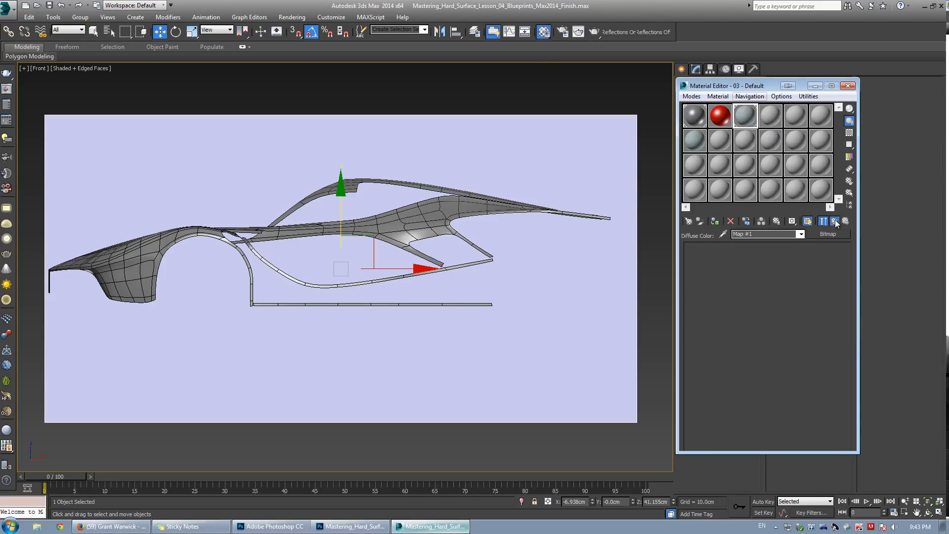
pyautogui.rightClick(758, 310)
pyautogui.click(789, 364)
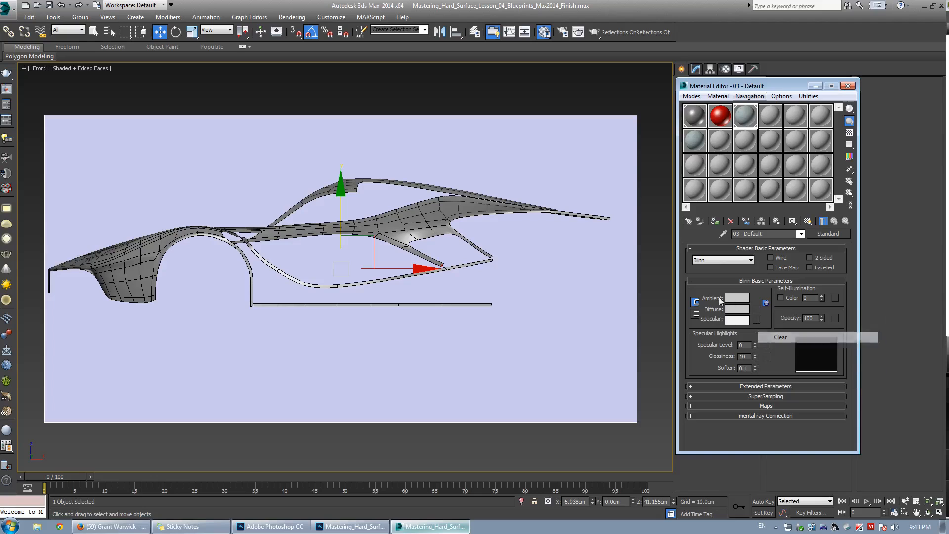
# Load the saved blueprint JPEG as a Bitmap diffuse map, assign the material to the plane and show it in the viewport.
pyautogui.click(757, 310)
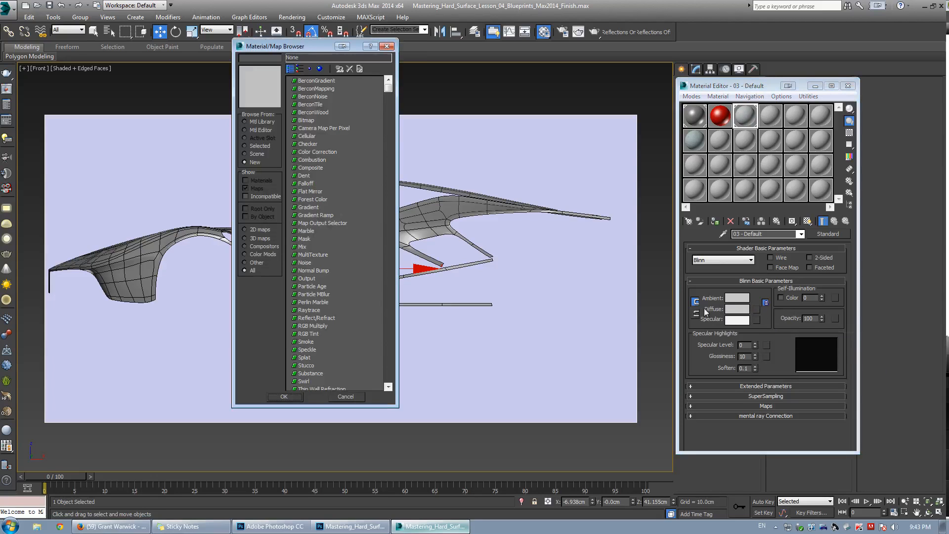
pyautogui.doubleClick(306, 120)
pyautogui.doubleClick(85, 85)
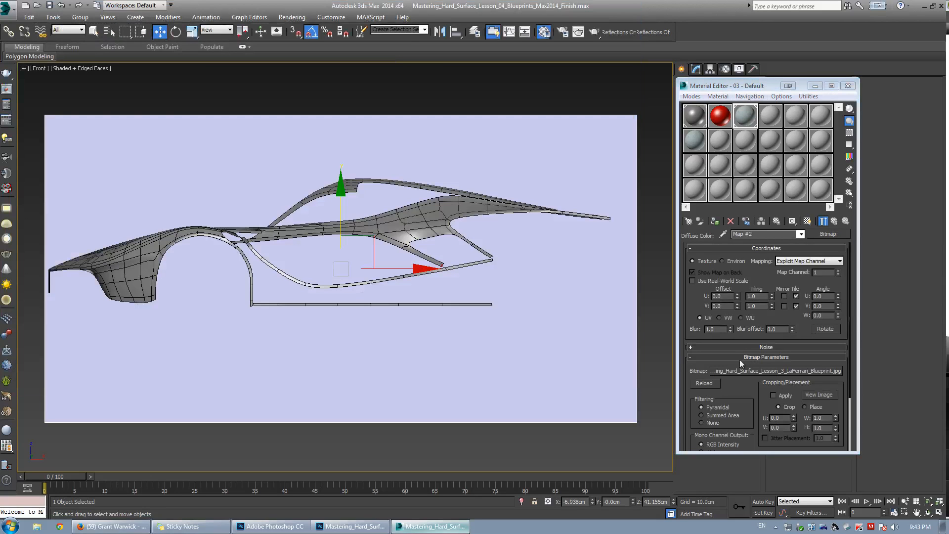
pyautogui.click(775, 371)
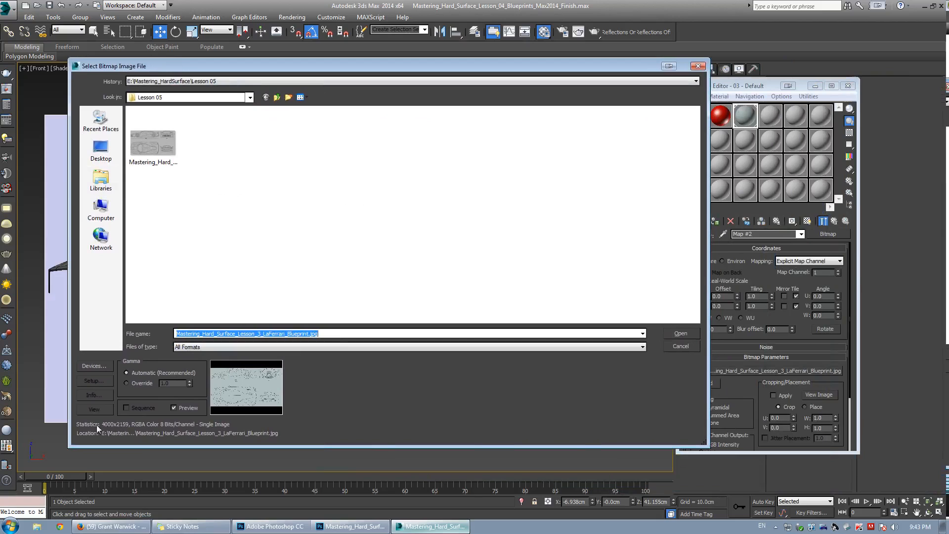
pyautogui.click(683, 348)
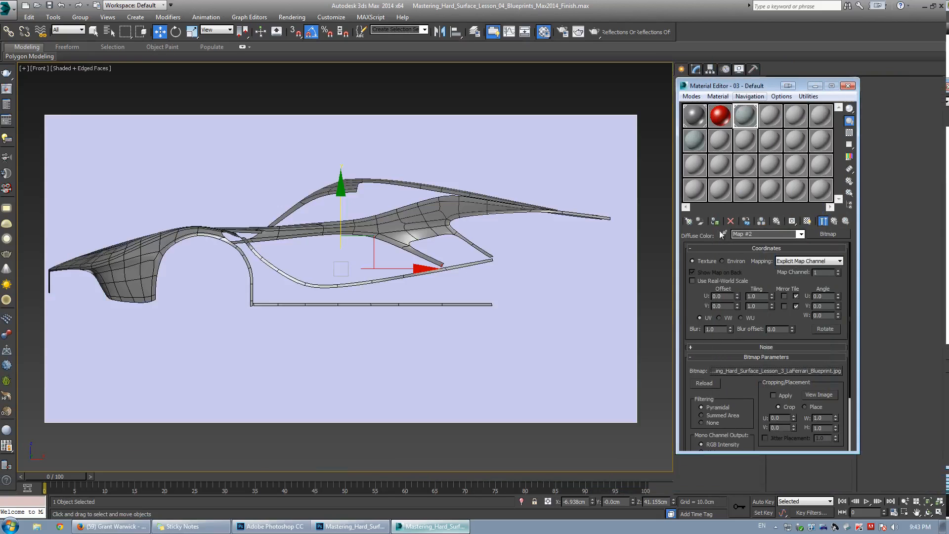
pyautogui.click(715, 223)
pyautogui.click(808, 221)
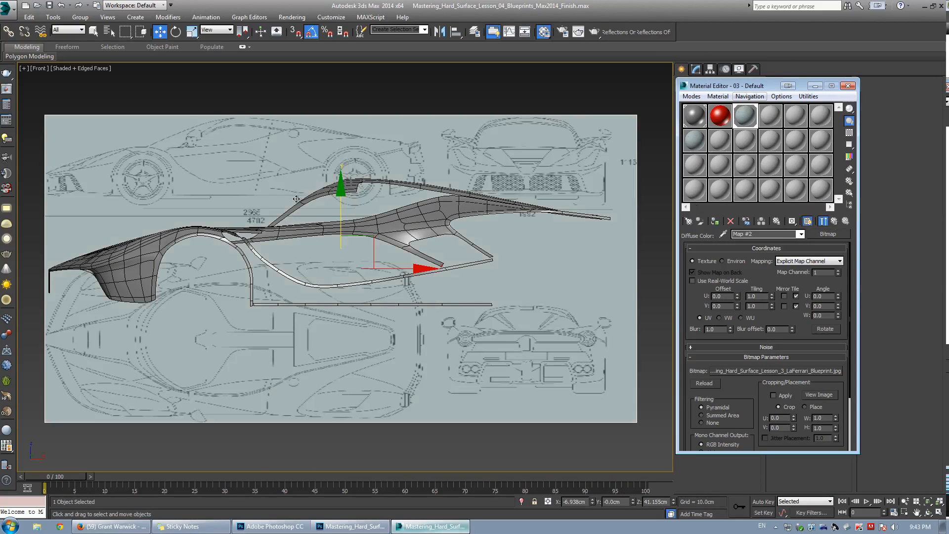
# Nudge the plane slightly, close the Material Editor, and set the plane's width to 4000 cm and length to 2159 cm.
pyautogui.moveTo(450, 200); pyautogui.dragTo(457, 200, button='middle')
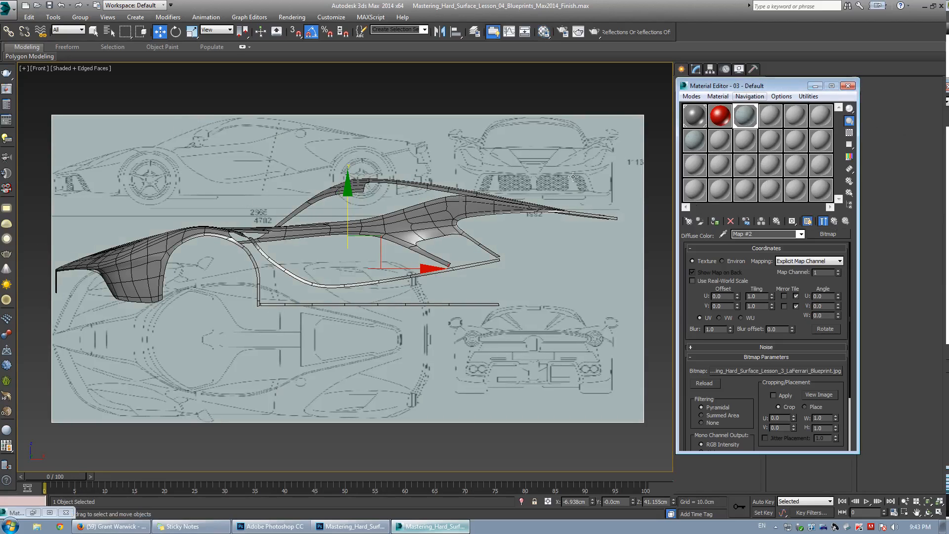
pyautogui.click(815, 85)
pyautogui.click(696, 70)
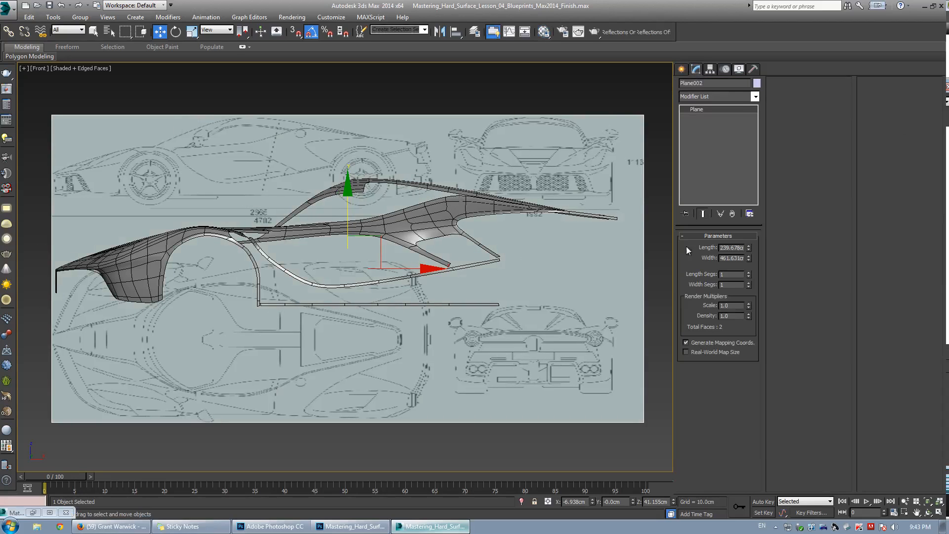
pyautogui.doubleClick(732, 258)
pyautogui.write('4000')
pyautogui.press('Return')
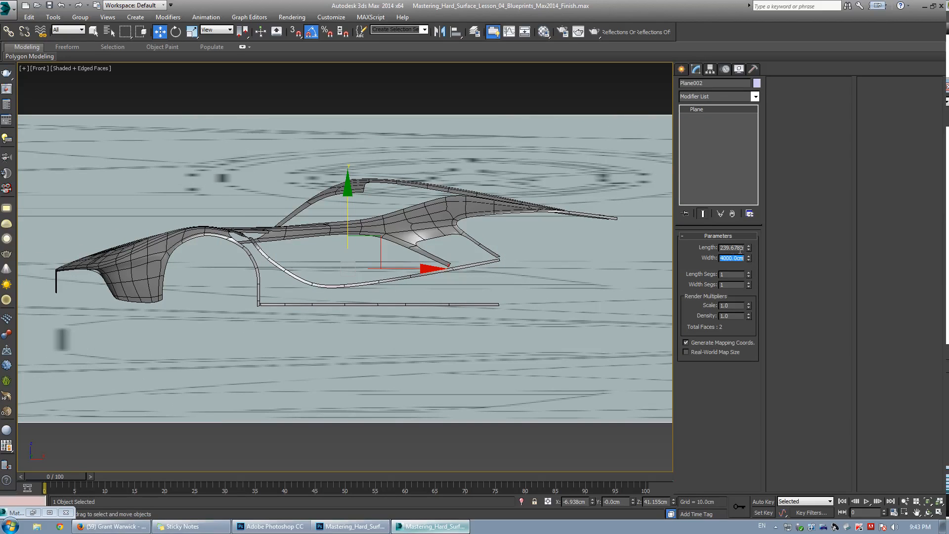
pyautogui.doubleClick(740, 248)
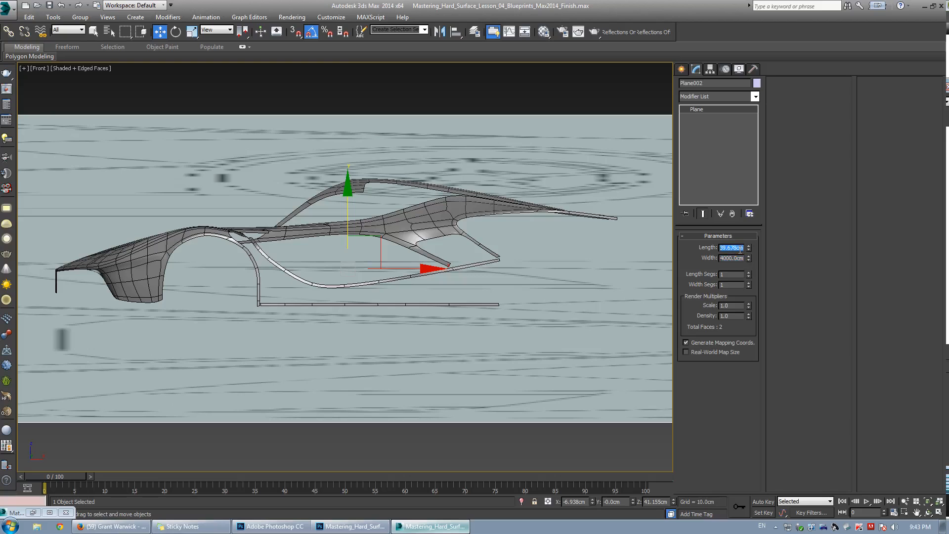
pyautogui.write('2159')
pyautogui.press('Return')
# Create a box about 306 cm wide, 151 cm long and 119 cm high over the blueprint in the front view.
pyautogui.scroll(-10, 509, 277)
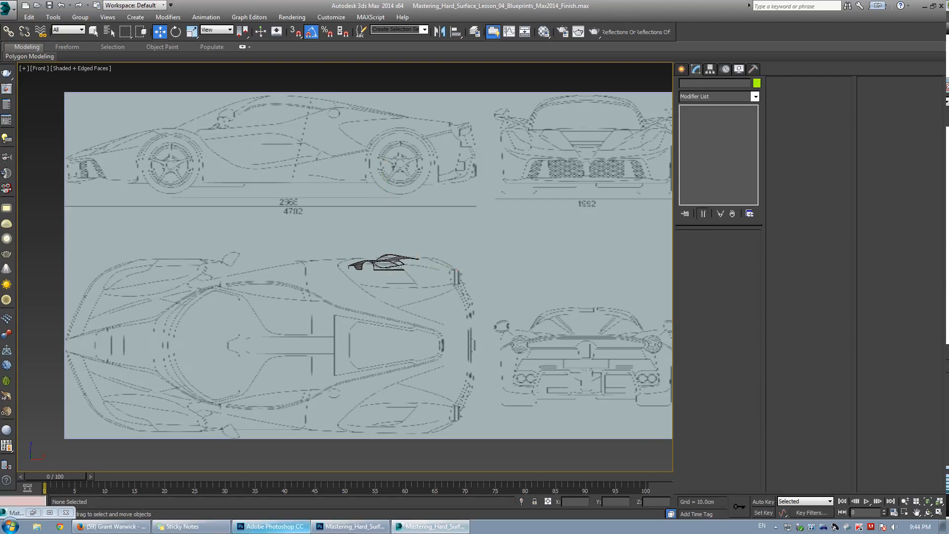
pyautogui.click(271, 526)
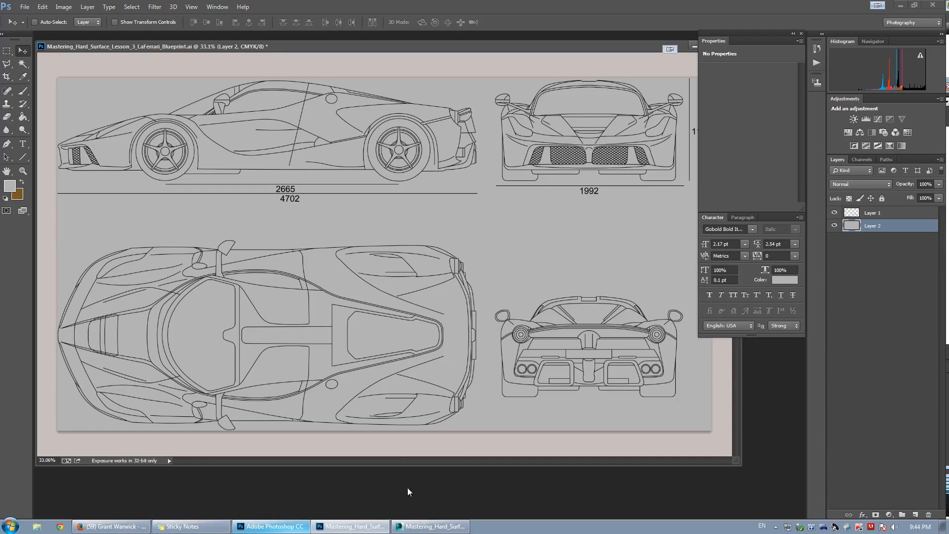
pyautogui.click(429, 526)
pyautogui.scroll(-3, 436, 181)
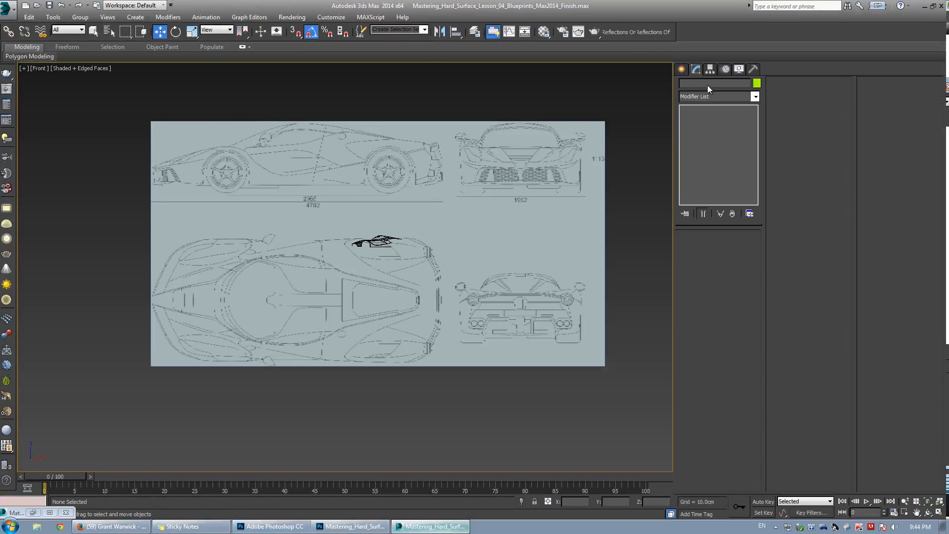
pyautogui.click(681, 69)
pyautogui.click(699, 132)
pyautogui.scroll(5, 346, 265)
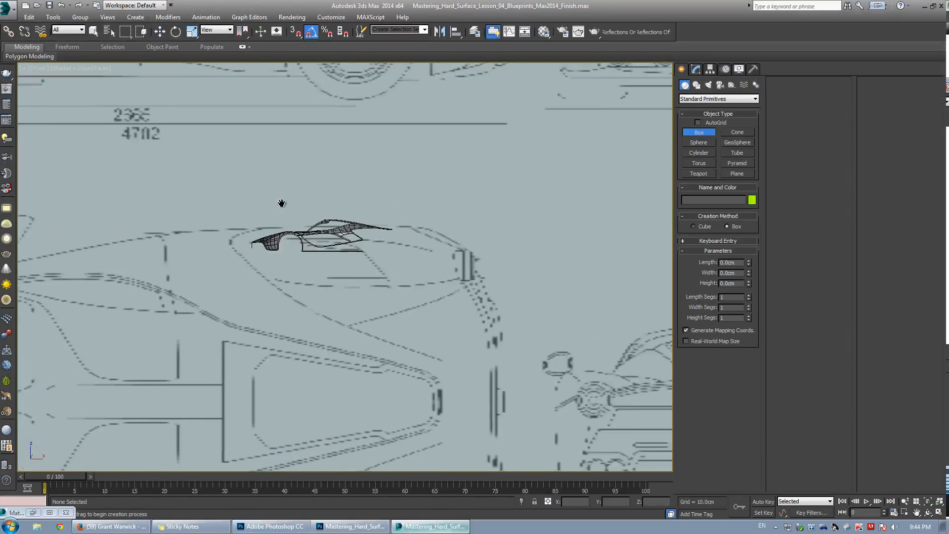
pyautogui.scroll(3, 281, 203)
pyautogui.moveTo(124, 230); pyautogui.dragTo(450, 326)
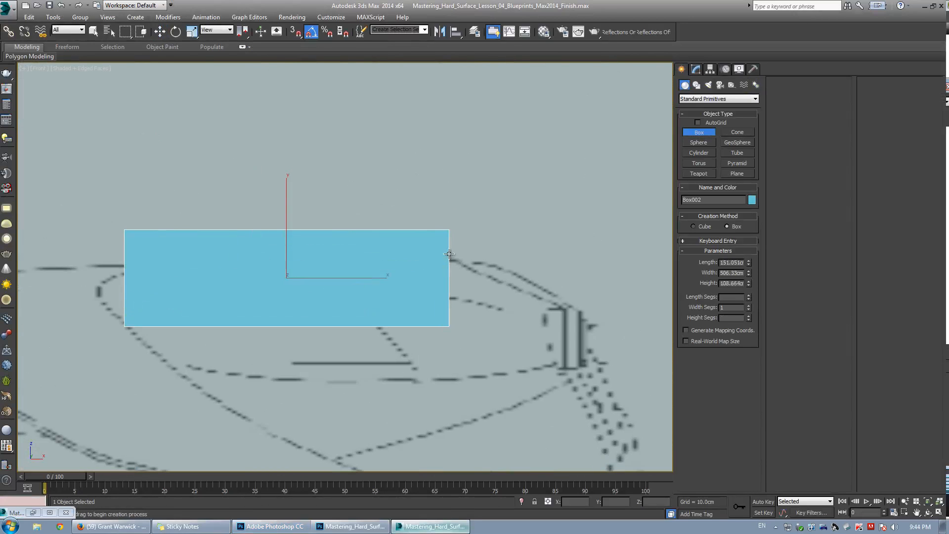
pyautogui.click(451, 246)
pyautogui.press('w')
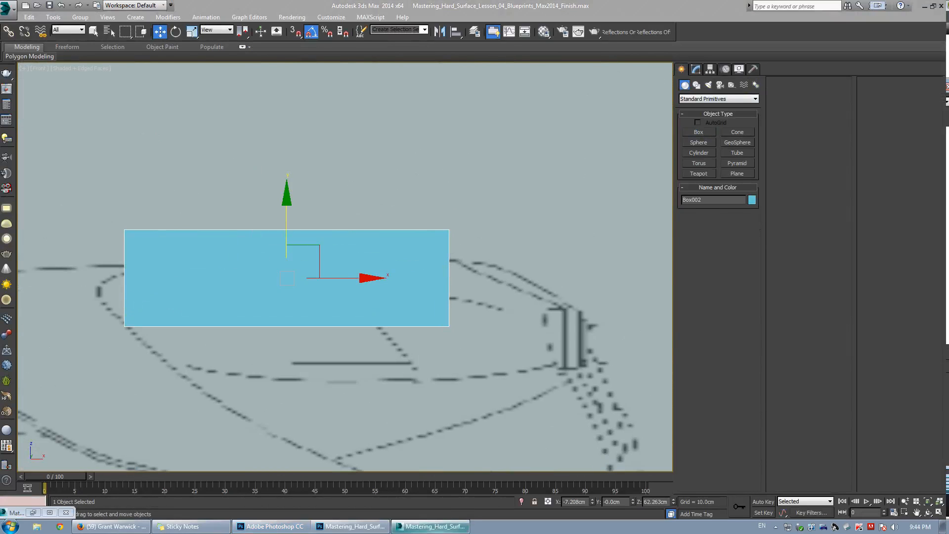
pyautogui.click(696, 69)
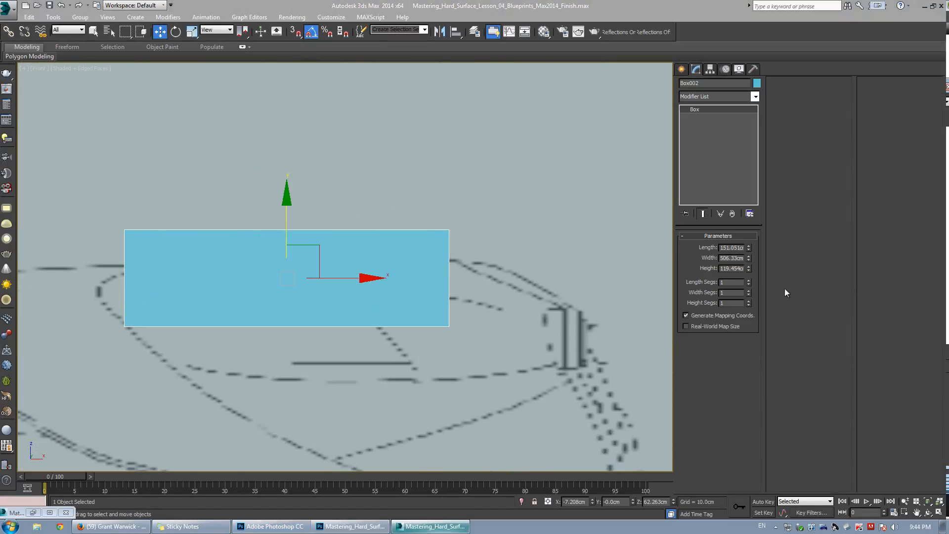
# Set the box's width to 470.2 cm and nudge the box slightly over the side view.
pyautogui.doubleClick(733, 259)
pyautogui.write('47')
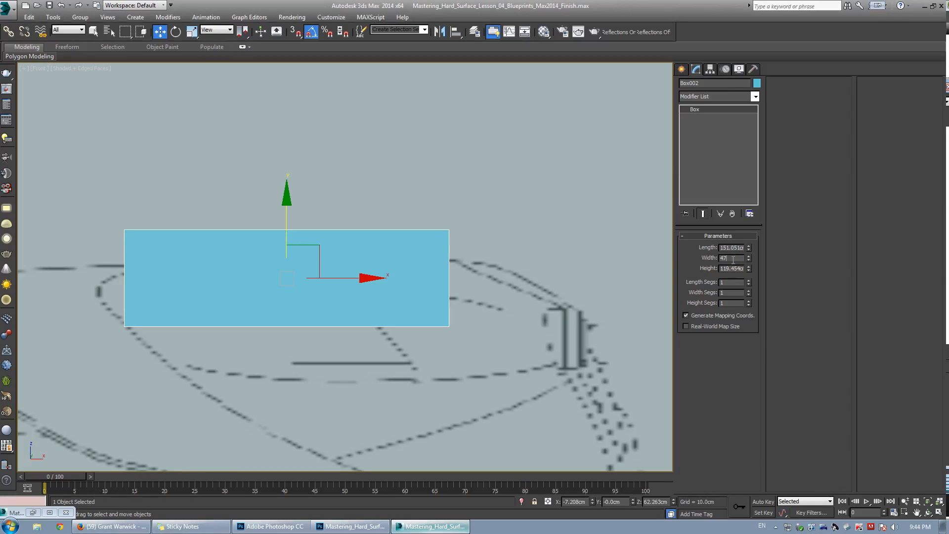
pyautogui.write('0.')
pyautogui.press('Return')
pyautogui.scroll(-4, 320, 257)
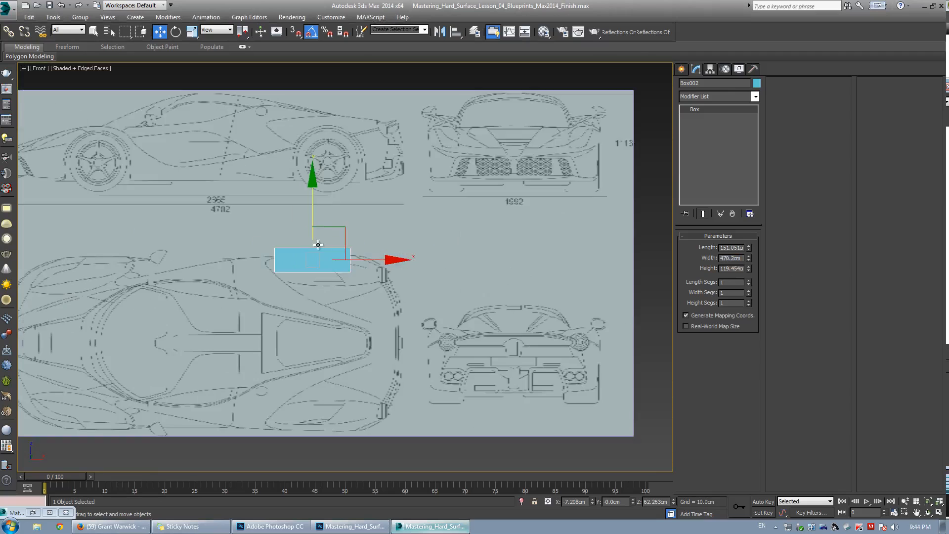
pyautogui.press('F3')
pyautogui.scroll(3, 315, 251)
pyautogui.scroll(1, 333, 233)
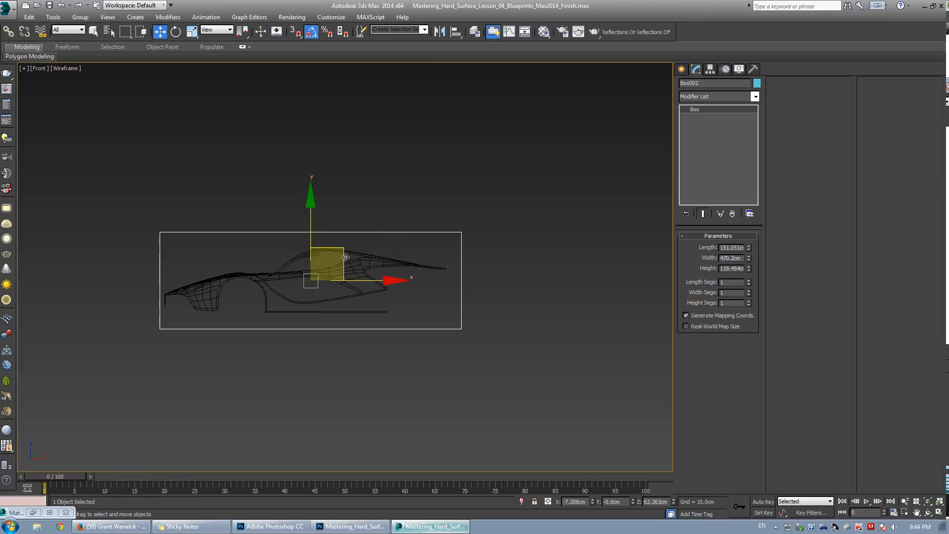
pyautogui.moveTo(348, 260); pyautogui.dragTo(350, 257)
pyautogui.press('F3')
pyautogui.scroll(-4, 341, 237)
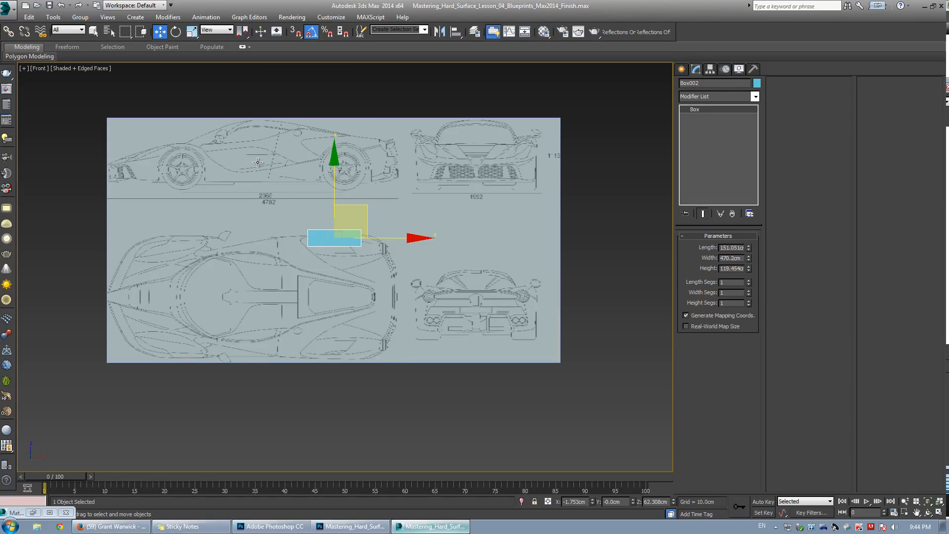
# Move the blueprint plane's pivot alone to the upper-left corner of the car's side view.
pyautogui.click(258, 162)
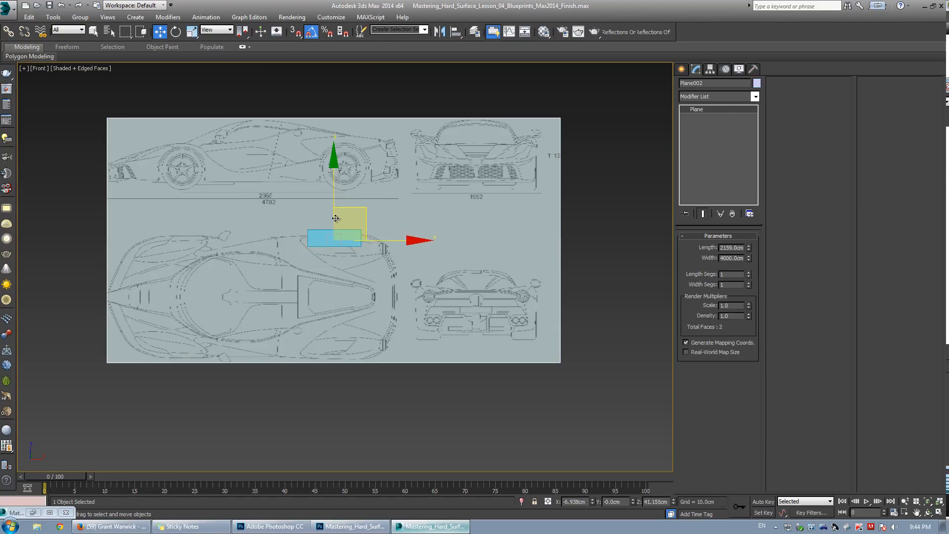
pyautogui.click(715, 70)
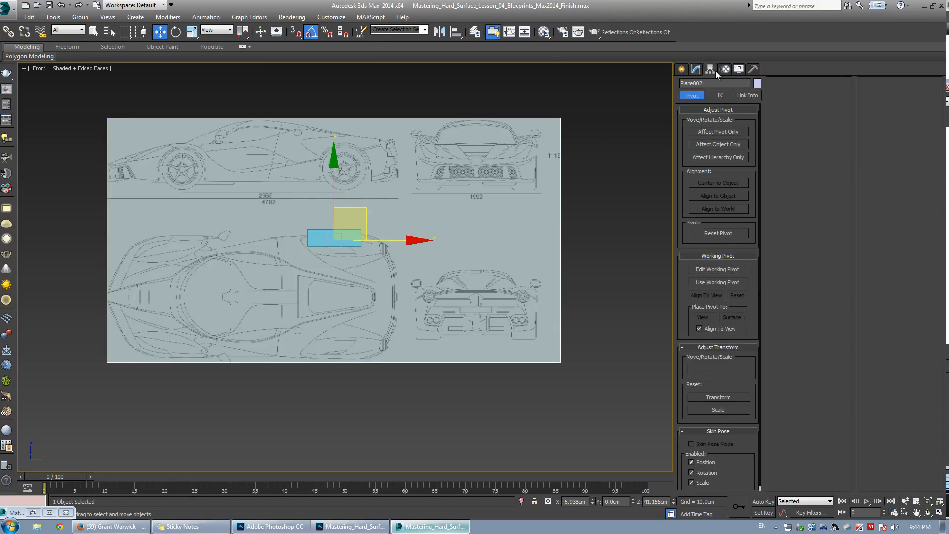
pyautogui.click(723, 131)
pyautogui.moveTo(366, 212); pyautogui.dragTo(281, 136)
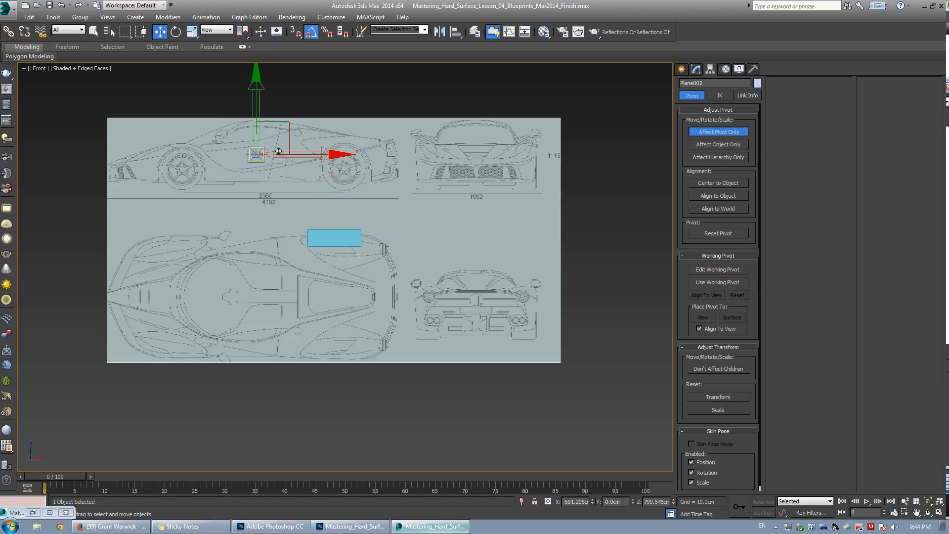
pyautogui.scroll(2, 175, 162)
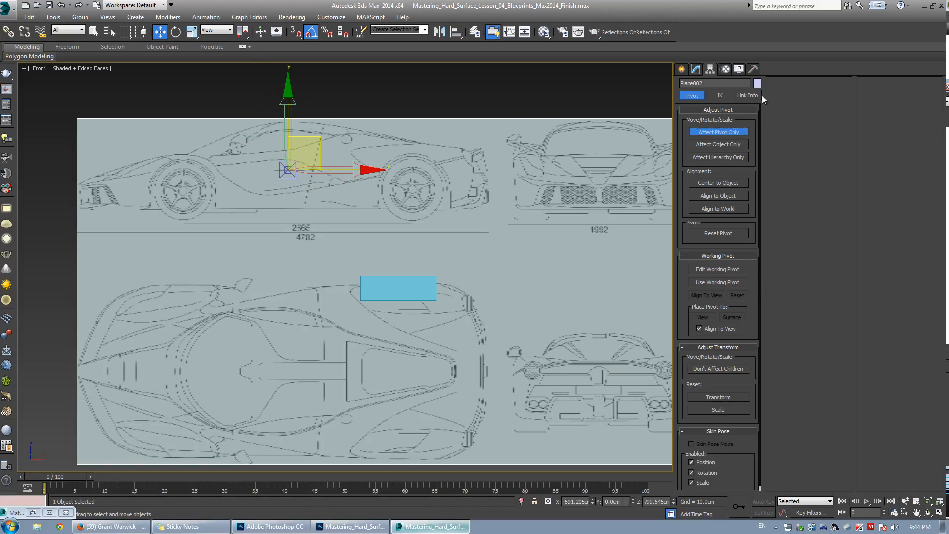
pyautogui.click(698, 69)
# Scale the blueprint plane uniformly so the side view approaches the box's size.
pyautogui.moveTo(317, 146); pyautogui.dragTo(419, 266)
pyautogui.moveTo(402, 294); pyautogui.dragTo(345, 259, button='middle')
pyautogui.scroll(2, 345, 259)
pyautogui.press('r')
pyautogui.moveTo(345, 258); pyautogui.dragTo(374, 383)
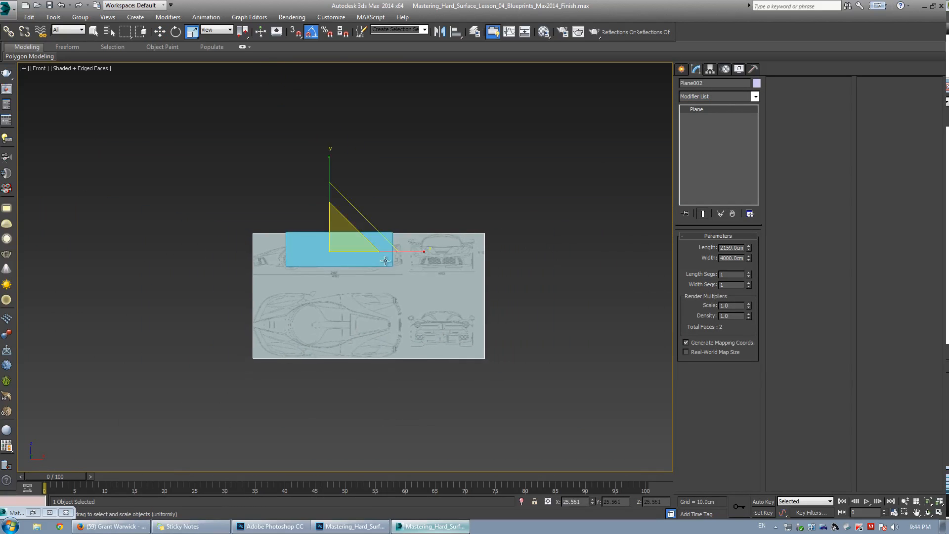
pyautogui.moveTo(329, 245); pyautogui.dragTo(273, 231, button='middle')
pyautogui.scroll(3, 273, 231)
pyautogui.moveTo(283, 233); pyautogui.dragTo(285, 236)
pyautogui.press('F3')
pyautogui.press('F3')
# Make the box see-through and select the blueprint plane again.
pyautogui.click(339, 209)
pyautogui.scroll(2, 251, 238)
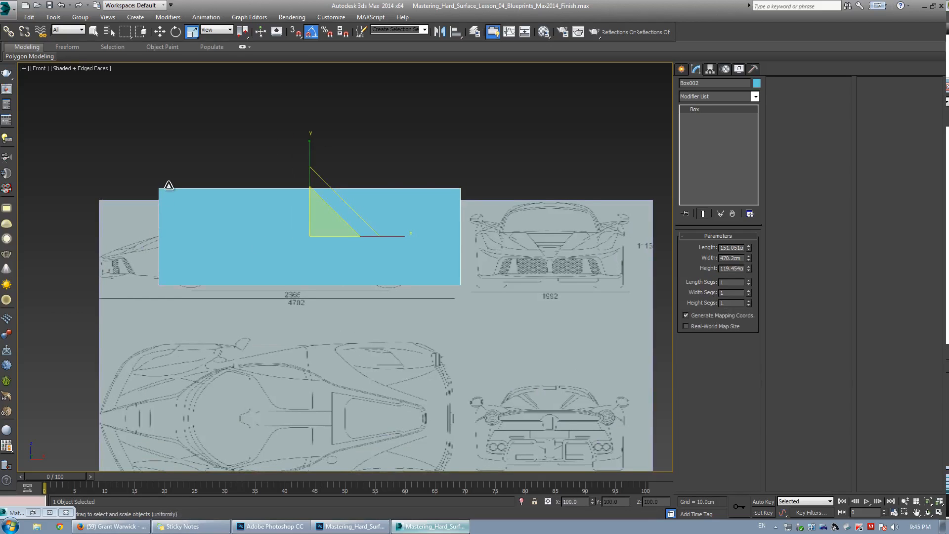
pyautogui.hotkey('alt', 'w')
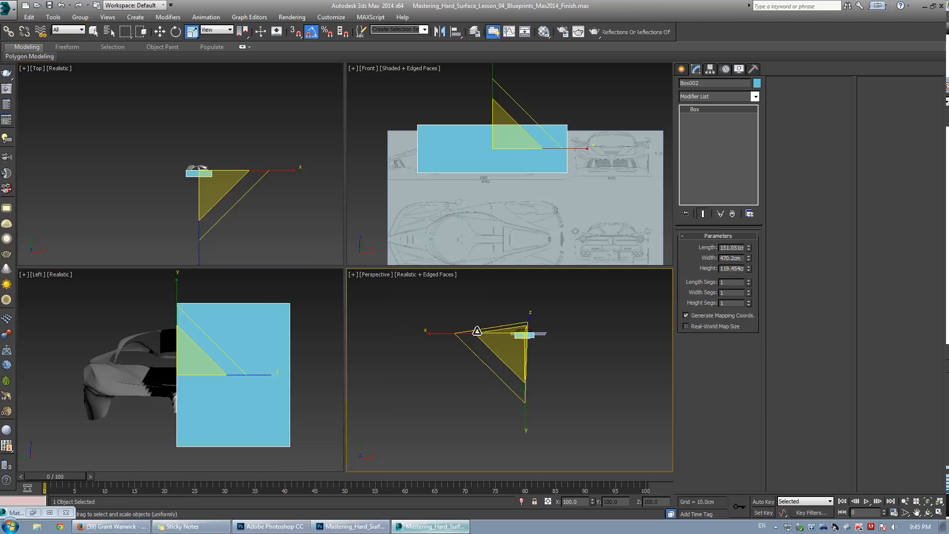
pyautogui.hotkey('alt', 'w')
pyautogui.hotkey('alt', 'x')
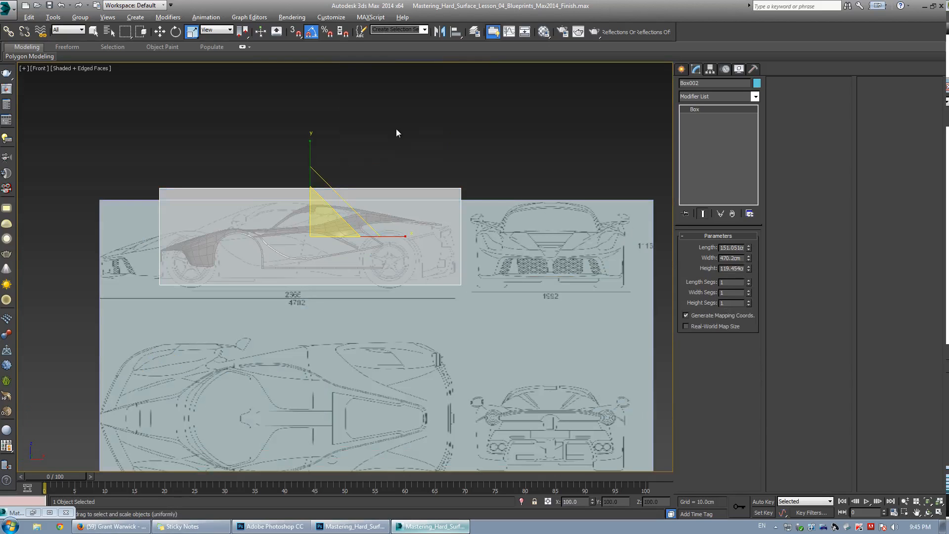
pyautogui.click(399, 129)
pyautogui.click(192, 194)
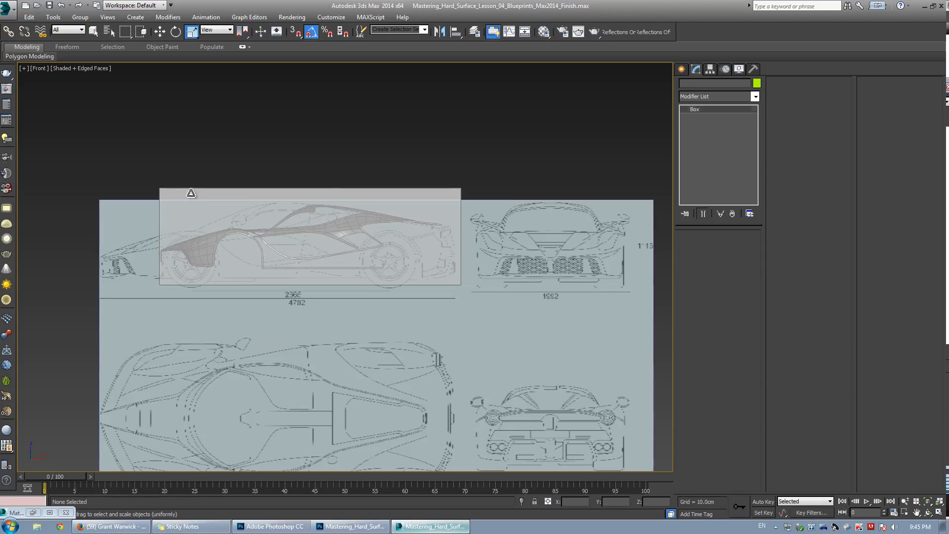
pyautogui.keyDown('ctrl'); pyautogui.click(120, 232); pyautogui.keyUp('ctrl')
pyautogui.rightClick(119, 230)
pyautogui.click(167, 194)
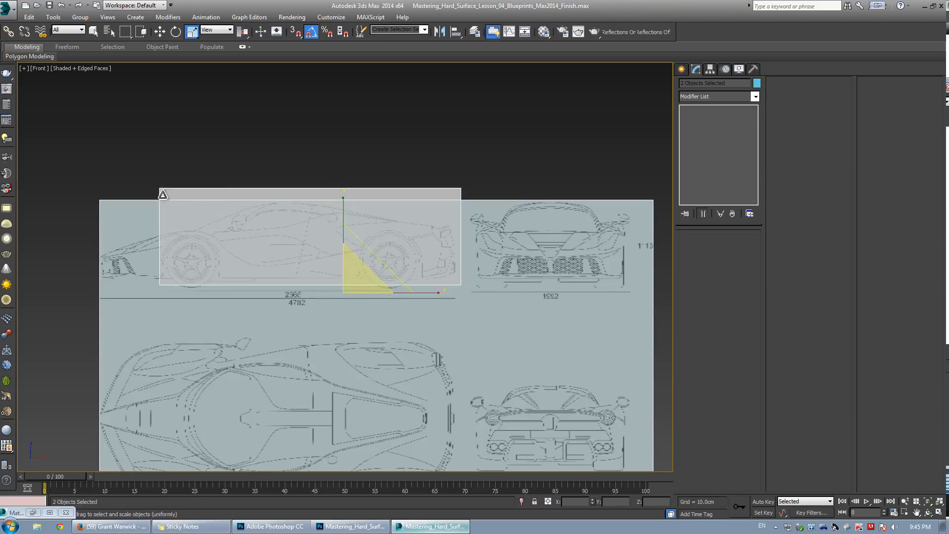
pyautogui.click(160, 191)
pyautogui.scroll(3, 128, 242)
pyautogui.click(186, 238)
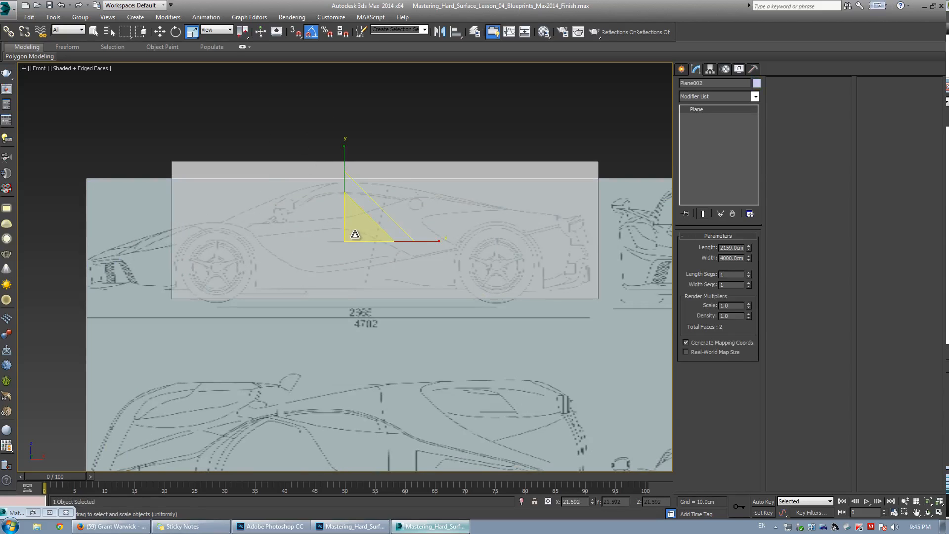
# Fine-tune the plane's uniform scale and position so the side-view car fits the box.
pyautogui.moveTo(355, 234); pyautogui.dragTo(355, 246)
pyautogui.press('w')
pyautogui.moveTo(377, 216); pyautogui.dragTo(408, 239)
pyautogui.press('r')
pyautogui.press('w')
pyautogui.press('r')
pyautogui.press('w')
pyautogui.press('r')
pyautogui.press('w')
pyautogui.scroll(5, 162, 262)
pyautogui.moveTo(161, 262); pyautogui.dragTo(266, 194, button='middle')
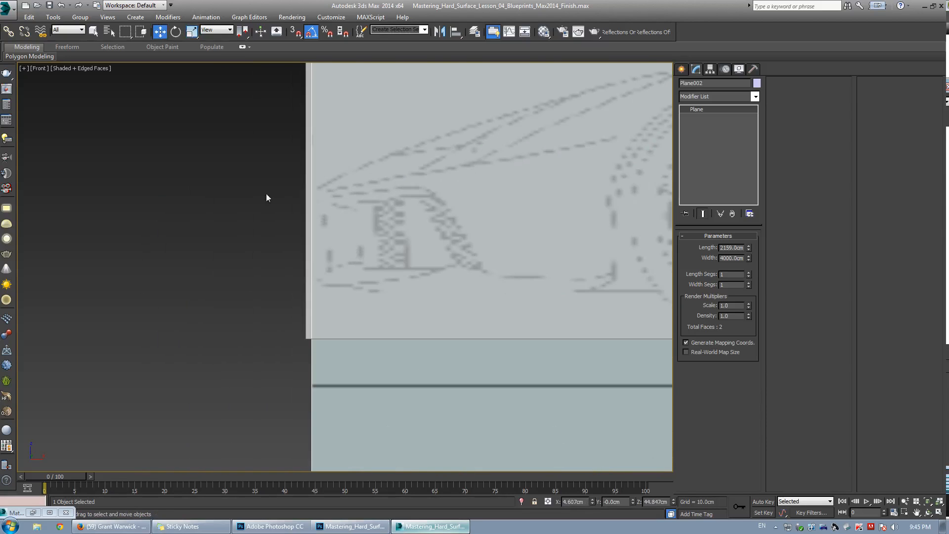
# Move the plane to align the side-view car's length and wheels inside the box outline.
pyautogui.scroll(2, 341, 203)
pyautogui.scroll(-3, 339, 210)
pyautogui.scroll(-6, 477, 224)
pyautogui.moveTo(458, 238); pyautogui.dragTo(237, 257, button='middle')
pyautogui.scroll(3, 364, 230)
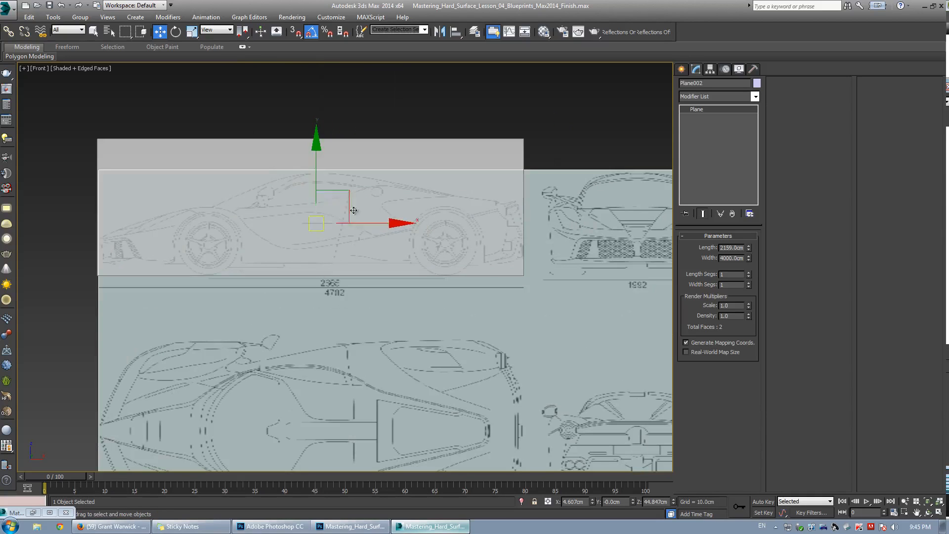
pyautogui.click(467, 91)
pyautogui.click(564, 203)
pyautogui.scroll(-2, 492, 274)
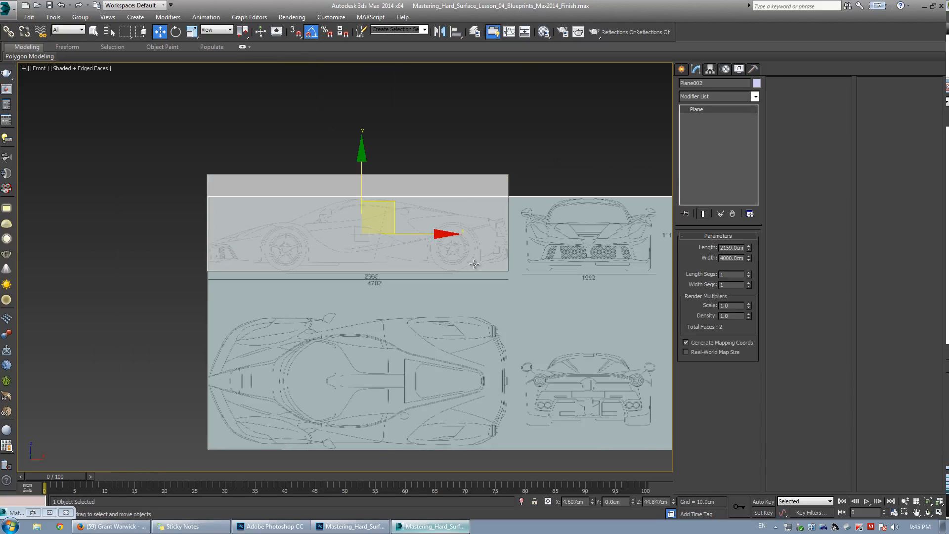
pyautogui.moveTo(508, 225); pyautogui.dragTo(410, 206, button='middle')
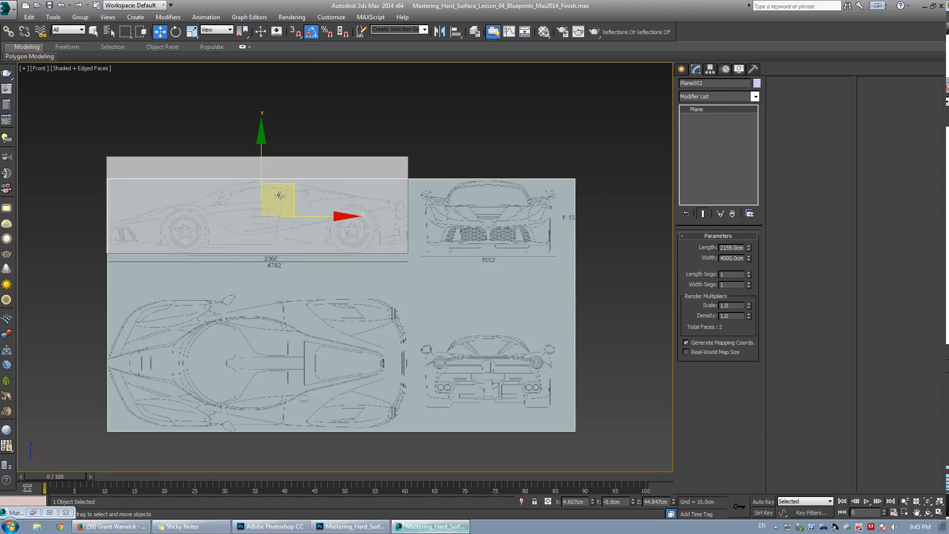
pyautogui.moveTo(243, 237); pyautogui.dragTo(278, 211, button='middle')
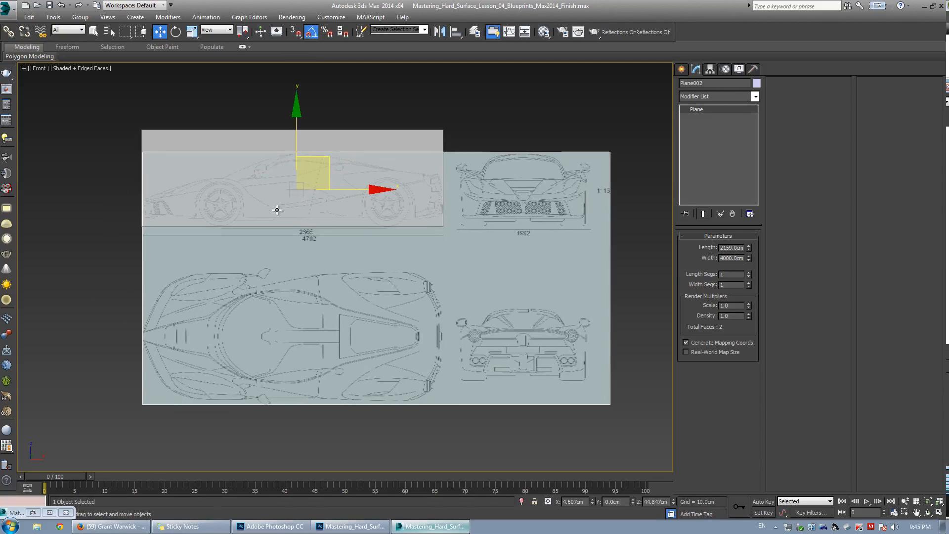
pyautogui.moveTo(444, 241); pyautogui.dragTo(427, 226, button='middle')
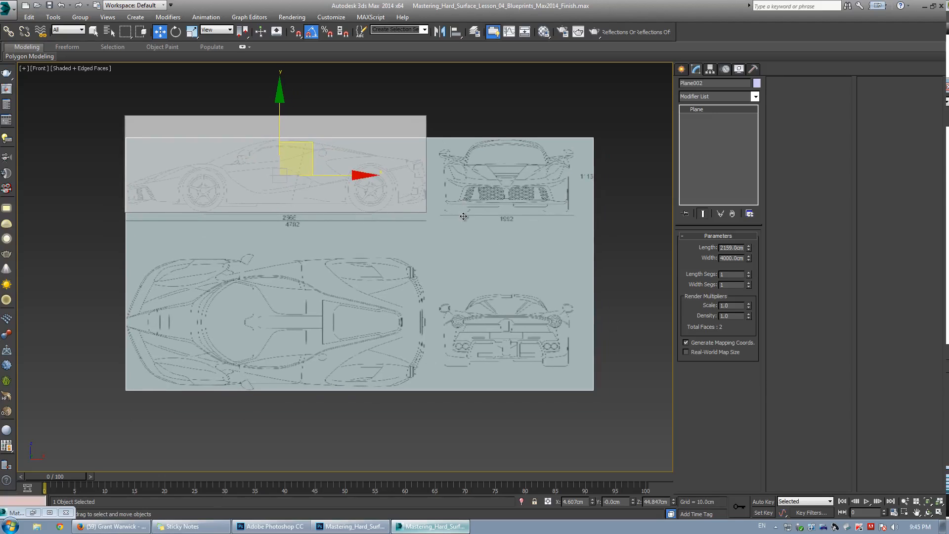
# Convert the blueprint plane to an editable poly.
pyautogui.rightClick(436, 179)
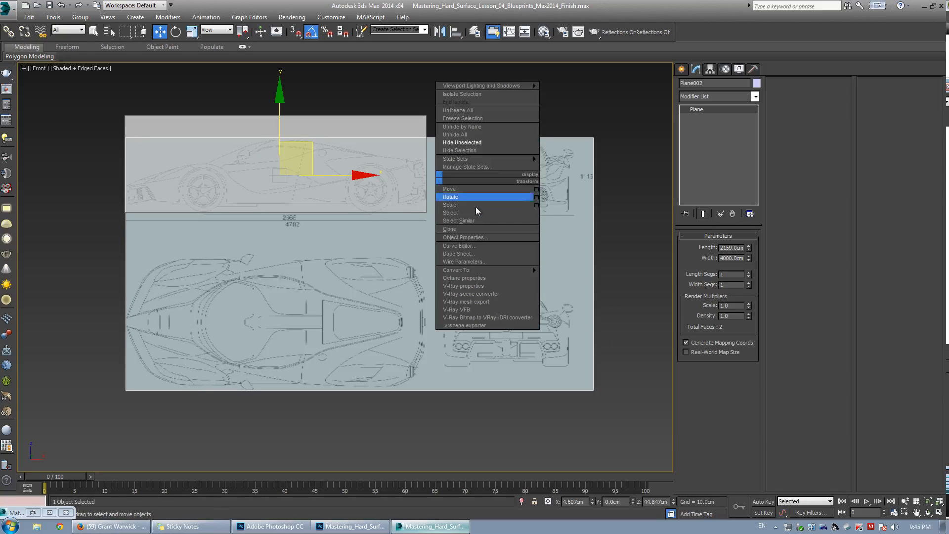
pyautogui.moveTo(495, 270)
pyautogui.click(577, 279)
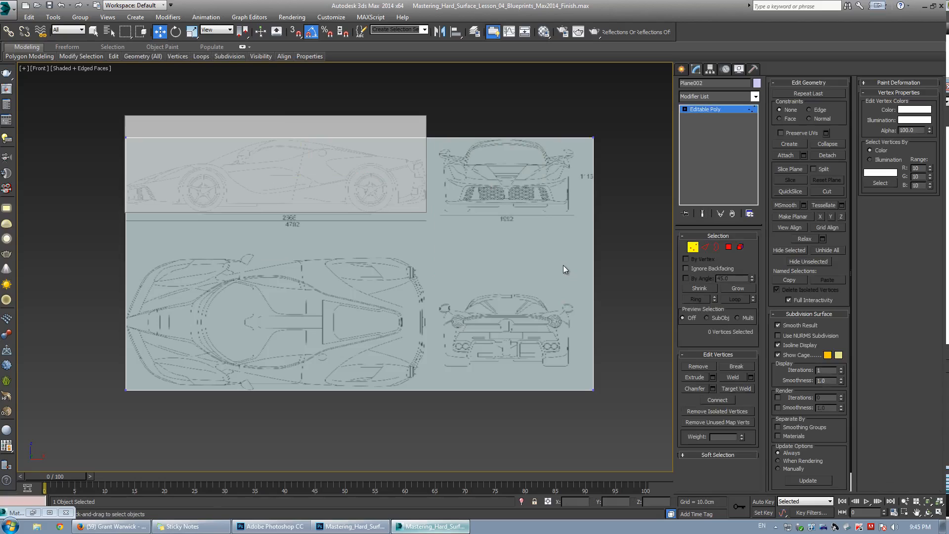
# Cut the plane along the gaps between the side, front, top and rear blueprint views.
pyautogui.hotkey('alt', 'c')
pyautogui.click(420, 138)
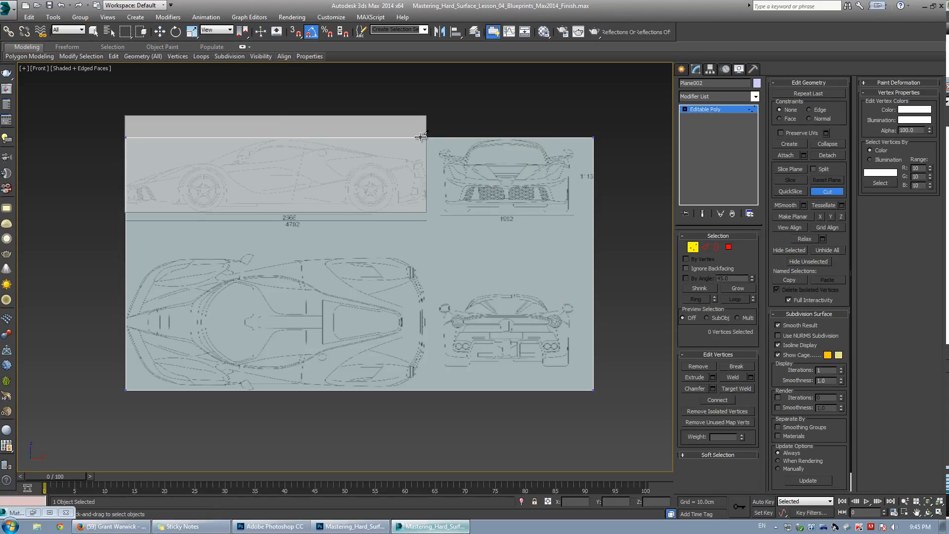
pyautogui.click(437, 168)
pyautogui.click(435, 231)
pyautogui.click(260, 240)
pyautogui.click(127, 239)
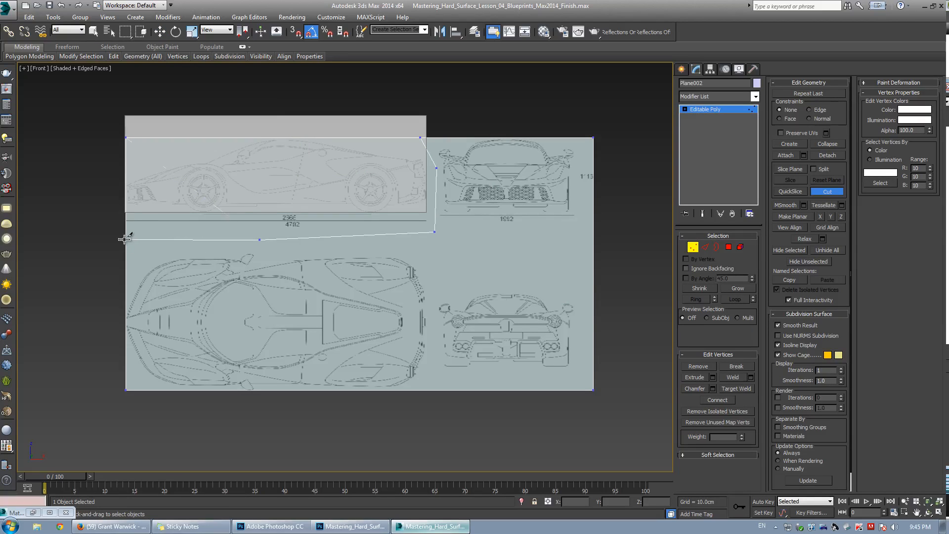
pyautogui.rightClick(127, 239)
pyautogui.click(435, 232)
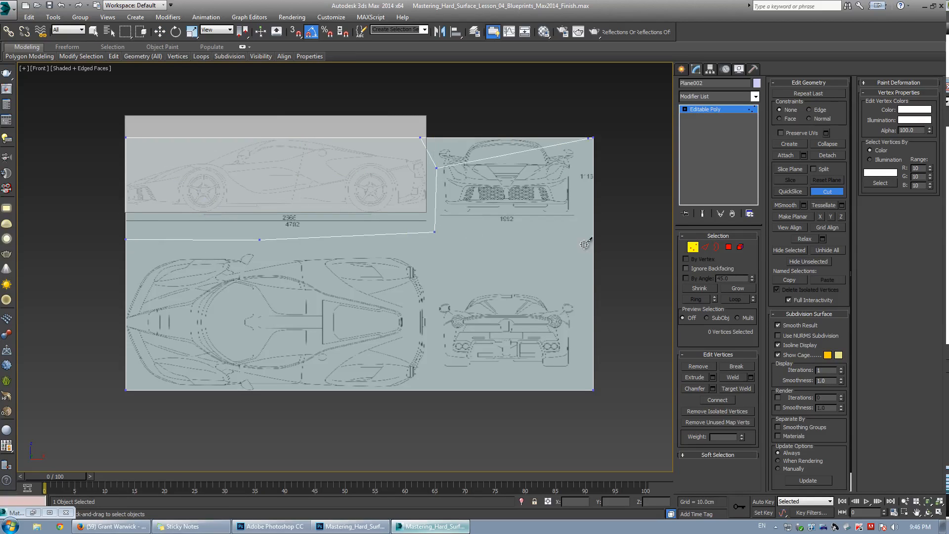
pyautogui.click(594, 240)
pyautogui.rightClick(595, 240)
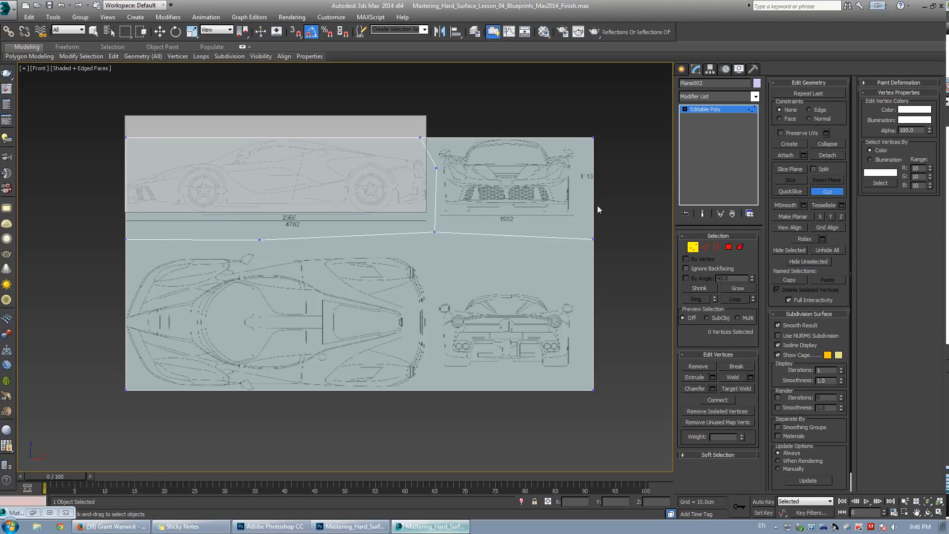
pyautogui.click(434, 232)
pyautogui.click(430, 390)
# Select the rear-view polygon at polygon level and detach it as a separate object.
pyautogui.press('w')
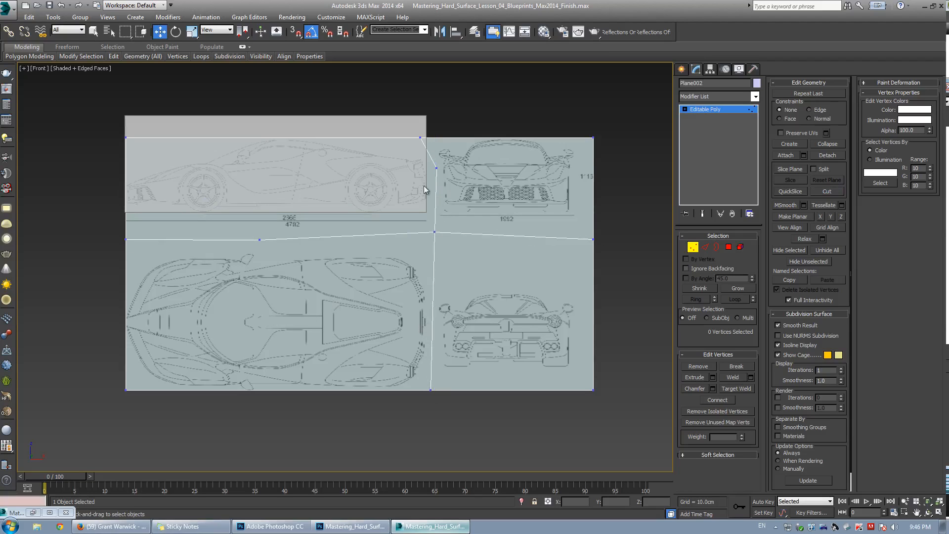
pyautogui.press('4')
pyautogui.click(506, 174)
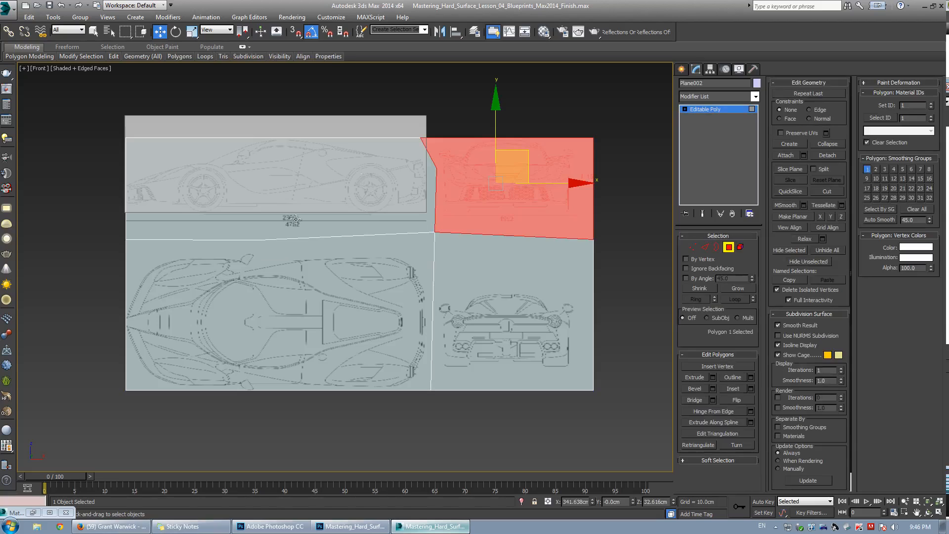
pyautogui.click(491, 280)
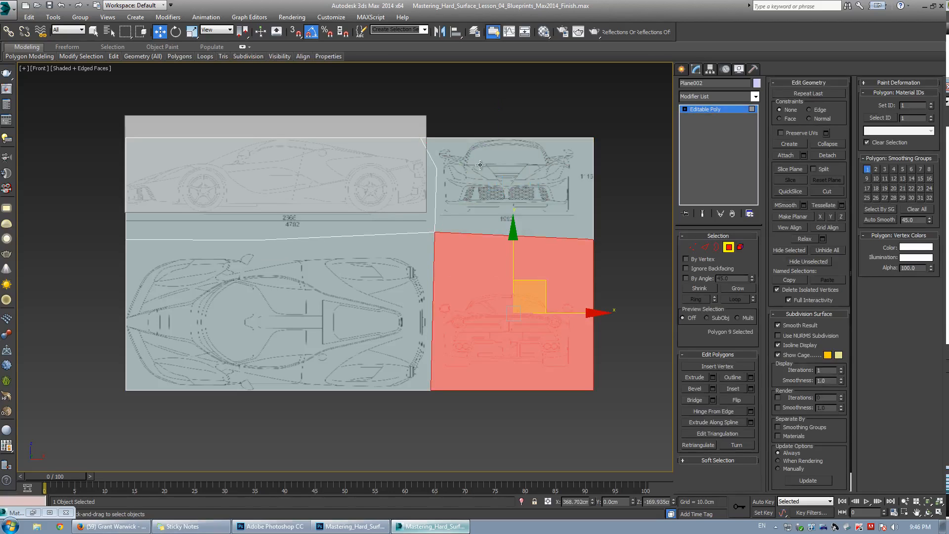
pyautogui.click(829, 156)
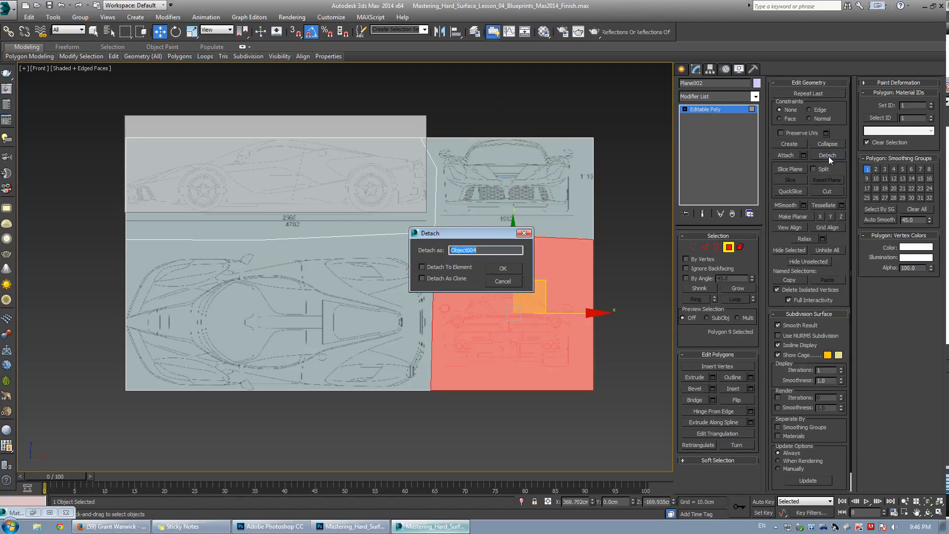
pyautogui.click(514, 265)
# Select the front-view polygon and detach it as a separate object.
pyautogui.click(519, 200)
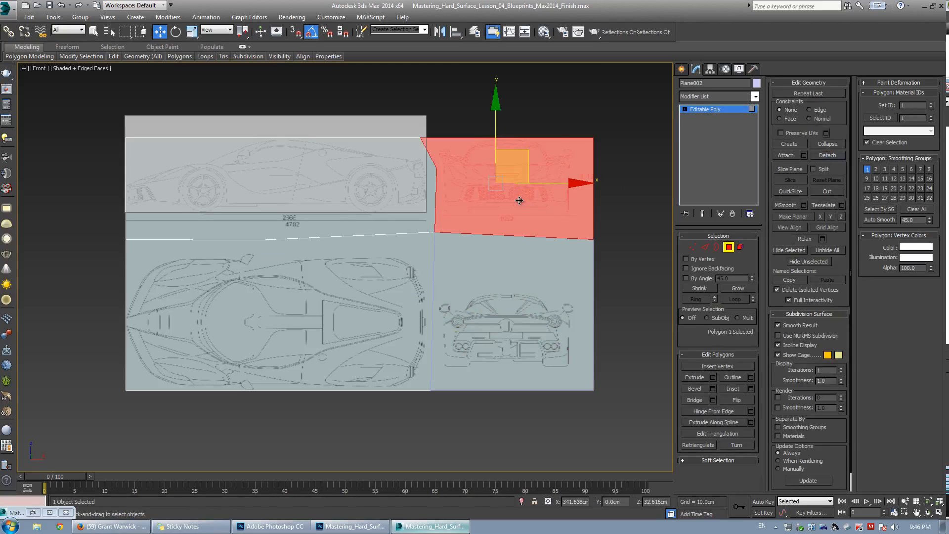
pyautogui.click(823, 156)
pyautogui.click(505, 269)
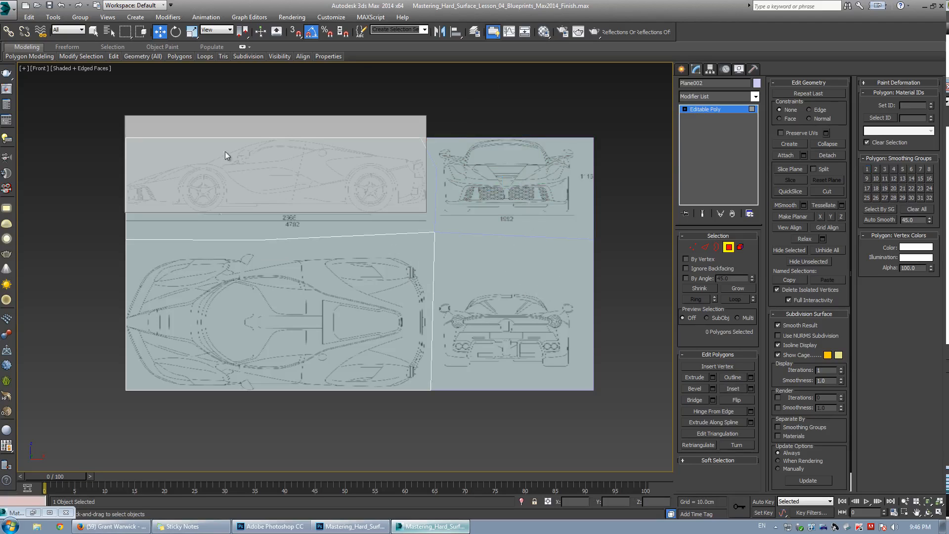
# Select the top-view polygon and detach it as a separate object.
pyautogui.click(330, 295)
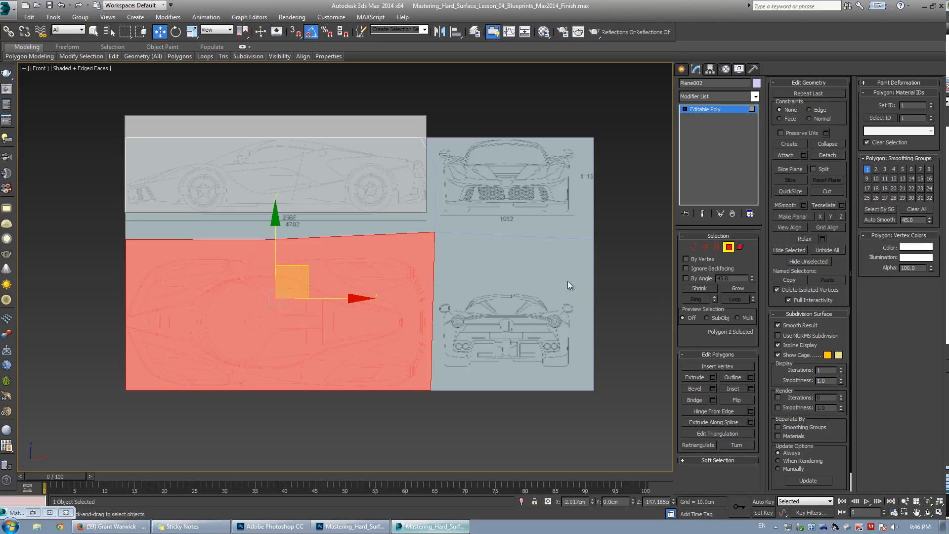
pyautogui.click(828, 156)
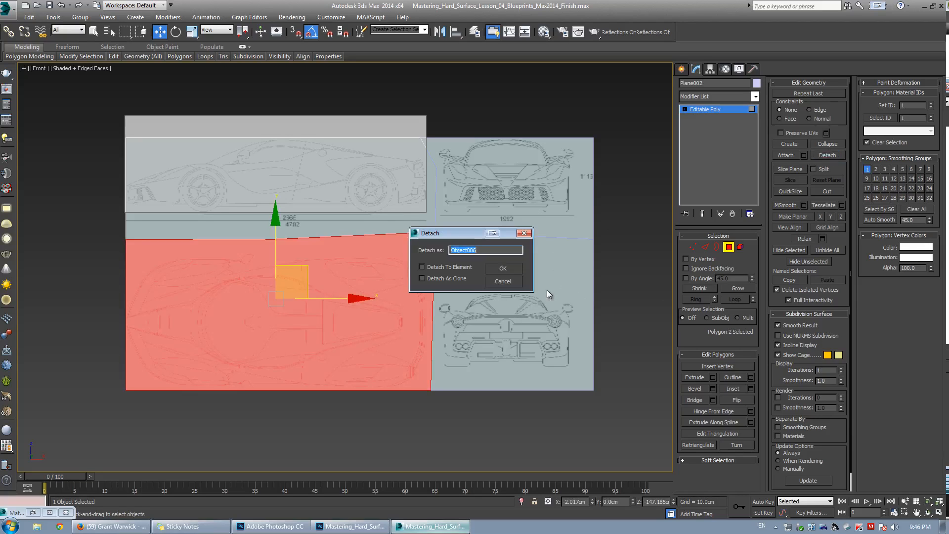
pyautogui.click(502, 270)
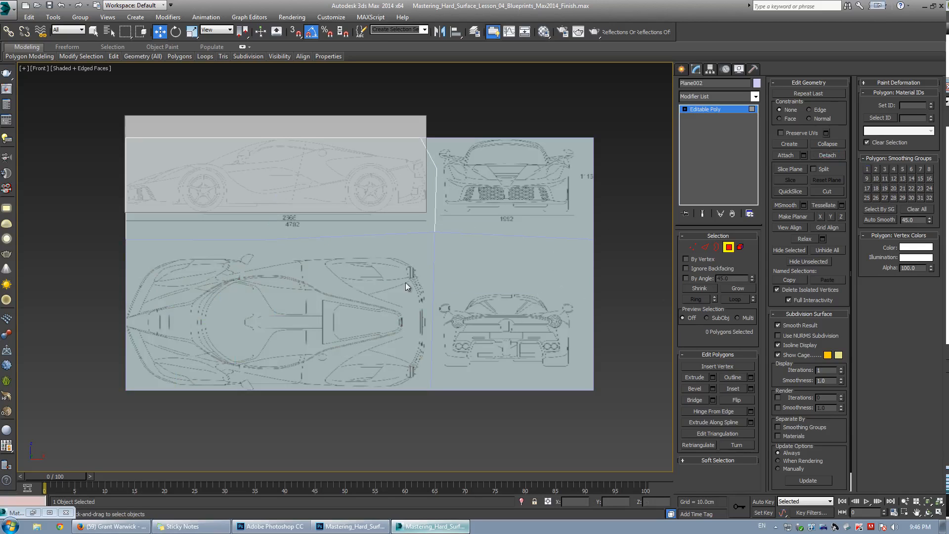
# Select all four blueprint view planes and center each one's pivot on its object.
pyautogui.click(710, 110)
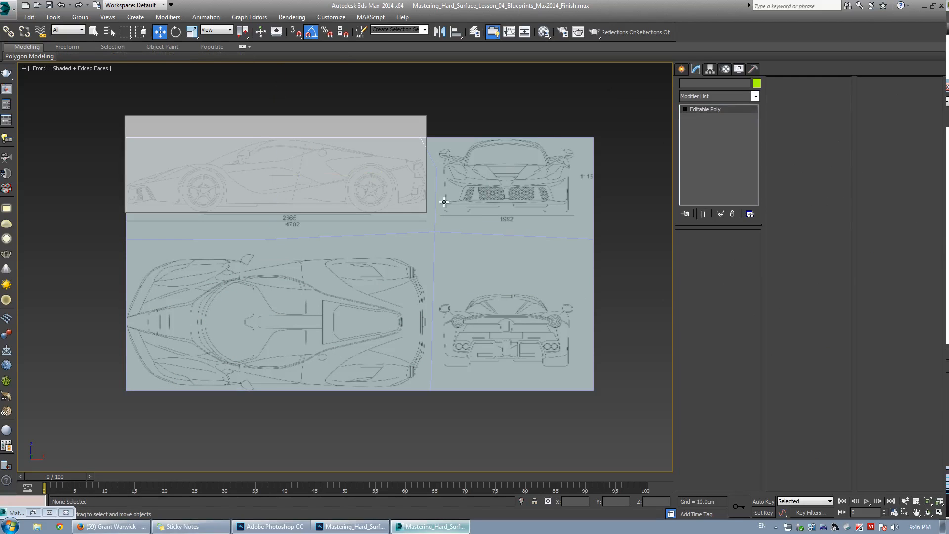
pyautogui.click(483, 276)
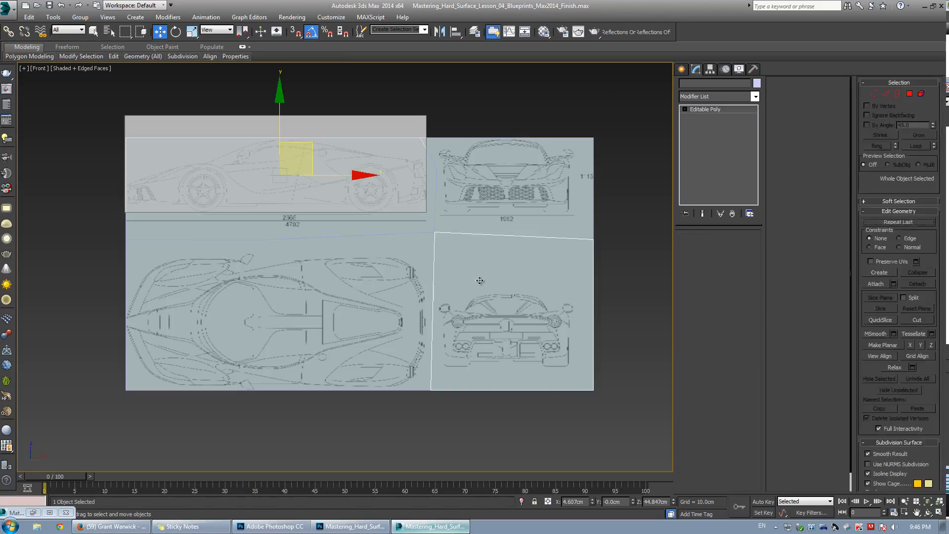
pyautogui.click(343, 223)
pyautogui.keyDown('ctrl'); pyautogui.click(336, 285); pyautogui.keyUp('ctrl')
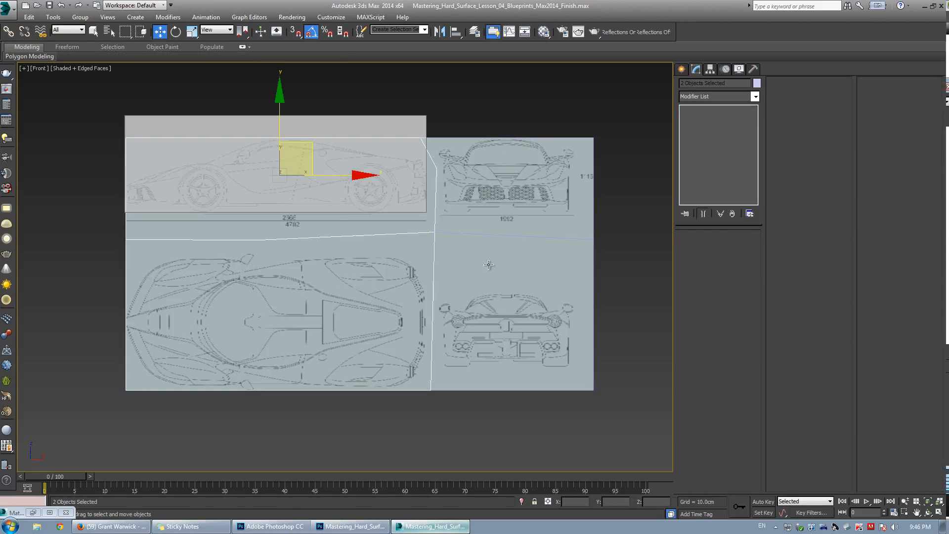
pyautogui.keyDown('ctrl'); pyautogui.click(488, 265); pyautogui.keyUp('ctrl')
pyautogui.keyDown('ctrl'); pyautogui.click(506, 190); pyautogui.keyUp('ctrl')
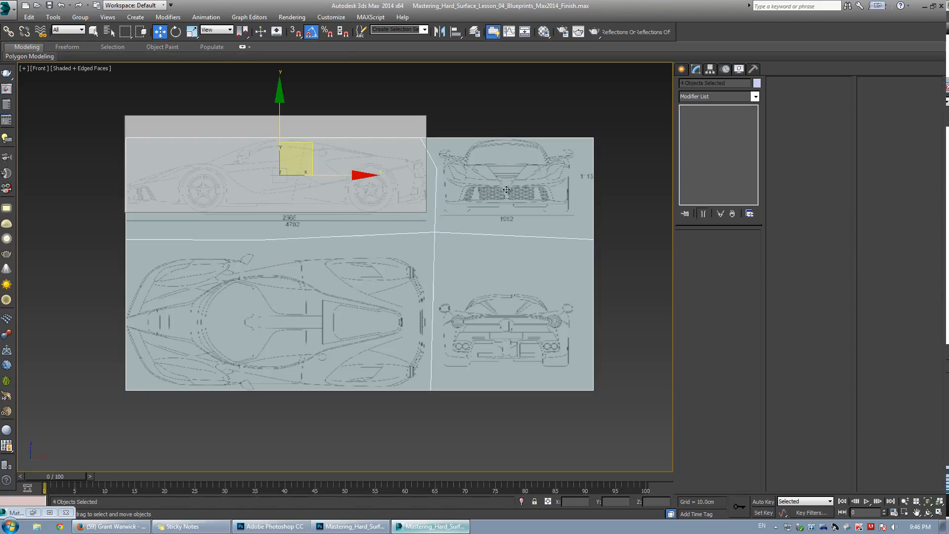
pyautogui.click(710, 69)
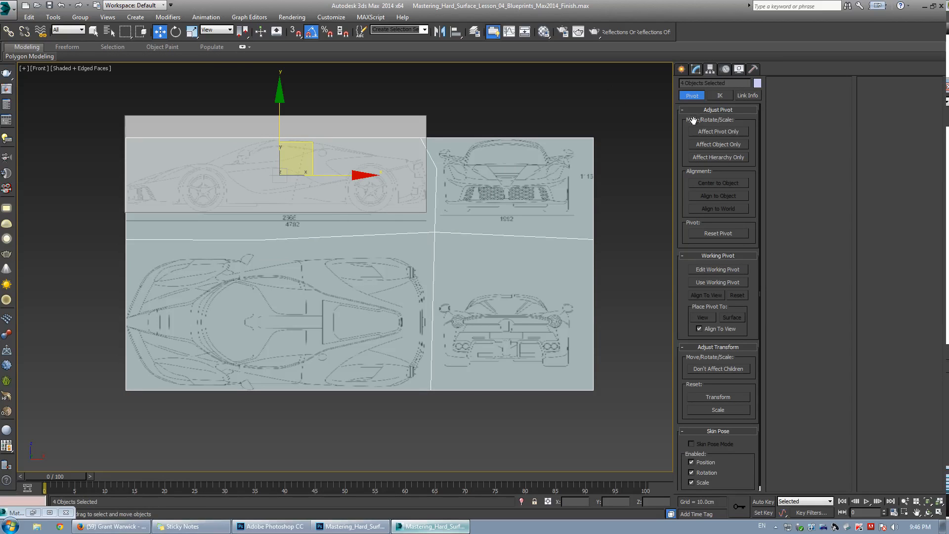
pyautogui.click(723, 131)
pyautogui.click(706, 183)
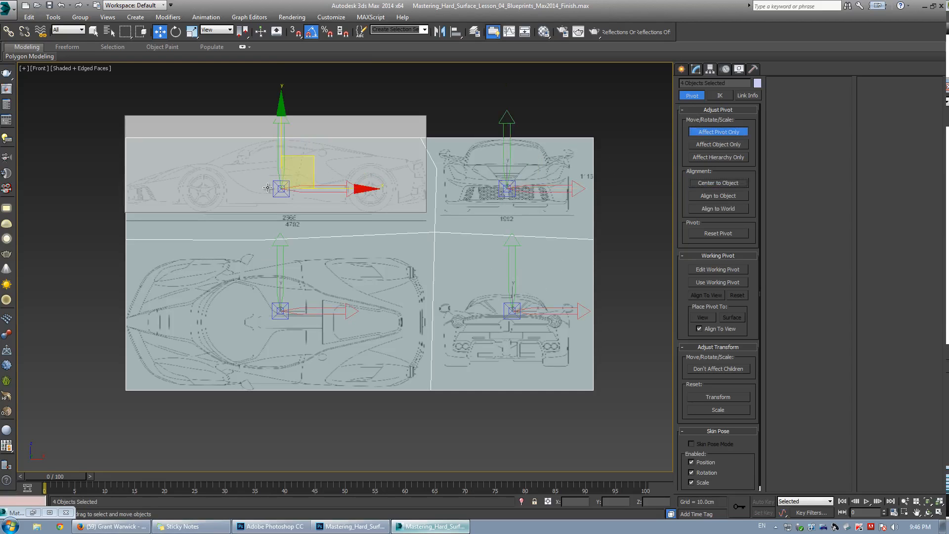
pyautogui.click(695, 69)
# Set the gray reference box's X position to 0.
pyautogui.click(265, 210)
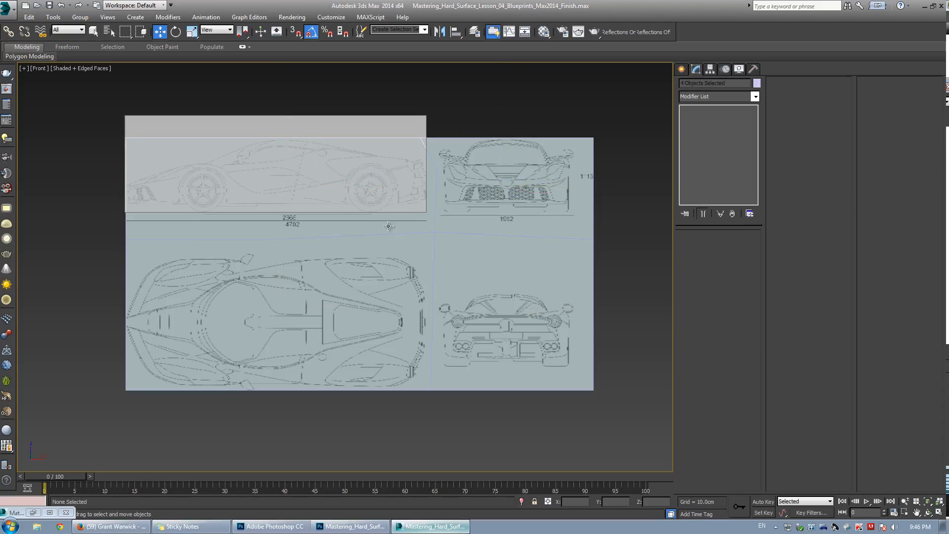
pyautogui.moveTo(266, 210); pyautogui.dragTo(290, 180, button='middle')
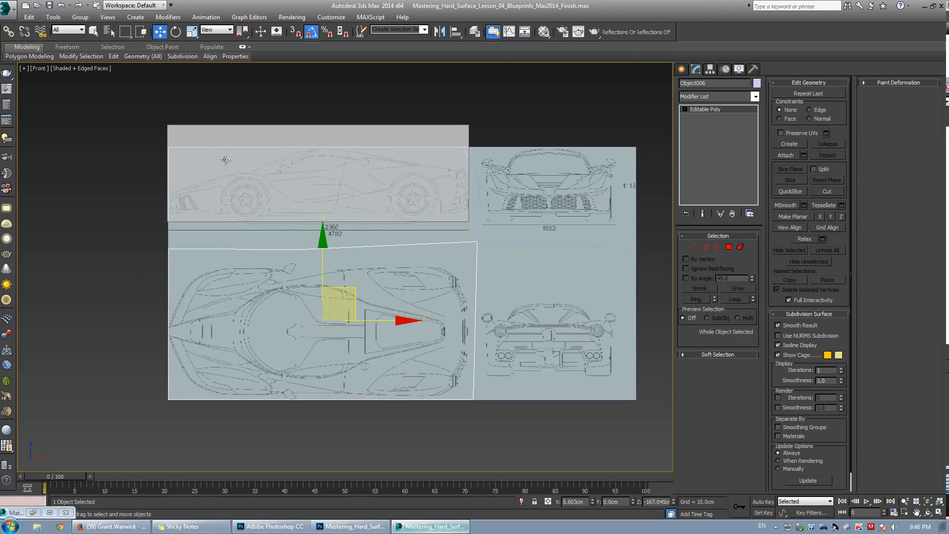
pyautogui.click(310, 139)
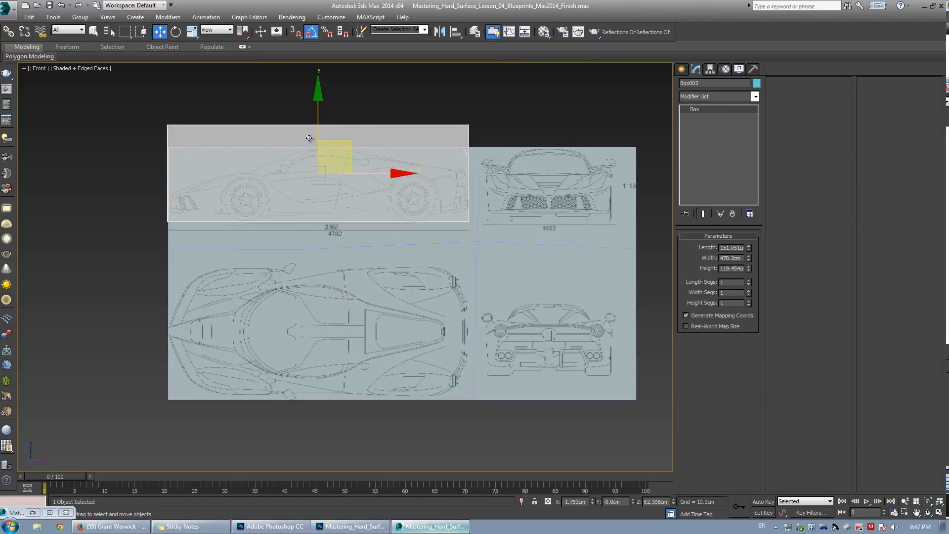
pyautogui.click(573, 501)
pyautogui.write('0')
pyautogui.press('Return')
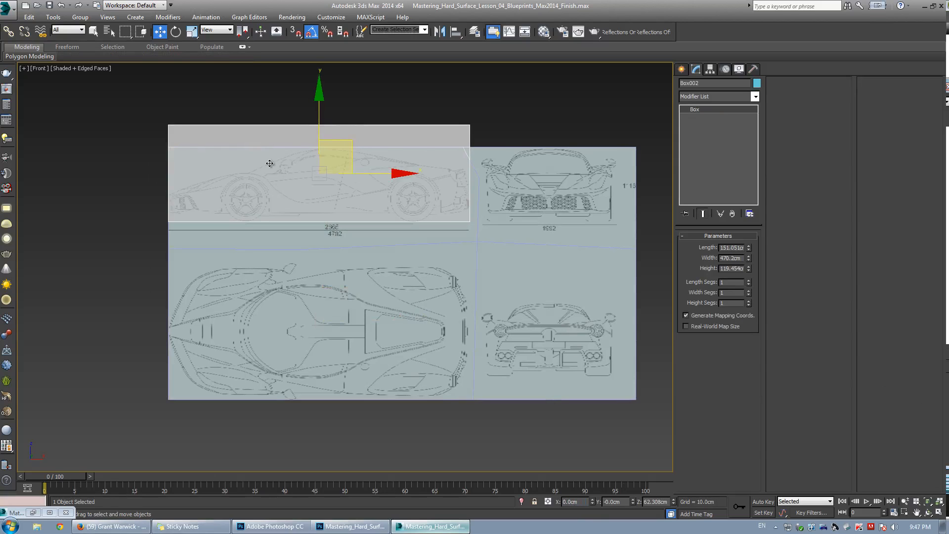
# Switch the perspective viewport to Shaded display.
pyautogui.scroll(3, 271, 162)
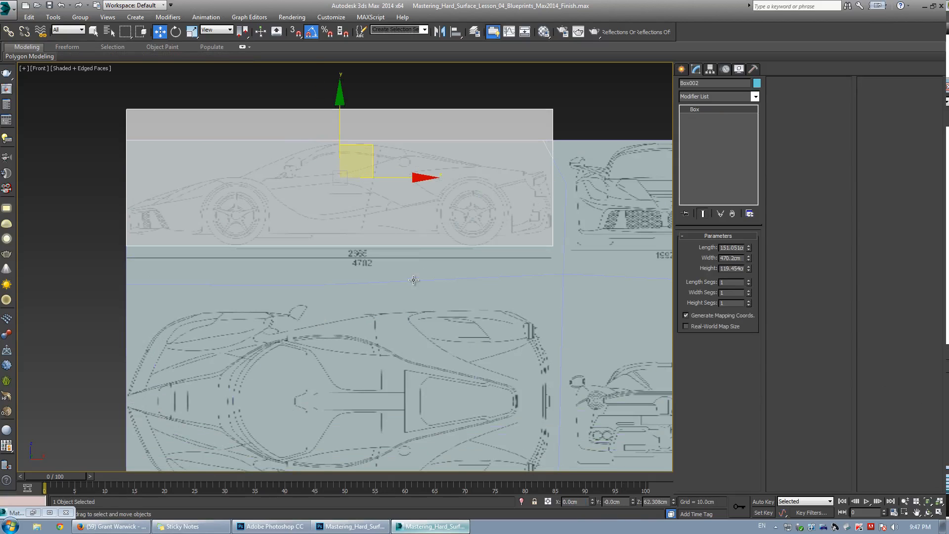
pyautogui.scroll(-3, 414, 281)
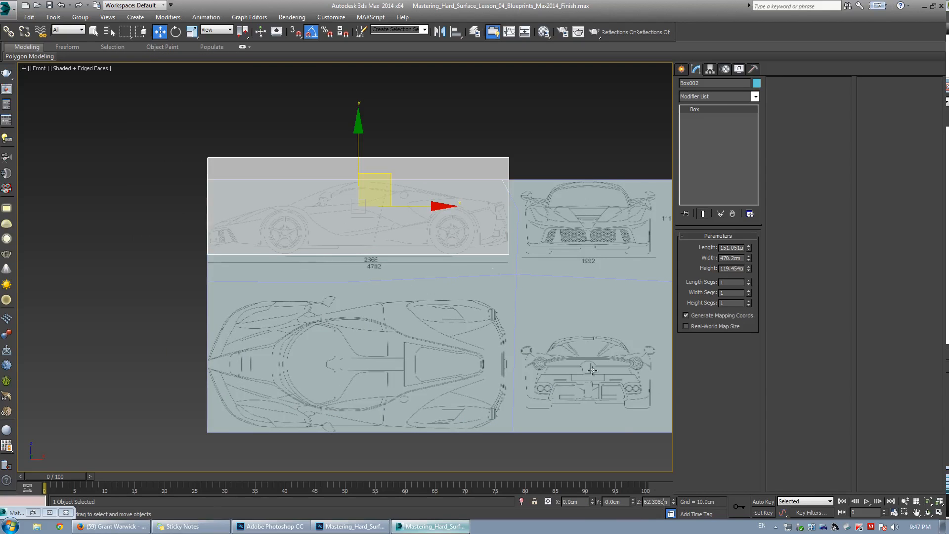
pyautogui.click(203, 94)
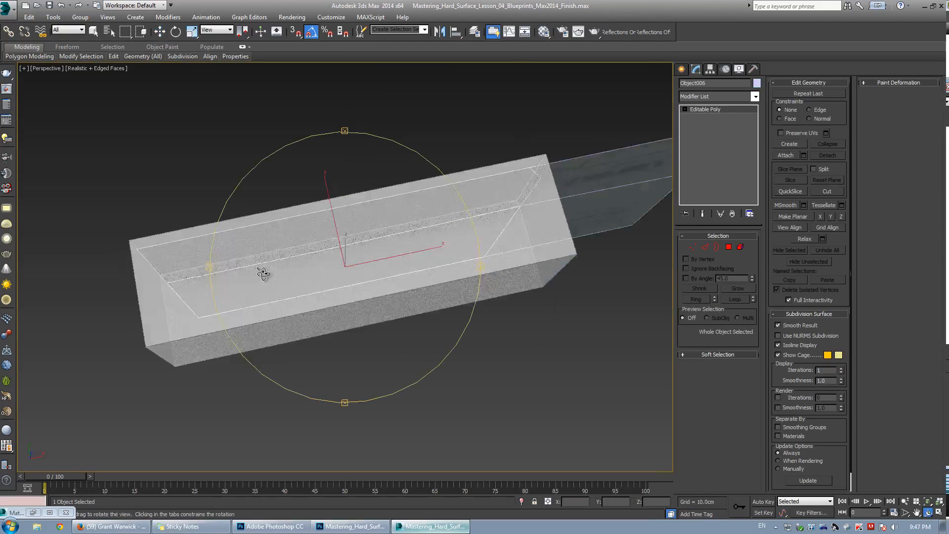
pyautogui.moveTo(264, 274); pyautogui.dragTo(314, 246)
pyautogui.press('w')
pyautogui.click(105, 68)
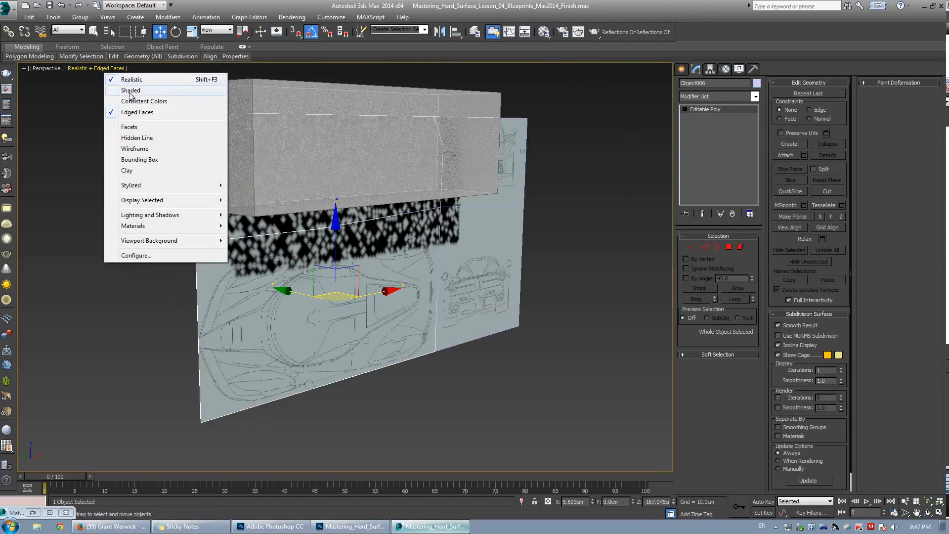
pyautogui.click(123, 90)
# Rotate the top-view plane so it lies flat under the other views.
pyautogui.keyDown('alt'); pyautogui.moveTo(378, 244); pyautogui.dragTo(351, 292, button='middle'); pyautogui.keyUp('alt')
pyautogui.press('e')
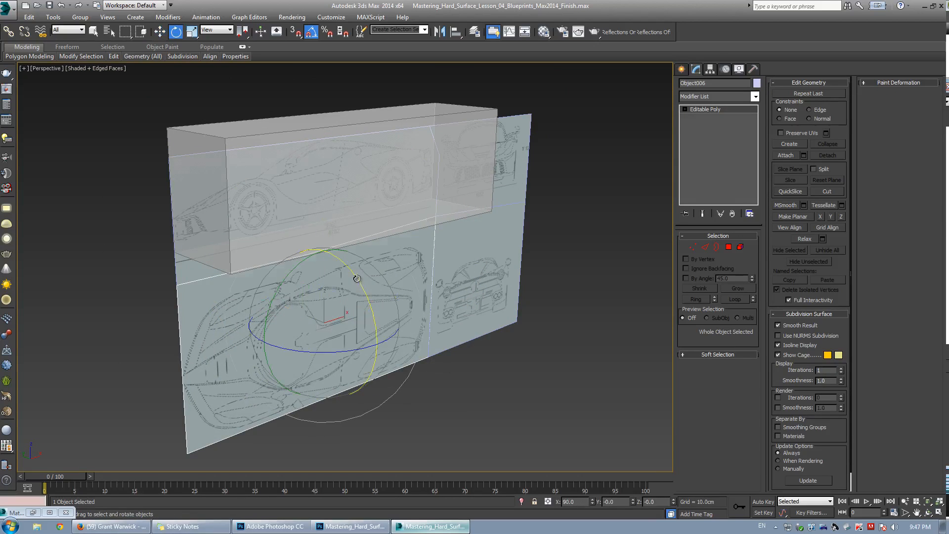
pyautogui.moveTo(357, 278); pyautogui.dragTo(337, 242)
pyautogui.keyDown('alt'); pyautogui.moveTo(300, 254); pyautogui.dragTo(346, 256, button='middle'); pyautogui.keyUp('alt')
# Move the side-view plane along Y, away from the front and top views.
pyautogui.click(272, 178)
pyautogui.press('w')
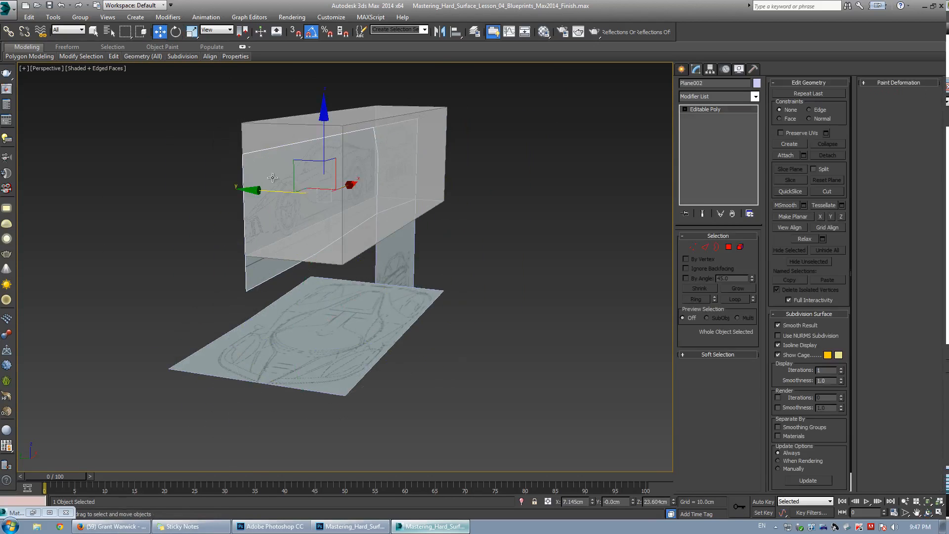
pyautogui.moveTo(267, 192); pyautogui.dragTo(86, 189)
pyautogui.moveTo(219, 210); pyautogui.dragTo(374, 343, button='middle')
pyautogui.click(375, 344)
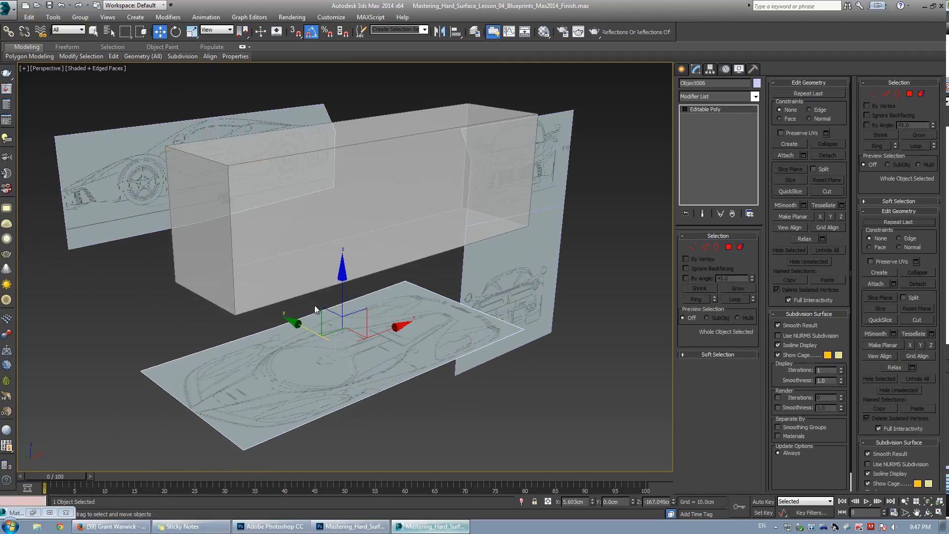
# Isolate the top-view plane in a maximized Top viewport with the grid shown.
pyautogui.hotkey('alt', 'w')
pyautogui.rightClick(232, 185)
pyautogui.hotkey('alt', 'w')
pyautogui.scroll(3, 434, 281)
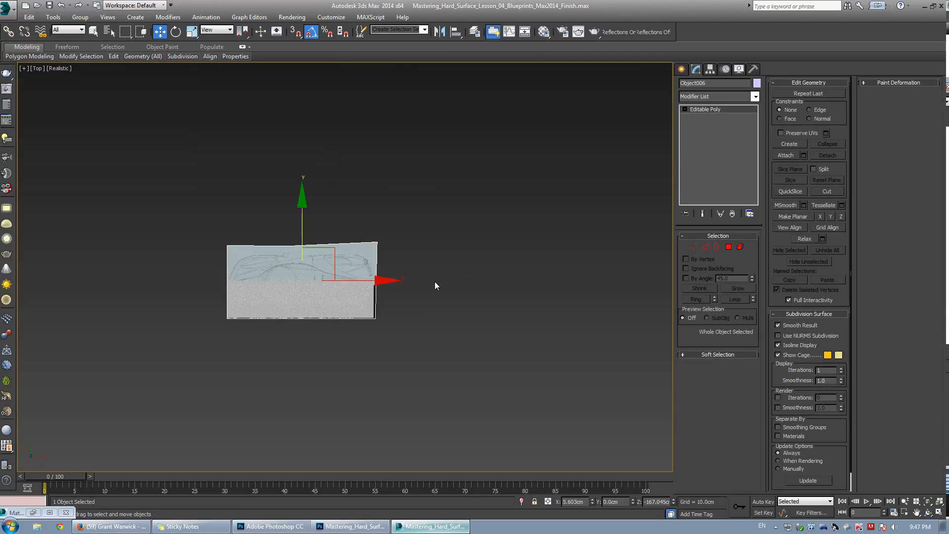
pyautogui.scroll(2, 201, 306)
pyautogui.scroll(1, 419, 242)
pyautogui.press('F3')
pyautogui.press('F3')
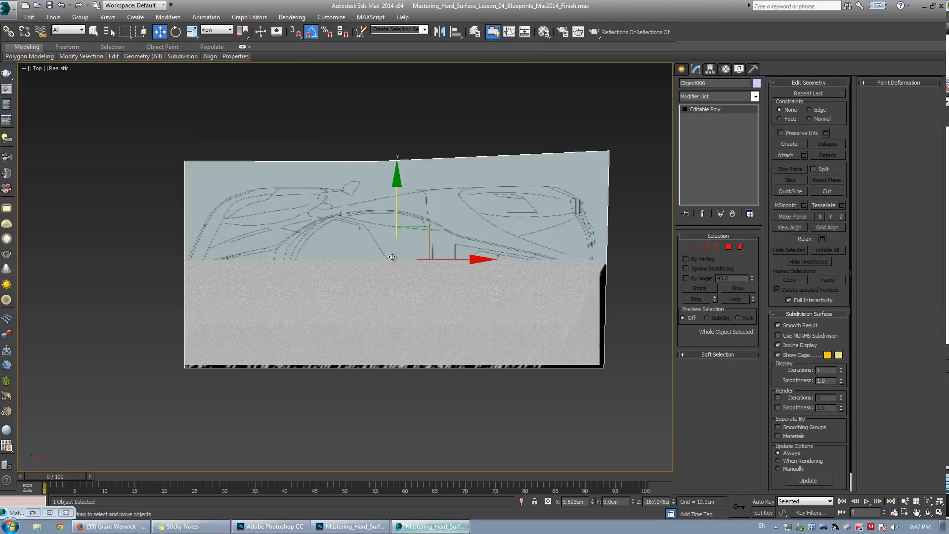
pyautogui.click(23, 70)
pyautogui.click(61, 121)
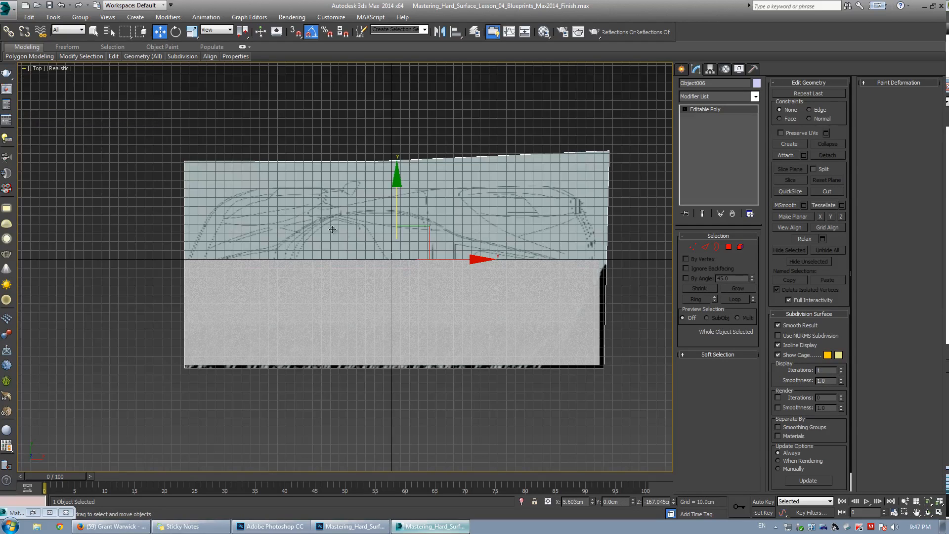
pyautogui.rightClick(382, 211)
pyautogui.click(410, 179)
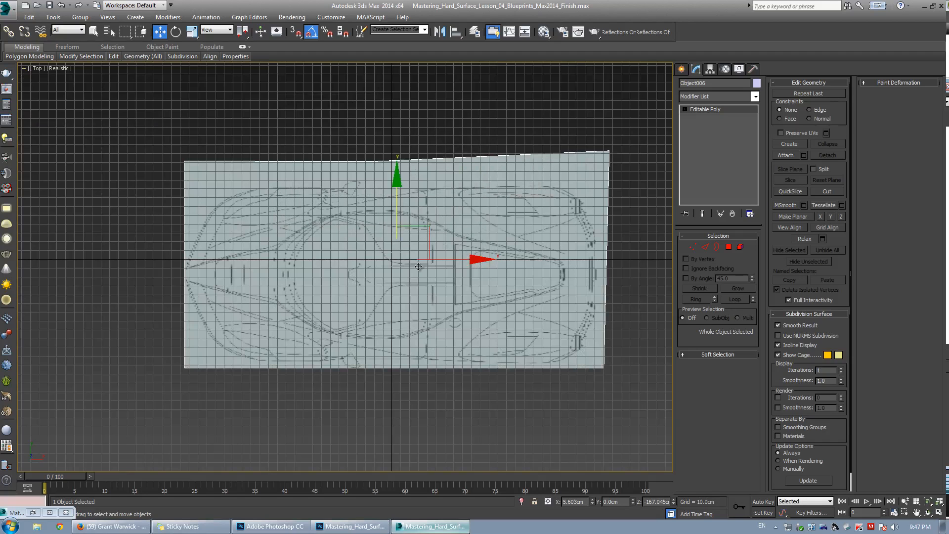
# Move the top-view plane about 17 cm along Y to center it on the grid.
pyautogui.scroll(4, 414, 265)
pyautogui.moveTo(370, 212); pyautogui.dragTo(363, 181)
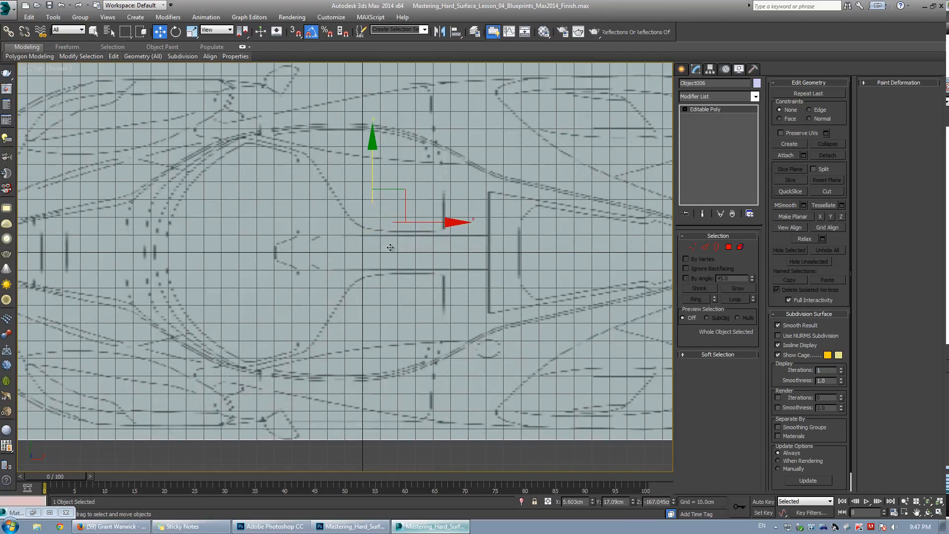
pyautogui.scroll(-3, 346, 249)
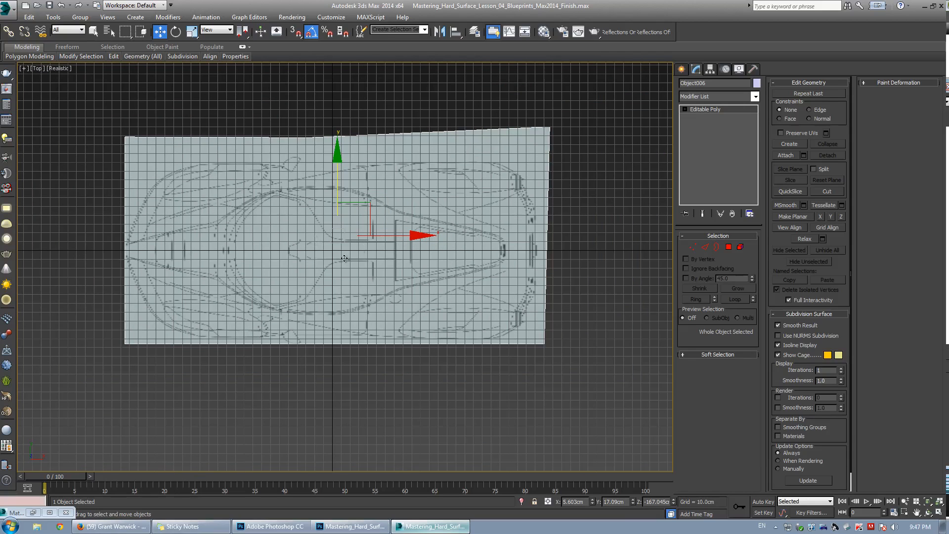
pyautogui.scroll(2, 272, 261)
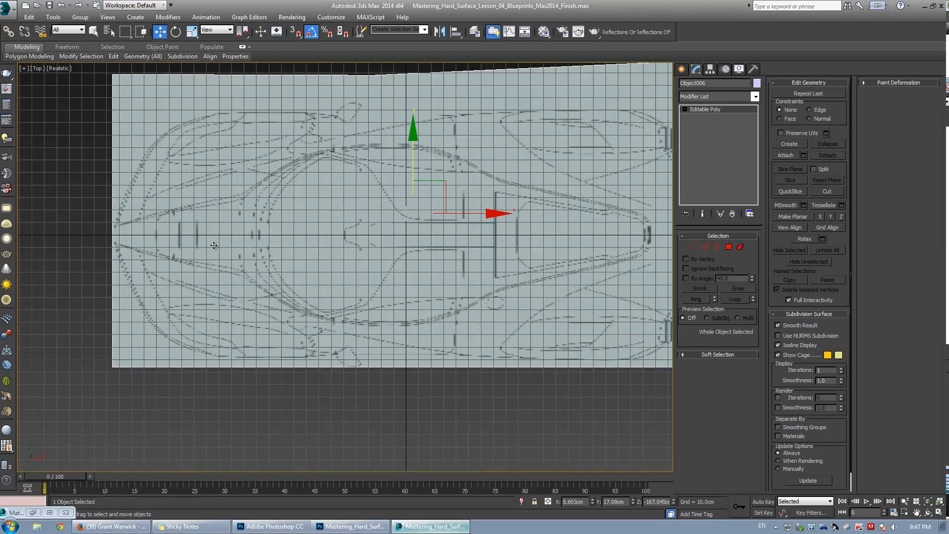
# Restore the four-viewport layout and unhide all objects.
pyautogui.hotkey('alt', 'w')
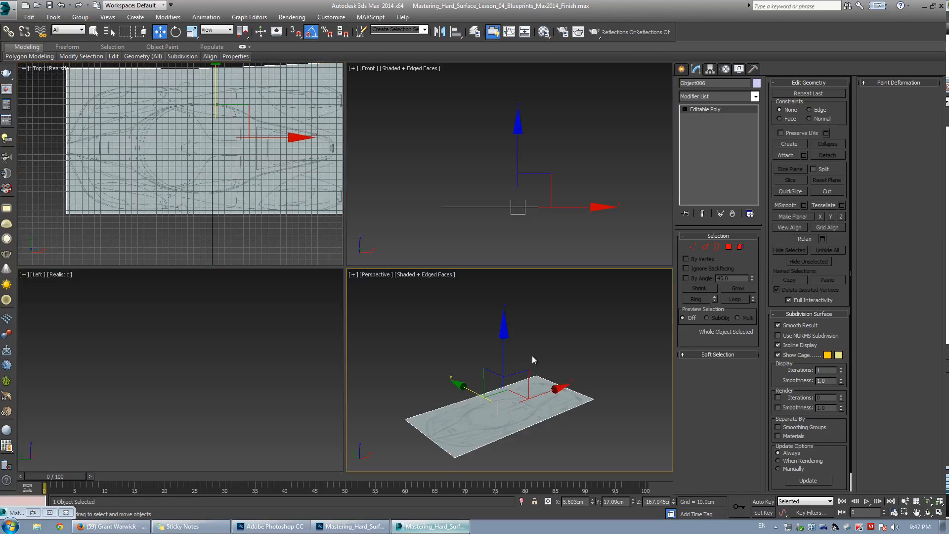
pyautogui.hotkey('alt', 'w')
pyautogui.rightClick(381, 308)
pyautogui.click(408, 265)
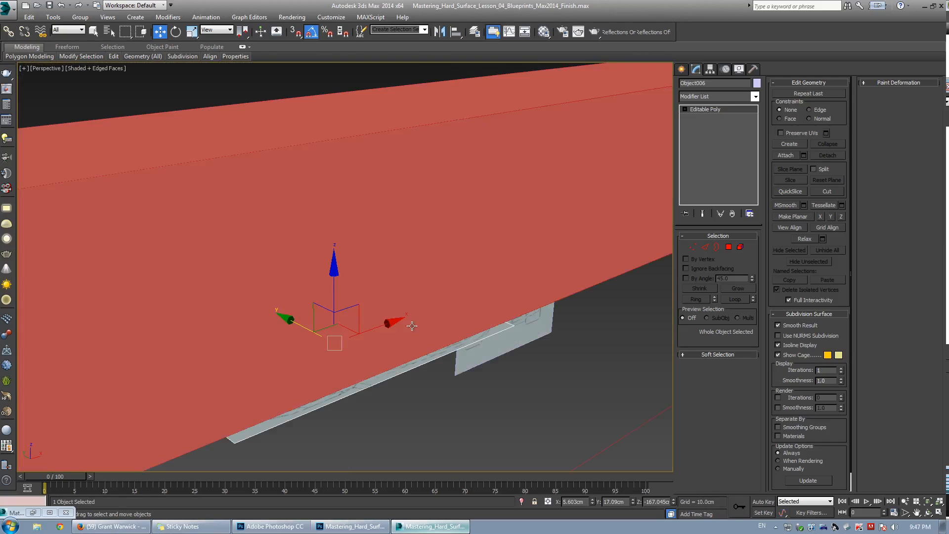
# Select the large stray object in front of the planes and delete it.
pyautogui.keyDown('alt'); pyautogui.moveTo(411, 325); pyautogui.dragTo(487, 212, button='middle'); pyautogui.keyUp('alt')
pyautogui.click(500, 198)
pyautogui.press('Delete')
# Switch the perspective viewport to wireframe display.
pyautogui.keyDown('alt'); pyautogui.moveTo(433, 253); pyautogui.dragTo(246, 236, button='middle'); pyautogui.keyUp('alt')
pyautogui.click(287, 241)
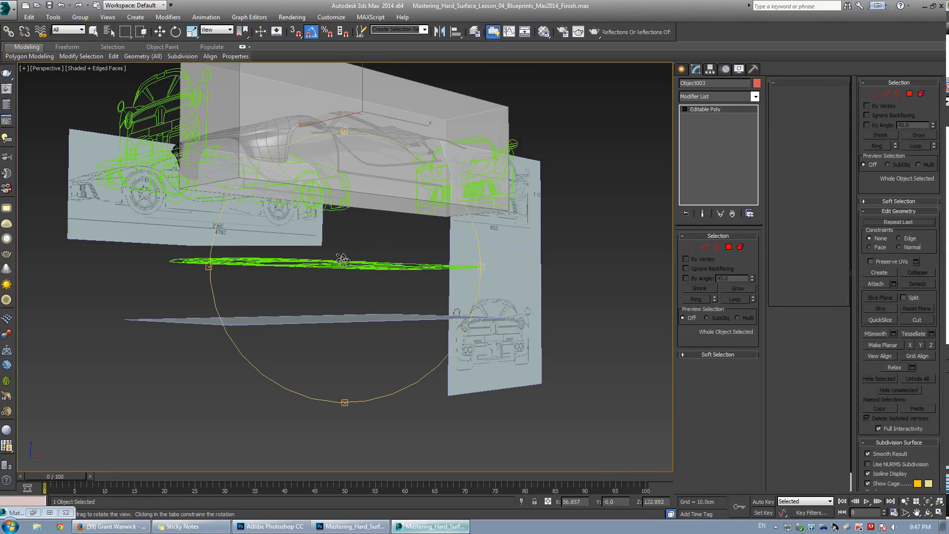
pyautogui.keyDown('alt'); pyautogui.moveTo(341, 257); pyautogui.dragTo(325, 277, button='middle'); pyautogui.keyUp('alt')
pyautogui.press('F3')
# Inspect the blueprint planes by selecting them one at a time in the wireframe perspective view.
pyautogui.click(106, 220)
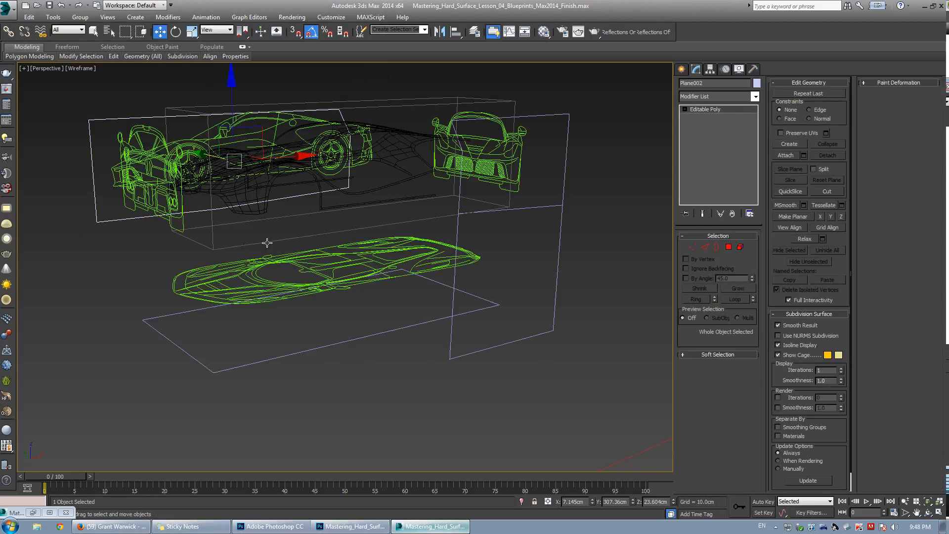
pyautogui.click(95, 304)
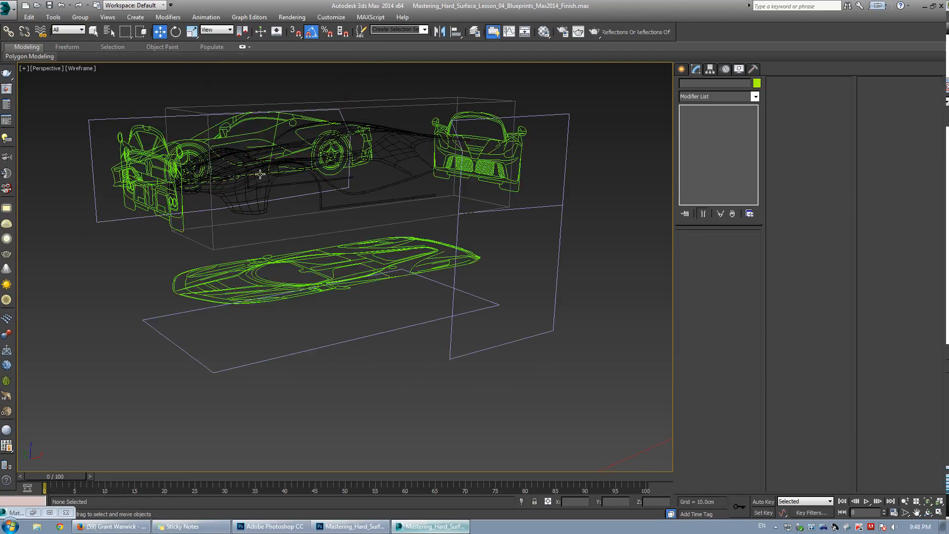
pyautogui.moveTo(260, 174); pyautogui.dragTo(300, 203, button='middle')
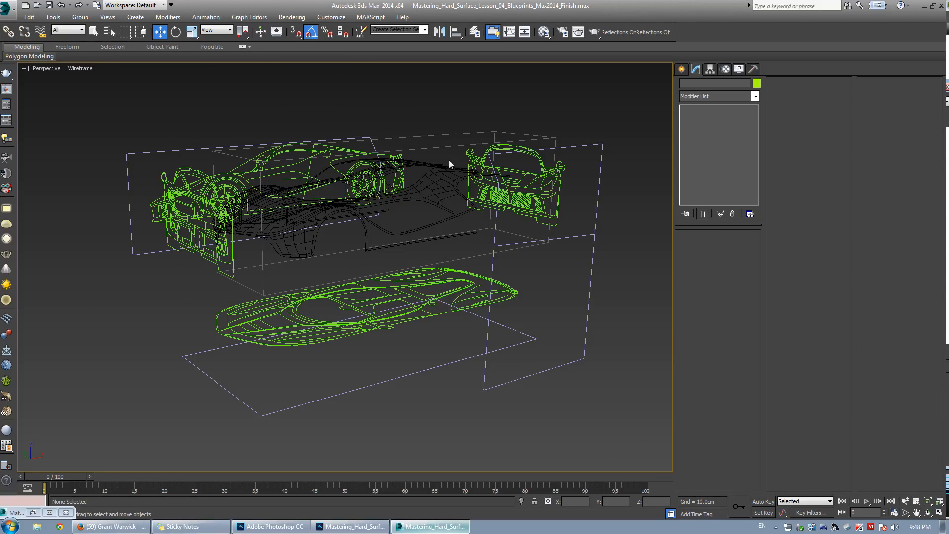
pyautogui.click(169, 150)
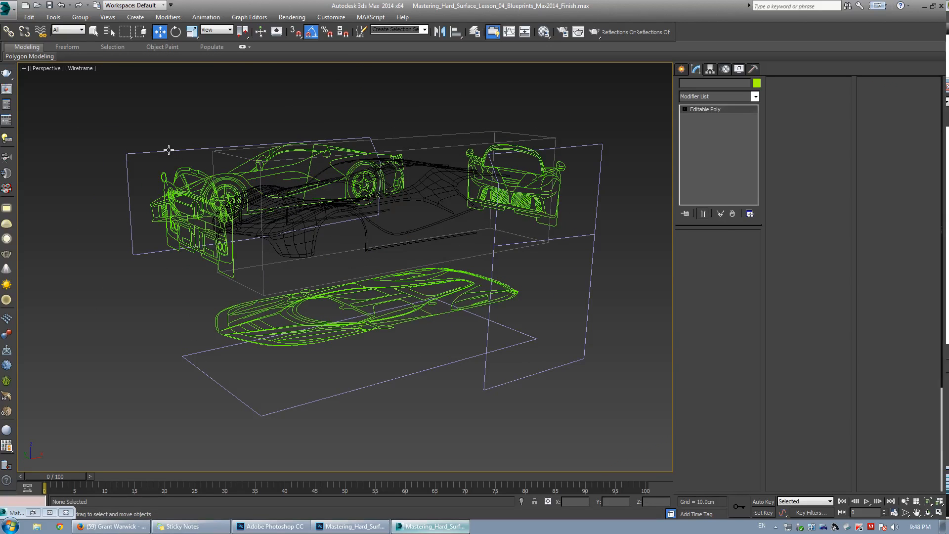
pyautogui.keyDown('ctrl'); pyautogui.click(576, 147); pyautogui.keyUp('ctrl')
pyautogui.keyDown('ctrl'); pyautogui.click(486, 330); pyautogui.keyUp('ctrl')
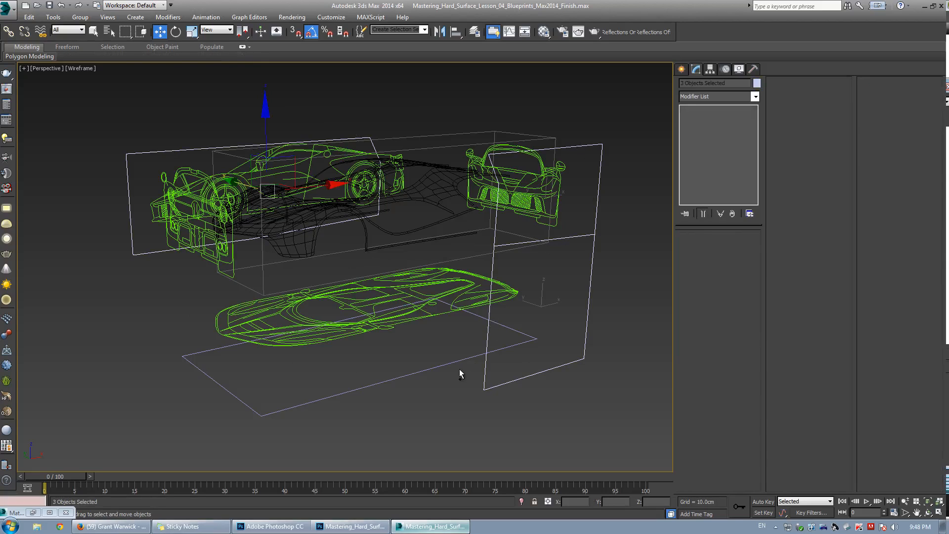
pyautogui.click(446, 395)
pyautogui.click(151, 157)
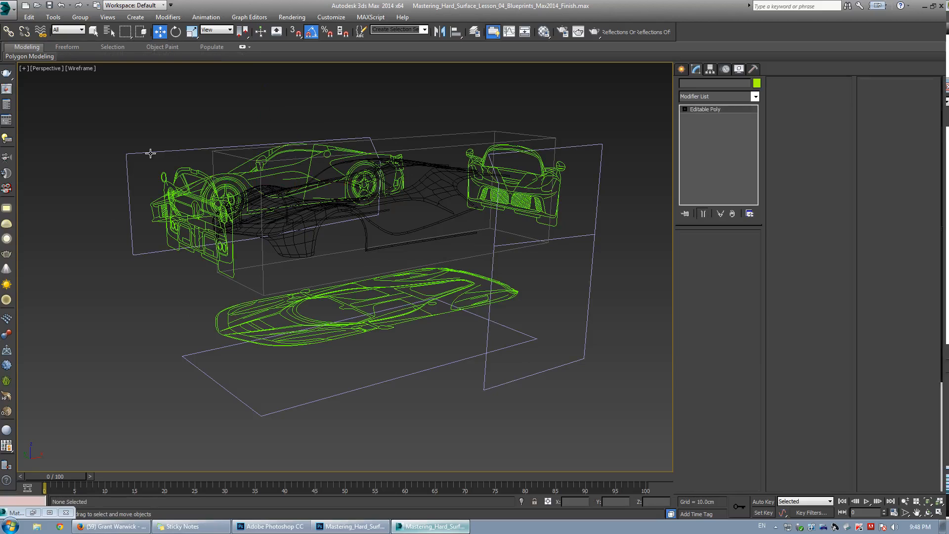
pyautogui.rightClick(148, 152)
pyautogui.click(171, 193)
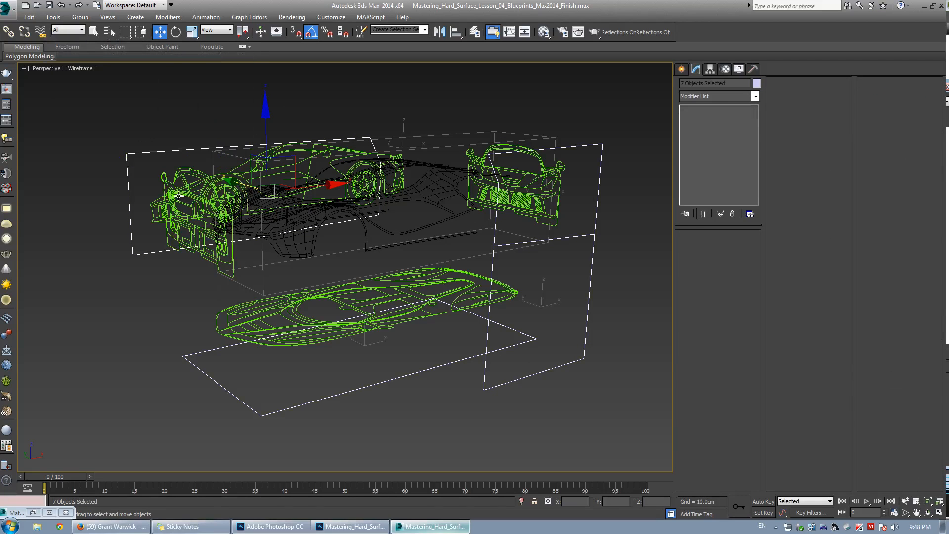
pyautogui.moveTo(473, 237); pyautogui.dragTo(471, 242, button='middle')
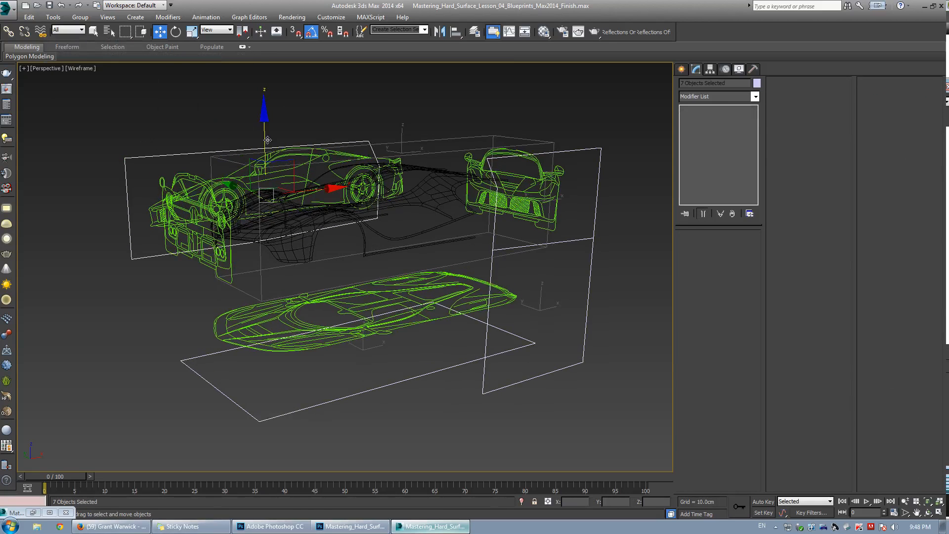
pyautogui.moveTo(267, 140); pyautogui.dragTo(289, 114)
pyautogui.rightClick(289, 115)
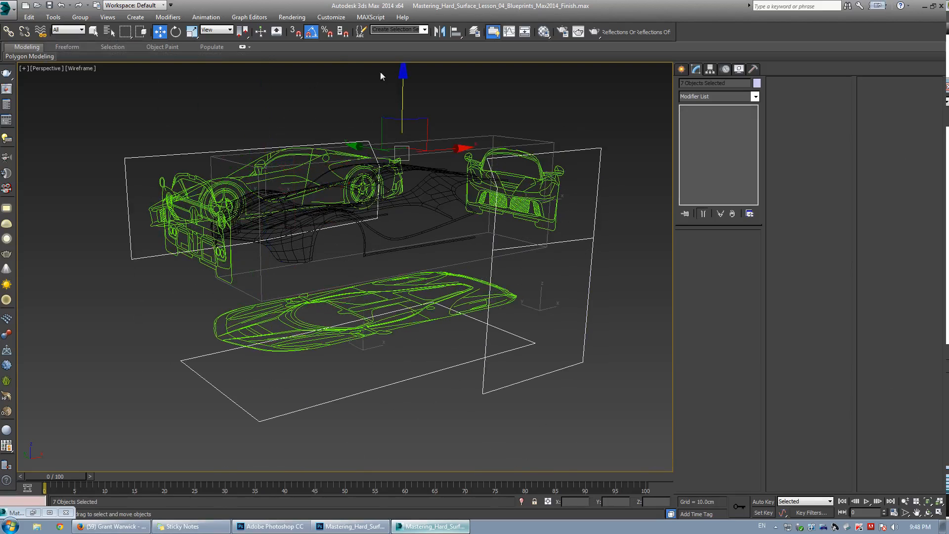
pyautogui.click(305, 110)
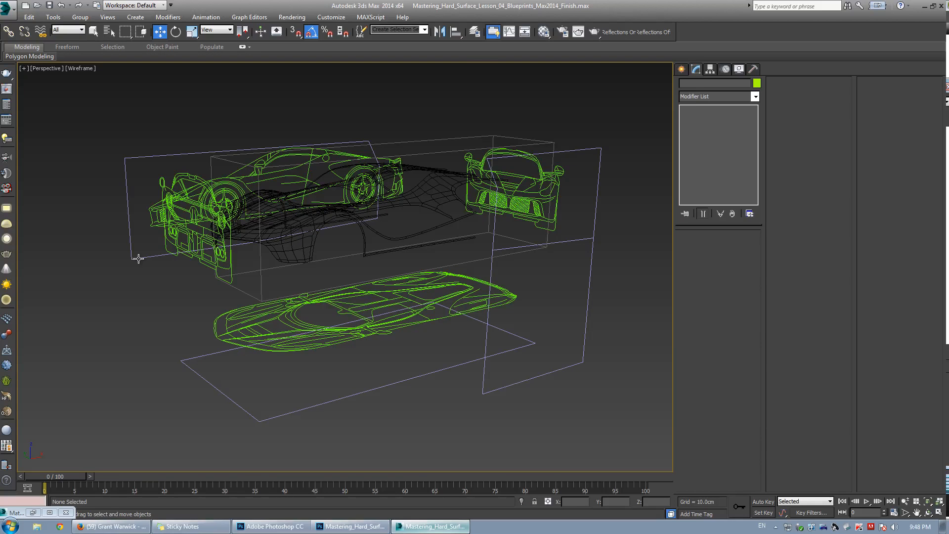
# Select the blueprint planes and the car body, and hide all other objects.
pyautogui.moveTo(138, 258); pyautogui.dragTo(192, 387)
pyautogui.keyDown('ctrl'); pyautogui.click(596, 241); pyautogui.keyUp('ctrl')
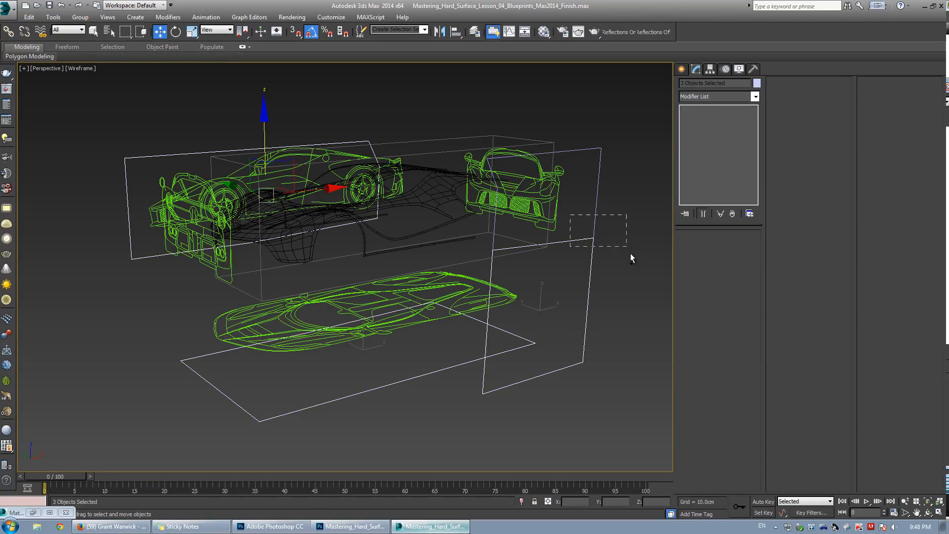
pyautogui.keyDown('ctrl'); pyautogui.moveTo(630, 254); pyautogui.dragTo(632, 257); pyautogui.keyUp('ctrl')
pyautogui.keyDown('alt'); pyautogui.moveTo(319, 242); pyautogui.dragTo(307, 267, button='middle'); pyautogui.keyUp('alt')
pyautogui.keyDown('ctrl'); pyautogui.click(397, 211); pyautogui.keyUp('ctrl')
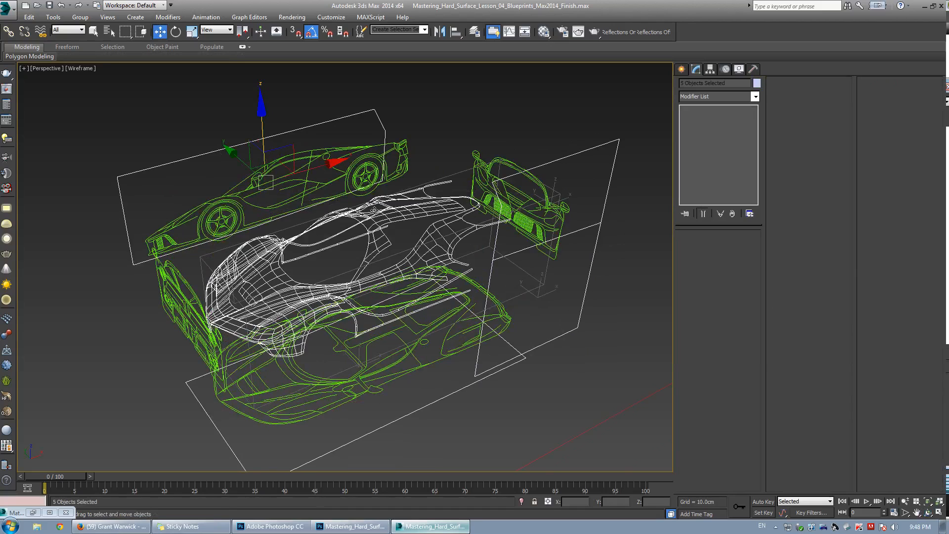
pyautogui.rightClick(353, 231)
pyautogui.click(376, 203)
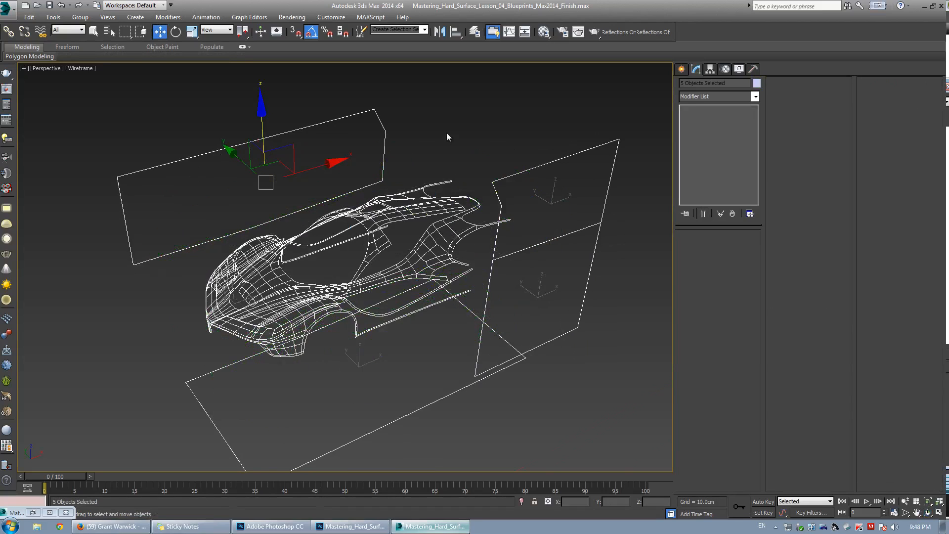
# Switch the perspective viewport to shaded display and rotate the rear-view blueprint plane.
pyautogui.press('F3')
pyautogui.keyDown('alt'); pyautogui.moveTo(402, 221); pyautogui.dragTo(348, 317, button='middle'); pyautogui.keyUp('alt')
pyautogui.click(348, 317)
pyautogui.keyDown('alt'); pyautogui.moveTo(344, 267); pyautogui.dragTo(366, 265, button='middle'); pyautogui.keyUp('alt')
pyautogui.moveTo(372, 263); pyautogui.dragTo(372, 215)
pyautogui.keyDown('alt'); pyautogui.moveTo(354, 214); pyautogui.dragTo(330, 247, button='middle'); pyautogui.keyUp('alt')
pyautogui.press('w')
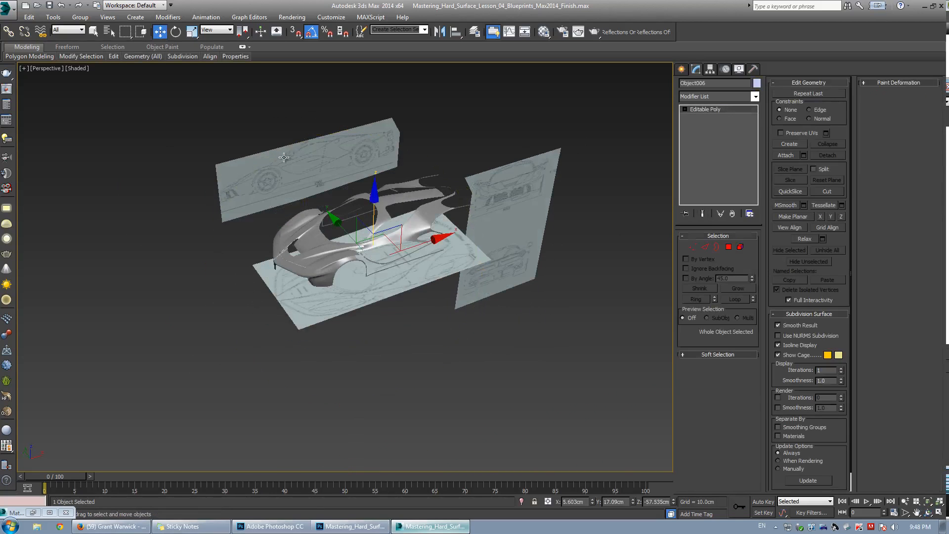
pyautogui.click(309, 157)
pyautogui.keyDown('alt'); pyautogui.moveTo(309, 157); pyautogui.dragTo(192, 183, button='middle'); pyautogui.keyUp('alt')
pyautogui.scroll(3, 445, 221)
pyautogui.click(451, 226)
pyautogui.press('e')
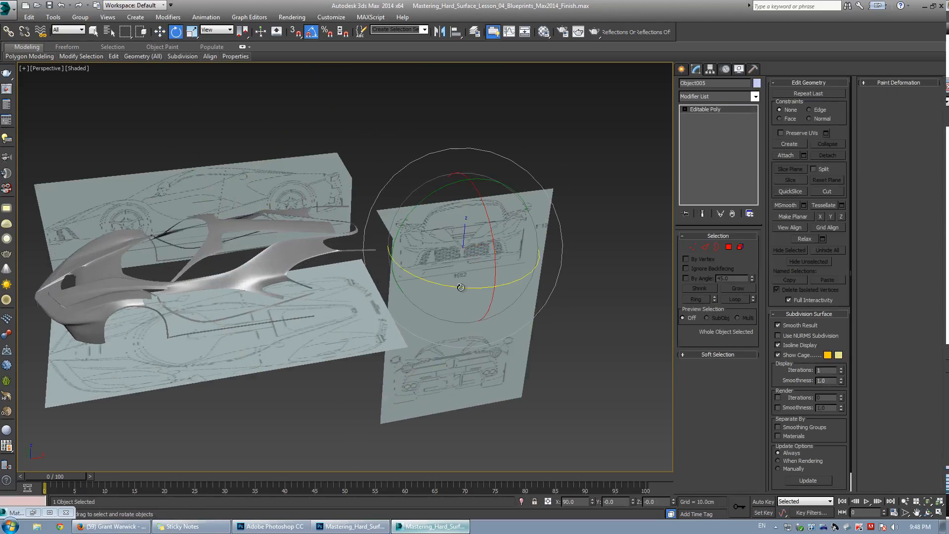
pyautogui.moveTo(461, 287); pyautogui.dragTo(421, 277)
# Rotate the front-view blueprint plane and move it to the nose end of the car body.
pyautogui.click(440, 334)
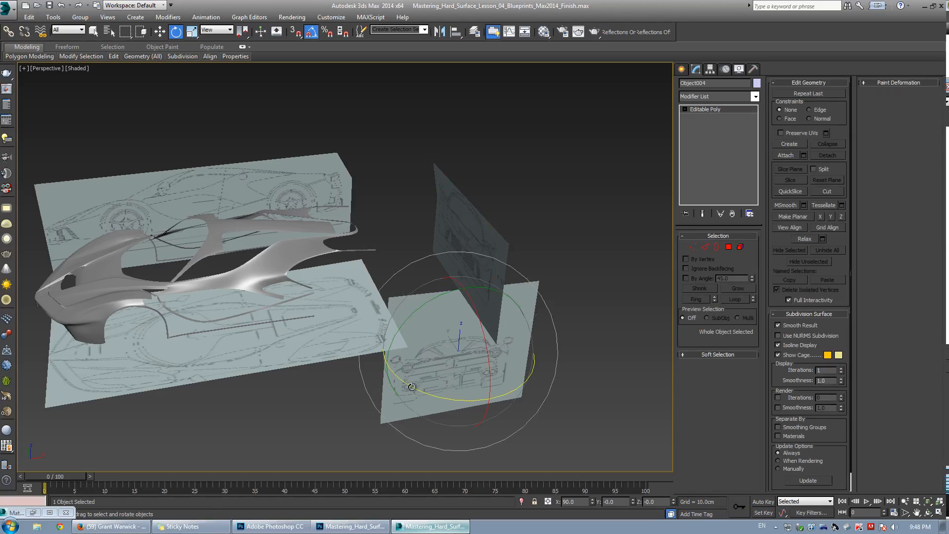
pyautogui.moveTo(421, 390); pyautogui.dragTo(438, 399)
pyautogui.keyDown('alt'); pyautogui.moveTo(439, 393); pyautogui.dragTo(376, 305, button='middle'); pyautogui.keyUp('alt')
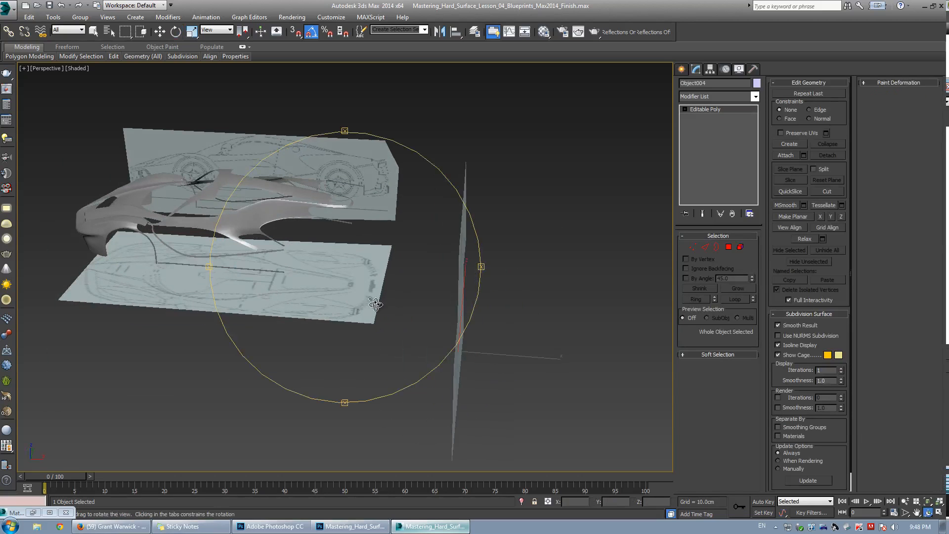
pyautogui.press('w')
pyautogui.moveTo(503, 355); pyautogui.dragTo(141, 298)
pyautogui.moveTo(140, 297); pyautogui.dragTo(196, 280, button='middle')
pyautogui.press('w')
pyautogui.moveTo(154, 301); pyautogui.dragTo(191, 160)
pyautogui.keyDown('alt'); pyautogui.moveTo(191, 160); pyautogui.dragTo(295, 242, button='middle'); pyautogui.keyUp('alt')
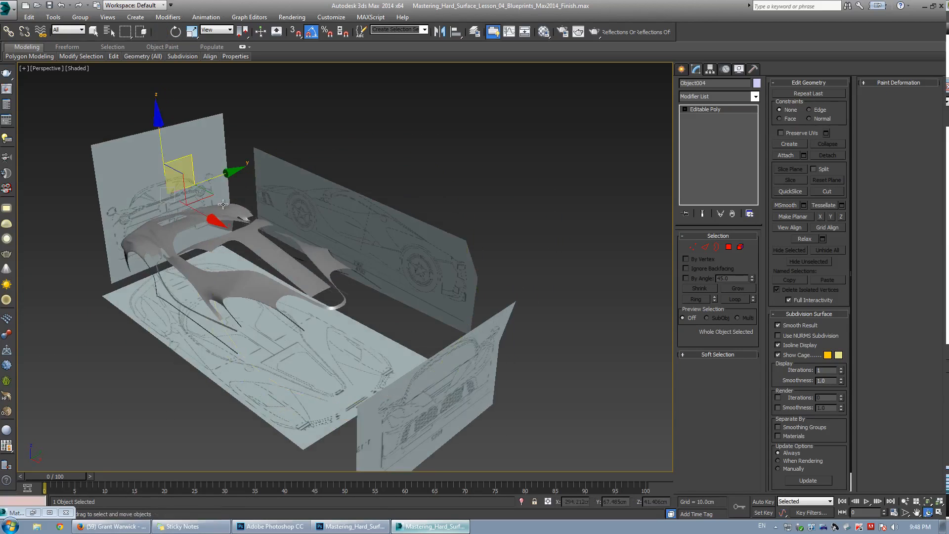
# Move the rear-view blueprint plane into place behind the car body.
pyautogui.keyDown('alt'); pyautogui.moveTo(439, 324); pyautogui.dragTo(438, 275, button='middle'); pyautogui.keyUp('alt')
pyautogui.click(458, 337)
pyautogui.keyDown('alt'); pyautogui.moveTo(441, 335); pyautogui.dragTo(300, 278, button='middle'); pyautogui.keyUp('alt')
pyautogui.moveTo(472, 329); pyautogui.dragTo(527, 321)
pyautogui.keyDown('alt'); pyautogui.moveTo(527, 321); pyautogui.dragTo(479, 224, button='middle'); pyautogui.keyUp('alt')
pyautogui.hotkey('alt', 'w')
pyautogui.rightClick(197, 322)
pyautogui.hotkey('alt', 'w')
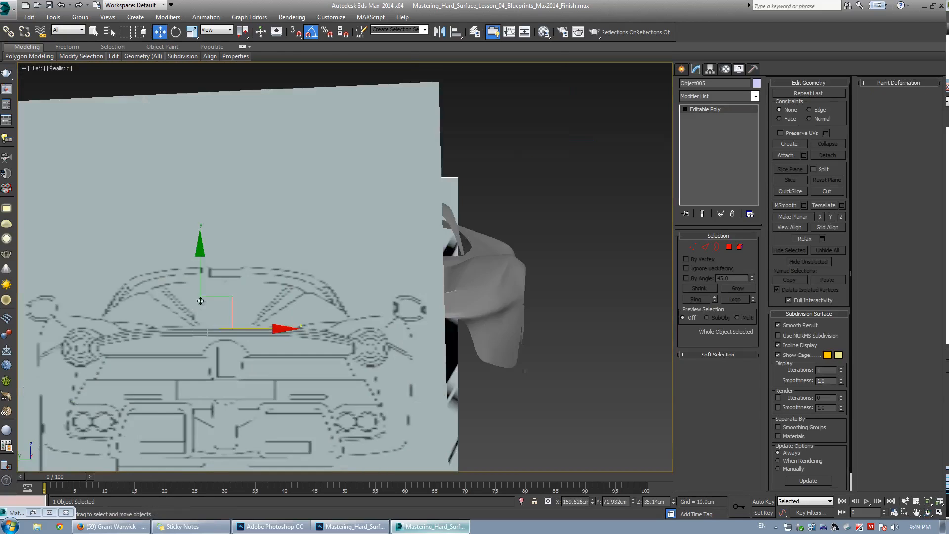
# Center the rear-view plane sideways behind the car body in the Left view.
pyautogui.press('F3')
pyautogui.press('F3')
pyautogui.scroll(-3, 264, 283)
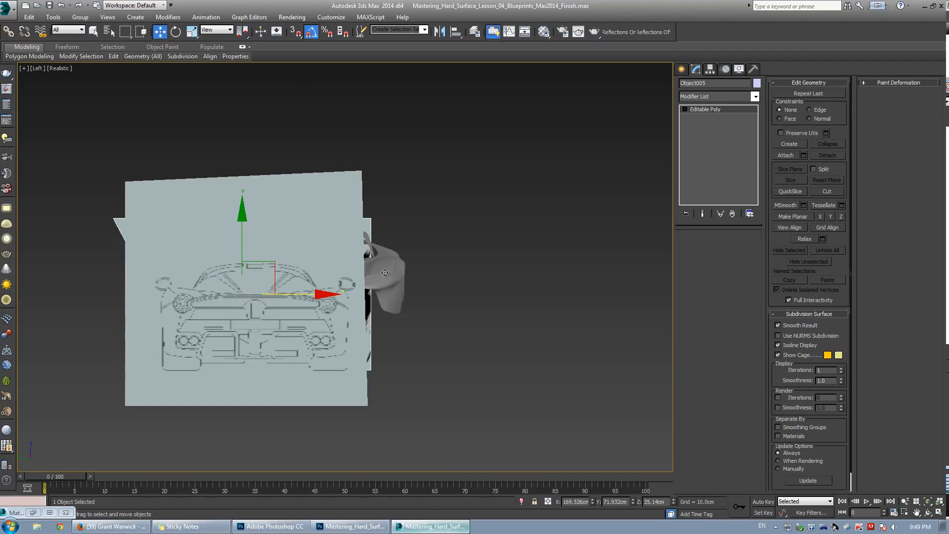
pyautogui.keyDown('ctrl'); pyautogui.click(384, 269); pyautogui.keyUp('ctrl')
pyautogui.rightClick(382, 269)
pyautogui.click(412, 234)
pyautogui.click(302, 293)
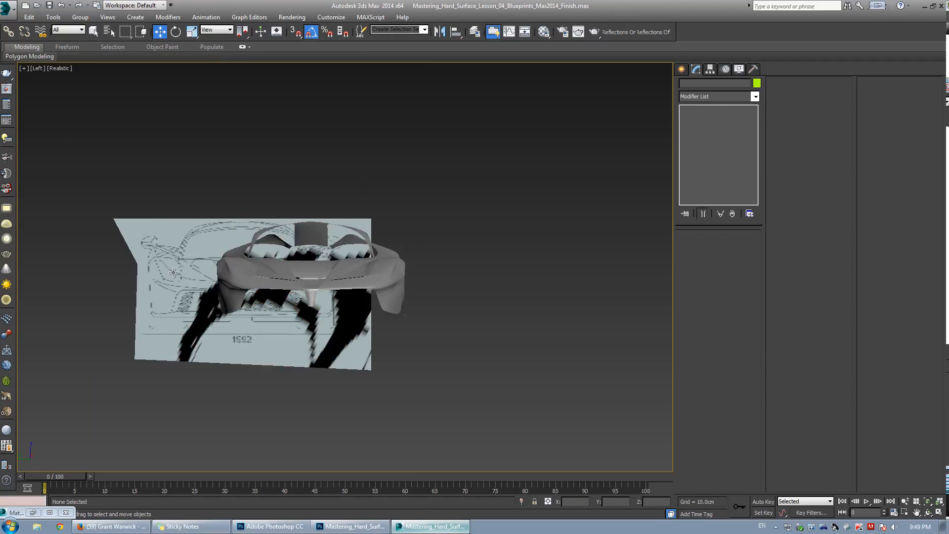
pyautogui.moveTo(302, 294); pyautogui.dragTo(367, 293)
pyautogui.scroll(4, 287, 253)
pyautogui.press('F3')
pyautogui.moveTo(359, 282); pyautogui.dragTo(355, 271, button='middle')
pyautogui.press('F3')
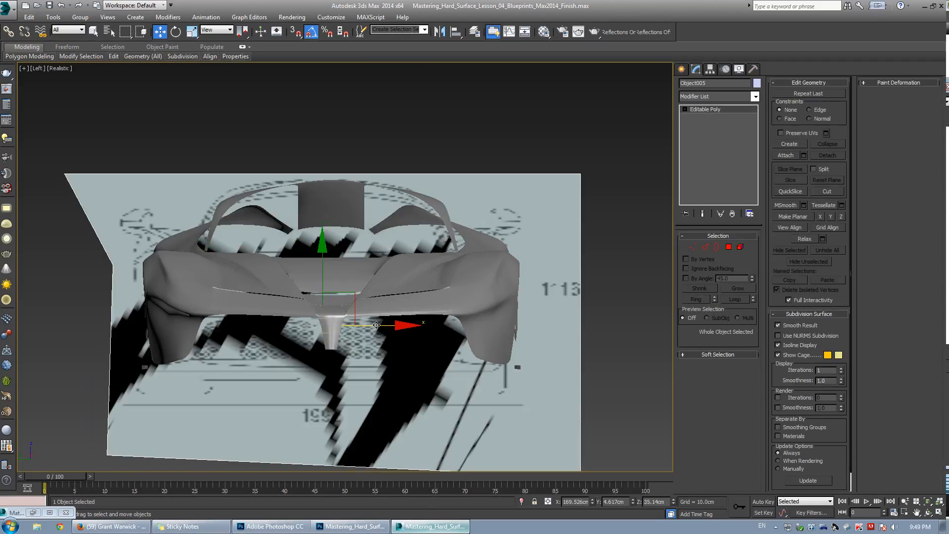
pyautogui.moveTo(377, 326); pyautogui.dragTo(385, 327)
# Move the rear-view plane further back along X, past the car's tail, in the perspective view.
pyautogui.click(412, 131)
pyautogui.hotkey('alt', 'w')
pyautogui.click(468, 315)
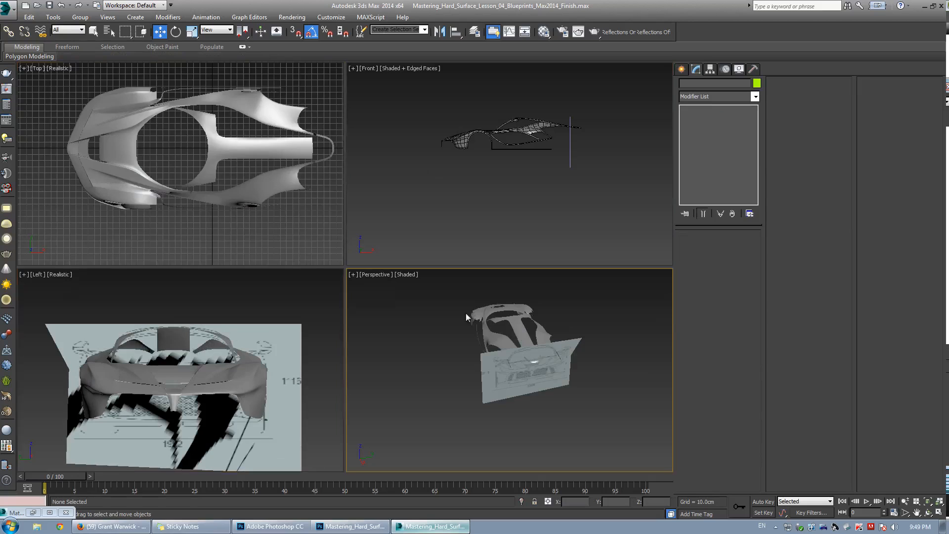
pyautogui.hotkey('alt', 'w')
pyautogui.keyDown('alt'); pyautogui.moveTo(327, 279); pyautogui.dragTo(418, 258, button='middle'); pyautogui.keyUp('alt')
pyautogui.click(443, 240)
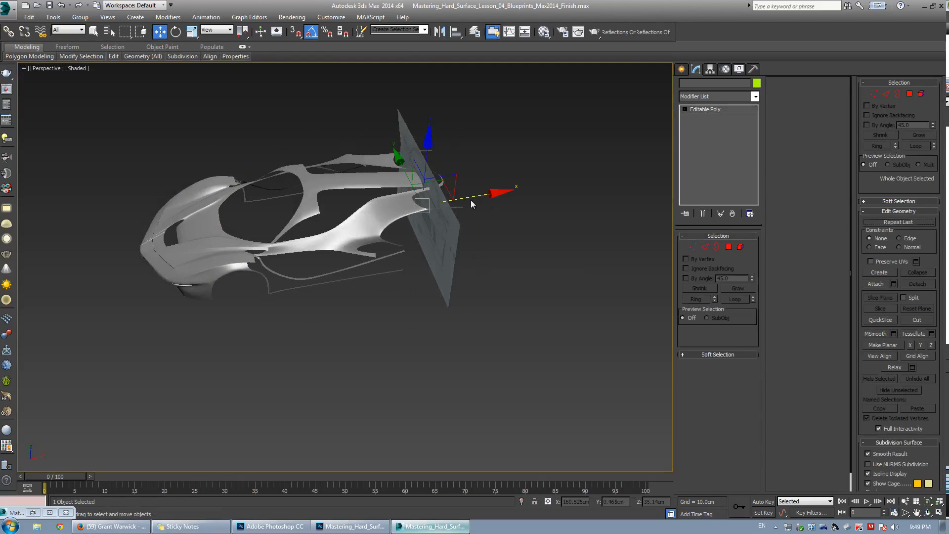
pyautogui.moveTo(479, 195); pyautogui.dragTo(616, 198)
# Unhide all objects and delete the selected object.
pyautogui.rightClick(363, 201)
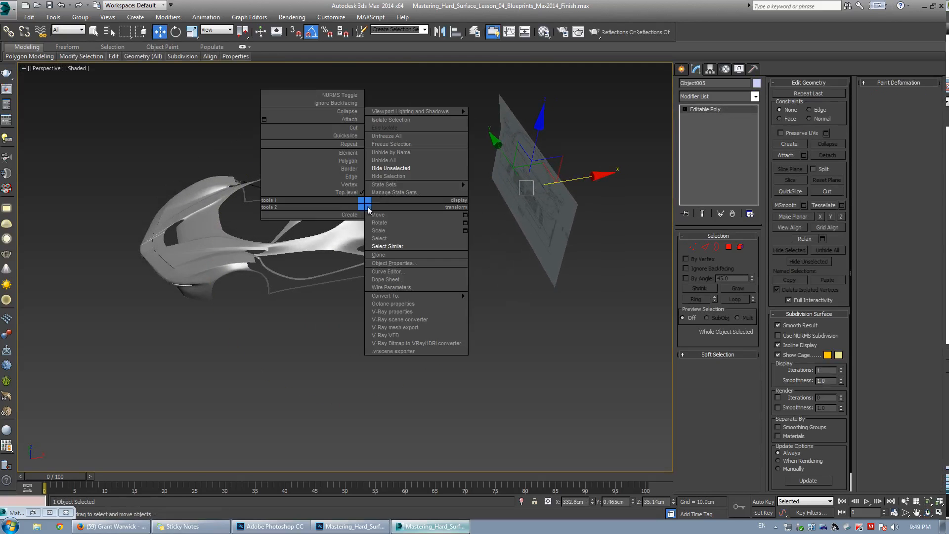
pyautogui.click(397, 162)
pyautogui.moveTo(292, 263); pyautogui.dragTo(294, 236, button='middle')
pyautogui.scroll(2, 224, 235)
pyautogui.press('Delete')
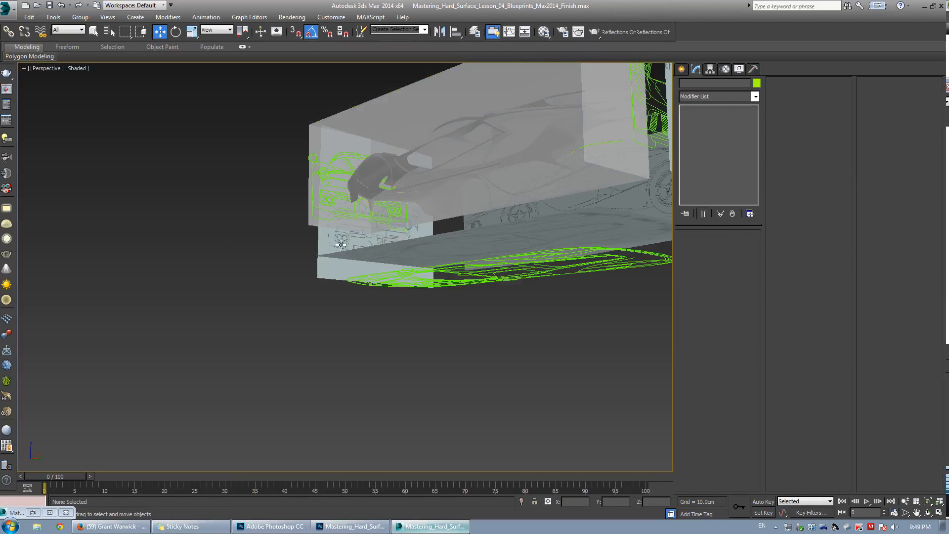
# Isolate the front-view plane and car body by hiding everything else, and return to shaded display.
pyautogui.click(324, 245)
pyautogui.moveTo(327, 242)
pyautogui.keyDown('alt'); pyautogui.mouseDown(button='middle')
pyautogui.moveTo(379, 277)
pyautogui.moveTo(382, 266)
pyautogui.mouseUp(button='middle'); pyautogui.keyUp('alt')
pyautogui.press('F3')
pyautogui.keyDown('ctrl'); pyautogui.click(388, 231); pyautogui.keyUp('ctrl')
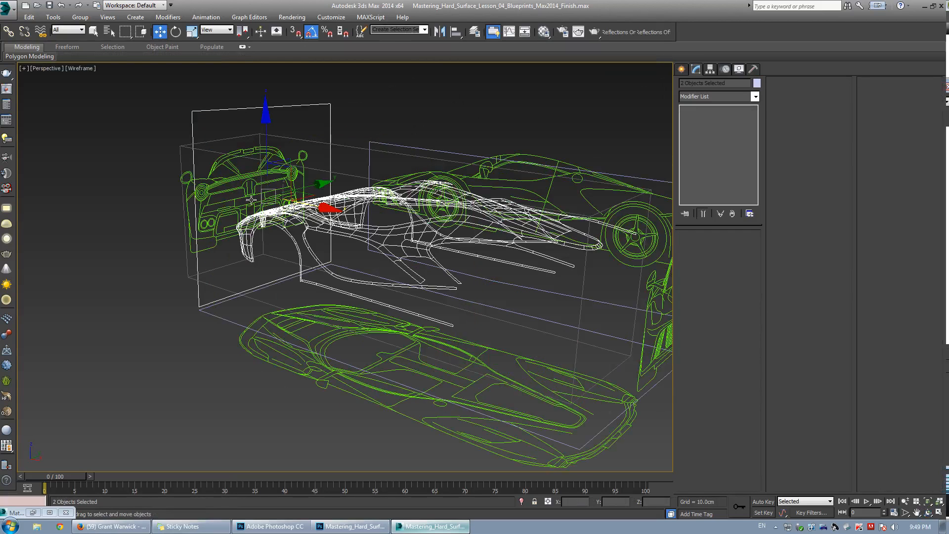
pyautogui.rightClick(324, 200)
pyautogui.click(358, 170)
pyautogui.click(387, 93)
pyautogui.press('F3')
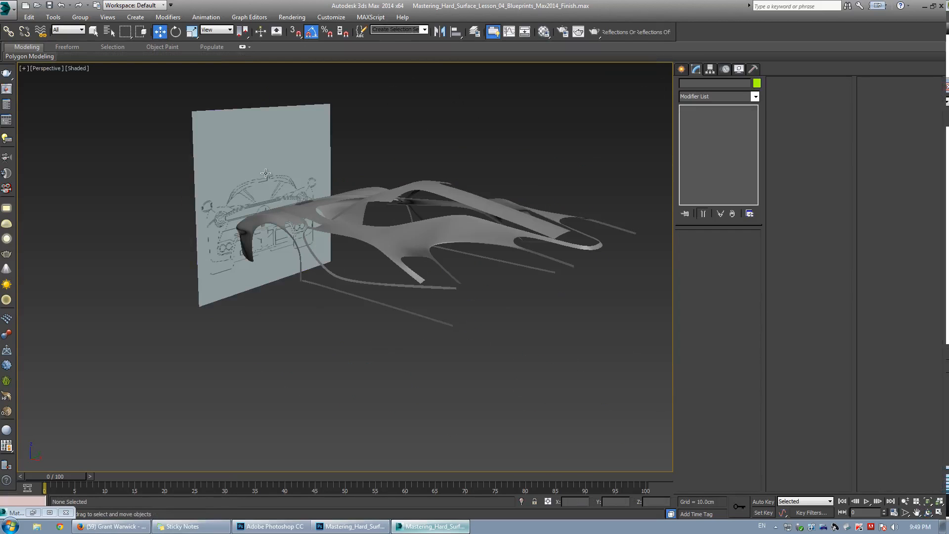
# Center the front-view plane sideways on the car body in the maximized Left view.
pyautogui.click(260, 169)
pyautogui.hotkey('alt', 'w')
pyautogui.click(221, 335)
pyautogui.hotkey('alt', 'w')
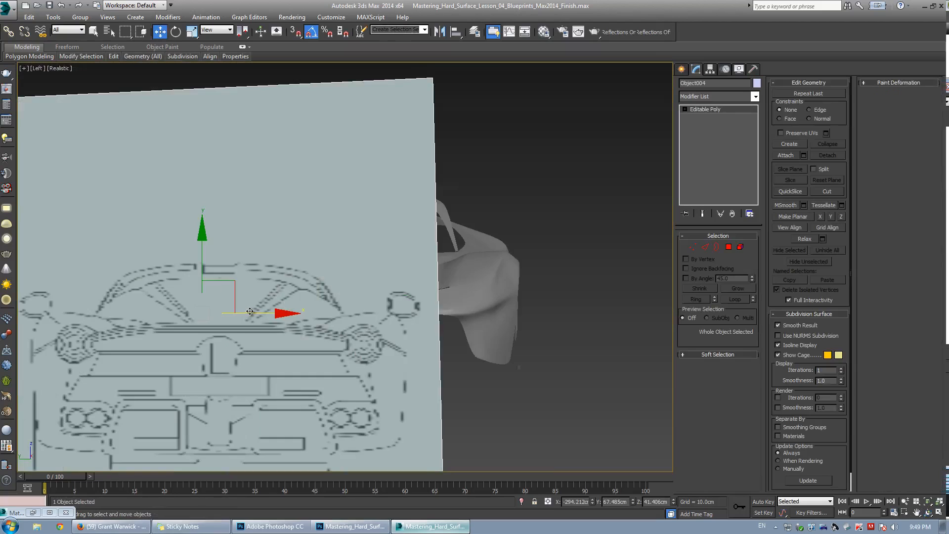
pyautogui.scroll(-3, 291, 303)
pyautogui.moveTo(274, 310); pyautogui.dragTo(335, 311)
# Switch the maximized view to Right and turn on edged faces to compare the car body with the front-view plane.
pyautogui.click(39, 69)
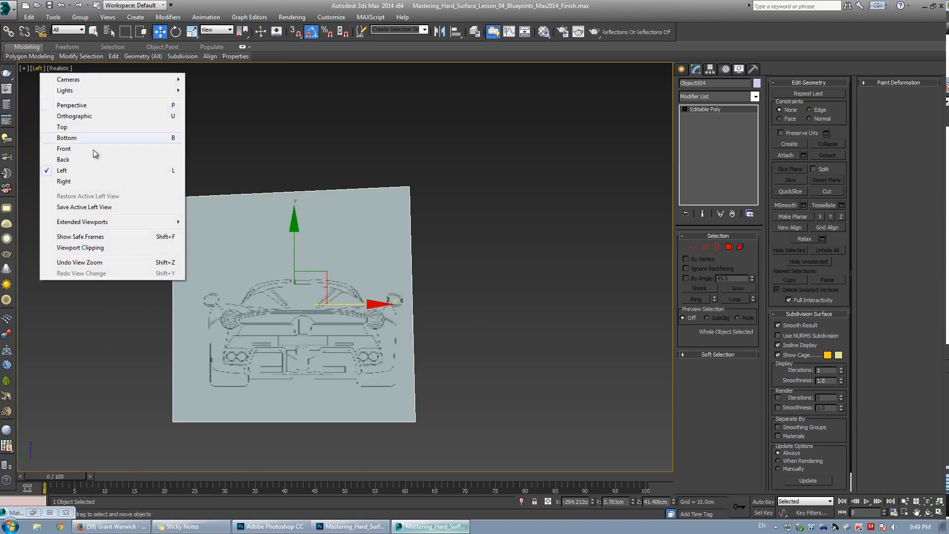
pyautogui.click(70, 182)
pyautogui.scroll(3, 408, 260)
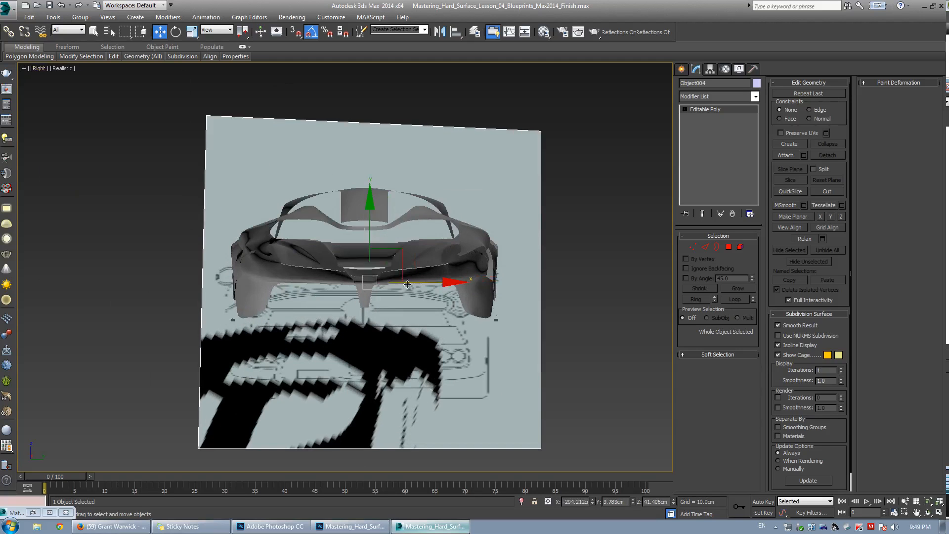
pyautogui.scroll(4, 408, 260)
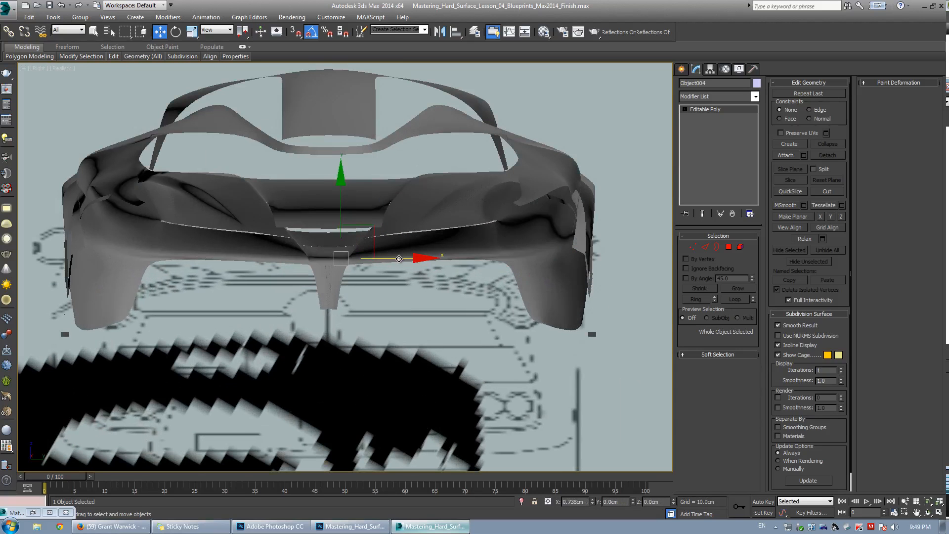
pyautogui.press('F4')
pyautogui.scroll(-3, 401, 260)
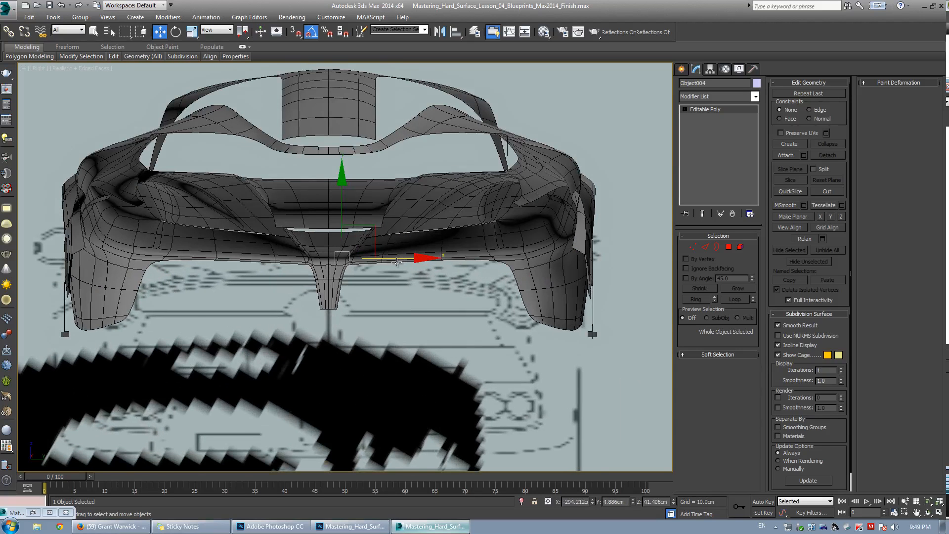
pyautogui.scroll(-3, 401, 259)
# Examine how the front-view plane lines up with the car body in the perspective view.
pyautogui.hotkey('alt', 'w')
pyautogui.rightClick(367, 294)
pyautogui.hotkey('alt', 'w')
pyautogui.moveTo(367, 294); pyautogui.dragTo(371, 326)
pyautogui.rightClick(371, 327)
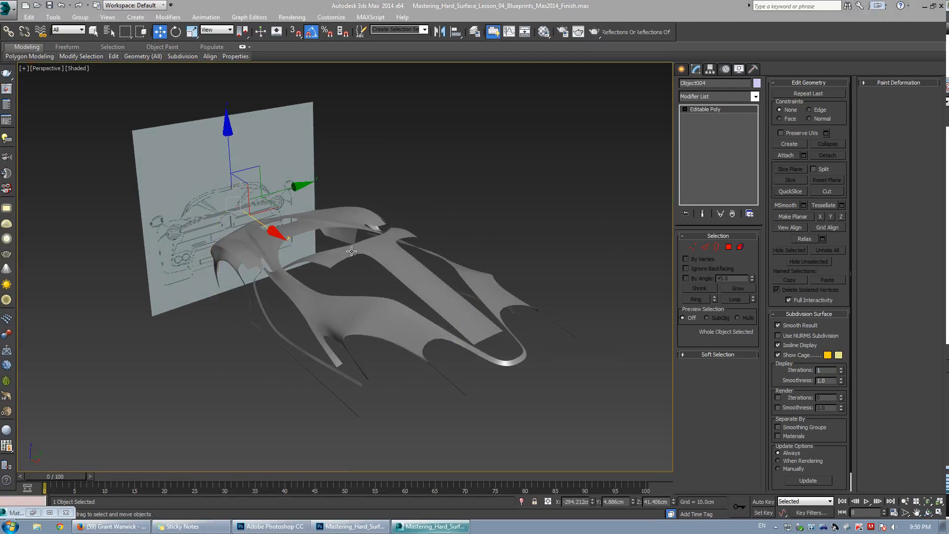
pyautogui.scroll(-3, 352, 252)
pyautogui.moveTo(352, 251)
pyautogui.keyDown('alt'); pyautogui.mouseDown(button='middle')
pyautogui.moveTo(268, 228)
pyautogui.moveTo(307, 233)
pyautogui.moveTo(347, 258)
pyautogui.moveTo(348, 245)
pyautogui.mouseUp(button='middle'); pyautogui.keyUp('alt')
pyautogui.click(268, 228)
pyautogui.click(347, 258)
pyautogui.scroll(4, 348, 258)
pyautogui.scroll(4, 347, 245)
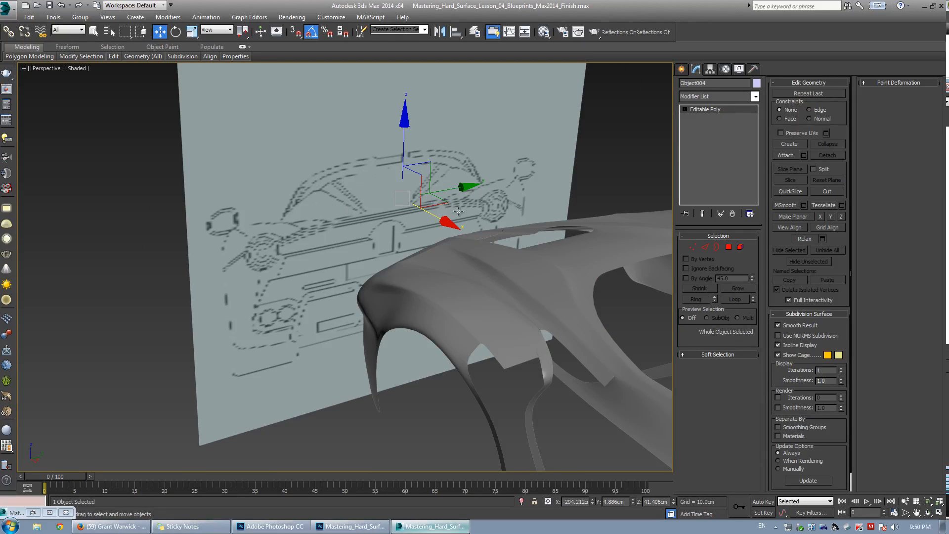
# Set the viewport texture map display resolution to 2048 pixels in the viewport configuration.
pyautogui.keyDown('alt'); pyautogui.moveTo(369, 216); pyautogui.dragTo(368, 187, button='middle'); pyautogui.keyUp('alt')
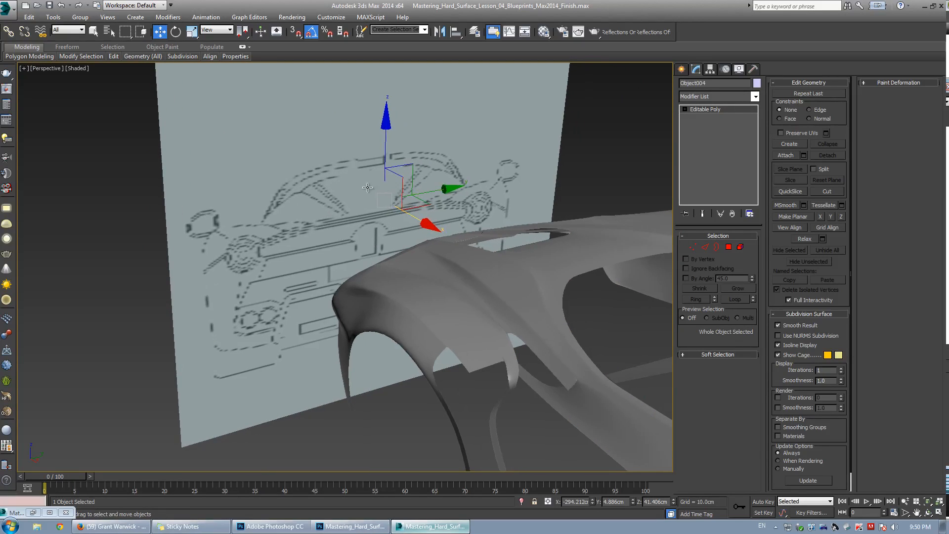
pyautogui.scroll(3, 305, 215)
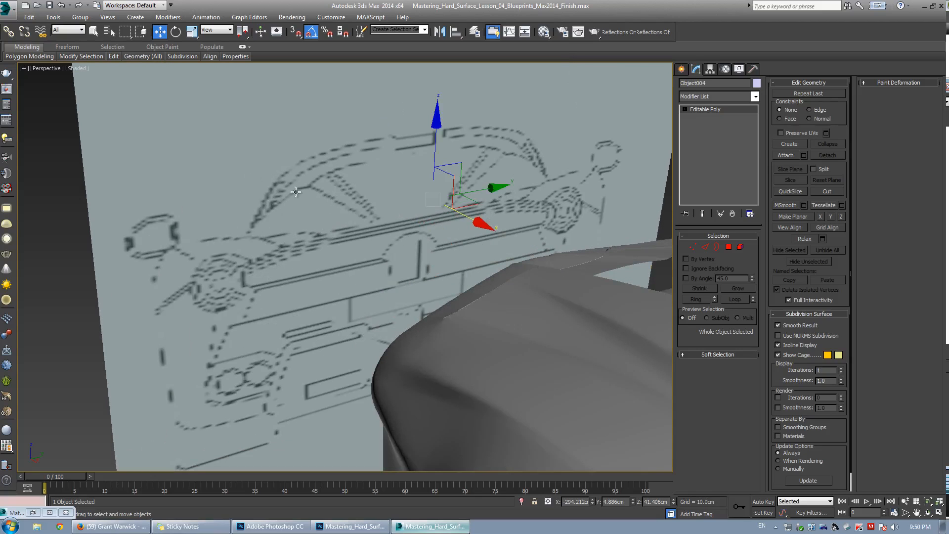
pyautogui.scroll(-3, 406, 216)
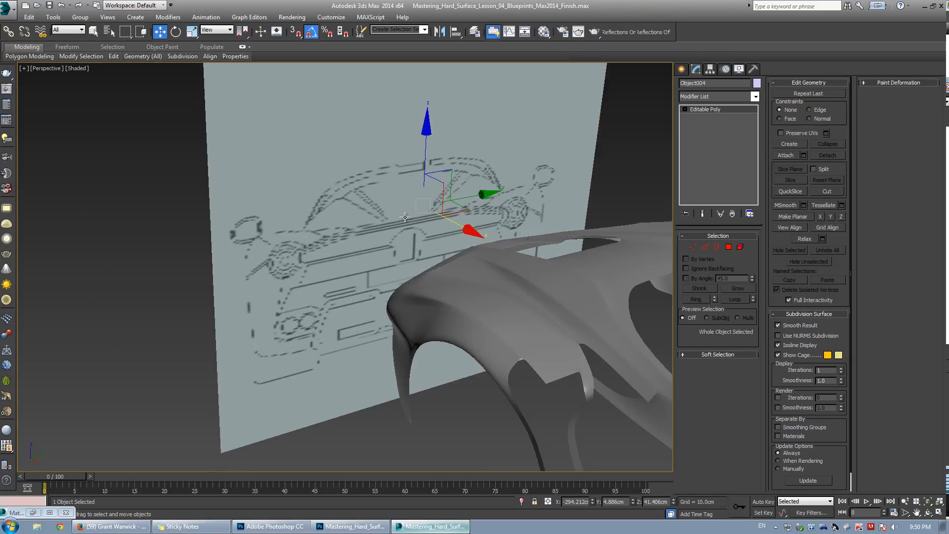
pyautogui.click(23, 69)
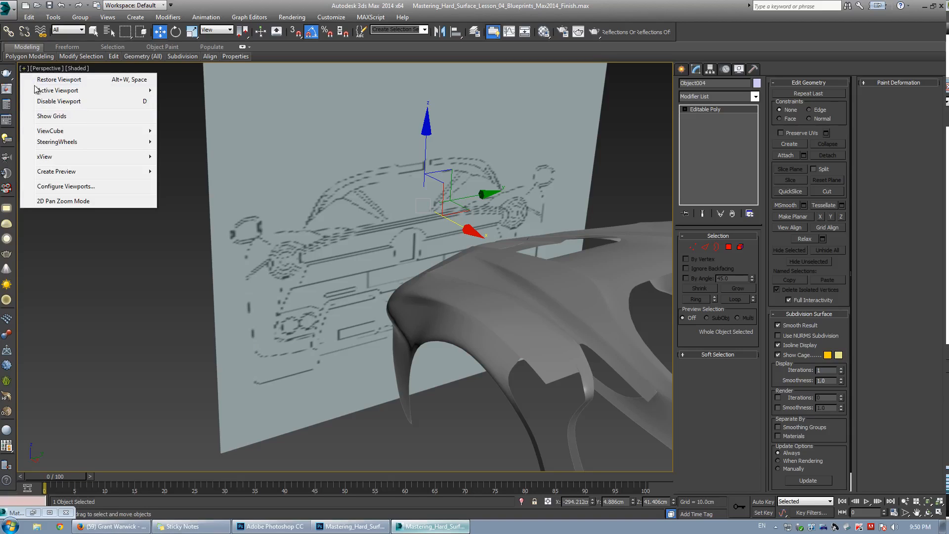
pyautogui.click(77, 187)
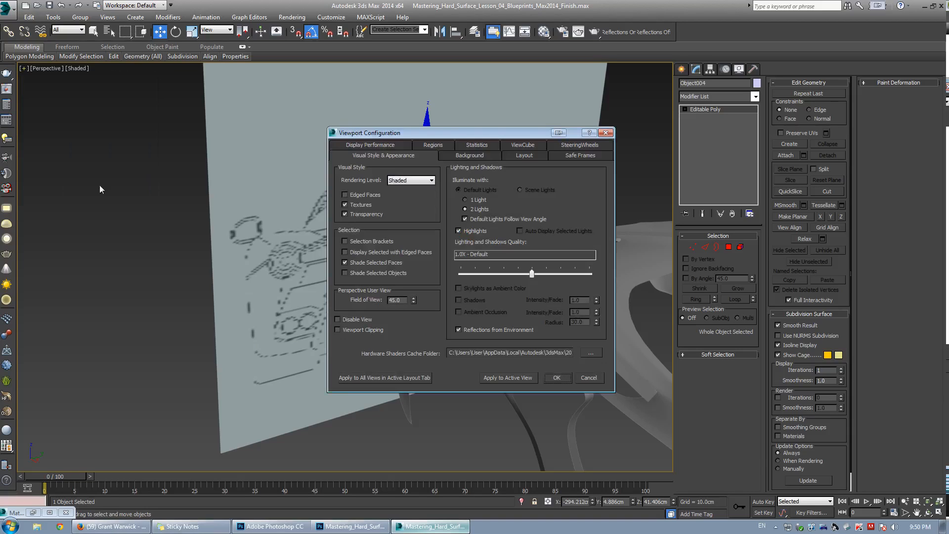
pyautogui.click(368, 145)
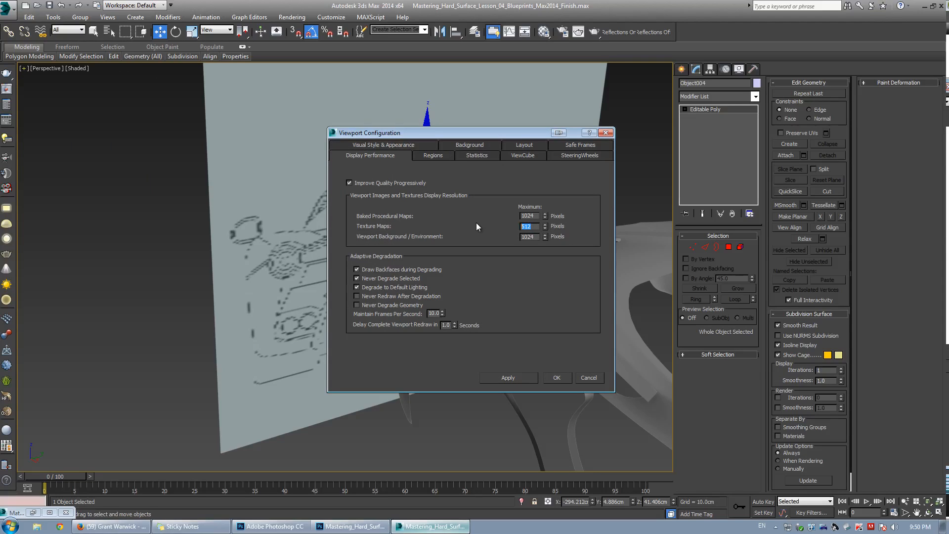
pyautogui.write('2048')
pyautogui.click(564, 379)
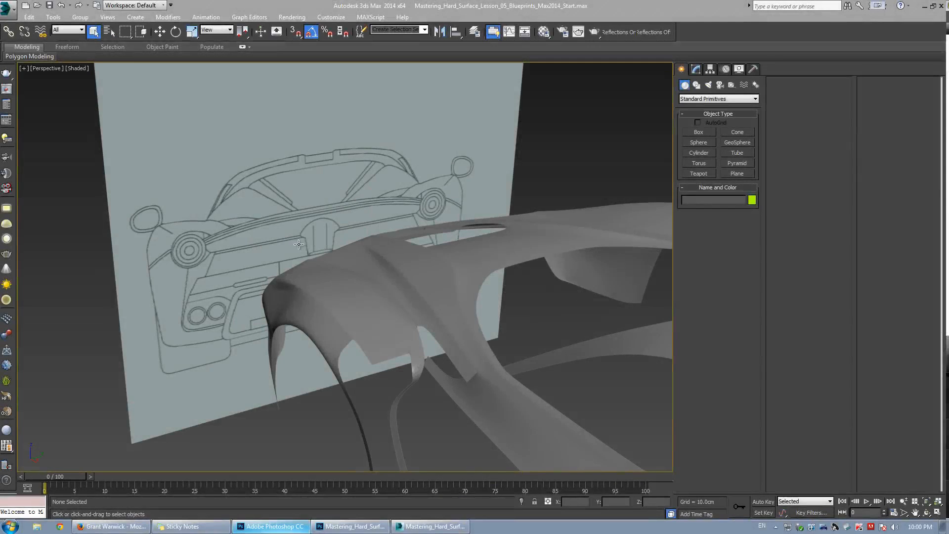
# Select the front-view plane and examine its alignment with the car body from several angles.
pyautogui.click(312, 237)
pyautogui.keyDown('alt'); pyautogui.moveTo(313, 237); pyautogui.dragTo(355, 258, button='middle'); pyautogui.keyUp('alt')
pyautogui.scroll(5, 355, 258)
pyautogui.moveTo(355, 258); pyautogui.dragTo(353, 252)
pyautogui.scroll(-5, 378, 220)
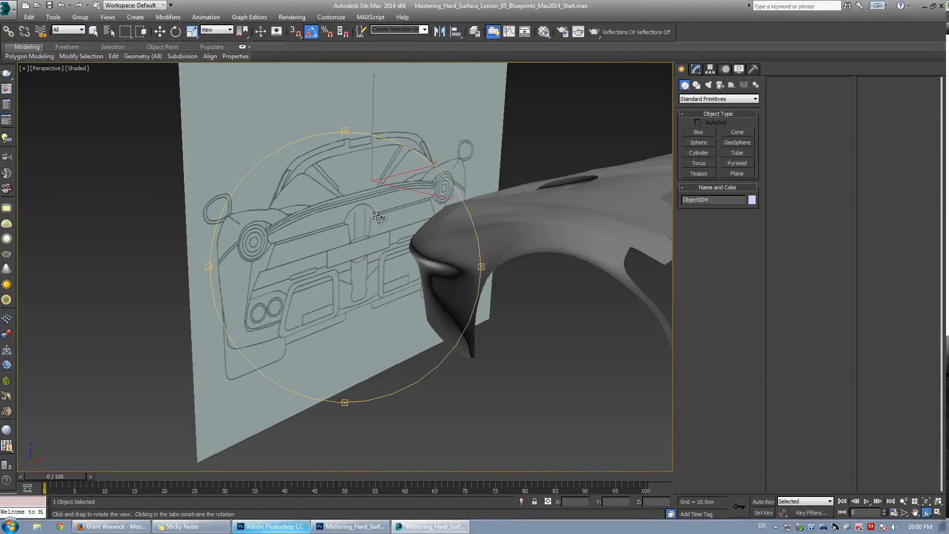
pyautogui.moveTo(378, 218); pyautogui.dragTo(362, 227)
pyautogui.keyDown('alt'); pyautogui.moveTo(361, 227); pyautogui.dragTo(325, 235, button='middle'); pyautogui.keyUp('alt')
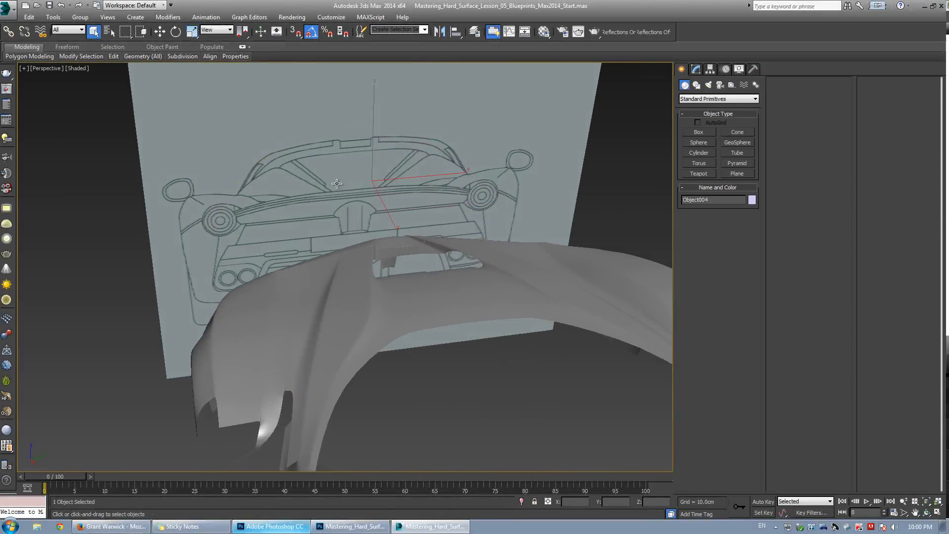
pyautogui.press('w')
pyautogui.keyDown('alt'); pyautogui.moveTo(327, 227); pyautogui.dragTo(289, 268, button='middle'); pyautogui.keyUp('alt')
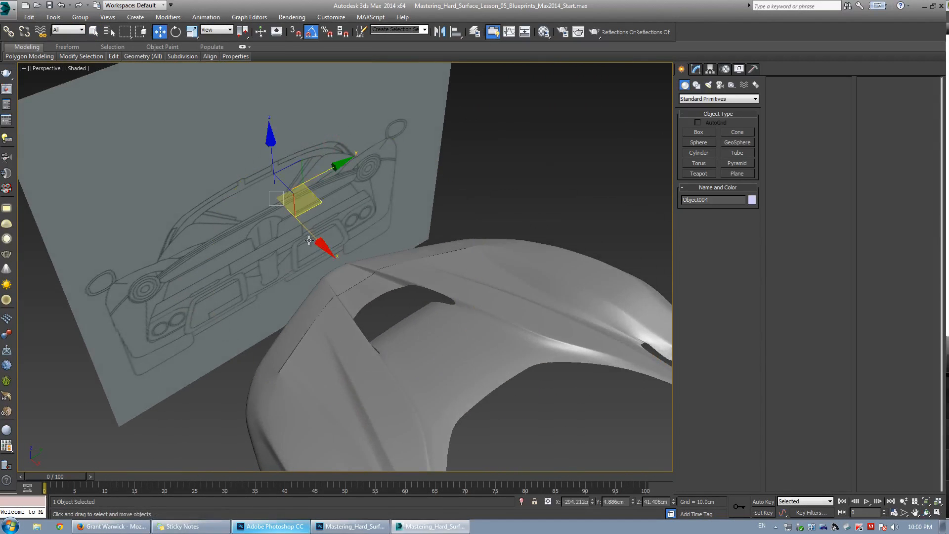
pyautogui.moveTo(312, 239); pyautogui.dragTo(401, 296)
pyautogui.keyDown('alt'); pyautogui.moveTo(401, 296); pyautogui.dragTo(328, 282, button='middle'); pyautogui.keyUp('alt')
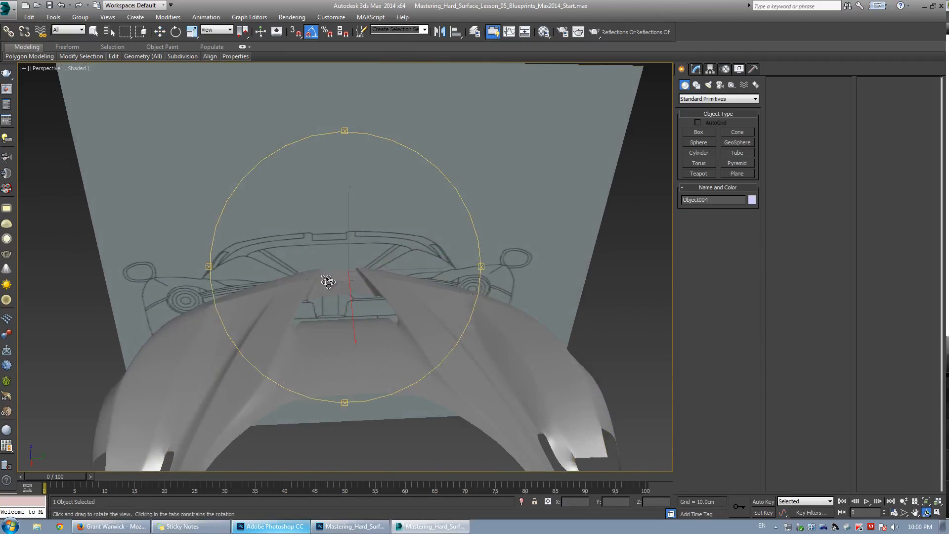
# Turn on edged faces and move the front-view plane sideways to line it up with the car body.
pyautogui.press('F4')
pyautogui.scroll(4, 369, 281)
pyautogui.press('w')
pyautogui.moveTo(378, 253); pyautogui.dragTo(401, 253)
pyautogui.scroll(-4, 400, 252)
pyautogui.hotkey('ctrl', 'r')
pyautogui.moveTo(226, 217); pyautogui.dragTo(284, 227)
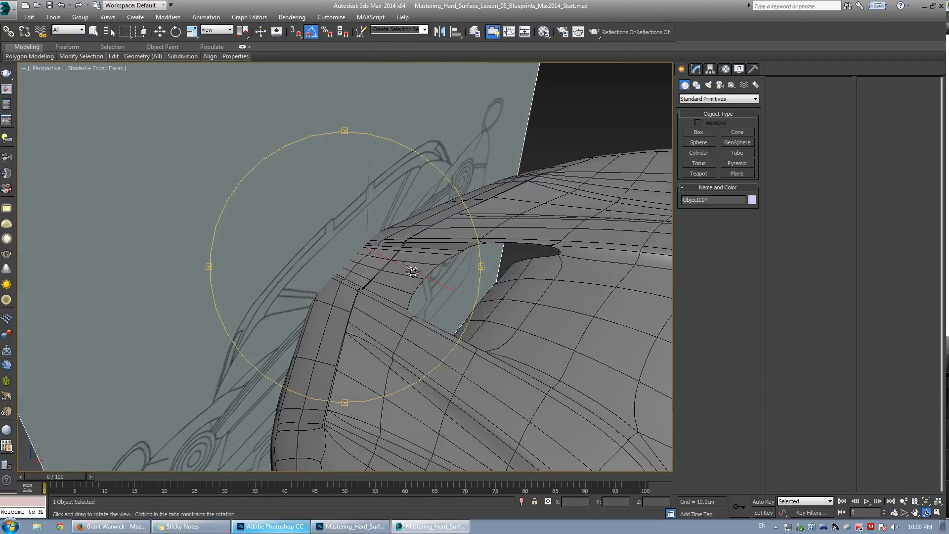
pyautogui.scroll(-5, 287, 227)
# Switch the maximized Right view to shaded display and nudge the front-view plane to center it on the body.
pyautogui.hotkey('alt', 'w')
pyautogui.rightClick(399, 161)
pyautogui.rightClick(274, 303)
pyautogui.hotkey('alt', 'w')
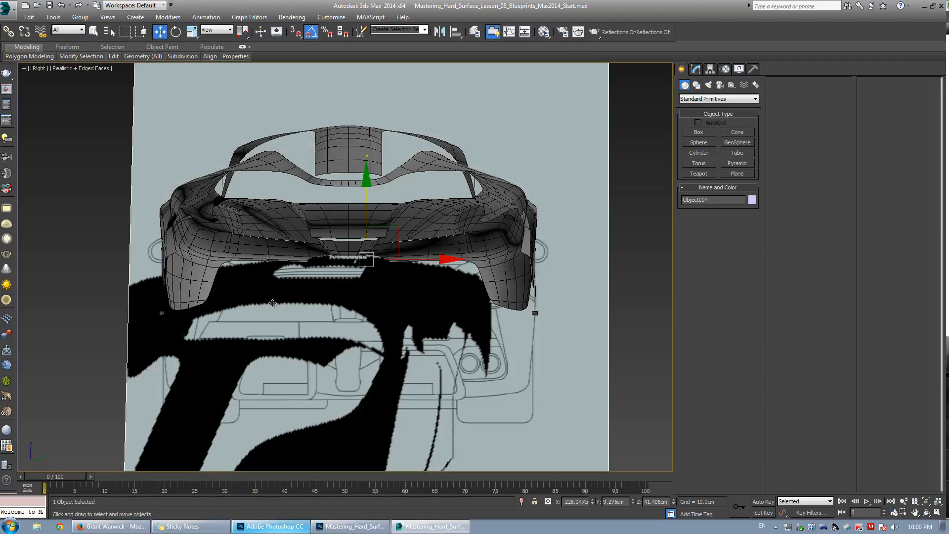
pyautogui.scroll(3, 386, 258)
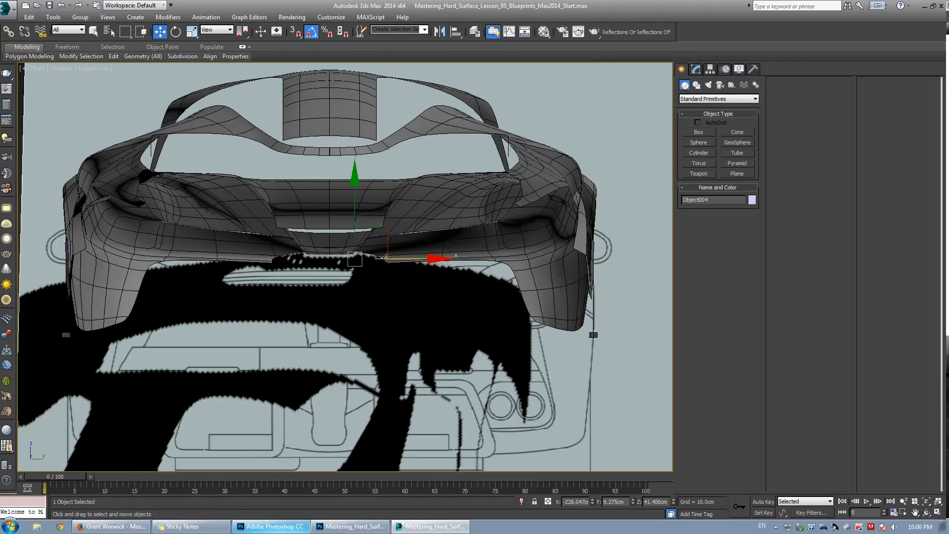
pyautogui.click(100, 67)
pyautogui.click(123, 92)
pyautogui.scroll(3, 376, 257)
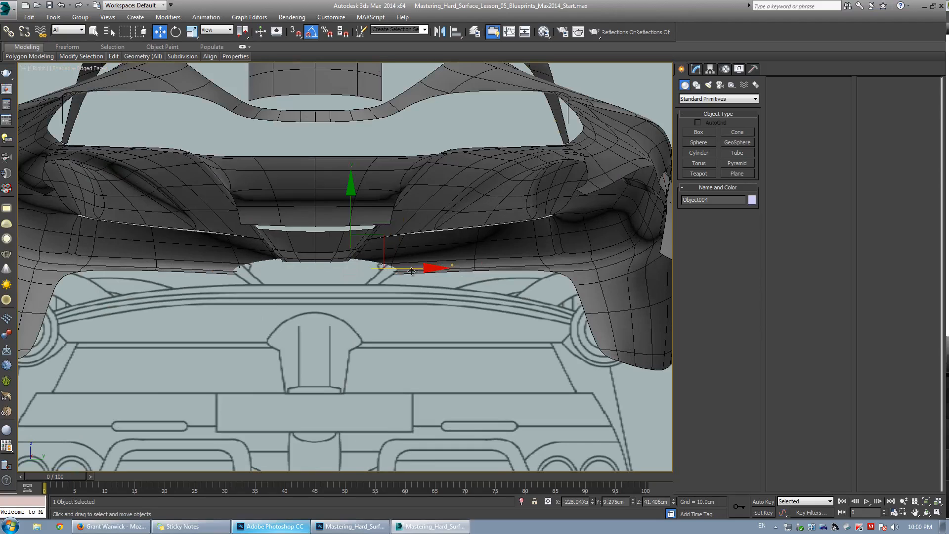
pyautogui.moveTo(412, 271); pyautogui.dragTo(413, 269)
pyautogui.scroll(-8, 412, 269)
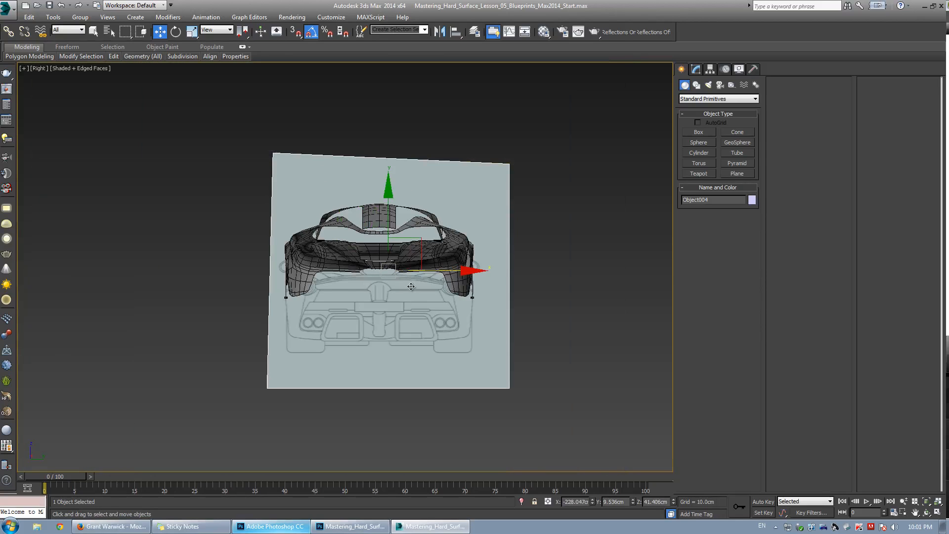
# Move the front-view plane forward along the car's length, away from the car body.
pyautogui.hotkey('alt', 'w')
pyautogui.middleClick(493, 325)
pyautogui.hotkey('alt', 'w')
pyautogui.keyDown('alt'); pyautogui.moveTo(348, 291); pyautogui.dragTo(372, 260, button='middle'); pyautogui.keyUp('alt')
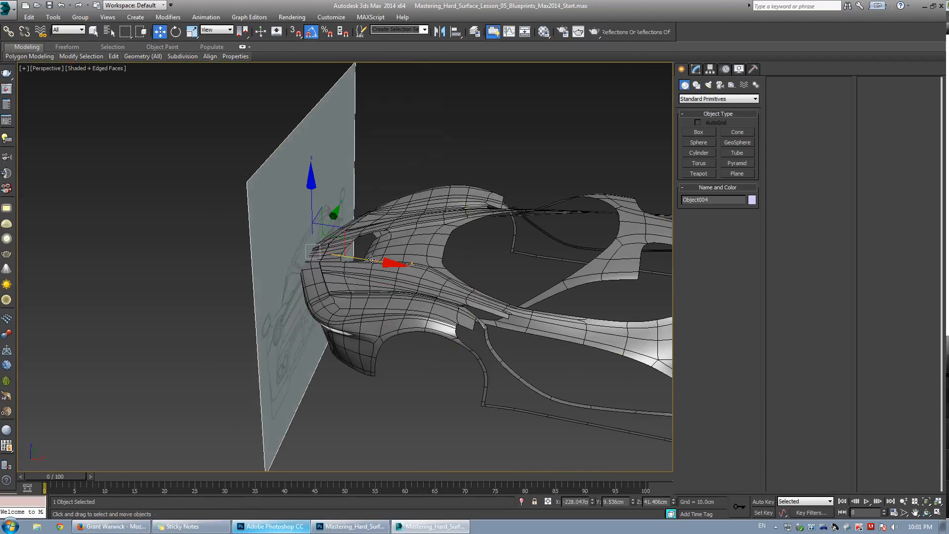
pyautogui.moveTo(373, 261); pyautogui.dragTo(306, 252)
pyautogui.scroll(-5, 305, 251)
pyautogui.keyDown('alt'); pyautogui.moveTo(299, 249); pyautogui.dragTo(368, 213, button='middle'); pyautogui.keyUp('alt')
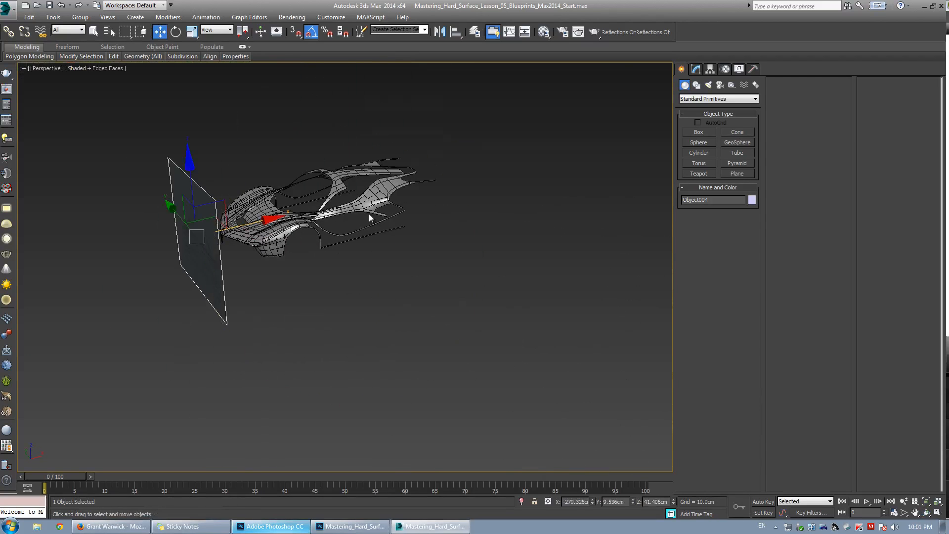
# Unhide all objects and delete the bounding reference box around the car.
pyautogui.moveTo(385, 114); pyautogui.dragTo(403, 128)
pyautogui.rightClick(397, 148)
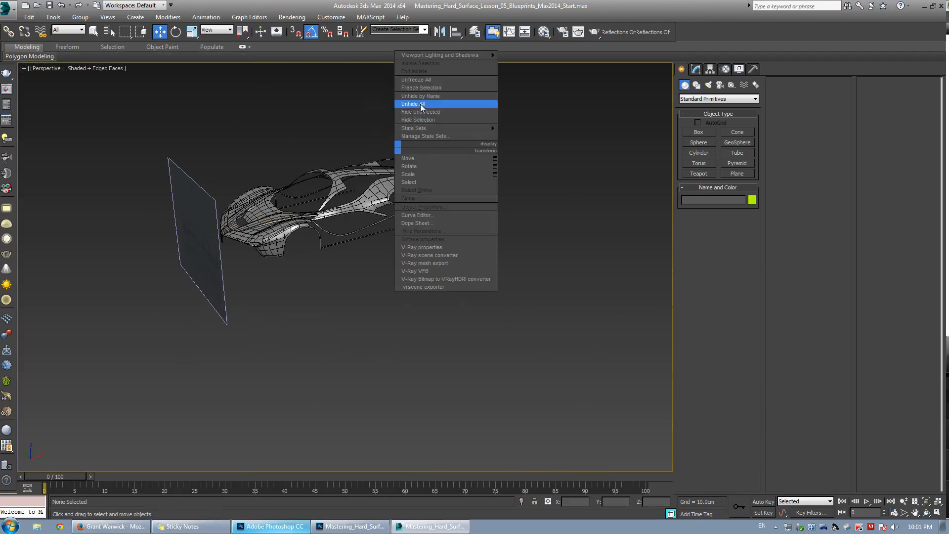
pyautogui.click(421, 108)
pyautogui.scroll(3, 366, 218)
pyautogui.click(364, 219)
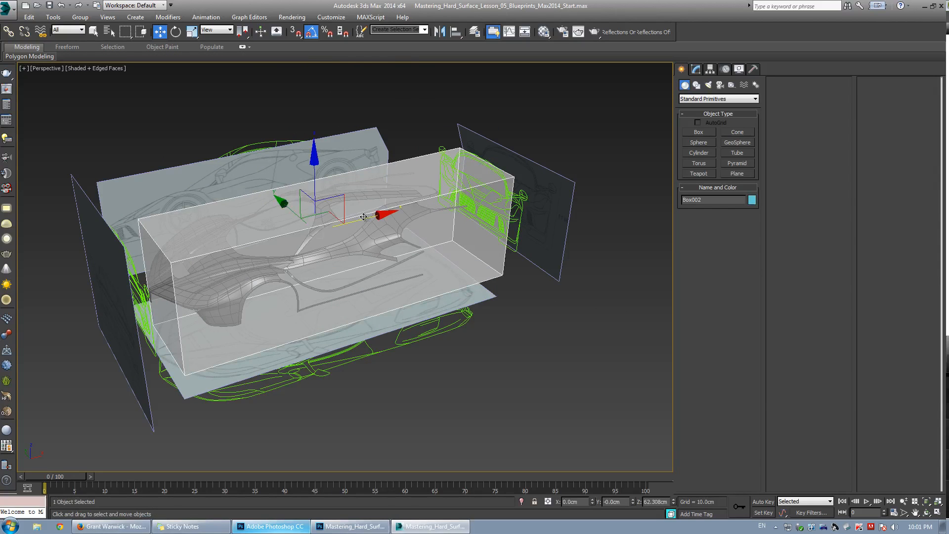
pyautogui.press('Delete')
# Move the rear-view plane back so it sits behind the car body.
pyautogui.click(504, 153)
pyautogui.keyDown('alt'); pyautogui.moveTo(503, 153); pyautogui.dragTo(429, 158, button='middle'); pyautogui.keyUp('alt')
pyautogui.moveTo(423, 166); pyautogui.dragTo(368, 310)
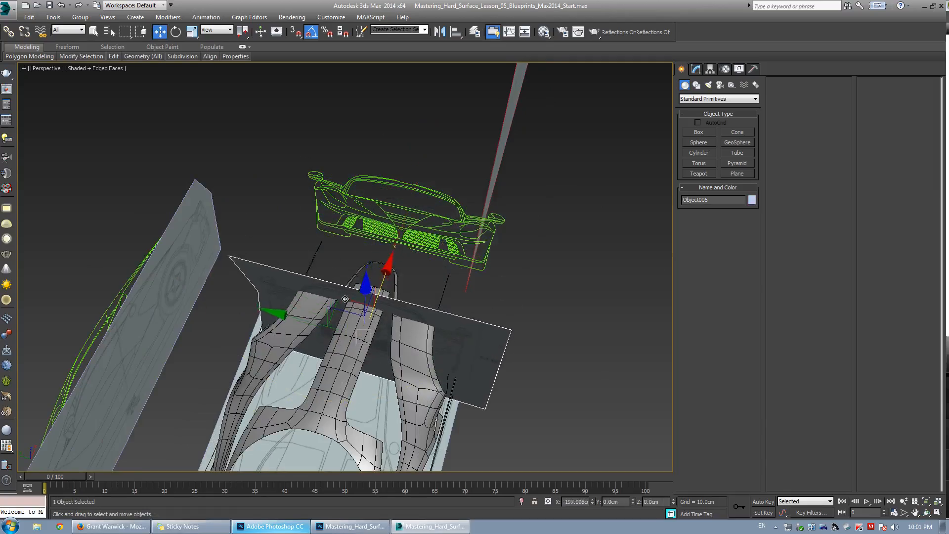
pyautogui.keyDown('alt'); pyautogui.moveTo(364, 309); pyautogui.dragTo(304, 346, button='middle'); pyautogui.keyUp('alt')
pyautogui.scroll(2, 345, 275)
pyautogui.moveTo(295, 359); pyautogui.dragTo(295, 358)
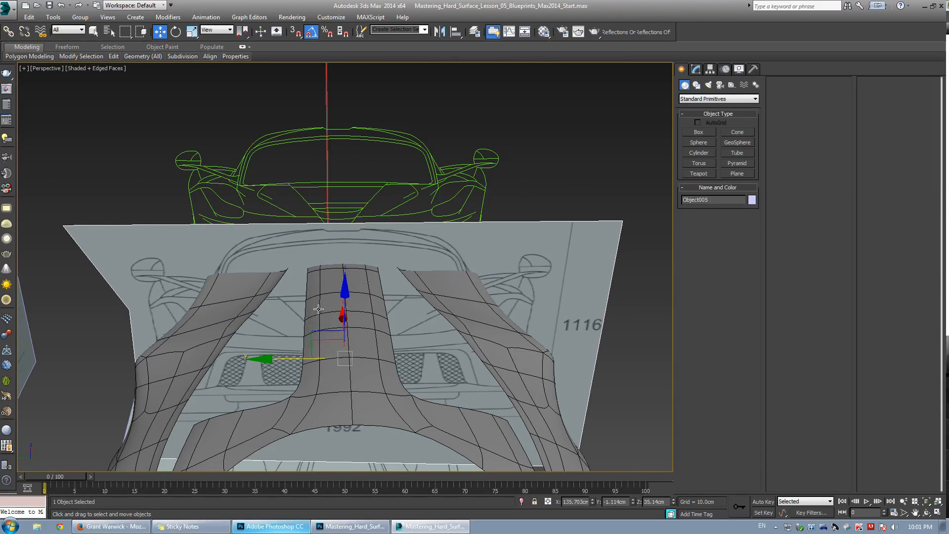
pyautogui.keyDown('alt'); pyautogui.moveTo(297, 357); pyautogui.dragTo(285, 258, button='middle'); pyautogui.keyUp('alt')
pyautogui.scroll(-4, 294, 266)
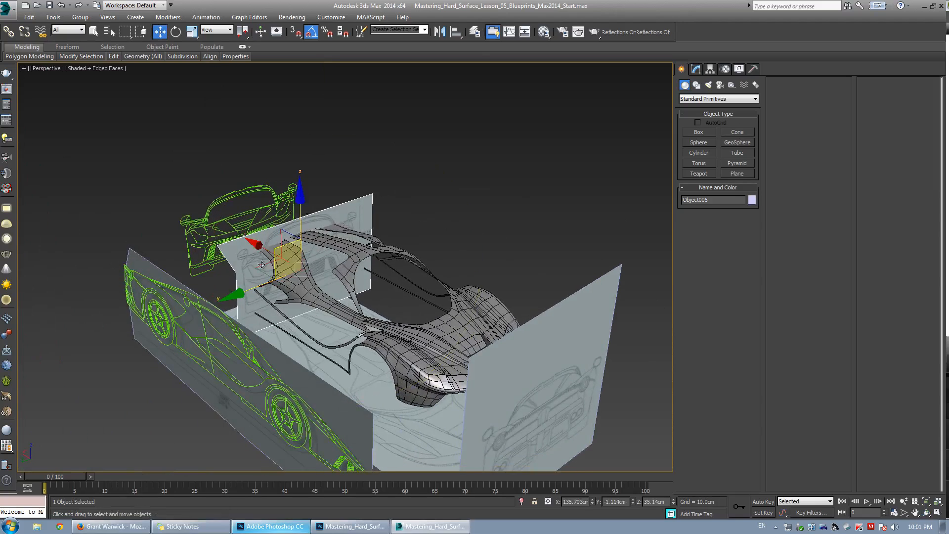
pyautogui.moveTo(258, 247); pyautogui.dragTo(191, 210)
pyautogui.keyDown('alt'); pyautogui.moveTo(324, 264); pyautogui.dragTo(546, 302, button='middle'); pyautogui.keyUp('alt')
pyautogui.keyDown('alt'); pyautogui.moveTo(356, 272); pyautogui.dragTo(440, 277, button='middle'); pyautogui.keyUp('alt')
pyautogui.scroll(3, 342, 234)
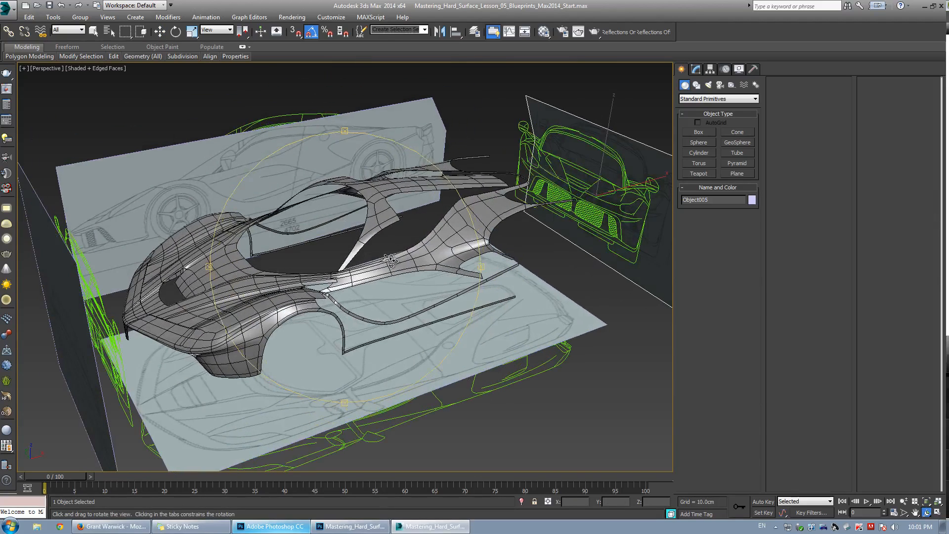
pyautogui.press('w')
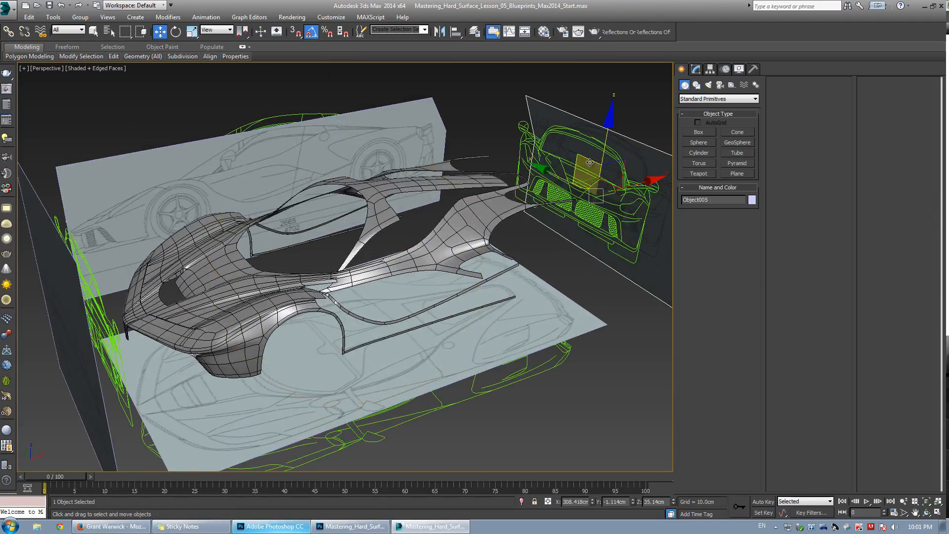
# Select the front-view plane and hide it.
pyautogui.click(520, 142)
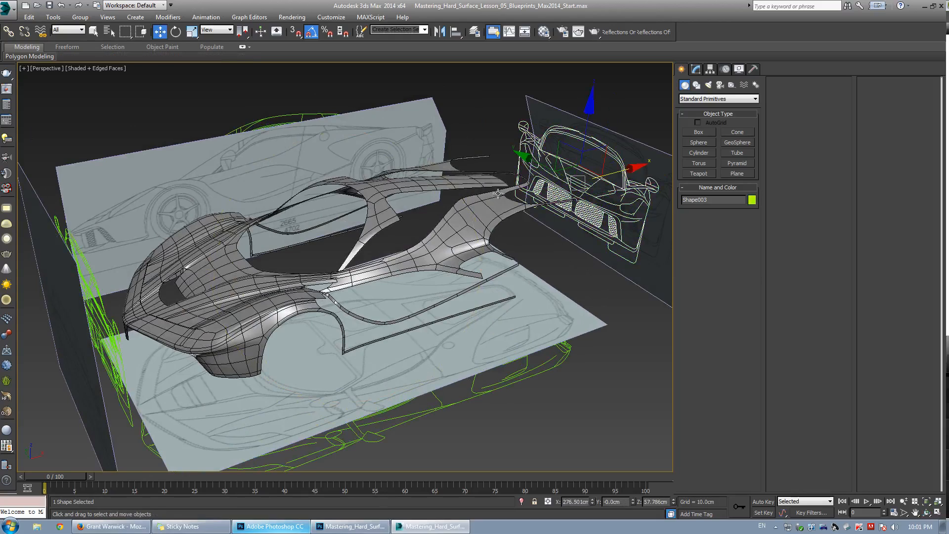
pyautogui.keyDown('alt'); pyautogui.moveTo(499, 193); pyautogui.dragTo(221, 227, button='middle'); pyautogui.keyUp('alt')
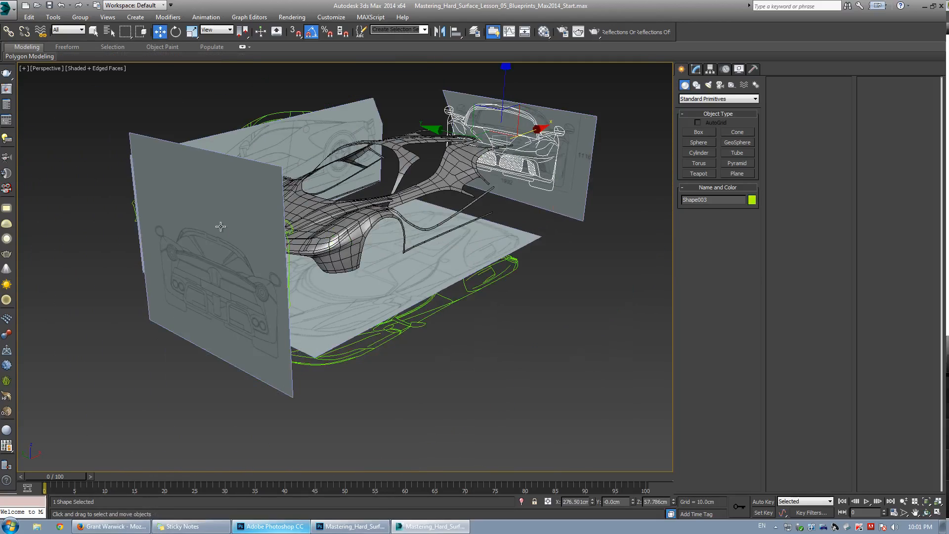
pyautogui.click(222, 224)
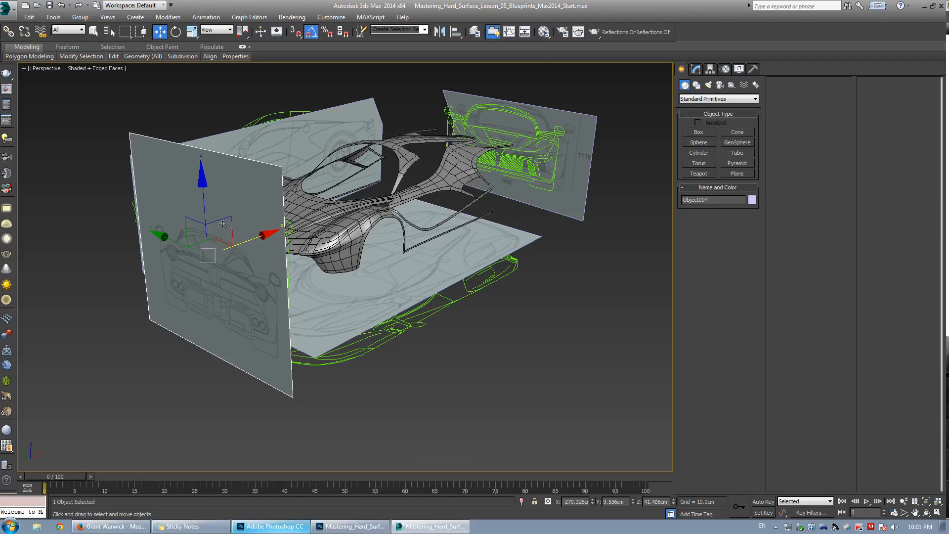
pyautogui.rightClick(277, 225)
pyautogui.click(314, 199)
pyautogui.keyDown('alt'); pyautogui.moveTo(214, 239); pyautogui.dragTo(231, 211, button='middle'); pyautogui.keyUp('alt')
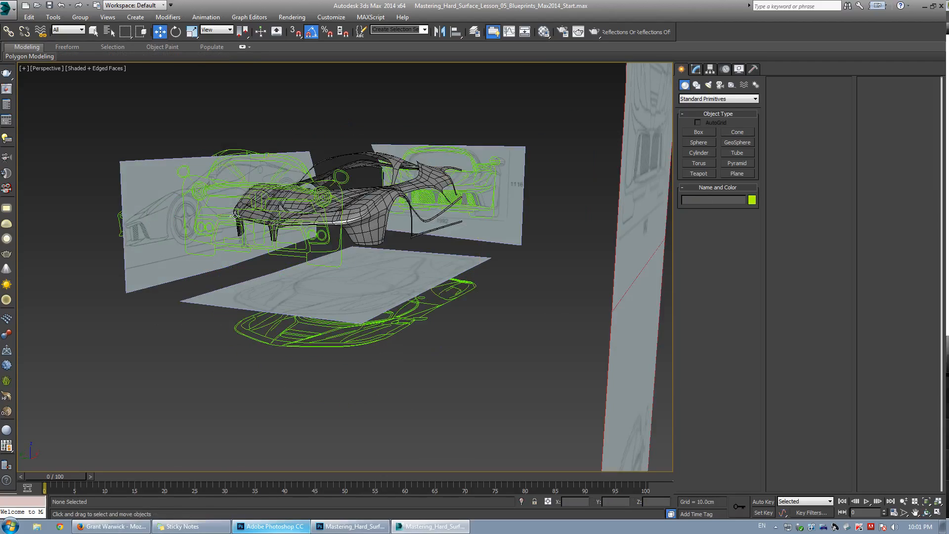
pyautogui.moveTo(294, 211); pyautogui.dragTo(454, 202, button='middle')
pyautogui.scroll(2, 300, 216)
pyautogui.keyDown('alt'); pyautogui.moveTo(359, 222); pyautogui.dragTo(341, 236, button='middle'); pyautogui.keyUp('alt')
pyautogui.scroll(-2, 342, 236)
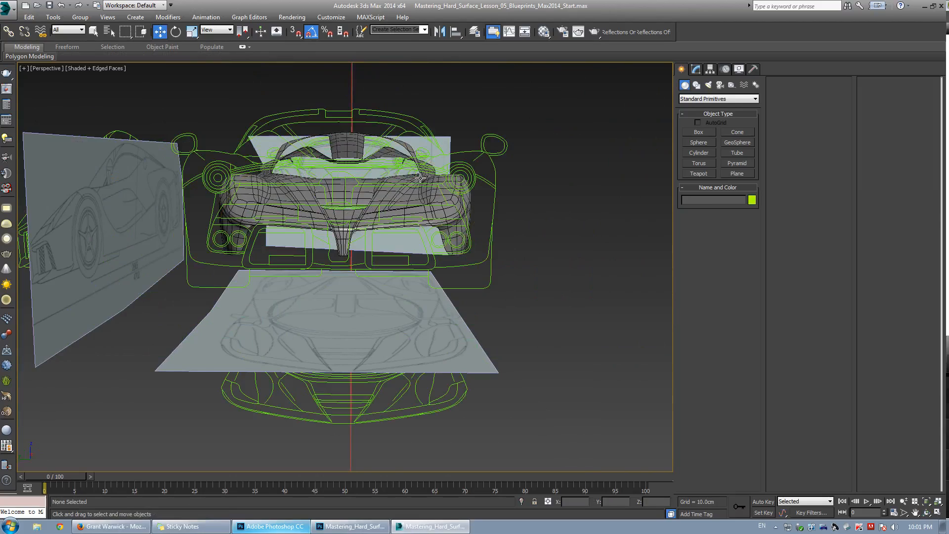
pyautogui.keyDown('alt'); pyautogui.moveTo(268, 205); pyautogui.dragTo(433, 199, button='middle'); pyautogui.keyUp('alt')
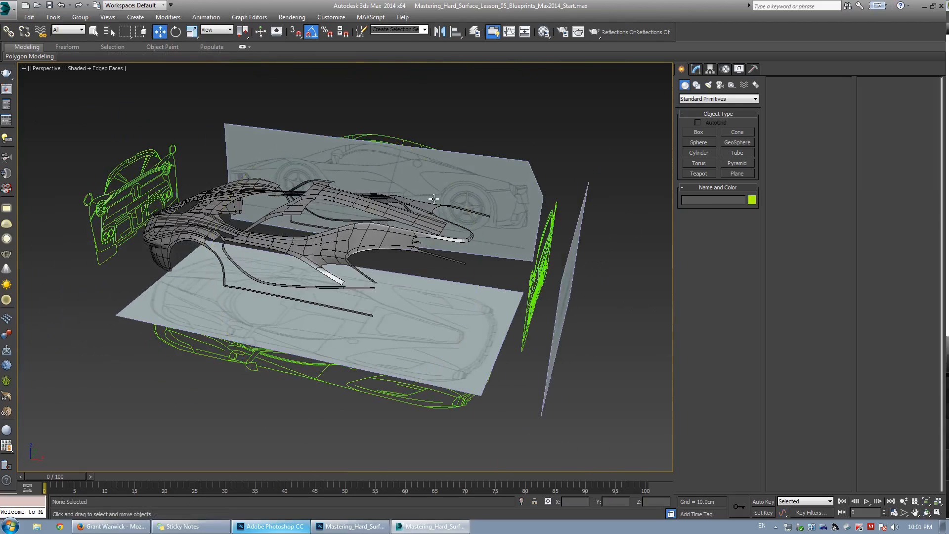
# Select the side, top and rear-view planes and delete them, leaving the spline outlines.
pyautogui.click(464, 186)
pyautogui.keyDown('alt'); pyautogui.moveTo(365, 229); pyautogui.dragTo(163, 239, button='middle'); pyautogui.keyUp('alt')
pyautogui.keyDown('alt'); pyautogui.moveTo(337, 244); pyautogui.dragTo(415, 222, button='middle'); pyautogui.keyUp('alt')
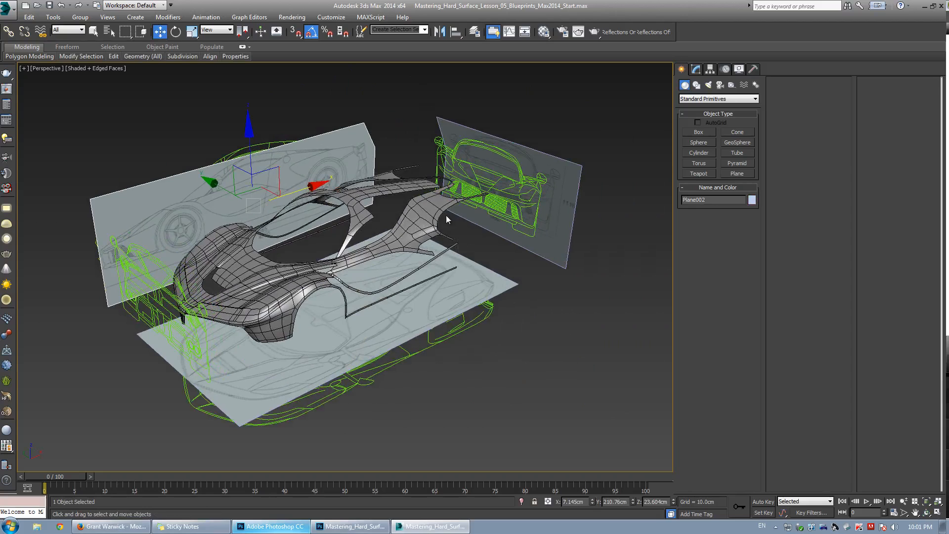
pyautogui.keyDown('ctrl'); pyautogui.click(537, 159); pyautogui.keyUp('ctrl')
pyautogui.keyDown('ctrl'); pyautogui.click(483, 279); pyautogui.keyUp('ctrl')
pyautogui.moveTo(335, 239); pyautogui.dragTo(354, 241, button='middle')
pyautogui.keyDown('alt'); pyautogui.moveTo(354, 241); pyautogui.dragTo(345, 248, button='middle'); pyautogui.keyUp('alt')
pyautogui.press('Delete')
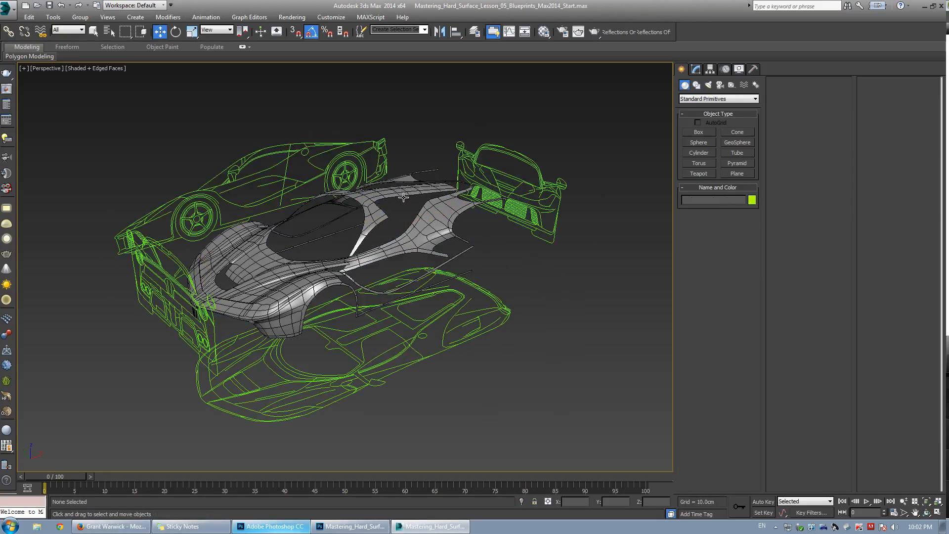
# Unhide the front-view plane and delete it as well.
pyautogui.rightClick(403, 197)
pyautogui.click(426, 152)
pyautogui.click(168, 276)
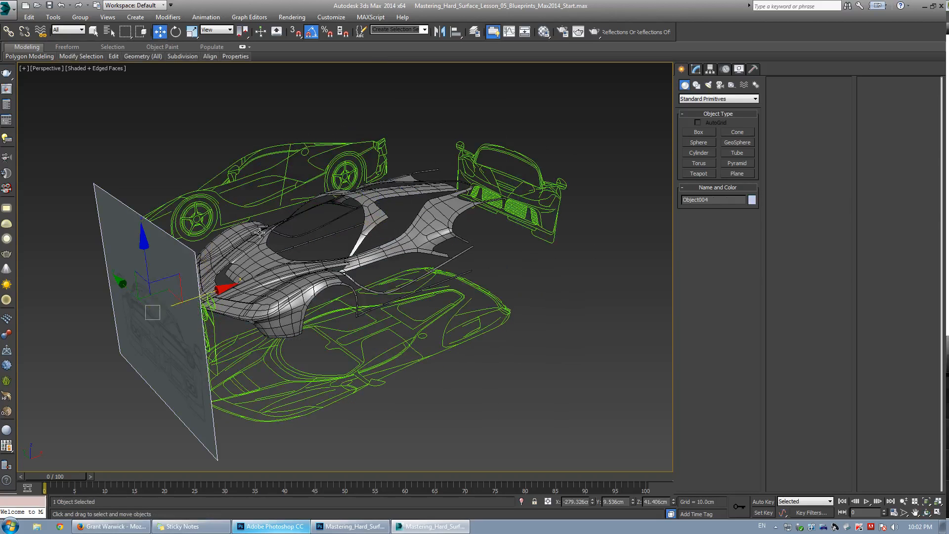
pyautogui.press('Delete')
pyautogui.moveTo(304, 220); pyautogui.dragTo(303, 198, button='middle')
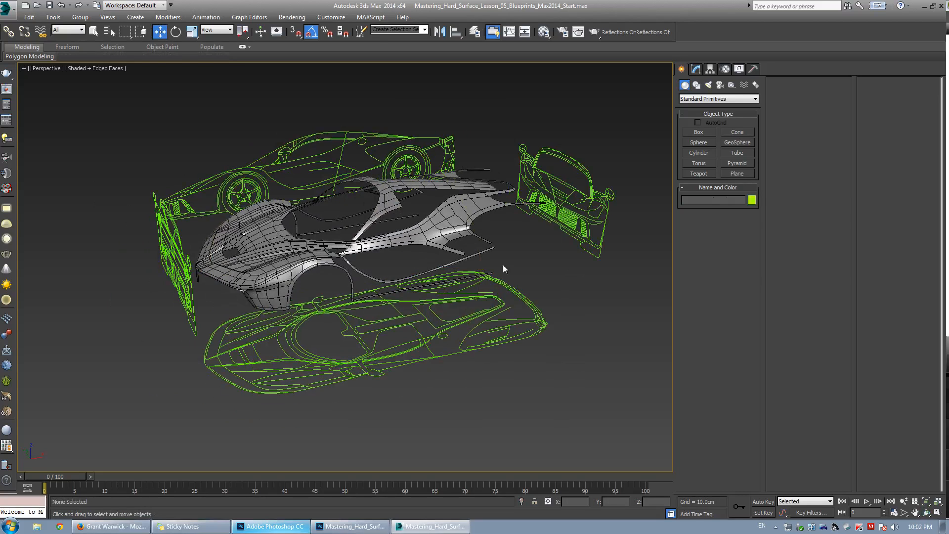
# Switch to Photoshop and examine the side intake crease behind the front wheel on the LaFerrari reference photo.
pyautogui.scroll(3, 326, 285)
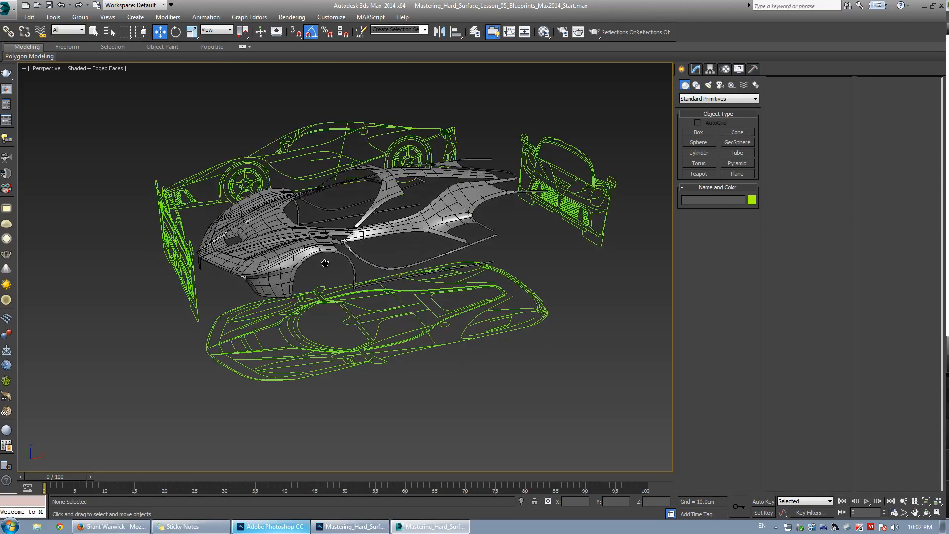
pyautogui.scroll(2, 385, 219)
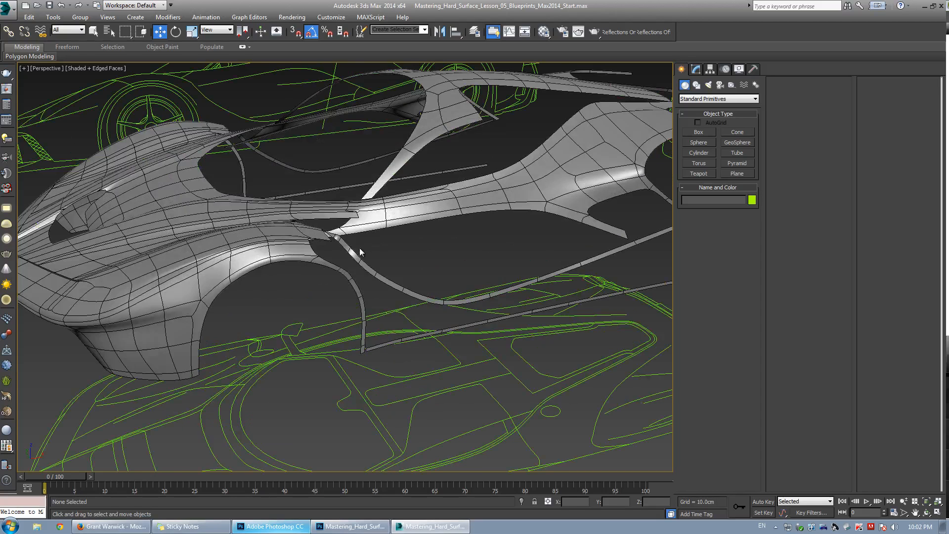
pyautogui.moveTo(356, 250); pyautogui.dragTo(371, 240, button='middle')
pyautogui.click(281, 527)
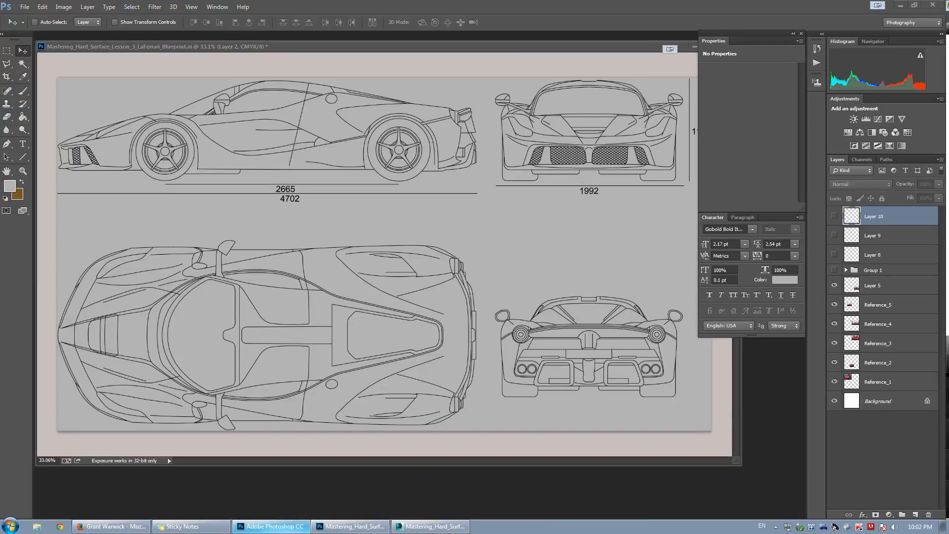
pyautogui.moveTo(0, 22); pyautogui.dragTo(462, 51)
pyautogui.moveTo(355, 274); pyautogui.dragTo(635, 208)
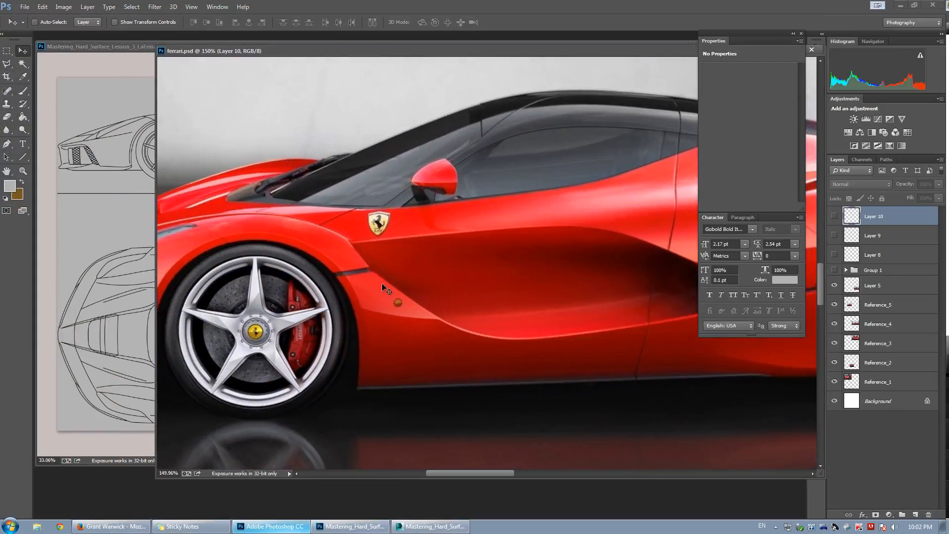
pyautogui.keyDown('alt'); pyautogui.scroll(3, 388, 285); pyautogui.keyUp('alt')
pyautogui.press('f')
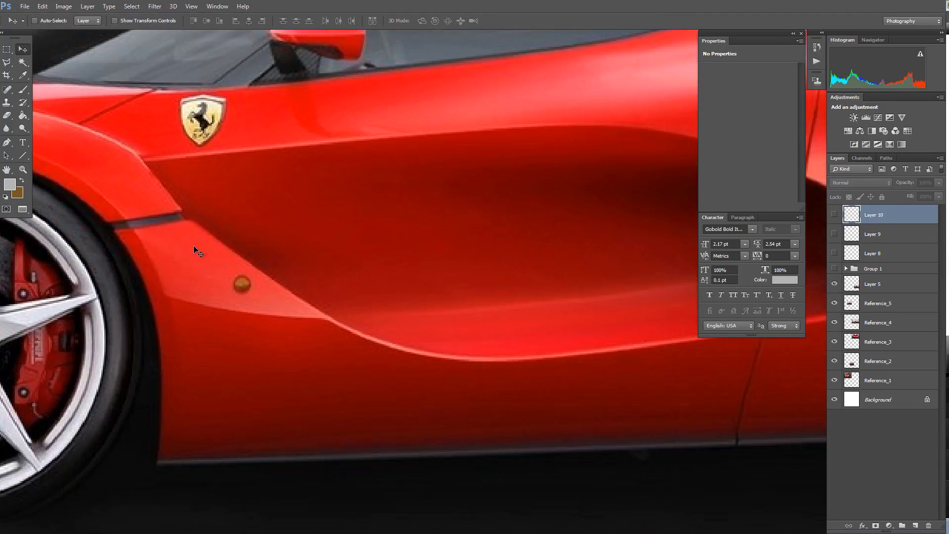
pyautogui.moveTo(221, 213); pyautogui.dragTo(307, 226)
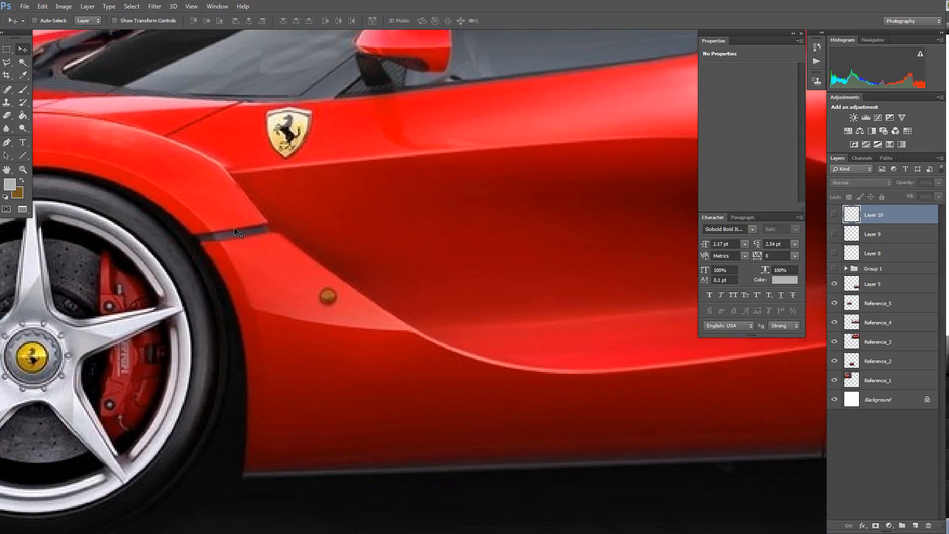
pyautogui.moveTo(635, 146); pyautogui.dragTo(225, 217)
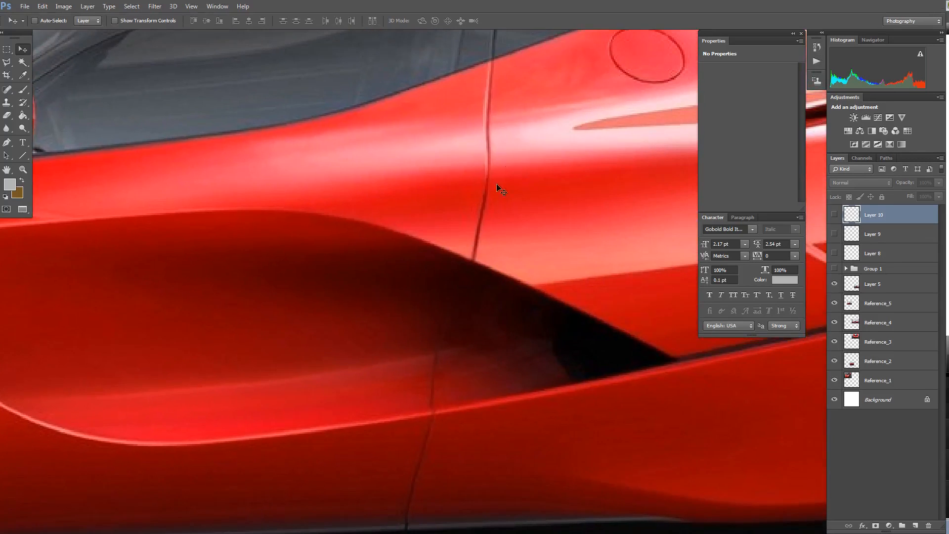
pyautogui.moveTo(108, 225); pyautogui.dragTo(518, 209)
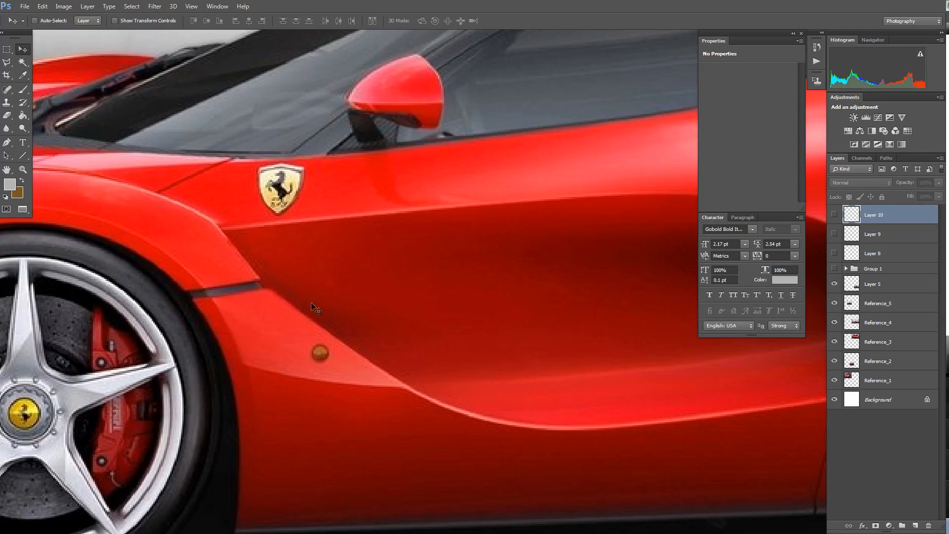
# Add a new layer with the Brush tool and set the foreground colour to 00ff3c.
pyautogui.click(23, 90)
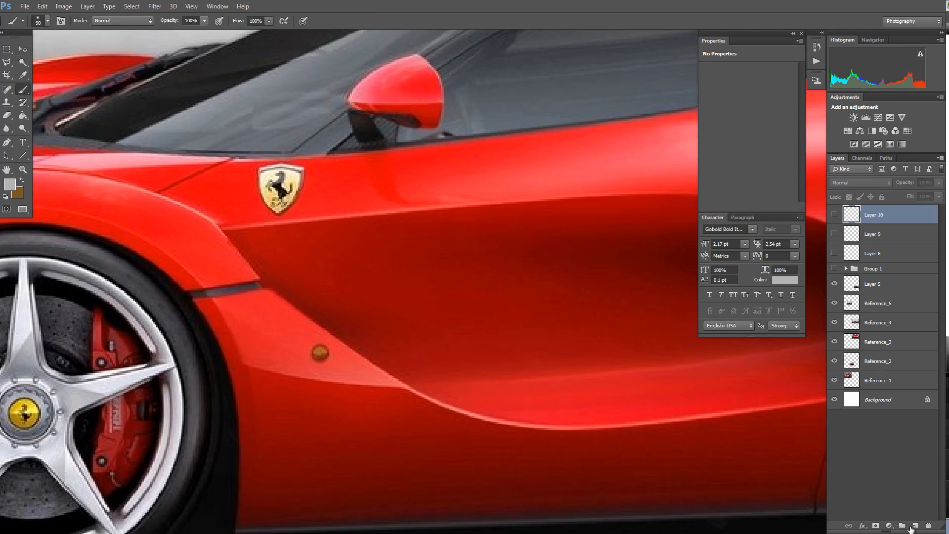
pyautogui.click(914, 526)
pyautogui.click(9, 184)
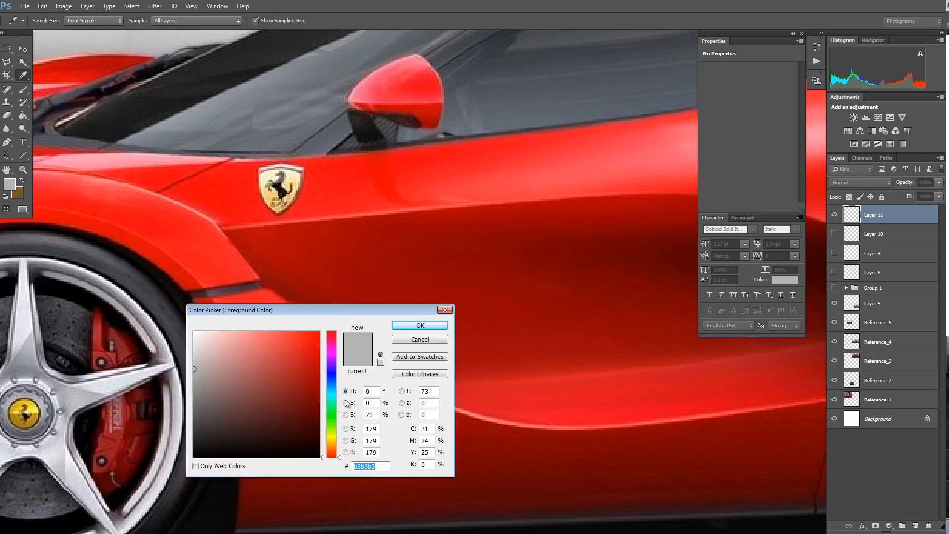
pyautogui.write('00ff3c')
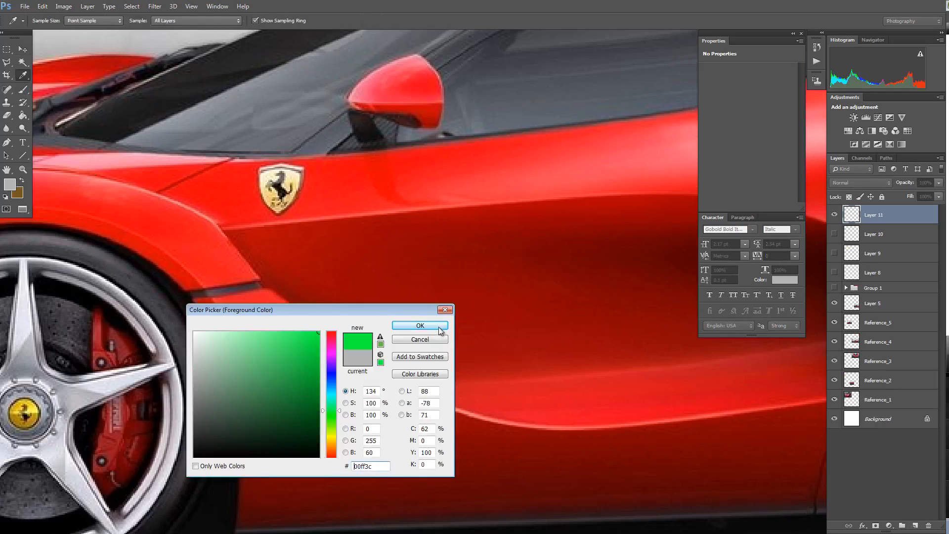
pyautogui.click(419, 326)
# Paint a green stroke on the new layer tracing the side intake crease behind the front wheel.
pyautogui.click(290, 281)
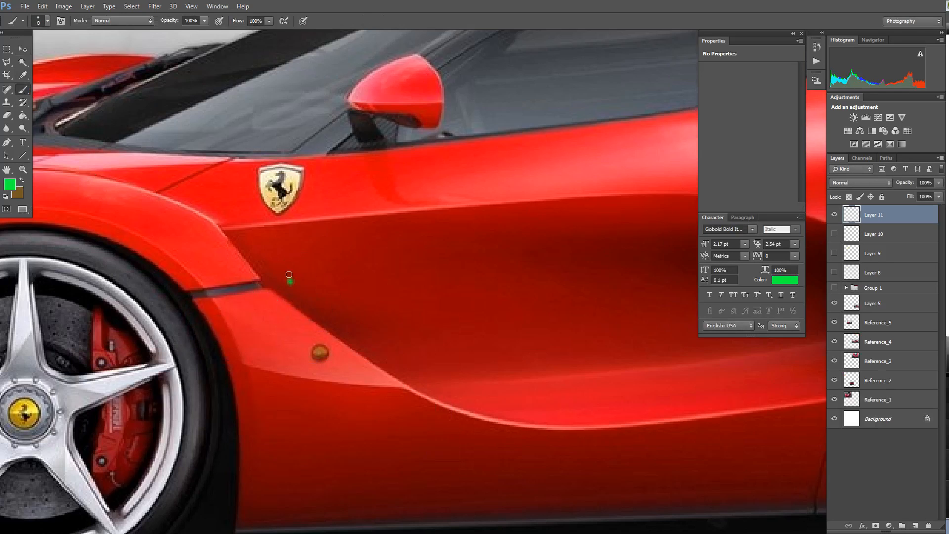
pyautogui.moveTo(288, 275); pyautogui.dragTo(303, 281)
pyautogui.hotkey('ctrl', 'z')
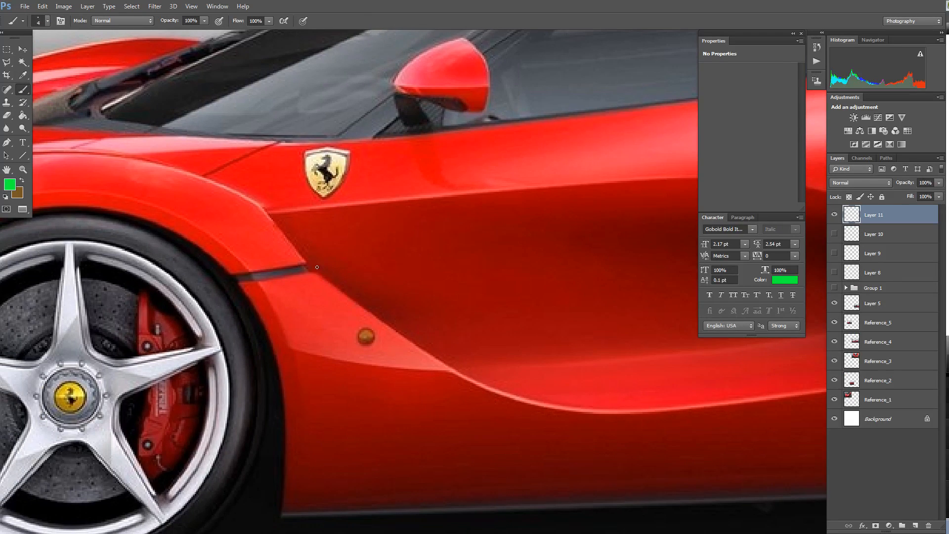
pyautogui.moveTo(236, 282)
pyautogui.mouseDown()
pyautogui.moveTo(316, 272)
pyautogui.moveTo(430, 363)
pyautogui.moveTo(507, 386)
pyautogui.mouseUp()
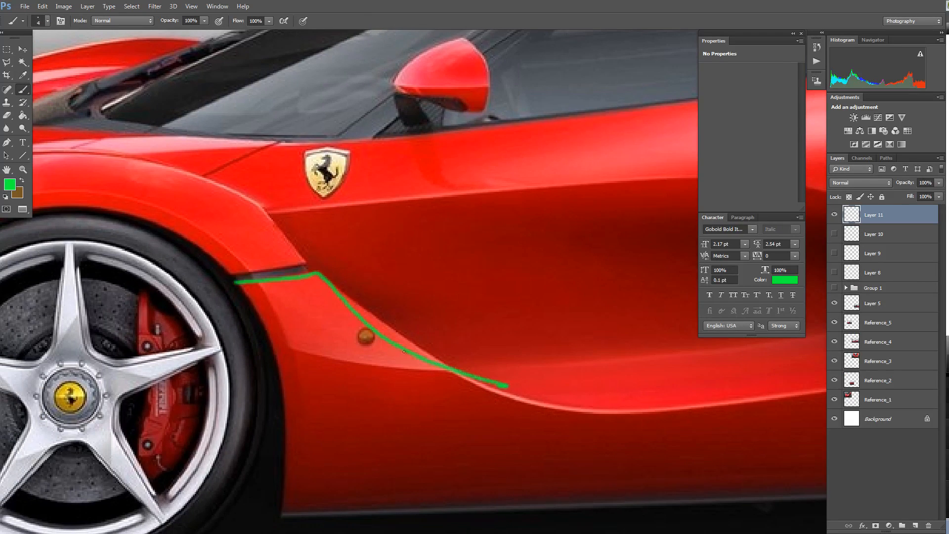
pyautogui.moveTo(531, 415)
pyautogui.mouseDown()
pyautogui.moveTo(330, 332)
pyautogui.moveTo(263, 226)
pyautogui.mouseUp()
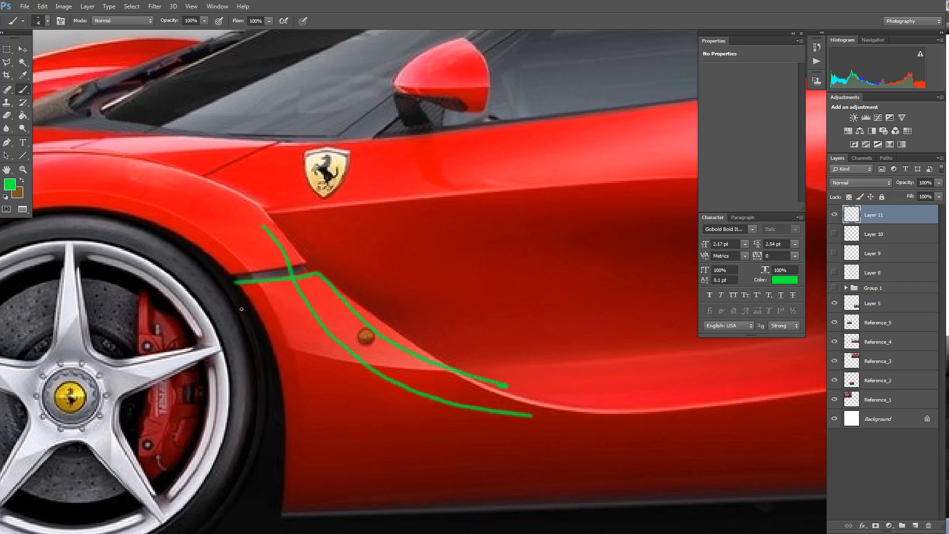
pyautogui.moveTo(231, 303)
pyautogui.mouseDown()
pyautogui.moveTo(360, 295)
pyautogui.moveTo(420, 277)
pyautogui.mouseUp()
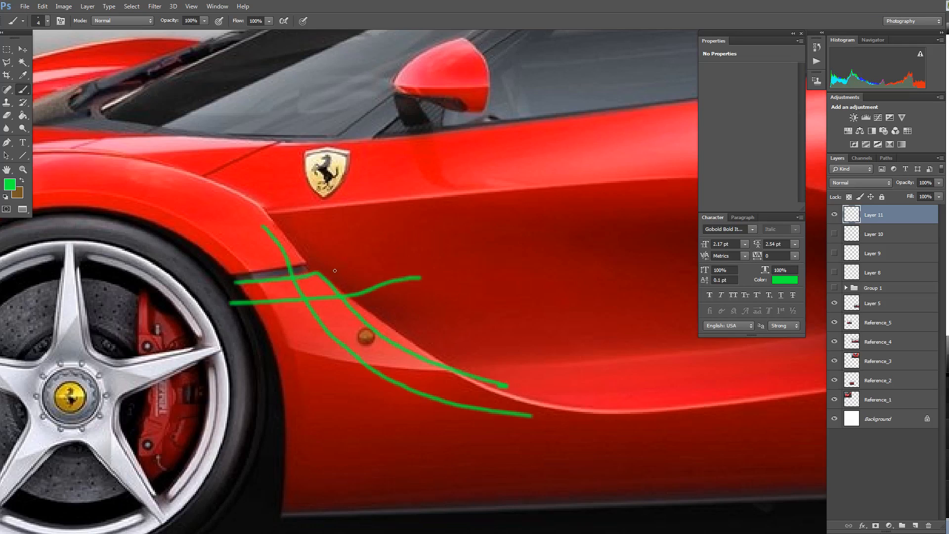
pyautogui.hotkey('ctrl', 'alt', 'z')
pyautogui.hotkey('ctrl', 'alt', 'z')
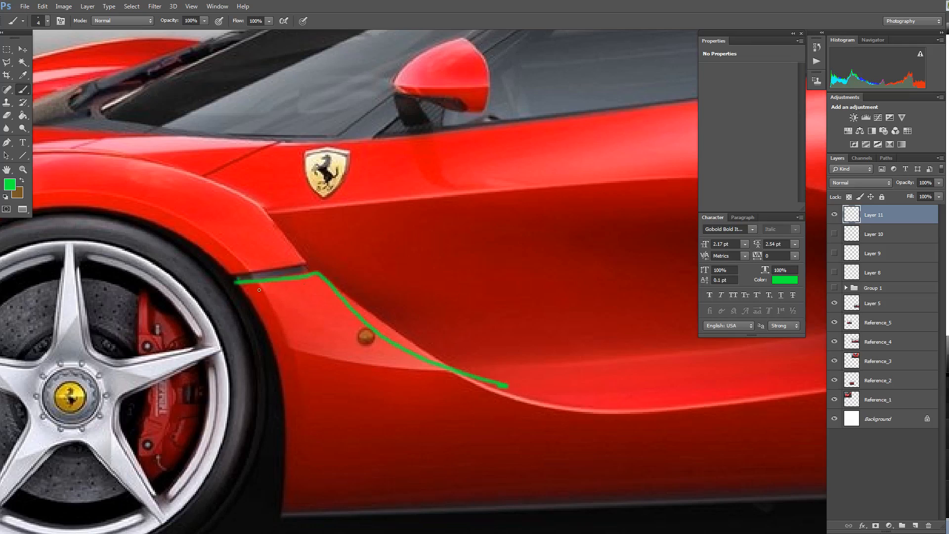
pyautogui.moveTo(237, 280)
pyautogui.mouseDown()
pyautogui.moveTo(309, 275)
pyautogui.moveTo(411, 352)
pyautogui.mouseUp()
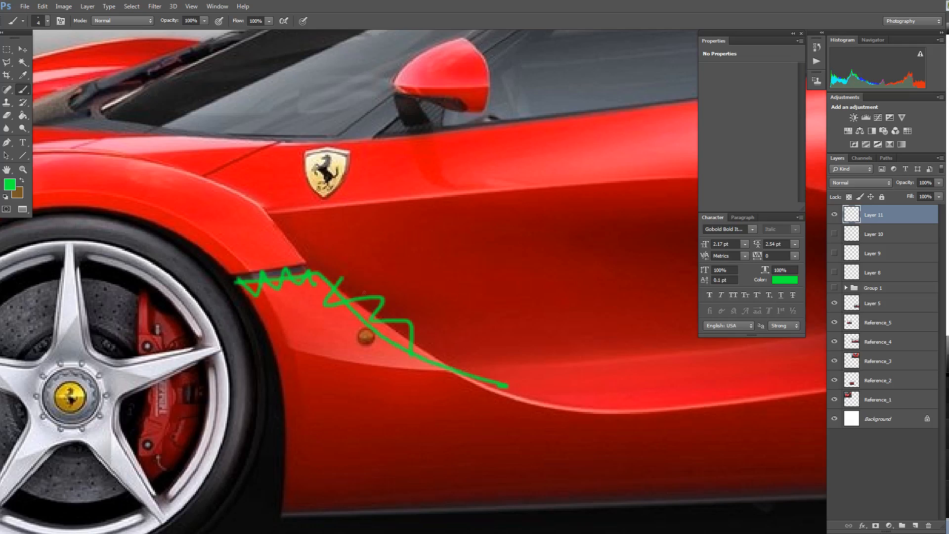
pyautogui.hotkey('ctrl', 'alt', 'z')
pyautogui.hotkey('ctrl', 'alt', 'z')
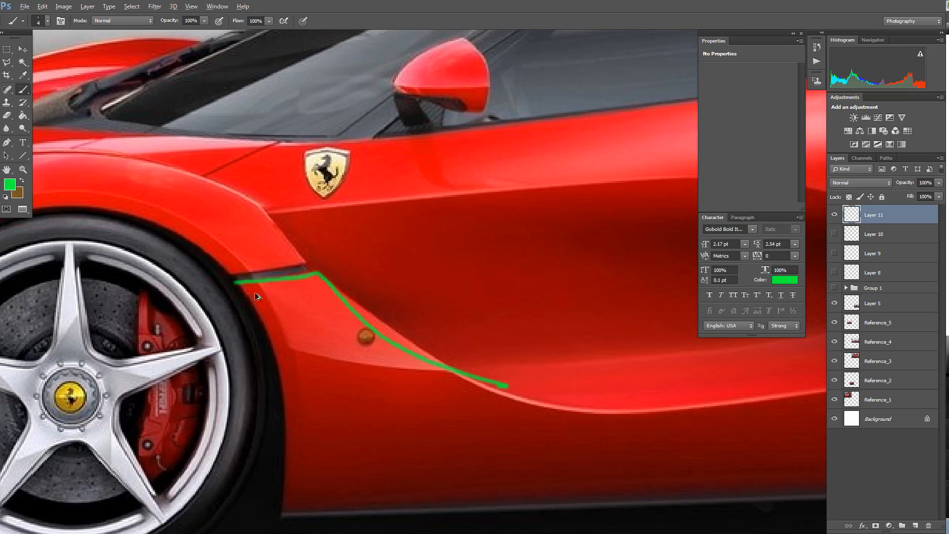
# Paint a second green stroke parallel to the first along the lower edge of the crease.
pyautogui.moveTo(241, 295)
pyautogui.mouseDown()
pyautogui.moveTo(336, 285)
pyautogui.moveTo(451, 382)
pyautogui.mouseUp()
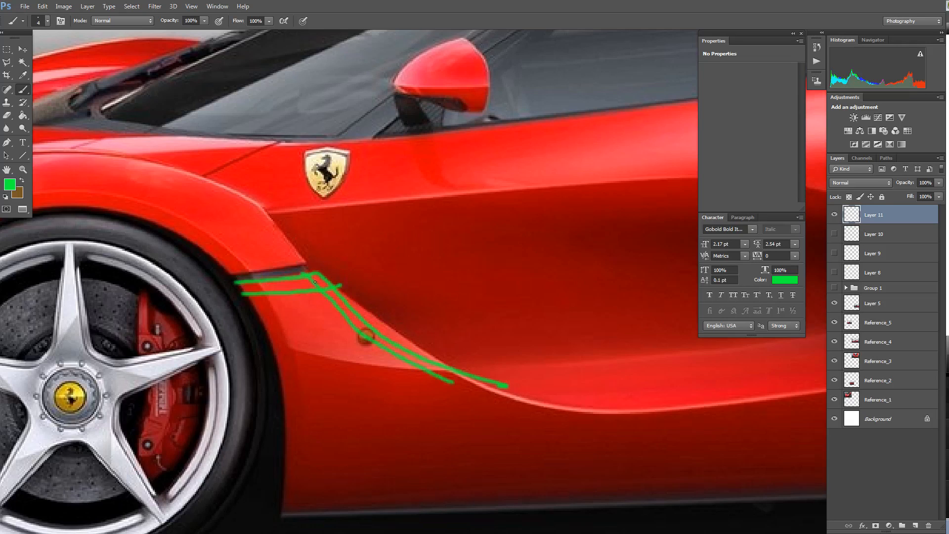
pyautogui.moveTo(324, 288); pyautogui.dragTo(319, 289)
pyautogui.hotkey('ctrl', 'z')
pyautogui.press('f')
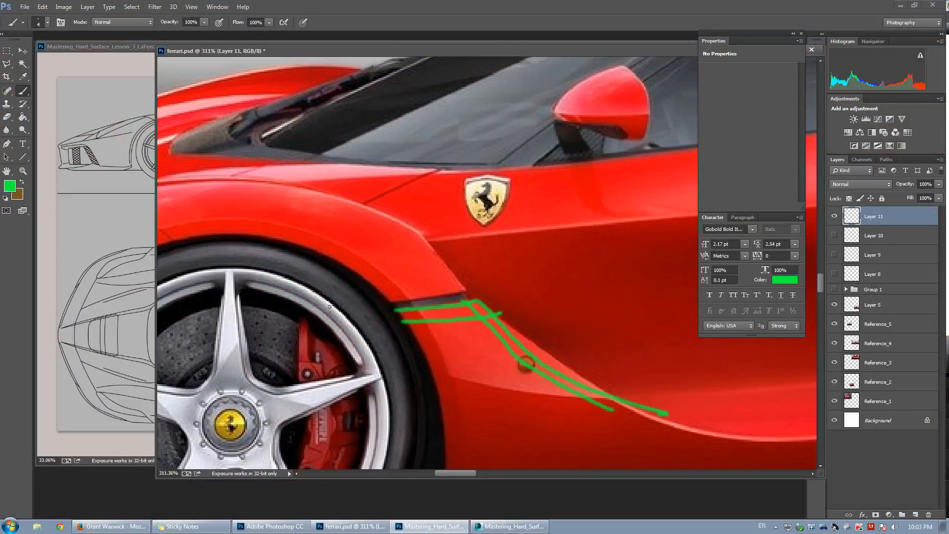
# Compare the body mesh in the maximized front viewport with the painted photo and blueprint references.
pyautogui.hotkey('alt', 'Tab')
pyautogui.hotkey('alt', 'w')
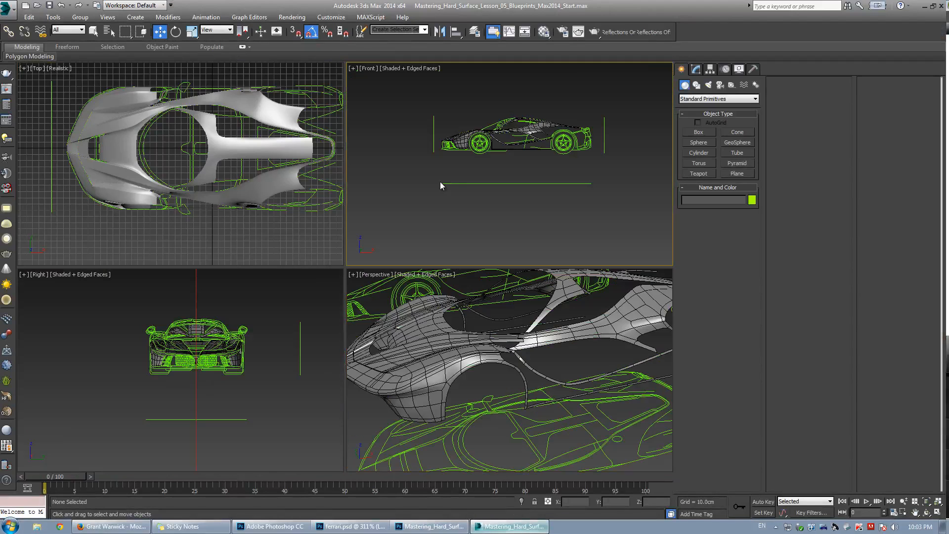
pyautogui.hotkey('alt', 'w')
pyautogui.scroll(6, 343, 256)
pyautogui.click(274, 159)
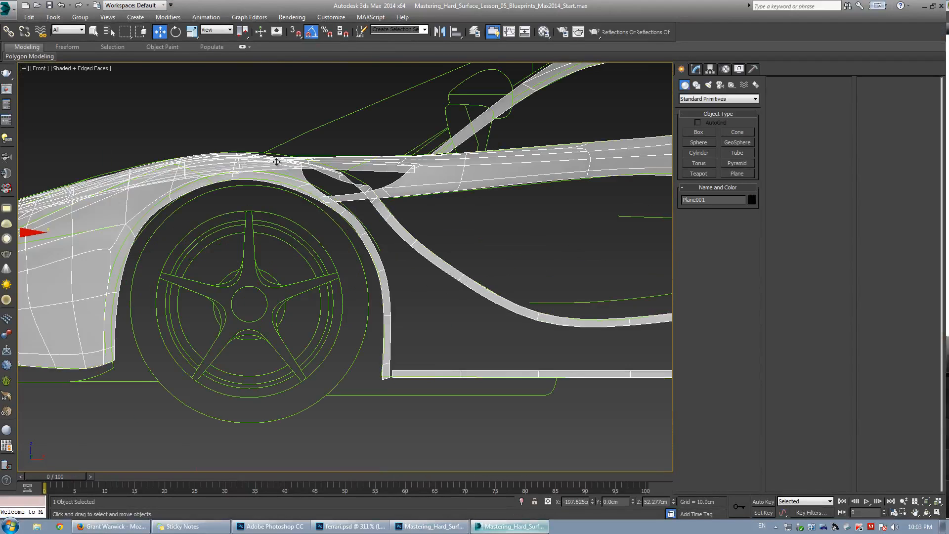
pyautogui.hotkey('alt', 'Tab')
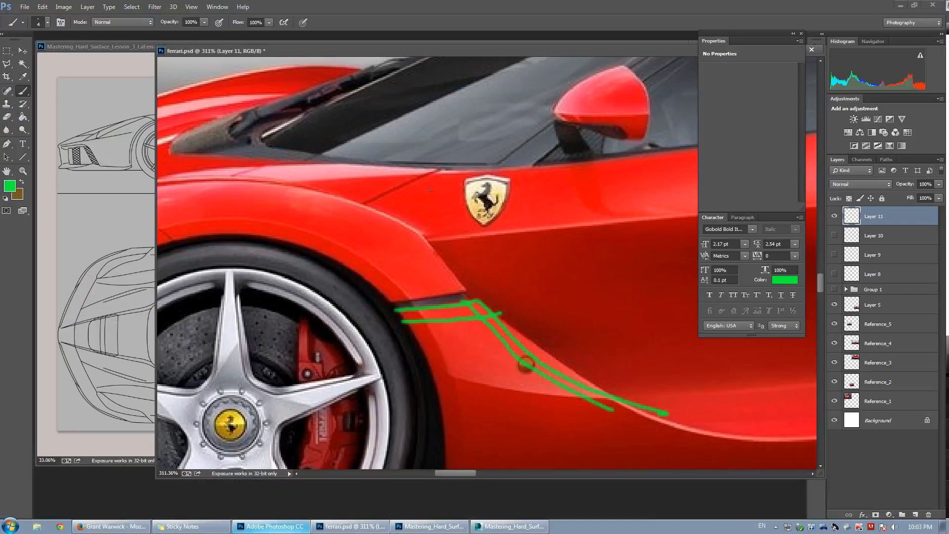
pyautogui.hotkey('alt', 'Tab')
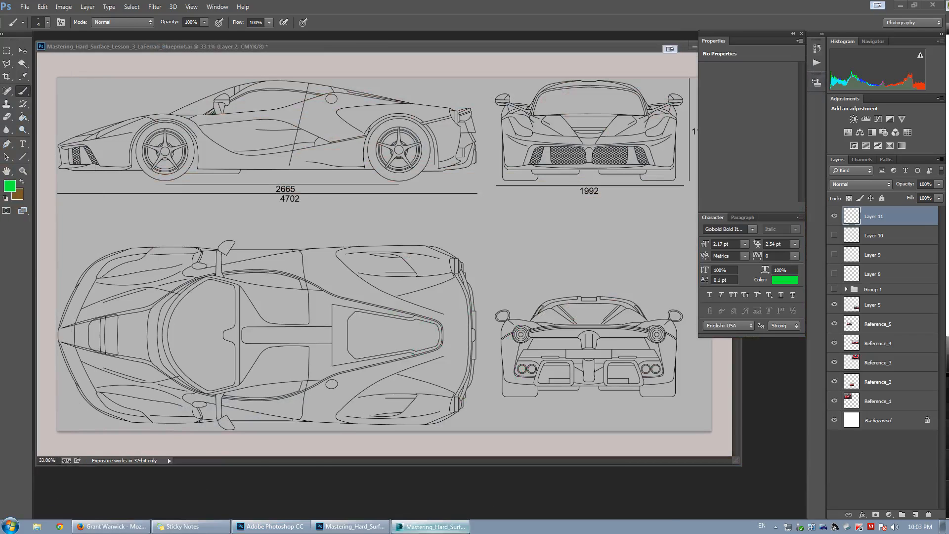
pyautogui.hotkey('alt', 'Tab')
pyautogui.scroll(-3, 382, 301)
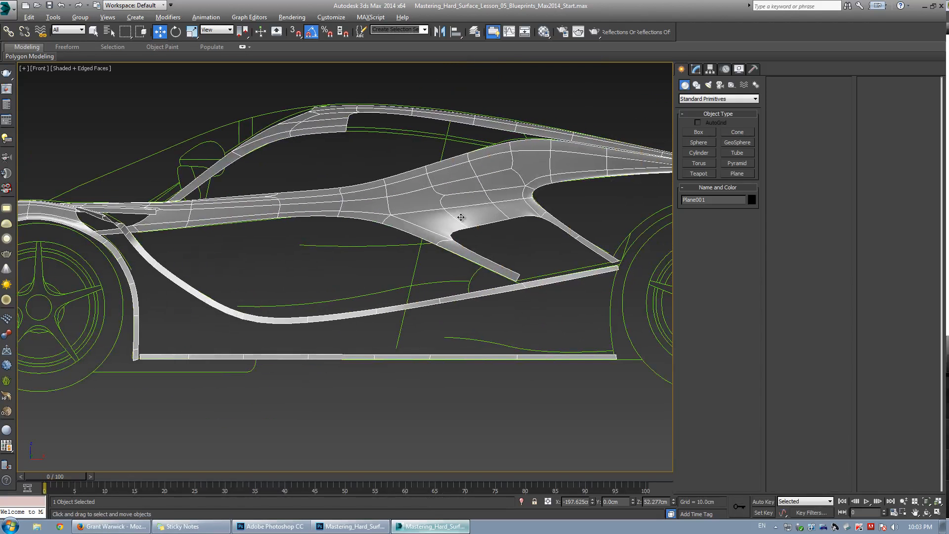
pyautogui.scroll(3, 461, 217)
# Enter the body's Editable Poly and remove an edge from the upper side panel.
pyautogui.click(696, 69)
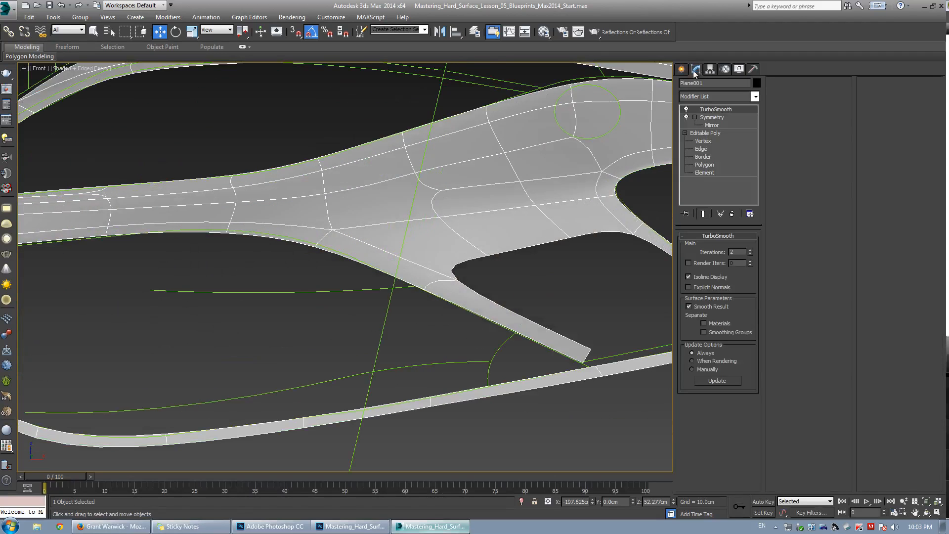
pyautogui.click(704, 141)
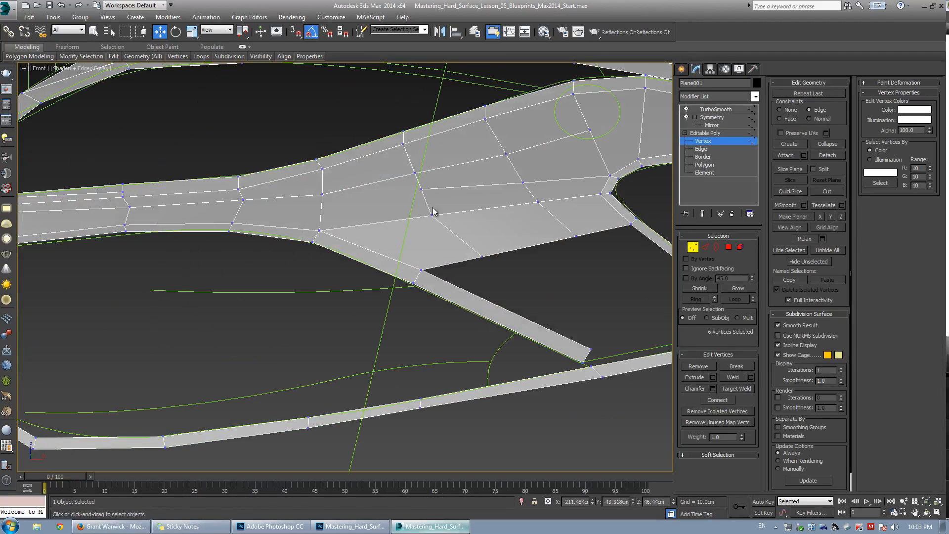
pyautogui.scroll(2, 433, 171)
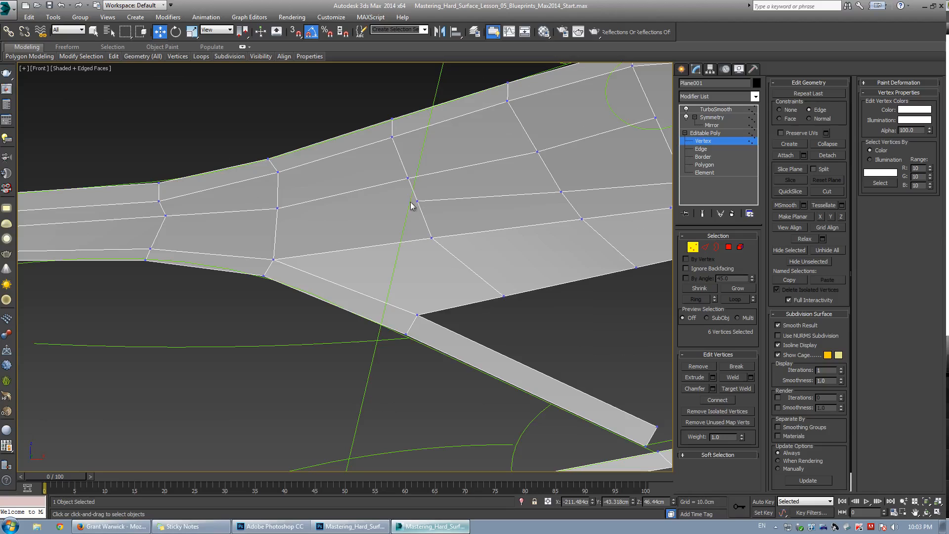
pyautogui.press('2')
pyautogui.click(469, 197)
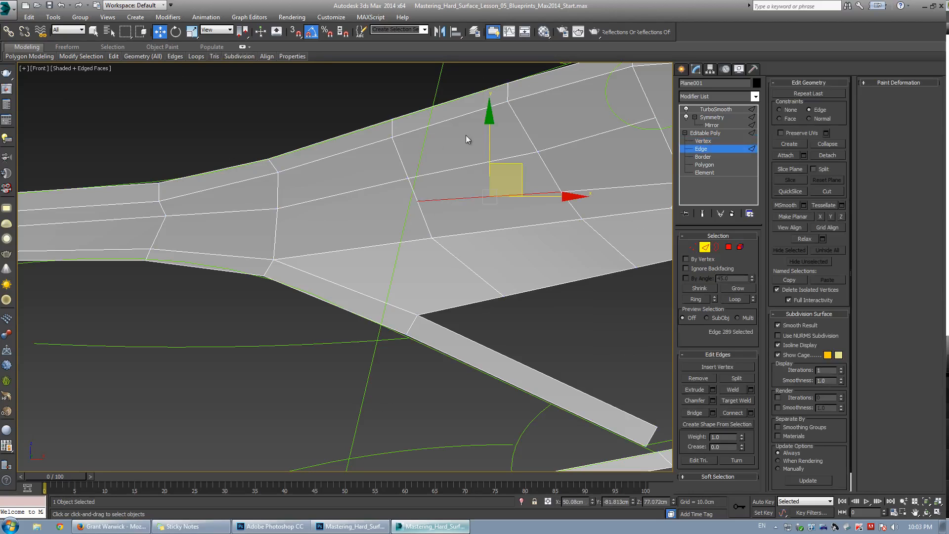
pyautogui.click(699, 377)
# Cut a new edge across the side panel from its upper border down to the lower border.
pyautogui.press('1')
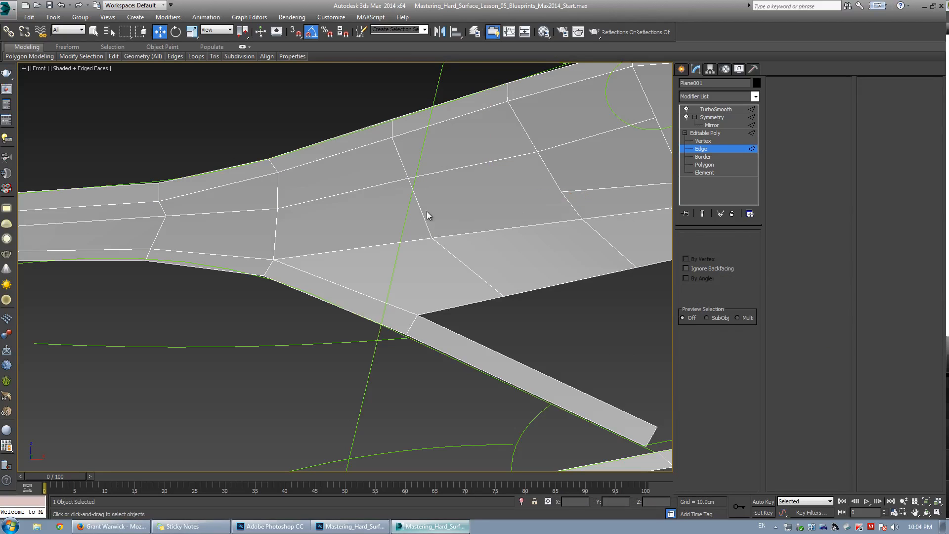
pyautogui.moveTo(447, 174); pyautogui.dragTo(468, 182, button='middle')
pyautogui.hotkey('alt', 'c')
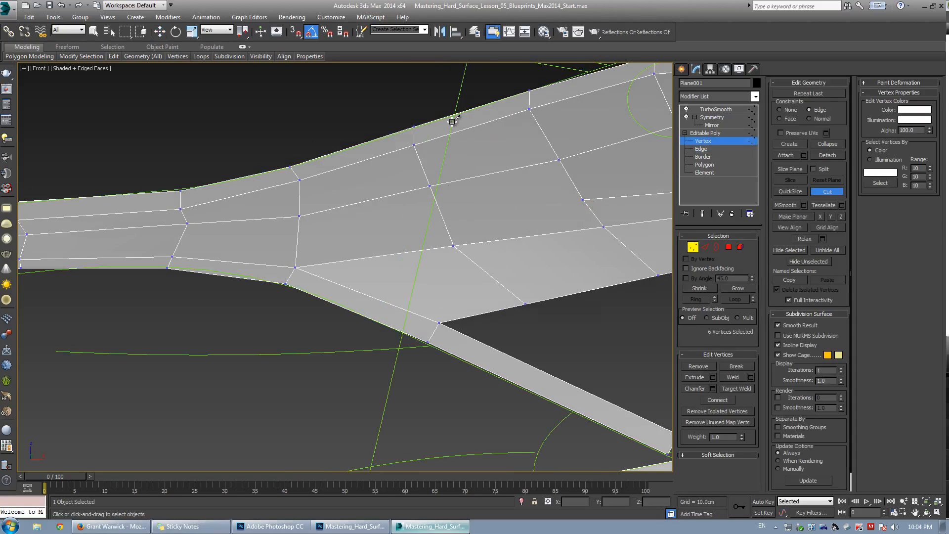
pyautogui.click(455, 115)
pyautogui.click(401, 334)
pyautogui.rightClick(426, 260)
# QuickSlice the body mesh vertically along the door-line outline, then switch to the Move tool.
pyautogui.scroll(-5, 429, 250)
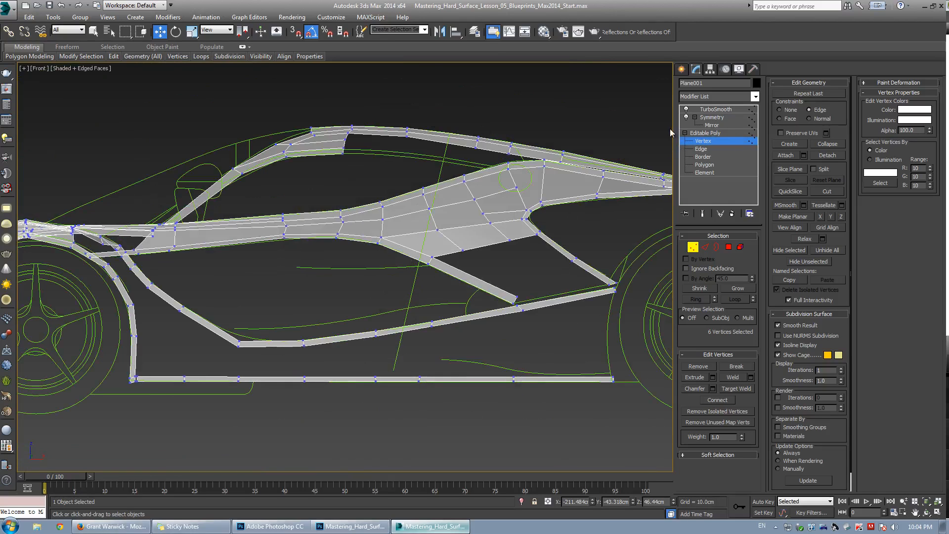
pyautogui.click(790, 192)
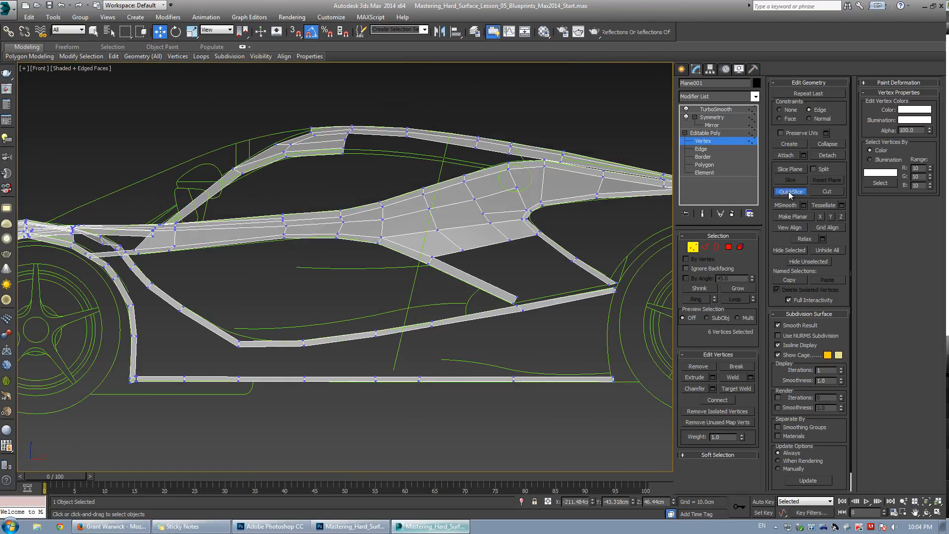
pyautogui.click(434, 204)
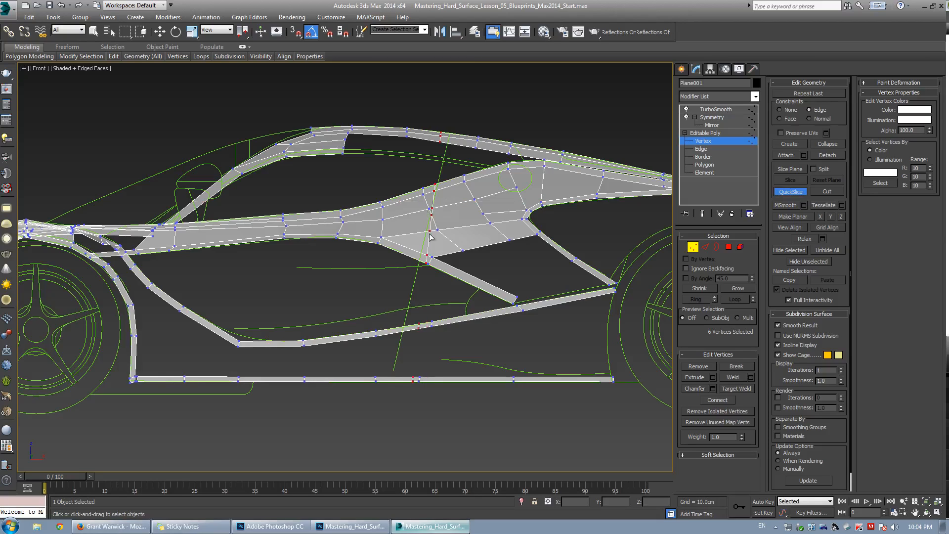
pyautogui.click(386, 419)
pyautogui.press('w')
pyautogui.scroll(5, 446, 111)
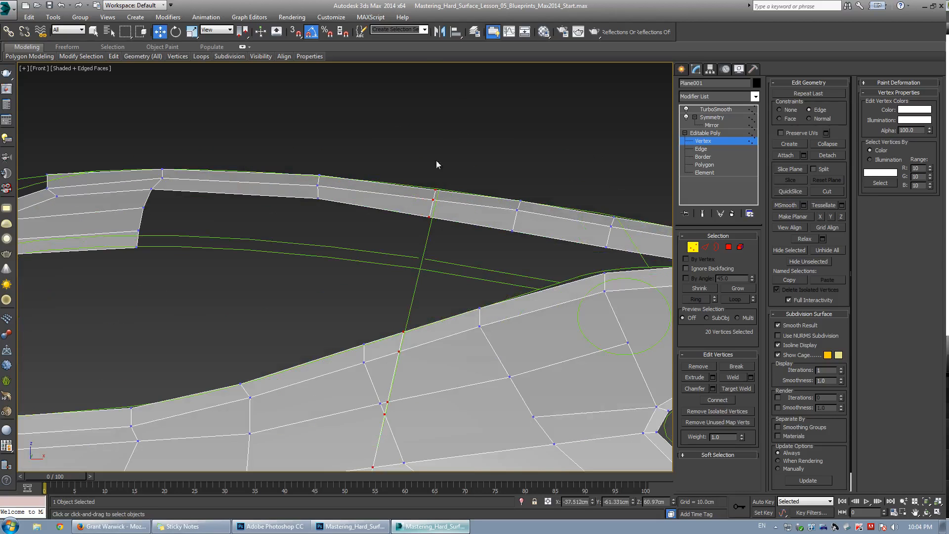
# Try to QuickSlice the body vertically along the door-line outline, then undo the slice.
pyautogui.scroll(-4, 443, 166)
pyautogui.moveTo(451, 195); pyautogui.dragTo(475, 144, button='middle')
pyautogui.moveTo(444, 238); pyautogui.dragTo(464, 181, button='middle')
pyautogui.hotkey('ctrl', 'z')
pyautogui.moveTo(502, 113); pyautogui.dragTo(473, 152, button='middle')
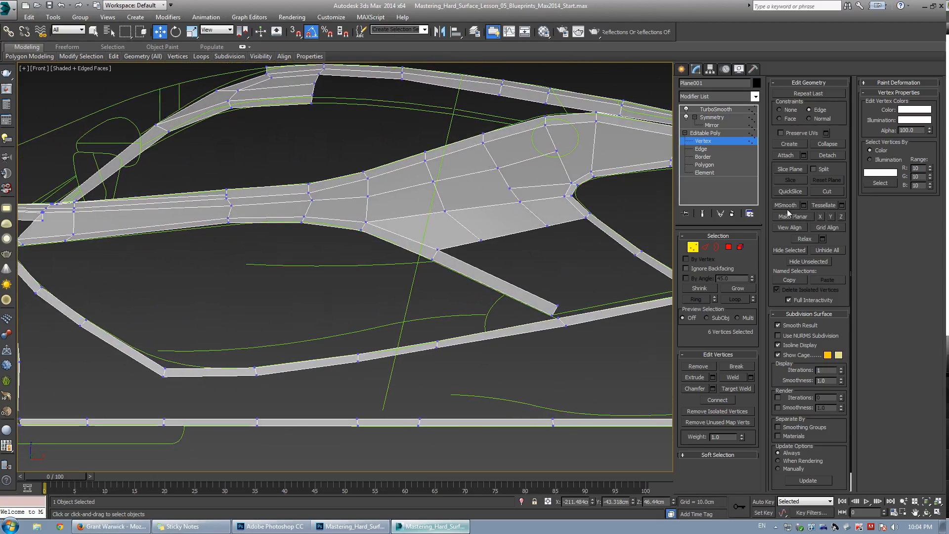
pyautogui.click(791, 191)
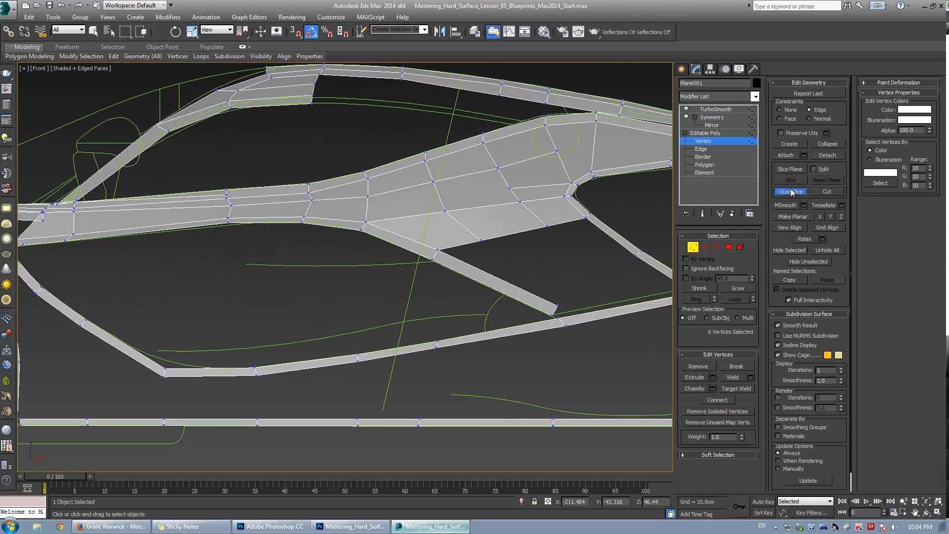
pyautogui.click(462, 79)
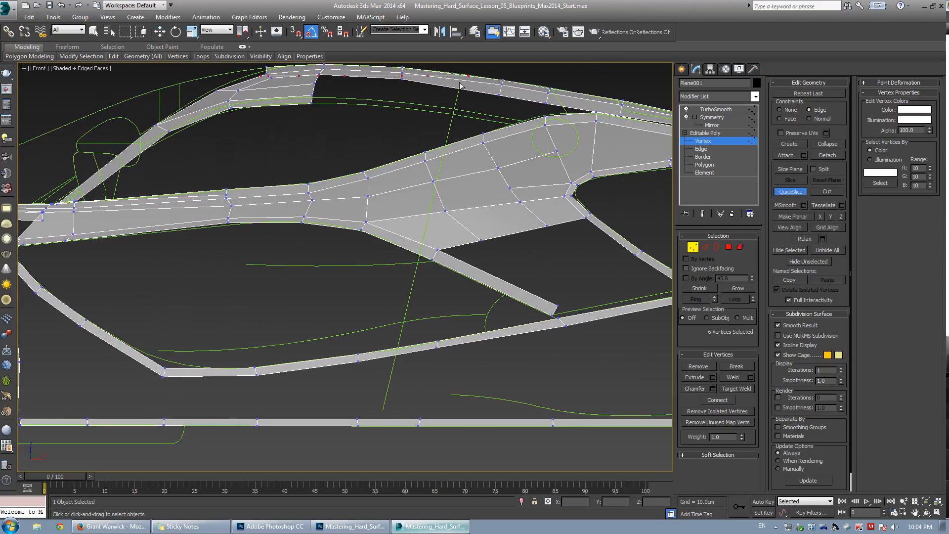
pyautogui.click(375, 448)
pyautogui.rightClick(376, 447)
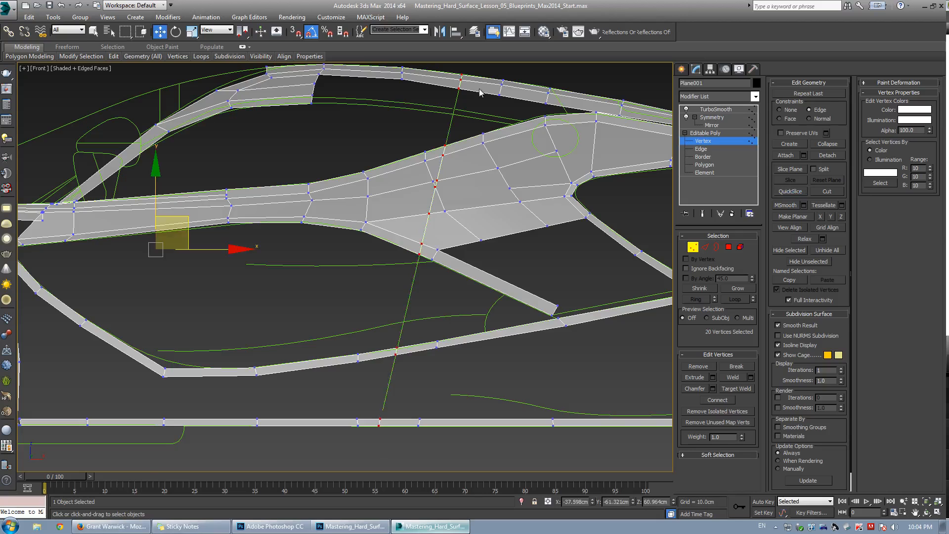
pyautogui.scroll(10, 386, 316)
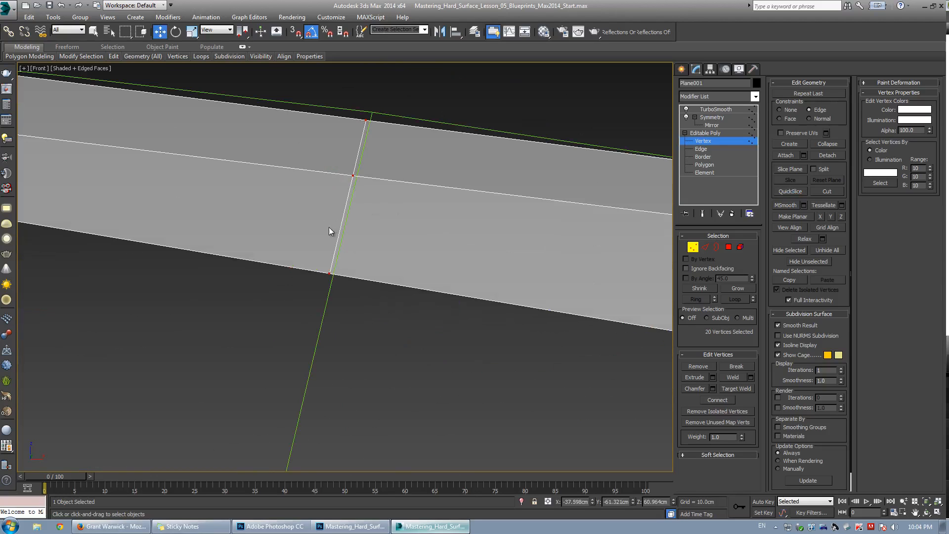
pyautogui.scroll(-3, 330, 230)
pyautogui.moveTo(300, 218); pyautogui.dragTo(351, 192, button='middle')
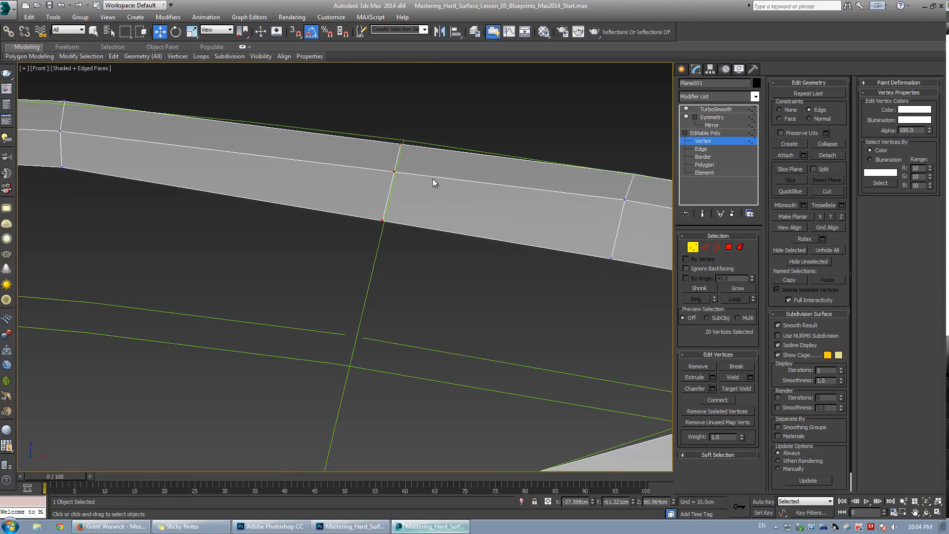
pyautogui.hotkey('ctrl', 'z')
# Cut a new edge across the upper roof strip along the door-line outline, from its top border to its lower border.
pyautogui.scroll(2, 408, 147)
pyautogui.moveTo(408, 146); pyautogui.dragTo(438, 151, button='middle')
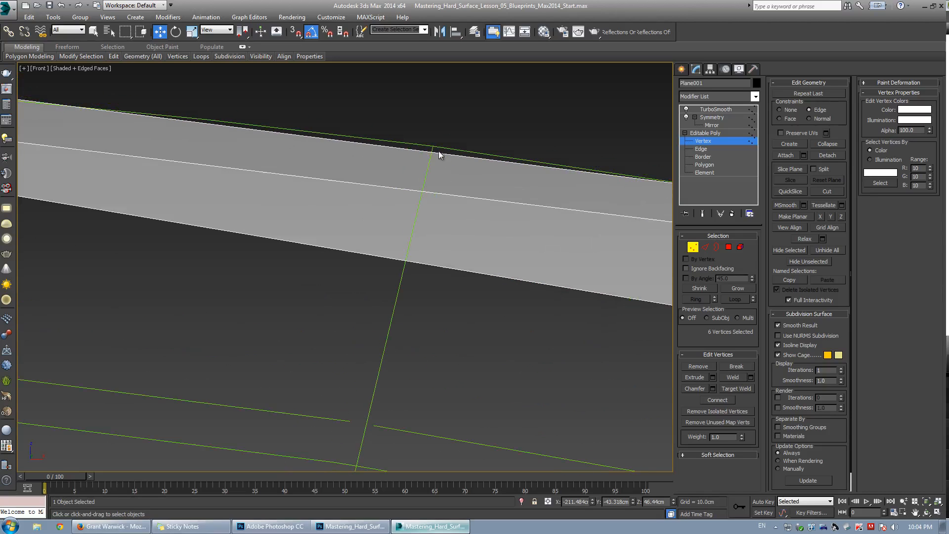
pyautogui.hotkey('alt', 'c')
pyautogui.click(432, 155)
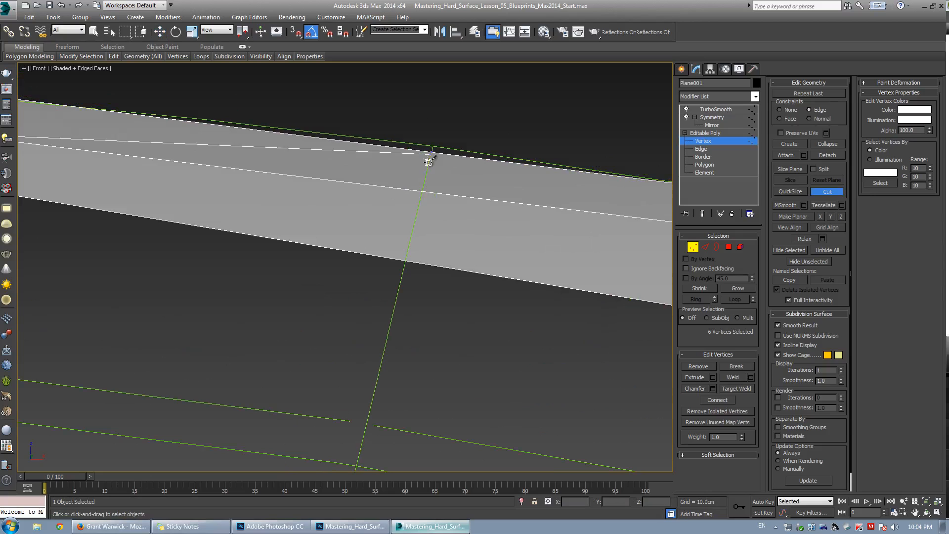
pyautogui.click(405, 260)
# Cut a new edge down the side panel along the door-line outline, from its upper border to the sill.
pyautogui.scroll(2, 413, 233)
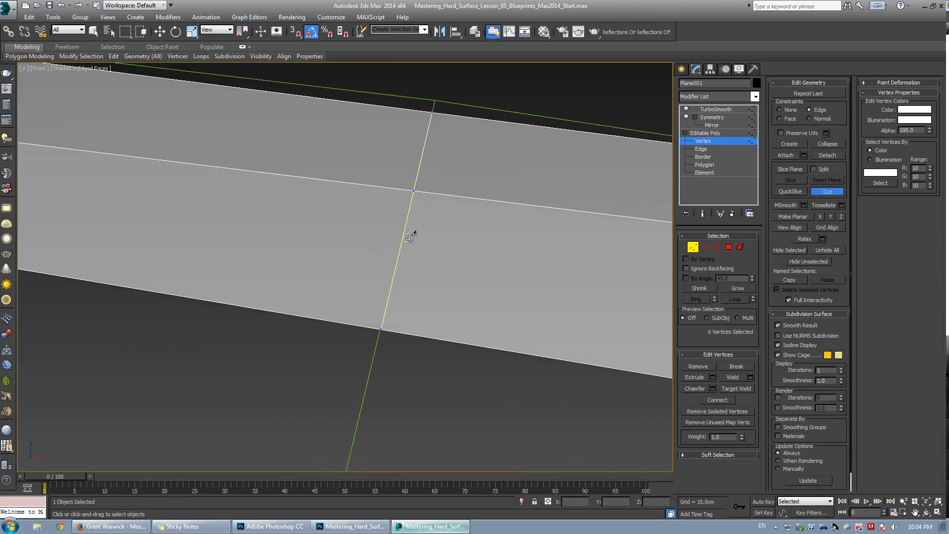
pyautogui.scroll(-3, 367, 332)
pyautogui.scroll(-3, 366, 332)
pyautogui.moveTo(317, 420); pyautogui.dragTo(342, 208, button='middle')
pyautogui.scroll(2, 336, 323)
pyautogui.moveTo(340, 324); pyautogui.dragTo(402, 180, button='middle')
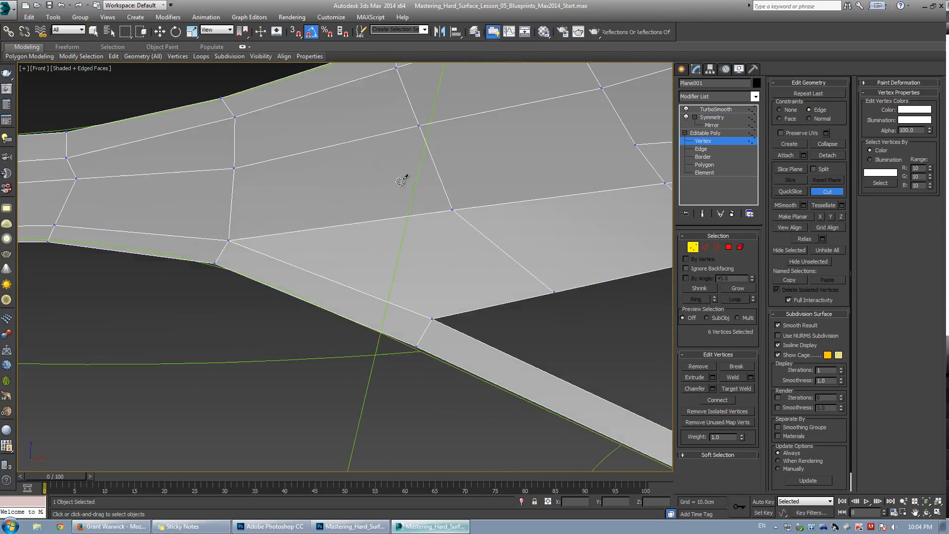
pyautogui.moveTo(445, 148); pyautogui.dragTo(403, 237, button='middle')
pyautogui.click(405, 125)
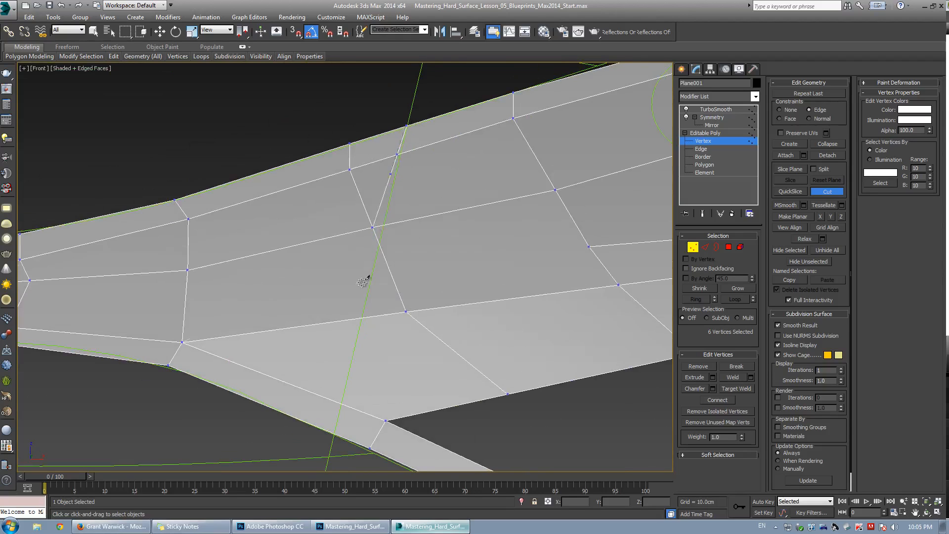
pyautogui.click(331, 432)
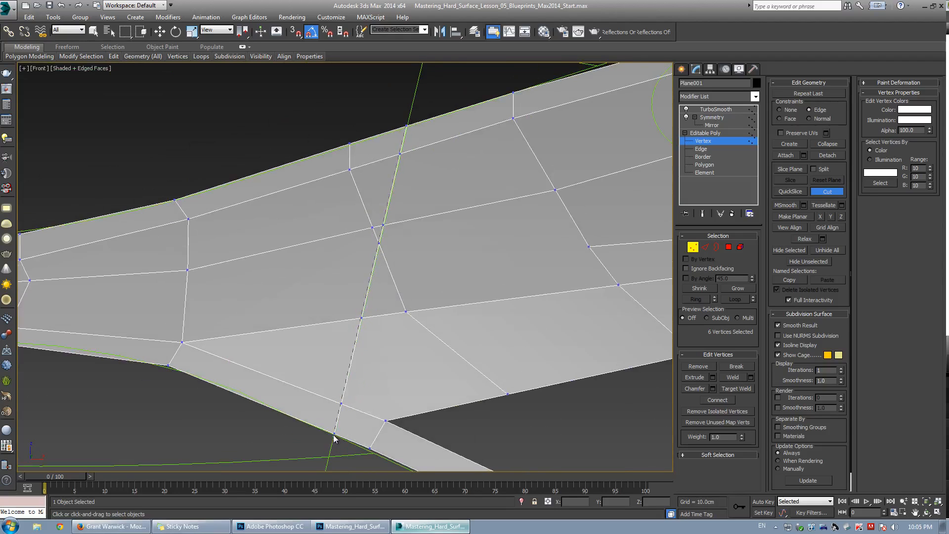
pyautogui.rightClick(354, 242)
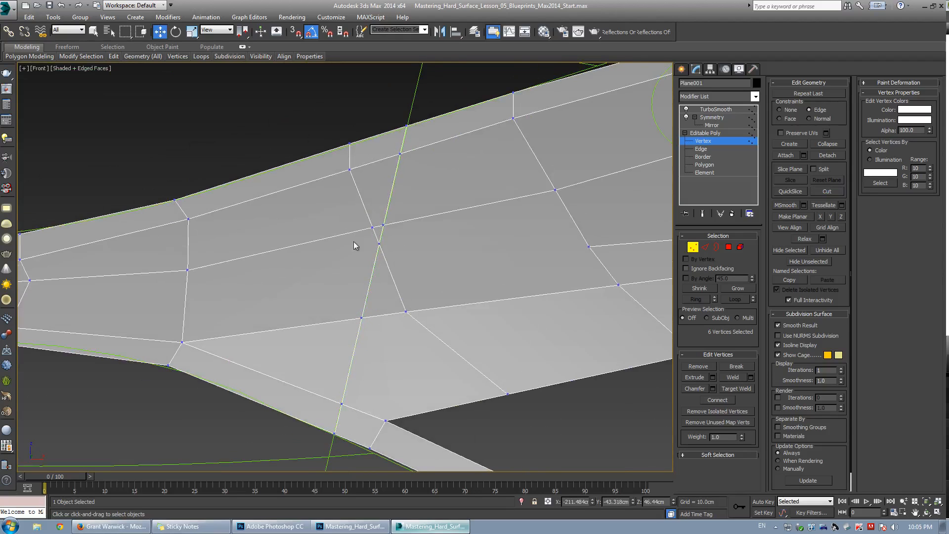
# Try chamfering the new door-line edge loop by a small amount, inspect it closely, and undo the chamfer.
pyautogui.scroll(-4, 327, 252)
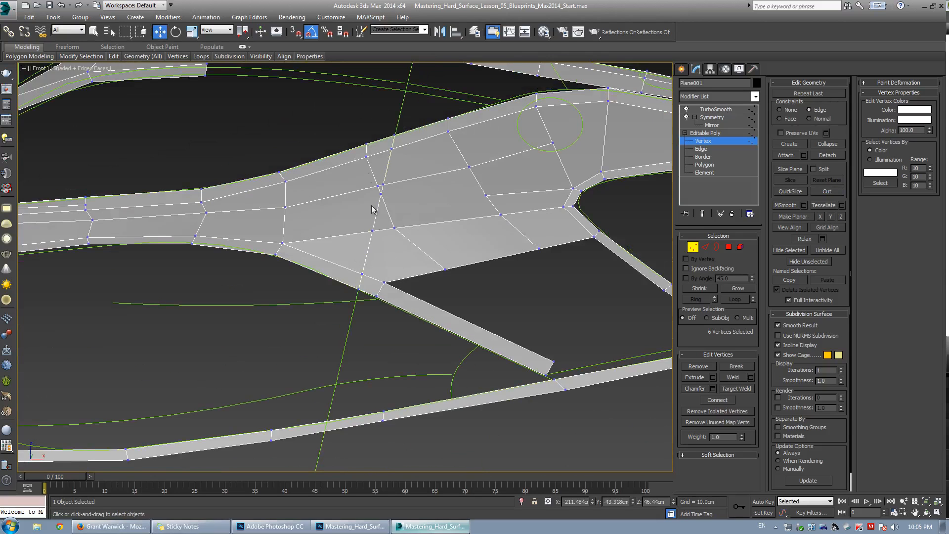
pyautogui.scroll(4, 389, 193)
pyautogui.press('2')
pyautogui.doubleClick(394, 198)
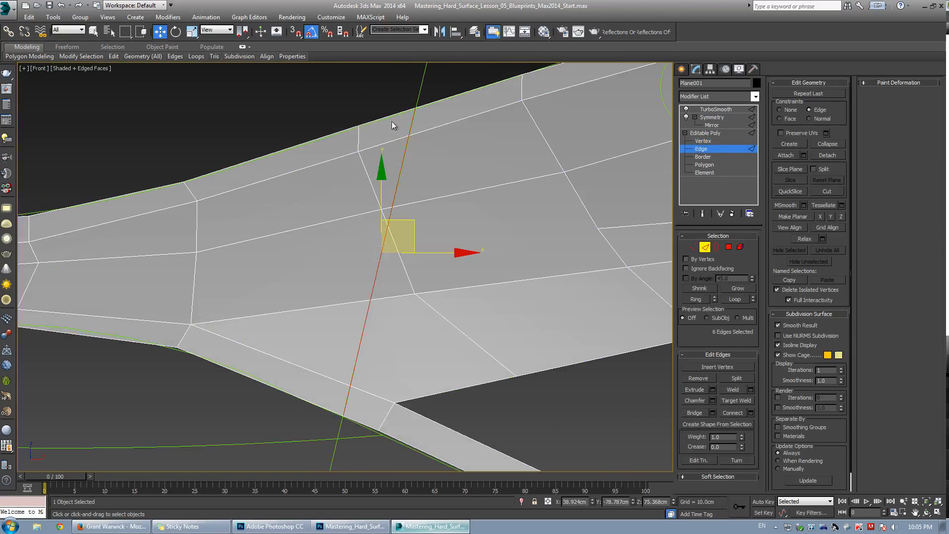
pyautogui.click(713, 400)
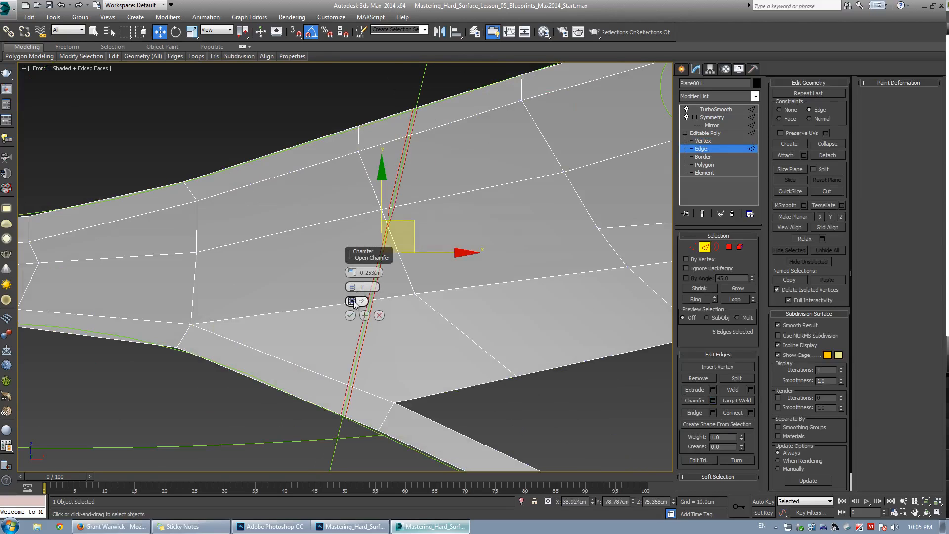
pyautogui.moveTo(352, 273); pyautogui.dragTo(360, 288)
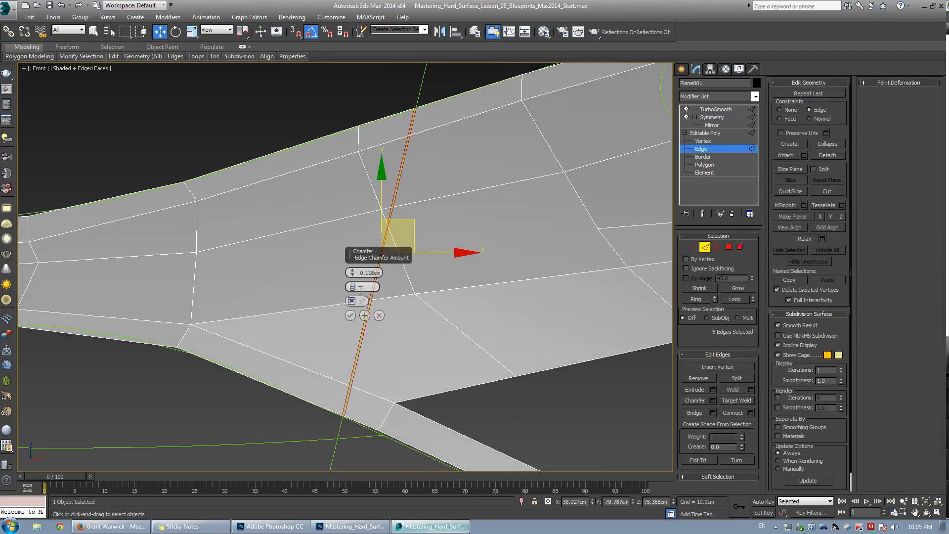
pyautogui.click(350, 317)
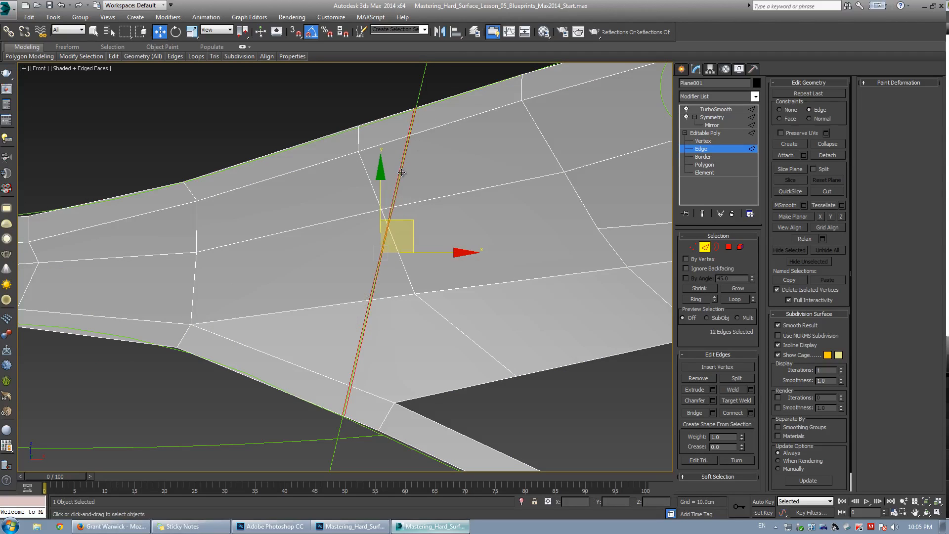
pyautogui.scroll(3, 396, 206)
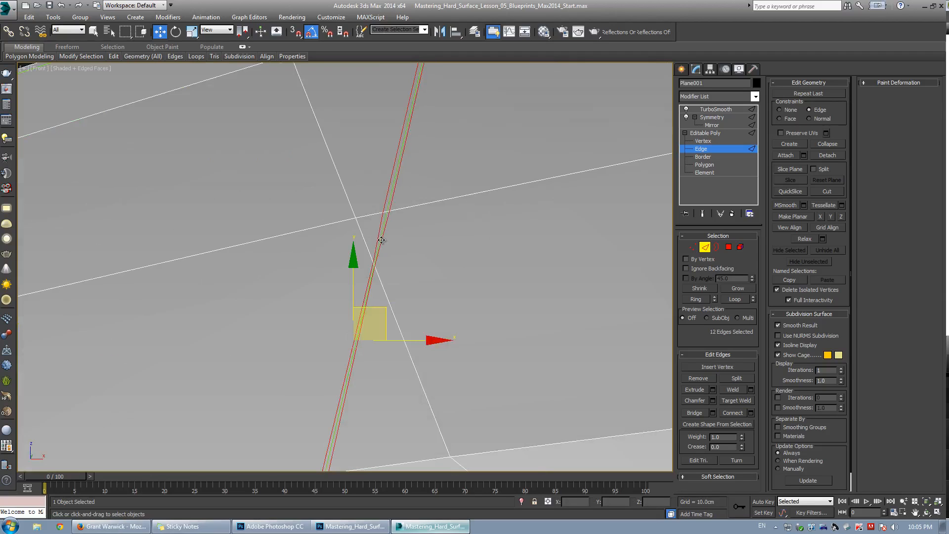
pyautogui.scroll(-3, 411, 158)
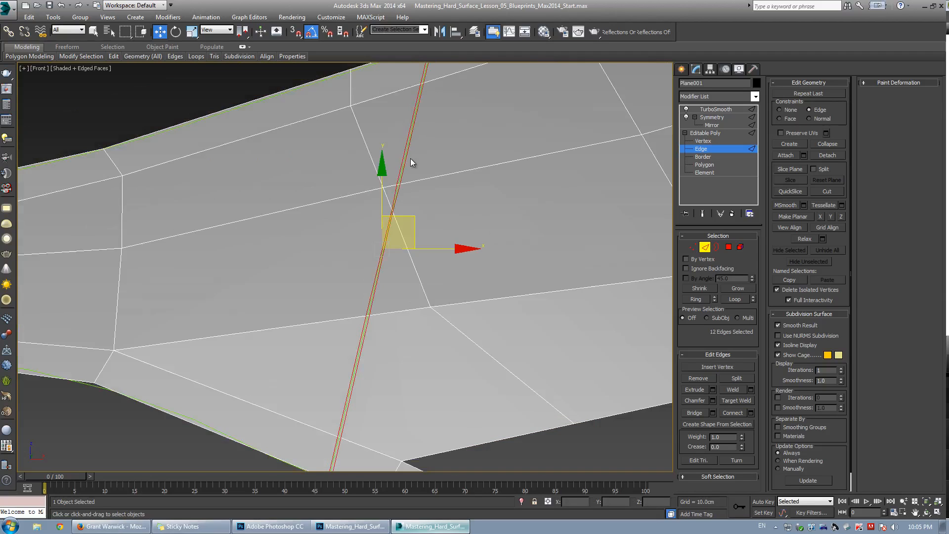
pyautogui.moveTo(411, 158); pyautogui.dragTo(398, 231, button='middle')
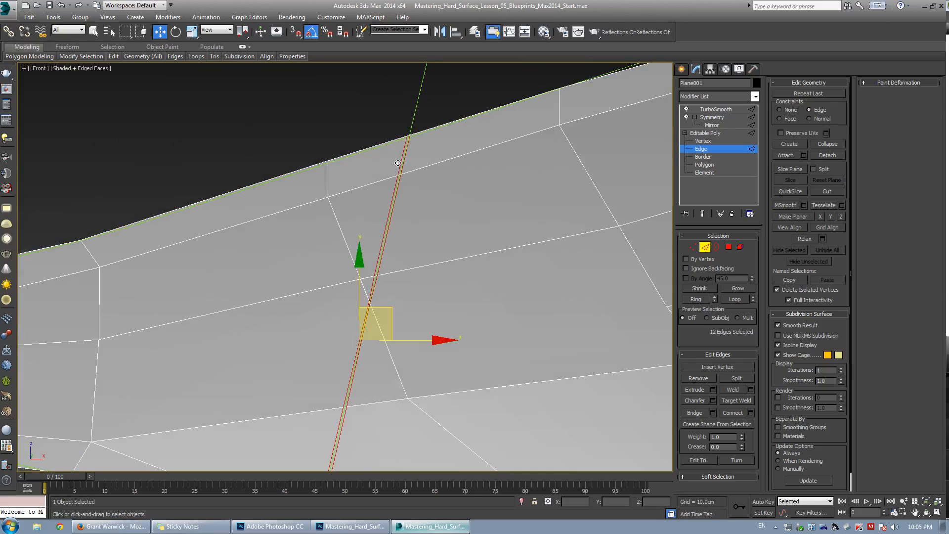
pyautogui.scroll(2, 405, 153)
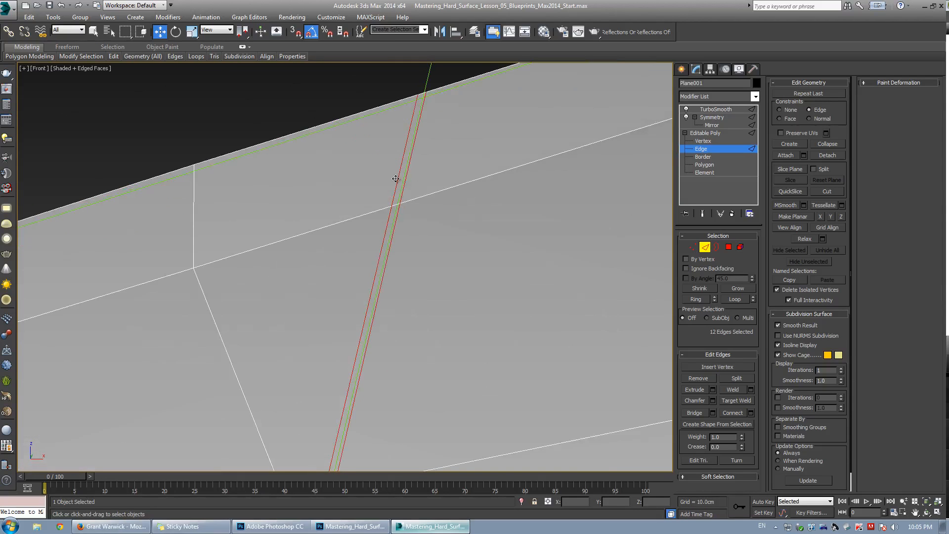
pyautogui.scroll(-4, 386, 242)
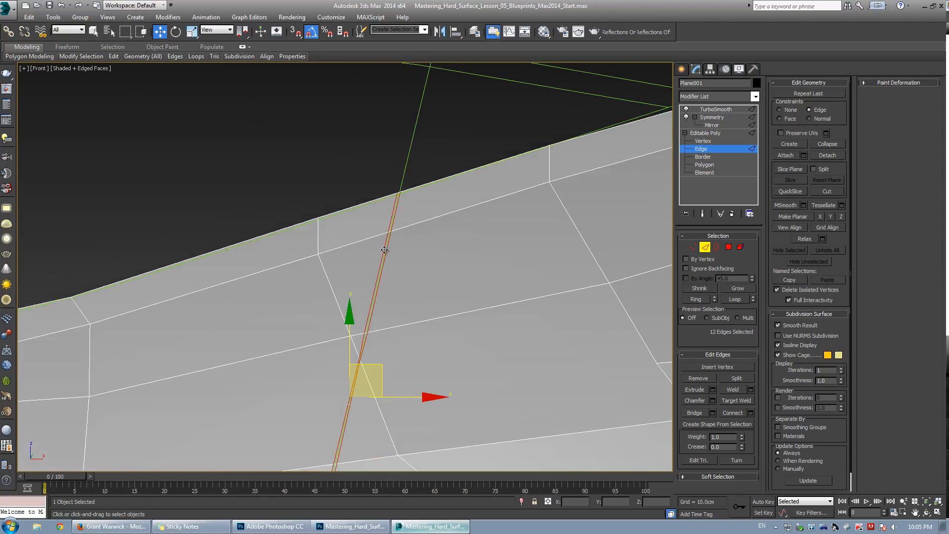
pyautogui.hotkey('ctrl', 'z')
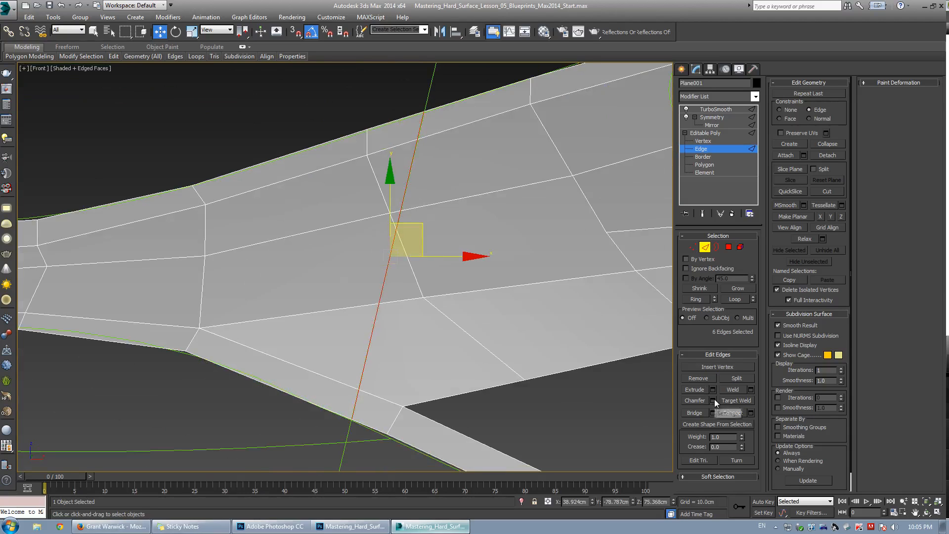
pyautogui.click(713, 400)
pyautogui.moveTo(352, 273); pyautogui.dragTo(357, 266)
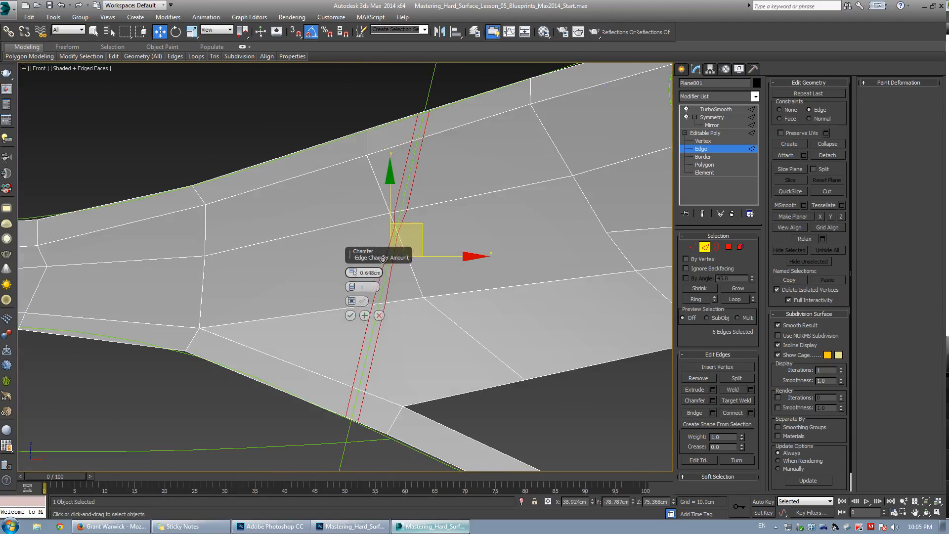
pyautogui.click(379, 315)
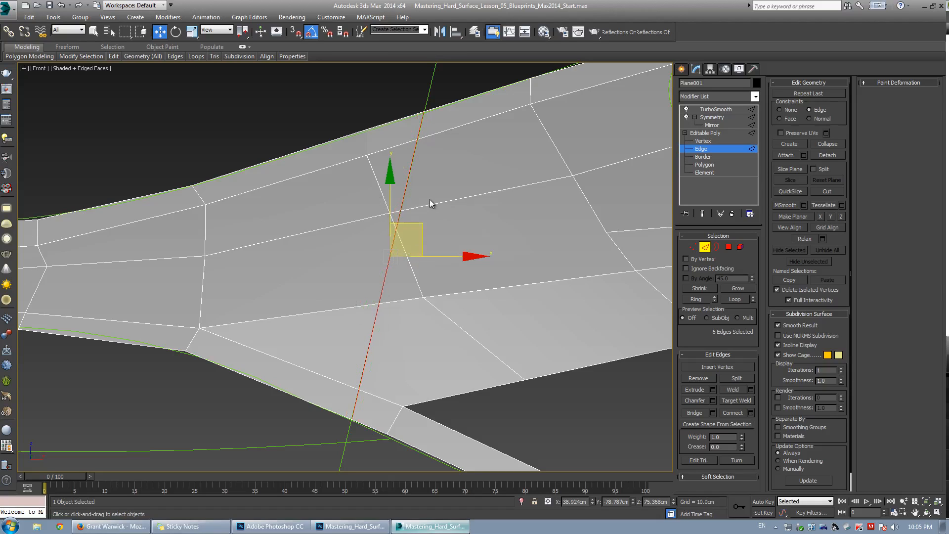
# Cut diagonal edges from the door-line vertex on the side panel to the neighbouring vertices above and below.
pyautogui.click(427, 201)
pyautogui.press('1')
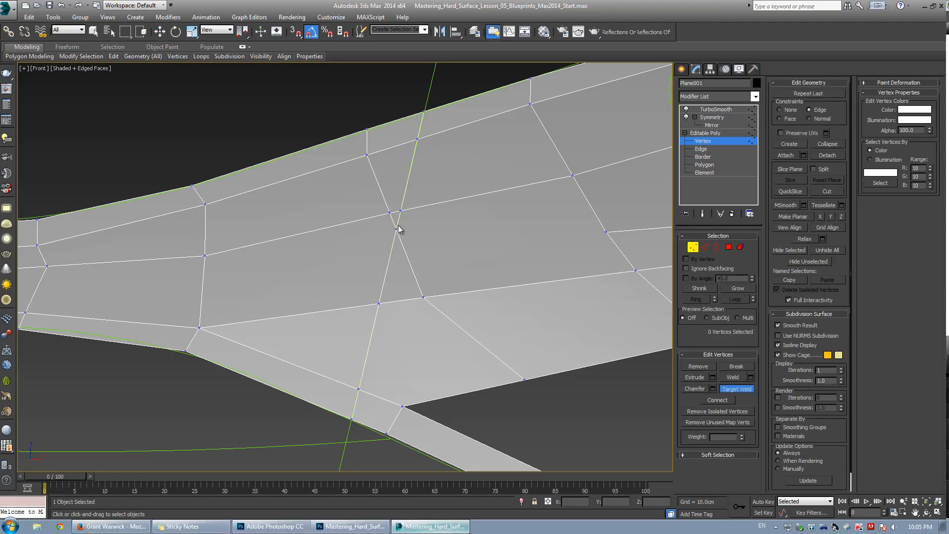
pyautogui.click(401, 210)
pyautogui.click(403, 211)
pyautogui.press('w')
pyautogui.hotkey('alt', 'c')
pyautogui.click(423, 297)
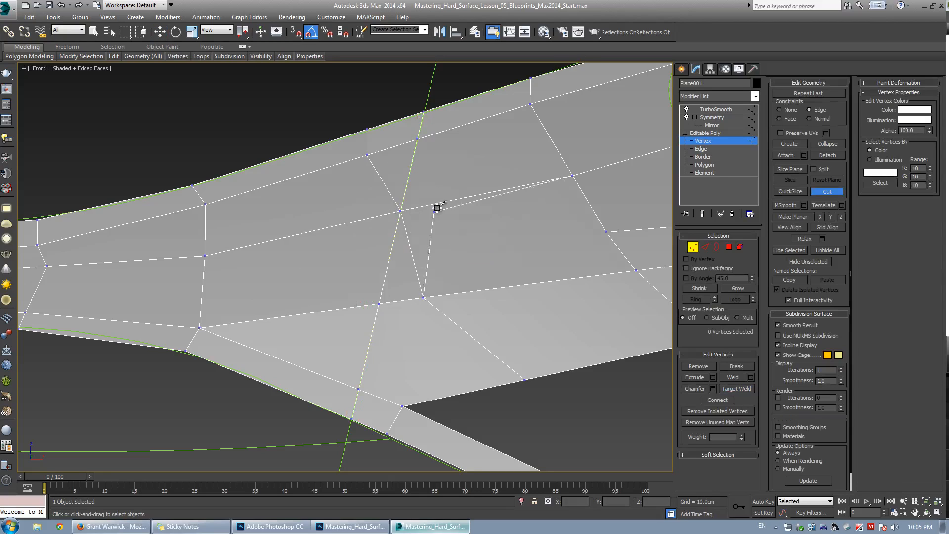
pyautogui.click(439, 203)
pyautogui.click(400, 211)
pyautogui.click(367, 155)
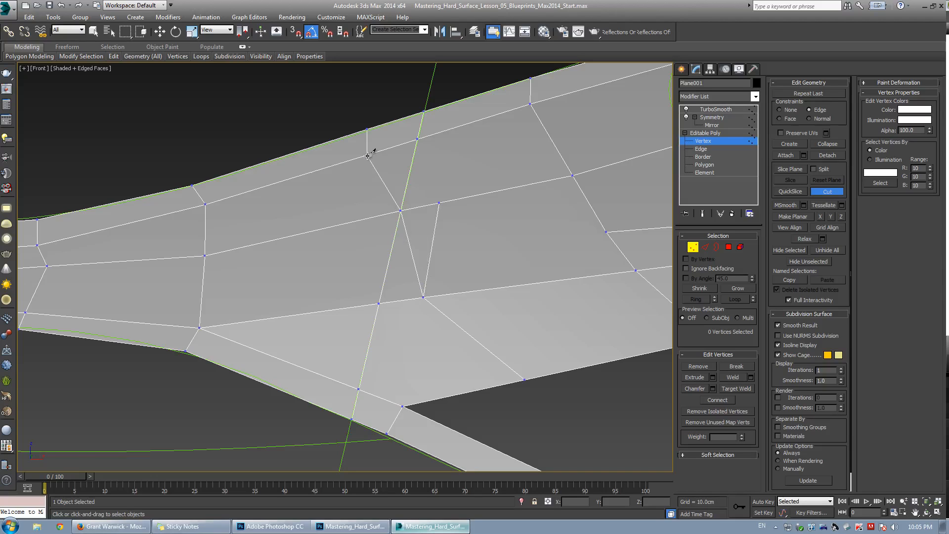
# Select and remove the two diagonal edges beside the door-line edge.
pyautogui.press('w')
pyautogui.press('2')
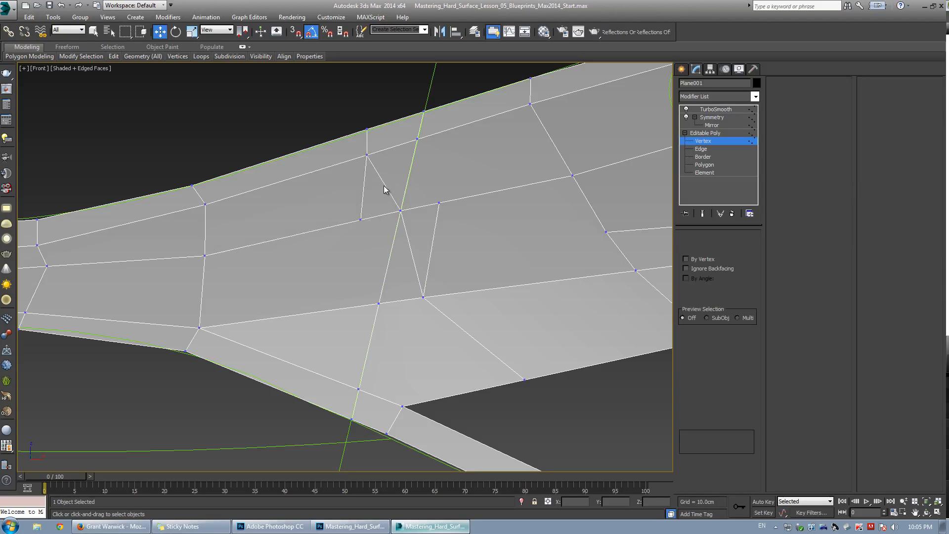
pyautogui.click(384, 186)
pyautogui.keyDown('ctrl'); pyautogui.click(407, 238); pyautogui.keyUp('ctrl')
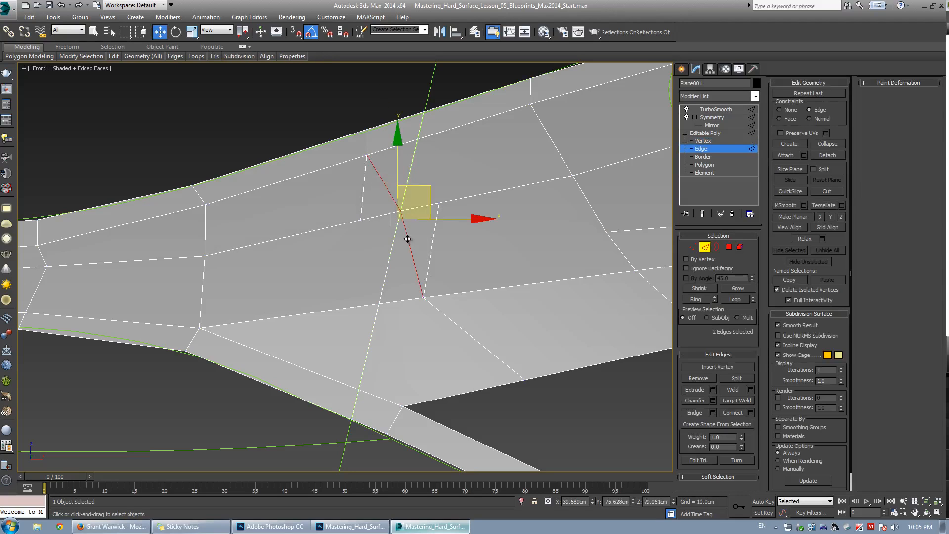
pyautogui.click(697, 378)
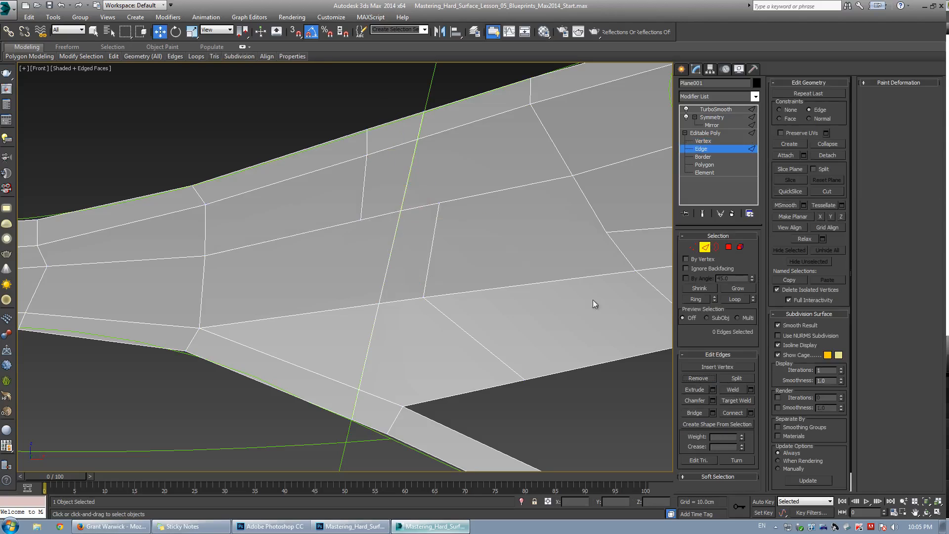
# Select the door-line edge loop and chamfer it with a small amount.
pyautogui.click(389, 259)
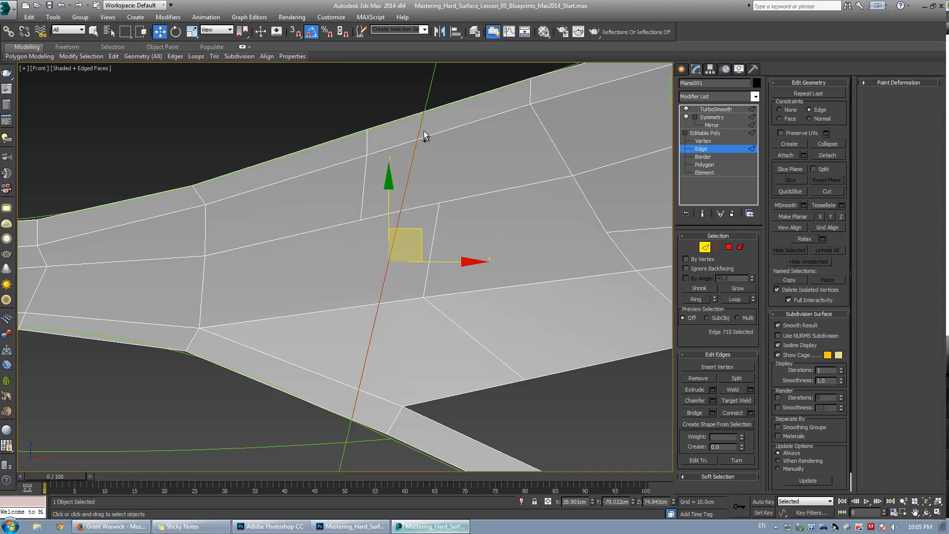
pyautogui.click(713, 401)
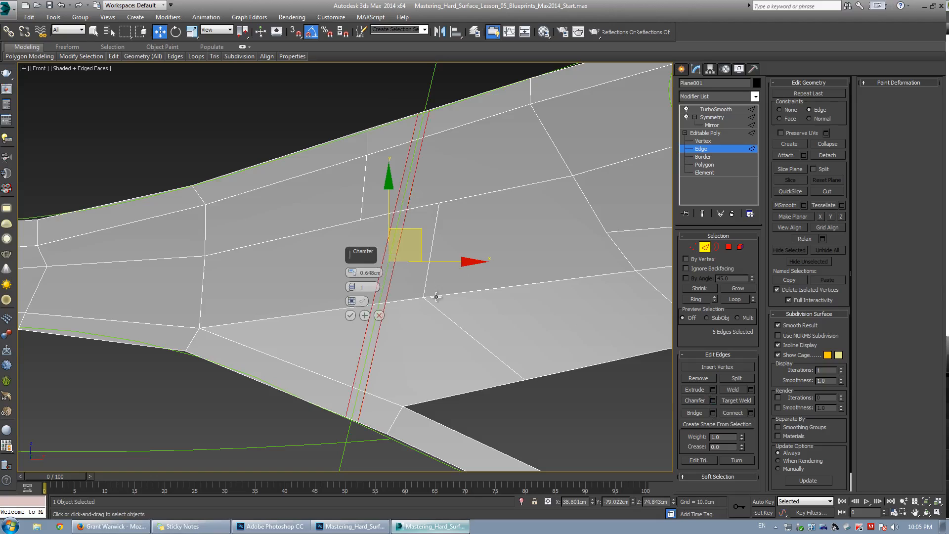
pyautogui.moveTo(350, 275)
pyautogui.mouseDown()
pyautogui.moveTo(355, 261)
pyautogui.moveTo(356, 270)
pyautogui.mouseUp()
pyautogui.click(350, 315)
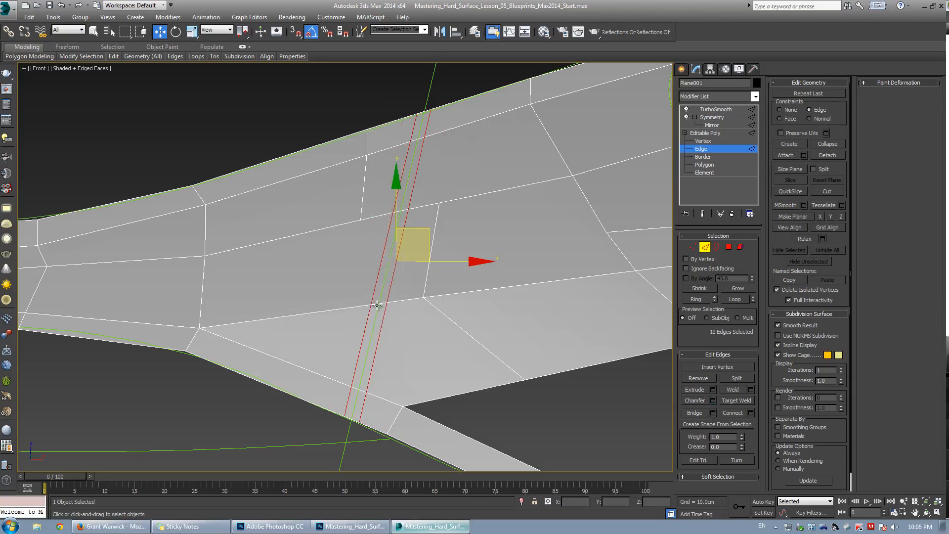
# Select the ring of edges across the chamfered door-line strip and delete them to open a door gap.
pyautogui.click(378, 303)
pyautogui.hotkey('alt', 'r')
pyautogui.press('Delete')
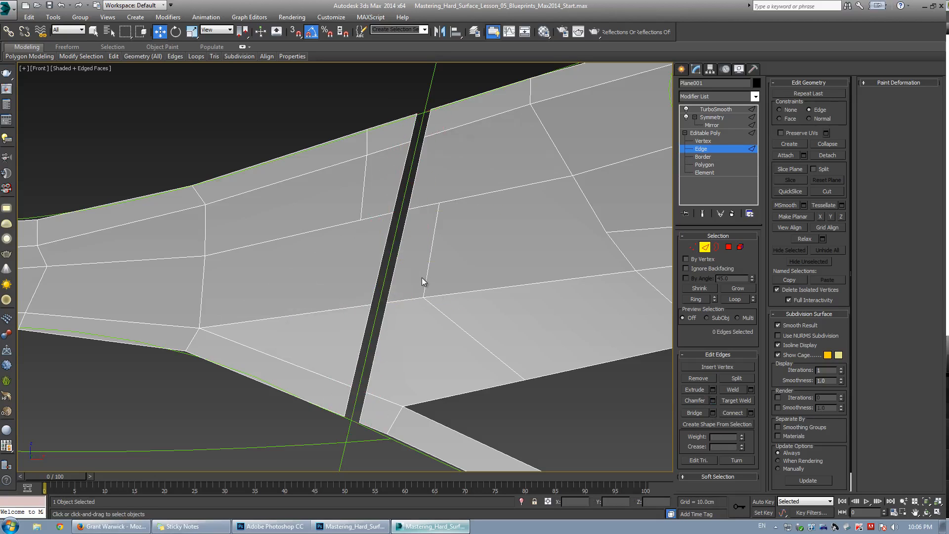
# Select the door gap's border loop and inspect the gap in the perspective view with the smoothed end result shown.
pyautogui.click(380, 341)
pyautogui.keyDown('ctrl'); pyautogui.click(362, 338); pyautogui.keyUp('ctrl')
pyautogui.hotkey('alt', 'l')
pyautogui.hotkey('alt', 'w')
pyautogui.middleClick(542, 365)
pyautogui.hotkey('alt', 'w')
pyautogui.press('z')
pyautogui.keyDown('alt'); pyautogui.moveTo(542, 365); pyautogui.dragTo(325, 234, button='middle'); pyautogui.keyUp('alt')
pyautogui.press('w')
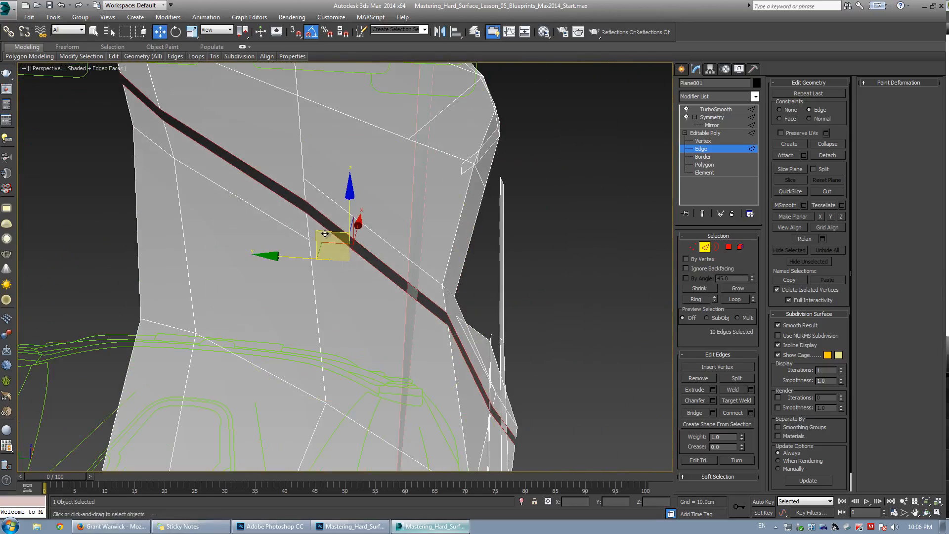
pyautogui.keyDown('shift'); pyautogui.moveTo(325, 233); pyautogui.dragTo(307, 239); pyautogui.keyUp('shift')
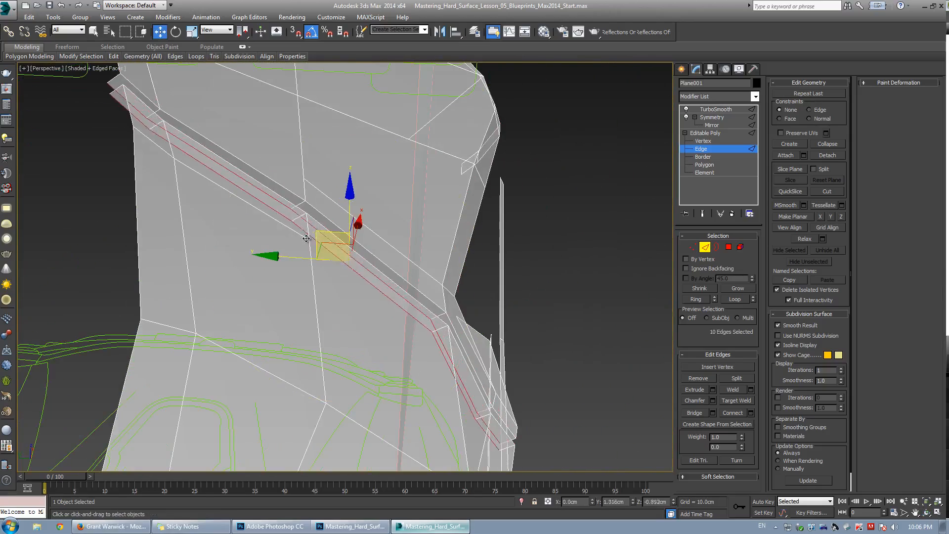
pyautogui.keyDown('alt'); pyautogui.moveTo(306, 238); pyautogui.dragTo(361, 235, button='middle'); pyautogui.keyUp('alt')
pyautogui.click(703, 213)
pyautogui.keyDown('alt'); pyautogui.moveTo(339, 275); pyautogui.dragTo(318, 257, button='middle'); pyautogui.keyUp('alt')
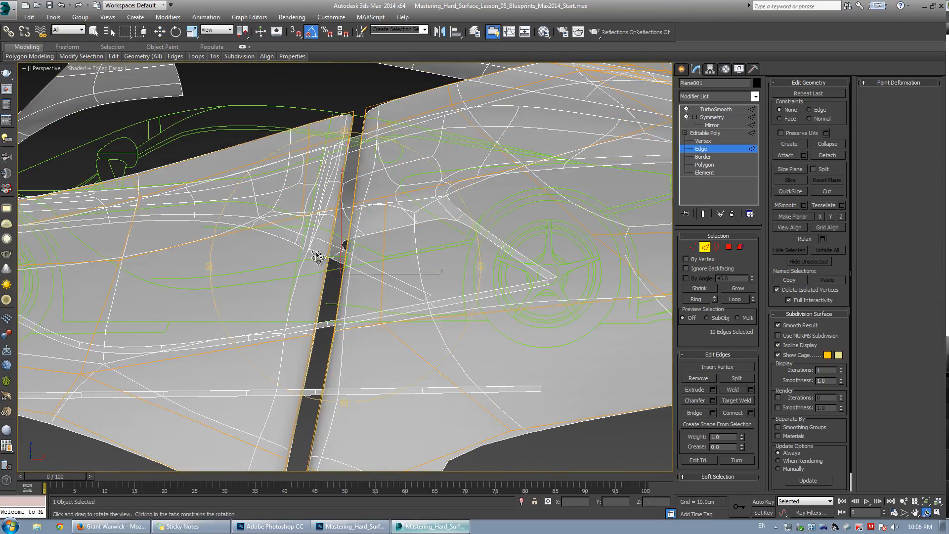
pyautogui.hotkey('alt', 'w')
pyautogui.rightClick(497, 165)
pyautogui.hotkey('alt', 'w')
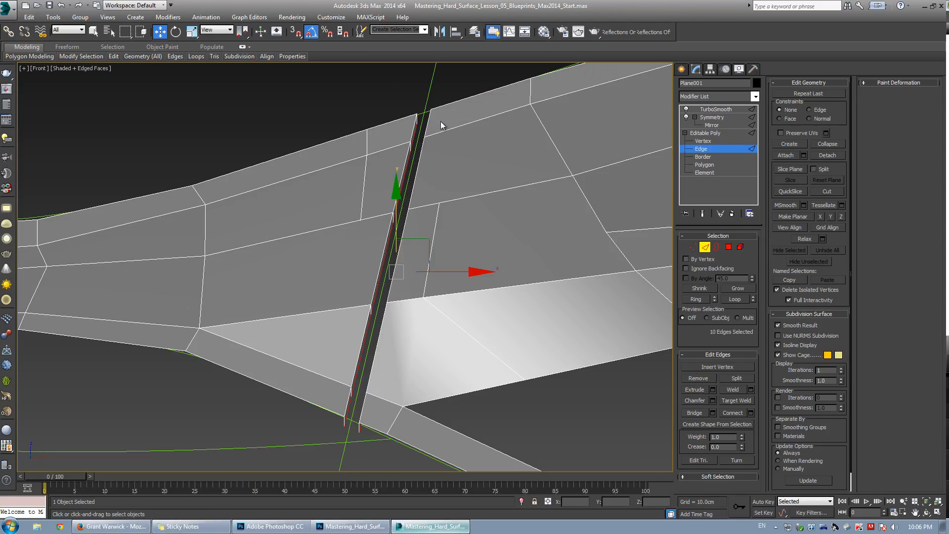
# Select the vertices along both sides of the door gap and nudge them sideways to straighten the gap.
pyautogui.press('1')
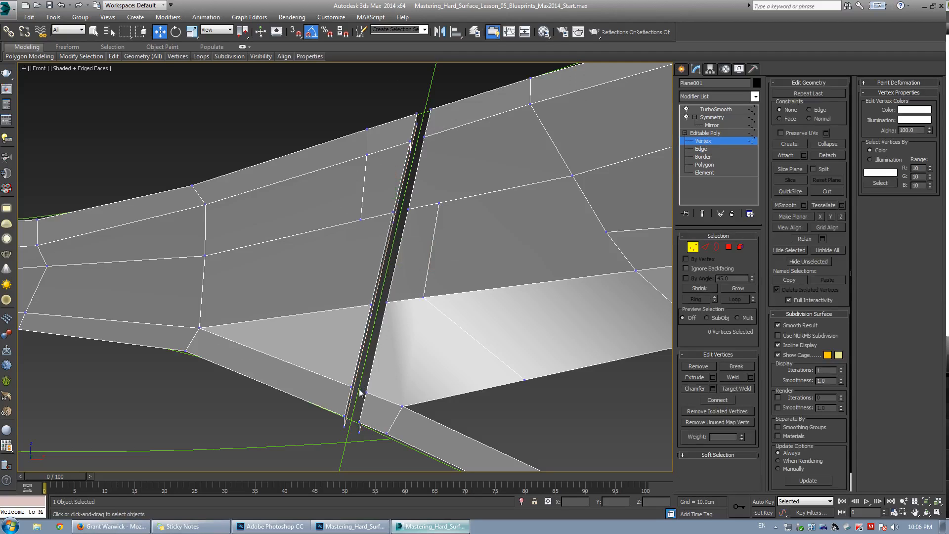
pyautogui.keyDown('ctrl'); pyautogui.moveTo(391, 332); pyautogui.dragTo(391, 334); pyautogui.keyUp('ctrl')
pyautogui.keyDown('ctrl'); pyautogui.moveTo(405, 199); pyautogui.dragTo(416, 223); pyautogui.keyUp('ctrl')
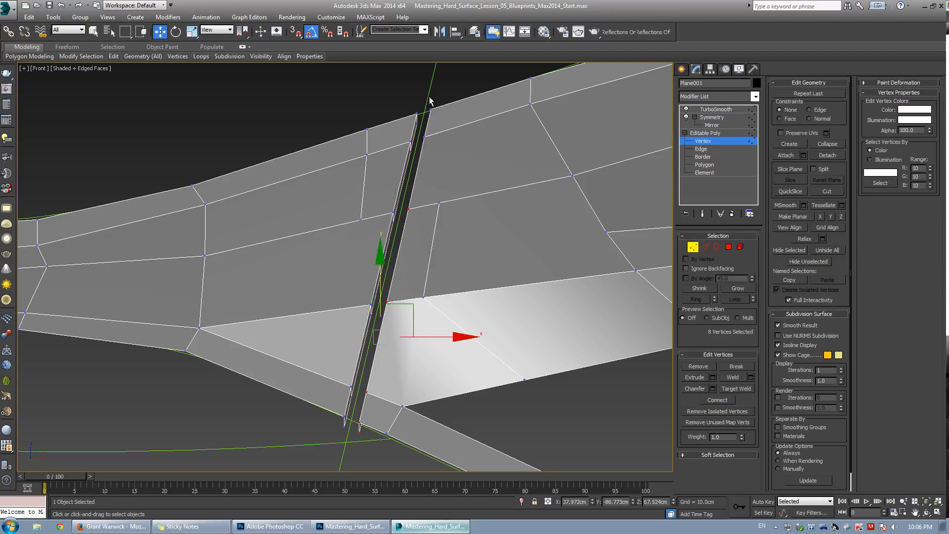
pyautogui.keyDown('ctrl'); pyautogui.moveTo(428, 111); pyautogui.dragTo(433, 145); pyautogui.keyUp('ctrl')
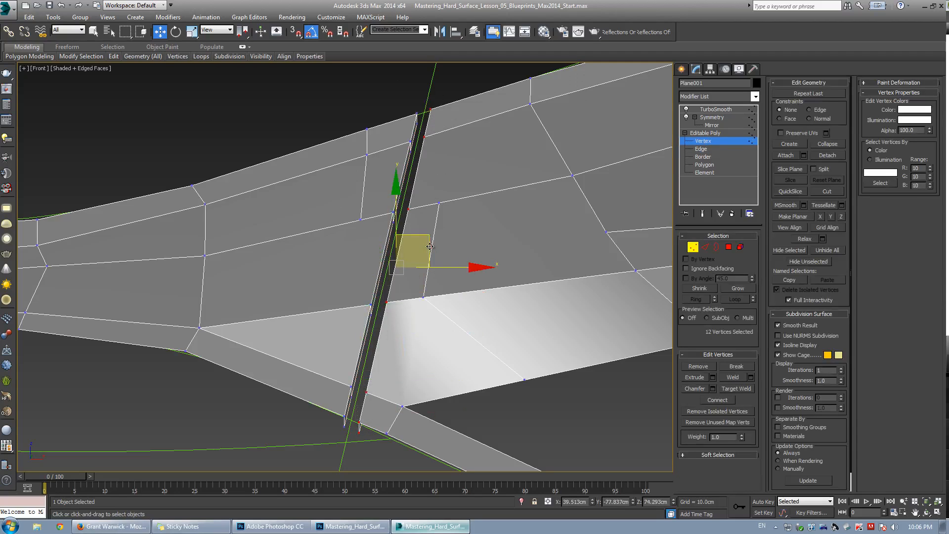
pyautogui.moveTo(424, 240); pyautogui.dragTo(420, 240)
pyautogui.press('`')
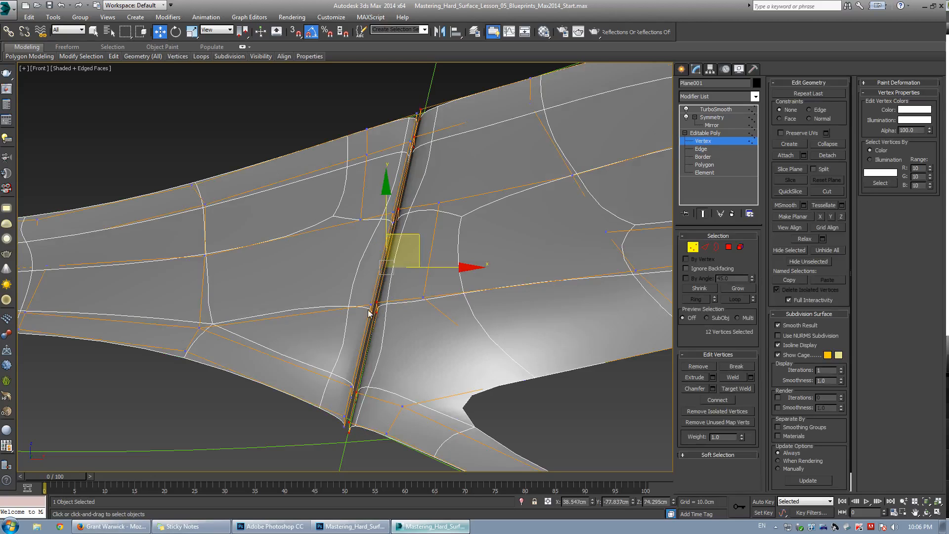
pyautogui.scroll(3, 368, 311)
pyautogui.press('`')
pyautogui.scroll(-2, 380, 294)
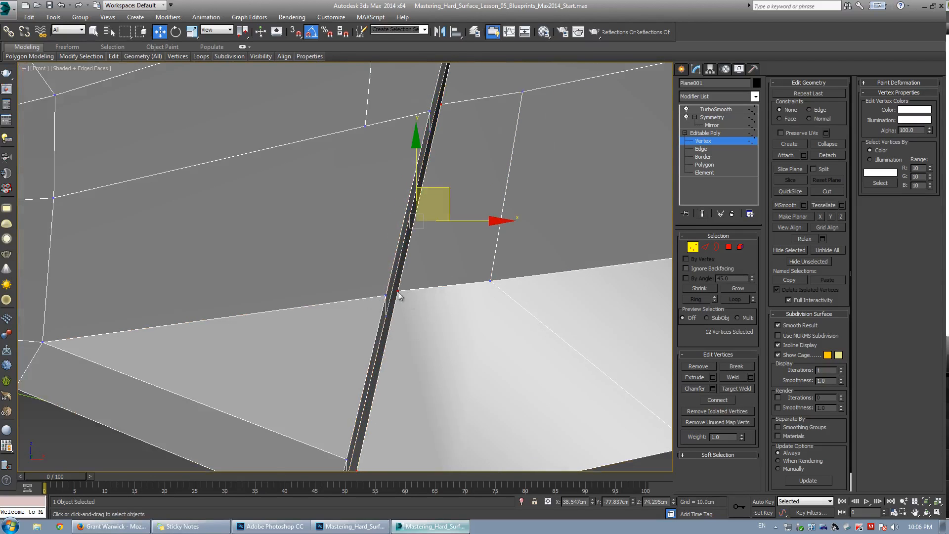
pyautogui.hotkey('ctrl', 'z')
pyautogui.scroll(-4, 429, 276)
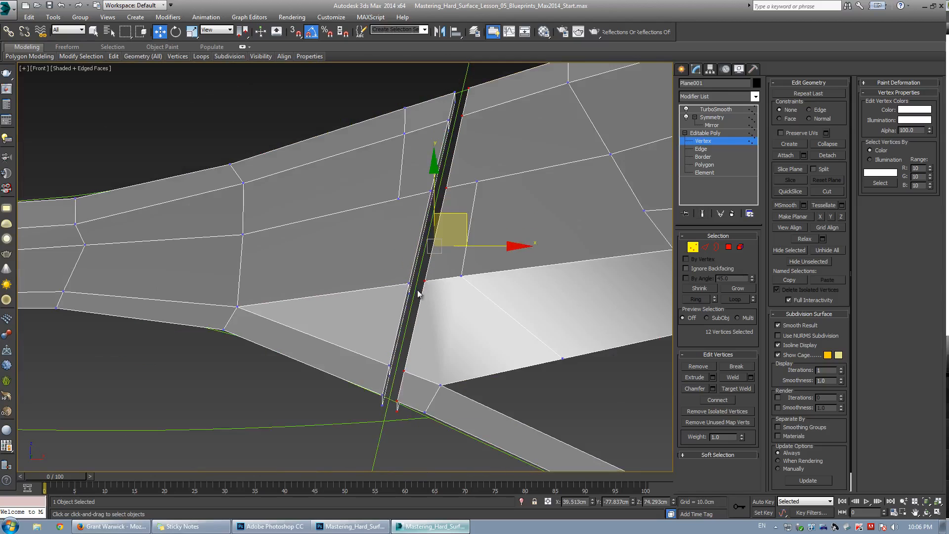
pyautogui.moveTo(420, 292); pyautogui.dragTo(402, 278, button='middle')
# Select the edge loop along the door gap and chamfer it by 0.034 cm.
pyautogui.scroll(2, 402, 270)
pyautogui.press('2')
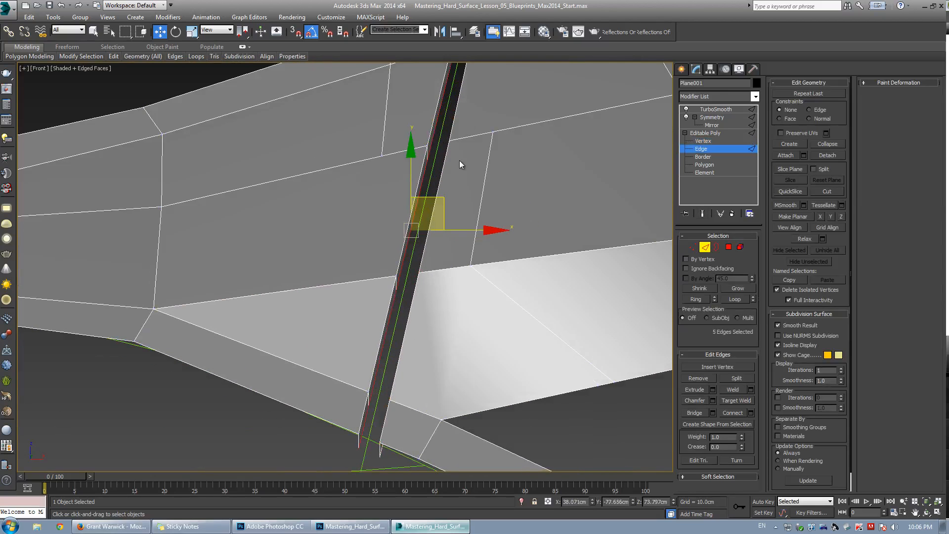
pyautogui.hotkey('alt', 'l')
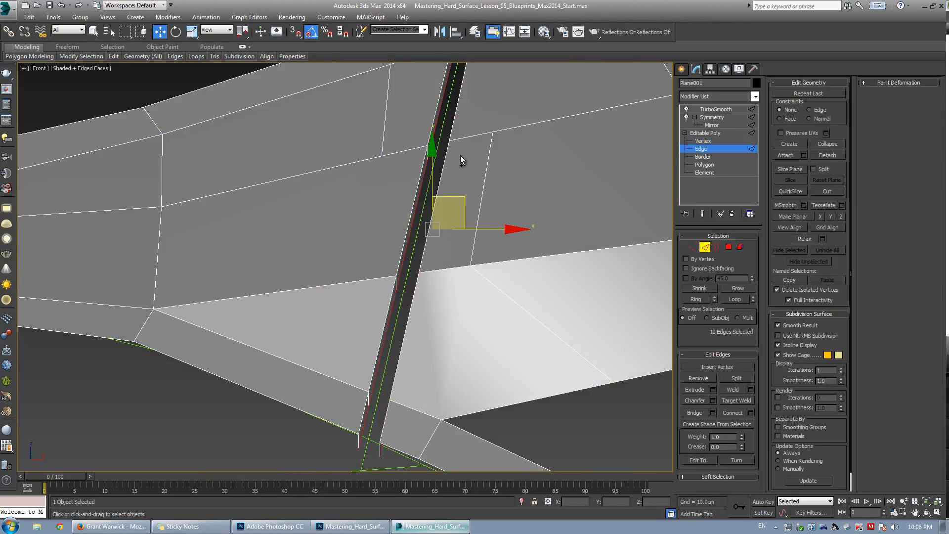
pyautogui.hotkey('shift', 'x')
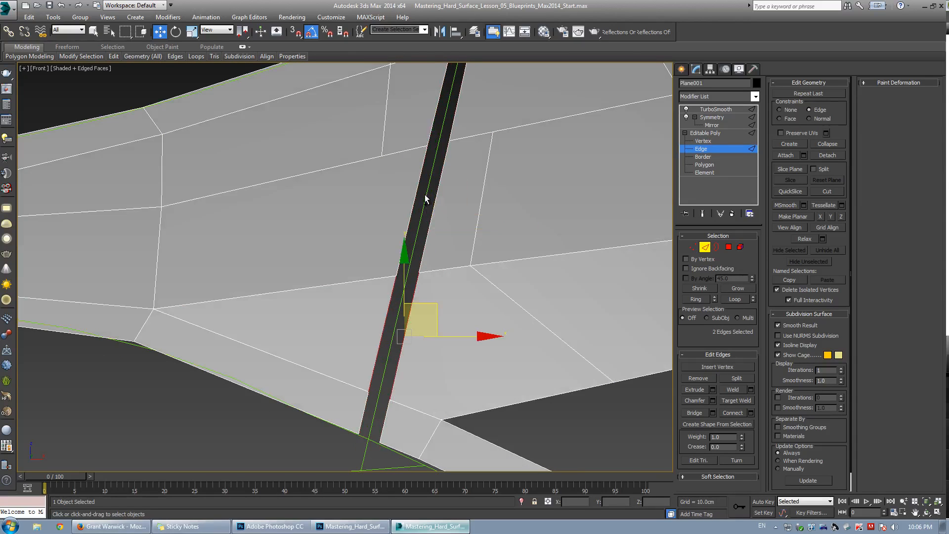
pyautogui.click(414, 203)
pyautogui.doubleClick(415, 226)
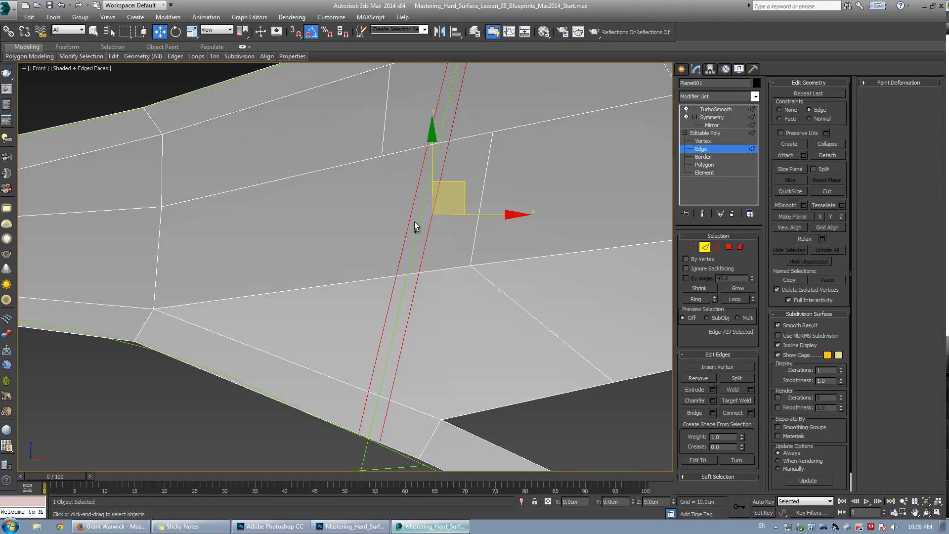
pyautogui.click(713, 401)
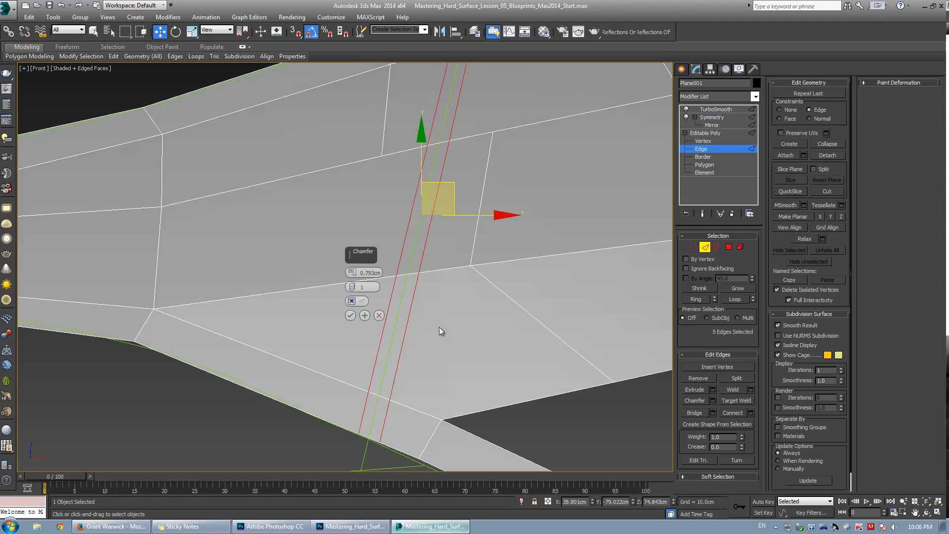
pyautogui.moveTo(352, 272); pyautogui.dragTo(358, 278)
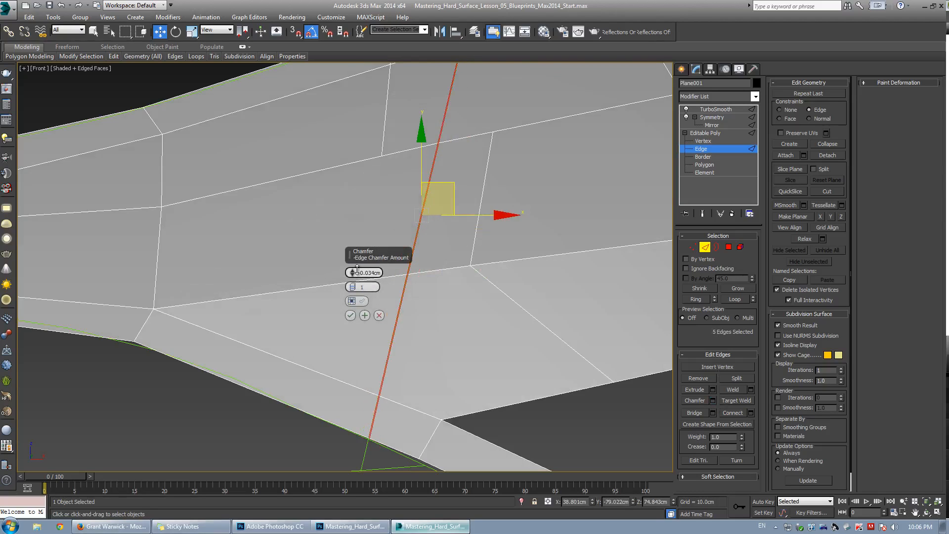
pyautogui.click(350, 315)
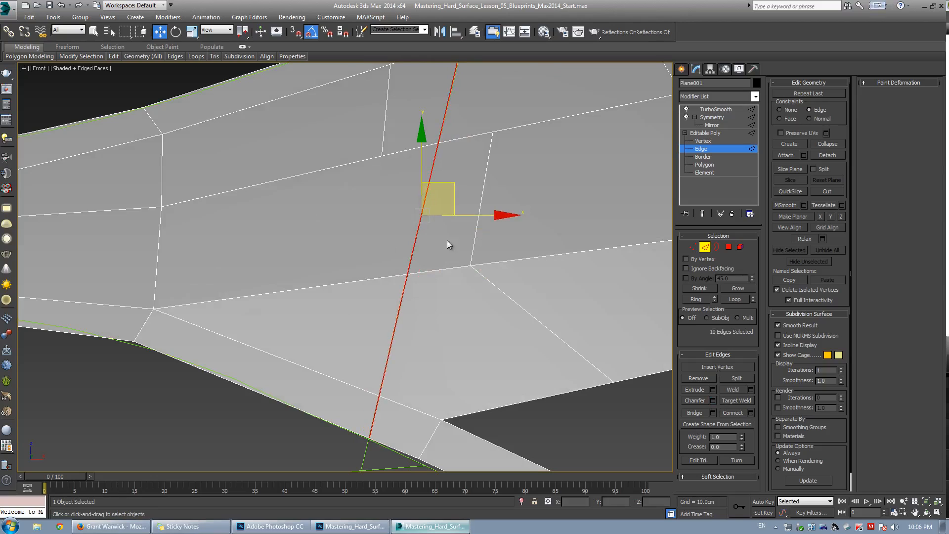
# Undo the door-gap chamfer and the edge selection change.
pyautogui.click(447, 120)
pyautogui.hotkey('ctrl', 'z')
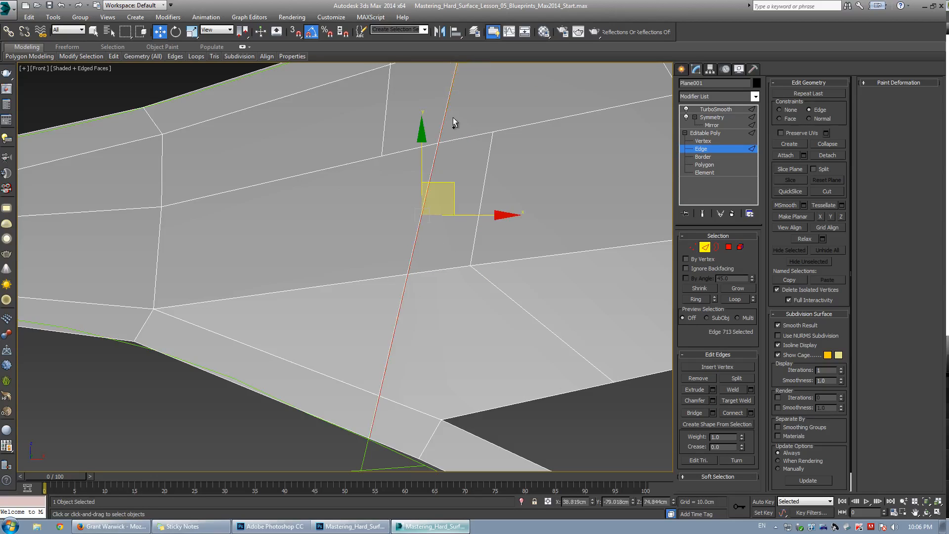
pyautogui.scroll(3, 454, 163)
pyautogui.scroll(5, 456, 206)
pyautogui.doubleClick(398, 267)
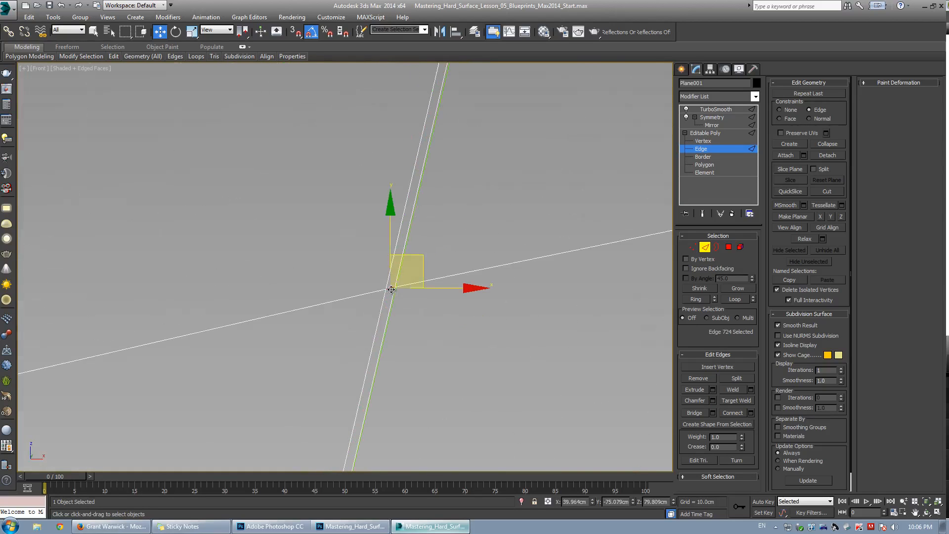
pyautogui.hotkey('ctrl', 'z')
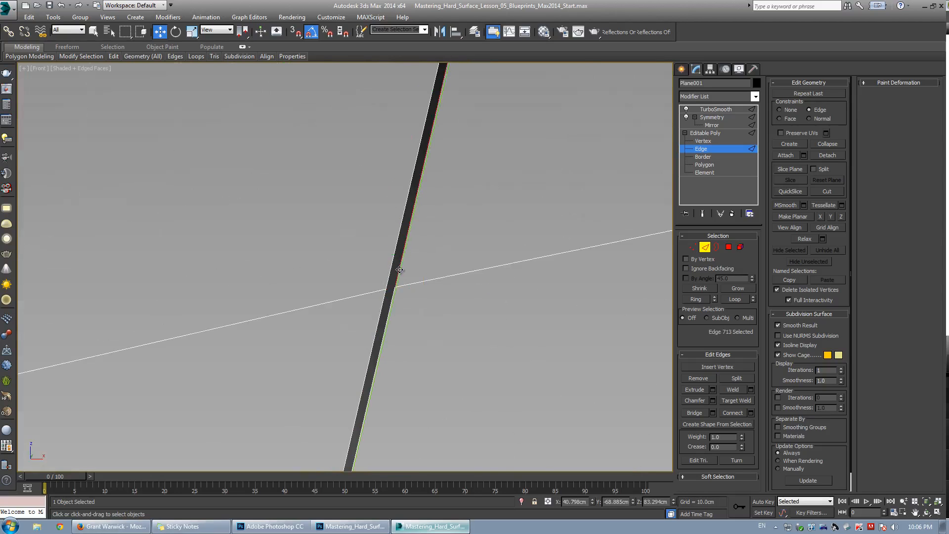
pyautogui.scroll(-3, 618, 374)
pyautogui.scroll(3, 451, 313)
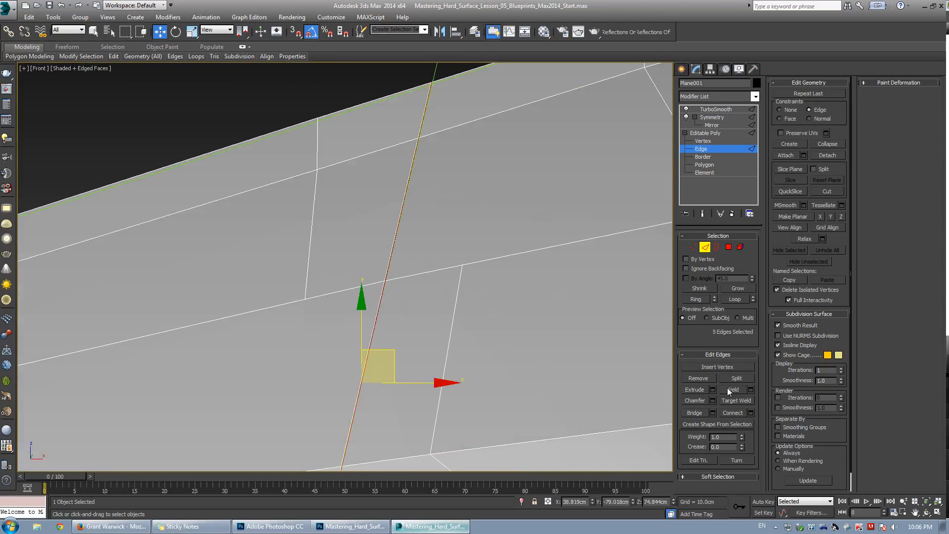
# Chamfer the selected door-gap edges by 0.261 cm with one segment.
pyautogui.click(714, 399)
pyautogui.moveTo(352, 272)
pyautogui.mouseDown()
pyautogui.moveTo(352, 260)
pyautogui.moveTo(353, 272)
pyautogui.mouseUp()
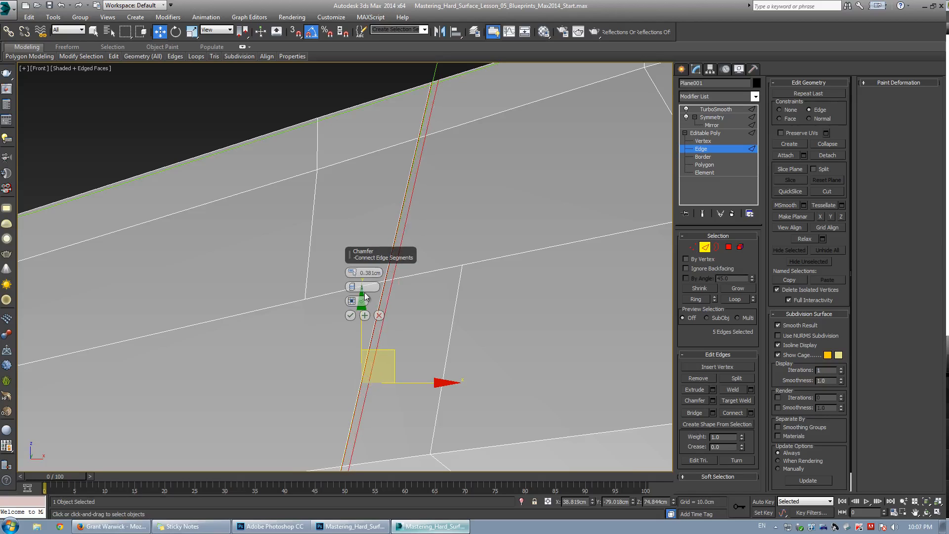
pyautogui.moveTo(353, 273); pyautogui.dragTo(354, 277)
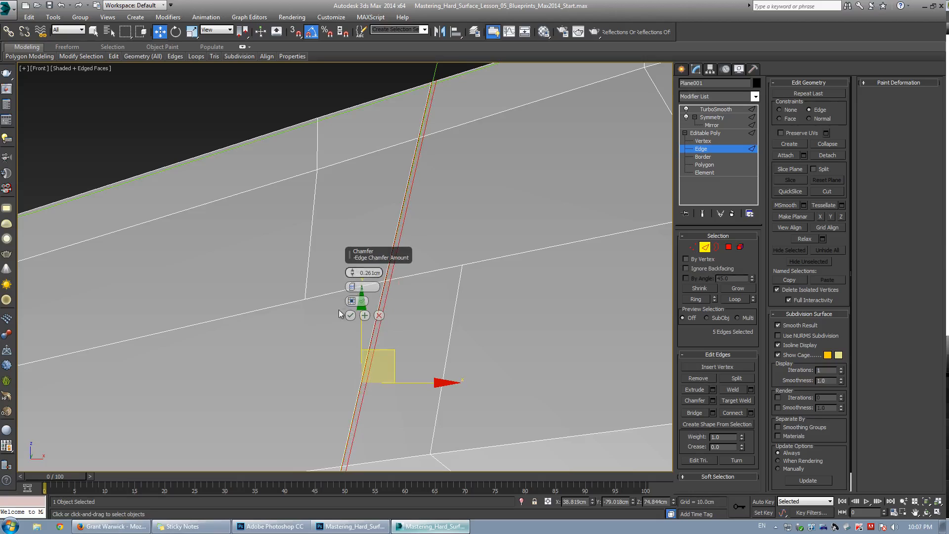
pyautogui.click(350, 315)
pyautogui.scroll(4, 483, 187)
pyautogui.click(429, 253)
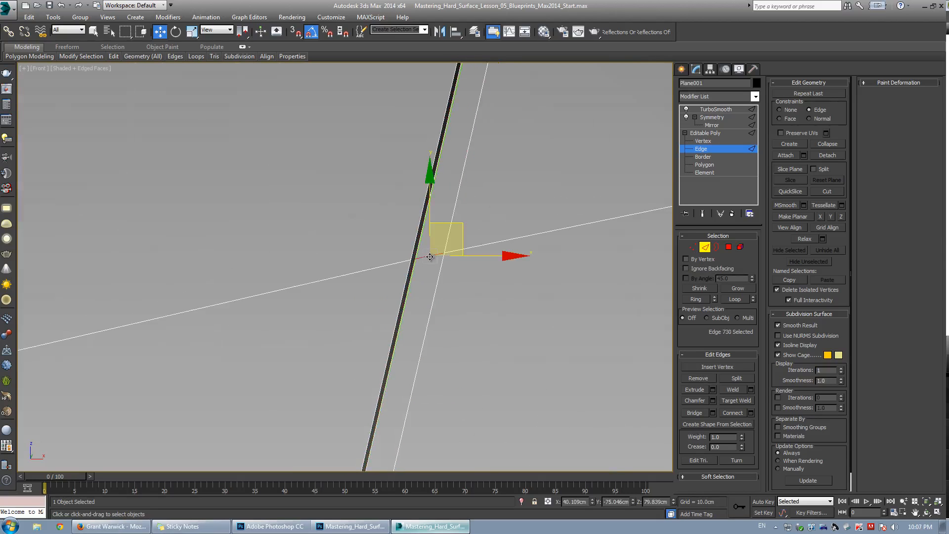
pyautogui.scroll(-6, 429, 252)
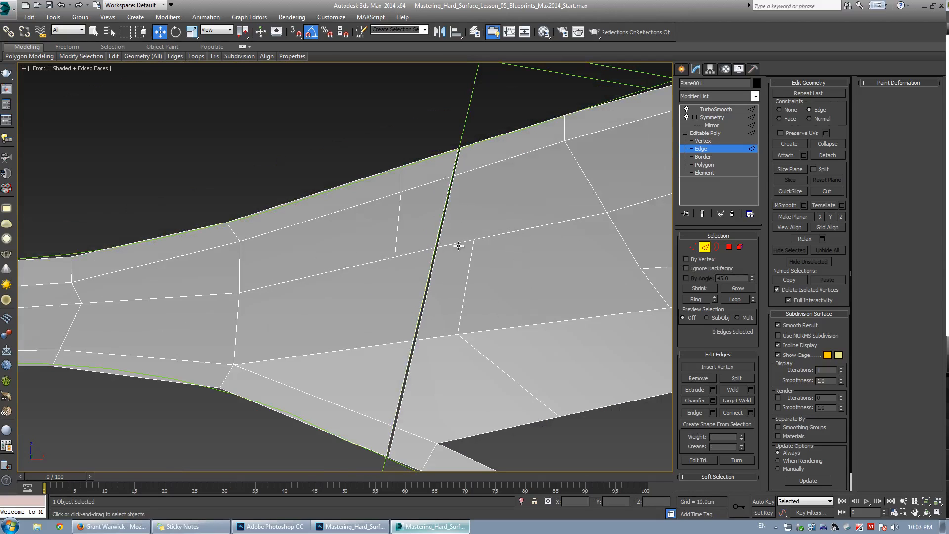
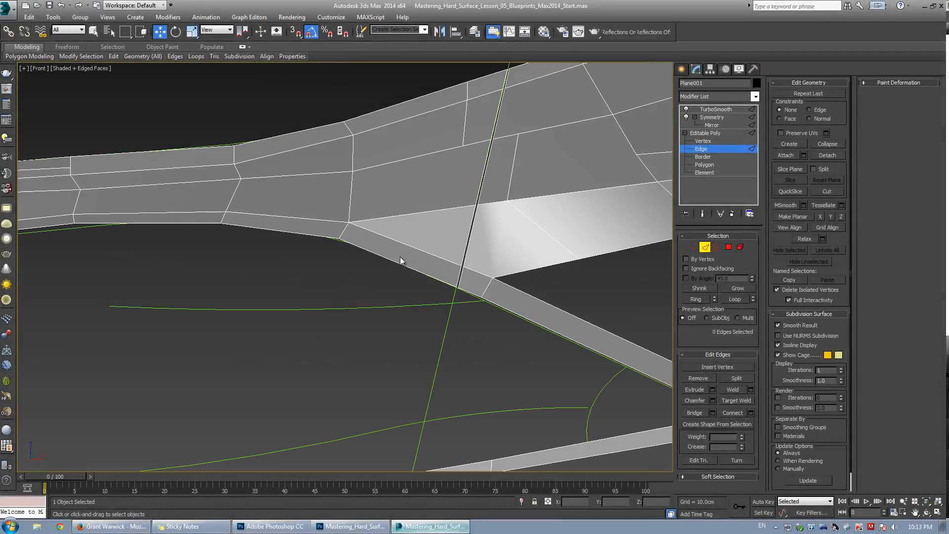
# Select the lower body edges near the door gap and orbit around them to inspect the area.
pyautogui.click(394, 261)
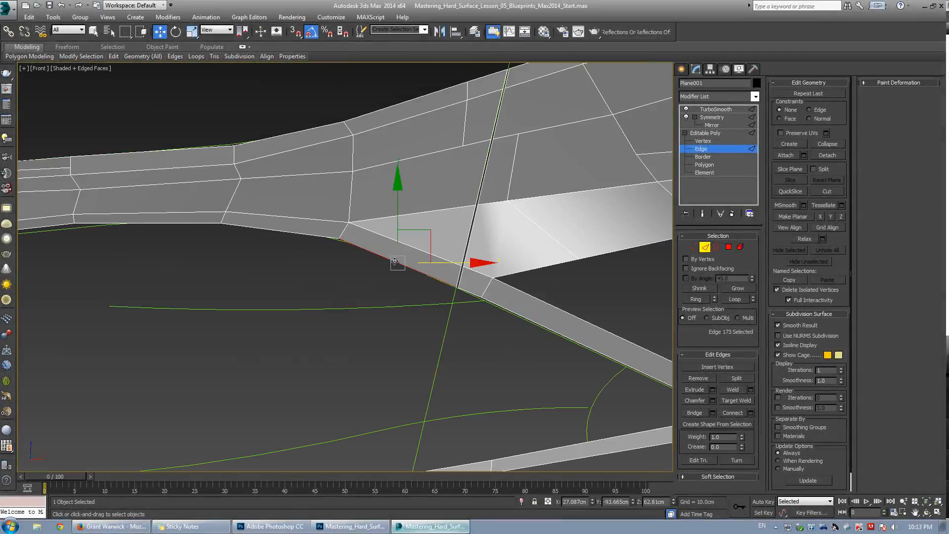
pyautogui.keyDown('shift'); pyautogui.click(478, 297); pyautogui.keyUp('shift')
pyautogui.hotkey('alt', 'w')
pyautogui.middleClick(371, 324)
pyautogui.hotkey('alt', 'w')
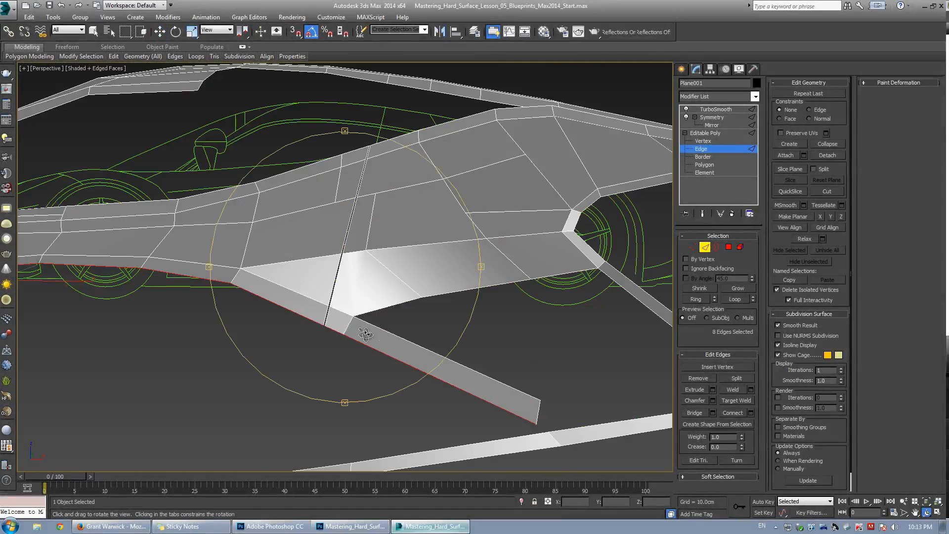
pyautogui.keyDown('alt'); pyautogui.moveTo(365, 333); pyautogui.dragTo(250, 231, button='middle'); pyautogui.keyUp('alt')
pyautogui.press('w')
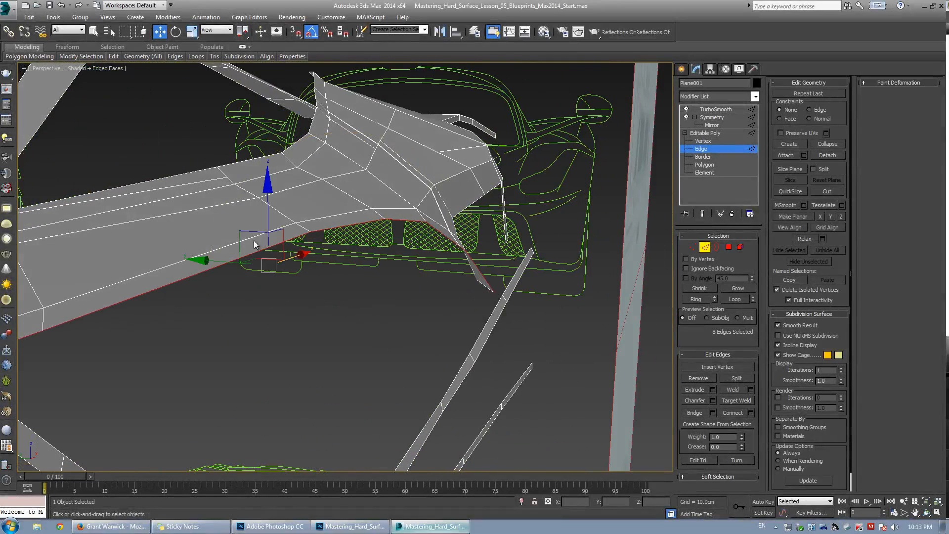
pyautogui.keyDown('shift'); pyautogui.moveTo(251, 233); pyautogui.dragTo(232, 254); pyautogui.keyUp('shift')
pyautogui.hotkey('shift', 'e')
pyautogui.keyDown('alt'); pyautogui.moveTo(232, 254); pyautogui.dragTo(385, 209, button='middle'); pyautogui.keyUp('alt')
pyautogui.hotkey('shift', 'e')
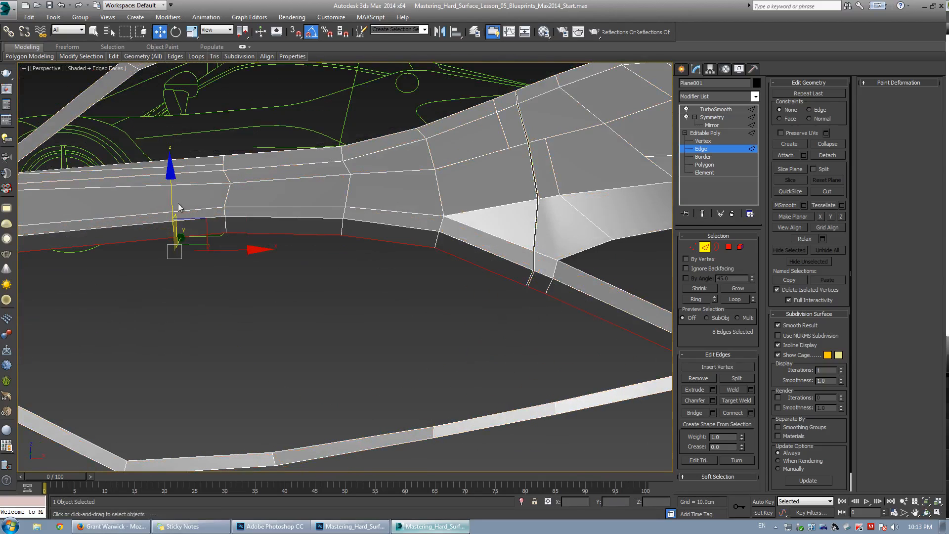
# Switch to Photoshop to zoom into the LaFerrari side-view blueprint around the door, then return to 3ds Max.
pyautogui.click(277, 528)
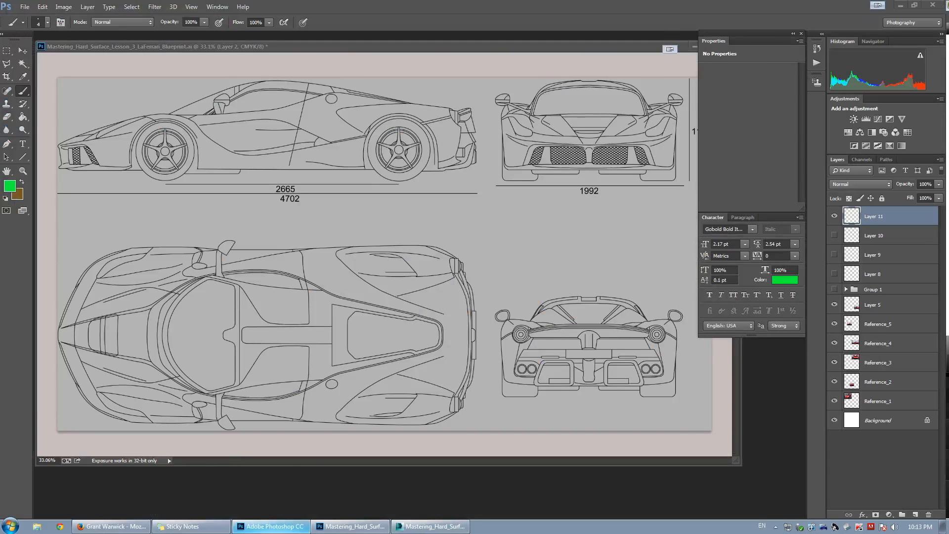
pyautogui.keyDown('alt'); pyautogui.scroll(3, 253, 132); pyautogui.keyUp('alt')
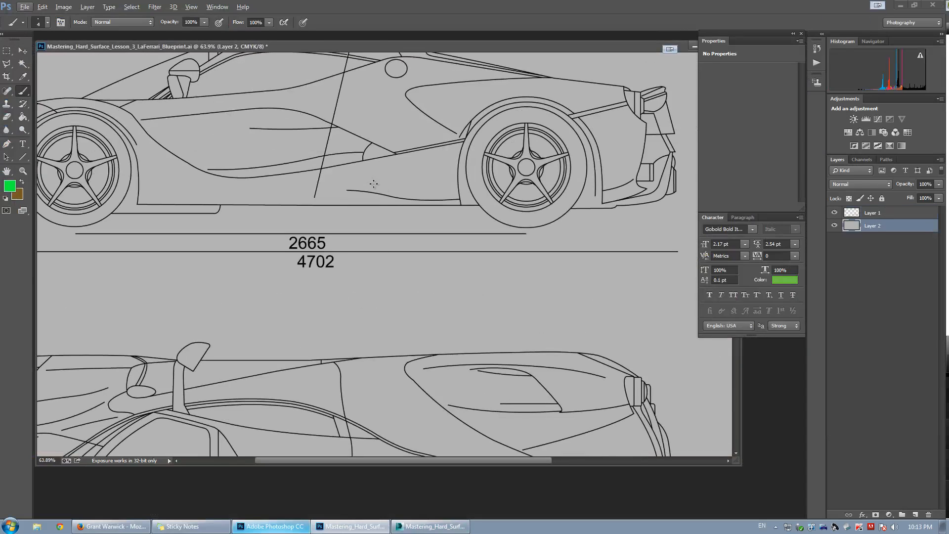
pyautogui.click(445, 526)
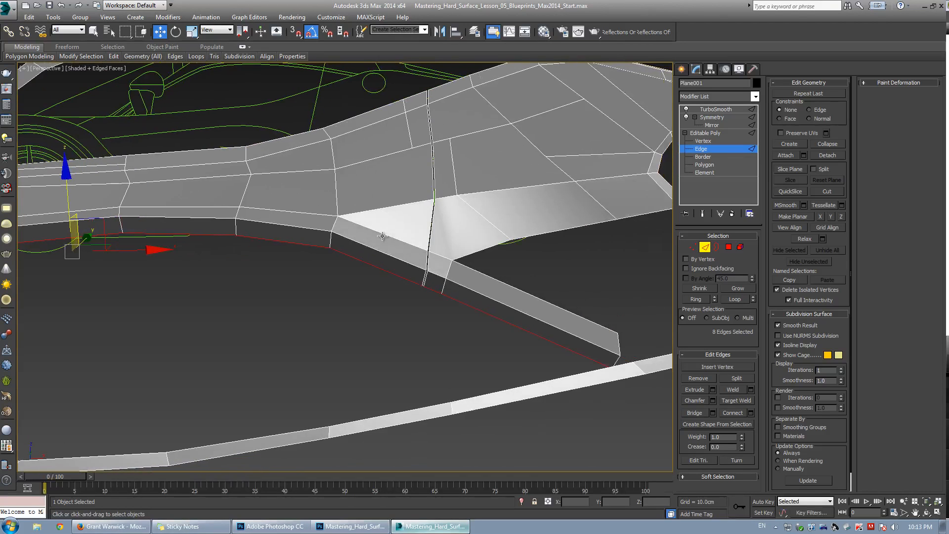
# Select the door-gap edge loop and extrude the edges inward with a height of -0.637 cm and zero width.
pyautogui.hotkey('alt', 'w')
pyautogui.rightClick(512, 365)
pyautogui.click(395, 348)
pyautogui.hotkey('alt', 'w')
pyautogui.hotkey('ctrl', 'r')
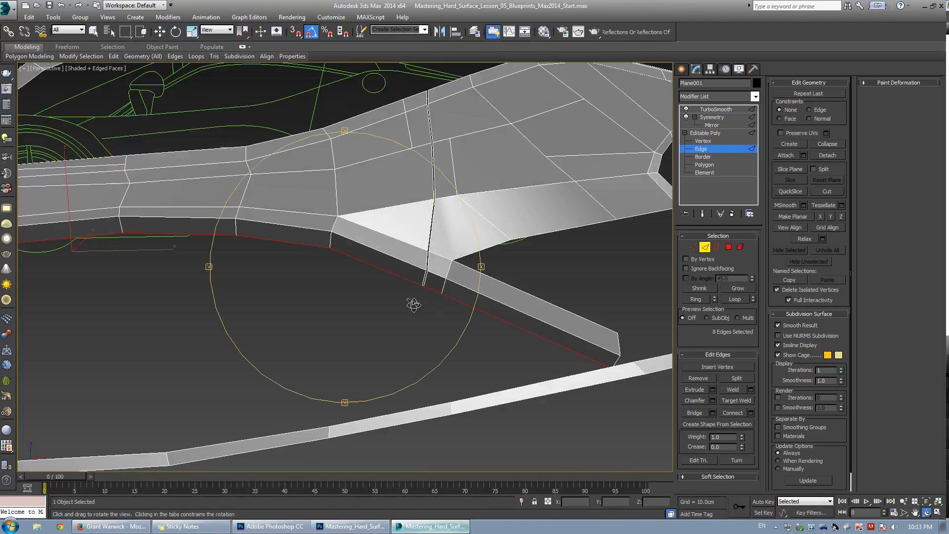
pyautogui.moveTo(385, 265); pyautogui.dragTo(358, 257)
pyautogui.scroll(3, 405, 242)
pyautogui.moveTo(405, 241); pyautogui.dragTo(312, 254, button='middle')
pyautogui.rightClick(310, 255)
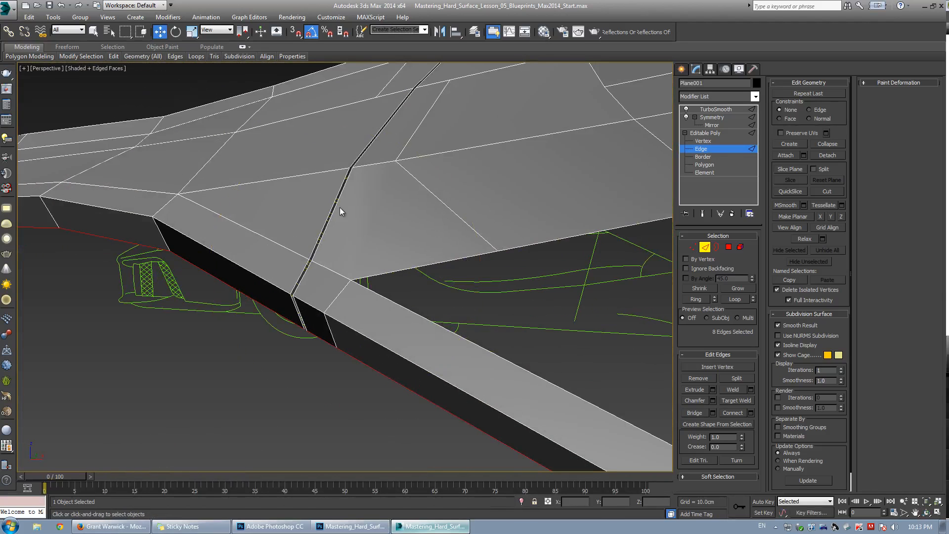
pyautogui.moveTo(309, 217); pyautogui.dragTo(330, 240, button='middle')
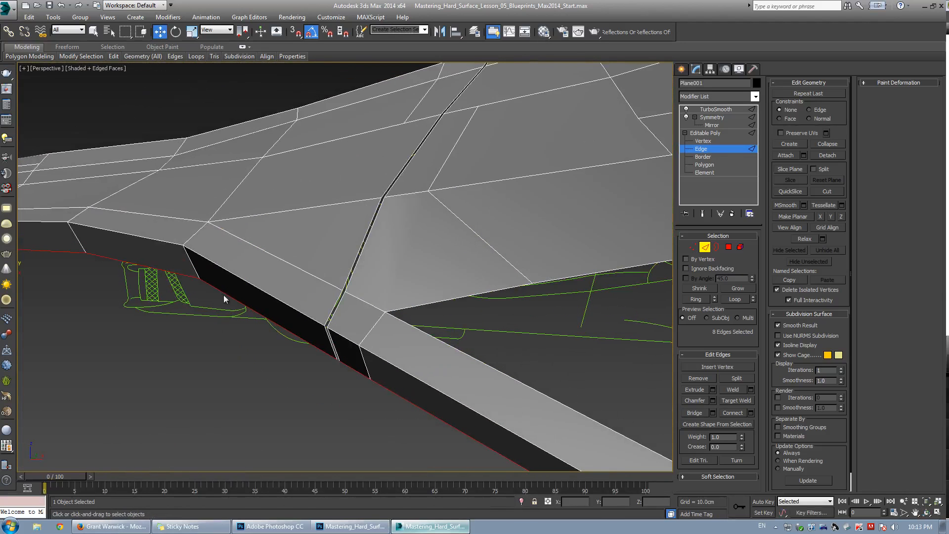
pyautogui.click(330, 313)
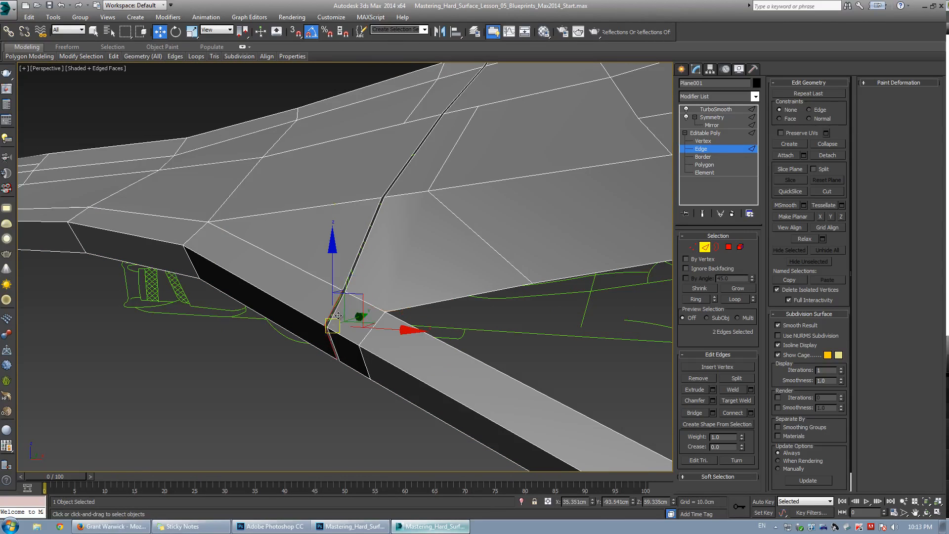
pyautogui.doubleClick(332, 336)
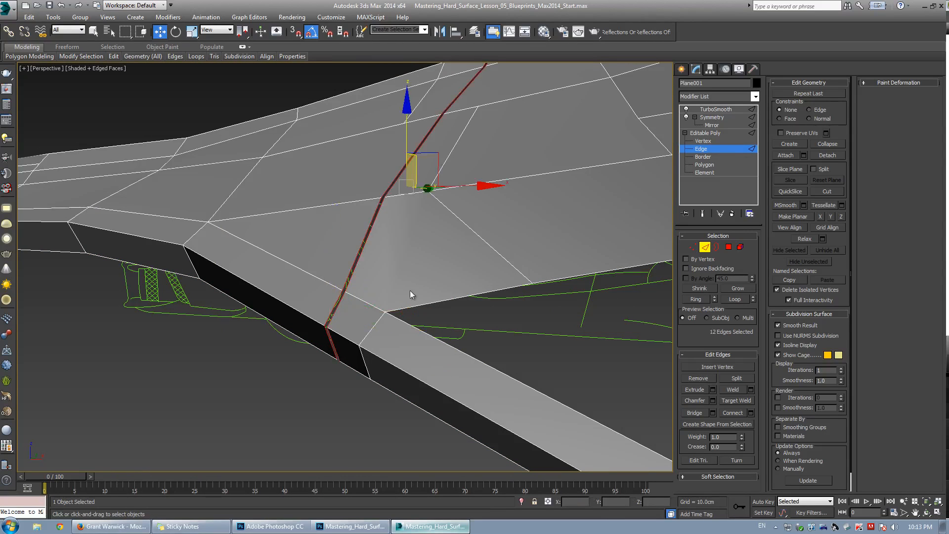
pyautogui.click(713, 389)
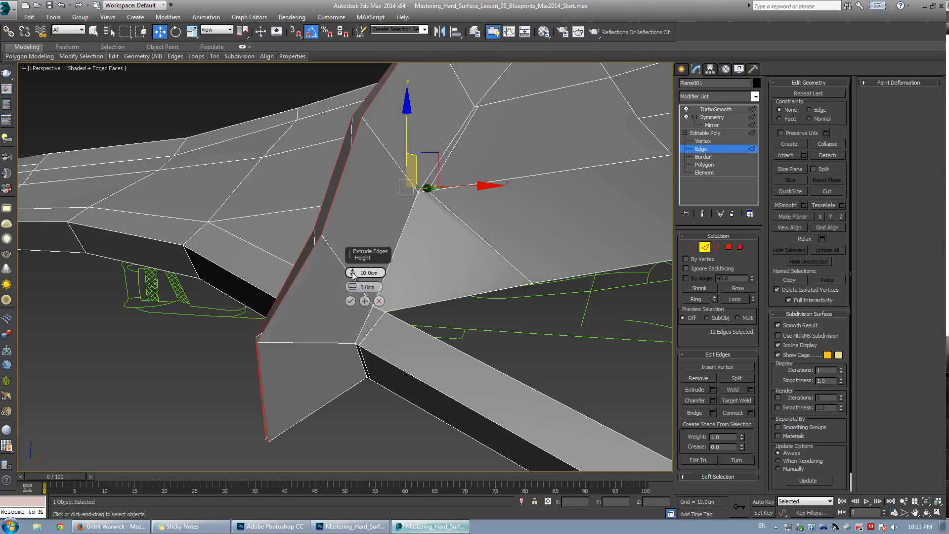
pyautogui.moveTo(352, 273); pyautogui.dragTo(364, 328)
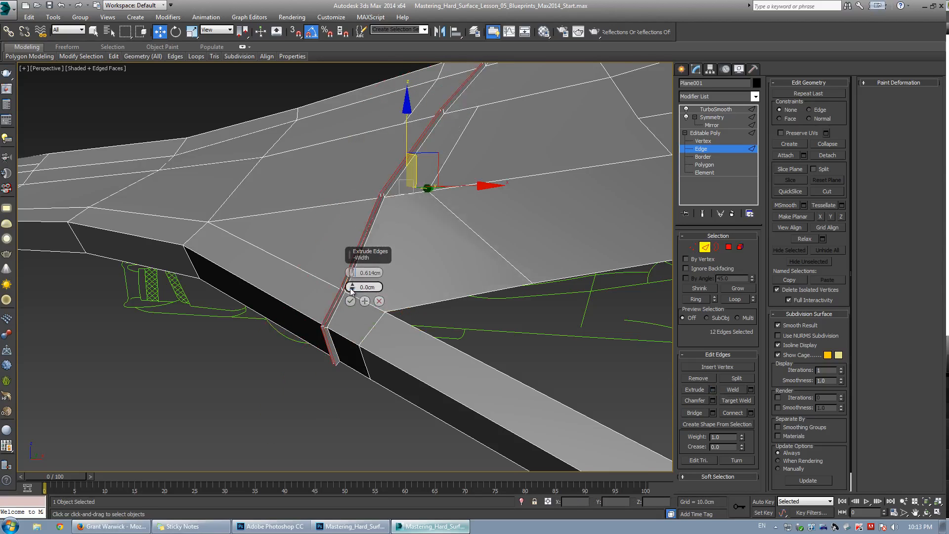
pyautogui.moveTo(352, 273); pyautogui.dragTo(369, 325)
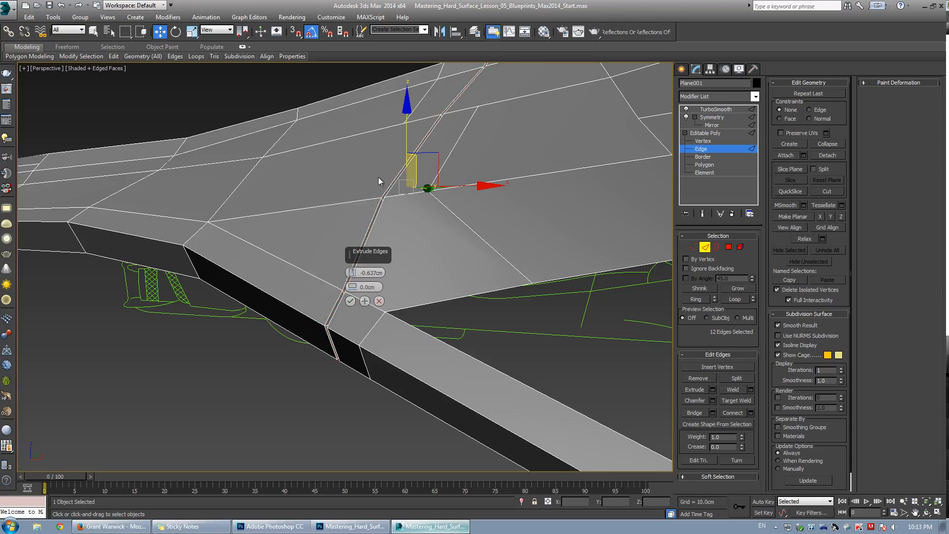
pyautogui.click(350, 301)
# Preview the smoothed result of the door groove.
pyautogui.press('`')
pyautogui.scroll(-3, 340, 258)
pyautogui.keyDown('alt'); pyautogui.moveTo(341, 258); pyautogui.dragTo(354, 292, button='middle'); pyautogui.keyUp('alt')
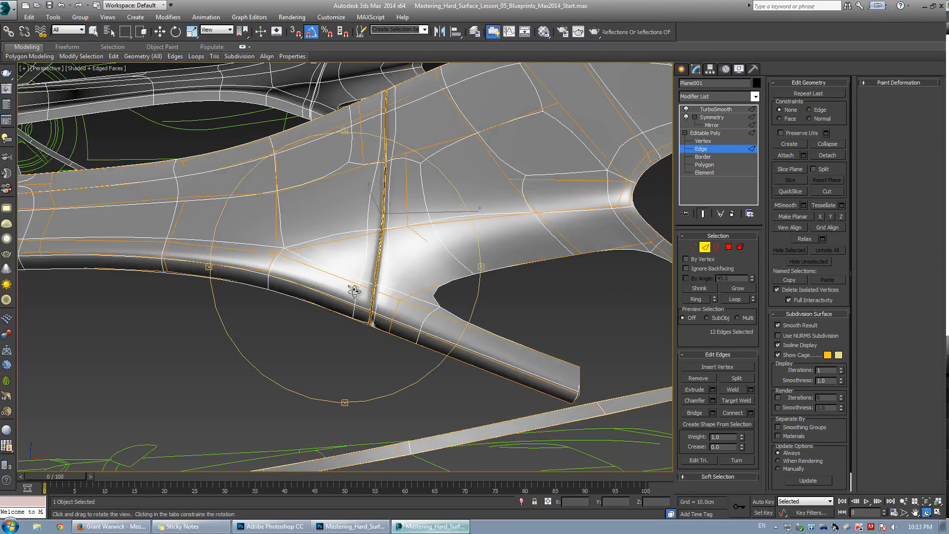
pyautogui.press('`')
# Try to chamfer the edges along both sides of the door groove by 0.148 cm.
pyautogui.scroll(3, 369, 221)
pyautogui.keyDown('alt'); pyautogui.moveTo(370, 220); pyautogui.dragTo(323, 316, button='middle'); pyautogui.keyUp('alt')
pyautogui.scroll(5, 331, 297)
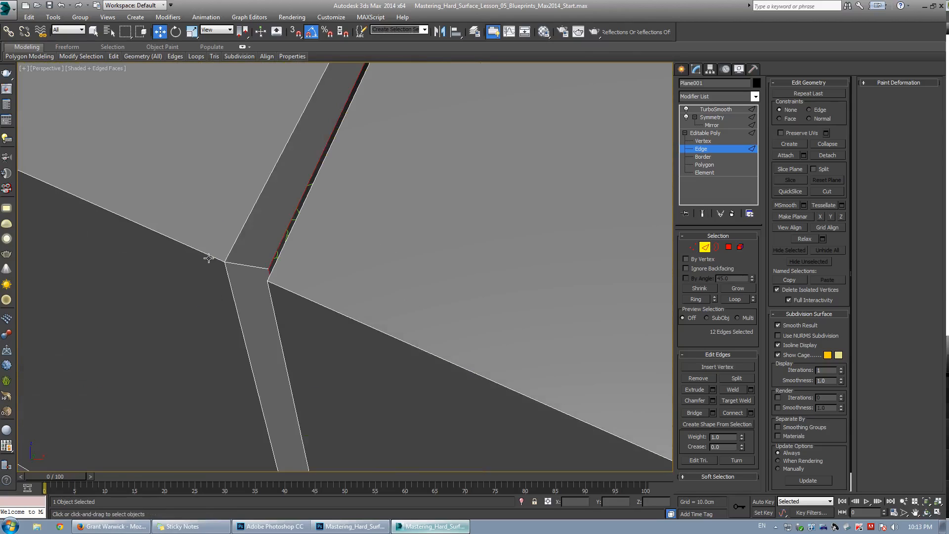
pyautogui.scroll(-5, 310, 249)
pyautogui.keyDown('alt'); pyautogui.moveTo(352, 230); pyautogui.dragTo(366, 213, button='middle'); pyautogui.keyUp('alt')
pyautogui.scroll(3, 367, 219)
pyautogui.keyDown('alt'); pyautogui.moveTo(374, 302); pyautogui.dragTo(317, 293, button='middle'); pyautogui.keyUp('alt')
pyautogui.click(399, 322)
pyautogui.doubleClick(389, 295)
pyautogui.keyDown('ctrl'); pyautogui.doubleClick(260, 292); pyautogui.keyUp('ctrl')
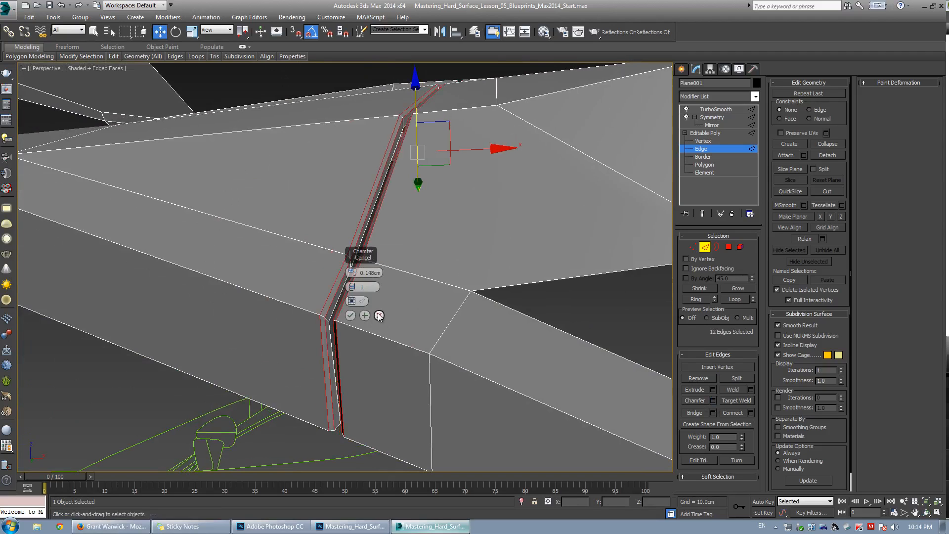
pyautogui.click(380, 317)
# Select the crossing edges beside the door gap and connect them with one new edge loop.
pyautogui.keyDown('alt'); pyautogui.moveTo(361, 260); pyautogui.dragTo(448, 127, button='middle'); pyautogui.keyUp('alt')
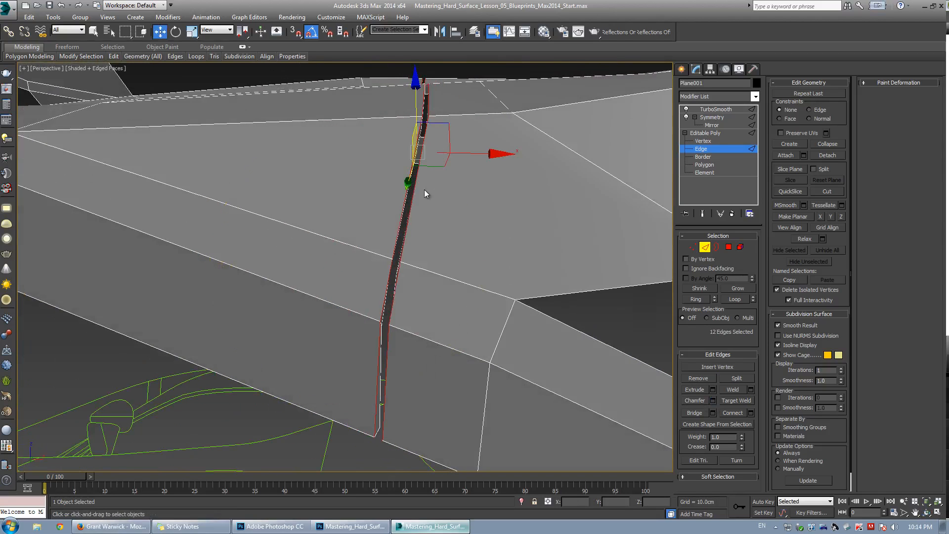
pyautogui.press('w')
pyautogui.click(443, 119)
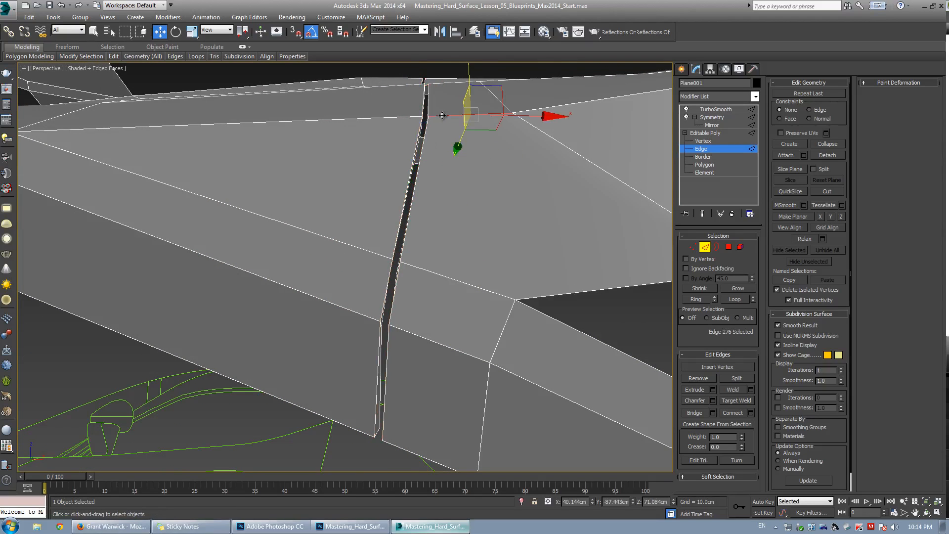
pyautogui.keyDown('alt'); pyautogui.moveTo(463, 166); pyautogui.dragTo(362, 129, button='middle'); pyautogui.keyUp('alt')
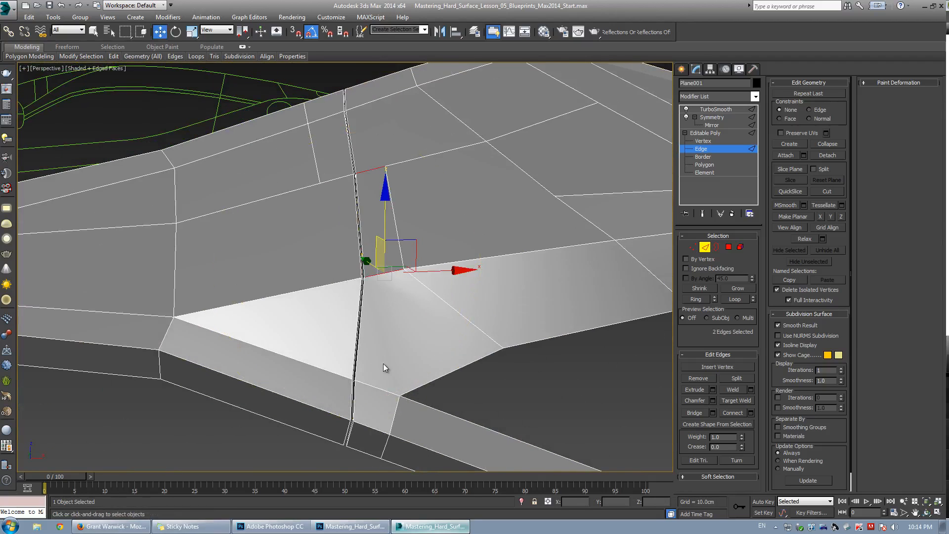
pyautogui.scroll(-2, 386, 328)
pyautogui.keyDown('ctrl'); pyautogui.moveTo(390, 382); pyautogui.dragTo(391, 382); pyautogui.keyUp('ctrl')
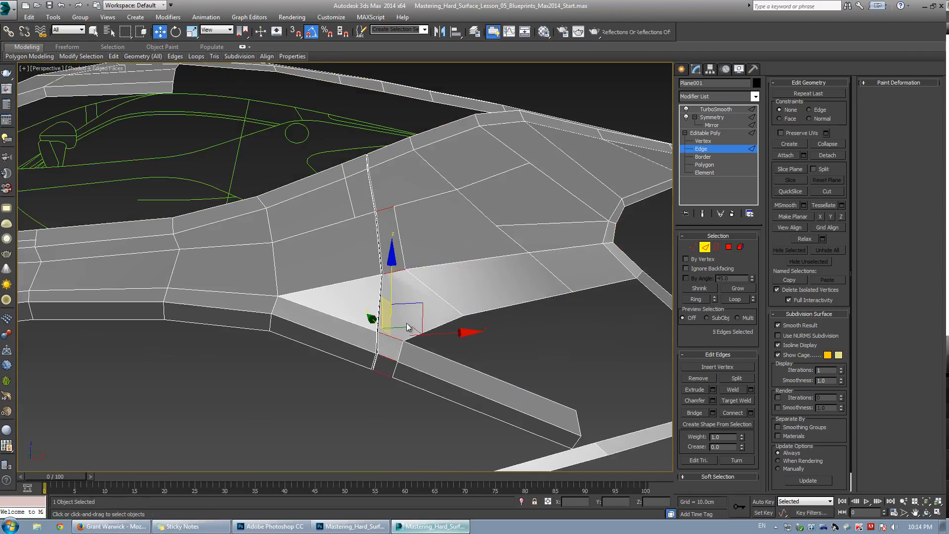
pyautogui.scroll(3, 388, 320)
pyautogui.moveTo(389, 142); pyautogui.dragTo(373, 199, button='middle')
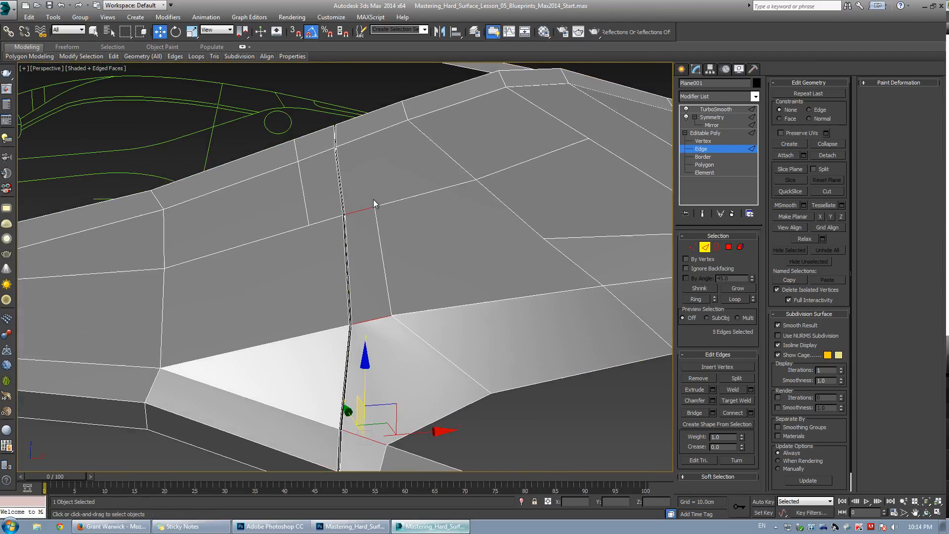
pyautogui.keyDown('ctrl'); pyautogui.moveTo(361, 99); pyautogui.dragTo(355, 183); pyautogui.keyUp('ctrl')
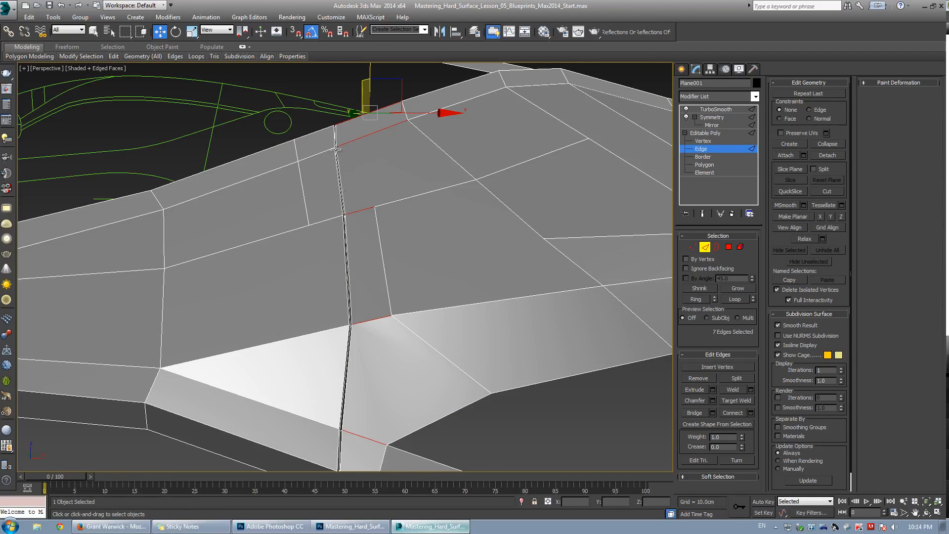
pyautogui.moveTo(353, 228); pyautogui.dragTo(351, 206, button='middle')
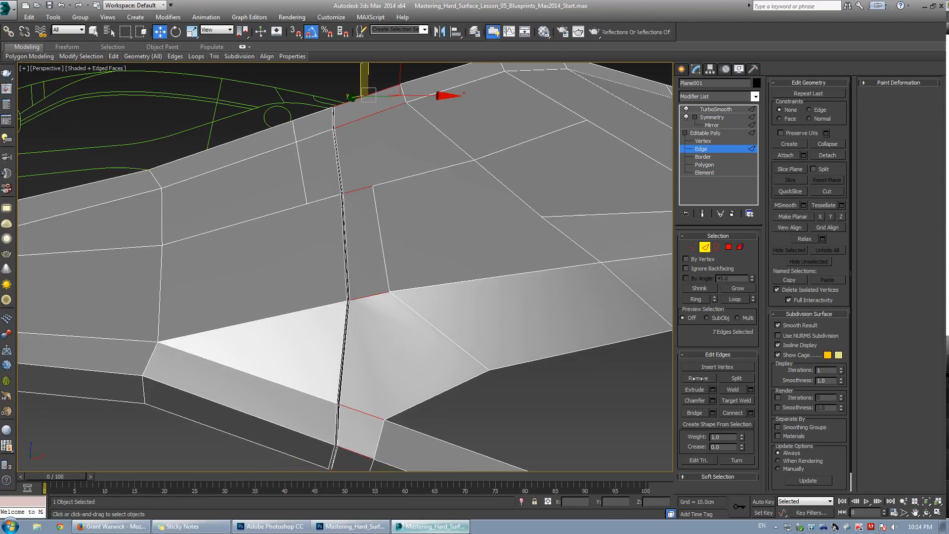
pyautogui.click(751, 414)
pyautogui.click(352, 276)
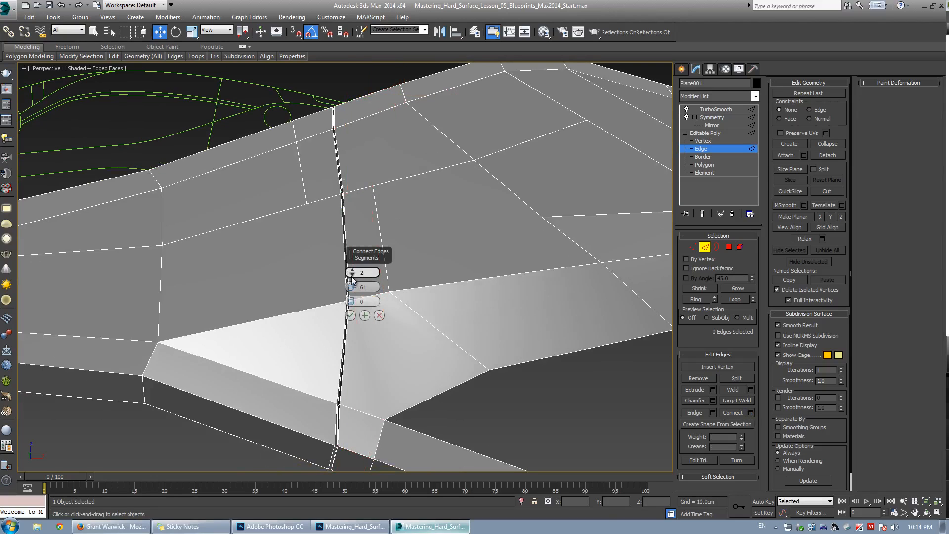
pyautogui.moveTo(352, 279); pyautogui.dragTo(352, 286)
pyautogui.click(350, 315)
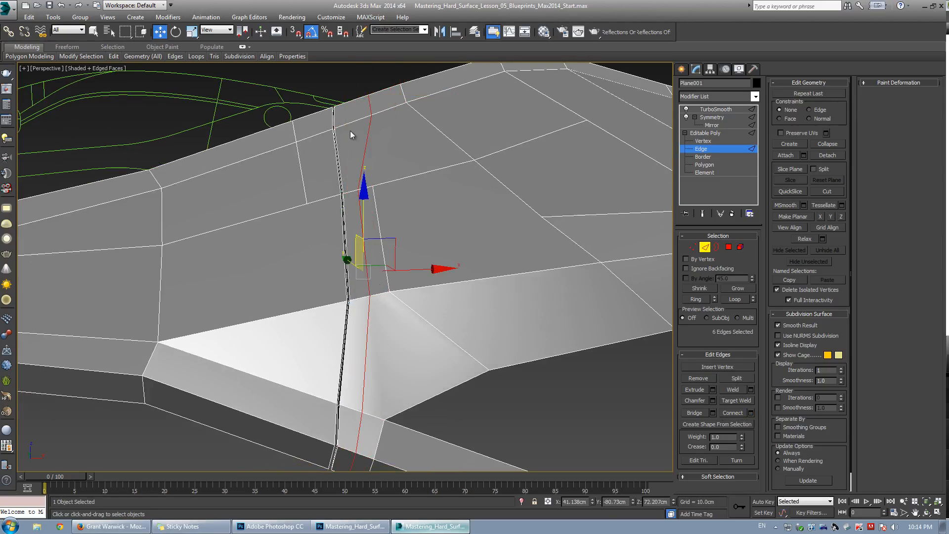
# Slide the new edge loop closer to the door gap.
pyautogui.keyDown('alt'); pyautogui.moveTo(351, 134); pyautogui.dragTo(398, 242, button='middle'); pyautogui.keyUp('alt')
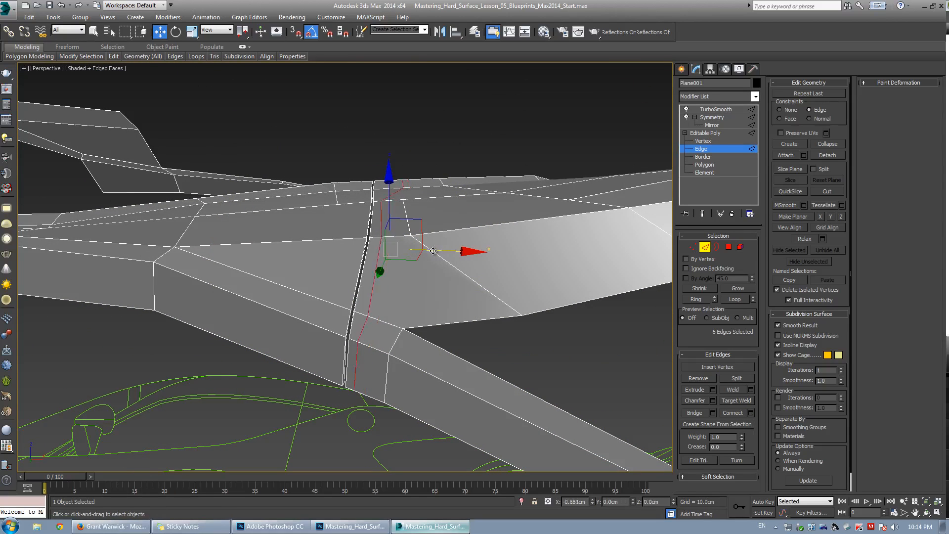
pyautogui.moveTo(441, 251); pyautogui.dragTo(364, 248)
pyautogui.moveTo(376, 222); pyautogui.dragTo(386, 126, button='middle')
pyautogui.scroll(3, 385, 207)
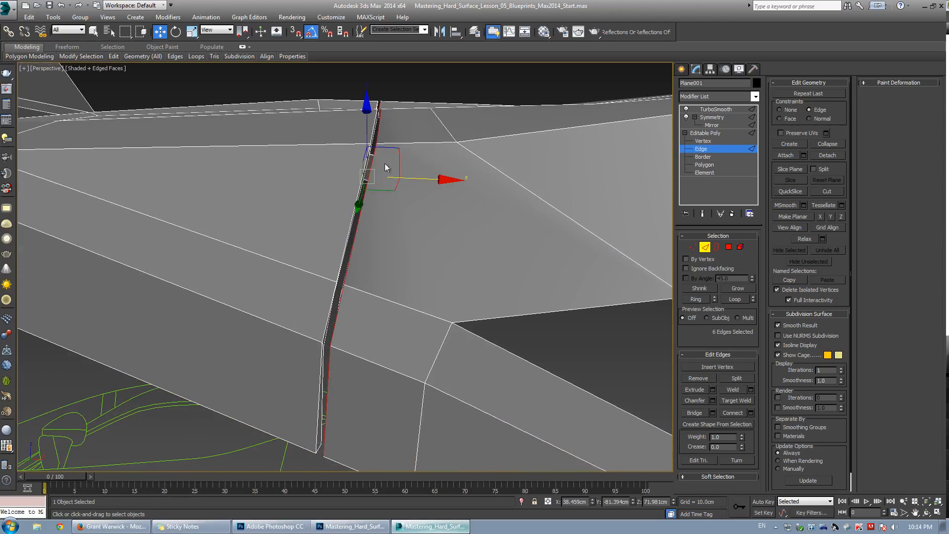
pyautogui.moveTo(415, 180); pyautogui.dragTo(422, 182)
pyautogui.keyDown('alt'); pyautogui.moveTo(422, 182); pyautogui.dragTo(356, 269, button='middle'); pyautogui.keyUp('alt')
pyautogui.keyDown('alt'); pyautogui.moveTo(408, 160); pyautogui.dragTo(394, 235, button='middle'); pyautogui.keyUp('alt')
# Connect a second edge loop across the edges on the other side of the door gap and move it close to the gap.
pyautogui.press('`')
pyautogui.click(346, 259)
pyautogui.hotkey('alt', 'r')
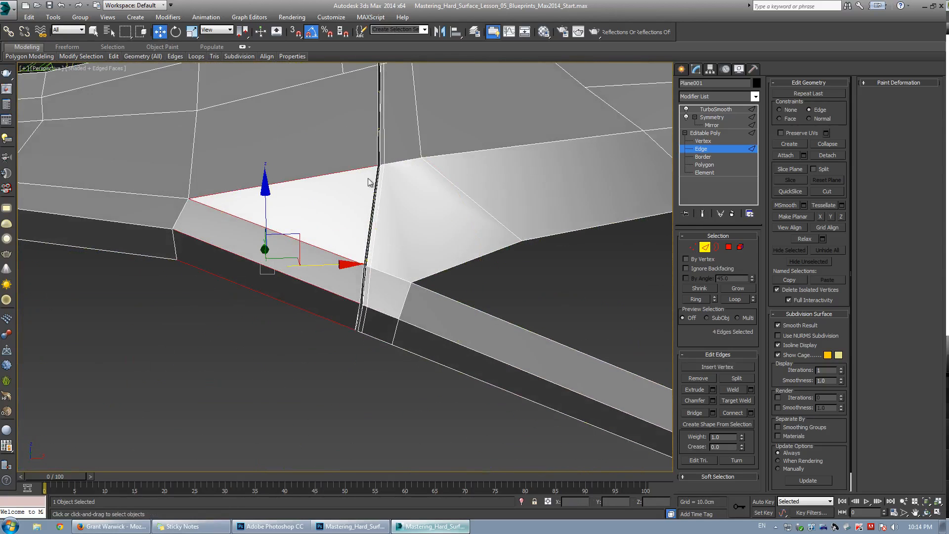
pyautogui.moveTo(369, 181); pyautogui.dragTo(378, 316, button='middle')
pyautogui.keyDown('ctrl'); pyautogui.click(371, 194); pyautogui.keyUp('ctrl')
pyautogui.keyDown('ctrl'); pyautogui.moveTo(360, 69); pyautogui.dragTo(359, 147); pyautogui.keyUp('ctrl')
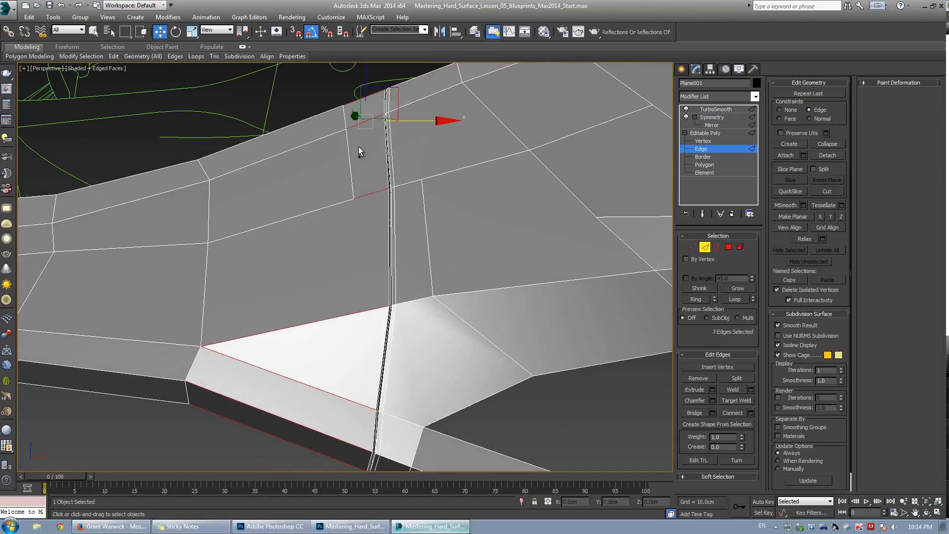
pyautogui.click(728, 414)
pyautogui.moveTo(379, 267); pyautogui.dragTo(623, 277)
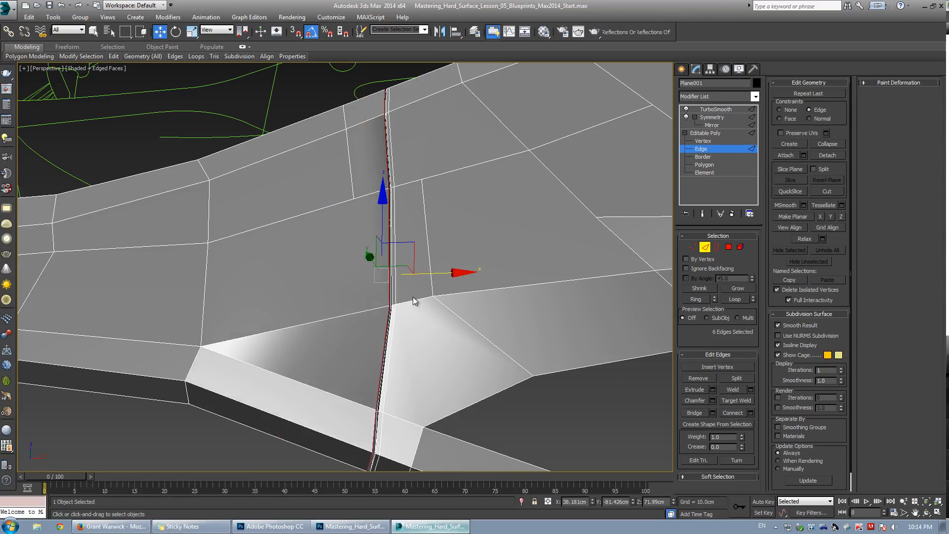
pyautogui.moveTo(440, 271); pyautogui.dragTo(437, 272)
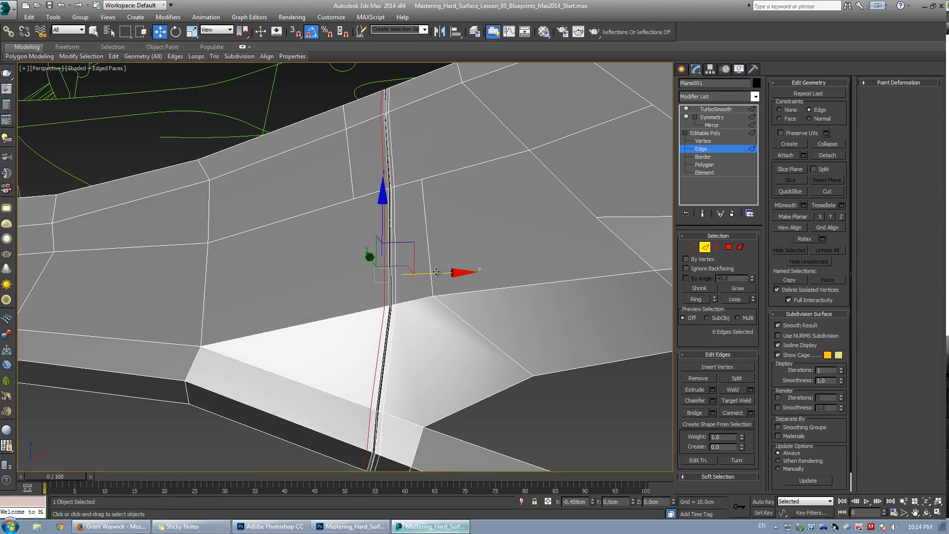
pyautogui.keyDown('alt'); pyautogui.moveTo(436, 272); pyautogui.dragTo(307, 267, button='middle'); pyautogui.keyUp('alt')
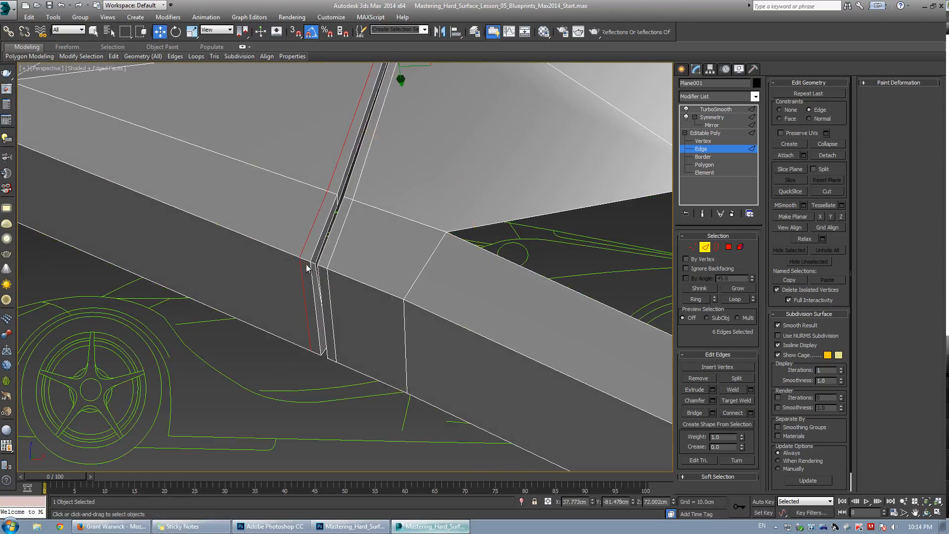
pyautogui.doubleClick(131, 192)
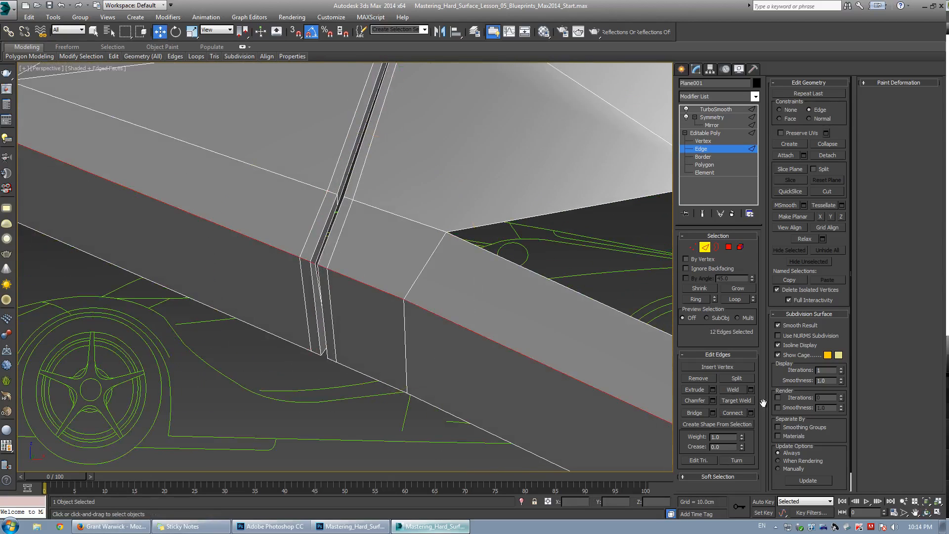
pyautogui.click(713, 400)
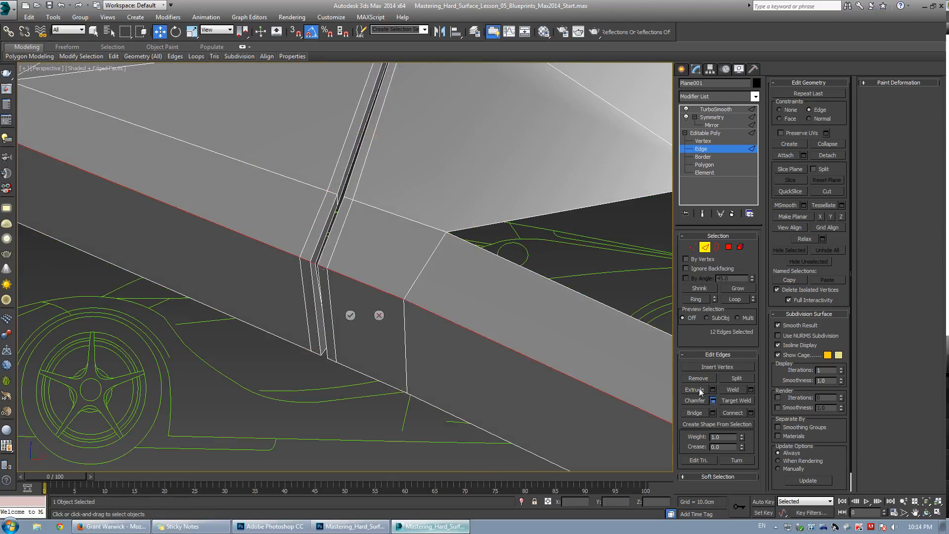
pyautogui.click(379, 316)
# Select the edge ring crossing the door gap and connect two new edge loops with a pinch of 51.
pyautogui.click(315, 250)
pyautogui.hotkey('alt', 'r')
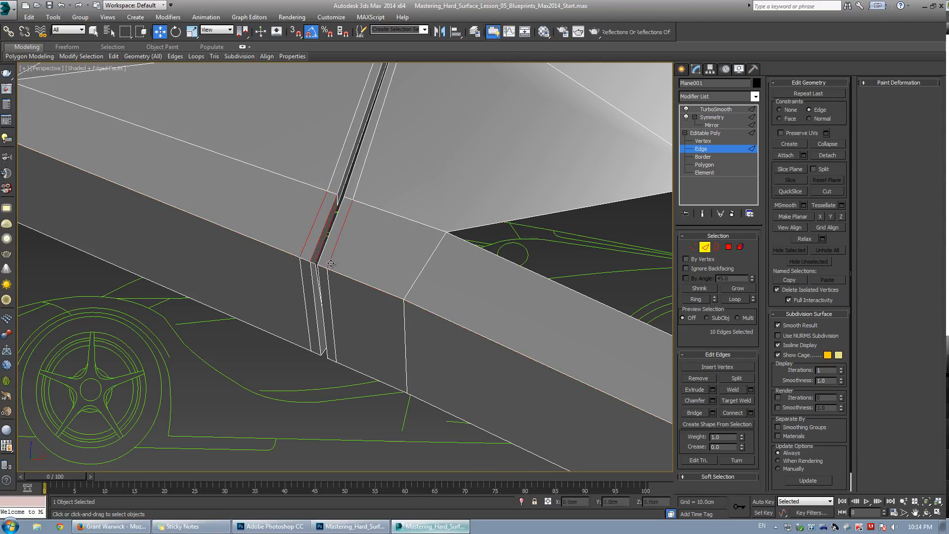
pyautogui.click(750, 412)
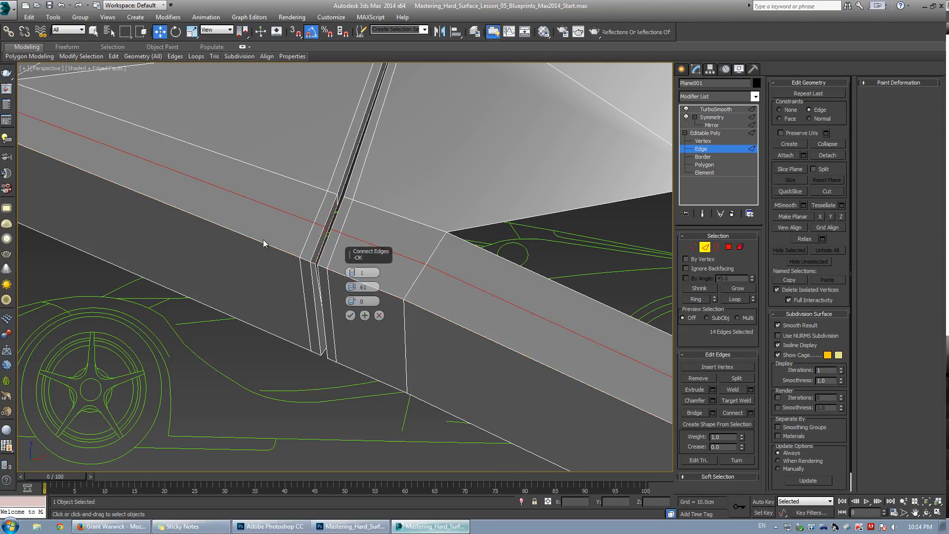
pyautogui.moveTo(352, 302)
pyautogui.mouseDown()
pyautogui.moveTo(361, 334)
pyautogui.moveTo(372, 302)
pyautogui.moveTo(361, 311)
pyautogui.moveTo(353, 296)
pyautogui.mouseUp()
pyautogui.press('space')
pyautogui.press('space')
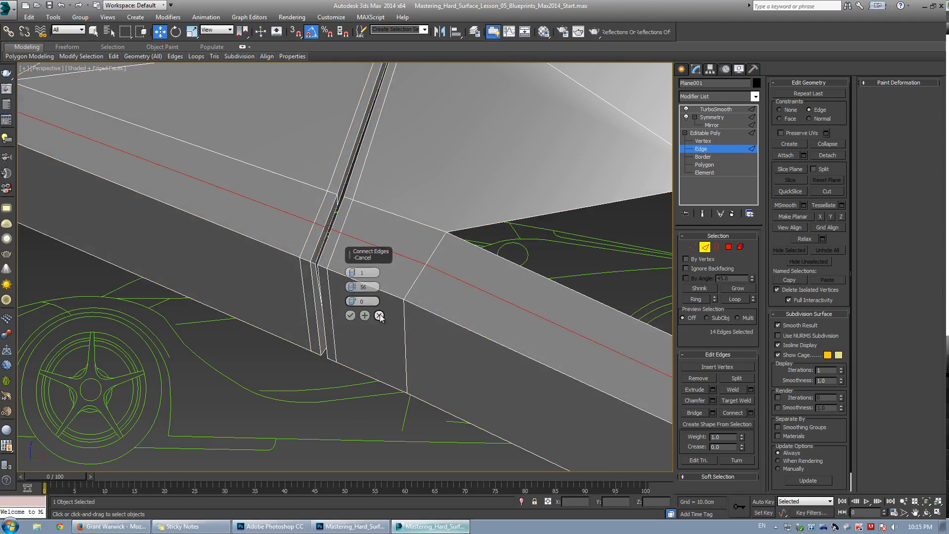
pyautogui.click(350, 315)
pyautogui.moveTo(350, 316); pyautogui.dragTo(392, 247, button='middle')
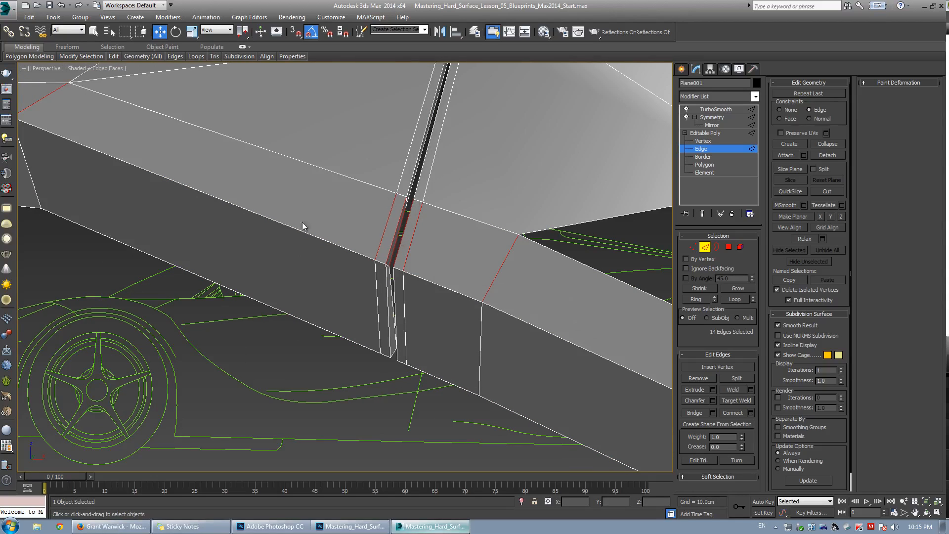
pyautogui.click(752, 412)
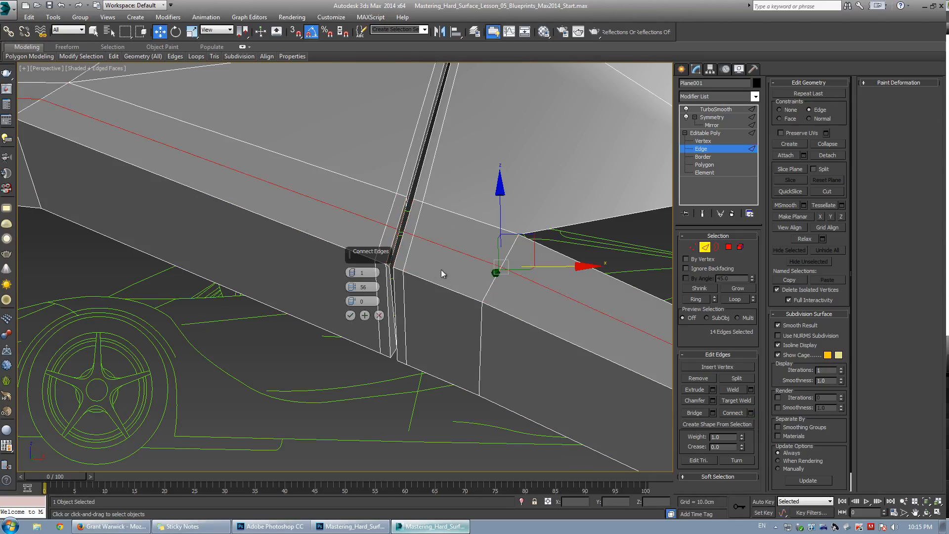
pyautogui.moveTo(352, 301); pyautogui.dragTo(401, 270)
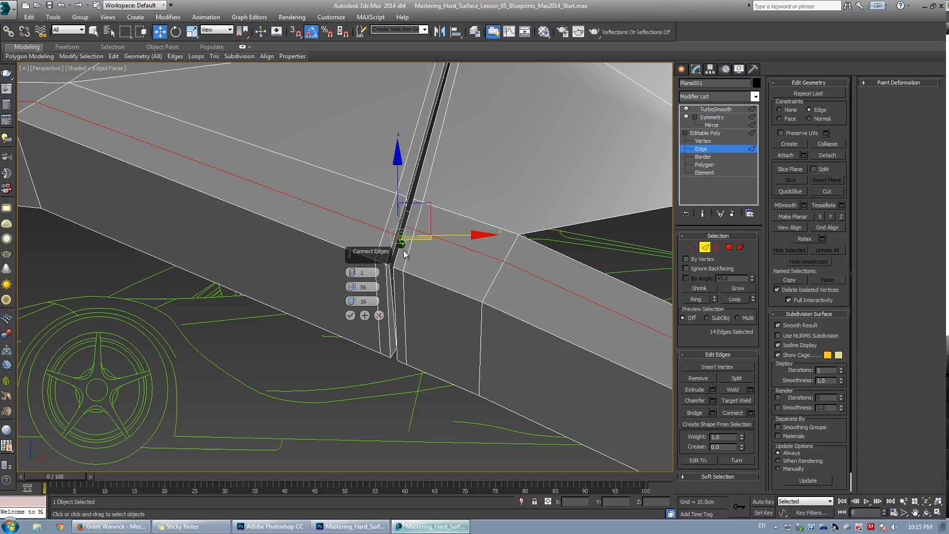
pyautogui.rightClick(354, 302)
pyautogui.rightClick(352, 287)
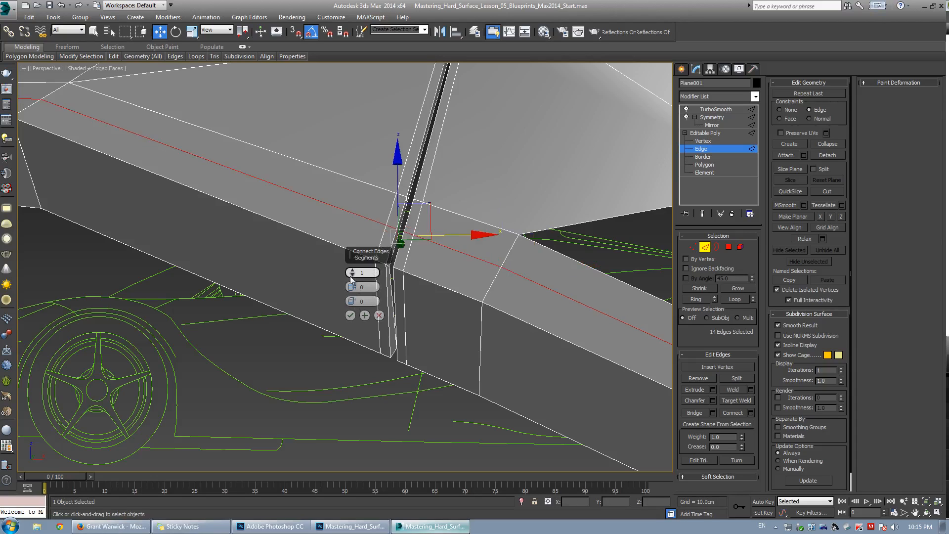
pyautogui.click(353, 271)
pyautogui.moveTo(352, 287); pyautogui.dragTo(437, 267)
pyautogui.moveTo(353, 290); pyautogui.dragTo(366, 257)
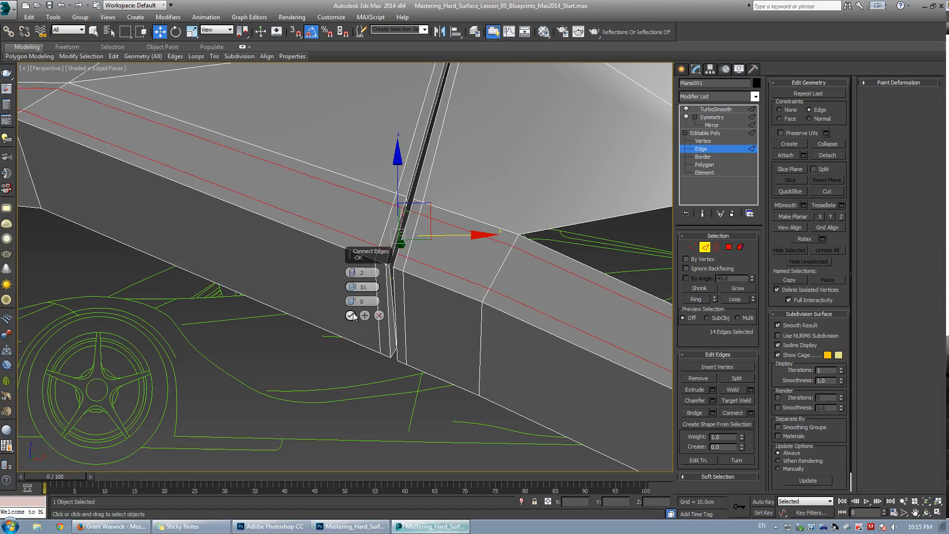
pyautogui.press('Return')
# Select the upper new edge loop and remove it.
pyautogui.click(438, 222)
pyautogui.keyDown('ctrl'); pyautogui.click(382, 200); pyautogui.keyUp('ctrl')
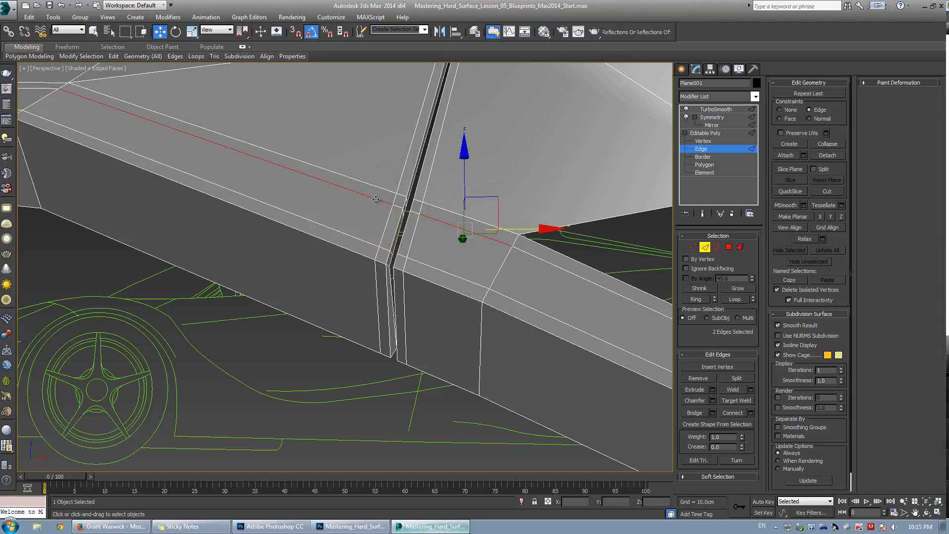
pyautogui.hotkey('alt', 'l')
pyautogui.click(698, 379)
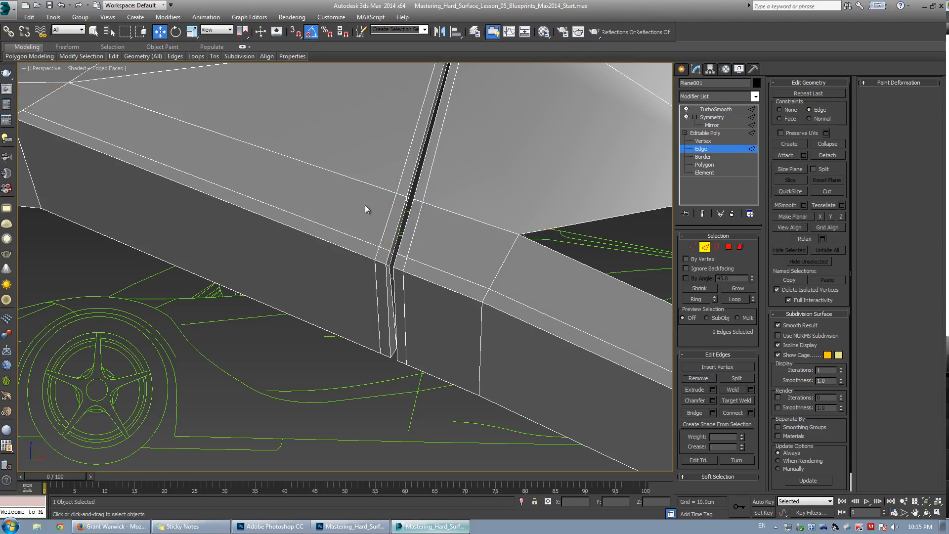
# Select the edge ring across the door gap again and connect two edge loops with a pinch of 69.
pyautogui.hotkey('ctrl', 'e')
pyautogui.scroll(-5, 407, 233)
pyautogui.scroll(5, 403, 242)
pyautogui.hotkey('ctrl', 'e')
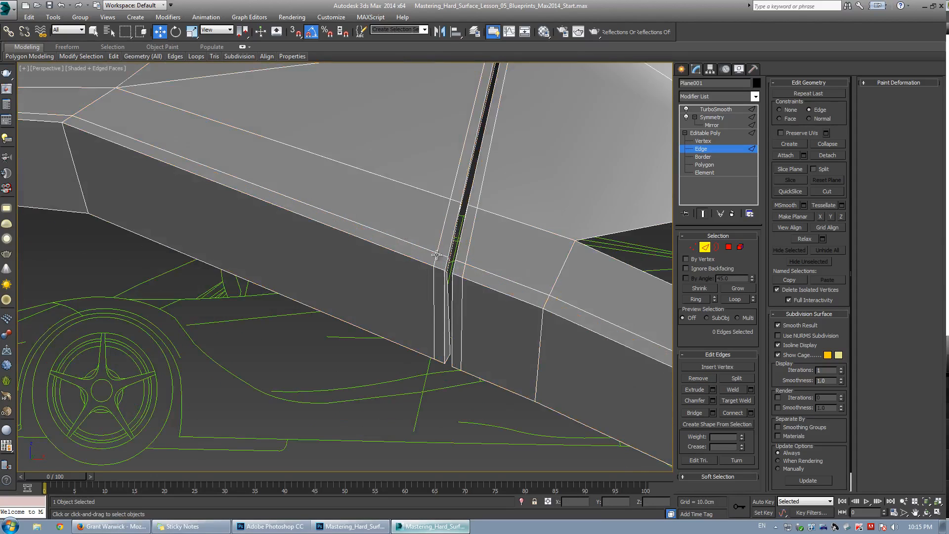
pyautogui.keyDown('alt'); pyautogui.moveTo(437, 254); pyautogui.dragTo(309, 171, button='middle'); pyautogui.keyUp('alt')
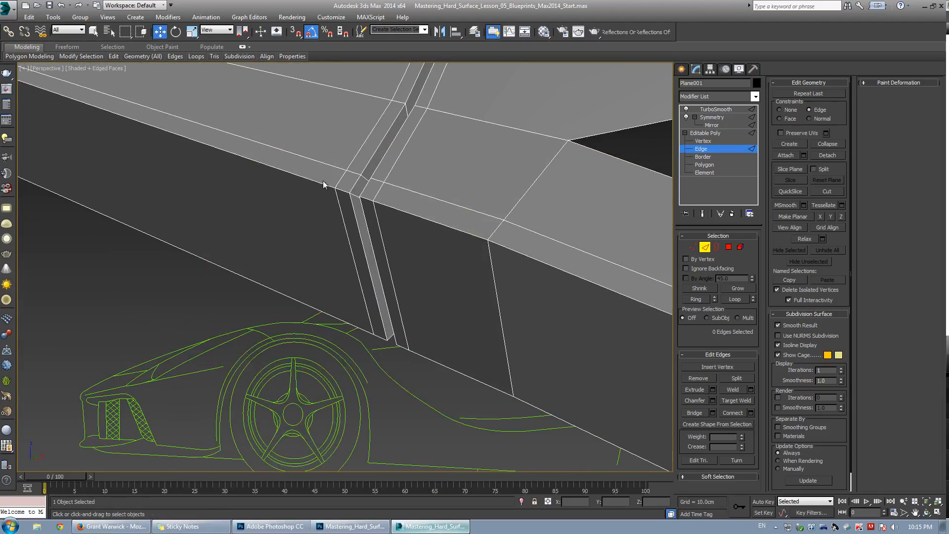
pyautogui.scroll(-3, 375, 210)
pyautogui.keyDown('alt'); pyautogui.moveTo(375, 210); pyautogui.dragTo(455, 232, button='middle'); pyautogui.keyUp('alt')
pyautogui.scroll(4, 420, 219)
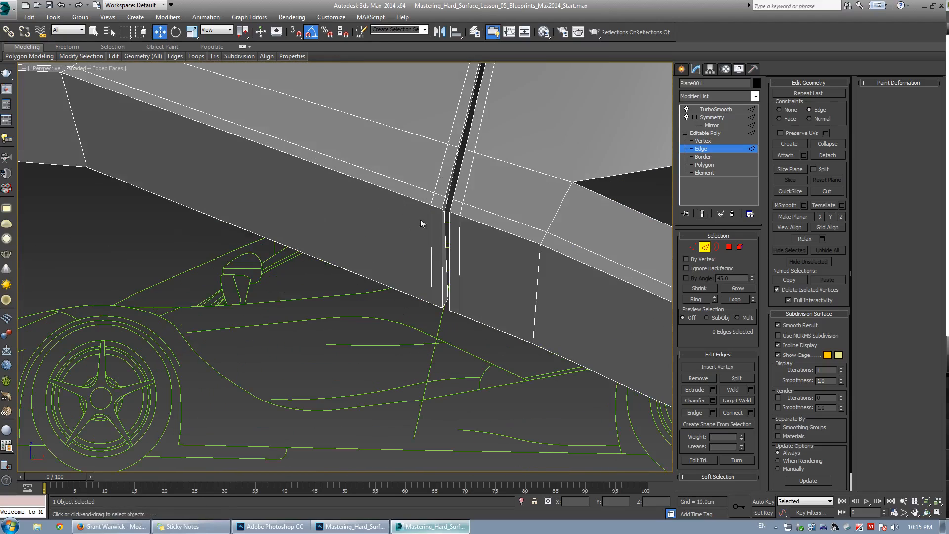
pyautogui.click(430, 221)
pyautogui.hotkey('ctrl', 'e')
pyautogui.keyDown('alt'); pyautogui.moveTo(430, 220); pyautogui.dragTo(329, 231, button='middle'); pyautogui.keyUp('alt')
pyautogui.press('w')
pyautogui.click(751, 412)
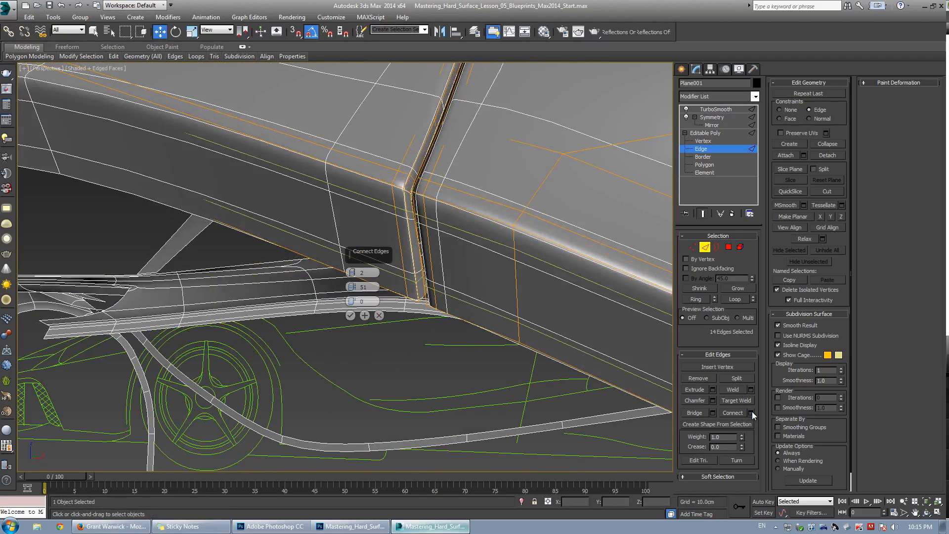
pyautogui.moveTo(352, 289); pyautogui.dragTo(352, 281)
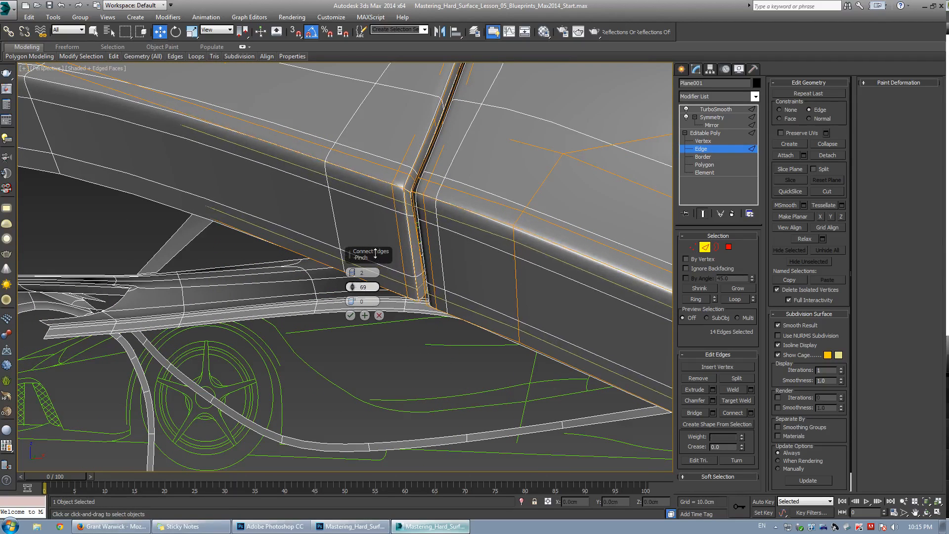
pyautogui.click(350, 317)
# Select the lower of the two new edge loops and remove it.
pyautogui.hotkey('ctrl', 'x')
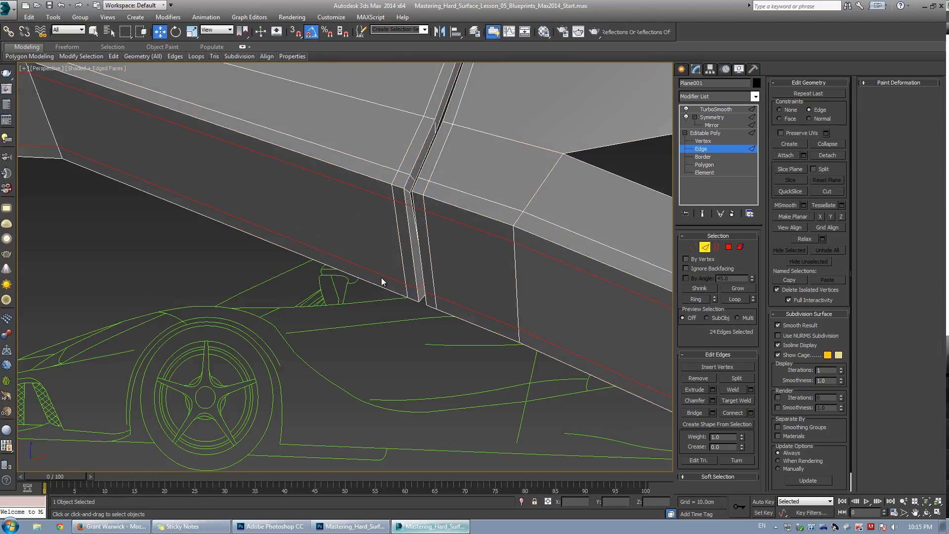
pyautogui.click(459, 308)
pyautogui.doubleClick(459, 307)
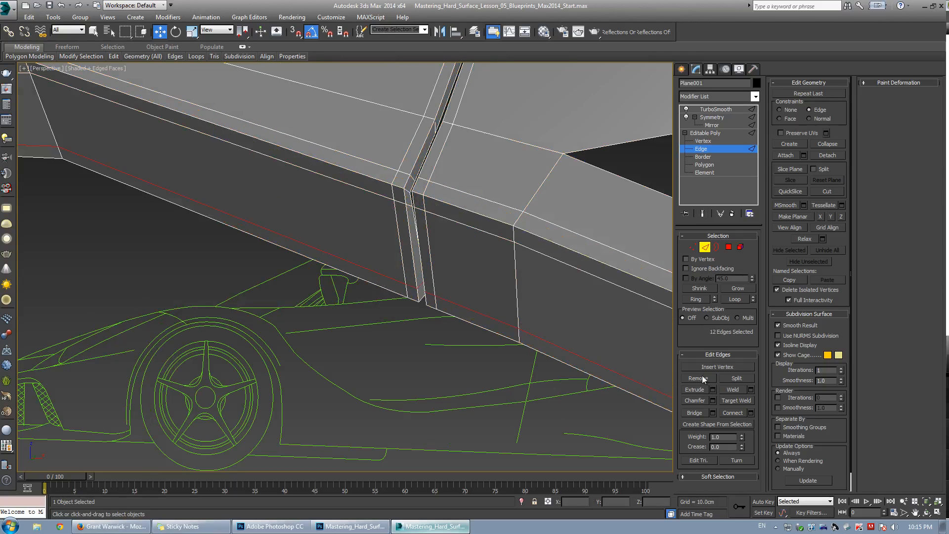
pyautogui.click(702, 378)
# Inspect the smoothed mesh and the edge flow around the door gap from several angles.
pyautogui.keyDown('alt'); pyautogui.moveTo(571, 325); pyautogui.dragTo(524, 227, button='middle'); pyautogui.keyUp('alt')
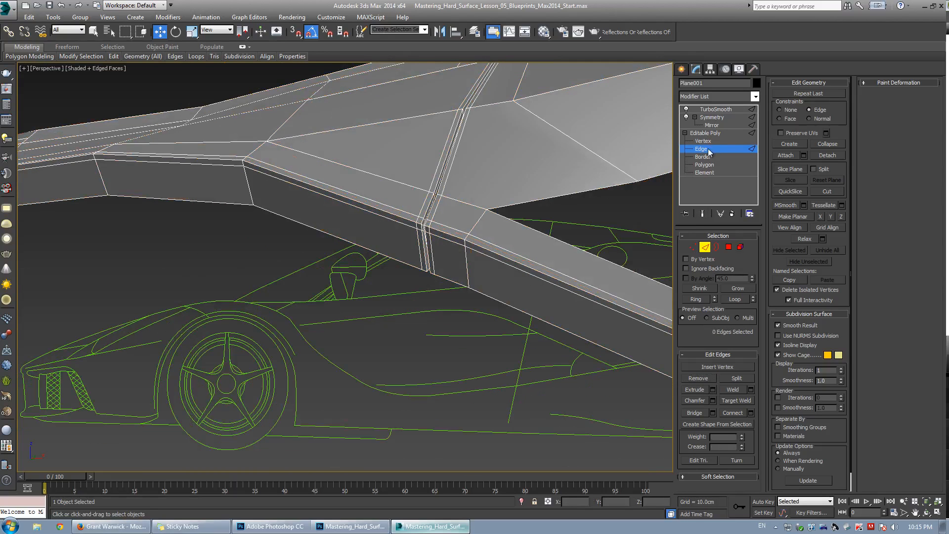
pyautogui.click(708, 148)
pyautogui.click(405, 352)
pyautogui.press('F4')
pyautogui.scroll(5, 451, 240)
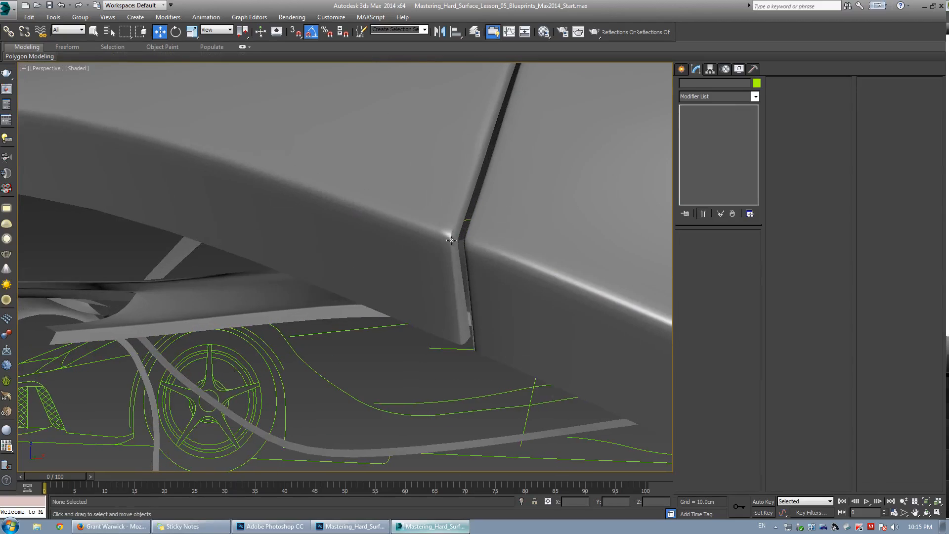
pyautogui.press('F4')
pyautogui.moveTo(481, 227)
pyautogui.keyDown('alt'); pyautogui.mouseDown(button='middle')
pyautogui.moveTo(374, 293)
pyautogui.moveTo(471, 224)
pyautogui.mouseUp(button='middle'); pyautogui.keyUp('alt')
pyautogui.click(383, 282)
pyautogui.click(703, 142)
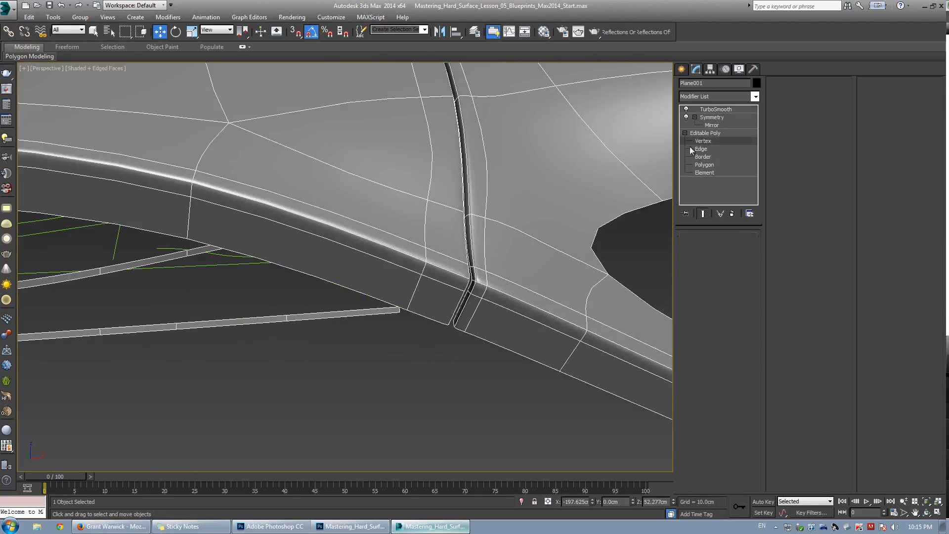
pyautogui.scroll(3, 469, 308)
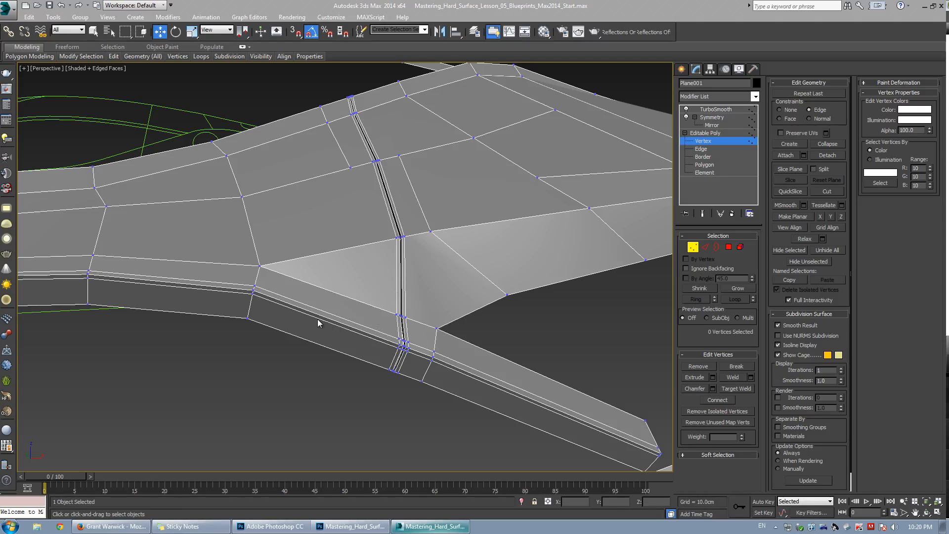
pyautogui.moveTo(349, 355); pyautogui.dragTo(435, 243, button='middle')
pyautogui.scroll(-3, 430, 317)
pyautogui.scroll(3, 439, 300)
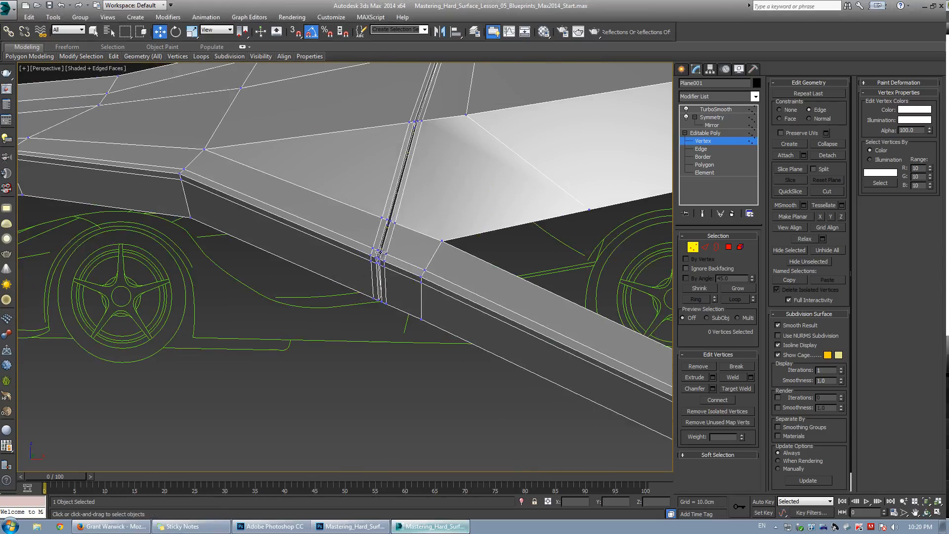
pyautogui.scroll(2, 379, 252)
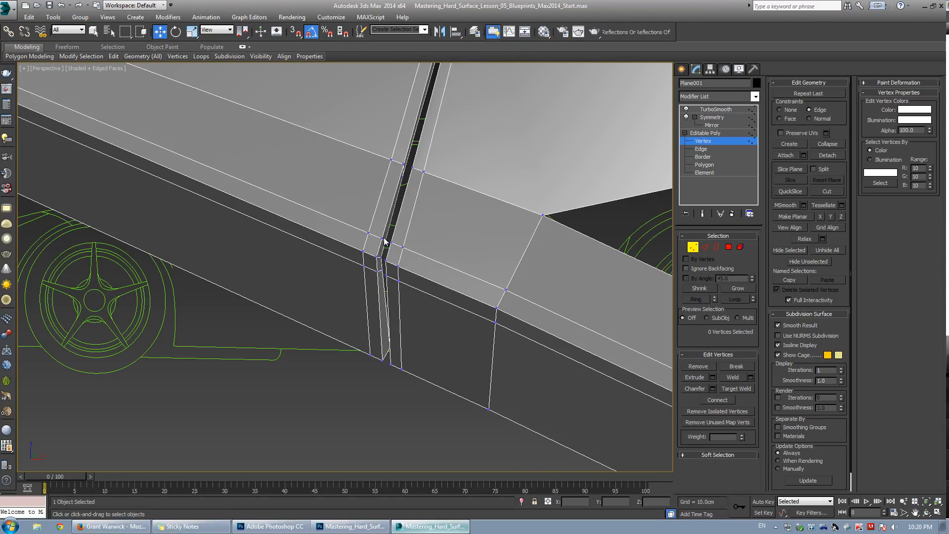
pyautogui.scroll(-5, 458, 195)
pyautogui.keyDown('alt'); pyautogui.moveTo(445, 195); pyautogui.dragTo(418, 221, button='middle'); pyautogui.keyUp('alt')
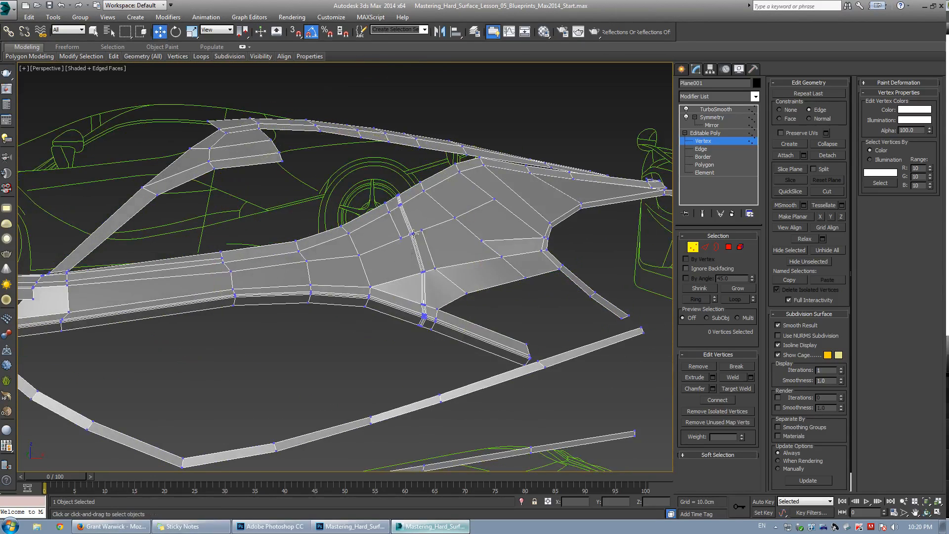
pyautogui.scroll(3, 418, 221)
pyautogui.scroll(-5, 396, 226)
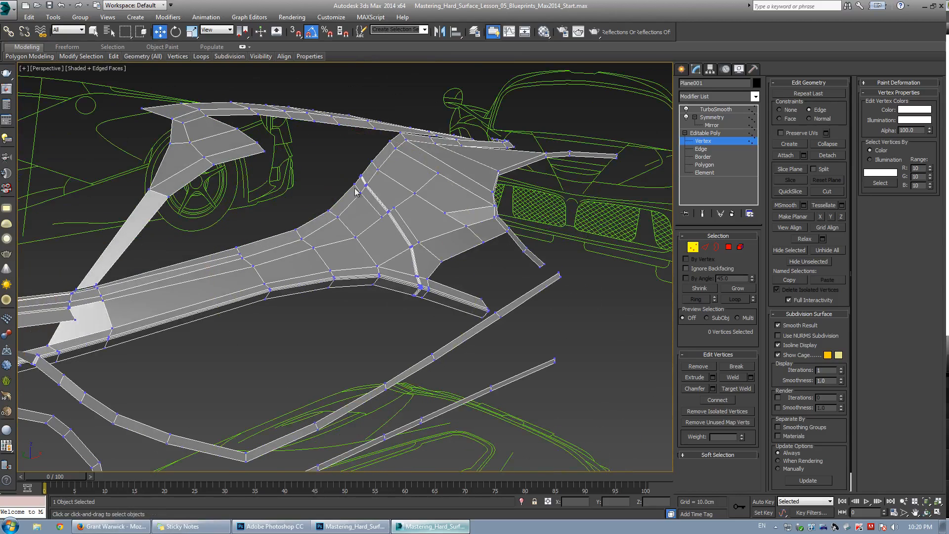
pyautogui.scroll(5, 390, 211)
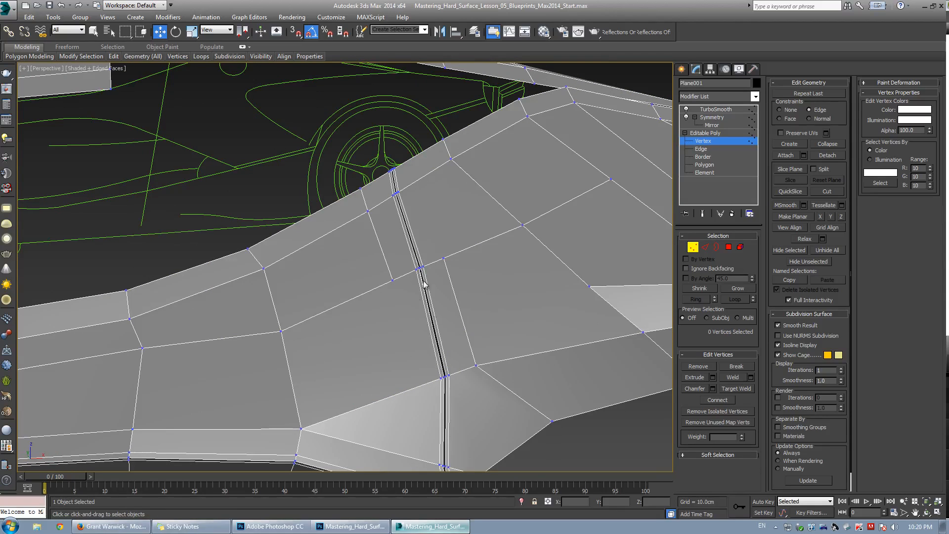
# Try to cut a new edge from a panel vertex toward the door gap.
pyautogui.hotkey('alt', 'c')
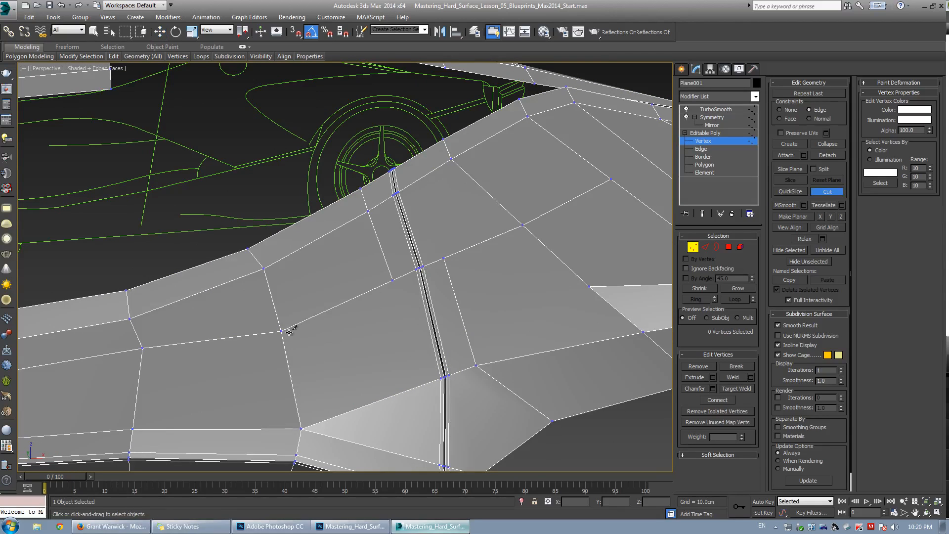
pyautogui.click(281, 330)
pyautogui.rightClick(445, 313)
pyautogui.rightClick(413, 211)
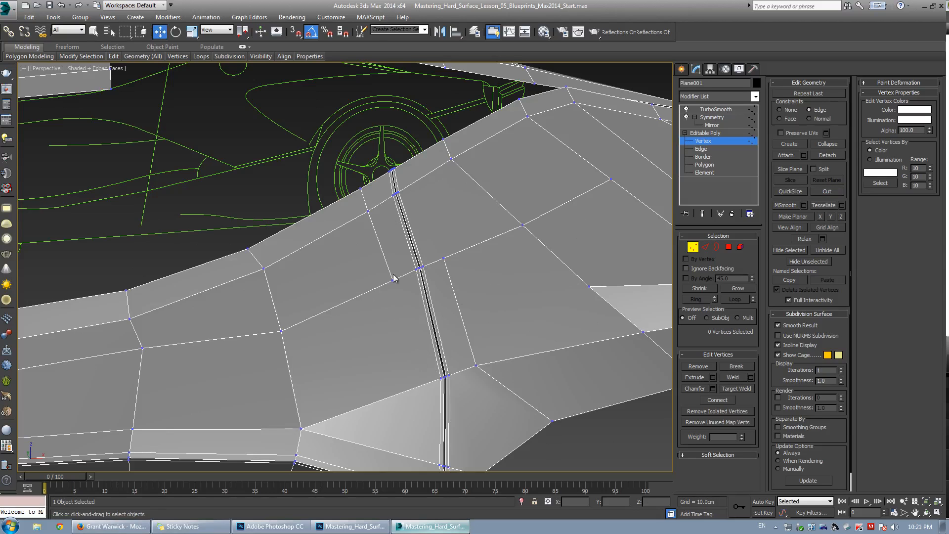
# Select the support edge loops around the lower end of the door gap and remove them.
pyautogui.scroll(-2, 476, 247)
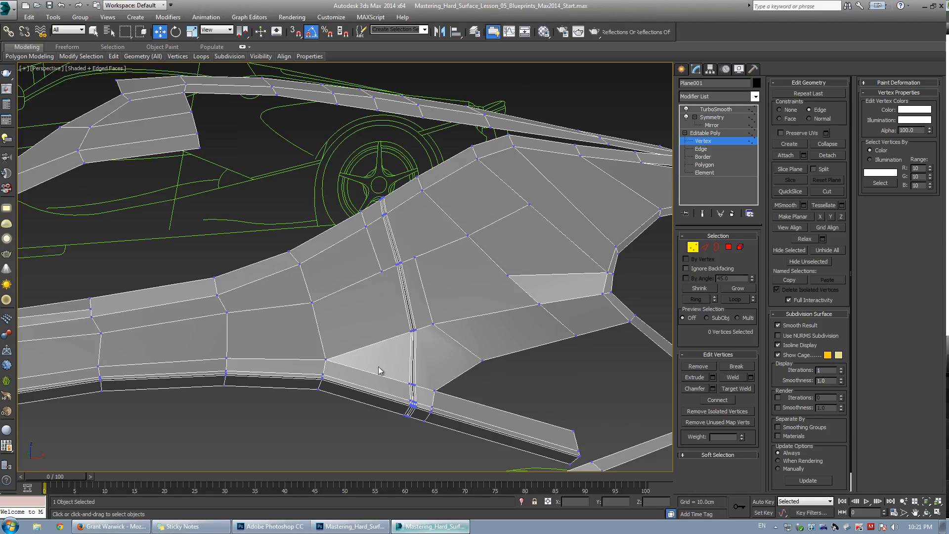
pyautogui.moveTo(380, 387); pyautogui.dragTo(371, 269, button='middle')
pyautogui.press('2')
pyautogui.scroll(3, 397, 267)
pyautogui.scroll(2, 396, 266)
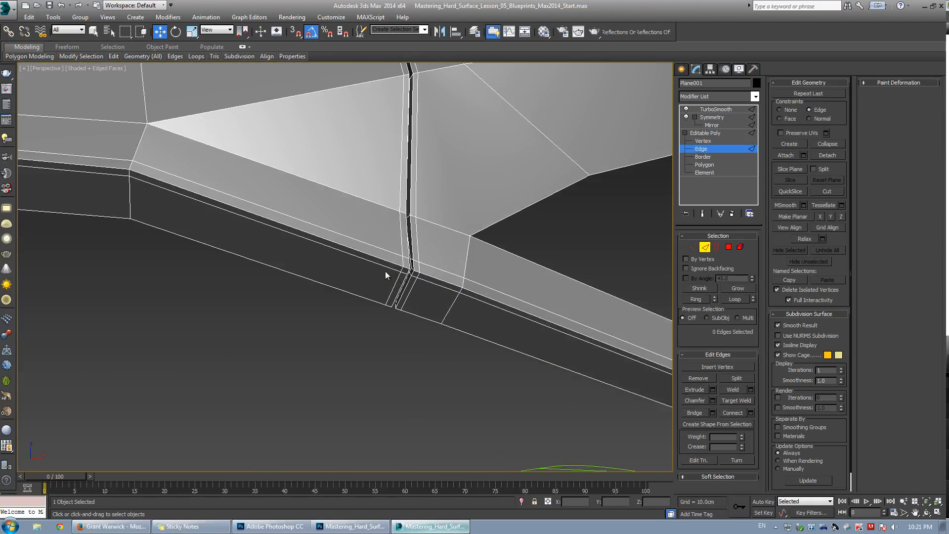
pyautogui.doubleClick(385, 271)
pyautogui.scroll(2, 431, 287)
pyautogui.scroll(2, 429, 283)
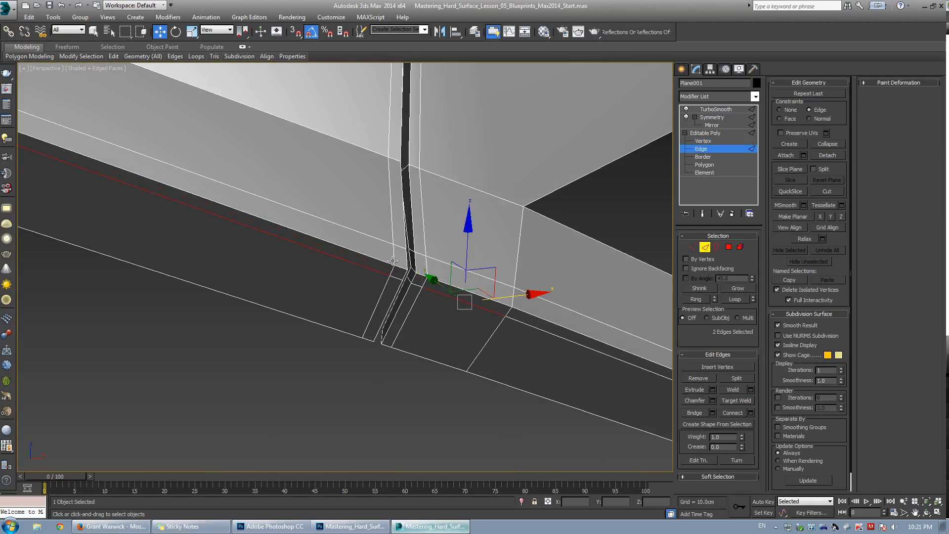
pyautogui.keyDown('ctrl'); pyautogui.click(440, 262); pyautogui.keyUp('ctrl')
pyautogui.keyDown('ctrl'); pyautogui.click(441, 262); pyautogui.keyUp('ctrl')
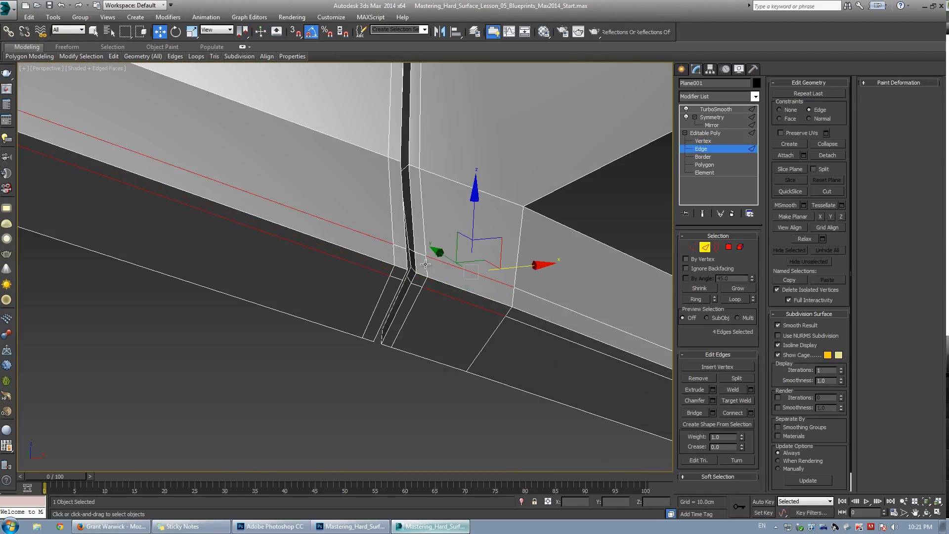
pyautogui.keyDown('ctrl'); pyautogui.click(409, 260); pyautogui.keyUp('ctrl')
pyautogui.keyDown('ctrl'); pyautogui.click(395, 253); pyautogui.keyUp('ctrl')
pyautogui.hotkey('alt', 'l')
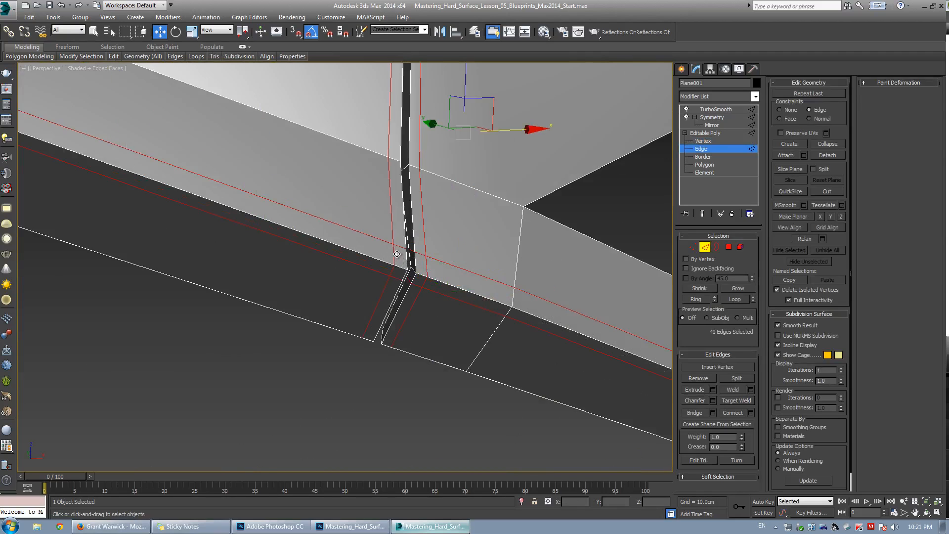
pyautogui.scroll(-5, 423, 235)
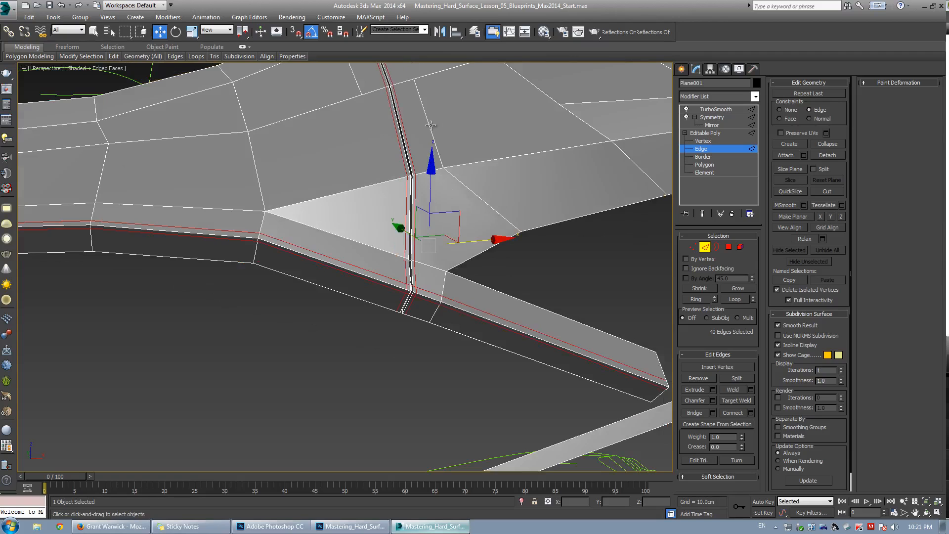
pyautogui.moveTo(421, 120); pyautogui.dragTo(416, 222, button='middle')
pyautogui.click(698, 378)
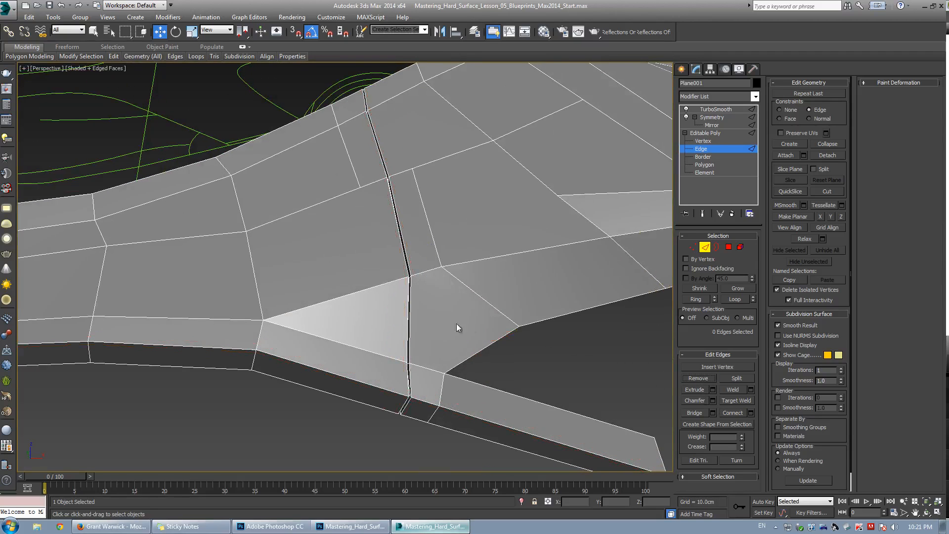
# Select the edge loop along the underside of the sill below the door gap and delete it.
pyautogui.scroll(5, 459, 331)
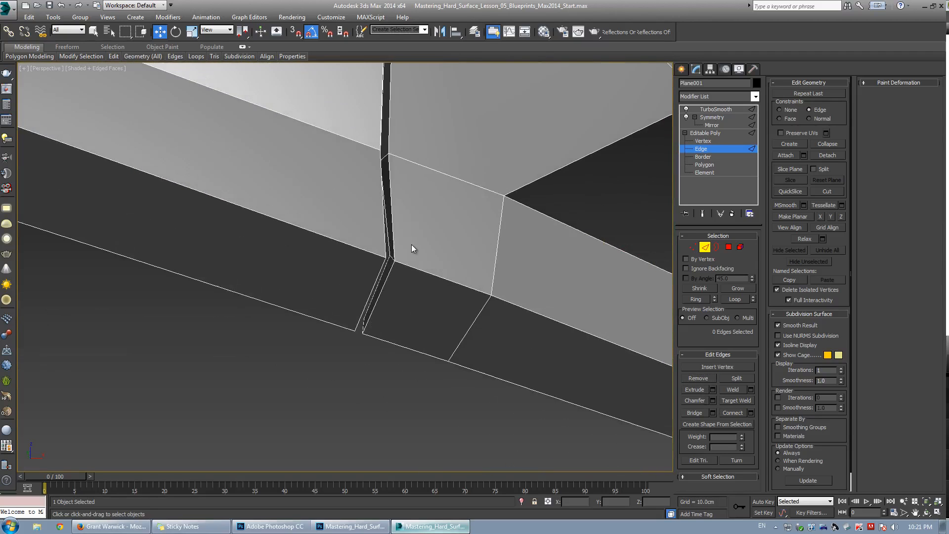
pyautogui.doubleClick(386, 244)
pyautogui.keyDown('alt'); pyautogui.moveTo(386, 243); pyautogui.dragTo(407, 371, button='middle'); pyautogui.keyUp('alt')
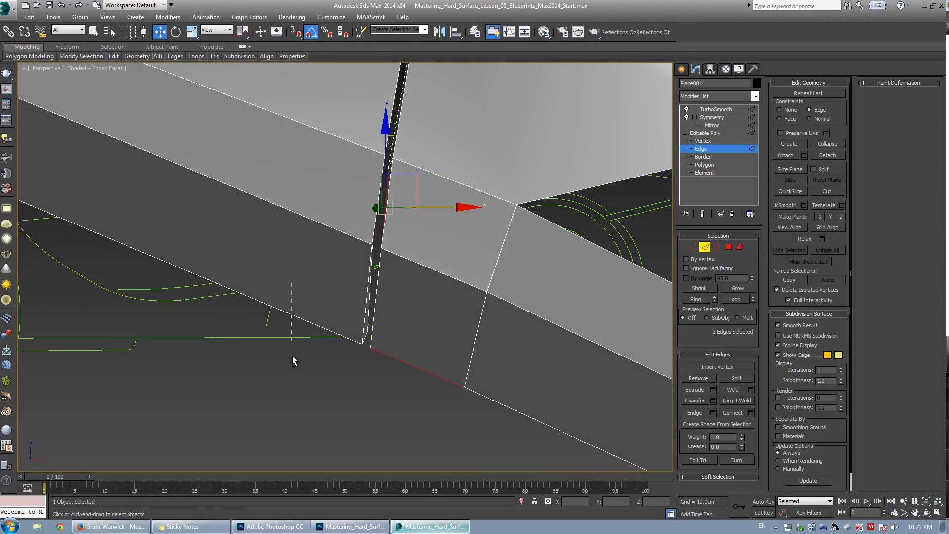
pyautogui.keyDown('ctrl'); pyautogui.moveTo(292, 356); pyautogui.dragTo(293, 362); pyautogui.keyUp('ctrl')
pyautogui.hotkey('alt', 'l')
pyautogui.scroll(-4, 383, 313)
pyautogui.keyDown('alt'); pyautogui.moveTo(383, 313); pyautogui.dragTo(410, 194, button='middle'); pyautogui.keyUp('alt')
pyautogui.press('Delete')
# Inspect the lower body panel and door sill from several angles.
pyautogui.scroll(-4, 408, 281)
pyautogui.scroll(2, 410, 193)
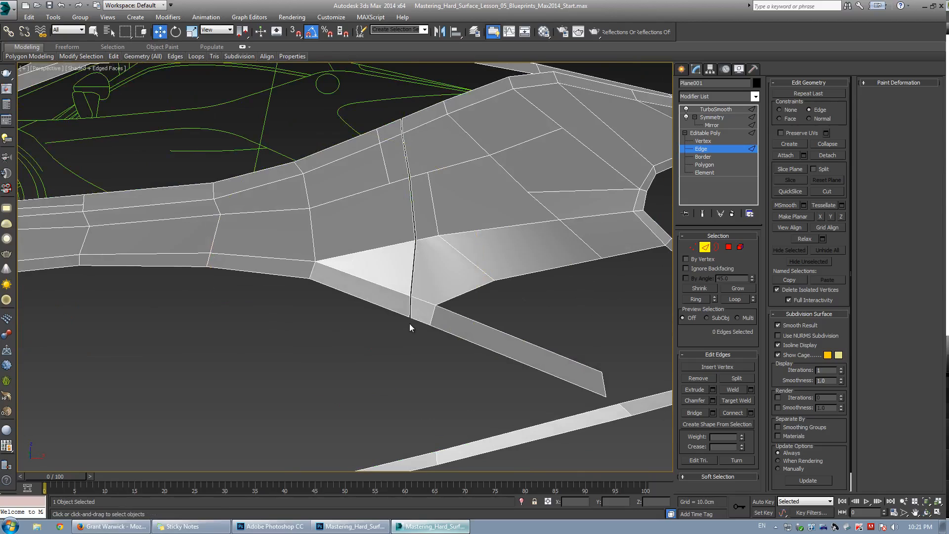
pyautogui.keyDown('alt'); pyautogui.moveTo(409, 324); pyautogui.dragTo(388, 241, button='middle'); pyautogui.keyUp('alt')
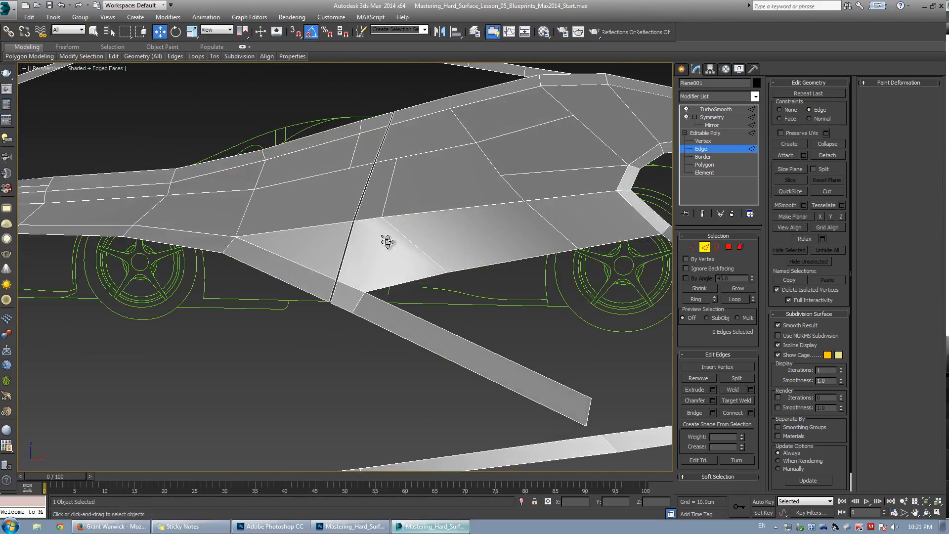
pyautogui.scroll(-3, 339, 270)
pyautogui.moveTo(340, 271); pyautogui.dragTo(349, 246, button='middle')
pyautogui.press('w')
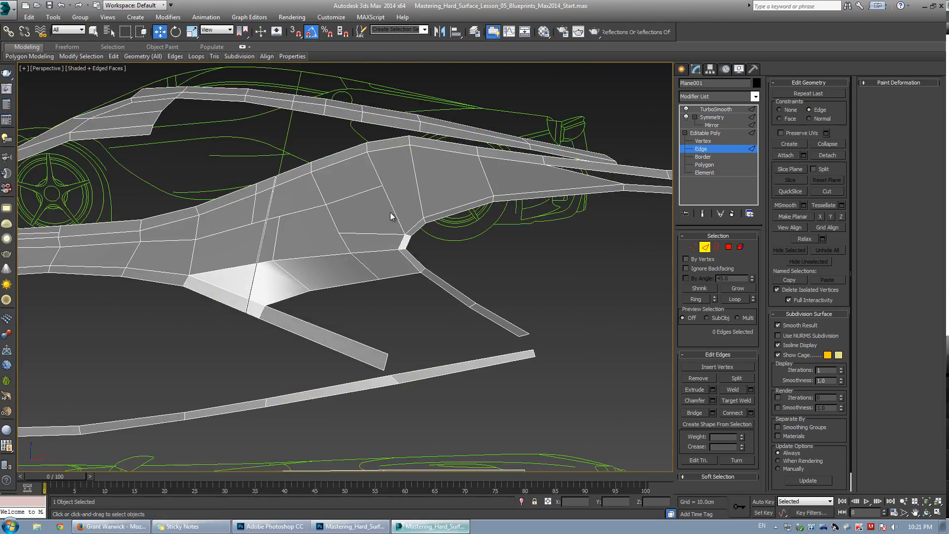
pyautogui.moveTo(514, 253); pyautogui.dragTo(375, 258, button='middle')
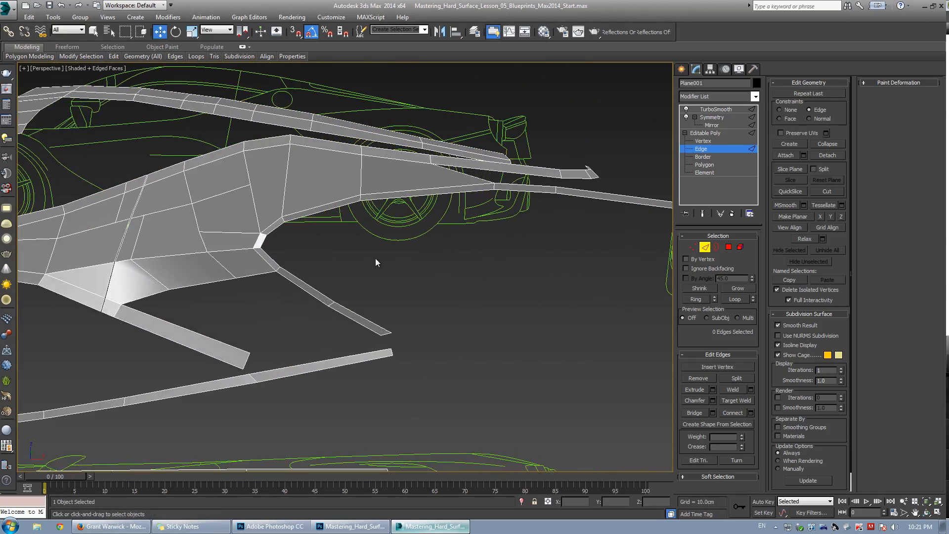
pyautogui.moveTo(410, 193); pyautogui.dragTo(310, 232, button='middle')
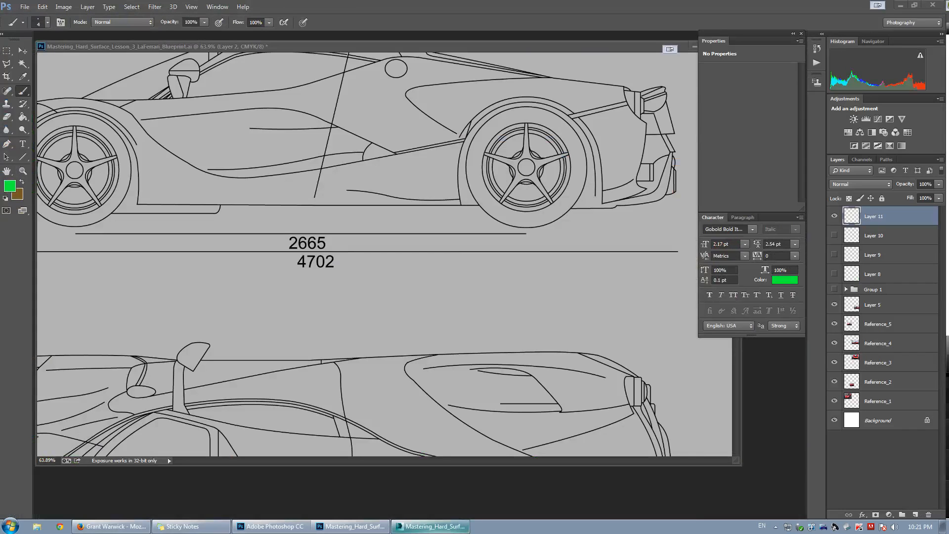
# Switch to Photoshop to study the LaFerrari reference photos of the side body and rear wheel arch, then return to 3ds Max.
pyautogui.hotkey('ctrl', 'Tab')
pyautogui.moveTo(487, 67); pyautogui.dragTo(449, 65)
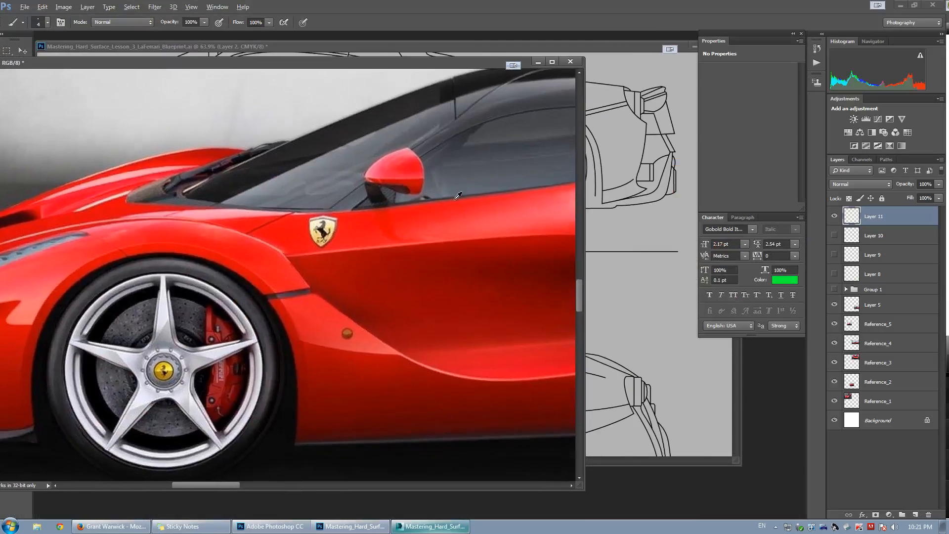
pyautogui.keyDown('alt'); pyautogui.scroll(-5, 456, 202); pyautogui.keyUp('alt')
pyautogui.moveTo(459, 204); pyautogui.dragTo(124, 193)
pyautogui.keyDown('alt'); pyautogui.scroll(3, 331, 178); pyautogui.keyUp('alt')
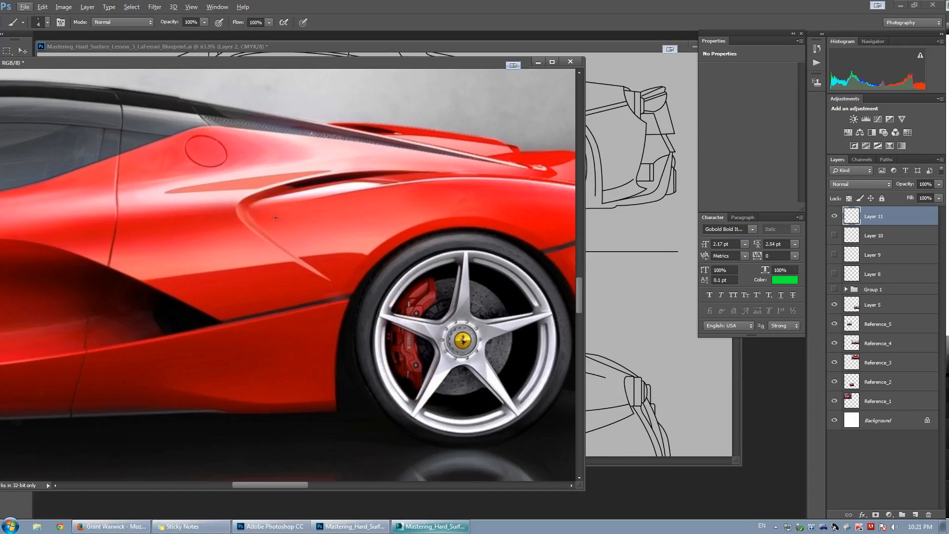
pyautogui.keyDown('alt'); pyautogui.scroll(-1, 539, 195); pyautogui.keyUp('alt')
pyautogui.moveTo(471, 199); pyautogui.dragTo(325, 233)
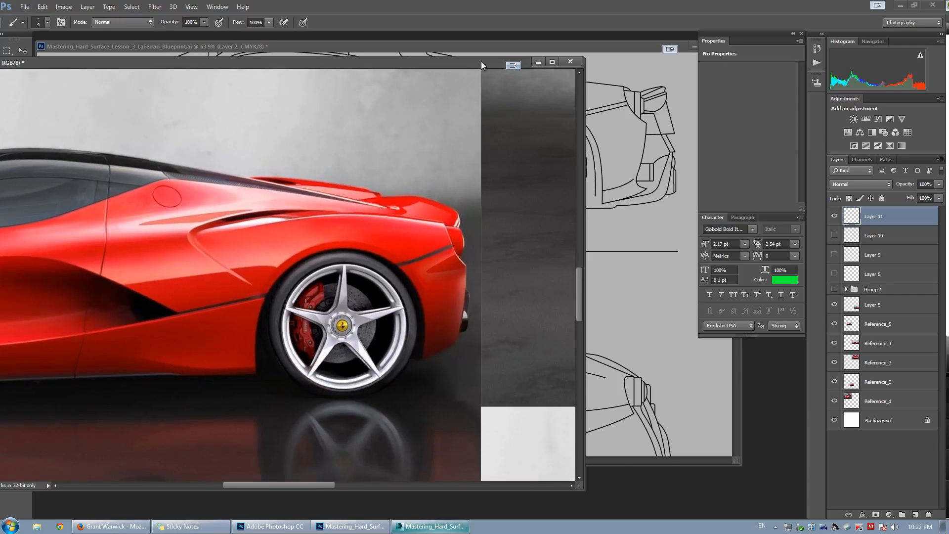
pyautogui.moveTo(482, 61); pyautogui.dragTo(0, 72)
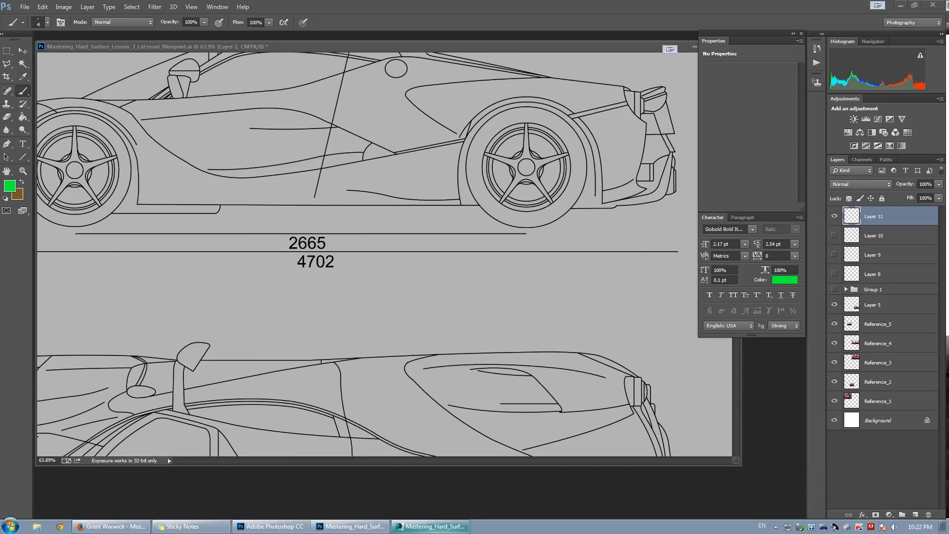
pyautogui.click(445, 530)
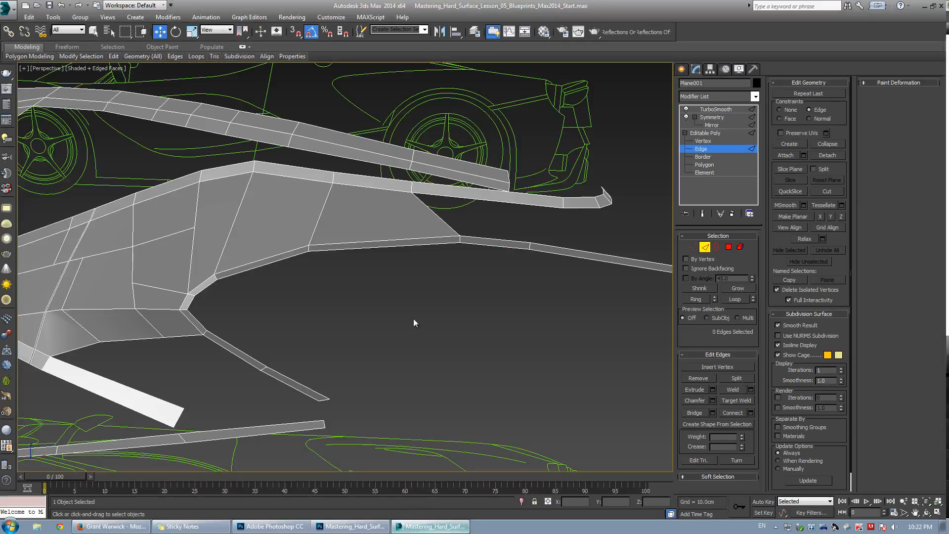
# Select the border edges along the rear wheel arch opening and move them rearward to reshape the arch.
pyautogui.keyDown('alt'); pyautogui.moveTo(414, 321); pyautogui.dragTo(282, 265, button='middle'); pyautogui.keyUp('alt')
pyautogui.scroll(-3, 356, 256)
pyautogui.scroll(3, 244, 255)
pyautogui.doubleClick(227, 234)
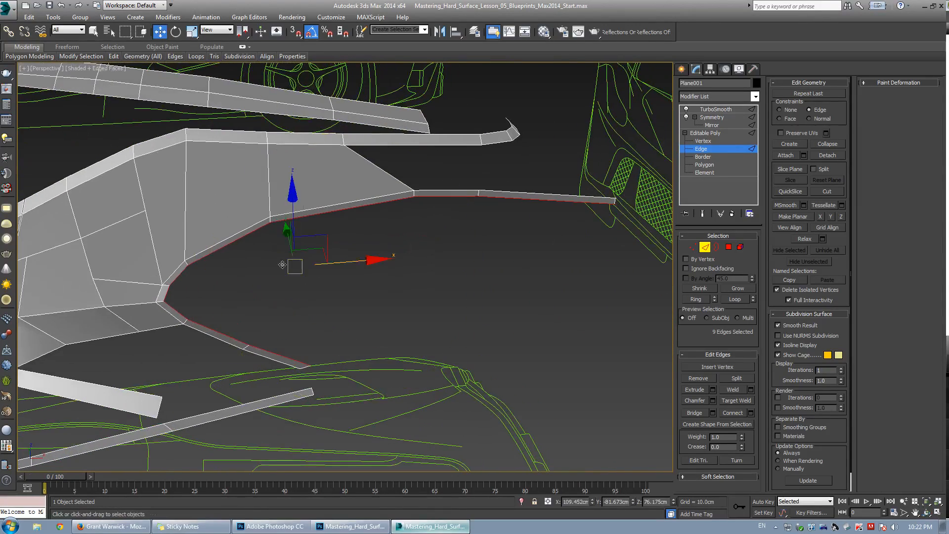
pyautogui.keyDown('alt'); pyautogui.moveTo(695, 326); pyautogui.dragTo(692, 326); pyautogui.keyUp('alt')
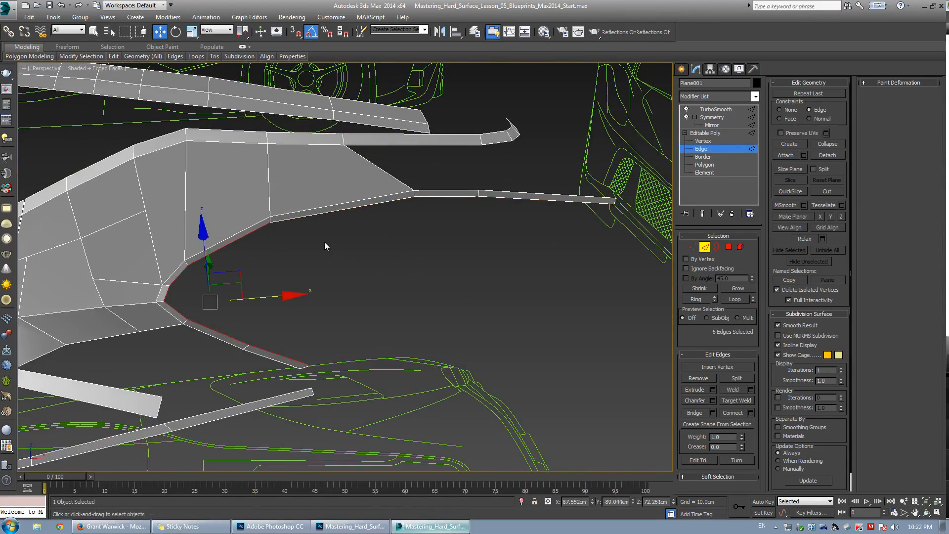
pyautogui.hotkey('alt', 'w')
pyautogui.hotkey('alt', 'w')
pyautogui.scroll(-2, 379, 230)
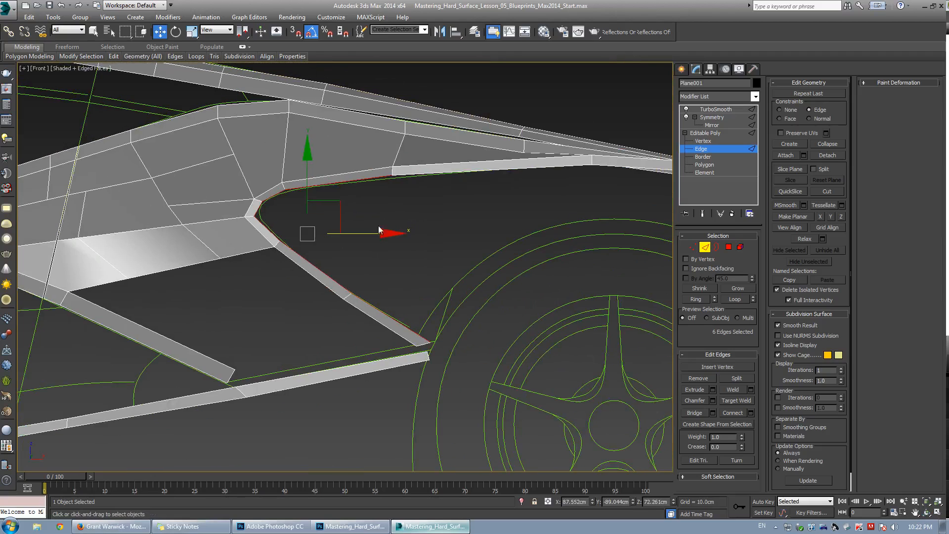
pyautogui.scroll(2, 335, 182)
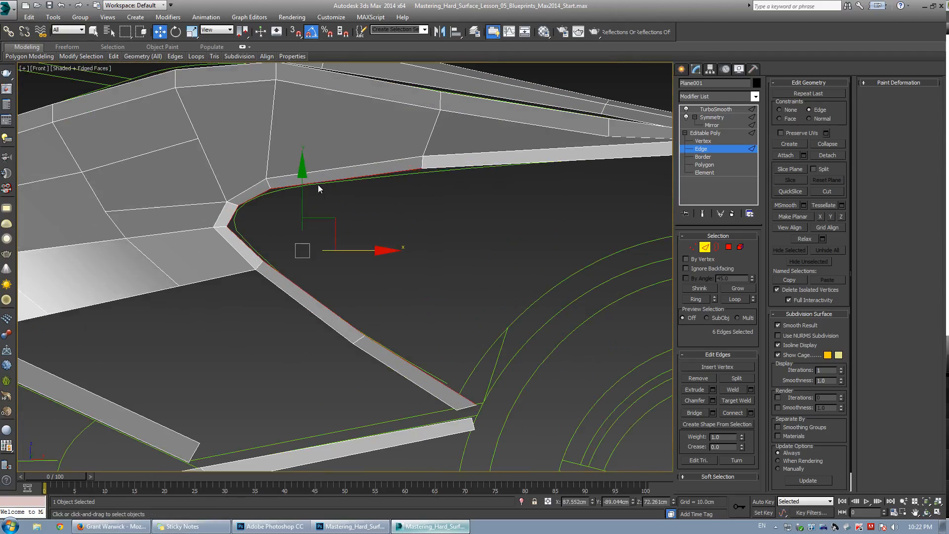
pyautogui.keyDown('alt'); pyautogui.click(384, 181); pyautogui.keyUp('alt')
pyautogui.moveTo(335, 253); pyautogui.dragTo(316, 240, button='middle')
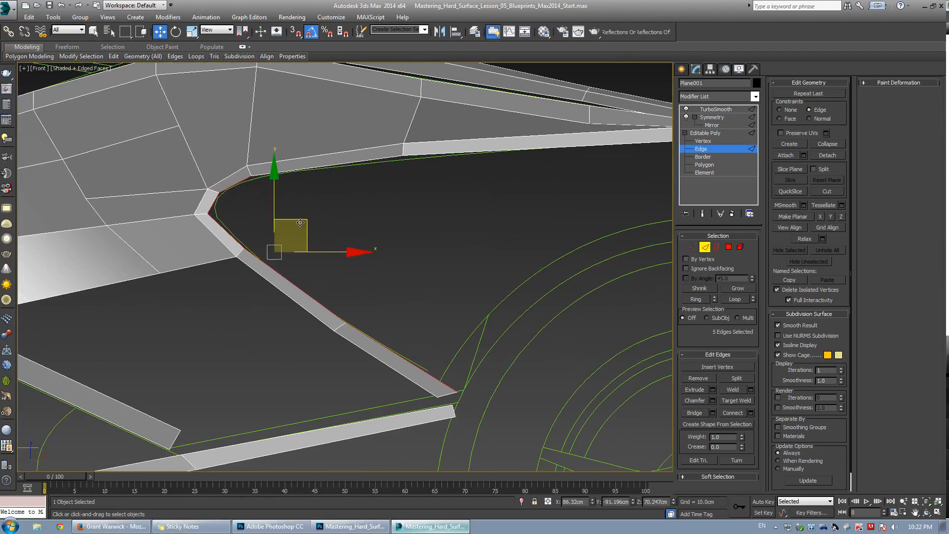
pyautogui.keyDown('shift'); pyautogui.moveTo(299, 229); pyautogui.dragTo(457, 205); pyautogui.keyUp('shift')
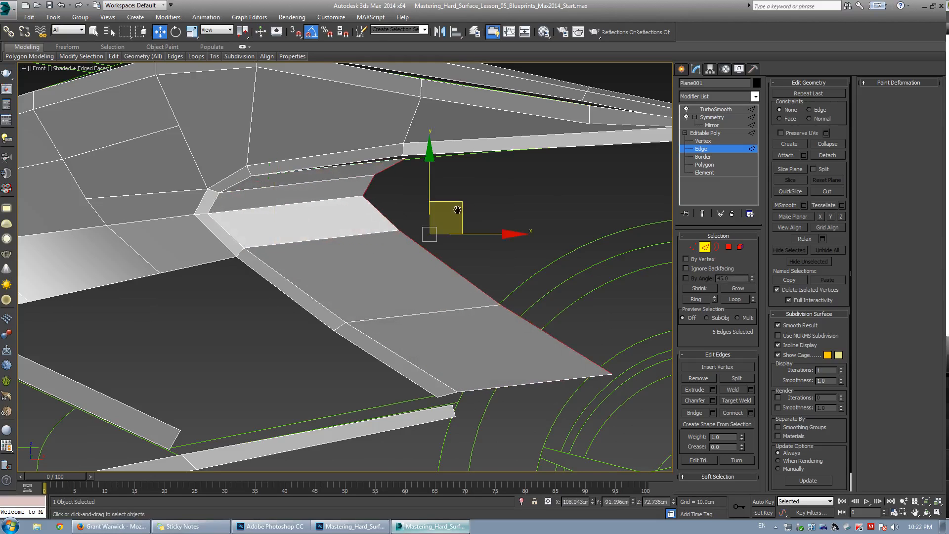
pyautogui.scroll(-3, 457, 204)
pyautogui.moveTo(457, 204); pyautogui.dragTo(337, 218, button='middle')
pyautogui.moveTo(380, 213); pyautogui.dragTo(451, 216)
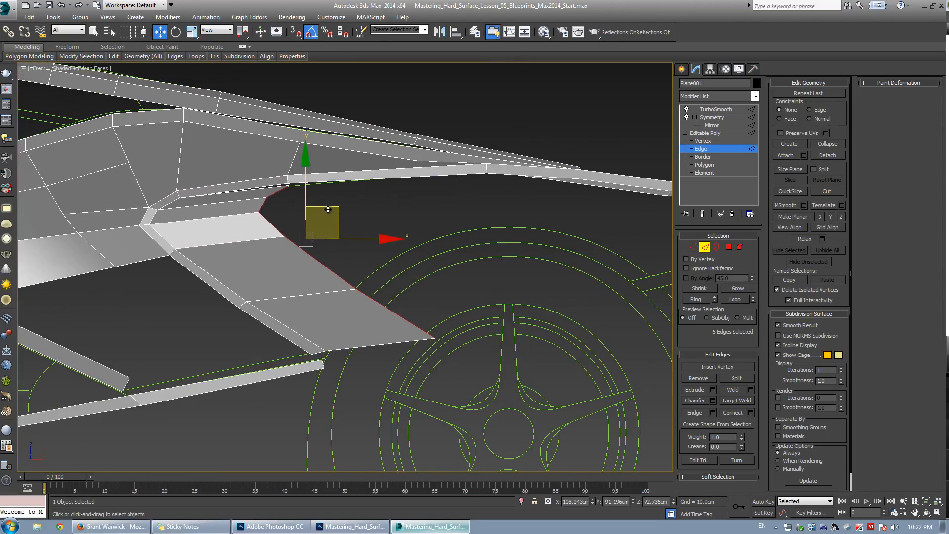
pyautogui.keyDown('shift'); pyautogui.moveTo(328, 210); pyautogui.dragTo(525, 201); pyautogui.keyUp('shift')
pyautogui.moveTo(527, 263); pyautogui.dragTo(415, 238, button='middle')
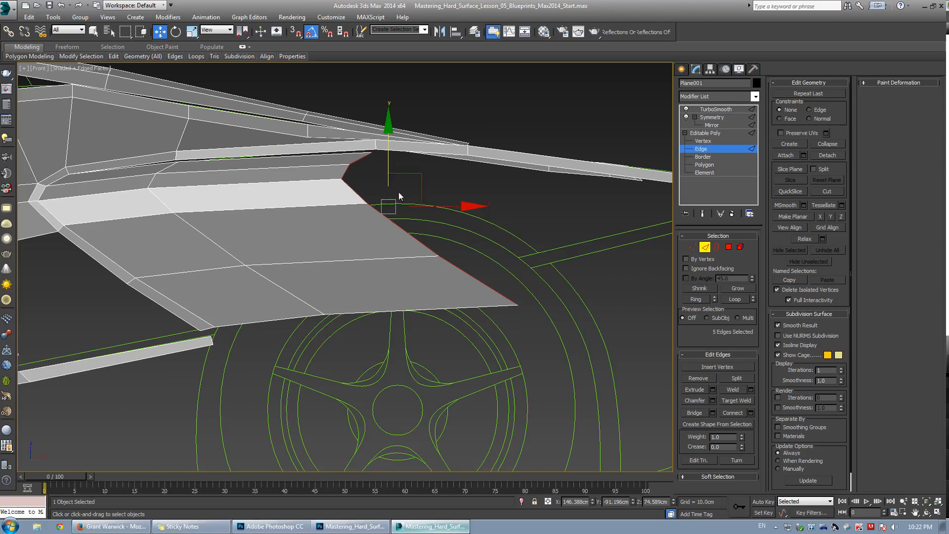
pyautogui.scroll(3, 399, 192)
# Slide the arch panel's lower corner vertex forward over the rear wheel.
pyautogui.press('1')
pyautogui.moveTo(517, 257); pyautogui.dragTo(424, 240)
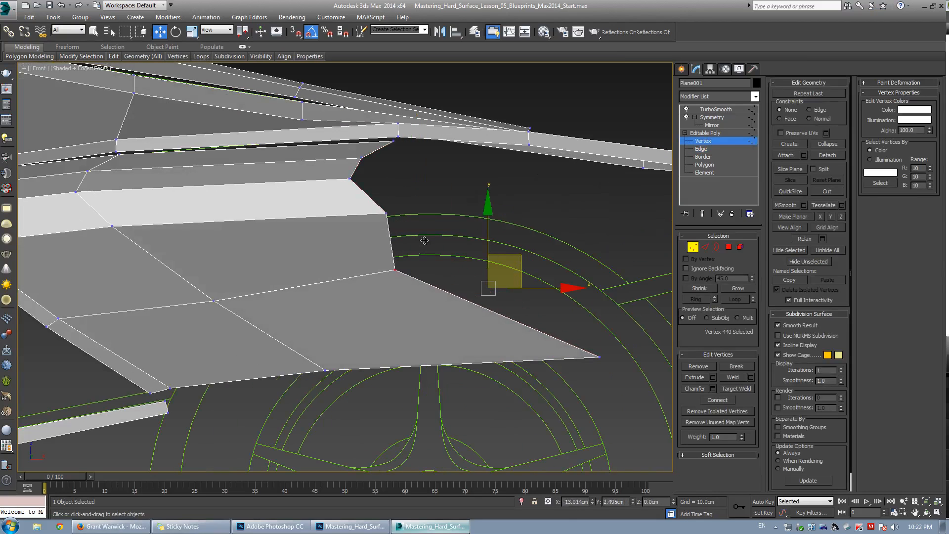
pyautogui.moveTo(579, 337); pyautogui.dragTo(632, 370)
pyautogui.moveTo(622, 327); pyautogui.dragTo(390, 331)
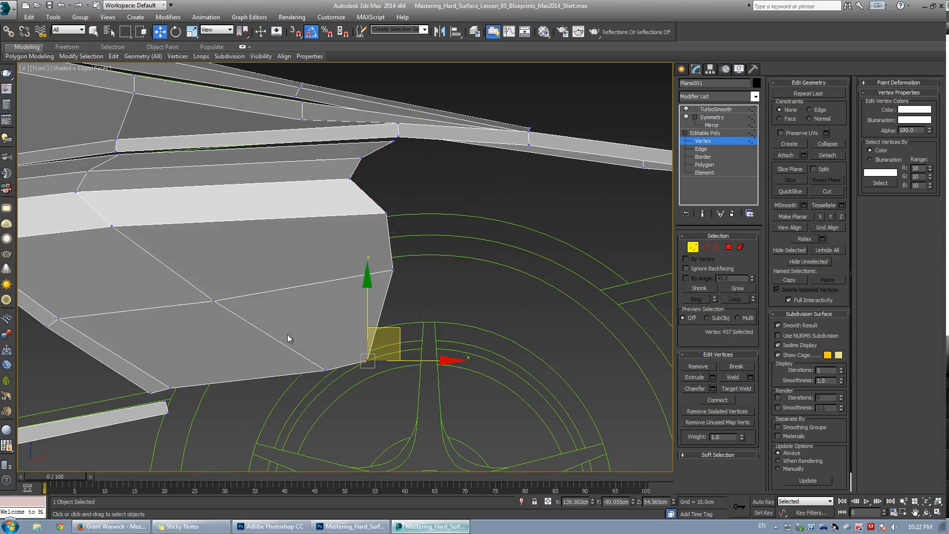
# Move and rotate the arch border edges to extend the panel rearward over the rear wheel.
pyautogui.press('2')
pyautogui.scroll(-2, 375, 161)
pyautogui.moveTo(426, 190); pyautogui.dragTo(380, 193, button='middle')
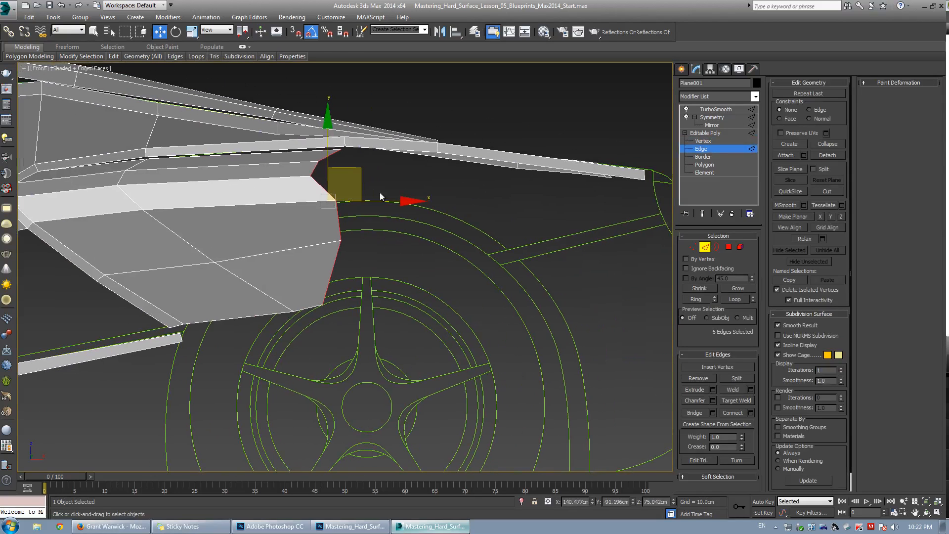
pyautogui.keyDown('shift'); pyautogui.moveTo(355, 175); pyautogui.dragTo(459, 182); pyautogui.keyUp('shift')
pyautogui.press('e')
pyautogui.moveTo(459, 139); pyautogui.dragTo(659, 203)
pyautogui.press('w')
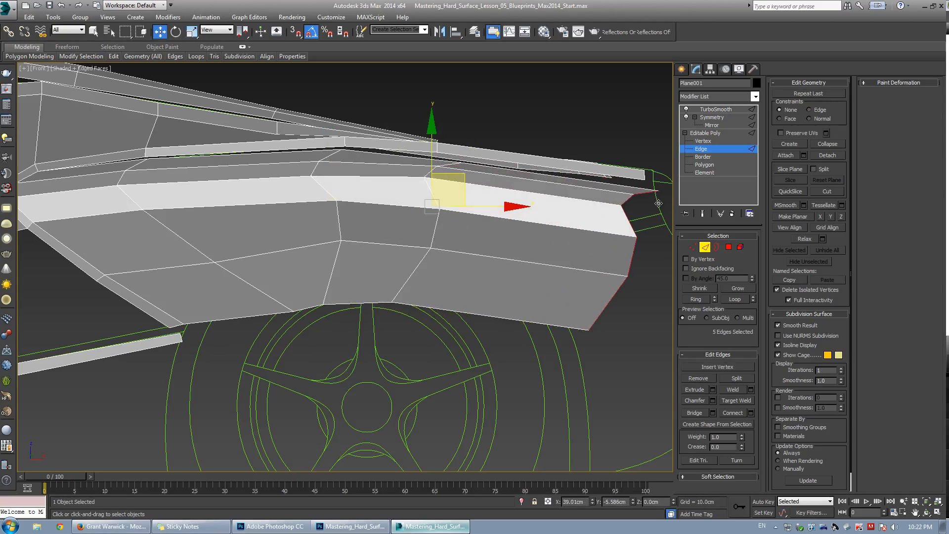
pyautogui.moveTo(581, 239); pyautogui.dragTo(417, 219, button='middle')
# Toggle see-through display and review the reshaped arch panel against the rear wheel blueprint.
pyautogui.hotkey('alt', 'x')
pyautogui.scroll(2, 364, 211)
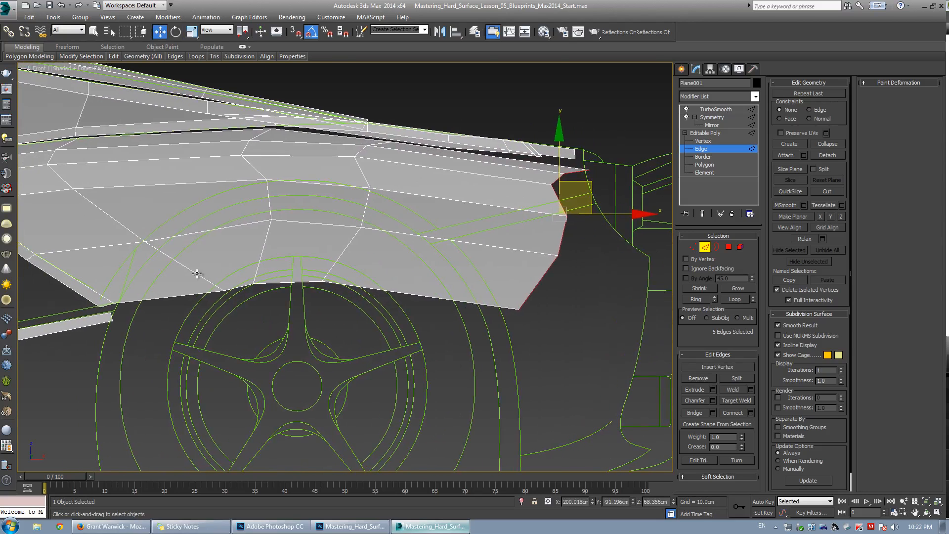
pyautogui.scroll(4, 205, 265)
pyautogui.press('1')
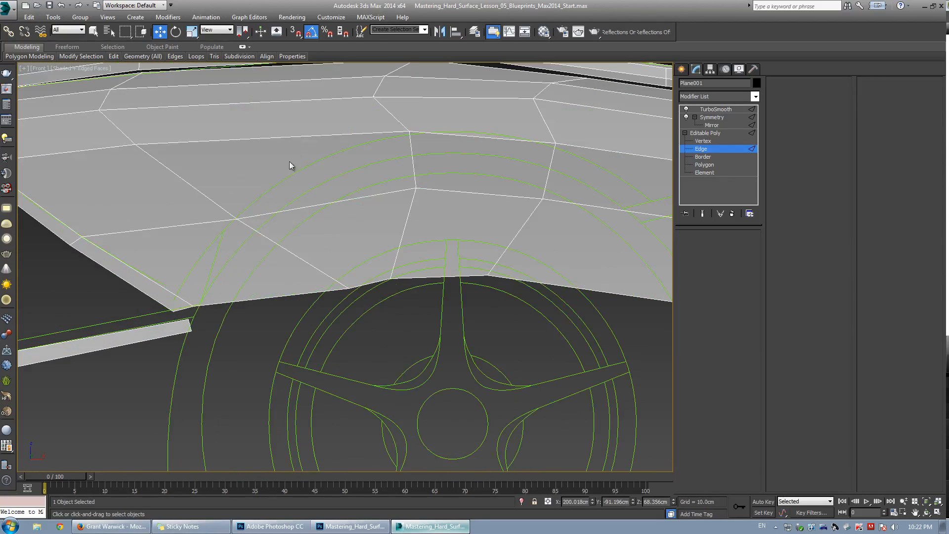
pyautogui.scroll(-3, 290, 156)
pyautogui.hotkey('alt', 'w')
pyautogui.hotkey('alt', 'w')
pyautogui.keyDown('alt'); pyautogui.moveTo(421, 319); pyautogui.dragTo(363, 280, button='middle'); pyautogui.keyUp('alt')
pyautogui.press('`')
pyautogui.keyDown('alt'); pyautogui.moveTo(387, 235); pyautogui.dragTo(287, 248, button='middle'); pyautogui.keyUp('alt')
pyautogui.moveTo(329, 282); pyautogui.dragTo(349, 269, button='middle')
pyautogui.hotkey('alt', 'w')
pyautogui.hotkey('alt', 'w')
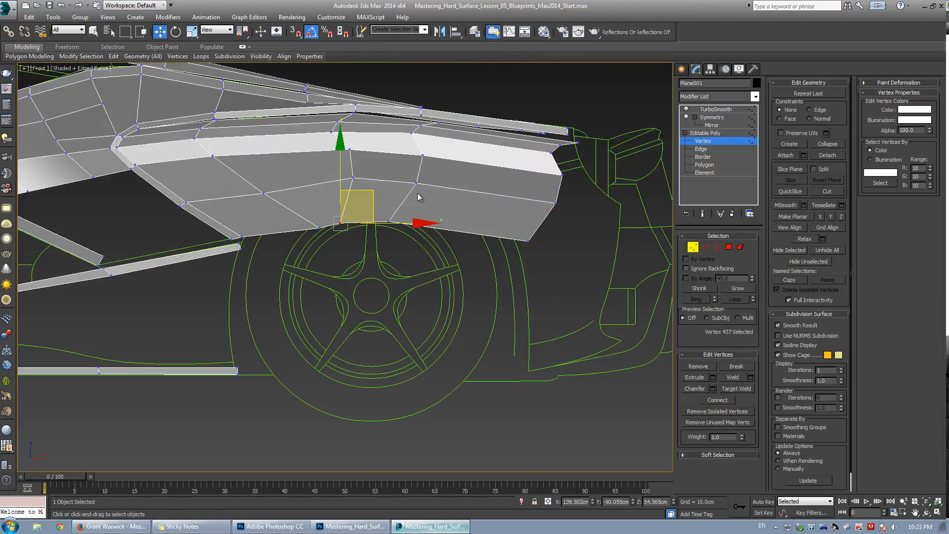
pyautogui.scroll(5, 265, 240)
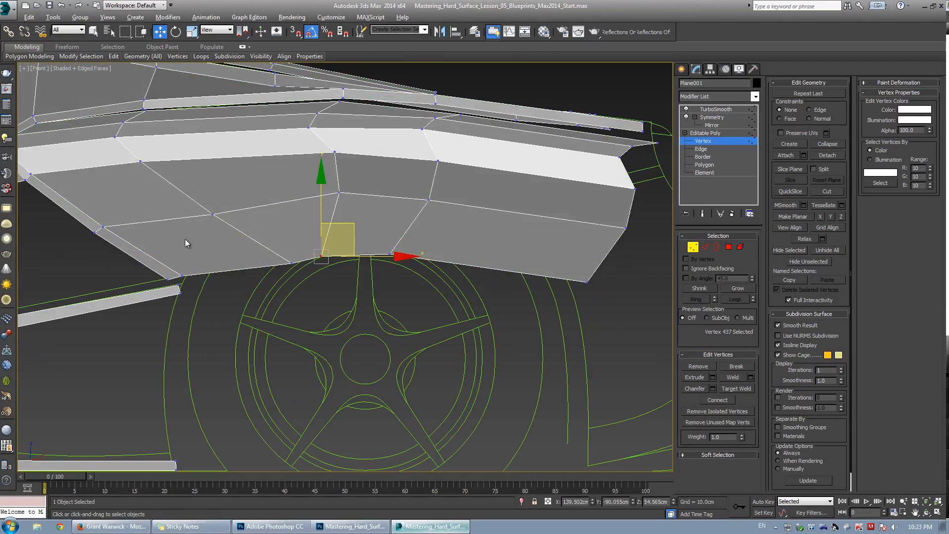
# Cut a new edge across the arch panel, running parallel to the wheel arch from front to rear.
pyautogui.scroll(-4, 185, 239)
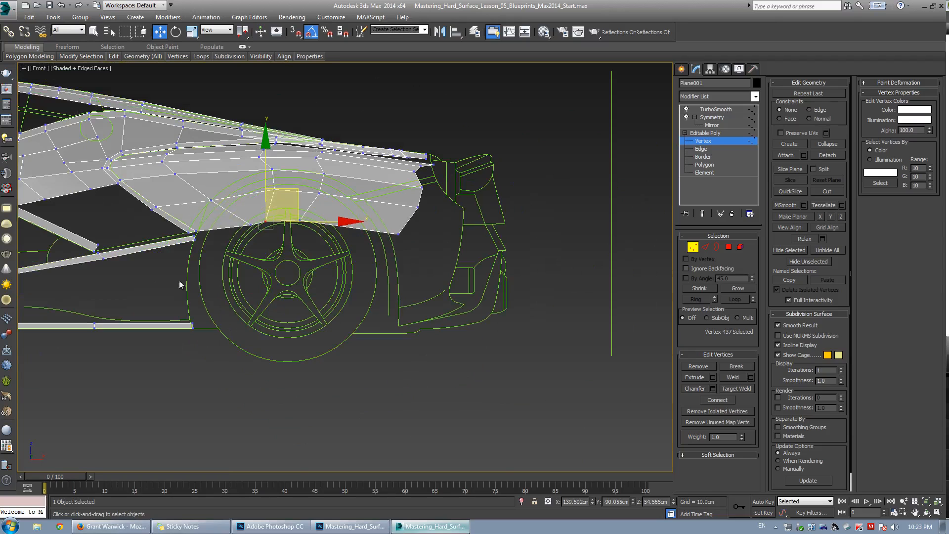
pyautogui.scroll(6, 205, 214)
pyautogui.hotkey('alt', 'x')
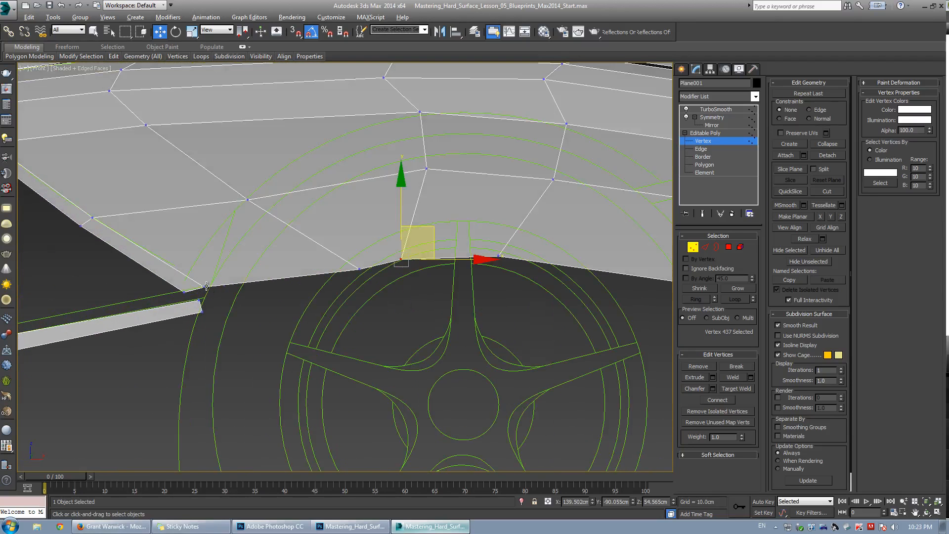
pyautogui.hotkey('alt', 'c')
pyautogui.click(217, 268)
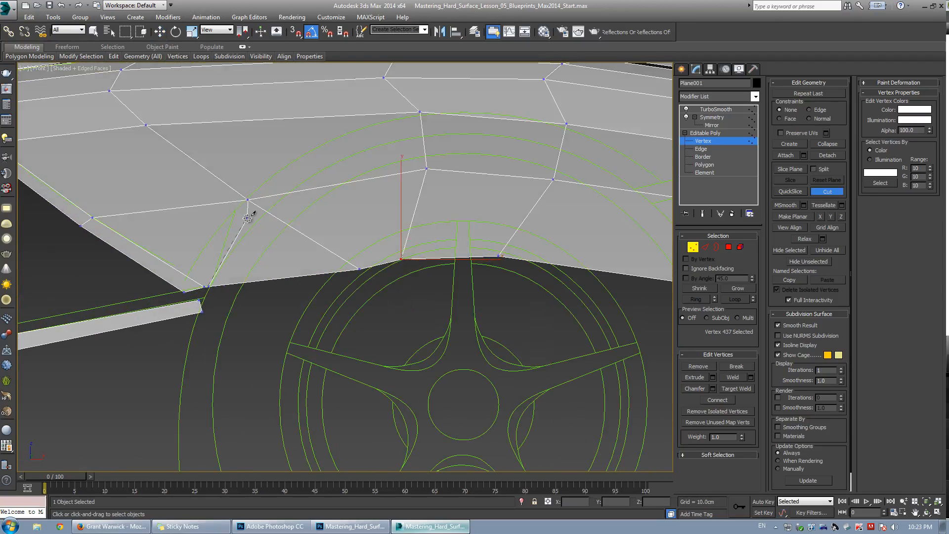
pyautogui.click(268, 213)
pyautogui.click(286, 193)
pyautogui.click(385, 148)
pyautogui.click(424, 135)
pyautogui.click(563, 145)
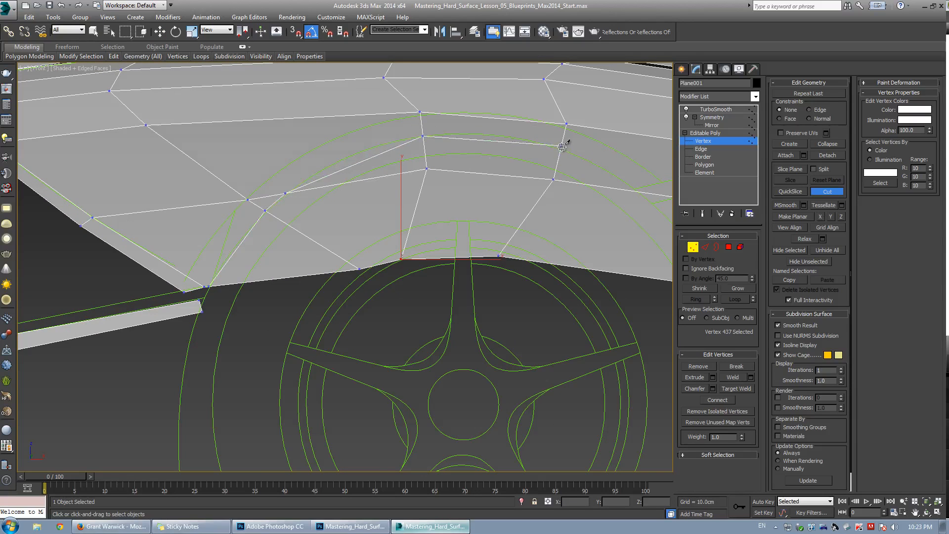
# Delete the strip of polygons below the new cut along the arch opening.
pyautogui.scroll(-2, 618, 193)
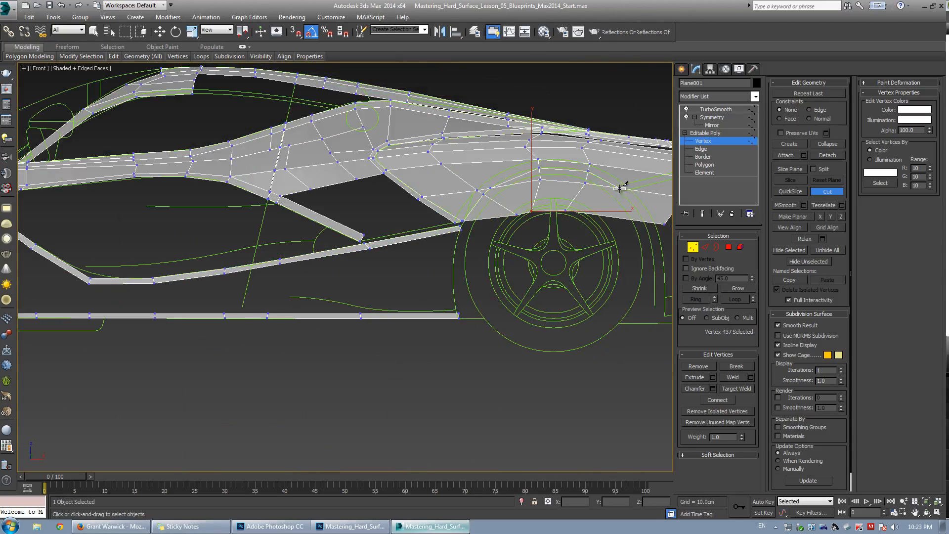
pyautogui.press('w')
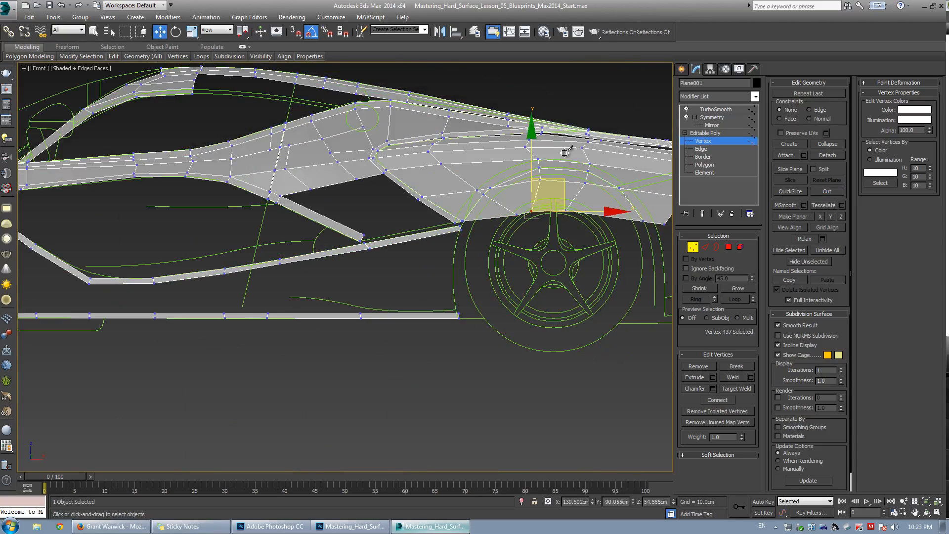
pyautogui.scroll(3, 643, 198)
pyautogui.press('4')
pyautogui.keyDown('ctrl'); pyautogui.click(484, 187); pyautogui.keyUp('ctrl')
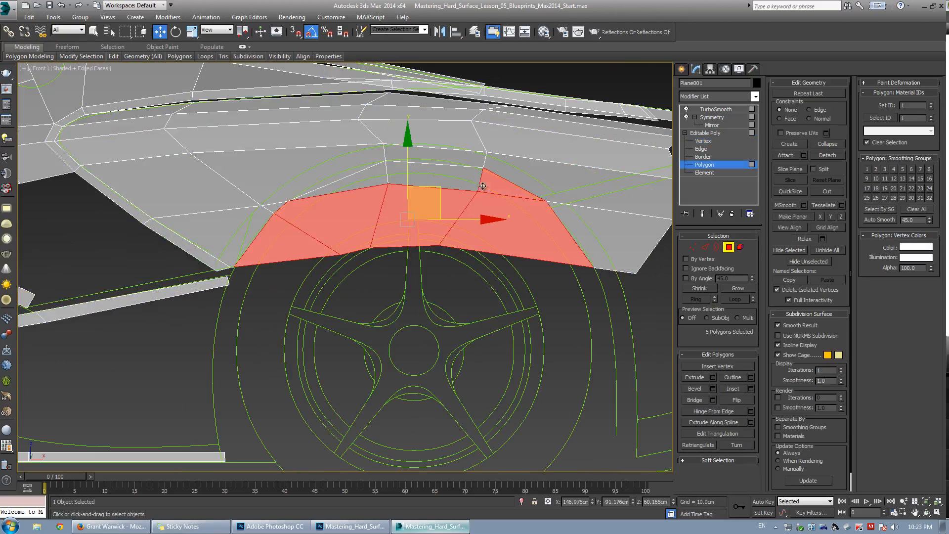
pyautogui.keyDown('ctrl'); pyautogui.click(421, 182); pyautogui.keyUp('ctrl')
pyautogui.press('Delete')
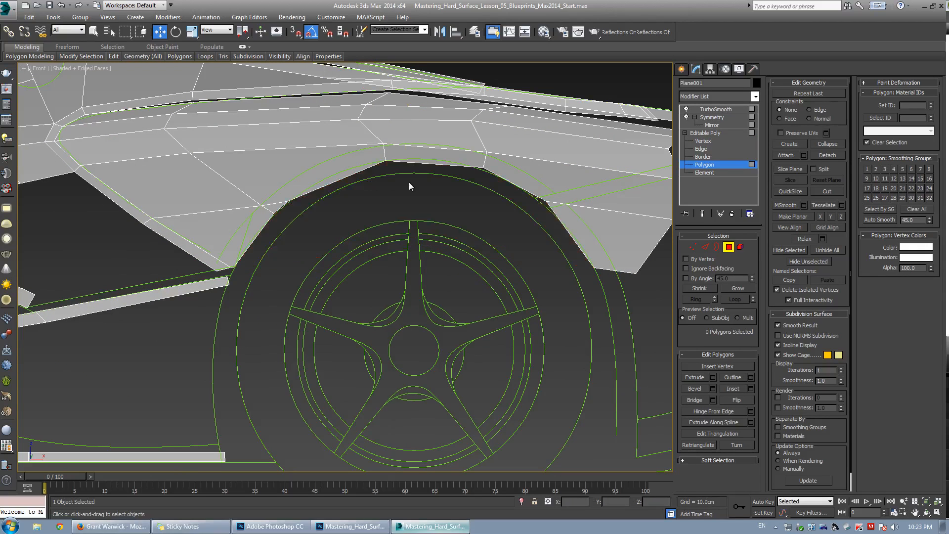
# Cut a new edge from the panel's rear lower corner up to the top of the arch opening.
pyautogui.scroll(2, 402, 228)
pyautogui.press('1')
pyautogui.scroll(2, 450, 243)
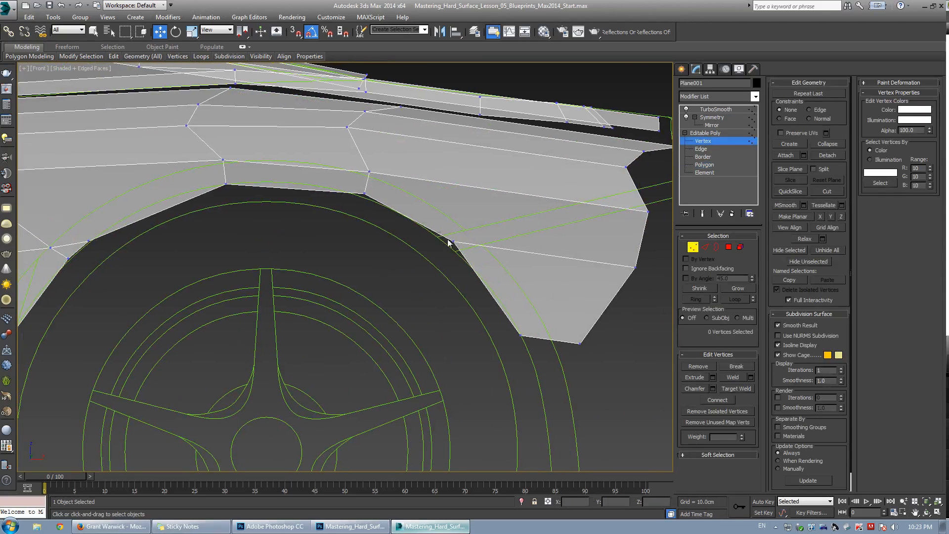
pyautogui.click(453, 241)
pyautogui.moveTo(212, 194); pyautogui.dragTo(256, 176, button='middle')
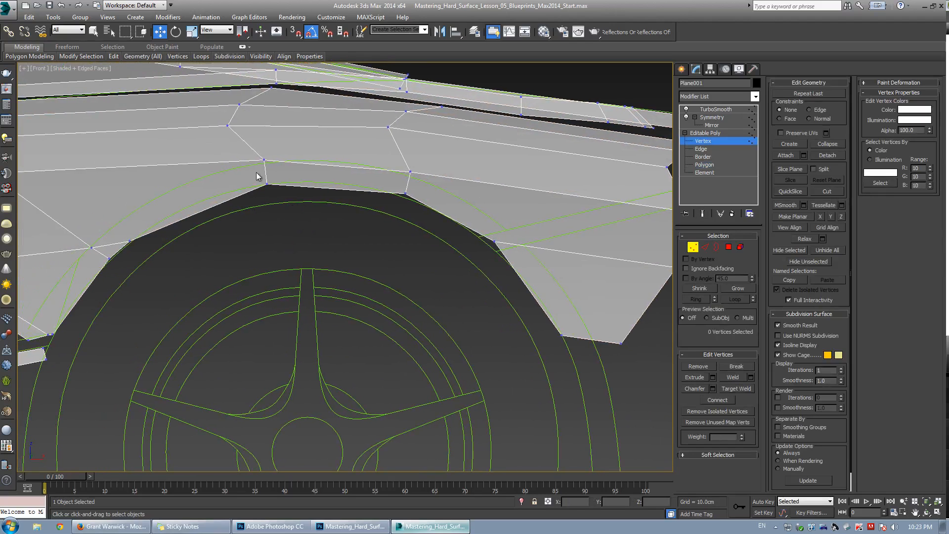
pyautogui.click(410, 172)
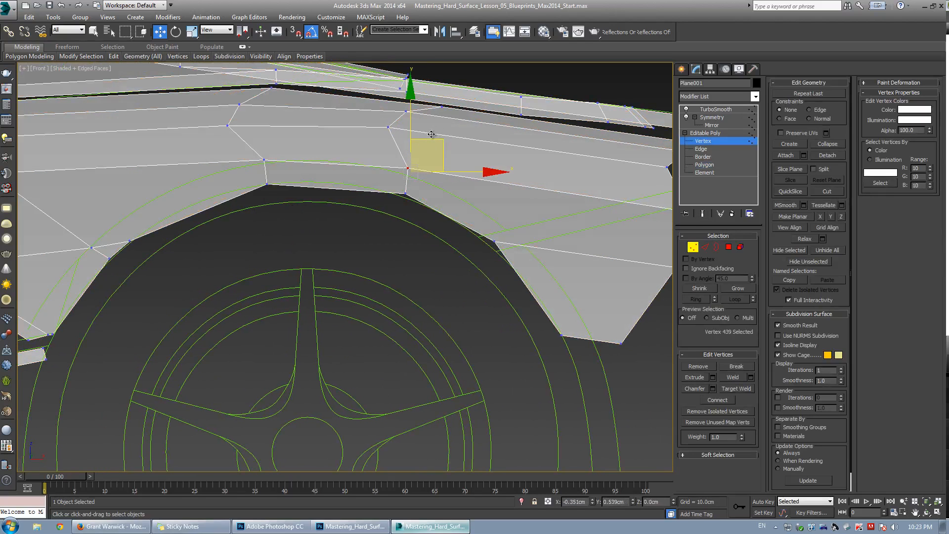
pyautogui.moveTo(193, 248); pyautogui.dragTo(357, 226, button='middle')
pyautogui.hotkey('alt', 'c')
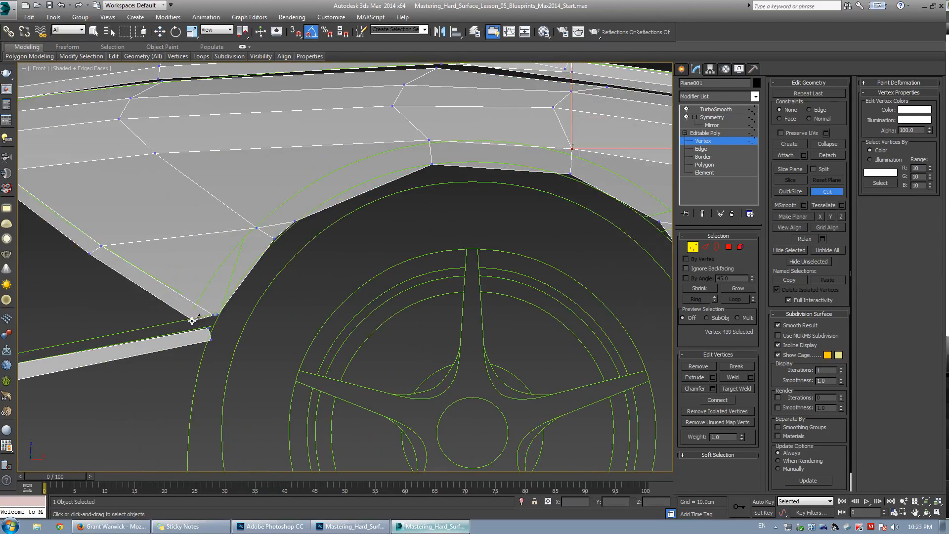
pyautogui.press('w')
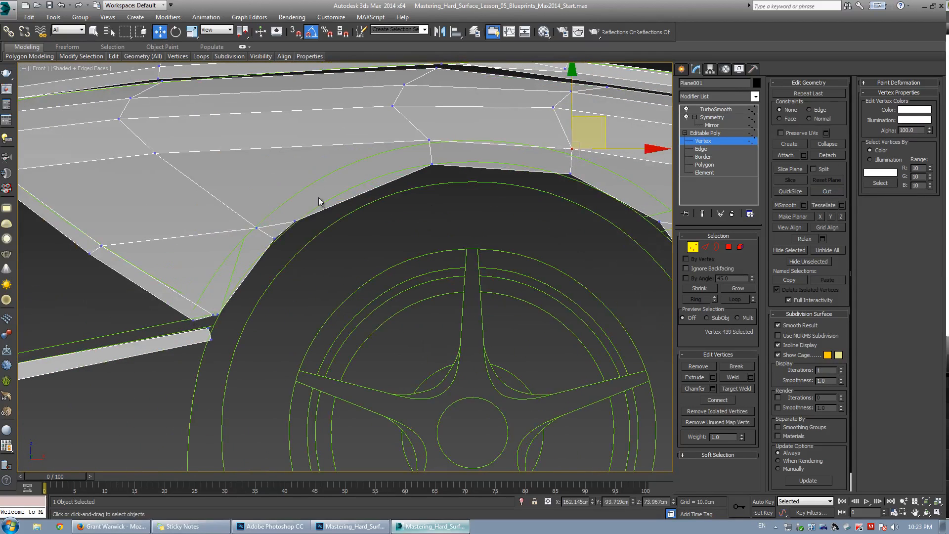
pyautogui.moveTo(393, 177); pyautogui.dragTo(304, 202, button='middle')
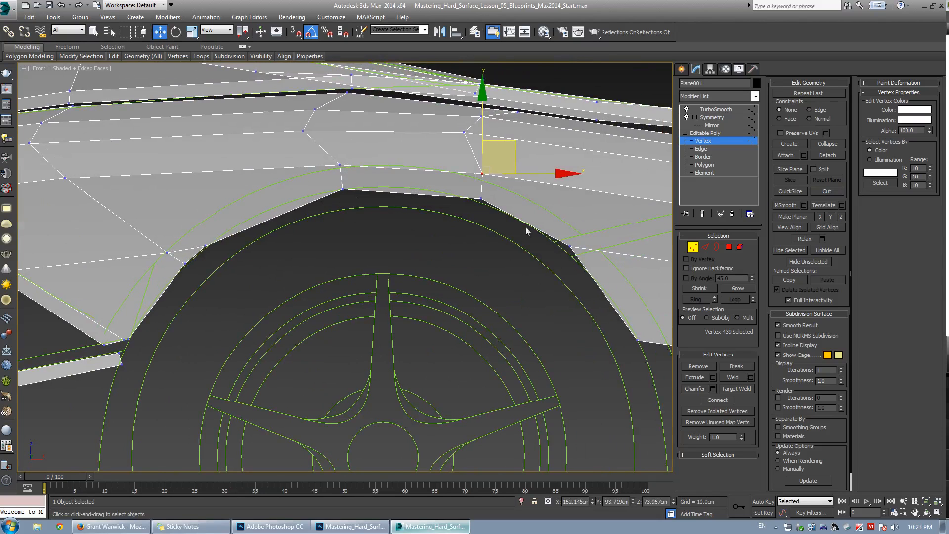
pyautogui.moveTo(588, 250); pyautogui.dragTo(494, 248, button='middle')
pyautogui.hotkey('alt', 'c')
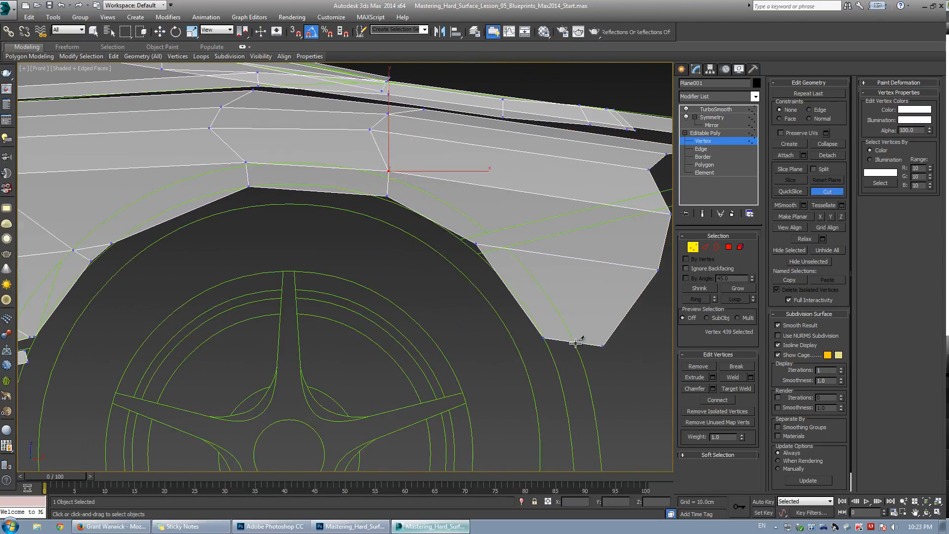
pyautogui.click(576, 342)
pyautogui.click(509, 248)
pyautogui.click(389, 171)
pyautogui.click(389, 174)
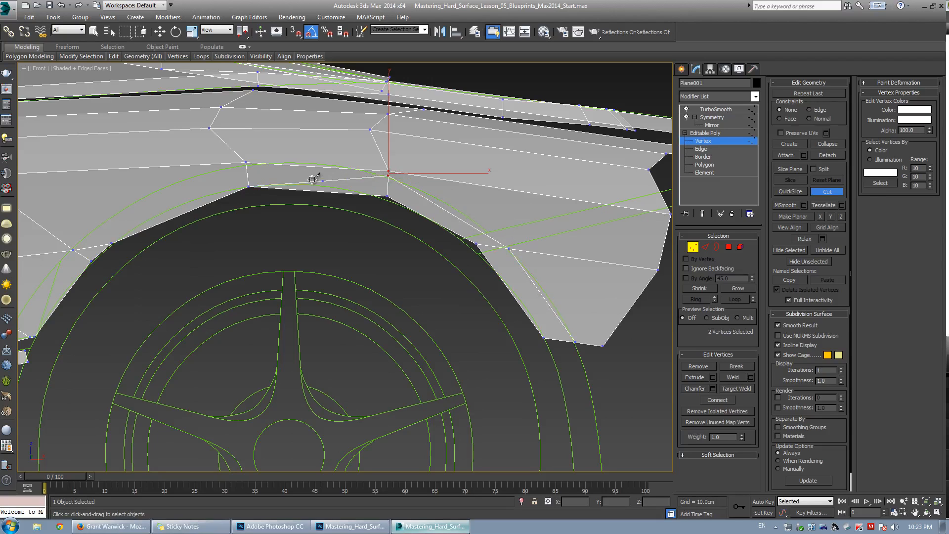
# Continue the cut forward along the arch opening down to the panel's front lower corner.
pyautogui.click(246, 163)
pyautogui.click(72, 249)
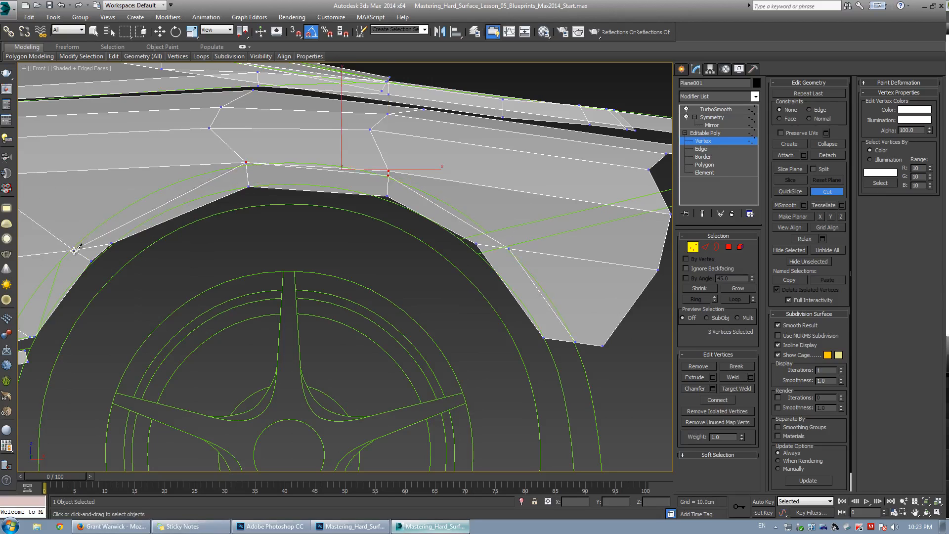
pyautogui.moveTo(83, 270); pyautogui.dragTo(216, 247, button='middle')
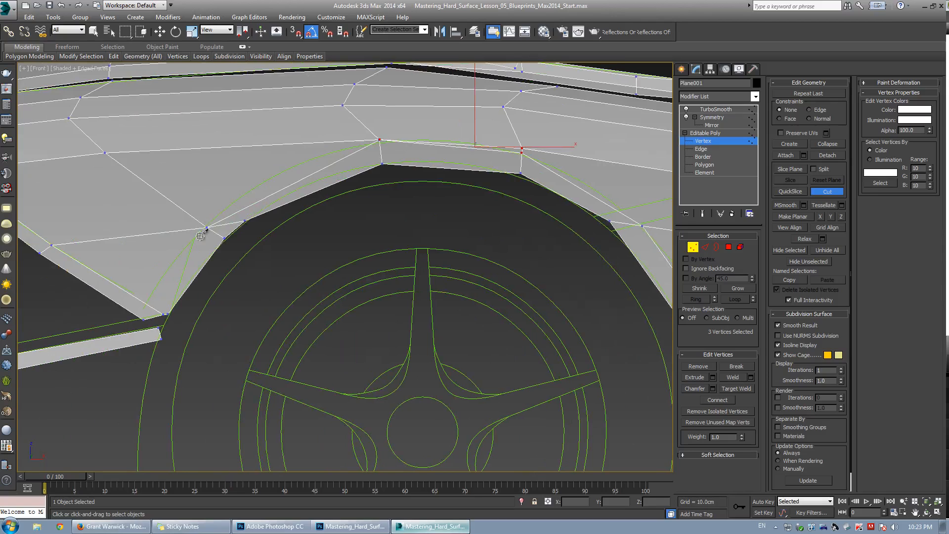
pyautogui.click(205, 228)
pyautogui.click(139, 315)
pyautogui.rightClick(228, 145)
pyautogui.rightClick(229, 144)
# Target Weld the extra vertex near the front of the arch onto its neighbour.
pyautogui.click(268, 189)
pyautogui.hotkey('ctrl', 'shift', 'w')
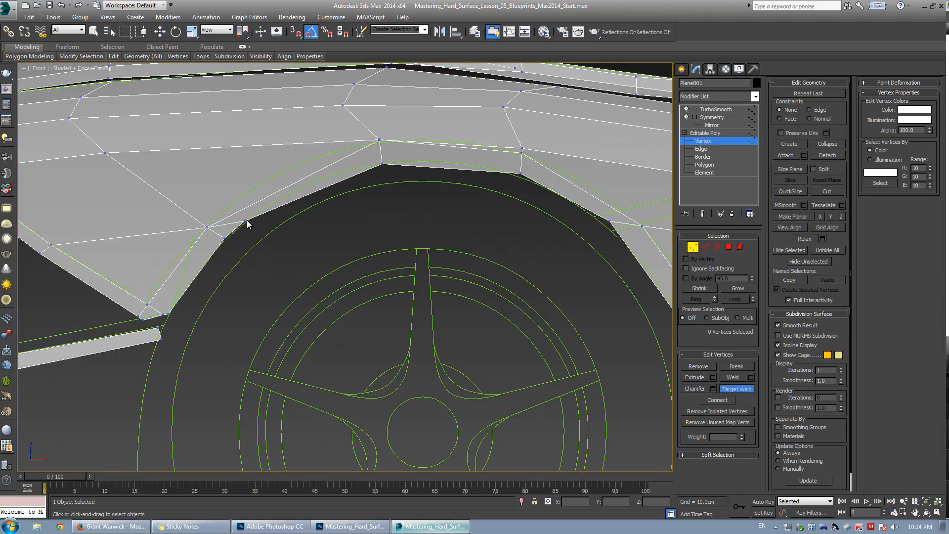
pyautogui.click(224, 239)
pyautogui.press('w')
pyautogui.moveTo(197, 209); pyautogui.dragTo(215, 234)
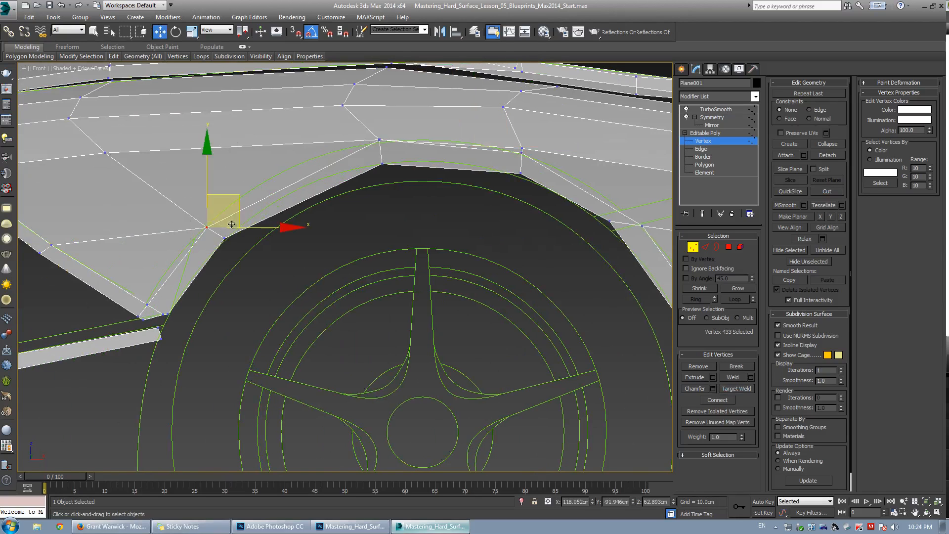
# Select and scale the vertices around the top of the arch to even out the new edges.
pyautogui.hotkey('ctrl', 'e')
pyautogui.moveTo(234, 200)
pyautogui.mouseDown()
pyautogui.moveTo(255, 266)
pyautogui.moveTo(238, 197)
pyautogui.mouseUp()
pyautogui.moveTo(339, 111); pyautogui.dragTo(398, 190)
pyautogui.moveTo(411, 117); pyautogui.dragTo(399, 101)
pyautogui.hotkey('ctrl', 'e')
pyautogui.scroll(-2, 360, 123)
pyautogui.moveTo(351, 131); pyautogui.dragTo(362, 224, button='middle')
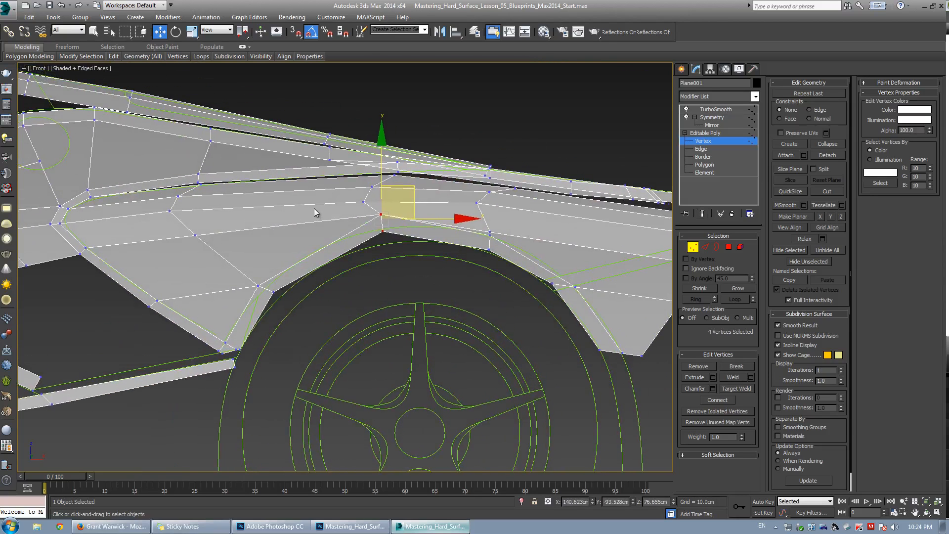
pyautogui.scroll(2, 317, 212)
pyautogui.hotkey('ctrl', 'e')
# Select a ring of edges across the arch panel and connect them with 1 segment.
pyautogui.press('2')
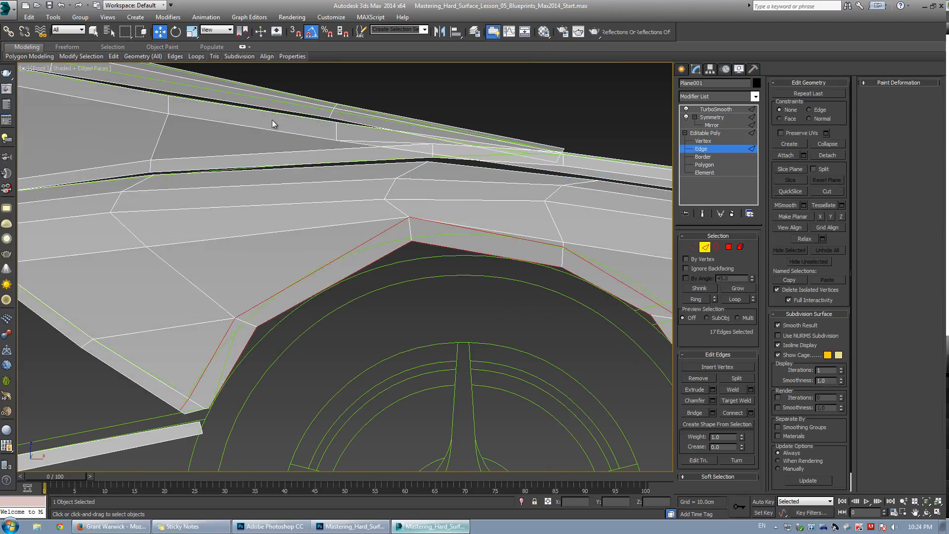
pyautogui.click(333, 263)
pyautogui.hotkey('alt', 'r')
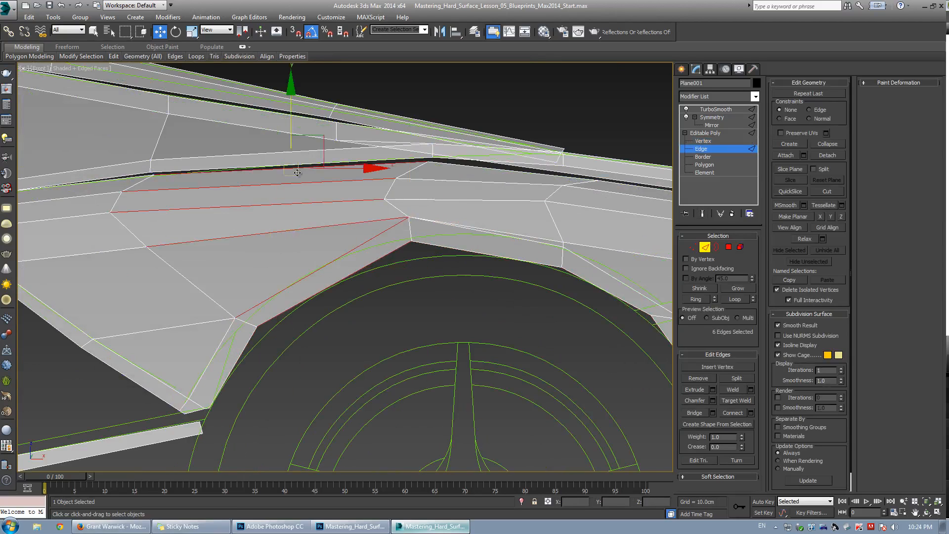
pyautogui.moveTo(312, 228); pyautogui.dragTo(304, 223, button='middle')
pyautogui.scroll(-3, 304, 223)
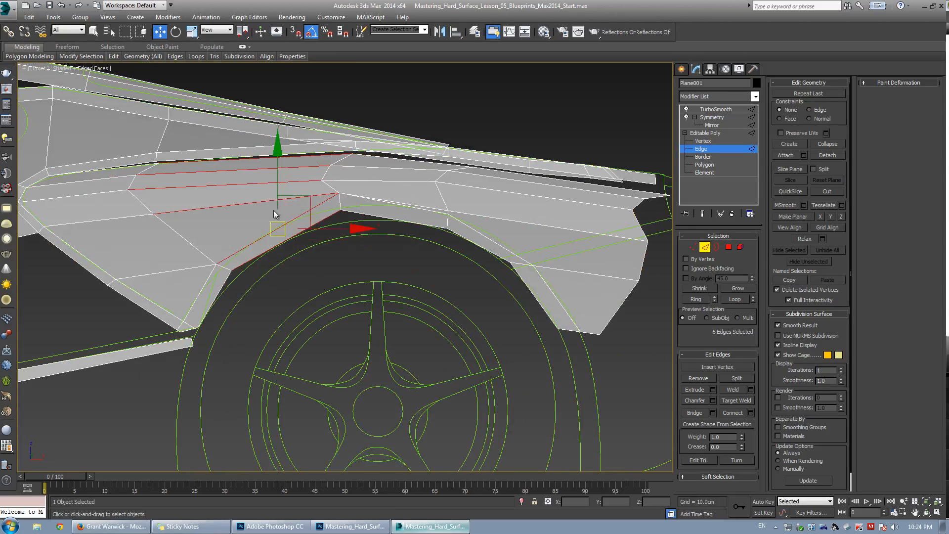
pyautogui.scroll(3, 297, 218)
pyautogui.hotkey('ctrl', 'q')
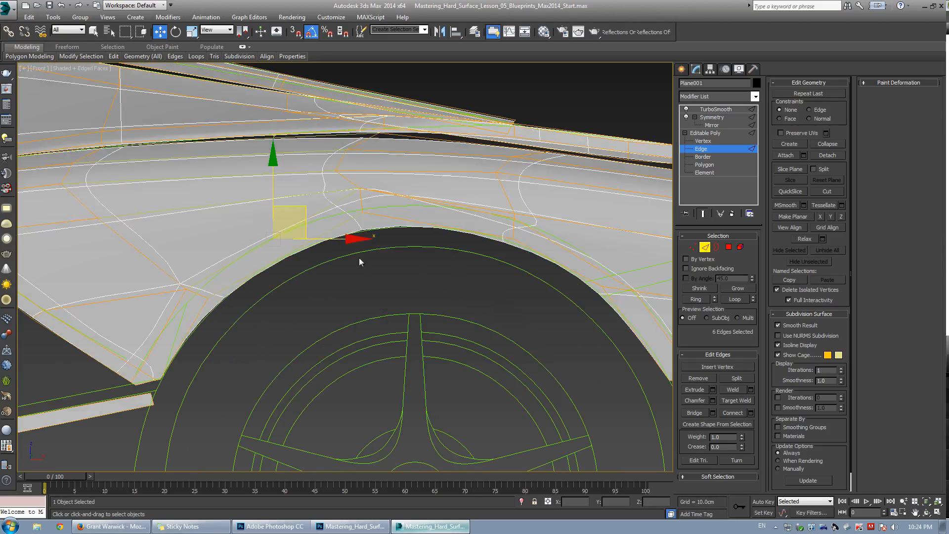
pyautogui.hotkey('ctrl', 'q')
pyautogui.click(751, 412)
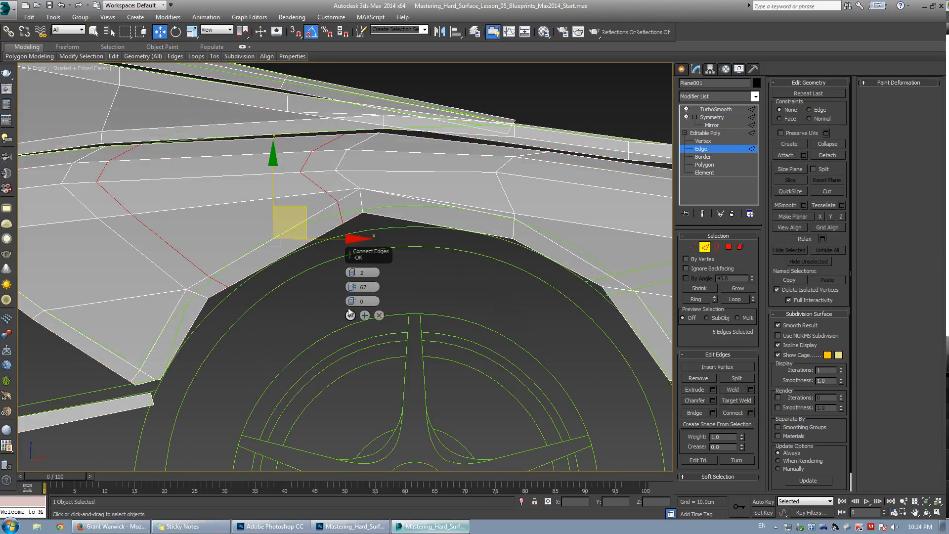
pyautogui.moveTo(350, 275); pyautogui.dragTo(378, 383)
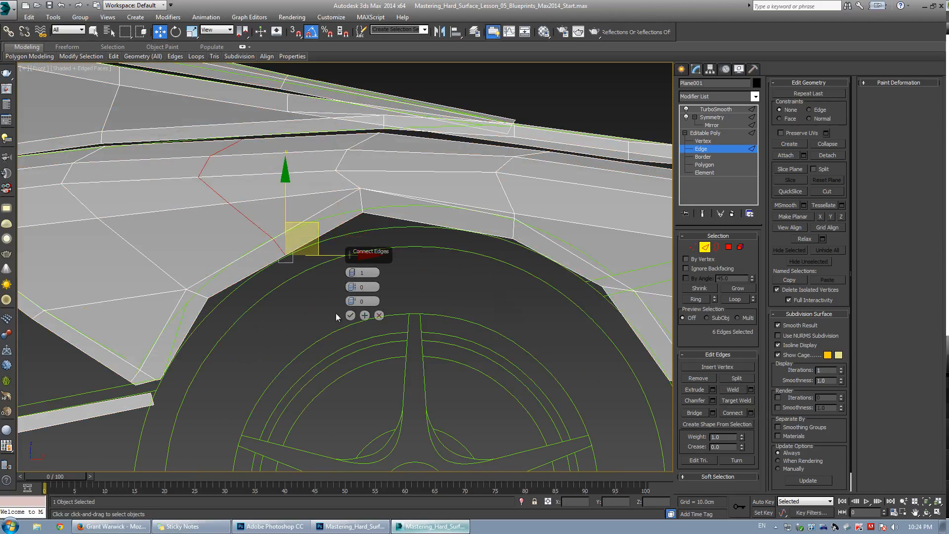
pyautogui.click(350, 315)
# Move the two new vertices down and forward along the arch opening while checking the smoothed preview.
pyautogui.scroll(2, 267, 257)
pyautogui.press('1')
pyautogui.moveTo(243, 211); pyautogui.dragTo(311, 262)
pyautogui.hotkey('ctrl', 'q')
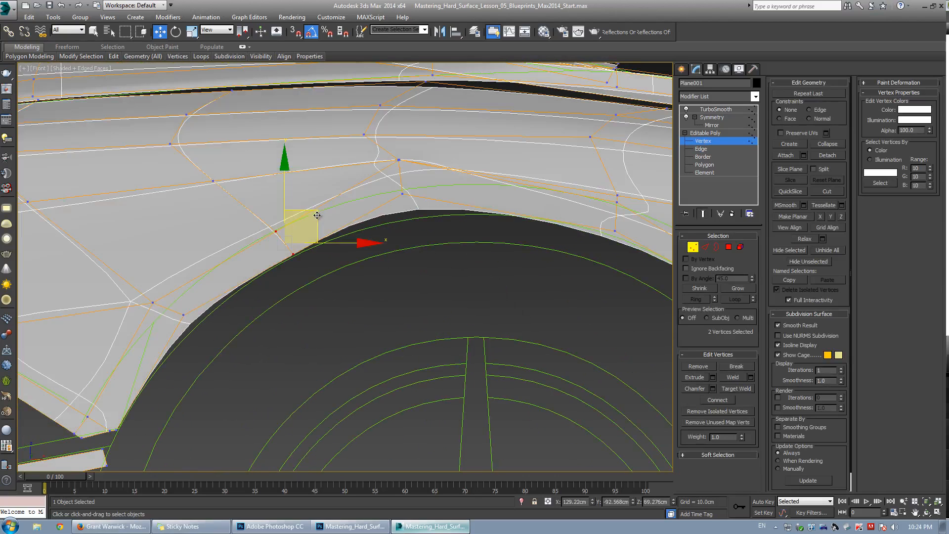
pyautogui.moveTo(318, 211); pyautogui.dragTo(200, 292)
pyautogui.hotkey('ctrl', 'q')
pyautogui.hotkey('ctrl', 'q')
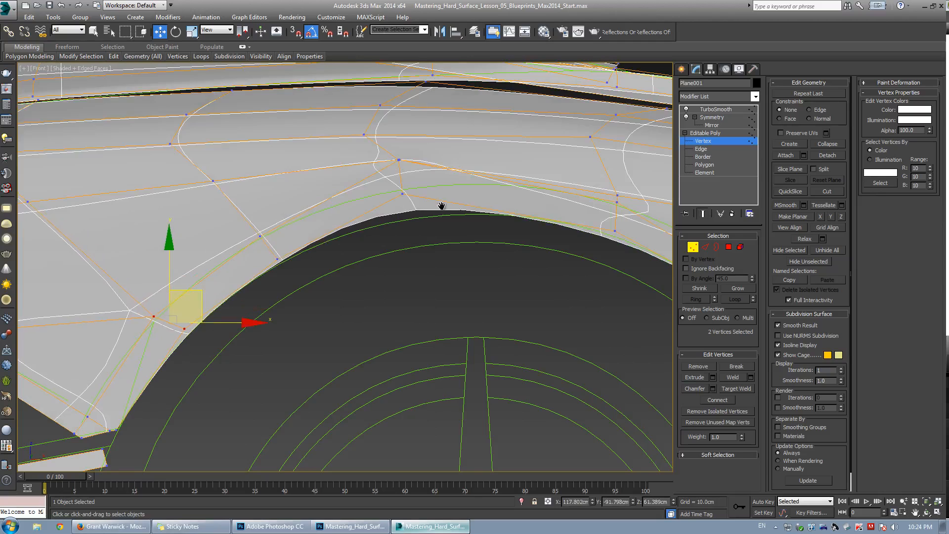
# Reposition vertices along the top of the arch to smooth the panel curvature against the blueprint.
pyautogui.moveTo(443, 208); pyautogui.dragTo(349, 245, button='middle')
pyautogui.hotkey('ctrl', 'q')
pyautogui.moveTo(287, 186); pyautogui.dragTo(329, 238)
pyautogui.hotkey('ctrl', 'q')
pyautogui.moveTo(335, 183)
pyautogui.mouseDown()
pyautogui.moveTo(342, 186)
pyautogui.moveTo(325, 228)
pyautogui.moveTo(341, 184)
pyautogui.mouseUp()
pyautogui.hotkey('ctrl', 'q')
pyautogui.hotkey('ctrl', 'q')
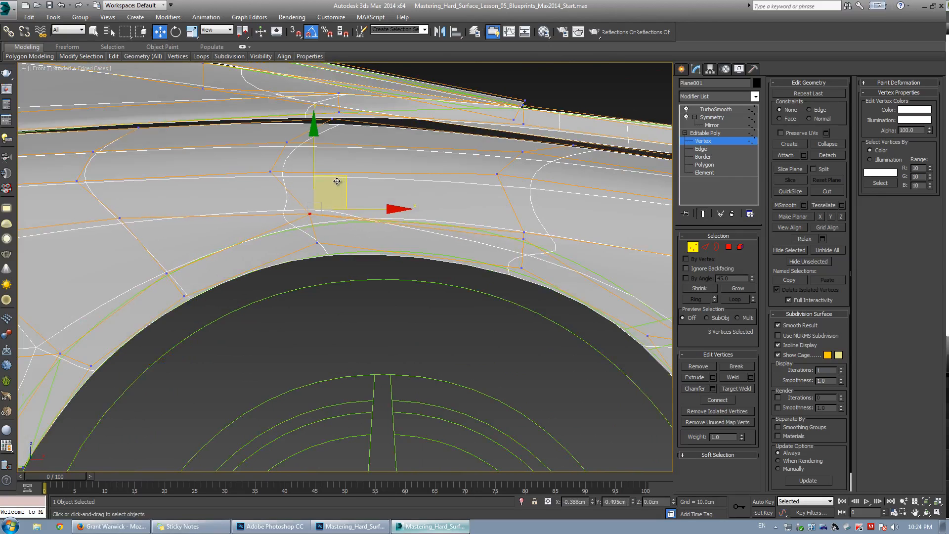
pyautogui.scroll(-3, 339, 265)
pyautogui.hotkey('ctrl', 'q')
pyautogui.scroll(5, 338, 257)
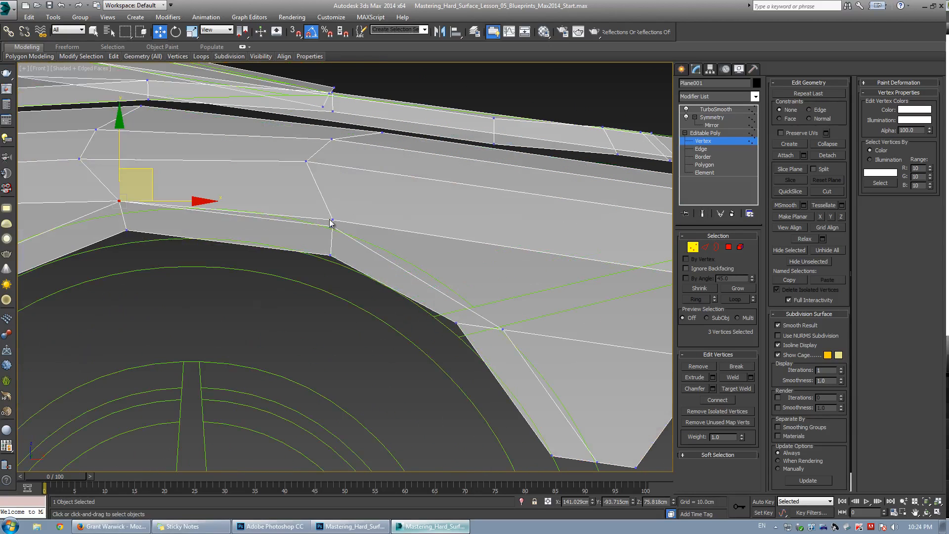
# Nudge the vertices above the arch top to tighten the edge flow.
pyautogui.hotkey('ctrl', 'shift', 'w')
pyautogui.press('w')
pyautogui.hotkey('ctrl', 'q')
pyautogui.moveTo(316, 217); pyautogui.dragTo(346, 240)
pyautogui.hotkey('ctrl', 'q')
pyautogui.hotkey('ctrl', 'q')
pyautogui.moveTo(356, 195); pyautogui.dragTo(364, 193)
# Move the vertices on the rear part of the arch panel to follow the wheel arch curve.
pyautogui.moveTo(297, 203); pyautogui.dragTo(357, 262)
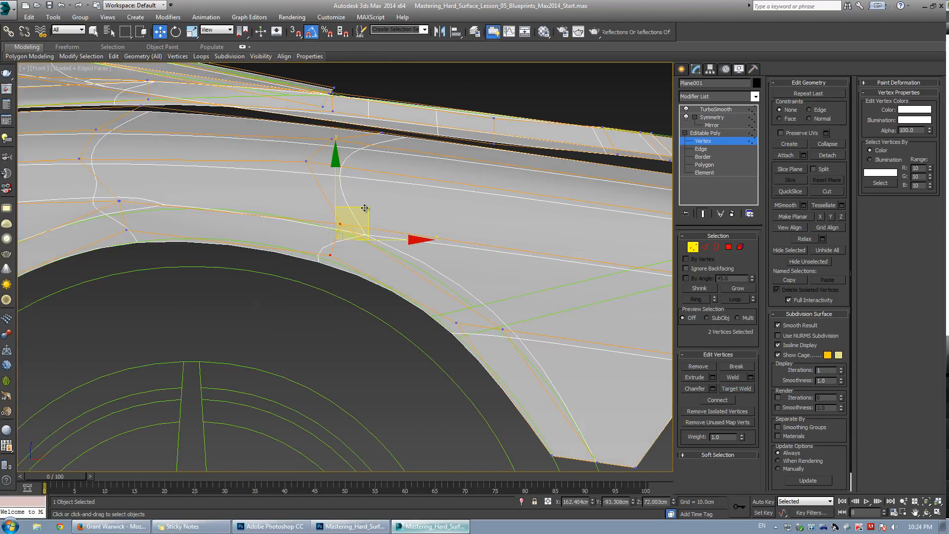
pyautogui.moveTo(364, 209)
pyautogui.mouseDown()
pyautogui.moveTo(366, 194)
pyautogui.moveTo(358, 198)
pyautogui.mouseUp()
pyautogui.moveTo(479, 298); pyautogui.dragTo(360, 245, button='middle')
pyautogui.scroll(-2, 326, 249)
pyautogui.hotkey('ctrl', 'q')
pyautogui.scroll(2, 323, 248)
pyautogui.moveTo(322, 248); pyautogui.dragTo(405, 304)
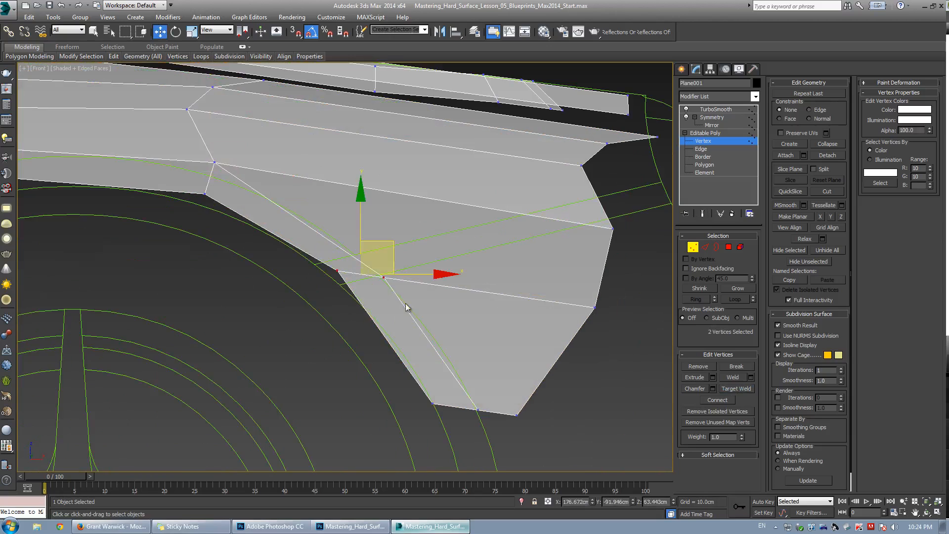
pyautogui.hotkey('ctrl', 'q')
pyautogui.moveTo(384, 244); pyautogui.dragTo(391, 246)
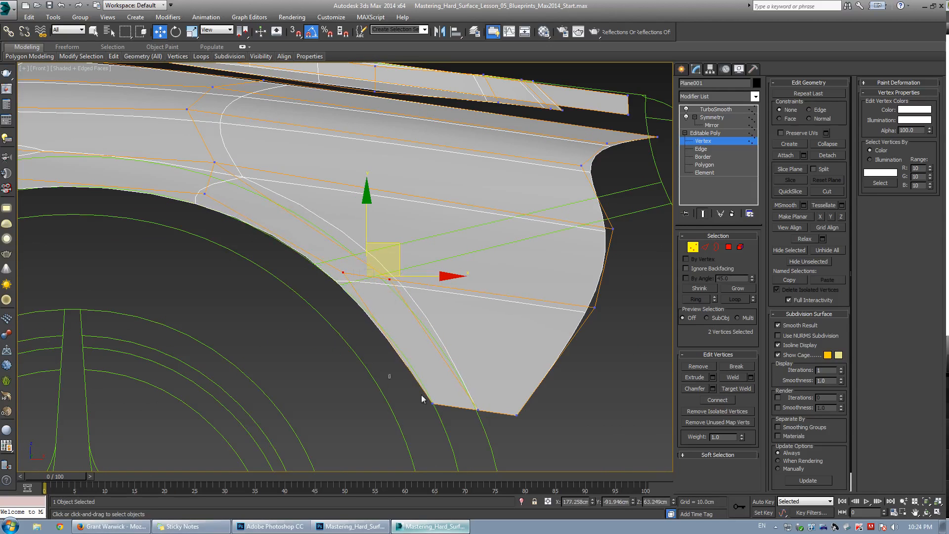
# Adjust the vertices near the panel's rear lower corner to refine its shape.
pyautogui.moveTo(548, 442); pyautogui.dragTo(555, 445)
pyautogui.moveTo(319, 239); pyautogui.dragTo(420, 302)
pyautogui.moveTo(422, 303); pyautogui.dragTo(508, 320, button='middle')
pyautogui.scroll(-3, 504, 318)
pyautogui.hotkey('ctrl', 'q')
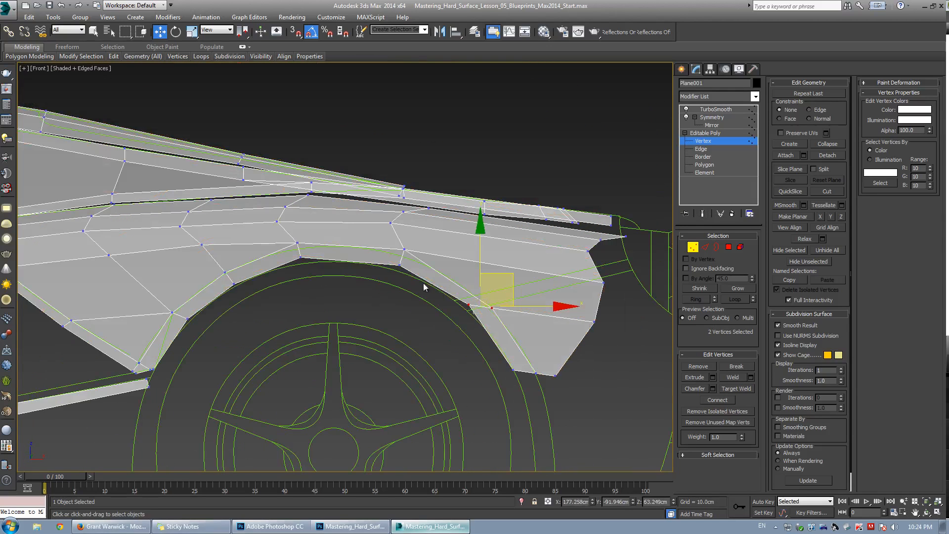
# Adjust the vertices just above the arch top to even out the panel's horizontal edge rows.
pyautogui.scroll(2, 288, 208)
pyautogui.moveTo(255, 200); pyautogui.dragTo(304, 244)
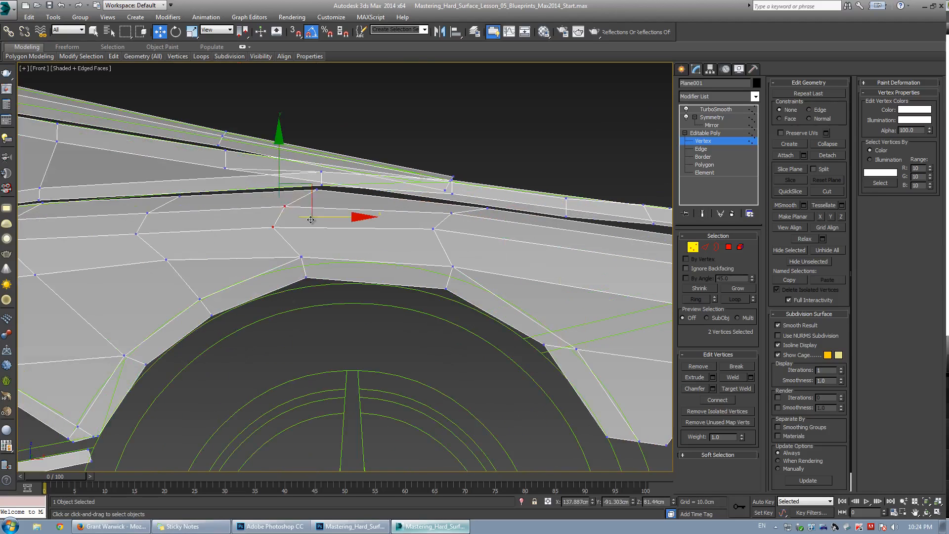
pyautogui.moveTo(310, 186); pyautogui.dragTo(340, 182)
pyautogui.moveTo(420, 208); pyautogui.dragTo(465, 241)
pyautogui.moveTo(474, 191); pyautogui.dragTo(491, 197)
pyautogui.click(493, 230)
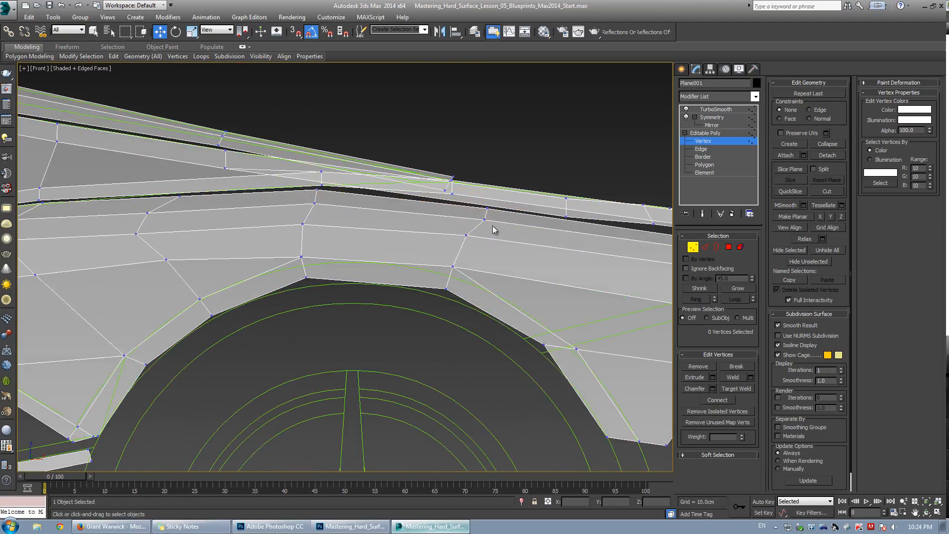
# Move the vertices along the upper panel line above the arch to straighten it.
pyautogui.click(487, 221)
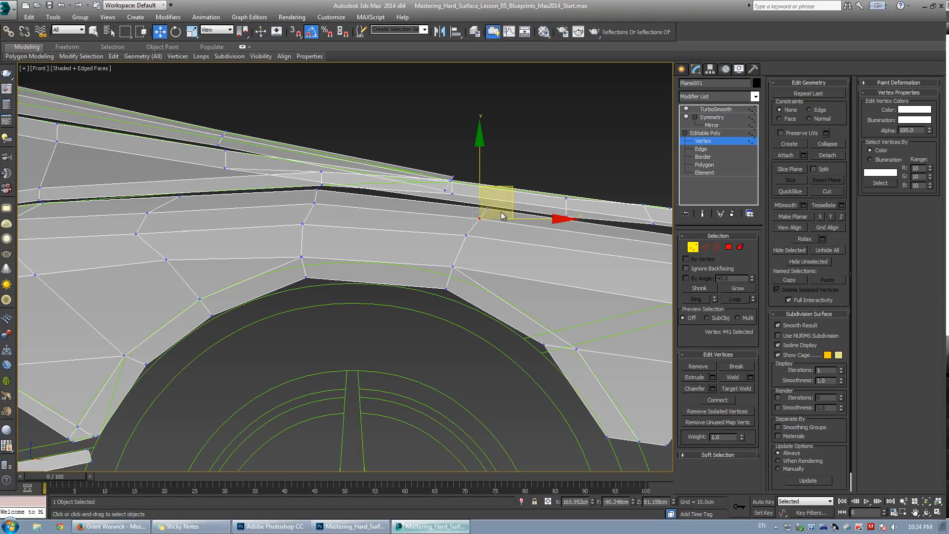
pyautogui.moveTo(317, 189); pyautogui.dragTo(311, 203)
pyautogui.moveTo(237, 250); pyautogui.dragTo(283, 230, button='middle')
pyautogui.scroll(-2, 283, 229)
pyautogui.moveTo(245, 222); pyautogui.dragTo(269, 241)
pyautogui.scroll(2, 267, 247)
pyautogui.click(254, 248)
pyautogui.click(248, 237)
pyautogui.click(316, 209)
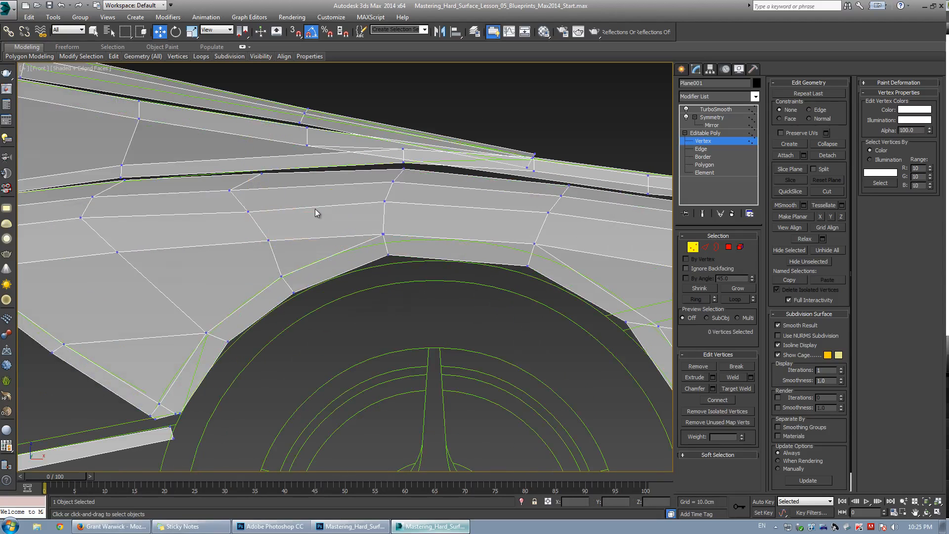
# Cut a new edge across the panel above the arch, from the front edge through the arch top to the rear edge.
pyautogui.scroll(-2, 313, 206)
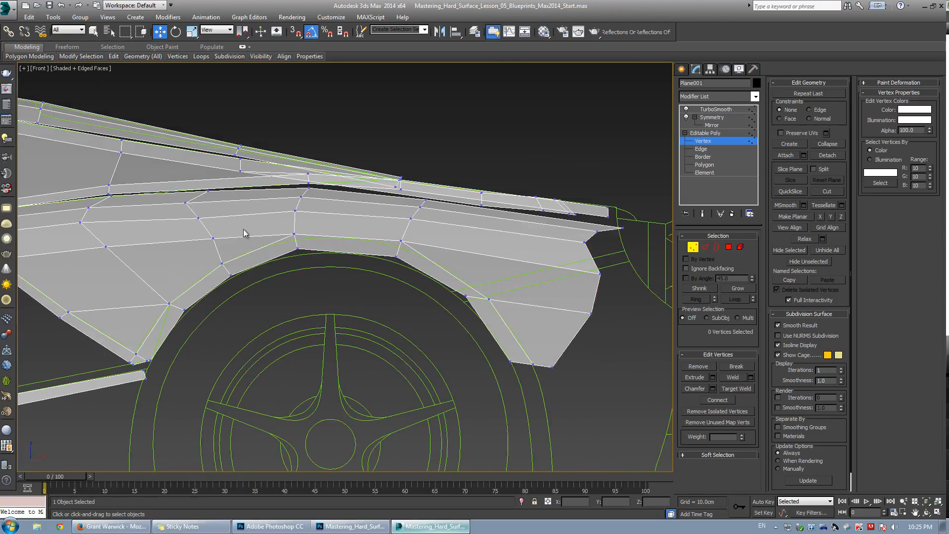
pyautogui.scroll(2, 243, 230)
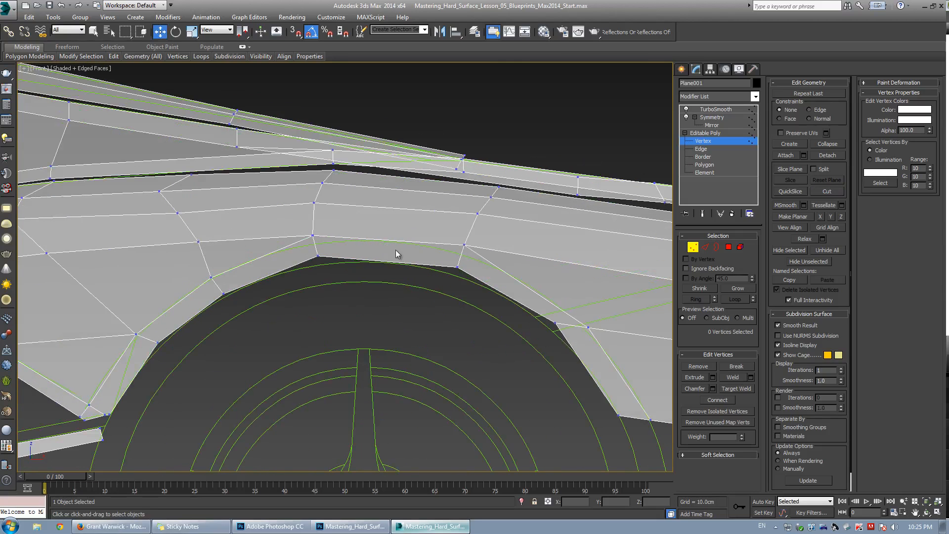
pyautogui.scroll(-3, 396, 254)
pyautogui.scroll(3, 461, 247)
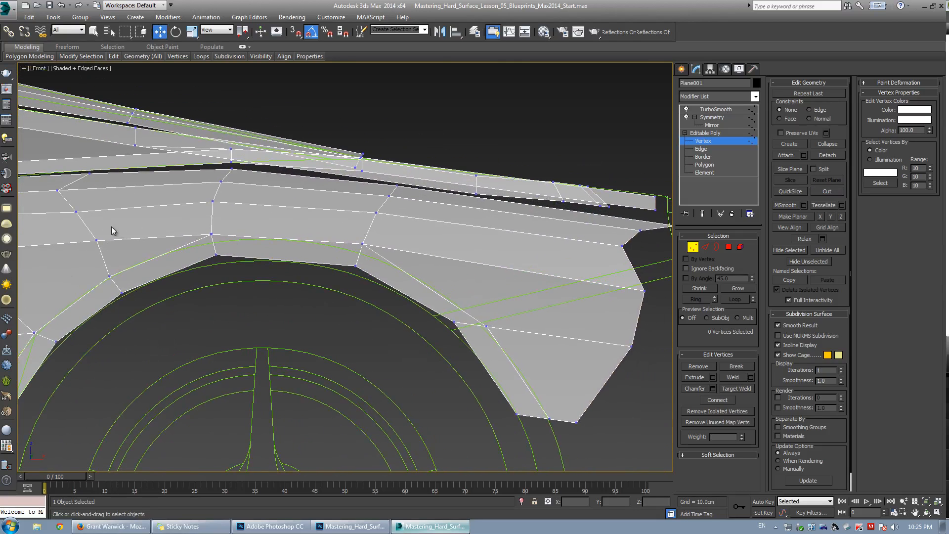
pyautogui.hotkey('alt', 'c')
pyautogui.click(97, 241)
pyautogui.click(211, 225)
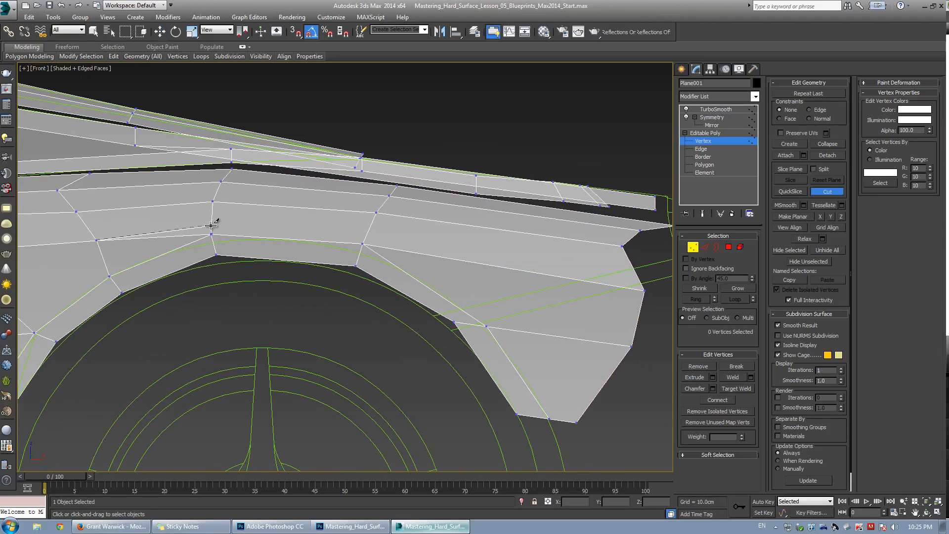
pyautogui.click(368, 229)
pyautogui.click(633, 267)
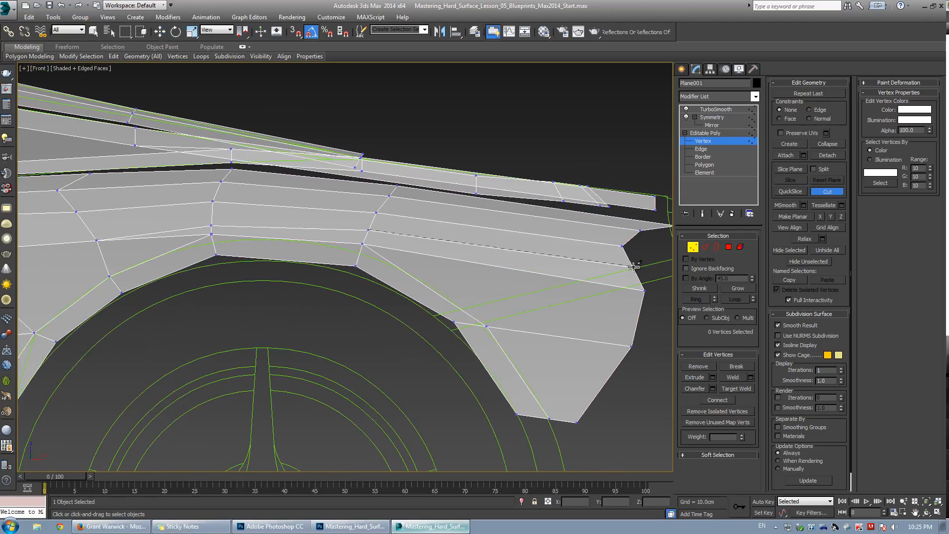
pyautogui.rightClick(180, 225)
# Remove the short edge at the arch top beside the new cut.
pyautogui.moveTo(181, 225); pyautogui.dragTo(263, 217, button='middle')
pyautogui.press('2')
pyautogui.click(268, 225)
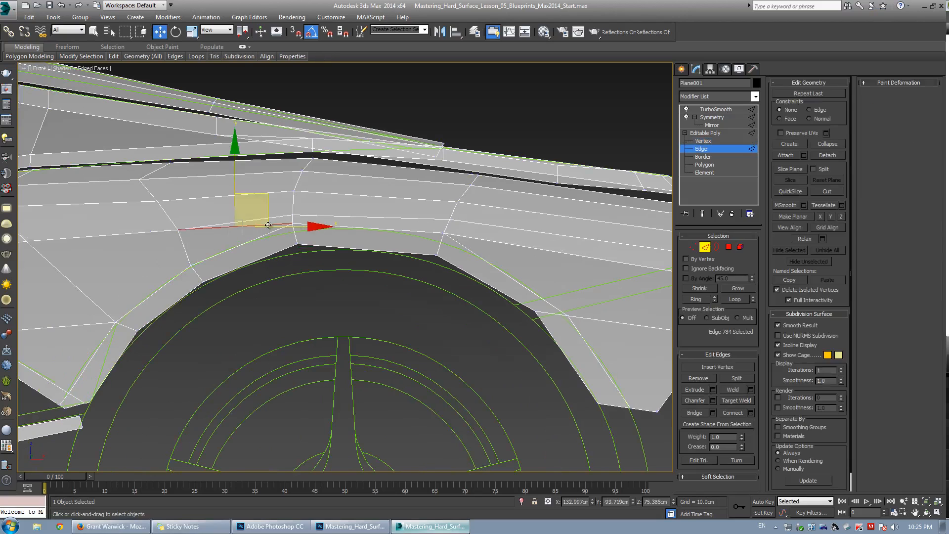
pyautogui.click(691, 379)
# Toggle the smoothed preview and inspect the arch-top vertex left after removing the edge.
pyautogui.scroll(2, 314, 243)
pyautogui.hotkey('ctrl', 'm')
pyautogui.hotkey('ctrl', 'm')
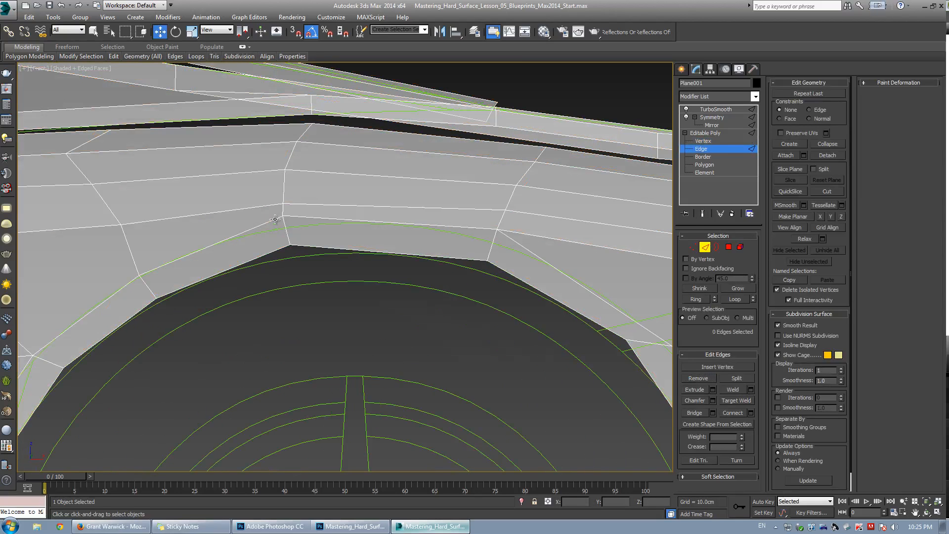
pyautogui.press('1')
pyautogui.click(283, 218)
pyautogui.scroll(4, 287, 220)
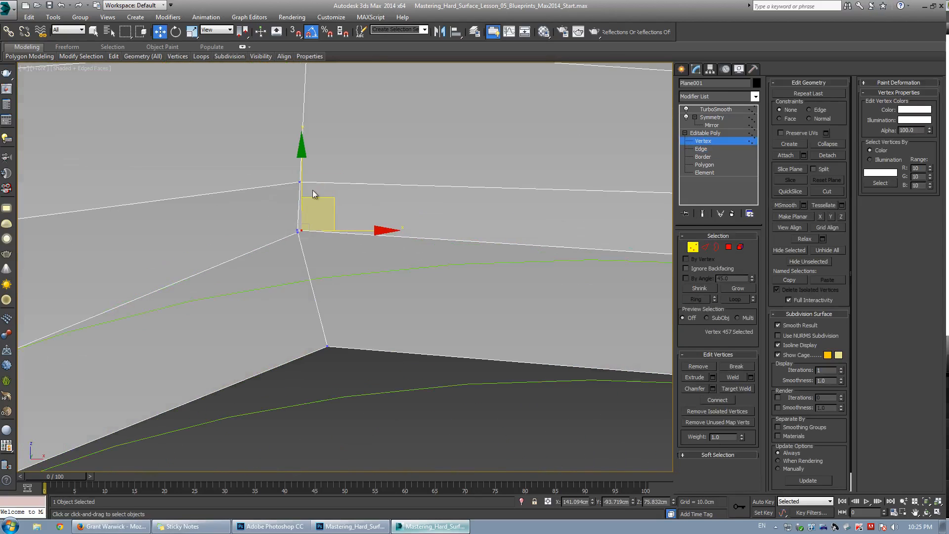
pyautogui.hotkey('ctrl', 'm')
pyautogui.hotkey('ctrl', 'm')
pyautogui.scroll(2, 297, 228)
pyautogui.hotkey('ctrl', 'm')
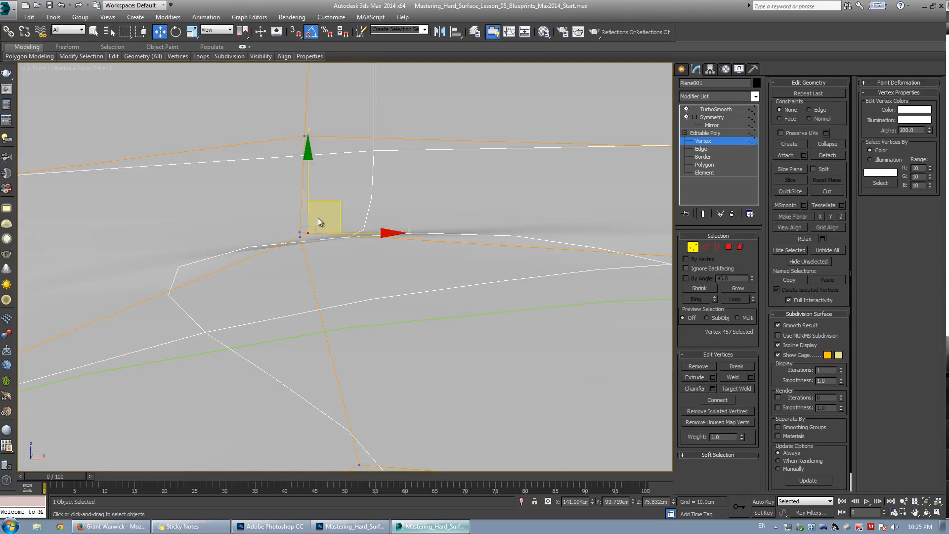
pyautogui.scroll(-5, 314, 221)
pyautogui.scroll(-3, 305, 226)
pyautogui.hotkey('ctrl', 'm')
pyautogui.scroll(3, 295, 212)
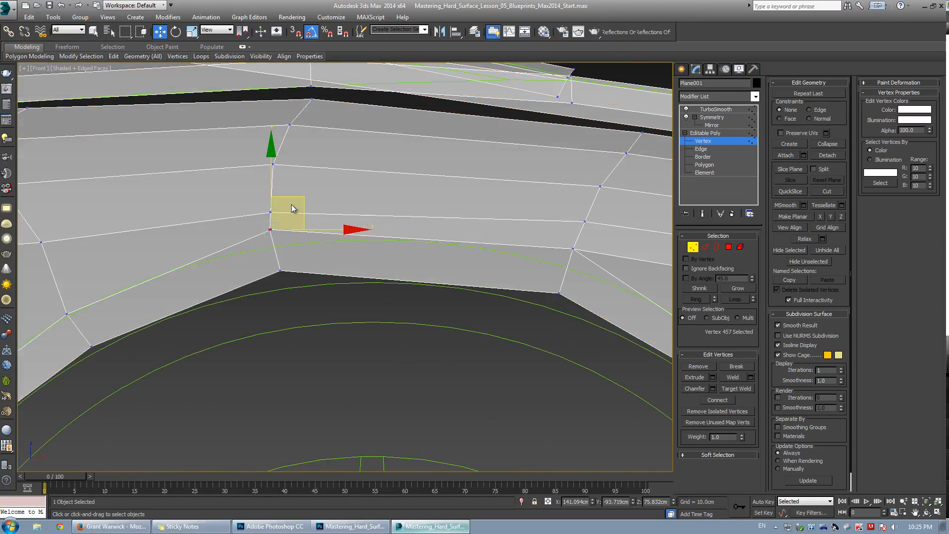
pyautogui.hotkey('ctrl', 'm')
pyautogui.scroll(5, 271, 237)
# Target-weld the stray arch-top vertex onto its neighbouring vertex.
pyautogui.hotkey('ctrl', 'e')
pyautogui.hotkey('ctrl', 'shift', 'w')
pyautogui.click(354, 207)
pyautogui.click(347, 210)
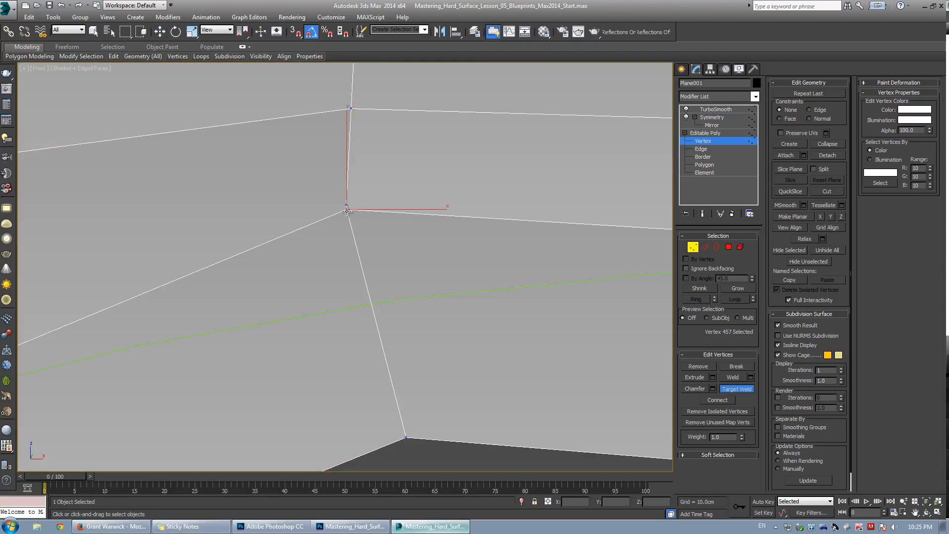
pyautogui.hotkey('ctrl', 'shift', 'w')
pyautogui.hotkey('ctrl', 'shift', 'w')
pyautogui.click(346, 206)
pyautogui.press('w')
pyautogui.hotkey('ctrl', 'e')
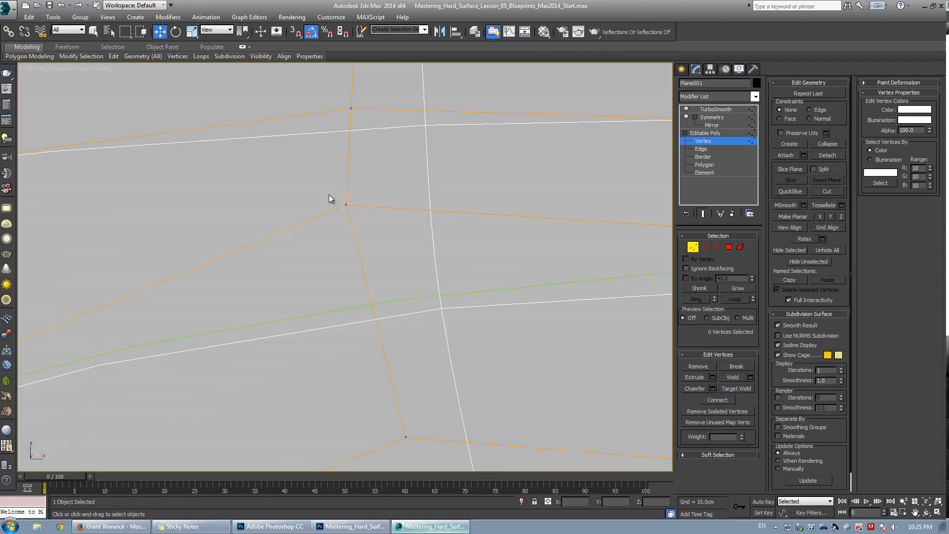
# Move the welded vertex at the arch top to realign the edge flow.
pyautogui.moveTo(329, 195); pyautogui.dragTo(371, 213)
pyautogui.hotkey('ctrl', 'e')
pyautogui.hotkey('ctrl', 'e')
pyautogui.scroll(-5, 378, 172)
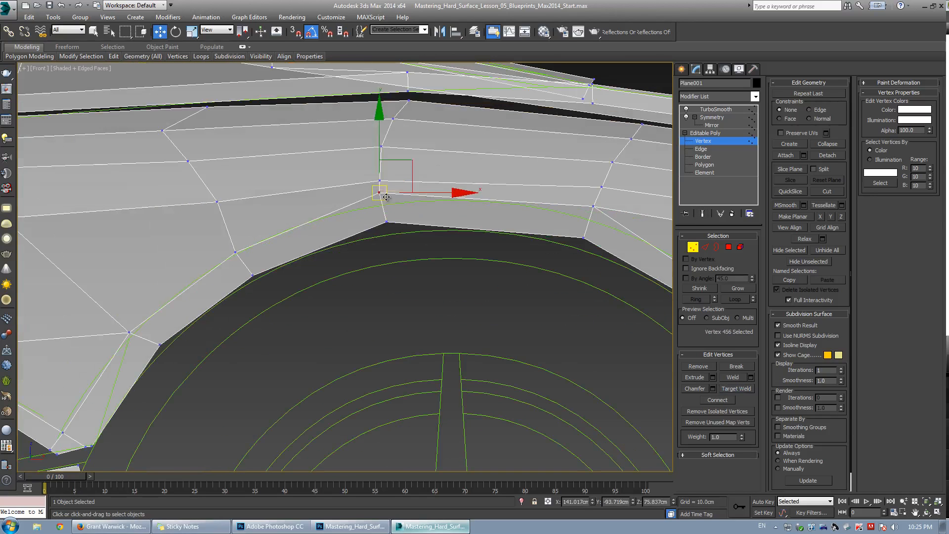
pyautogui.moveTo(399, 192); pyautogui.dragTo(336, 177, button='middle')
pyautogui.hotkey('ctrl', 'e')
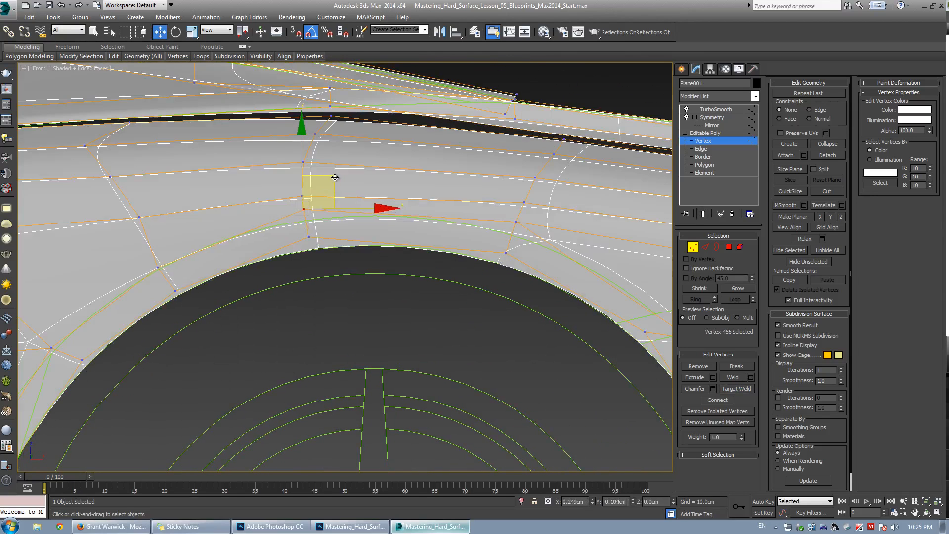
pyautogui.hotkey('ctrl', 'e')
pyautogui.hotkey('ctrl', 'e')
# Select and nudge the arch-top vertices beside the new edge into place.
pyautogui.scroll(4, 301, 232)
pyautogui.moveTo(272, 187); pyautogui.dragTo(341, 259)
pyautogui.scroll(-6, 325, 243)
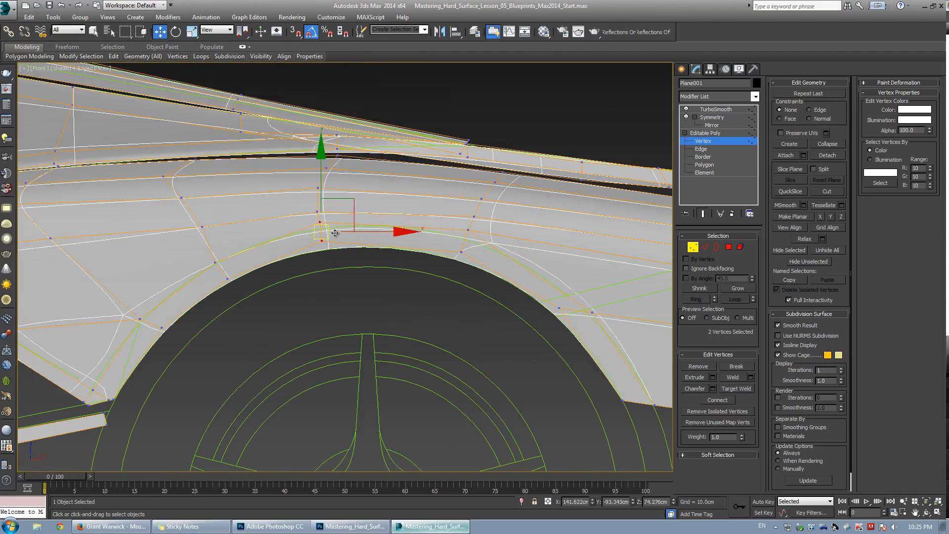
pyautogui.hotkey('ctrl', 'e')
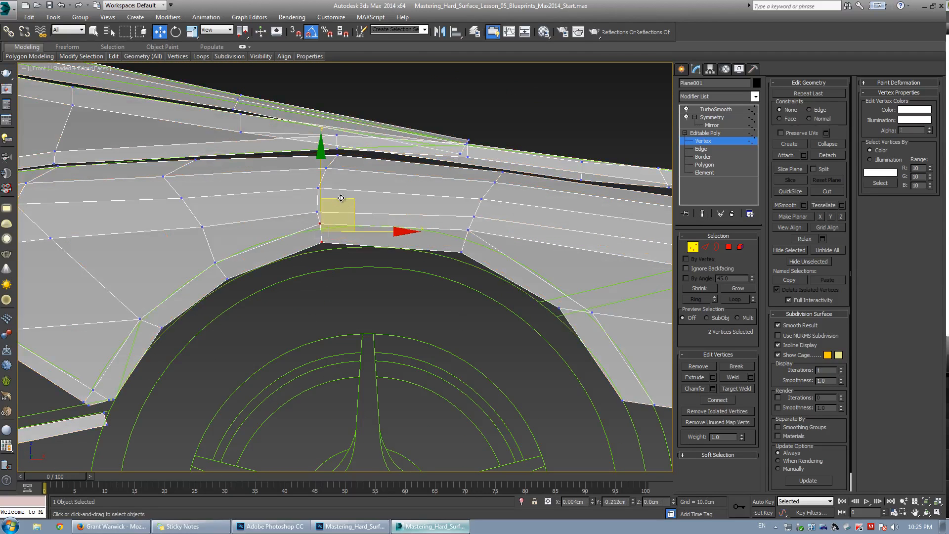
pyautogui.hotkey('ctrl', 'e')
pyautogui.scroll(3, 426, 228)
pyautogui.hotkey('ctrl', 'e')
pyautogui.click(390, 236)
pyautogui.moveTo(419, 204); pyautogui.dragTo(416, 202)
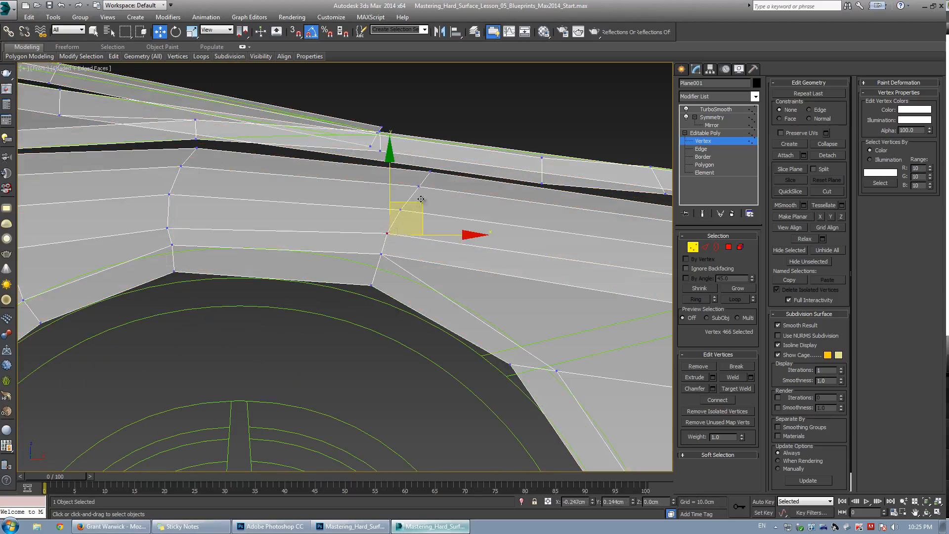
# Adjust the vertices along the new edge where it meets the arch front.
pyautogui.moveTo(409, 161); pyautogui.dragTo(473, 207)
pyautogui.moveTo(455, 150); pyautogui.dragTo(428, 148)
pyautogui.click(411, 216)
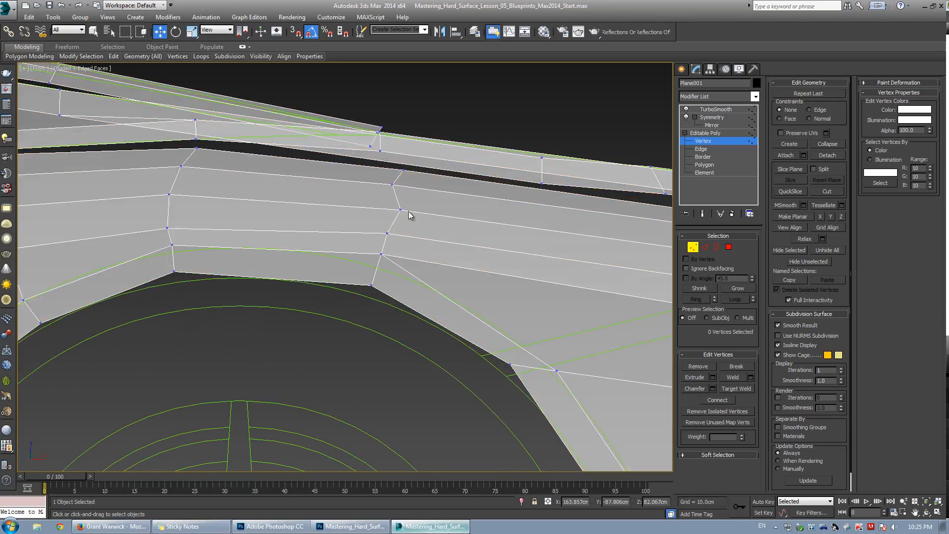
pyautogui.click(400, 209)
pyautogui.moveTo(400, 209)
pyautogui.mouseDown()
pyautogui.moveTo(388, 205)
pyautogui.moveTo(406, 204)
pyautogui.mouseUp()
pyautogui.click(386, 234)
pyautogui.click(386, 258)
pyautogui.click(381, 255)
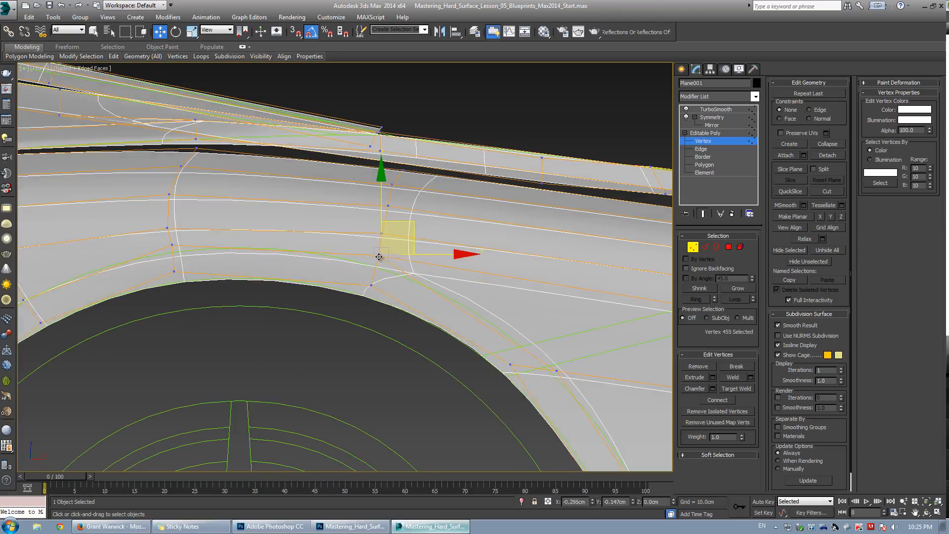
# Review the smoothed arch panel at the TurboSmooth level.
pyautogui.scroll(-1, 381, 255)
pyautogui.scroll(-2, 381, 252)
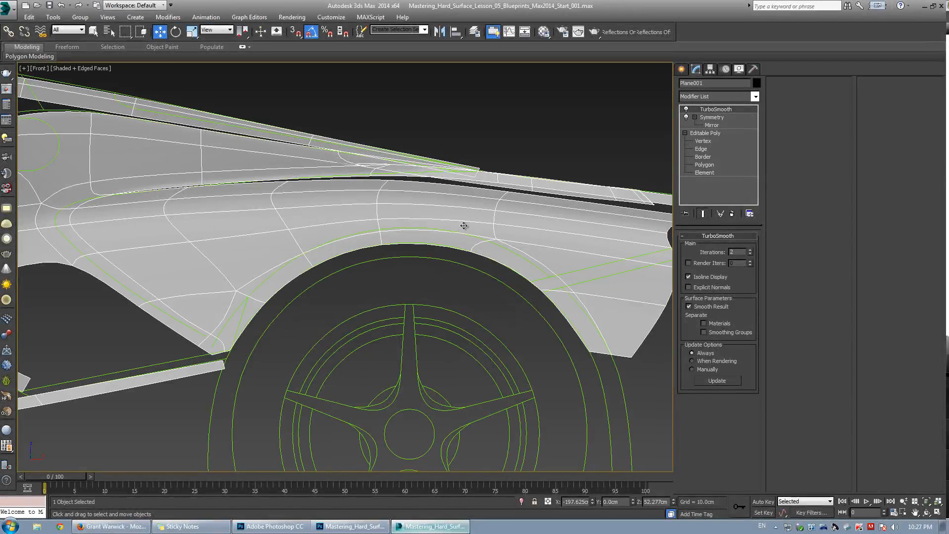
pyautogui.moveTo(383, 242); pyautogui.dragTo(360, 230, button='middle')
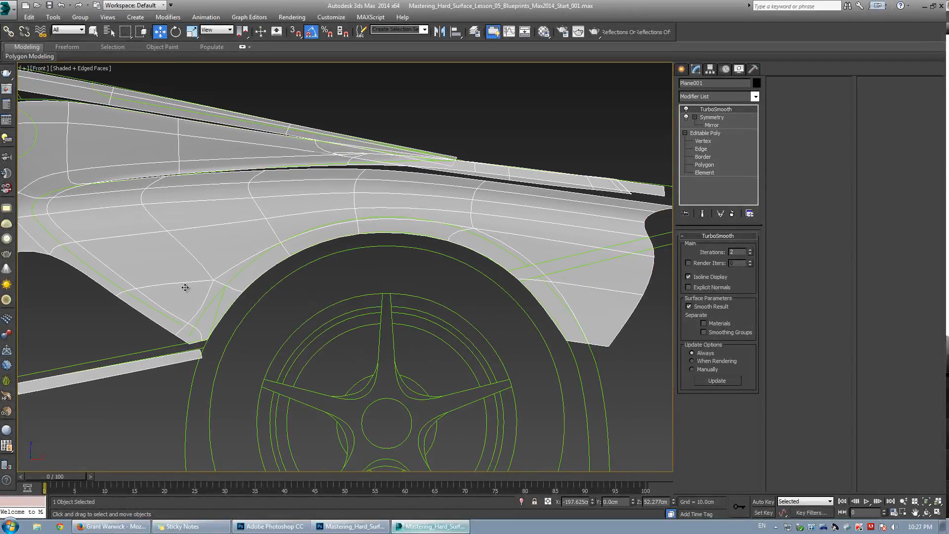
pyautogui.moveTo(93, 289); pyautogui.dragTo(165, 278, button='middle')
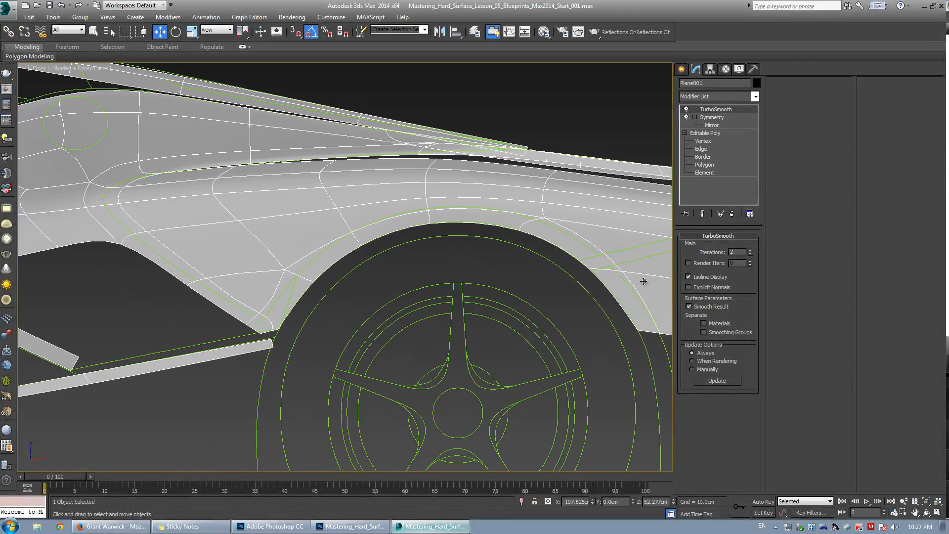
pyautogui.moveTo(574, 232); pyautogui.dragTo(491, 243, button='middle')
# Return to vertex level and move a vertex above the arch to tidy the edge rows.
pyautogui.click(711, 142)
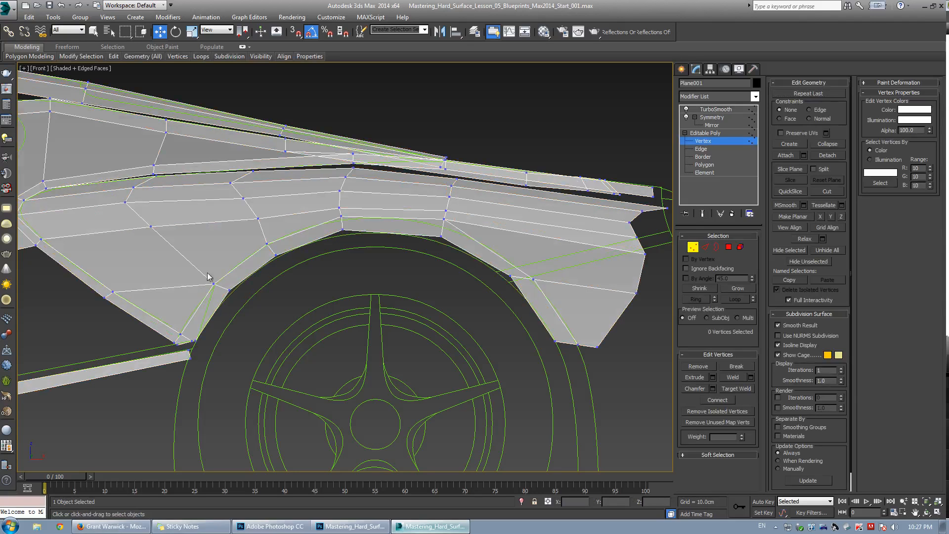
pyautogui.click(258, 218)
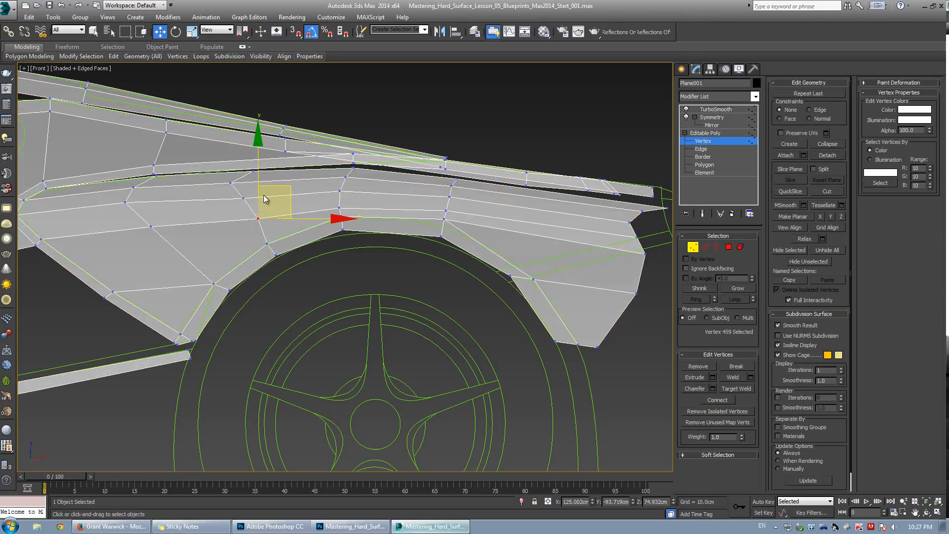
pyautogui.moveTo(263, 194); pyautogui.dragTo(281, 184)
pyautogui.scroll(2, 121, 290)
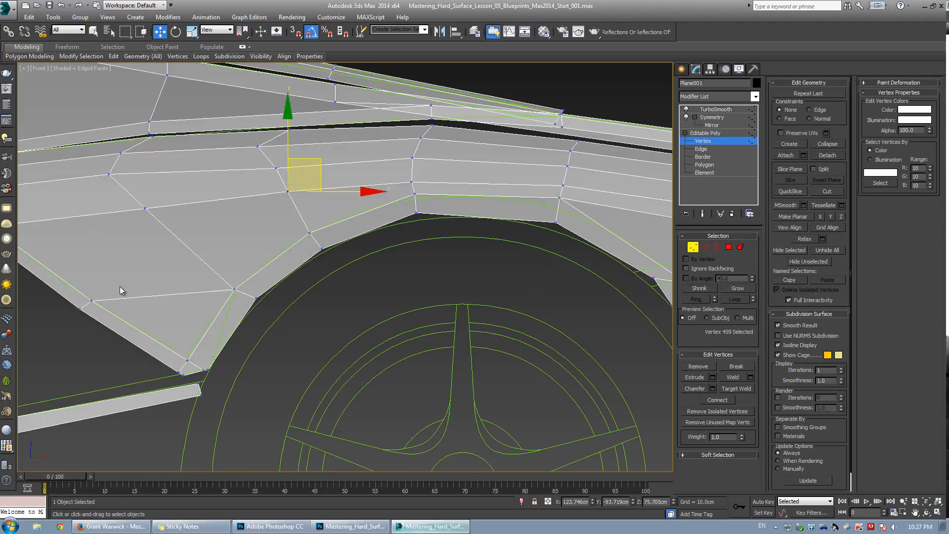
# Cut a second edge across the panel from the front lower area through the arch top to the rear section.
pyautogui.hotkey('alt', 'c')
pyautogui.click(91, 300)
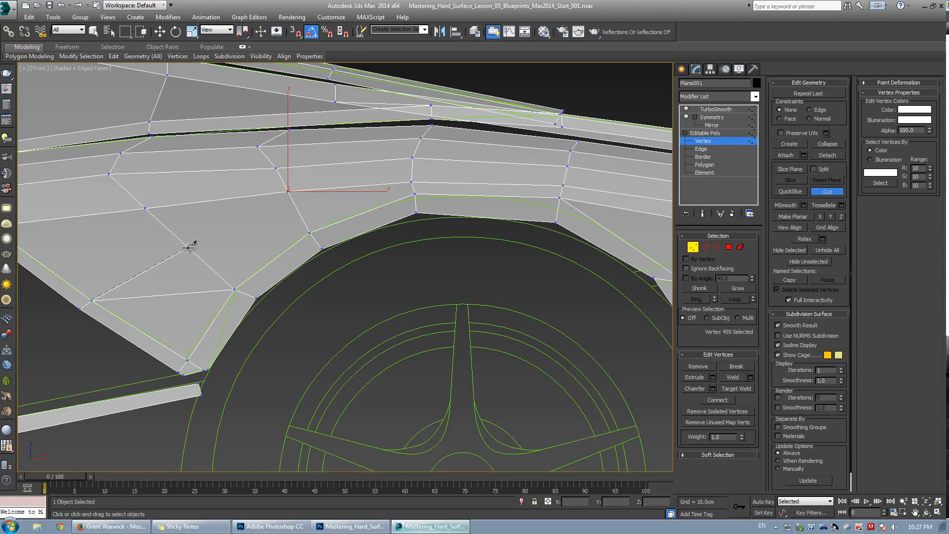
pyautogui.click(188, 247)
pyautogui.click(294, 206)
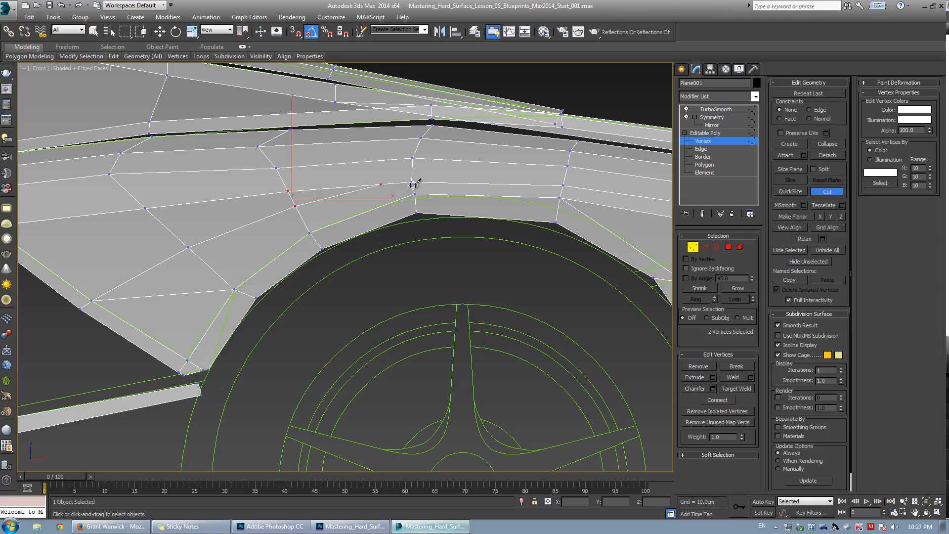
pyautogui.click(413, 187)
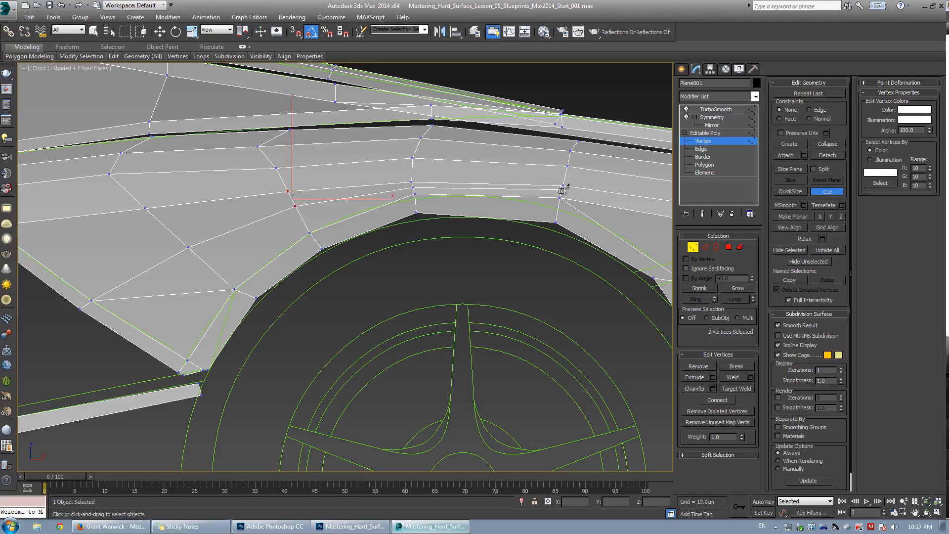
pyautogui.click(563, 188)
pyautogui.rightClick(428, 177)
# Remove an edge from the panel just above the wheel arch.
pyautogui.scroll(3, 287, 288)
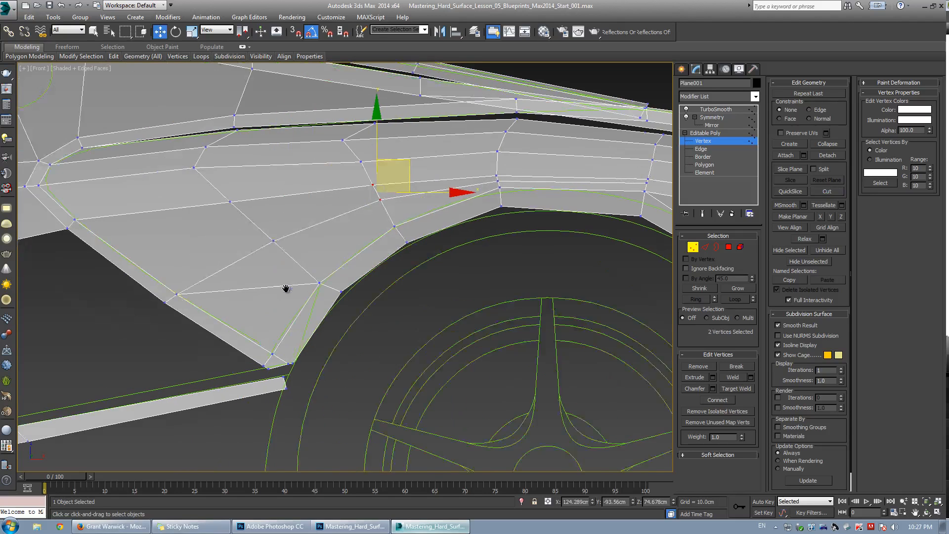
pyautogui.press('2')
pyautogui.click(278, 292)
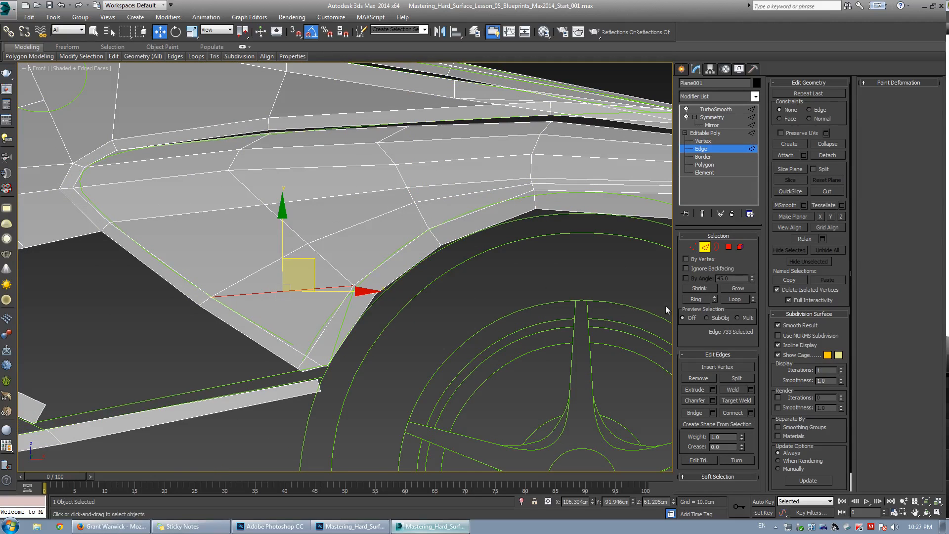
pyautogui.scroll(-3, 460, 251)
pyautogui.moveTo(450, 250); pyautogui.dragTo(376, 253, button='middle')
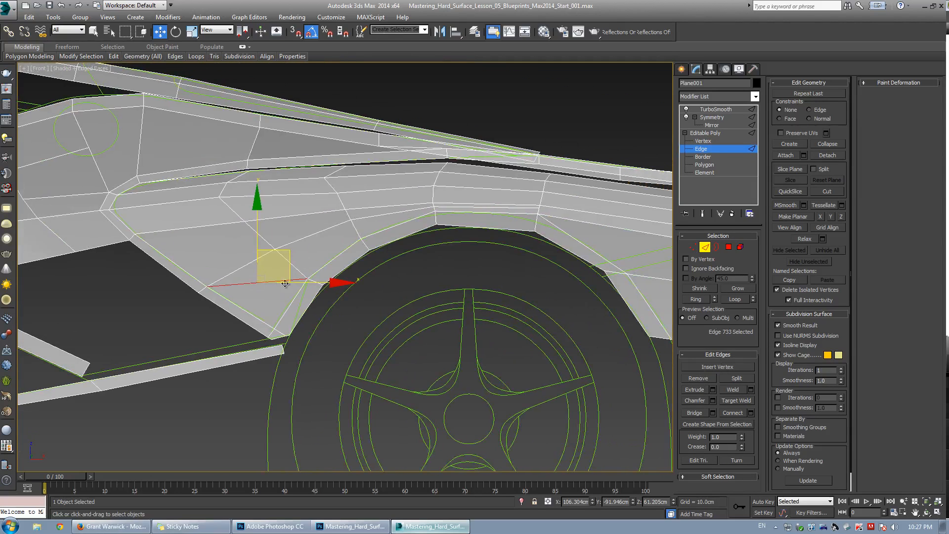
pyautogui.click(696, 378)
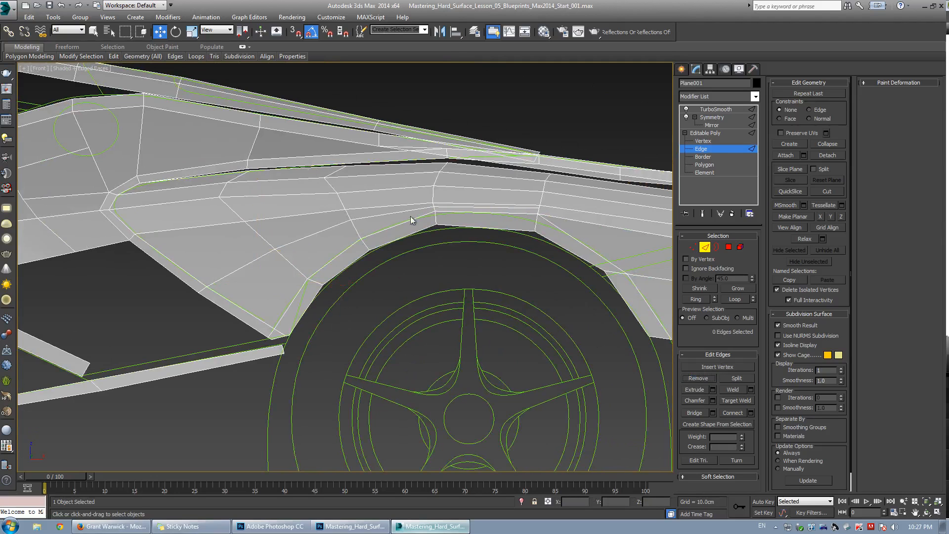
# Adjust vertices along the panel's upper edge rows above the arch to even out their spacing.
pyautogui.scroll(3, 207, 175)
pyautogui.press('1')
pyautogui.moveTo(199, 165); pyautogui.dragTo(248, 215)
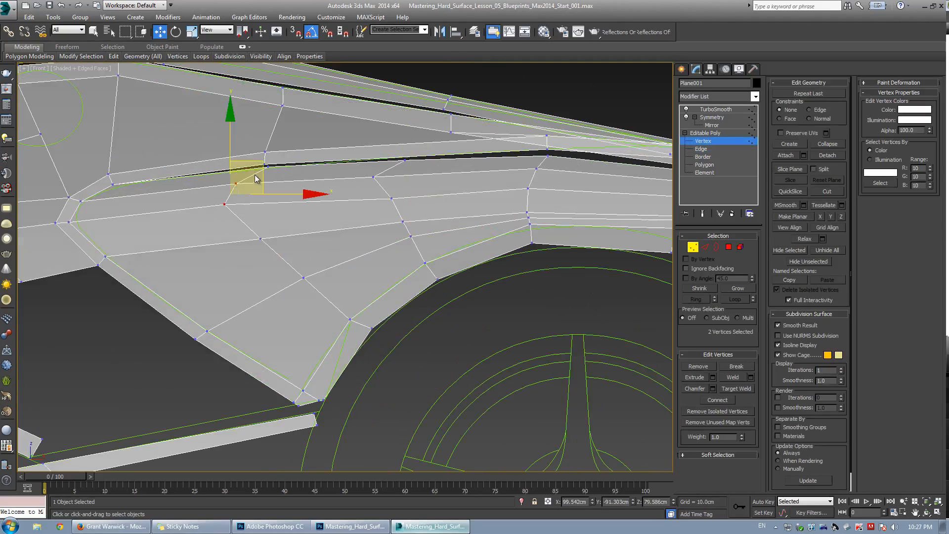
pyautogui.moveTo(269, 165); pyautogui.dragTo(288, 166)
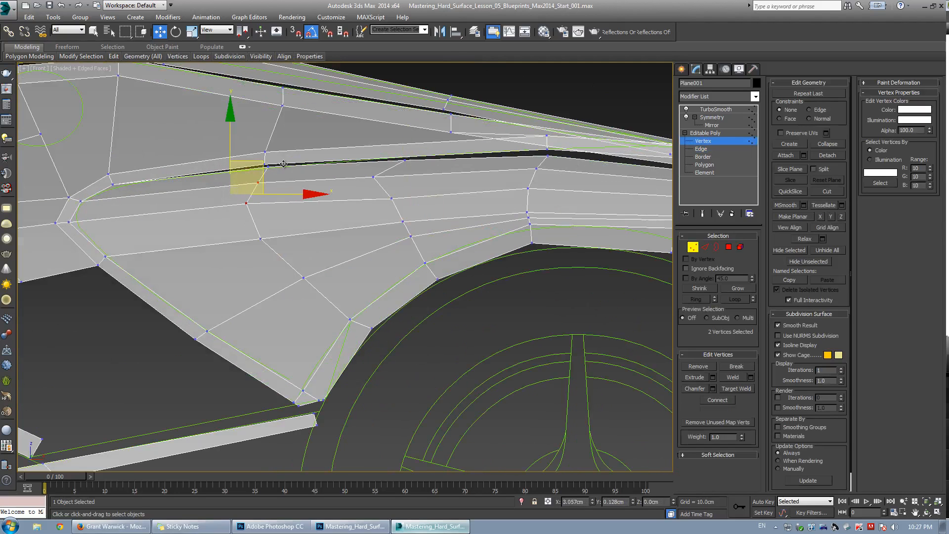
pyautogui.click(374, 176)
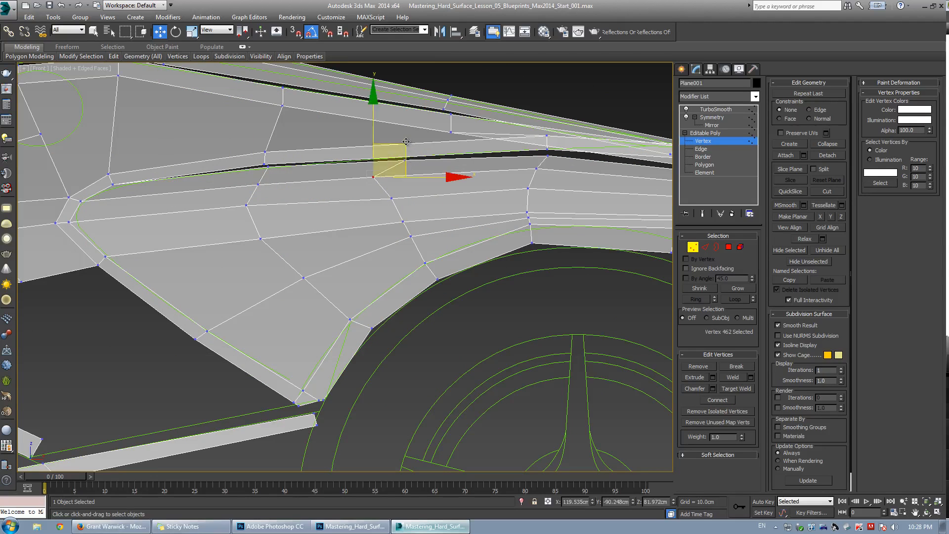
pyautogui.moveTo(403, 147); pyautogui.dragTo(424, 145)
pyautogui.click(403, 204)
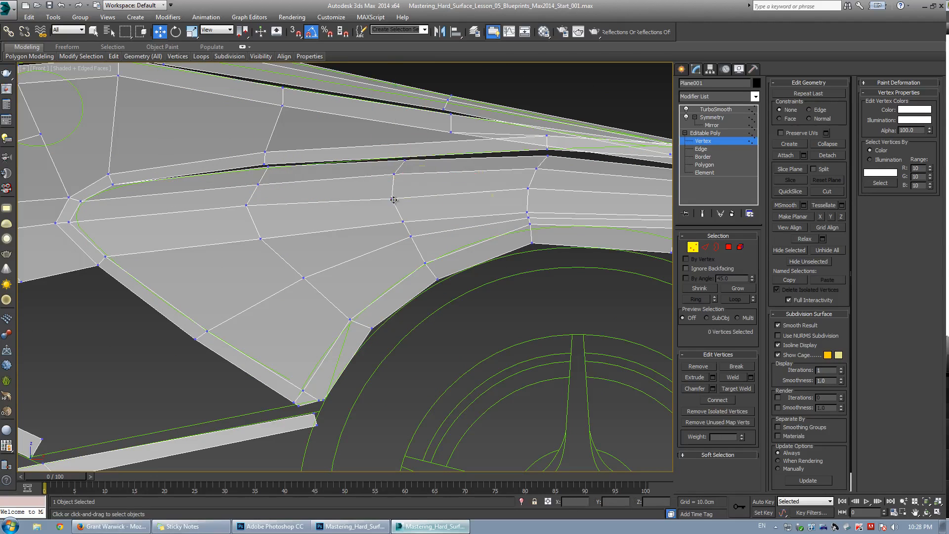
pyautogui.click(394, 200)
# Move vertices in the middle rows above the arch to straighten the edge flow.
pyautogui.click(403, 217)
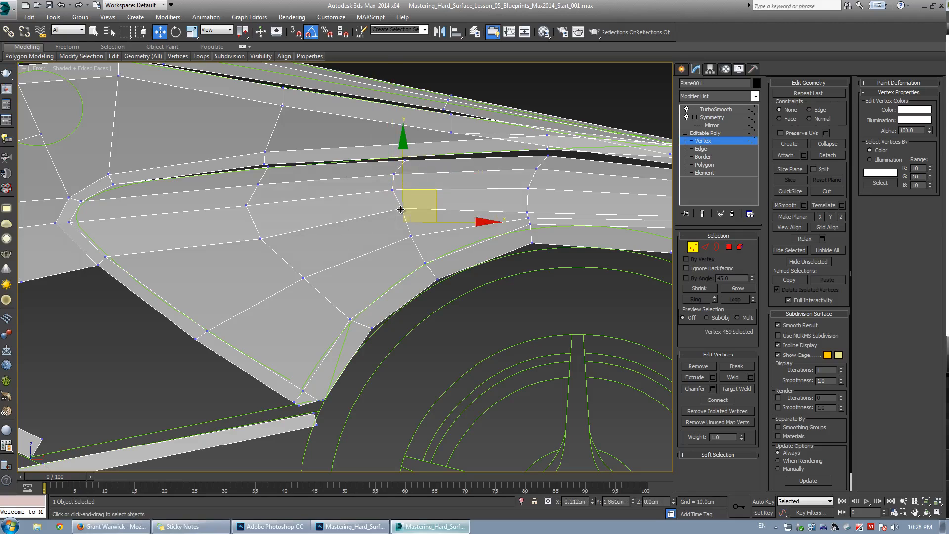
pyautogui.click(410, 236)
pyautogui.moveTo(410, 235); pyautogui.dragTo(411, 228)
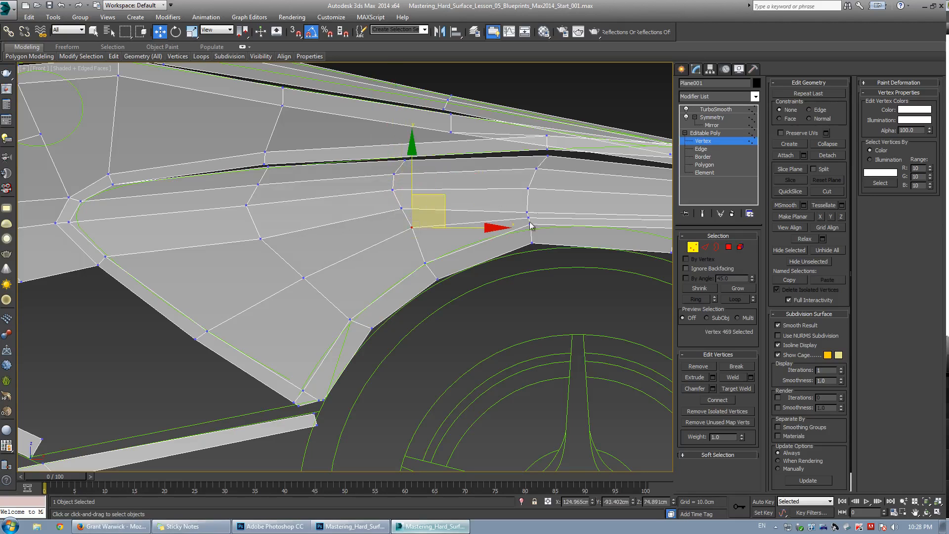
pyautogui.click(260, 239)
pyautogui.moveTo(261, 239); pyautogui.dragTo(255, 227)
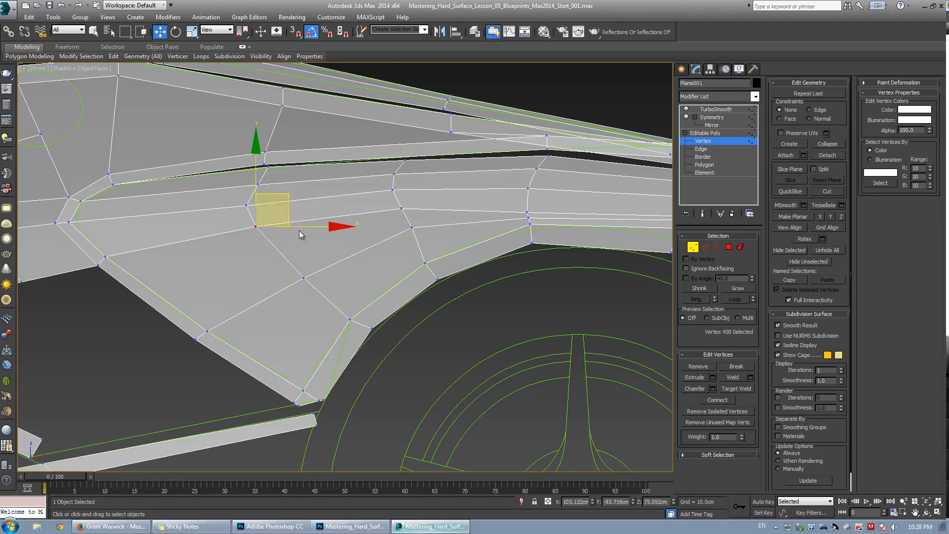
pyautogui.moveTo(460, 231); pyautogui.dragTo(345, 212, button='middle')
pyautogui.moveTo(354, 219); pyautogui.dragTo(354, 205)
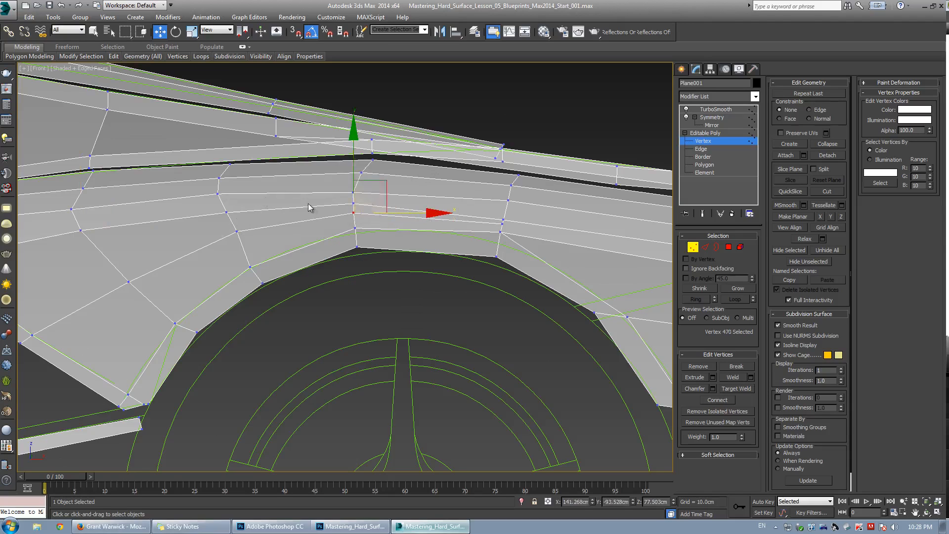
# Pull the rear ends of the panel's edge rows back to meet the rear blueprint outline.
pyautogui.moveTo(523, 213); pyautogui.dragTo(317, 213, button='middle')
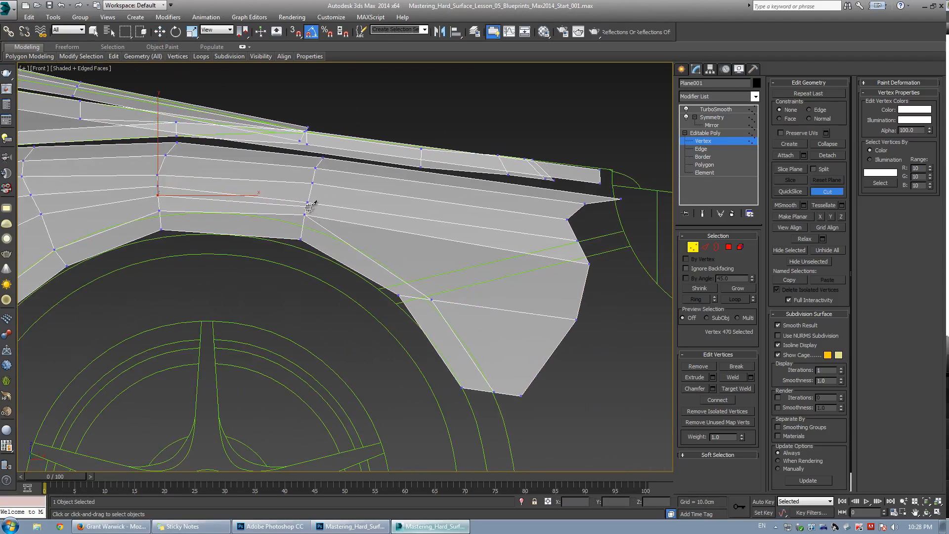
pyautogui.moveTo(397, 279); pyautogui.dragTo(281, 284, button='middle')
pyautogui.scroll(2, 267, 299)
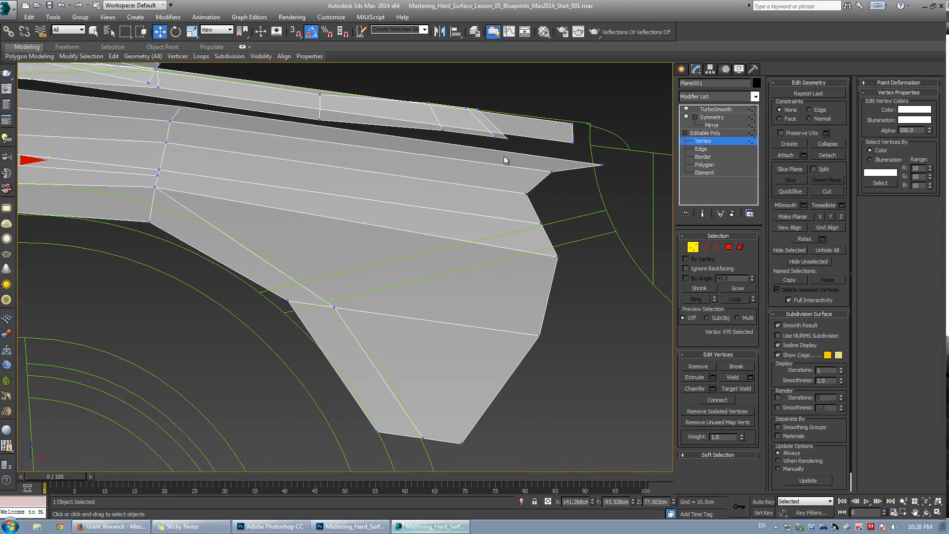
pyautogui.moveTo(470, 152); pyautogui.dragTo(376, 196, button='middle')
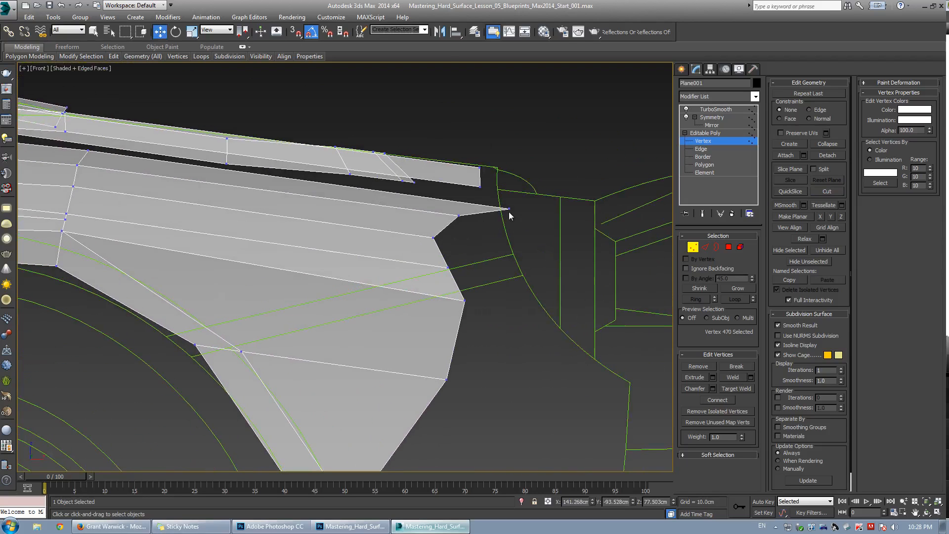
pyautogui.click(513, 214)
pyautogui.click(500, 194)
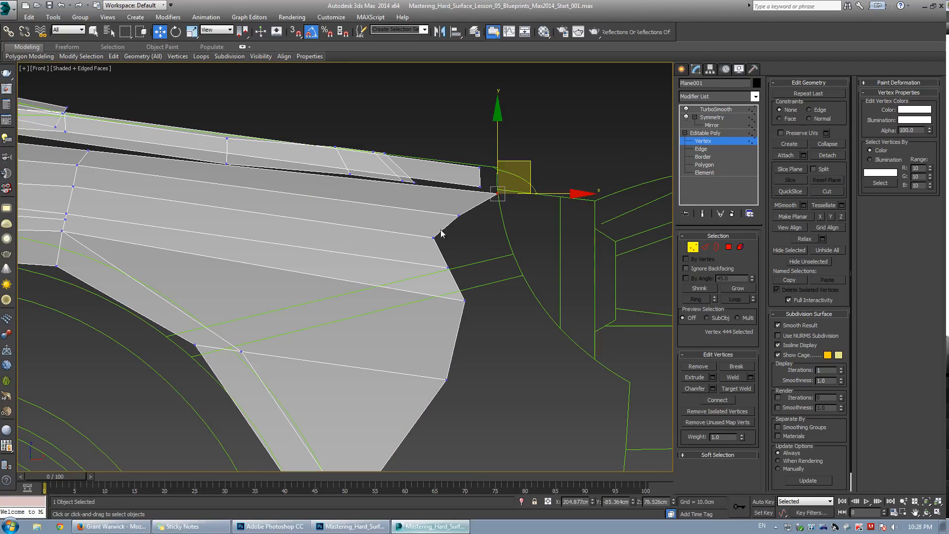
pyautogui.moveTo(459, 216); pyautogui.dragTo(499, 204)
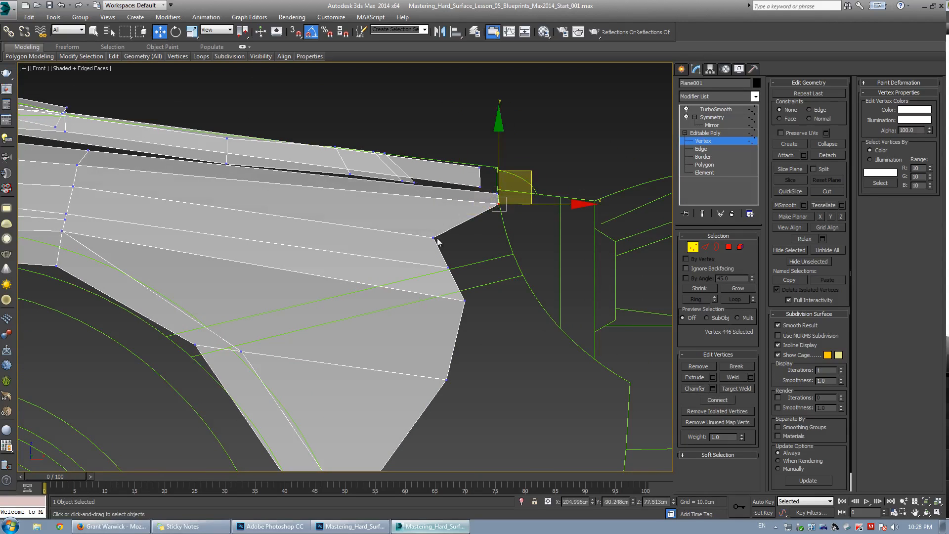
pyautogui.moveTo(433, 239); pyautogui.dragTo(519, 210)
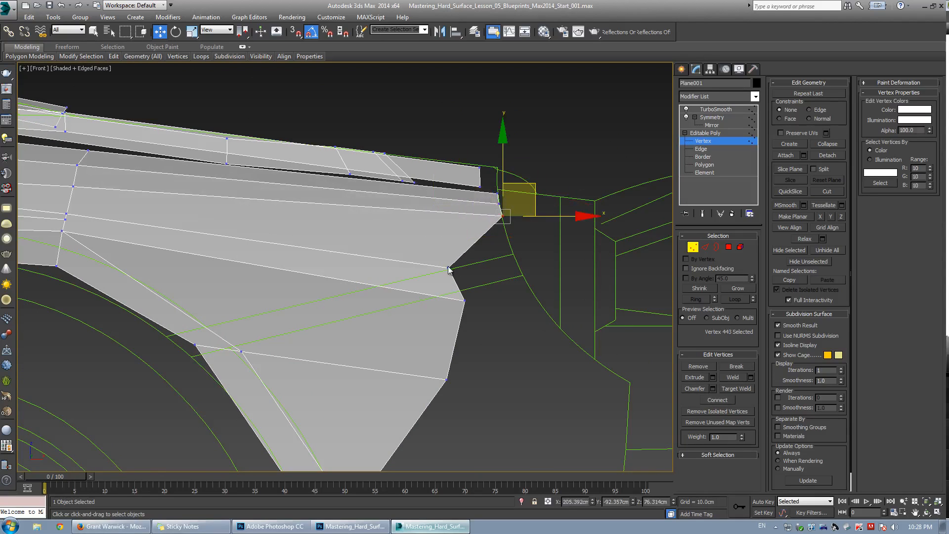
pyautogui.moveTo(449, 270); pyautogui.dragTo(509, 255)
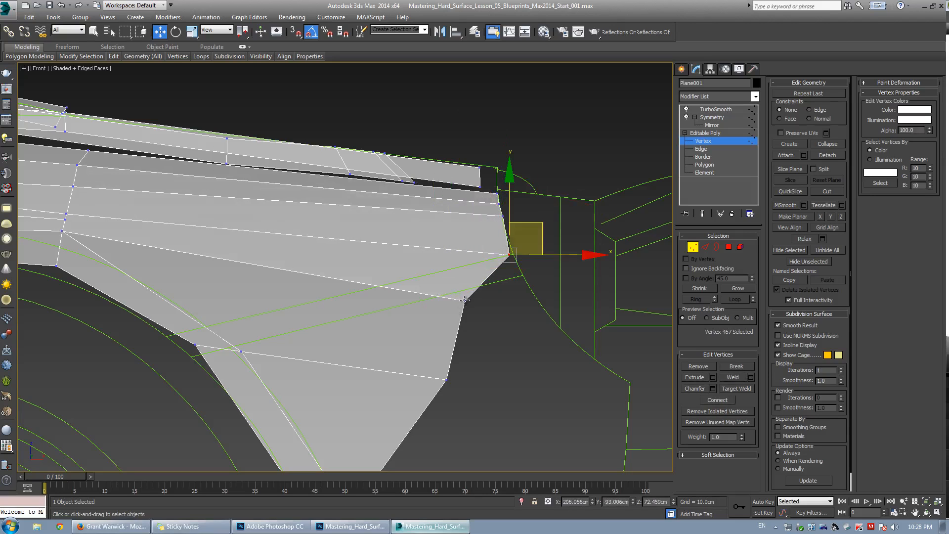
pyautogui.moveTo(464, 300); pyautogui.dragTo(524, 278)
pyautogui.moveTo(241, 239); pyautogui.dragTo(294, 233, button='middle')
pyautogui.scroll(-2, 302, 242)
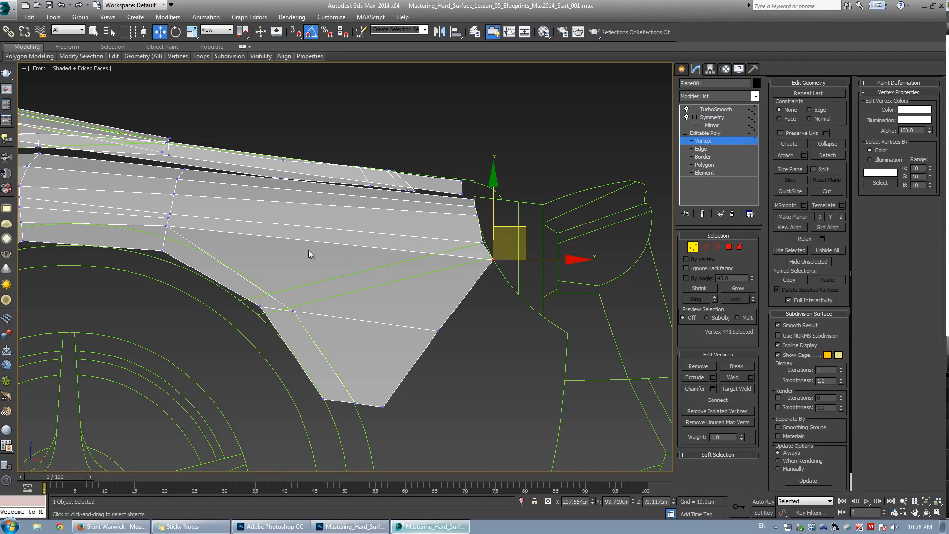
pyautogui.scroll(2, 259, 299)
# Cut a new edge across the rear section from its lower front area to the rear corner.
pyautogui.moveTo(260, 310); pyautogui.dragTo(258, 323)
pyautogui.hotkey('alt', 'c')
pyautogui.click(229, 303)
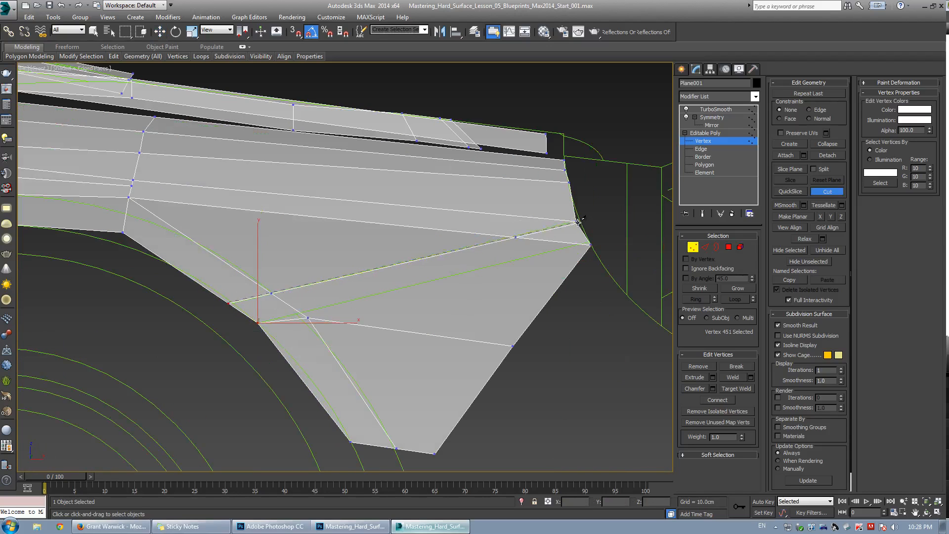
pyautogui.click(575, 222)
pyautogui.press('w')
# Delete the lower rear polygons below the new edge.
pyautogui.press('4')
pyautogui.moveTo(531, 436); pyautogui.dragTo(258, 306)
pyautogui.keyDown('ctrl'); pyautogui.moveTo(552, 238); pyautogui.dragTo(550, 236); pyautogui.keyUp('ctrl')
pyautogui.press('Delete')
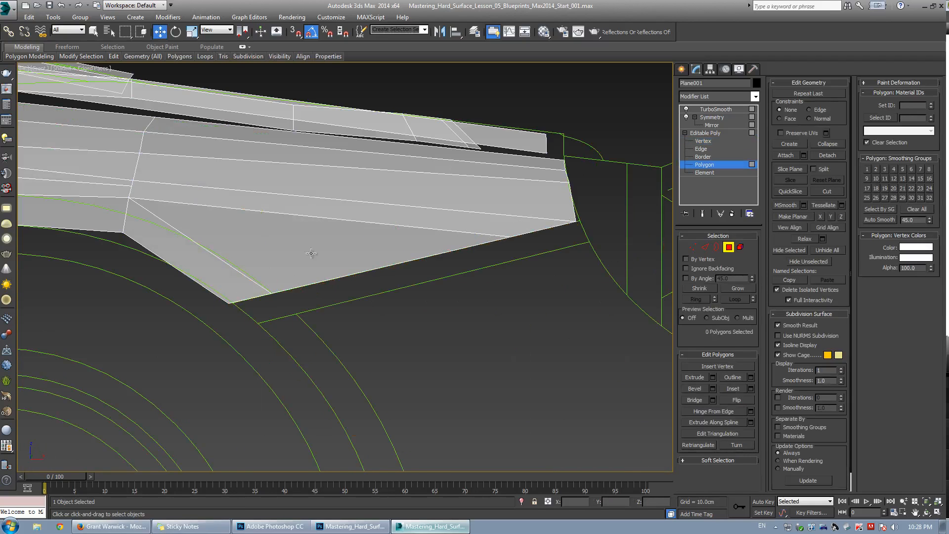
# Cut an edge from the rear section's front vertex down to its lower border.
pyautogui.moveTo(259, 226); pyautogui.dragTo(317, 267, button='middle')
pyautogui.press('1')
pyautogui.hotkey('alt', 'c')
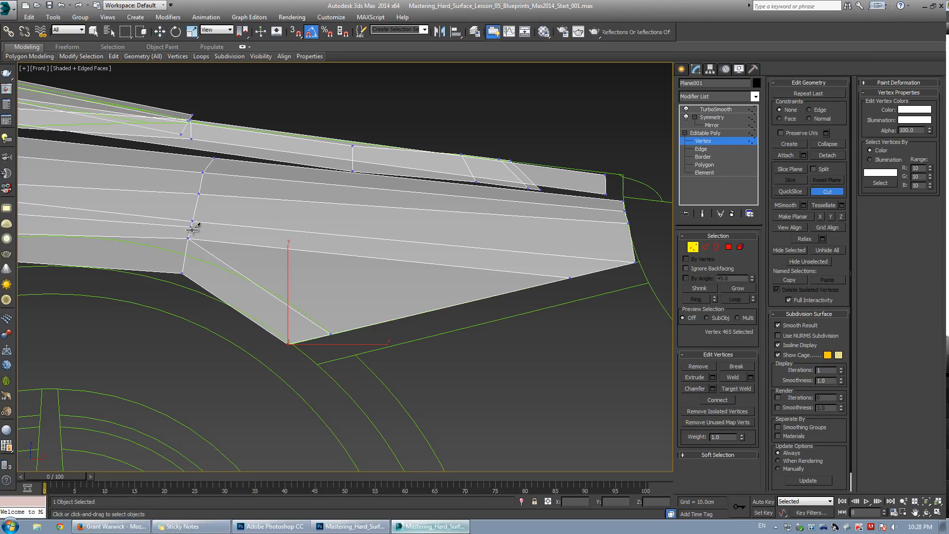
pyautogui.click(192, 227)
pyautogui.click(455, 305)
pyautogui.rightClick(254, 216)
pyautogui.press('w')
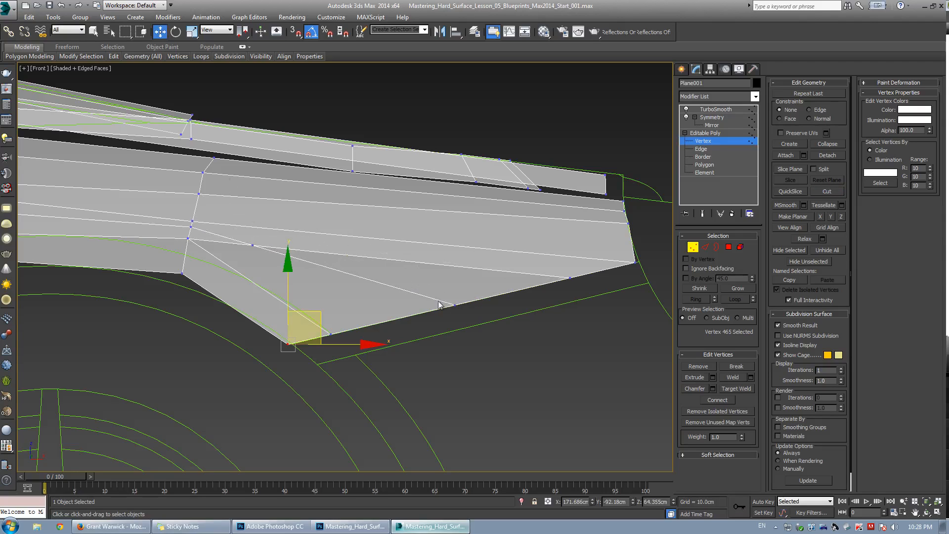
# Target-weld the nearby stray vertex onto the rear section's front vertex.
pyautogui.hotkey('ctrl', 'shift', 'w')
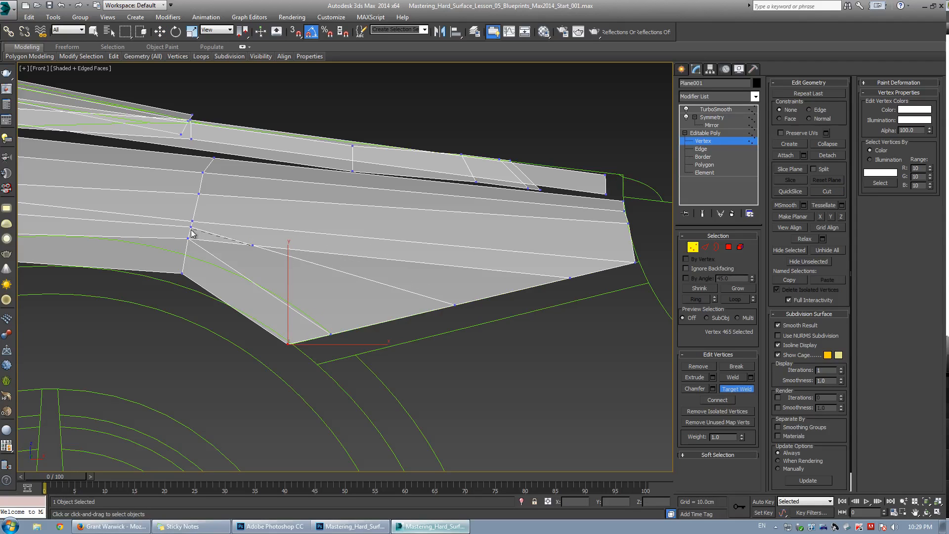
pyautogui.click(191, 227)
pyautogui.press('w')
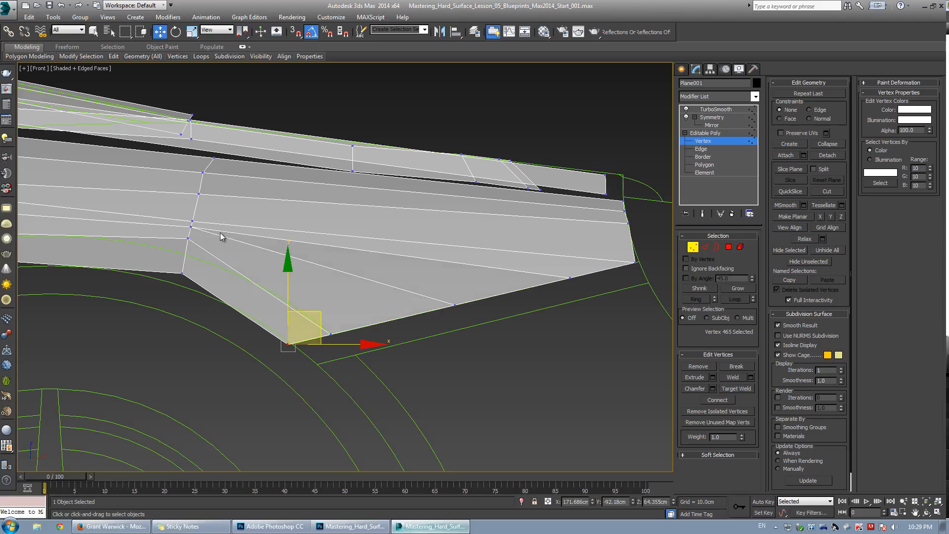
pyautogui.moveTo(247, 241); pyautogui.dragTo(435, 252, button='middle')
pyautogui.scroll(-3, 435, 253)
pyautogui.scroll(2, 270, 254)
# Cut a diagonal edge from the rear section's front vertex to its lower rear edge and remove the old edge loop.
pyautogui.press('2')
pyautogui.click(304, 264)
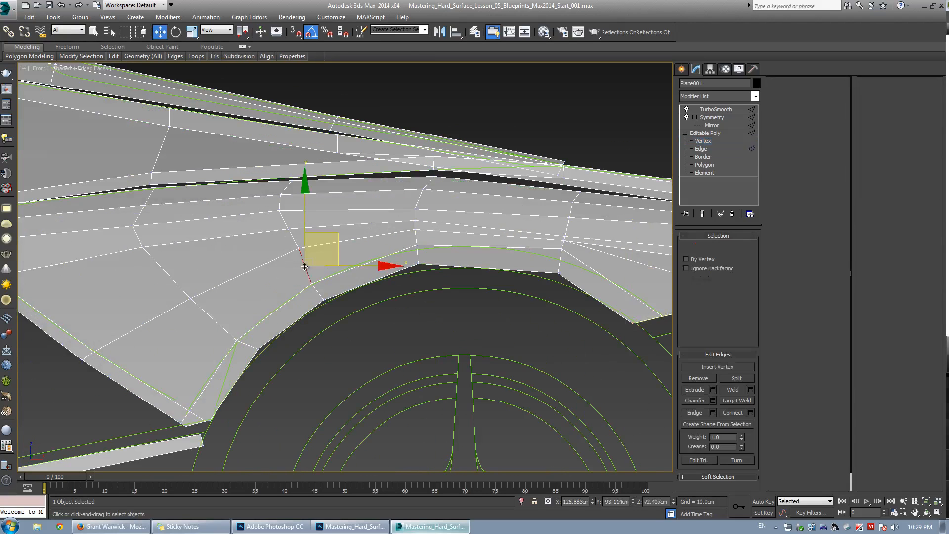
pyautogui.hotkey('alt', 'r')
pyautogui.scroll(-2, 435, 256)
pyautogui.scroll(3, 208, 244)
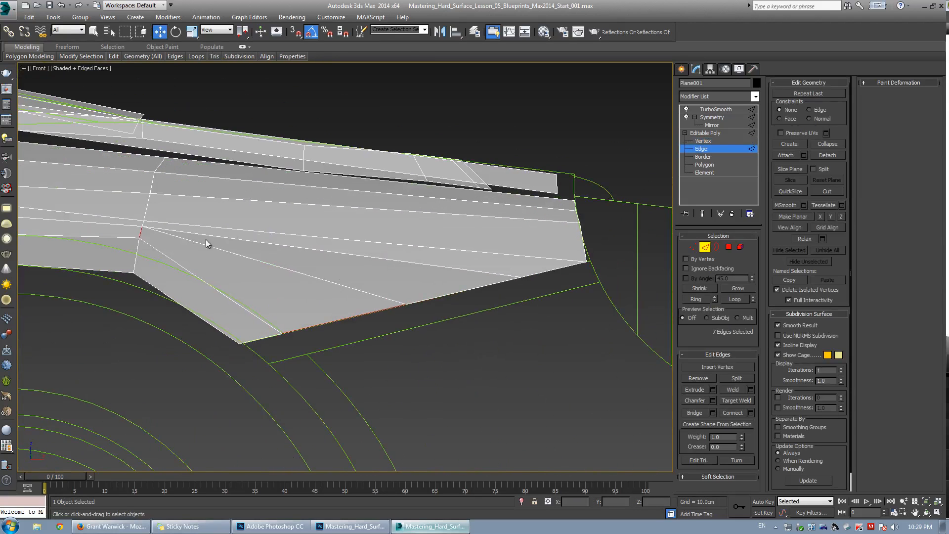
pyautogui.press('1')
pyautogui.click(239, 343)
pyautogui.hotkey('alt', 'c')
pyautogui.click(143, 221)
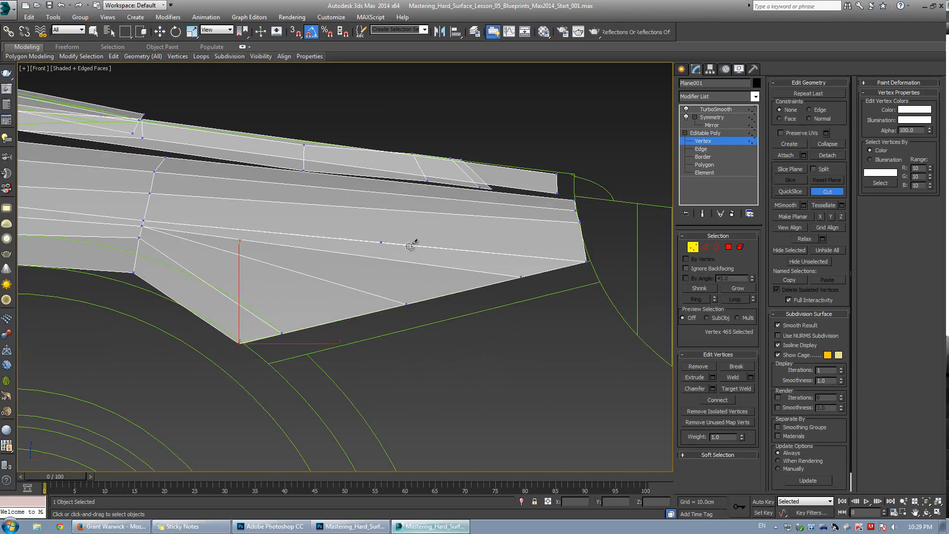
pyautogui.click(522, 278)
pyautogui.press('w')
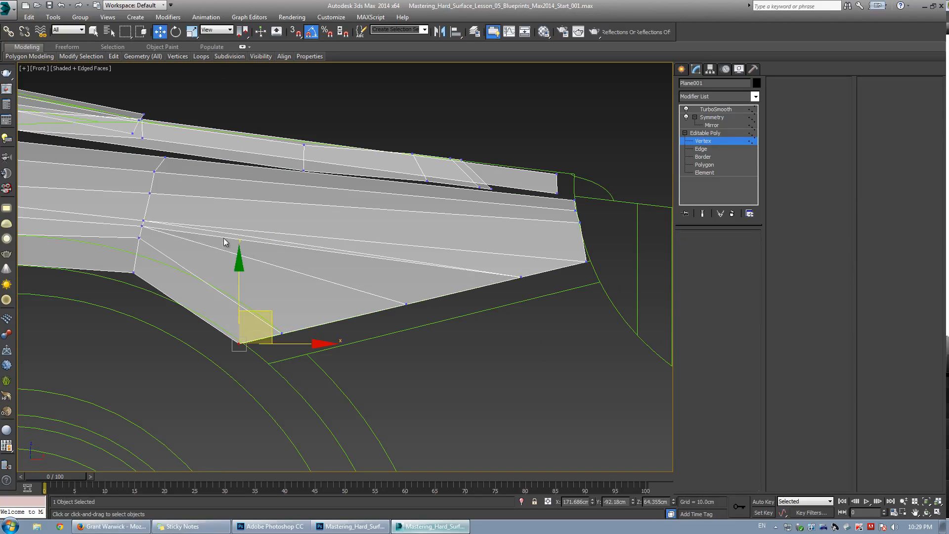
pyautogui.press('2')
pyautogui.click(702, 380)
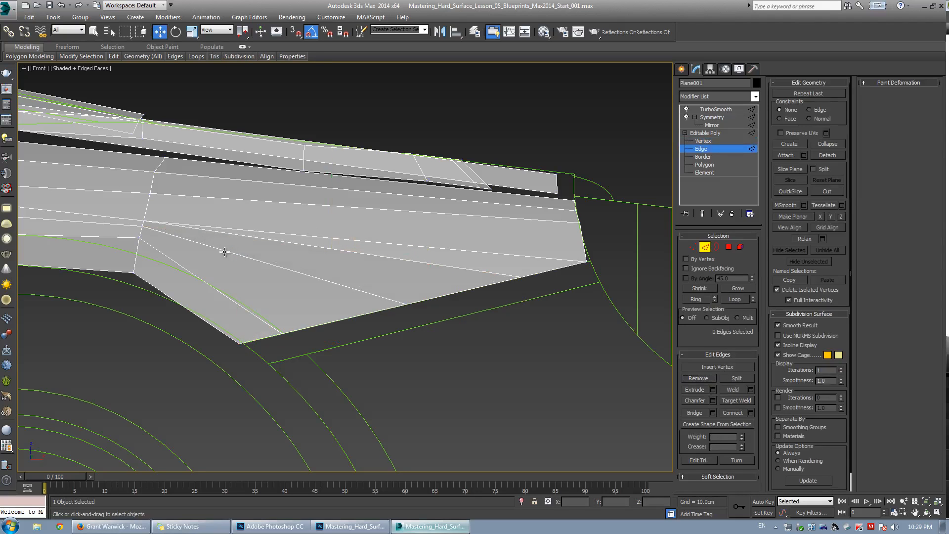
# Select the edge loop through the rear section's front vertex and inspect it in a wider view.
pyautogui.press('1')
pyautogui.press('2')
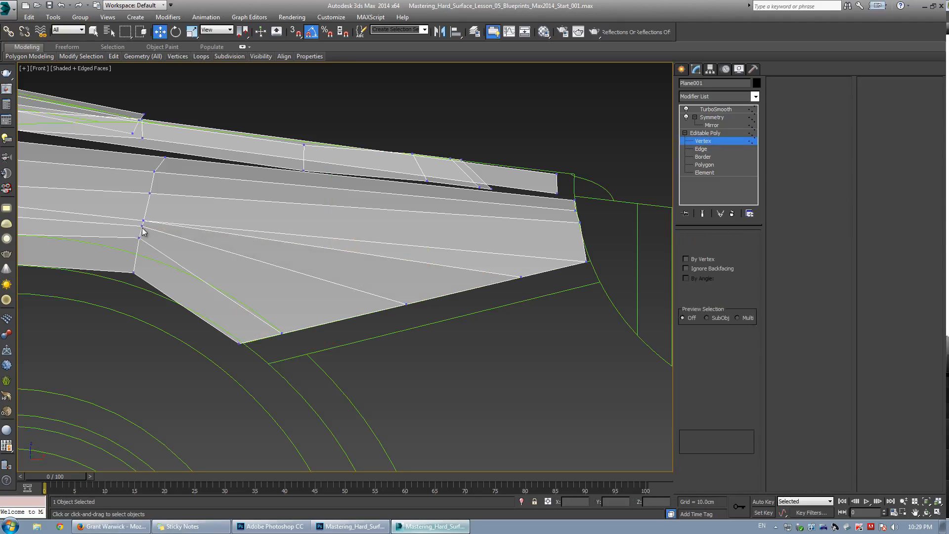
pyautogui.click(144, 224)
pyautogui.hotkey('alt', 'r')
pyautogui.moveTo(197, 220); pyautogui.dragTo(409, 221, button='middle')
pyautogui.scroll(-6, 409, 221)
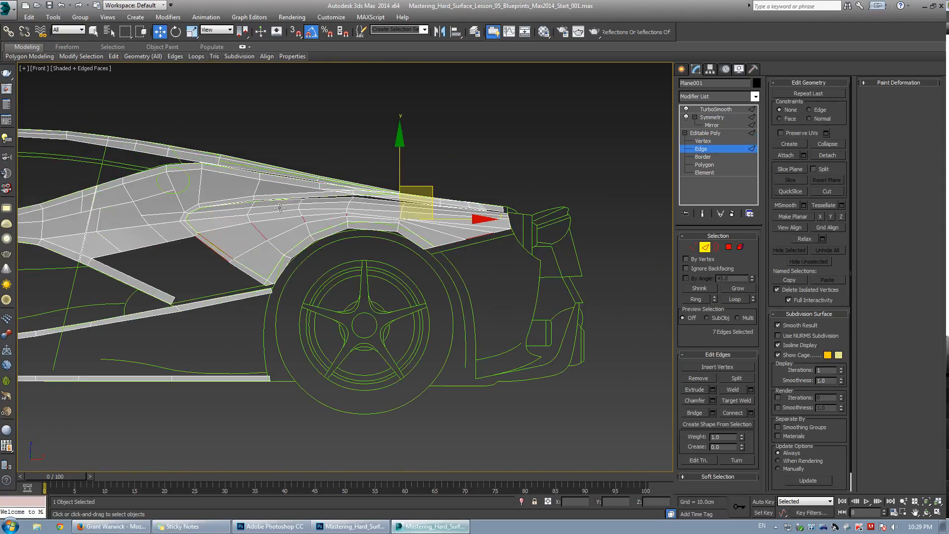
pyautogui.scroll(8, 314, 241)
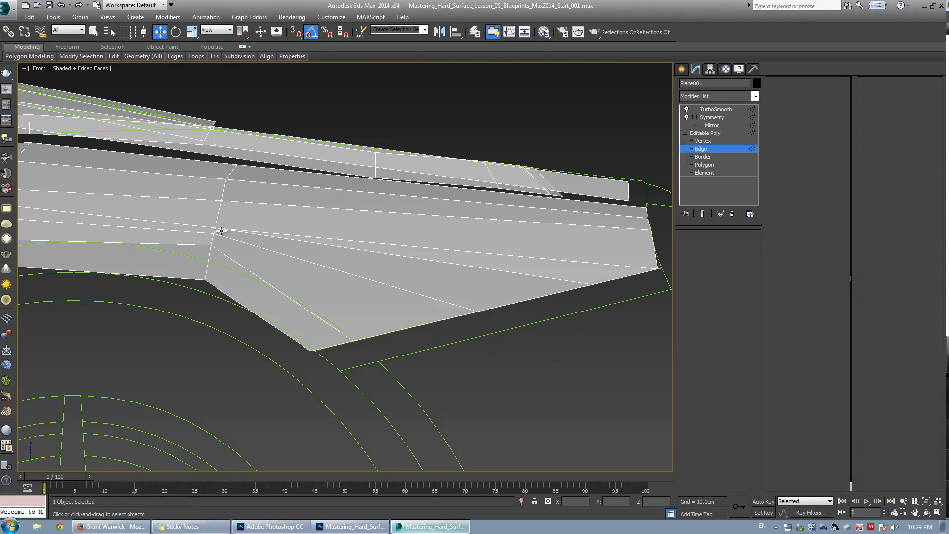
# Nudge a vertex on the rear section's upper row and target-weld a lower vertex onto the rear corner.
pyautogui.press('1')
pyautogui.moveTo(249, 195); pyautogui.dragTo(253, 180)
pyautogui.moveTo(508, 221); pyautogui.dragTo(358, 233, button='middle')
pyautogui.hotkey('ctrl', 'shift', 'w')
pyautogui.click(444, 297)
pyautogui.click(509, 280)
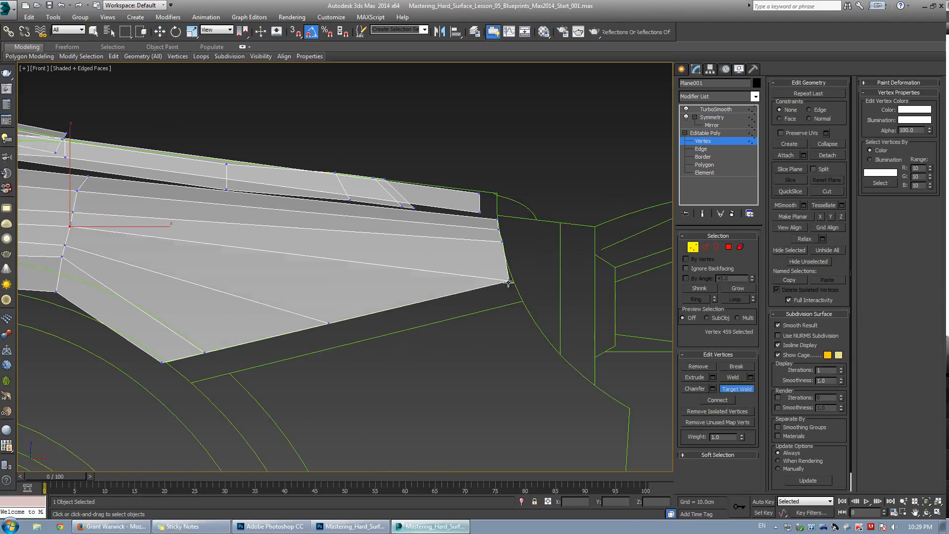
# Nudge a vertex on the rear section's upper row slightly, then select the rear section's lower rear corner vertex.
pyautogui.press('w')
pyautogui.moveTo(289, 246); pyautogui.dragTo(296, 250, button='middle')
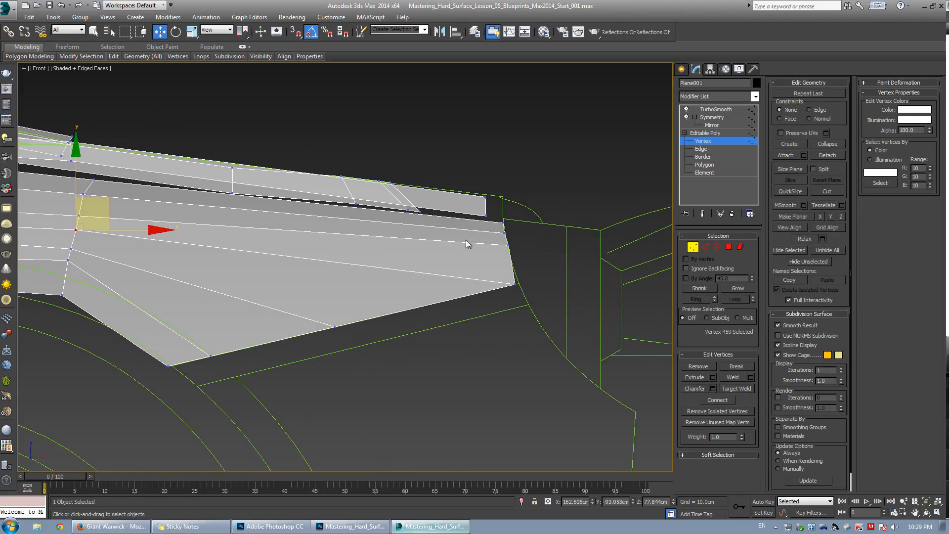
pyautogui.scroll(2, 508, 256)
pyautogui.click(521, 291)
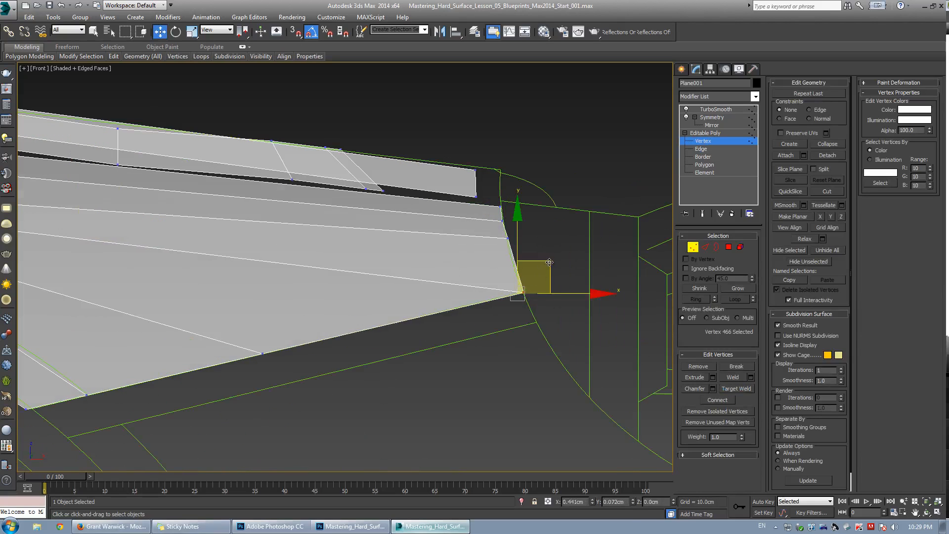
pyautogui.scroll(-3, 317, 239)
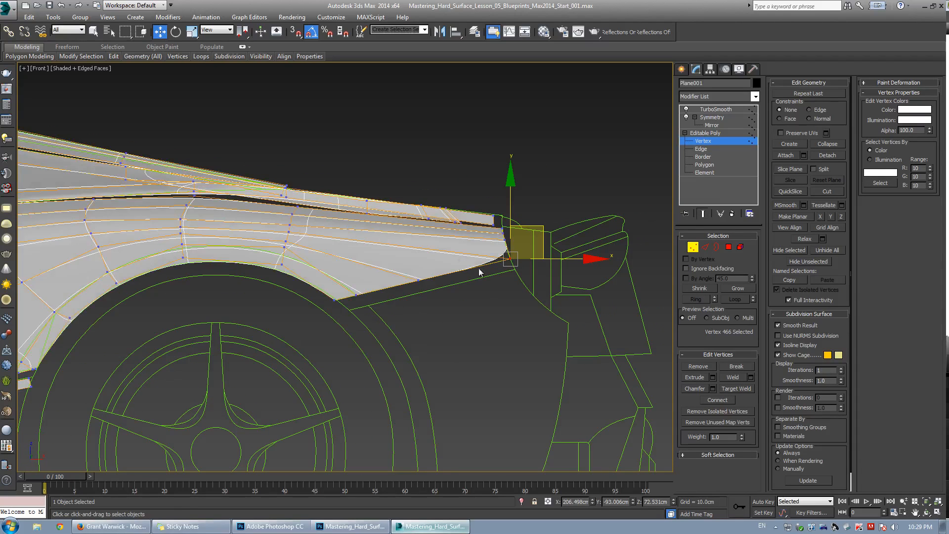
pyautogui.scroll(2, 456, 242)
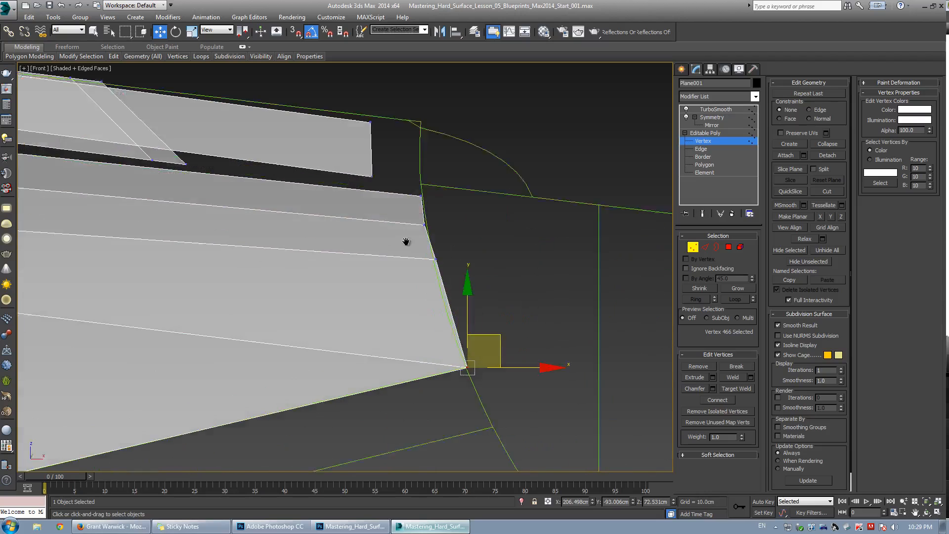
pyautogui.moveTo(421, 240); pyautogui.dragTo(424, 202, button='middle')
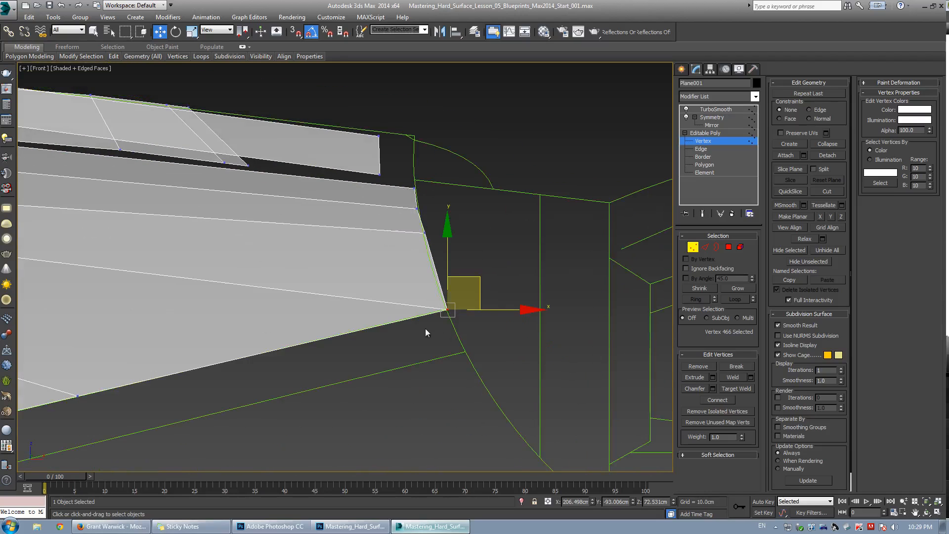
pyautogui.scroll(1, 418, 252)
# Cut a new edge from the rear section's upper edge down to its lower rear corner vertex.
pyautogui.hotkey('alt', 'c')
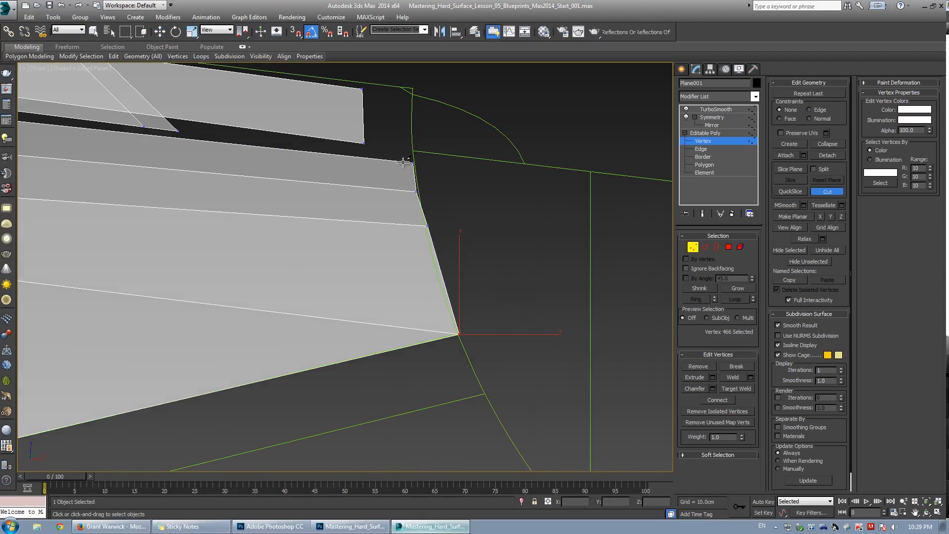
pyautogui.click(403, 162)
pyautogui.click(406, 190)
pyautogui.click(413, 225)
pyautogui.click(446, 337)
pyautogui.rightClick(446, 337)
pyautogui.scroll(3, 436, 351)
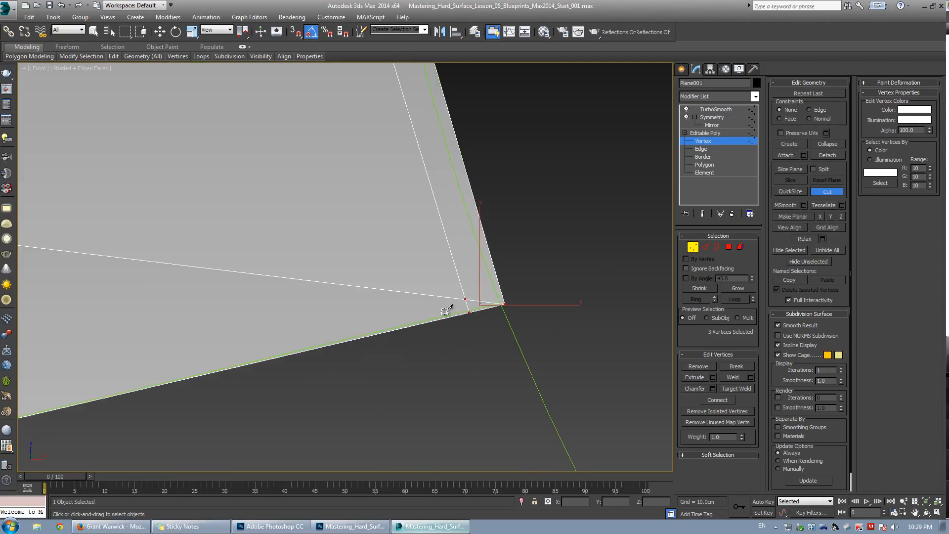
pyautogui.scroll(-6, 223, 302)
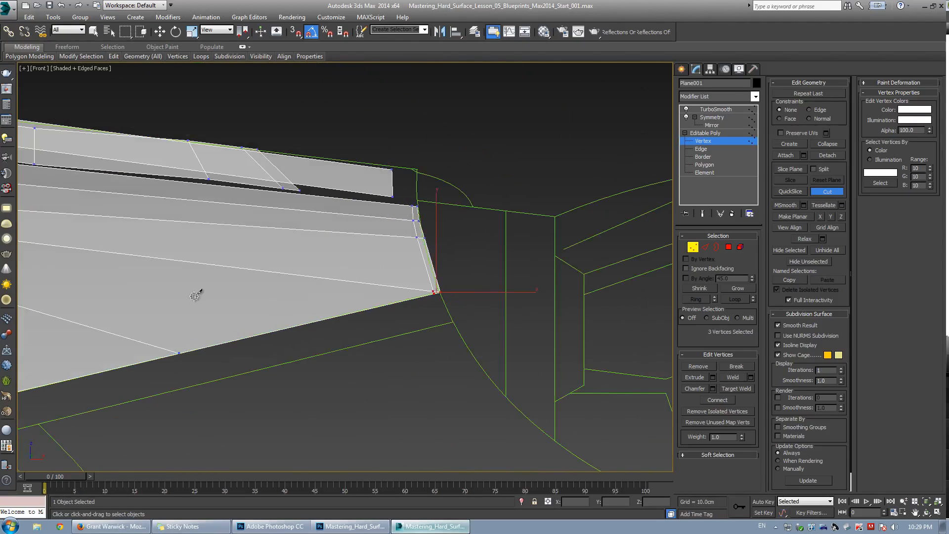
pyautogui.click(139, 339)
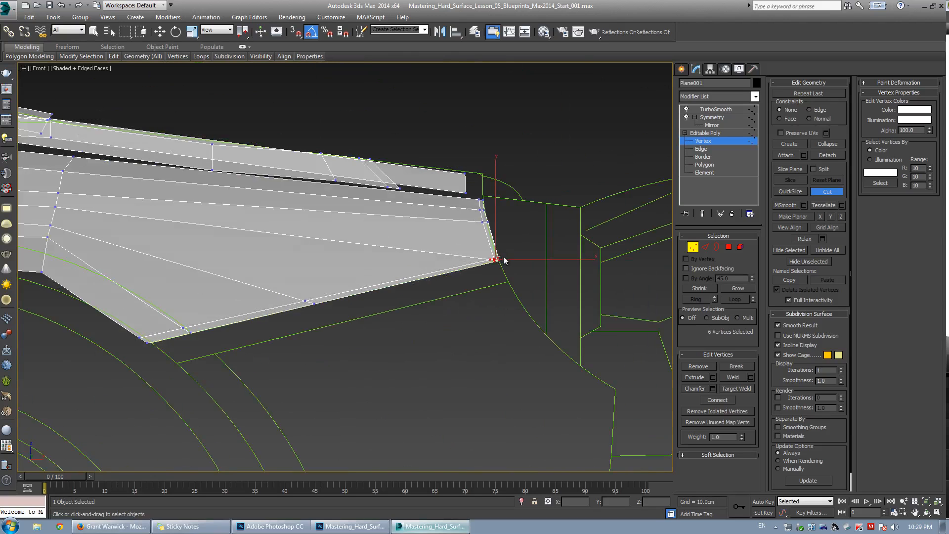
pyautogui.rightClick(503, 261)
# Target-weld the stray vertices near the rear corner together and remove the leftover short edge there.
pyautogui.press('w')
pyautogui.scroll(4, 501, 258)
pyautogui.scroll(1, 460, 256)
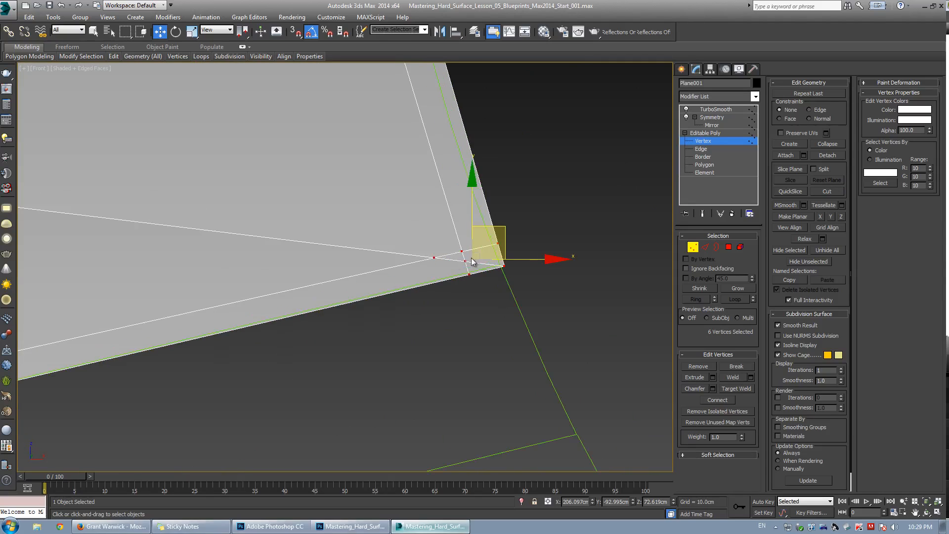
pyautogui.hotkey('ctrl', 'shift', 'w')
pyautogui.click(462, 252)
pyautogui.rightClick(465, 260)
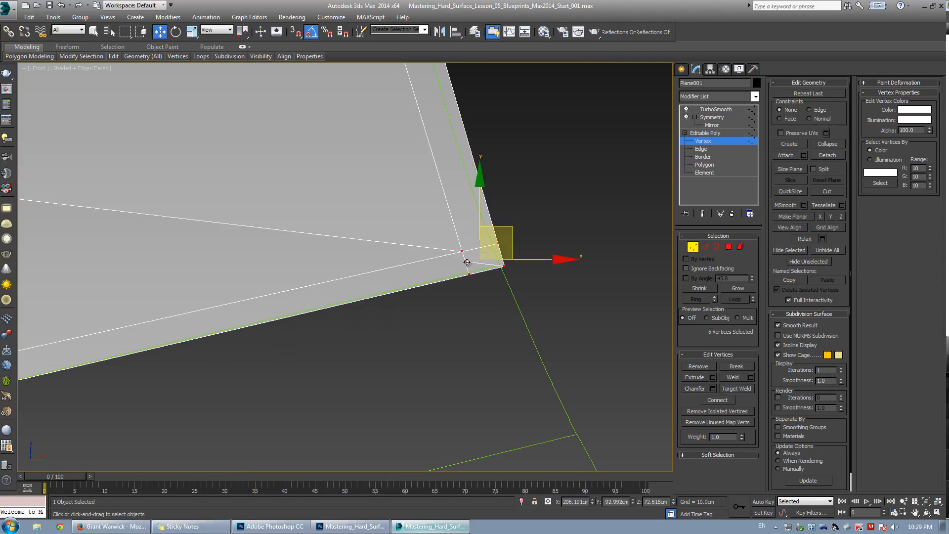
pyautogui.hotkey('ctrl', 'shift', 'w')
pyautogui.click(465, 261)
pyautogui.click(462, 252)
pyautogui.rightClick(478, 278)
pyautogui.press('1')
pyautogui.press('2')
pyautogui.click(477, 256)
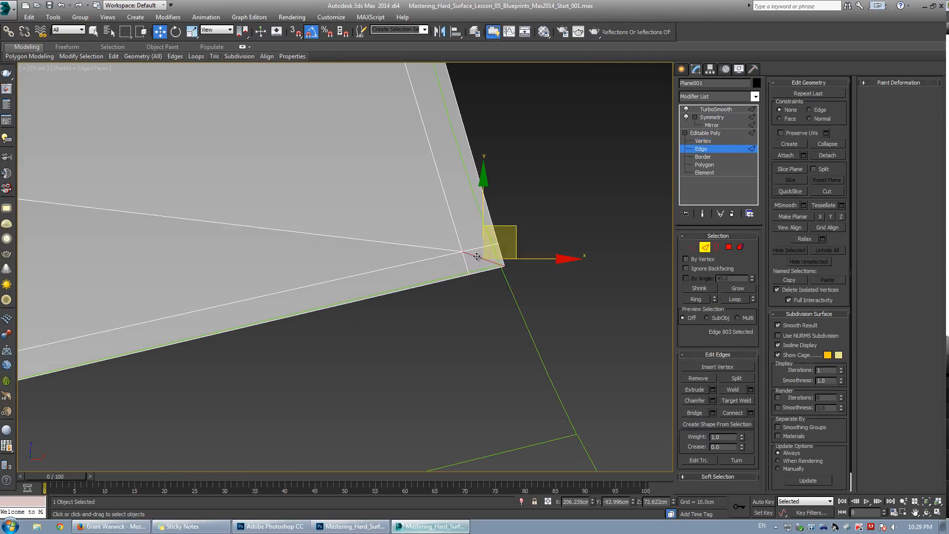
pyautogui.click(705, 375)
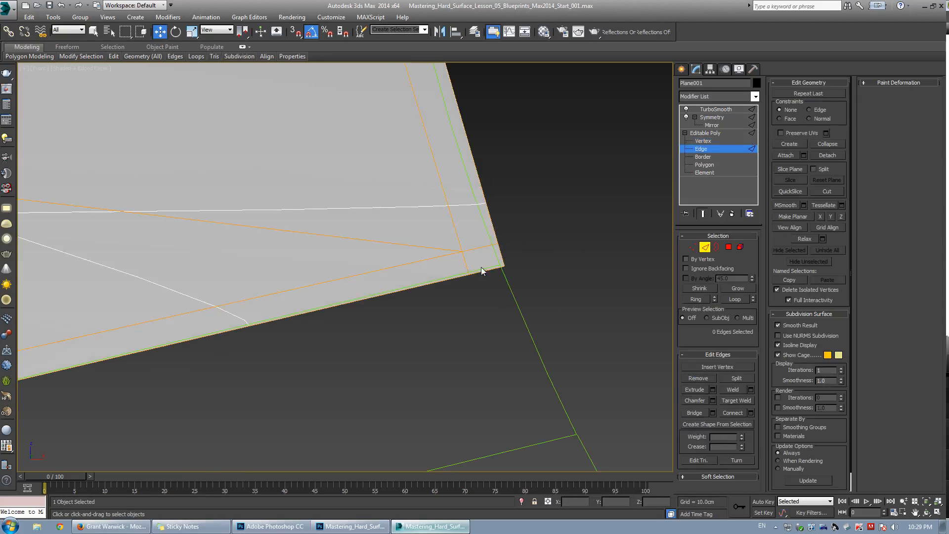
# Switch to the perspective view with edged faces and move the selected rear-section vertices down along Z.
pyautogui.scroll(-3, 481, 267)
pyautogui.scroll(1, 518, 255)
pyautogui.scroll(-5, 518, 255)
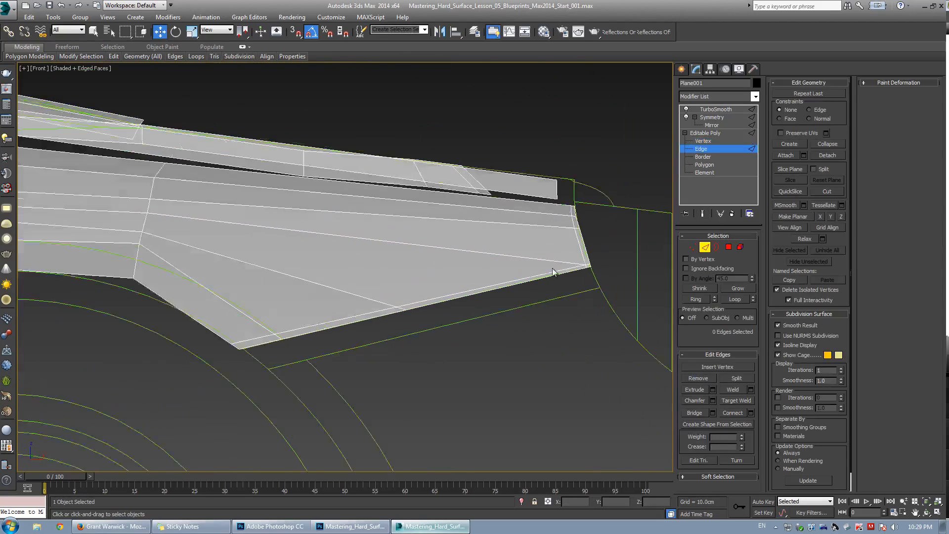
pyautogui.moveTo(217, 208); pyautogui.dragTo(325, 243, button='middle')
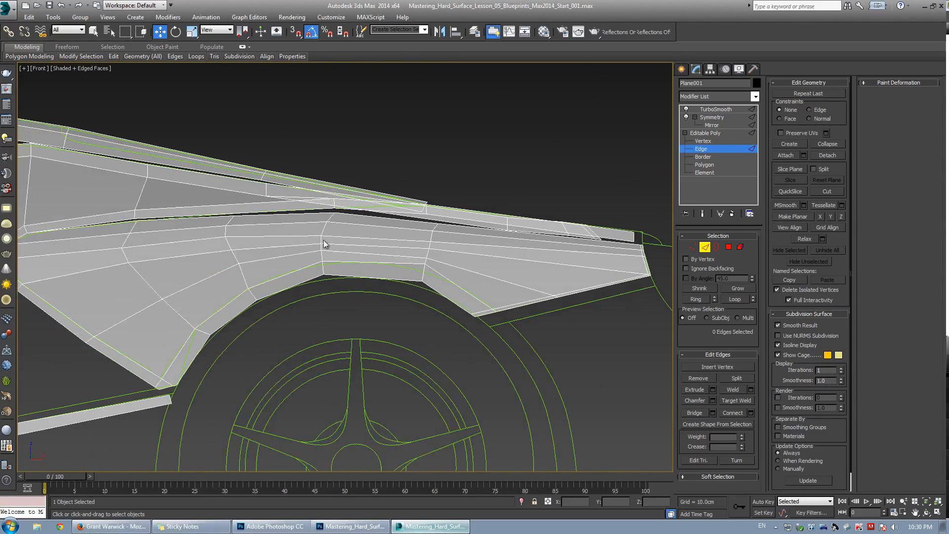
pyautogui.scroll(-2, 316, 242)
pyautogui.moveTo(213, 243); pyautogui.dragTo(294, 237, button='middle')
pyautogui.hotkey('alt', 'w')
pyautogui.middleClick(480, 364)
pyautogui.hotkey('alt', 'w')
pyautogui.keyDown('alt'); pyautogui.moveTo(400, 281); pyautogui.dragTo(297, 259, button='middle'); pyautogui.keyUp('alt')
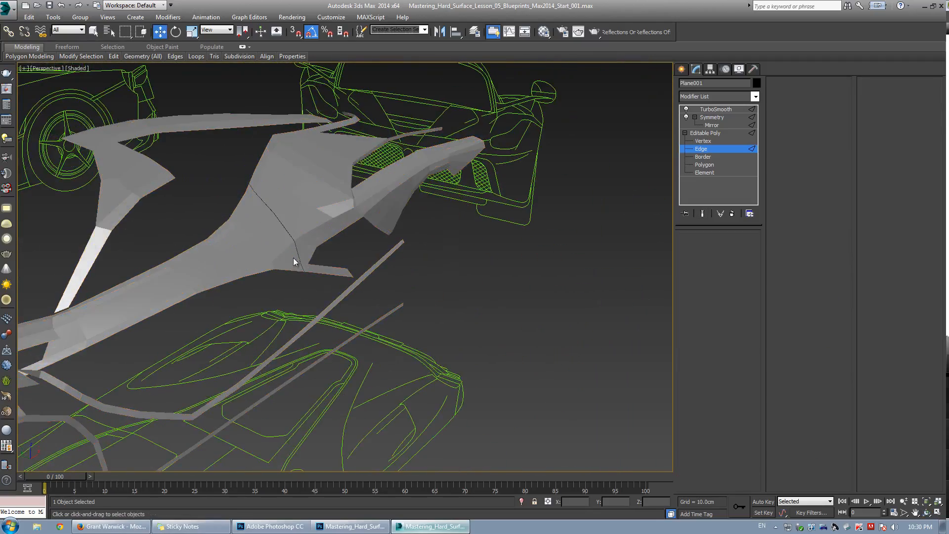
pyautogui.press('1')
pyautogui.moveTo(324, 287)
pyautogui.keyDown('alt'); pyautogui.mouseDown(button='middle')
pyautogui.moveTo(300, 264)
pyautogui.moveTo(328, 281)
pyautogui.moveTo(354, 281)
pyautogui.mouseUp(button='middle'); pyautogui.keyUp('alt')
pyautogui.scroll(4, 299, 263)
pyautogui.press('F4')
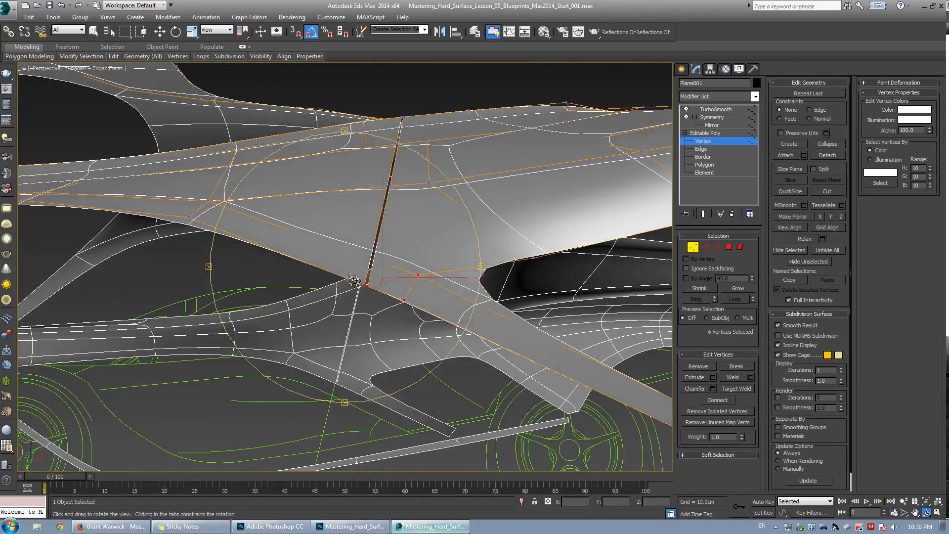
pyautogui.press('w')
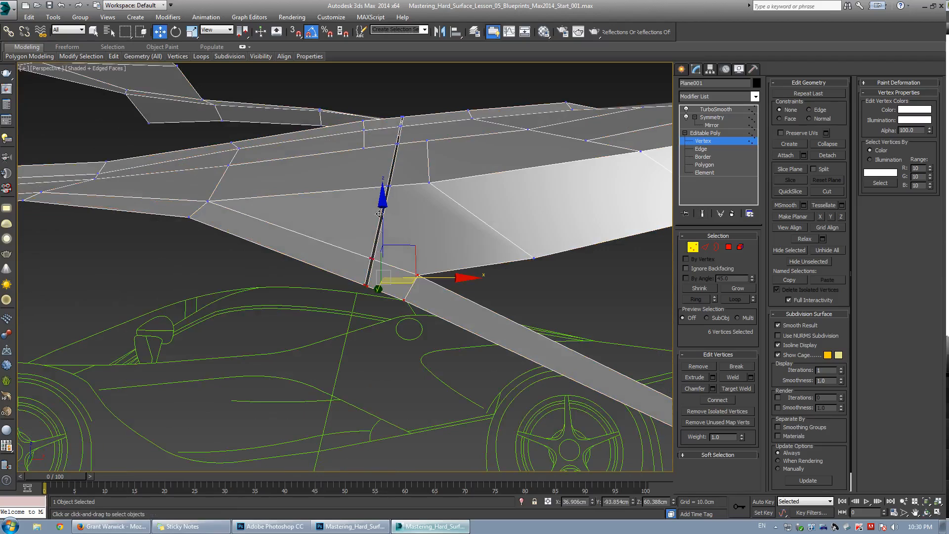
pyautogui.scroll(3, 380, 214)
pyautogui.moveTo(380, 214); pyautogui.dragTo(413, 257, button='middle')
# Bridge the selected vertical edges, then select and remove the extra edge loop alongside it.
pyautogui.press('2')
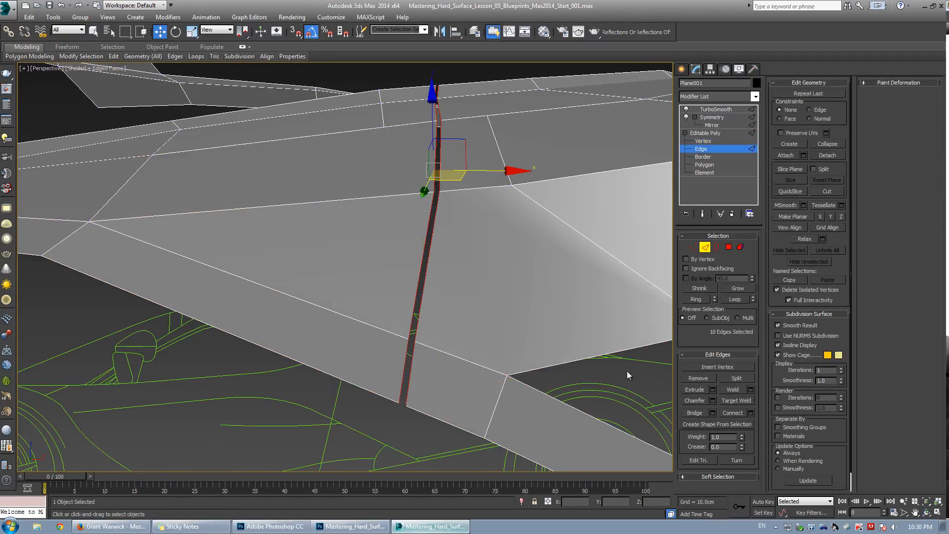
pyautogui.click(707, 412)
pyautogui.click(443, 317)
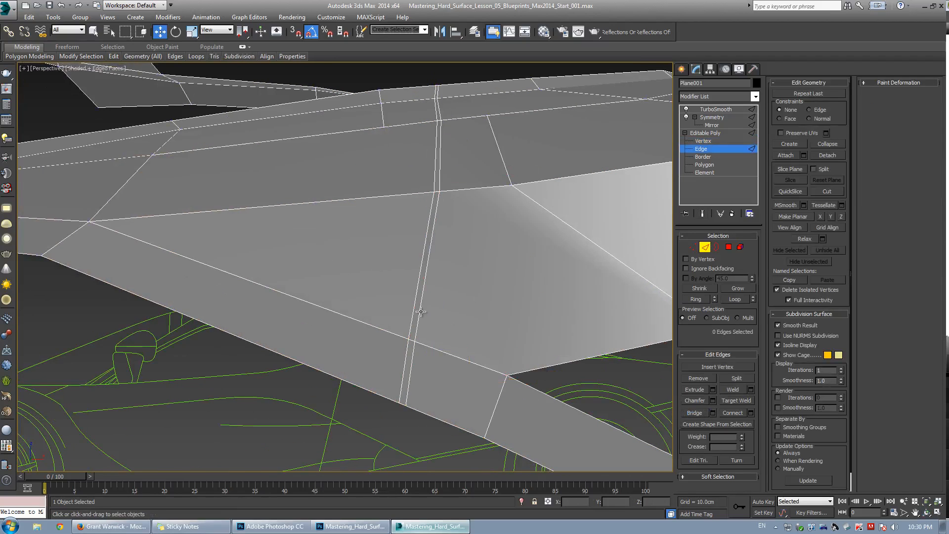
pyautogui.doubleClick(420, 311)
pyautogui.click(695, 381)
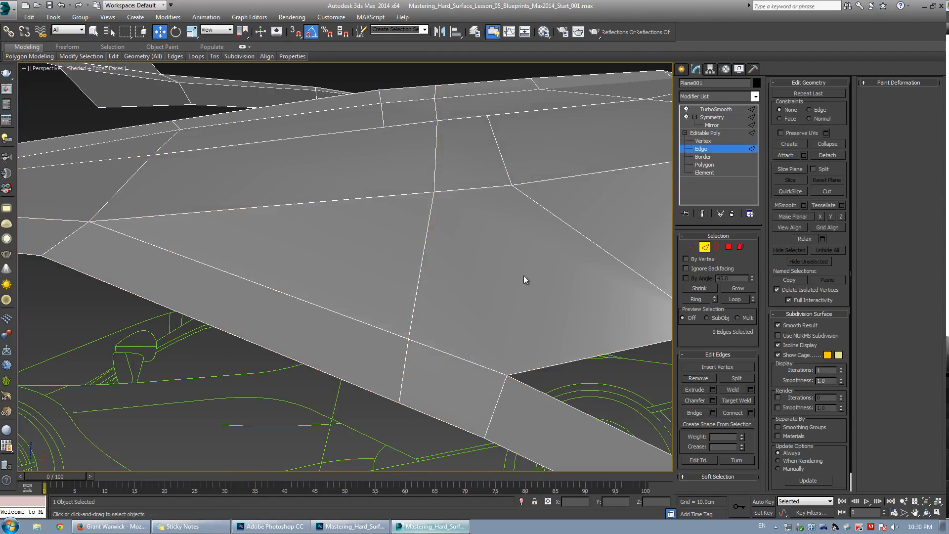
pyautogui.scroll(-5, 525, 277)
pyautogui.keyDown('alt'); pyautogui.moveTo(524, 276); pyautogui.dragTo(435, 240, button='middle'); pyautogui.keyUp('alt')
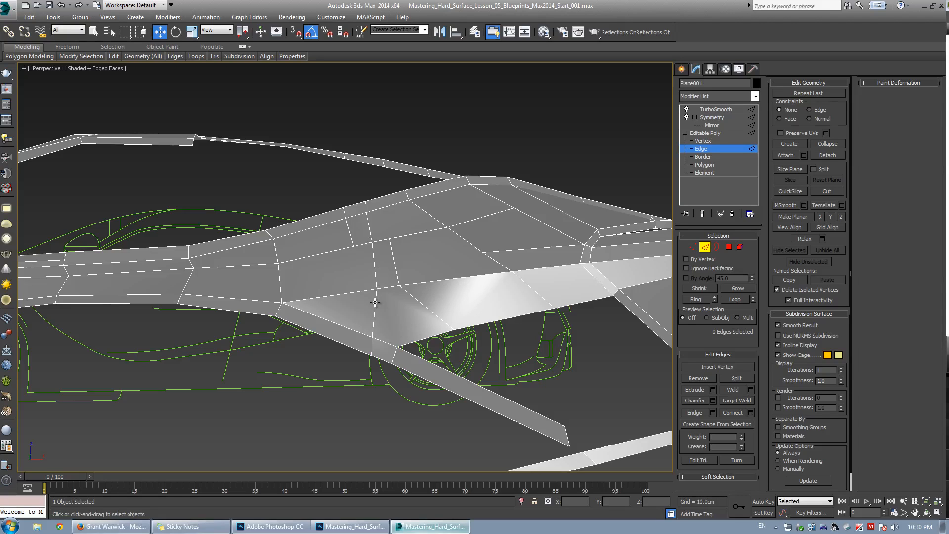
# Inspect the rear quarter panel from several angles in perspective and front views, toggling the smoothed preview.
pyautogui.keyDown('alt'); pyautogui.moveTo(375, 302); pyautogui.dragTo(282, 180, button='middle'); pyautogui.keyUp('alt')
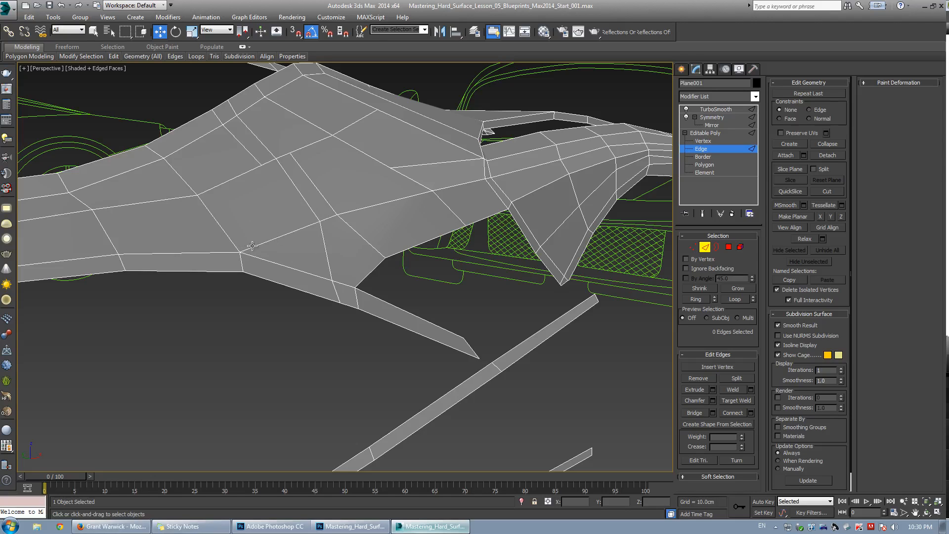
pyautogui.scroll(5, 343, 226)
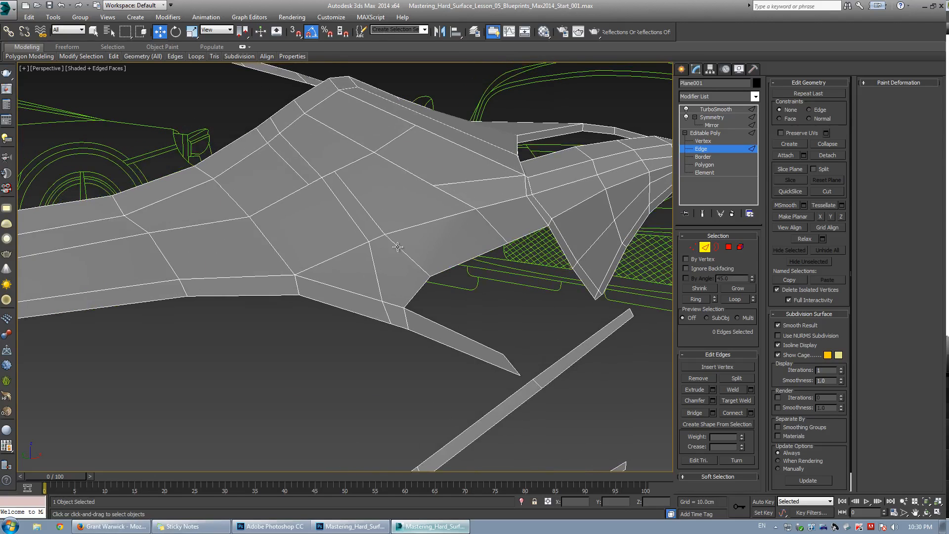
pyautogui.moveTo(414, 295); pyautogui.dragTo(405, 271, button='middle')
pyautogui.scroll(-5, 369, 259)
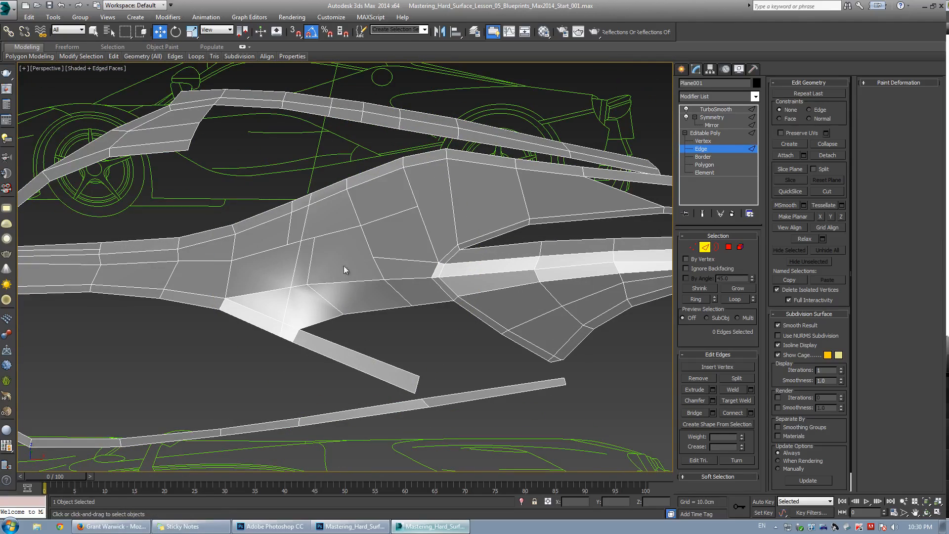
pyautogui.moveTo(306, 290); pyautogui.dragTo(339, 240, button='middle')
pyautogui.hotkey('ctrl', 'q')
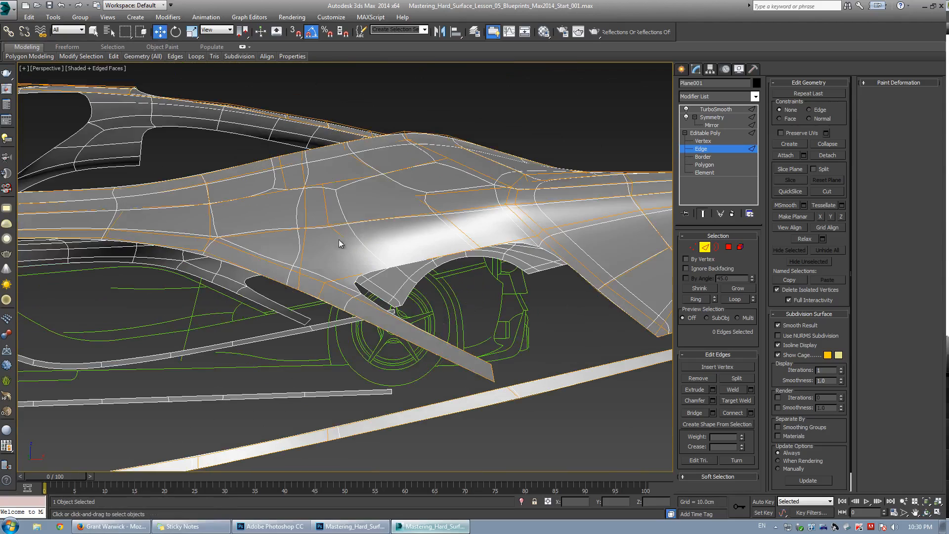
pyautogui.scroll(-3, 350, 201)
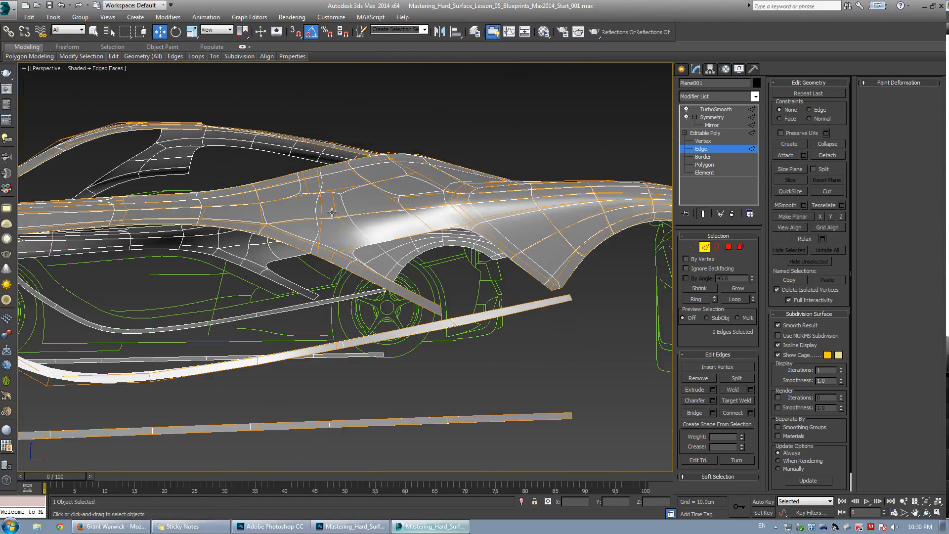
pyautogui.keyDown('alt'); pyautogui.moveTo(350, 202); pyautogui.dragTo(307, 241, button='middle'); pyautogui.keyUp('alt')
pyautogui.hotkey('ctrl', 'q')
pyautogui.keyDown('alt'); pyautogui.moveTo(302, 286); pyautogui.dragTo(341, 245, button='middle'); pyautogui.keyUp('alt')
pyautogui.hotkey('alt', 'w')
pyautogui.rightClick(381, 217)
pyautogui.hotkey('alt', 'w')
pyautogui.scroll(-3, 277, 288)
pyautogui.moveTo(278, 289); pyautogui.dragTo(496, 253, button='middle')
pyautogui.scroll(5, 282, 295)
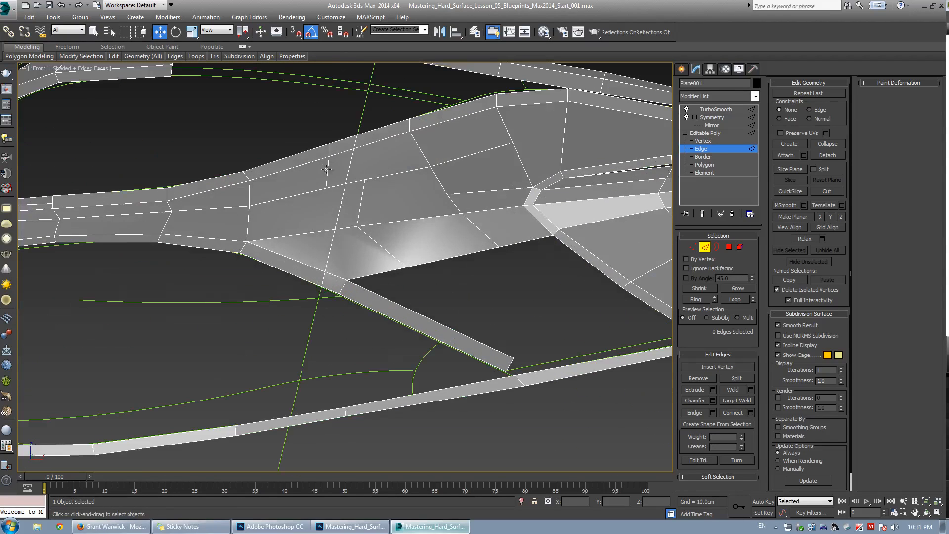
pyautogui.moveTo(325, 202); pyautogui.dragTo(330, 206, button='middle')
pyautogui.scroll(2, 330, 206)
pyautogui.hotkey('ctrl', 'q')
pyautogui.hotkey('ctrl', 'q')
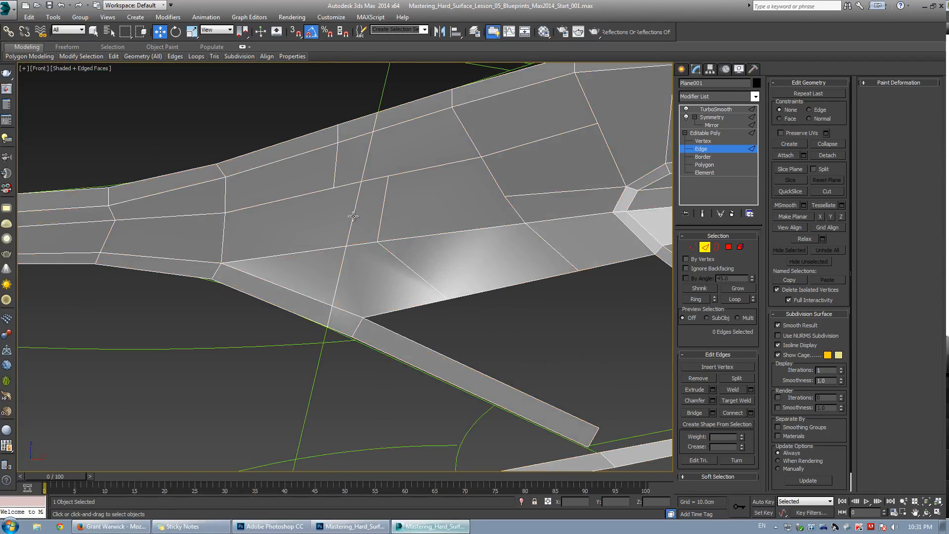
# Cut new edges down through the rear panel from its upper edge to the lower rear corner.
pyautogui.press('1')
pyautogui.hotkey('alt', 'c')
pyautogui.click(333, 188)
pyautogui.click(307, 252)
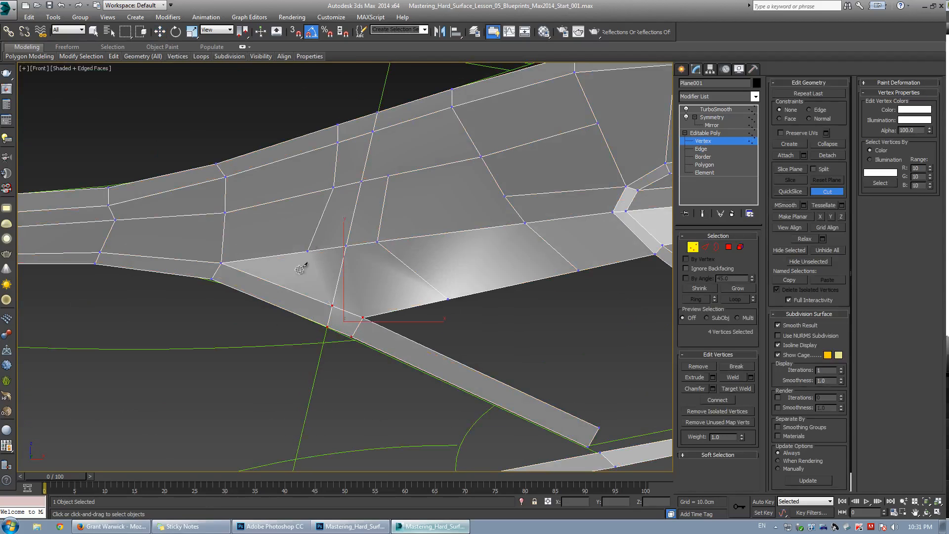
pyautogui.click(287, 289)
pyautogui.click(279, 307)
pyautogui.rightClick(278, 310)
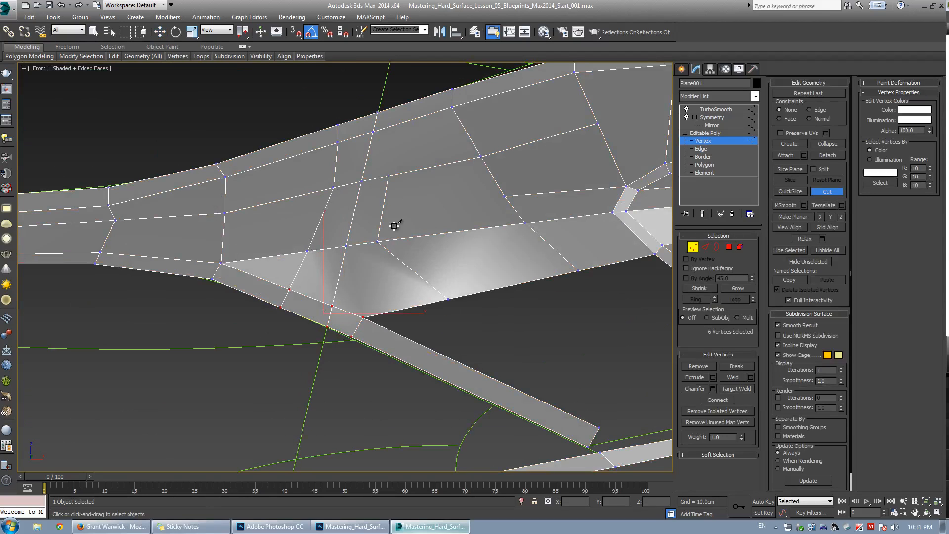
# Connect the lower rear corner vertex to the vertex further along the panel's lower edge.
pyautogui.press('w')
pyautogui.moveTo(394, 324); pyautogui.dragTo(395, 325)
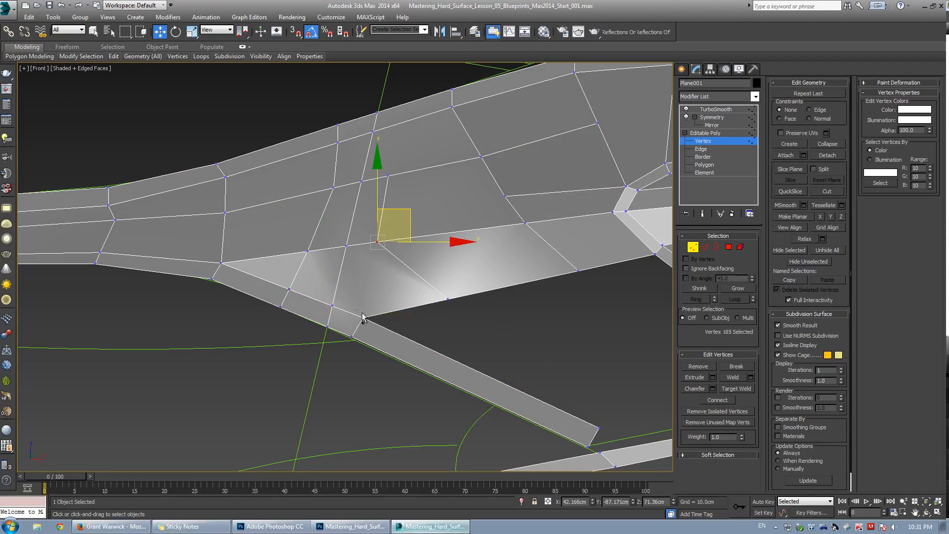
pyautogui.keyDown('ctrl'); pyautogui.click(363, 318); pyautogui.keyUp('ctrl')
pyautogui.hotkey('ctrl', 'shift', 'e')
pyautogui.click(426, 209)
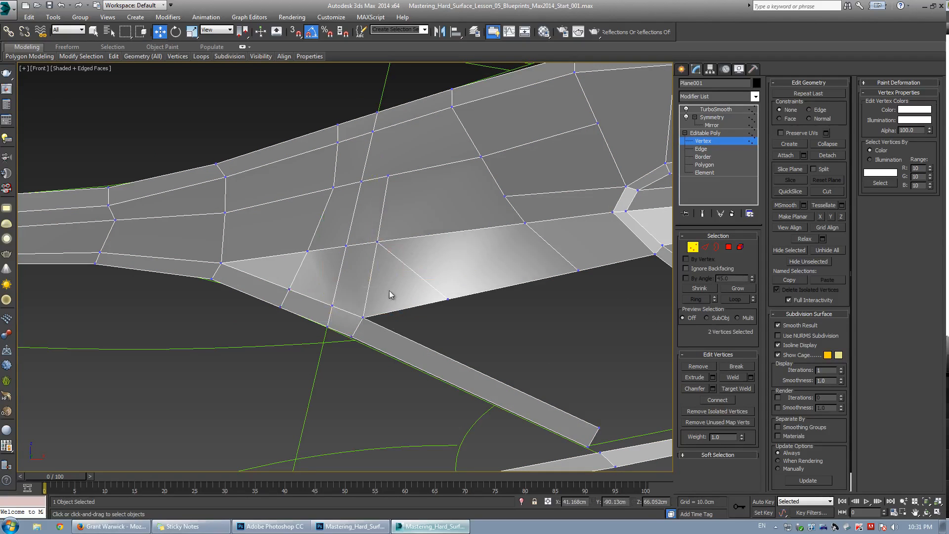
pyautogui.hotkey('ctrl', 'w')
pyautogui.click(447, 299)
pyautogui.click(362, 317)
pyautogui.rightClick(384, 255)
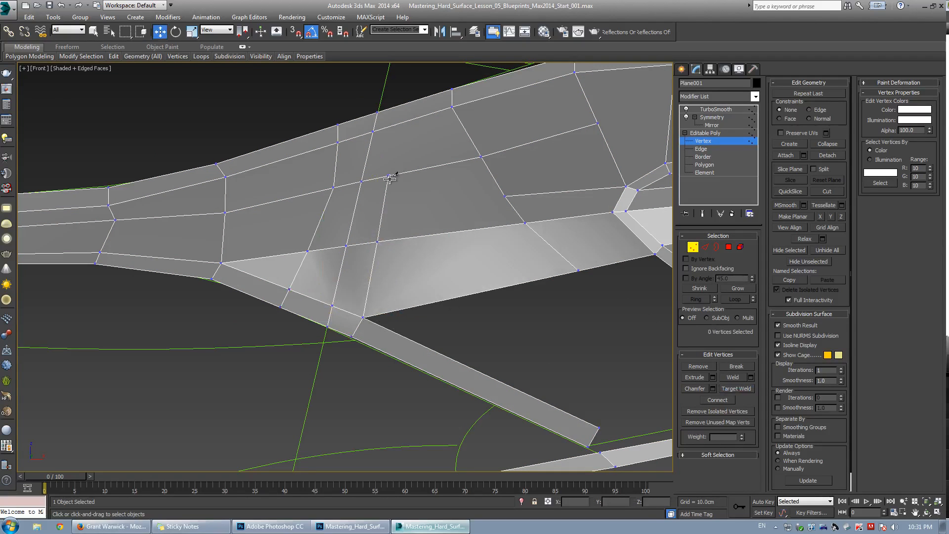
pyautogui.hotkey('alt', 'c')
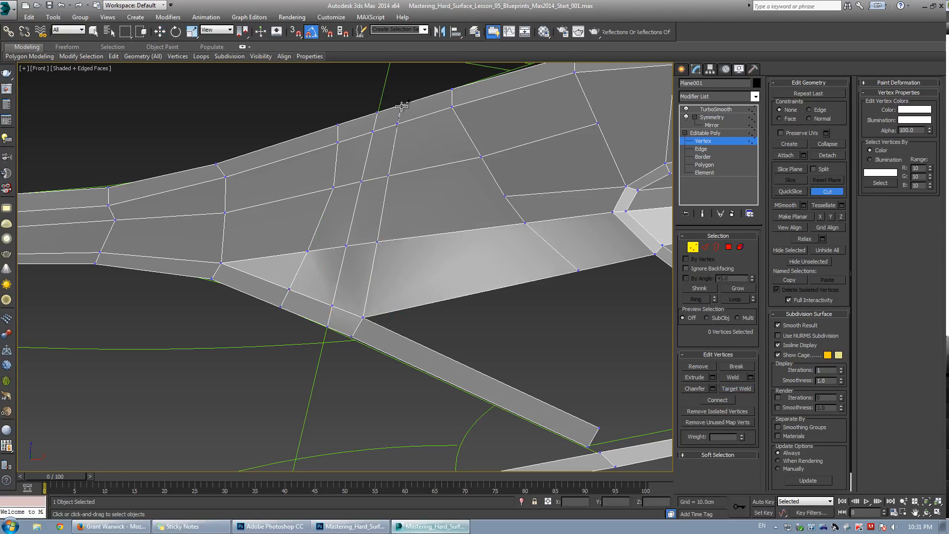
pyautogui.rightClick(402, 102)
pyautogui.scroll(-2, 402, 102)
pyautogui.moveTo(403, 101); pyautogui.dragTo(350, 206, button='middle')
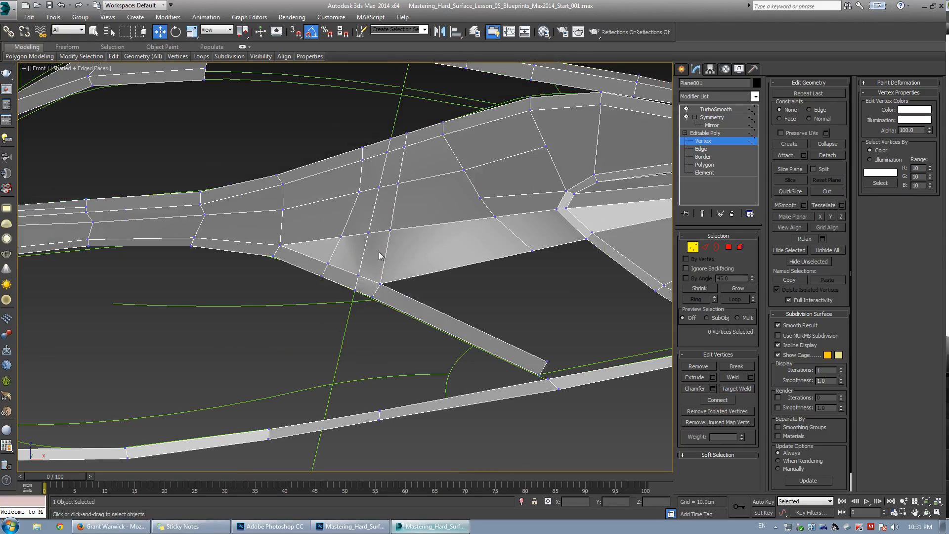
pyautogui.scroll(-2, 354, 201)
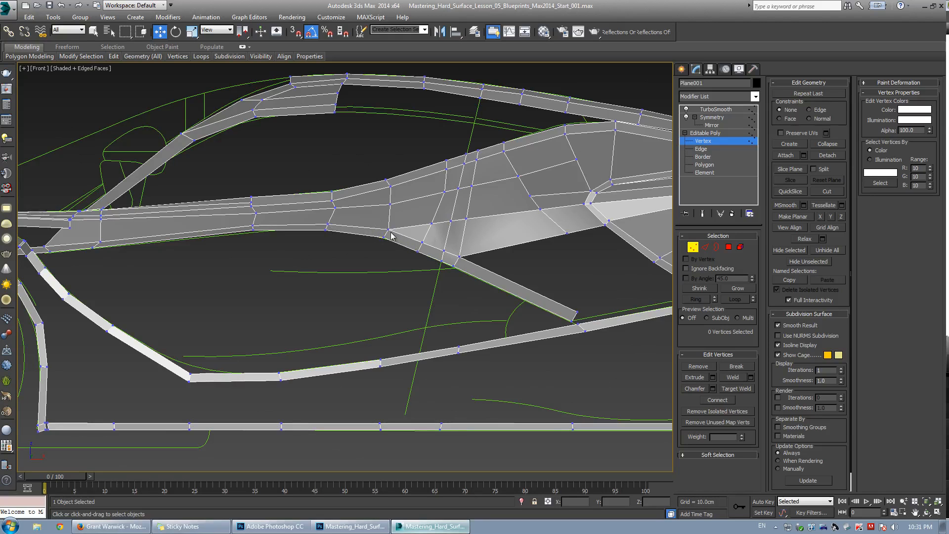
pyautogui.scroll(2, 380, 225)
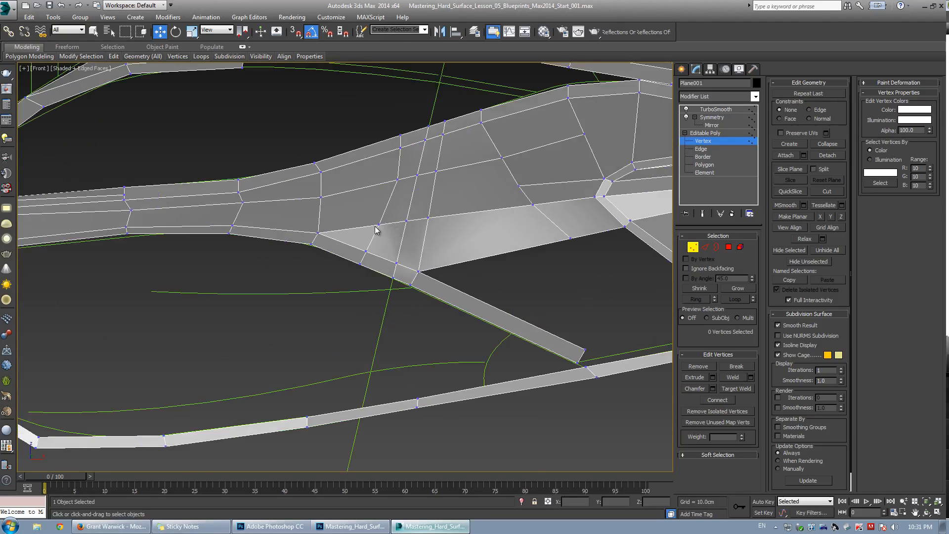
pyautogui.scroll(1, 376, 230)
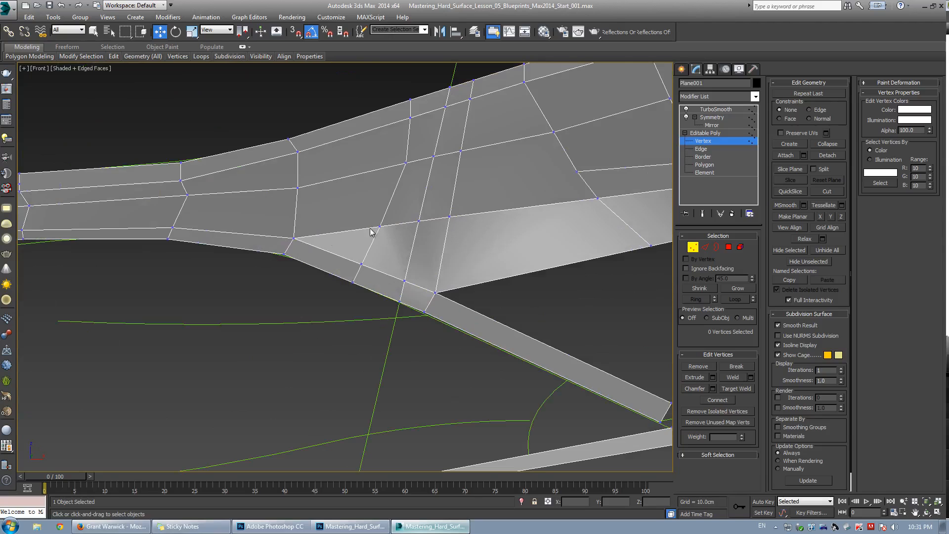
pyautogui.hotkey('ctrl', 'e')
pyautogui.hotkey('ctrl', 'e')
pyautogui.scroll(-1, 284, 235)
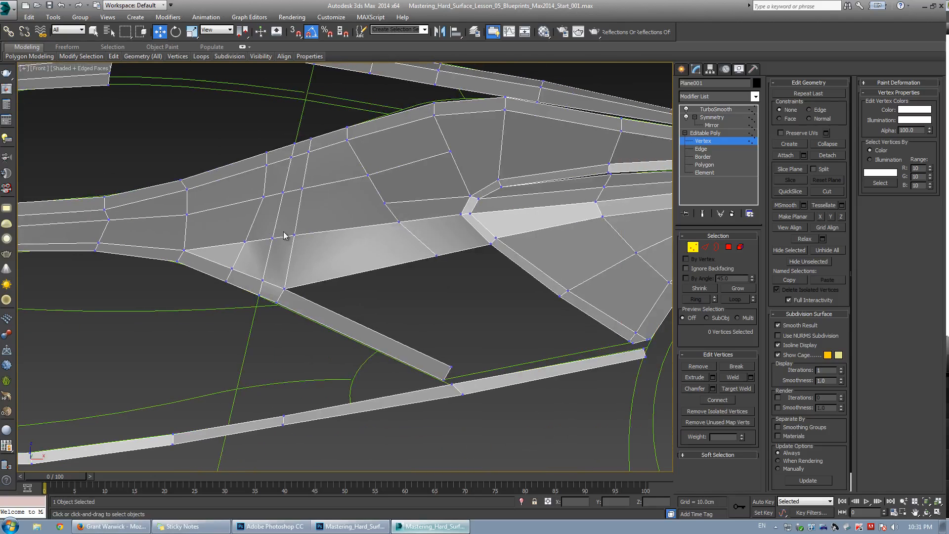
# Select and remove the vertical edge loop crossing the front of the rear panel.
pyautogui.press('2')
pyautogui.doubleClick(252, 234)
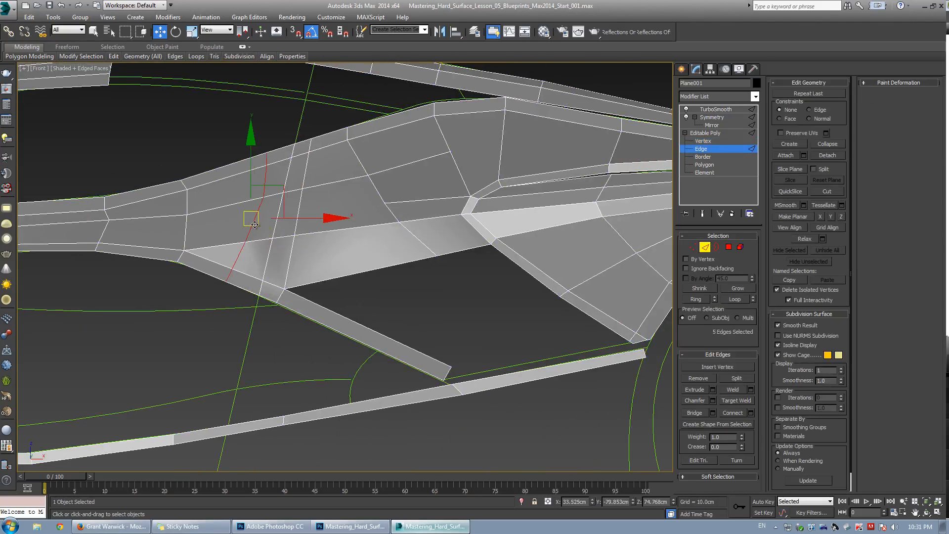
pyautogui.click(698, 379)
pyautogui.hotkey('ctrl', 'e')
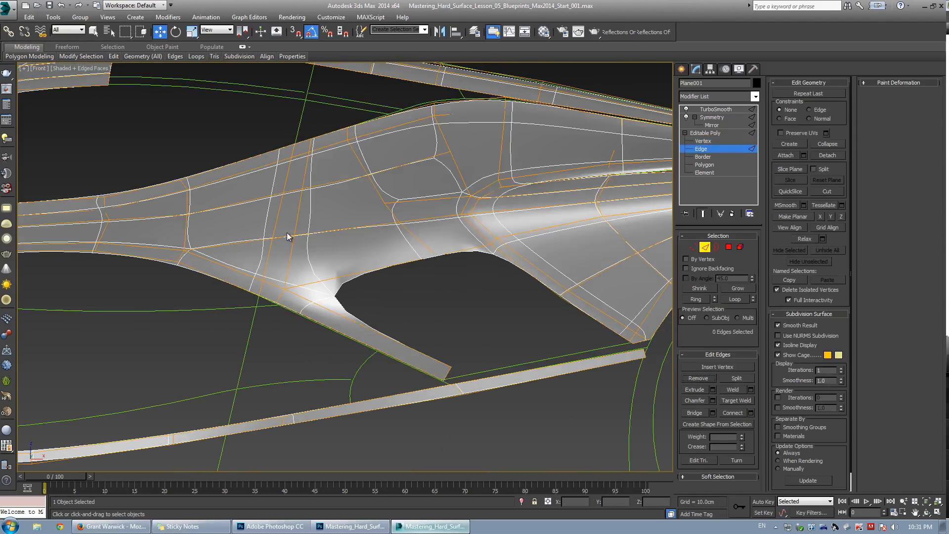
pyautogui.hotkey('ctrl', 'e')
pyautogui.scroll(2, 306, 249)
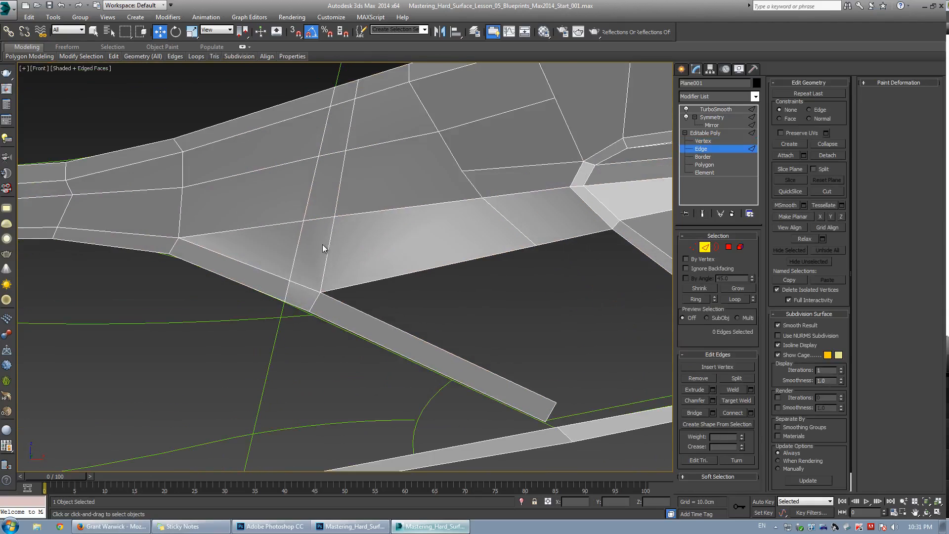
# Target-weld the leftover vertex at the panel's lower rear corner onto its neighbour.
pyautogui.moveTo(326, 245); pyautogui.dragTo(344, 288, button='middle')
pyautogui.click(347, 286)
pyautogui.press('1')
pyautogui.hotkey('ctrl', 'shift', 'w')
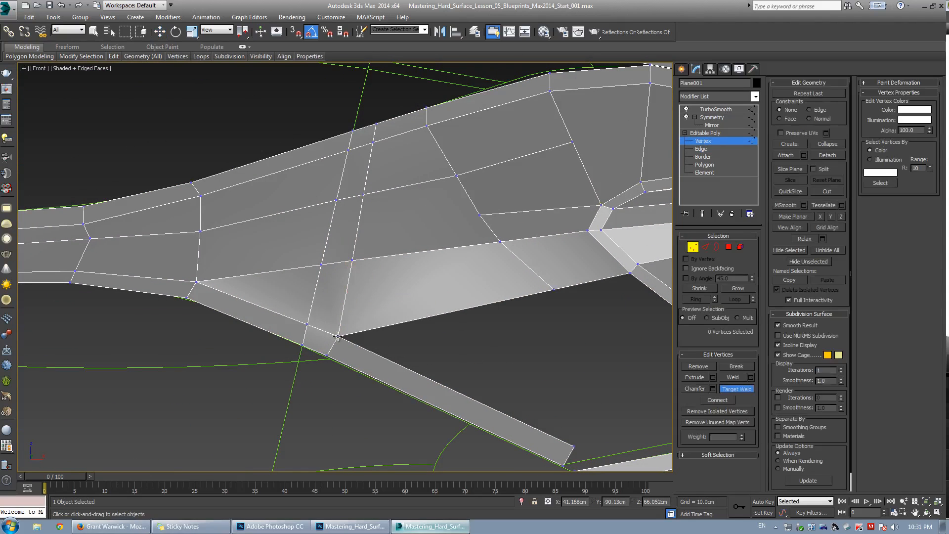
pyautogui.click(338, 337)
pyautogui.click(307, 324)
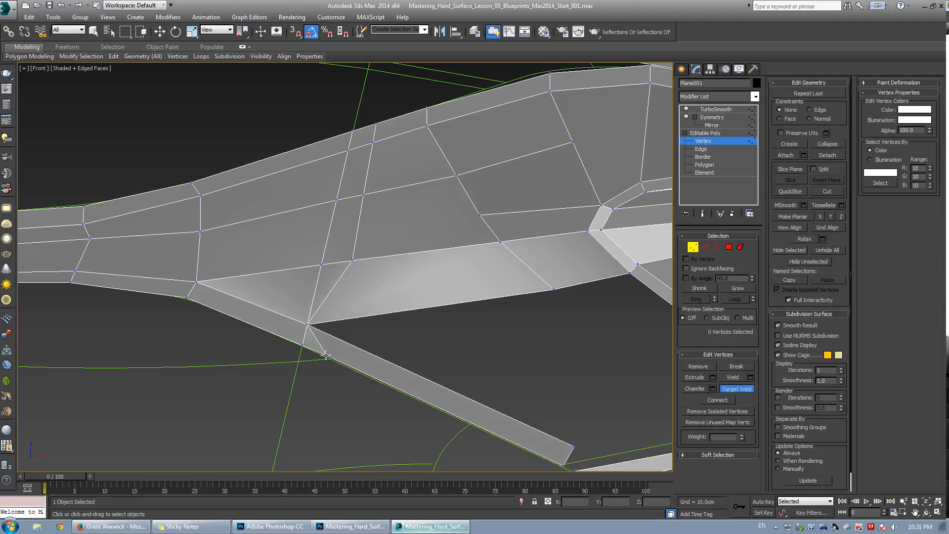
pyautogui.click(301, 345)
# Select and remove the remaining redundant vertical edge loop from the rear panel.
pyautogui.press('w')
pyautogui.press('2')
pyautogui.doubleClick(331, 292)
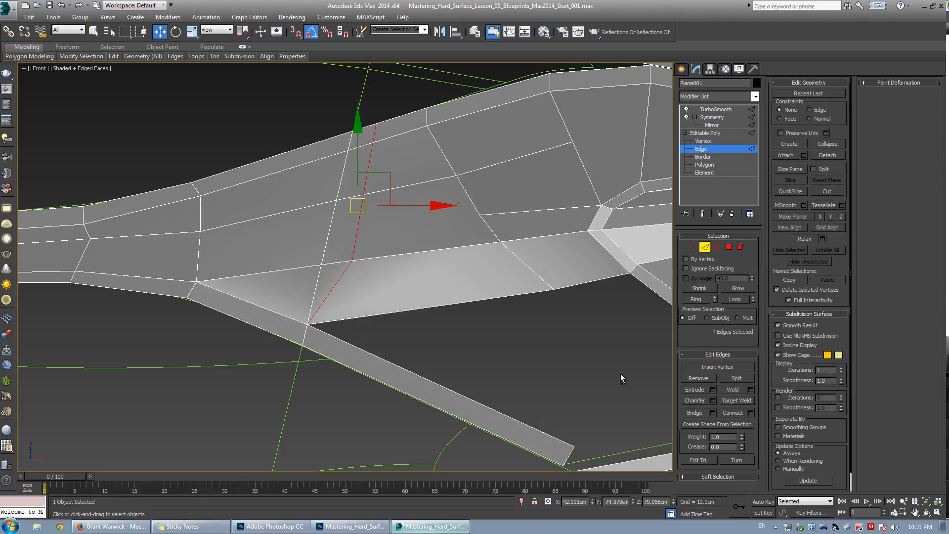
pyautogui.click(703, 377)
pyautogui.scroll(-2, 333, 205)
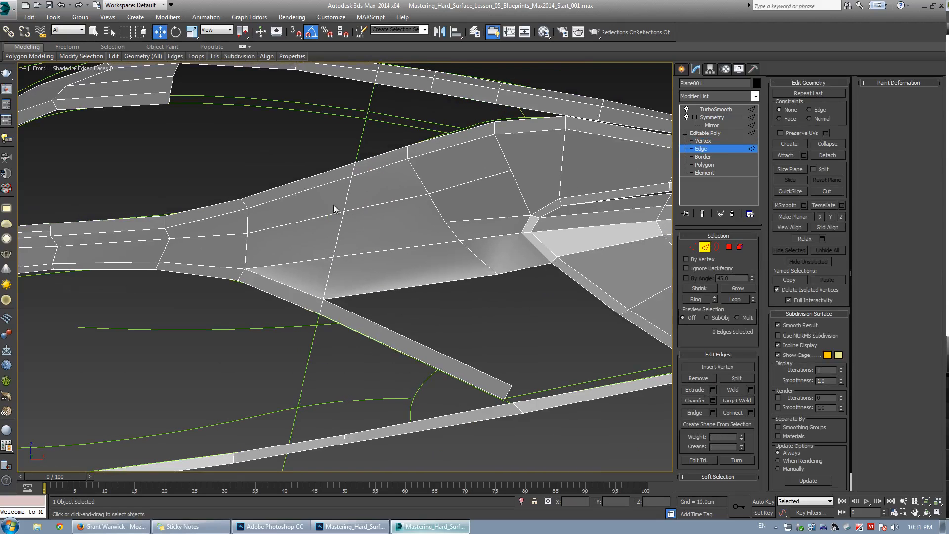
# Nudge vertices along the rear panel's upper edge to even out the edge flow.
pyautogui.press('1')
pyautogui.moveTo(218, 185); pyautogui.dragTo(260, 225)
pyautogui.scroll(2, 296, 208)
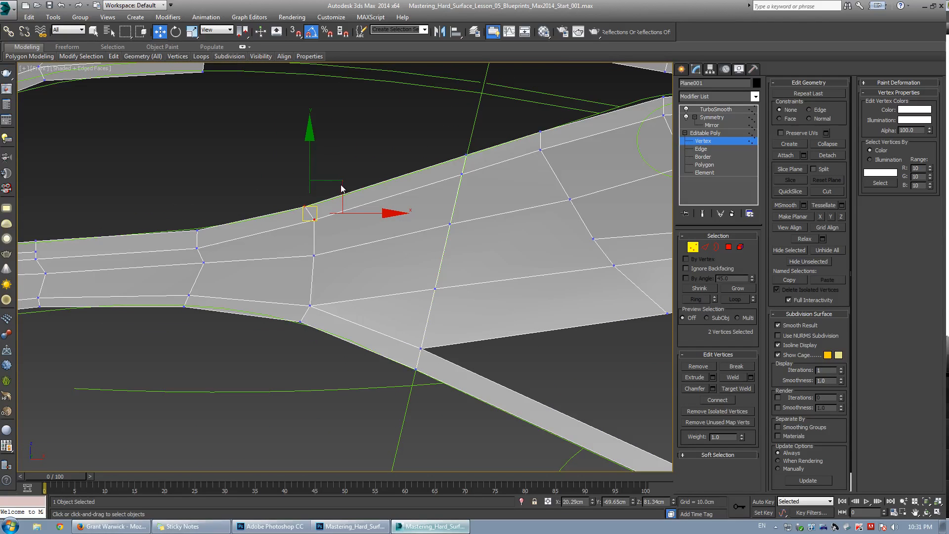
pyautogui.scroll(-3, 364, 195)
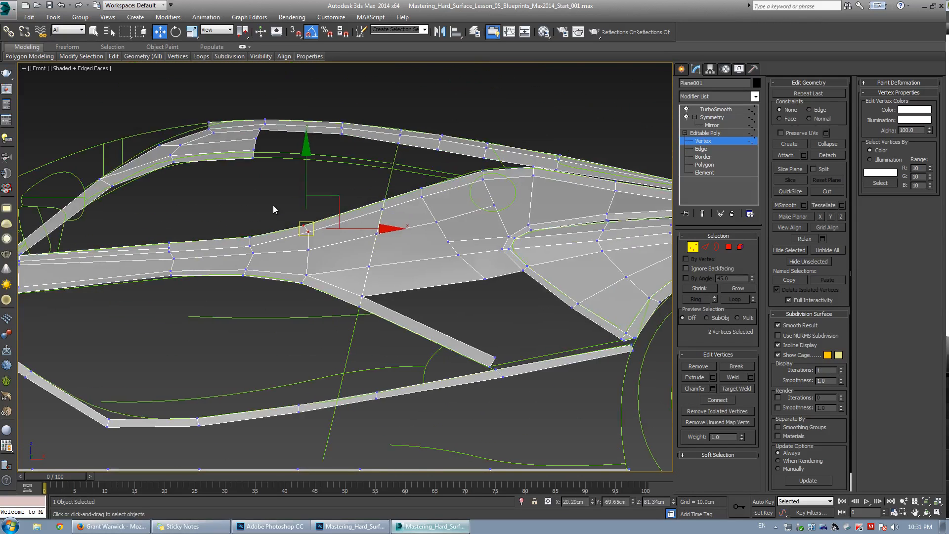
pyautogui.scroll(4, 335, 214)
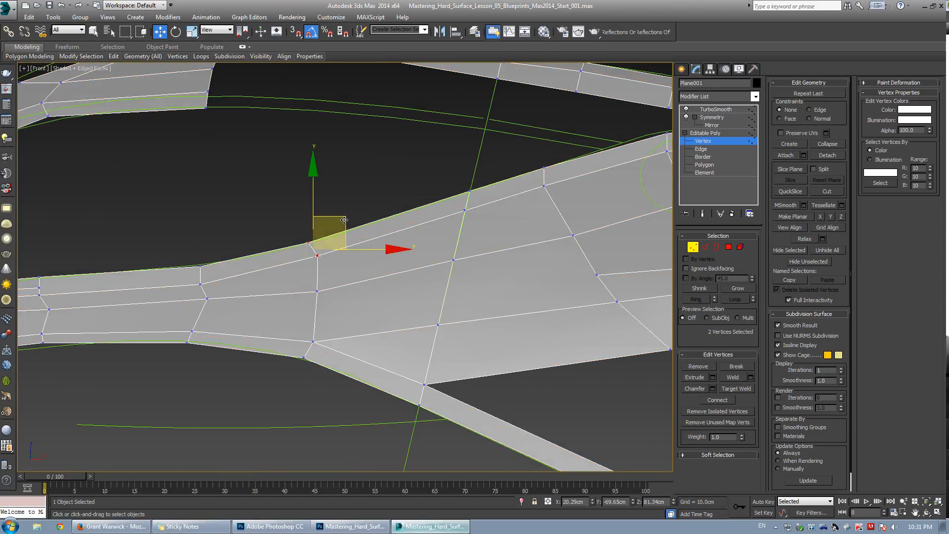
pyautogui.moveTo(342, 223); pyautogui.dragTo(354, 218)
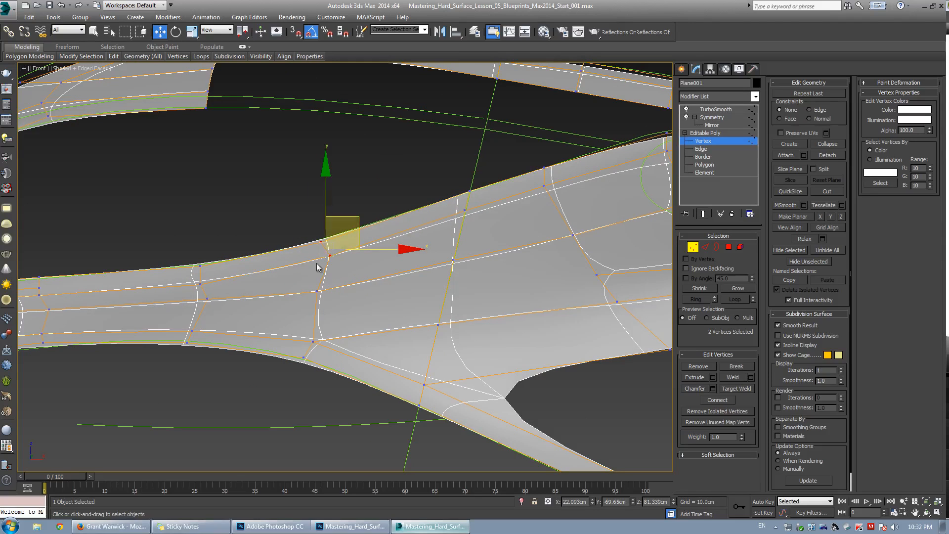
pyautogui.moveTo(302, 285); pyautogui.dragTo(330, 298)
pyautogui.moveTo(351, 263); pyautogui.dragTo(363, 260)
pyautogui.press('space')
pyautogui.moveTo(200, 284); pyautogui.dragTo(213, 265)
pyautogui.click(200, 266)
pyautogui.press('space')
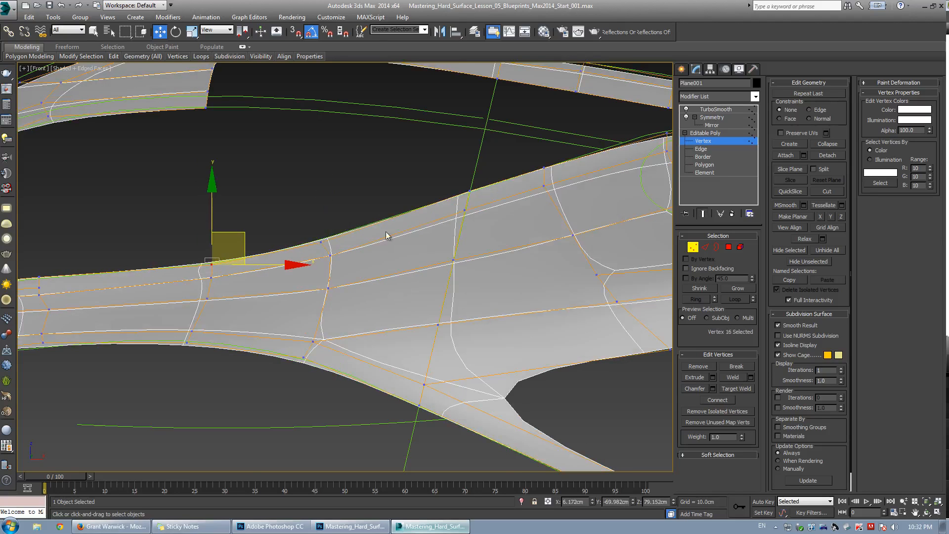
# Target-weld the stray vertex at the rear wheel arch's lower corner onto the adjacent vertex.
pyautogui.scroll(-3, 408, 238)
pyautogui.moveTo(408, 238); pyautogui.dragTo(265, 227, button='middle')
pyautogui.press('space')
pyautogui.scroll(2, 327, 308)
pyautogui.moveTo(327, 308); pyautogui.dragTo(360, 278, button='middle')
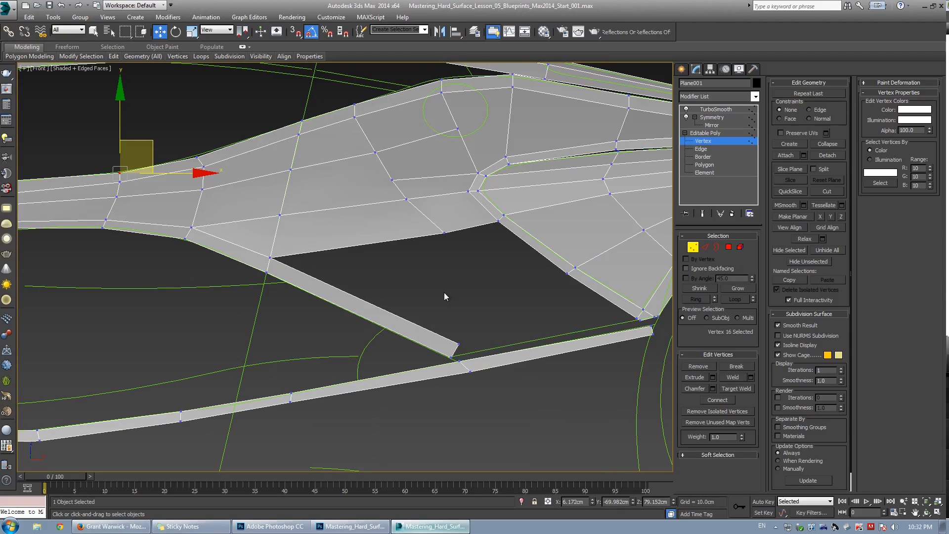
pyautogui.moveTo(470, 310); pyautogui.dragTo(302, 347, button='middle')
pyautogui.click(334, 333)
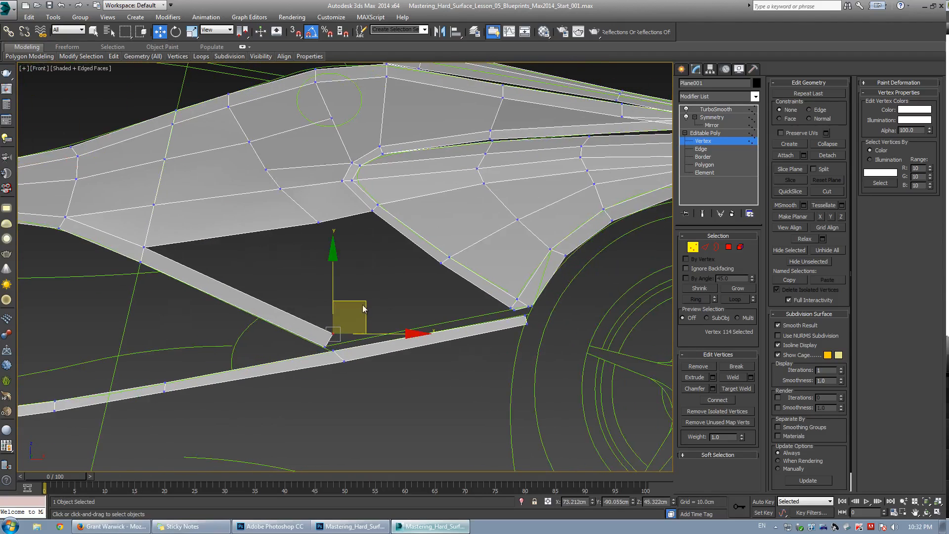
pyautogui.moveTo(378, 310); pyautogui.dragTo(378, 311)
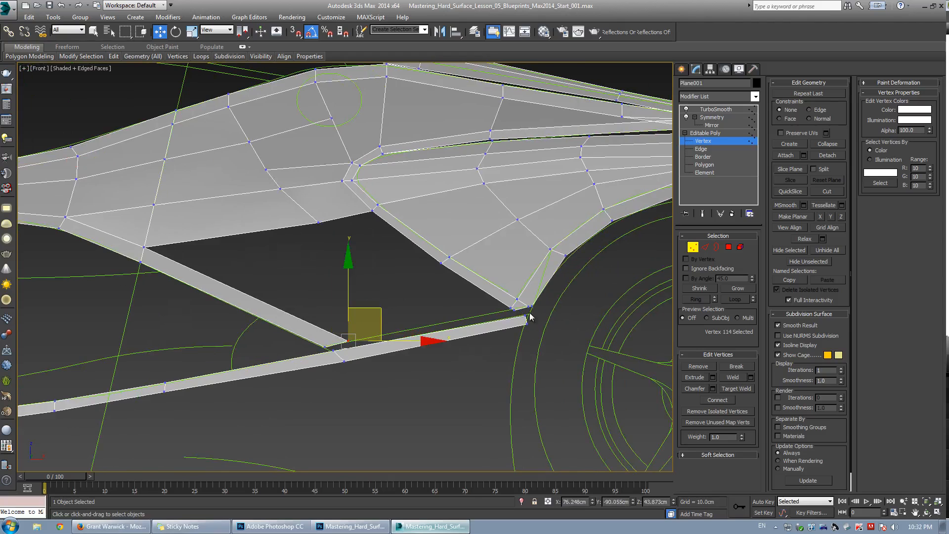
pyautogui.scroll(3, 530, 313)
pyautogui.moveTo(530, 313); pyautogui.dragTo(468, 295, button='middle')
pyautogui.click(454, 272)
pyautogui.hotkey('ctrl', 'shift', 'w')
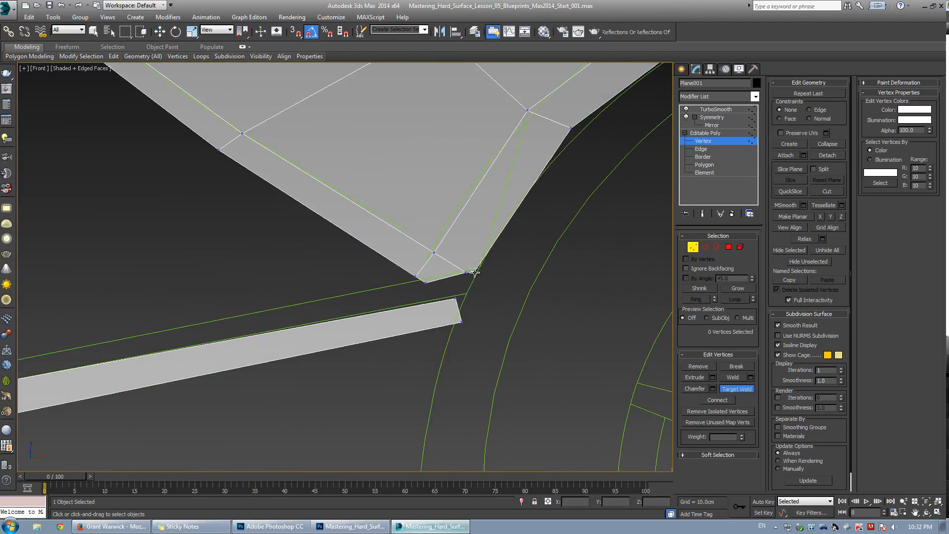
pyautogui.click(475, 272)
pyautogui.press('w')
pyautogui.moveTo(479, 262); pyautogui.dragTo(371, 295, button='middle')
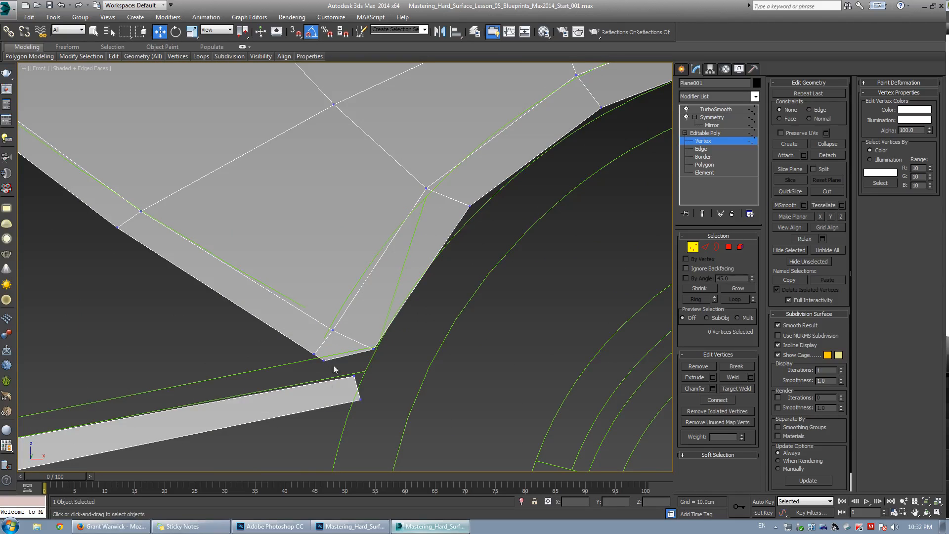
# Cut a new edge from the inner vertex to the rear wheel arch's lower corner and target-weld its end onto the corner vertex.
pyautogui.scroll(1, 336, 336)
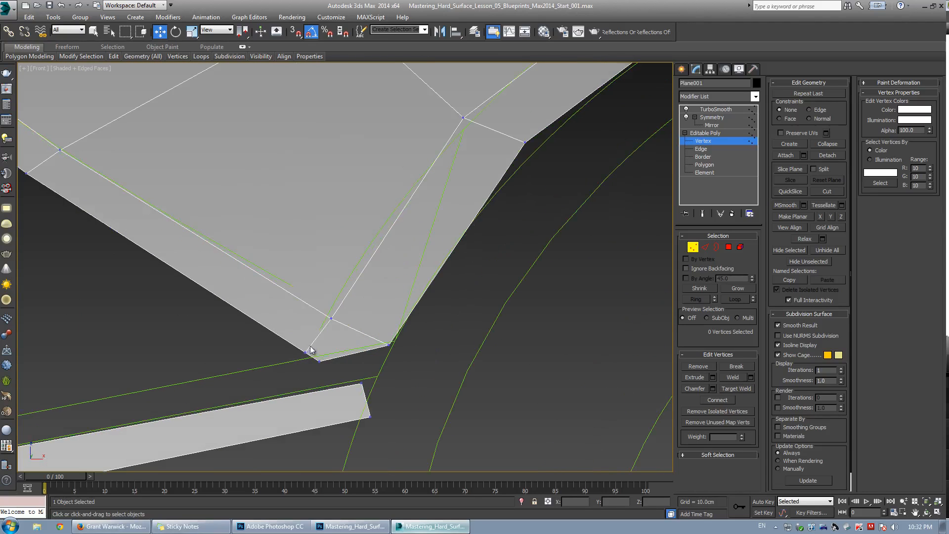
pyautogui.click(331, 318)
pyautogui.press('r')
pyautogui.hotkey('alt', 'c')
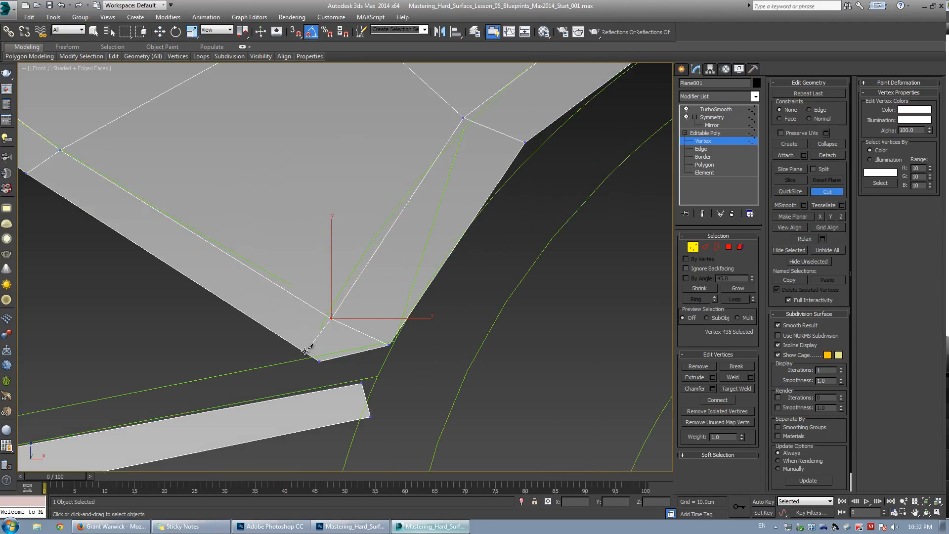
pyautogui.click(401, 326)
pyautogui.rightClick(397, 328)
pyautogui.rightClick(370, 315)
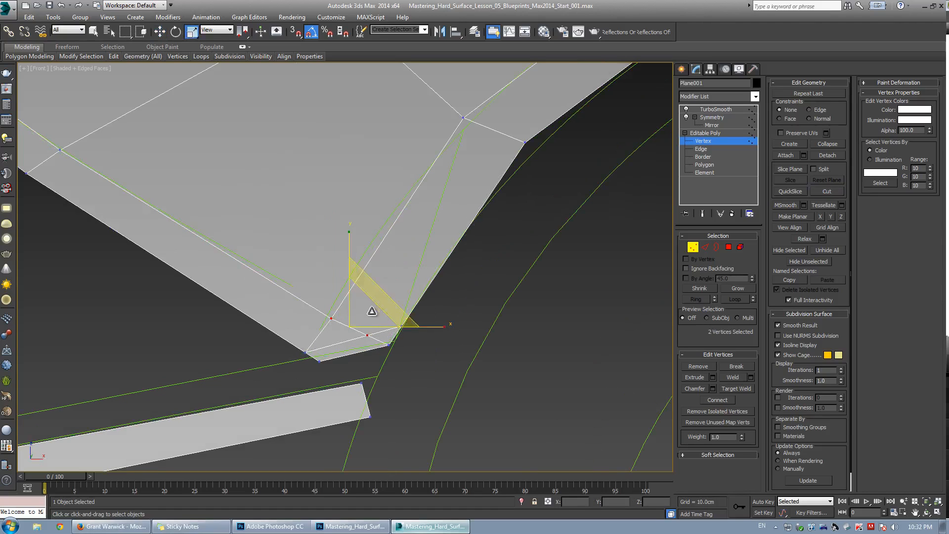
pyautogui.hotkey('ctrl', 'w')
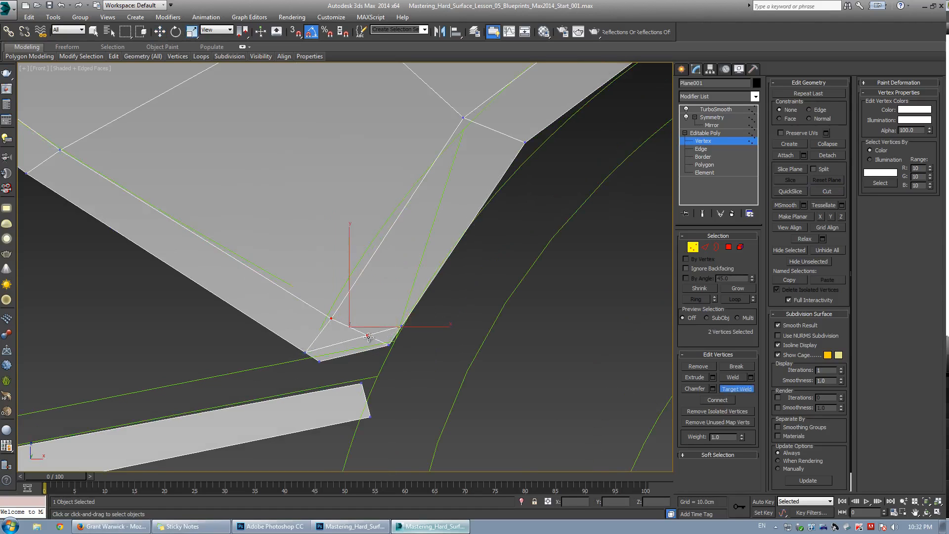
pyautogui.click(401, 326)
pyautogui.rightClick(389, 297)
pyautogui.click(344, 266)
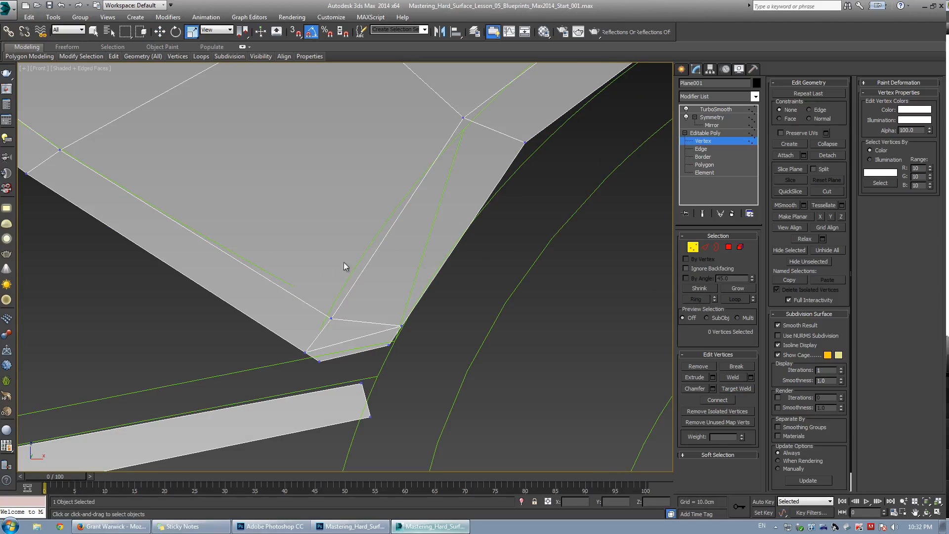
# Cut an edge from the panel's lower-left corner vertex to its bottom edge and target-weld the new vertex in place.
pyautogui.click(305, 351)
pyautogui.press('w')
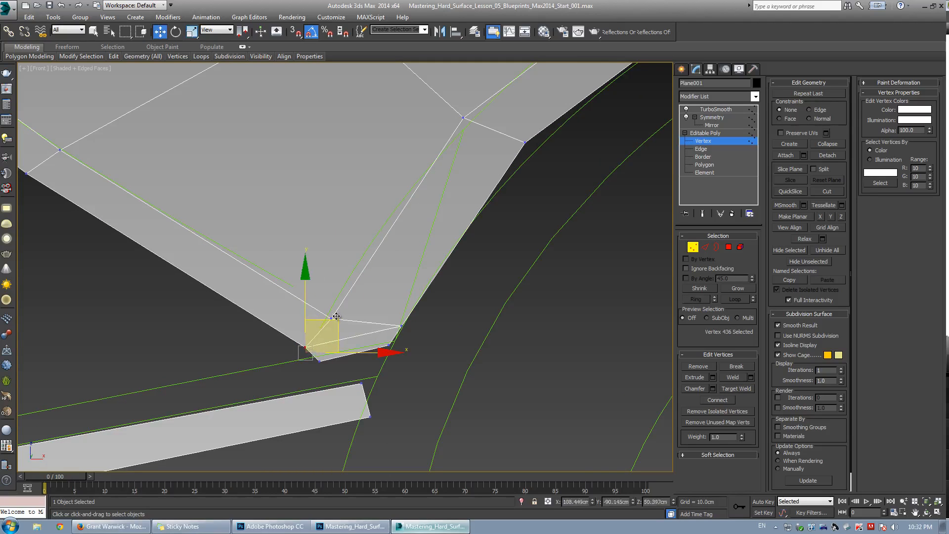
pyautogui.hotkey('alt', 'c')
pyautogui.click(347, 338)
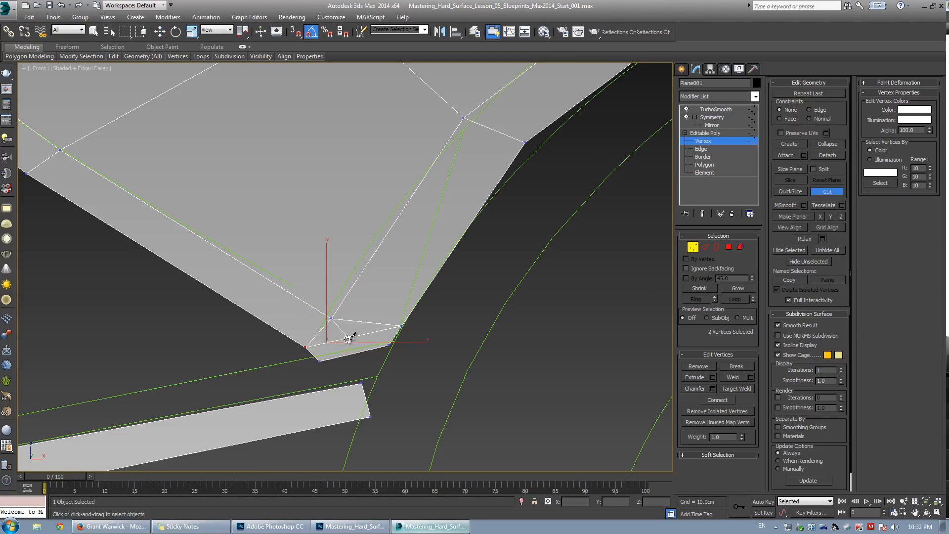
pyautogui.rightClick(356, 309)
pyautogui.click(360, 286)
pyautogui.hotkey('ctrl', 'shift', 'w')
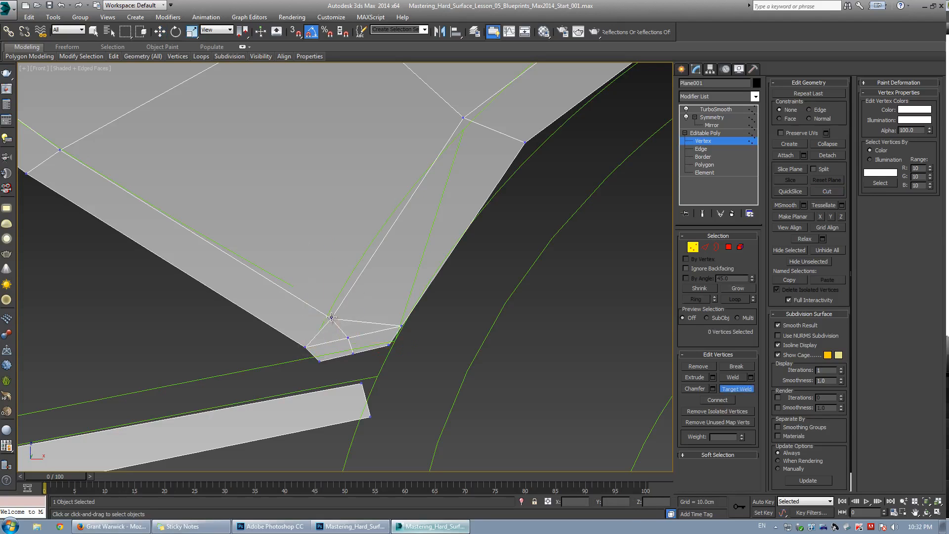
pyautogui.click(348, 338)
# Reposition the vertex at the panel's lower corner to even out the edge flow around the corner.
pyautogui.press('w')
pyautogui.moveTo(339, 323); pyautogui.dragTo(357, 343)
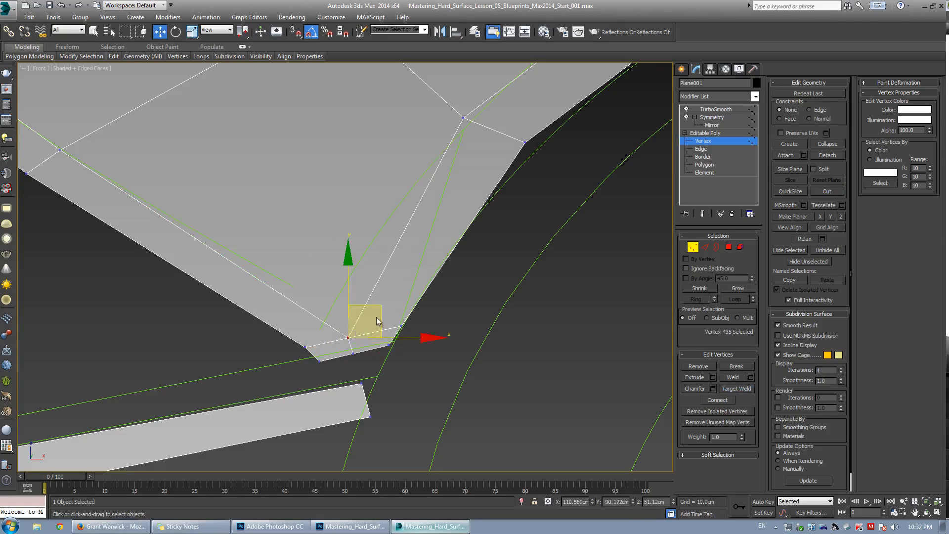
pyautogui.hotkey('ctrl', 'q')
pyautogui.hotkey('ctrl', 'q')
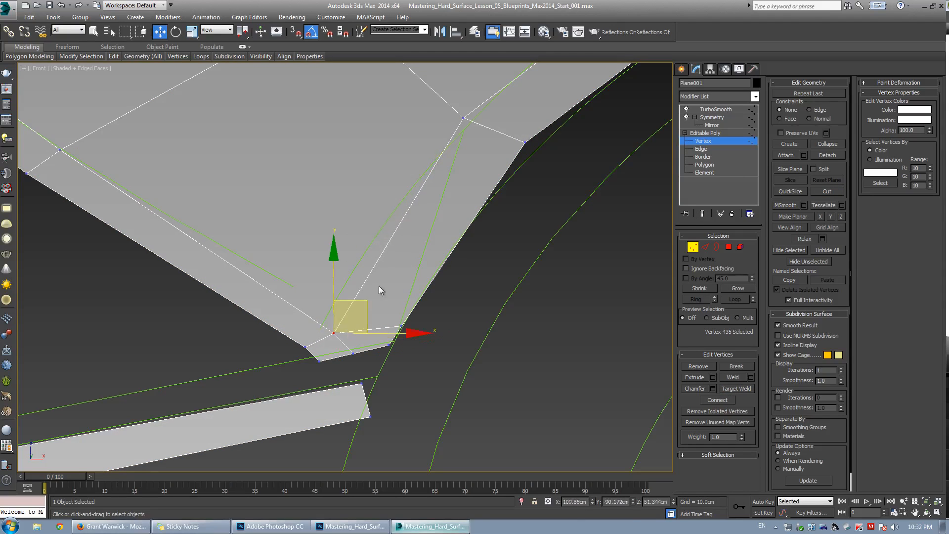
pyautogui.click(239, 305)
pyautogui.scroll(-2, 527, 172)
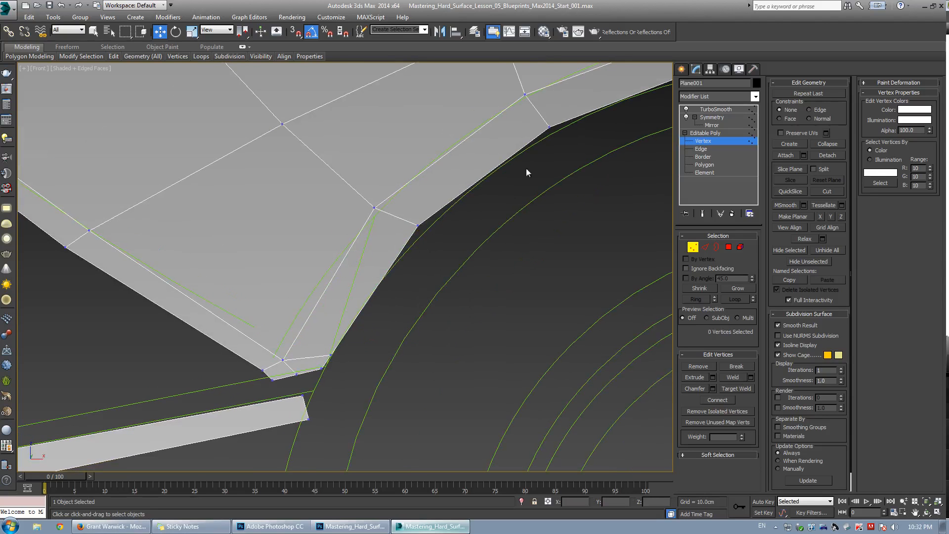
# Select an edge ring across the gap above the rear quarter panel and connect it to add a new edge loop.
pyautogui.press('2')
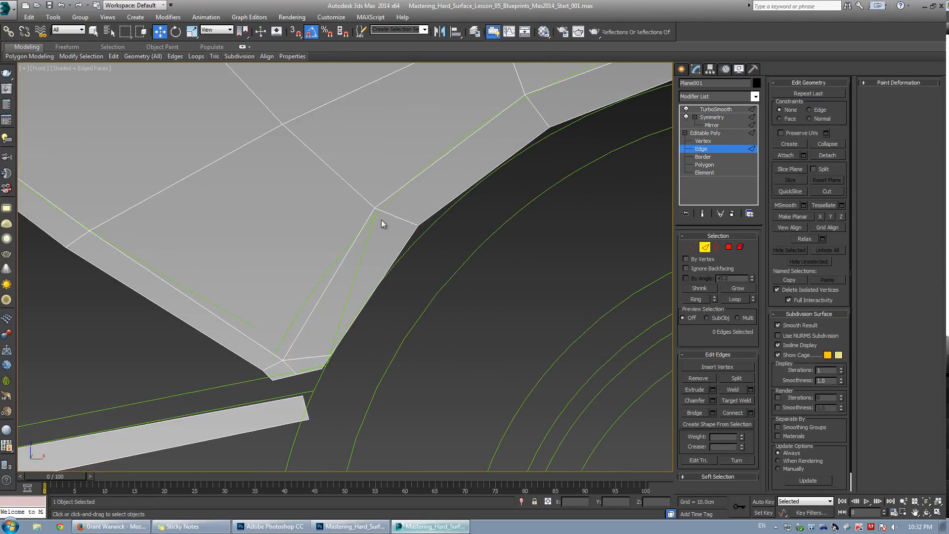
pyautogui.click(392, 216)
pyautogui.scroll(-3, 445, 233)
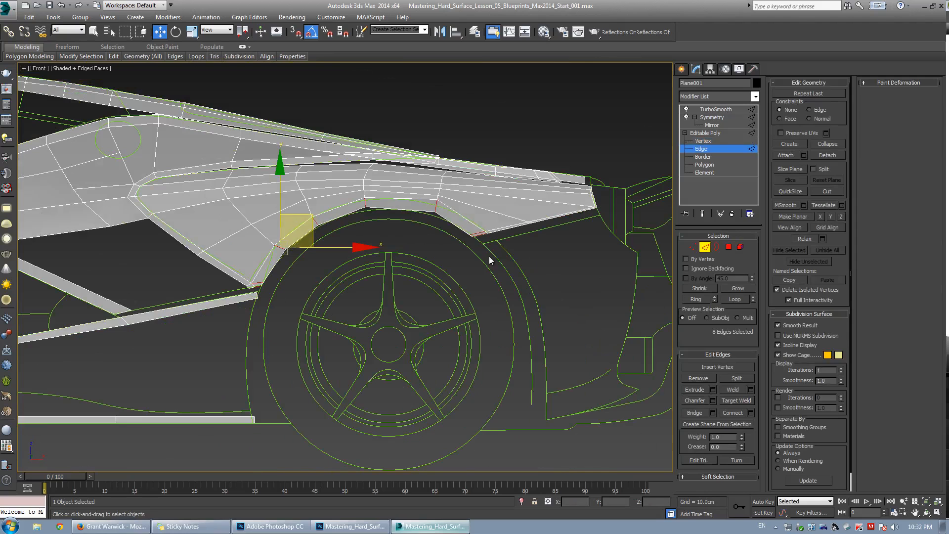
pyautogui.scroll(4, 210, 276)
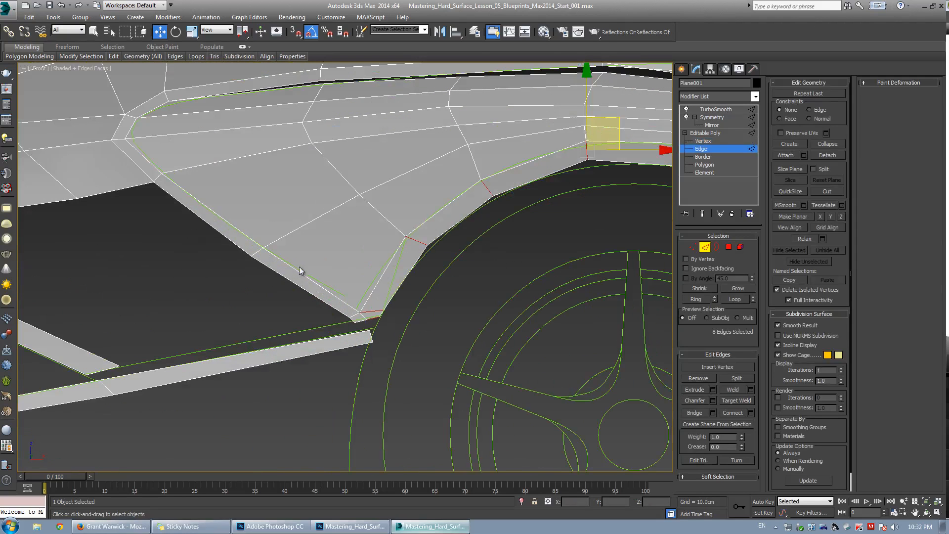
pyautogui.click(260, 251)
pyautogui.hotkey('alt', 'r')
pyautogui.scroll(-2, 339, 316)
pyautogui.moveTo(340, 316); pyautogui.dragTo(301, 339, button='middle')
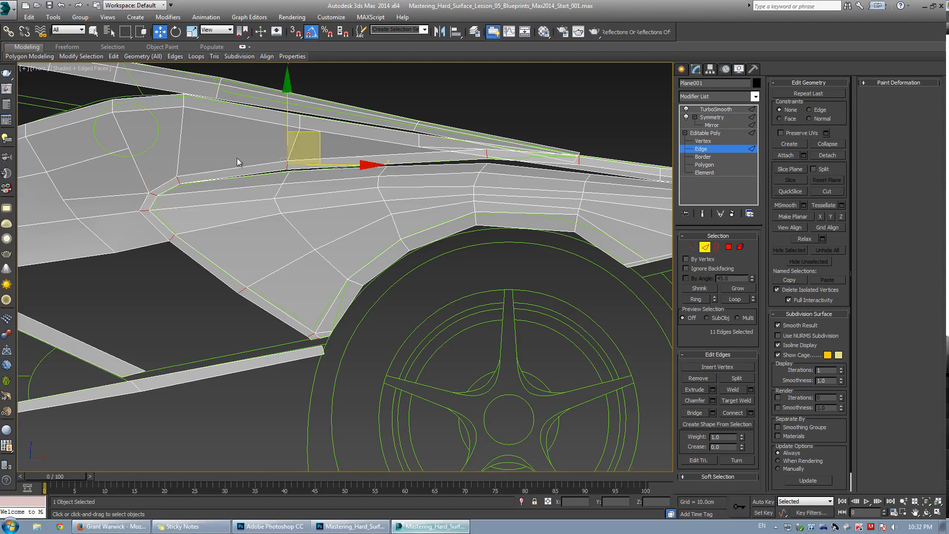
pyautogui.moveTo(259, 199); pyautogui.dragTo(301, 229, button='middle')
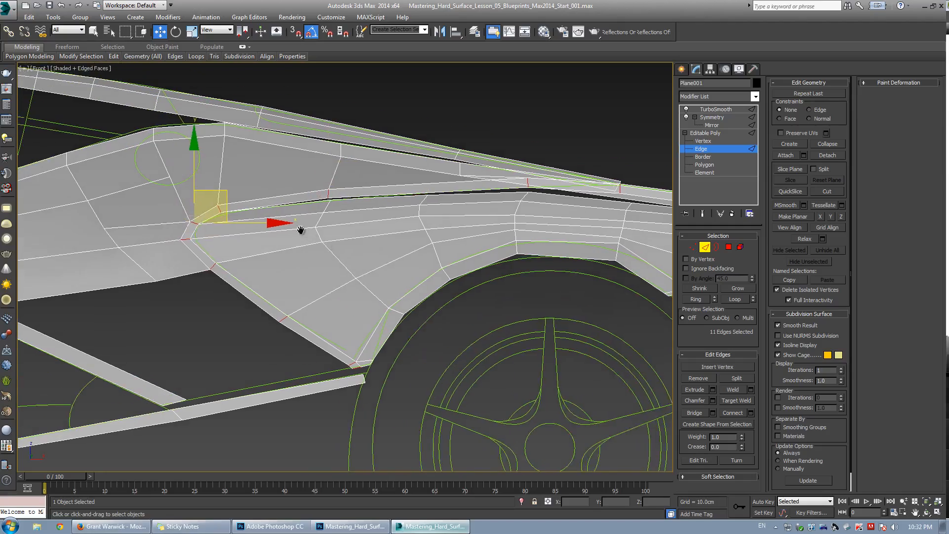
pyautogui.scroll(2, 301, 217)
pyautogui.hotkey('alt', 'w')
pyautogui.middleClick(496, 382)
pyautogui.hotkey('alt', 'w')
pyautogui.keyDown('alt'); pyautogui.moveTo(429, 292); pyautogui.dragTo(321, 316, button='middle'); pyautogui.keyUp('alt')
pyautogui.click(374, 230)
pyautogui.click(370, 225)
pyautogui.click(322, 265)
pyautogui.hotkey('alt', 'r')
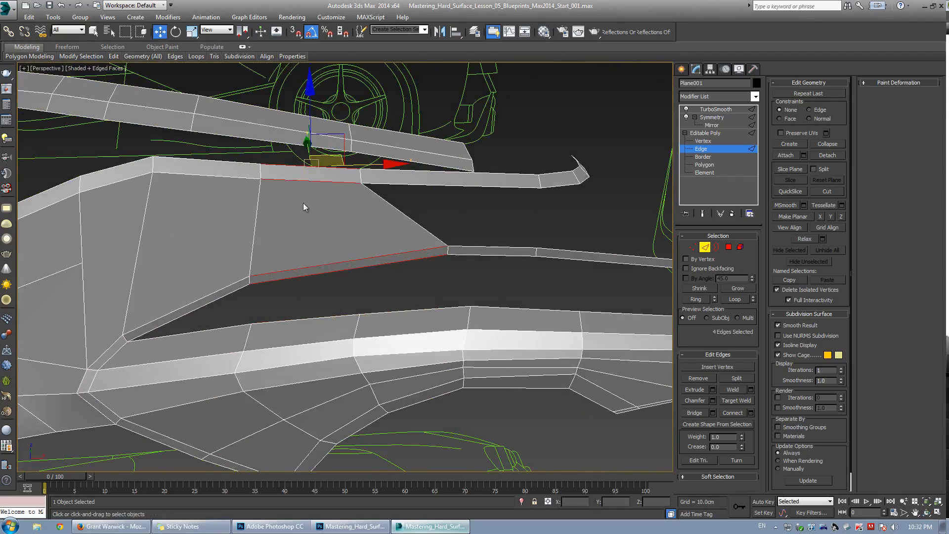
pyautogui.moveTo(319, 234); pyautogui.dragTo(321, 234, button='middle')
pyautogui.click(327, 265)
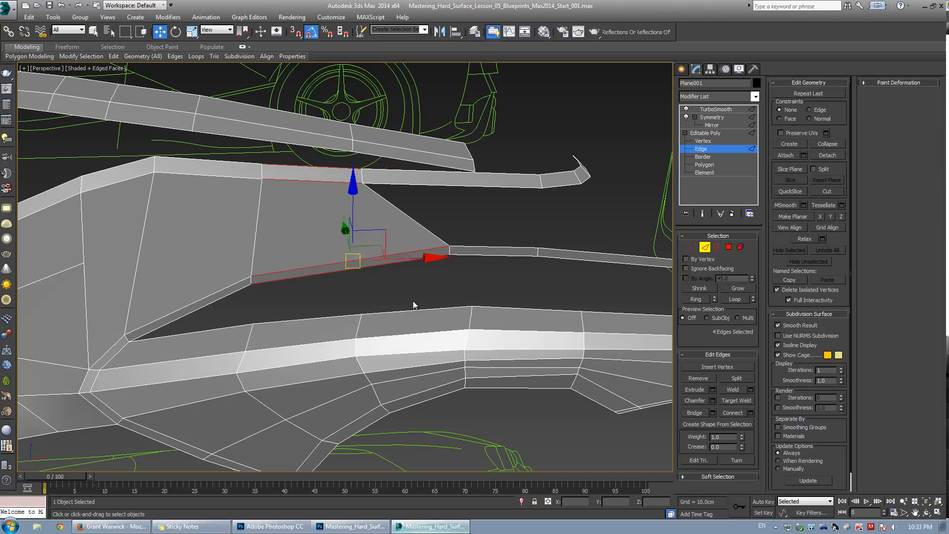
pyautogui.click(732, 413)
pyautogui.scroll(3, 410, 294)
pyautogui.moveTo(329, 349); pyautogui.dragTo(417, 346, button='middle')
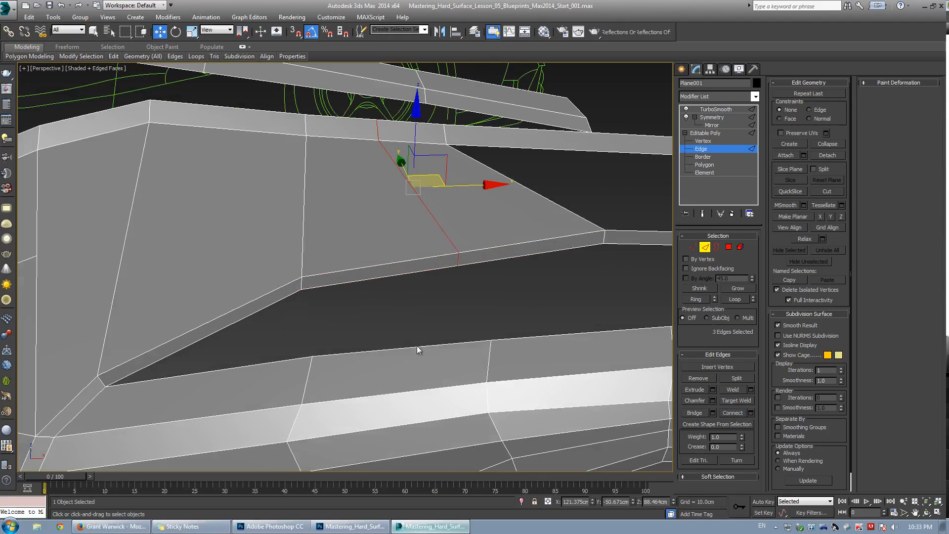
# Try capping the open border along the gap between the rear quarter panel and the sill, and undo the cap.
pyautogui.click(377, 354)
pyautogui.keyDown('alt'); pyautogui.moveTo(332, 297); pyautogui.dragTo(305, 295, button='middle'); pyautogui.keyUp('alt')
pyautogui.scroll(3, 340, 303)
pyautogui.press('w')
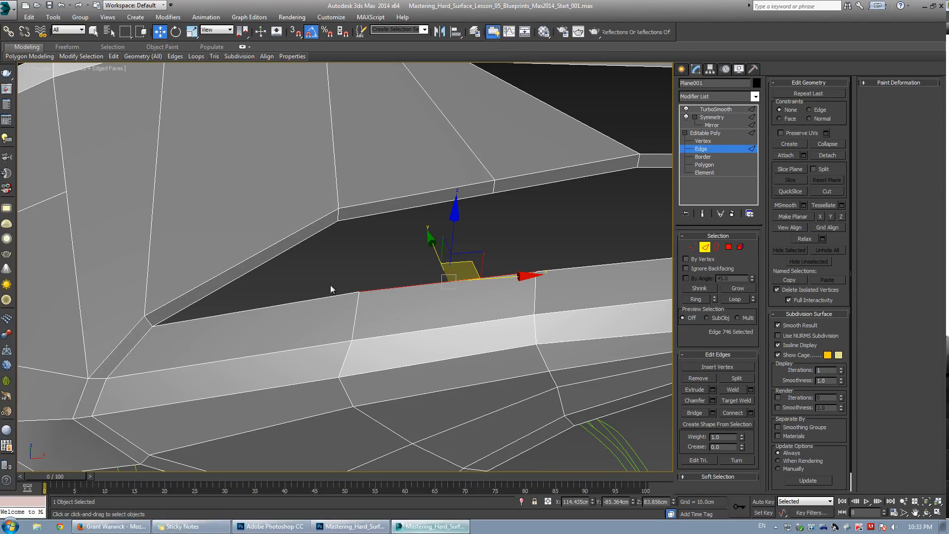
pyautogui.scroll(-4, 379, 285)
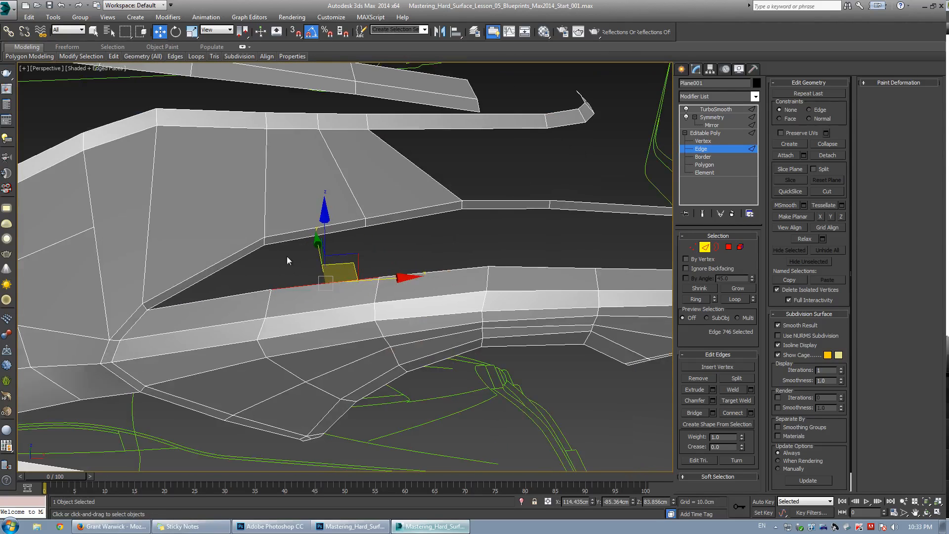
pyautogui.keyDown('alt'); pyautogui.moveTo(287, 256); pyautogui.dragTo(341, 283, button='middle'); pyautogui.keyUp('alt')
pyautogui.keyDown('alt'); pyautogui.moveTo(381, 259); pyautogui.dragTo(286, 267, button='middle'); pyautogui.keyUp('alt')
pyautogui.keyDown('ctrl'); pyautogui.click(286, 239); pyautogui.keyUp('ctrl')
pyautogui.keyDown('ctrl'); pyautogui.click(354, 230); pyautogui.keyUp('ctrl')
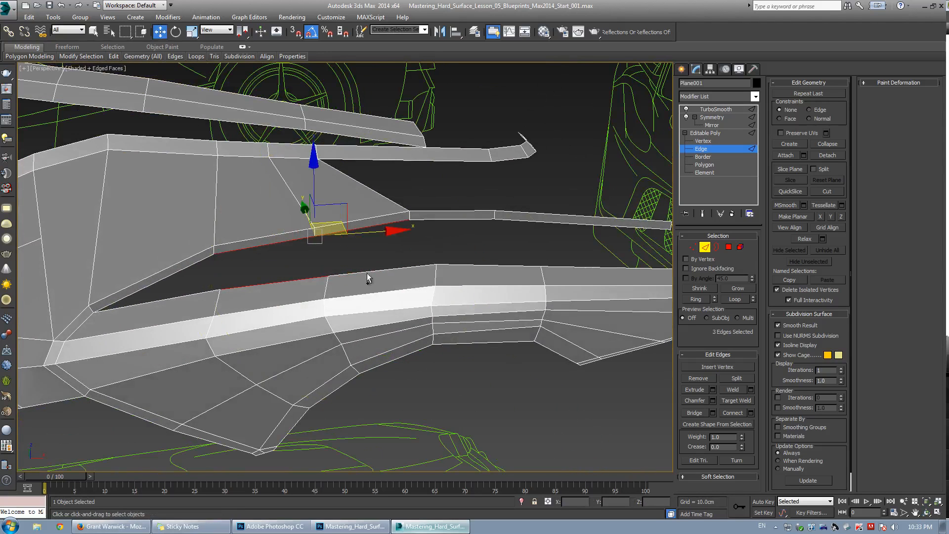
pyautogui.keyDown('ctrl'); pyautogui.click(369, 273); pyautogui.keyUp('ctrl')
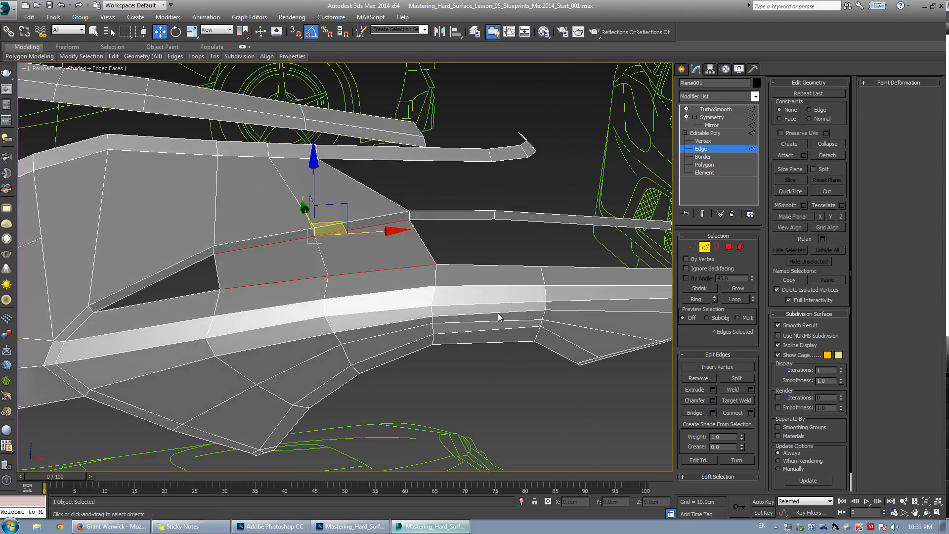
pyautogui.scroll(5, 386, 235)
pyautogui.press('3')
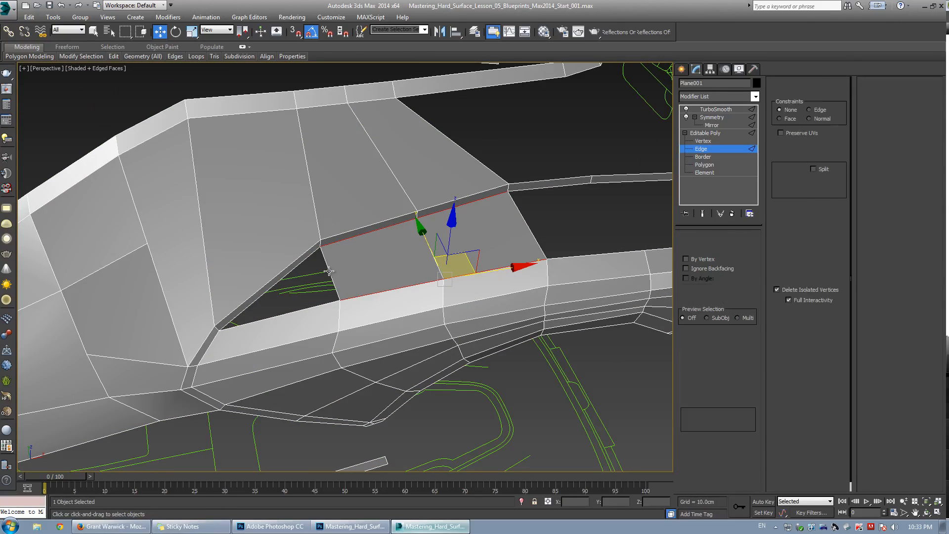
pyautogui.click(330, 273)
pyautogui.click(737, 378)
pyautogui.keyDown('alt'); pyautogui.moveTo(337, 305); pyautogui.dragTo(315, 301, button='middle'); pyautogui.keyUp('alt')
pyautogui.press('w')
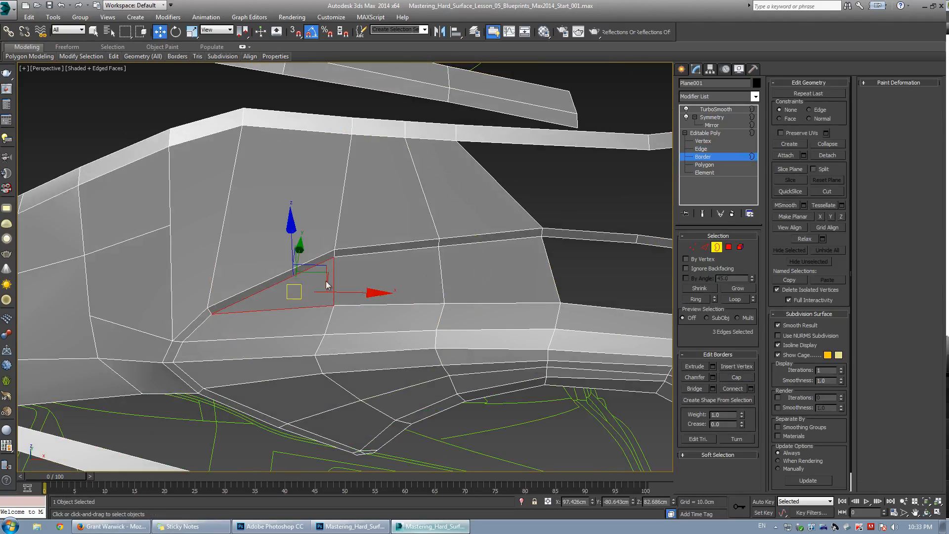
pyautogui.hotkey('ctrl', 'z')
pyautogui.hotkey('ctrl', 'z')
pyautogui.hotkey('ctrl', 'z')
# Examine the rear quarter panel's lower edge against the blueprint in the top view.
pyautogui.moveTo(429, 279); pyautogui.dragTo(348, 280, button='middle')
pyautogui.scroll(3, 398, 271)
pyautogui.hotkey('alt', 'w')
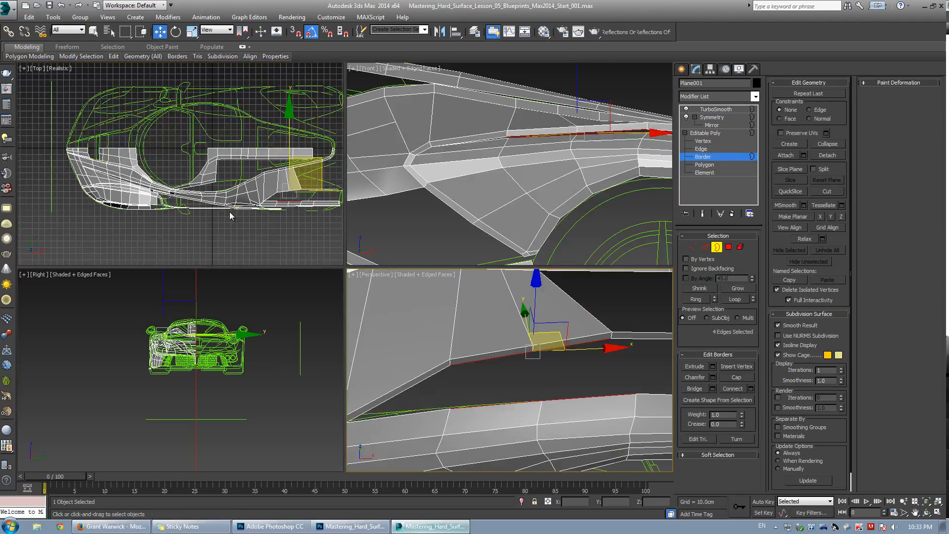
pyautogui.rightClick(230, 212)
pyautogui.hotkey('alt', 'w')
pyautogui.moveTo(536, 300); pyautogui.dragTo(321, 275, button='middle')
pyautogui.scroll(5, 350, 319)
pyautogui.click(349, 313)
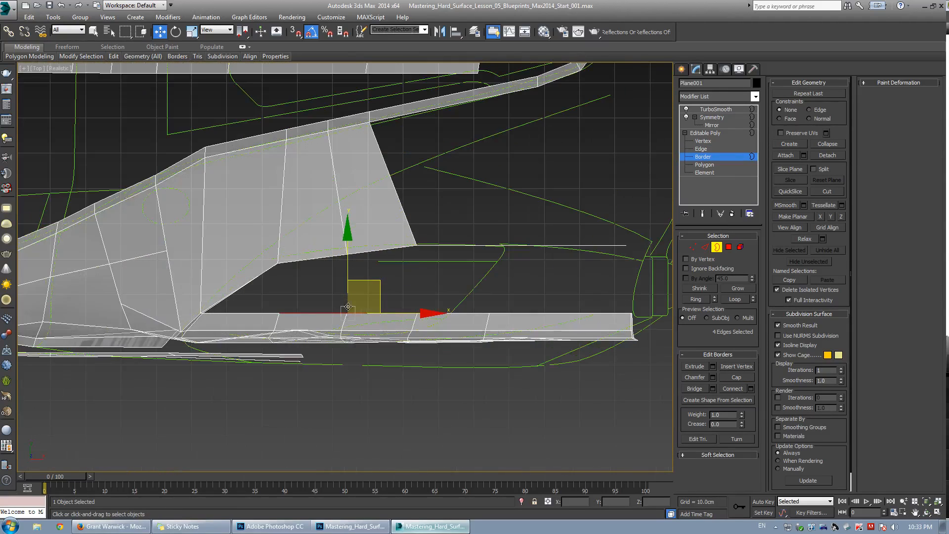
pyautogui.hotkey('ctrl', 'q')
pyautogui.scroll(4, 435, 260)
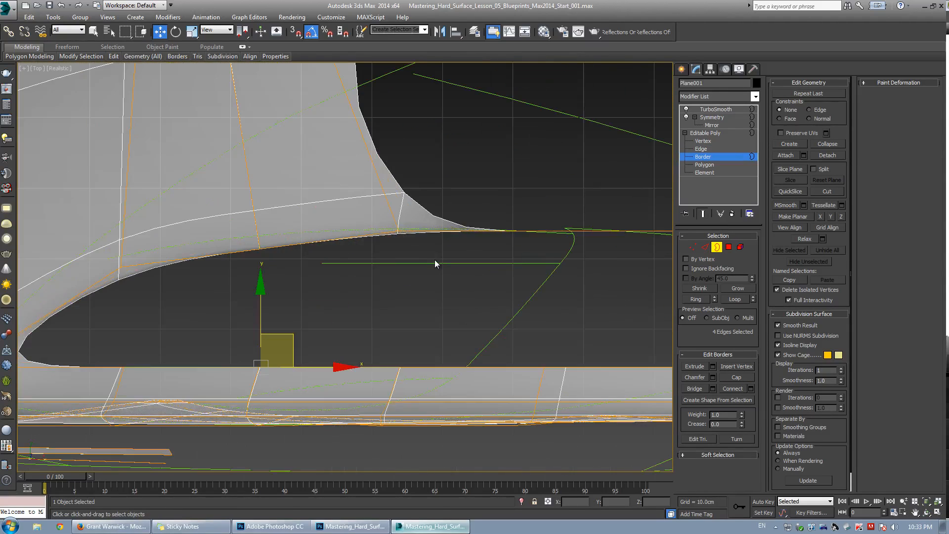
pyautogui.hotkey('ctrl', 'q')
pyautogui.moveTo(203, 242); pyautogui.dragTo(237, 233, button='middle')
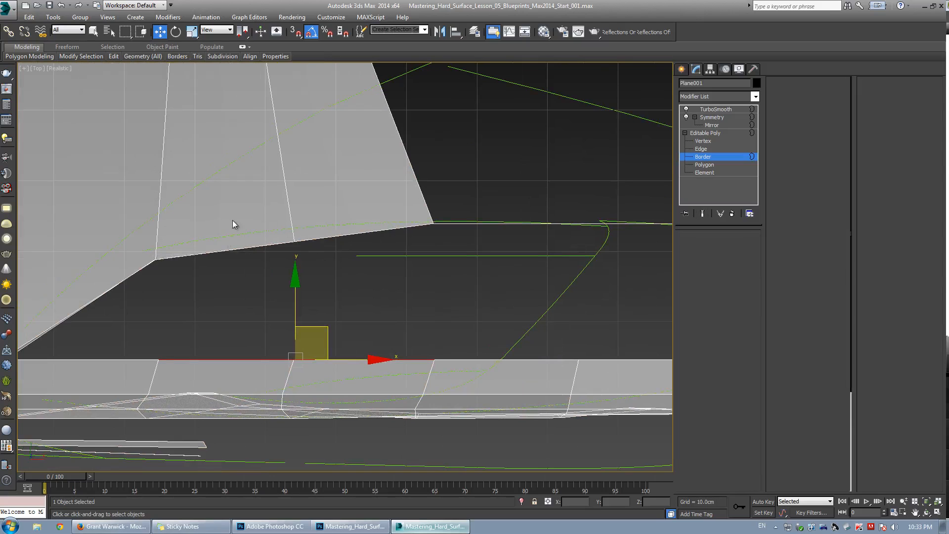
pyautogui.press('1')
pyautogui.click(295, 231)
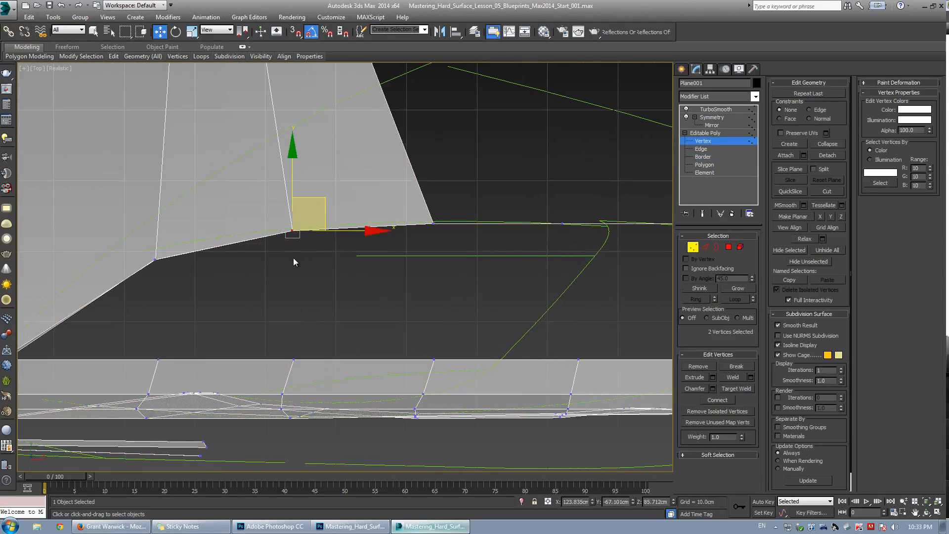
pyautogui.scroll(-4, 292, 257)
pyautogui.scroll(3, 258, 258)
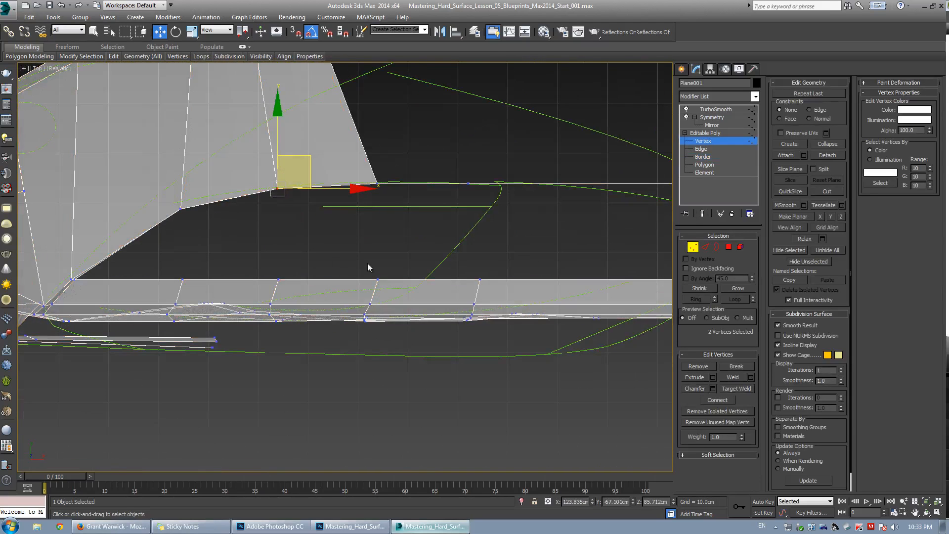
# In top view, pull two vertices along the rear quarter panel's lower edge down toward the blueprint line.
pyautogui.click(378, 280)
pyautogui.scroll(3, 321, 300)
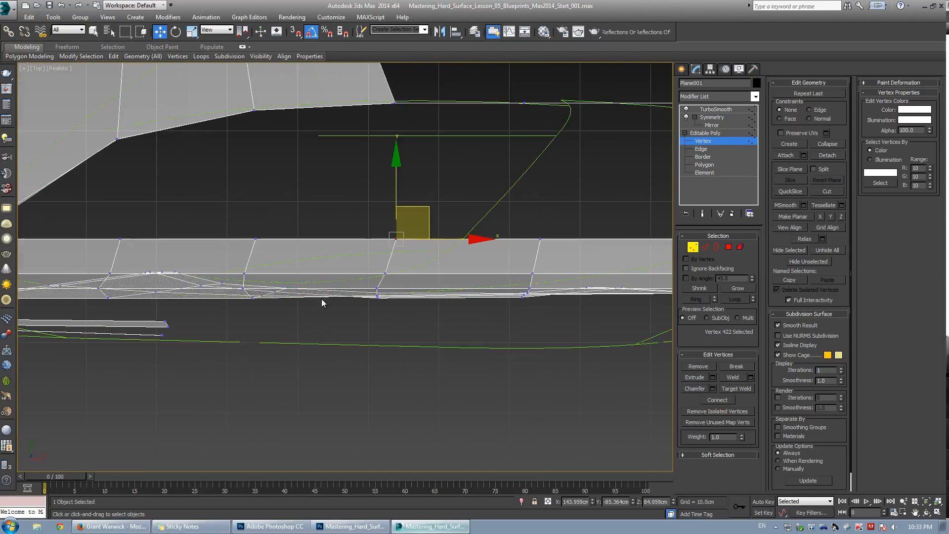
pyautogui.moveTo(392, 193); pyautogui.dragTo(401, 218)
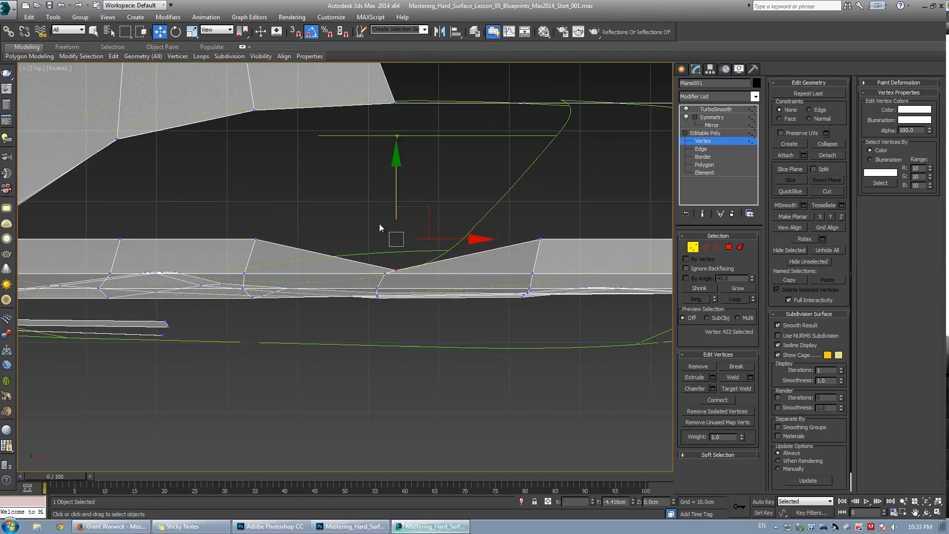
pyautogui.click(380, 227)
pyautogui.click(256, 238)
pyautogui.moveTo(257, 240); pyautogui.dragTo(244, 279)
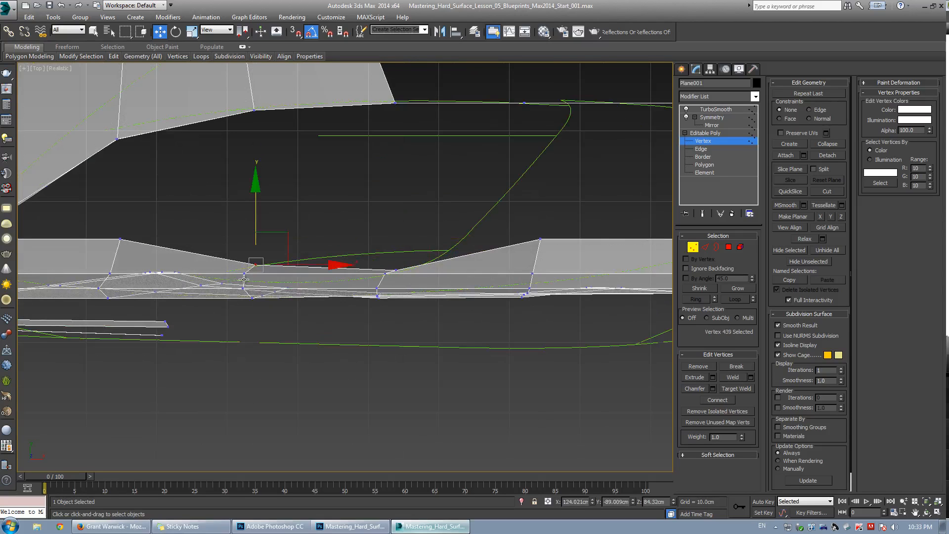
# Reposition further vertices along the panel's lower edge to smooth the curve against the blueprint.
pyautogui.click(386, 274)
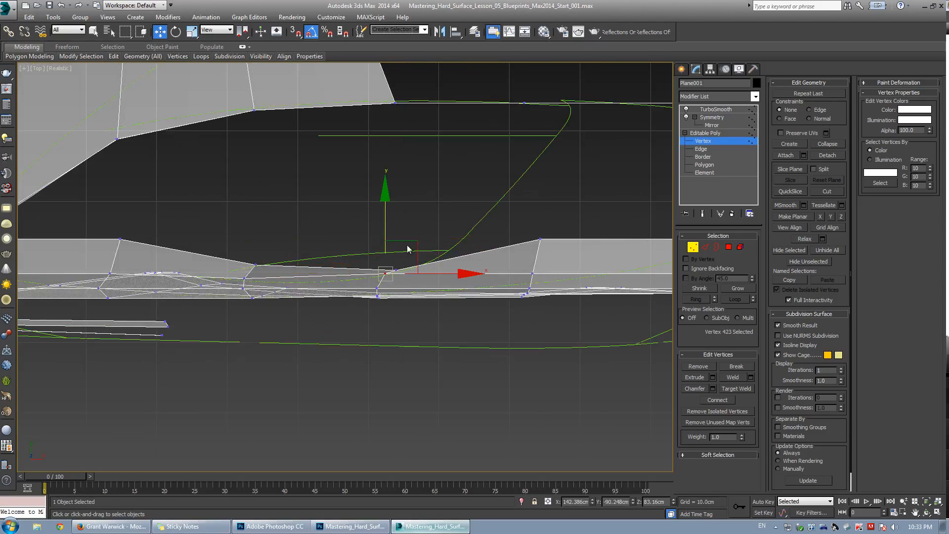
pyautogui.moveTo(408, 258); pyautogui.dragTo(393, 273)
pyautogui.click(433, 225)
pyautogui.scroll(2, 392, 281)
pyautogui.click(397, 265)
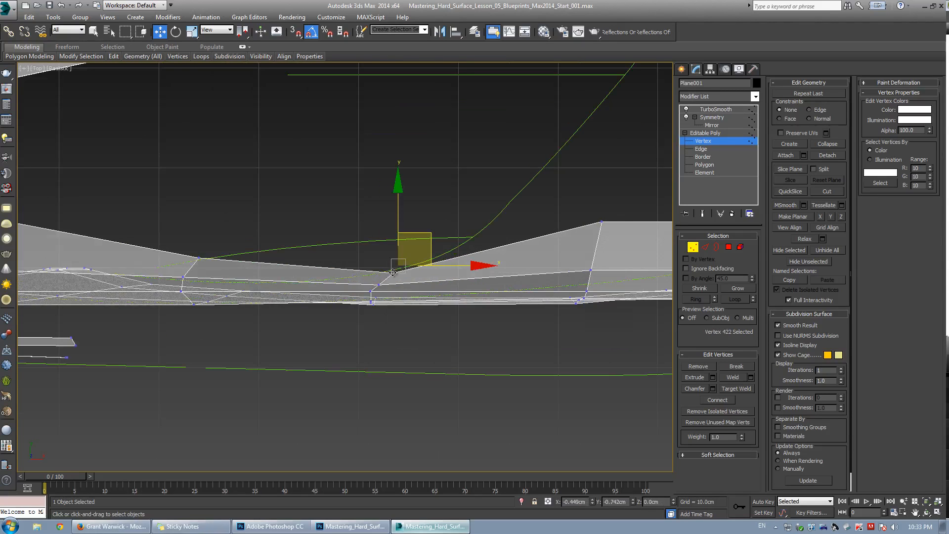
pyautogui.moveTo(199, 258); pyautogui.dragTo(181, 270)
pyautogui.scroll(-2, 178, 268)
pyautogui.moveTo(166, 262); pyautogui.dragTo(327, 270, button='middle')
pyautogui.moveTo(236, 243); pyautogui.dragTo(226, 294)
pyautogui.scroll(2, 213, 291)
pyautogui.moveTo(432, 305); pyautogui.dragTo(343, 298, button='middle')
pyautogui.click(342, 299)
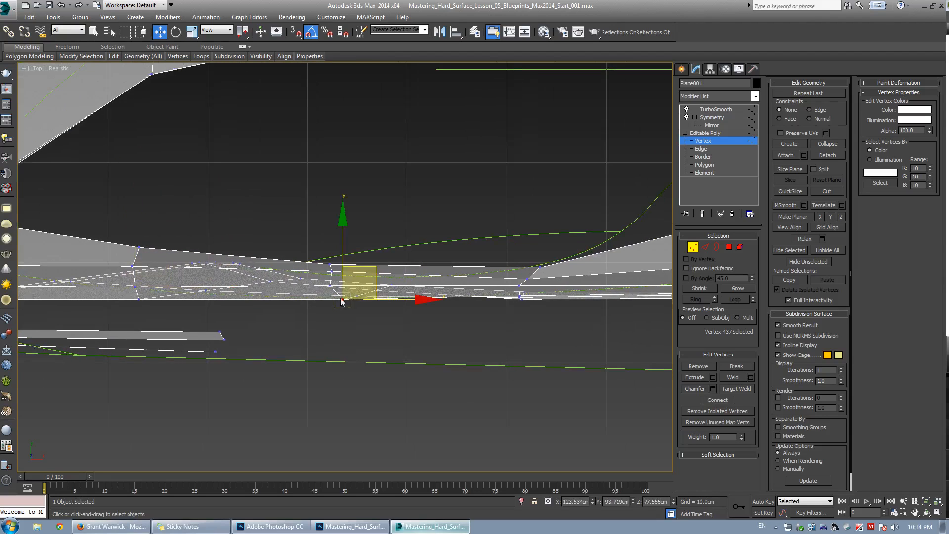
# Select a column of four vertices on the quarter panel and scale them to line them up.
pyautogui.click(335, 250)
pyautogui.scroll(4, 334, 272)
pyautogui.moveTo(317, 236); pyautogui.dragTo(366, 351)
pyautogui.press('r')
pyautogui.moveTo(423, 289); pyautogui.dragTo(246, 258)
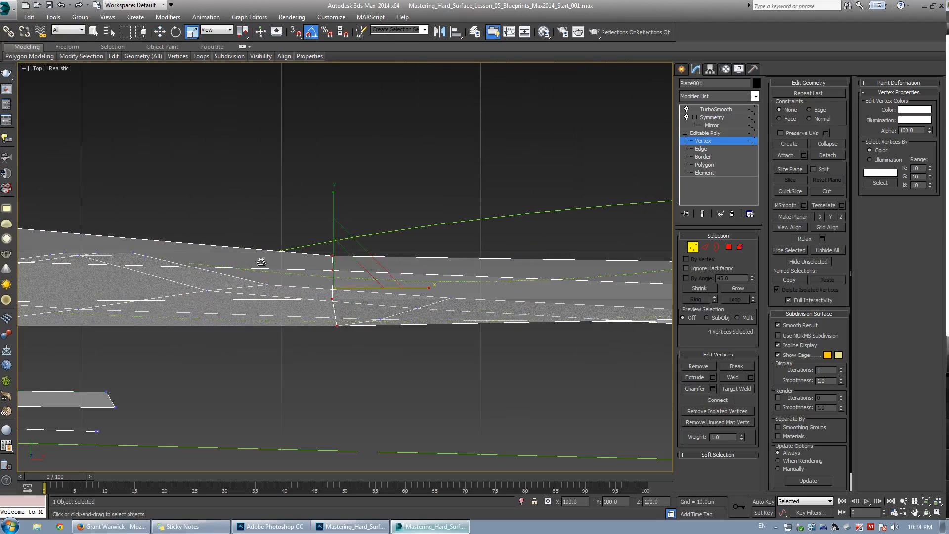
# In front view, move the selected vertex column to straighten it across the rear quarter panel.
pyautogui.scroll(-2, 358, 256)
pyautogui.hotkey('alt', 'w')
pyautogui.middleClick(449, 193)
pyautogui.hotkey('alt', 'w')
pyautogui.press('w')
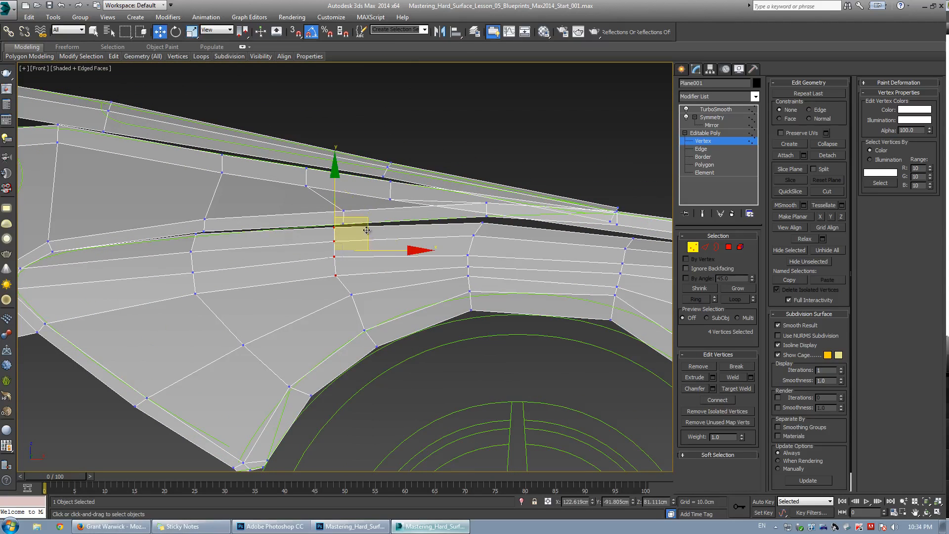
pyautogui.moveTo(368, 218); pyautogui.dragTo(341, 251)
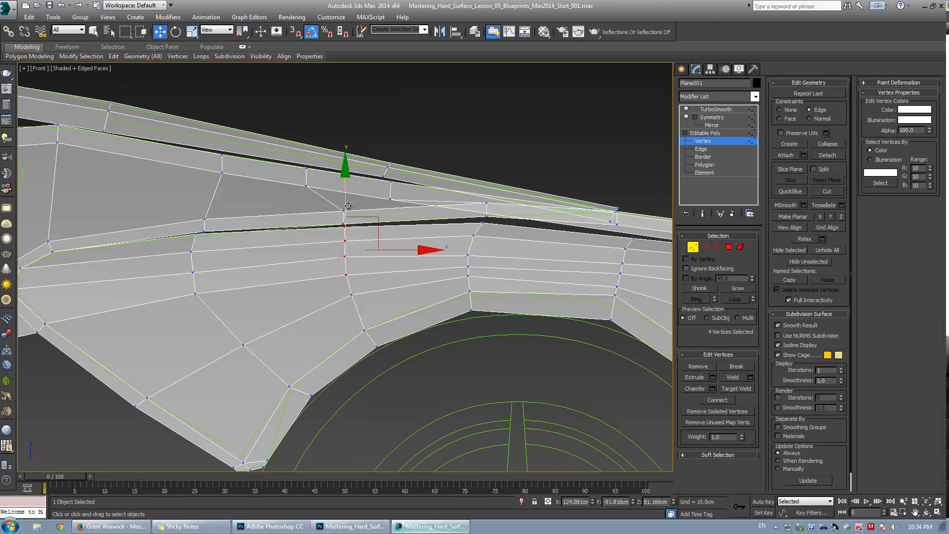
# Scale and move a vertical column of eight vertices above the wheel arch to straighten the edge flow.
pyautogui.scroll(2, 340, 250)
pyautogui.press('r')
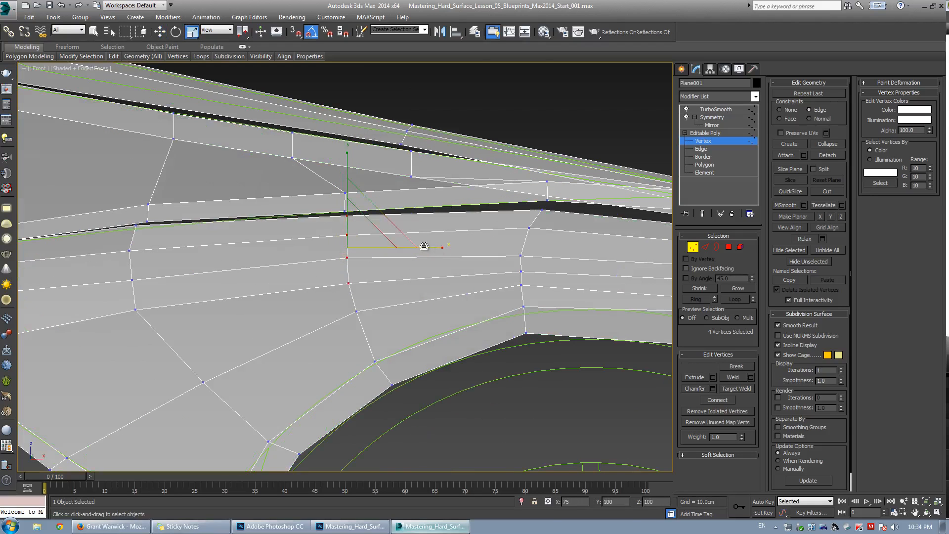
pyautogui.moveTo(525, 224); pyautogui.dragTo(423, 233, button='middle')
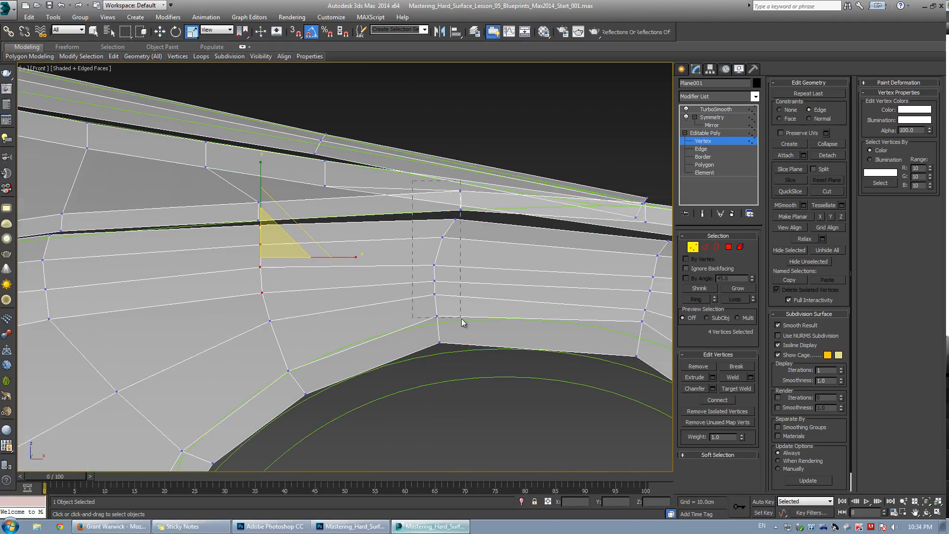
pyautogui.moveTo(468, 322); pyautogui.dragTo(468, 323)
pyautogui.moveTo(538, 253); pyautogui.dragTo(162, 214)
pyautogui.moveTo(511, 176); pyautogui.dragTo(447, 201, button='middle')
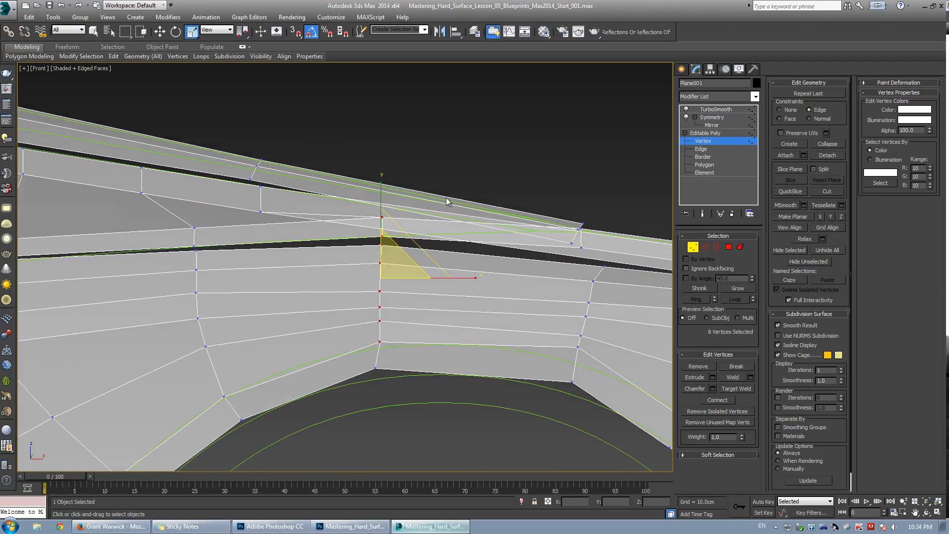
pyautogui.moveTo(369, 214); pyautogui.dragTo(398, 228)
pyautogui.press('w')
pyautogui.moveTo(383, 179); pyautogui.dragTo(386, 196)
# Try moving the vertex at the panel's rear tip in perspective view and undo the last three changes.
pyautogui.moveTo(527, 237); pyautogui.dragTo(346, 254, button='middle')
pyautogui.click(402, 246)
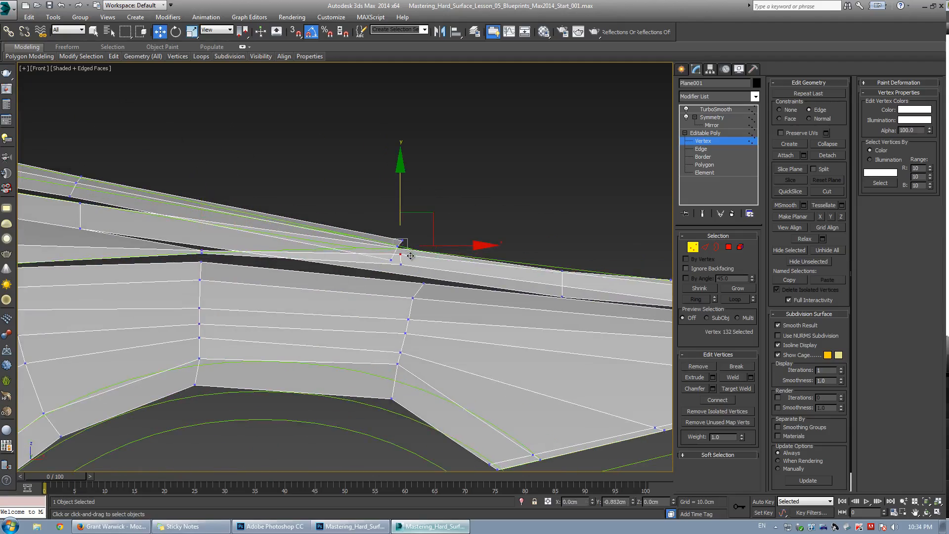
pyautogui.hotkey('alt', 'w')
pyautogui.hotkey('alt', 'w')
pyautogui.scroll(-5, 524, 317)
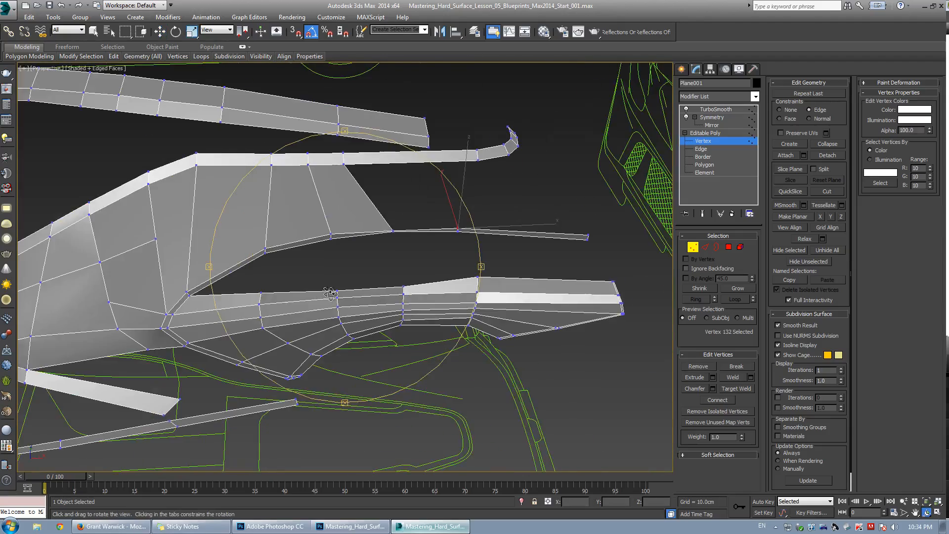
pyautogui.keyDown('alt'); pyautogui.moveTo(522, 292); pyautogui.dragTo(356, 271, button='middle'); pyautogui.keyUp('alt')
pyautogui.hotkey('ctrl', 'z')
pyautogui.hotkey('ctrl', 'z')
pyautogui.hotkey('ctrl', 'z')
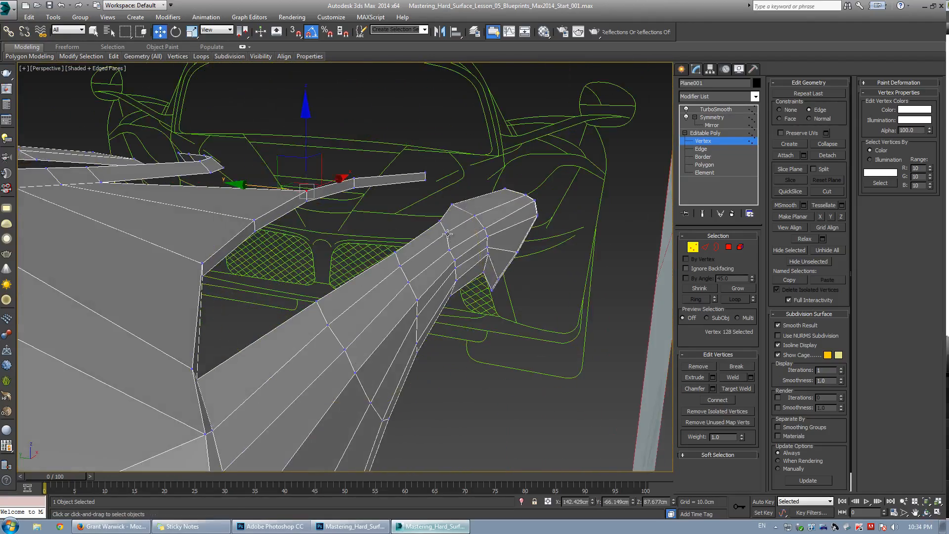
# In top view, nudge the edge along the quarter panel's lower border slightly down toward the blueprint line.
pyautogui.press('2')
pyautogui.keyDown('alt'); pyautogui.moveTo(414, 239); pyautogui.dragTo(257, 321, button='middle'); pyautogui.keyUp('alt')
pyautogui.hotkey('alt', 'w')
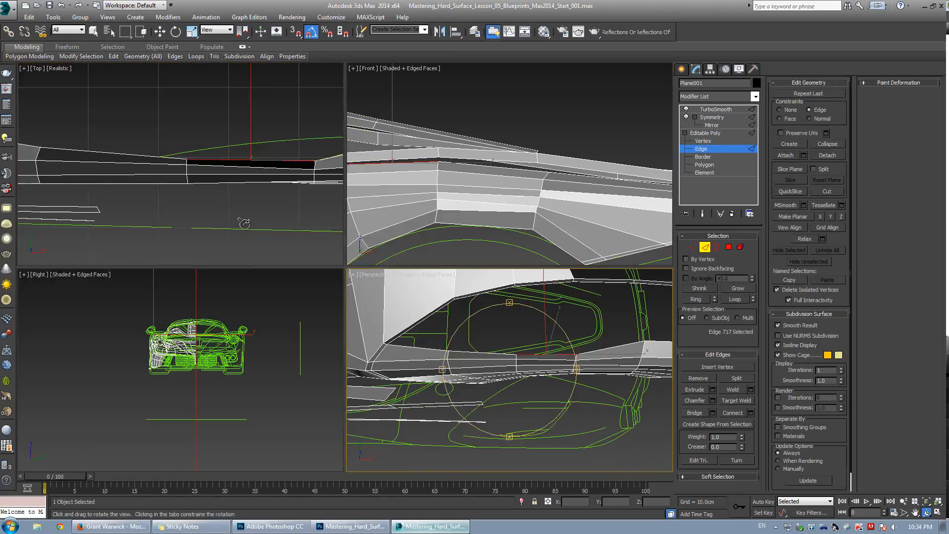
pyautogui.rightClick(245, 221)
pyautogui.hotkey('alt', 'w')
pyautogui.moveTo(407, 233)
pyautogui.mouseDown(button='middle')
pyautogui.moveTo(388, 234)
pyautogui.moveTo(395, 238)
pyautogui.mouseUp(button='middle')
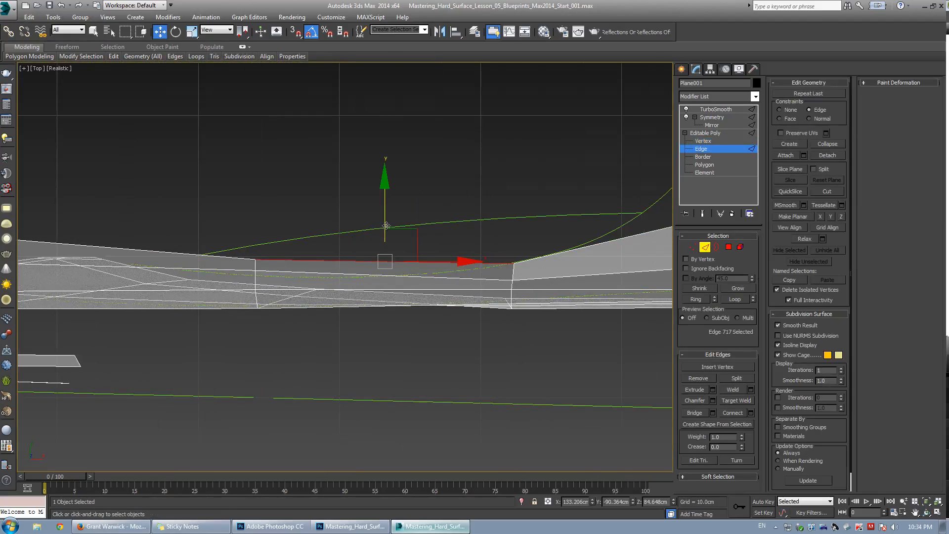
pyautogui.moveTo(386, 225); pyautogui.dragTo(384, 231)
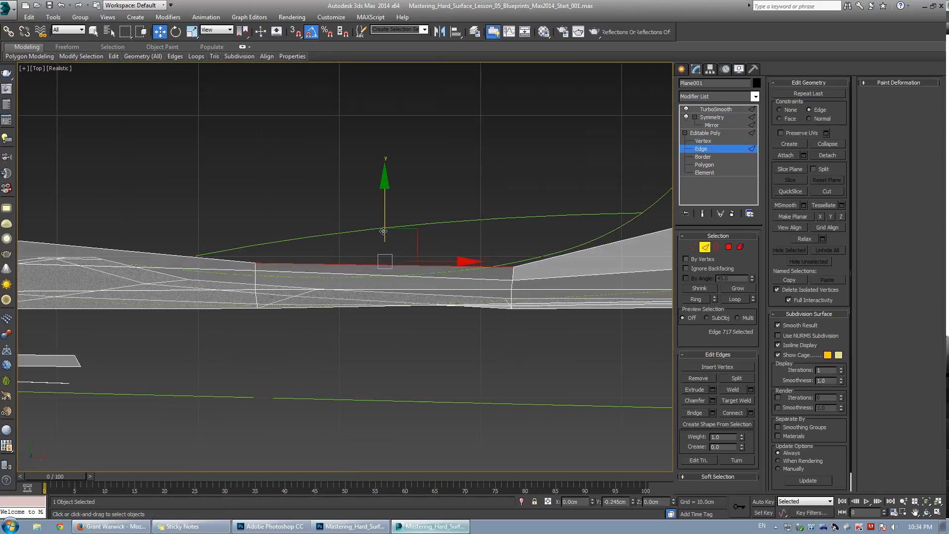
# Move the vertices at the ends of that border edge down to follow the blueprint curve.
pyautogui.press('1')
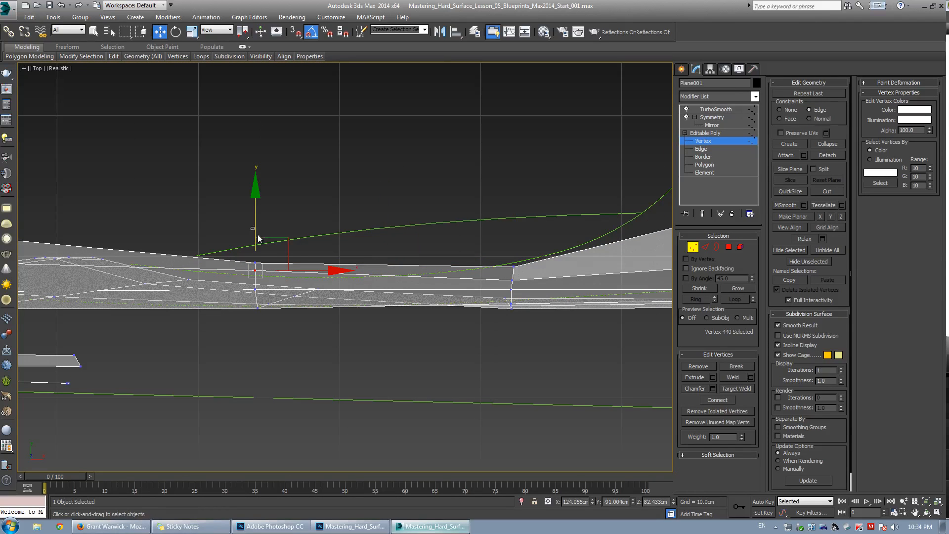
pyautogui.moveTo(255, 225); pyautogui.dragTo(256, 297)
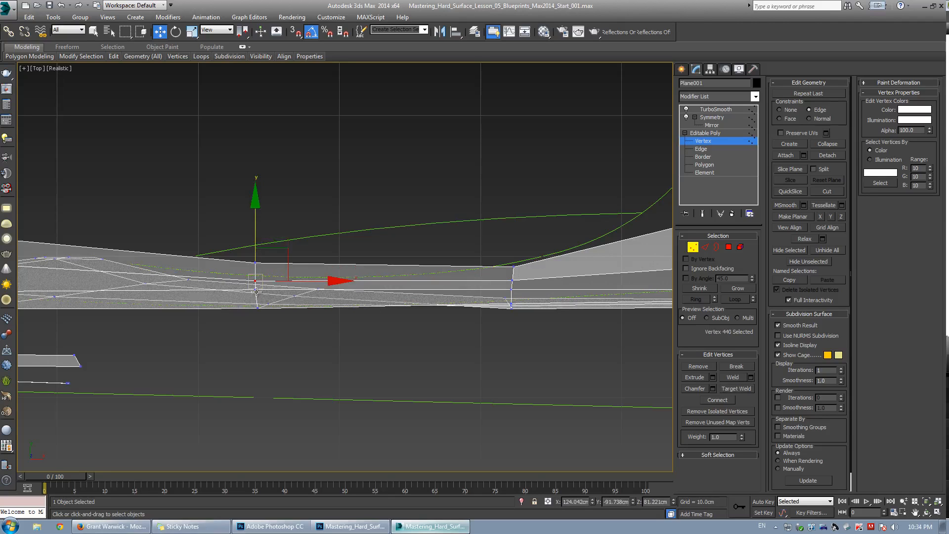
pyautogui.click(256, 292)
pyautogui.click(256, 263)
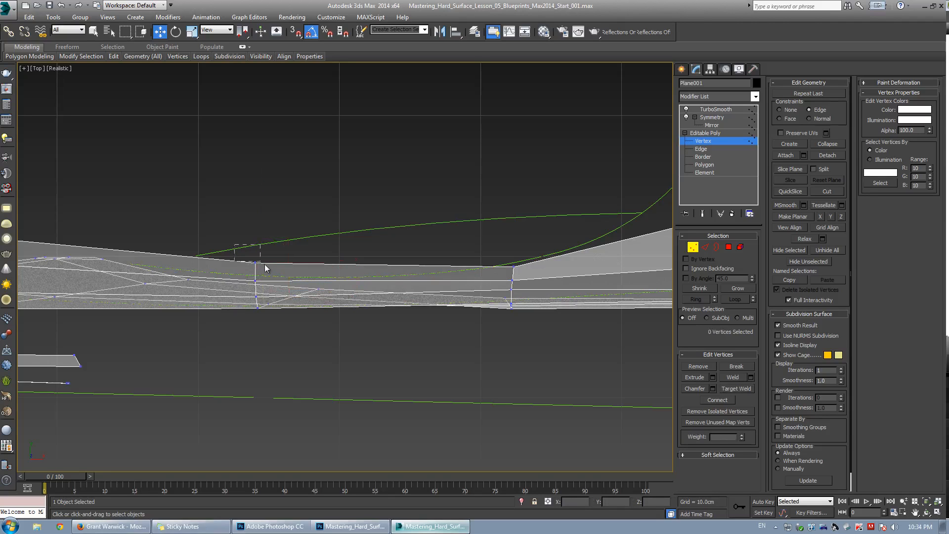
pyautogui.moveTo(256, 218); pyautogui.dragTo(260, 233)
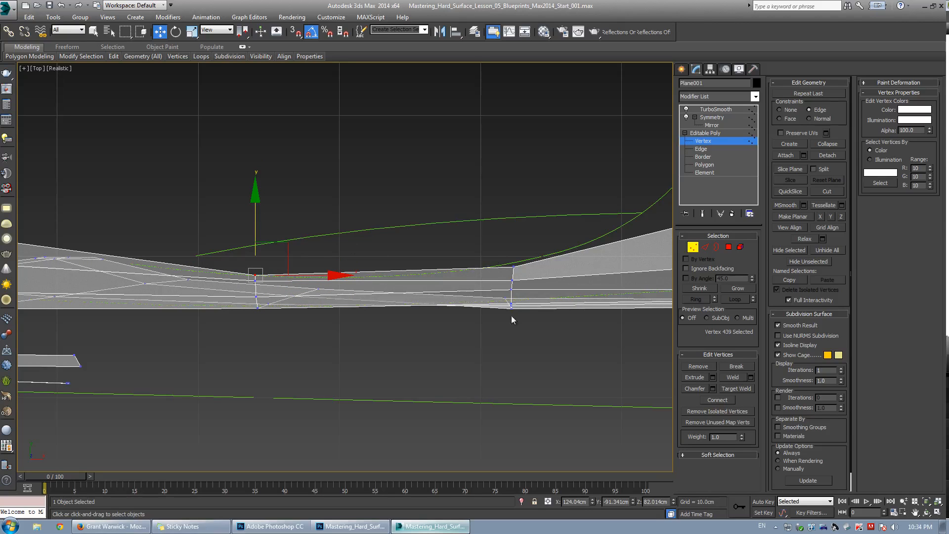
pyautogui.scroll(-2, 529, 271)
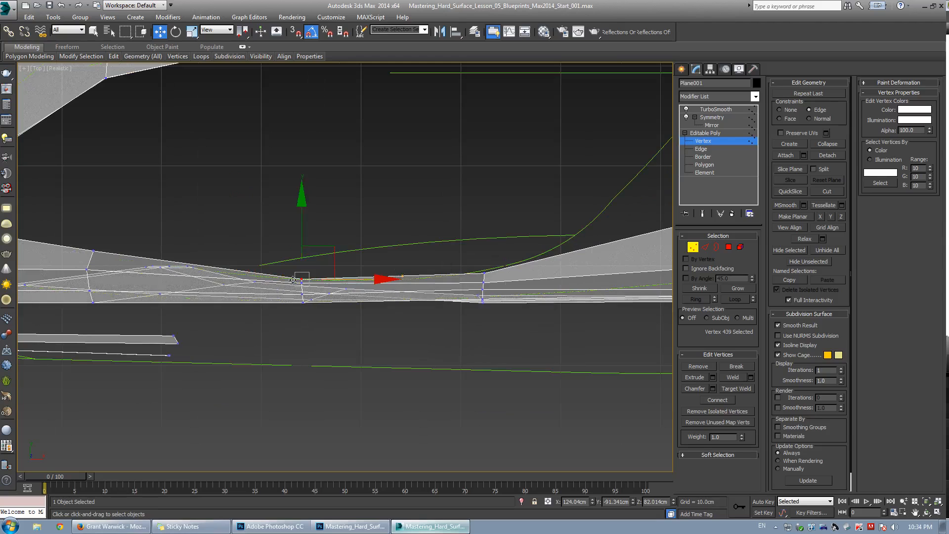
pyautogui.moveTo(530, 281); pyautogui.dragTo(388, 291, button='middle')
pyautogui.scroll(2, 390, 275)
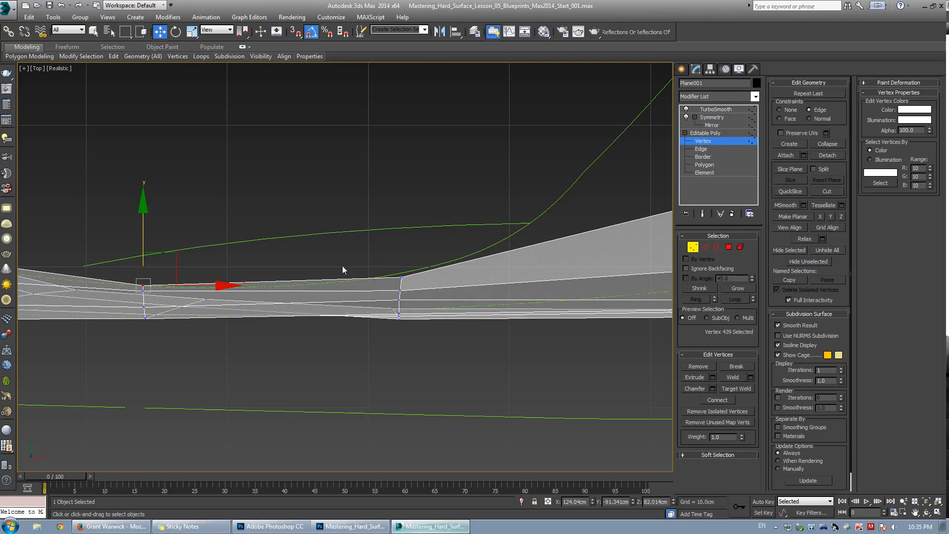
pyautogui.moveTo(342, 266)
pyautogui.mouseDown(button='middle')
pyautogui.moveTo(291, 270)
pyautogui.moveTo(338, 270)
pyautogui.mouseUp(button='middle')
pyautogui.scroll(-2, 324, 270)
pyautogui.moveTo(237, 287)
pyautogui.mouseDown(button='middle')
pyautogui.moveTo(280, 282)
pyautogui.moveTo(242, 296)
pyautogui.moveTo(254, 290)
pyautogui.mouseUp(button='middle')
pyautogui.scroll(2, 280, 282)
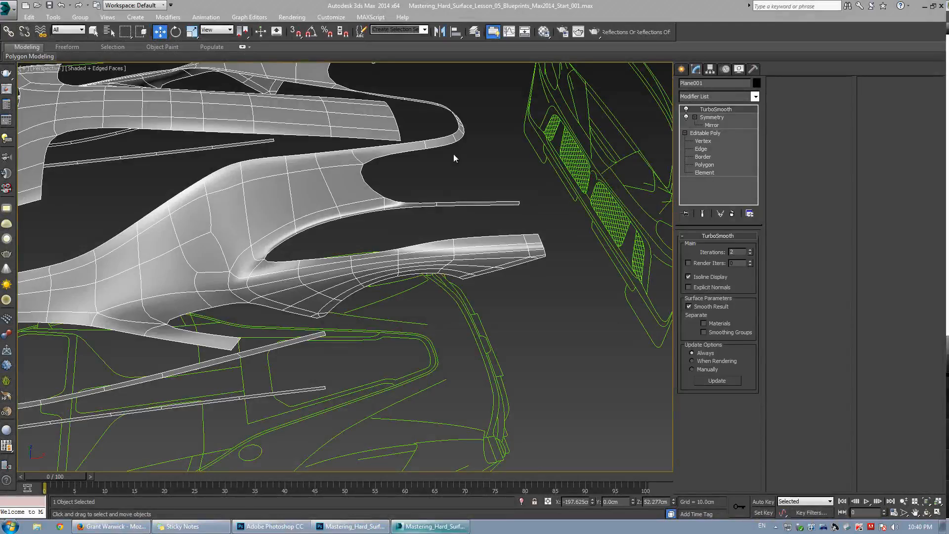
# Inspect the smoothed body in perspective view with edged faces toggled on and off.
pyautogui.click(454, 158)
pyautogui.keyDown('alt'); pyautogui.moveTo(454, 158); pyautogui.dragTo(357, 255, button='middle'); pyautogui.keyUp('alt')
pyautogui.press('F4')
pyautogui.press('w')
pyautogui.scroll(3, 353, 246)
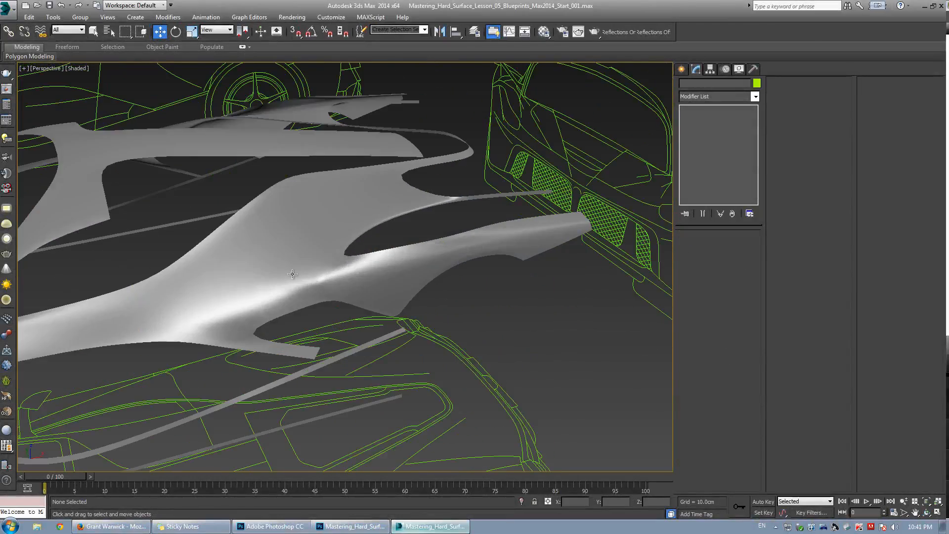
pyautogui.press('F4')
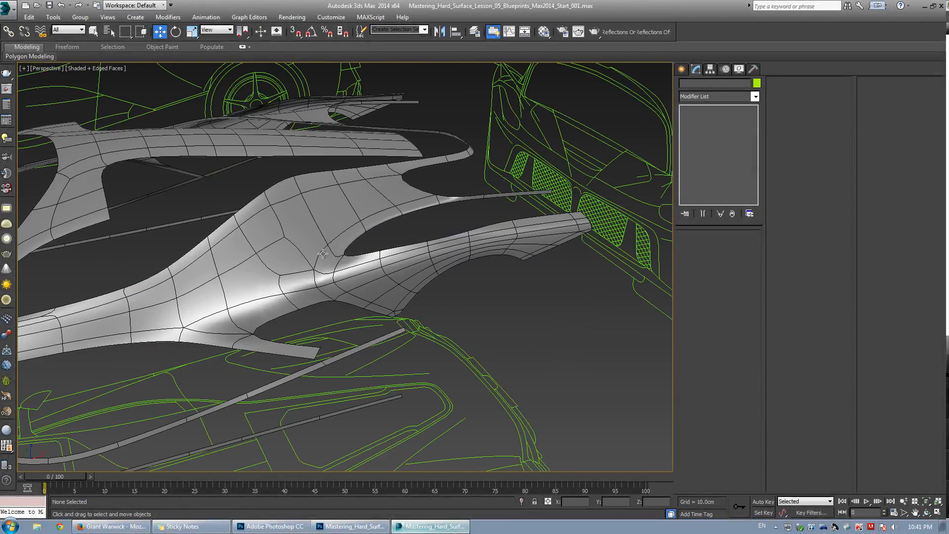
pyautogui.press('F4')
pyautogui.press('F4')
pyautogui.click(538, 228)
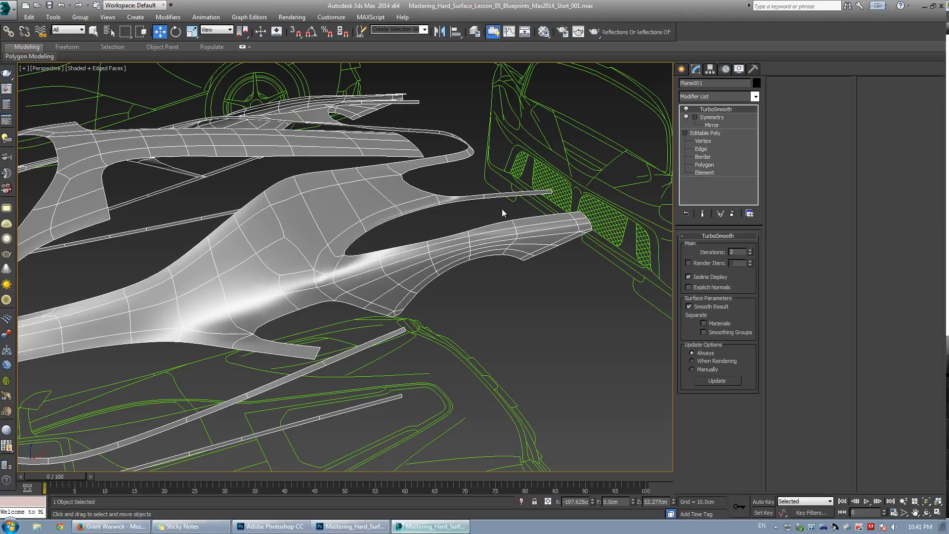
pyautogui.scroll(-2, 544, 222)
pyautogui.keyDown('alt'); pyautogui.moveTo(543, 222); pyautogui.dragTo(468, 330, button='middle'); pyautogui.keyUp('alt')
pyautogui.scroll(3, 426, 184)
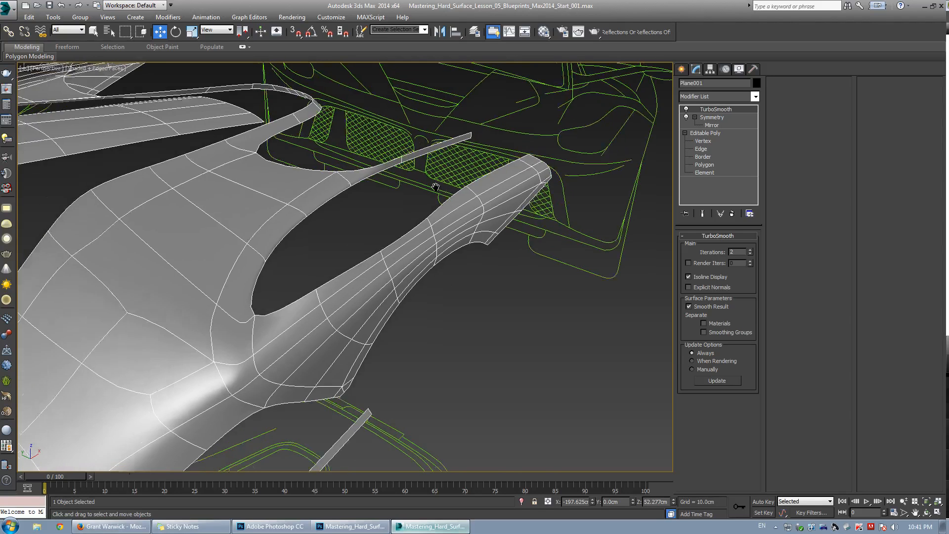
# Examine the rear quarter panel's lower edge against the blueprint in the top view.
pyautogui.hotkey('alt', 'w')
pyautogui.hotkey('alt', 'w')
pyautogui.moveTo(209, 266); pyautogui.dragTo(298, 261, button='middle')
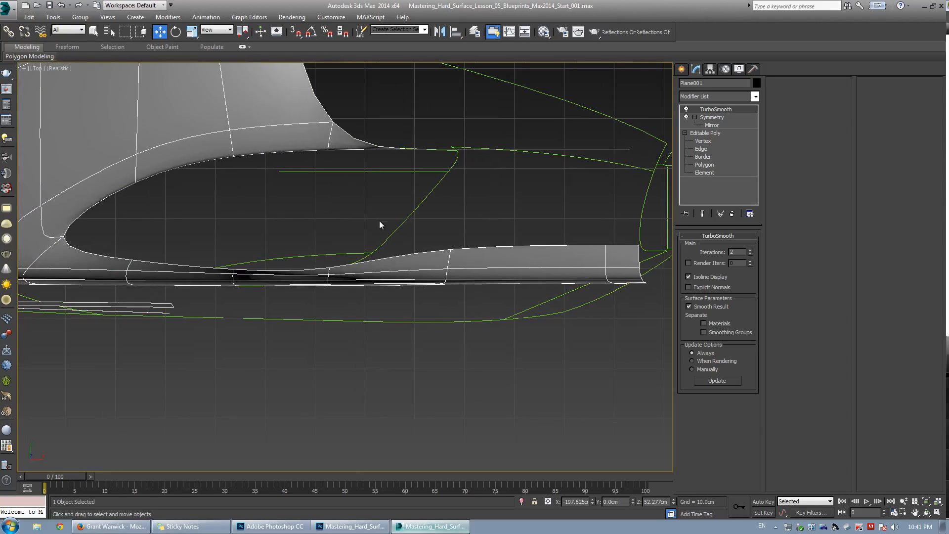
pyautogui.scroll(2, 379, 217)
pyautogui.scroll(-2, 446, 126)
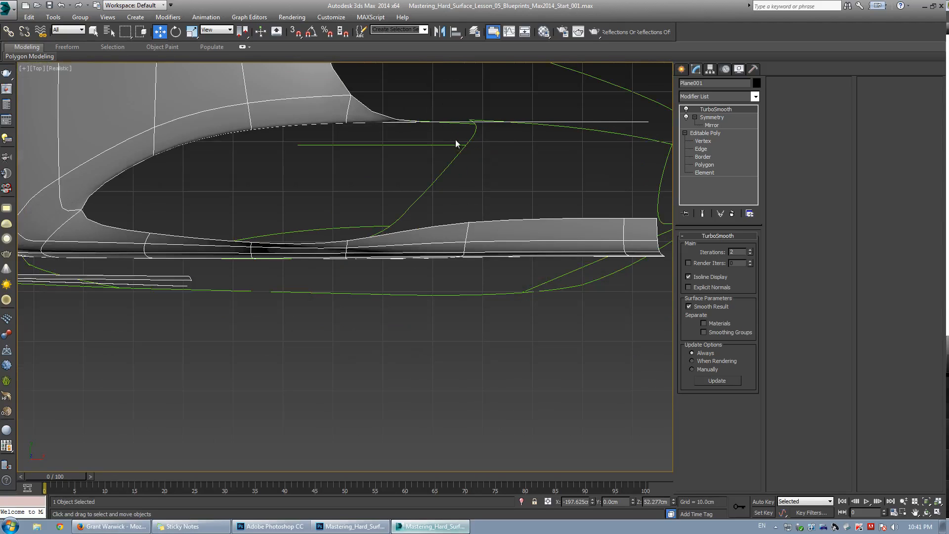
pyautogui.scroll(2, 367, 203)
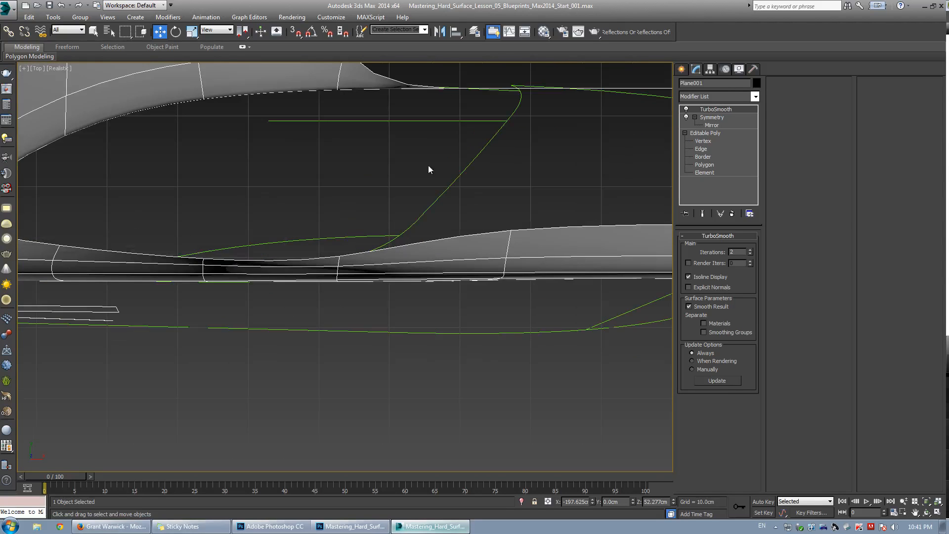
pyautogui.moveTo(403, 187); pyautogui.dragTo(390, 205, button='middle')
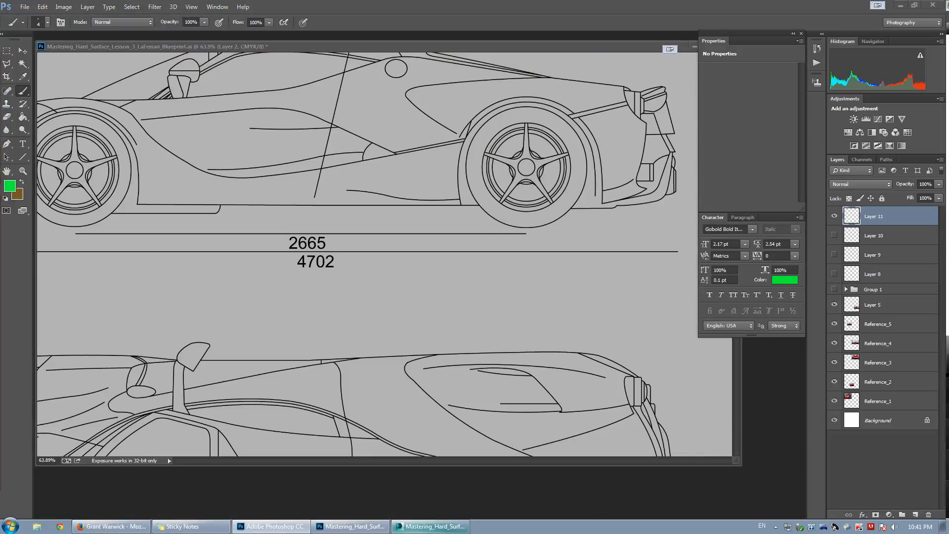
# Switch to Photoshop and reposition the ferrari.psd reference photo window over the blueprint.
pyautogui.moveTo(0, 99); pyautogui.dragTo(355, 134)
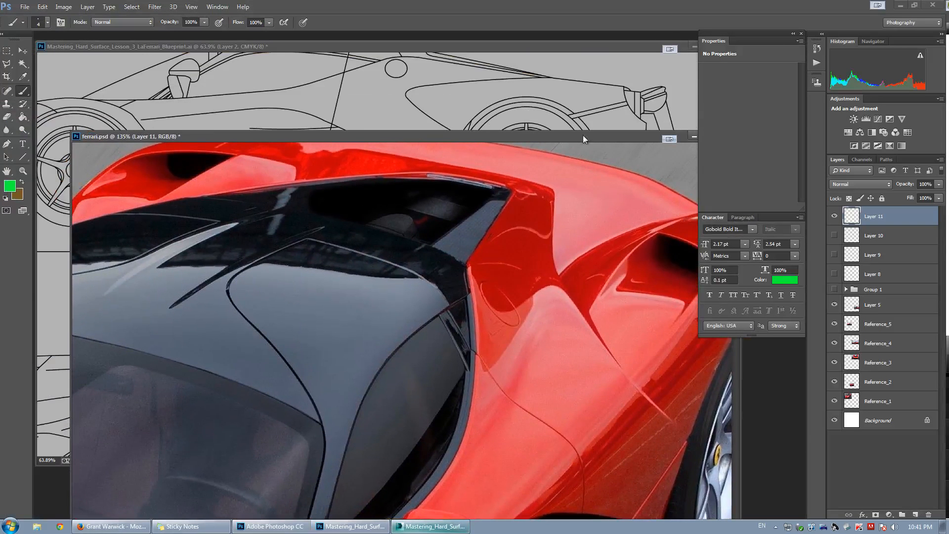
pyautogui.moveTo(575, 144); pyautogui.dragTo(240, 136)
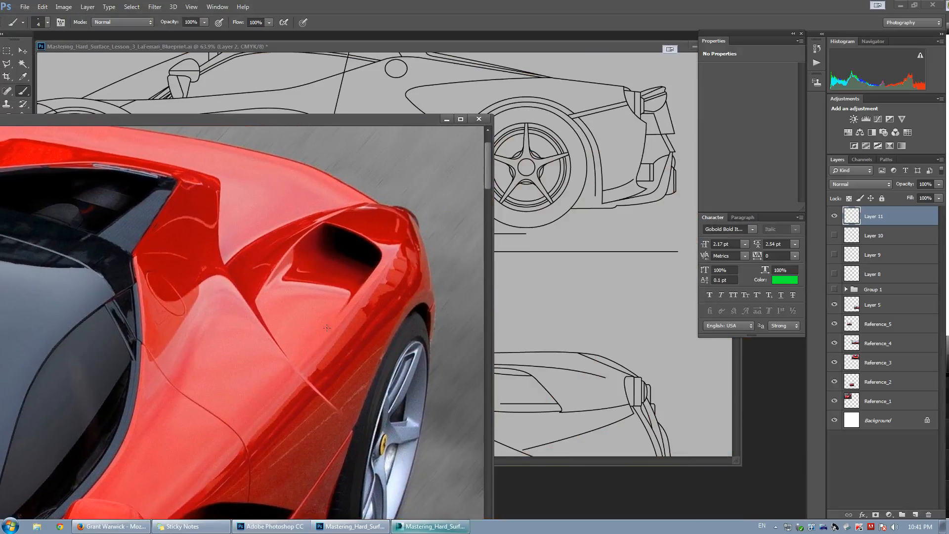
# Sketch green guide lines along the rear quarter panel's crease on the reference photo.
pyautogui.hotkey('ctrl', 'z')
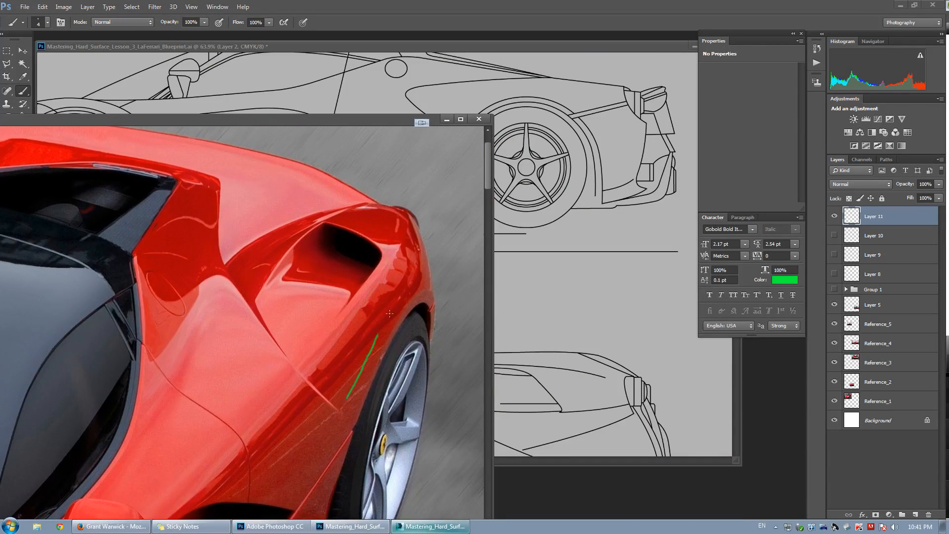
pyautogui.moveTo(324, 379); pyautogui.dragTo(391, 299)
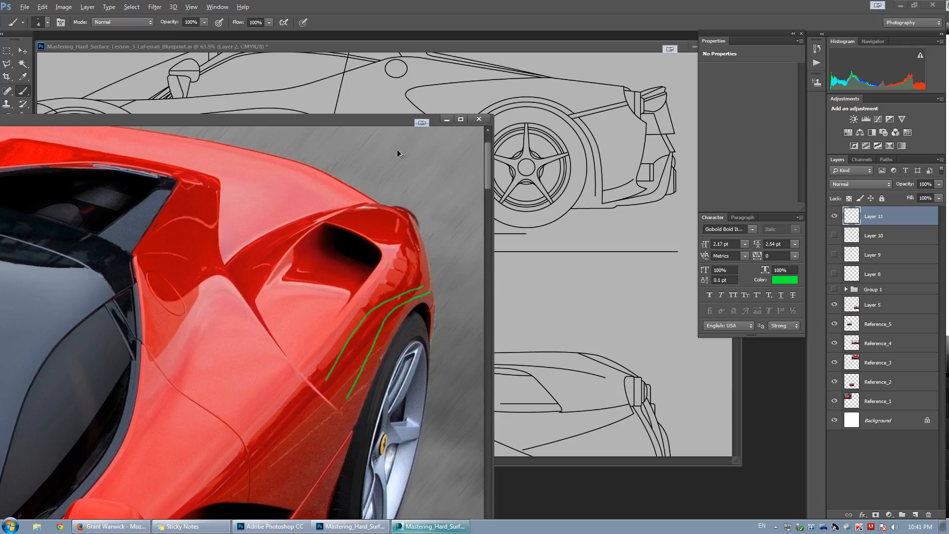
pyautogui.hotkey('ctrl', 'alt', 'z')
pyautogui.hotkey('ctrl', 'alt', 'z')
pyautogui.moveTo(393, 120); pyautogui.dragTo(0, 67)
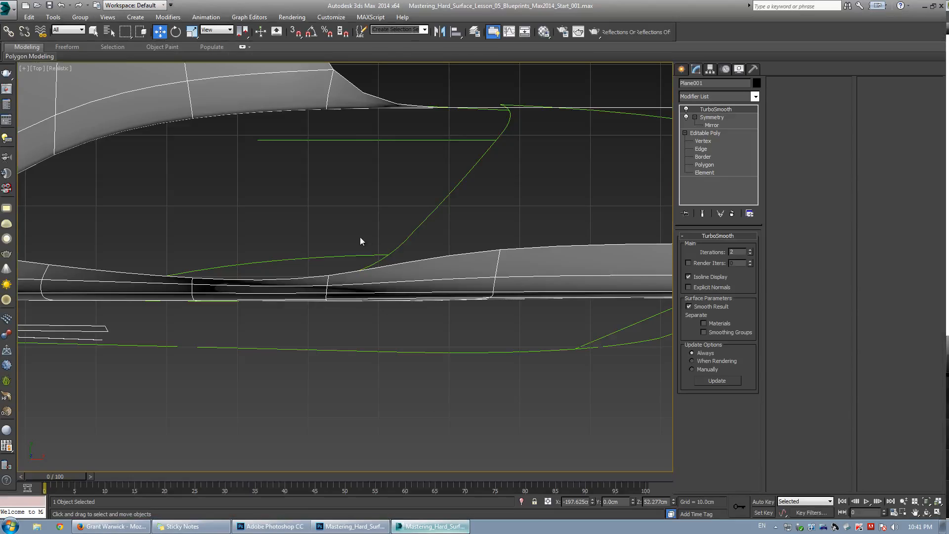
# Cut a new edge into the rear panel near the wheel arch and nudge its new vertex onto the blueprint line.
pyautogui.click(700, 149)
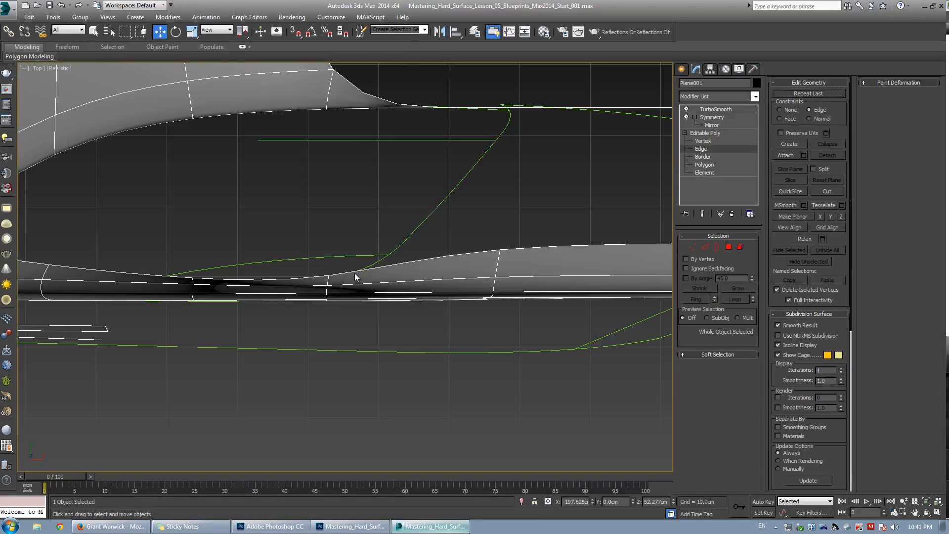
pyautogui.scroll(2, 356, 276)
pyautogui.press('1')
pyautogui.hotkey('alt', 'c')
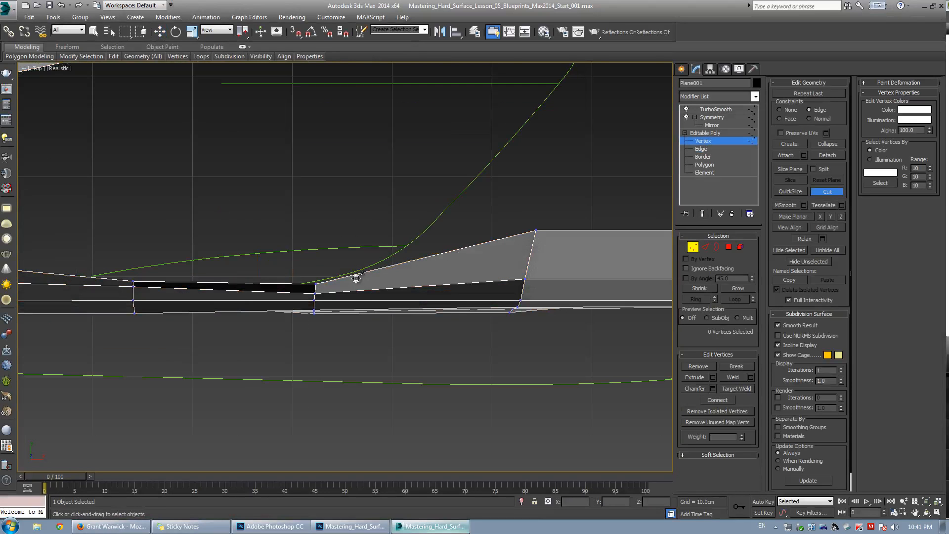
pyautogui.click(351, 278)
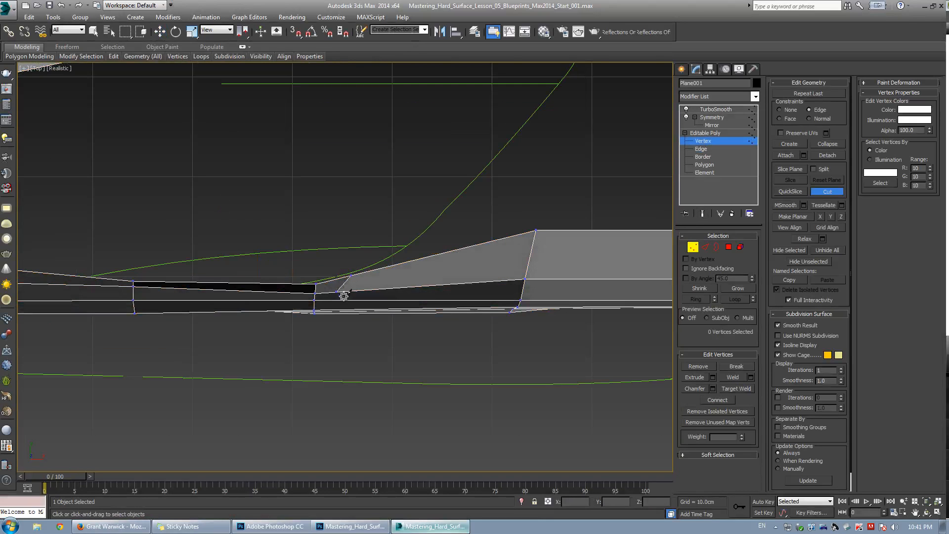
pyautogui.press('w')
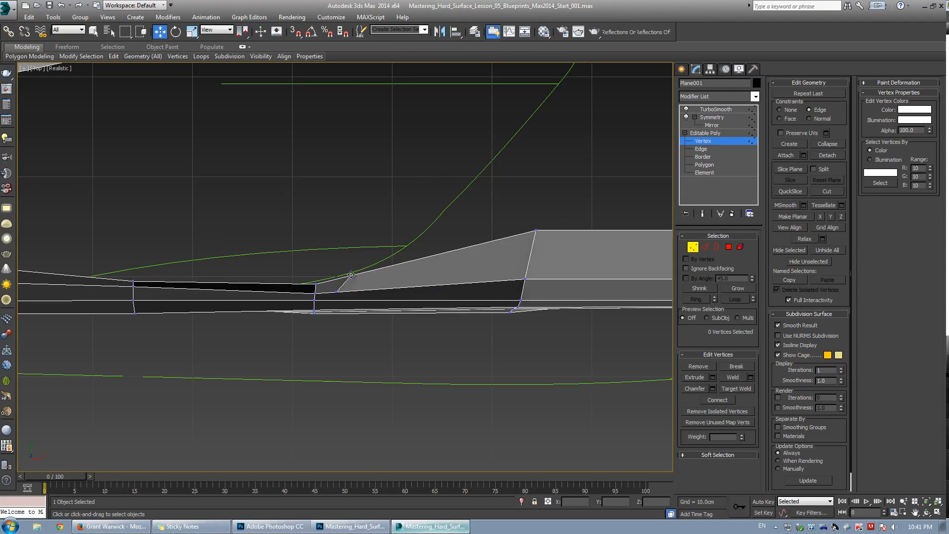
pyautogui.click(352, 275)
pyautogui.moveTo(380, 250); pyautogui.dragTo(371, 259)
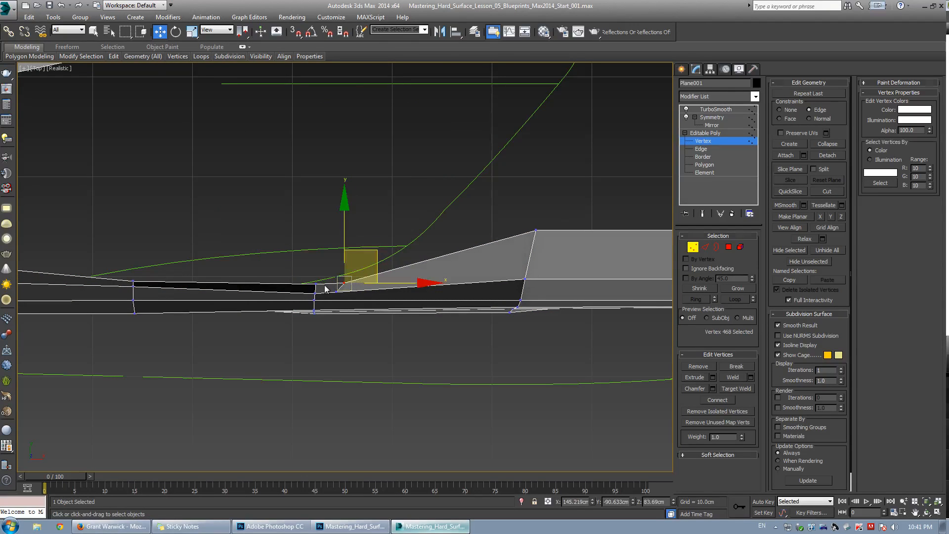
# Extend the new border edge in several segments along the green blueprint curve toward the upper body.
pyautogui.press('2')
pyautogui.click(324, 285)
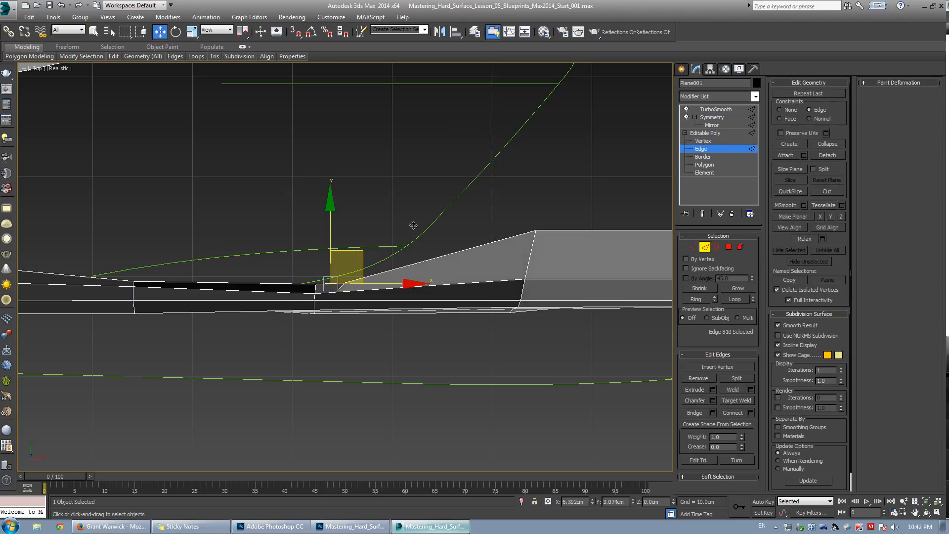
pyautogui.moveTo(354, 249); pyautogui.dragTo(352, 244, button='middle')
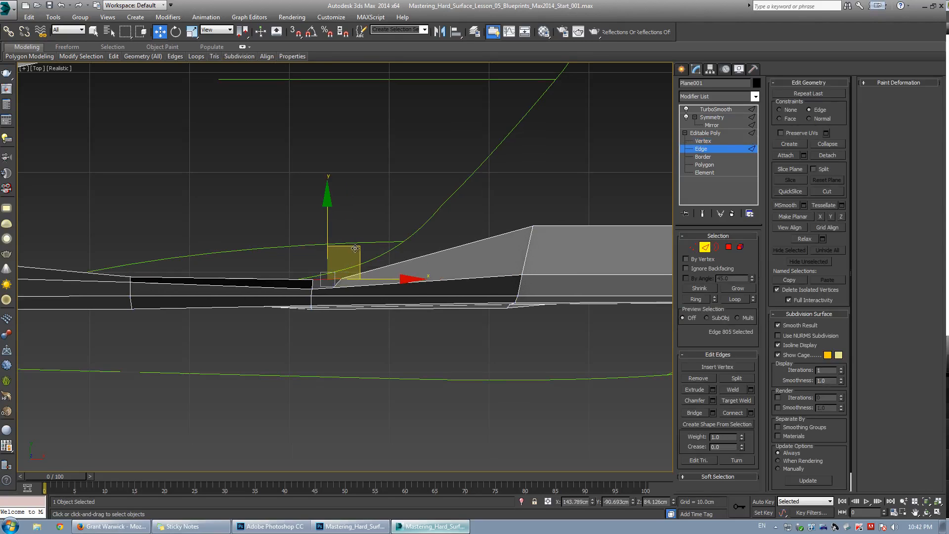
pyautogui.hotkey('ctrl', 'z')
pyautogui.keyDown('shift'); pyautogui.moveTo(370, 239); pyautogui.dragTo(445, 206); pyautogui.keyUp('shift')
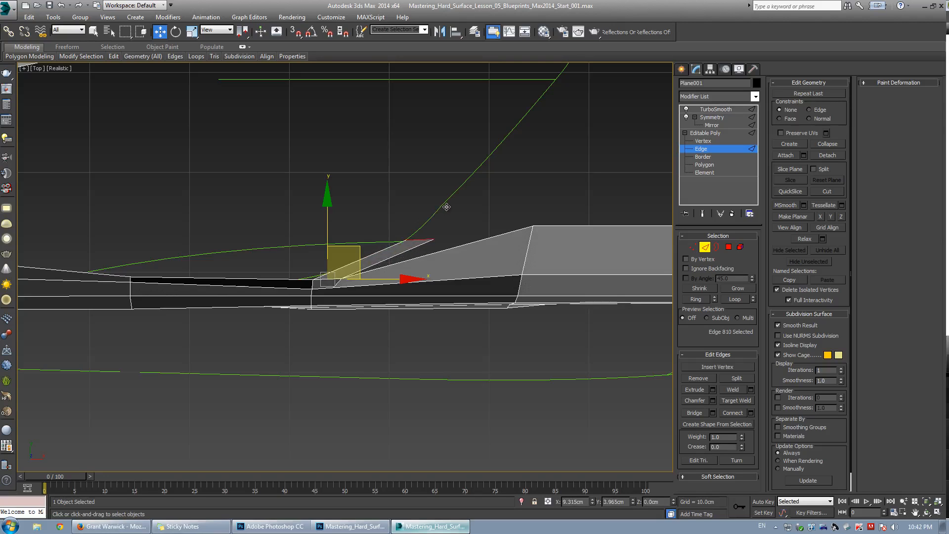
pyautogui.moveTo(459, 206); pyautogui.dragTo(403, 261, button='middle')
pyautogui.scroll(-2, 403, 261)
pyautogui.keyDown('shift'); pyautogui.moveTo(407, 250); pyautogui.dragTo(516, 99); pyautogui.keyUp('shift')
pyautogui.keyDown('ctrl'); pyautogui.click(491, 162); pyautogui.keyUp('ctrl')
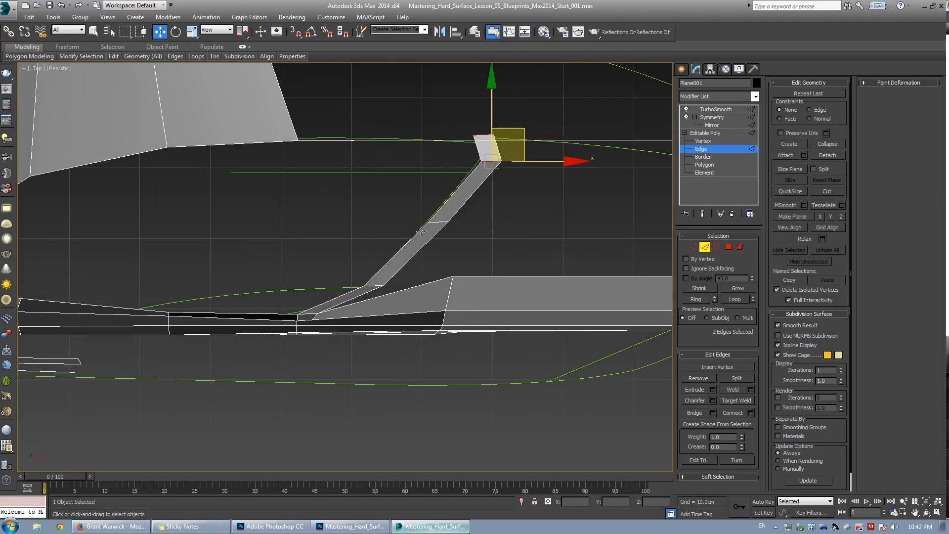
# Raise the new strip's edges in the front view so they sit on the body's upper line.
pyautogui.keyDown('ctrl'); pyautogui.click(435, 223); pyautogui.keyUp('ctrl')
pyautogui.hotkey('alt', 'w')
pyautogui.middleClick(455, 186)
pyautogui.hotkey('alt', 'w')
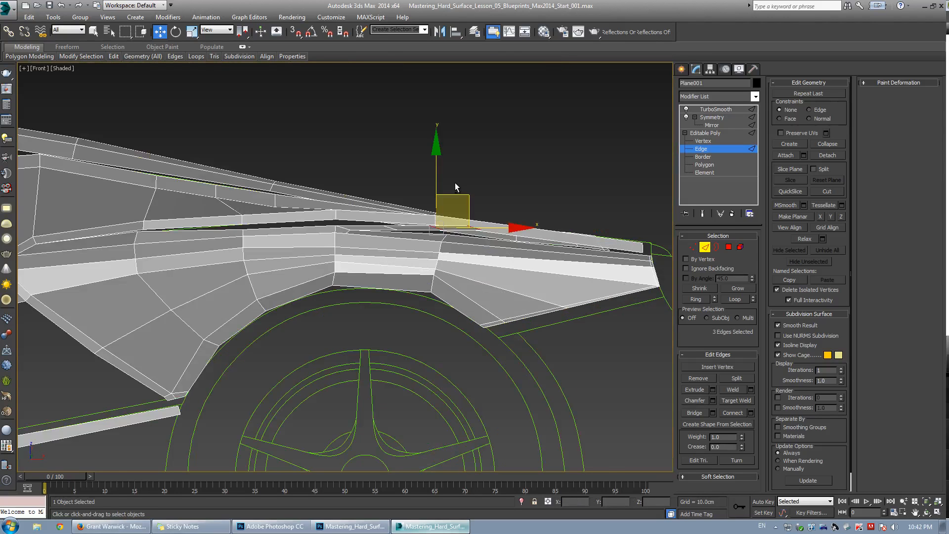
pyautogui.scroll(3, 455, 186)
pyautogui.keyDown('shift'); pyautogui.moveTo(427, 212); pyautogui.dragTo(431, 196); pyautogui.keyUp('shift')
pyautogui.scroll(2, 350, 254)
pyautogui.click(338, 259)
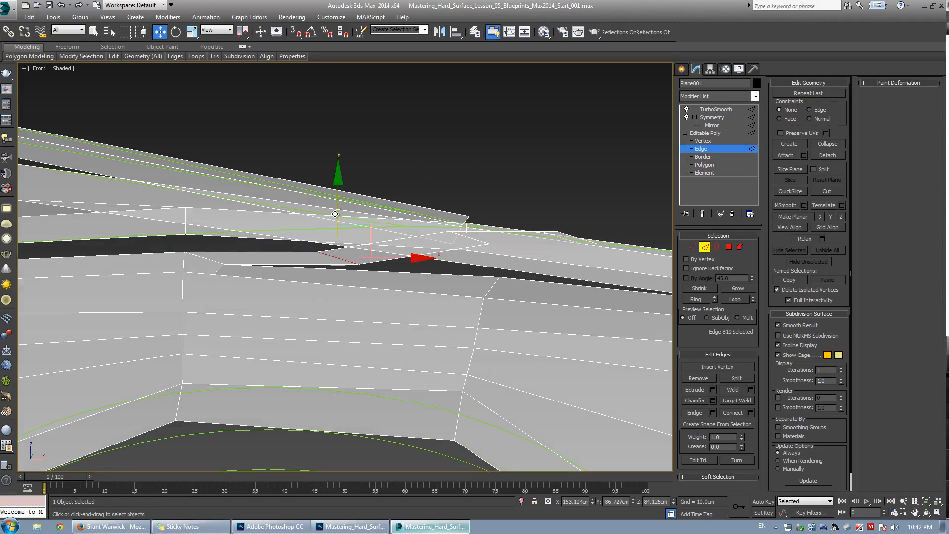
pyautogui.moveTo(335, 214); pyautogui.dragTo(335, 195)
# Reposition the strip's lower vertices in the front view to line up with the panel edge.
pyautogui.moveTo(201, 256); pyautogui.dragTo(268, 243, button='middle')
pyautogui.press('1')
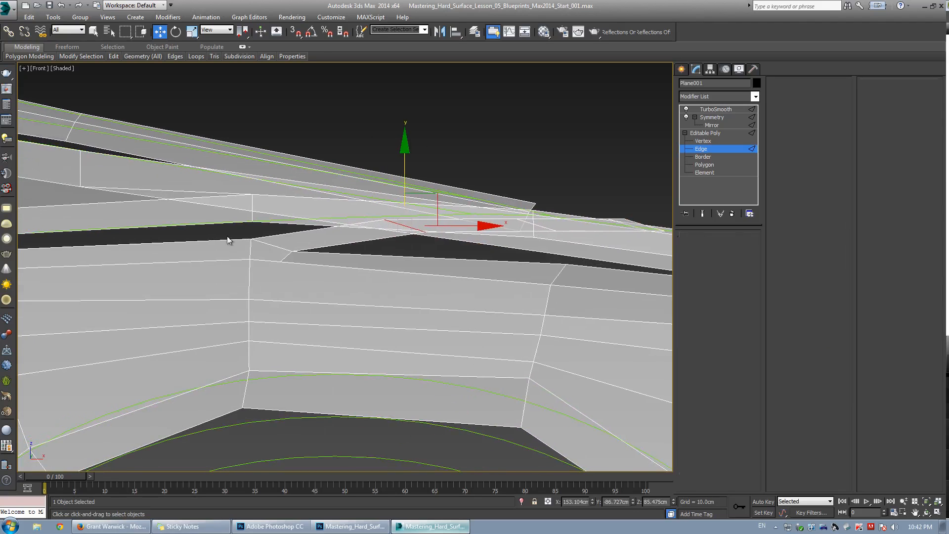
pyautogui.keyDown('ctrl'); pyautogui.moveTo(290, 275); pyautogui.dragTo(290, 274); pyautogui.keyUp('ctrl')
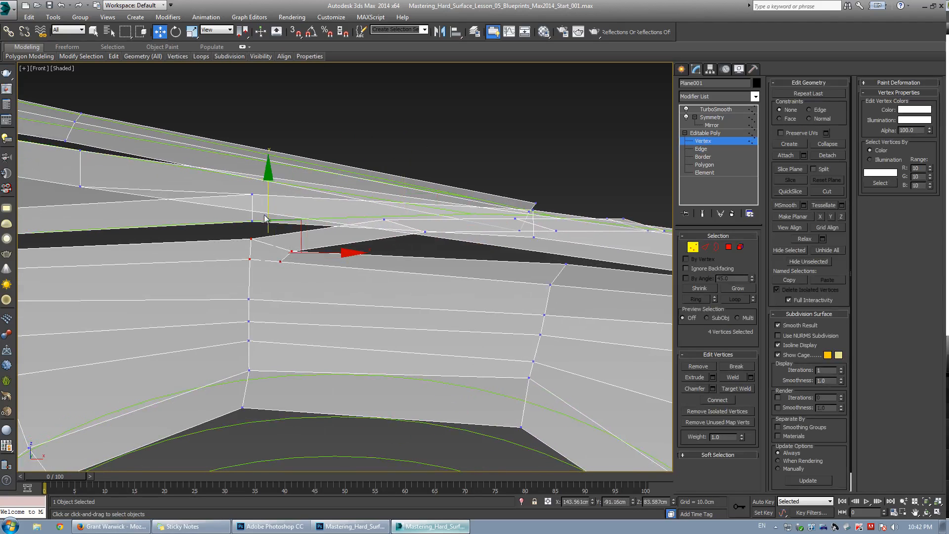
pyautogui.moveTo(288, 258); pyautogui.dragTo(407, 238, button='middle')
pyautogui.scroll(-2, 407, 238)
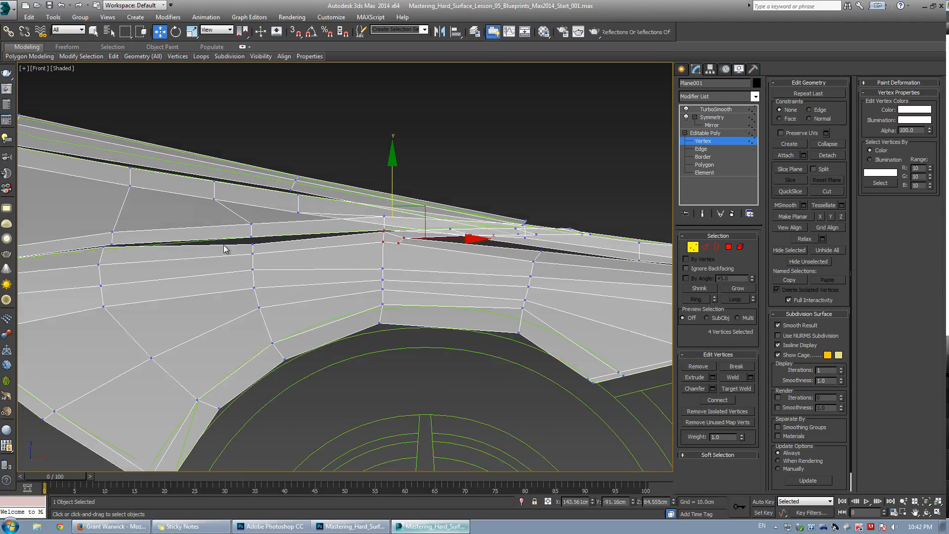
pyautogui.moveTo(266, 261); pyautogui.dragTo(265, 260)
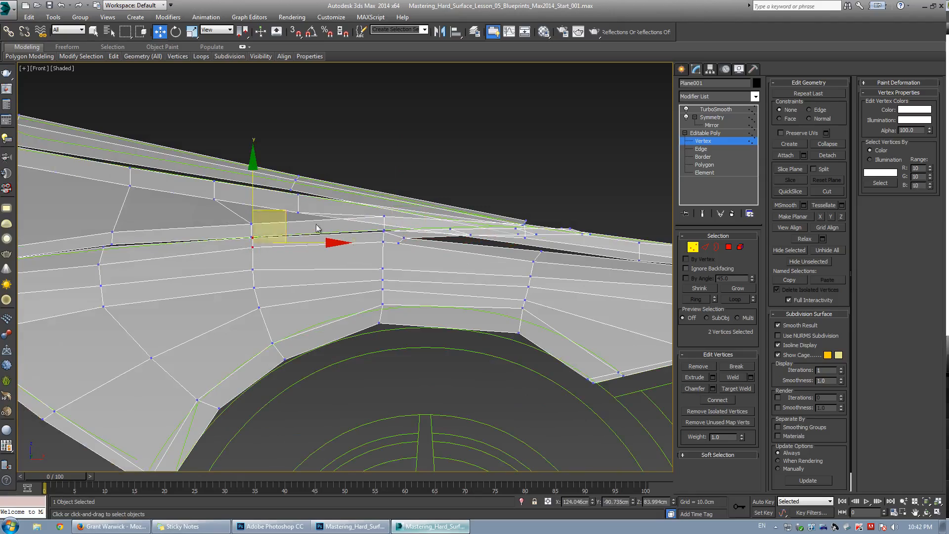
pyautogui.moveTo(505, 234); pyautogui.dragTo(317, 242, button='middle')
# Target-weld the strip's bottom corner vertex onto the neighbouring panel vertex.
pyautogui.hotkey('alt', 'w')
pyautogui.rightClick(396, 316)
pyautogui.hotkey('alt', 'w')
pyautogui.keyDown('alt'); pyautogui.moveTo(396, 317); pyautogui.dragTo(366, 285, button='middle'); pyautogui.keyUp('alt')
pyautogui.scroll(2, 364, 239)
pyautogui.press('w')
pyautogui.scroll(2, 354, 281)
pyautogui.hotkey('ctrl', 'shift', 'w')
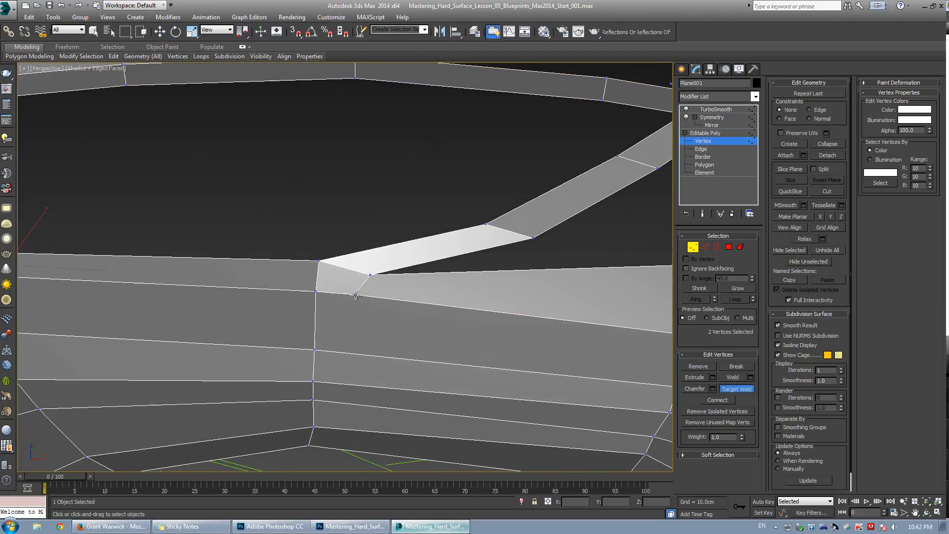
pyautogui.click(315, 292)
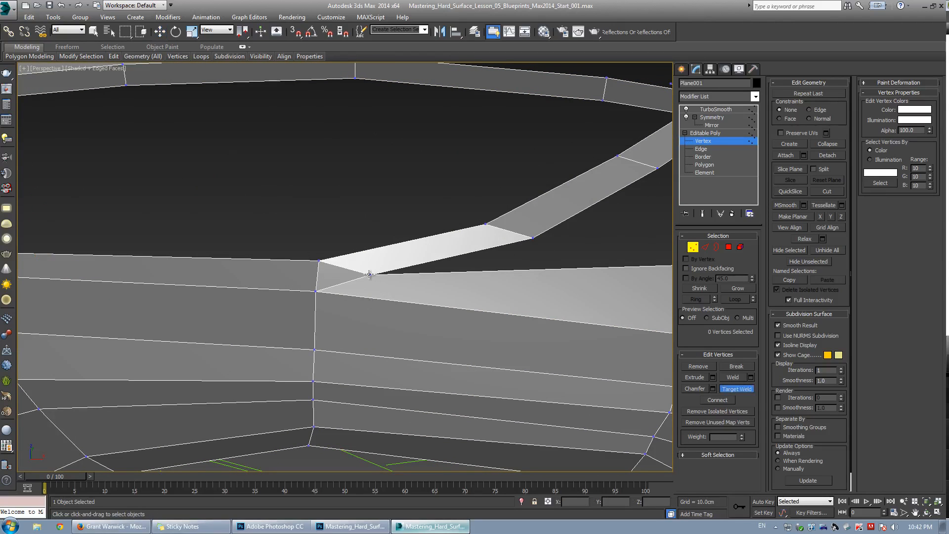
pyautogui.click(315, 293)
# Bridge the strip's lower edge to the panel's upper edge to fill the gap between them.
pyautogui.press('w')
pyautogui.scroll(-5, 326, 282)
pyautogui.hotkey('ctrl', 'r')
pyautogui.moveTo(316, 278); pyautogui.dragTo(350, 284)
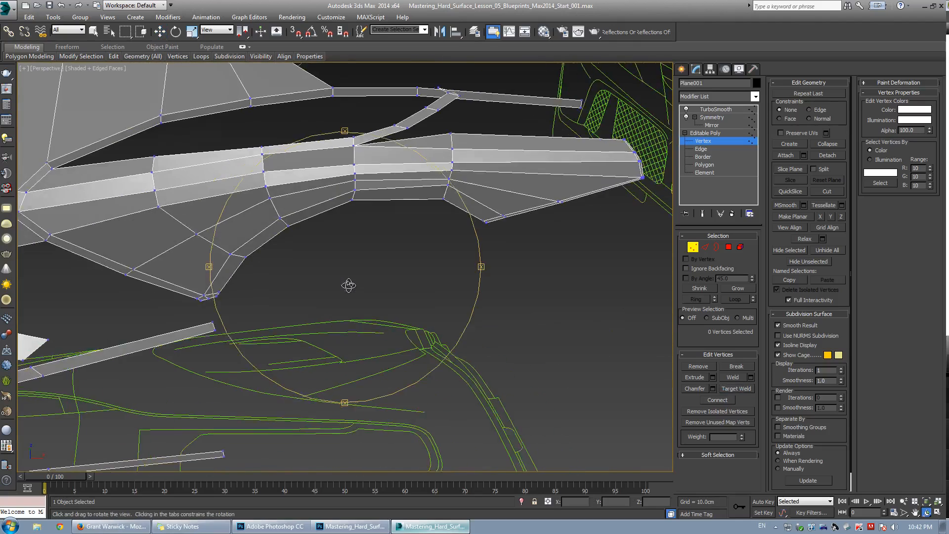
pyautogui.moveTo(329, 242); pyautogui.dragTo(280, 348, button='middle')
pyautogui.scroll(2, 339, 275)
pyautogui.moveTo(357, 222); pyautogui.dragTo(324, 288, button='middle')
pyautogui.scroll(3, 325, 288)
pyautogui.press('w')
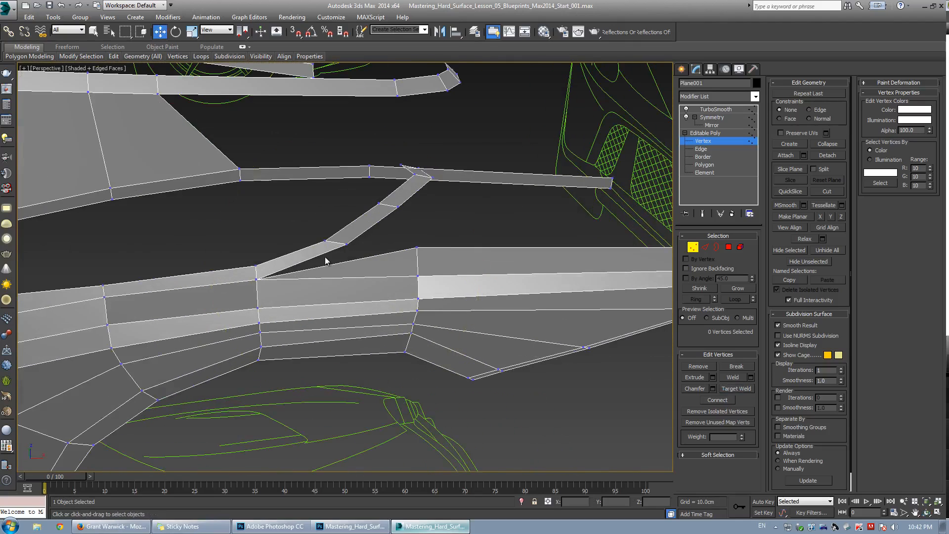
pyautogui.press('2')
pyautogui.click(380, 255)
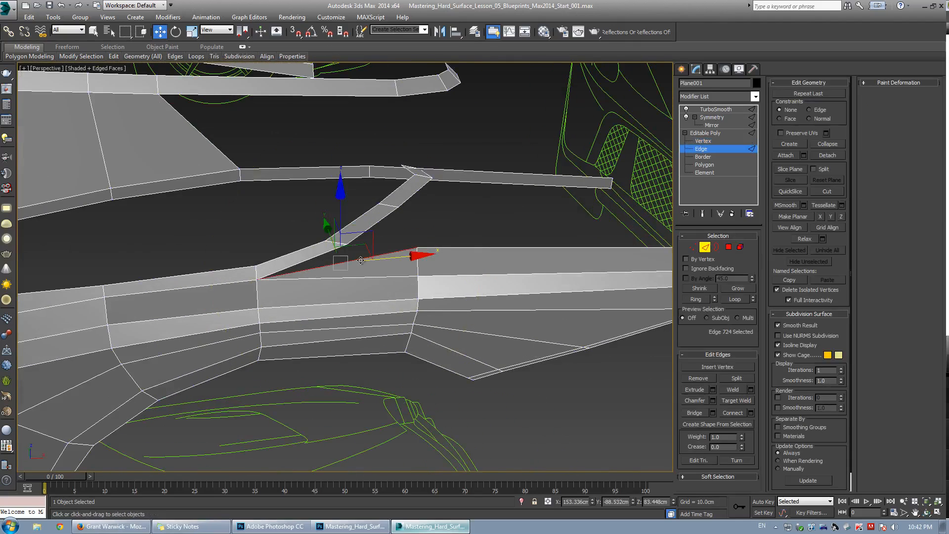
pyautogui.press('Delete')
pyautogui.click(418, 268)
pyautogui.keyDown('ctrl'); pyautogui.click(319, 258); pyautogui.keyUp('ctrl')
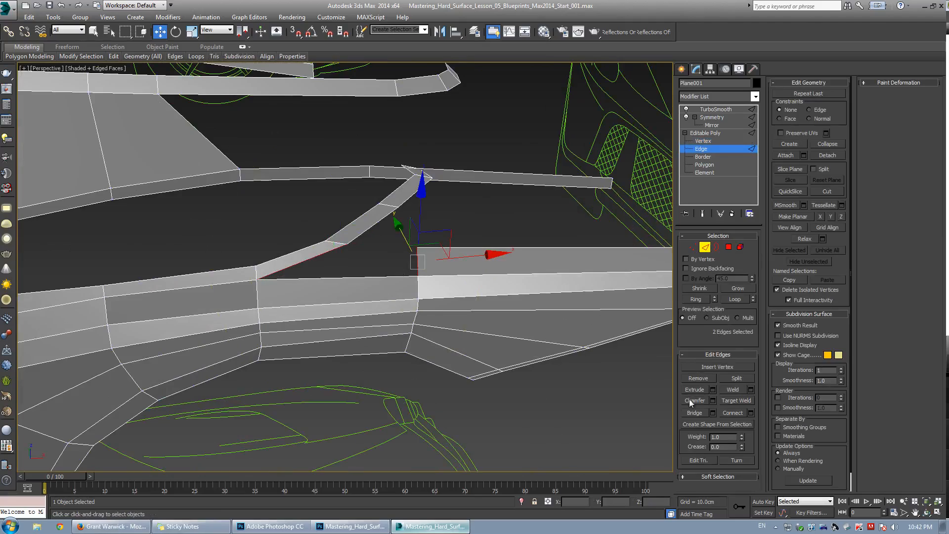
pyautogui.click(695, 412)
# Move the strip's upper-end vertex to meet the body's top edge.
pyautogui.click(475, 201)
pyautogui.press('`')
pyautogui.scroll(-1, 382, 255)
pyautogui.keyDown('alt'); pyautogui.moveTo(382, 257); pyautogui.dragTo(435, 236, button='middle'); pyautogui.keyUp('alt')
pyautogui.scroll(-2, 435, 235)
pyautogui.press('`')
pyautogui.press('1')
pyautogui.click(423, 176)
pyautogui.press('z')
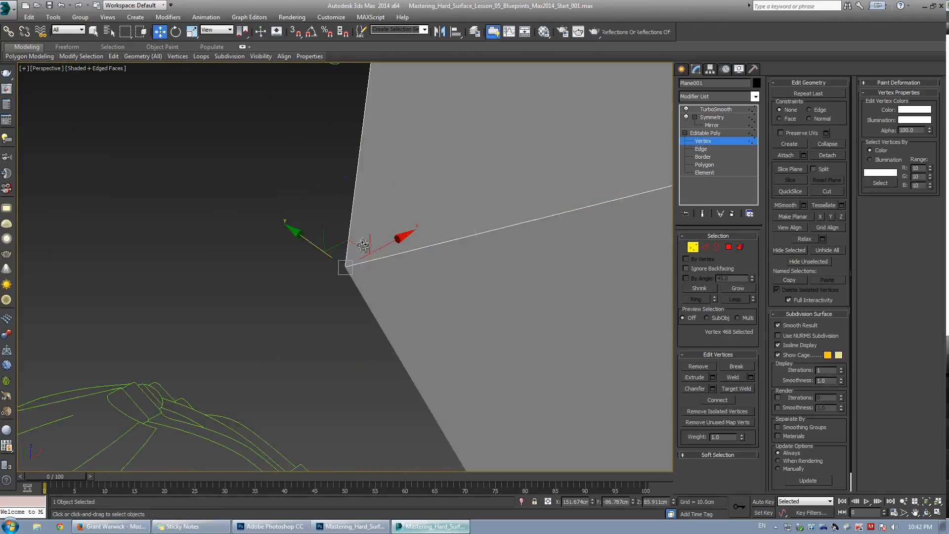
pyautogui.scroll(-5, 364, 244)
pyautogui.keyDown('alt'); pyautogui.moveTo(363, 243); pyautogui.dragTo(295, 273, button='middle'); pyautogui.keyUp('alt')
# Adjust the strip's end edges so they join the upper body panel.
pyautogui.press('`')
pyautogui.press('2')
pyautogui.click(329, 246)
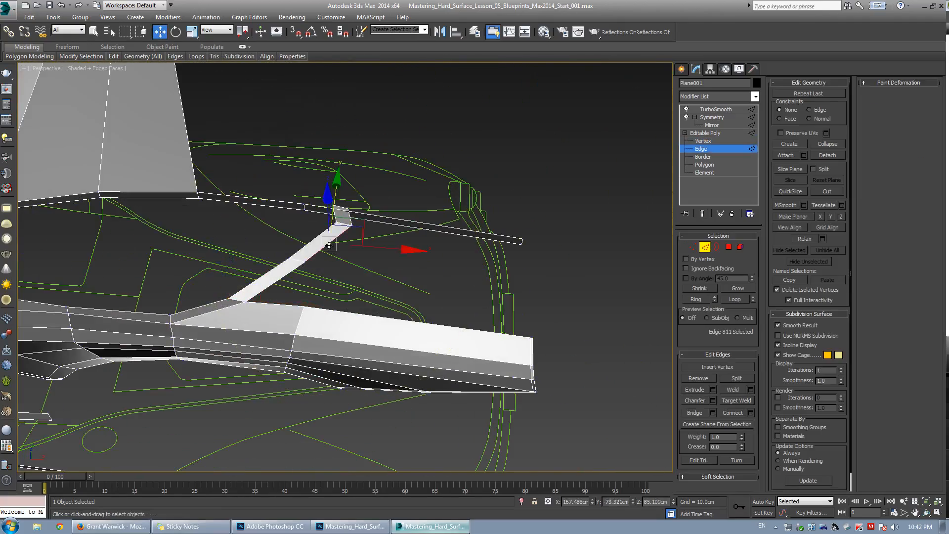
pyautogui.keyDown('alt'); pyautogui.moveTo(330, 246); pyautogui.dragTo(356, 244, button='middle'); pyautogui.keyUp('alt')
pyautogui.keyDown('ctrl'); pyautogui.click(344, 213); pyautogui.keyUp('ctrl')
pyautogui.press('r')
pyautogui.press('w')
pyautogui.keyDown('ctrl'); pyautogui.click(290, 259); pyautogui.keyUp('ctrl')
pyautogui.keyDown('shift'); pyautogui.moveTo(402, 239); pyautogui.dragTo(432, 245); pyautogui.keyUp('shift')
pyautogui.press('1')
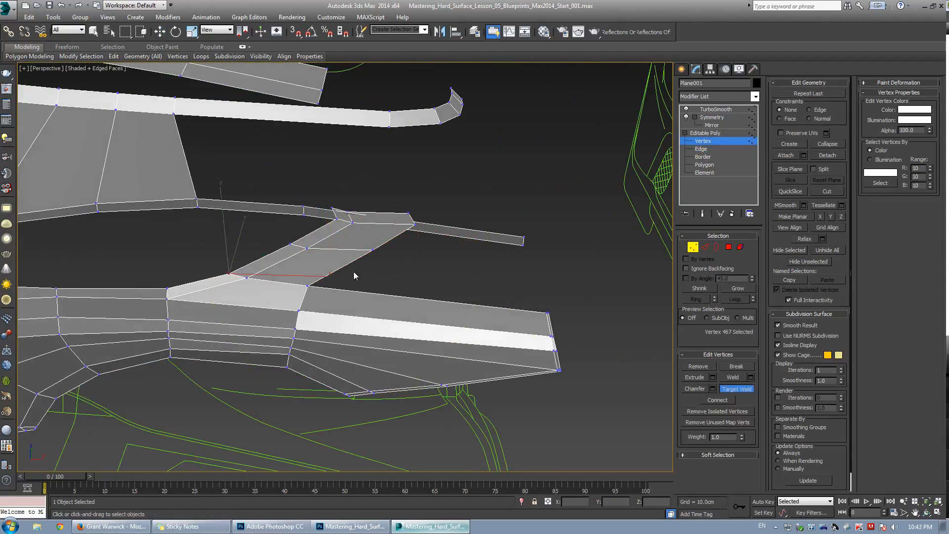
# Extend the strip's end edges rearward and down over the rear corner, bridging the open edges.
pyautogui.press('2')
pyautogui.keyDown('alt'); pyautogui.moveTo(430, 252); pyautogui.dragTo(297, 240, button='middle'); pyautogui.keyUp('alt')
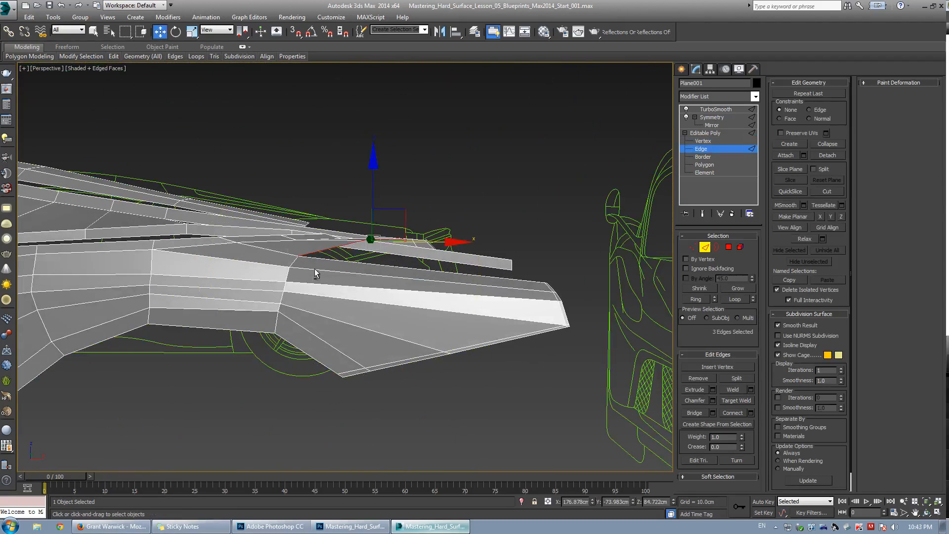
pyautogui.scroll(3, 418, 219)
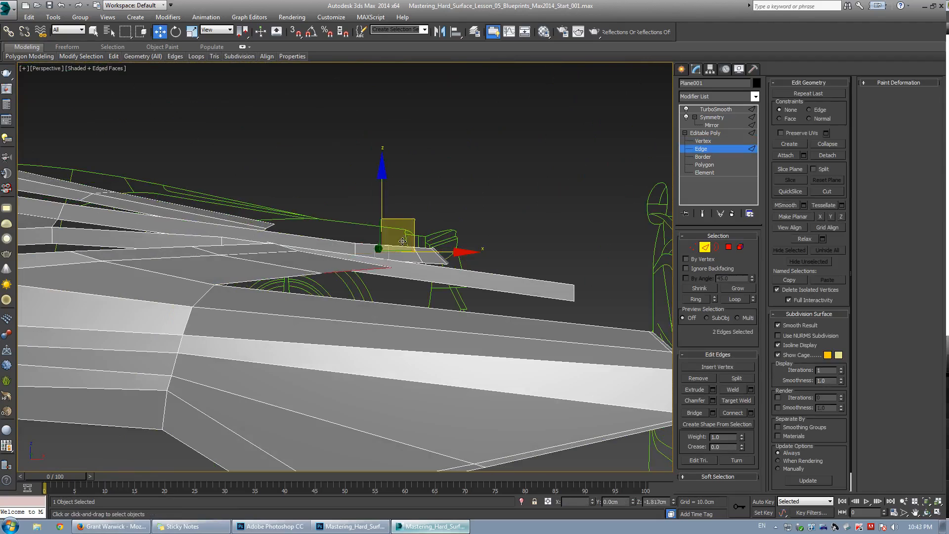
pyautogui.keyDown('alt'); pyautogui.moveTo(393, 241); pyautogui.dragTo(399, 240, button='middle'); pyautogui.keyUp('alt')
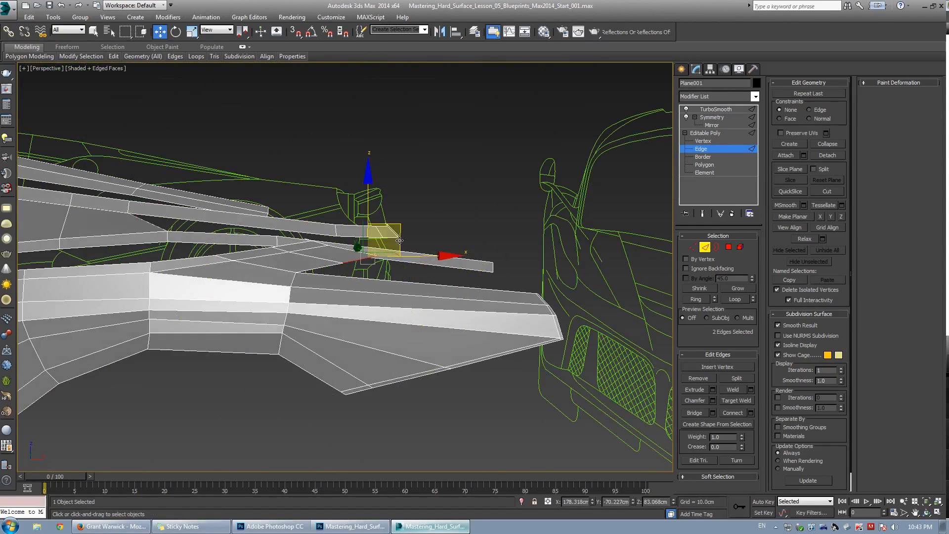
pyautogui.hotkey('ctrl', 'z')
pyautogui.moveTo(483, 249); pyautogui.dragTo(533, 237)
pyautogui.keyDown('alt'); pyautogui.moveTo(383, 247); pyautogui.dragTo(397, 297, button='middle'); pyautogui.keyUp('alt')
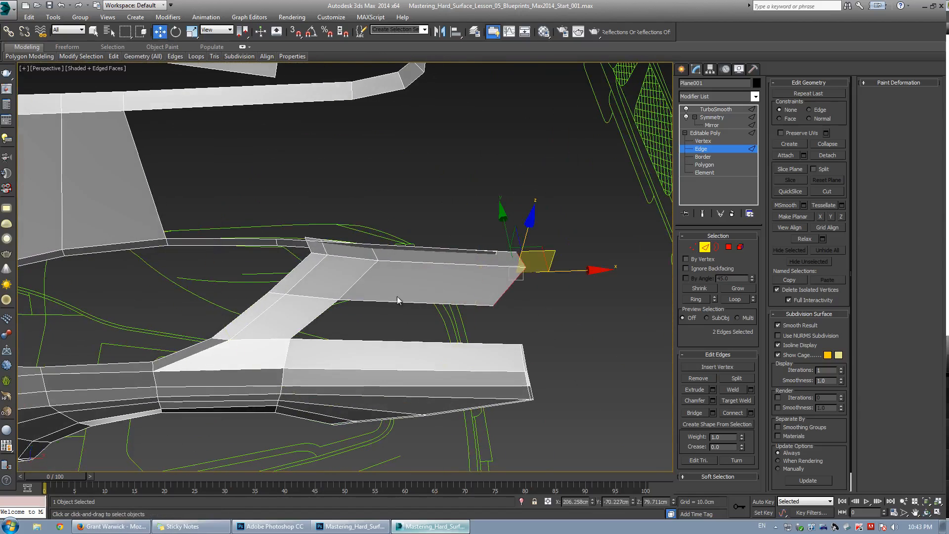
pyautogui.moveTo(397, 297); pyautogui.dragTo(397, 346)
pyautogui.click(698, 417)
# Move the rear-corner vertices and edges to follow the blueprint's rear outline in the top view.
pyautogui.scroll(3, 514, 314)
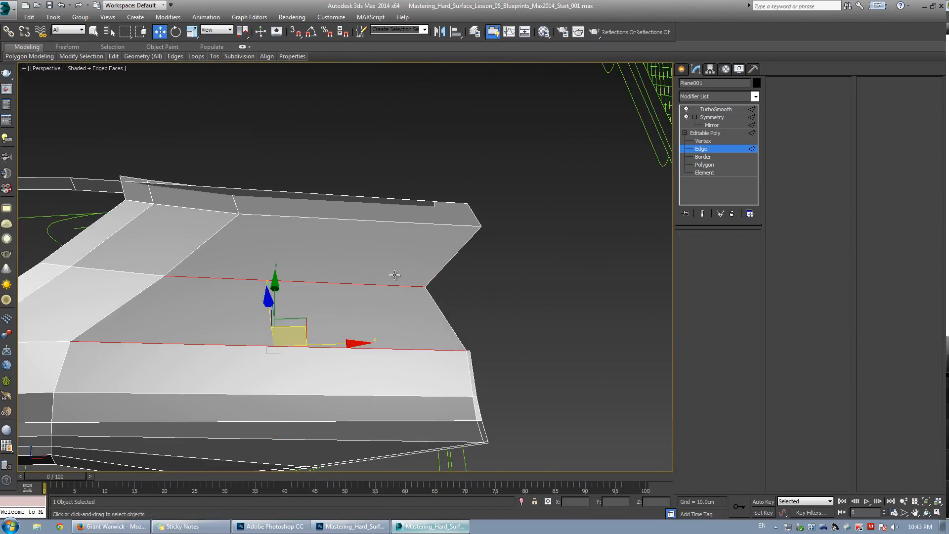
pyautogui.press('1')
pyautogui.moveTo(482, 285); pyautogui.dragTo(490, 286)
pyautogui.keyDown('alt'); pyautogui.moveTo(490, 285); pyautogui.dragTo(452, 307, button='middle'); pyautogui.keyUp('alt')
pyautogui.press('2')
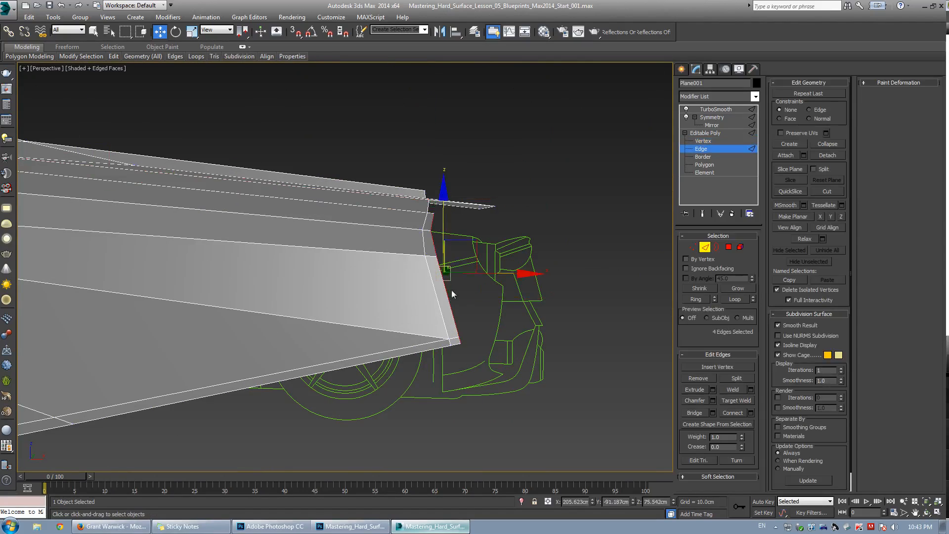
pyautogui.click(470, 236)
pyautogui.keyDown('alt'); pyautogui.moveTo(470, 236); pyautogui.dragTo(402, 178, button='middle'); pyautogui.keyUp('alt')
pyautogui.scroll(3, 403, 178)
pyautogui.press('1')
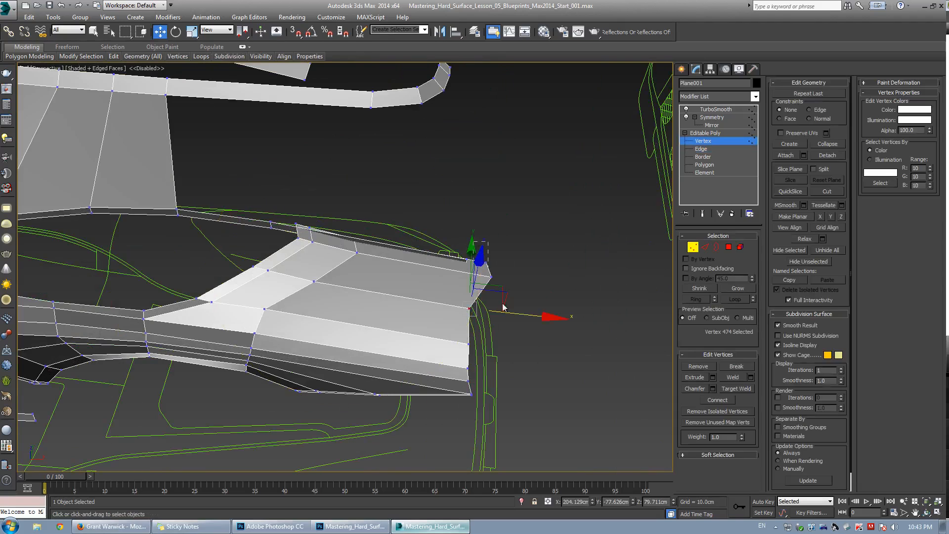
pyautogui.moveTo(504, 284); pyautogui.dragTo(474, 246)
pyautogui.hotkey('alt', 'w')
pyautogui.middleClick(321, 172)
pyautogui.hotkey('alt', 'w')
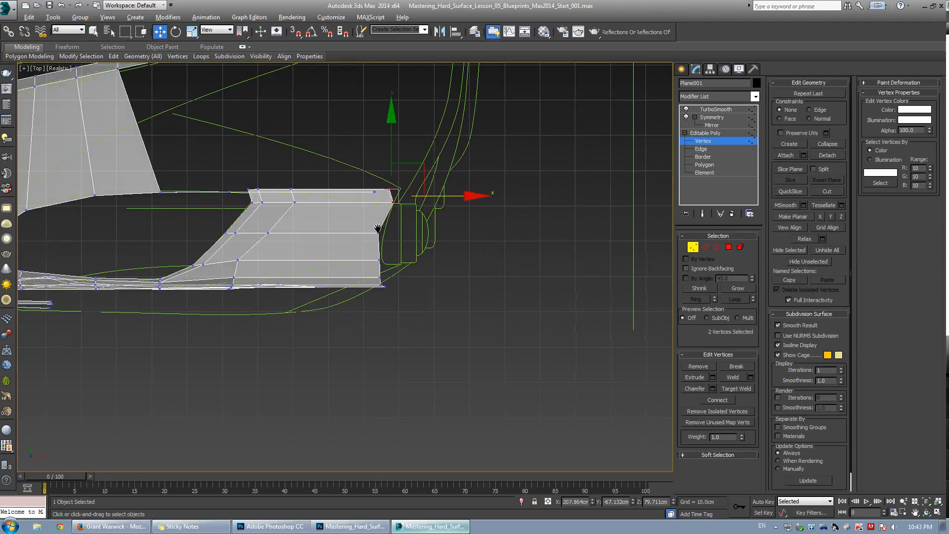
# Adjust the panel's rear-end vertices in the top view to line up with the blueprint's rear edge curve.
pyautogui.scroll(3, 388, 236)
pyautogui.click(424, 186)
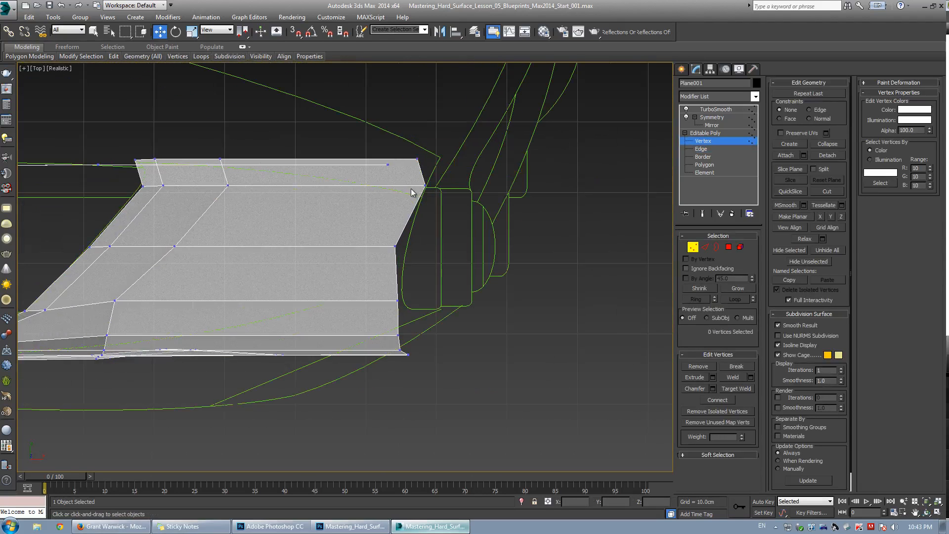
pyautogui.moveTo(443, 172); pyautogui.dragTo(432, 205)
pyautogui.click(458, 157)
pyautogui.moveTo(417, 159); pyautogui.dragTo(420, 193)
pyautogui.moveTo(377, 152); pyautogui.dragTo(404, 182)
pyautogui.moveTo(409, 132); pyautogui.dragTo(403, 159)
# Align the panel's upper-edge vertices along the body's top edge line in the top view.
pyautogui.hotkey('alt', 'w')
pyautogui.middleClick(513, 311)
pyautogui.hotkey('alt', 'w')
pyautogui.keyDown('alt'); pyautogui.moveTo(513, 310); pyautogui.dragTo(429, 282, button='middle'); pyautogui.keyUp('alt')
pyautogui.hotkey('alt', 'w')
pyautogui.middleClick(227, 158)
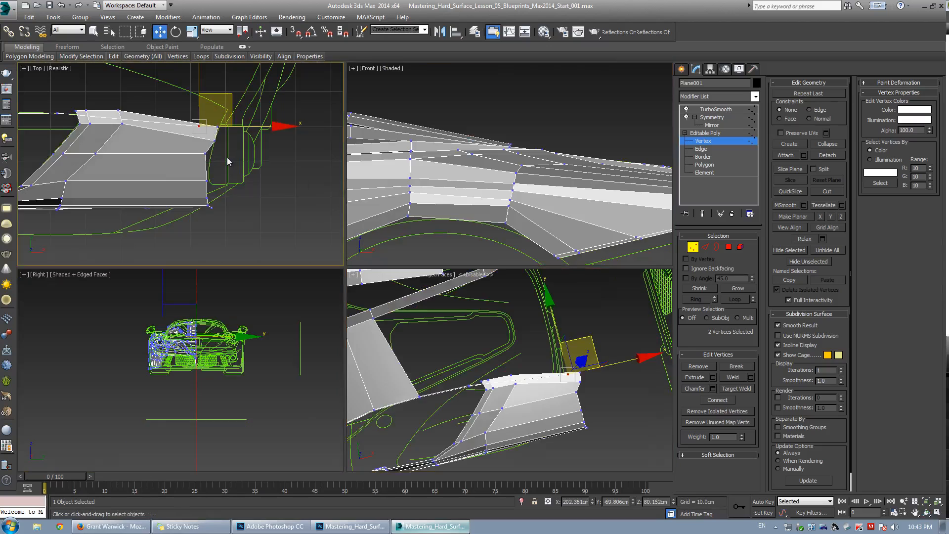
pyautogui.hotkey('alt', 'w')
pyautogui.moveTo(239, 173); pyautogui.dragTo(345, 177, button='middle')
pyautogui.scroll(2, 345, 177)
pyautogui.moveTo(304, 128); pyautogui.dragTo(342, 207)
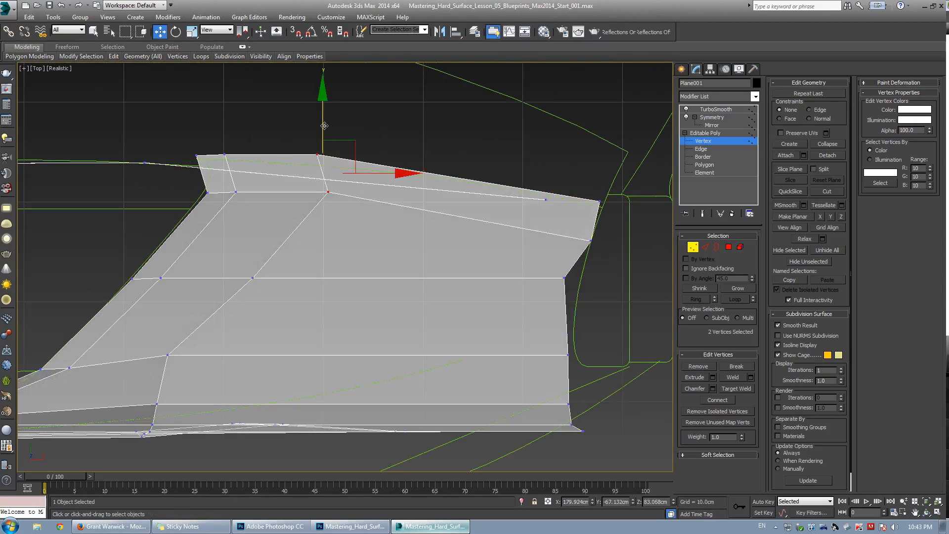
pyautogui.moveTo(324, 125); pyautogui.dragTo(312, 146)
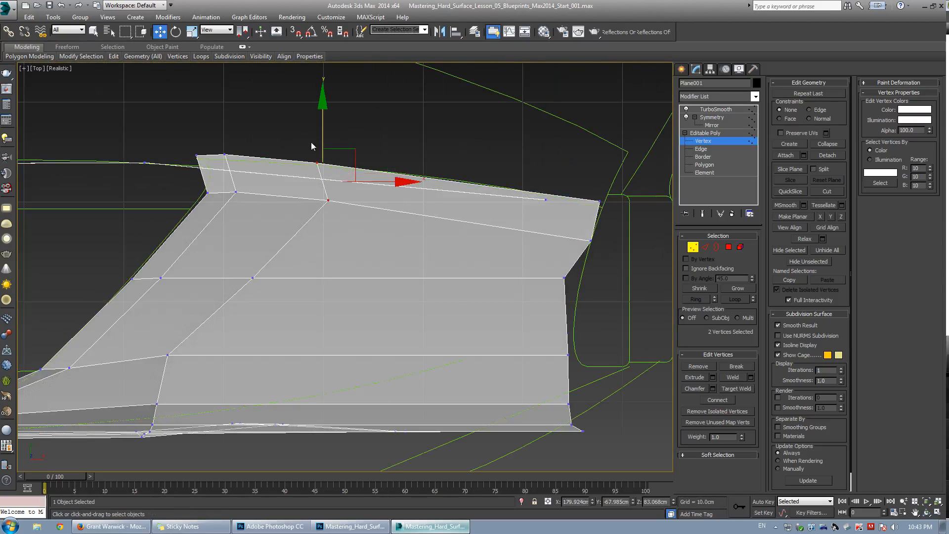
pyautogui.moveTo(258, 172); pyautogui.dragTo(328, 184, button='middle')
pyautogui.moveTo(320, 164); pyautogui.dragTo(312, 176)
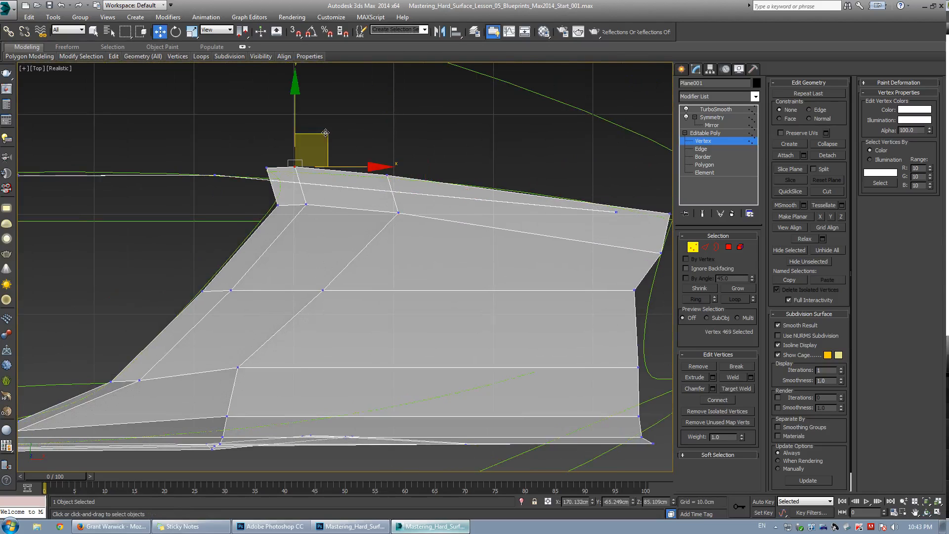
pyautogui.moveTo(341, 140); pyautogui.dragTo(417, 166)
pyautogui.hotkey('ctrl', 'd')
pyautogui.click(388, 173)
pyautogui.hotkey('ctrl', 'd')
pyautogui.moveTo(266, 167); pyautogui.dragTo(278, 171)
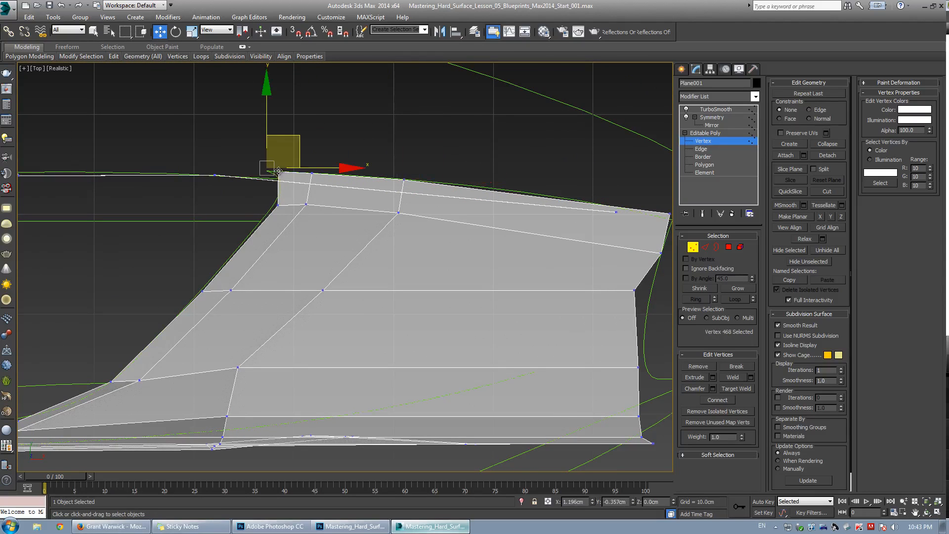
# Straighten the panel's rear edge vertices down to the lower corner so they follow the blueprint's rear outline.
pyautogui.moveTo(665, 257); pyautogui.dragTo(466, 254, button='middle')
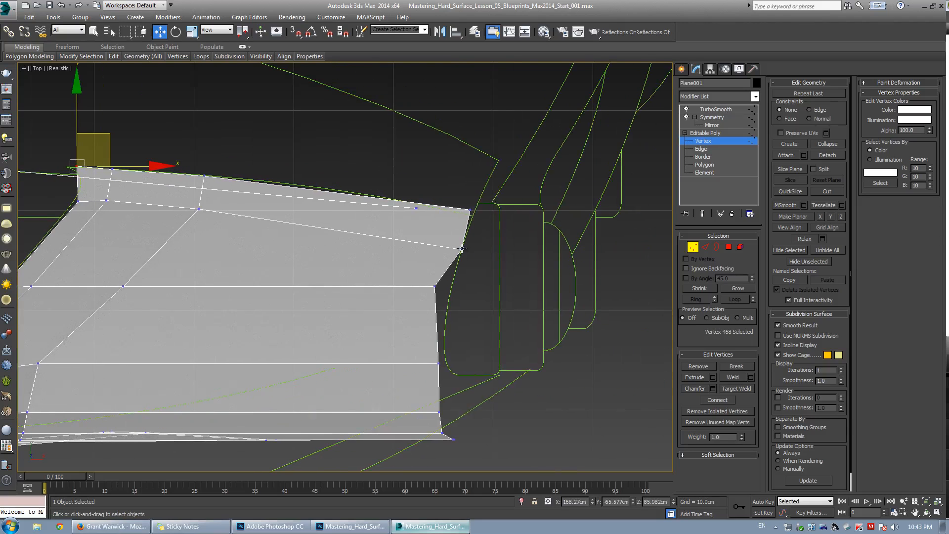
pyautogui.moveTo(462, 248); pyautogui.dragTo(459, 241)
pyautogui.moveTo(434, 286); pyautogui.dragTo(472, 267)
pyautogui.scroll(-2, 476, 305)
pyautogui.moveTo(479, 310); pyautogui.dragTo(492, 243)
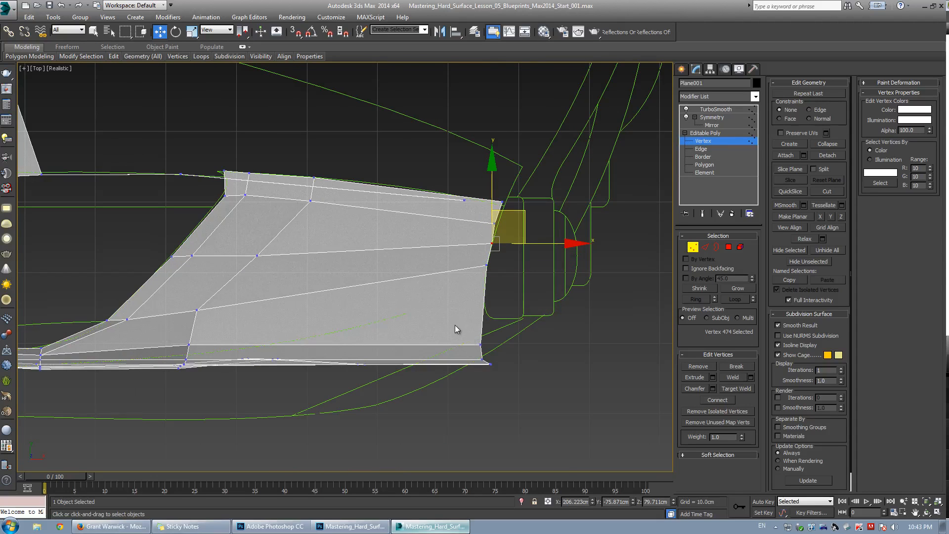
pyautogui.moveTo(509, 388); pyautogui.dragTo(507, 387)
pyautogui.moveTo(489, 318); pyautogui.dragTo(516, 290)
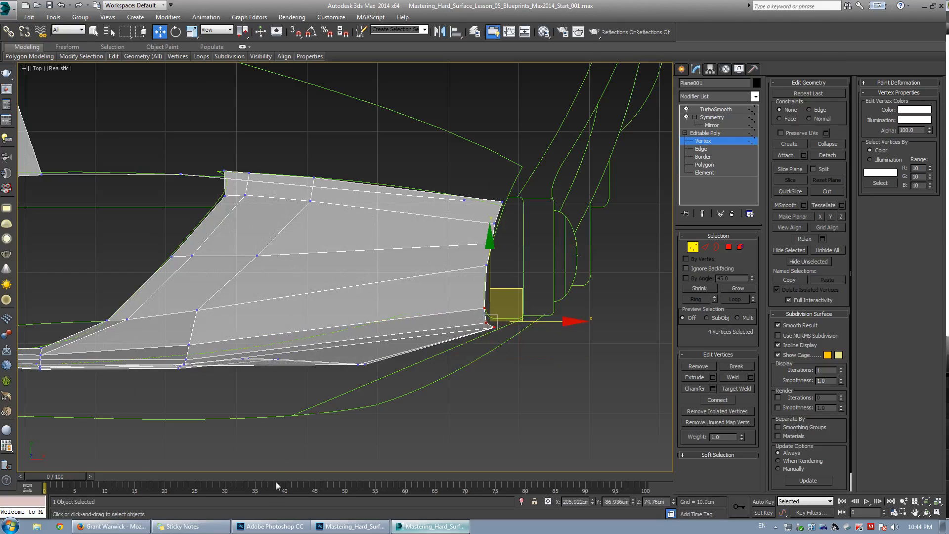
# Compare against the side blueprint in Photoshop and move the panel's lower rear vertices to match it.
pyautogui.click(271, 526)
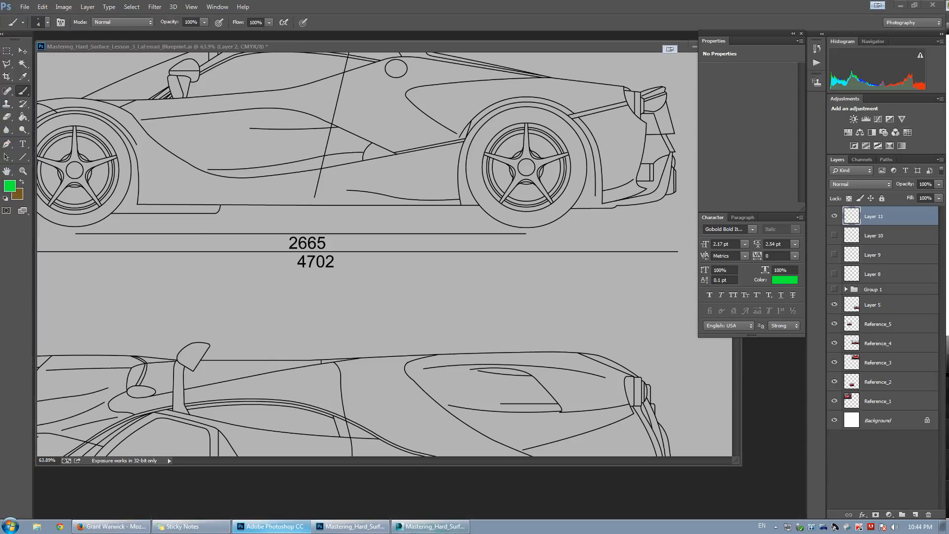
pyautogui.click(430, 526)
pyautogui.moveTo(345, 352); pyautogui.dragTo(383, 381)
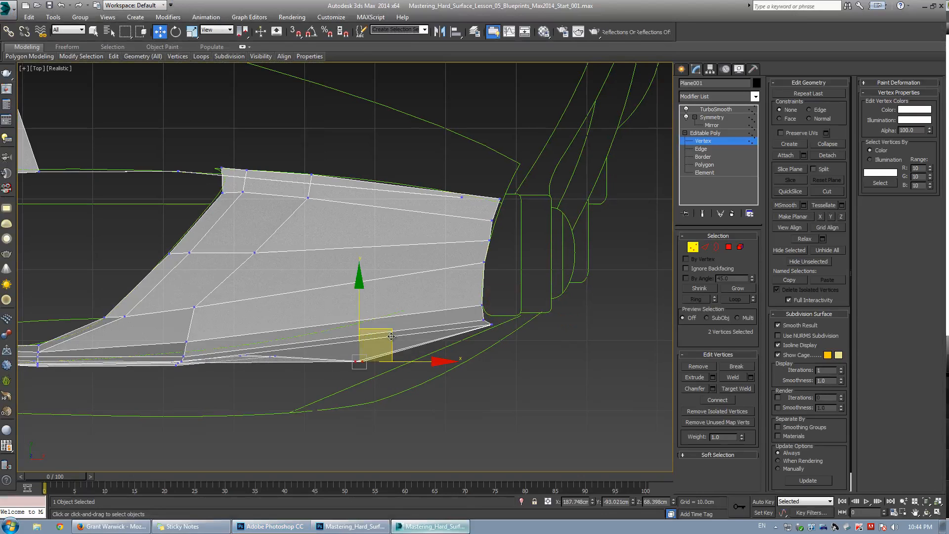
pyautogui.moveTo(391, 336); pyautogui.dragTo(443, 322)
# Reposition the rear panel's lower-edge vertices in the perspective view so they sit along the sill outline.
pyautogui.middleClick(540, 179)
pyautogui.hotkey('alt', 'w')
pyautogui.moveTo(528, 274); pyautogui.dragTo(369, 227, button='middle')
pyautogui.moveTo(527, 338); pyautogui.dragTo(525, 326)
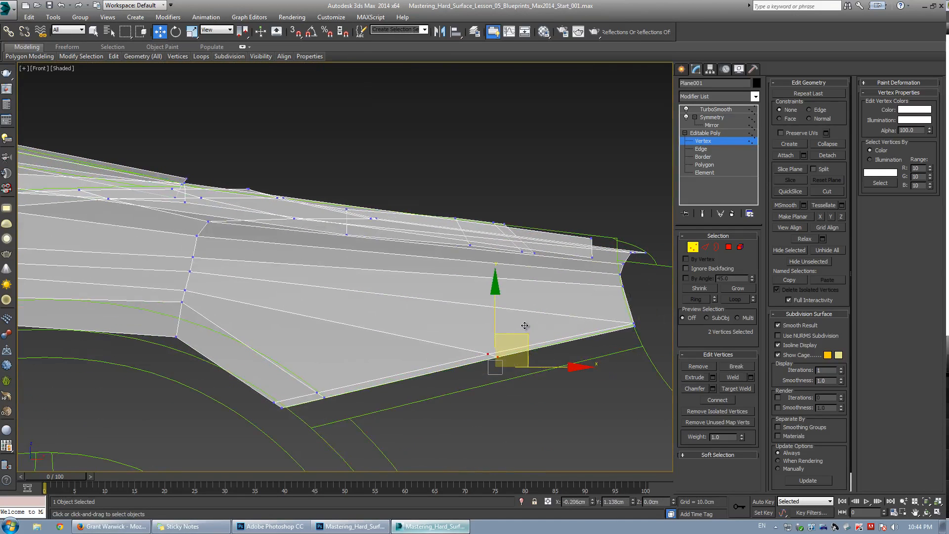
pyautogui.hotkey('alt', 'w')
pyautogui.middleClick(197, 212)
pyautogui.hotkey('alt', 'w')
pyautogui.scroll(-4, 449, 283)
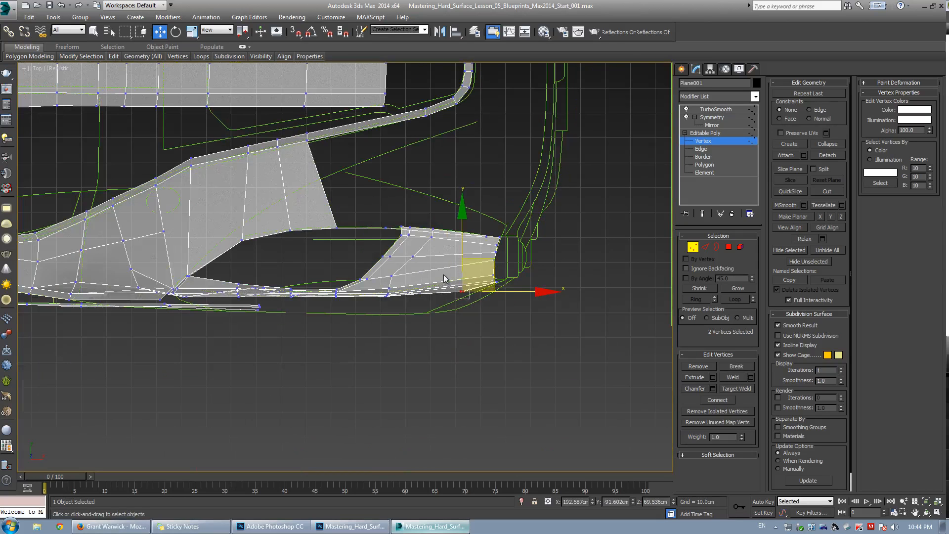
pyautogui.scroll(4, 444, 279)
pyautogui.hotkey('alt', 'w')
pyautogui.middleClick(460, 352)
pyautogui.hotkey('alt', 'w')
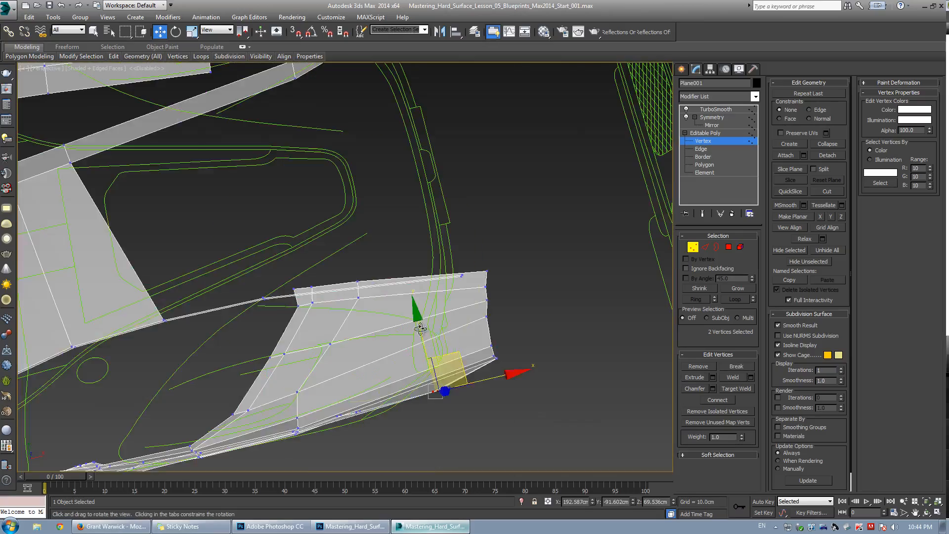
pyautogui.keyDown('alt'); pyautogui.moveTo(421, 329); pyautogui.dragTo(252, 281, button='middle'); pyautogui.keyUp('alt')
pyautogui.scroll(3, 227, 301)
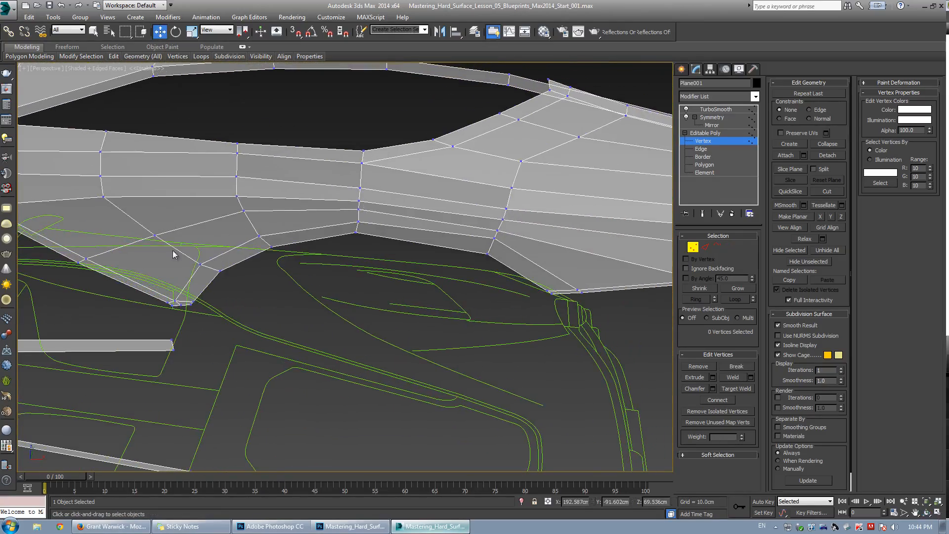
pyautogui.moveTo(236, 314); pyautogui.dragTo(161, 258)
pyautogui.keyDown('ctrl'); pyautogui.moveTo(249, 227); pyautogui.dragTo(288, 253); pyautogui.keyUp('ctrl')
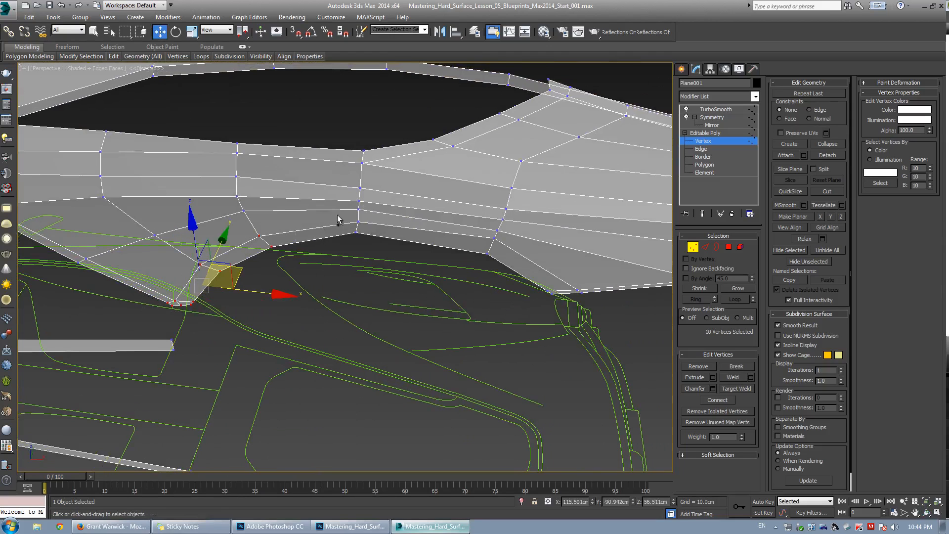
pyautogui.keyDown('ctrl'); pyautogui.moveTo(337, 216); pyautogui.dragTo(380, 242); pyautogui.keyUp('ctrl')
pyautogui.moveTo(419, 251); pyautogui.dragTo(337, 281, button='middle')
pyautogui.keyDown('ctrl'); pyautogui.moveTo(398, 268); pyautogui.dragTo(402, 257); pyautogui.keyUp('ctrl')
pyautogui.keyDown('ctrl'); pyautogui.moveTo(365, 356); pyautogui.dragTo(505, 291); pyautogui.keyUp('ctrl')
# Move the bottom row of panel vertices down to the blueprint's lower outline and check the fit from the side.
pyautogui.hotkey('alt', 'w')
pyautogui.middleClick(206, 196)
pyautogui.hotkey('alt', 'w')
pyautogui.moveTo(233, 271); pyautogui.dragTo(350, 240, button='middle')
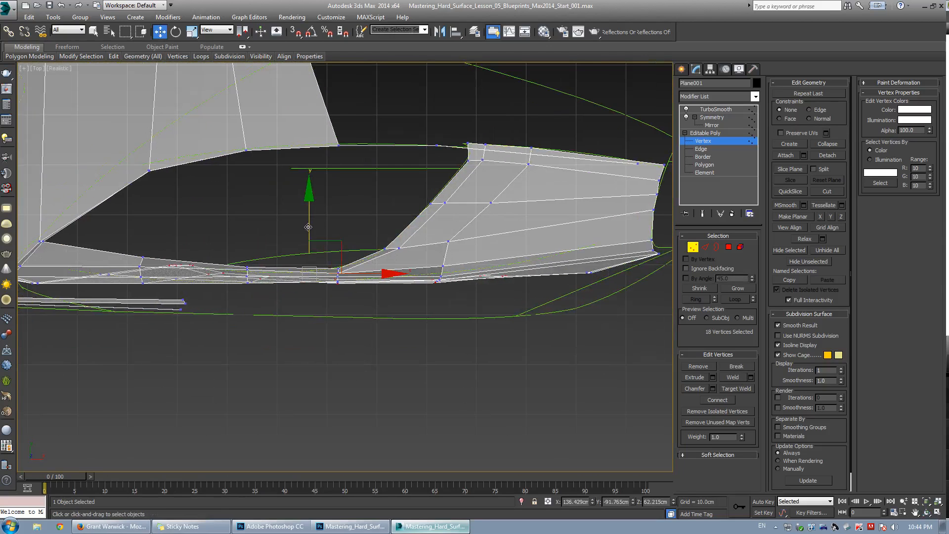
pyautogui.moveTo(309, 228); pyautogui.dragTo(322, 261)
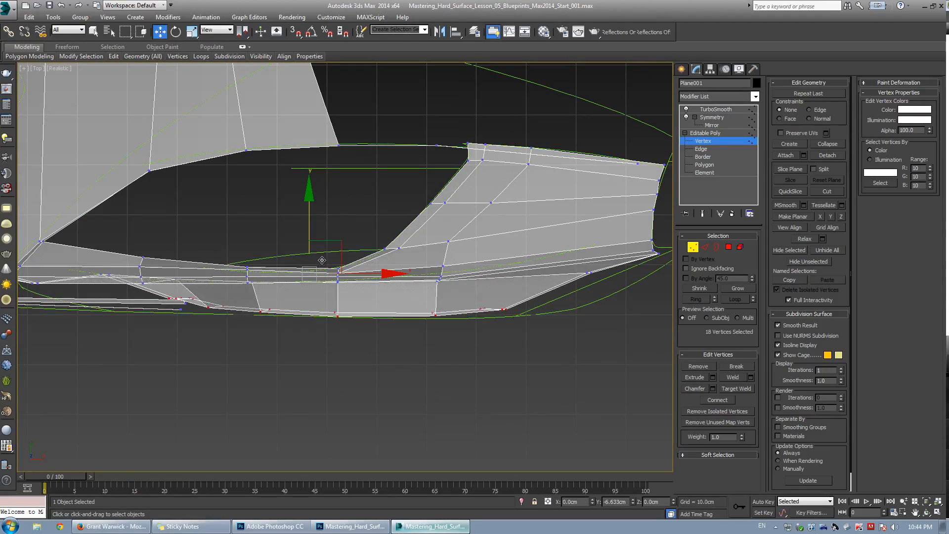
pyautogui.hotkey('alt', 'w')
pyautogui.middleClick(477, 396)
pyautogui.hotkey('alt', 'w')
pyautogui.keyDown('alt'); pyautogui.moveTo(307, 317); pyautogui.dragTo(360, 248, button='middle'); pyautogui.keyUp('alt')
pyautogui.moveTo(338, 239); pyautogui.dragTo(339, 240)
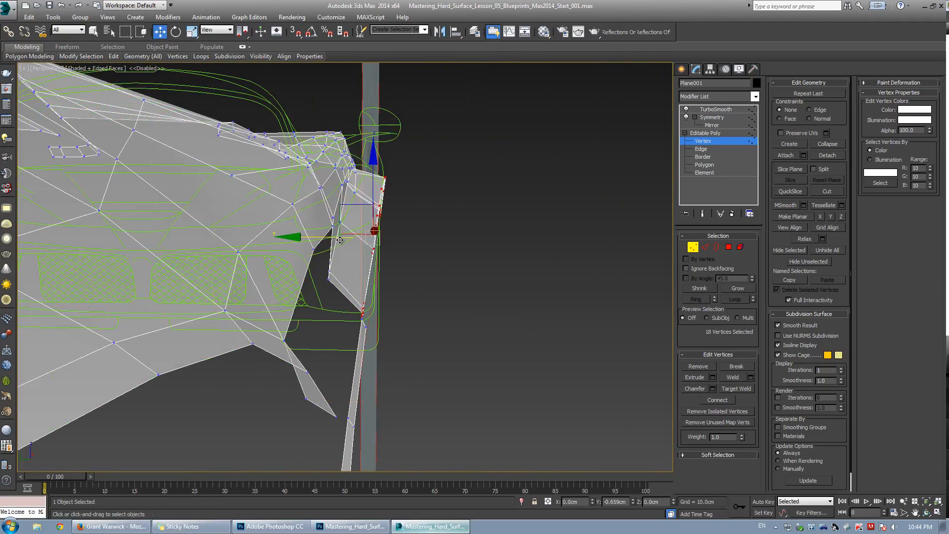
pyautogui.keyDown('alt'); pyautogui.moveTo(339, 240); pyautogui.dragTo(361, 239, button='middle'); pyautogui.keyUp('alt')
# Line up the upper rear edge vertices with the blueprint's rear profile in the right view.
pyautogui.hotkey('alt', 'w')
pyautogui.middleClick(250, 336)
pyautogui.hotkey('alt', 'w')
pyautogui.press('z')
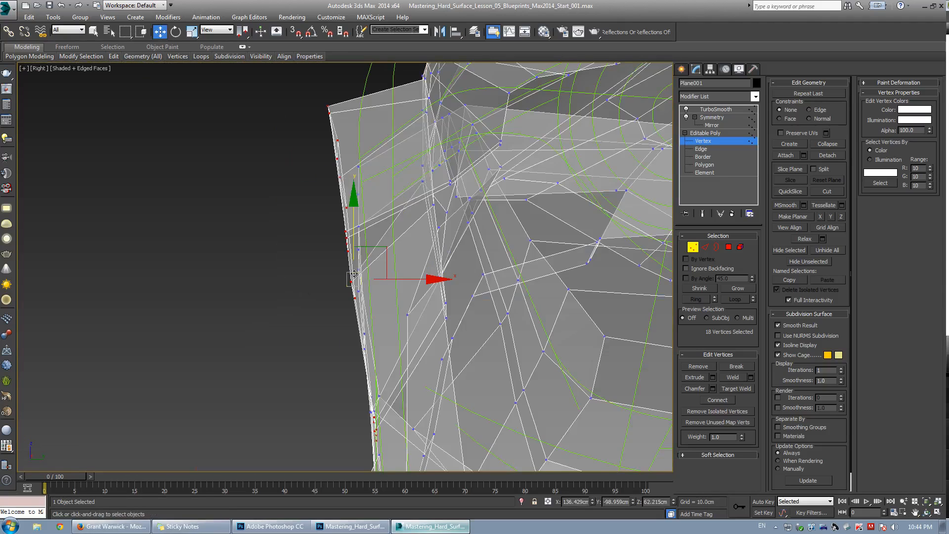
pyautogui.scroll(-3, 354, 273)
pyautogui.moveTo(403, 279)
pyautogui.mouseDown()
pyautogui.moveTo(417, 280)
pyautogui.moveTo(406, 280)
pyautogui.mouseUp()
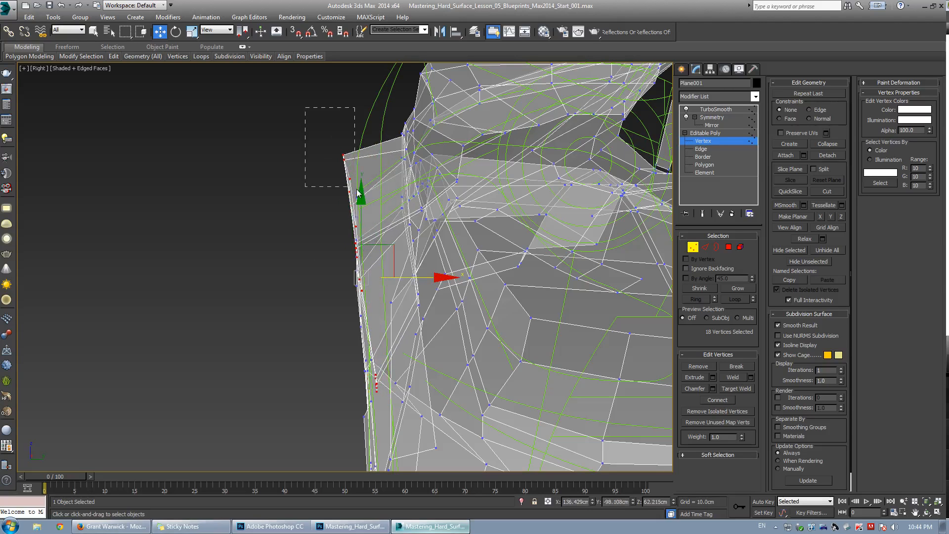
pyautogui.moveTo(356, 191); pyautogui.dragTo(403, 172)
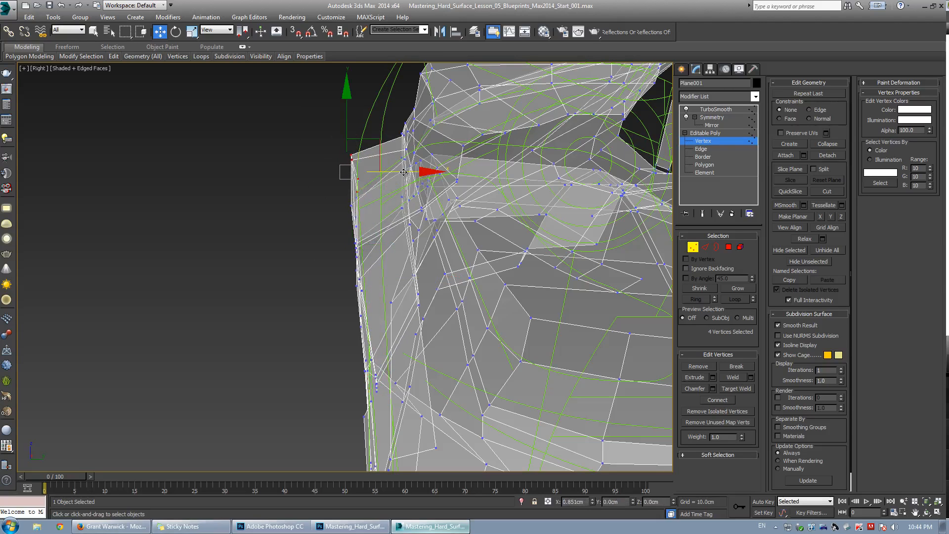
pyautogui.moveTo(343, 147); pyautogui.dragTo(406, 158)
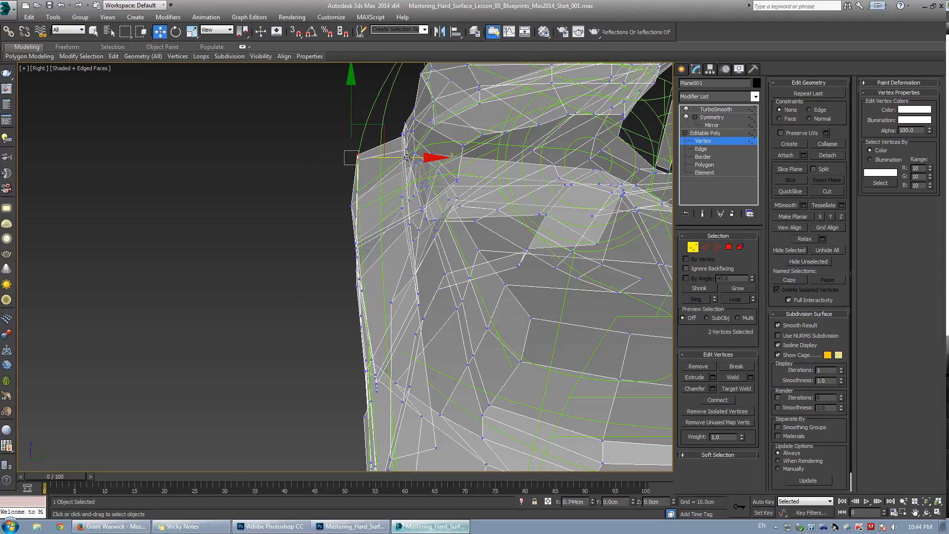
pyautogui.scroll(3, 341, 199)
pyautogui.moveTo(348, 198); pyautogui.dragTo(426, 209)
pyautogui.click(374, 252)
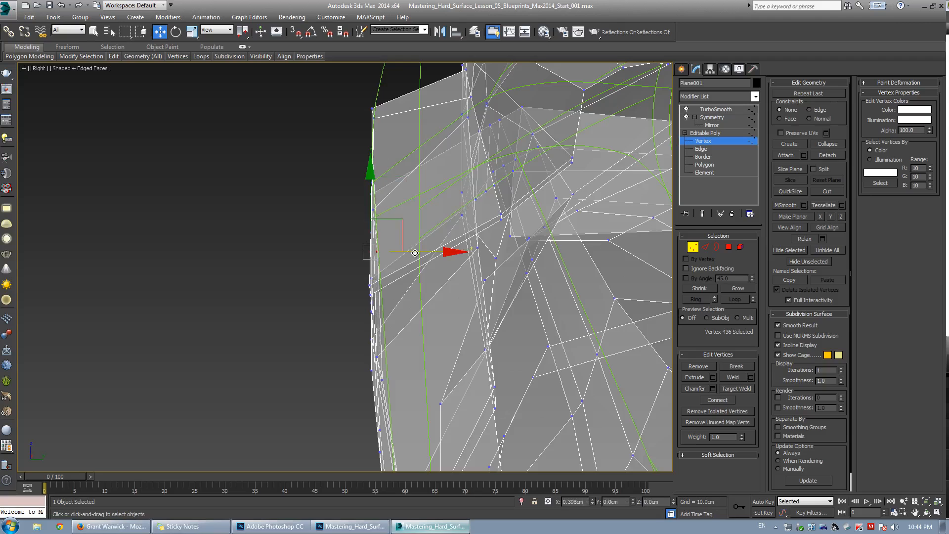
pyautogui.moveTo(415, 252); pyautogui.dragTo(421, 253)
pyautogui.moveTo(384, 302); pyautogui.dragTo(384, 302)
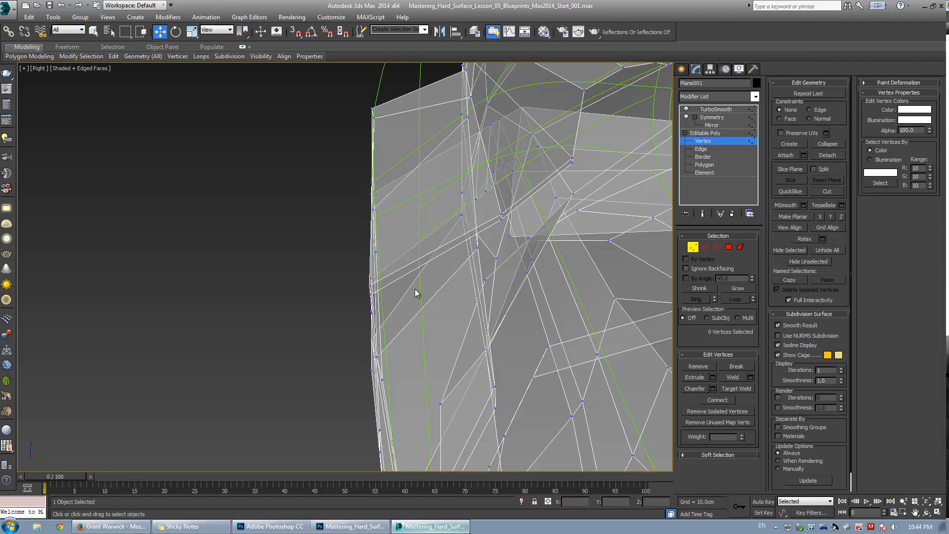
pyautogui.moveTo(413, 294); pyautogui.dragTo(405, 193, button='middle')
pyautogui.moveTo(344, 200); pyautogui.dragTo(418, 212)
pyautogui.moveTo(387, 305); pyautogui.dragTo(386, 305)
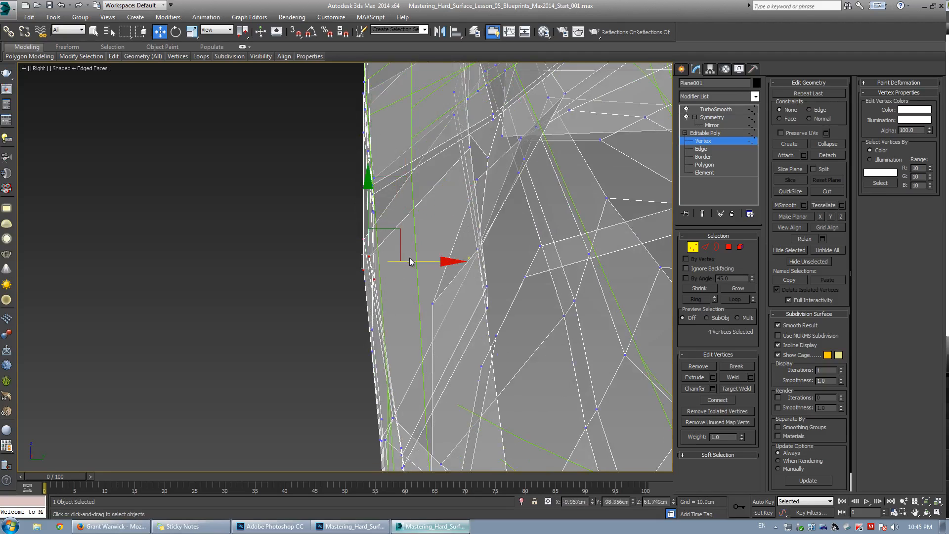
pyautogui.moveTo(402, 263); pyautogui.dragTo(388, 286)
pyautogui.click(383, 268)
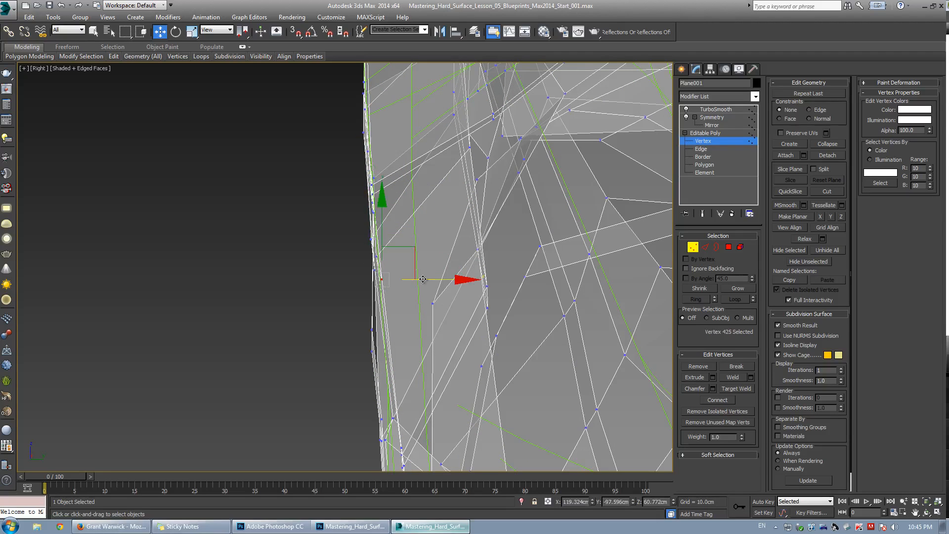
pyautogui.moveTo(396, 319); pyautogui.dragTo(375, 216, button='middle')
pyautogui.moveTo(337, 220); pyautogui.dragTo(400, 238)
pyautogui.moveTo(378, 301); pyautogui.dragTo(369, 207, button='middle')
pyautogui.moveTo(379, 284); pyautogui.dragTo(382, 289)
pyautogui.moveTo(393, 253); pyautogui.dragTo(388, 299)
pyautogui.click(363, 212)
pyautogui.click(366, 218)
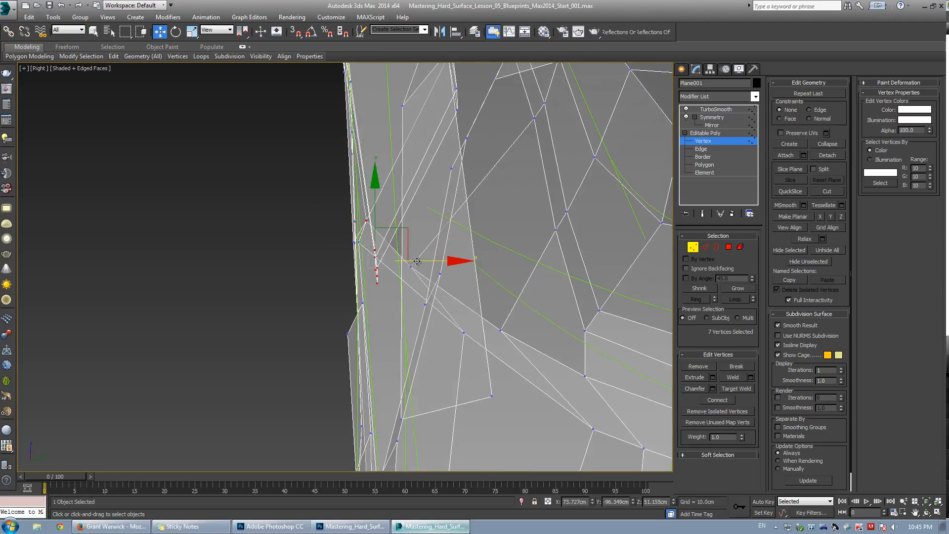
# Nudge the rear edge vertices in the right view so they follow the blueprint's rear profile.
pyautogui.moveTo(422, 259); pyautogui.dragTo(408, 258)
pyautogui.click(343, 231)
pyautogui.scroll(3, 344, 230)
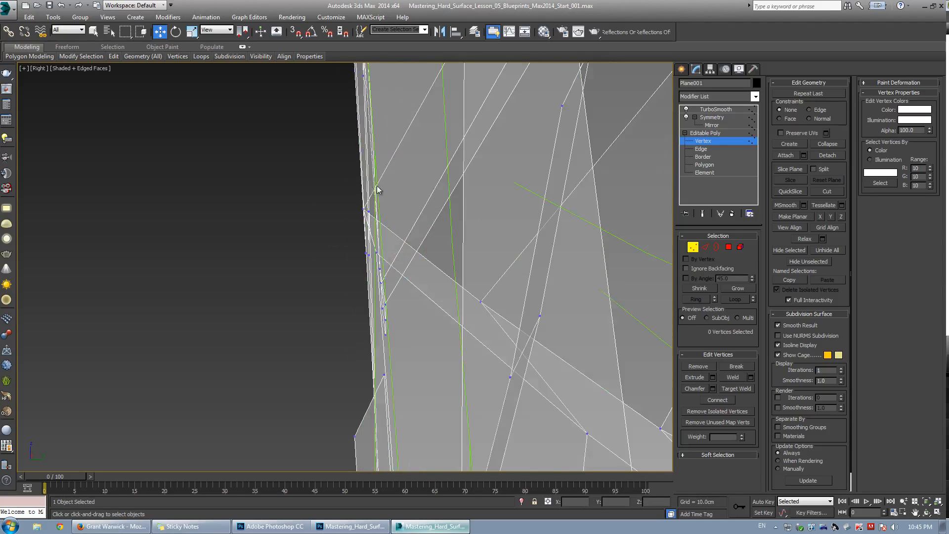
pyautogui.scroll(3, 378, 188)
pyautogui.moveTo(341, 205); pyautogui.dragTo(401, 237)
pyautogui.scroll(-5, 395, 239)
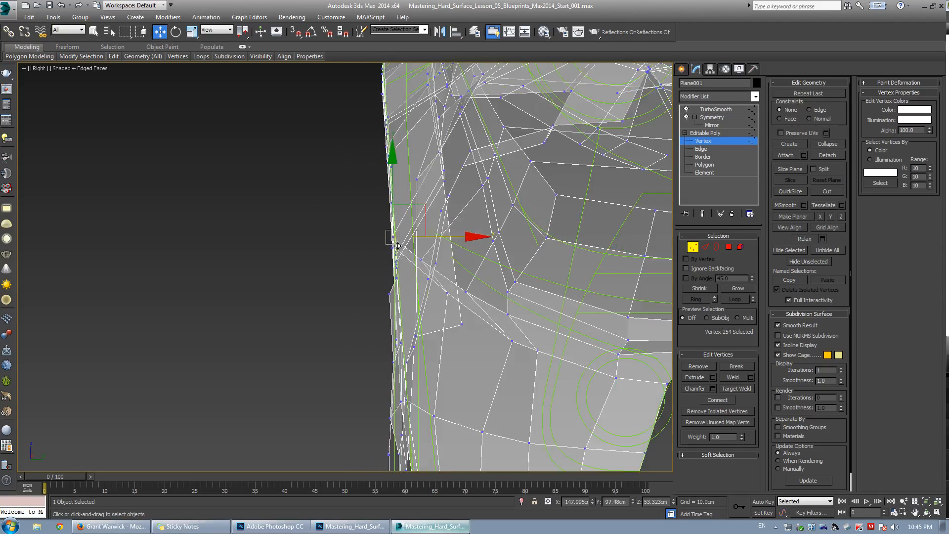
pyautogui.scroll(-1, 387, 275)
pyautogui.moveTo(387, 276); pyautogui.dragTo(364, 254, button='middle')
# Select further rear edge vertices in the right view and slide them back onto the blueprint outline.
pyautogui.scroll(3, 377, 223)
pyautogui.scroll(3, 378, 268)
pyautogui.moveTo(354, 237); pyautogui.dragTo(377, 261)
pyautogui.moveTo(409, 247); pyautogui.dragTo(434, 247)
pyautogui.scroll(-5, 421, 247)
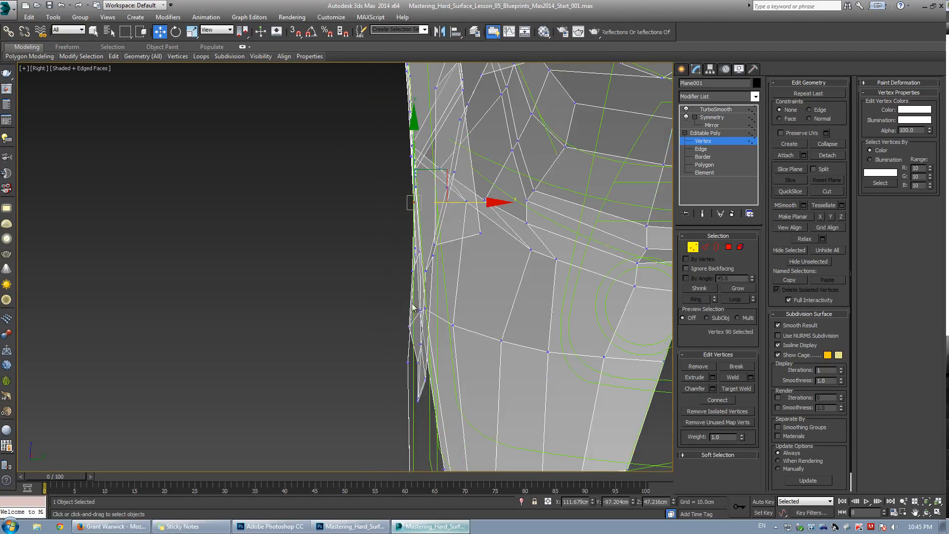
pyautogui.scroll(3, 416, 307)
pyautogui.moveTo(387, 281); pyautogui.dragTo(440, 282)
pyautogui.scroll(2, 396, 169)
# Adjust the upper rear corner vertices in the right view to match the blueprint's rear line.
pyautogui.moveTo(371, 153); pyautogui.dragTo(434, 170)
pyautogui.scroll(-3, 385, 219)
pyautogui.scroll(3, 384, 219)
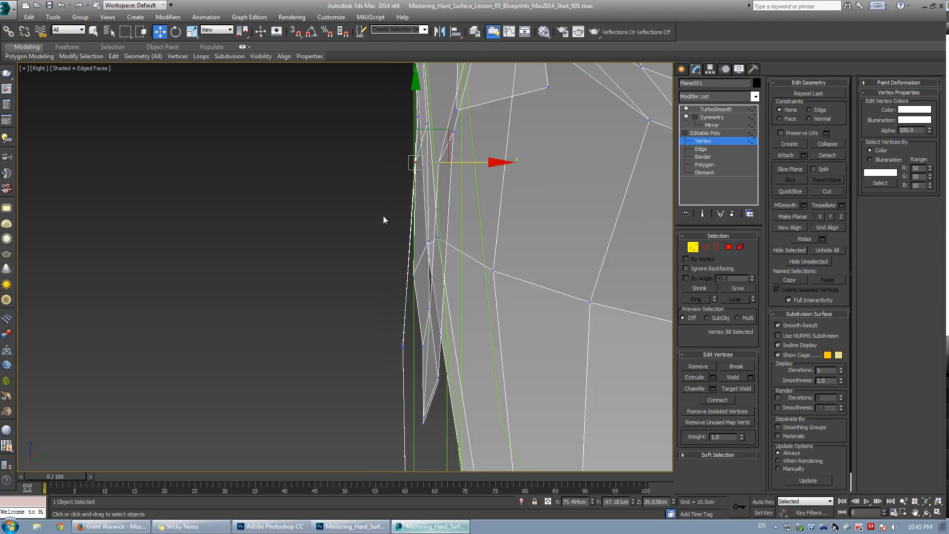
pyautogui.moveTo(406, 339); pyautogui.dragTo(385, 242, button='middle')
pyautogui.moveTo(355, 230); pyautogui.dragTo(442, 248)
pyautogui.scroll(-2, 402, 129)
pyautogui.moveTo(401, 132); pyautogui.dragTo(393, 187, button='middle')
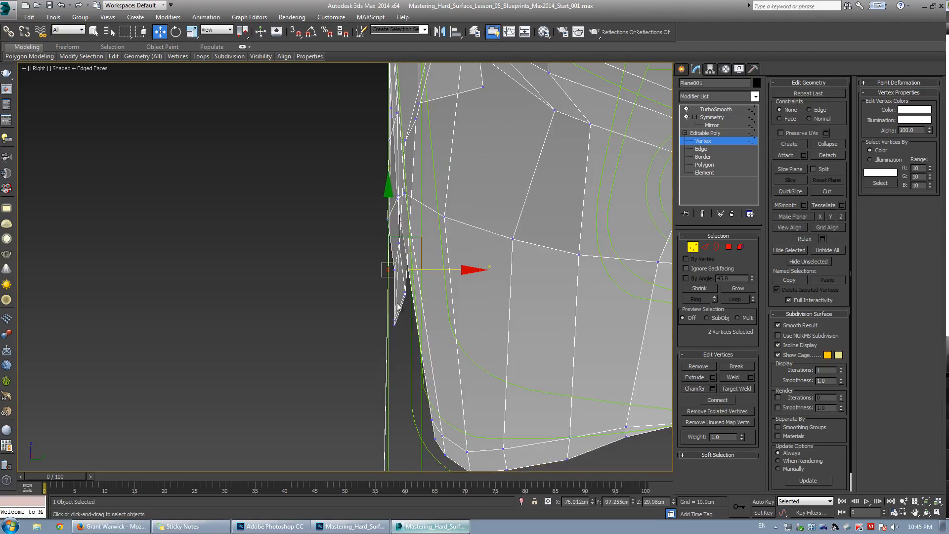
# Pull the lower rear edge vertices in the right view onto the blueprint outline.
pyautogui.scroll(3, 398, 306)
pyautogui.moveTo(427, 210); pyautogui.dragTo(409, 205)
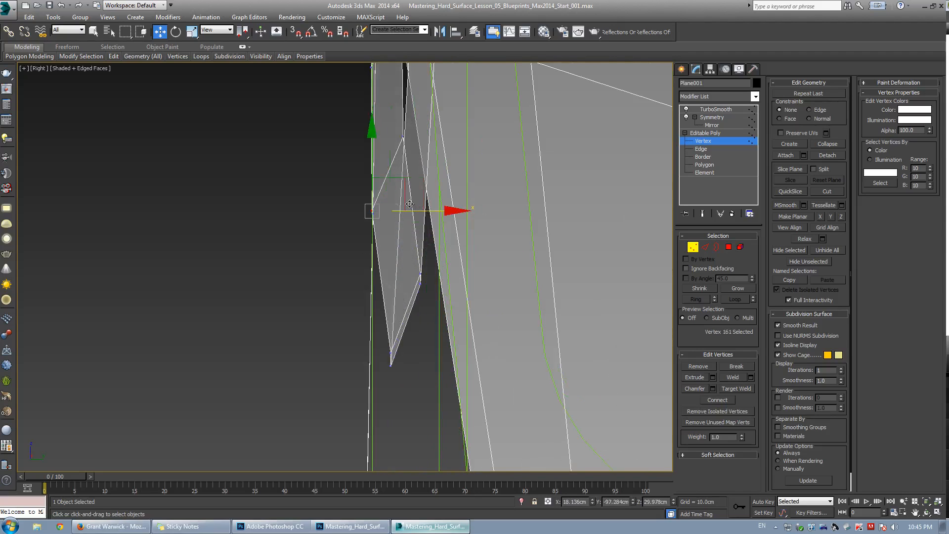
pyautogui.moveTo(378, 313); pyautogui.dragTo(402, 296, button='middle')
pyautogui.moveTo(432, 381); pyautogui.dragTo(431, 379)
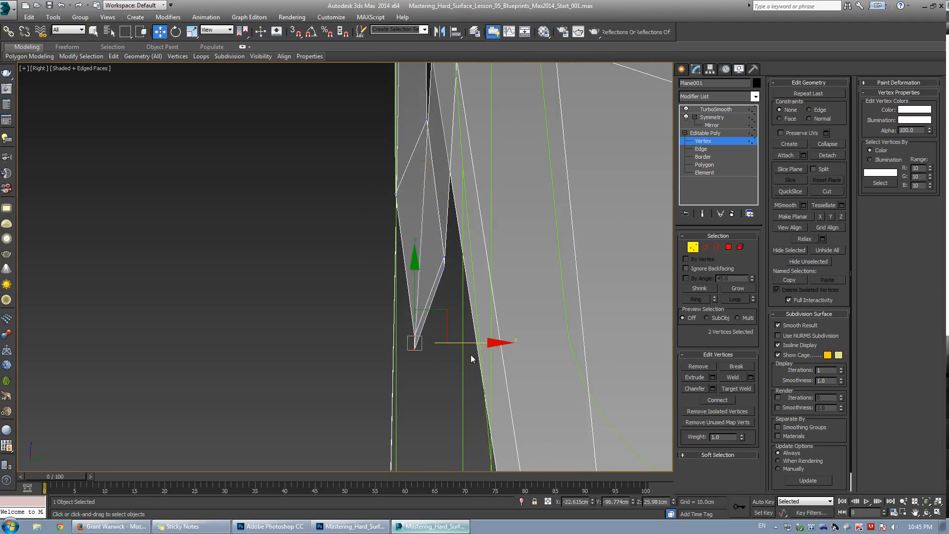
pyautogui.moveTo(464, 341); pyautogui.dragTo(445, 341)
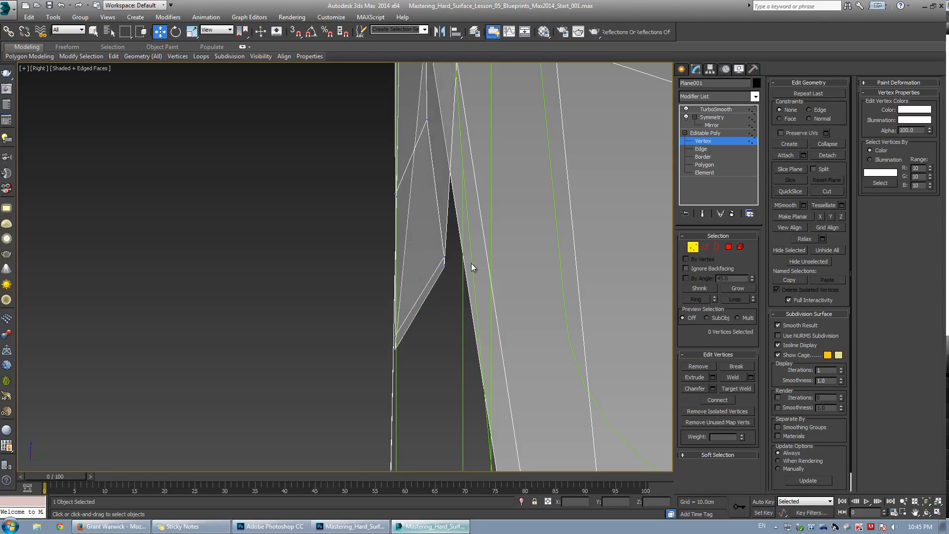
pyautogui.moveTo(488, 263); pyautogui.dragTo(466, 256)
pyautogui.scroll(-3, 441, 200)
pyautogui.moveTo(441, 200); pyautogui.dragTo(434, 323, button='middle')
pyautogui.moveTo(417, 258); pyautogui.dragTo(458, 267)
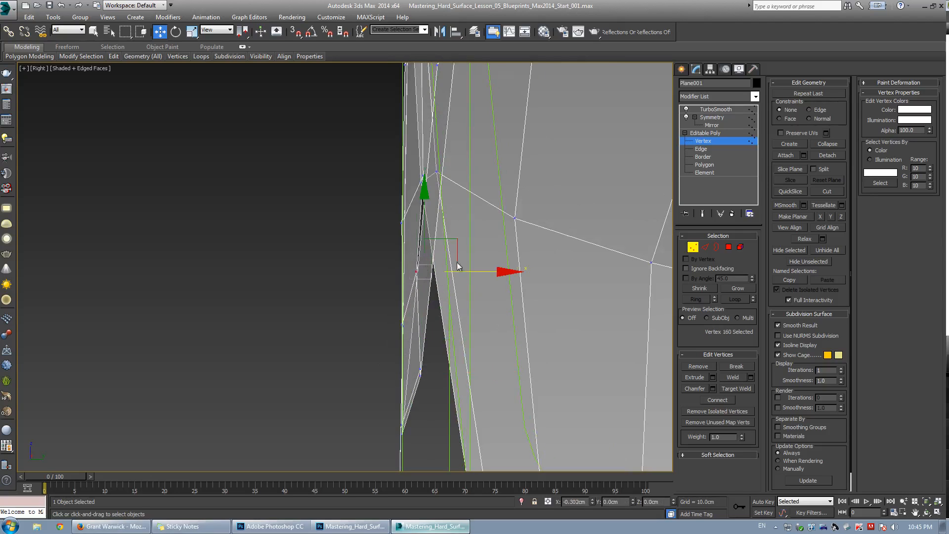
pyautogui.moveTo(420, 171); pyautogui.dragTo(419, 171)
# Inspect the rear panel in the perspective view and compare it with the side blueprint in Photoshop.
pyautogui.hotkey('alt', 'w')
pyautogui.middleClick(365, 297)
pyautogui.hotkey('alt', 'w')
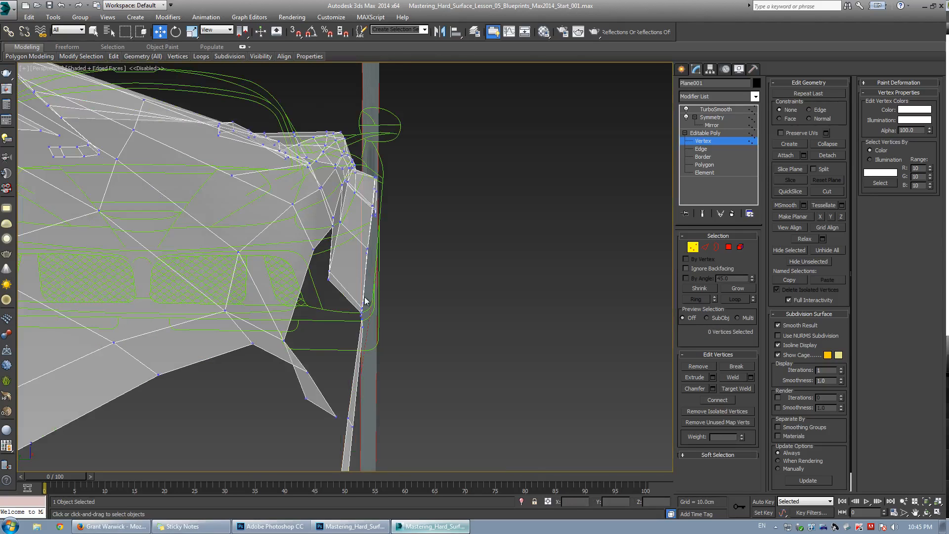
pyautogui.scroll(-6, 365, 297)
pyautogui.keyDown('alt'); pyautogui.moveTo(365, 297); pyautogui.dragTo(282, 230, button='middle'); pyautogui.keyUp('alt')
pyautogui.scroll(6, 267, 282)
pyautogui.scroll(4, 275, 262)
pyautogui.hotkey('alt', 'Tab')
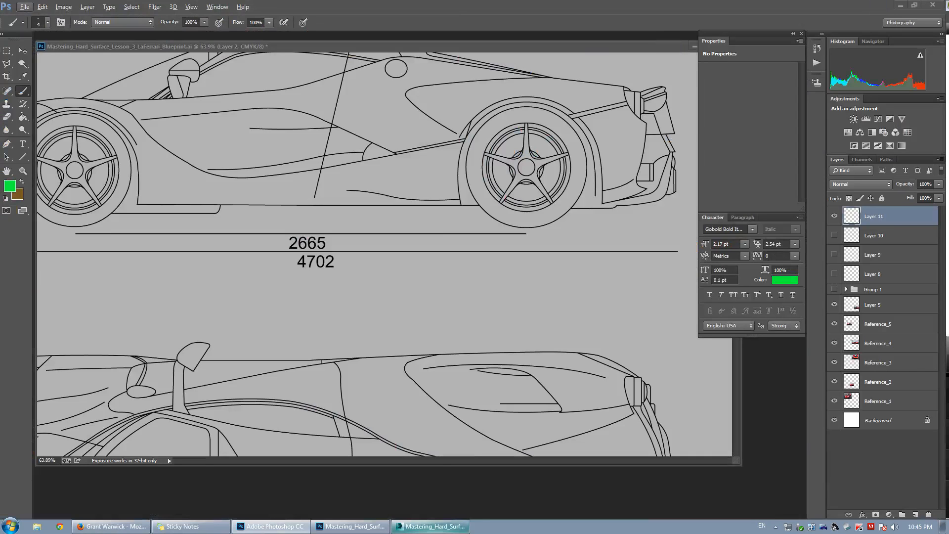
pyautogui.click(433, 526)
# Tweak the rear panel's lower vertices in the maximized perspective and side views.
pyautogui.keyDown('alt'); pyautogui.moveTo(305, 299); pyautogui.dragTo(312, 294, button='middle'); pyautogui.keyUp('alt')
pyautogui.moveTo(330, 317); pyautogui.dragTo(328, 317)
pyautogui.keyDown('alt'); pyautogui.moveTo(328, 316); pyautogui.dragTo(317, 307, button='middle'); pyautogui.keyUp('alt')
pyautogui.hotkey('alt', 'w')
pyautogui.middleClick(173, 208)
pyautogui.moveTo(294, 247); pyautogui.dragTo(270, 253)
pyautogui.hotkey('alt', 'w')
pyautogui.scroll(3, 279, 241)
# Select the sill vertices in the top view and move them outward to the blueprint's side outline.
pyautogui.hotkey('alt', 'w')
pyautogui.middleClick(447, 374)
pyautogui.hotkey('alt', 'w')
pyautogui.keyDown('alt'); pyautogui.moveTo(445, 372); pyautogui.dragTo(393, 294, button='middle'); pyautogui.keyUp('alt')
pyautogui.press('w')
pyautogui.hotkey('alt', 'w')
pyautogui.middleClick(183, 218)
pyautogui.hotkey('alt', 'w')
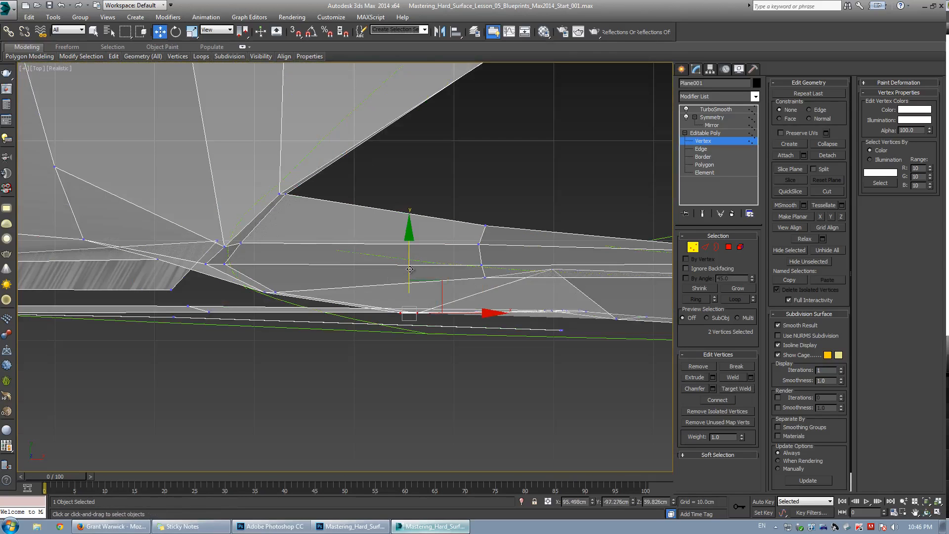
pyautogui.moveTo(410, 269); pyautogui.dragTo(410, 284)
pyautogui.hotkey('alt', 'w')
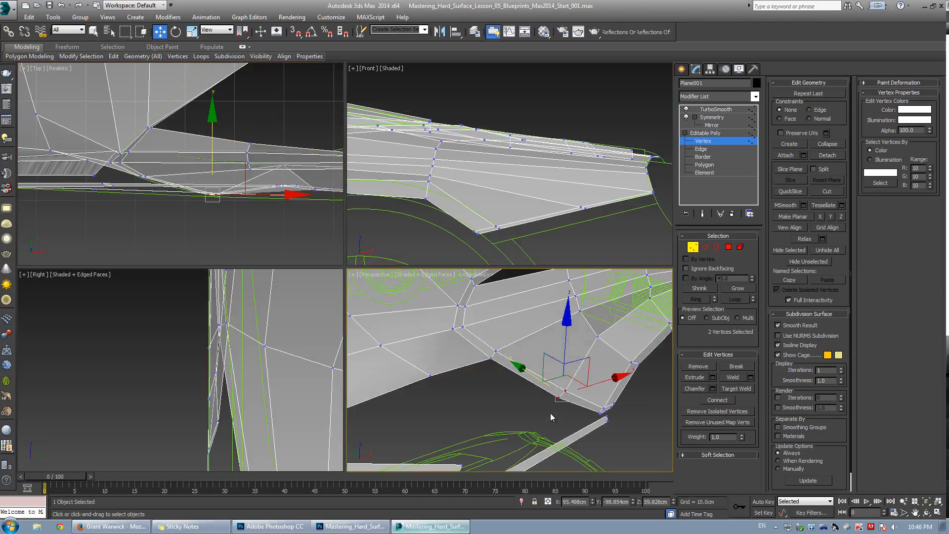
# Select the lower rear panel vertices and reposition them in the top view along the blueprint outline.
pyautogui.hotkey('alt', 'w')
pyautogui.moveTo(506, 321); pyautogui.dragTo(574, 363)
pyautogui.hotkey('alt', 'w')
pyautogui.middleClick(287, 257)
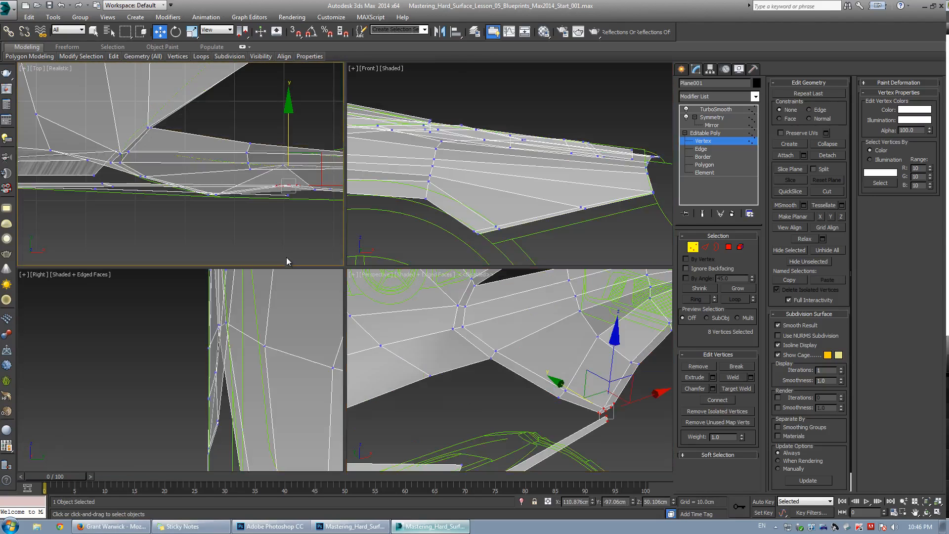
pyautogui.hotkey('alt', 'w')
pyautogui.moveTo(565, 258); pyautogui.dragTo(581, 289)
pyautogui.moveTo(589, 291); pyautogui.dragTo(245, 294, button='middle')
pyautogui.moveTo(262, 300); pyautogui.dragTo(415, 336)
pyautogui.moveTo(339, 289); pyautogui.dragTo(350, 304)
pyautogui.moveTo(475, 309); pyautogui.dragTo(265, 315, button='middle')
pyautogui.moveTo(529, 336); pyautogui.dragTo(528, 337)
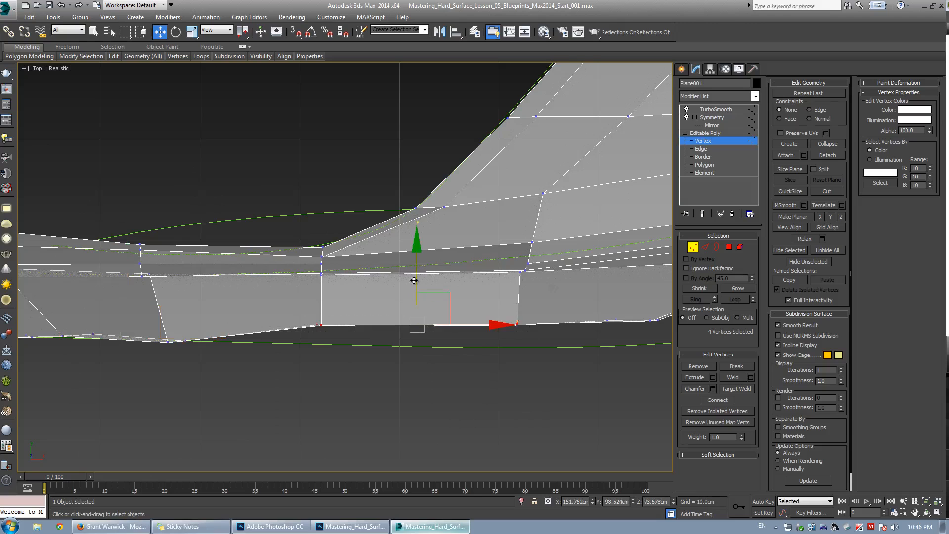
# Push the bottom row of panel vertices outward in the top view to the blueprint's side line.
pyautogui.moveTo(415, 279); pyautogui.dragTo(424, 299)
pyautogui.moveTo(403, 317); pyautogui.dragTo(182, 340, button='middle')
pyautogui.moveTo(322, 324); pyautogui.dragTo(468, 361)
pyautogui.moveTo(415, 298); pyautogui.dragTo(419, 321)
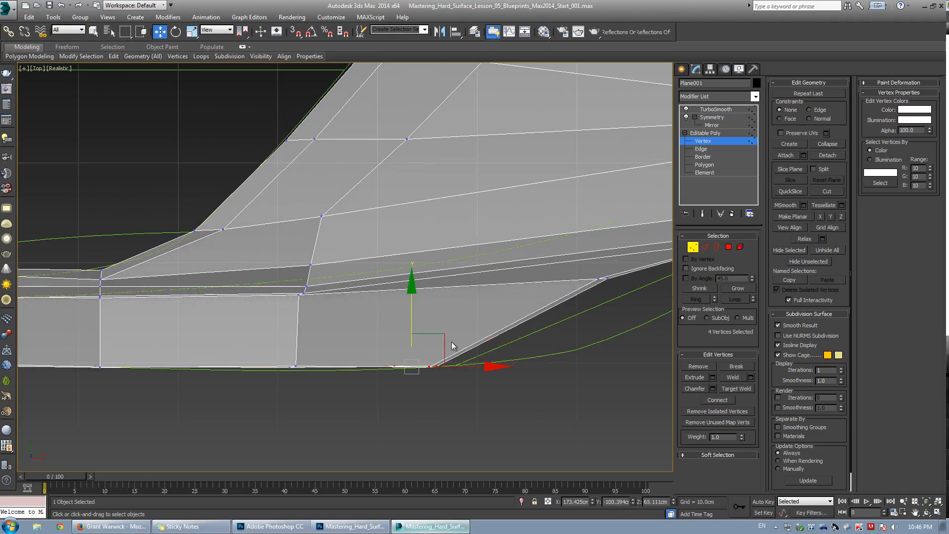
pyautogui.hotkey('alt', 'w')
pyautogui.middleClick(511, 229)
pyautogui.hotkey('alt', 'w')
pyautogui.moveTo(329, 370); pyautogui.dragTo(333, 369)
# Adjust the rear sill vertices in the top view against the blueprint outline.
pyautogui.hotkey('alt', 'w')
pyautogui.middleClick(285, 223)
pyautogui.hotkey('alt', 'w')
pyautogui.moveTo(442, 336); pyautogui.dragTo(446, 336)
pyautogui.moveTo(420, 325); pyautogui.dragTo(351, 327, button='middle')
pyautogui.scroll(-2, 350, 327)
pyautogui.click(462, 318)
pyautogui.scroll(1, 437, 302)
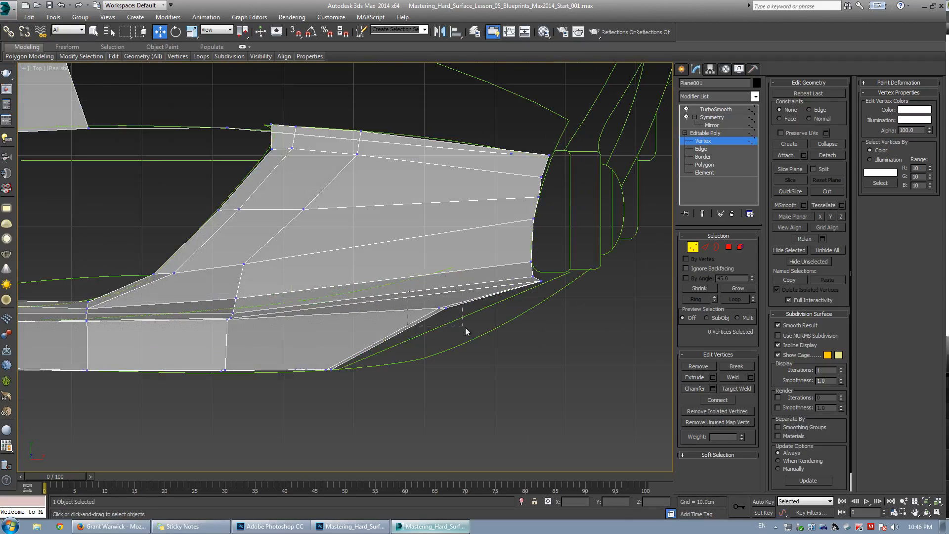
pyautogui.moveTo(465, 328); pyautogui.dragTo(466, 328)
# Move the rear corner vertices in the top view to match the rear bumper outline.
pyautogui.moveTo(443, 264); pyautogui.dragTo(459, 283)
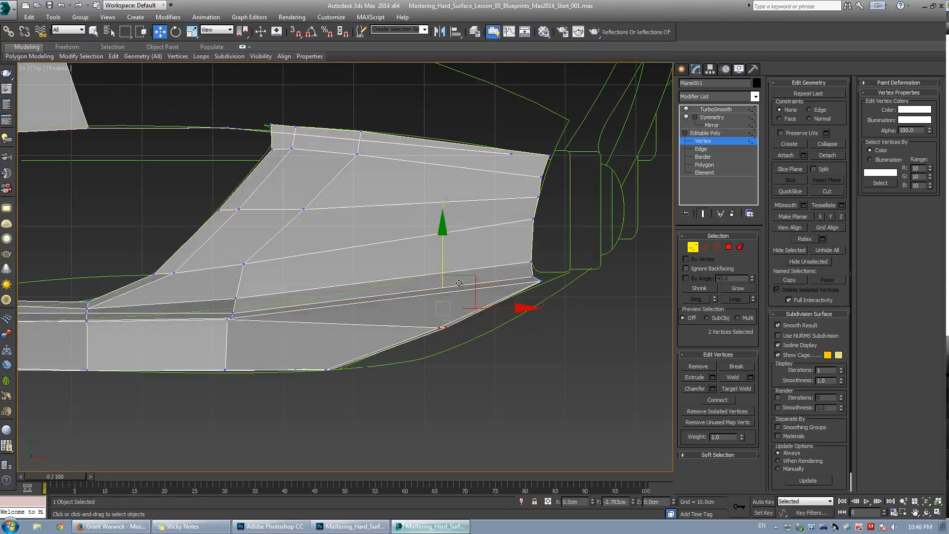
pyautogui.scroll(3, 546, 280)
pyautogui.moveTo(571, 299); pyautogui.dragTo(571, 299)
pyautogui.moveTo(545, 227); pyautogui.dragTo(545, 233)
pyautogui.hotkey('alt', 'w')
pyautogui.middleClick(526, 392)
pyautogui.hotkey('alt', 'w')
# Reposition the vertices on top of the rear wheel arch in the perspective view.
pyautogui.keyDown('alt'); pyautogui.moveTo(411, 317); pyautogui.dragTo(409, 240, button='middle'); pyautogui.keyUp('alt')
pyautogui.press('e')
pyautogui.press('e')
pyautogui.moveTo(383, 238); pyautogui.dragTo(399, 264)
pyautogui.keyDown('alt'); pyautogui.moveTo(399, 263); pyautogui.dragTo(363, 249, button='middle'); pyautogui.keyUp('alt')
pyautogui.moveTo(357, 242); pyautogui.dragTo(405, 240)
pyautogui.keyDown('alt'); pyautogui.moveTo(402, 246); pyautogui.dragTo(349, 237, button='middle'); pyautogui.keyUp('alt')
pyautogui.moveTo(333, 253); pyautogui.dragTo(345, 262)
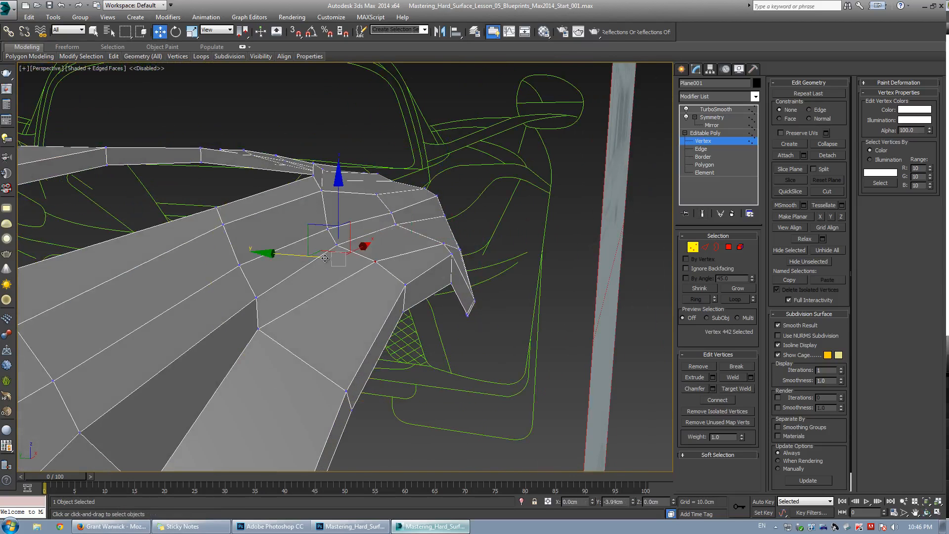
# Shift a vertex on the rear arch's upper surface to smooth the panel flow.
pyautogui.keyDown('alt'); pyautogui.moveTo(293, 255); pyautogui.dragTo(348, 259, button='middle'); pyautogui.keyUp('alt')
pyautogui.moveTo(357, 269); pyautogui.dragTo(376, 275)
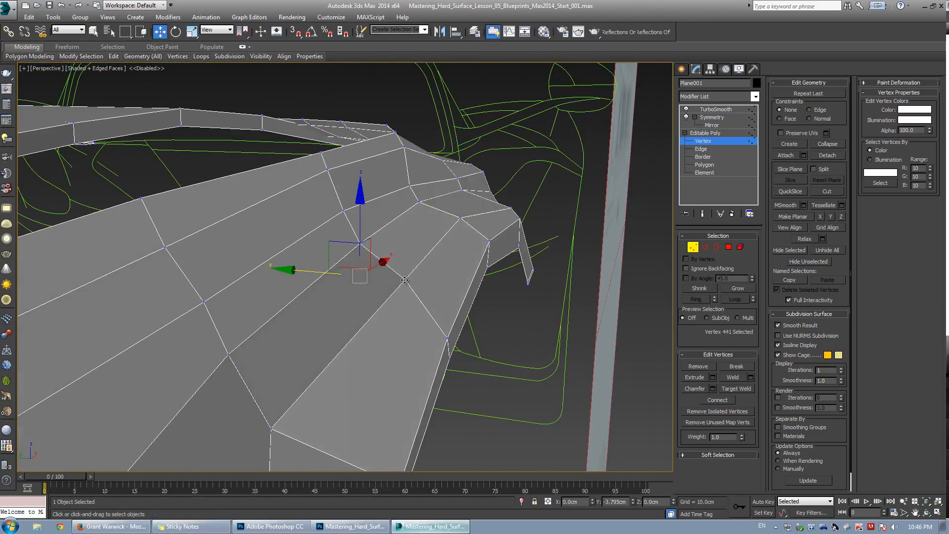
pyautogui.keyDown('alt'); pyautogui.moveTo(376, 276); pyautogui.dragTo(350, 271, button='middle'); pyautogui.keyUp('alt')
pyautogui.moveTo(357, 265)
pyautogui.mouseDown()
pyautogui.moveTo(369, 276)
pyautogui.moveTo(339, 268)
pyautogui.moveTo(352, 271)
pyautogui.mouseUp()
pyautogui.moveTo(373, 250)
pyautogui.keyDown('alt'); pyautogui.mouseDown(button='middle')
pyautogui.moveTo(357, 238)
pyautogui.moveTo(376, 277)
pyautogui.moveTo(371, 245)
pyautogui.mouseUp(button='middle'); pyautogui.keyUp('alt')
pyautogui.scroll(3, 427, 261)
pyautogui.scroll(-2, 330, 184)
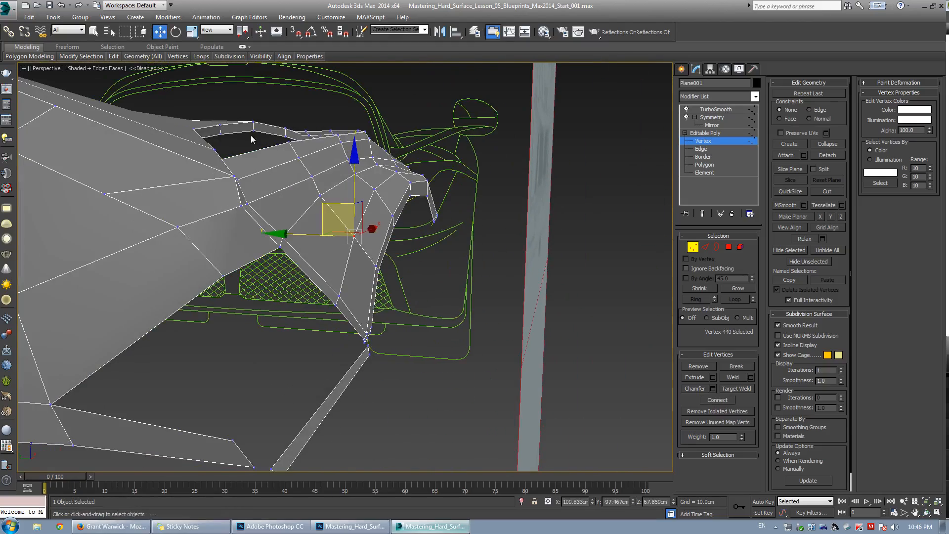
# Move the vertices around the rear deck opening in the perspective view.
pyautogui.moveTo(299, 213); pyautogui.dragTo(336, 226, button='middle')
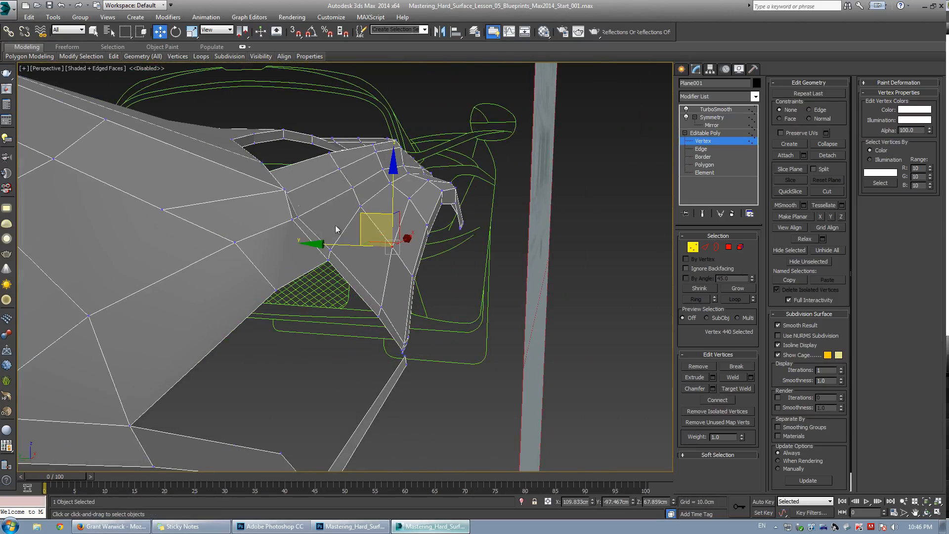
pyautogui.click(284, 191)
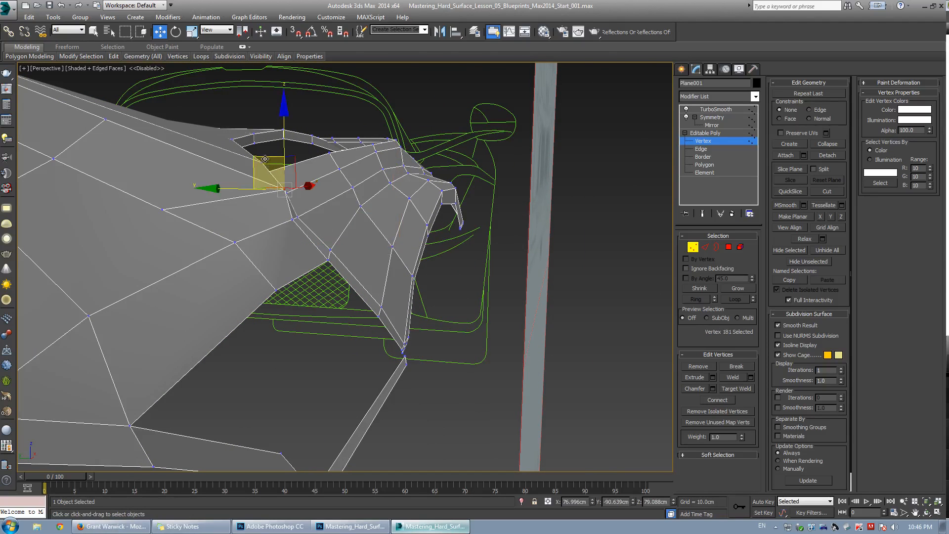
pyautogui.moveTo(265, 159); pyautogui.dragTo(261, 163)
pyautogui.click(332, 192)
pyautogui.keyDown('alt'); pyautogui.moveTo(357, 204); pyautogui.dragTo(365, 200, button='middle'); pyautogui.keyUp('alt')
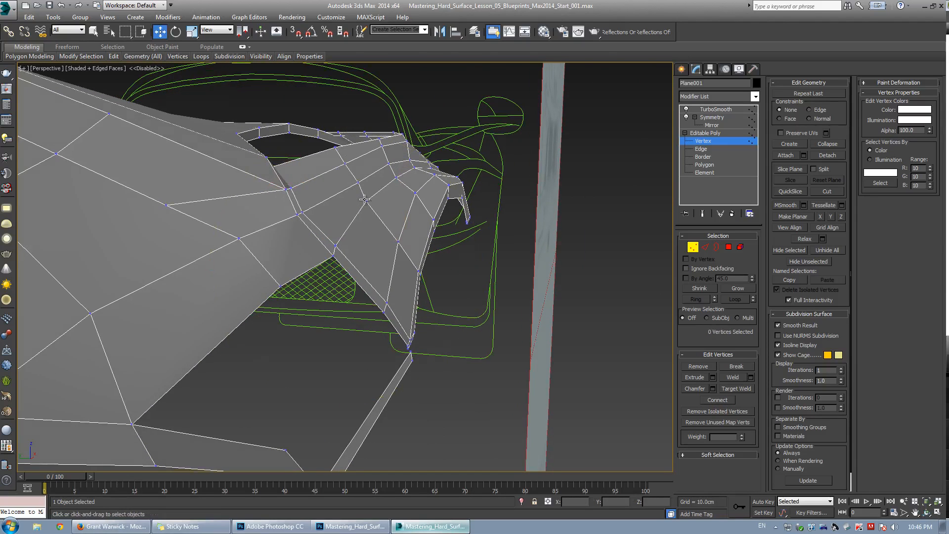
pyautogui.click(365, 200)
pyautogui.scroll(3, 342, 195)
pyautogui.moveTo(356, 210); pyautogui.dragTo(391, 219)
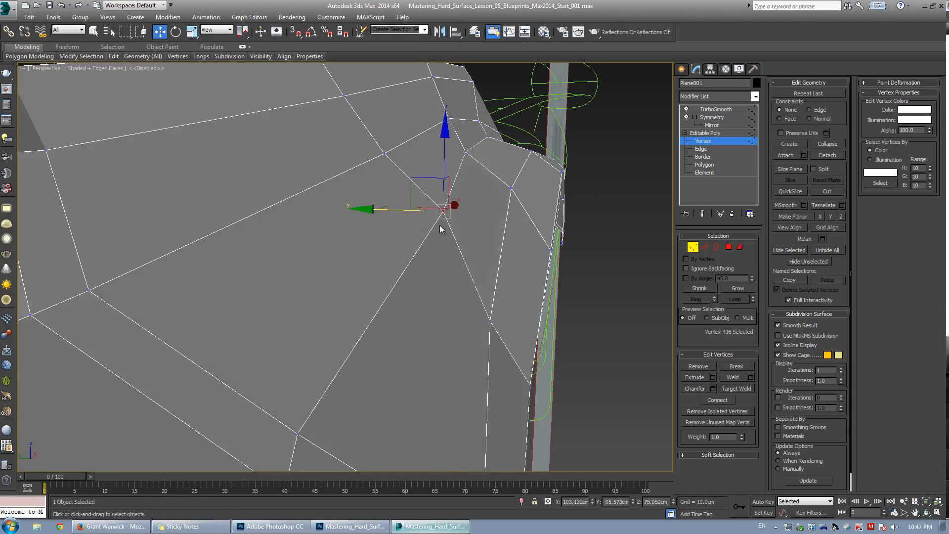
pyautogui.scroll(-3, 384, 224)
# Adjust the rear corner vertices near the tail in the perspective view with the wireframe toggled.
pyautogui.press('F3')
pyautogui.press('F3')
pyautogui.click(364, 252)
pyautogui.moveTo(324, 250); pyautogui.dragTo(341, 251)
pyautogui.click(385, 199)
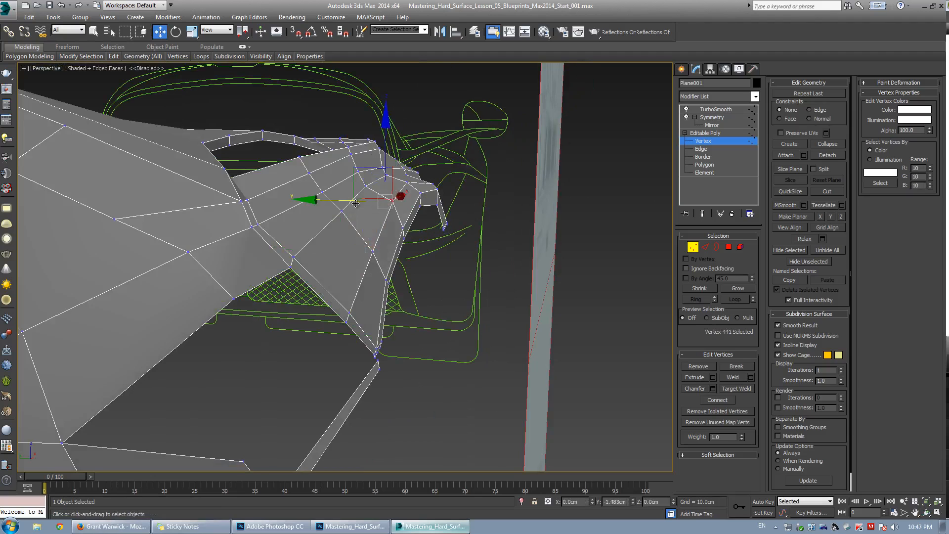
pyautogui.keyDown('alt'); pyautogui.moveTo(357, 224); pyautogui.dragTo(303, 212, button='middle'); pyautogui.keyUp('alt')
pyautogui.press('w')
pyautogui.click(360, 237)
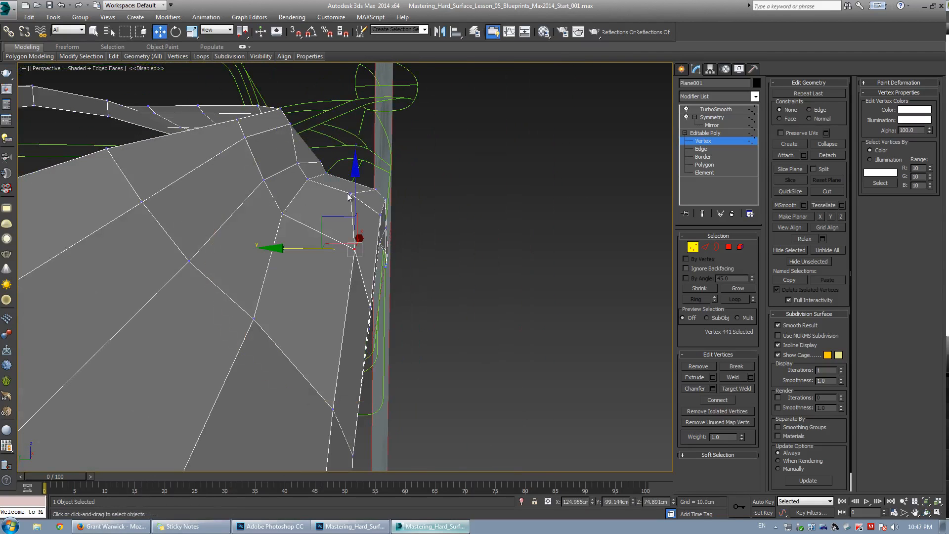
pyautogui.moveTo(354, 188); pyautogui.dragTo(334, 164)
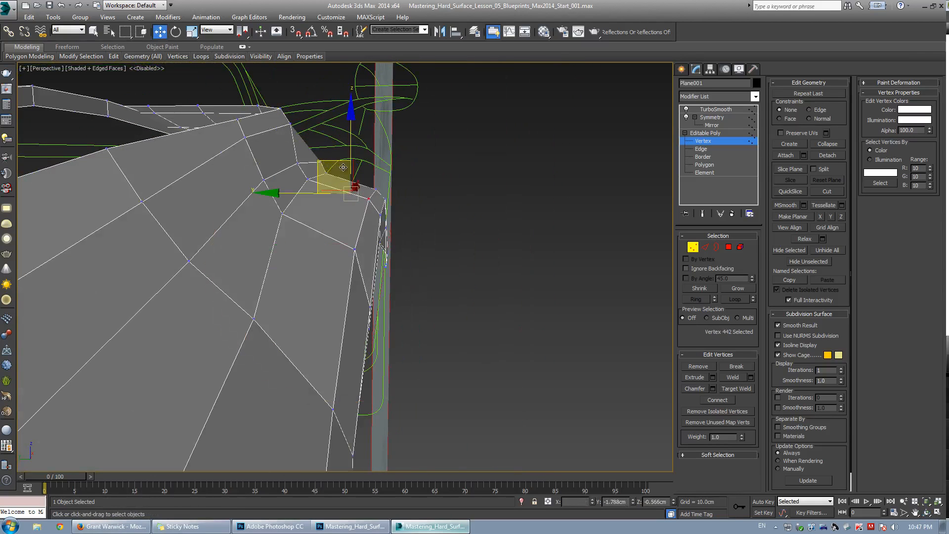
pyautogui.keyDown('alt'); pyautogui.moveTo(343, 168); pyautogui.dragTo(338, 188, button='middle'); pyautogui.keyUp('alt')
# Switch to edge mode and move the edge at the rear corner inward.
pyautogui.press('1')
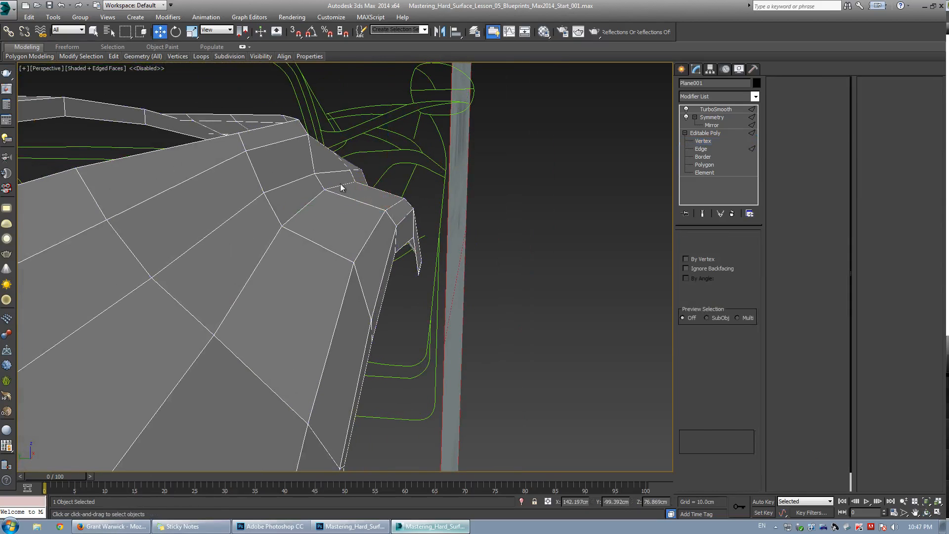
pyautogui.press('2')
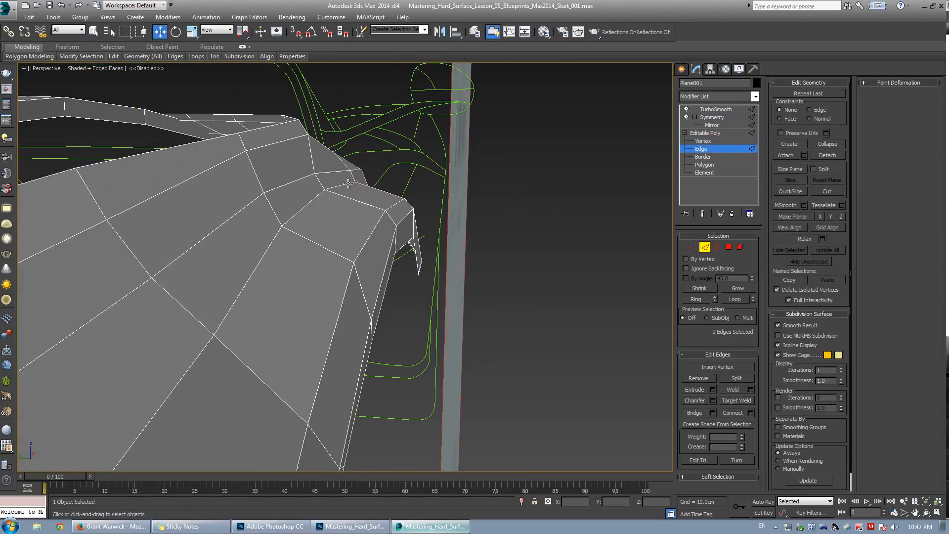
pyautogui.click(348, 184)
pyautogui.moveTo(348, 184)
pyautogui.keyDown('alt'); pyautogui.mouseDown(button='middle')
pyautogui.moveTo(339, 197)
pyautogui.moveTo(354, 184)
pyautogui.mouseUp(button='middle'); pyautogui.keyUp('alt')
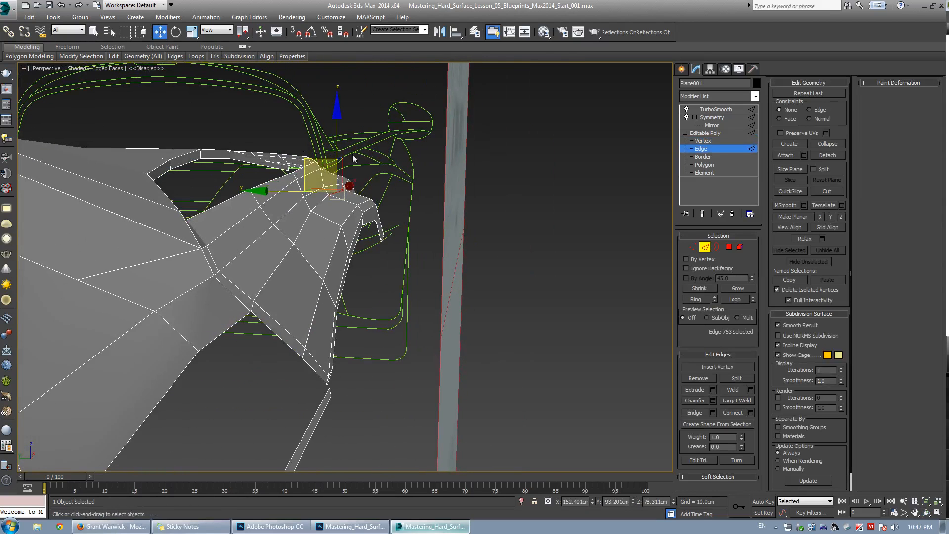
pyautogui.keyDown('alt'); pyautogui.moveTo(264, 181); pyautogui.dragTo(301, 194, button='middle'); pyautogui.keyUp('alt')
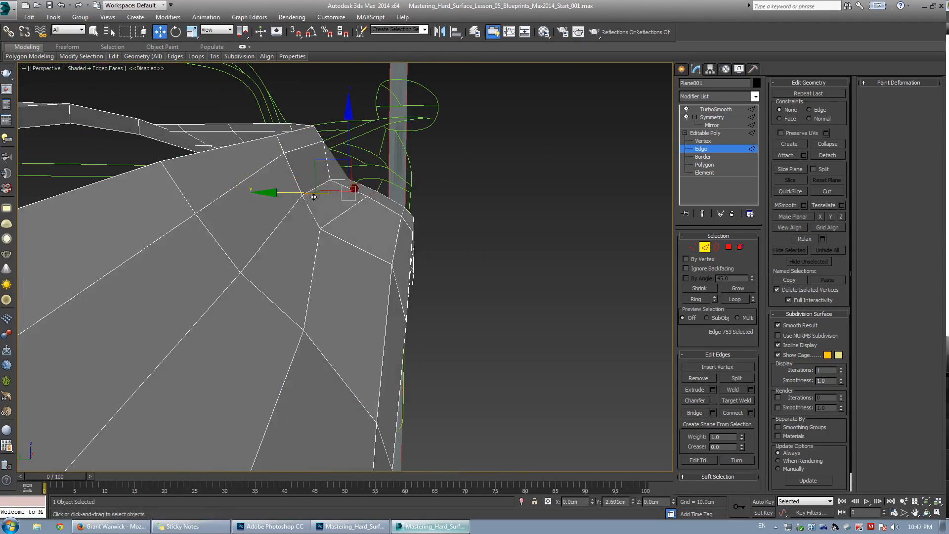
pyautogui.moveTo(323, 199); pyautogui.dragTo(338, 207)
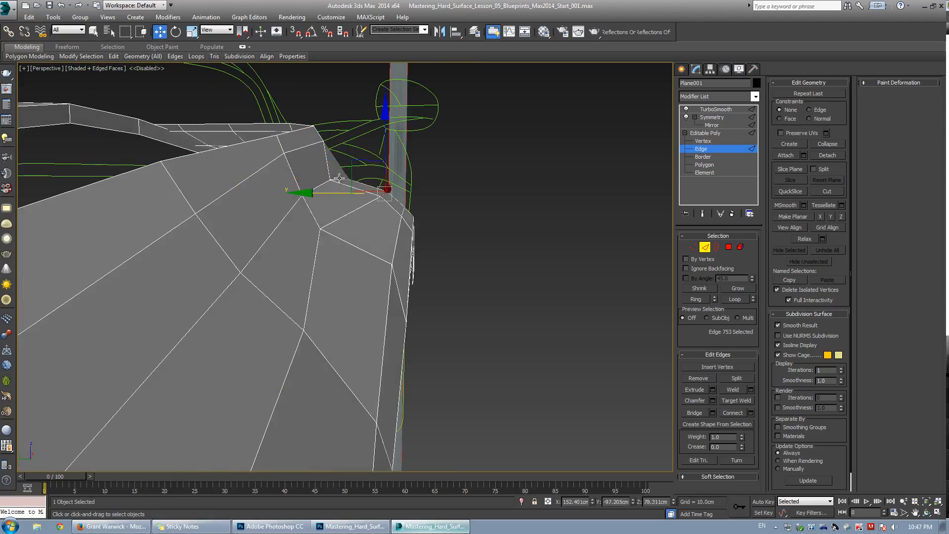
# Move edges along the rear deck surface to even out the flow, then return to vertex mode.
pyautogui.click(339, 177)
pyautogui.keyDown('alt'); pyautogui.moveTo(349, 178); pyautogui.dragTo(393, 223, button='middle'); pyautogui.keyUp('alt')
pyautogui.click(398, 172)
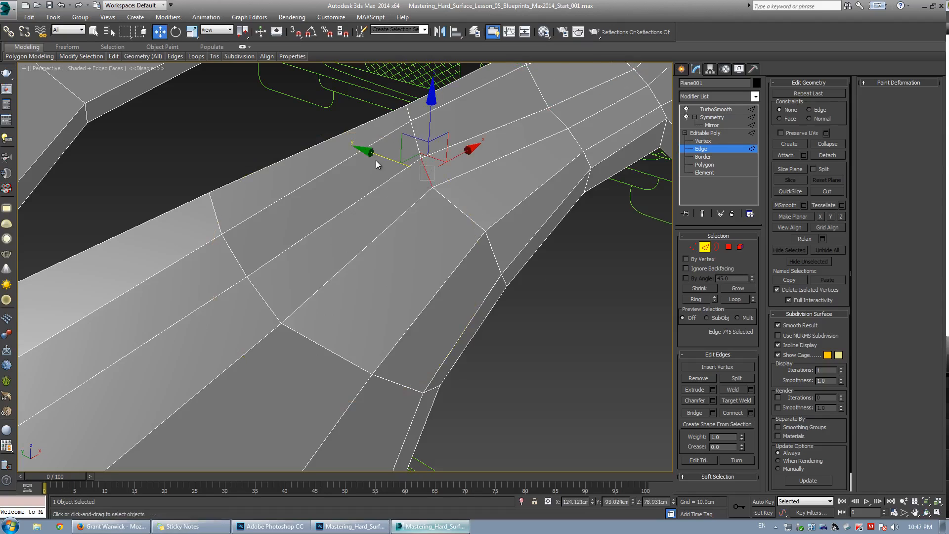
pyautogui.moveTo(383, 157); pyautogui.dragTo(418, 172)
pyautogui.keyDown('alt'); pyautogui.moveTo(390, 197); pyautogui.dragTo(414, 192, button='middle'); pyautogui.keyUp('alt')
pyautogui.press('1')
pyautogui.click(447, 216)
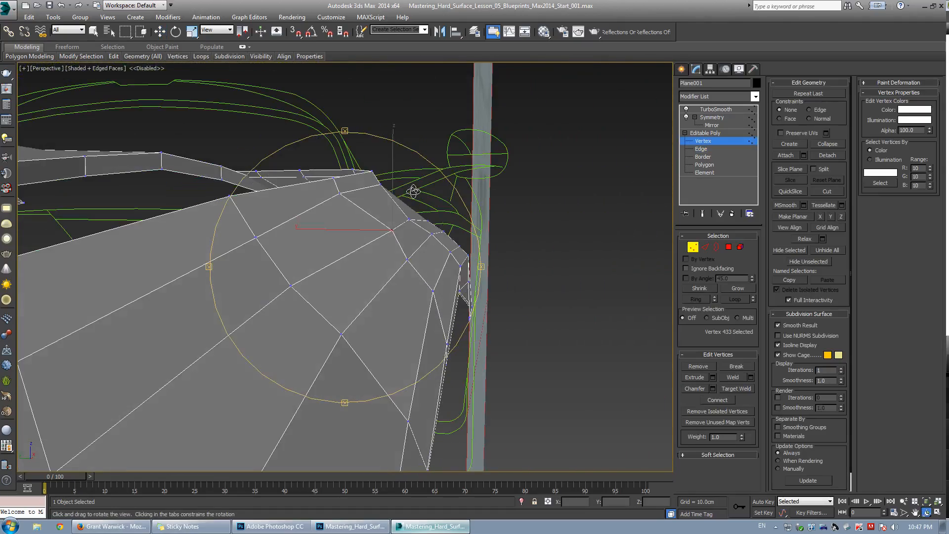
# Move the vertex at the rear deck corner upward in the perspective view.
pyautogui.keyDown('alt'); pyautogui.moveTo(362, 248); pyautogui.dragTo(413, 197, button='middle'); pyautogui.keyUp('alt')
pyautogui.keyDown('alt'); pyautogui.moveTo(393, 191); pyautogui.dragTo(370, 200, button='middle'); pyautogui.keyUp('alt')
pyautogui.press('w')
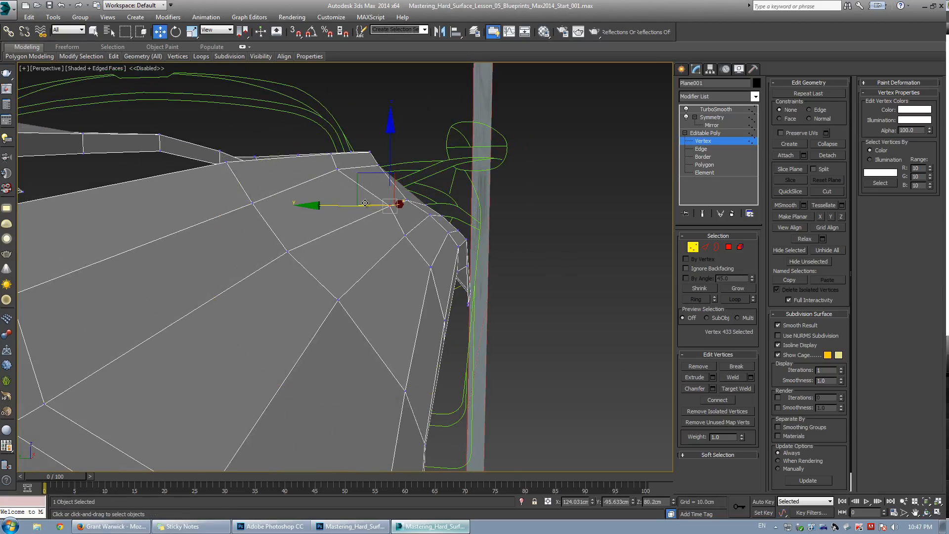
pyautogui.keyDown('alt'); pyautogui.moveTo(365, 203); pyautogui.dragTo(363, 175, button='middle'); pyautogui.keyUp('alt')
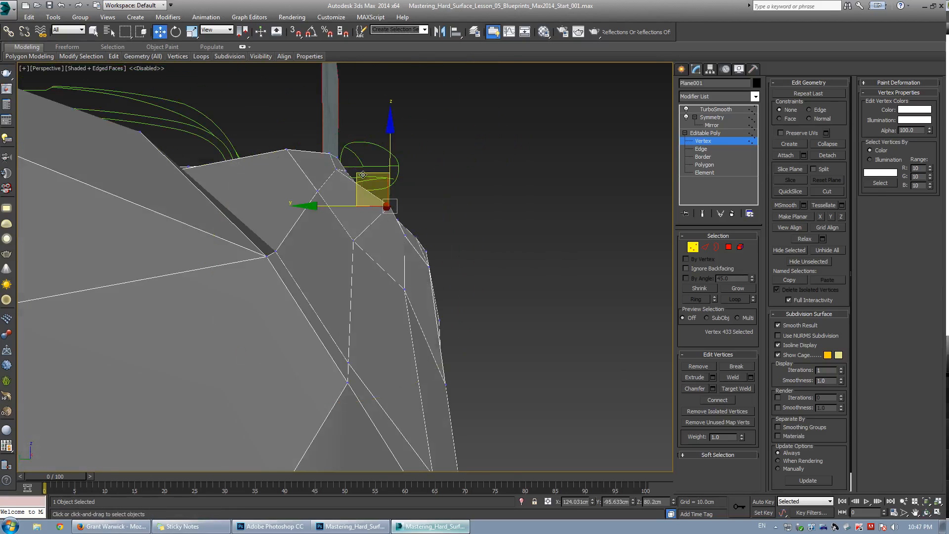
pyautogui.moveTo(363, 175); pyautogui.dragTo(344, 176)
# In the right view with see-through on, reposition vertices along the upper edge of the rear quarter panel.
pyautogui.hotkey('alt', 'w')
pyautogui.middleClick(220, 376)
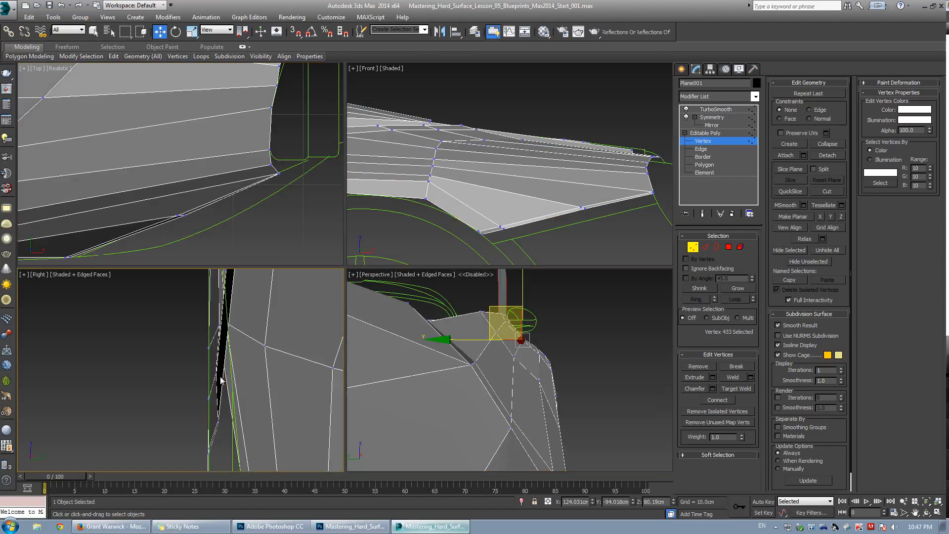
pyautogui.hotkey('alt', 'w')
pyautogui.scroll(-5, 267, 335)
pyautogui.moveTo(324, 264); pyautogui.dragTo(317, 331, button='middle')
pyautogui.scroll(6, 338, 201)
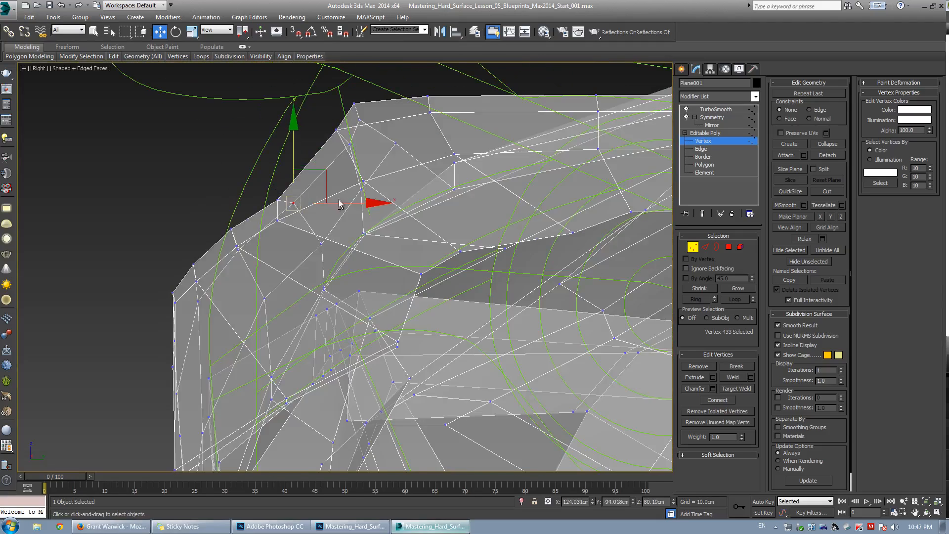
pyautogui.hotkey('alt', 'x')
pyautogui.click(336, 206)
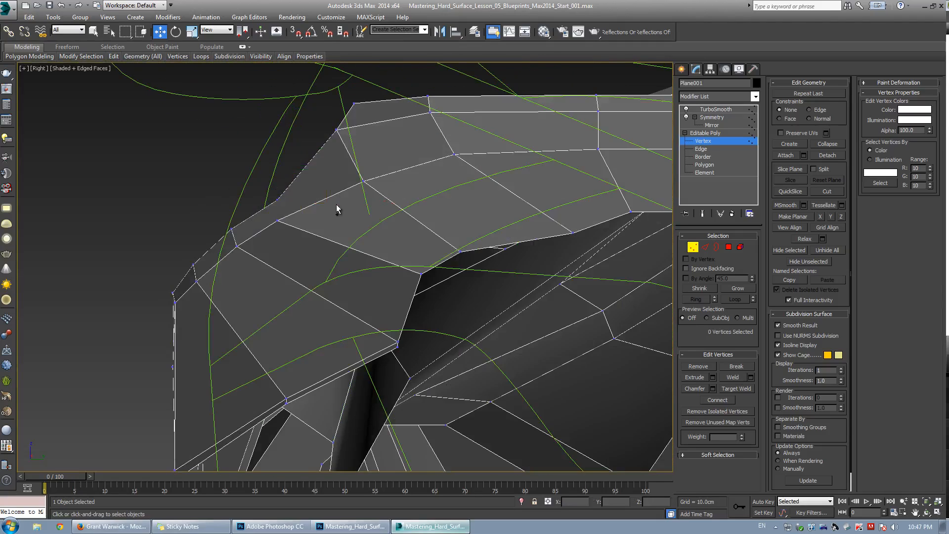
pyautogui.hotkey('ctrl', 'z')
pyautogui.hotkey('alt', 'x')
pyautogui.moveTo(336, 204); pyautogui.dragTo(332, 204)
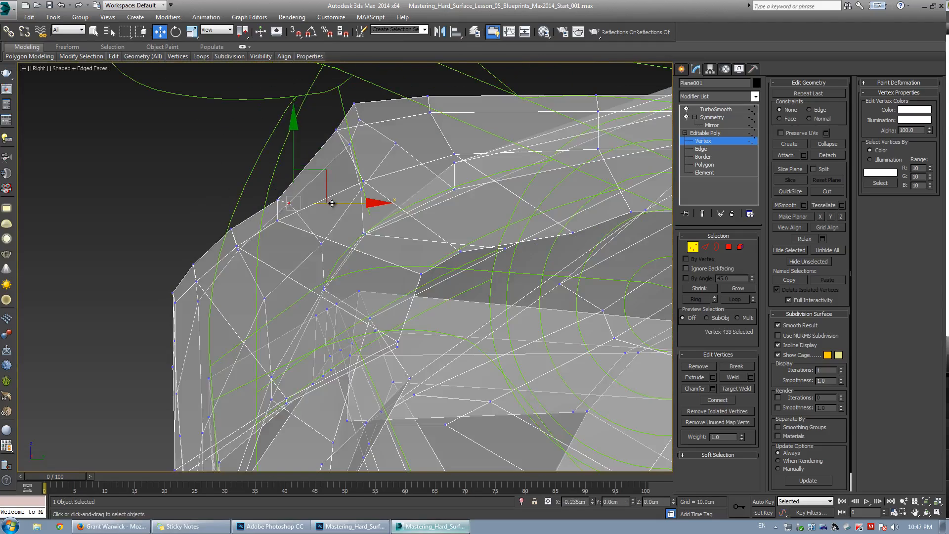
pyautogui.click(276, 224)
pyautogui.click(278, 221)
pyautogui.hotkey('alt', 'x')
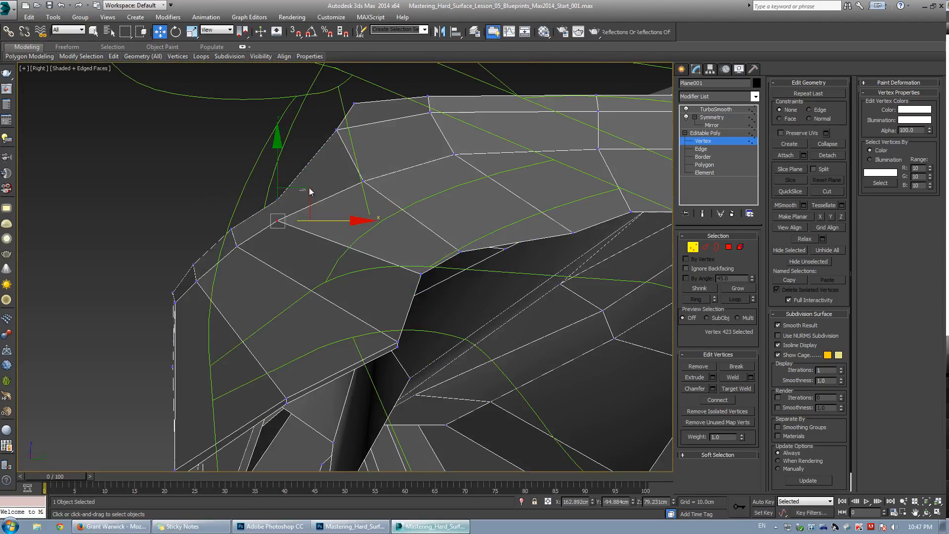
pyautogui.moveTo(299, 202); pyautogui.dragTo(309, 184)
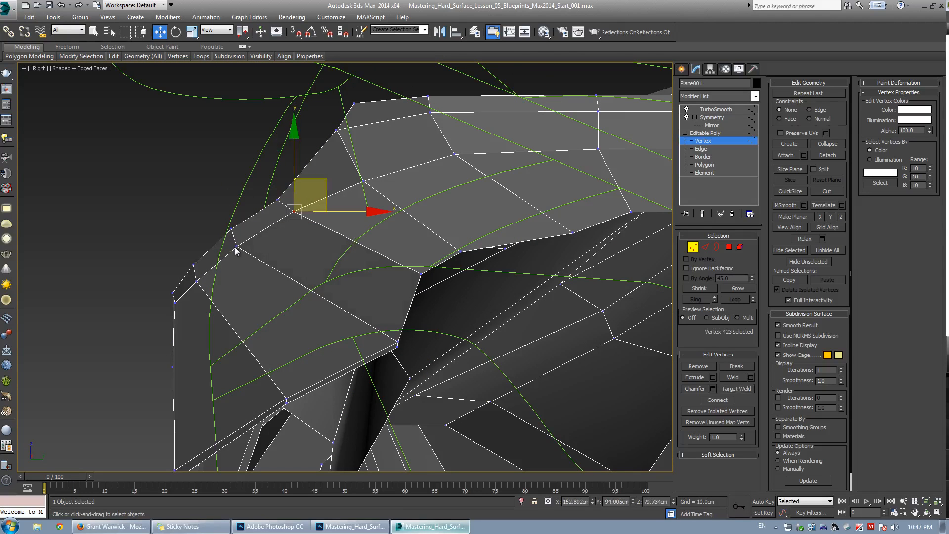
pyautogui.click(237, 246)
pyautogui.moveTo(240, 244); pyautogui.dragTo(245, 241)
pyautogui.click(301, 205)
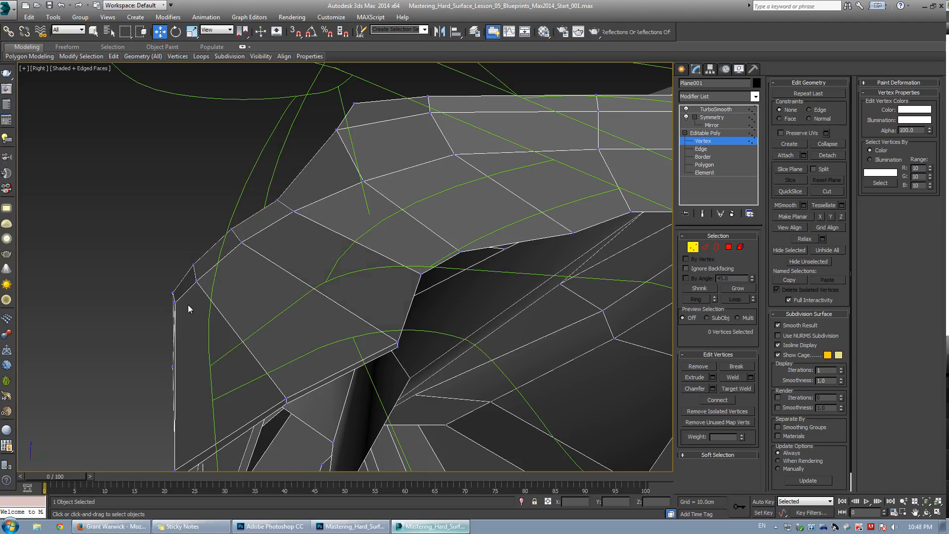
# Examine the rear quarter area in the right and perspective views.
pyautogui.scroll(-2, 190, 303)
pyautogui.hotkey('alt', 'x')
pyautogui.moveTo(172, 313); pyautogui.dragTo(207, 253, button='middle')
pyautogui.hotkey('alt', 'x')
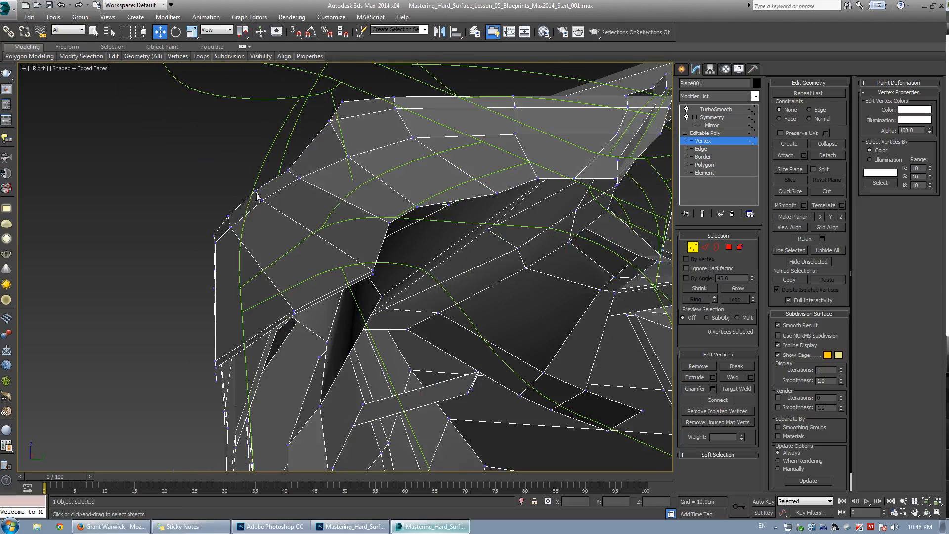
pyautogui.hotkey('alt', 'w')
pyautogui.rightClick(490, 354)
pyautogui.hotkey('alt', 'w')
pyautogui.keyDown('alt'); pyautogui.moveTo(487, 352); pyautogui.dragTo(348, 280, button='middle'); pyautogui.keyUp('alt')
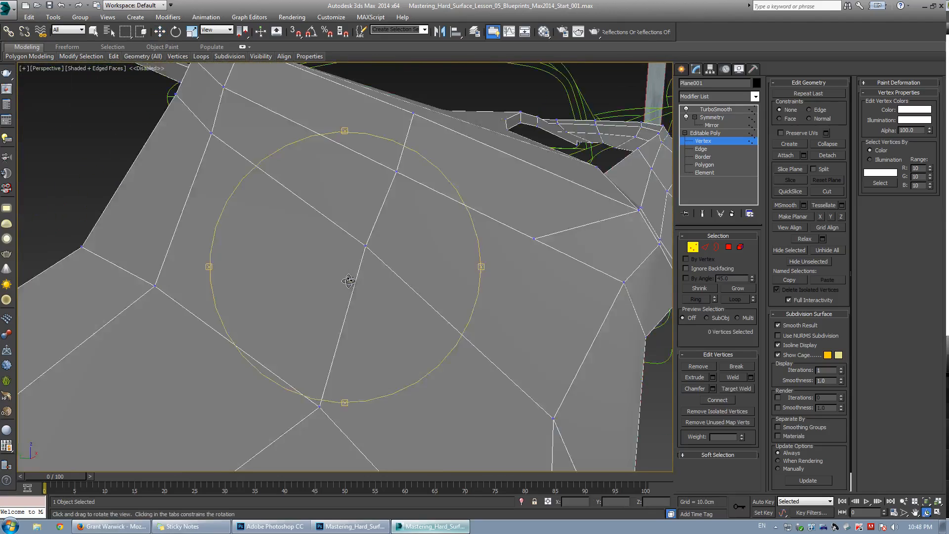
pyautogui.hotkey('alt', 'w')
pyautogui.press('w')
pyautogui.rightClick(201, 303)
pyautogui.hotkey('alt', 'w')
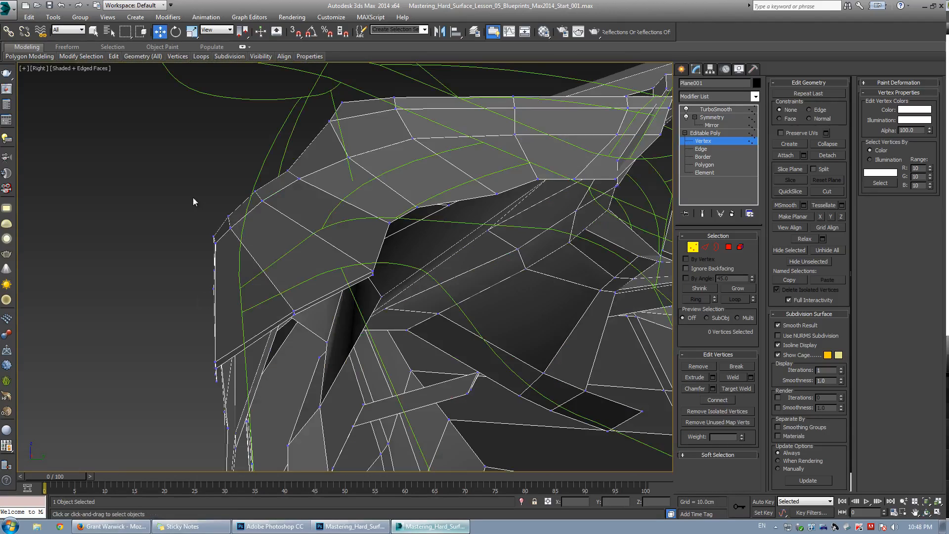
# Select the vertices along the car's rear edge in the right view and move them outward.
pyautogui.moveTo(193, 198); pyautogui.dragTo(283, 233)
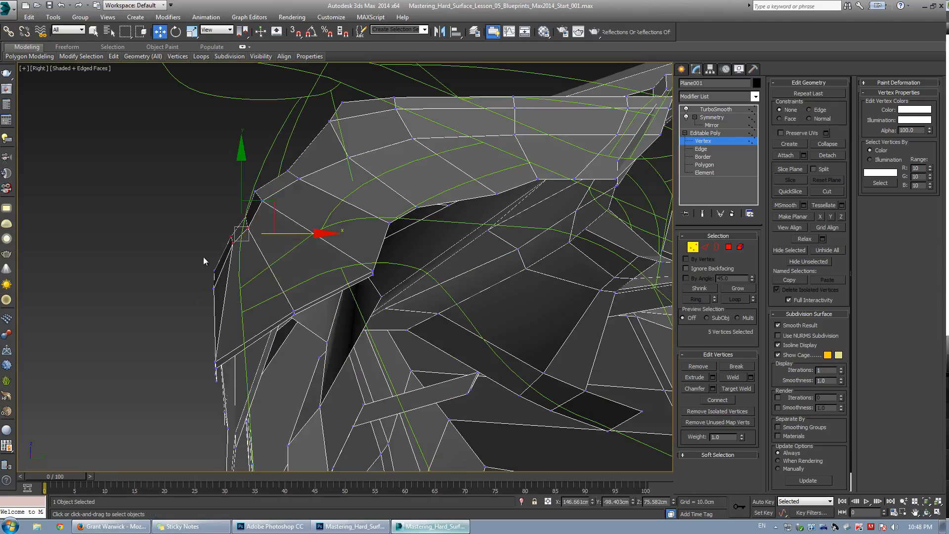
pyautogui.hotkey('alt', 'x')
pyautogui.moveTo(224, 365); pyautogui.dragTo(219, 389)
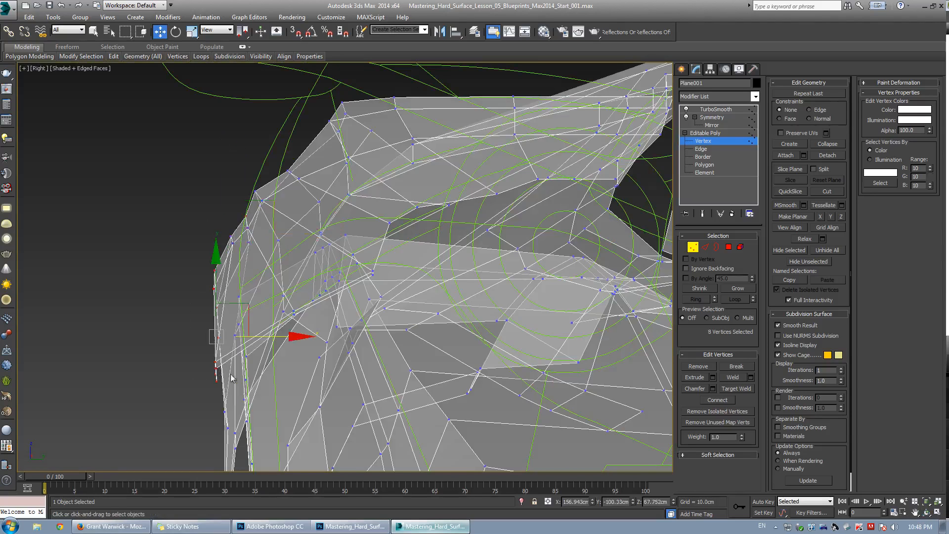
pyautogui.hotkey('alt', 'x')
pyautogui.moveTo(263, 336); pyautogui.dragTo(290, 329)
# In the top view, move the selected vertices to line up with the blueprint's sill outline.
pyautogui.hotkey('alt', 'w')
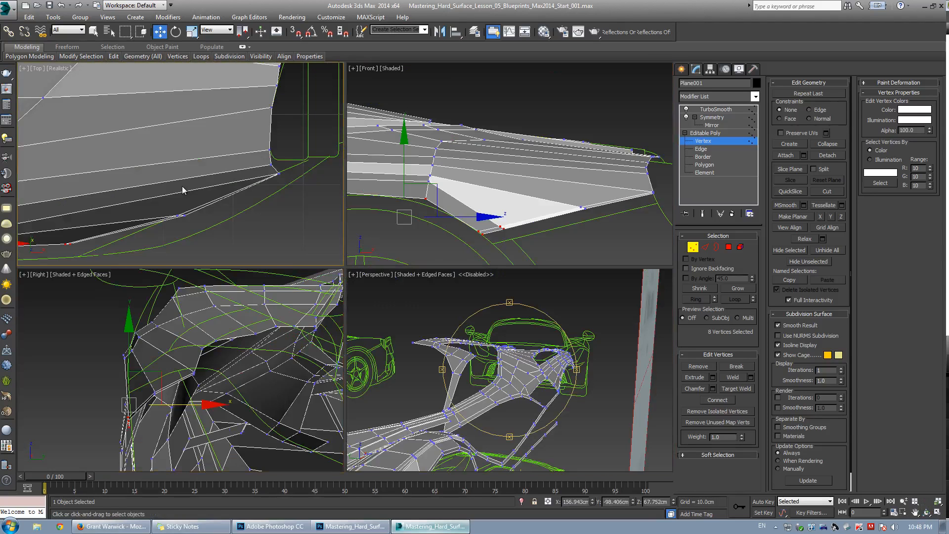
pyautogui.middleClick(183, 188)
pyautogui.hotkey('alt', 'w')
pyautogui.scroll(-2, 316, 207)
pyautogui.moveTo(151, 322); pyautogui.dragTo(274, 263, button='middle')
pyautogui.scroll(2, 274, 262)
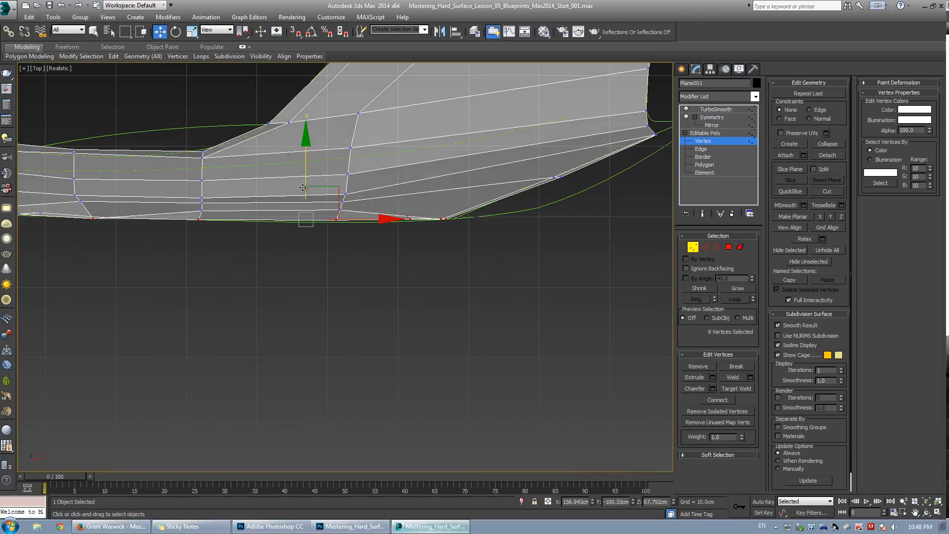
pyautogui.moveTo(289, 218); pyautogui.dragTo(311, 247, button='middle')
pyautogui.scroll(2, 252, 225)
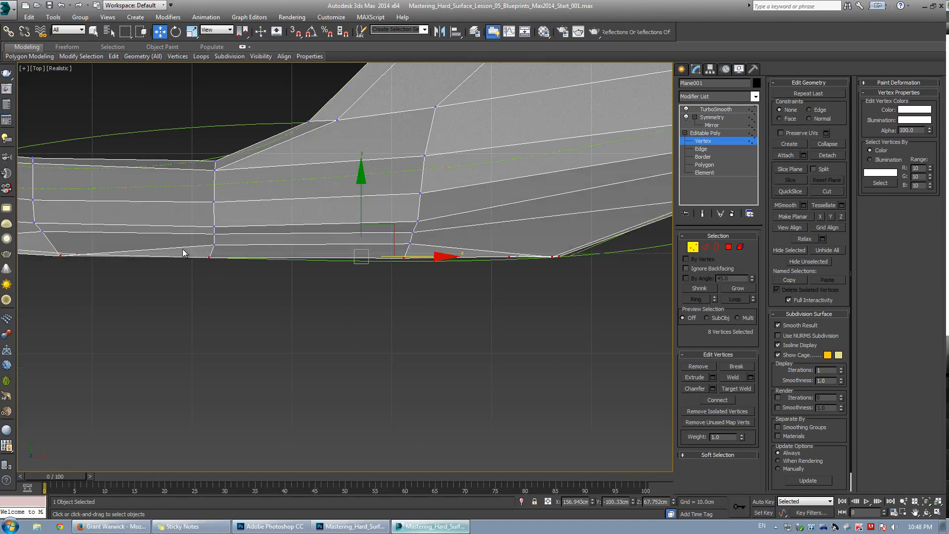
pyautogui.moveTo(253, 268); pyautogui.dragTo(273, 273, button='middle')
pyautogui.hotkey('alt', 'w')
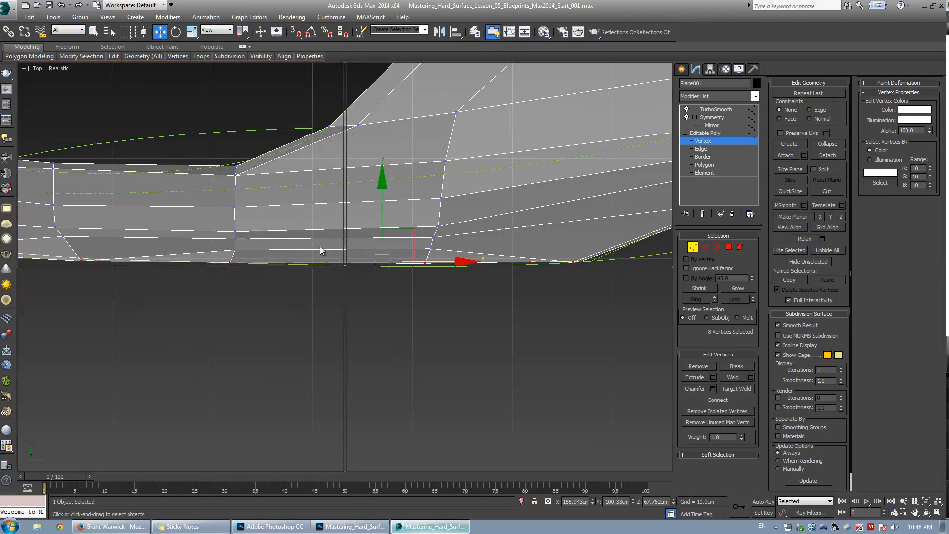
# Switch to edge mode and select the edge loop running down the rear side edge in the perspective view.
pyautogui.middleClick(247, 288)
pyautogui.hotkey('alt', 'w')
pyautogui.scroll(-3, 234, 291)
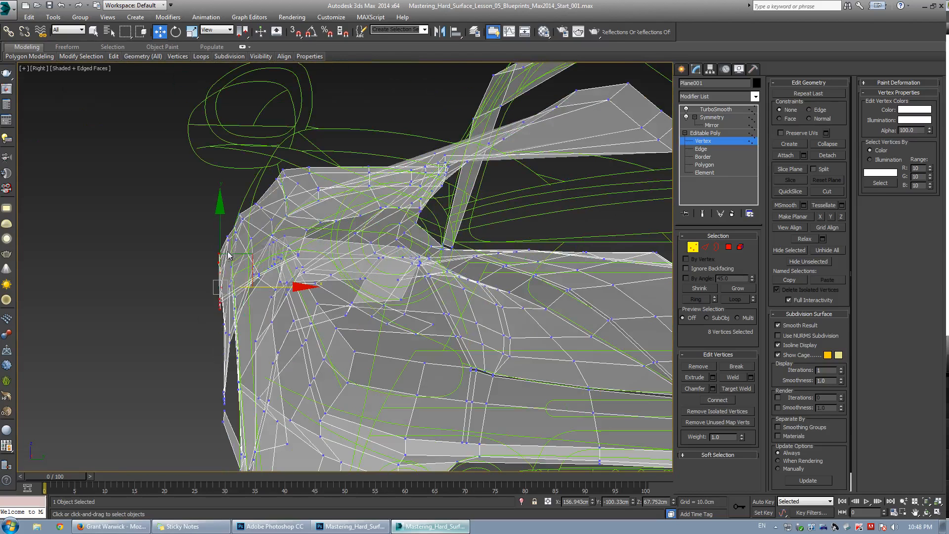
pyautogui.scroll(-4, 228, 255)
pyautogui.hotkey('alt', 'w')
pyautogui.middleClick(424, 334)
pyautogui.hotkey('alt', 'w')
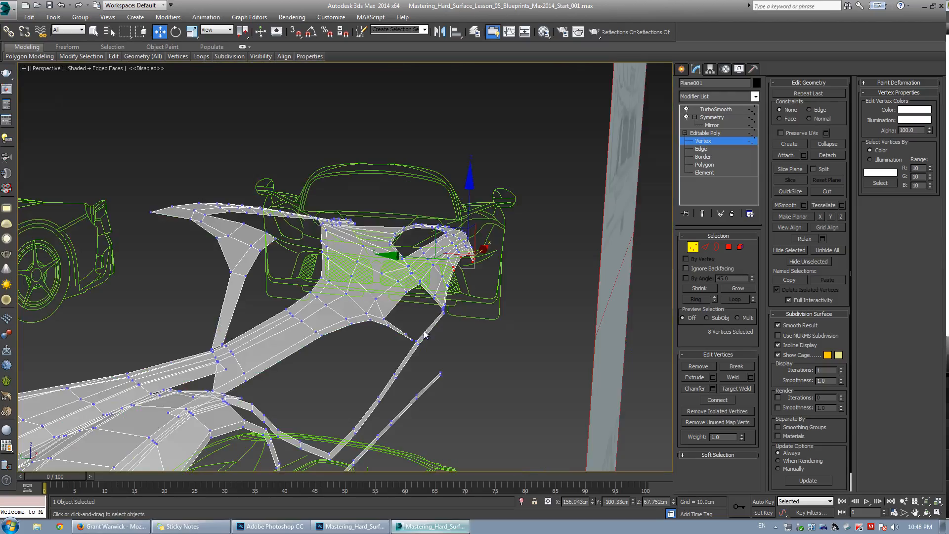
pyautogui.keyDown('alt'); pyautogui.moveTo(424, 335); pyautogui.dragTo(289, 292, button='middle'); pyautogui.keyUp('alt')
pyautogui.scroll(3, 372, 230)
pyautogui.scroll(3, 366, 232)
pyautogui.scroll(-3, 322, 260)
pyautogui.keyDown('alt'); pyautogui.moveTo(322, 260); pyautogui.dragTo(350, 232, button='middle'); pyautogui.keyUp('alt')
pyautogui.press('2')
pyautogui.click(351, 226)
pyautogui.keyDown('ctrl'); pyautogui.click(359, 237); pyautogui.keyUp('ctrl')
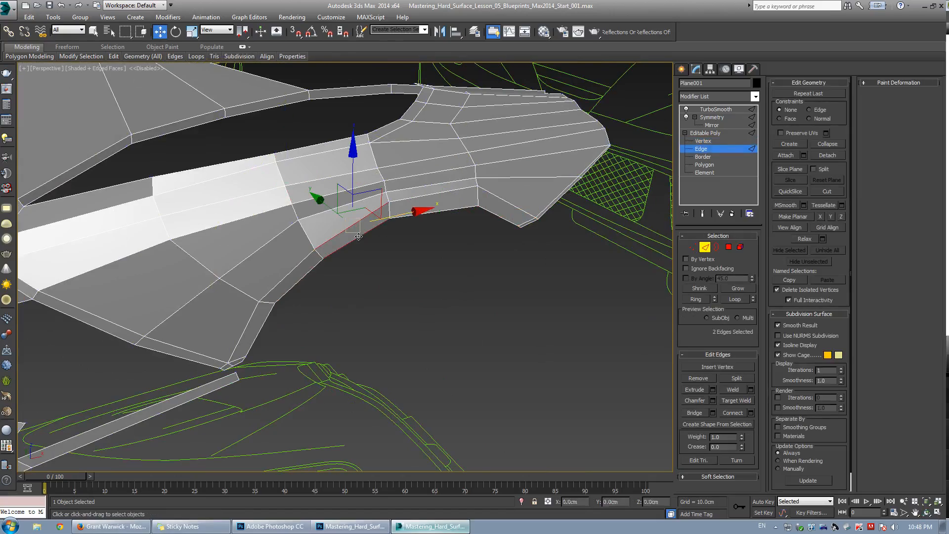
pyautogui.hotkey('alt', 'l')
# Scale the selected rear edge loop to flatten it in the perspective view.
pyautogui.scroll(5, 308, 332)
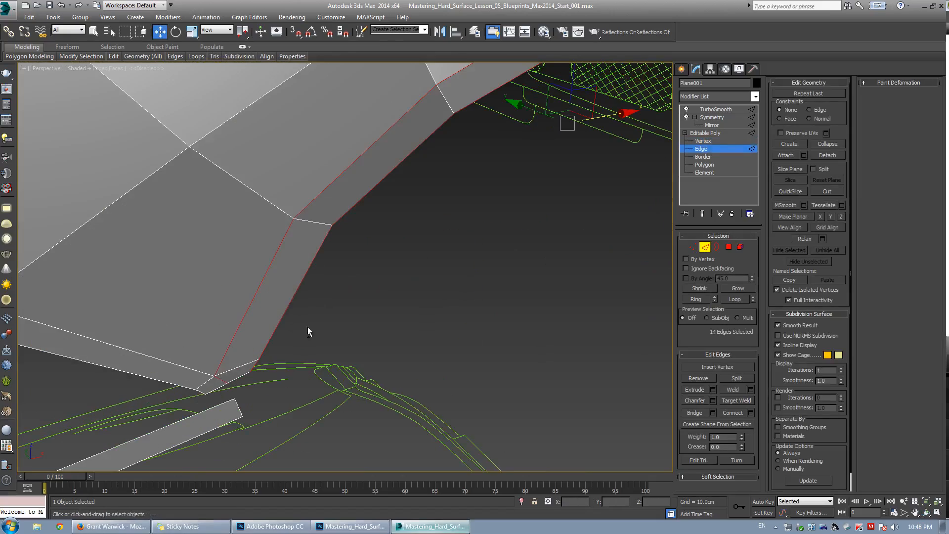
pyautogui.scroll(-5, 308, 331)
pyautogui.press('r')
pyautogui.keyDown('alt'); pyautogui.moveTo(292, 282); pyautogui.dragTo(368, 266, button='middle'); pyautogui.keyUp('alt')
pyautogui.scroll(2, 312, 291)
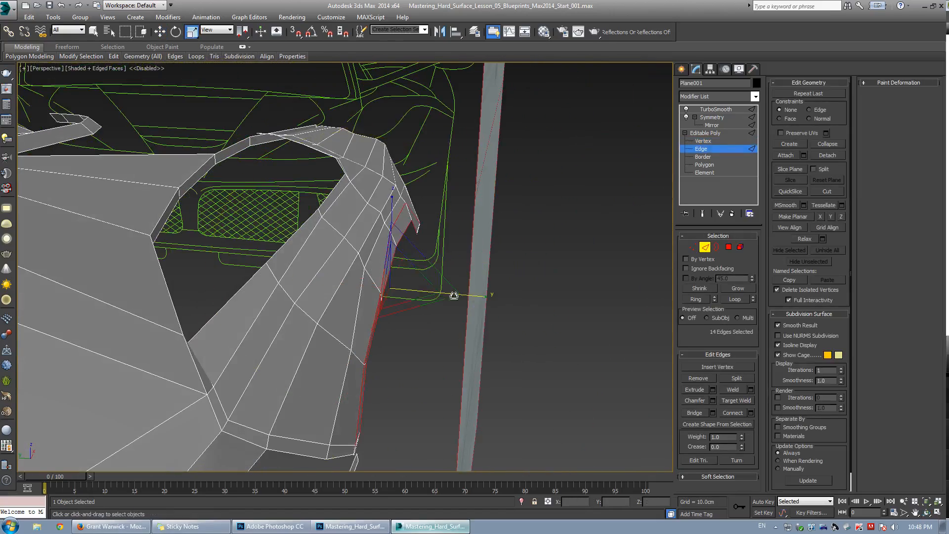
pyautogui.moveTo(454, 295); pyautogui.dragTo(94, 256)
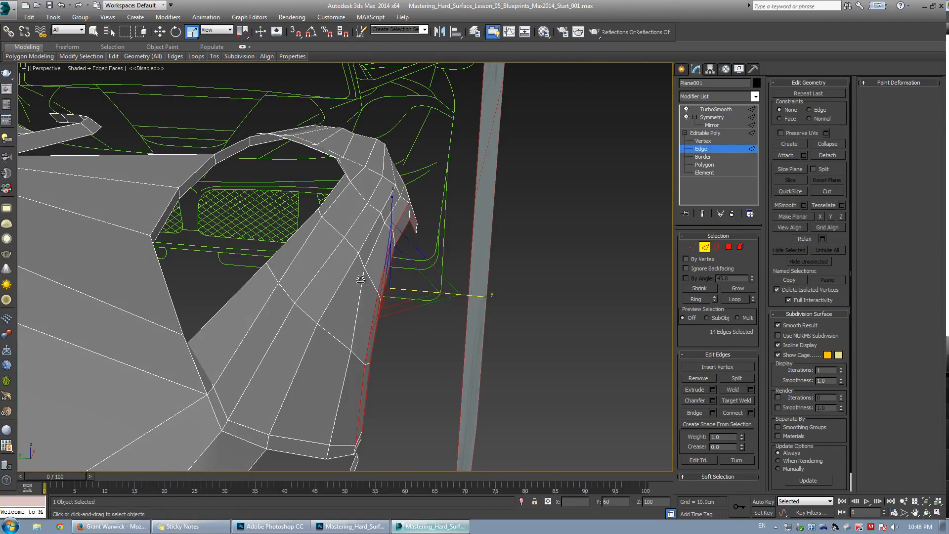
pyautogui.keyDown('alt'); pyautogui.moveTo(360, 279); pyautogui.dragTo(303, 347, button='middle'); pyautogui.keyUp('alt')
# Nudge the rear edge loop slightly in the top view.
pyautogui.hotkey('alt', 'w')
pyautogui.hotkey('alt', 'w')
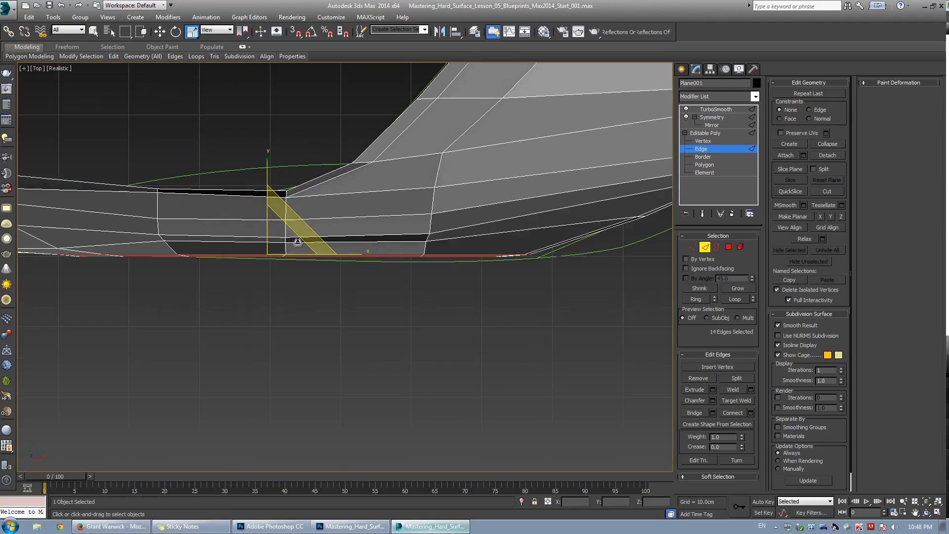
pyautogui.press('w')
pyautogui.moveTo(271, 213); pyautogui.dragTo(273, 218)
# Switch to vertex mode and move the sill edge vertices down onto the blueprint line in the top view.
pyautogui.press('q')
pyautogui.press('q')
pyautogui.scroll(2, 164, 240)
pyautogui.moveTo(165, 240); pyautogui.dragTo(214, 244, button='middle')
pyautogui.press('1')
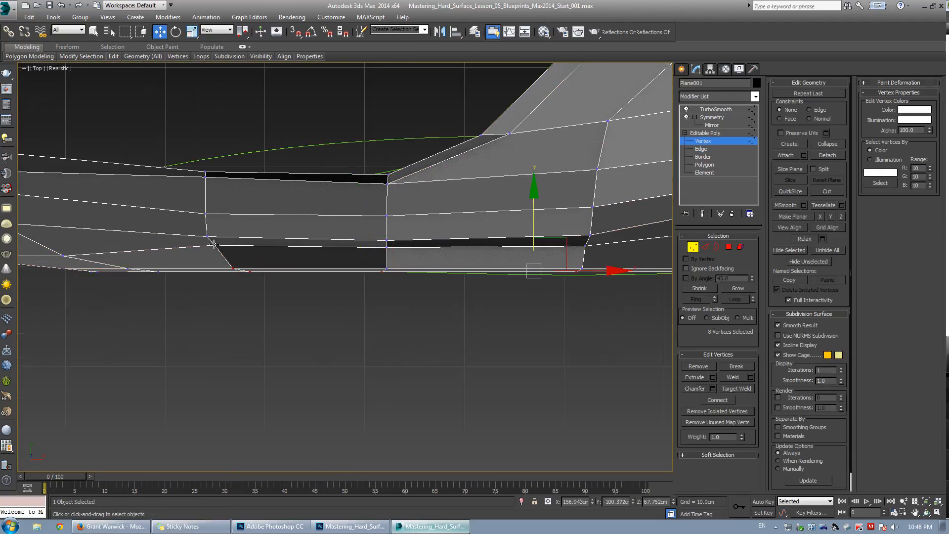
pyautogui.click(214, 244)
pyautogui.moveTo(214, 244); pyautogui.dragTo(214, 256)
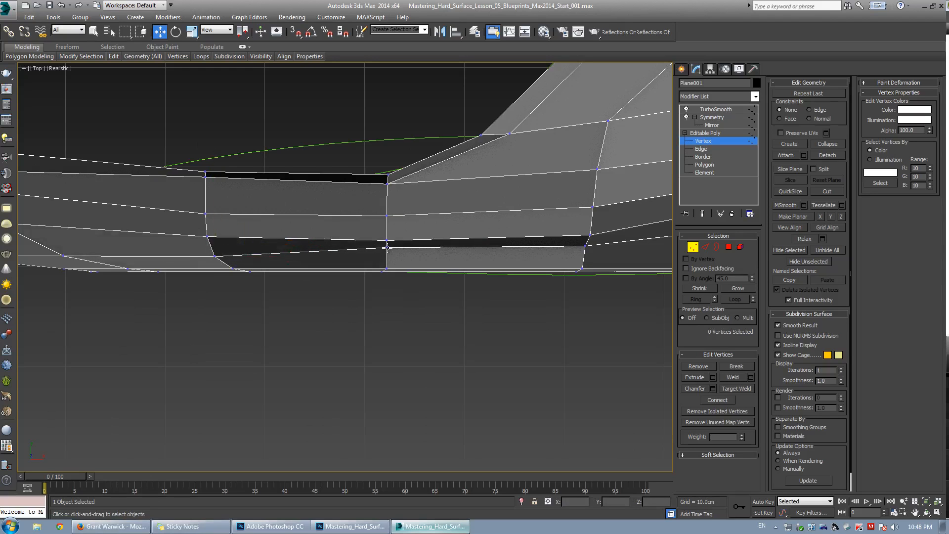
pyautogui.moveTo(387, 248); pyautogui.dragTo(387, 258)
pyautogui.moveTo(532, 278); pyautogui.dragTo(354, 328, button='middle')
pyautogui.moveTo(409, 296); pyautogui.dragTo(418, 306)
pyautogui.press('q')
pyautogui.click(516, 236)
# Select the edge at the rear deck corner in the perspective view and move it upward.
pyautogui.hotkey('alt', 'w')
pyautogui.middleClick(499, 380)
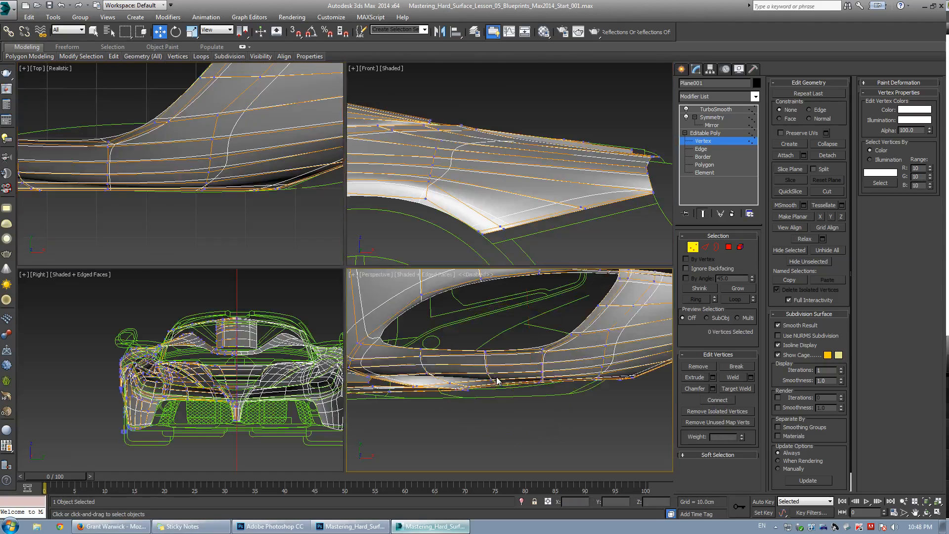
pyautogui.hotkey('alt', 'w')
pyautogui.keyDown('alt'); pyautogui.moveTo(395, 262); pyautogui.dragTo(360, 291, button='middle'); pyautogui.keyUp('alt')
pyautogui.scroll(3, 303, 307)
pyautogui.press('q')
pyautogui.press('2')
pyautogui.click(406, 269)
pyautogui.keyDown('alt'); pyautogui.moveTo(406, 268); pyautogui.dragTo(392, 233, button='middle'); pyautogui.keyUp('alt')
pyautogui.click(393, 232)
pyautogui.click(410, 267)
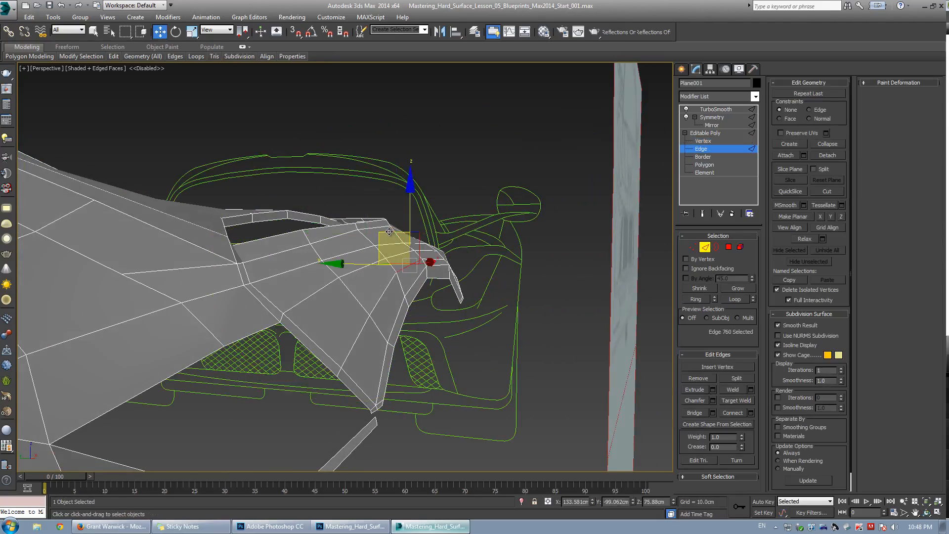
pyautogui.press('q')
pyautogui.moveTo(394, 247); pyautogui.dragTo(386, 224)
pyautogui.press('q')
# Move the vertices on the rear deck surface upward in the perspective view.
pyautogui.press('1')
pyautogui.click(369, 314)
pyautogui.moveTo(347, 283); pyautogui.dragTo(343, 263)
pyautogui.press('q')
pyautogui.press('q')
pyautogui.scroll(3, 381, 244)
pyautogui.press('2')
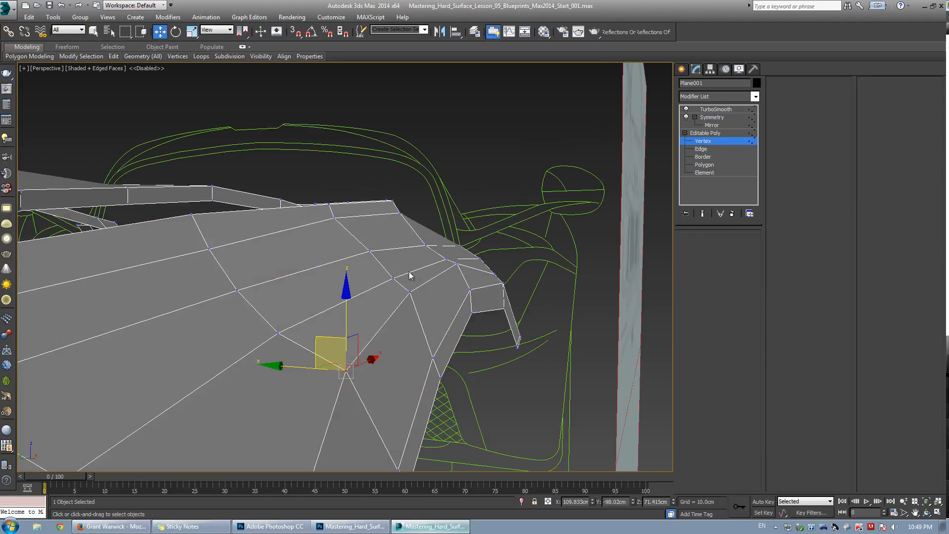
pyautogui.click(410, 273)
pyautogui.keyDown('alt'); pyautogui.moveTo(336, 286); pyautogui.dragTo(530, 238, button='middle'); pyautogui.keyUp('alt')
# Select an edge along the upper rear quarter in the front view and move it down slightly.
pyautogui.hotkey('alt', 'w')
pyautogui.click(423, 233)
pyautogui.hotkey('alt', 'w')
pyautogui.scroll(-4, 530, 239)
pyautogui.scroll(2, 369, 266)
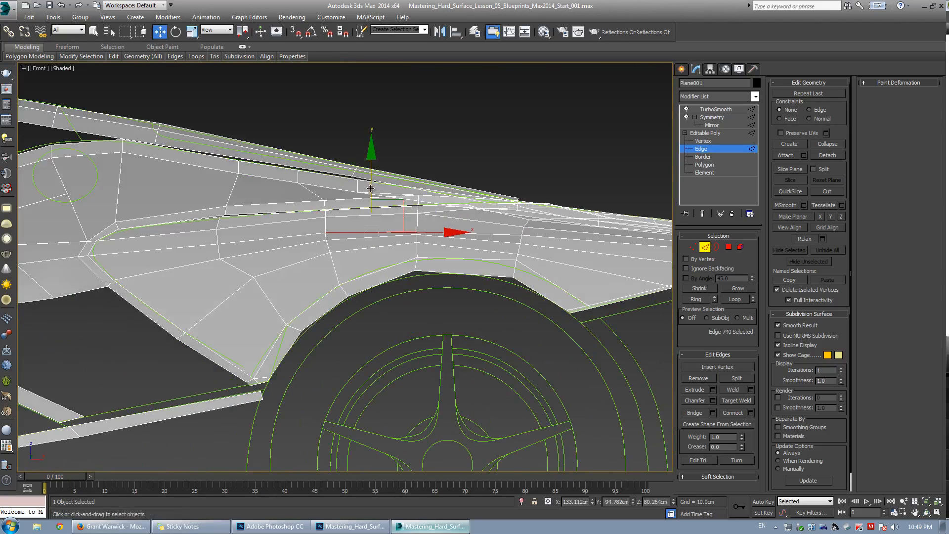
pyautogui.hotkey('ctrl', 'q')
pyautogui.doubleClick(371, 206)
pyautogui.hotkey('ctrl', 'z')
pyautogui.hotkey('ctrl', 'q')
pyautogui.moveTo(332, 203); pyautogui.dragTo(345, 211, button='middle')
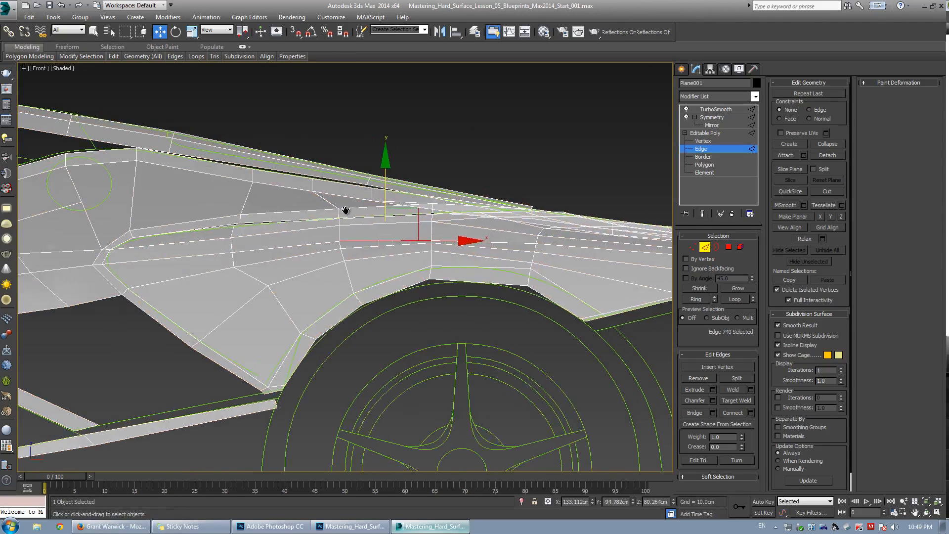
# Move the edge at the rear deck corner upward in the perspective view.
pyautogui.scroll(2, 346, 210)
pyautogui.click(280, 242)
pyautogui.press('1')
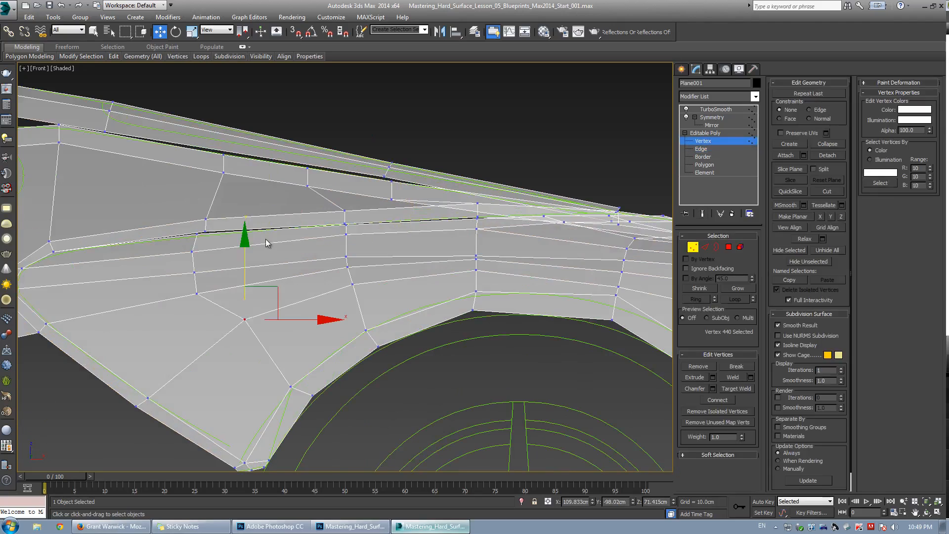
pyautogui.press('2')
pyautogui.hotkey('ctrl', 'q')
pyautogui.hotkey('alt', 'w')
pyautogui.middleClick(557, 390)
pyautogui.hotkey('alt', 'w')
pyautogui.keyDown('alt'); pyautogui.moveTo(384, 298); pyautogui.dragTo(406, 231, button='middle'); pyautogui.keyUp('alt')
pyautogui.hotkey('ctrl', 'q')
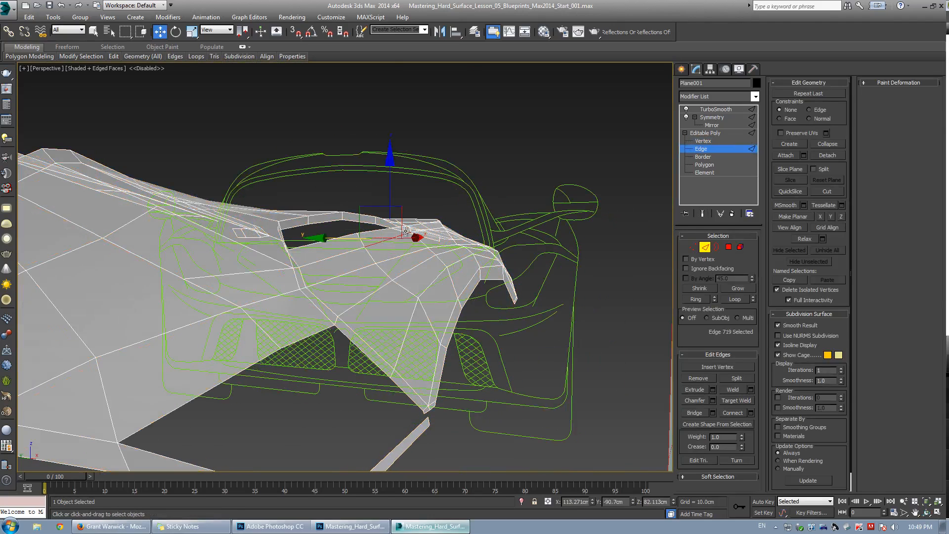
pyautogui.scroll(3, 421, 241)
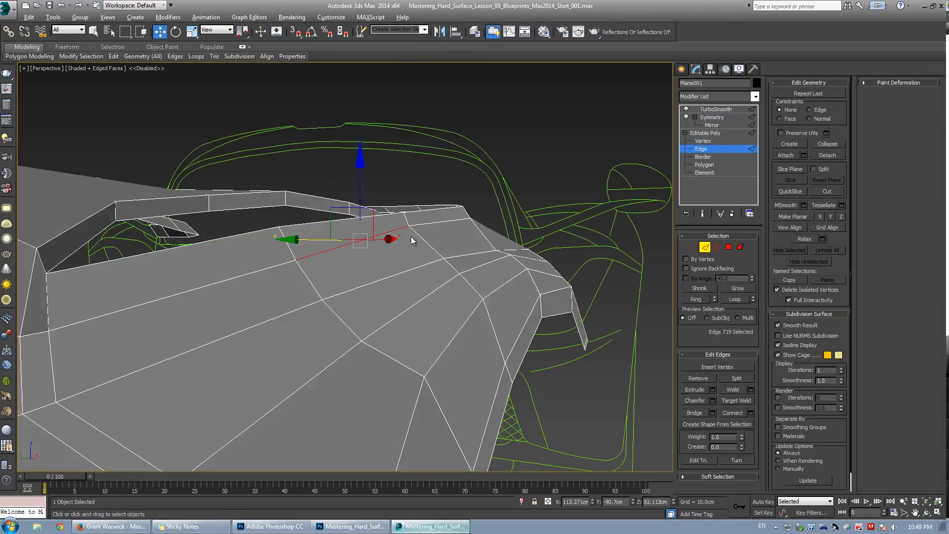
# Select the neighbouring edge on the rear deck in the perspective view and move it upward and back.
pyautogui.click(460, 256)
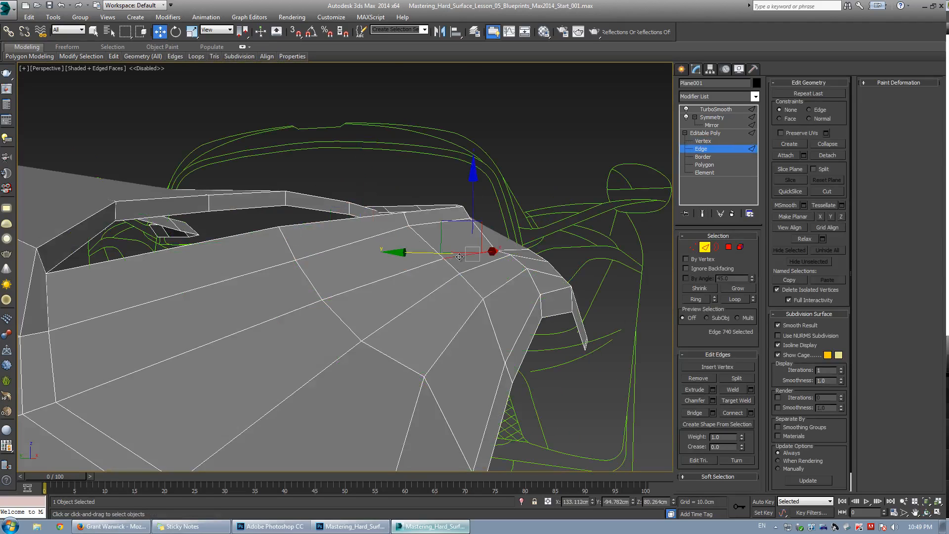
pyautogui.moveTo(449, 225); pyautogui.dragTo(429, 205)
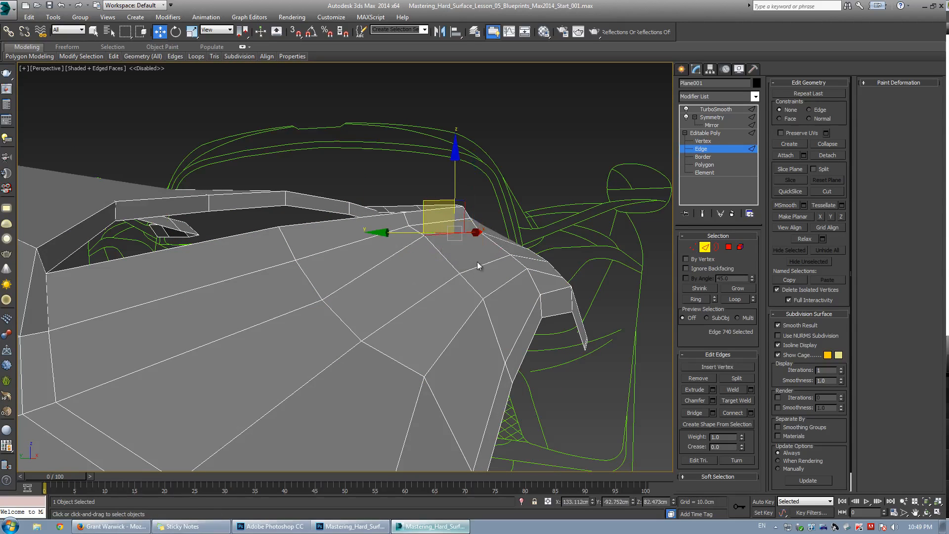
# Switch to vertex level, select the vertex where the rear deck meets the quarter panel, and move it upward.
pyautogui.click(453, 239)
pyautogui.moveTo(457, 244); pyautogui.dragTo(457, 242)
pyautogui.moveTo(394, 267); pyautogui.dragTo(575, 223, button='middle')
pyautogui.press('1')
pyautogui.click(555, 285)
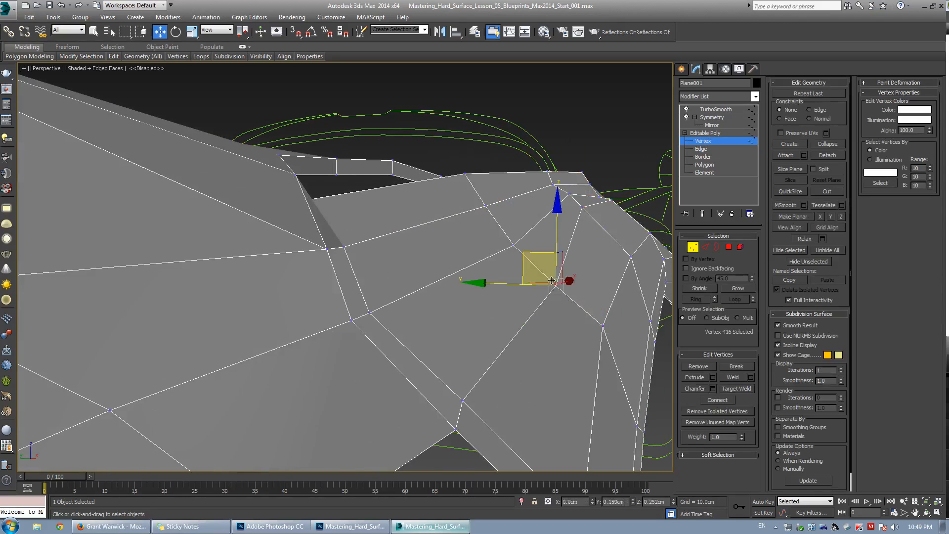
pyautogui.moveTo(539, 279); pyautogui.dragTo(489, 211)
# Select a nearby vertex on the rear deck edge, preview the smoothed mesh, and nudge the vertex downward.
pyautogui.click(514, 246)
pyautogui.click(528, 251)
pyautogui.click(532, 244)
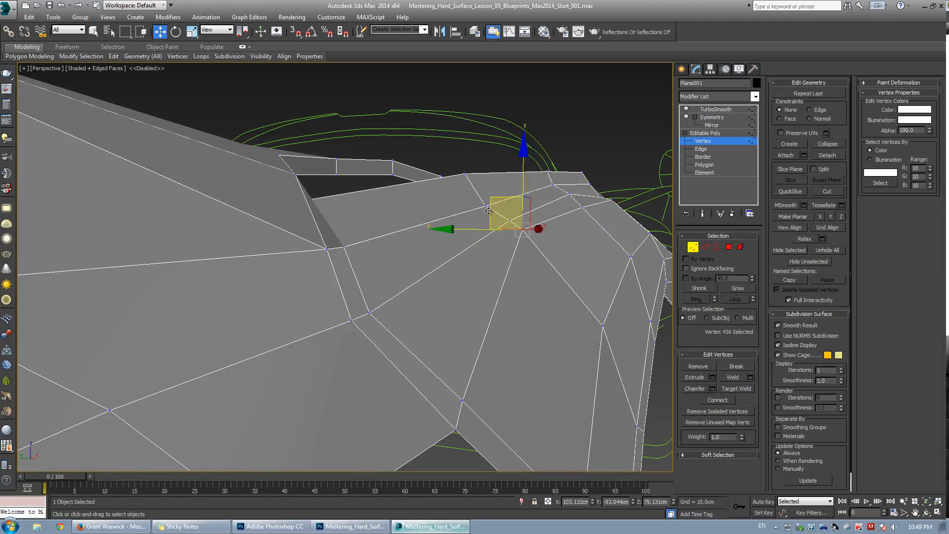
pyautogui.click(477, 211)
pyautogui.hotkey('ctrl', 'q')
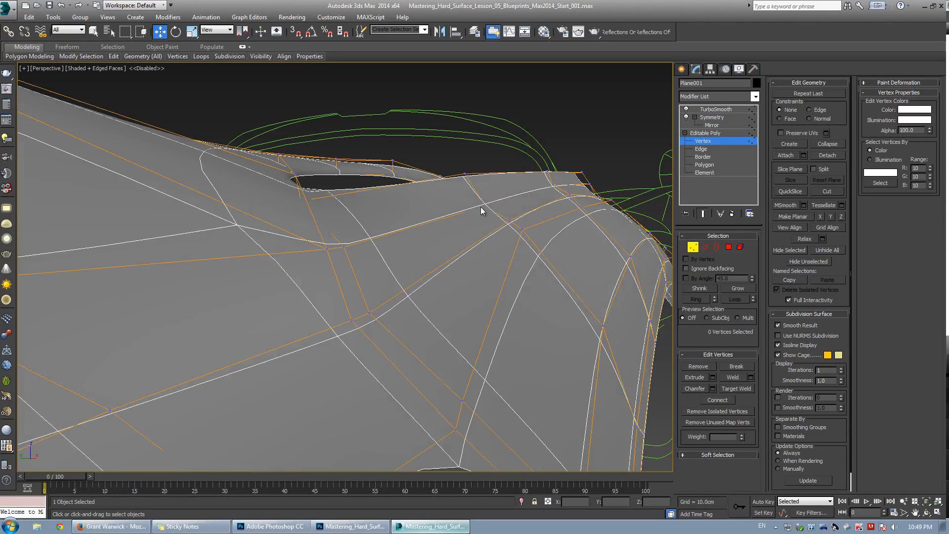
pyautogui.hotkey('ctrl', 'q')
pyautogui.click(483, 205)
pyautogui.keyDown('alt'); pyautogui.moveTo(380, 224); pyautogui.dragTo(360, 244, button='middle'); pyautogui.keyUp('alt')
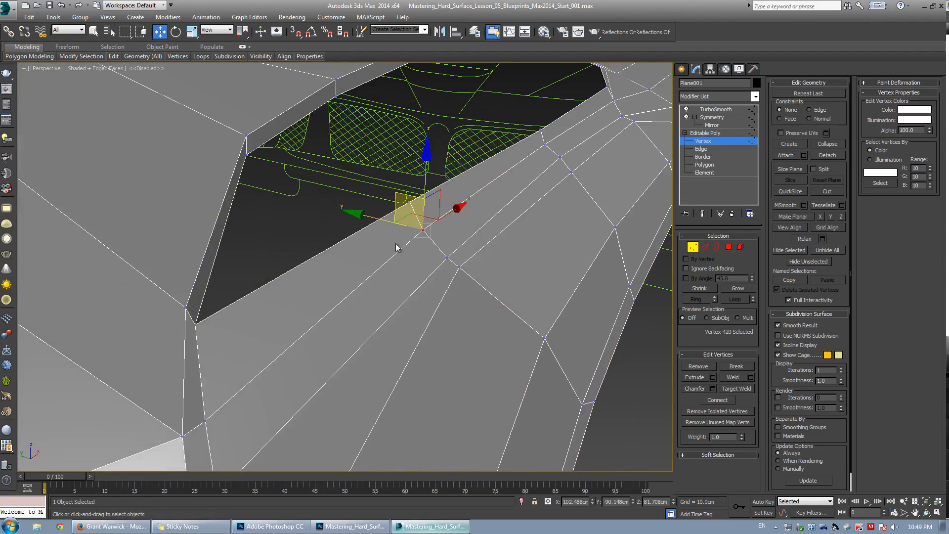
# Switch to a maximized top view and adjust the selected rear deck vertices toward the blueprint outline.
pyautogui.click(427, 210)
pyautogui.click(423, 230)
pyautogui.scroll(-5, 426, 235)
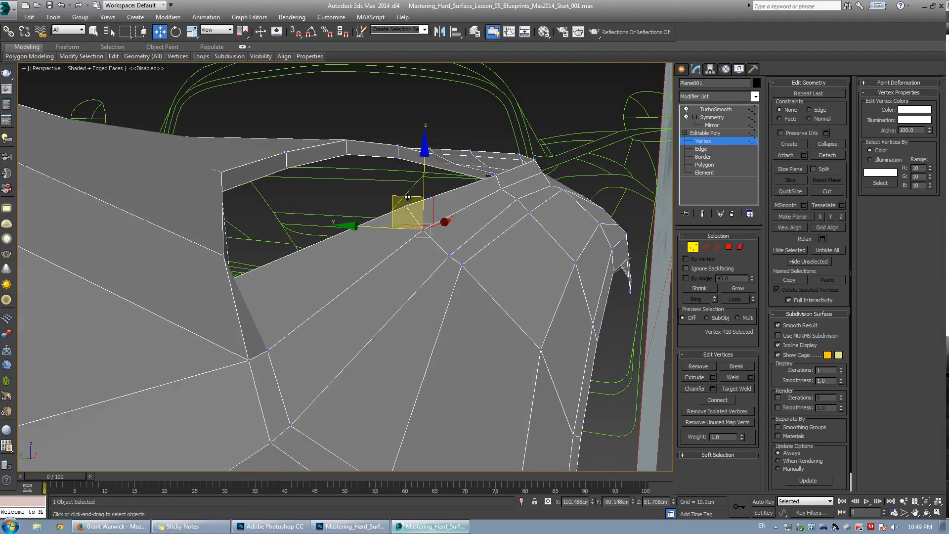
pyautogui.hotkey('ctrl', 'q')
pyautogui.moveTo(419, 226); pyautogui.dragTo(422, 228)
pyautogui.hotkey('alt', 'w')
pyautogui.middleClick(218, 182)
pyautogui.hotkey('alt', 'w')
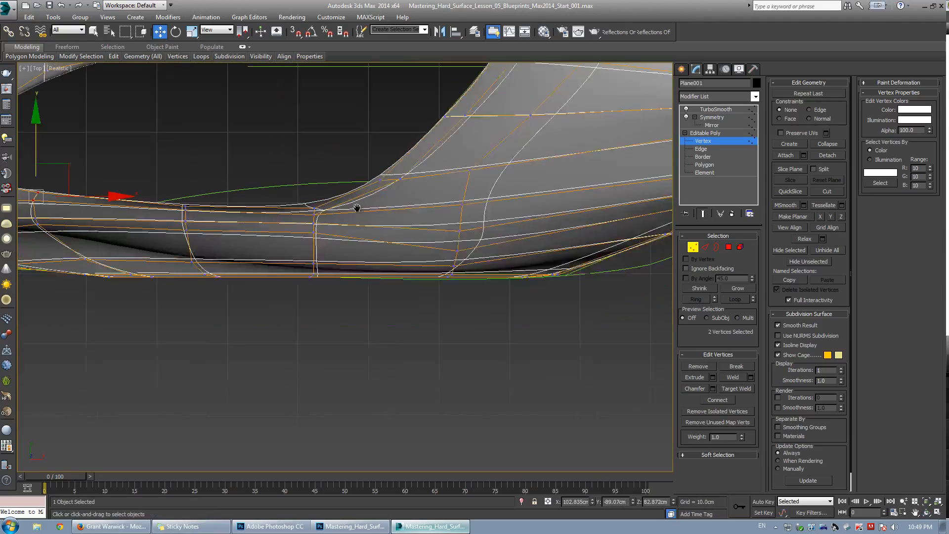
pyautogui.moveTo(356, 209); pyautogui.dragTo(419, 215, button='middle')
pyautogui.scroll(3, 142, 181)
pyautogui.moveTo(142, 181); pyautogui.dragTo(225, 201, button='middle')
pyautogui.hotkey('ctrl', 'q')
pyautogui.moveTo(186, 178); pyautogui.dragTo(195, 188)
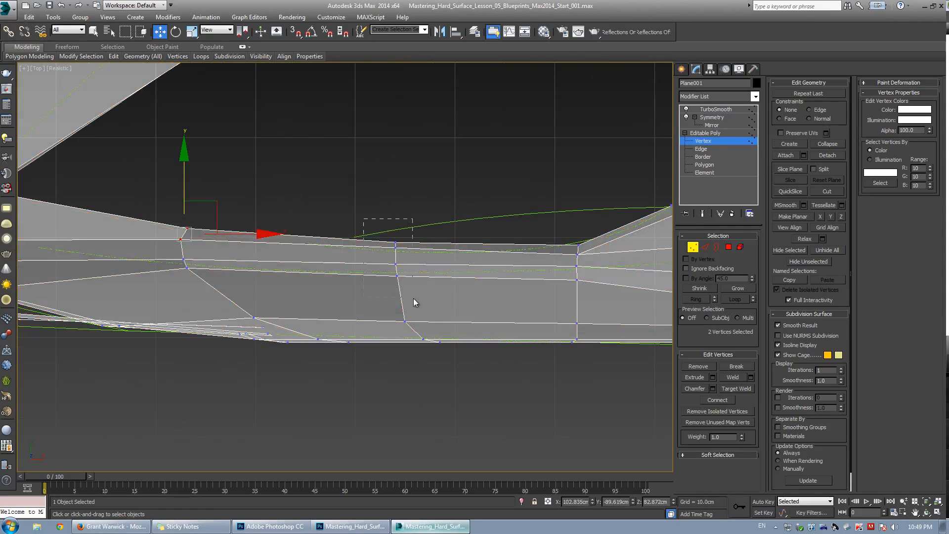
# Select the column of four vertices on the side panel and move it left to follow the blueprint line.
pyautogui.moveTo(414, 303); pyautogui.dragTo(414, 299)
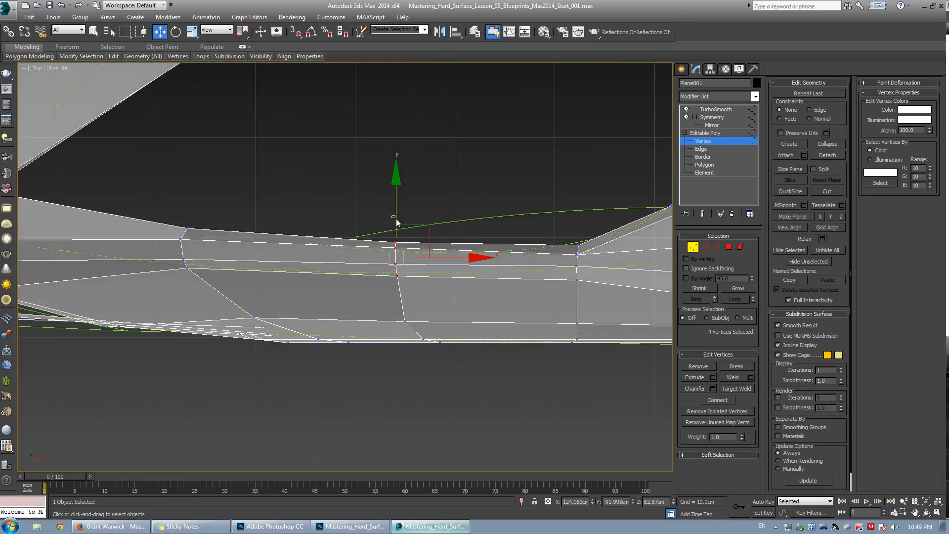
pyautogui.moveTo(396, 218); pyautogui.dragTo(397, 221)
pyautogui.moveTo(442, 211); pyautogui.dragTo(418, 209, button='middle')
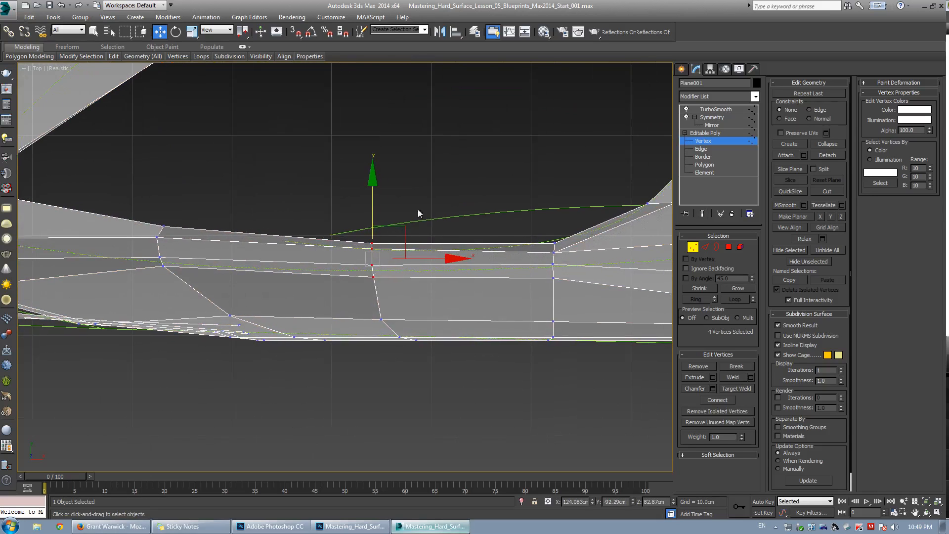
# Select the two vertices at the forward end of the sill and move them up toward the blueprint line.
pyautogui.scroll(-2, 419, 210)
pyautogui.moveTo(291, 256); pyautogui.dragTo(426, 259, button='middle')
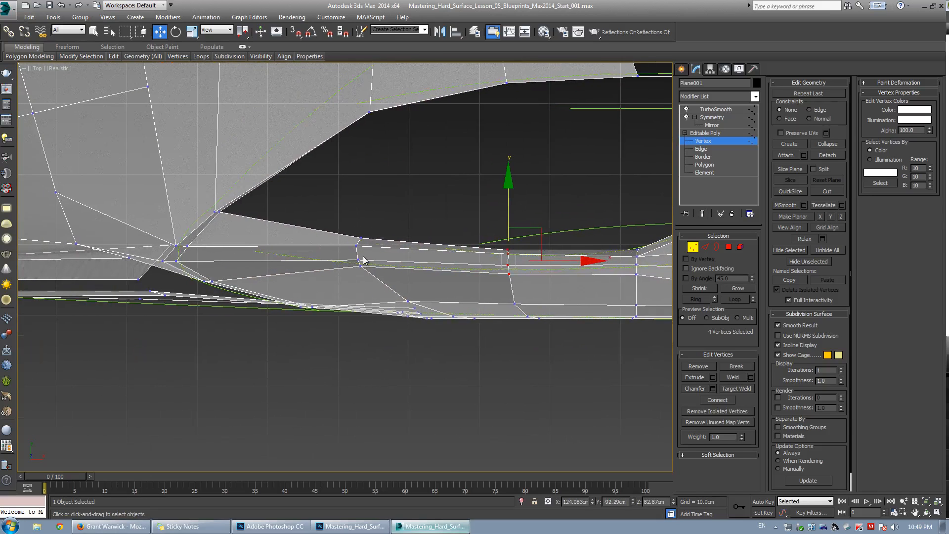
pyautogui.click(338, 194)
pyautogui.scroll(2, 319, 269)
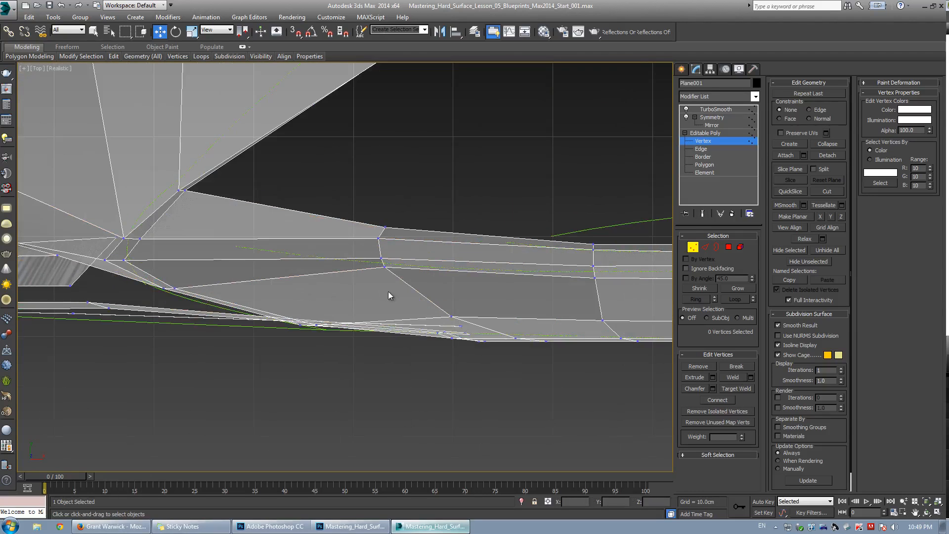
pyautogui.moveTo(154, 278); pyautogui.dragTo(200, 300)
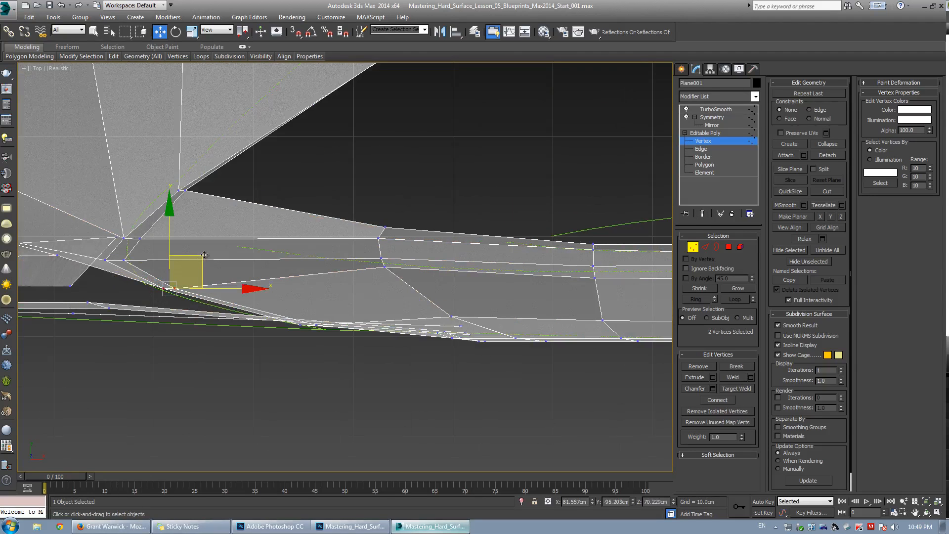
pyautogui.moveTo(203, 255); pyautogui.dragTo(172, 240)
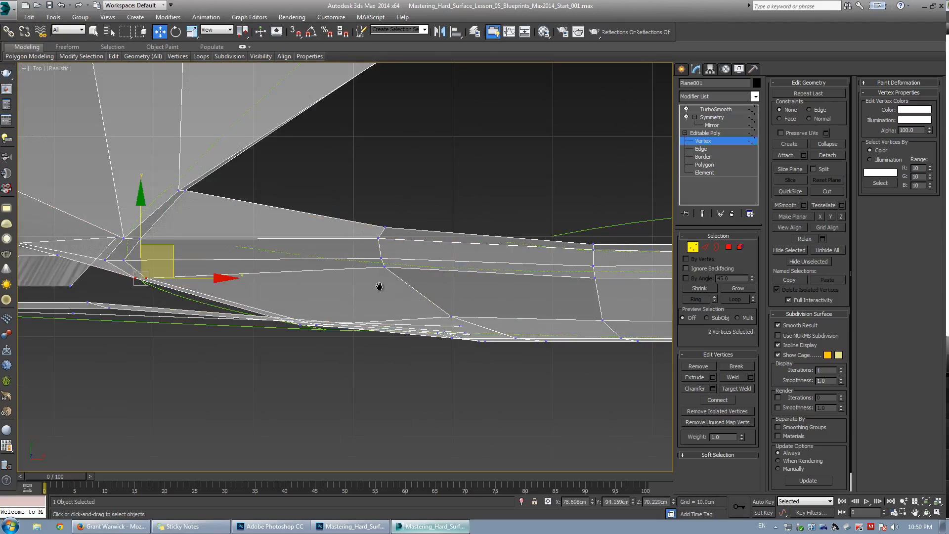
# Select the next pair of sill vertices and move them down to match the blueprint.
pyautogui.moveTo(381, 287); pyautogui.dragTo(321, 300, button='middle')
pyautogui.click(324, 282)
pyautogui.moveTo(313, 265); pyautogui.dragTo(347, 285)
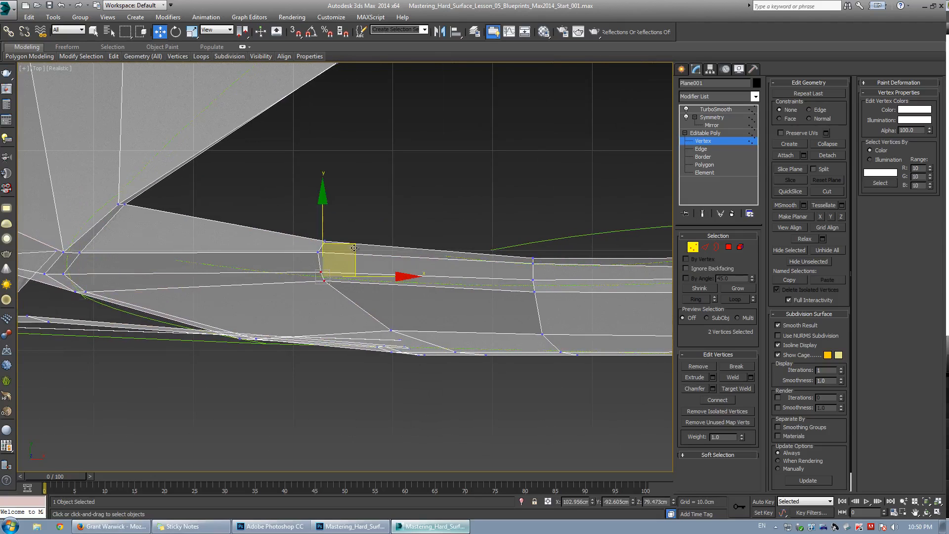
pyautogui.moveTo(354, 249); pyautogui.dragTo(356, 271)
# Select further vertex pairs along the sill and move each slightly to line up with the blueprint.
pyautogui.moveTo(495, 288); pyautogui.dragTo(349, 290, button='middle')
pyautogui.moveTo(377, 264); pyautogui.dragTo(412, 299)
pyautogui.moveTo(418, 263); pyautogui.dragTo(421, 273)
pyautogui.click(374, 294)
pyautogui.moveTo(373, 292); pyautogui.dragTo(402, 311)
pyautogui.moveTo(414, 268); pyautogui.dragTo(414, 273)
pyautogui.moveTo(568, 287); pyautogui.dragTo(414, 312, button='middle')
# Select the vertex at the base of the rear quarter panel and move it upward slightly.
pyautogui.scroll(-2, 413, 311)
pyautogui.moveTo(389, 293); pyautogui.dragTo(422, 297)
pyautogui.moveTo(525, 323); pyautogui.dragTo(419, 319, button='middle')
pyautogui.click(433, 321)
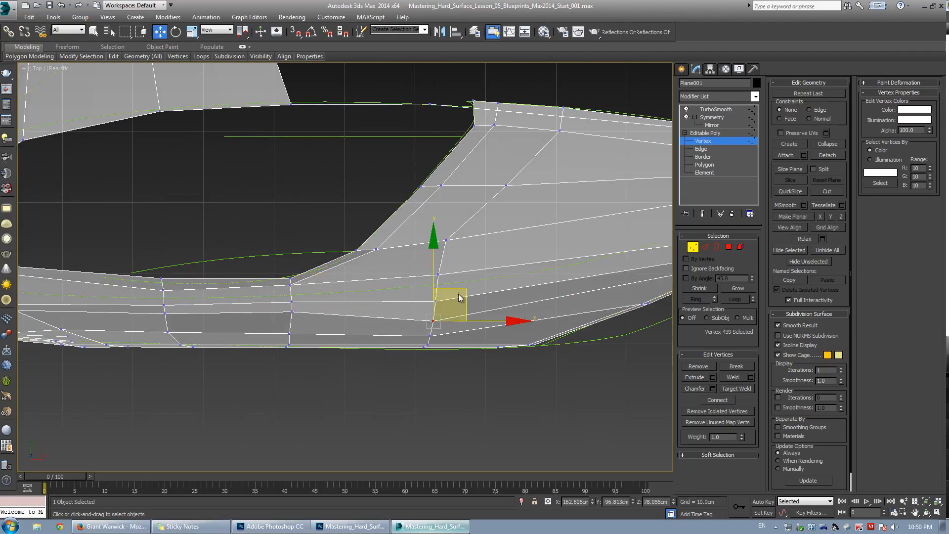
pyautogui.moveTo(467, 282); pyautogui.dragTo(472, 269)
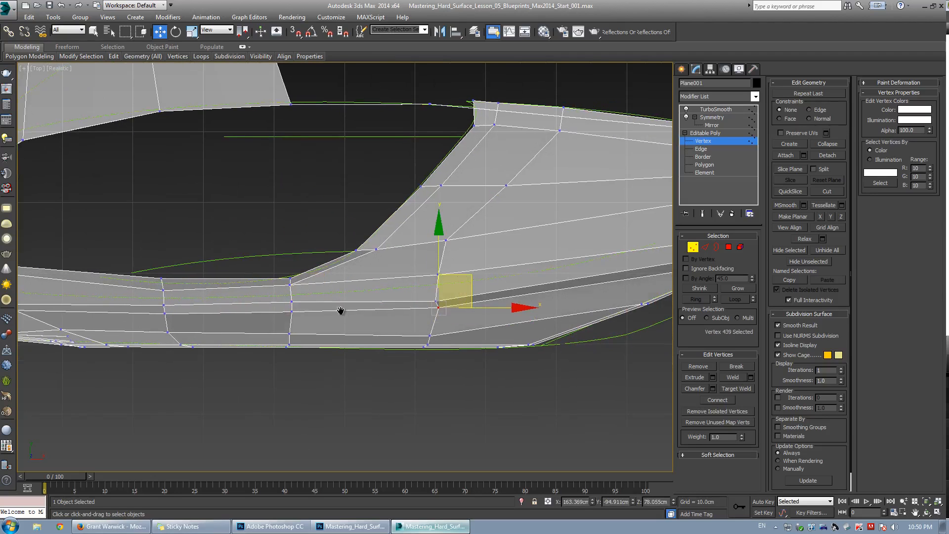
# Select the vertices at the rear end of the quarter panel and move them to follow the blueprint outline.
pyautogui.scroll(-2, 338, 310)
pyautogui.scroll(1, 500, 284)
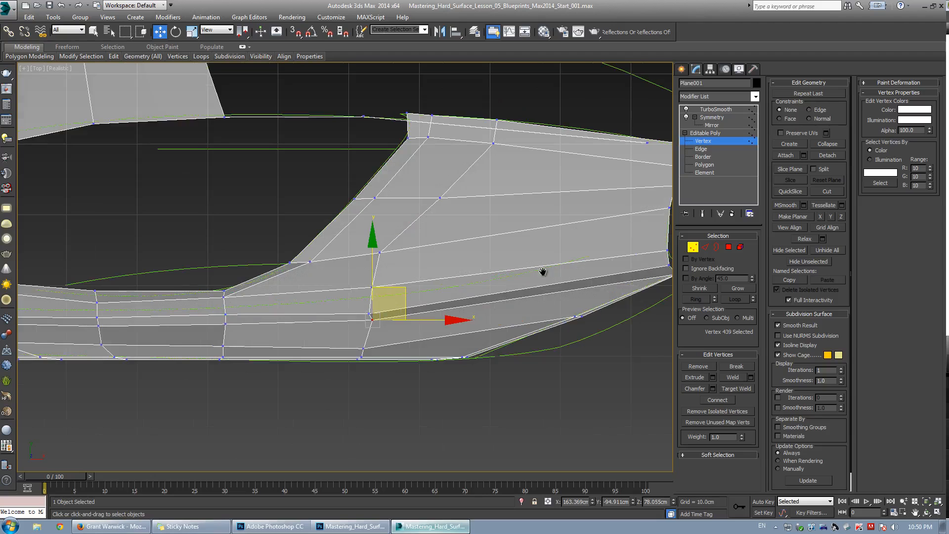
pyautogui.scroll(2, 543, 271)
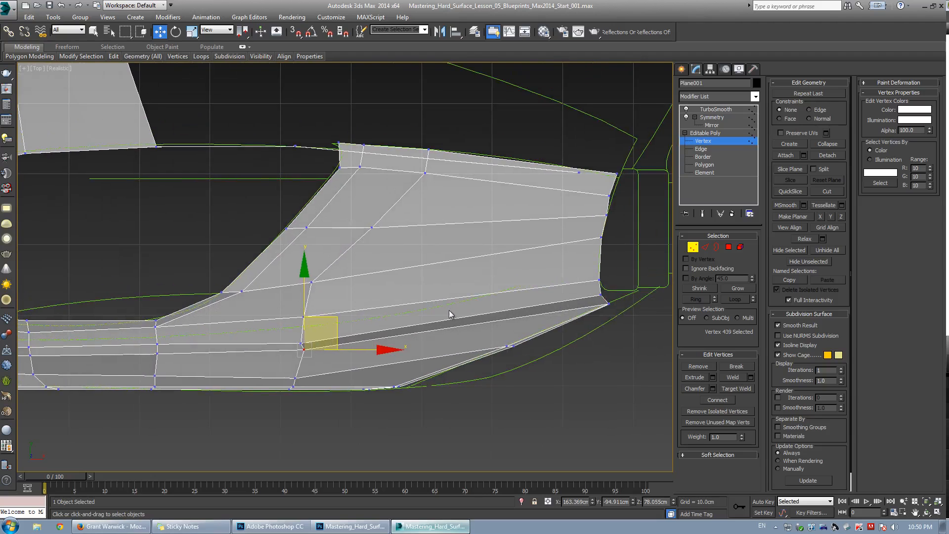
pyautogui.click(600, 280)
pyautogui.moveTo(618, 246); pyautogui.dragTo(620, 221)
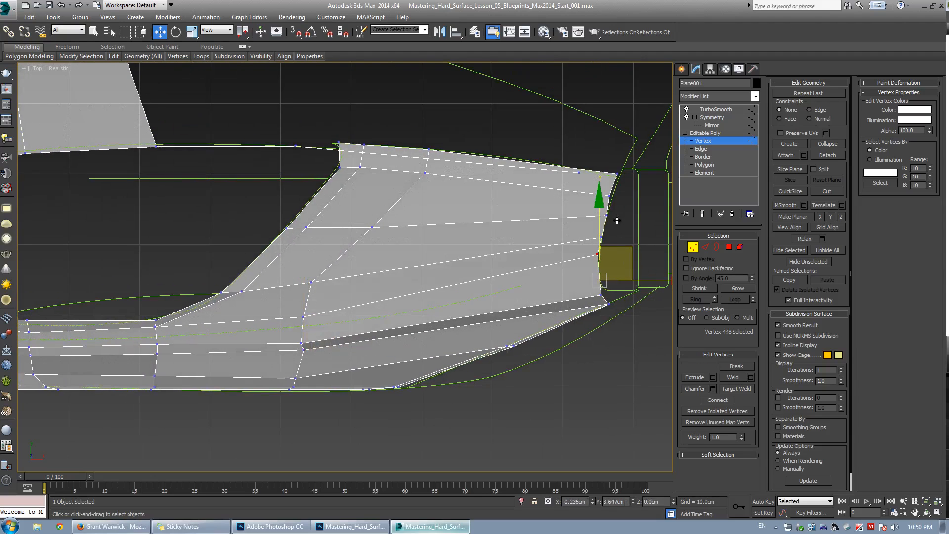
pyautogui.click(600, 280)
pyautogui.moveTo(616, 266); pyautogui.dragTo(618, 270)
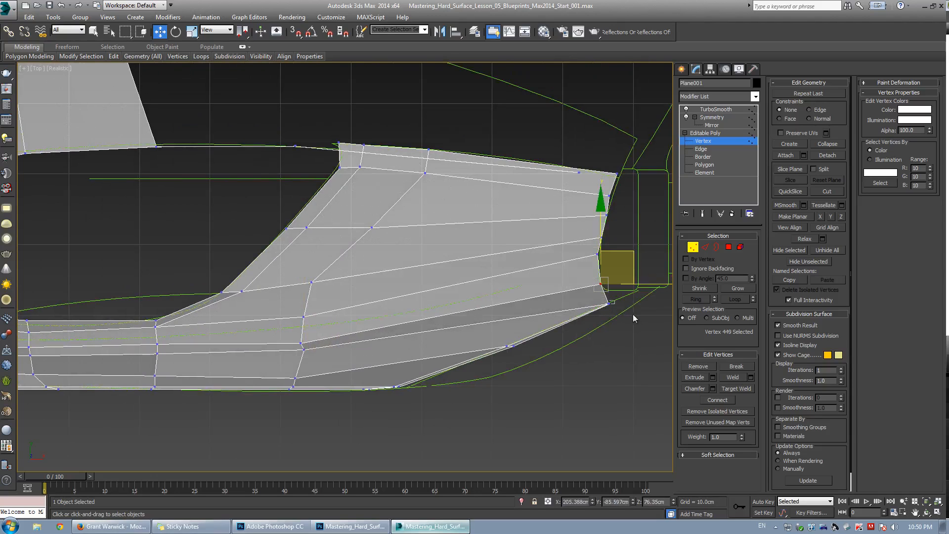
pyautogui.moveTo(429, 293); pyautogui.dragTo(484, 284, button='middle')
# Start a Cut across the rear end of the quarter panel.
pyautogui.hotkey('alt', 'c')
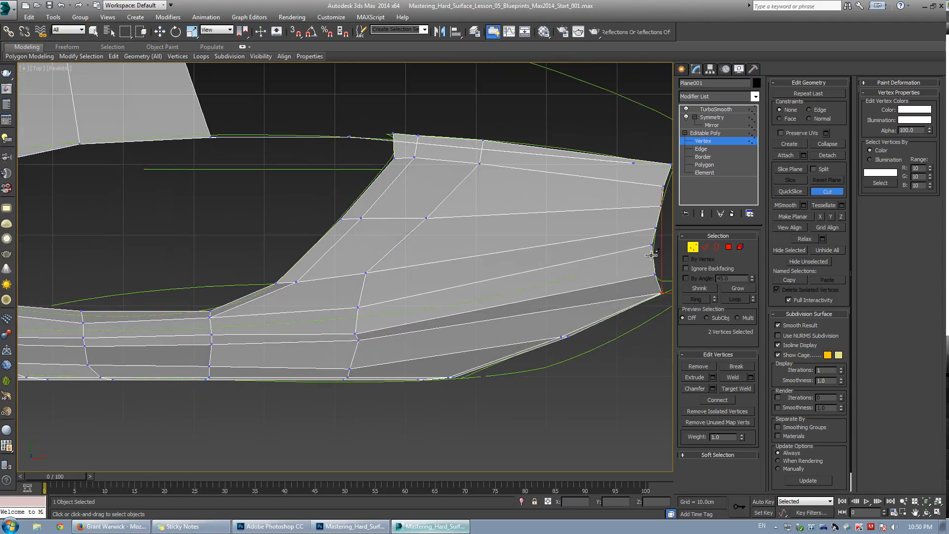
pyautogui.click(651, 260)
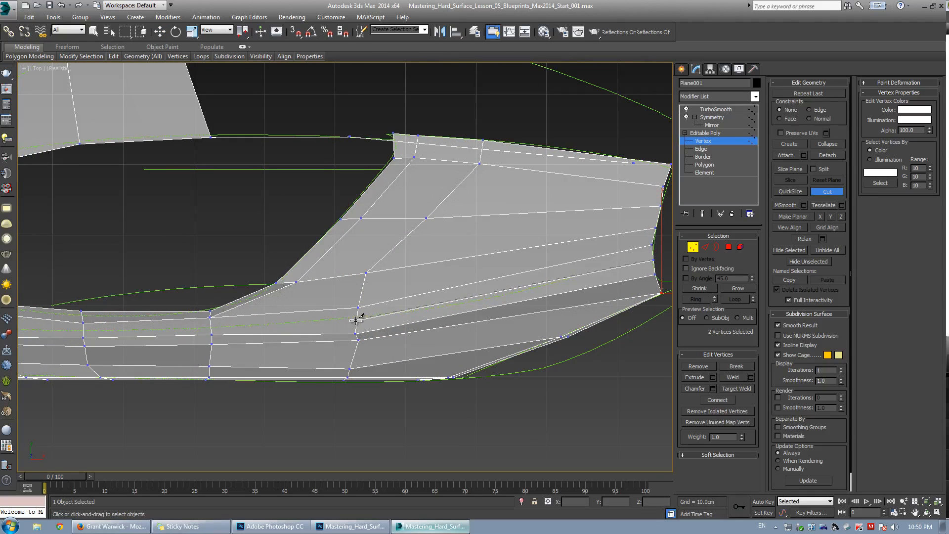
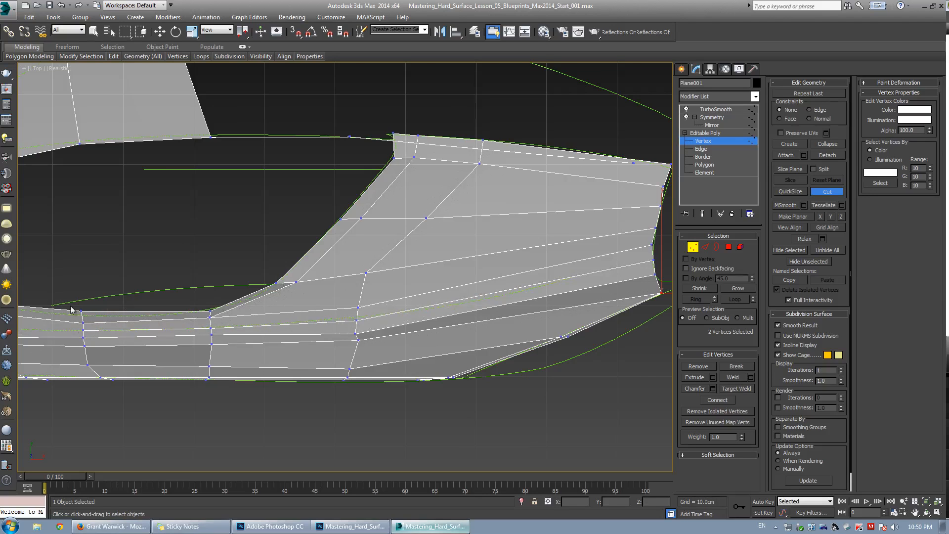
# Continue the cut across the rear quarter panel down to the sill edge.
pyautogui.moveTo(70, 310); pyautogui.dragTo(402, 275, button='middle')
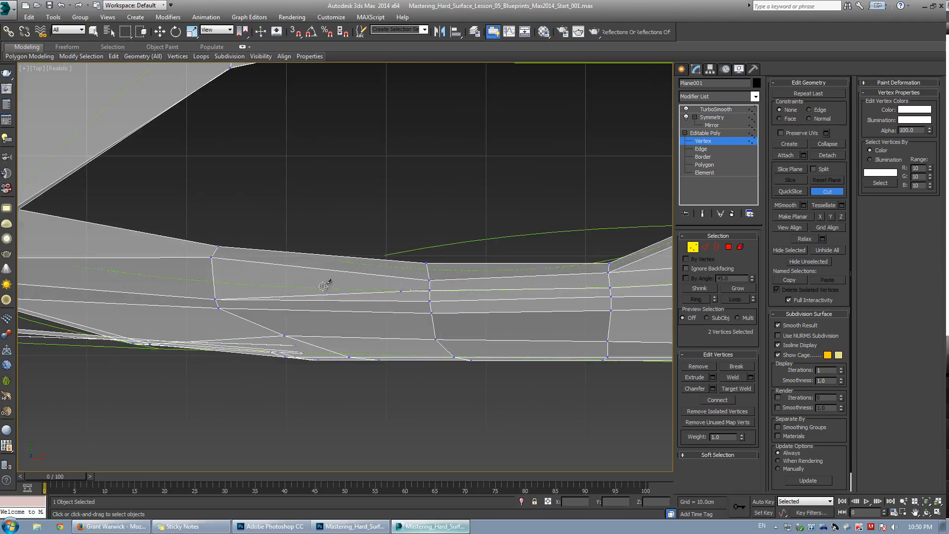
pyautogui.click(211, 281)
pyautogui.scroll(-3, 180, 277)
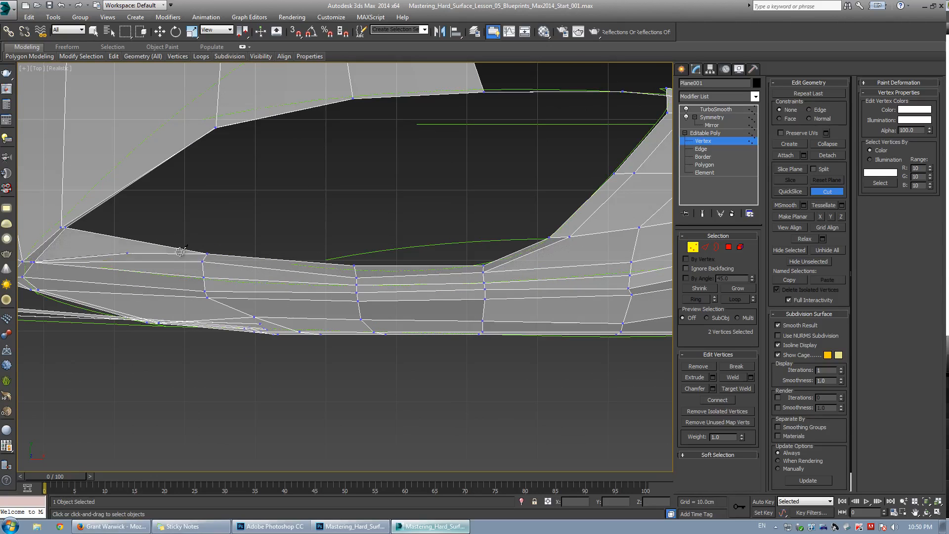
# Try to target-weld the cut's end vertex onto the nearby sill vertex, then undo it.
pyautogui.press('w')
pyautogui.scroll(2, 253, 252)
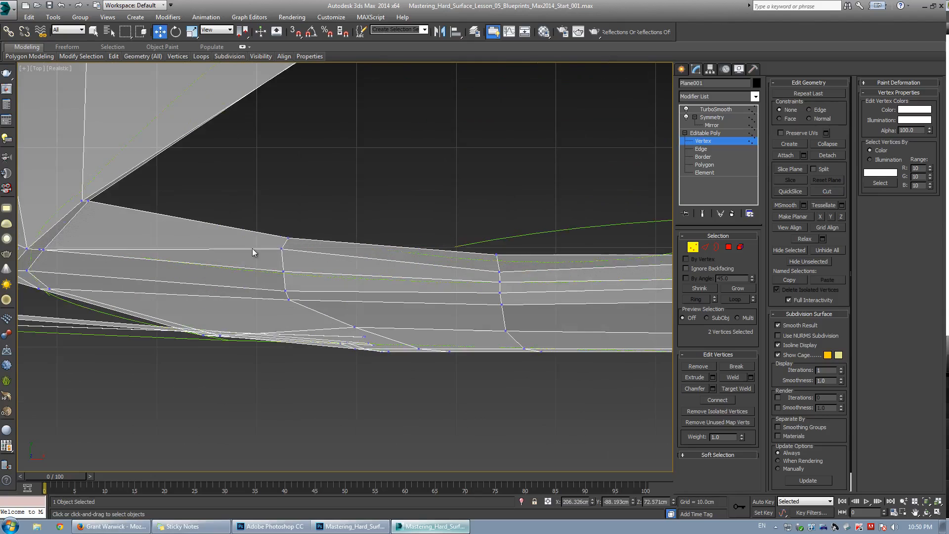
pyautogui.click(281, 249)
pyautogui.moveTo(68, 260); pyautogui.dragTo(387, 298, button='middle')
pyautogui.scroll(7, 366, 291)
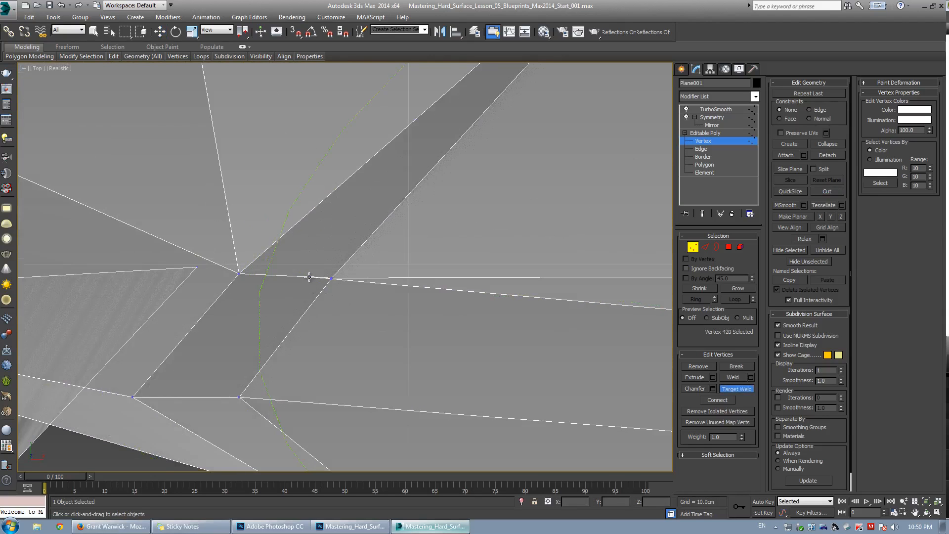
pyautogui.scroll(3, 310, 278)
pyautogui.scroll(2, 322, 280)
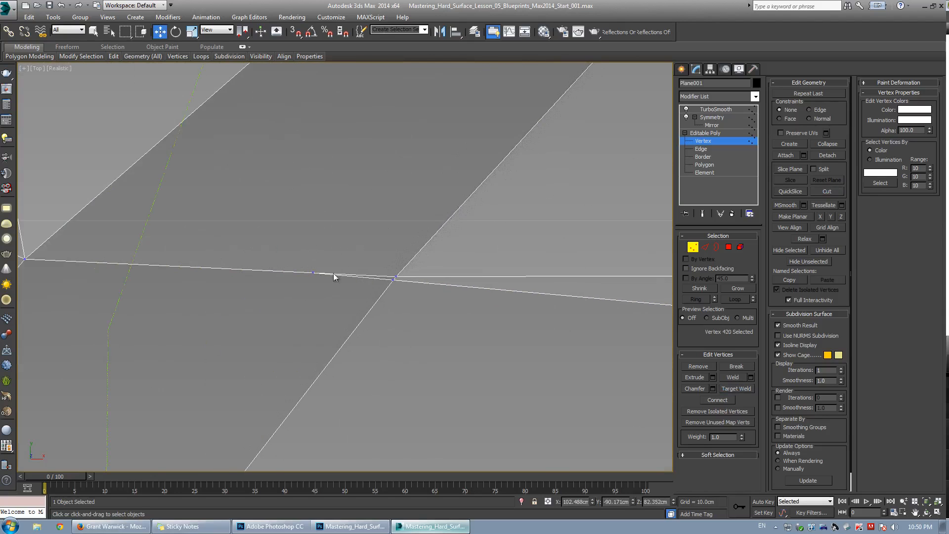
pyautogui.click(393, 280)
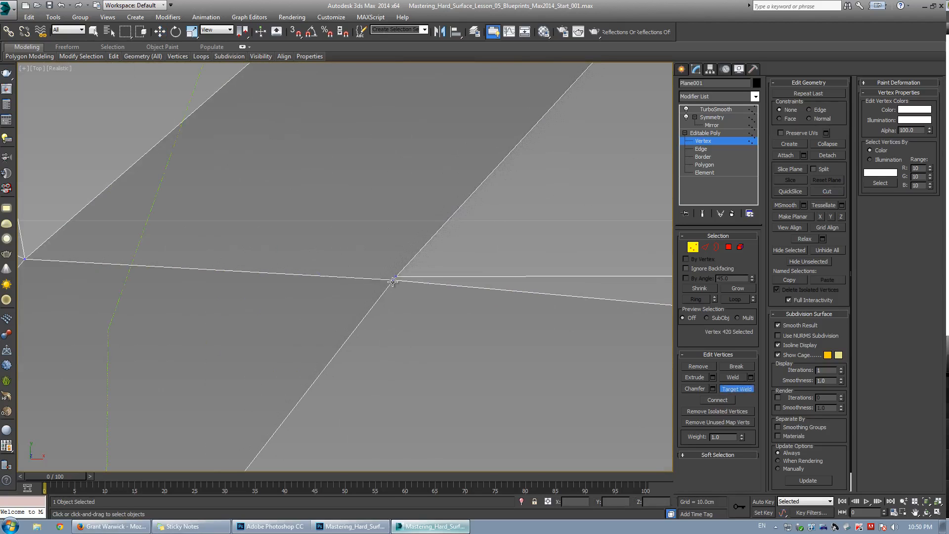
pyautogui.click(394, 281)
pyautogui.click(397, 278)
pyautogui.press('w')
pyautogui.scroll(-2, 397, 281)
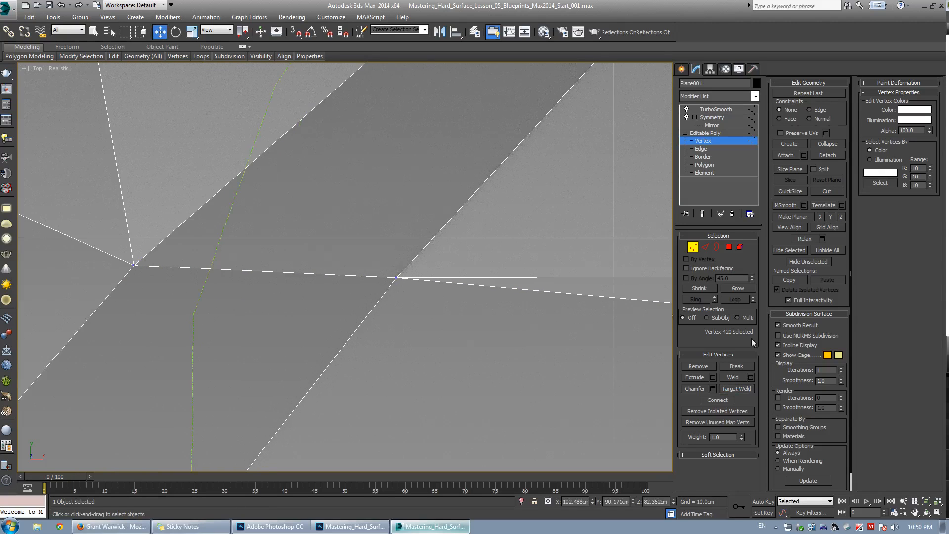
pyautogui.hotkey('ctrl', 'shift', 'w')
pyautogui.hotkey('ctrl', 'z')
pyautogui.hotkey('ctrl', 'z')
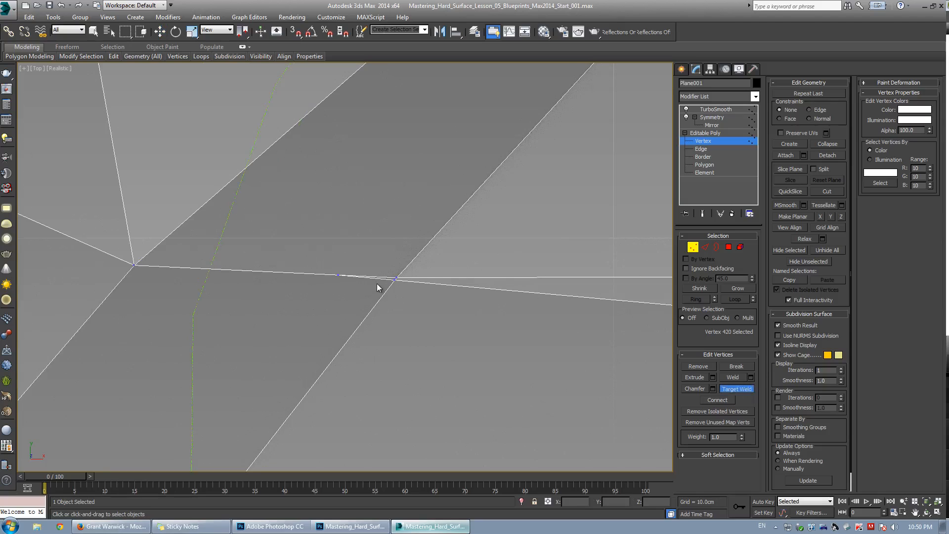
# Redo the cut and target-weld its end vertex onto the neighbouring sill vertex.
pyautogui.press('w')
pyautogui.hotkey('alt', 'c')
pyautogui.press('w')
pyautogui.hotkey('ctrl', 'shift', 'w')
pyautogui.click(396, 280)
pyautogui.press('w')
pyautogui.scroll(-6, 391, 277)
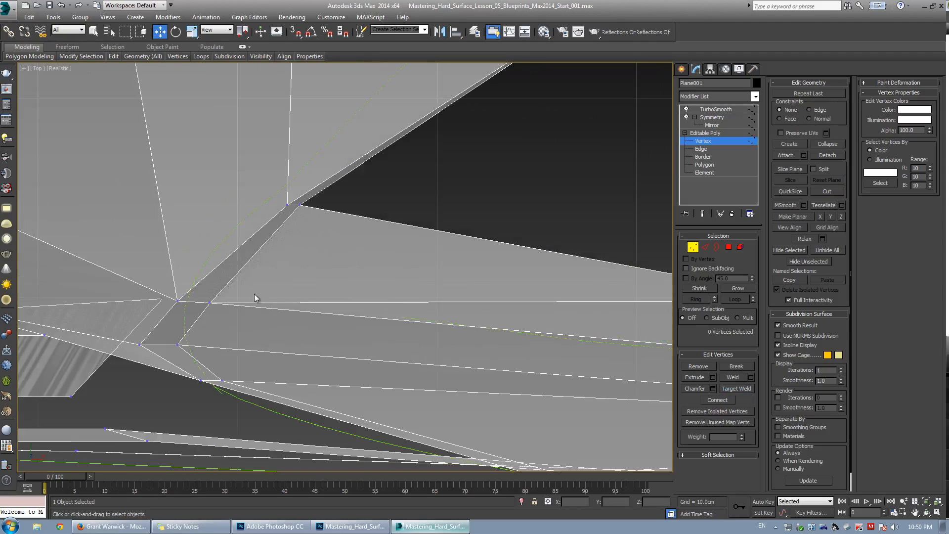
pyautogui.scroll(2, 506, 303)
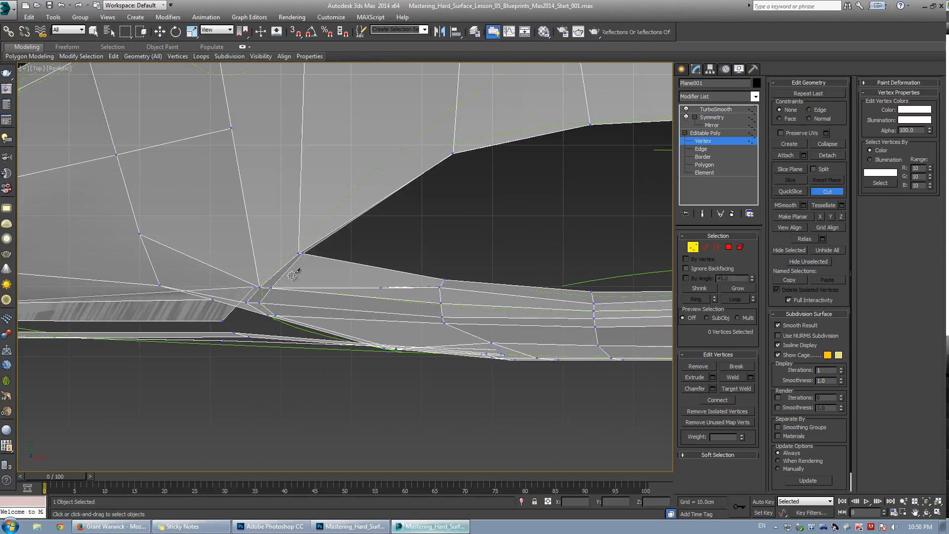
# Select the edge loop running along the sill and remove it.
pyautogui.press('2')
pyautogui.click(380, 288)
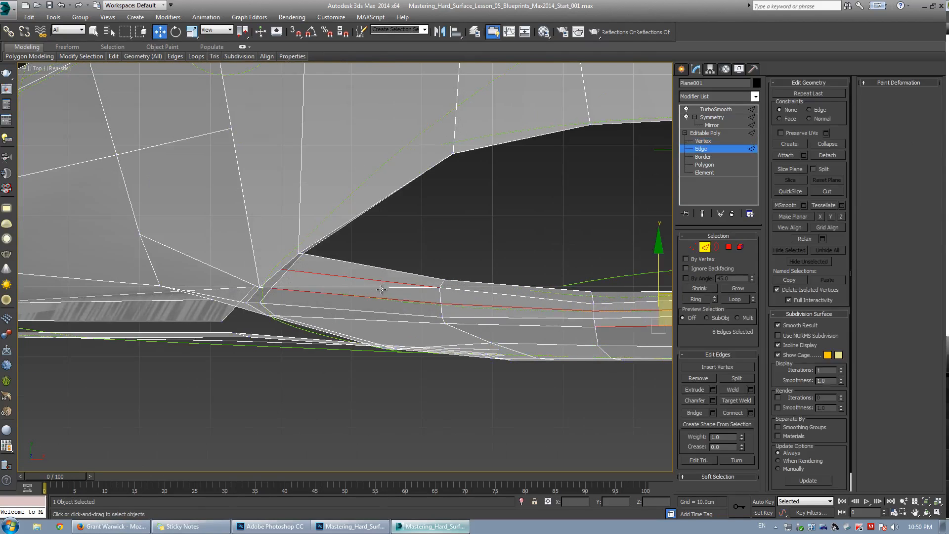
pyautogui.press('w')
pyautogui.click(697, 380)
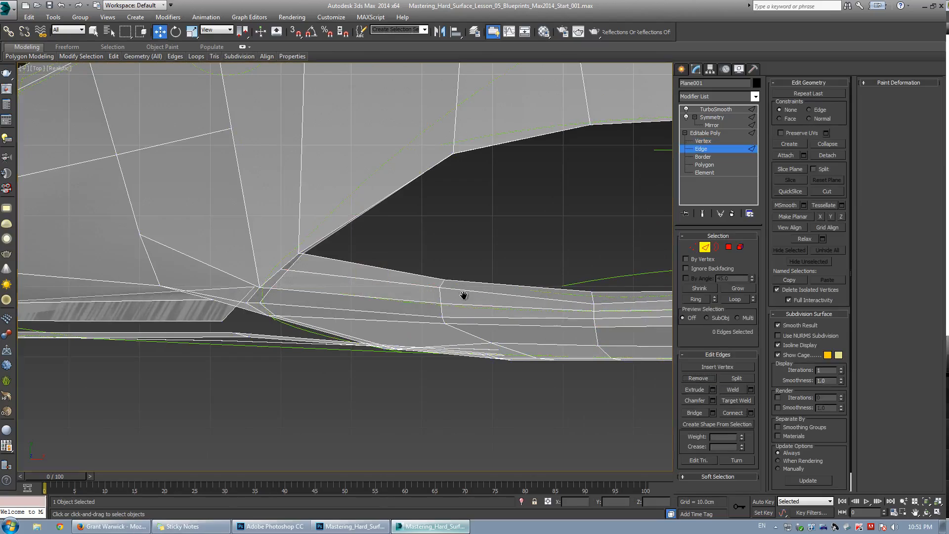
# Inspect the smoothed rear quarter panel in the perspective view, then return to vertex editing.
pyautogui.scroll(4, 494, 346)
pyautogui.press('1')
pyautogui.hotkey('alt', 'w')
pyautogui.middleClick(515, 376)
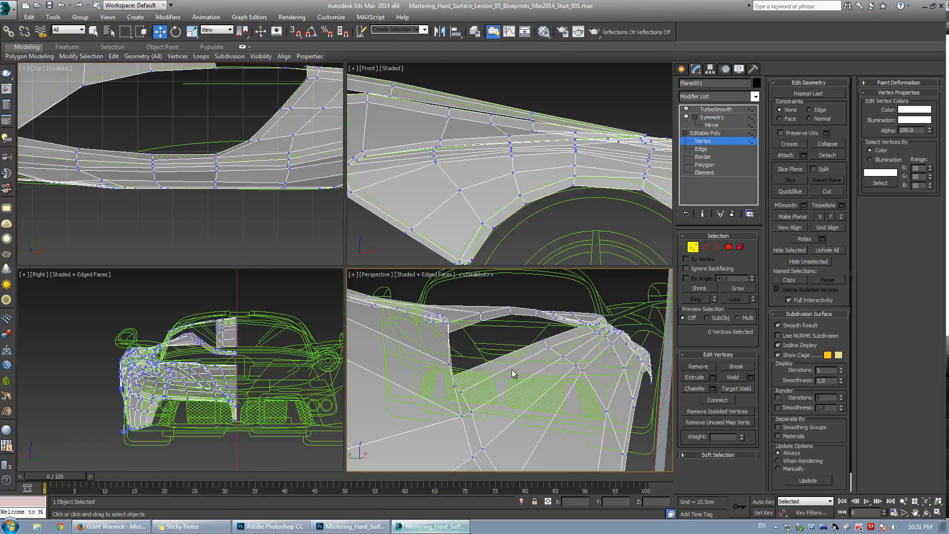
pyautogui.hotkey('alt', 'w')
pyautogui.keyDown('alt'); pyautogui.moveTo(514, 377); pyautogui.dragTo(381, 259, button='middle'); pyautogui.keyUp('alt')
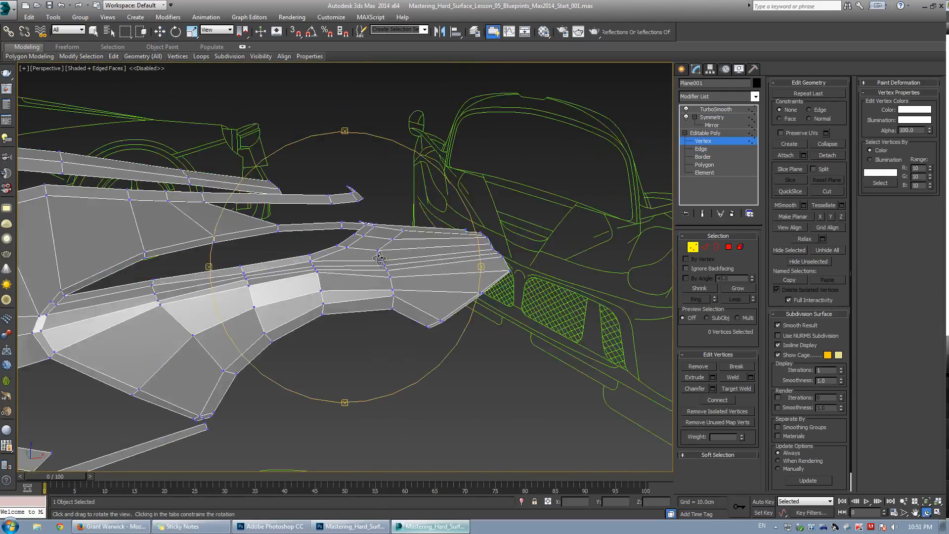
pyautogui.scroll(4, 382, 261)
pyautogui.press('w')
pyautogui.press('1')
pyautogui.click(375, 257)
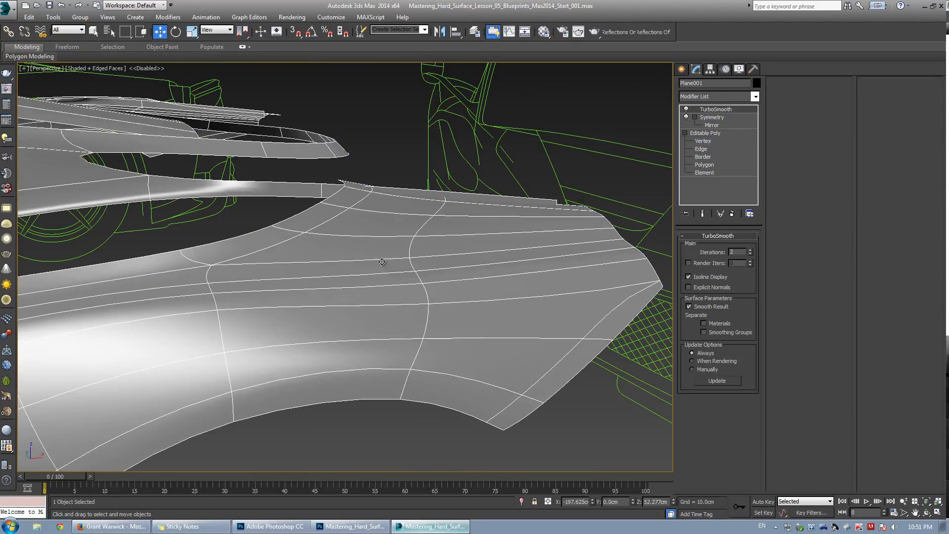
pyautogui.click(700, 133)
pyautogui.press('1')
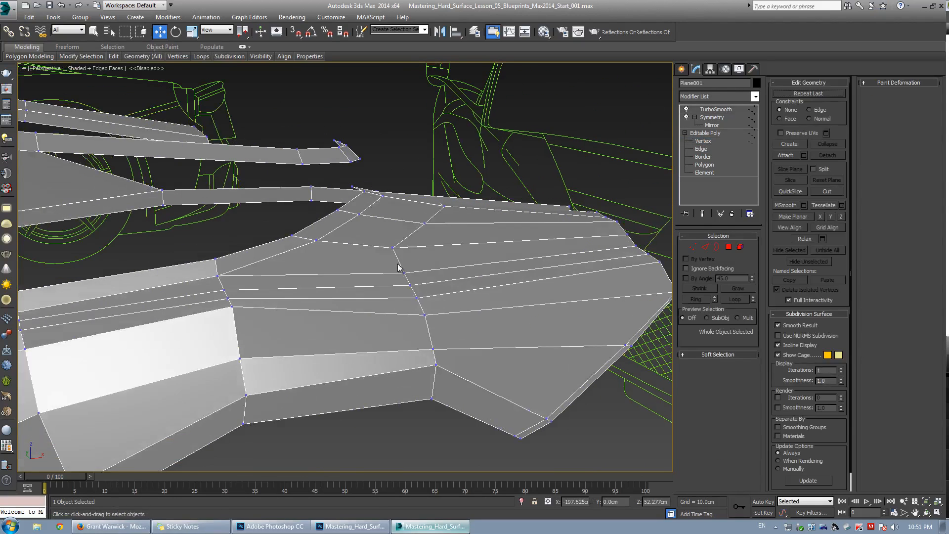
# Select four vertices on the rear quarter panel and scale them together.
pyautogui.moveTo(459, 332); pyautogui.dragTo(459, 332)
pyautogui.keyDown('alt'); pyautogui.moveTo(458, 332); pyautogui.dragTo(359, 281, button='middle'); pyautogui.keyUp('alt')
pyautogui.press('r')
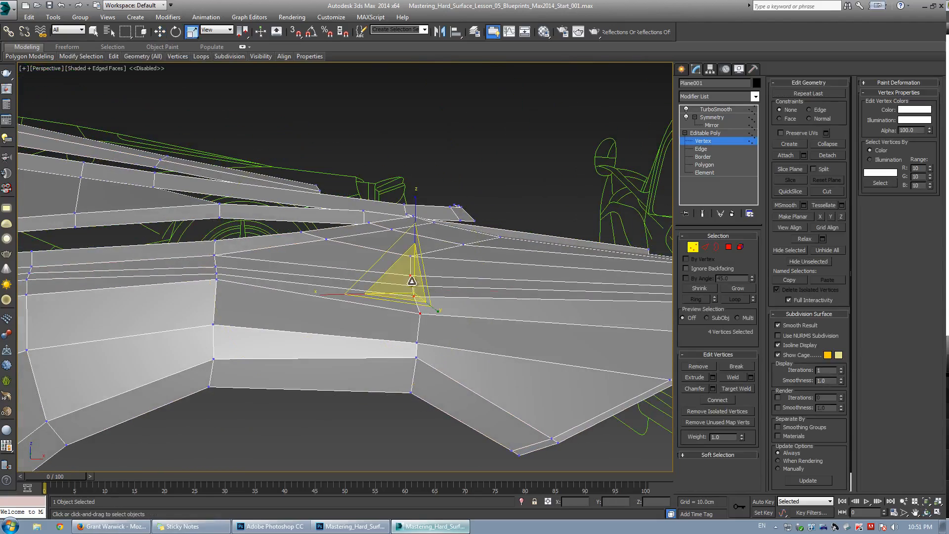
pyautogui.moveTo(411, 283); pyautogui.dragTo(451, 360)
# In the front view, move the selected rear deck vertices to follow the blueprint line.
pyautogui.press('w')
pyautogui.press('`')
pyautogui.moveTo(444, 261); pyautogui.dragTo(445, 238)
pyautogui.hotkey('alt', 'w')
pyautogui.rightClick(519, 186)
pyautogui.hotkey('alt', 'w')
pyautogui.press('`')
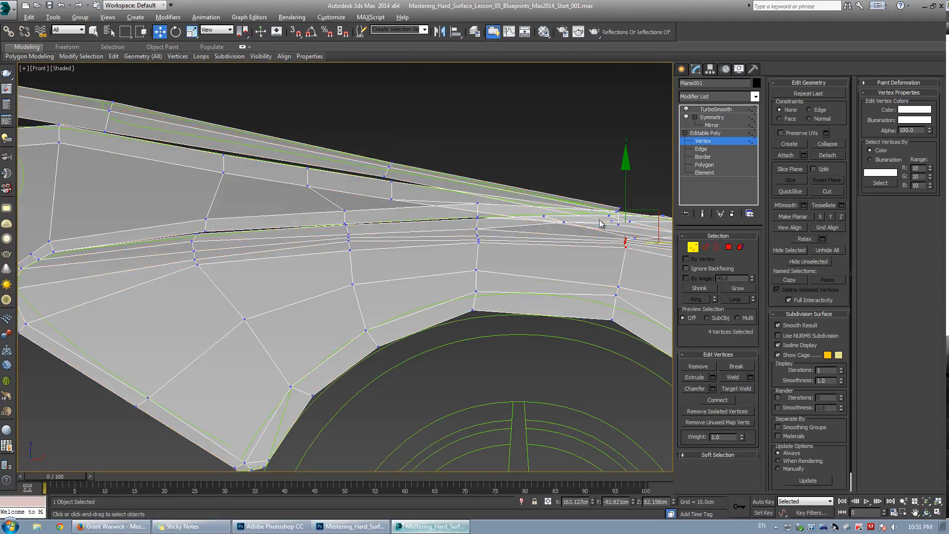
pyautogui.moveTo(453, 223); pyautogui.dragTo(447, 254)
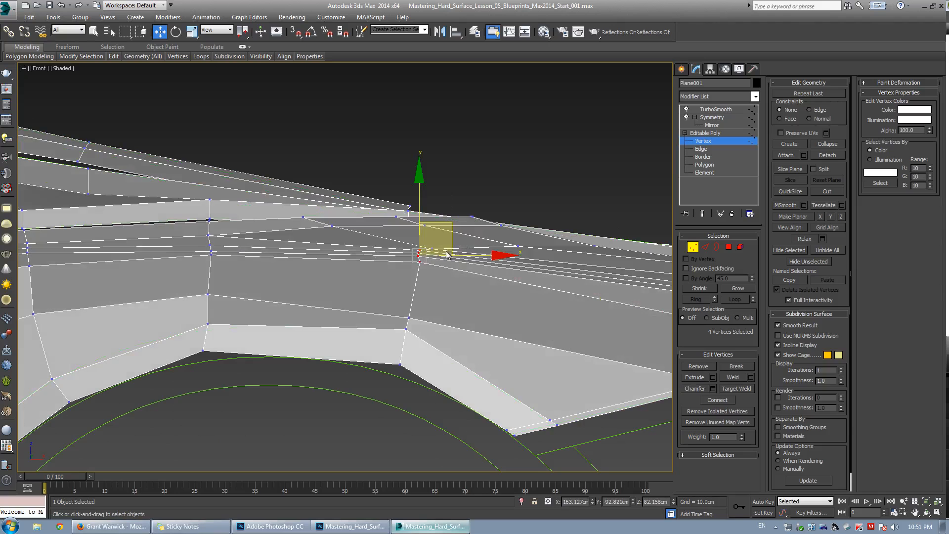
pyautogui.moveTo(452, 222); pyautogui.dragTo(407, 224)
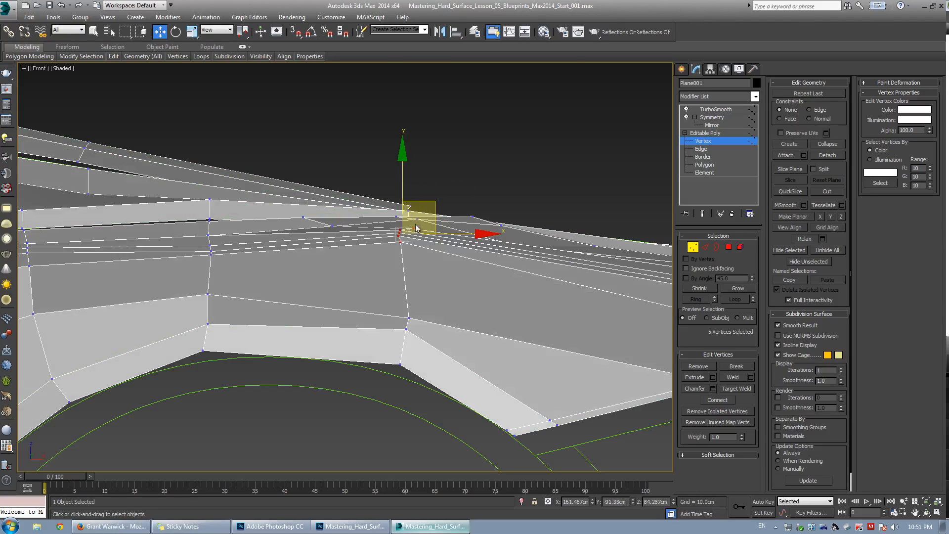
pyautogui.press('F3')
pyautogui.scroll(4, 416, 225)
pyautogui.press('F3')
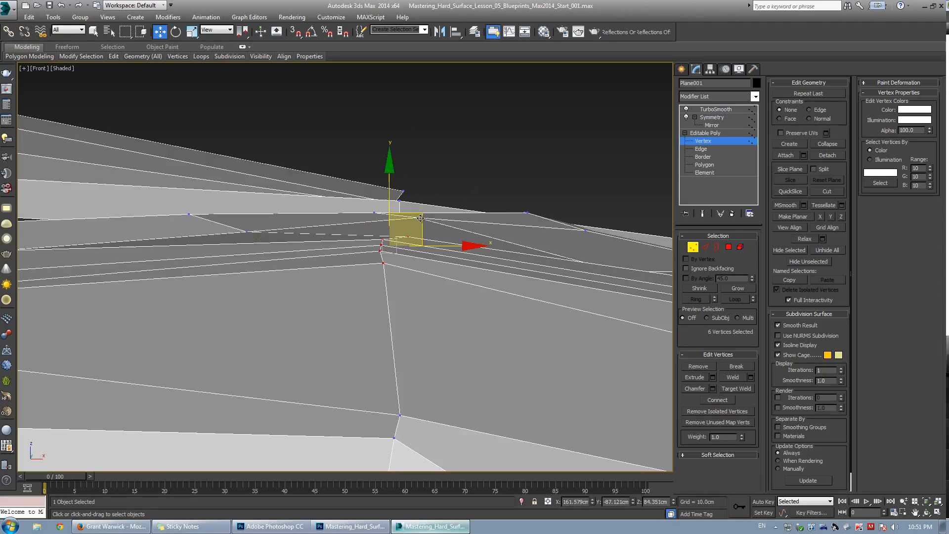
pyautogui.moveTo(420, 230); pyautogui.dragTo(420, 225)
# Scale the selected rear deck vertices in the perspective view.
pyautogui.hotkey('alt', 'w')
pyautogui.rightClick(514, 314)
pyautogui.hotkey('alt', 'w')
pyautogui.hotkey('ctrl', 'r')
pyautogui.moveTo(358, 286); pyautogui.dragTo(369, 269)
pyautogui.press('w')
pyautogui.press('r')
pyautogui.moveTo(447, 254); pyautogui.dragTo(428, 236)
# Move the selected vertices upward in the front view to match the blueprint.
pyautogui.hotkey('ctrl', 'r')
pyautogui.hotkey('alt', 'w')
pyautogui.rightClick(502, 176)
pyautogui.hotkey('alt', 'w')
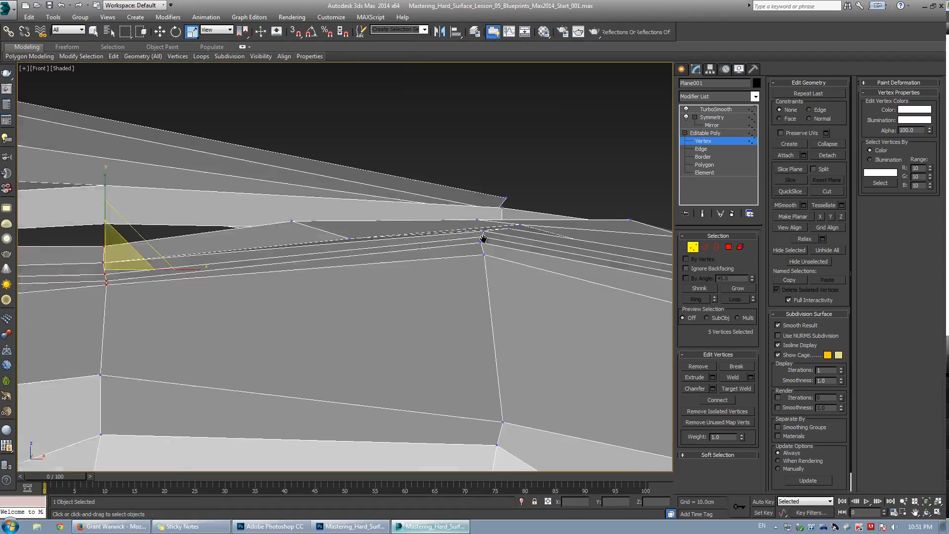
pyautogui.press('w')
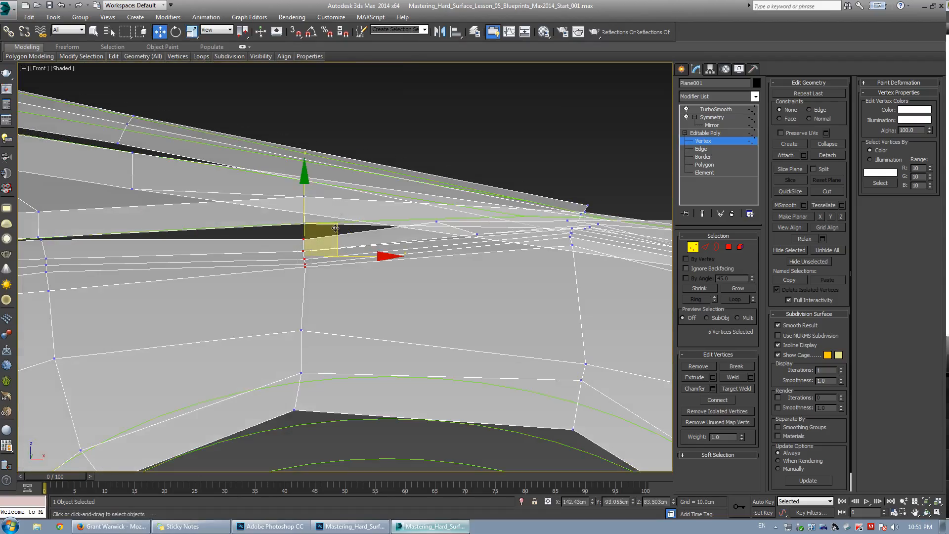
pyautogui.moveTo(336, 228); pyautogui.dragTo(339, 198)
# Scale the selected vertices again in the perspective view.
pyautogui.hotkey('alt', 'w')
pyautogui.rightClick(452, 304)
pyautogui.hotkey('alt', 'w')
pyautogui.hotkey('ctrl', 'r')
pyautogui.moveTo(455, 305); pyautogui.dragTo(381, 282)
pyautogui.press('w')
pyautogui.scroll(3, 343, 265)
pyautogui.press('r')
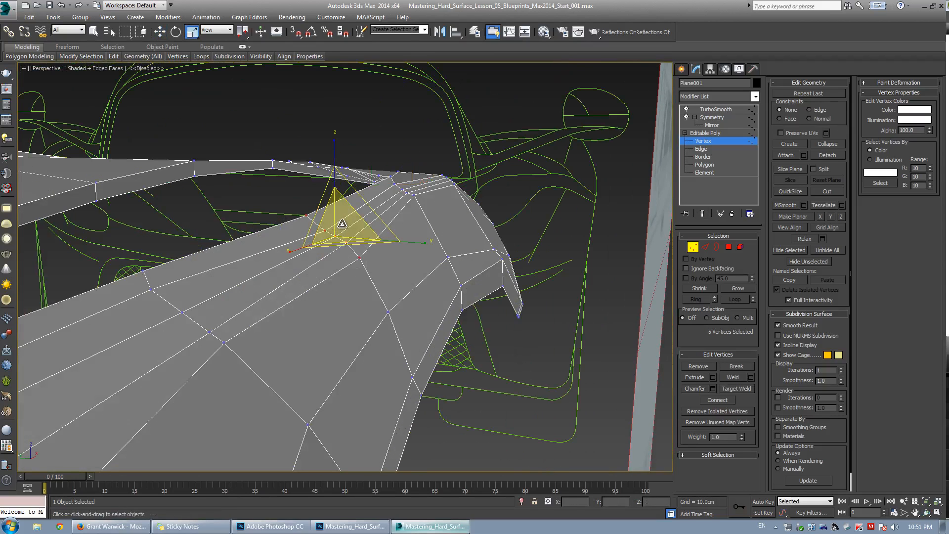
pyautogui.moveTo(341, 226); pyautogui.dragTo(371, 273)
# Move a rear deck vertex slightly upward and preview the smoothed surface.
pyautogui.press('w')
pyautogui.hotkey('ctrl', 'q')
pyautogui.moveTo(311, 206); pyautogui.dragTo(305, 194)
pyautogui.hotkey('ctrl', 'r')
pyautogui.moveTo(341, 243); pyautogui.dragTo(292, 268)
pyautogui.scroll(4, 375, 277)
pyautogui.press('w')
pyautogui.hotkey('ctrl', 'q')
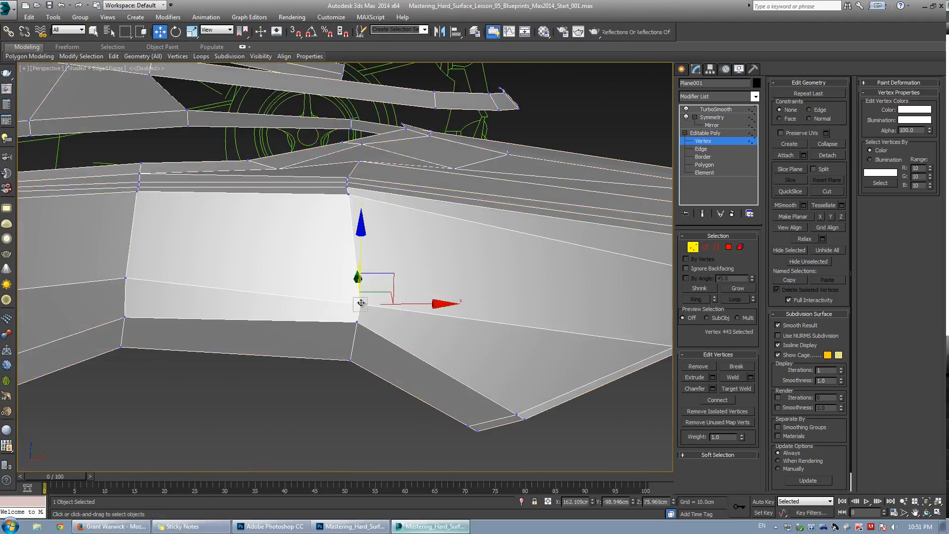
# Move a vertex at the quarter panel's rear corner upward.
pyautogui.hotkey('ctrl', 'r')
pyautogui.moveTo(361, 303); pyautogui.dragTo(304, 292)
pyautogui.press('w')
pyautogui.click(385, 267)
pyautogui.hotkey('ctrl', 'z')
pyautogui.moveTo(390, 270); pyautogui.dragTo(370, 235)
pyautogui.hotkey('ctrl', 'q')
pyautogui.hotkey('ctrl', 'q')
# Select and move neighbouring vertices along the panel's rear edge to even out the shape.
pyautogui.click(352, 267)
pyautogui.keyDown('alt'); pyautogui.moveTo(326, 298); pyautogui.dragTo(395, 298, button='middle'); pyautogui.keyUp('alt')
pyautogui.click(322, 298)
pyautogui.moveTo(309, 287); pyautogui.dragTo(315, 281)
pyautogui.keyDown('alt'); pyautogui.moveTo(326, 280); pyautogui.dragTo(387, 289, button='middle'); pyautogui.keyUp('alt')
pyautogui.scroll(3, 387, 289)
pyautogui.click(370, 318)
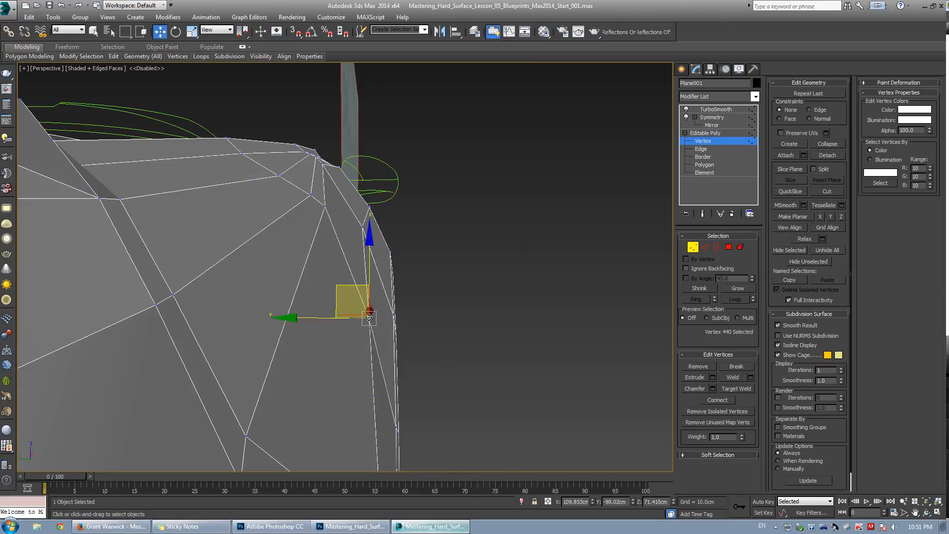
# Select an edge on the rear deck opening and move it to reshape the opening.
pyautogui.press('2')
pyautogui.click(318, 200)
pyautogui.moveTo(301, 171); pyautogui.dragTo(291, 167)
pyautogui.scroll(-5, 291, 173)
pyautogui.press('F4')
pyautogui.keyDown('alt'); pyautogui.moveTo(291, 178); pyautogui.dragTo(396, 217, button='middle'); pyautogui.keyUp('alt')
pyautogui.press('F4')
pyautogui.moveTo(417, 185); pyautogui.dragTo(420, 221, button='middle')
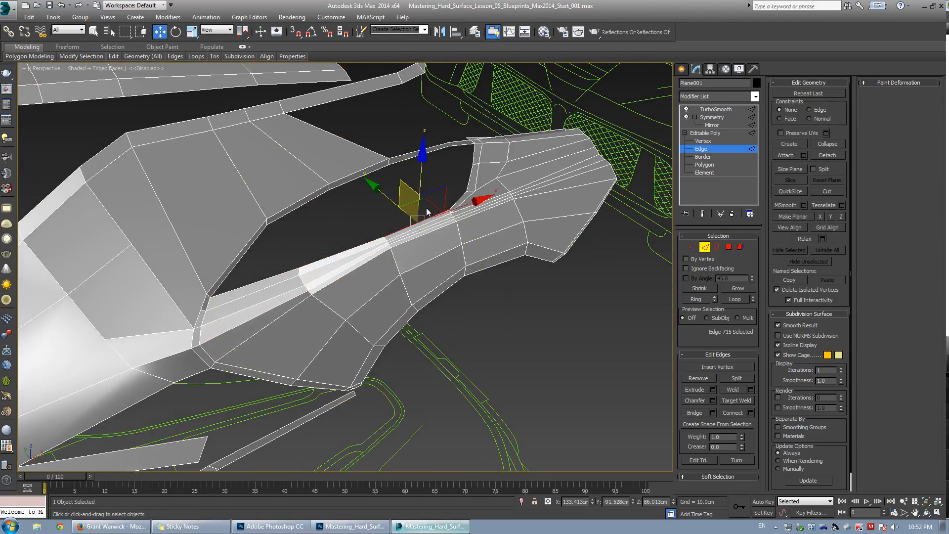
# Bridge two edges across the rear deck opening to fill part of the gap.
pyautogui.keyDown('ctrl'); pyautogui.click(352, 190); pyautogui.keyUp('ctrl')
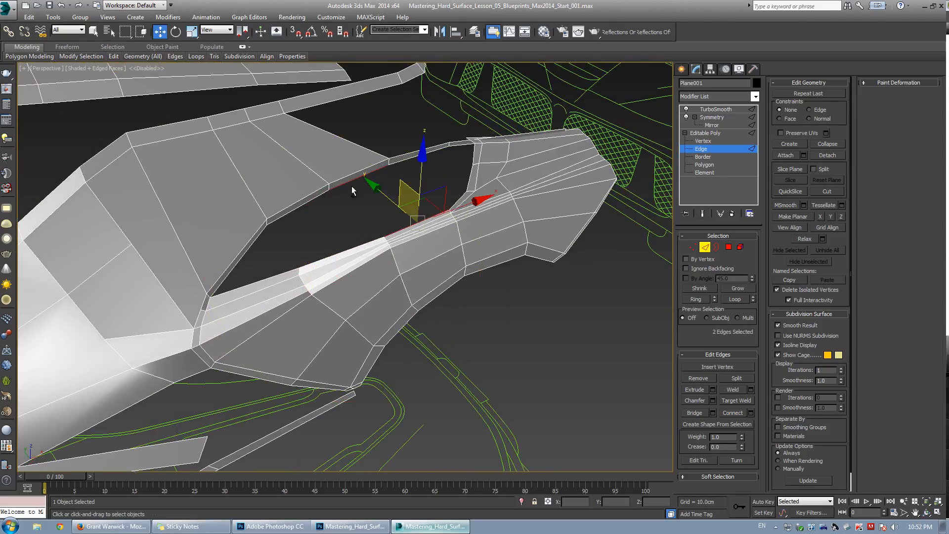
pyautogui.click(698, 408)
pyautogui.scroll(5, 423, 261)
pyautogui.moveTo(478, 230); pyautogui.dragTo(405, 274, button='middle')
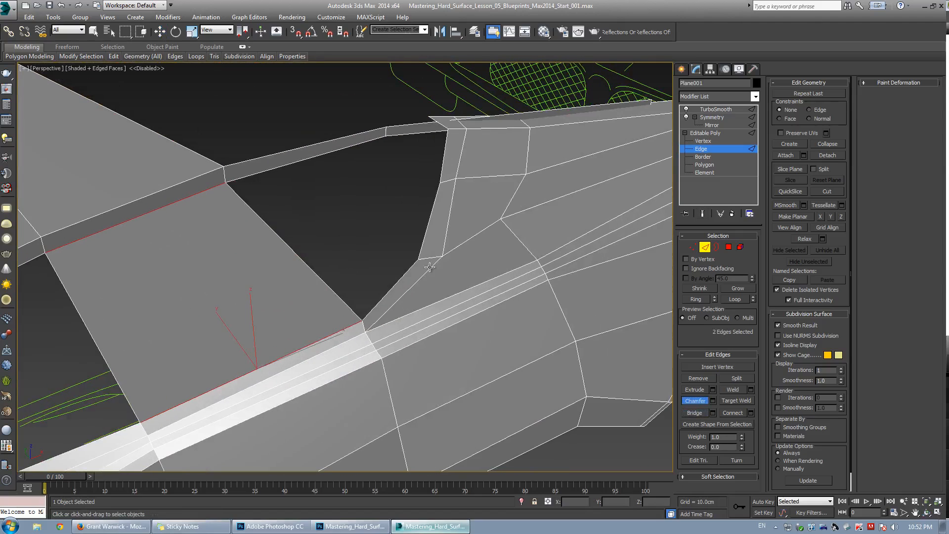
pyautogui.press('3')
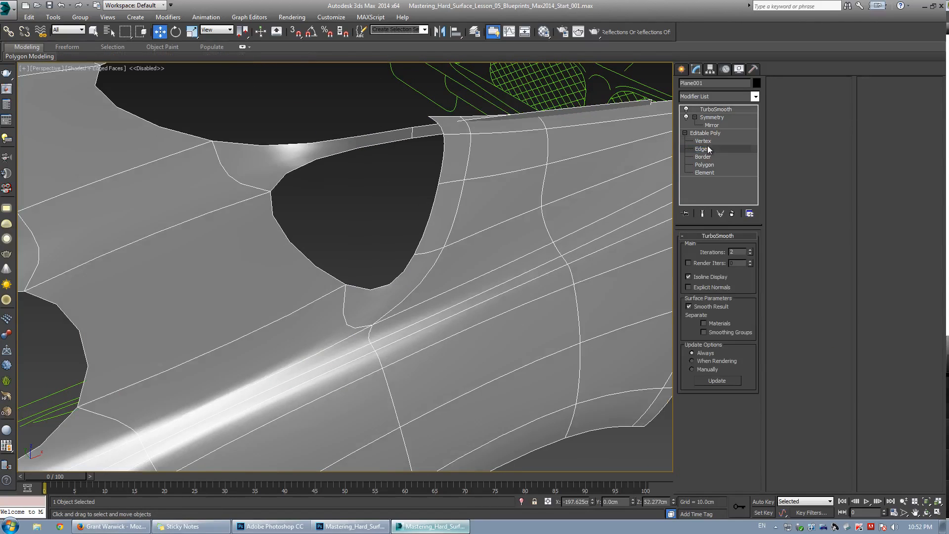
pyautogui.click(702, 149)
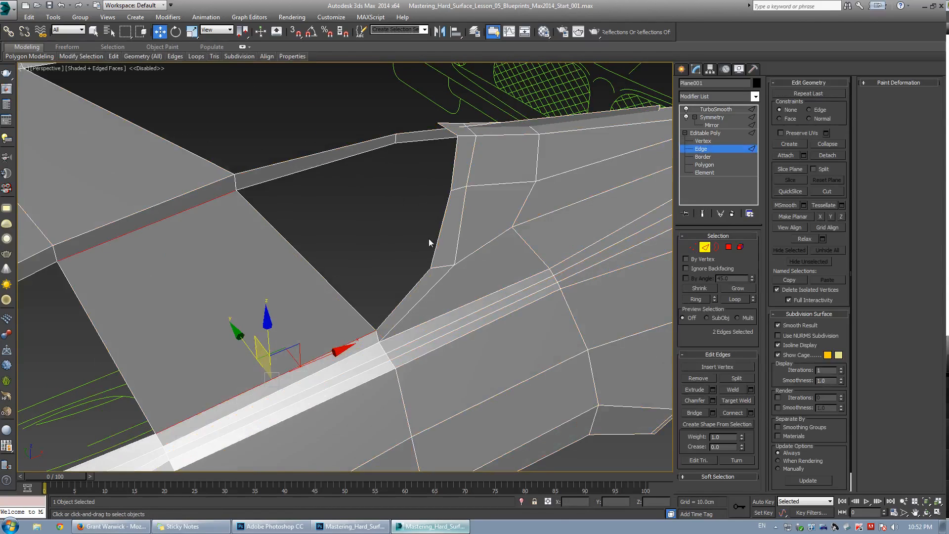
pyautogui.click(419, 290)
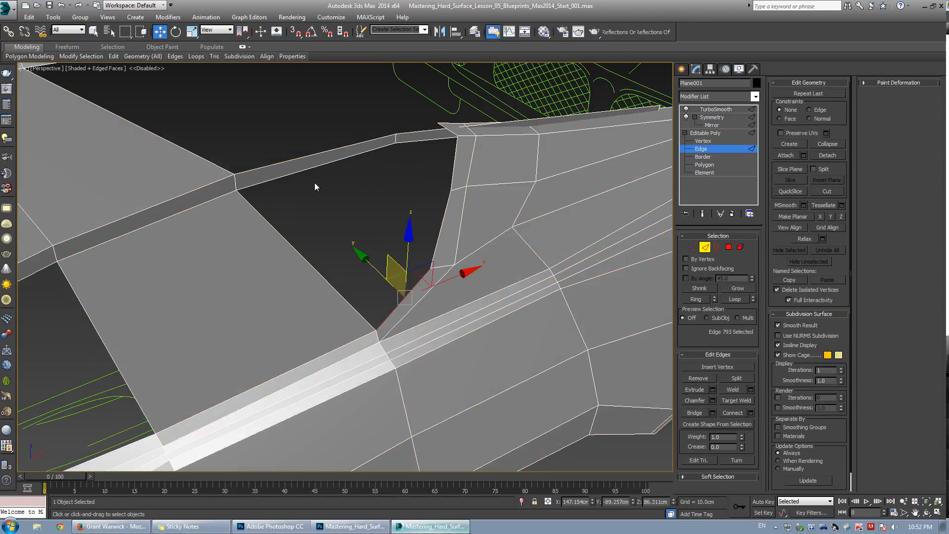
pyautogui.click(306, 169)
pyautogui.click(694, 414)
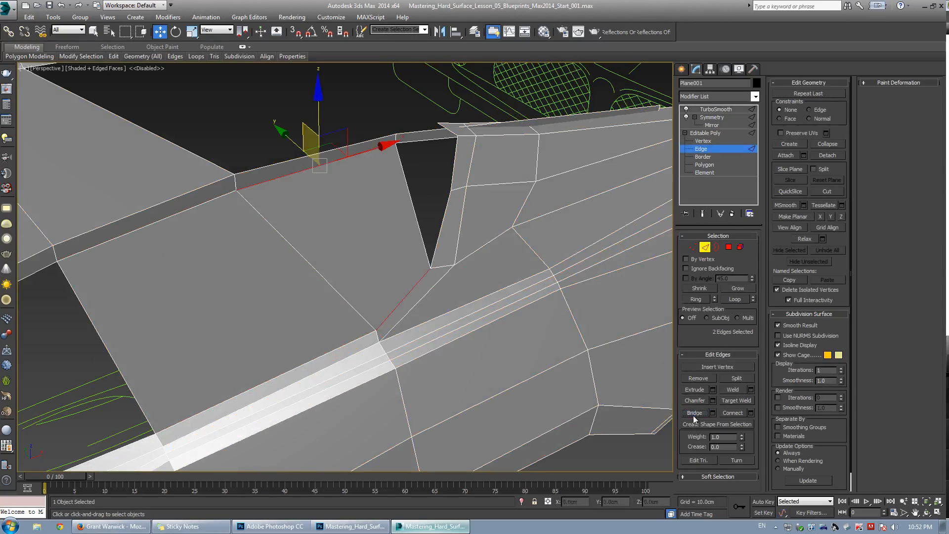
# Select the remaining open border beside the bridged rear deck gap.
pyautogui.click(483, 246)
pyautogui.hotkey('ctrl', 'q')
pyautogui.scroll(-5, 341, 295)
pyautogui.moveTo(341, 295); pyautogui.dragTo(473, 234, button='middle')
pyautogui.hotkey('ctrl', 'q')
pyautogui.press('3')
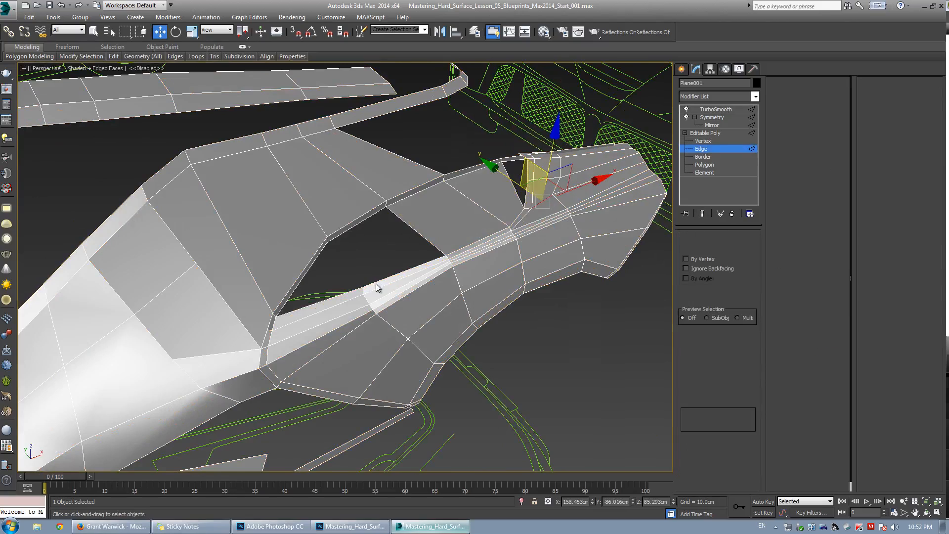
pyautogui.click(375, 283)
pyautogui.click(743, 381)
pyautogui.scroll(5, 356, 272)
pyautogui.press('1')
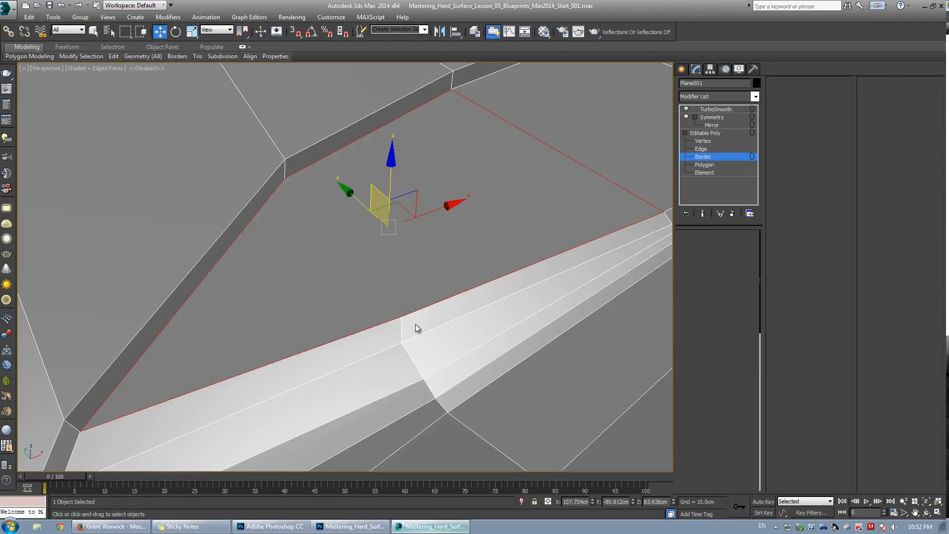
# Close the remaining open border beside the bridged rear deck gap.
pyautogui.click(402, 317)
pyautogui.keyDown('ctrl'); pyautogui.click(285, 178); pyautogui.keyUp('ctrl')
pyautogui.hotkey('ctrl', 'shift', 'e')
pyautogui.click(403, 196)
pyautogui.hotkey('ctrl', 'q')
pyautogui.press('F4')
pyautogui.scroll(-8, 402, 197)
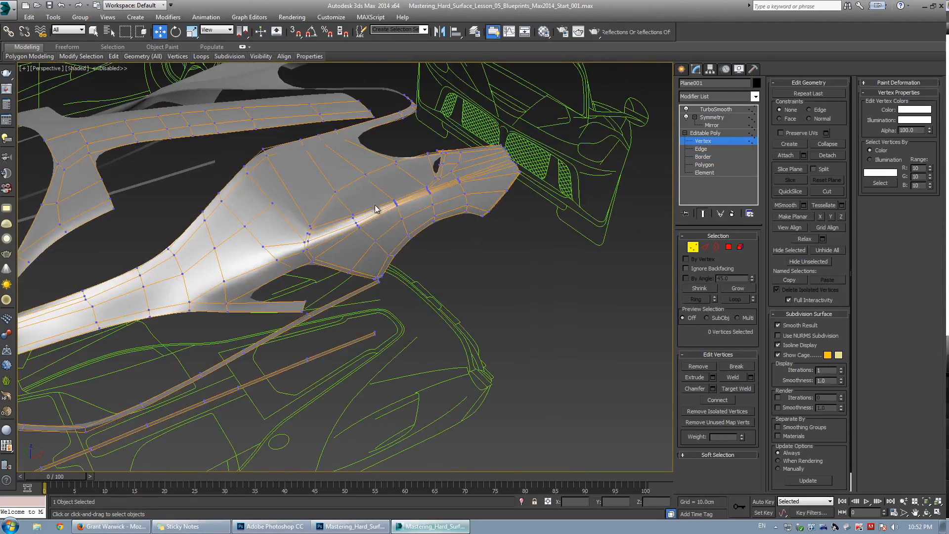
# Select an edge along the rear quarter panel crease and move it to refine the crease line.
pyautogui.keyDown('alt'); pyautogui.moveTo(379, 209); pyautogui.dragTo(351, 239, button='middle'); pyautogui.keyUp('alt')
pyautogui.keyDown('alt'); pyautogui.moveTo(315, 200); pyautogui.dragTo(315, 296, button='middle'); pyautogui.keyUp('alt')
pyautogui.hotkey('ctrl', 'q')
pyautogui.press('F4')
pyautogui.press('2')
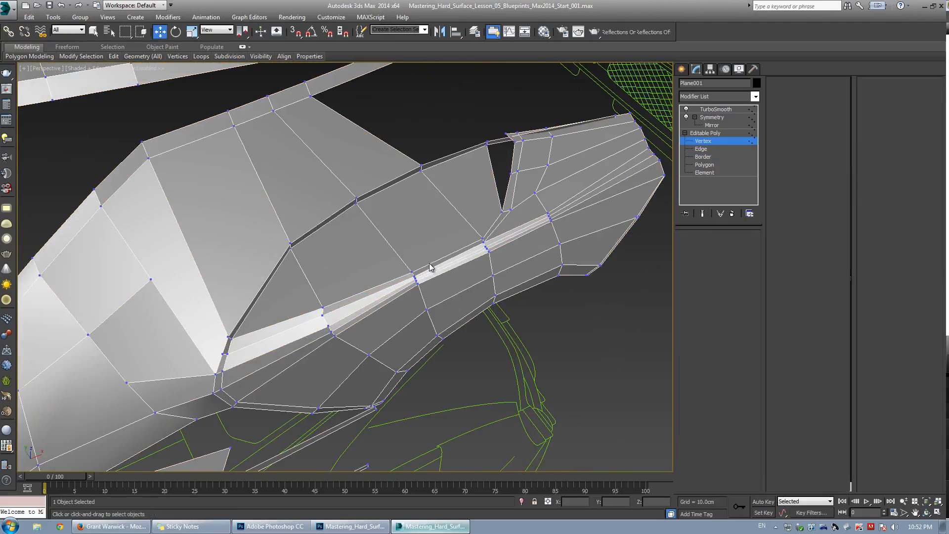
pyautogui.click(429, 264)
pyautogui.keyDown('alt'); pyautogui.moveTo(429, 264); pyautogui.dragTo(444, 231, button='middle'); pyautogui.keyUp('alt')
pyautogui.moveTo(436, 210); pyautogui.dragTo(437, 206)
pyautogui.keyDown('alt'); pyautogui.moveTo(346, 257); pyautogui.dragTo(316, 275, button='middle'); pyautogui.keyUp('alt')
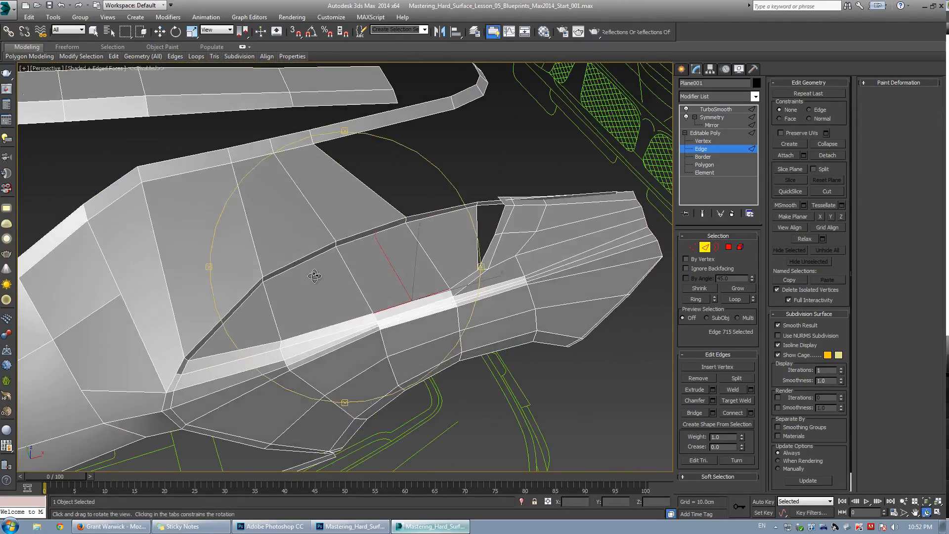
# Select the four-edge loop along the lower crease of the quarter panel and move it slightly.
pyautogui.click(327, 335)
pyautogui.doubleClick(324, 335)
pyautogui.scroll(5, 359, 327)
pyautogui.moveTo(359, 327)
pyautogui.keyDown('alt'); pyautogui.mouseDown(button='middle')
pyautogui.moveTo(377, 318)
pyautogui.moveTo(364, 337)
pyautogui.moveTo(370, 329)
pyautogui.mouseUp(button='middle'); pyautogui.keyUp('alt')
pyautogui.scroll(-5, 371, 335)
pyautogui.press('w')
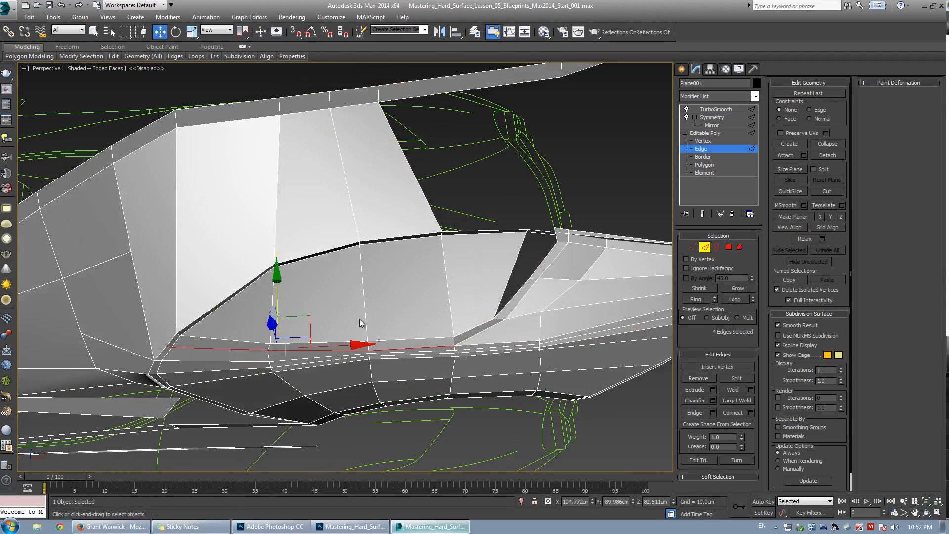
pyautogui.hotkey('alt', 'w')
pyautogui.middleClick(220, 198)
pyautogui.hotkey('alt', 'w')
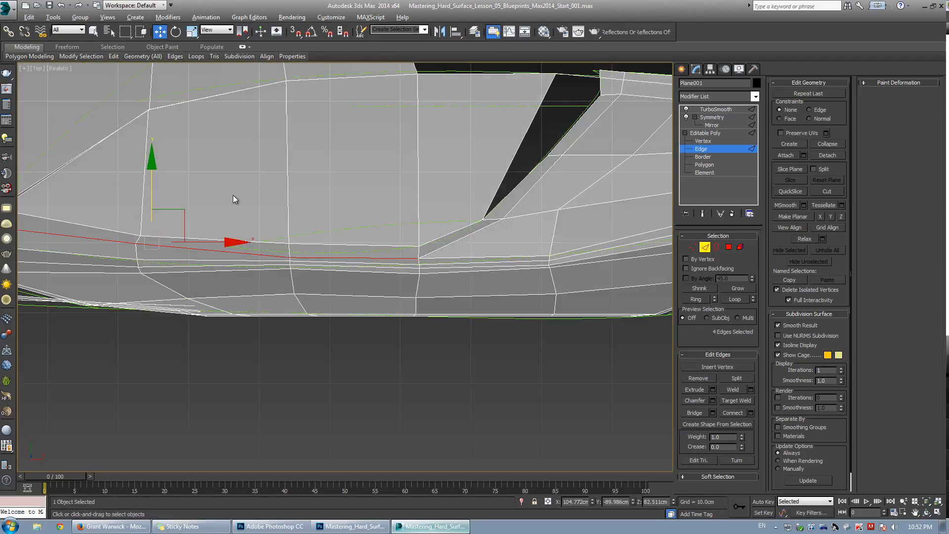
pyautogui.scroll(-3, 233, 195)
pyautogui.moveTo(233, 194); pyautogui.dragTo(255, 255, button='middle')
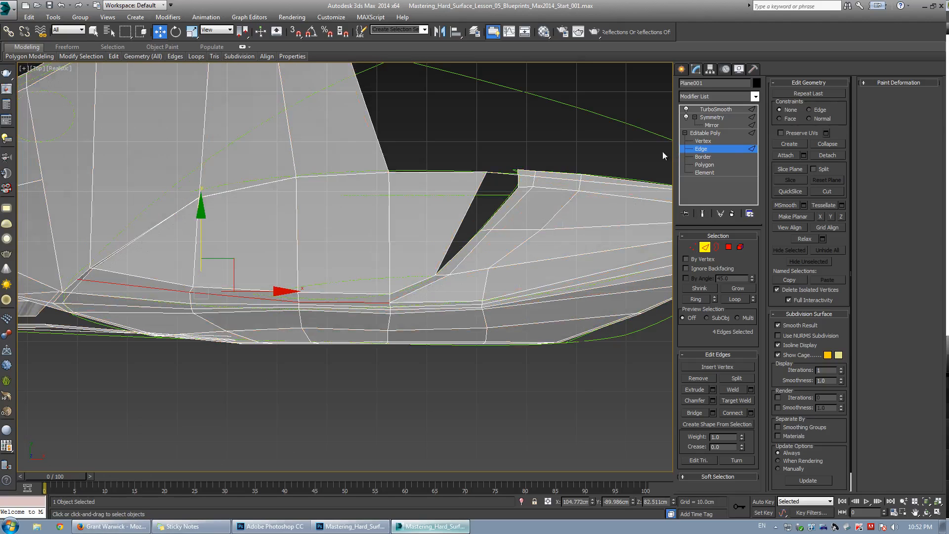
pyautogui.click(702, 148)
pyautogui.rightClick(372, 248)
pyautogui.click(403, 212)
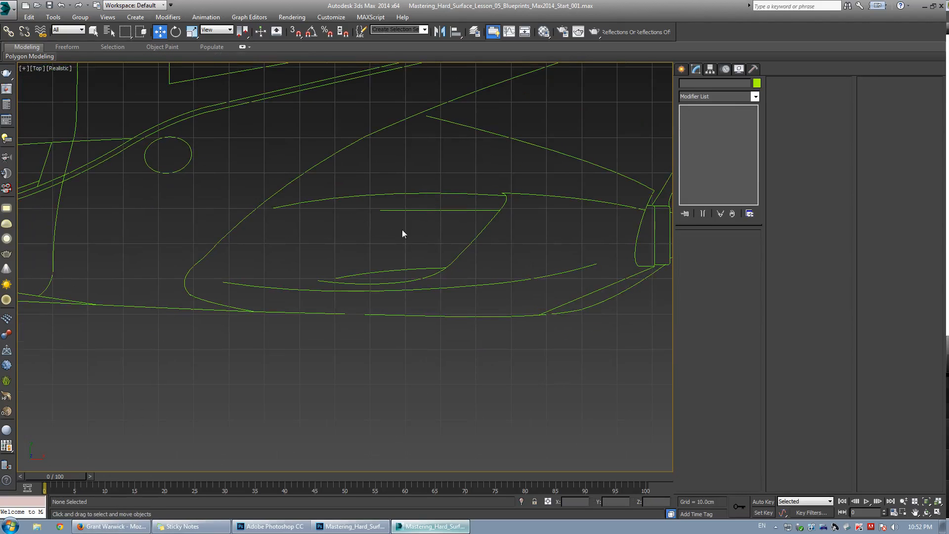
pyautogui.hotkey('ctrl', 'z')
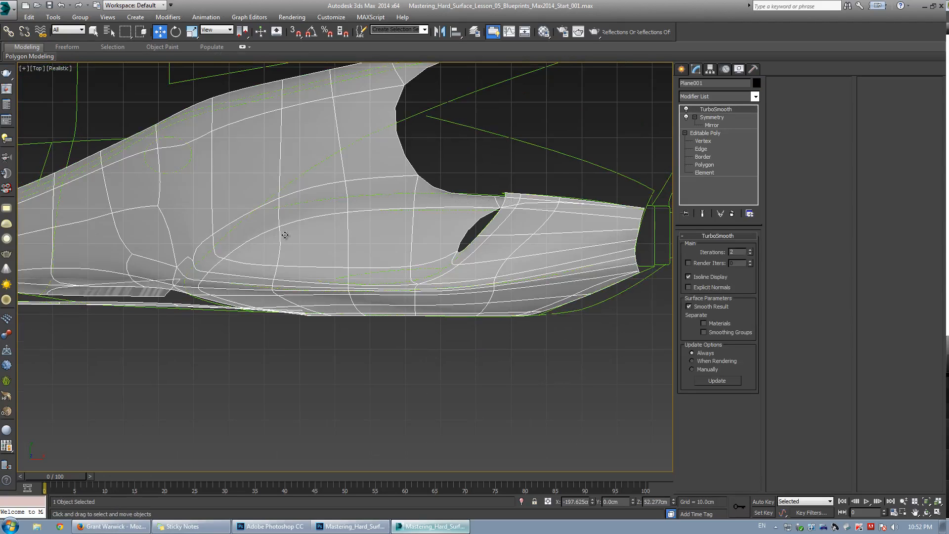
pyautogui.rightClick(336, 251)
pyautogui.click(360, 223)
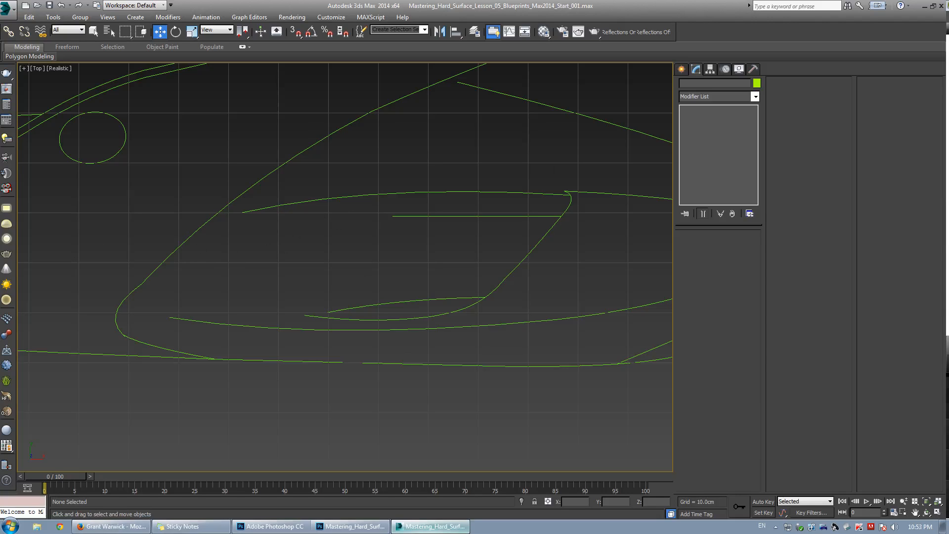
pyautogui.hotkey('ctrl', 'z')
pyautogui.moveTo(271, 244); pyautogui.dragTo(299, 252, button='middle')
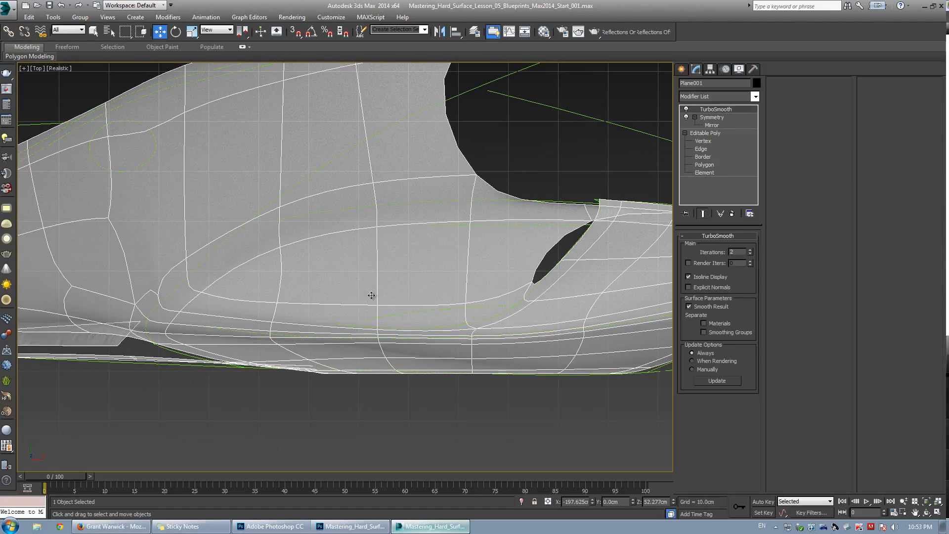
pyautogui.scroll(2, 395, 271)
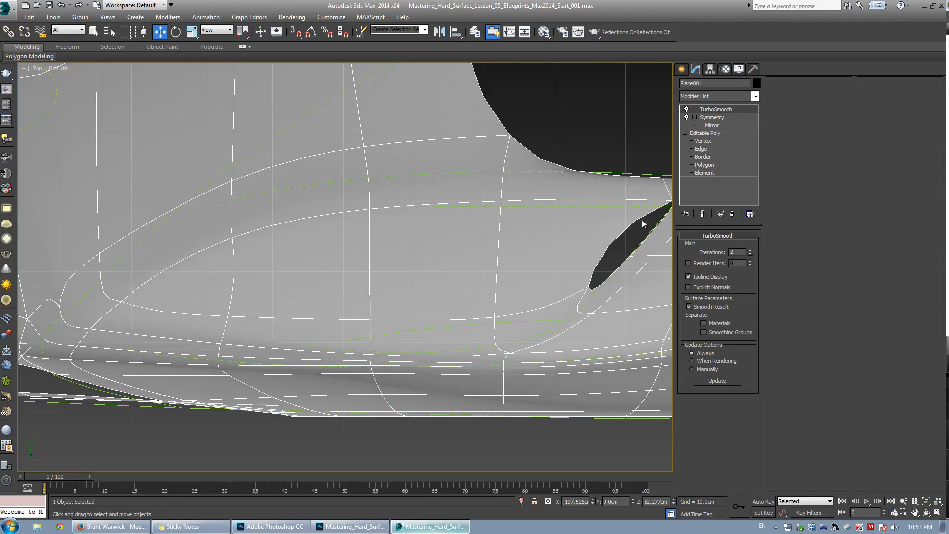
# Select a vertex on the quarter panel surface above the sill and move it downward.
pyautogui.click(703, 141)
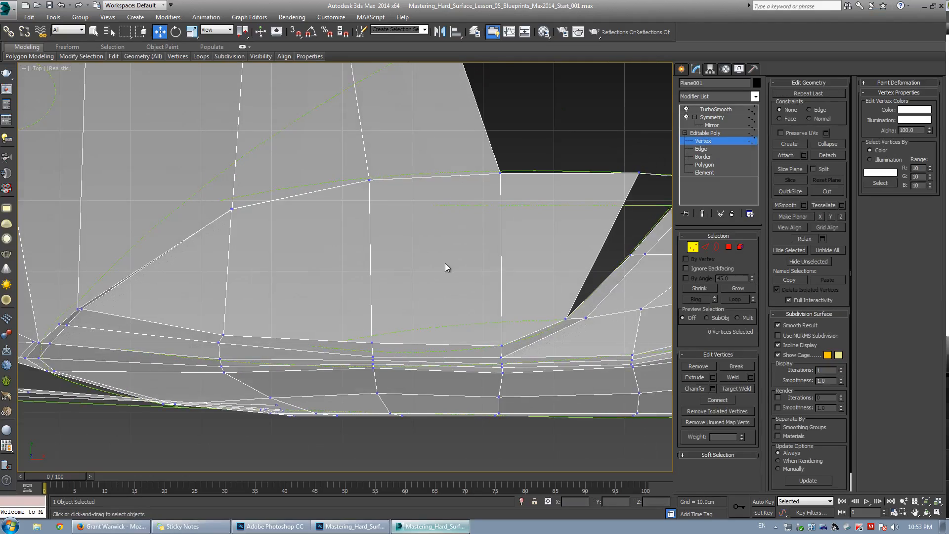
pyautogui.moveTo(445, 263); pyautogui.dragTo(412, 289, button='middle')
pyautogui.hotkey('alt', 'w')
pyautogui.click(519, 384)
pyautogui.hotkey('alt', 'w')
pyautogui.hotkey('ctrl', 'r')
pyautogui.moveTo(362, 340); pyautogui.dragTo(313, 214)
pyautogui.scroll(4, 350, 273)
pyautogui.press('w')
pyautogui.scroll(-4, 396, 259)
pyautogui.press('`')
pyautogui.hotkey('ctrl', 'r')
pyautogui.scroll(3, 336, 239)
pyautogui.press('w')
pyautogui.scroll(2, 339, 249)
pyautogui.press('`')
pyautogui.press('`')
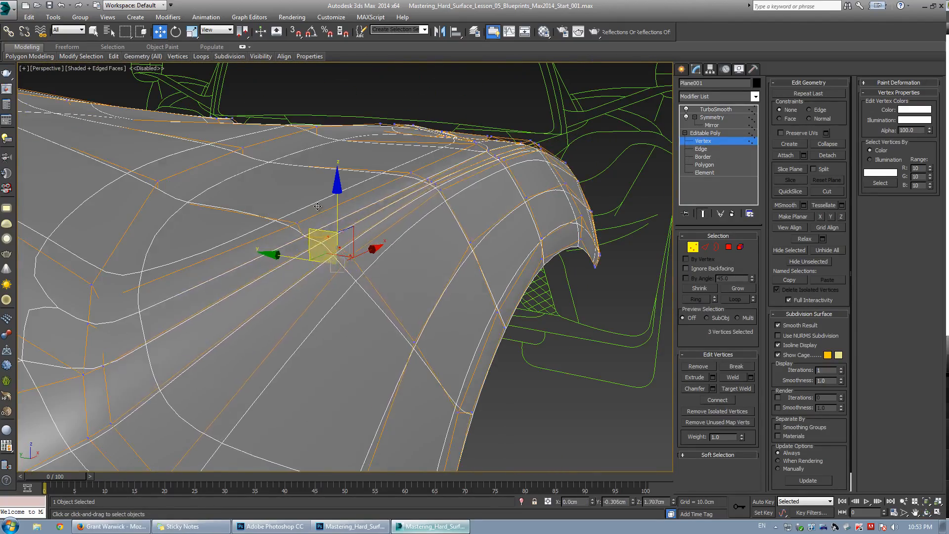
pyautogui.press('`')
pyautogui.click(305, 227)
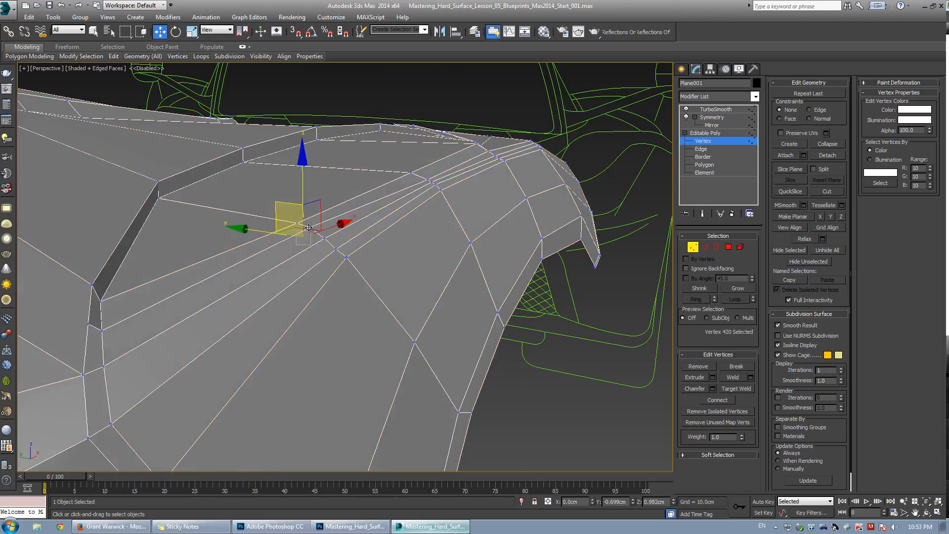
pyautogui.moveTo(311, 229); pyautogui.dragTo(311, 232)
pyautogui.keyDown('alt'); pyautogui.moveTo(311, 232); pyautogui.dragTo(295, 285, button='middle'); pyautogui.keyUp('alt')
pyautogui.scroll(-3, 310, 258)
pyautogui.press('`')
pyautogui.press('`')
pyautogui.press('t')
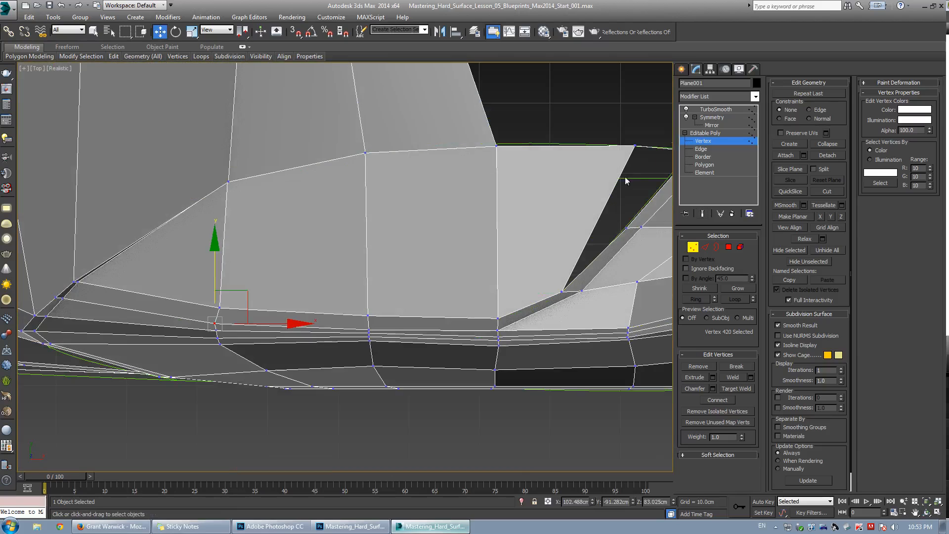
pyautogui.hotkey('alt', 'c')
pyautogui.hotkey('alt', 'x')
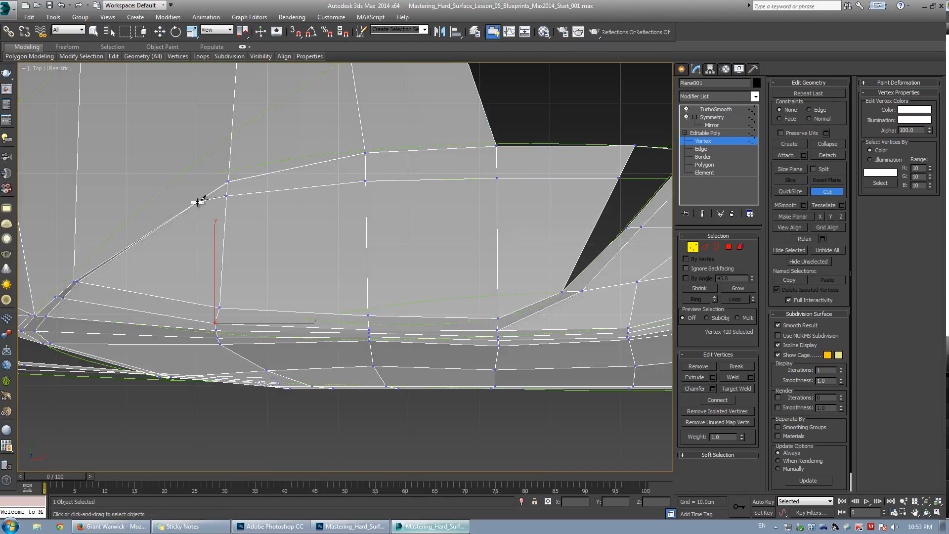
pyautogui.scroll(3, 295, 178)
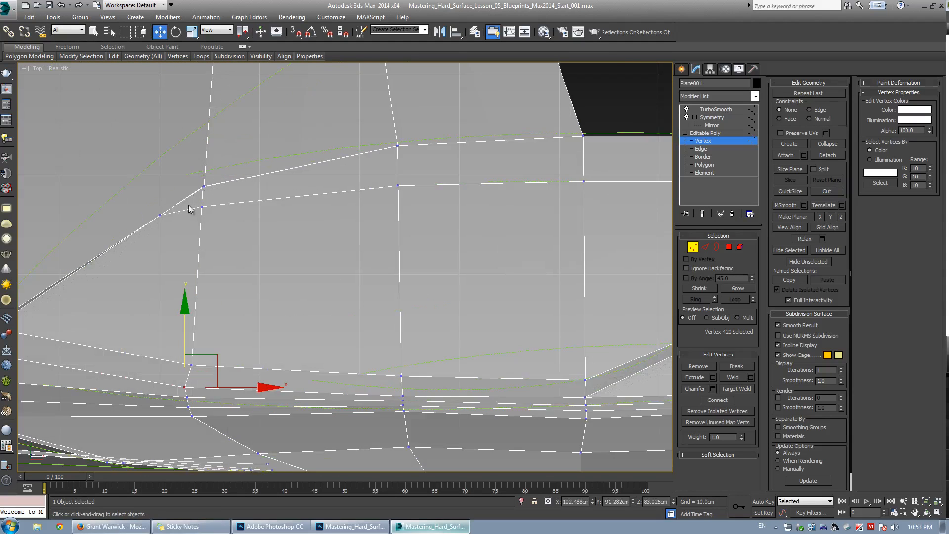
# Select the four polygons along the rear deck edge beside the opening in top view and delete them.
pyautogui.press('4')
pyautogui.scroll(-2, 541, 191)
pyautogui.moveTo(541, 191); pyautogui.dragTo(425, 220, button='middle')
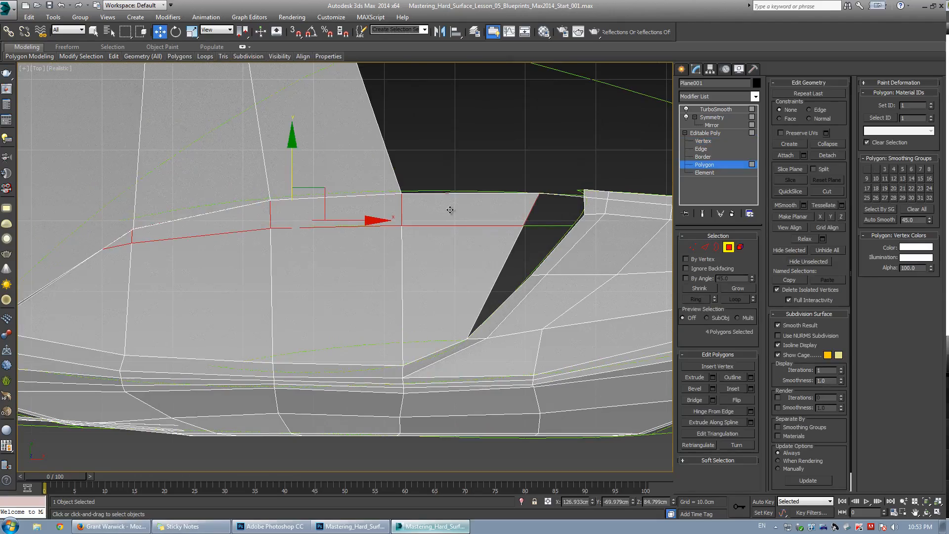
pyautogui.scroll(-4, 450, 209)
pyautogui.press('Delete')
pyautogui.hotkey('alt', 'w')
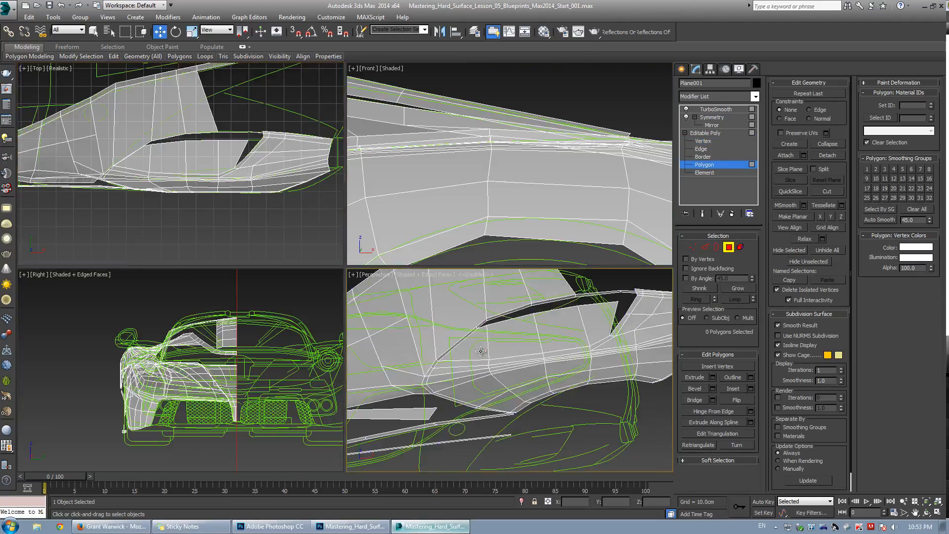
# Select the vertices at the forward tip of the rear deck opening and move them up in the front view.
pyautogui.middleClick(481, 351)
pyautogui.hotkey('alt', 'w')
pyautogui.moveTo(481, 352)
pyautogui.keyDown('alt'); pyautogui.mouseDown(button='middle')
pyautogui.moveTo(310, 237)
pyautogui.moveTo(370, 354)
pyautogui.moveTo(318, 271)
pyautogui.moveTo(324, 264)
pyautogui.mouseUp(button='middle'); pyautogui.keyUp('alt')
pyautogui.press('w')
pyautogui.scroll(8, 299, 208)
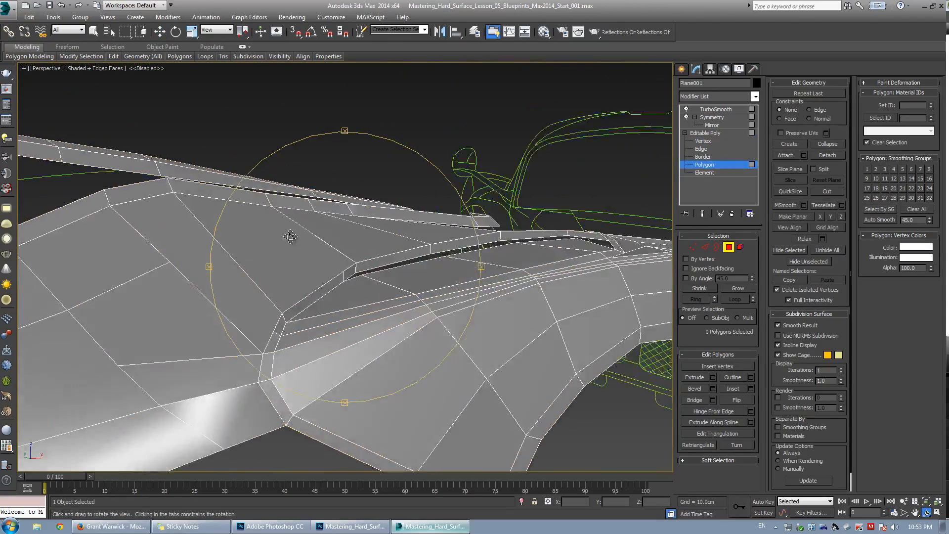
pyautogui.press('1')
pyautogui.moveTo(382, 304); pyautogui.dragTo(425, 321)
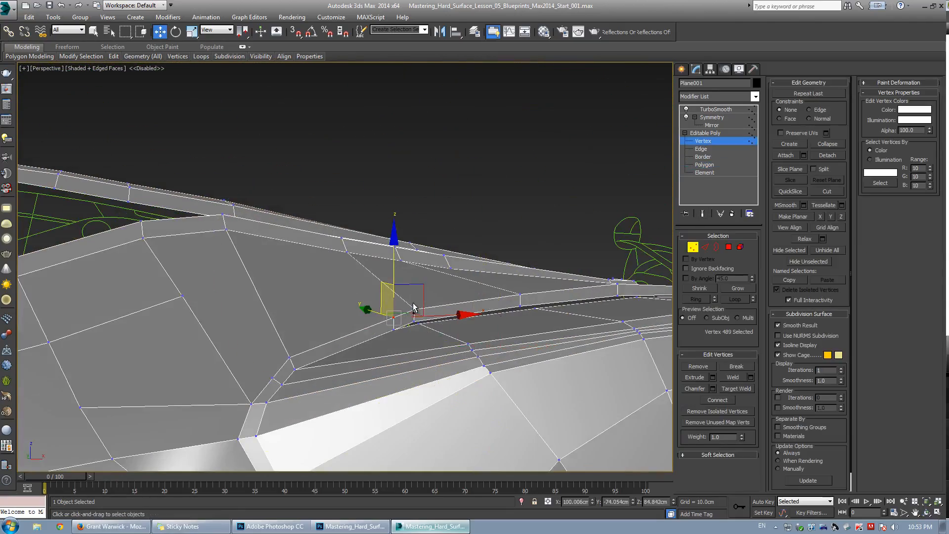
pyautogui.keyDown('alt'); pyautogui.moveTo(396, 316); pyautogui.dragTo(379, 327, button='middle'); pyautogui.keyUp('alt')
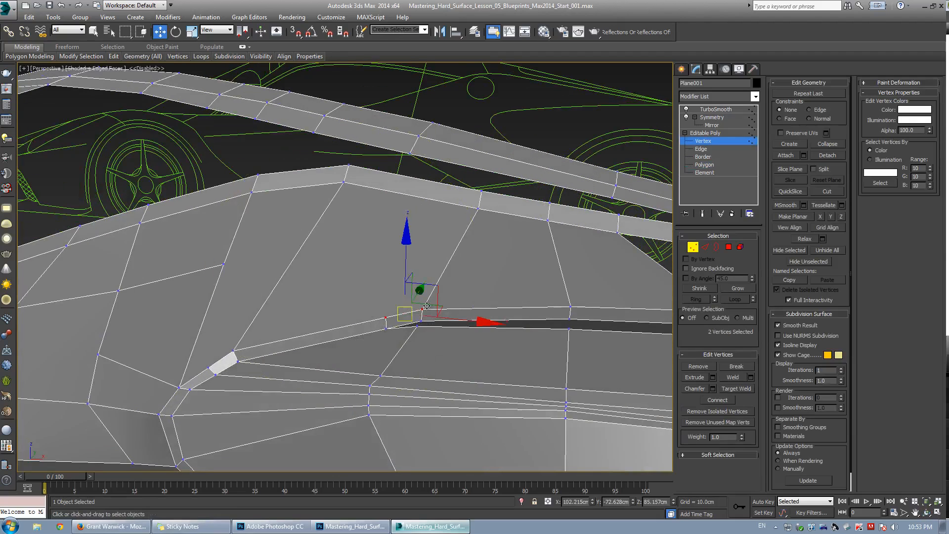
pyautogui.hotkey('alt', 'w')
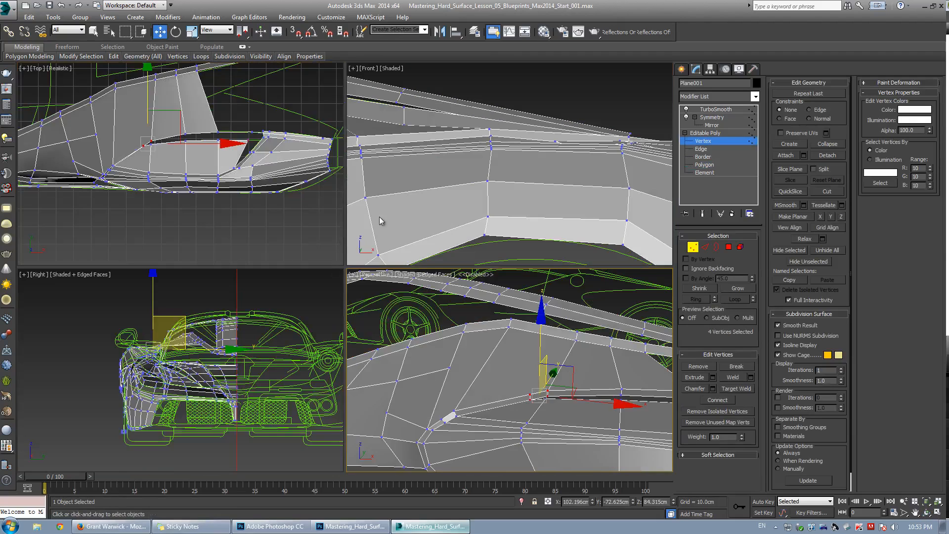
pyautogui.rightClick(378, 216)
pyautogui.hotkey('alt', 'w')
pyautogui.moveTo(158, 252); pyautogui.dragTo(500, 280, button='middle')
pyautogui.moveTo(90, 260); pyautogui.dragTo(375, 244, button='middle')
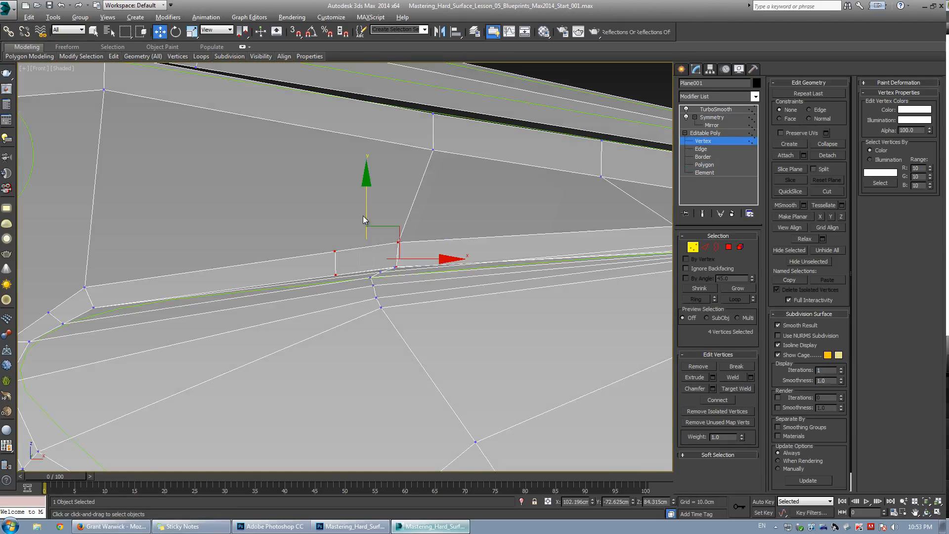
pyautogui.moveTo(361, 229); pyautogui.dragTo(375, 213)
pyautogui.click(380, 272)
pyautogui.scroll(4, 392, 271)
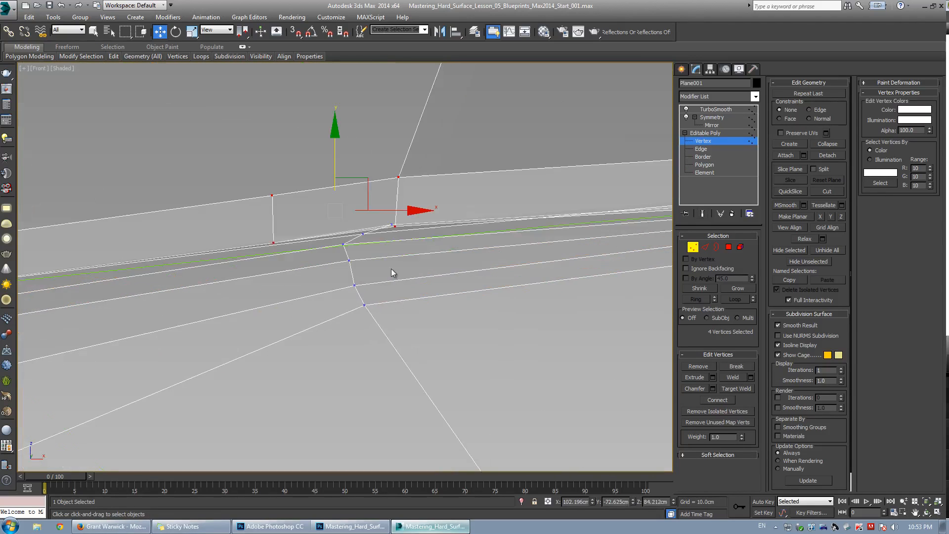
# Select and nudge individual vertices along the sill edge in the front view to line them up.
pyautogui.click(395, 217)
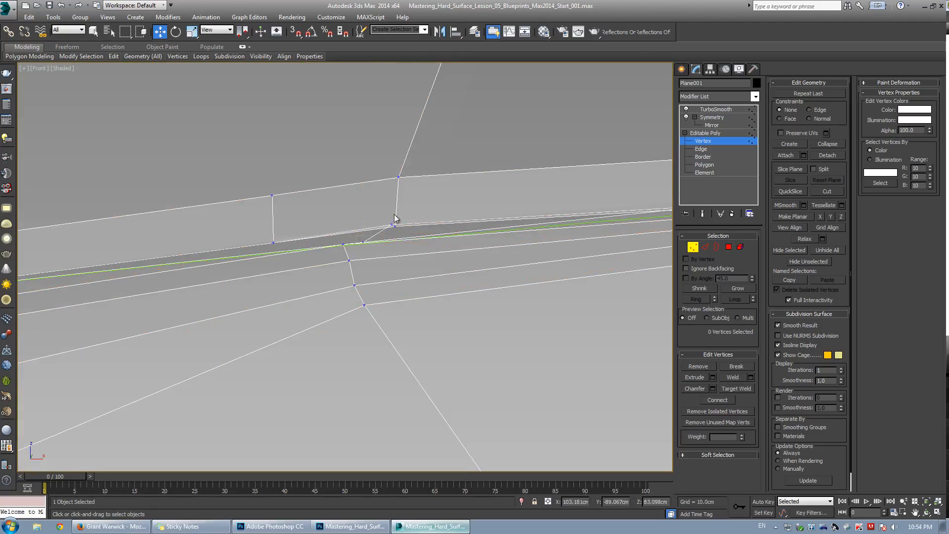
pyautogui.moveTo(394, 226); pyautogui.dragTo(394, 235)
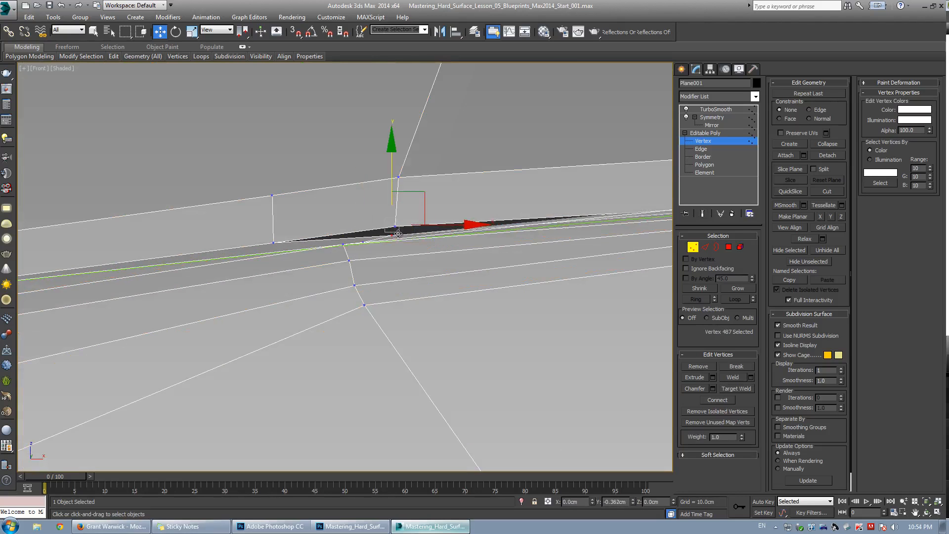
pyautogui.scroll(-2, 404, 234)
pyautogui.moveTo(532, 241); pyautogui.dragTo(313, 295, button='middle')
pyautogui.moveTo(593, 248); pyautogui.dragTo(335, 262, button='middle')
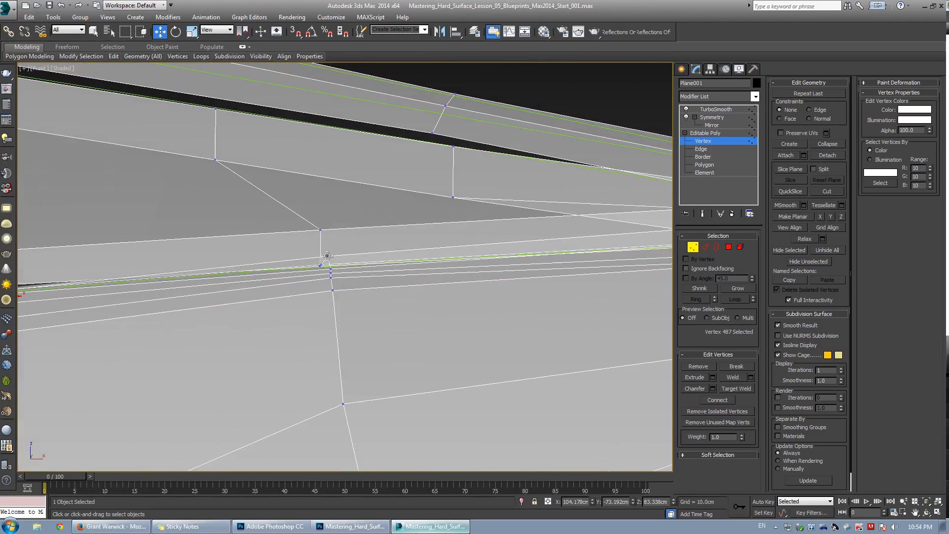
pyautogui.moveTo(327, 256); pyautogui.dragTo(331, 261)
pyautogui.scroll(-2, 331, 261)
pyautogui.moveTo(548, 249); pyautogui.dragTo(406, 287, button='middle')
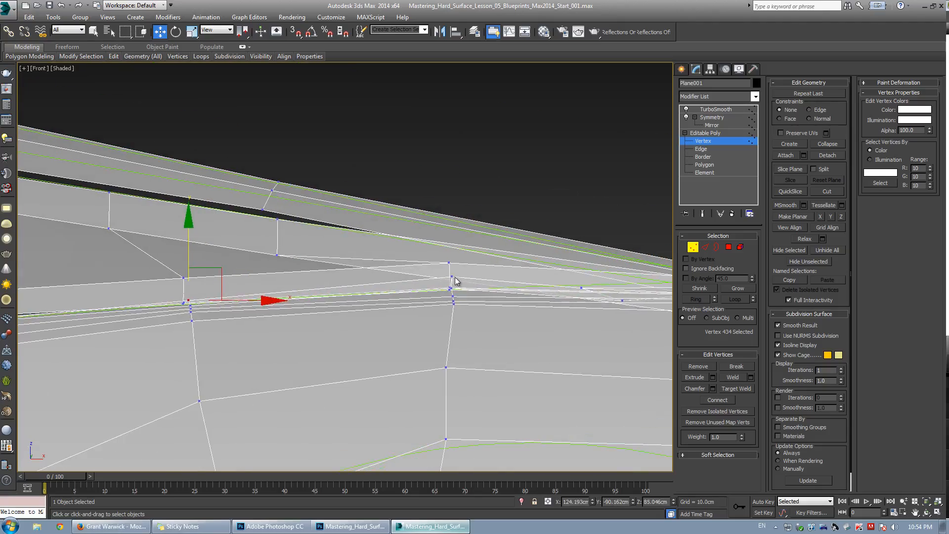
pyautogui.moveTo(452, 278); pyautogui.dragTo(454, 284)
# Try removing the edge loop running along the quarter panel's crease, then undo the removal.
pyautogui.hotkey('alt', 'w')
pyautogui.rightClick(502, 385)
pyautogui.hotkey('alt', 'w')
pyautogui.keyDown('alt'); pyautogui.moveTo(502, 386); pyautogui.dragTo(326, 310, button='middle'); pyautogui.keyUp('alt')
pyautogui.press('`')
pyautogui.press('w')
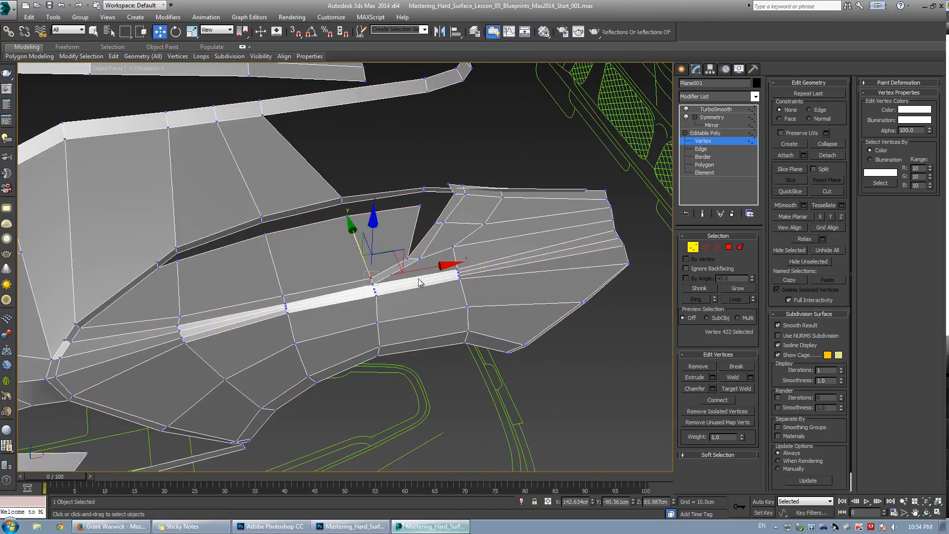
pyautogui.press('2')
pyautogui.doubleClick(479, 270)
pyautogui.keyDown('alt'); pyautogui.moveTo(373, 305); pyautogui.dragTo(322, 307, button='middle'); pyautogui.keyUp('alt')
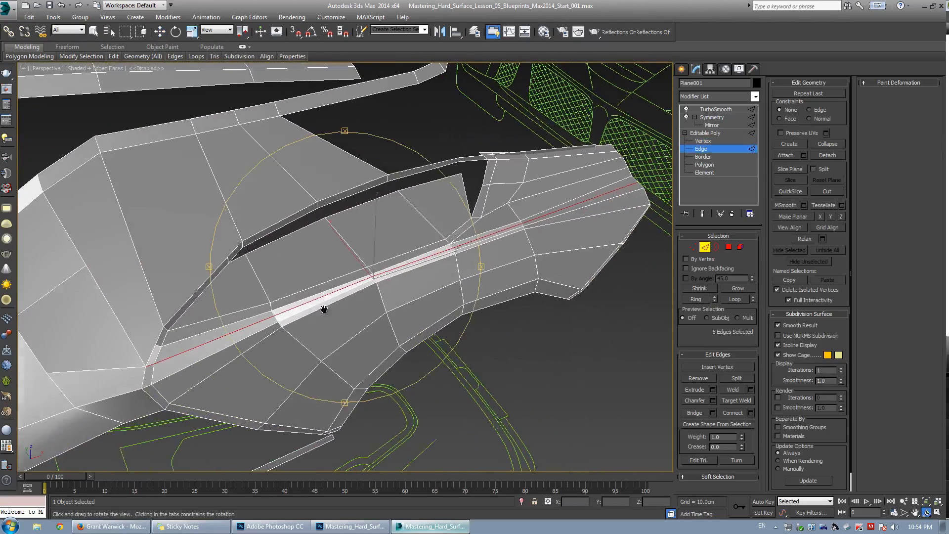
pyautogui.press('w')
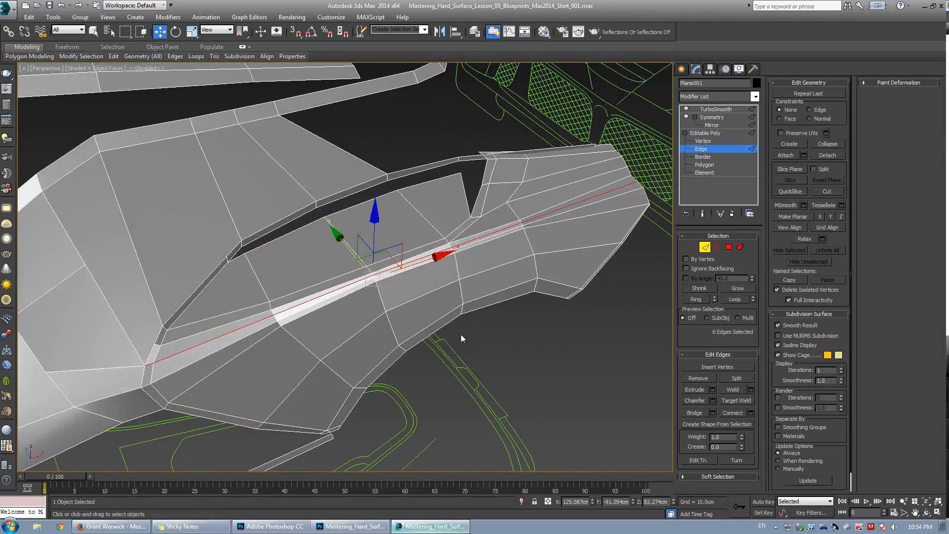
pyautogui.click(705, 378)
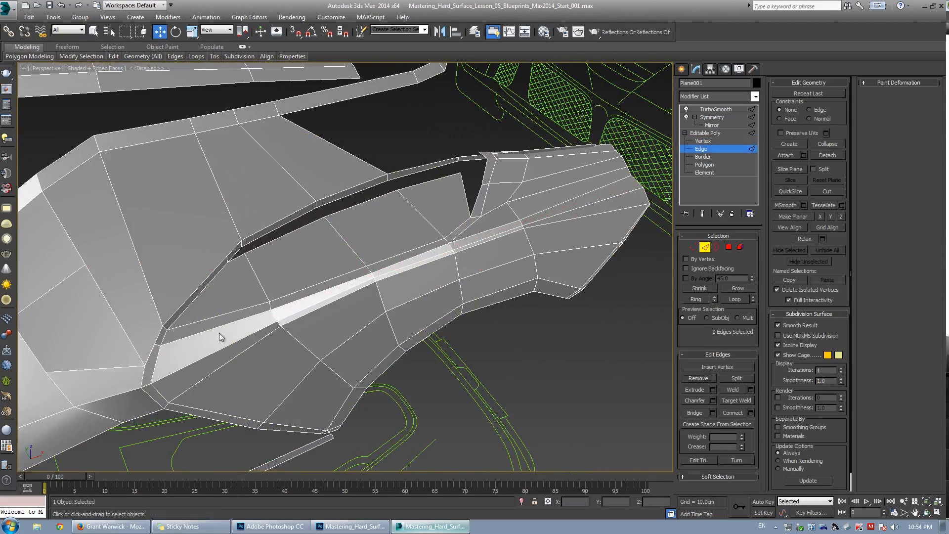
pyautogui.hotkey('ctrl', 'z')
# Select the edge loop along the quarter panel's crease and remove it.
pyautogui.moveTo(141, 363); pyautogui.dragTo(148, 365, button='middle')
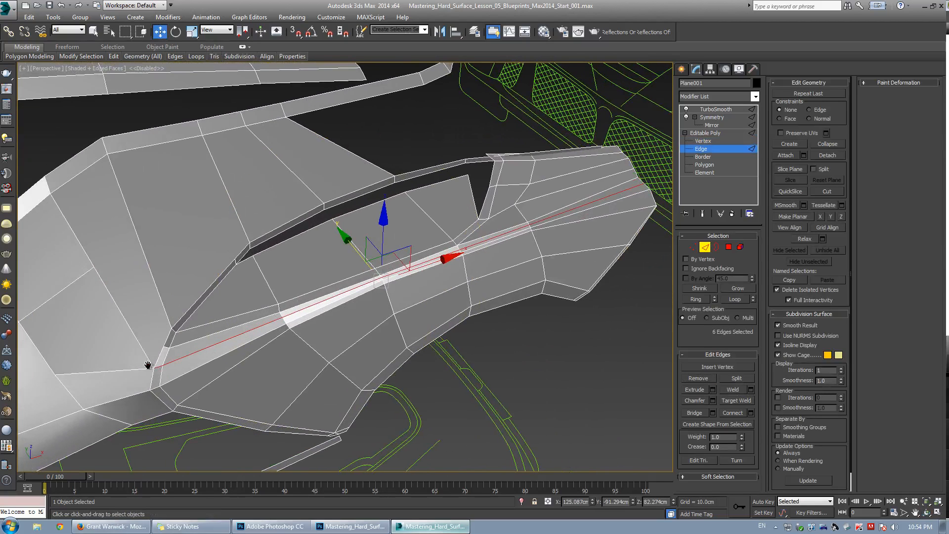
pyautogui.scroll(5, 313, 278)
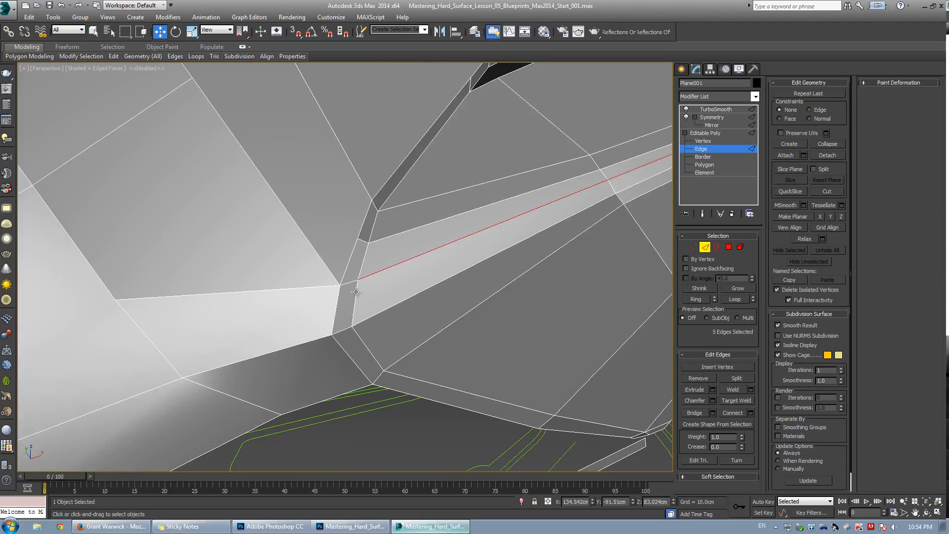
pyautogui.click(698, 379)
# Target weld the leftover vertex at the crease's forward end onto the vertex below it.
pyautogui.press('1')
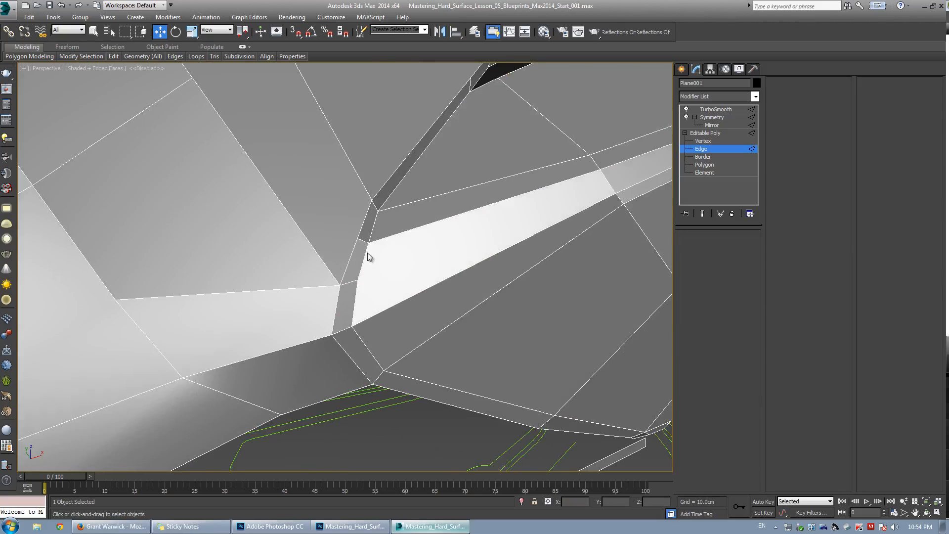
pyautogui.hotkey('ctrl', 'shift', 'w')
pyautogui.click(367, 242)
pyautogui.click(358, 279)
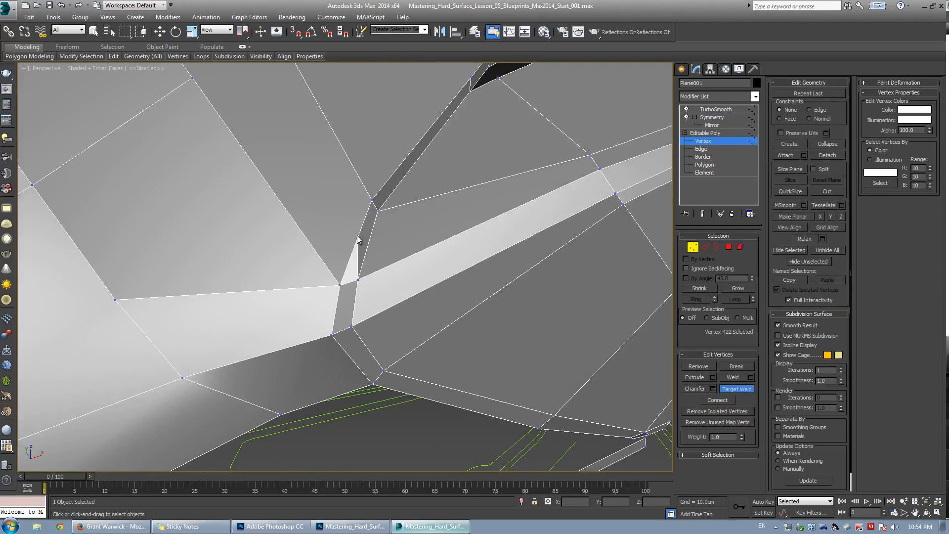
pyautogui.press('w')
pyautogui.scroll(-4, 375, 277)
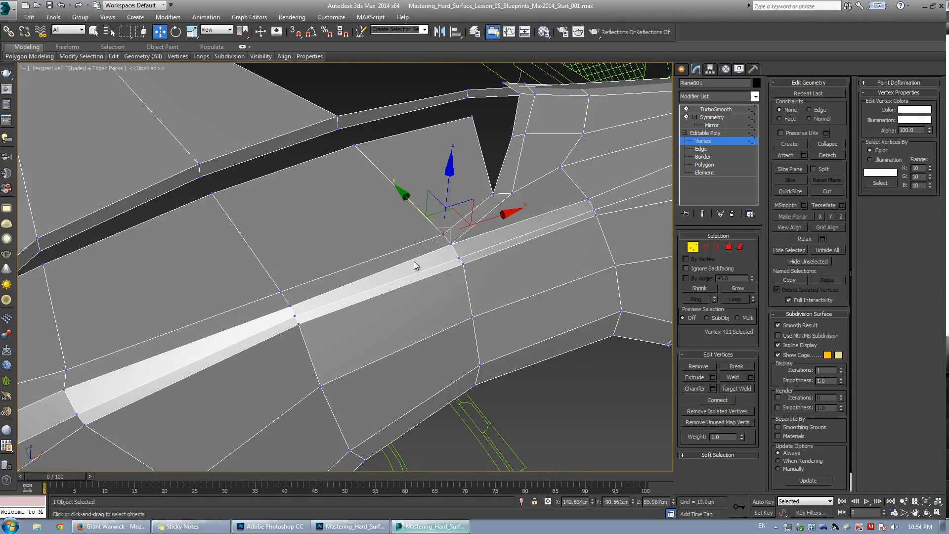
# Select the edge loop running along the sill's upper edge to inspect its flow.
pyautogui.press('2')
pyautogui.click(503, 193)
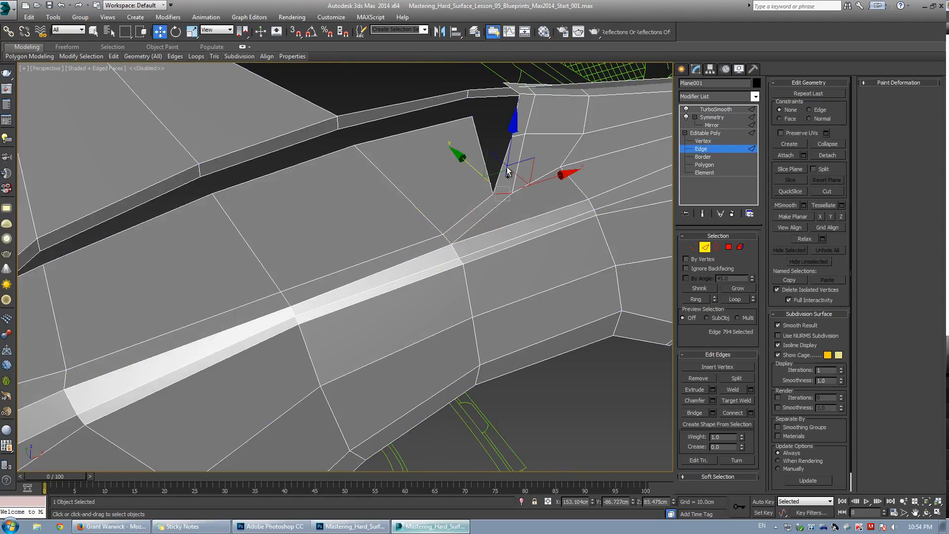
pyautogui.hotkey('alt', 'r')
pyautogui.moveTo(510, 157); pyautogui.dragTo(537, 162, button='middle')
pyautogui.scroll(-5, 537, 161)
pyautogui.keyDown('alt'); pyautogui.moveTo(527, 276); pyautogui.dragTo(493, 257, button='middle'); pyautogui.keyUp('alt')
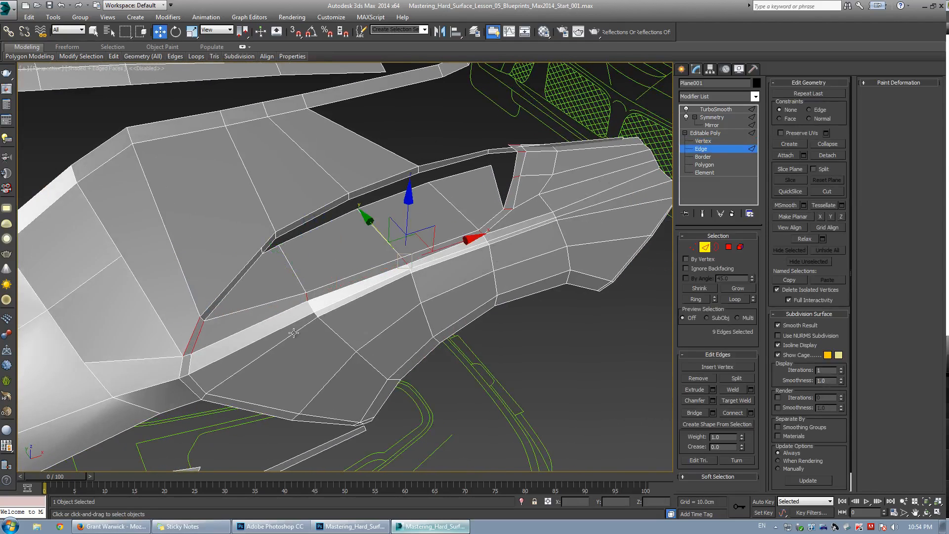
pyautogui.scroll(3, 384, 302)
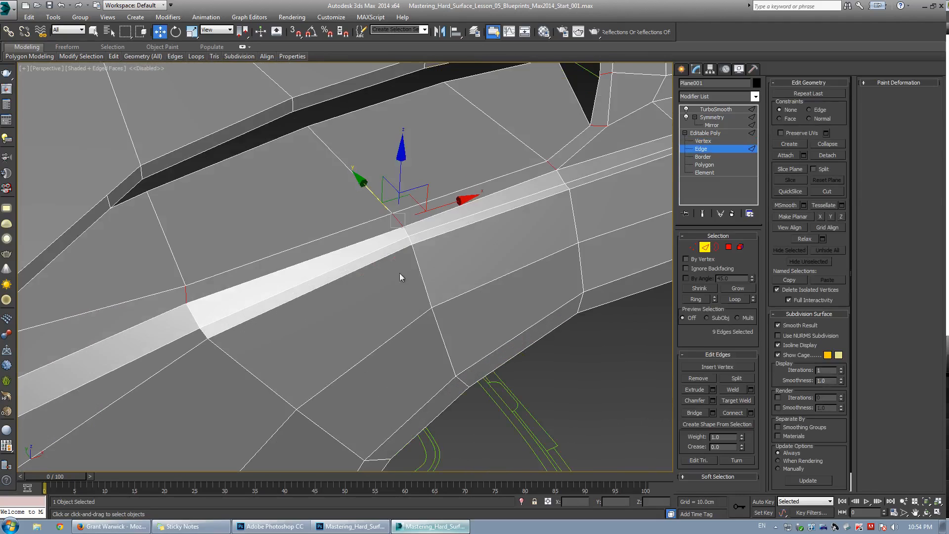
# Select the vertex pairs at the sill's forward end and connect them with new edges.
pyautogui.press('1')
pyautogui.moveTo(198, 323); pyautogui.dragTo(221, 362)
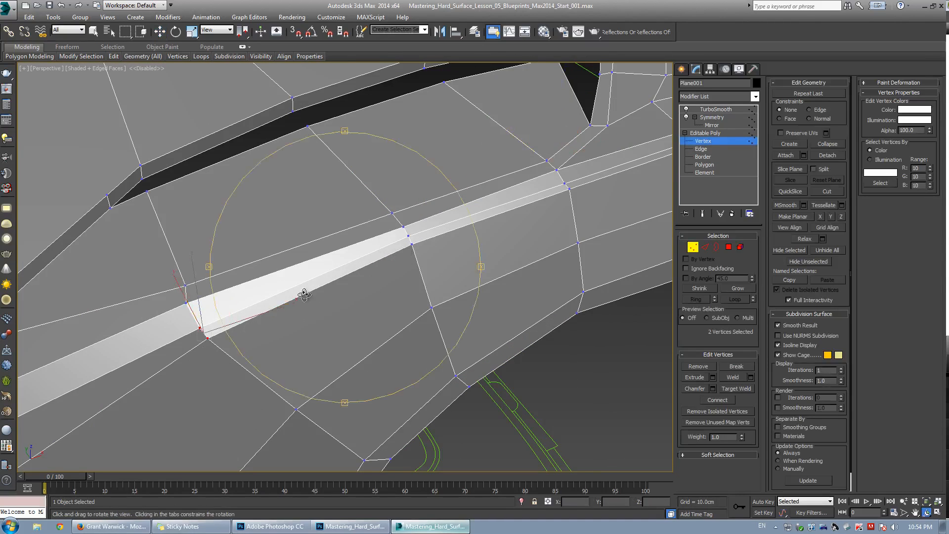
pyautogui.keyDown('alt'); pyautogui.moveTo(307, 292); pyautogui.dragTo(237, 257, button='middle'); pyautogui.keyUp('alt')
pyautogui.hotkey('shift', 'e')
pyautogui.moveTo(232, 308); pyautogui.dragTo(241, 300)
pyautogui.scroll(-2, 228, 306)
pyautogui.keyDown('alt'); pyautogui.moveTo(198, 316); pyautogui.dragTo(399, 246, button='middle'); pyautogui.keyUp('alt')
pyautogui.hotkey('shift', 'e')
# Select and nudge the vertex at the rear deck's corner in a close-up perspective view.
pyautogui.click(386, 256)
pyautogui.scroll(3, 418, 250)
pyautogui.click(394, 254)
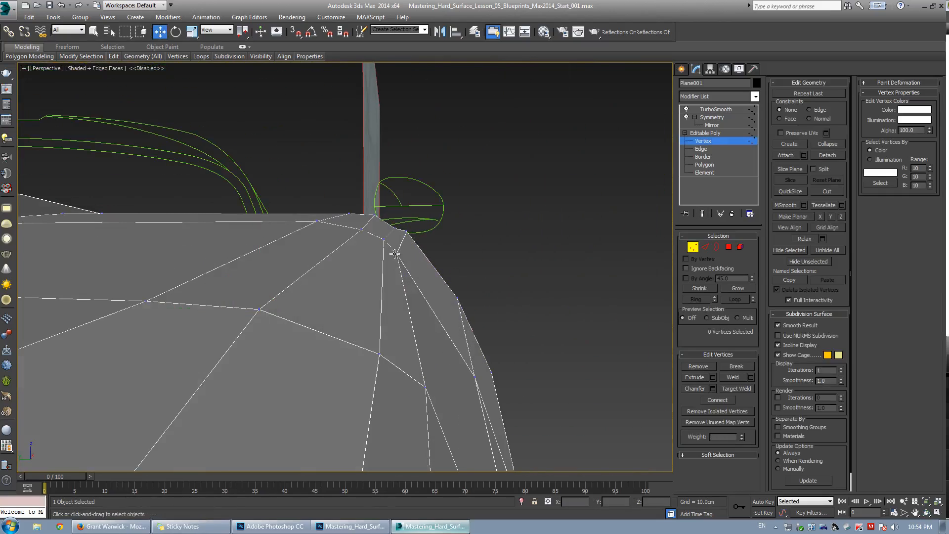
pyautogui.moveTo(369, 220); pyautogui.dragTo(400, 228)
pyautogui.click(455, 178)
pyautogui.click(418, 216)
pyautogui.click(422, 214)
pyautogui.click(425, 218)
pyautogui.click(339, 180)
pyautogui.moveTo(318, 222); pyautogui.dragTo(331, 224)
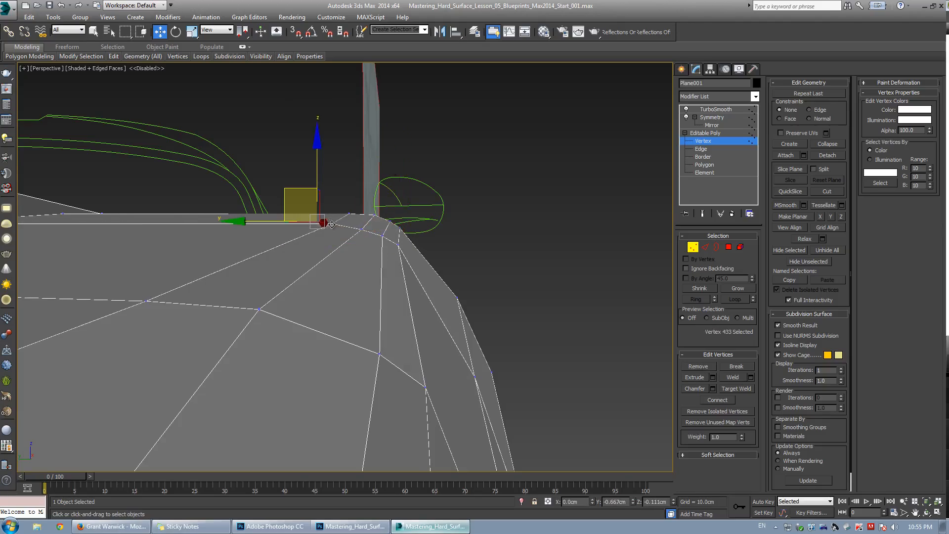
# Move the two selected vertices at the top of the rear wheel arch slightly rearward in the front view.
pyautogui.press('space')
pyautogui.keyDown('alt'); pyautogui.moveTo(383, 250); pyautogui.dragTo(278, 304, button='middle'); pyautogui.keyUp('alt')
pyautogui.moveTo(209, 300); pyautogui.dragTo(247, 320)
pyautogui.hotkey('alt', 'w')
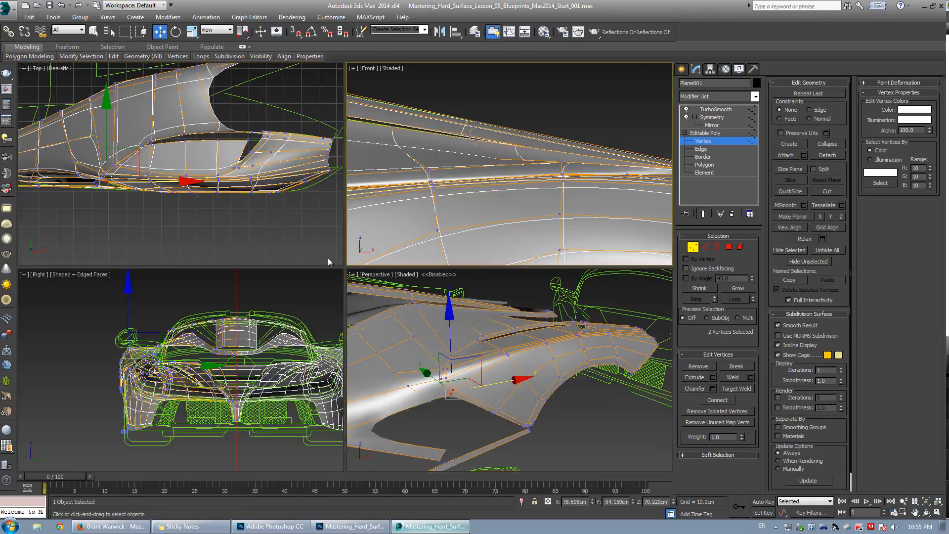
pyautogui.hotkey('alt', 'w')
pyautogui.scroll(4, 279, 257)
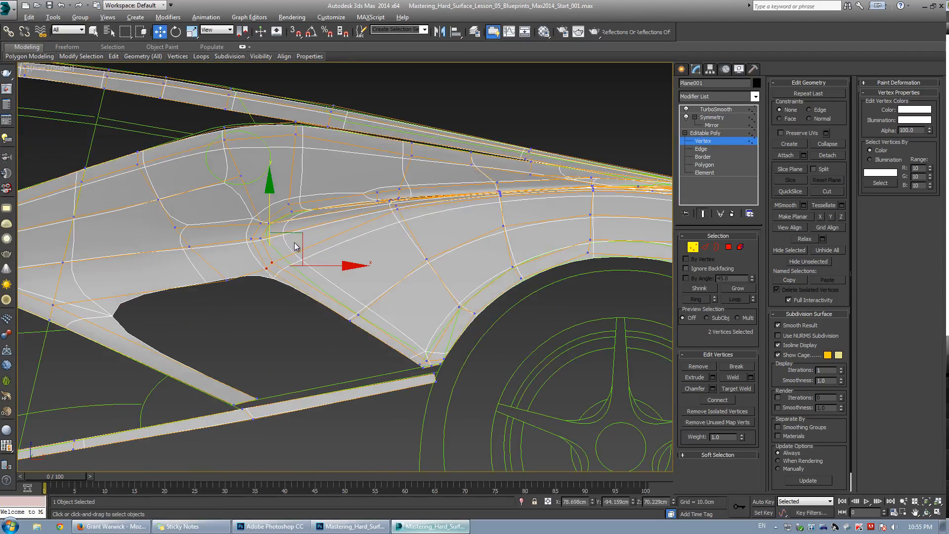
pyautogui.hotkey('ctrl', 'q')
pyautogui.moveTo(297, 234); pyautogui.dragTo(318, 235)
pyautogui.hotkey('ctrl', 'q')
pyautogui.hotkey('ctrl', 'q')
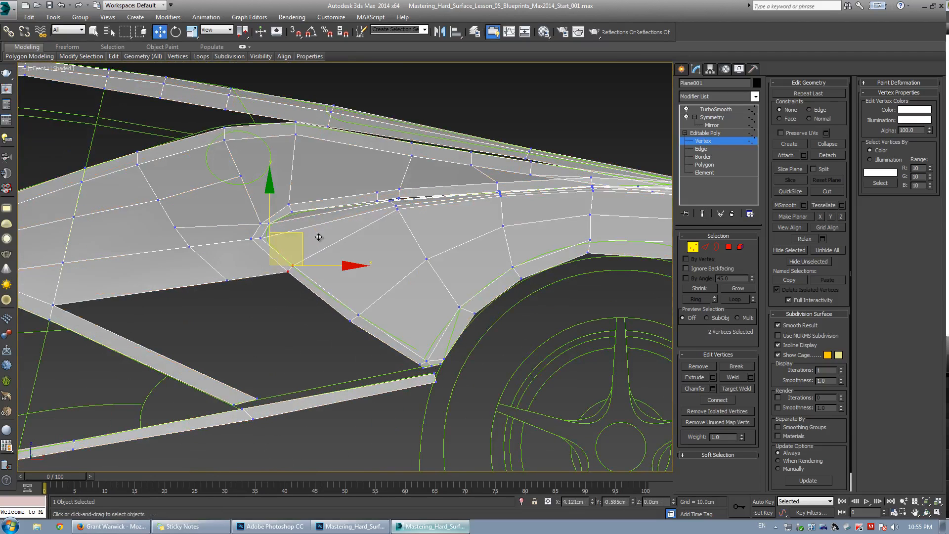
pyautogui.scroll(-2, 271, 276)
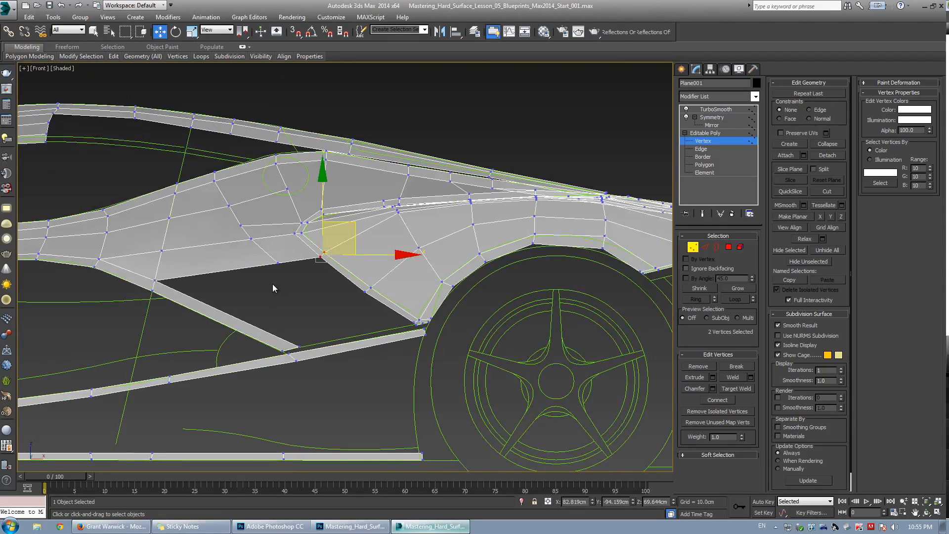
pyautogui.scroll(-3, 272, 286)
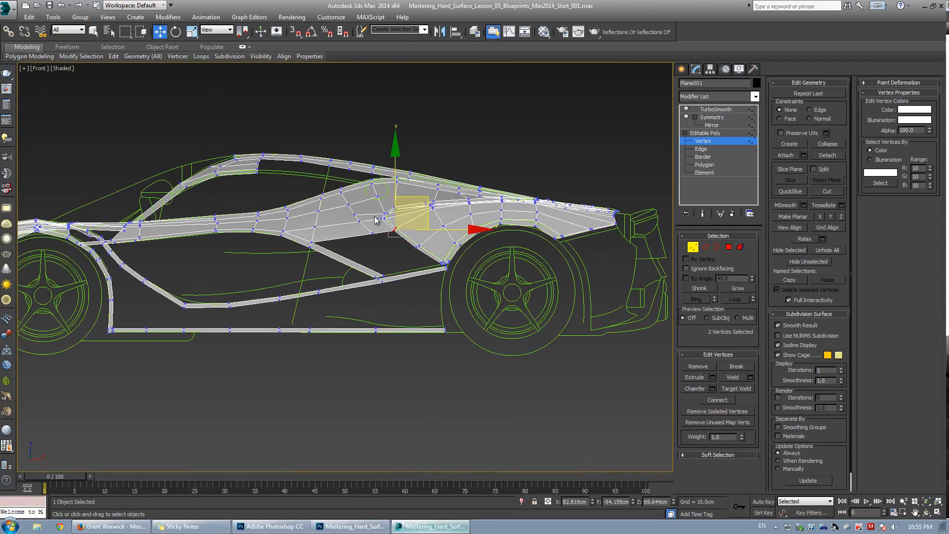
pyautogui.scroll(5, 353, 246)
pyautogui.hotkey('ctrl', 'q')
pyautogui.hotkey('ctrl', 'q')
pyautogui.scroll(4, 353, 246)
pyautogui.hotkey('alt', 'c')
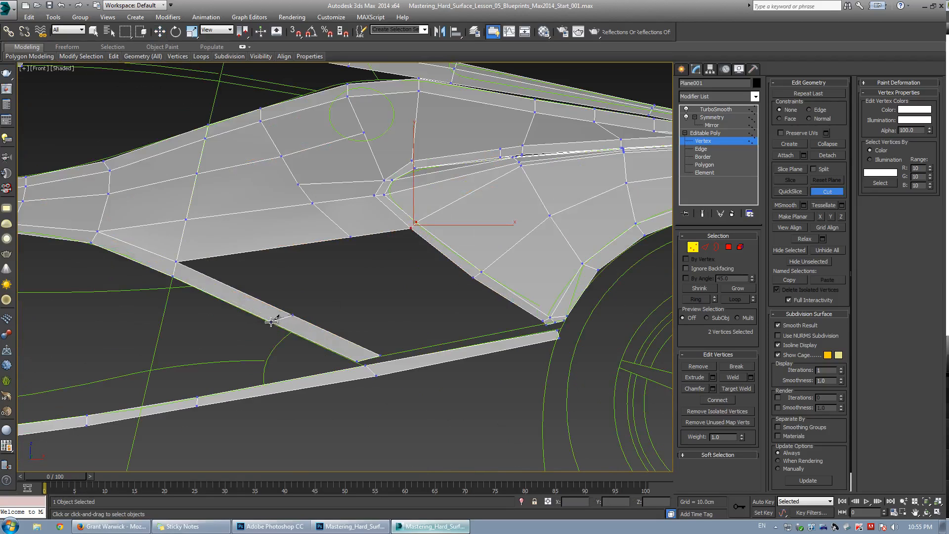
pyautogui.click(271, 321)
pyautogui.press('w')
# Select the small edges at the quarter panel's lower corner beside the wheel arch and delete them.
pyautogui.press('2')
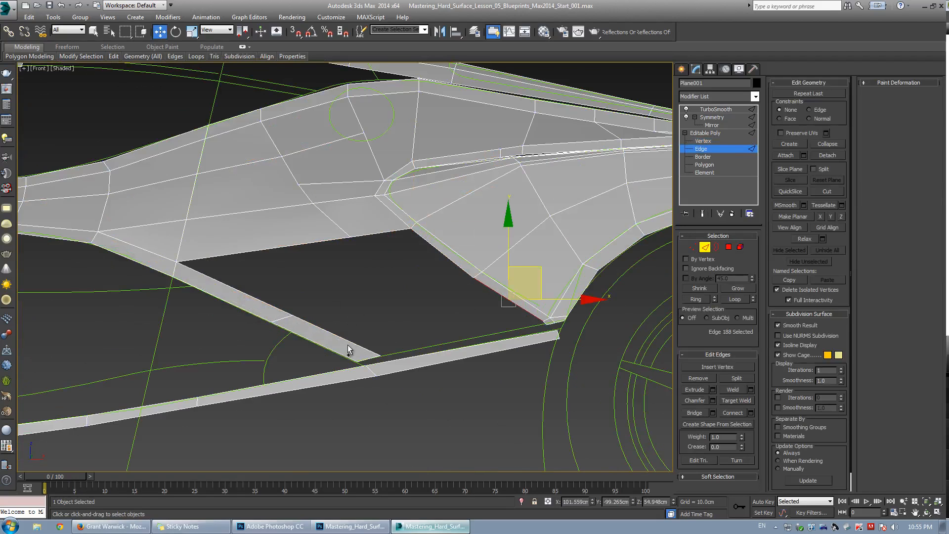
pyautogui.keyDown('ctrl'); pyautogui.click(363, 344); pyautogui.keyUp('ctrl')
pyautogui.click(694, 414)
pyautogui.moveTo(456, 354); pyautogui.dragTo(350, 332, button='middle')
pyautogui.scroll(3, 445, 320)
pyautogui.click(463, 287)
pyautogui.hotkey('alt', 'r')
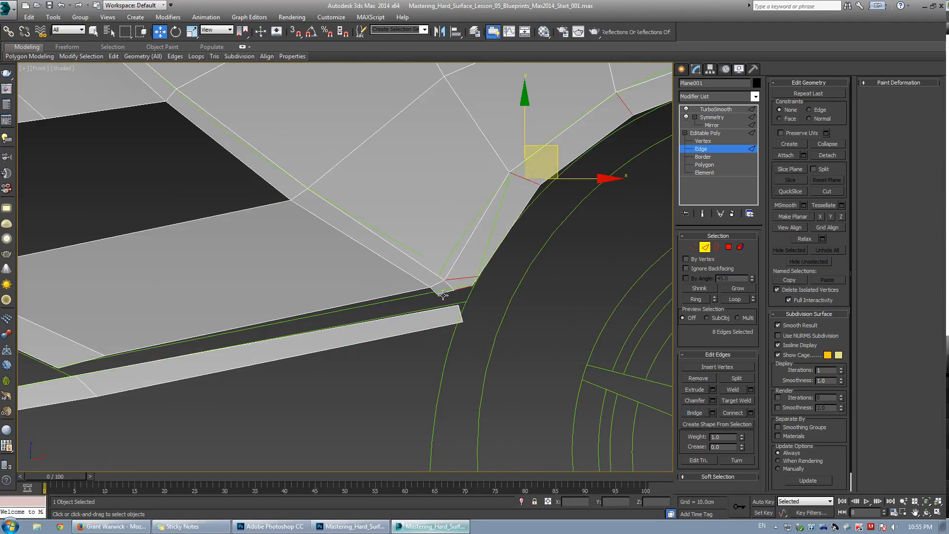
pyautogui.click(443, 296)
pyautogui.keyDown('ctrl'); pyautogui.click(462, 289); pyautogui.keyUp('ctrl')
pyautogui.press('Delete')
# Nudge the vertices at the quarter panel's lower corner and the sill's rear end into line.
pyautogui.scroll(2, 464, 275)
pyautogui.press('1')
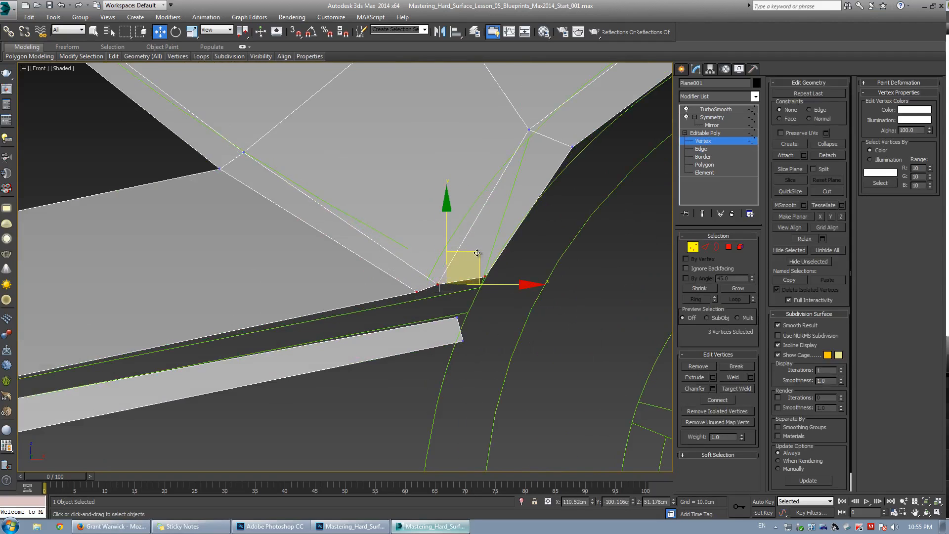
pyautogui.moveTo(477, 252); pyautogui.dragTo(478, 259)
pyautogui.click(442, 284)
pyautogui.click(439, 290)
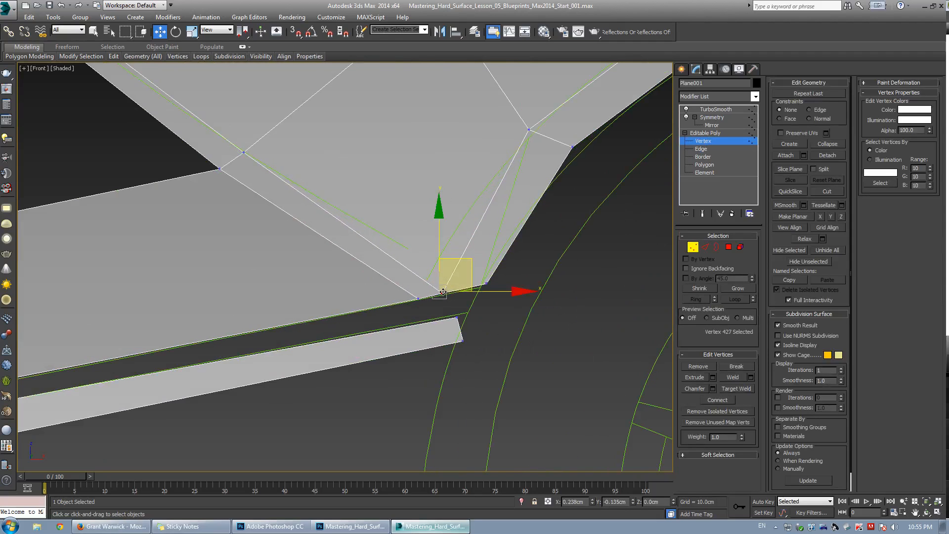
pyautogui.click(485, 280)
pyautogui.click(482, 285)
pyautogui.scroll(-2, 272, 303)
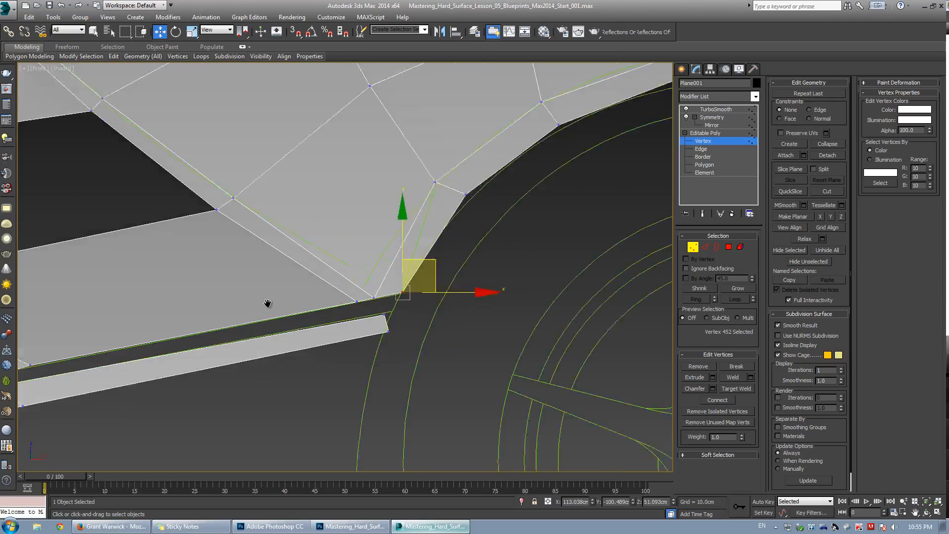
pyautogui.moveTo(269, 303); pyautogui.dragTo(465, 280, button='middle')
pyautogui.click(228, 343)
pyautogui.click(181, 354)
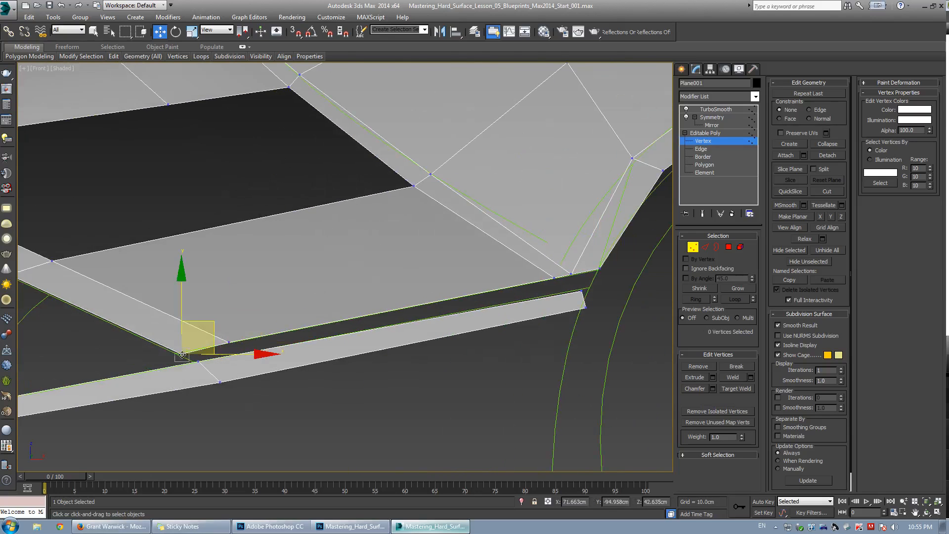
pyautogui.moveTo(199, 338); pyautogui.dragTo(192, 335)
pyautogui.scroll(-4, 296, 243)
pyautogui.moveTo(296, 242); pyautogui.dragTo(421, 290, button='middle')
pyautogui.hotkey('alt', 'c')
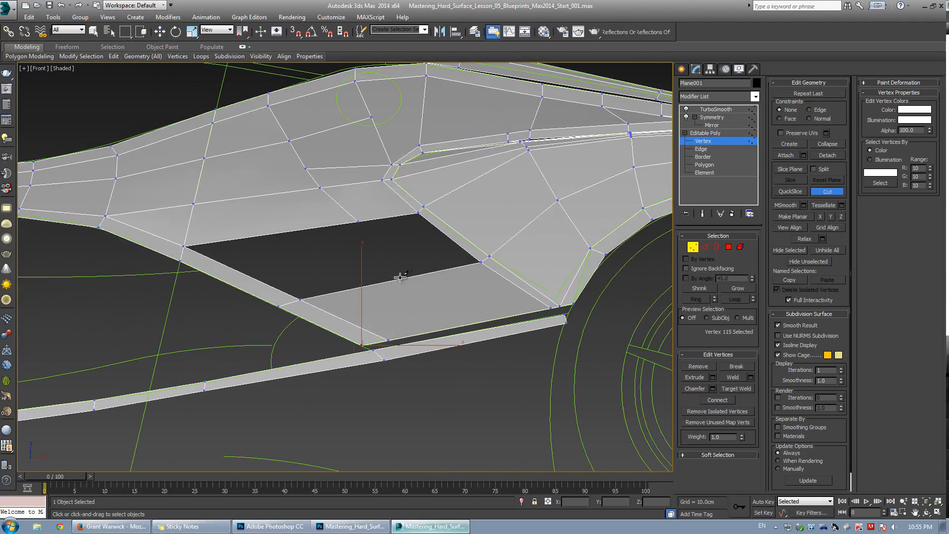
pyautogui.rightClick(465, 326)
# Select the border of the opening above the sill and cap it.
pyautogui.press('3')
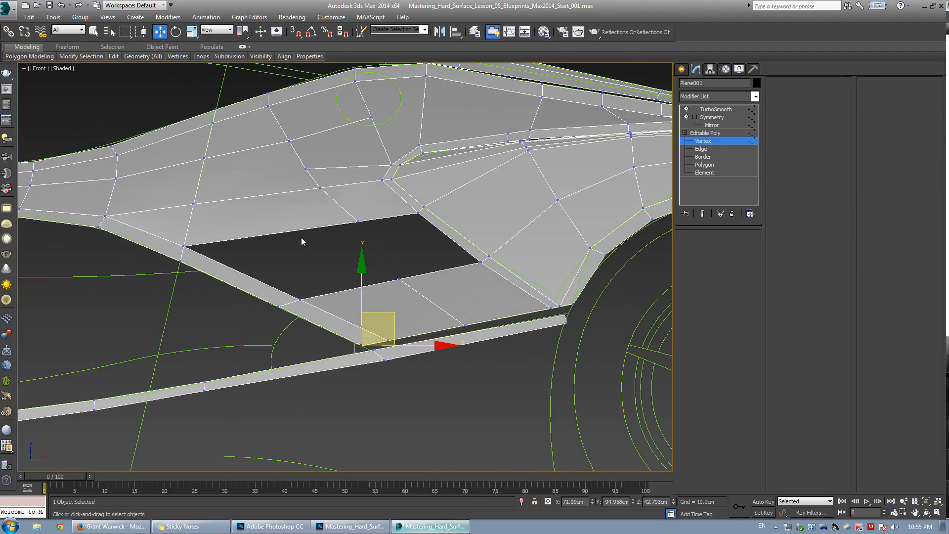
pyautogui.click(301, 237)
pyautogui.click(401, 228)
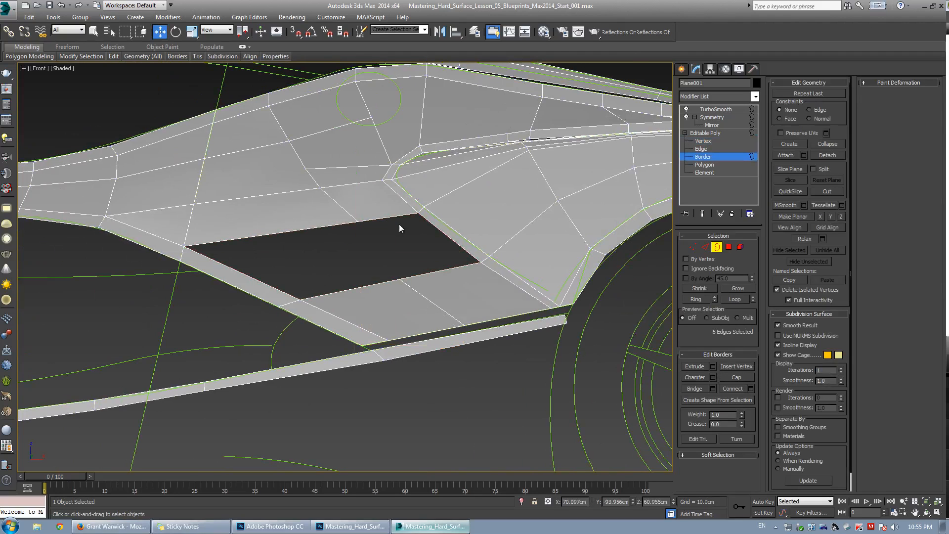
pyautogui.scroll(2, 400, 232)
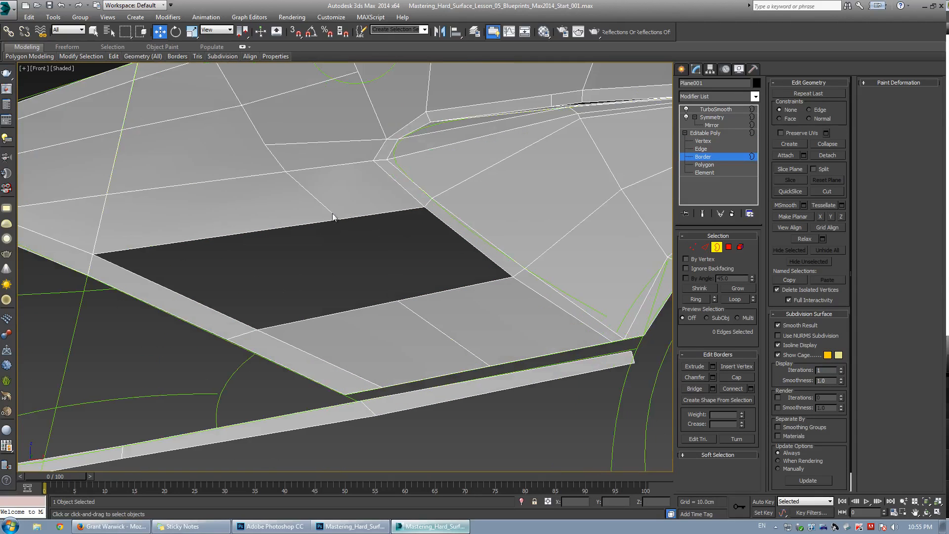
pyautogui.press('2')
pyautogui.click(267, 229)
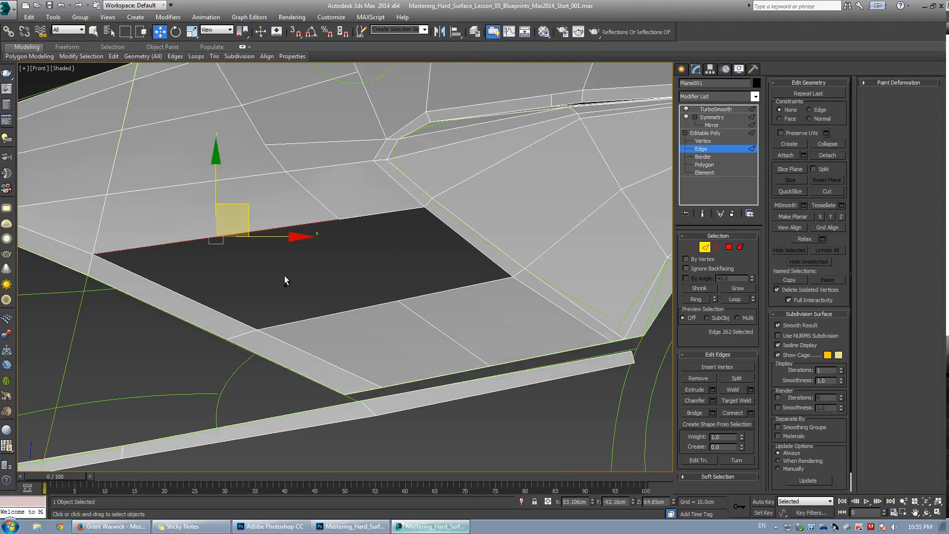
pyautogui.keyDown('ctrl'); pyautogui.click(315, 318); pyautogui.keyUp('ctrl')
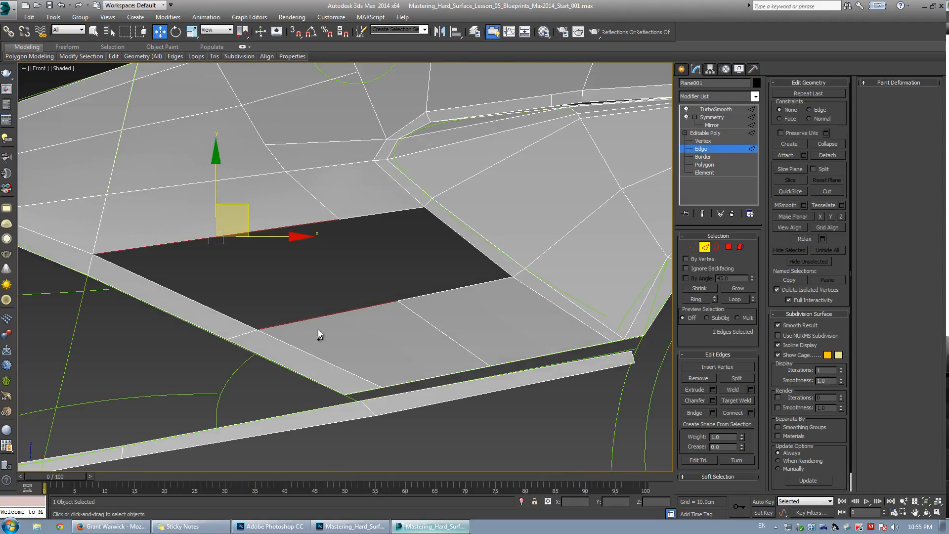
pyautogui.keyDown('ctrl'); pyautogui.click(449, 286); pyautogui.keyUp('ctrl')
pyautogui.hotkey('ctrl', 'z')
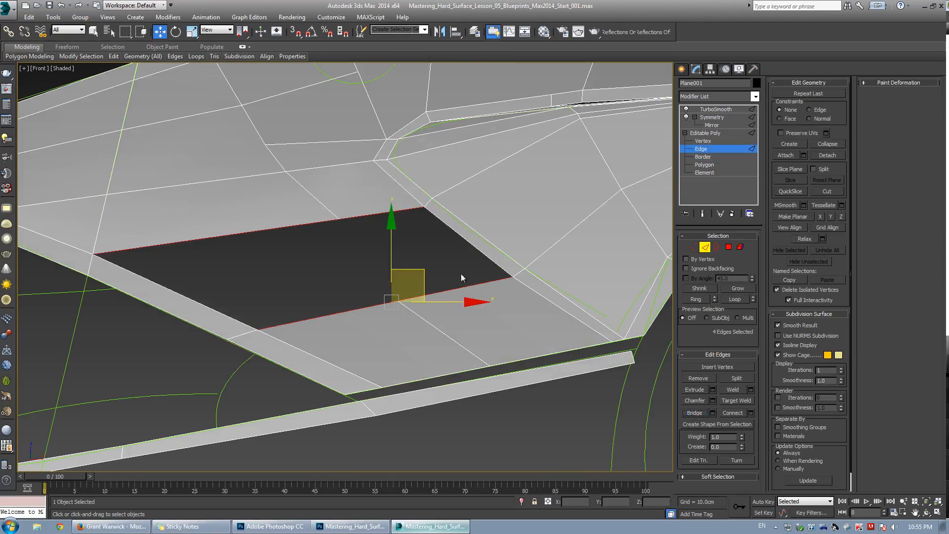
pyautogui.press('3')
pyautogui.click(375, 304)
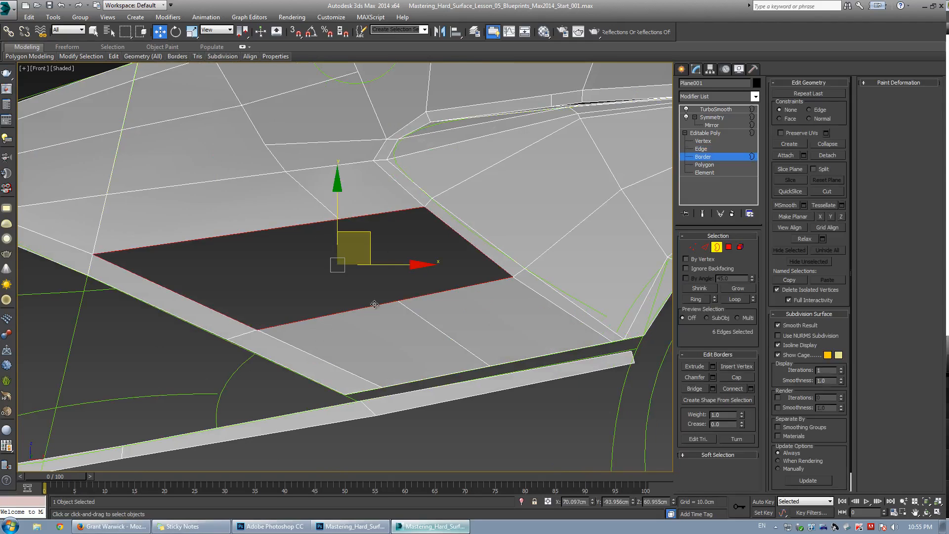
pyautogui.click(735, 377)
# Undo the cap on the opening above the sill.
pyautogui.press('1')
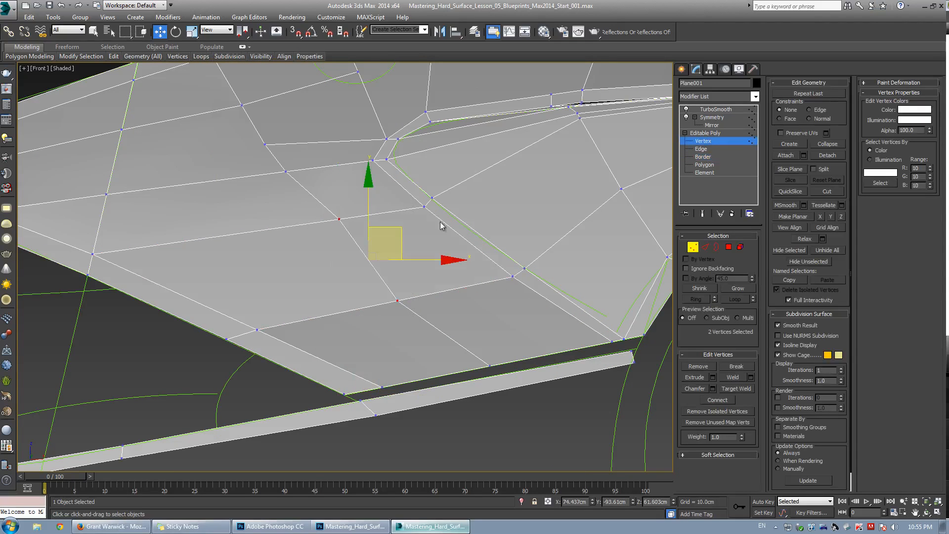
pyautogui.click(447, 196)
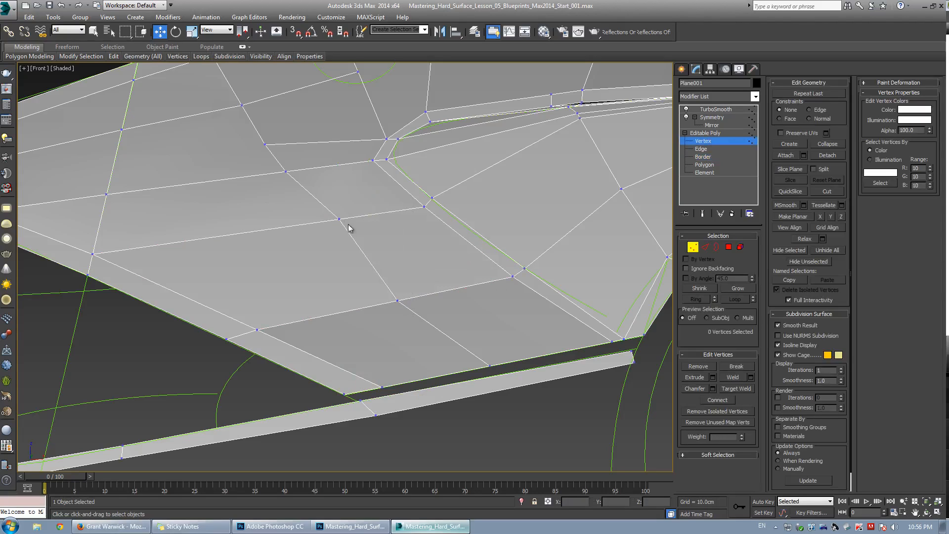
pyautogui.hotkey('ctrl', 'z')
pyautogui.hotkey('ctrl', 'z')
# Try bridging the edges of the opening above the sill, undo it, and cap the opening's border instead.
pyautogui.moveTo(327, 269); pyautogui.dragTo(331, 275, button='middle')
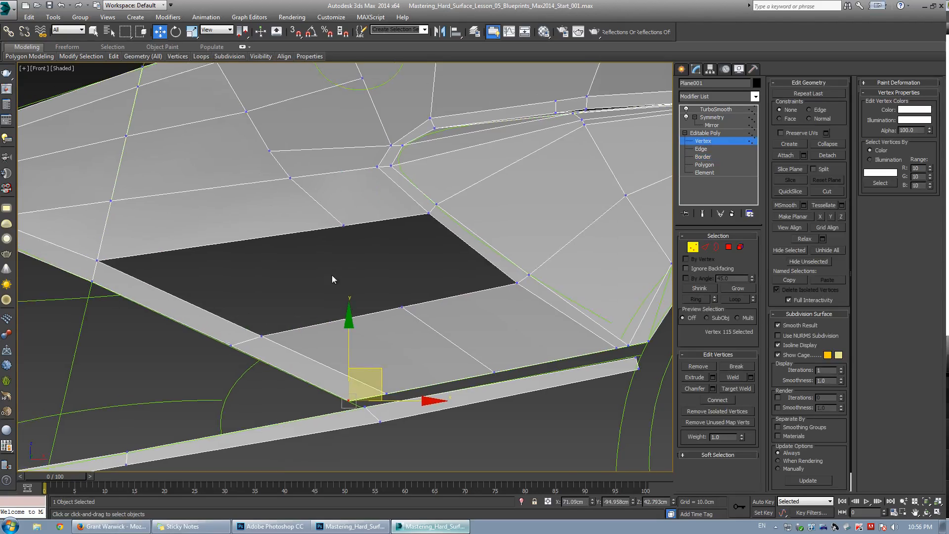
pyautogui.scroll(-2, 331, 276)
pyautogui.press('2')
pyautogui.press('3')
pyautogui.click(360, 238)
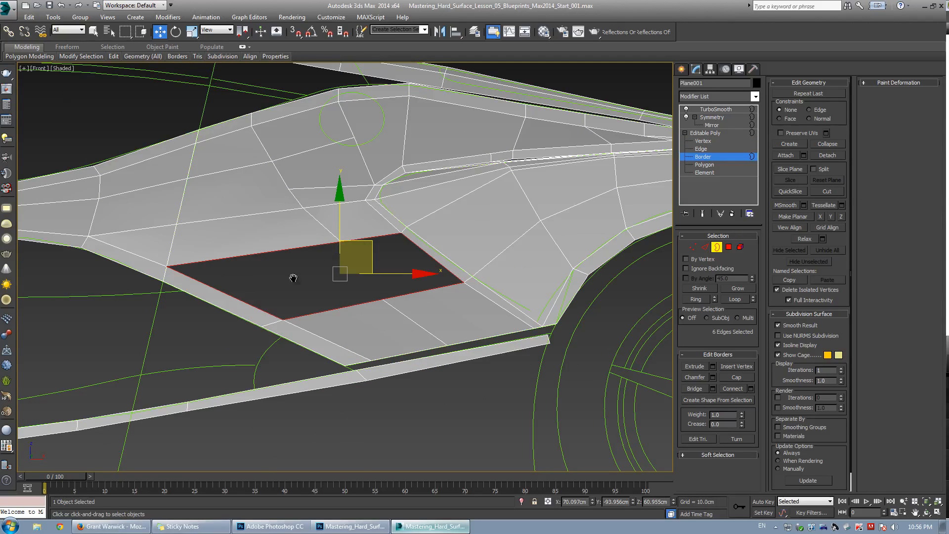
pyautogui.moveTo(293, 278); pyautogui.dragTo(330, 275, button='middle')
pyautogui.scroll(2, 330, 275)
pyautogui.press('2')
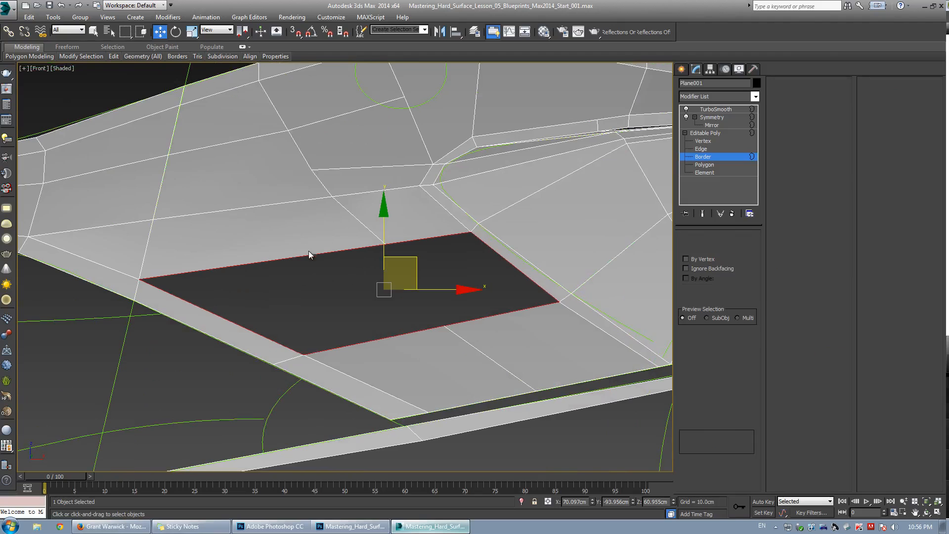
pyautogui.hotkey('ctrl', 'z')
pyautogui.keyDown('ctrl'); pyautogui.moveTo(412, 214); pyautogui.dragTo(429, 267); pyautogui.keyUp('ctrl')
pyautogui.click(690, 411)
pyautogui.hotkey('ctrl', 'z')
pyautogui.press('3')
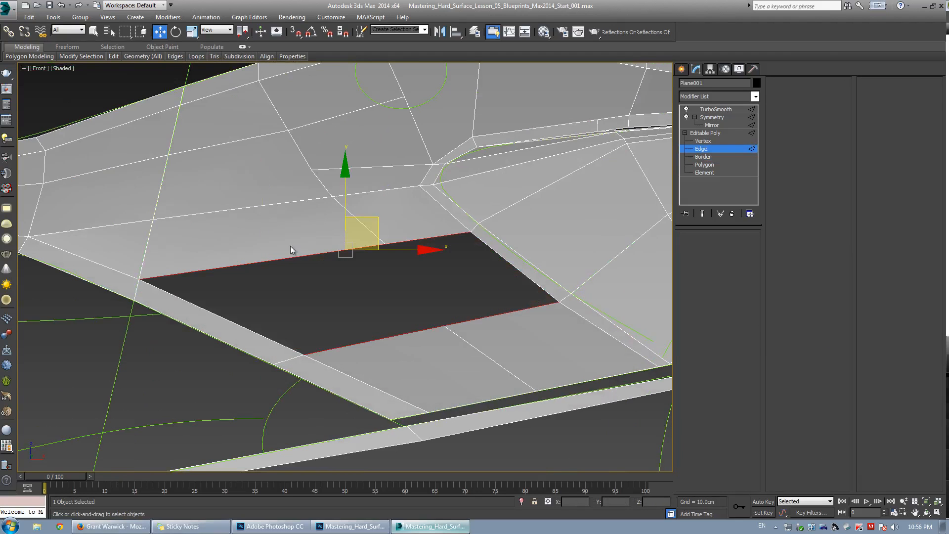
pyautogui.click(735, 377)
# Connect the corner vertices across the new cap polygon to divide it.
pyautogui.press('1')
pyautogui.moveTo(368, 238); pyautogui.dragTo(494, 348)
pyautogui.hotkey('ctrl', 'shift', 'e')
pyautogui.press('`')
pyautogui.press('`')
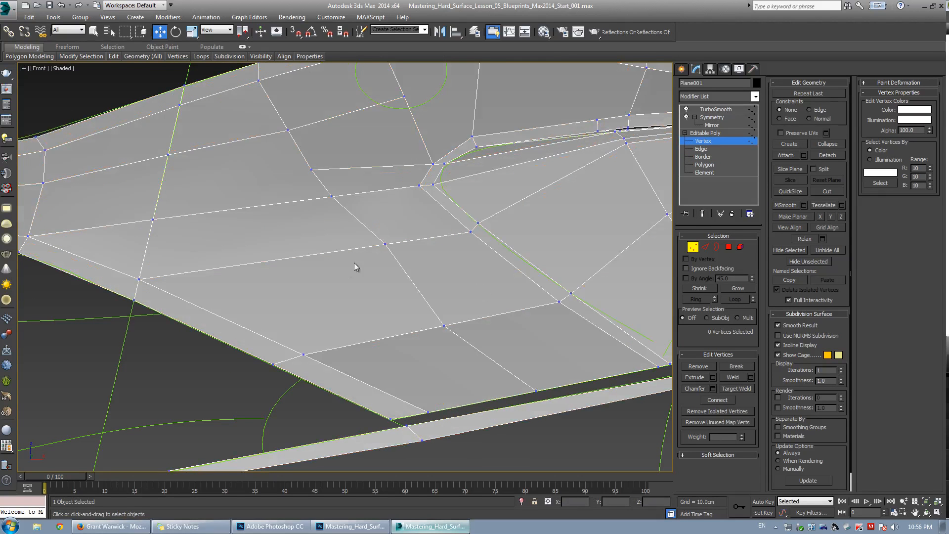
# Nudge the vertices around the filled area to even out the surrounding mesh.
pyautogui.click(385, 244)
pyautogui.moveTo(404, 216); pyautogui.dragTo(387, 221)
pyautogui.click(450, 319)
pyautogui.moveTo(451, 243); pyautogui.dragTo(469, 275, button='middle')
pyautogui.scroll(-3, 469, 275)
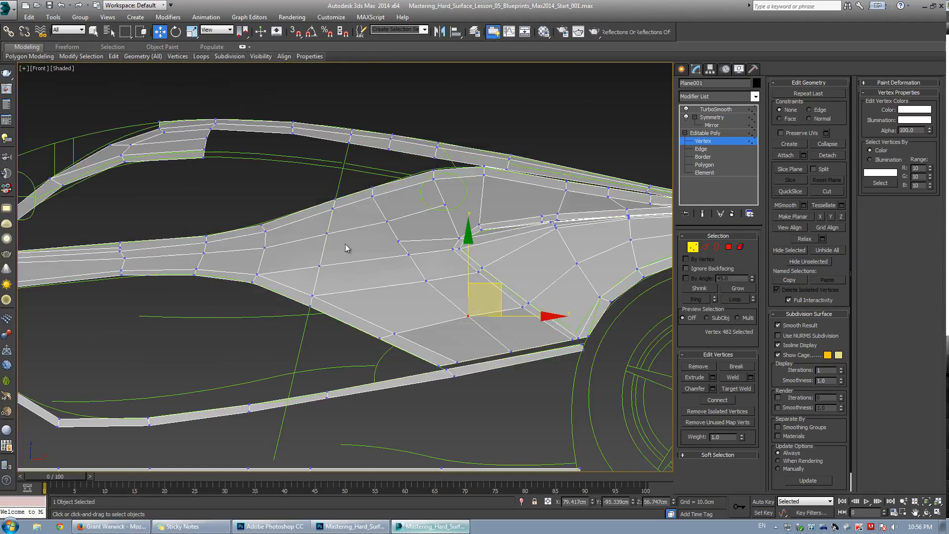
# Reposition the two vertices at the quarter panel's lower rear corner beside the wheel arch.
pyautogui.press('`')
pyautogui.moveTo(515, 298); pyautogui.dragTo(430, 307, button='middle')
pyautogui.press('p')
pyautogui.keyDown('alt'); pyautogui.moveTo(526, 411); pyautogui.dragTo(349, 280, button='middle'); pyautogui.keyUp('alt')
pyautogui.press('w')
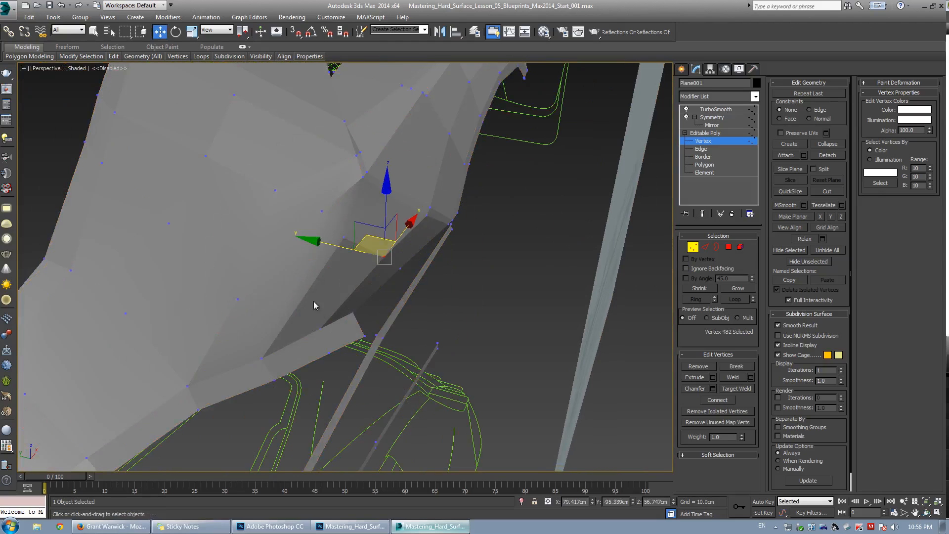
pyautogui.moveTo(366, 335); pyautogui.dragTo(367, 335)
pyautogui.moveTo(367, 335)
pyautogui.keyDown('alt'); pyautogui.mouseDown(button='middle')
pyautogui.moveTo(339, 313)
pyautogui.moveTo(312, 317)
pyautogui.mouseUp(button='middle'); pyautogui.keyUp('alt')
pyautogui.press('F4')
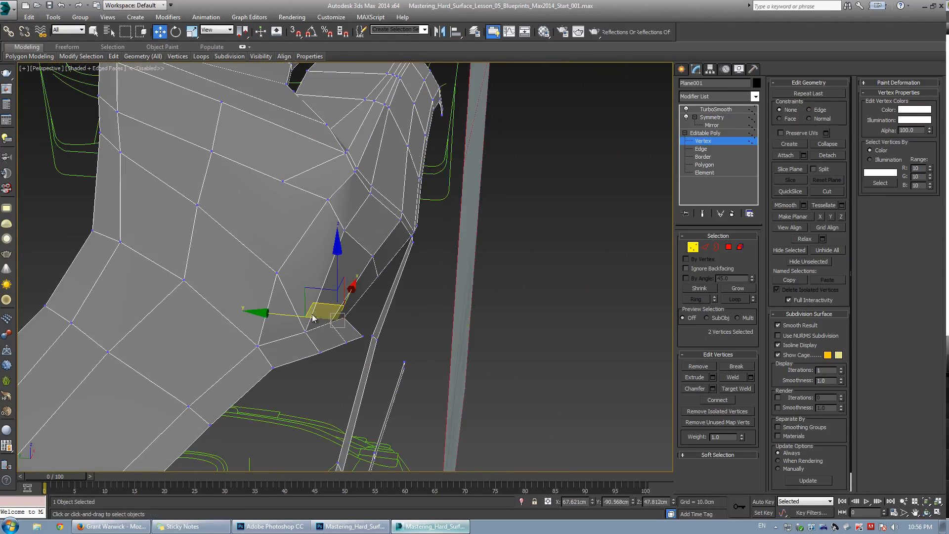
pyautogui.moveTo(288, 318); pyautogui.dragTo(321, 315)
pyautogui.hotkey('shift', 'e')
pyautogui.hotkey('shift', 'e')
pyautogui.keyDown('alt'); pyautogui.moveTo(321, 314); pyautogui.dragTo(292, 316, button='middle'); pyautogui.keyUp('alt')
pyautogui.click(322, 332)
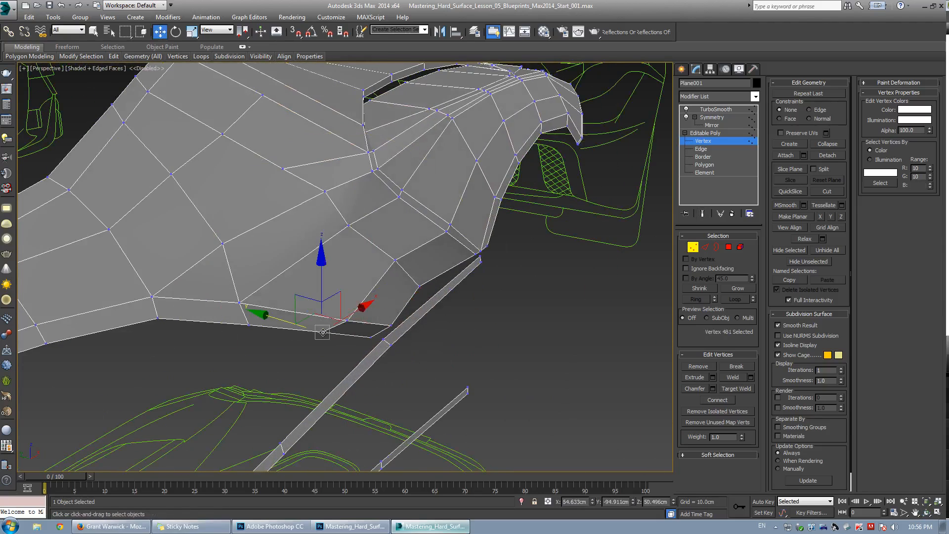
# Drag the corner vertices of the quarter panel down to line up with the sill's rear end.
pyautogui.moveTo(285, 323); pyautogui.dragTo(313, 317)
pyautogui.keyDown('alt'); pyautogui.moveTo(314, 316); pyautogui.dragTo(330, 319, button='middle'); pyautogui.keyUp('alt')
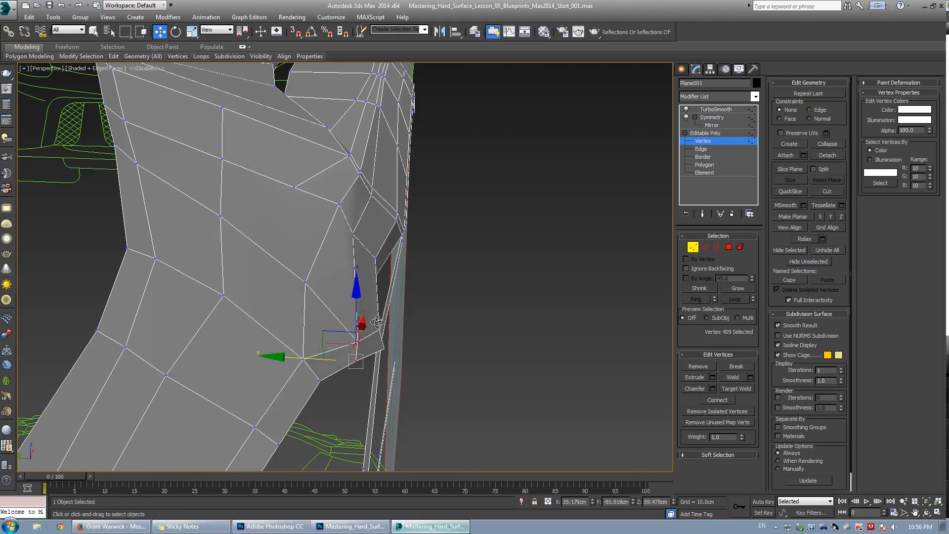
pyautogui.moveTo(377, 321)
pyautogui.keyDown('alt'); pyautogui.mouseDown(button='middle')
pyautogui.moveTo(322, 346)
pyautogui.moveTo(342, 320)
pyautogui.moveTo(378, 333)
pyautogui.mouseUp(button='middle'); pyautogui.keyUp('alt')
pyautogui.click(364, 360)
pyautogui.click(362, 357)
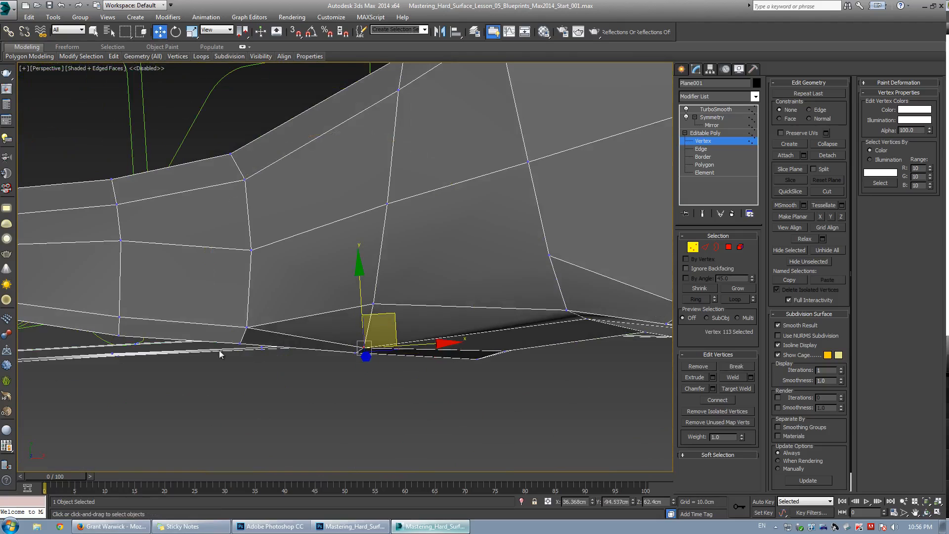
# Adjust the vertices along the quarter panel's bottom edge above the sill.
pyautogui.moveTo(240, 343); pyautogui.dragTo(250, 334)
pyautogui.click(283, 311)
pyautogui.click(360, 309)
pyautogui.click(374, 304)
pyautogui.moveTo(399, 270); pyautogui.dragTo(401, 291)
pyautogui.press('`')
pyautogui.keyDown('alt'); pyautogui.moveTo(401, 290); pyautogui.dragTo(394, 262, button='middle'); pyautogui.keyUp('alt')
pyautogui.press('`')
pyautogui.click(359, 264)
pyautogui.moveTo(373, 308); pyautogui.dragTo(389, 329)
pyautogui.press('F3')
pyautogui.click(395, 356)
pyautogui.press('F3')
pyautogui.keyDown('alt'); pyautogui.moveTo(395, 358); pyautogui.dragTo(317, 367, button='middle'); pyautogui.keyUp('alt')
pyautogui.click(456, 393)
pyautogui.hotkey('alt', 'w')
pyautogui.rightClick(274, 258)
pyautogui.hotkey('alt', 'w')
pyautogui.scroll(3, 336, 316)
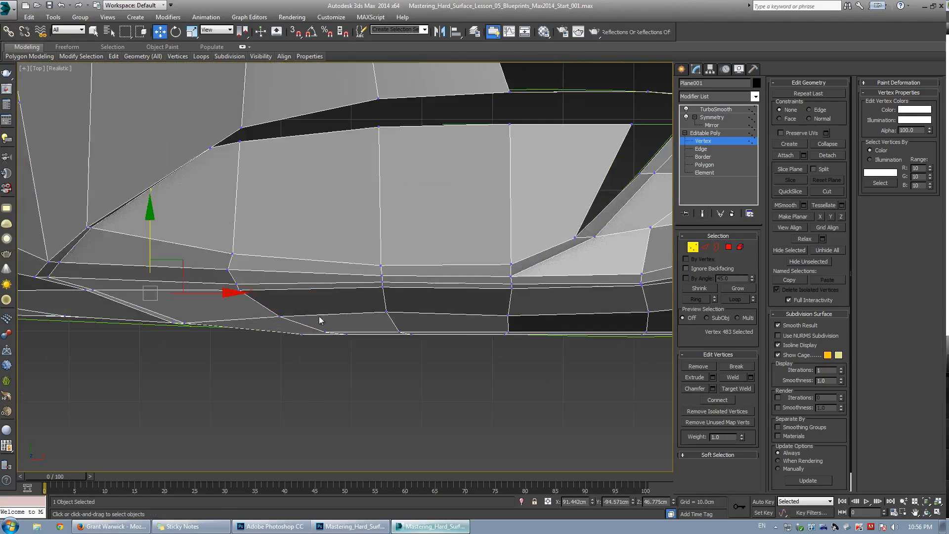
# In top view, align the vertices of the lower body edge with the sill in see-through mode.
pyautogui.press('F3')
pyautogui.moveTo(200, 324); pyautogui.dragTo(311, 320, button='middle')
pyautogui.moveTo(244, 234); pyautogui.dragTo(255, 302)
pyautogui.press('F3')
pyautogui.scroll(2, 305, 321)
pyautogui.hotkey('alt', 'x')
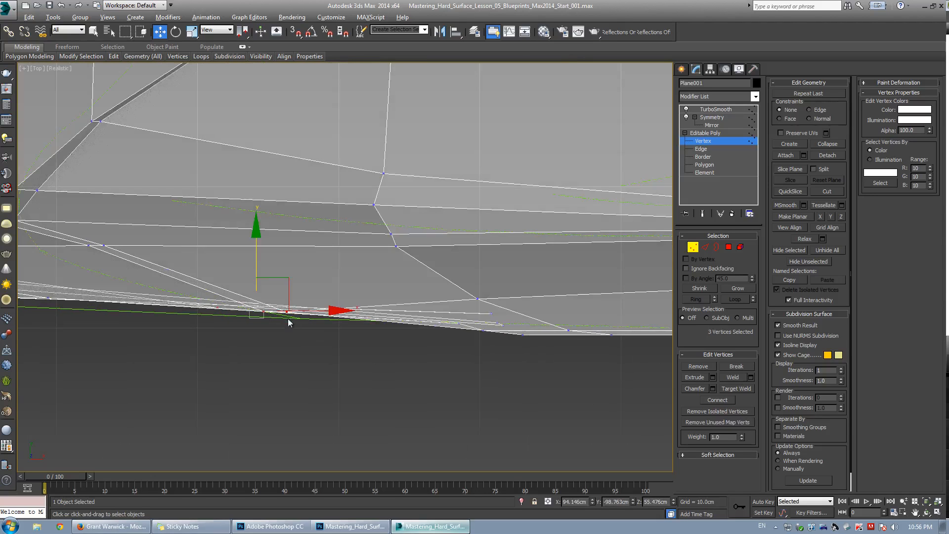
pyautogui.moveTo(256, 264); pyautogui.dragTo(275, 269)
pyautogui.hotkey('alt', 'w')
pyautogui.hotkey('alt', 'w')
pyautogui.keyDown('alt'); pyautogui.moveTo(466, 364); pyautogui.dragTo(336, 362, button='middle'); pyautogui.keyUp('alt')
pyautogui.hotkey('alt', 'w')
pyautogui.hotkey('alt', 'w')
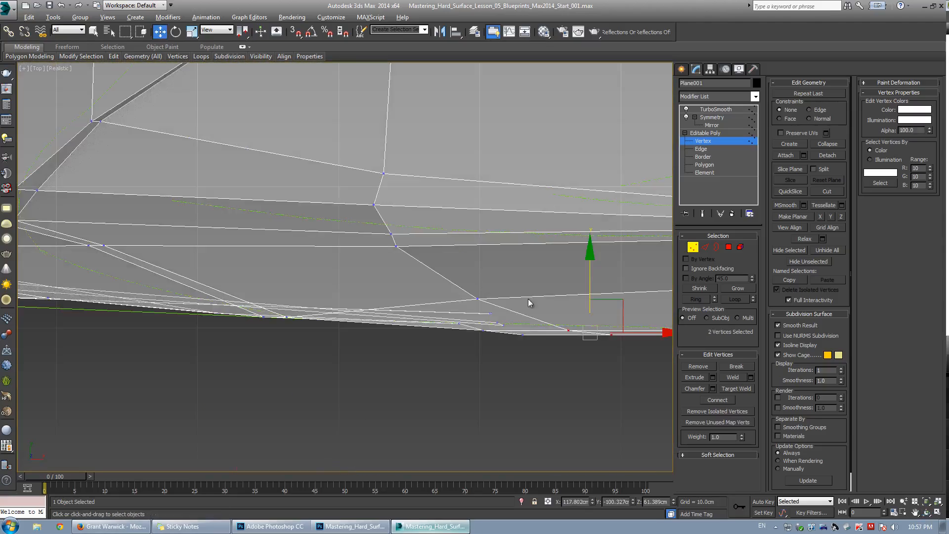
# Move the vertices at the sill's rear end into line with the body's lower edge.
pyautogui.moveTo(528, 298); pyautogui.dragTo(408, 339, button='middle')
pyautogui.scroll(2, 408, 339)
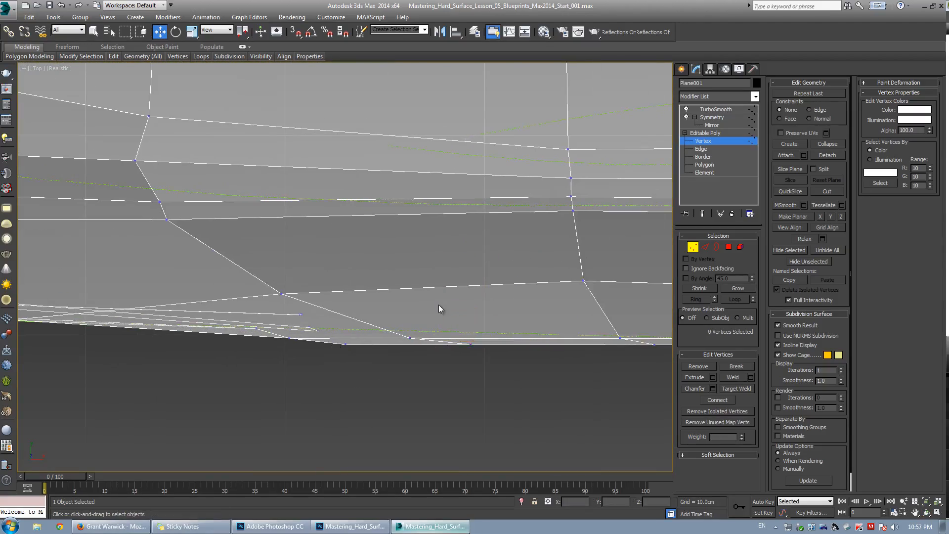
pyautogui.moveTo(438, 305); pyautogui.dragTo(445, 297)
pyautogui.click(346, 342)
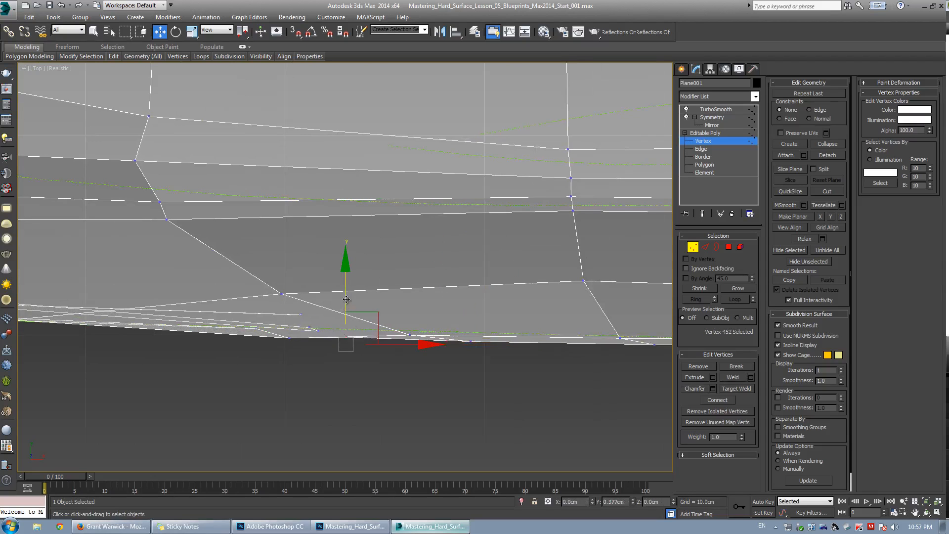
pyautogui.click(289, 336)
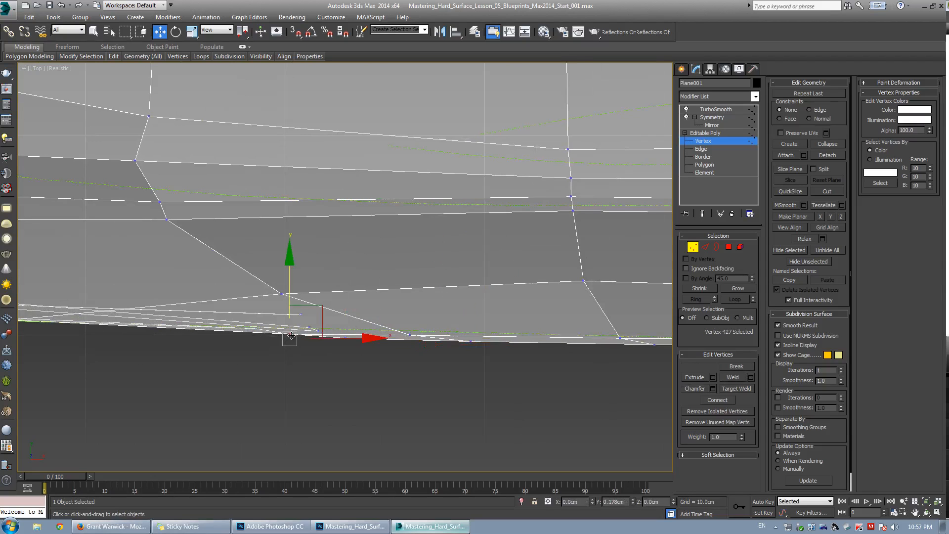
pyautogui.hotkey('alt', 'w')
pyautogui.hotkey('alt', 'w')
pyautogui.keyDown('alt'); pyautogui.moveTo(336, 316); pyautogui.dragTo(317, 341, button='middle'); pyautogui.keyUp('alt')
pyautogui.press('w')
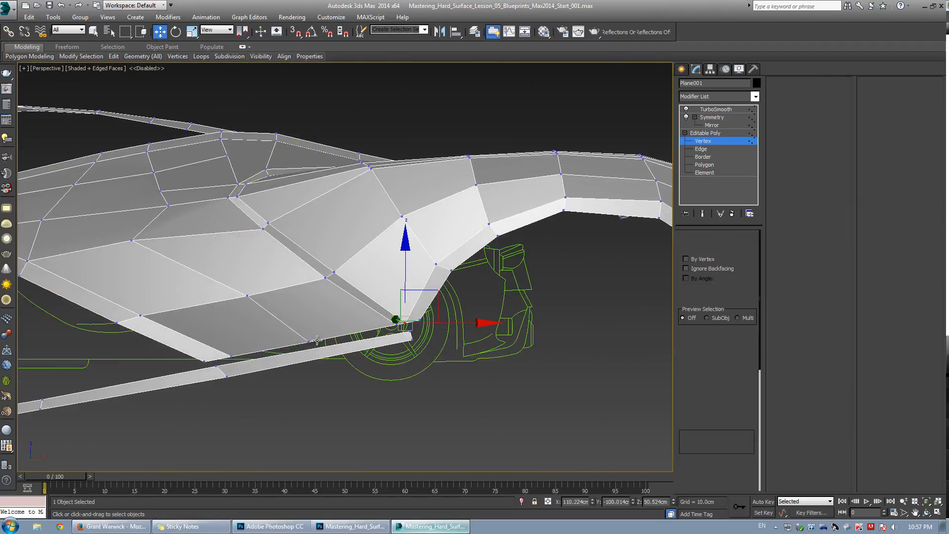
# Select the five edges along the quarter panel's lower edge above the sill.
pyautogui.press('2')
pyautogui.doubleClick(317, 341)
pyautogui.scroll(3, 410, 331)
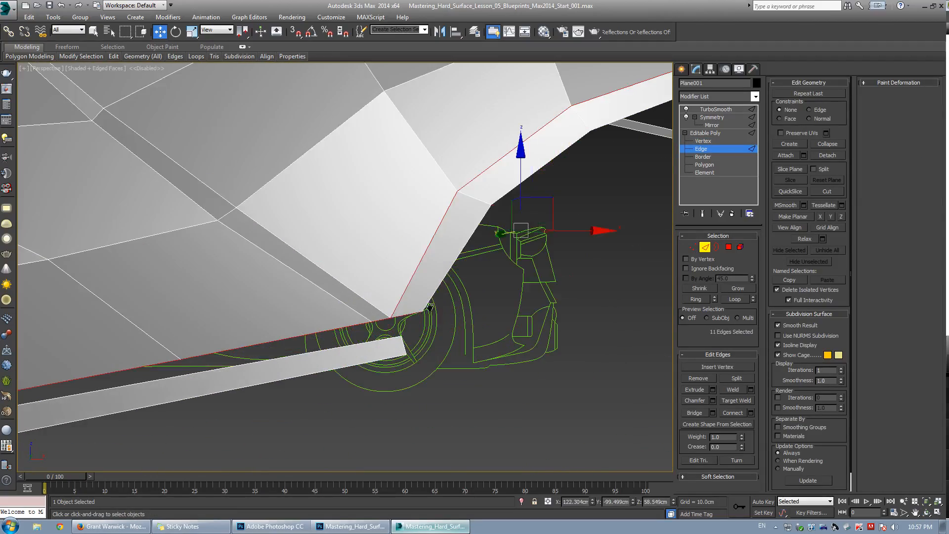
pyautogui.scroll(-5, 429, 307)
pyautogui.keyDown('alt'); pyautogui.moveTo(551, 333); pyautogui.dragTo(551, 334); pyautogui.keyUp('alt')
pyautogui.scroll(5, 328, 304)
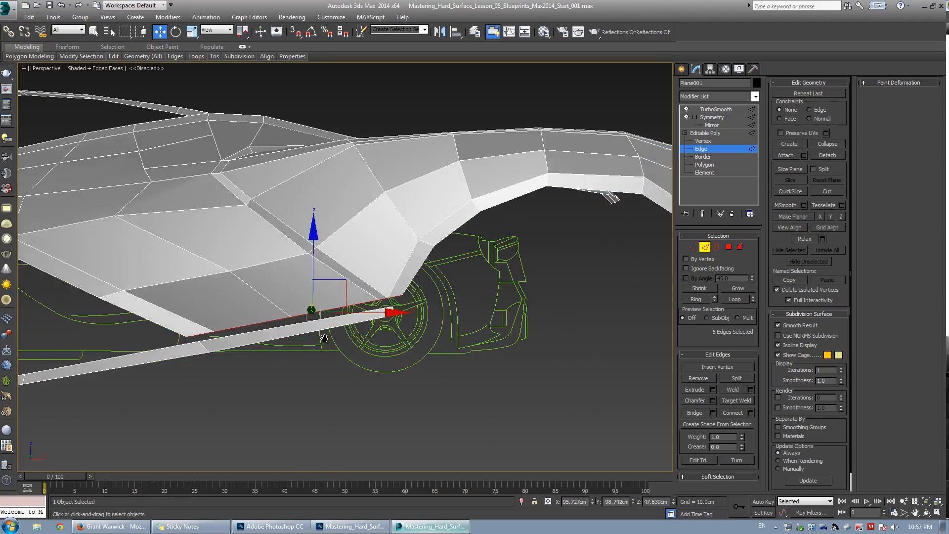
pyautogui.press('1')
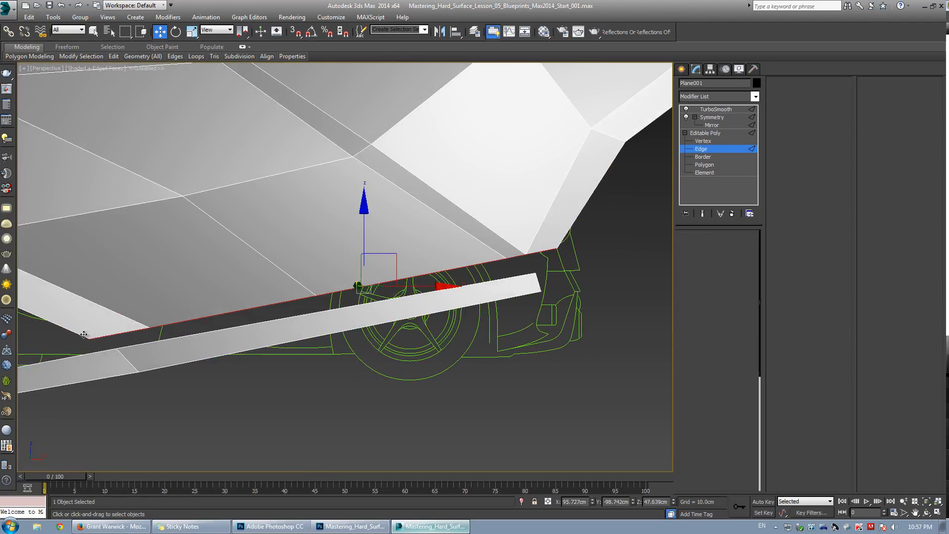
pyautogui.hotkey('alt', 'c')
pyautogui.click(81, 335)
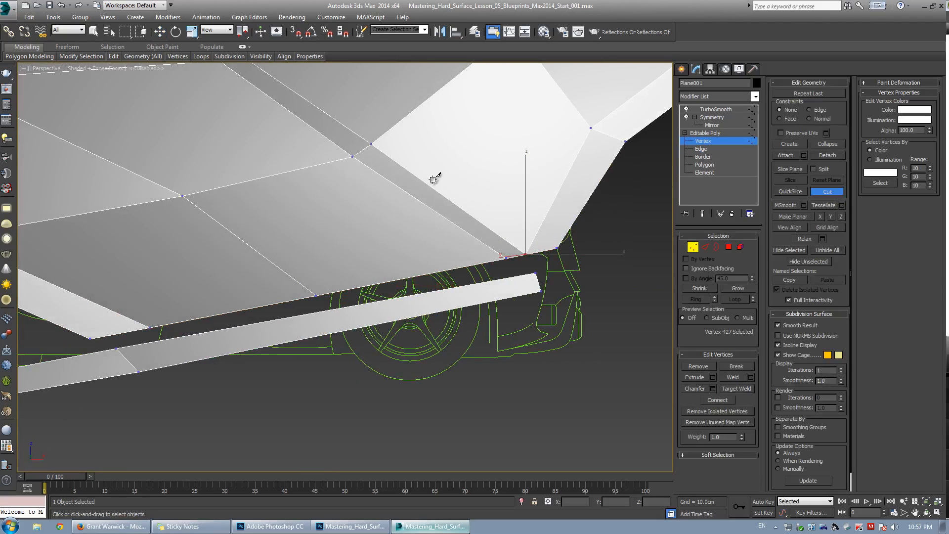
pyautogui.press('2')
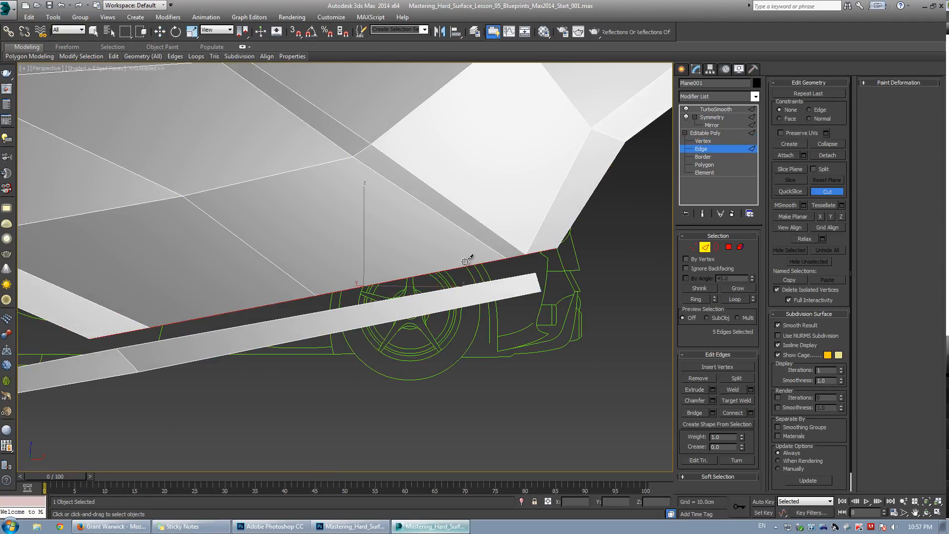
# Move and rotate the selected lower edges so they run parallel to the sill.
pyautogui.press('w')
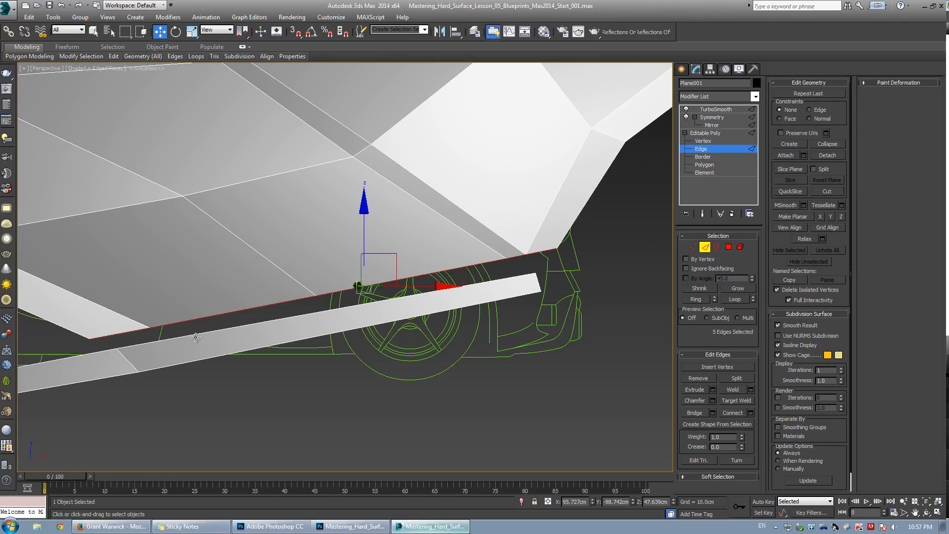
pyautogui.keyDown('alt'); pyautogui.moveTo(335, 255); pyautogui.dragTo(361, 304, button='middle'); pyautogui.keyUp('alt')
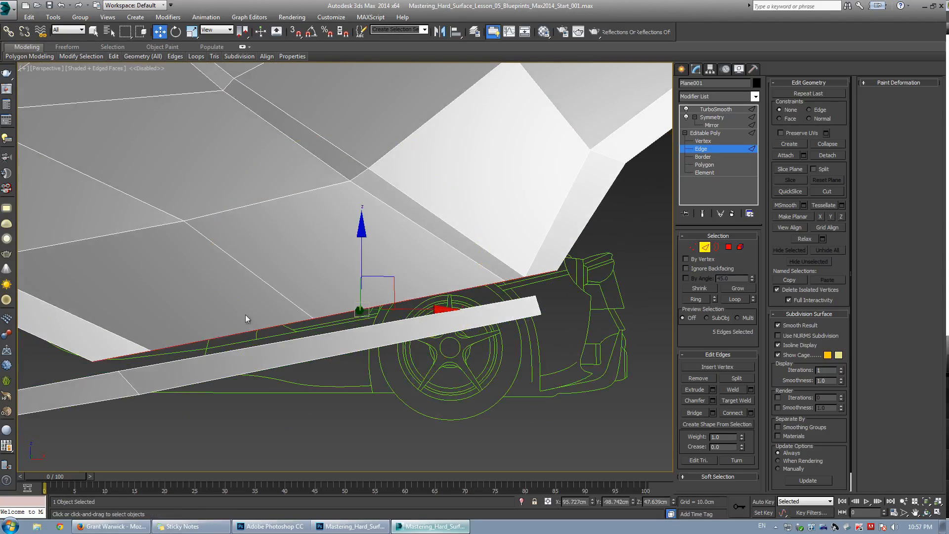
pyautogui.keyDown('alt'); pyautogui.moveTo(399, 278); pyautogui.dragTo(392, 288, button='middle'); pyautogui.keyUp('alt')
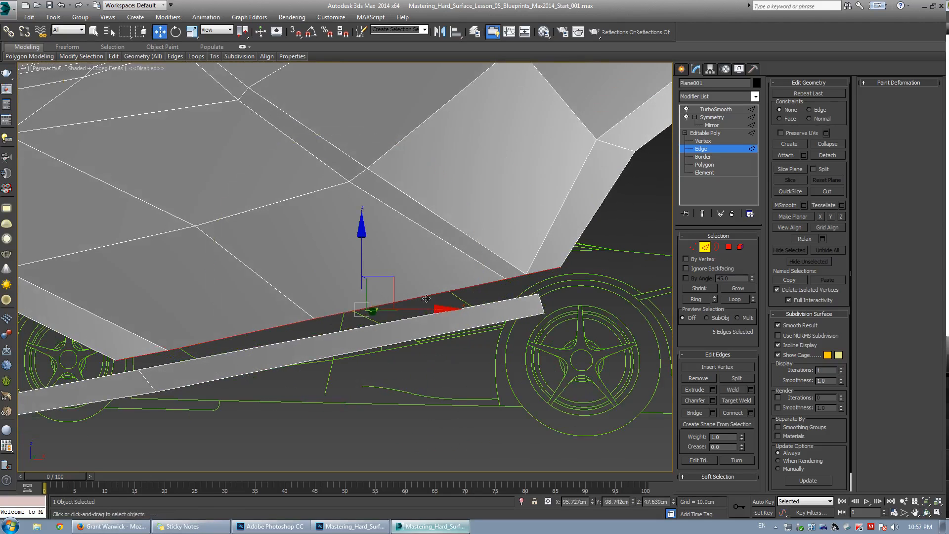
pyautogui.moveTo(396, 278); pyautogui.dragTo(398, 282)
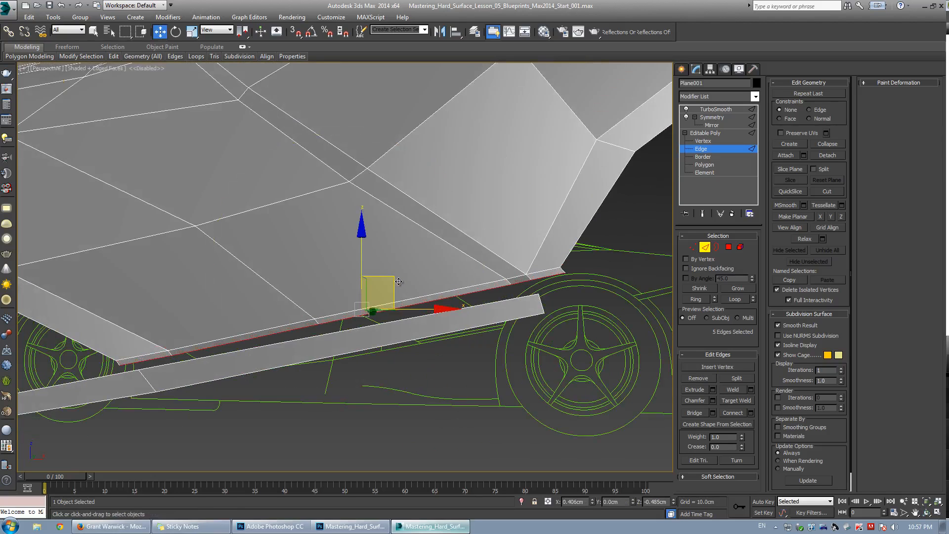
pyautogui.press('r')
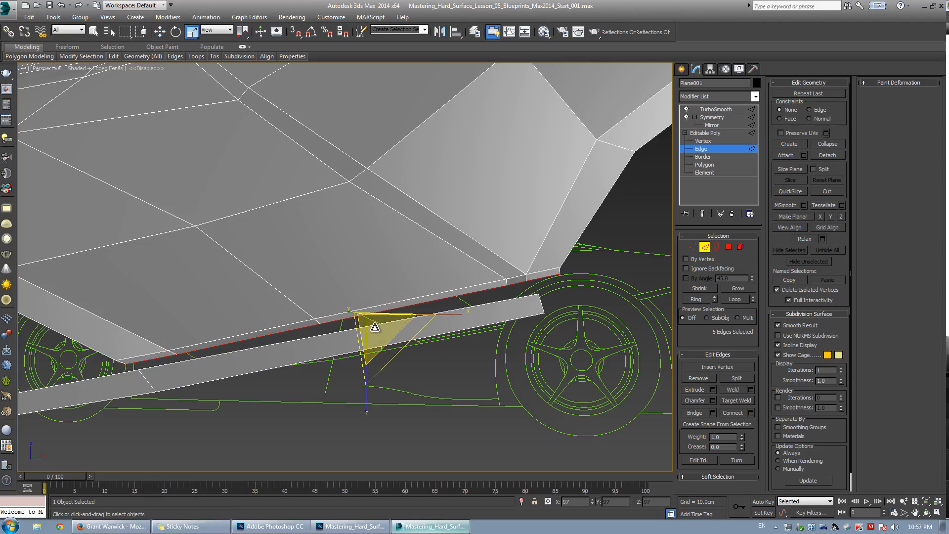
pyautogui.keyDown('alt'); pyautogui.moveTo(375, 327); pyautogui.dragTo(498, 288, button='middle'); pyautogui.keyUp('alt')
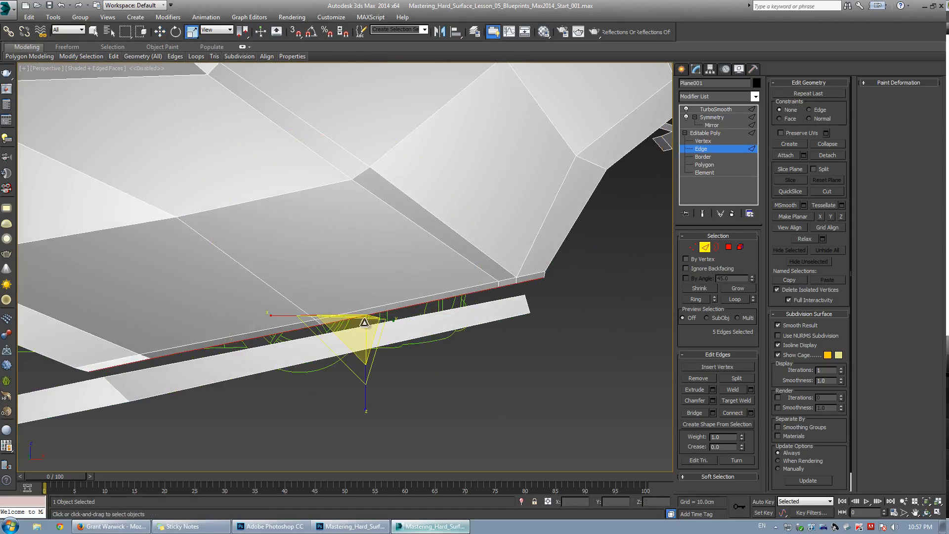
pyautogui.moveTo(365, 322); pyautogui.dragTo(357, 305)
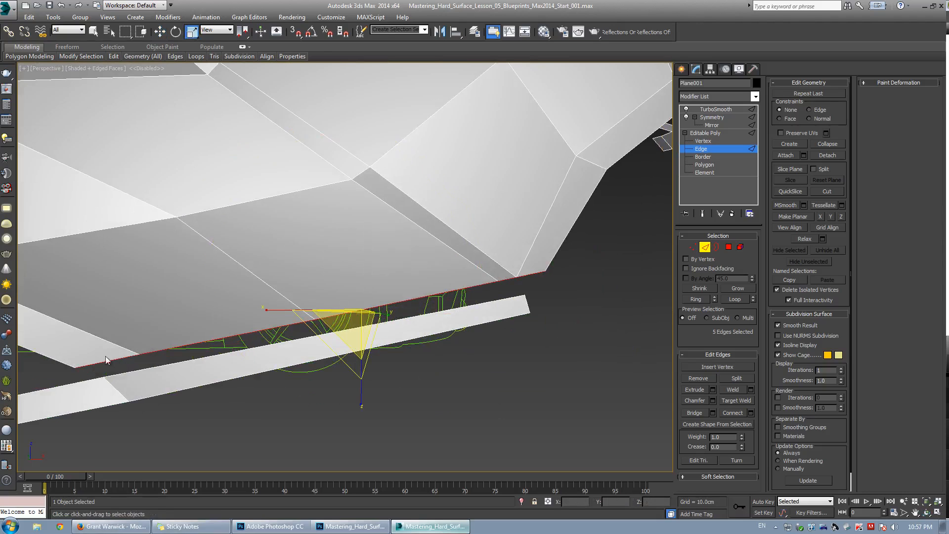
# Cut a new edge along the quarter panel's lower edge from its front end to the rear corner.
pyautogui.press('1')
pyautogui.hotkey('alt', 'c')
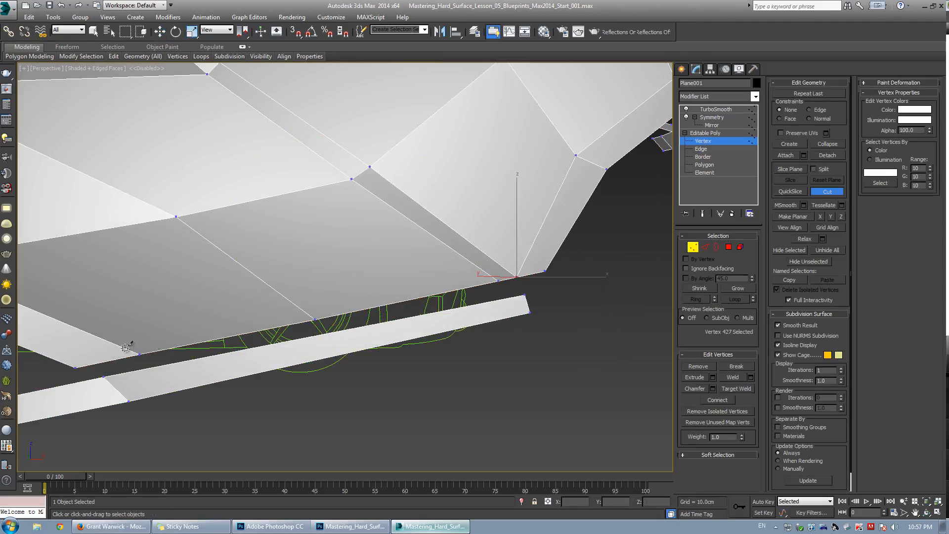
pyautogui.click(63, 362)
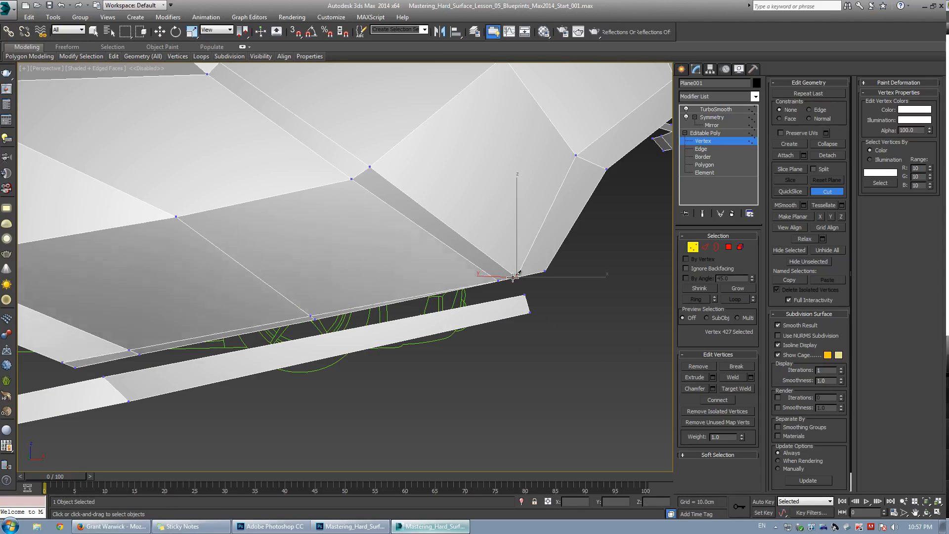
pyautogui.click(549, 263)
pyautogui.rightClick(543, 264)
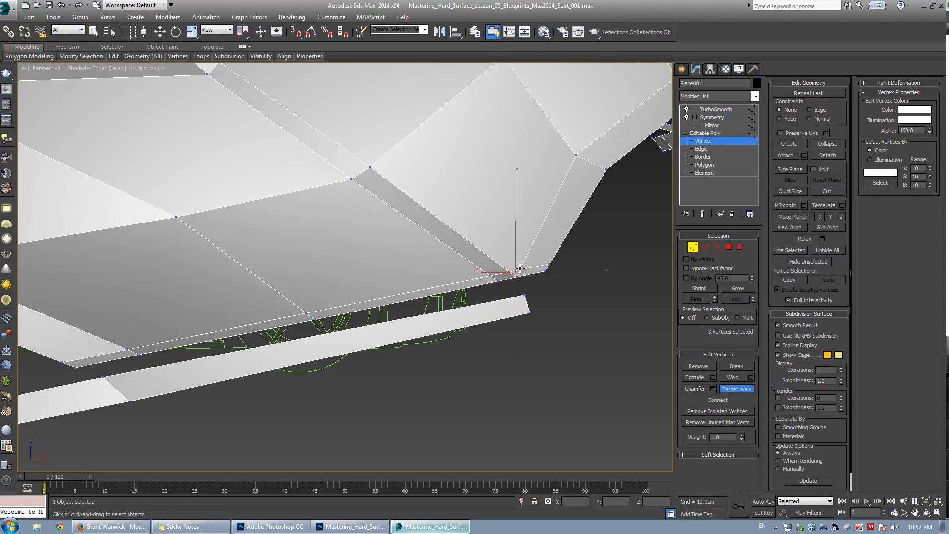
pyautogui.click(514, 285)
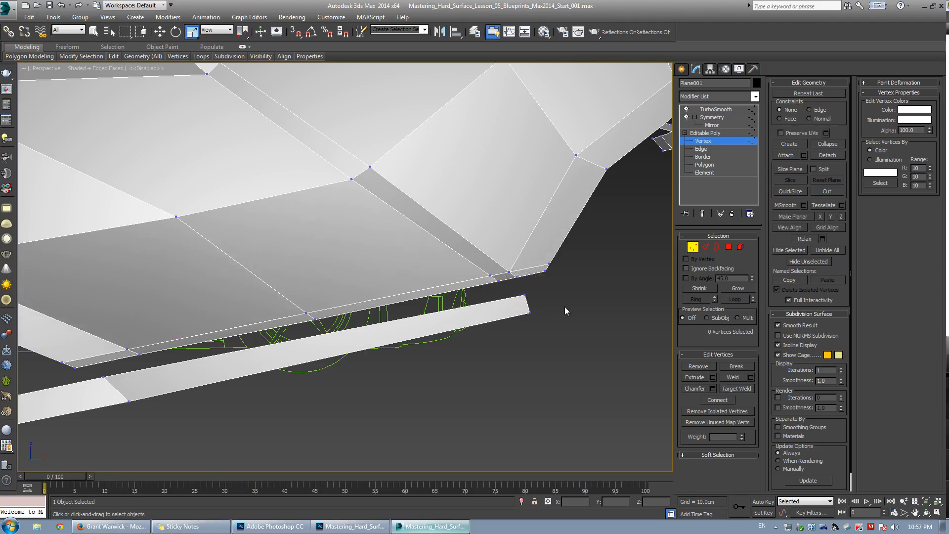
pyautogui.hotkey('shift', 'e')
pyautogui.scroll(-5, 315, 283)
pyautogui.scroll(4, 377, 271)
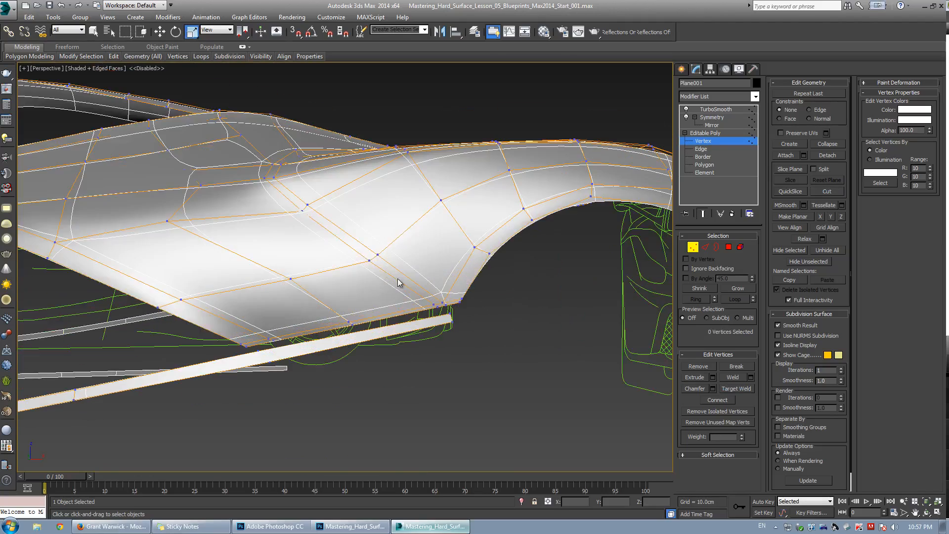
# Select the two vertices at the sill's rear end and move them into position under the body.
pyautogui.moveTo(399, 283)
pyautogui.keyDown('alt'); pyautogui.mouseDown(button='middle')
pyautogui.moveTo(338, 292)
pyautogui.moveTo(382, 283)
pyautogui.mouseUp(button='middle'); pyautogui.keyUp('alt')
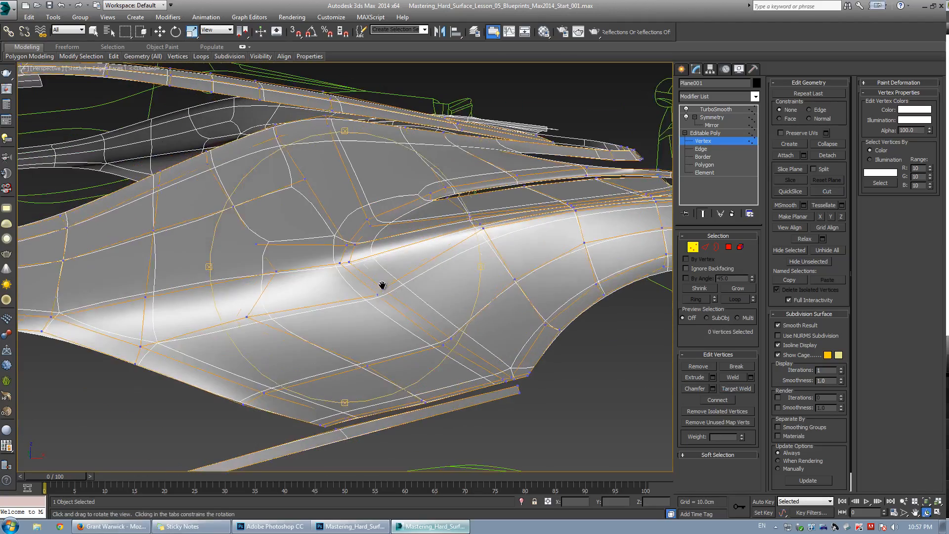
pyautogui.moveTo(288, 320); pyautogui.dragTo(398, 290, button='middle')
pyautogui.hotkey('shift', 'e')
pyautogui.moveTo(303, 290); pyautogui.dragTo(331, 322)
pyautogui.scroll(-5, 317, 310)
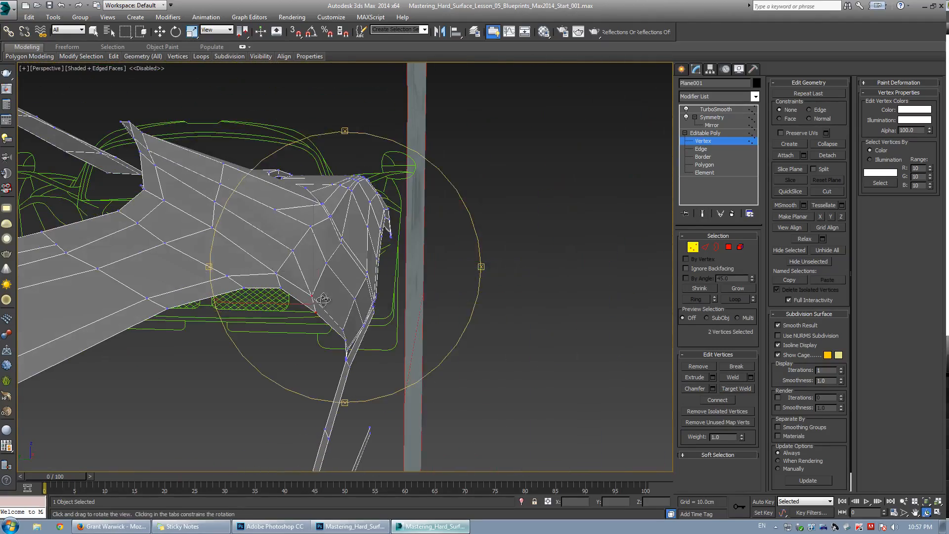
pyautogui.press('w')
pyautogui.keyDown('alt'); pyautogui.moveTo(312, 307); pyautogui.dragTo(293, 340, button='middle'); pyautogui.keyUp('alt')
pyautogui.click(292, 340)
# In the top view, move the two vertices at the quarter panel's lower rear edge upward to meet the body line.
pyautogui.click(125, 299)
pyautogui.moveTo(210, 302)
pyautogui.keyDown('alt'); pyautogui.mouseDown(button='middle')
pyautogui.moveTo(234, 312)
pyautogui.moveTo(198, 302)
pyautogui.moveTo(202, 295)
pyautogui.mouseUp(button='middle'); pyautogui.keyUp('alt')
pyautogui.moveTo(199, 291); pyautogui.dragTo(261, 343)
pyautogui.hotkey('alt', 'w')
pyautogui.rightClick(174, 236)
pyautogui.hotkey('alt', 'w')
pyautogui.moveTo(174, 236); pyautogui.dragTo(375, 266, button='middle')
pyautogui.scroll(-2, 368, 277)
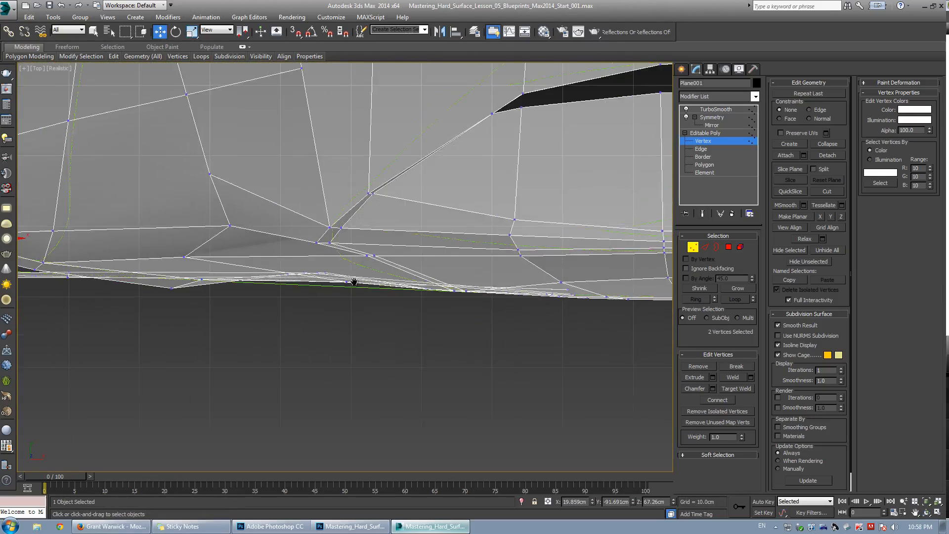
pyautogui.moveTo(243, 278); pyautogui.dragTo(333, 294, button='middle')
pyautogui.click(170, 256)
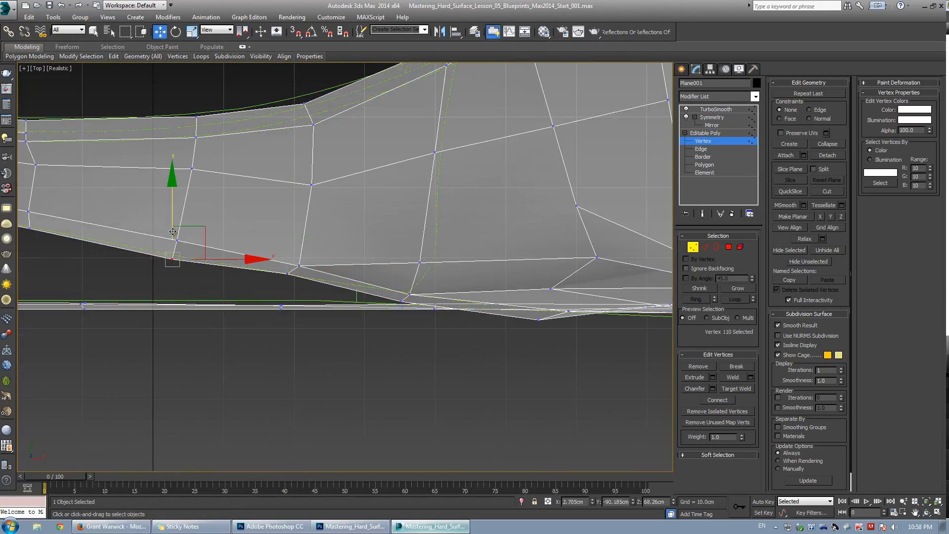
pyautogui.scroll(3, 514, 283)
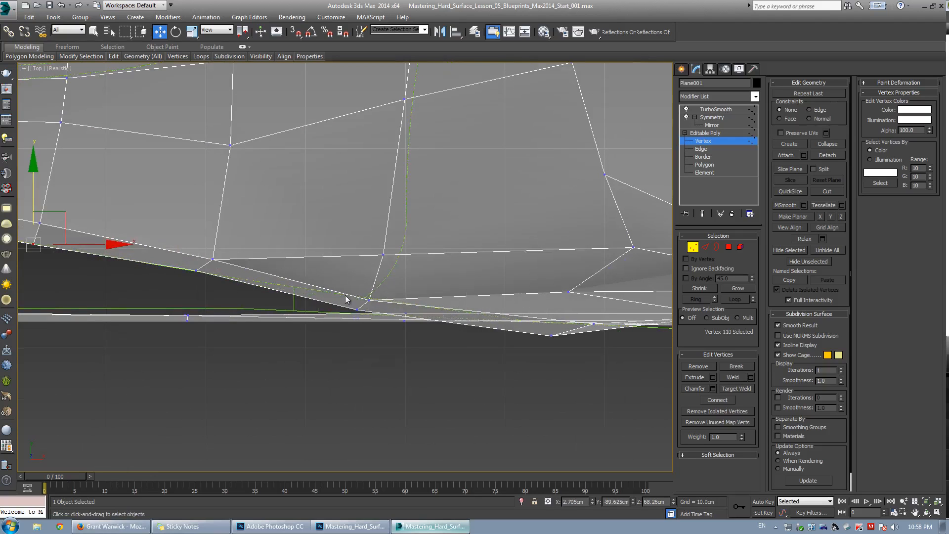
pyautogui.click(370, 301)
pyautogui.moveTo(374, 311); pyautogui.dragTo(375, 313)
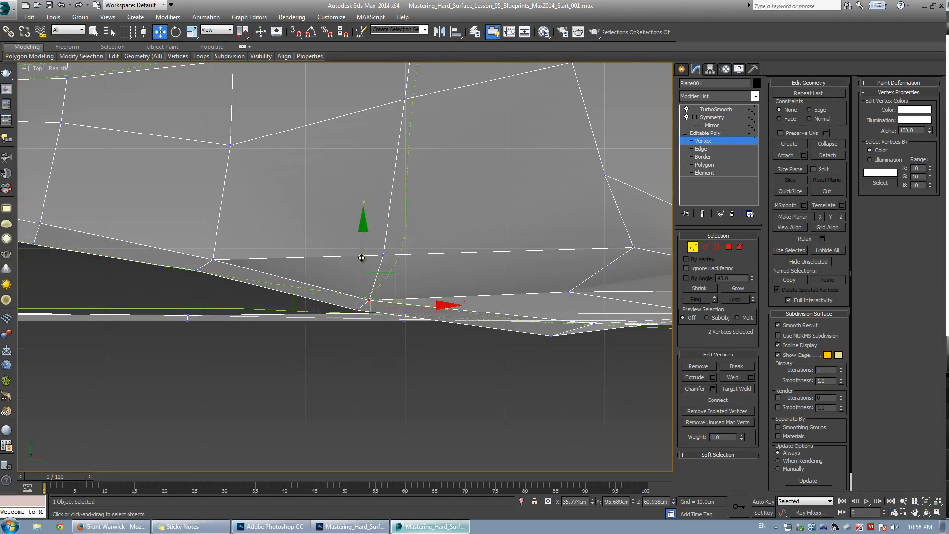
pyautogui.moveTo(363, 255); pyautogui.dragTo(364, 243)
# Move the vertex at the quarter panel's lower rear corner up and along onto the sill line.
pyautogui.moveTo(582, 330); pyautogui.dragTo(389, 336, button='middle')
pyautogui.scroll(2, 389, 335)
pyautogui.click(346, 344)
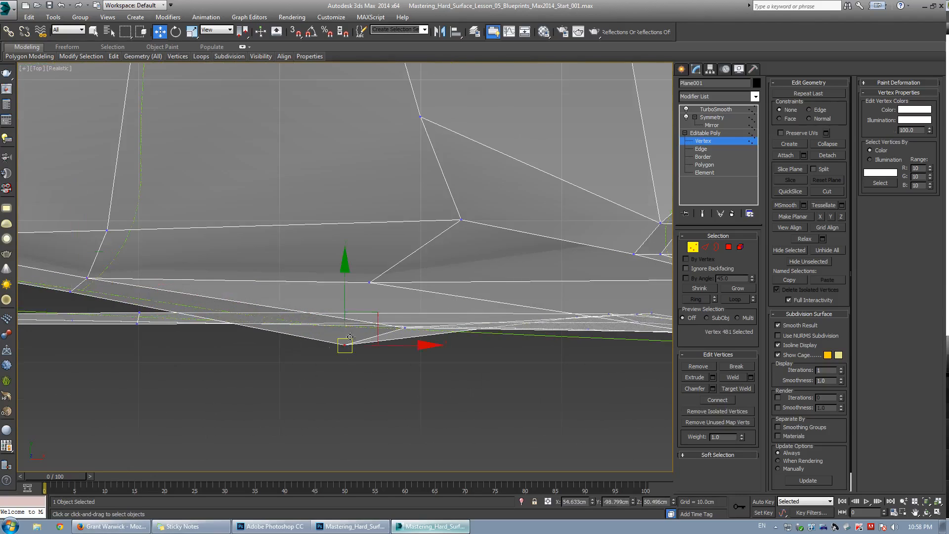
pyautogui.moveTo(352, 304); pyautogui.dragTo(351, 287)
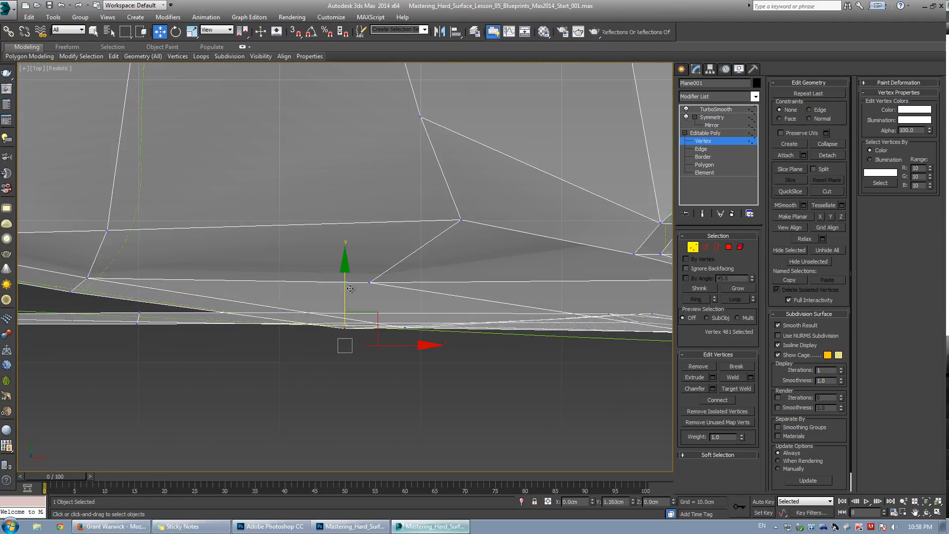
pyautogui.moveTo(351, 288); pyautogui.dragTo(443, 290, button='middle')
# Nudge the pair of vertices near the quarter panel's lower edge slightly rearward.
pyautogui.moveTo(277, 298); pyautogui.dragTo(312, 327)
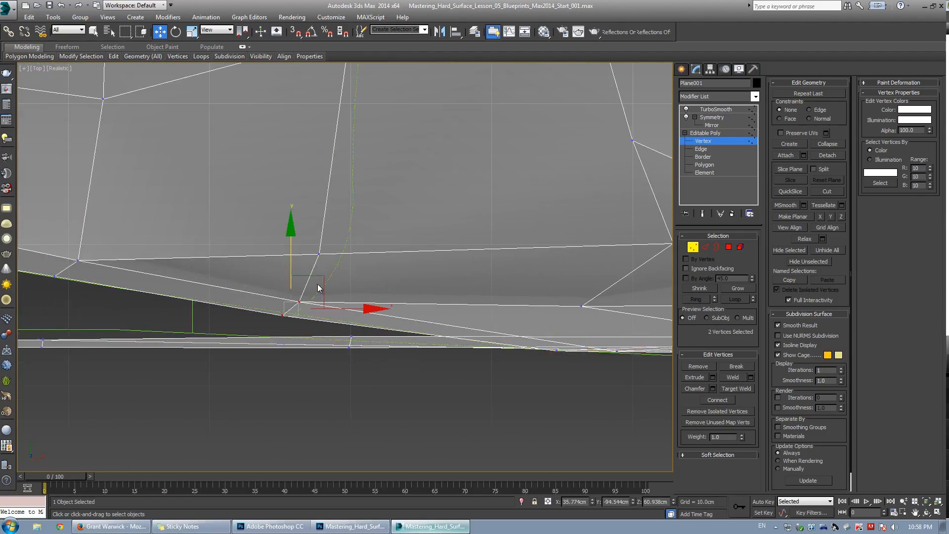
pyautogui.moveTo(320, 276); pyautogui.dragTo(331, 272)
pyautogui.moveTo(331, 273); pyautogui.dragTo(489, 299, button='middle')
pyautogui.moveTo(178, 263); pyautogui.dragTo(252, 317)
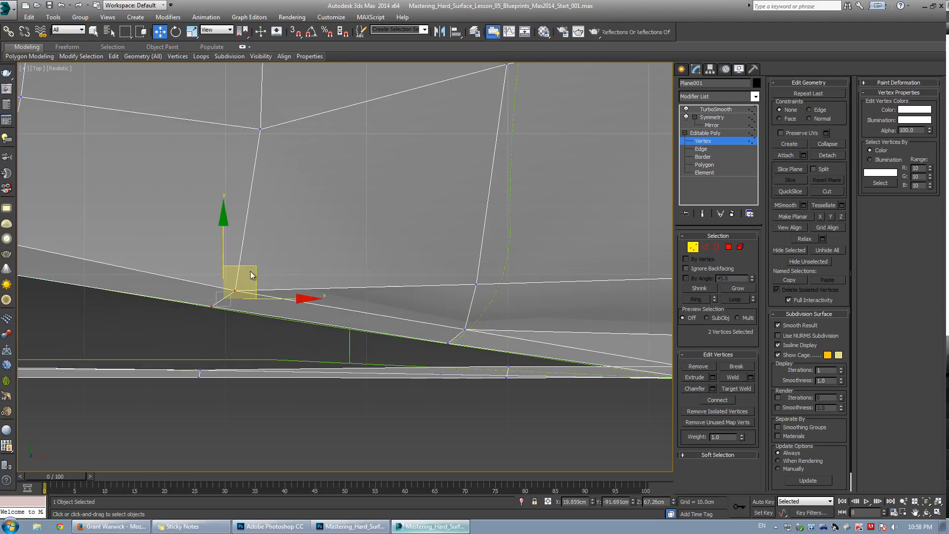
pyautogui.scroll(-6, 408, 279)
pyautogui.scroll(4, 397, 263)
# With edge constraints on, slide vertices along the quarter panel's middle edge loop to even out their spacing.
pyautogui.click(250, 210)
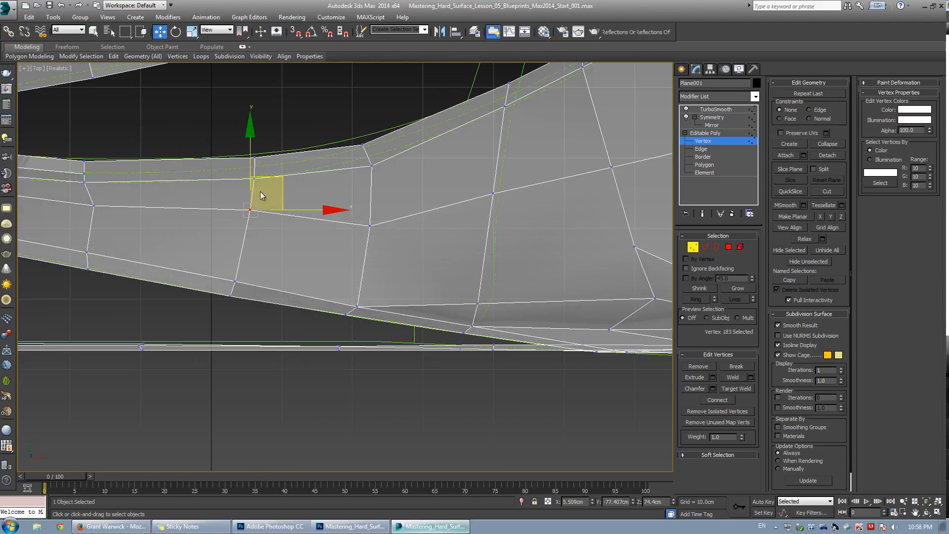
pyautogui.hotkey('shift', 'x')
pyautogui.moveTo(253, 163); pyautogui.dragTo(257, 188)
pyautogui.moveTo(180, 239); pyautogui.dragTo(259, 253, button='middle')
pyautogui.scroll(-2, 260, 253)
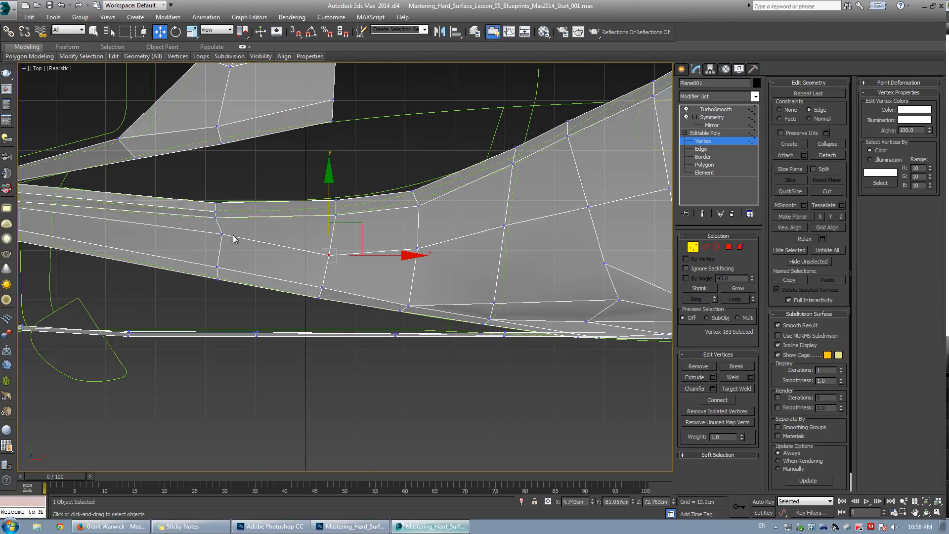
pyautogui.moveTo(221, 236); pyautogui.dragTo(221, 247)
pyautogui.click(356, 250)
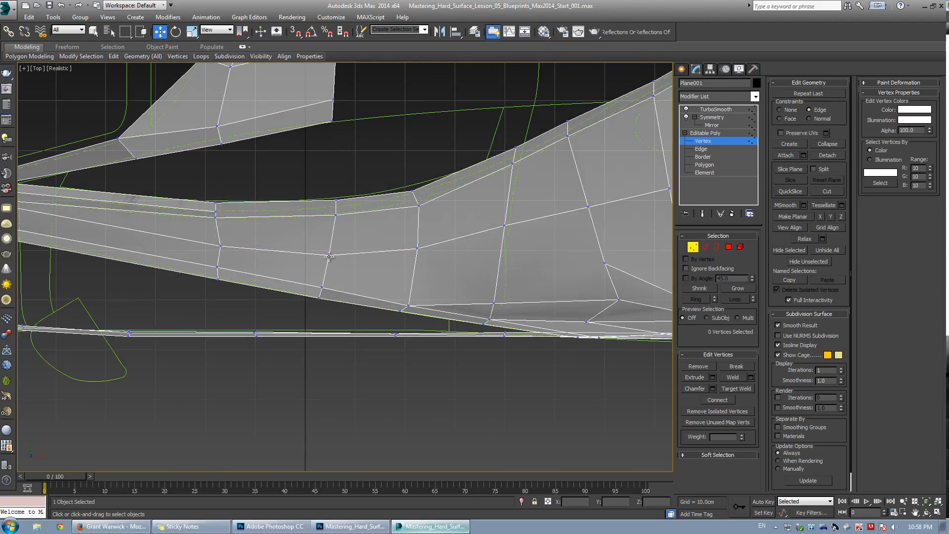
pyautogui.moveTo(328, 256); pyautogui.dragTo(330, 248)
pyautogui.click(422, 265)
pyautogui.moveTo(418, 249); pyautogui.dragTo(418, 237)
# Cut a new edge from the lower rear vertex to the quarter panel's lower edge and remove the old bottom edge it replaces.
pyautogui.moveTo(501, 305); pyautogui.dragTo(372, 292, button='middle')
pyautogui.scroll(-2, 372, 291)
pyautogui.scroll(2, 363, 291)
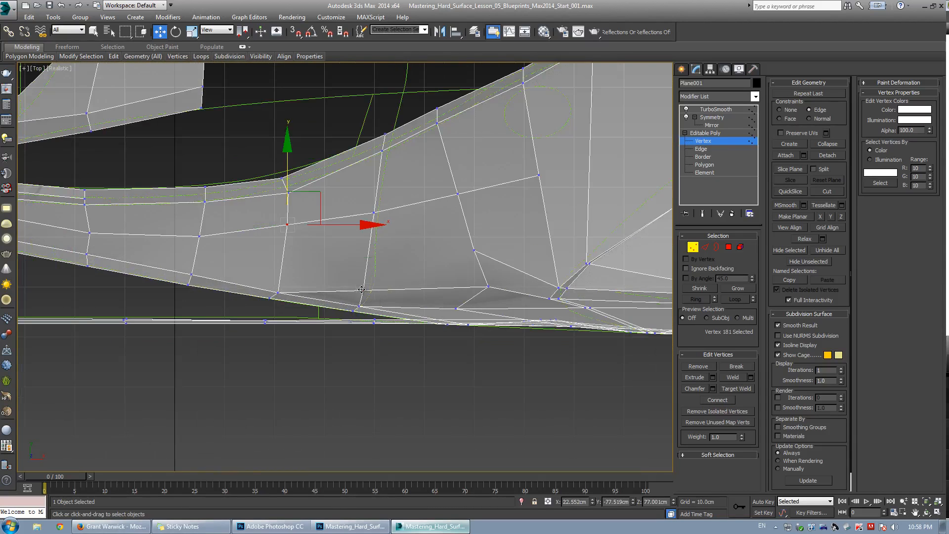
pyautogui.click(361, 290)
pyautogui.hotkey('alt', 'c')
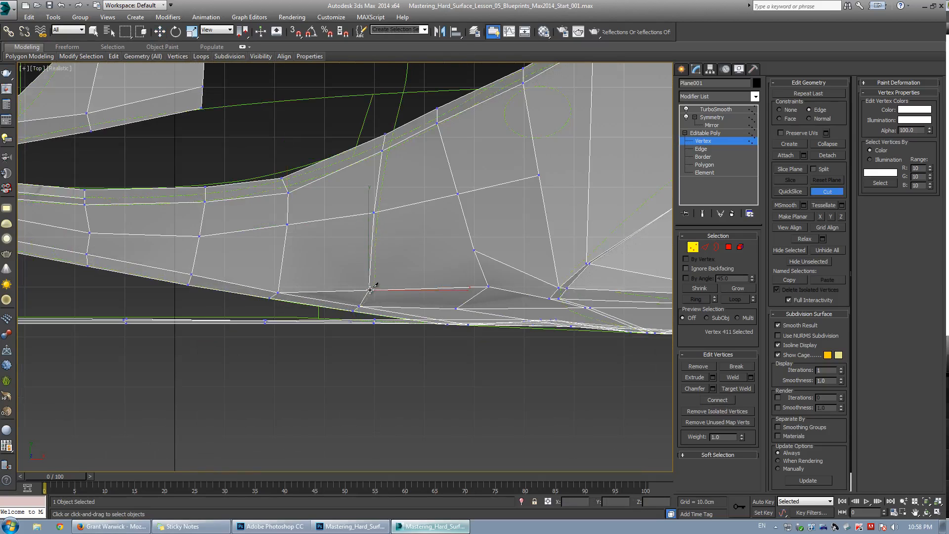
pyautogui.click(370, 290)
pyautogui.click(279, 275)
pyautogui.rightClick(344, 303)
pyautogui.press('2')
pyautogui.click(328, 292)
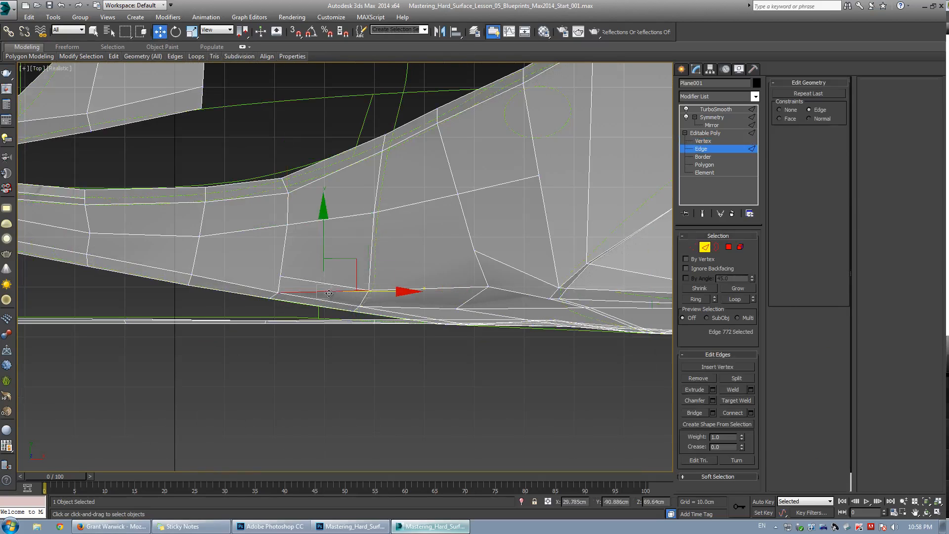
pyautogui.click(702, 379)
# Move the vertex at the lower end of the new edge slightly to tidy the quarter panel's lower edge.
pyautogui.press('1')
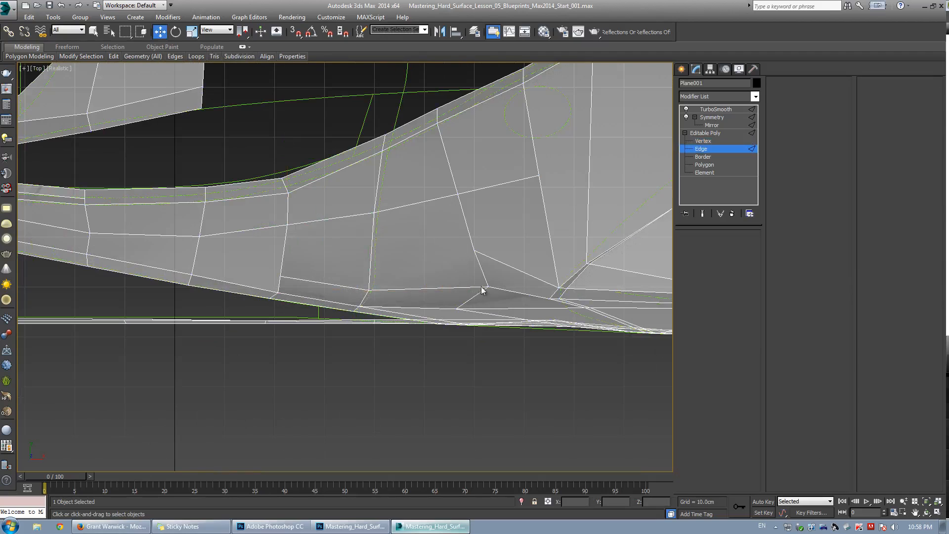
pyautogui.click(489, 286)
pyautogui.moveTo(514, 255); pyautogui.dragTo(481, 261)
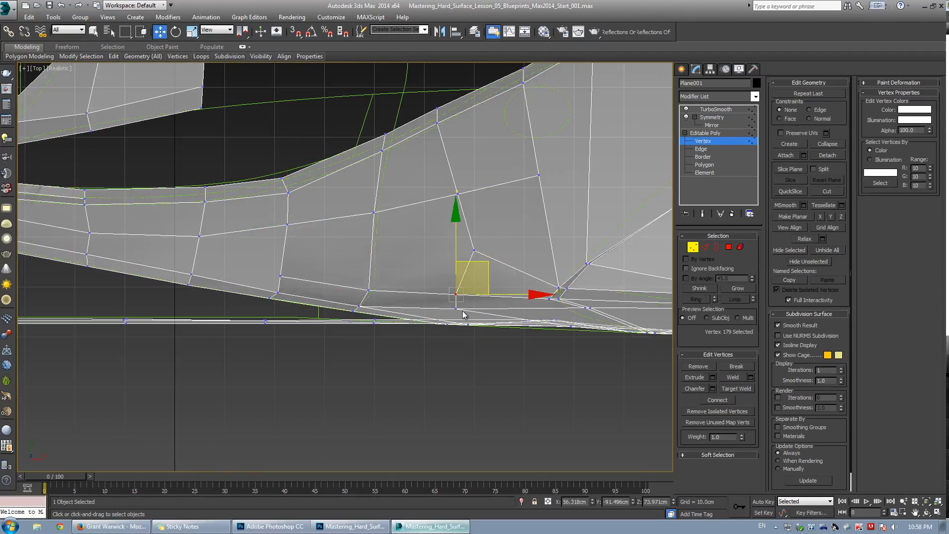
pyautogui.click(456, 308)
pyautogui.moveTo(502, 311); pyautogui.dragTo(497, 312)
# Try moving the vertex upward in the perspective view and undo the move.
pyautogui.hotkey('alt', 'w')
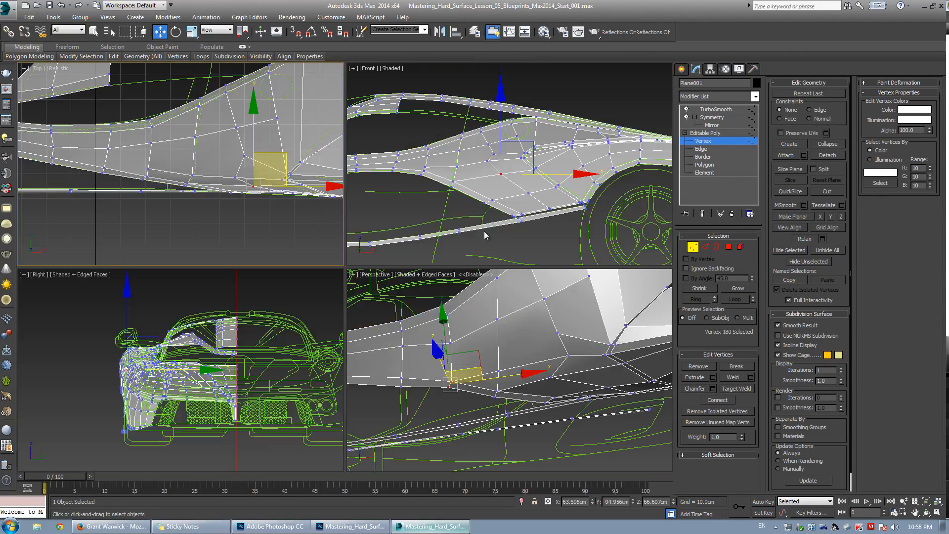
pyautogui.rightClick(470, 349)
pyautogui.hotkey('alt', 'w')
pyautogui.keyDown('alt'); pyautogui.moveTo(445, 335); pyautogui.dragTo(433, 232, button='middle'); pyautogui.keyUp('alt')
pyautogui.hotkey('ctrl', 'z')
# In the front view, move the vertex at the quarter panel's front lower corner slightly down.
pyautogui.hotkey('alt', 'w')
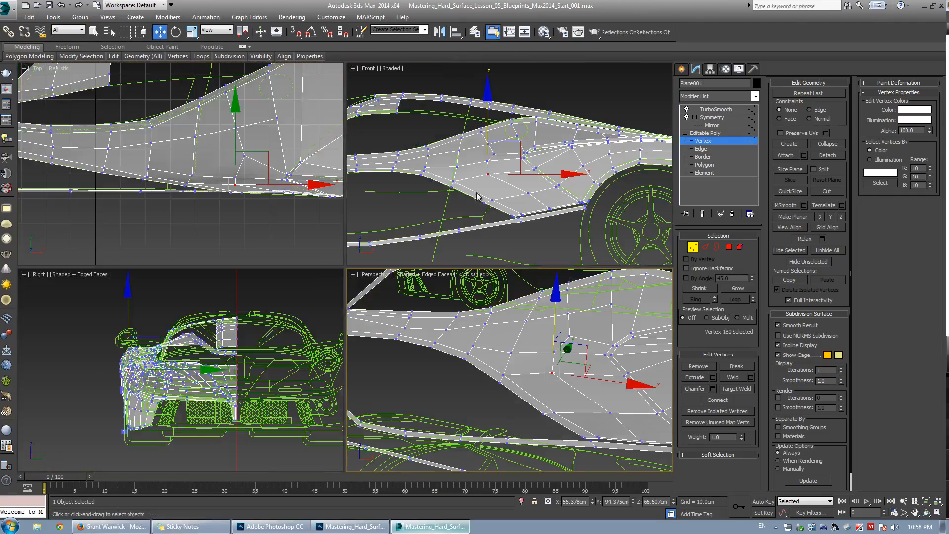
pyautogui.rightClick(462, 230)
pyautogui.hotkey('alt', 'w')
pyautogui.scroll(2, 340, 236)
pyautogui.hotkey('ctrl', 'q')
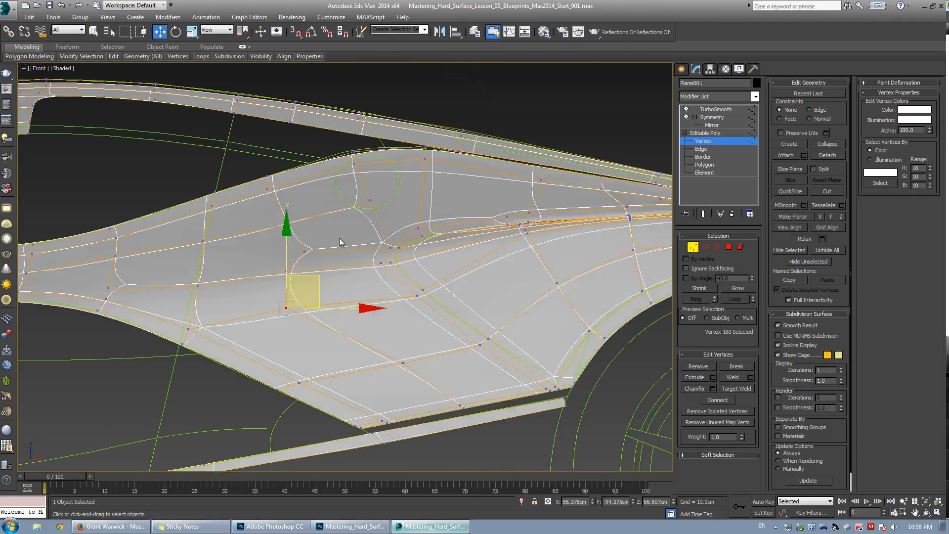
pyautogui.hotkey('ctrl', 'q')
pyautogui.click(287, 271)
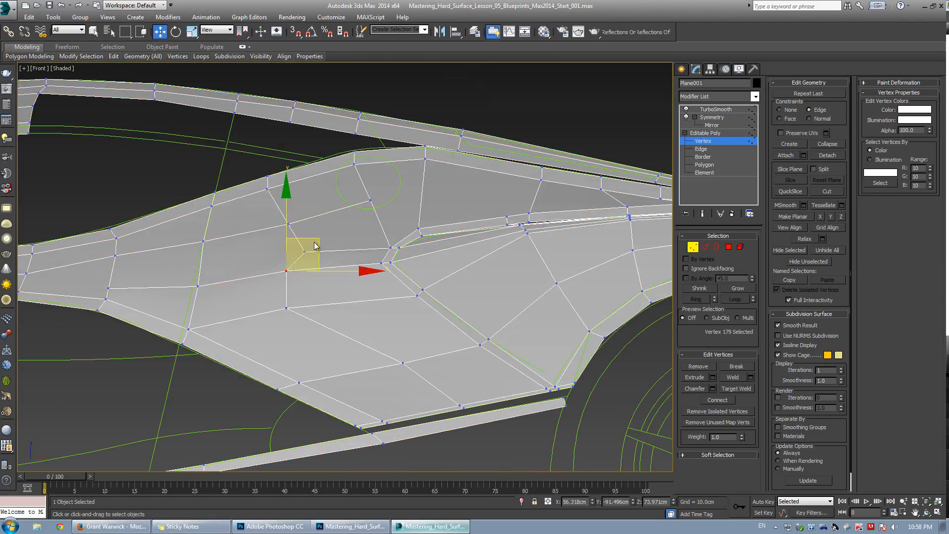
pyautogui.moveTo(312, 239)
pyautogui.mouseDown()
pyautogui.moveTo(331, 244)
pyautogui.moveTo(307, 247)
pyautogui.mouseUp()
pyautogui.hotkey('alt', 'c')
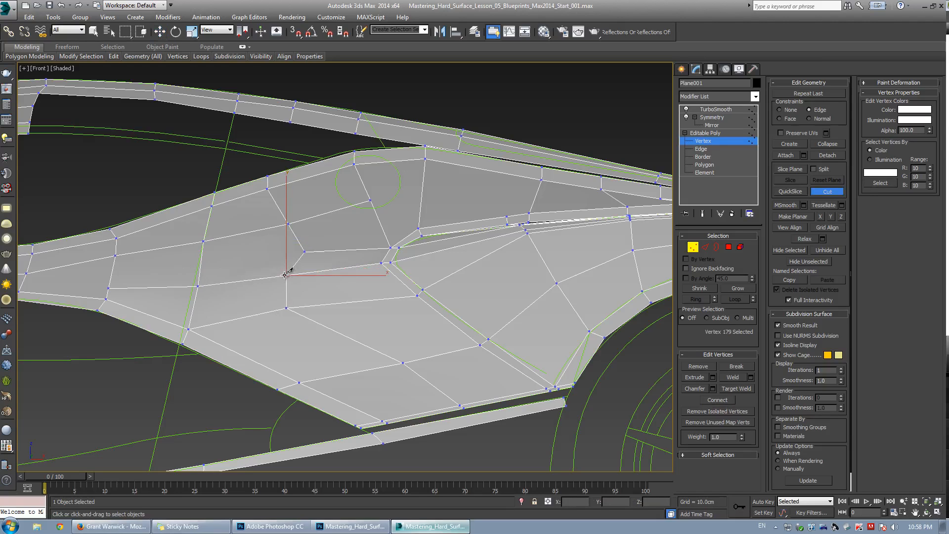
pyautogui.rightClick(312, 211)
pyautogui.press('2')
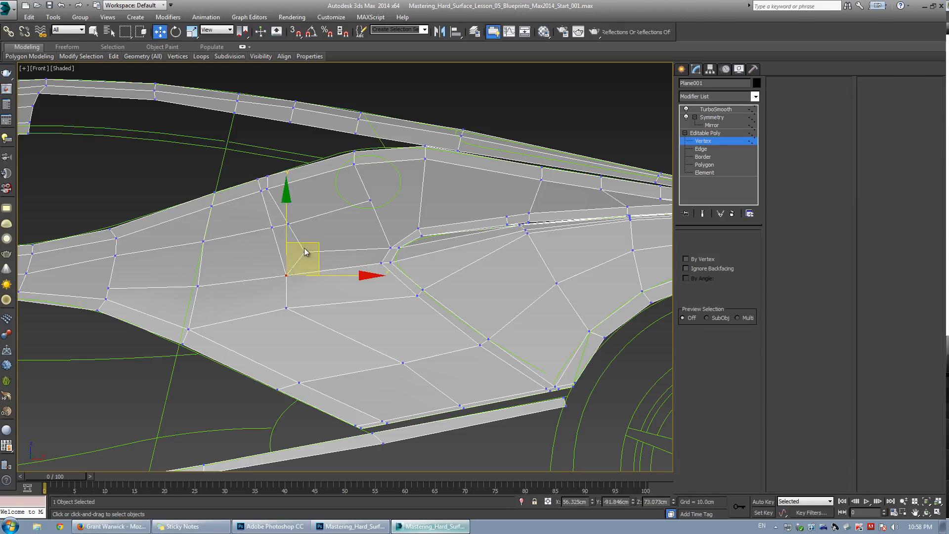
pyautogui.doubleClick(301, 244)
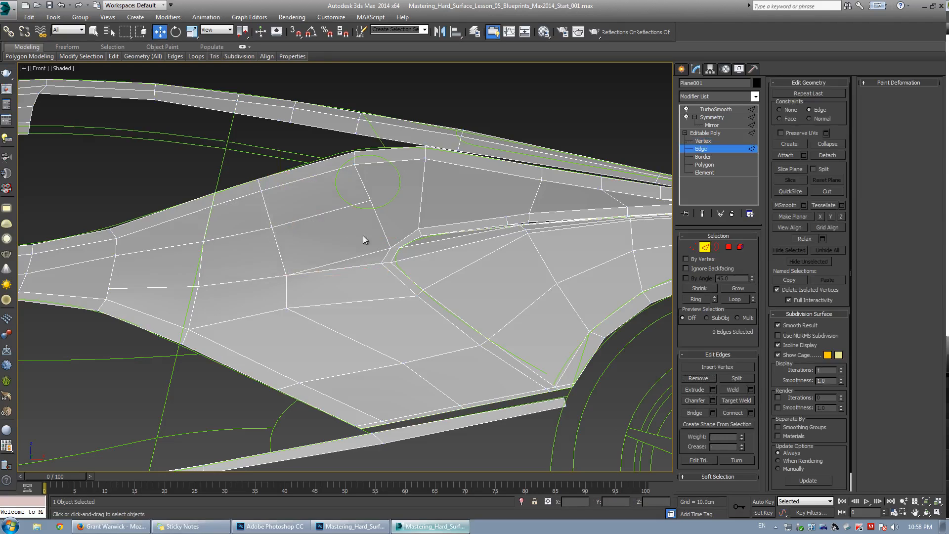
pyautogui.press('1')
# Cut an edge from the quarter panel's front vertex forward to the body's front edge and remove the edge it replaces.
pyautogui.hotkey('alt', 'c')
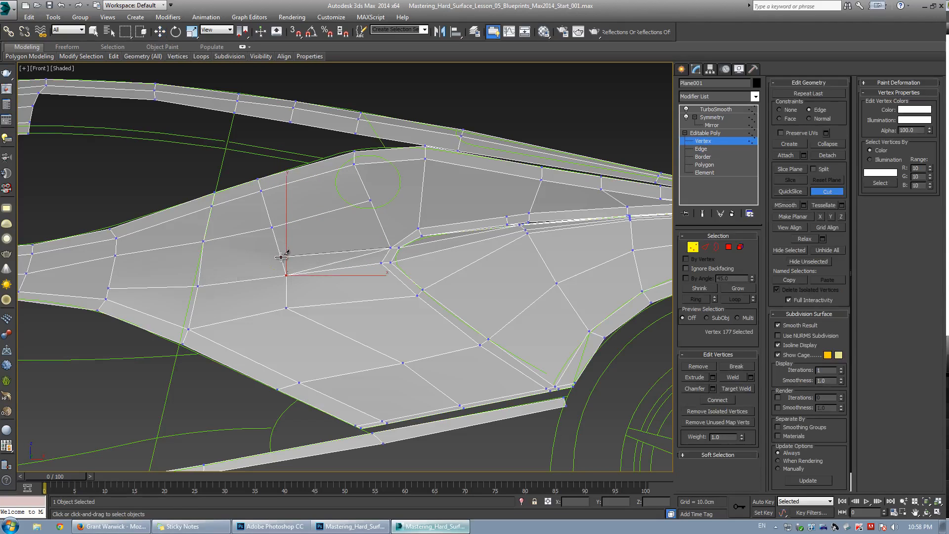
pyautogui.click(281, 258)
pyautogui.click(113, 273)
pyautogui.press('w')
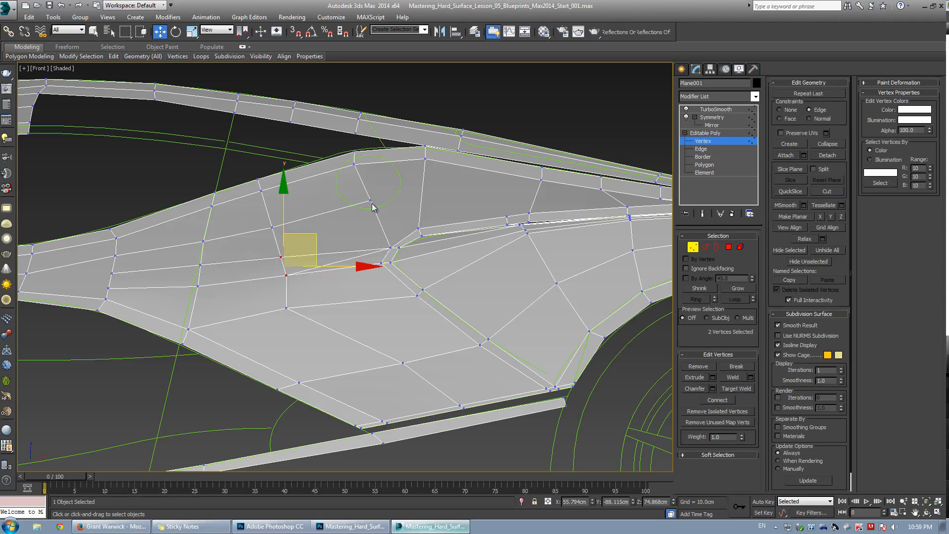
pyautogui.press('2')
pyautogui.click(341, 261)
pyautogui.click(699, 380)
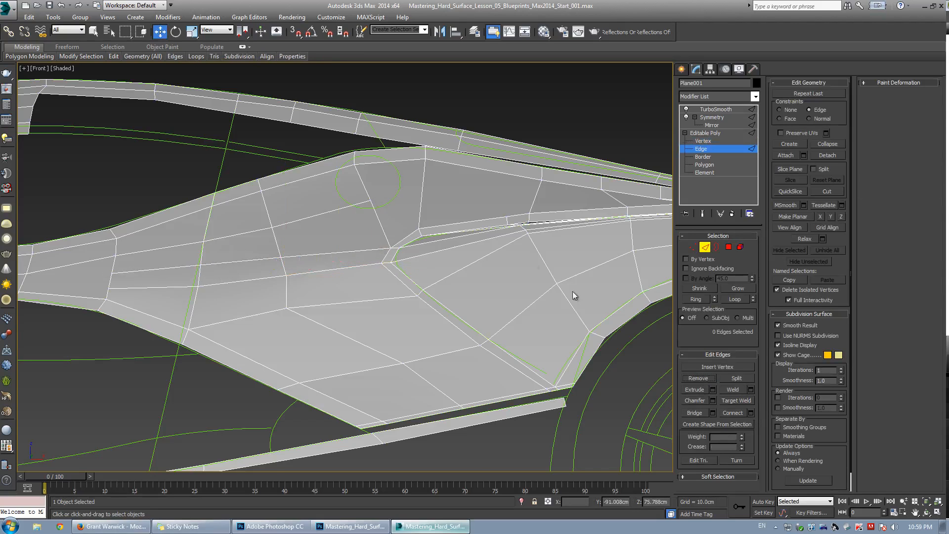
# Cut a new edge across the upper rear of the quarter panel just below the deck's edge.
pyautogui.moveTo(471, 256); pyautogui.dragTo(233, 292, button='middle')
pyautogui.press('1')
pyautogui.hotkey('alt', 'c')
pyautogui.click(131, 237)
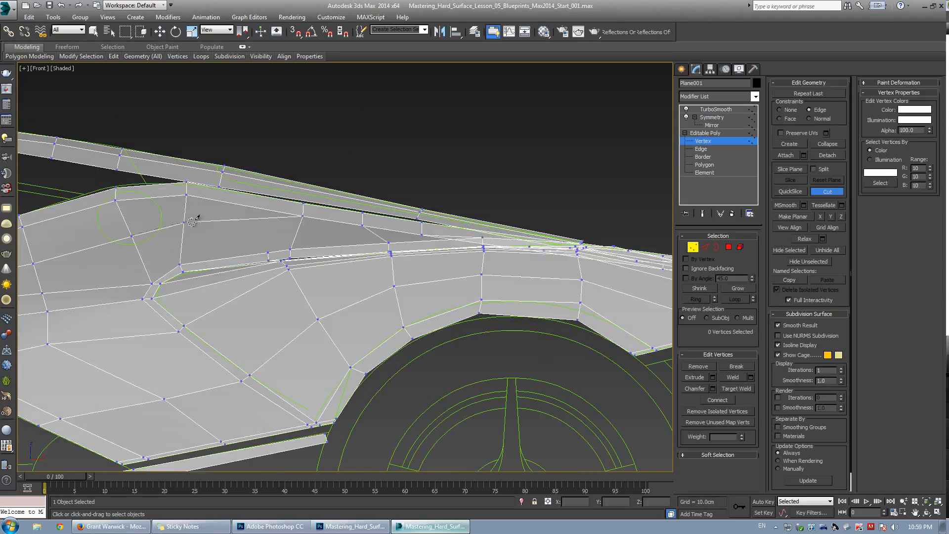
pyautogui.click(183, 231)
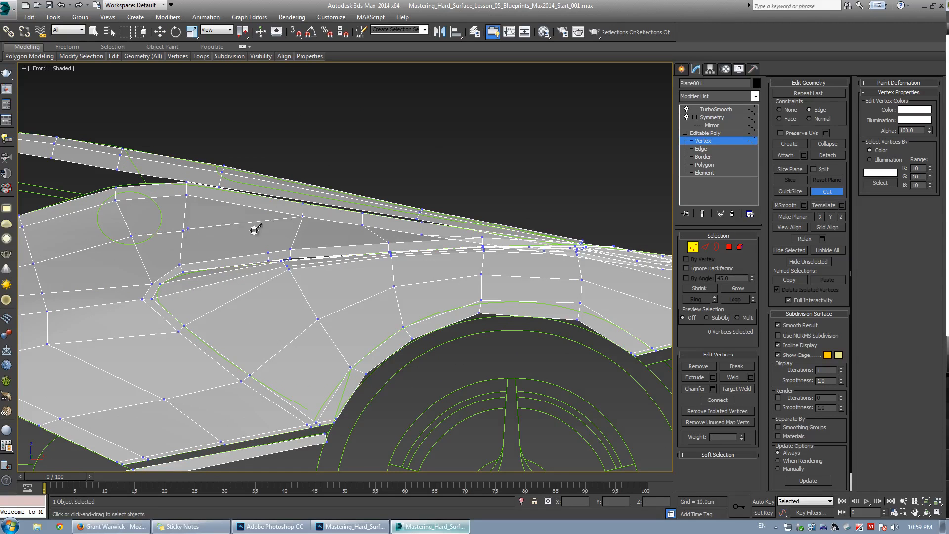
pyautogui.click(297, 233)
# Move the vertices at the end of the new cut to line up with the deck's lower edge.
pyautogui.press('w')
pyautogui.scroll(4, 282, 259)
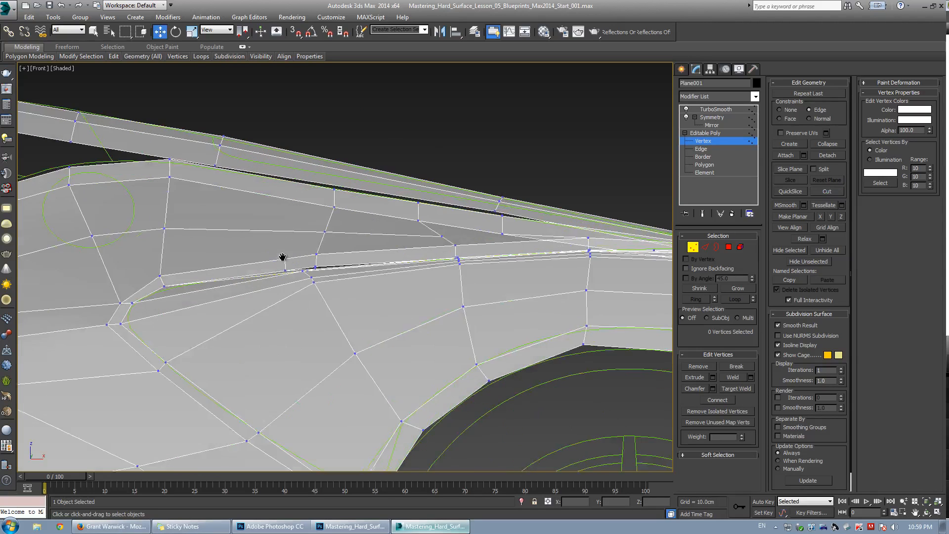
pyautogui.moveTo(345, 277); pyautogui.dragTo(343, 276)
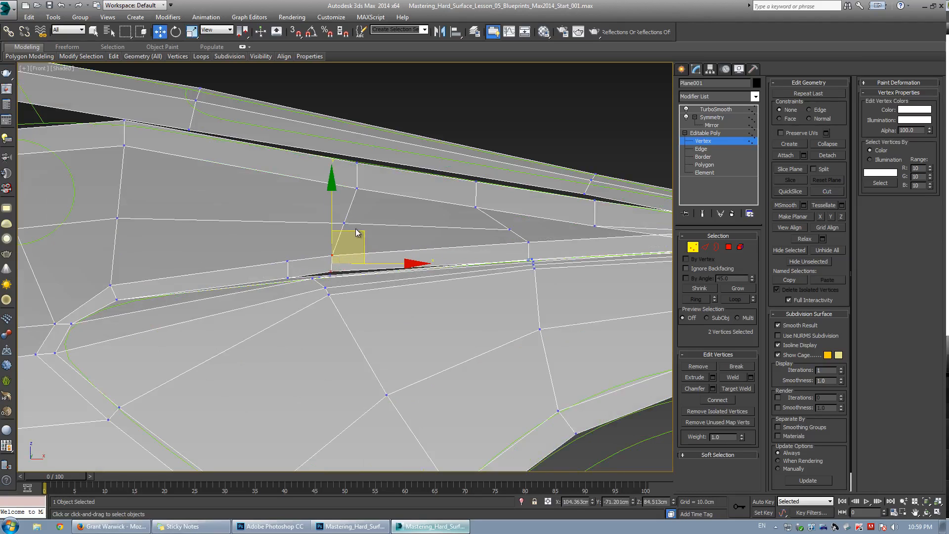
pyautogui.moveTo(356, 229); pyautogui.dragTo(355, 231)
pyautogui.scroll(-3, 355, 232)
pyautogui.moveTo(279, 244); pyautogui.dragTo(376, 253, button='middle')
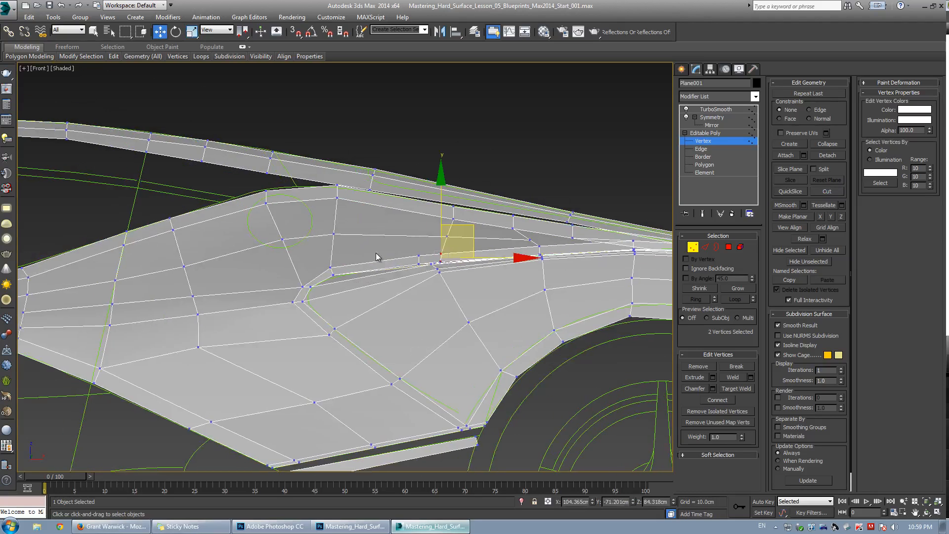
pyautogui.scroll(3, 309, 290)
pyautogui.moveTo(310, 290); pyautogui.dragTo(347, 279, button='middle')
pyautogui.moveTo(360, 280); pyautogui.dragTo(328, 265)
# Nudge the two vertices where the cut meets the quarter panel's inner corner slightly rearward.
pyautogui.hotkey('ctrl', 'q')
pyautogui.hotkey('ctrl', 'q')
pyautogui.moveTo(373, 239); pyautogui.dragTo(369, 238)
pyautogui.moveTo(297, 297); pyautogui.dragTo(341, 309)
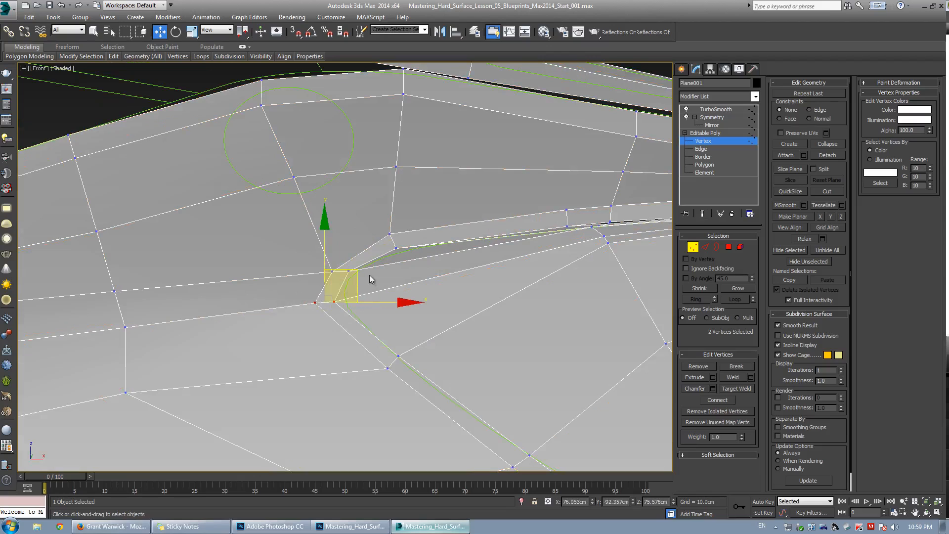
pyautogui.moveTo(318, 297); pyautogui.dragTo(326, 298)
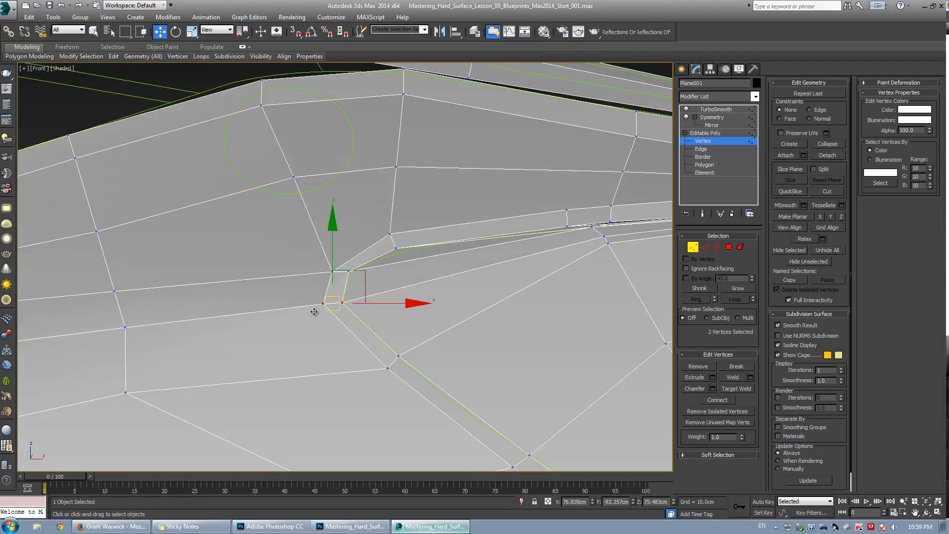
# Select a vertex on the lower rear quarter panel and move it outward in the perspective view.
pyautogui.scroll(-3, 327, 210)
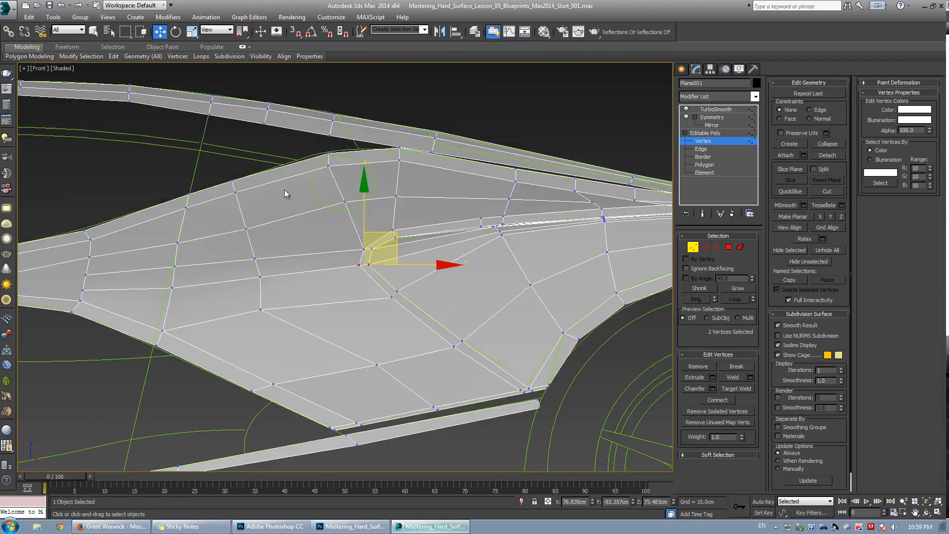
pyautogui.click(261, 310)
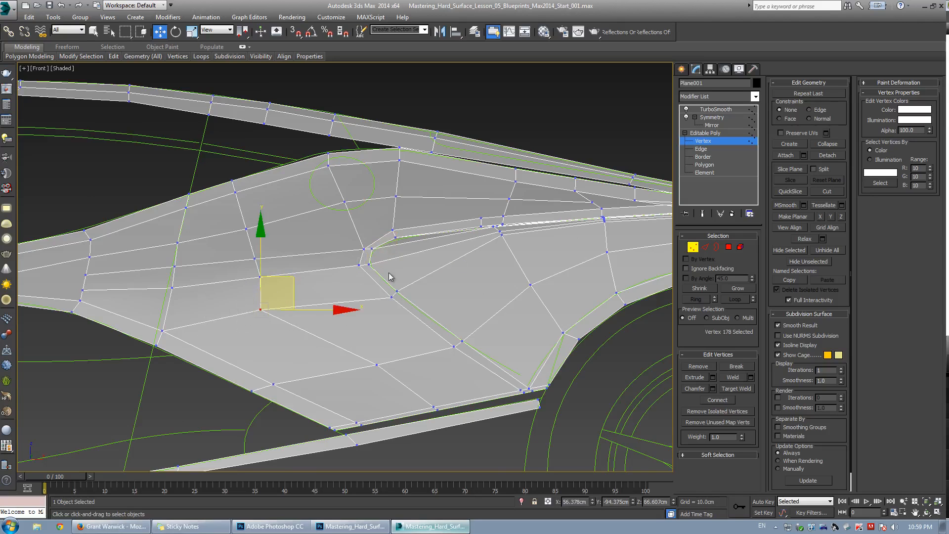
pyautogui.scroll(-3, 391, 277)
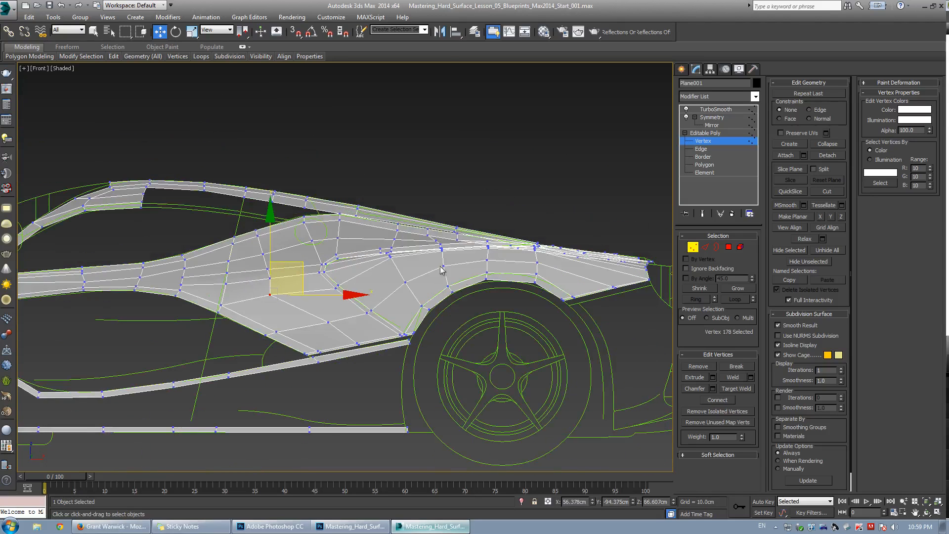
pyautogui.scroll(2, 368, 264)
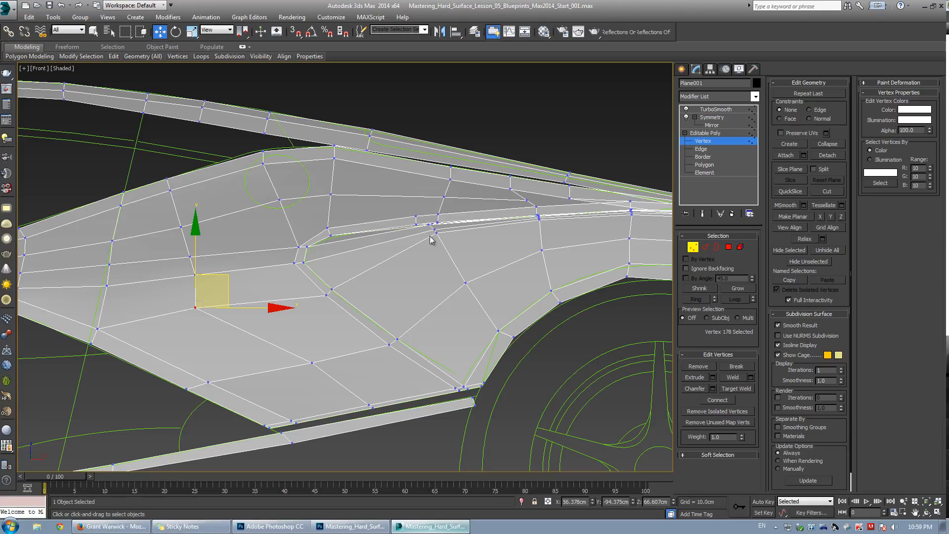
pyautogui.moveTo(440, 247); pyautogui.dragTo(304, 267, button='middle')
pyautogui.hotkey('alt', 'w')
pyautogui.middleClick(447, 273)
pyautogui.hotkey('alt', 'w')
pyautogui.scroll(4, 277, 275)
pyautogui.scroll(-4, 277, 275)
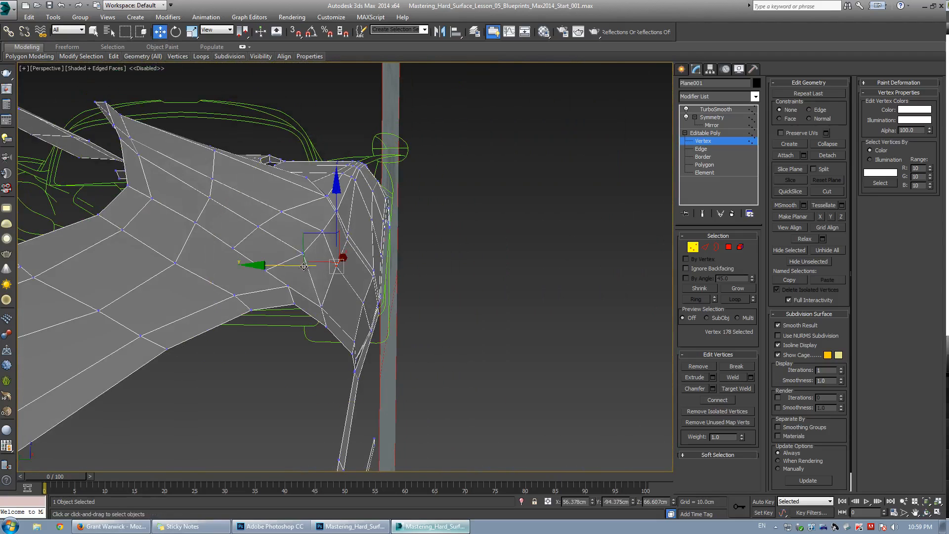
pyautogui.moveTo(339, 270); pyautogui.dragTo(355, 291)
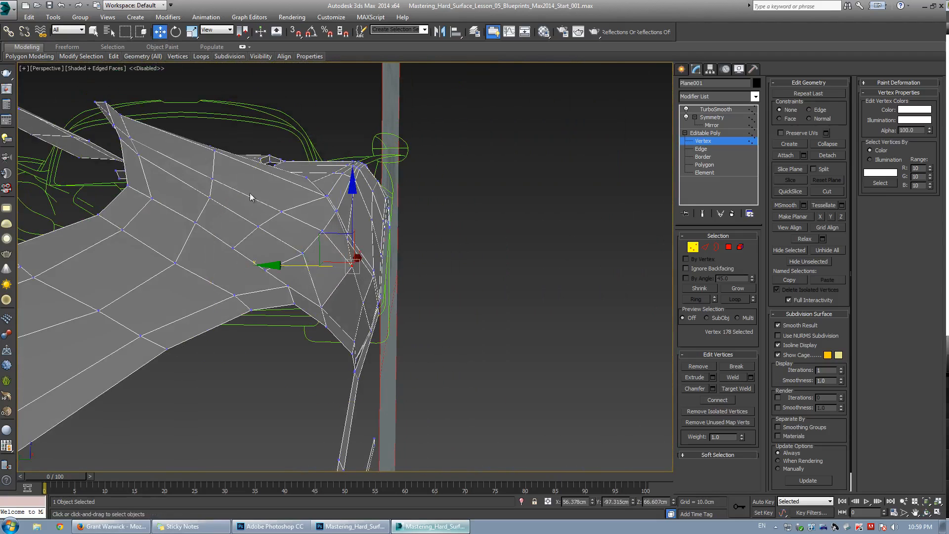
# Select a vertex at the rear corner of the quarter panel and nudge it slightly.
pyautogui.keyDown('alt'); pyautogui.moveTo(381, 324); pyautogui.dragTo(312, 255, button='middle'); pyautogui.keyUp('alt')
pyautogui.press('2')
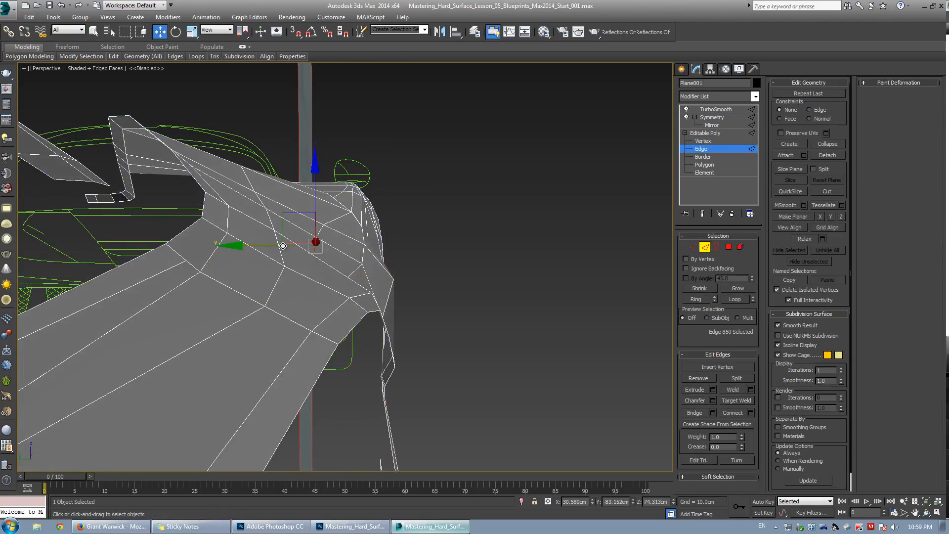
pyautogui.click(325, 229)
pyautogui.press('1')
pyautogui.click(324, 226)
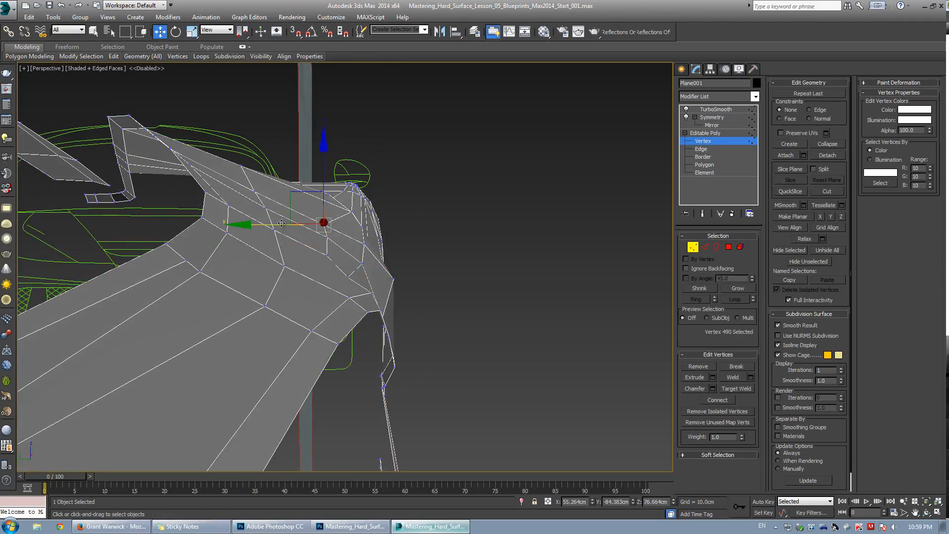
pyautogui.moveTo(306, 213); pyautogui.dragTo(303, 211)
# Orbit around the rear of the body to inspect the quarter panel and tail.
pyautogui.keyDown('alt'); pyautogui.moveTo(304, 252); pyautogui.dragTo(363, 309, button='middle'); pyautogui.keyUp('alt')
pyautogui.click(297, 279)
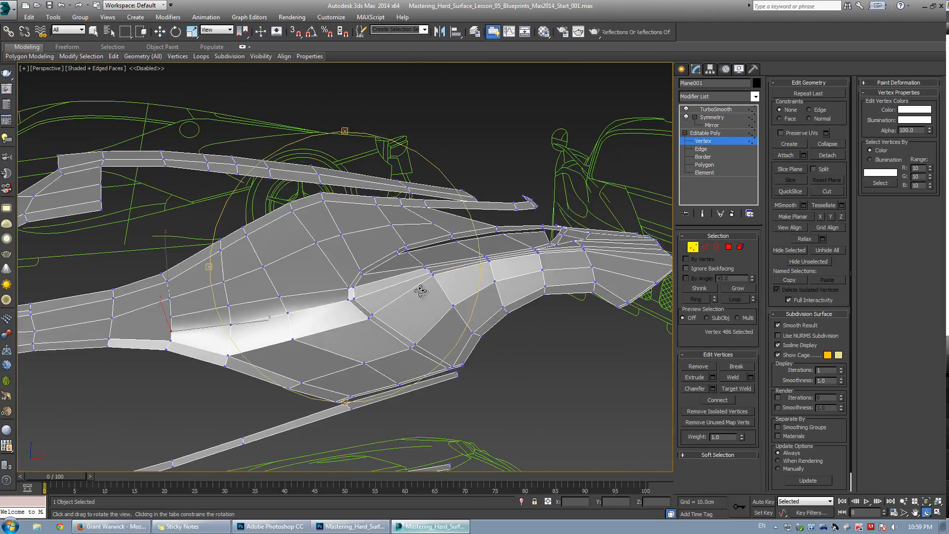
pyautogui.keyDown('alt'); pyautogui.moveTo(420, 291); pyautogui.dragTo(350, 323, button='middle'); pyautogui.keyUp('alt')
pyautogui.hotkey('ctrl', 'q')
pyautogui.hotkey('ctrl', 'q')
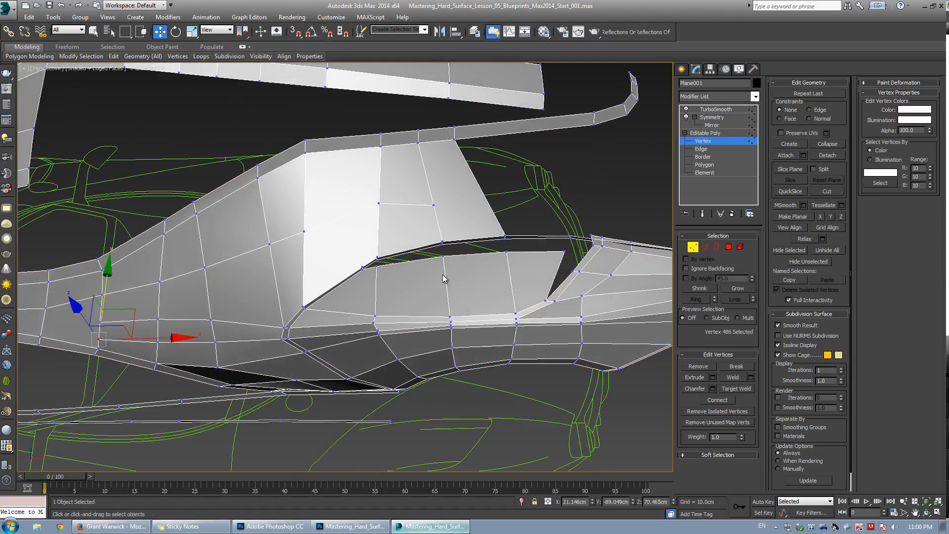
pyautogui.moveTo(449, 303); pyautogui.dragTo(372, 292, button='middle')
pyautogui.scroll(4, 373, 292)
pyautogui.scroll(-4, 372, 290)
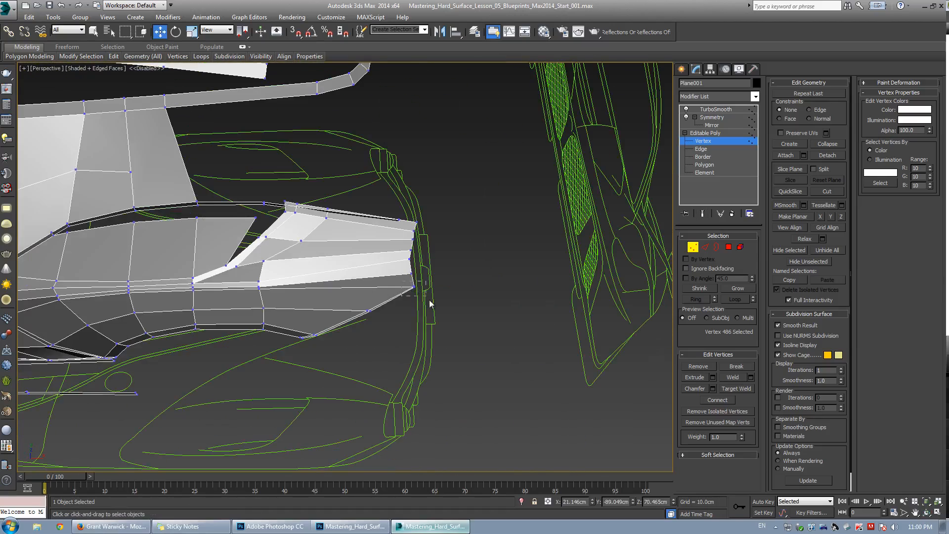
pyautogui.moveTo(429, 304); pyautogui.dragTo(430, 304)
# Select the two vertices at the tail's rear edge and nudge them slightly.
pyautogui.keyDown('alt'); pyautogui.moveTo(346, 267); pyautogui.dragTo(336, 308, button='middle'); pyautogui.keyUp('alt')
pyautogui.hotkey('ctrl', 'q')
pyautogui.moveTo(335, 308); pyautogui.dragTo(376, 329)
pyautogui.hotkey('ctrl', 'q')
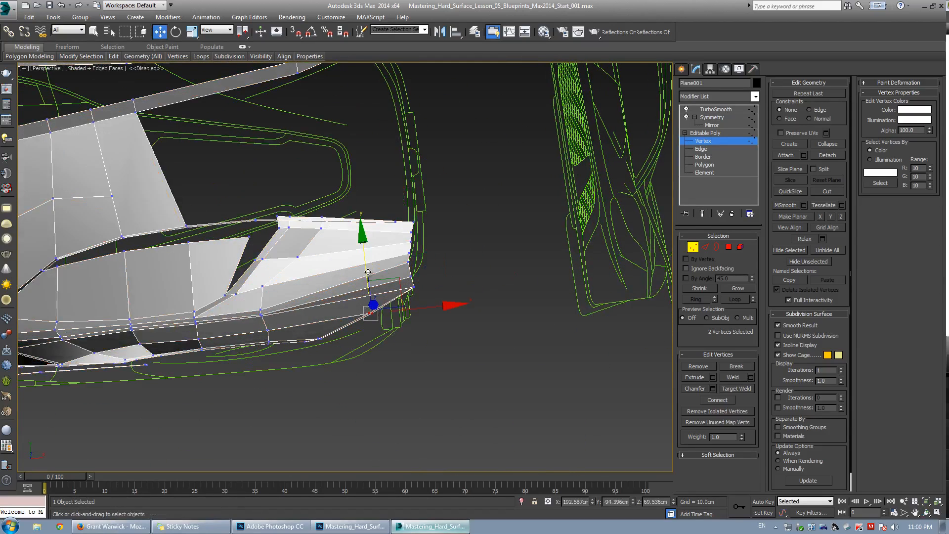
pyautogui.moveTo(368, 272); pyautogui.dragTo(371, 276)
pyautogui.hotkey('ctrl', 'q')
pyautogui.hotkey('ctrl', 'q')
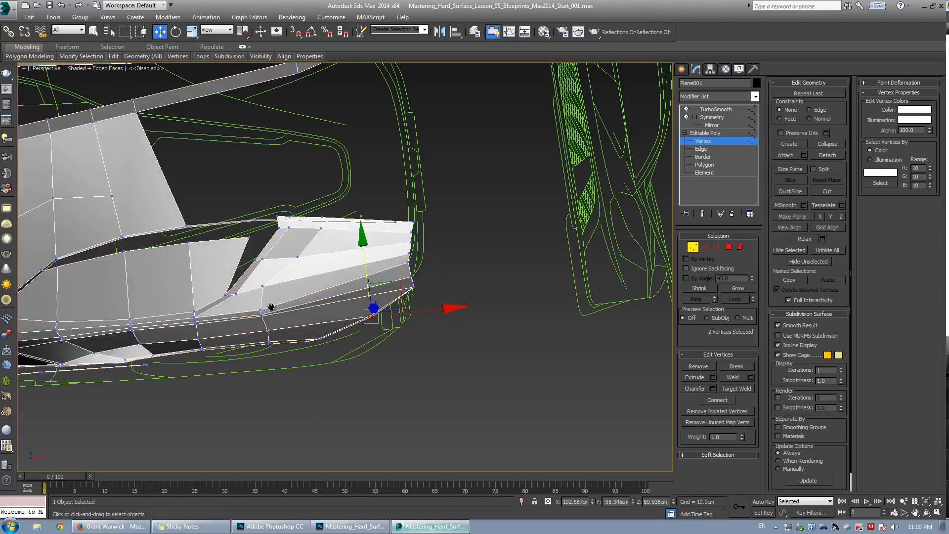
# Orbit around the rear end to examine the vertices where the tail meets the body.
pyautogui.moveTo(271, 307); pyautogui.dragTo(289, 298, button='middle')
pyautogui.scroll(3, 277, 302)
pyautogui.keyDown('alt'); pyautogui.moveTo(262, 302); pyautogui.dragTo(354, 293, button='middle'); pyautogui.keyUp('alt')
pyautogui.click(288, 356)
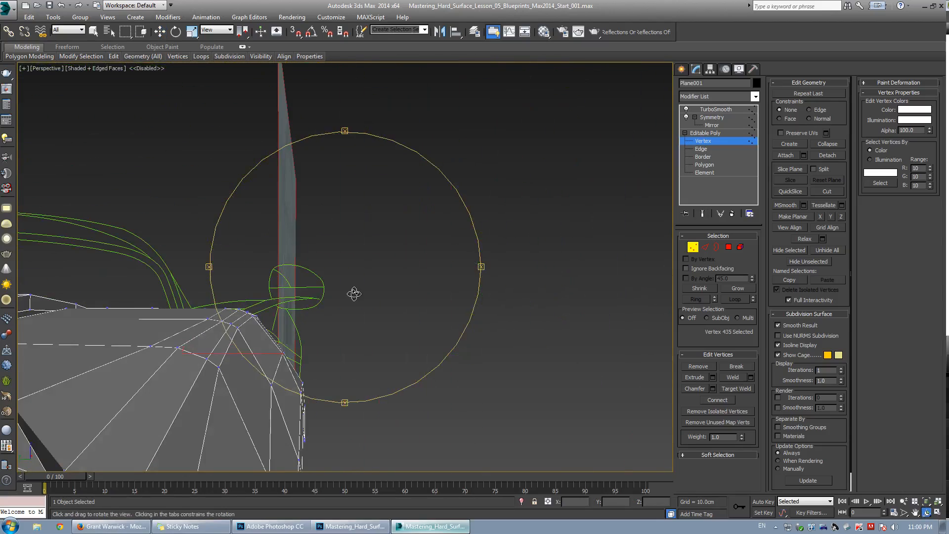
pyautogui.press('w')
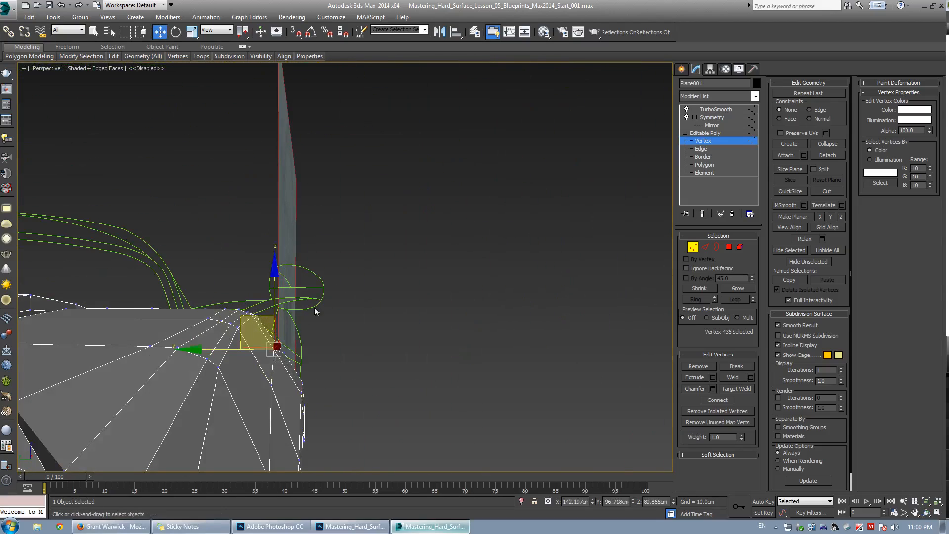
pyautogui.click(316, 311)
pyautogui.click(285, 349)
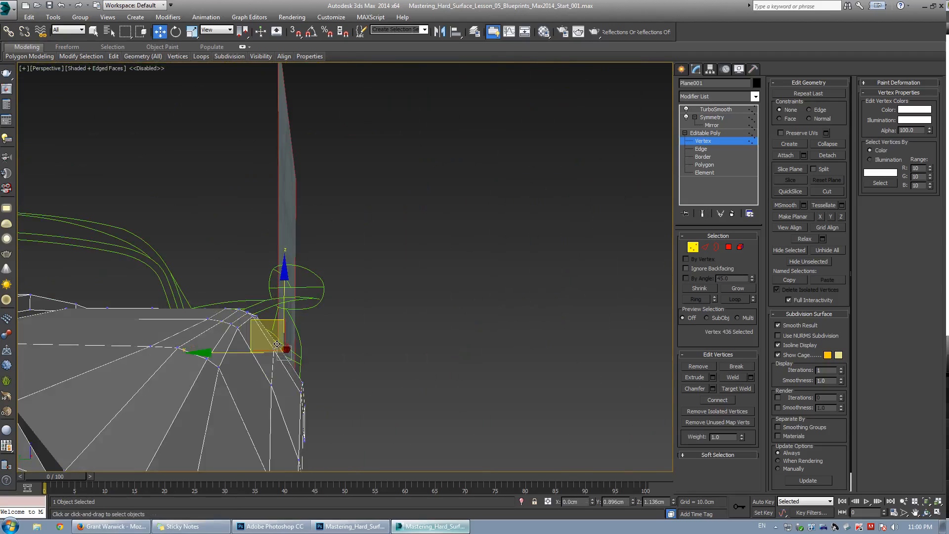
pyautogui.click(311, 312)
pyautogui.keyDown('alt'); pyautogui.moveTo(312, 311); pyautogui.dragTo(296, 272, button='middle'); pyautogui.keyUp('alt')
pyautogui.click(330, 336)
pyautogui.scroll(5, 250, 275)
pyautogui.press('w')
pyautogui.click(282, 271)
pyautogui.hotkey('alt', 'w')
pyautogui.hotkey('alt', 'w')
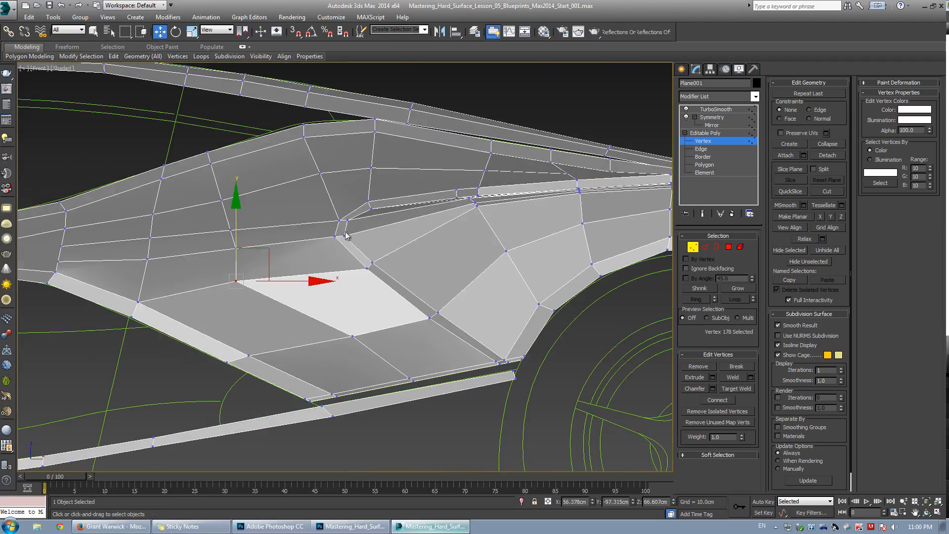
# Shift the vertices at the front and rear of the lower quarter-panel face horizontally to even its shape.
pyautogui.moveTo(260, 254); pyautogui.dragTo(291, 252)
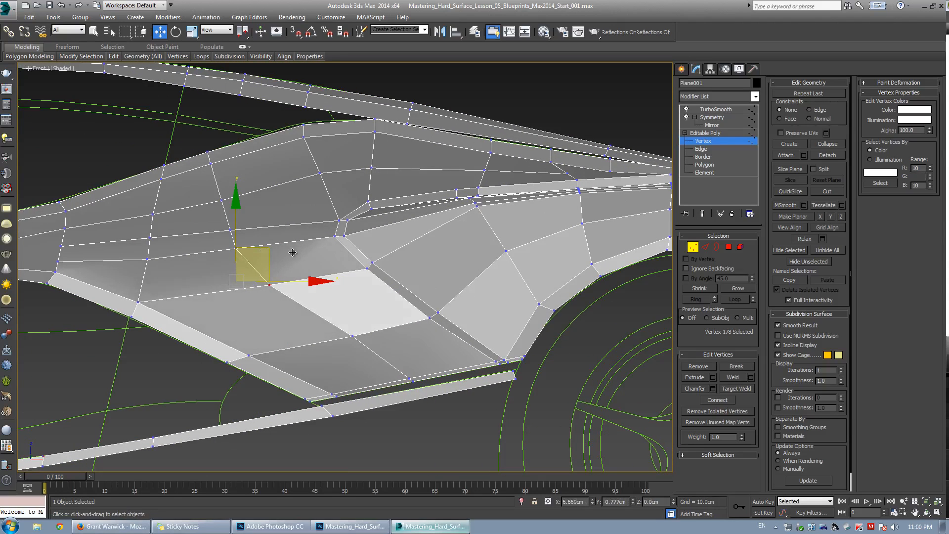
pyautogui.click(351, 336)
pyautogui.moveTo(381, 307); pyautogui.dragTo(370, 306)
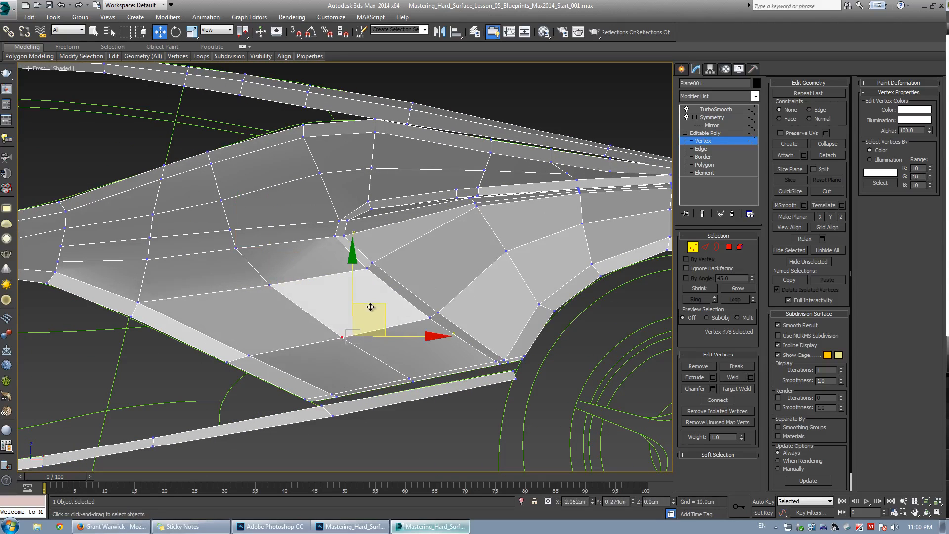
# Target Weld the stray vertex near the sill's front end onto the adjacent vertex.
pyautogui.click(227, 361)
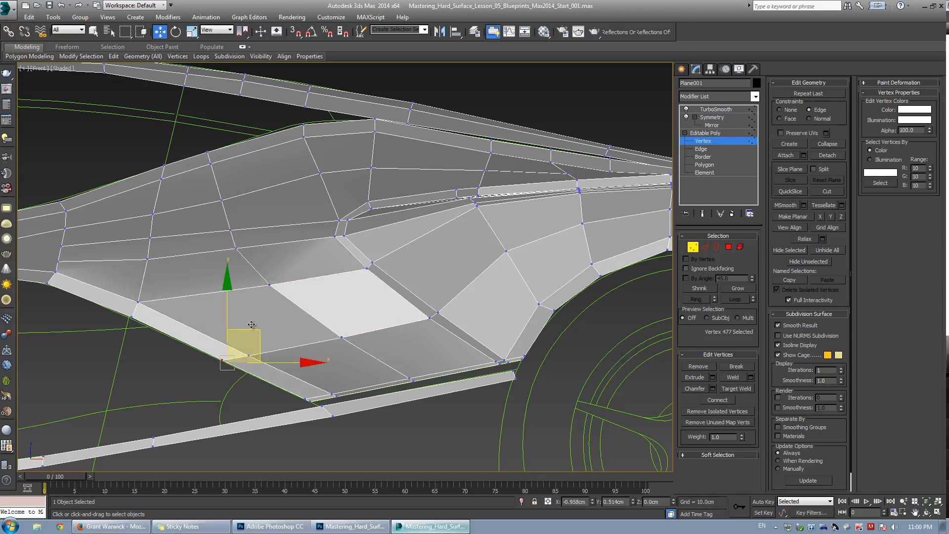
pyautogui.moveTo(178, 229); pyautogui.dragTo(244, 229, button='middle')
pyautogui.click(151, 263)
pyautogui.moveTo(151, 263); pyautogui.dragTo(218, 258, button='middle')
pyautogui.hotkey('ctrl', 'shift', 'w')
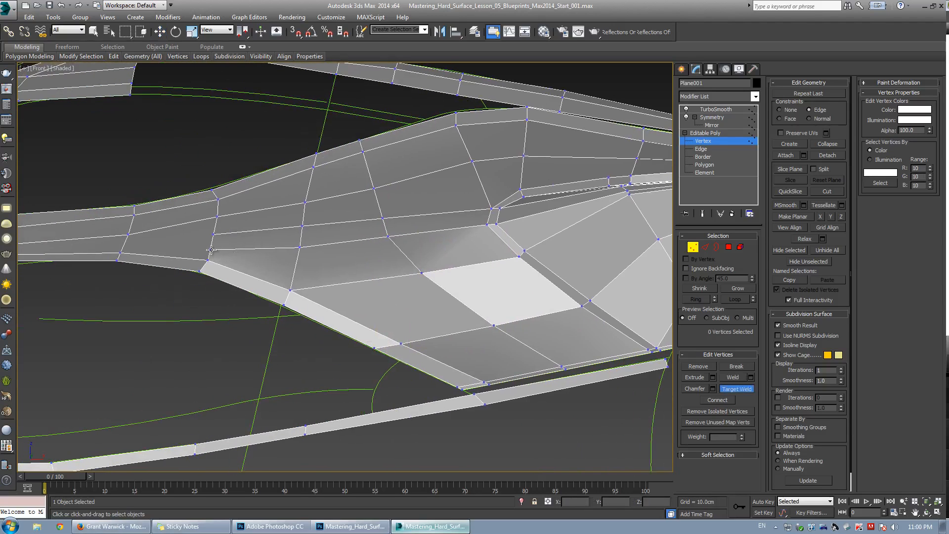
pyautogui.click(211, 250)
pyautogui.click(207, 260)
pyautogui.press('w')
pyautogui.hotkey('ctrl', 'e')
pyautogui.hotkey('ctrl', 'e')
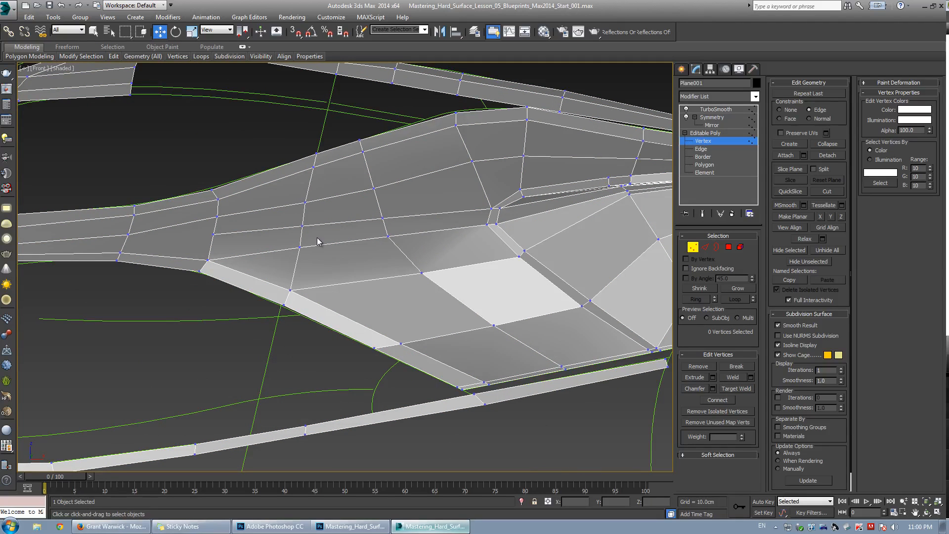
# Move the vertex at the front corner of the sill panel rearward along the panel edge.
pyautogui.moveTo(364, 265); pyautogui.dragTo(301, 263, button='middle')
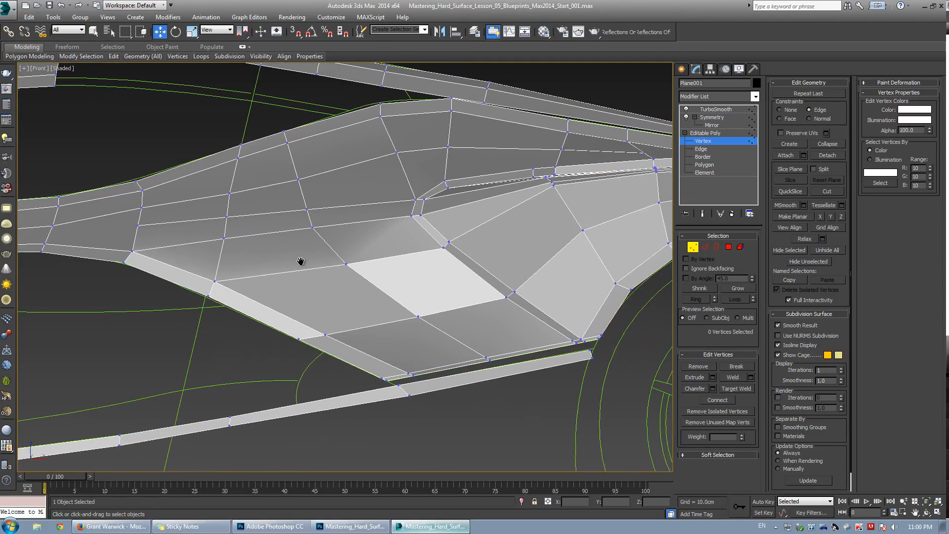
pyautogui.click(210, 280)
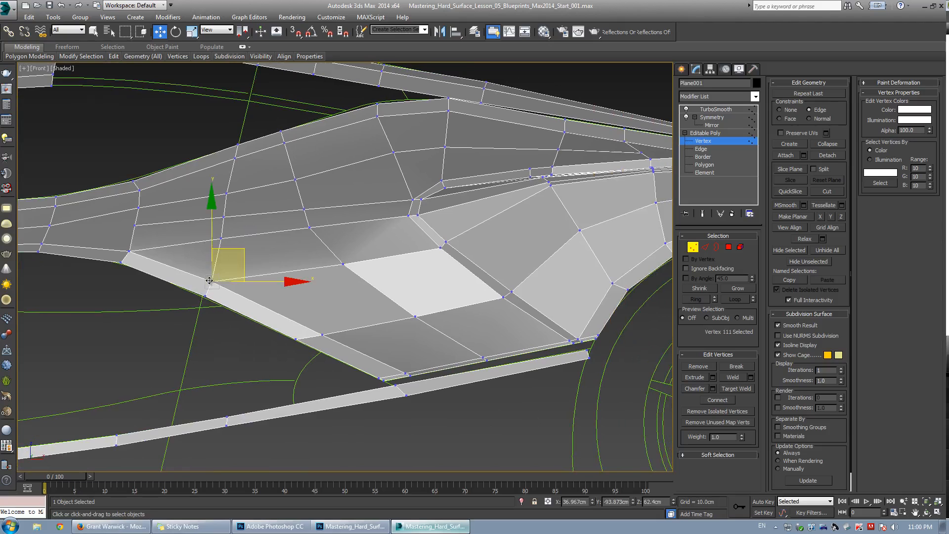
pyautogui.scroll(2, 372, 286)
pyautogui.moveTo(210, 280); pyautogui.dragTo(329, 299, button='middle')
# Check the rear quarter of the car in the reference photo in Photoshop.
pyautogui.hotkey('alt', 'Tab')
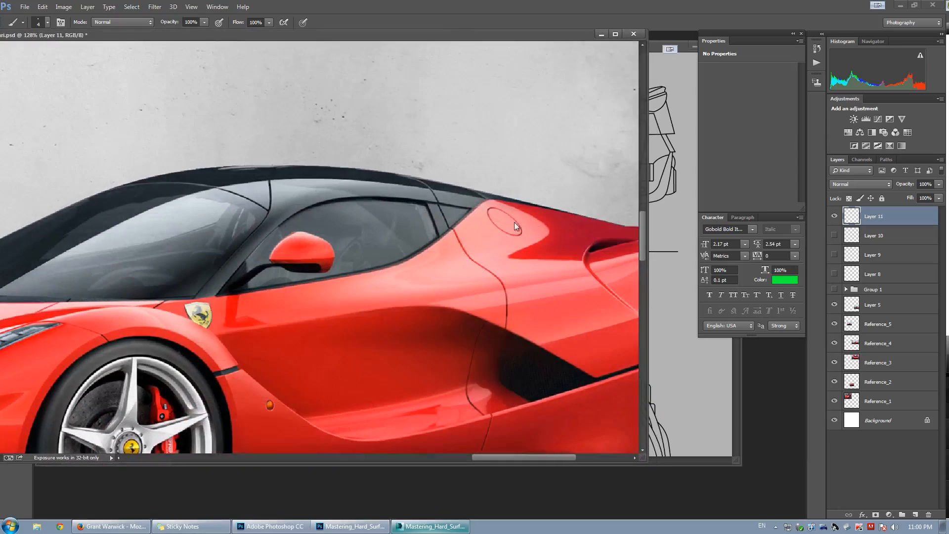
pyautogui.moveTo(518, 309); pyautogui.dragTo(434, 296)
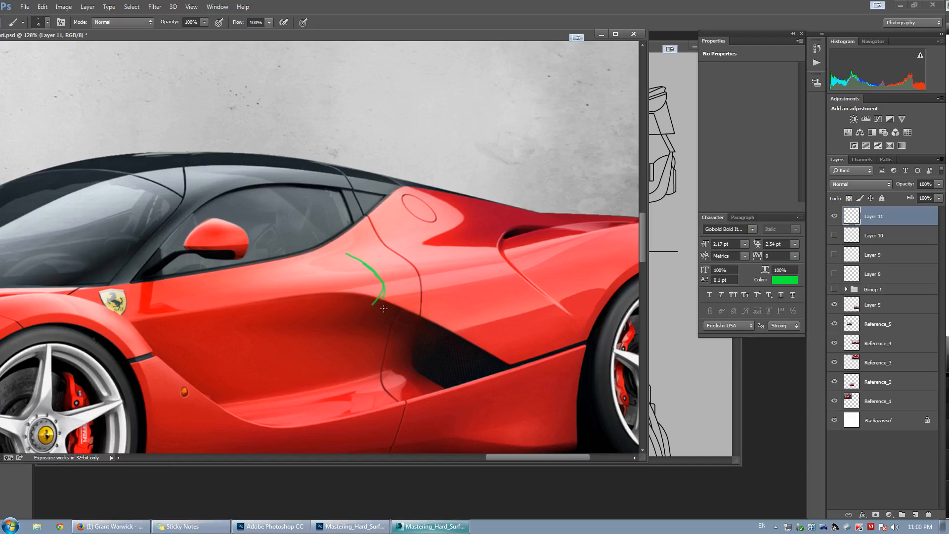
pyautogui.moveTo(334, 299); pyautogui.dragTo(339, 384)
pyautogui.hotkey('ctrl', 'z')
pyautogui.click(437, 526)
# Select the sill's lower edge loop and move it to adjust the sill's profile.
pyautogui.moveTo(386, 322)
pyautogui.keyDown('alt'); pyautogui.mouseDown(button='middle')
pyautogui.moveTo(364, 273)
pyautogui.moveTo(371, 279)
pyautogui.mouseUp(button='middle'); pyautogui.keyUp('alt')
pyautogui.hotkey('alt', 'w')
pyautogui.rightClick(481, 363)
pyautogui.hotkey('alt', 'w')
pyautogui.keyDown('alt'); pyautogui.moveTo(481, 363); pyautogui.dragTo(324, 314, button='middle'); pyautogui.keyUp('alt')
pyautogui.press('2')
pyautogui.press('w')
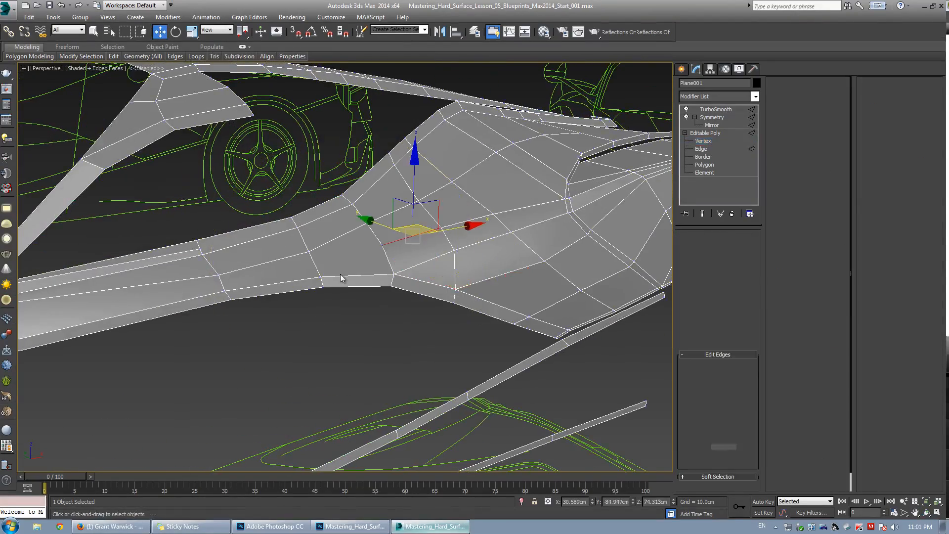
pyautogui.doubleClick(341, 278)
pyautogui.keyDown('alt'); pyautogui.moveTo(341, 279); pyautogui.dragTo(325, 264, button='middle'); pyautogui.keyUp('alt')
pyautogui.hotkey('shift', 'x')
pyautogui.moveTo(292, 246); pyautogui.dragTo(297, 254)
pyautogui.hotkey('shift', 'x')
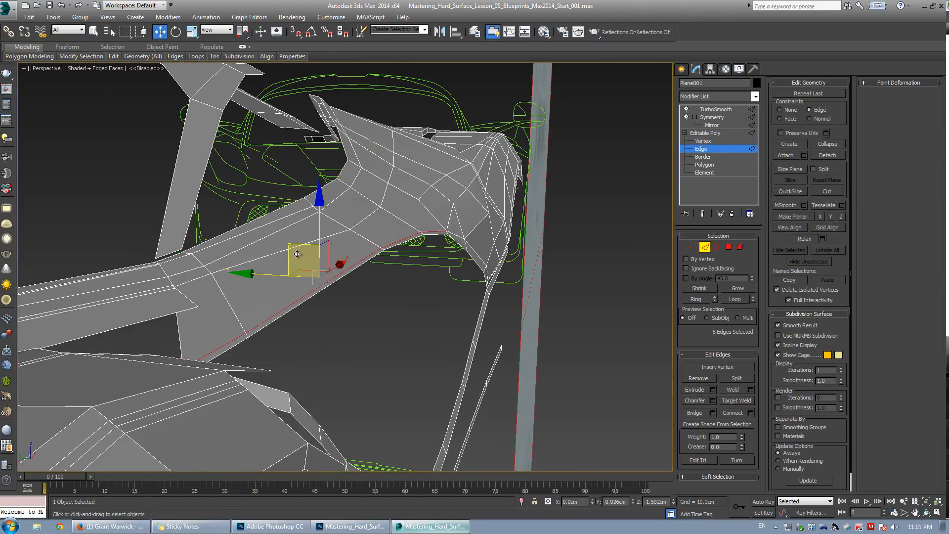
# Select the rear section of the sill's lower edge loop and move it slightly.
pyautogui.keyDown('alt'); pyautogui.moveTo(352, 280); pyautogui.dragTo(277, 332, button='middle'); pyautogui.keyUp('alt')
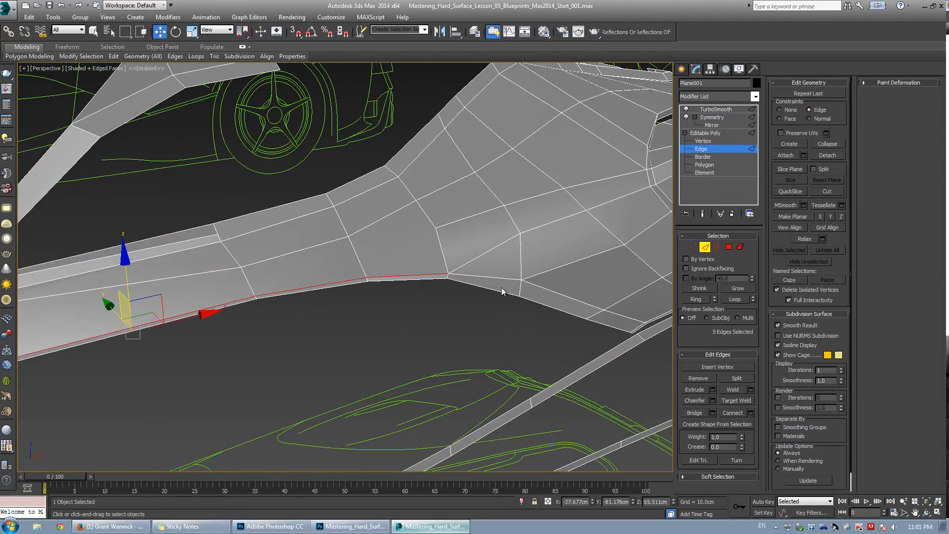
pyautogui.doubleClick(540, 286)
pyautogui.keyDown('alt'); pyautogui.moveTo(440, 302); pyautogui.dragTo(396, 262, button='middle'); pyautogui.keyUp('alt')
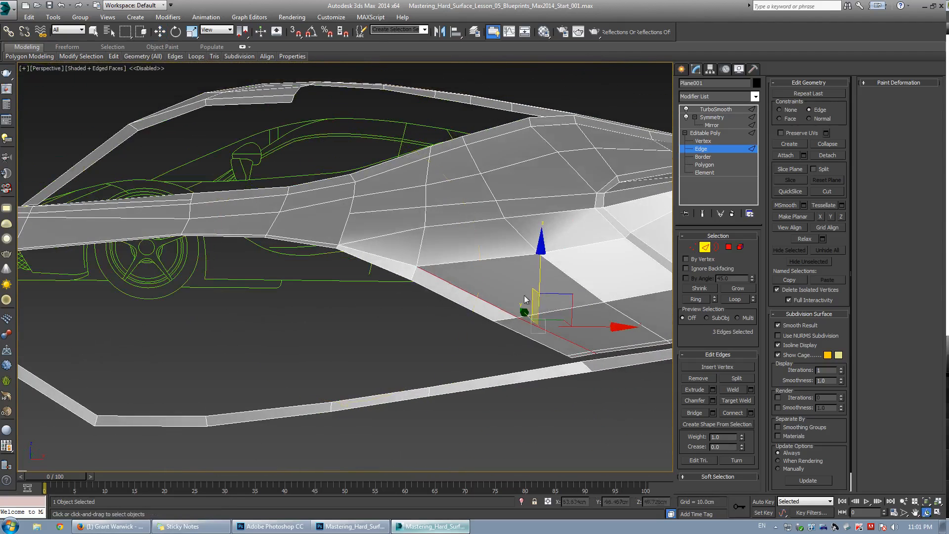
pyautogui.moveTo(558, 295); pyautogui.dragTo(551, 298)
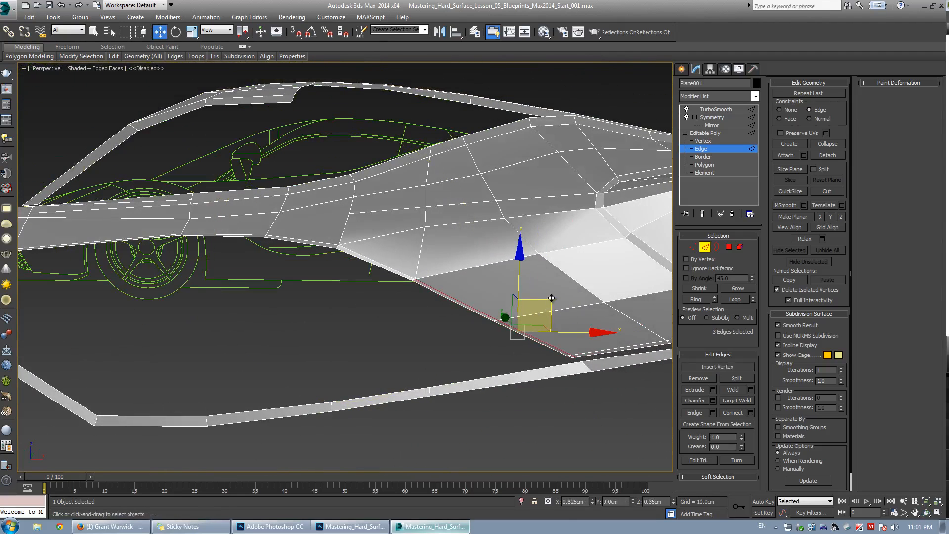
pyautogui.keyDown('alt'); pyautogui.moveTo(551, 298); pyautogui.dragTo(345, 295, button='middle'); pyautogui.keyUp('alt')
# Compare the car's side against the reference photo and blueprint in Photoshop.
pyautogui.press('1')
pyautogui.click(400, 317)
pyautogui.keyDown('alt'); pyautogui.moveTo(397, 314); pyautogui.dragTo(332, 270, button='middle'); pyautogui.keyUp('alt')
pyautogui.click(280, 529)
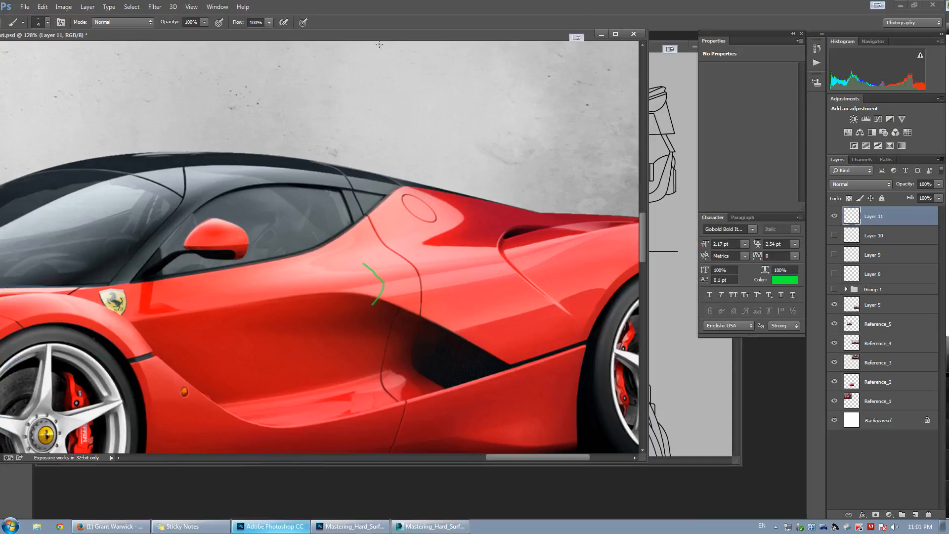
pyautogui.moveTo(213, 37); pyautogui.dragTo(0, 133)
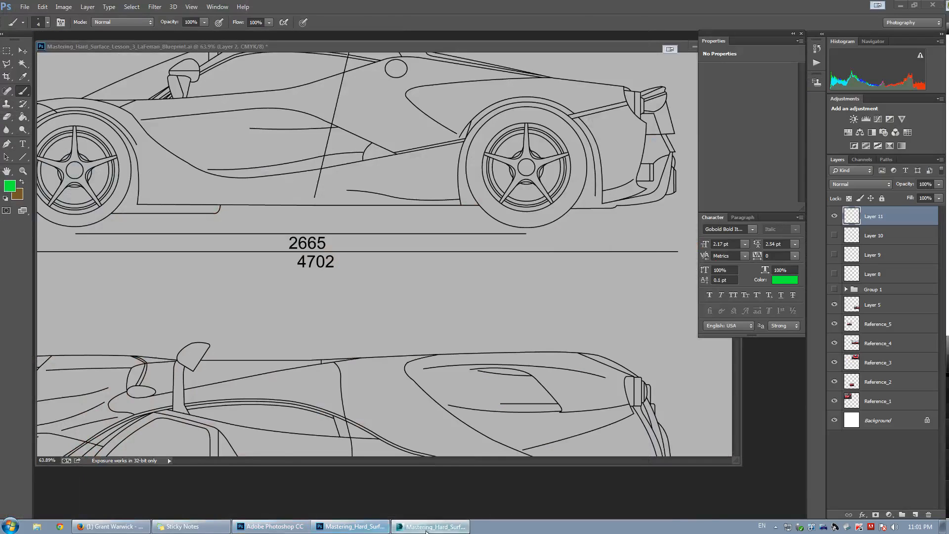
pyautogui.click(433, 526)
# Cut a new edge across the rear quarter panel in the perspective view.
pyautogui.moveTo(346, 277)
pyautogui.keyDown('alt'); pyautogui.mouseDown(button='middle')
pyautogui.moveTo(343, 307)
pyautogui.moveTo(407, 297)
pyautogui.moveTo(360, 275)
pyautogui.mouseUp(button='middle'); pyautogui.keyUp('alt')
pyautogui.click(469, 277)
pyautogui.hotkey('alt', 'c')
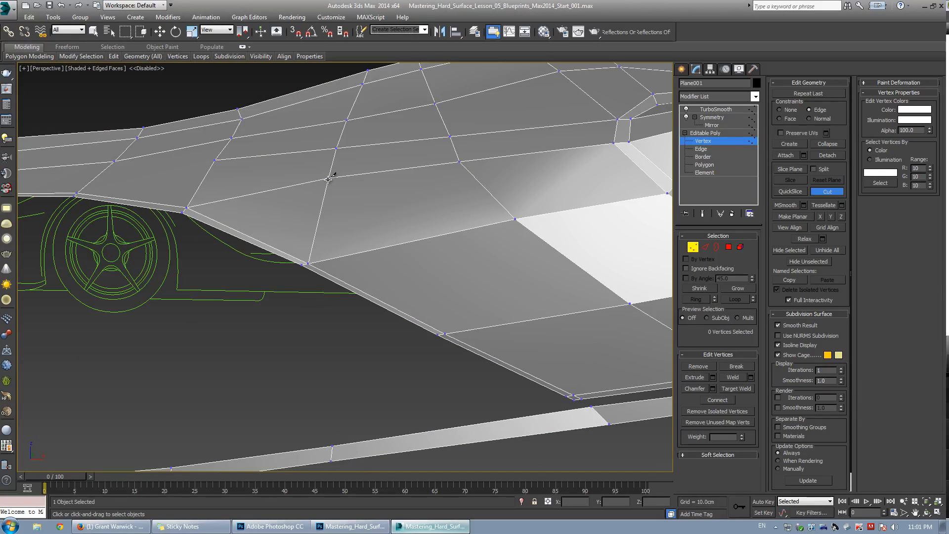
pyautogui.keyDown('alt'); pyautogui.moveTo(257, 214); pyautogui.dragTo(302, 252, button='middle'); pyautogui.keyUp('alt')
pyautogui.hotkey('alt', 'c')
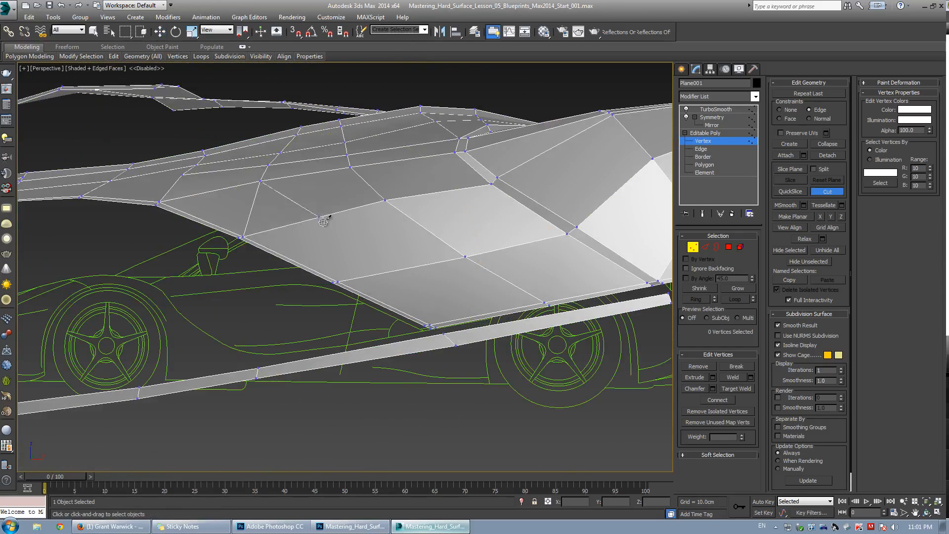
pyautogui.click(308, 220)
pyautogui.click(396, 270)
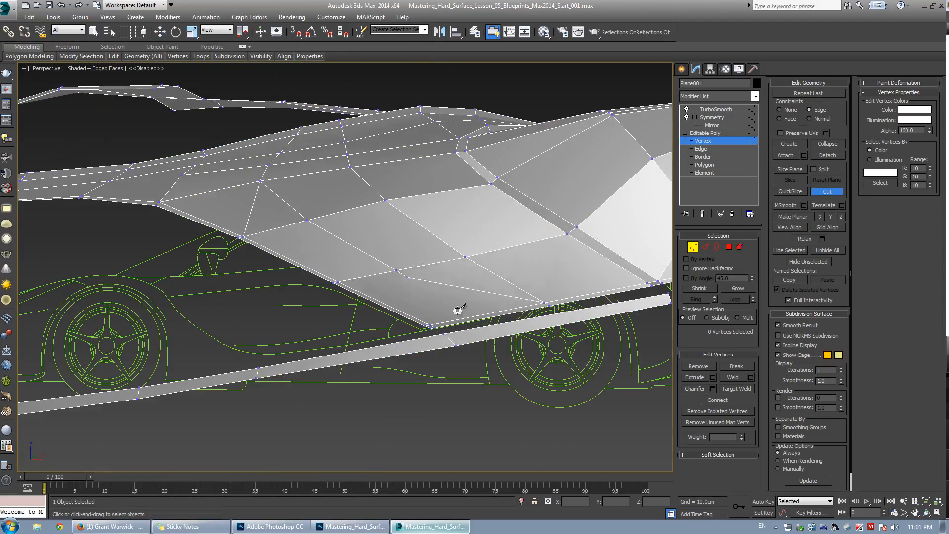
# Move a vertex on the lower quarter panel in the front view to smooth the edge flow.
pyautogui.press('w')
pyautogui.hotkey('alt', 'w')
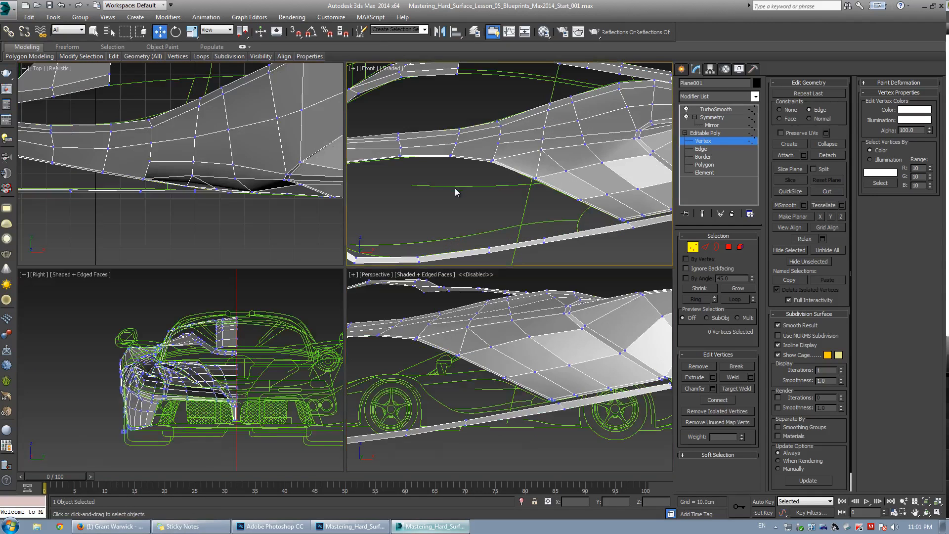
pyautogui.hotkey('alt', 'w')
pyautogui.scroll(5, 337, 293)
pyautogui.click(297, 319)
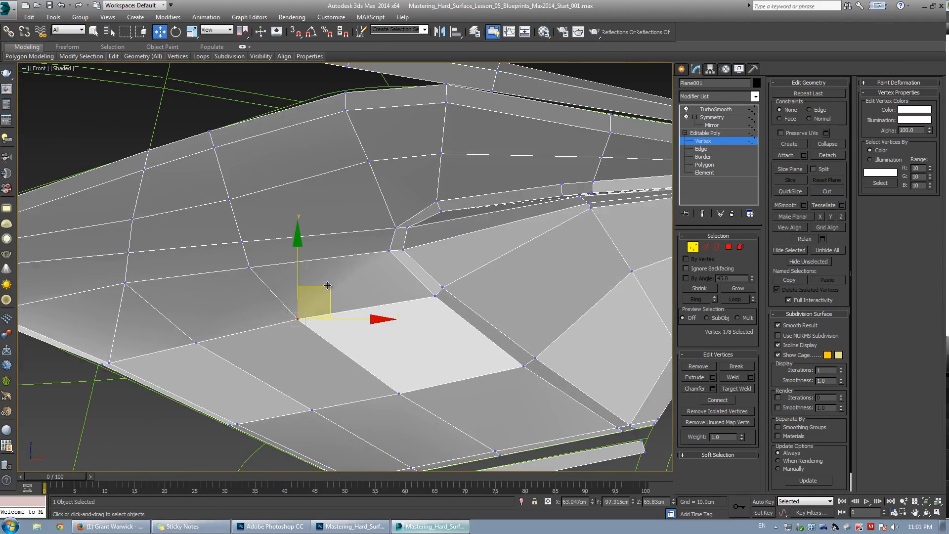
pyautogui.hotkey('shift', 'x')
pyautogui.moveTo(328, 286); pyautogui.dragTo(419, 374)
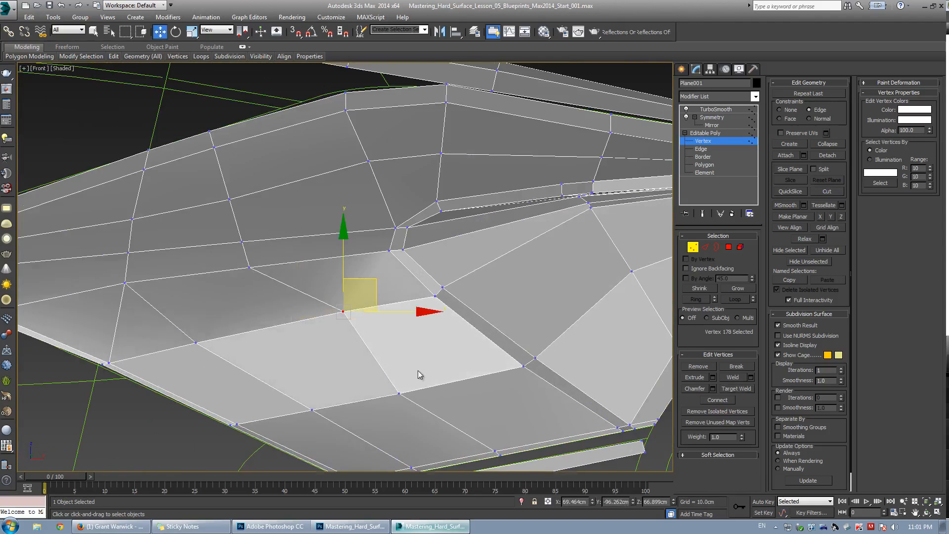
pyautogui.moveTo(419, 374); pyautogui.dragTo(346, 339, button='middle')
# Slide the neighbouring upper vertex of the quarter panel toward the front.
pyautogui.moveTo(292, 331); pyautogui.dragTo(355, 373)
pyautogui.keyDown('ctrl'); pyautogui.moveTo(402, 395); pyautogui.dragTo(446, 430); pyautogui.keyUp('ctrl')
pyautogui.moveTo(420, 366); pyautogui.dragTo(486, 354)
pyautogui.click(271, 276)
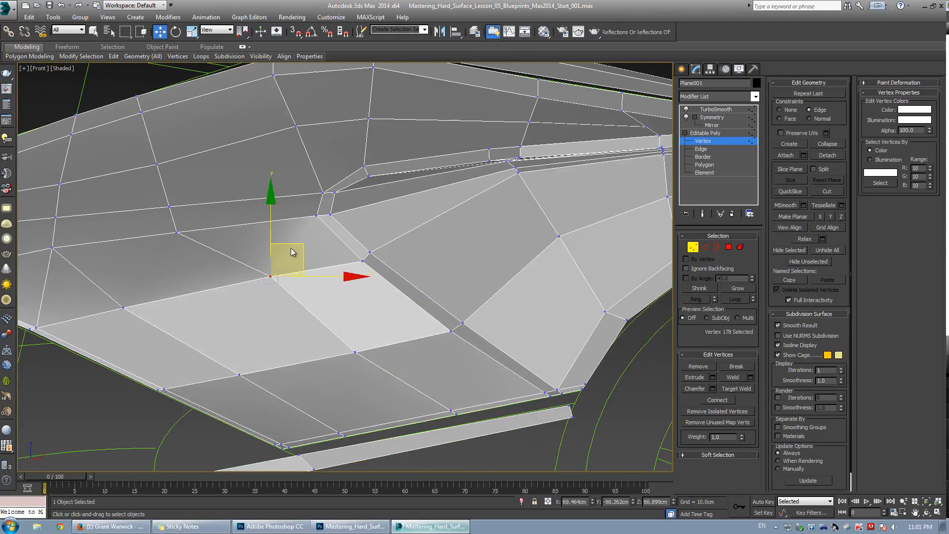
pyautogui.moveTo(285, 253); pyautogui.dragTo(202, 248)
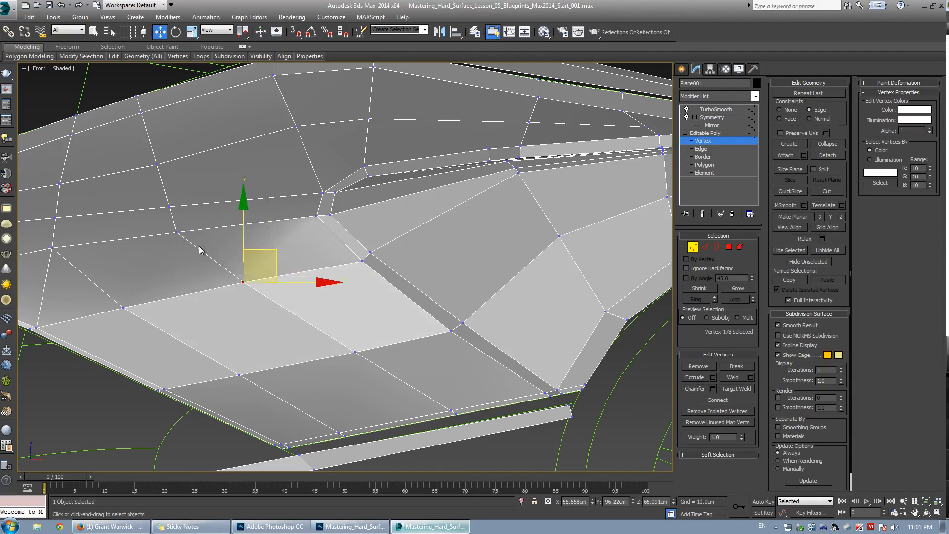
# Reposition several vertices along the upper edge of the rear quarter panel to follow the blueprint line.
pyautogui.scroll(-2, 261, 251)
pyautogui.moveTo(261, 251)
pyautogui.mouseDown()
pyautogui.moveTo(300, 290)
pyautogui.moveTo(334, 270)
pyautogui.mouseUp()
pyautogui.moveTo(231, 162); pyautogui.dragTo(272, 240)
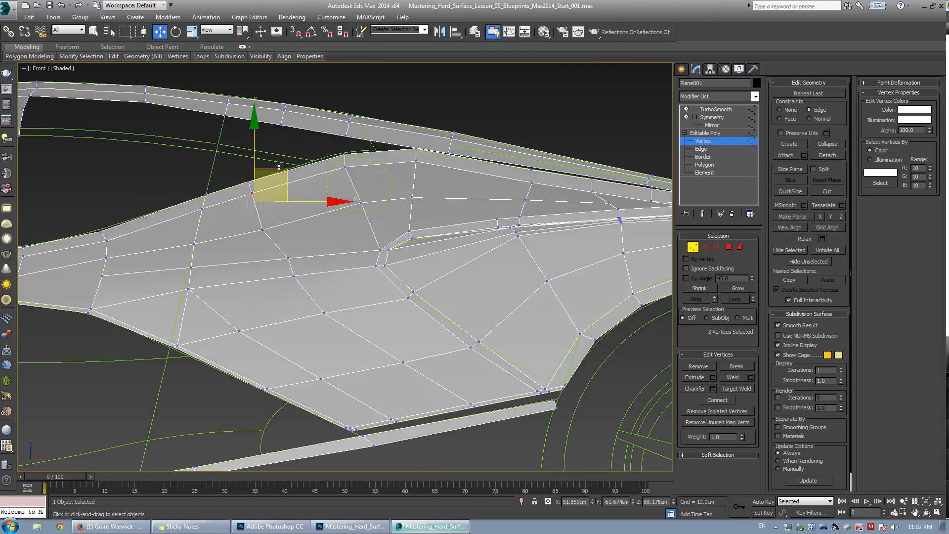
pyautogui.moveTo(279, 171); pyautogui.dragTo(302, 167)
pyautogui.moveTo(250, 163); pyautogui.dragTo(369, 213)
pyautogui.moveTo(388, 170); pyautogui.dragTo(389, 175)
pyautogui.moveTo(405, 178); pyautogui.dragTo(435, 181)
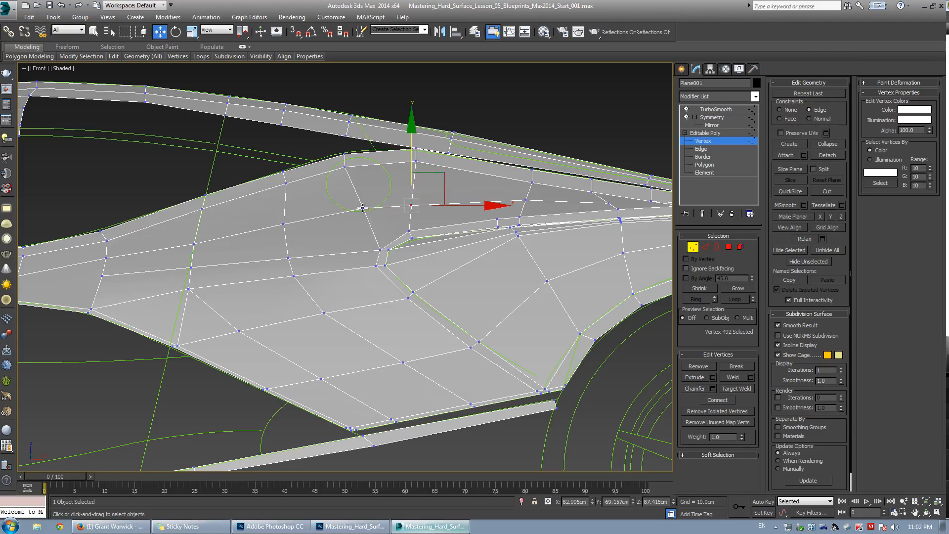
pyautogui.moveTo(362, 208); pyautogui.dragTo(365, 212)
pyautogui.click(284, 226)
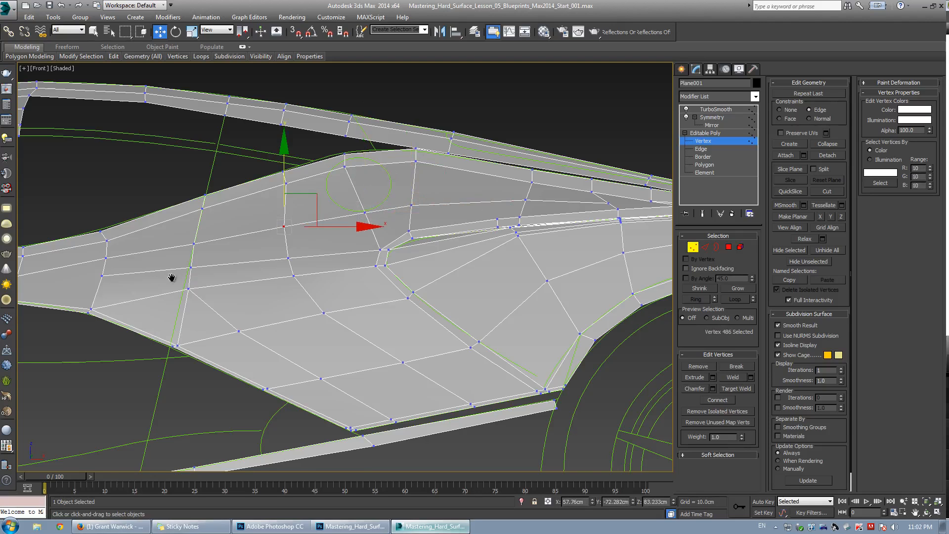
# Adjust vertices in the middle of the quarter panel to even out the polygon spacing.
pyautogui.moveTo(172, 277); pyautogui.dragTo(296, 269, button='middle')
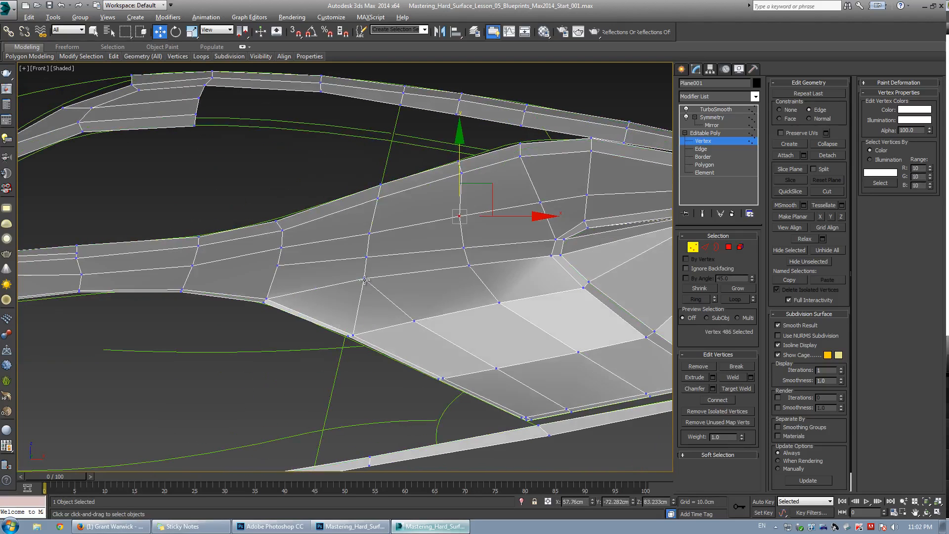
pyautogui.click(364, 279)
pyautogui.press('2')
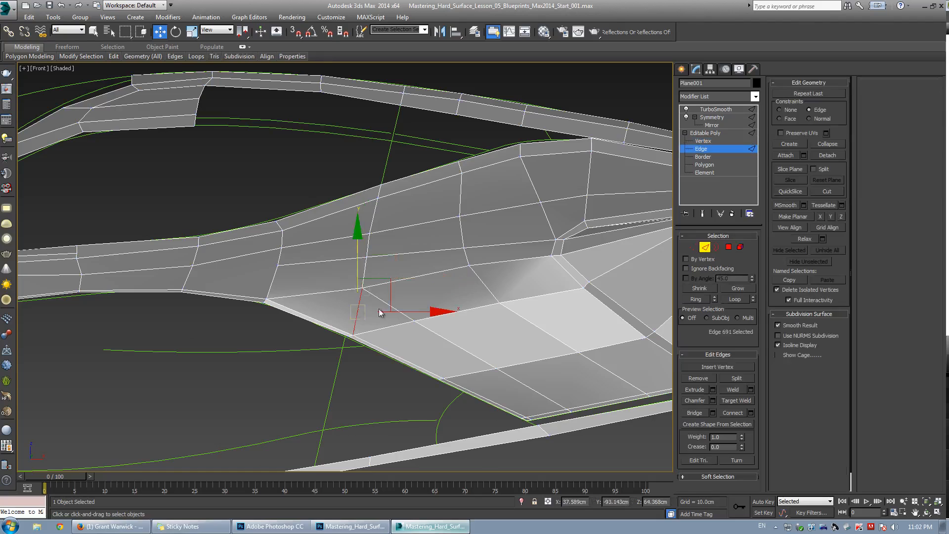
pyautogui.press('1')
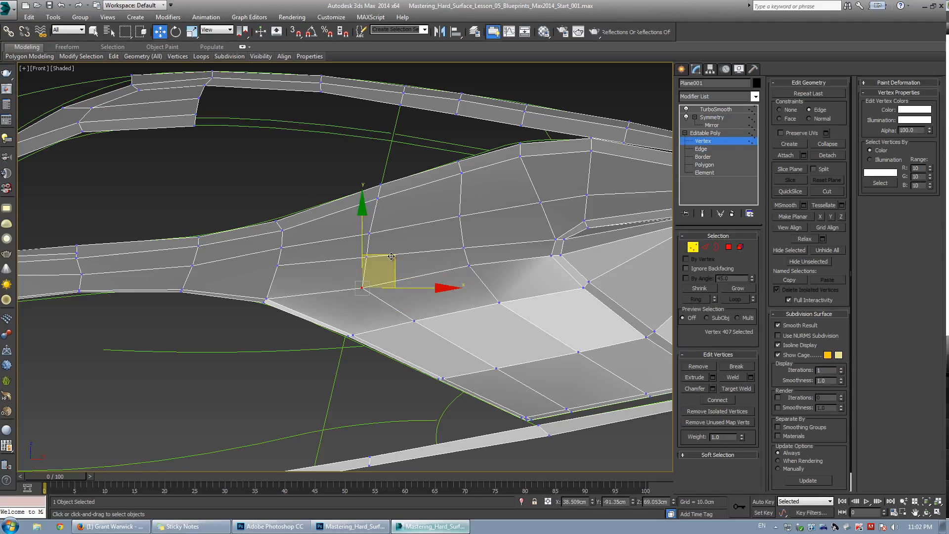
pyautogui.press('`')
pyautogui.click(402, 245)
pyautogui.click(366, 256)
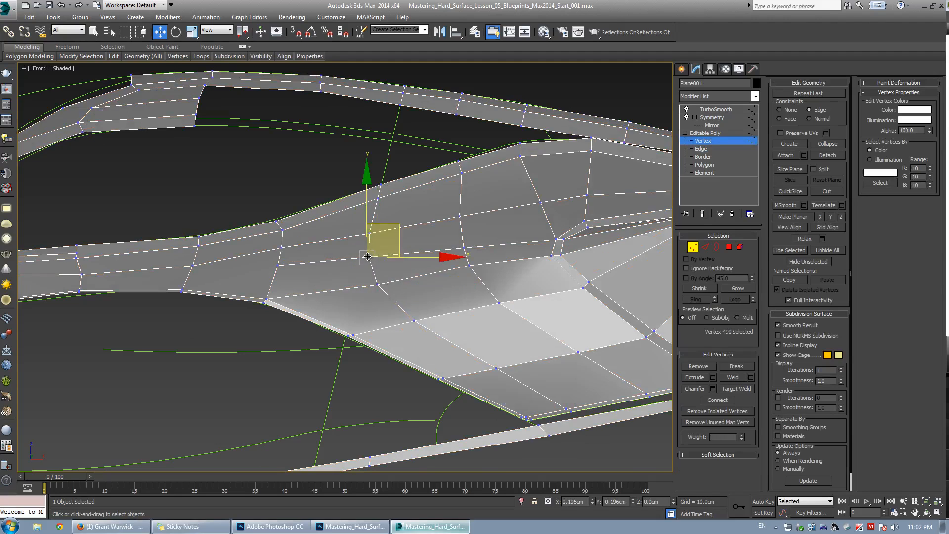
pyautogui.click(479, 279)
pyautogui.click(470, 266)
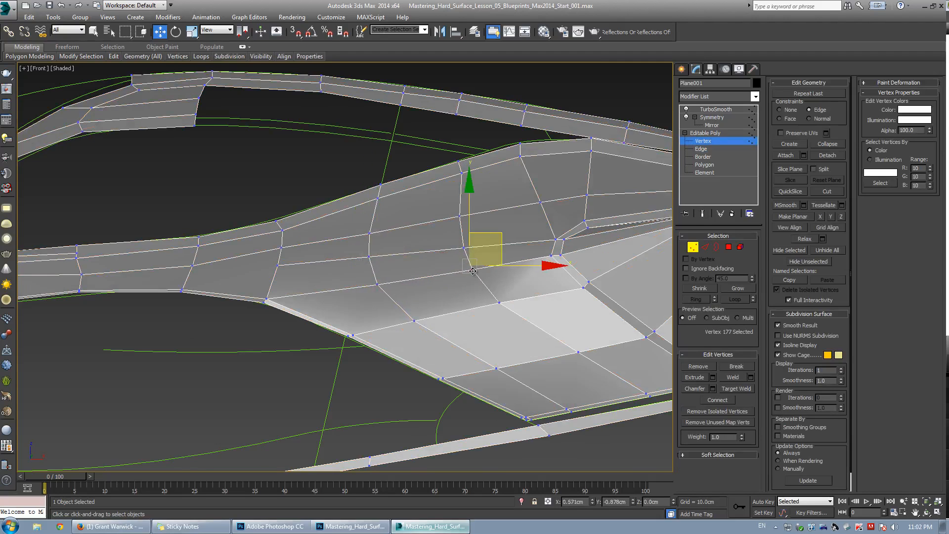
pyautogui.click(504, 313)
pyautogui.click(505, 306)
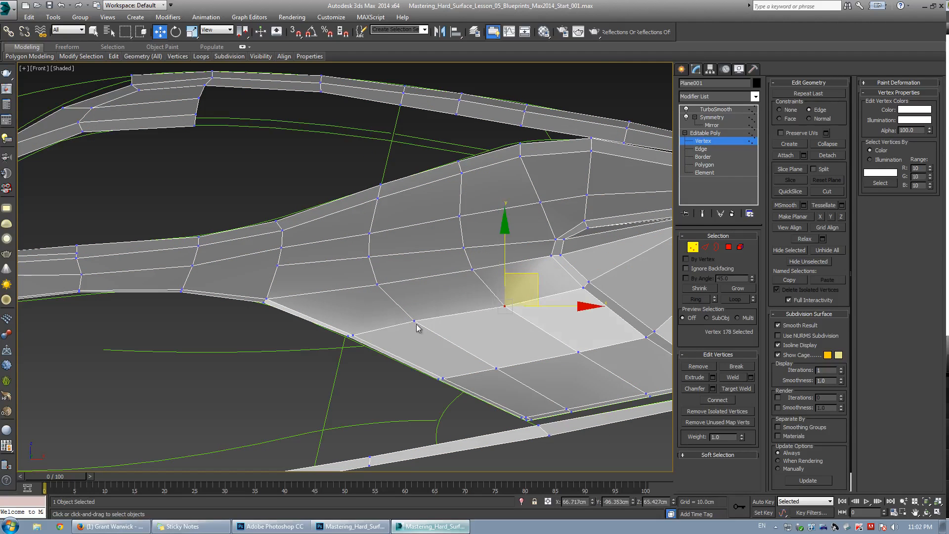
pyautogui.moveTo(413, 320); pyautogui.dragTo(421, 325)
# In the top view, move vertices along the lower side of the panel to refine its curvature.
pyautogui.hotkey('alt', 'w')
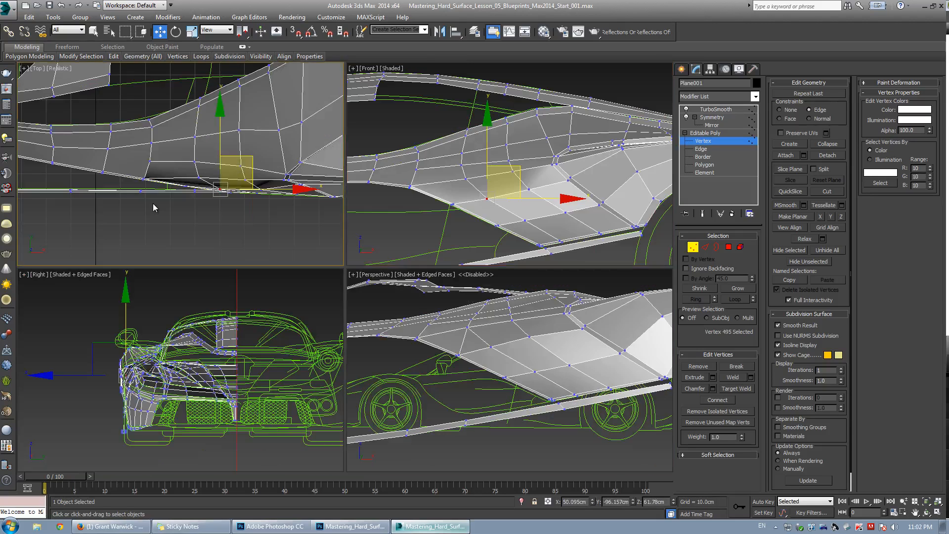
pyautogui.middleClick(155, 207)
pyautogui.hotkey('alt', 'w')
pyautogui.moveTo(459, 276); pyautogui.dragTo(370, 274, button='middle')
pyautogui.scroll(2, 368, 274)
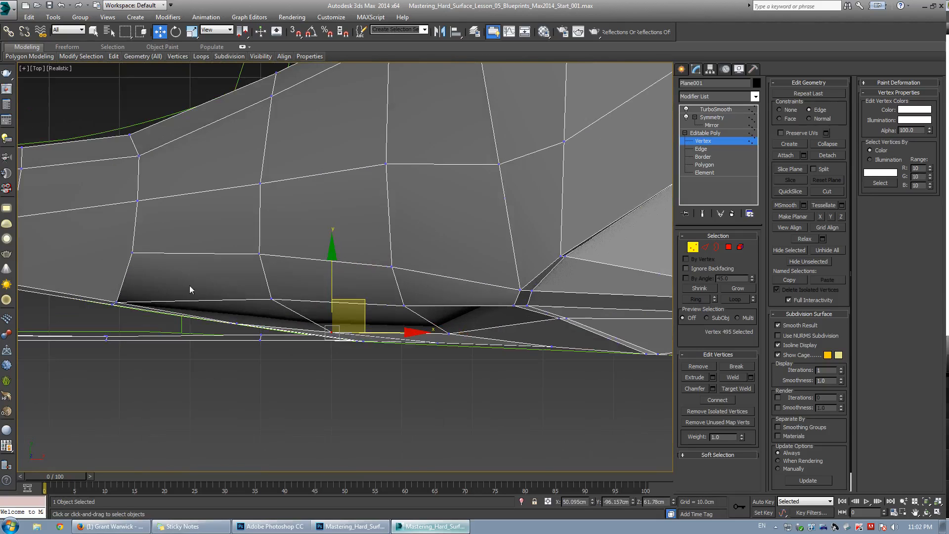
pyautogui.click(272, 298)
pyautogui.moveTo(274, 256); pyautogui.dragTo(276, 264)
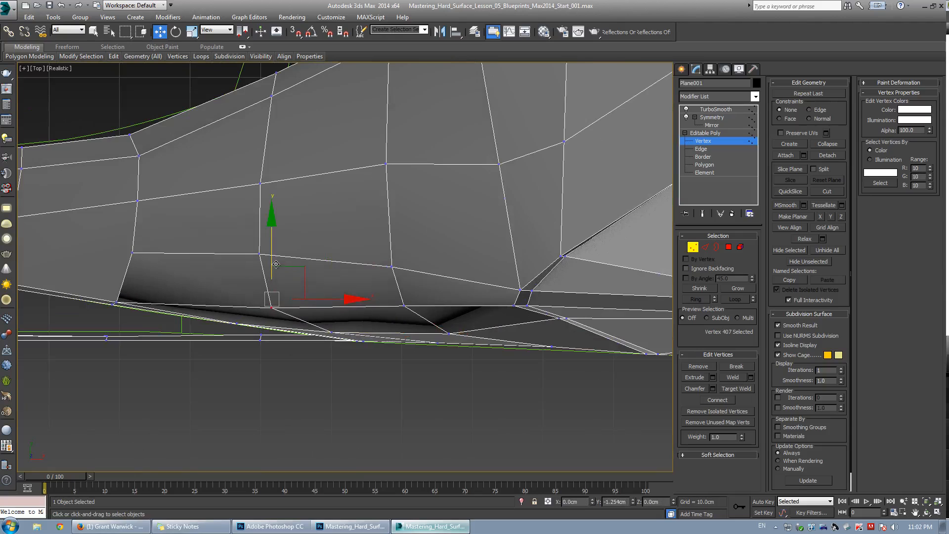
pyautogui.click(405, 306)
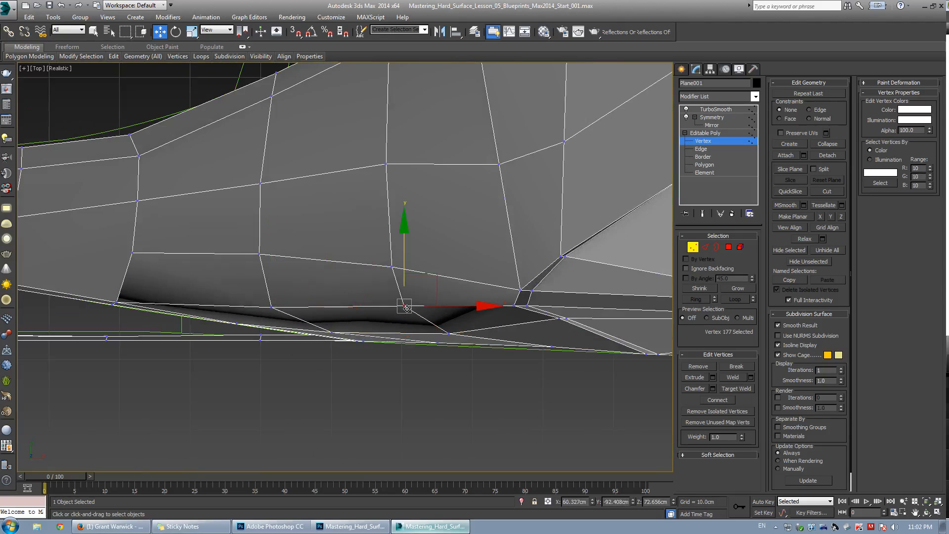
pyautogui.moveTo(377, 263); pyautogui.dragTo(362, 264, button='middle')
pyautogui.click(379, 267)
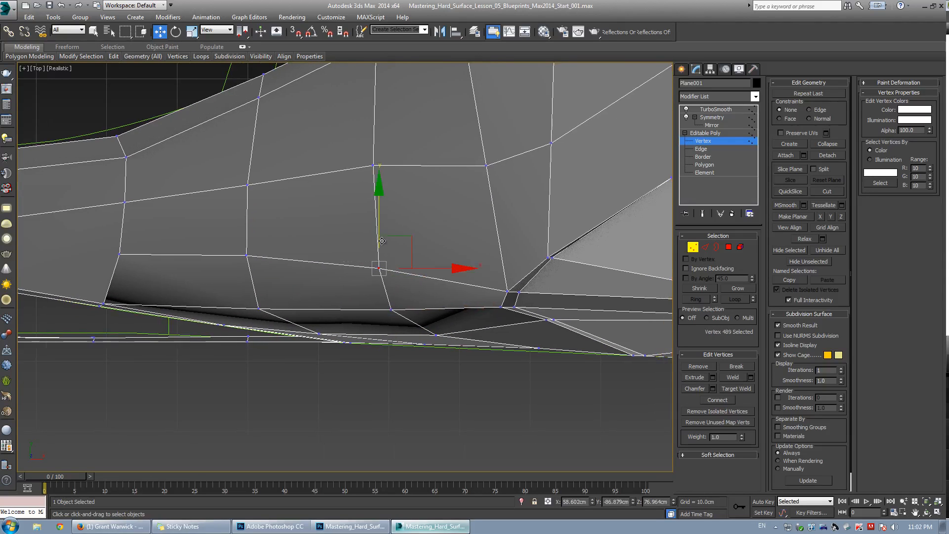
pyautogui.moveTo(379, 230); pyautogui.dragTo(368, 244)
pyautogui.click(247, 254)
pyautogui.moveTo(248, 219); pyautogui.dragTo(252, 234)
pyautogui.click(119, 254)
pyautogui.moveTo(158, 253); pyautogui.dragTo(229, 262, button='middle')
pyautogui.scroll(-2, 233, 261)
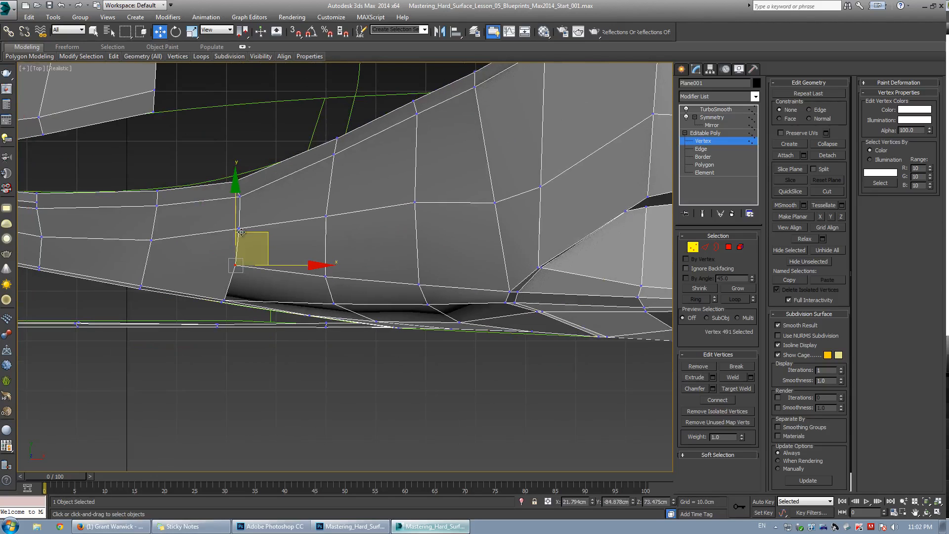
pyautogui.moveTo(238, 231); pyautogui.dragTo(238, 230)
pyautogui.moveTo(220, 245); pyautogui.dragTo(412, 252, button='middle')
# Cut a new edge across the side panel in the top view and align its vertices.
pyautogui.hotkey('alt', 'c')
pyautogui.click(427, 276)
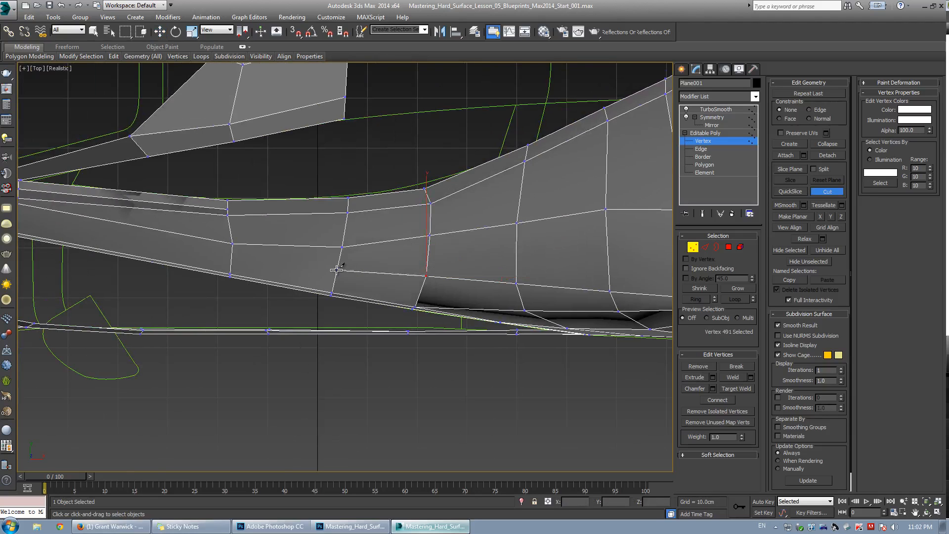
pyautogui.click(337, 268)
pyautogui.click(231, 259)
pyautogui.scroll(-2, 159, 256)
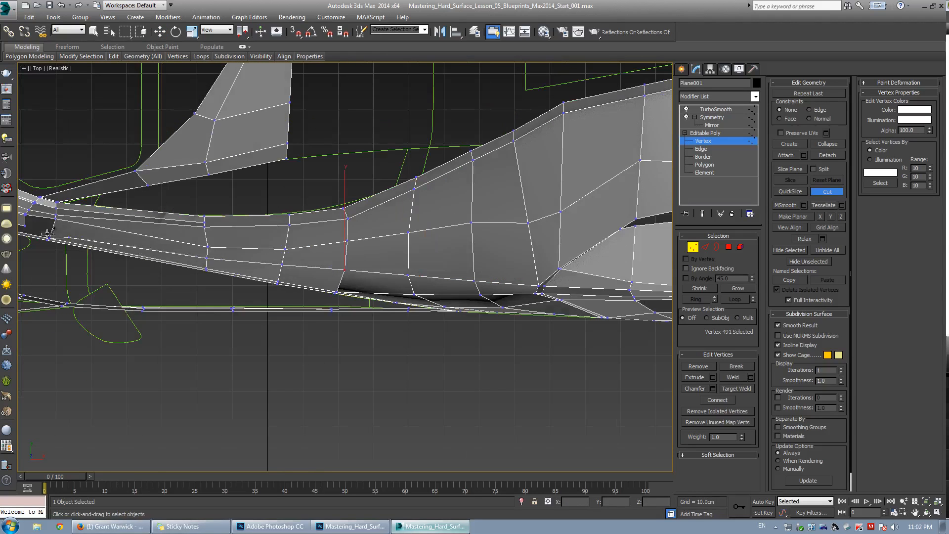
pyautogui.rightClick(275, 250)
pyautogui.scroll(2, 275, 250)
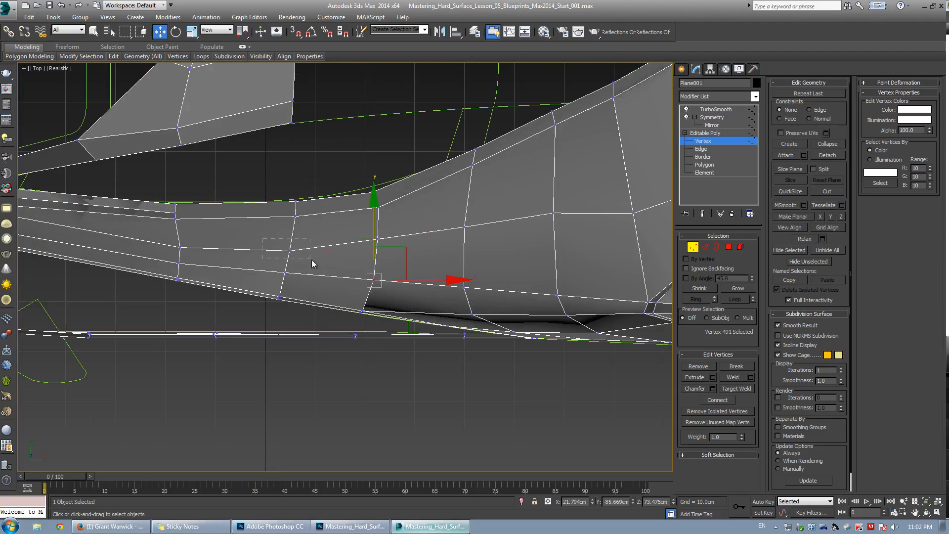
pyautogui.click(290, 247)
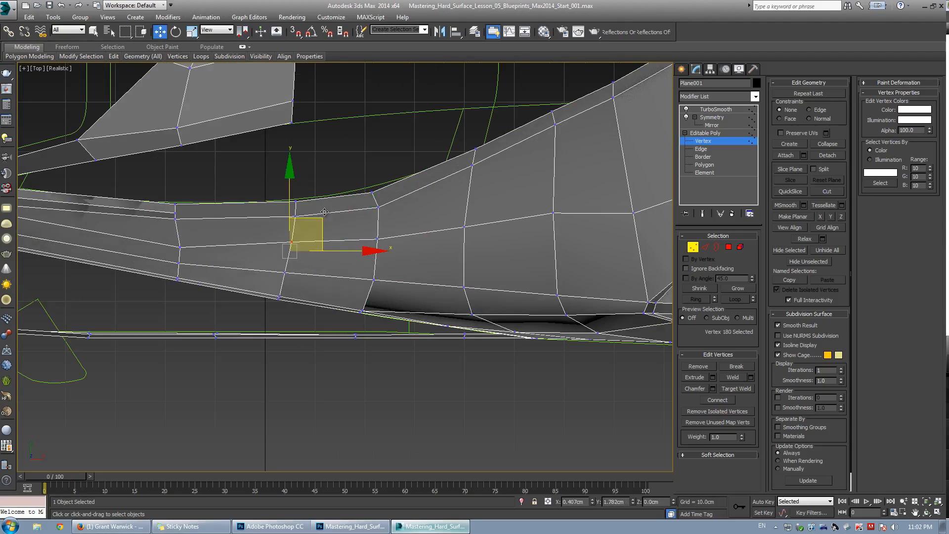
pyautogui.click(179, 243)
pyautogui.moveTo(179, 244); pyautogui.dragTo(177, 235)
# Return to the front view and nudge a vertex on the upper side panel upward.
pyautogui.hotkey('alt', 'w')
pyautogui.middleClick(431, 168)
pyautogui.hotkey('alt', 'w')
pyautogui.scroll(-3, 346, 263)
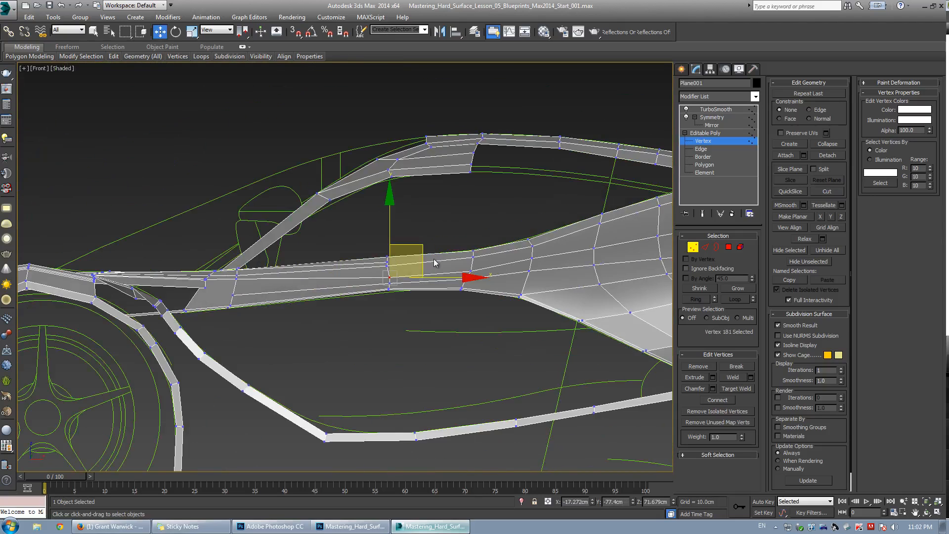
pyautogui.scroll(2, 435, 262)
pyautogui.click(474, 273)
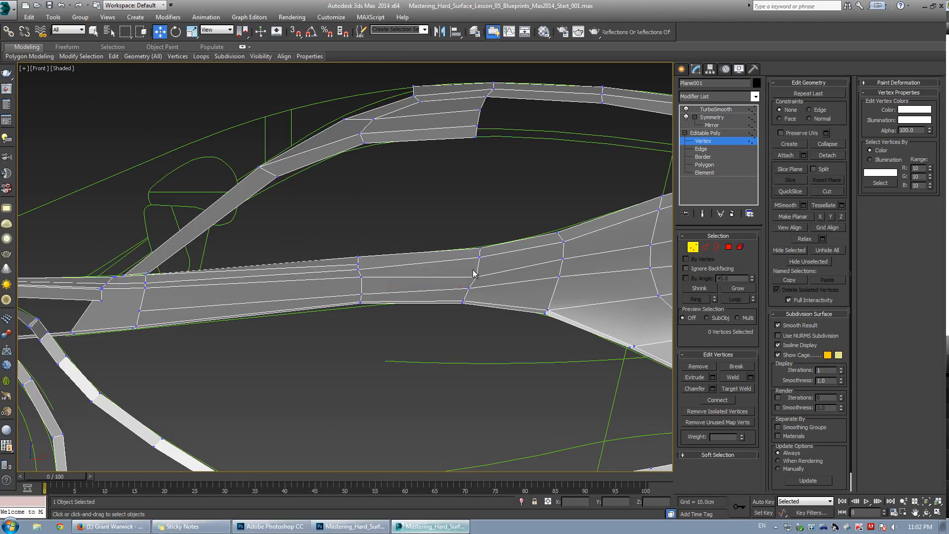
pyautogui.moveTo(476, 277); pyautogui.dragTo(476, 267)
pyautogui.moveTo(558, 257); pyautogui.dragTo(411, 280, button='middle')
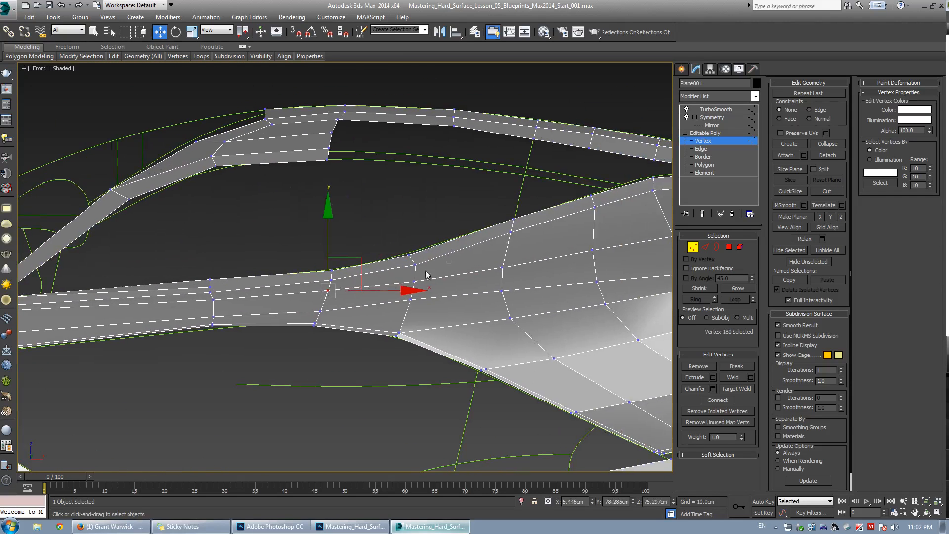
# Inspect the edge flow across the rear quarter panel vertices in the front view.
pyautogui.click(423, 275)
pyautogui.click(415, 282)
pyautogui.click(496, 269)
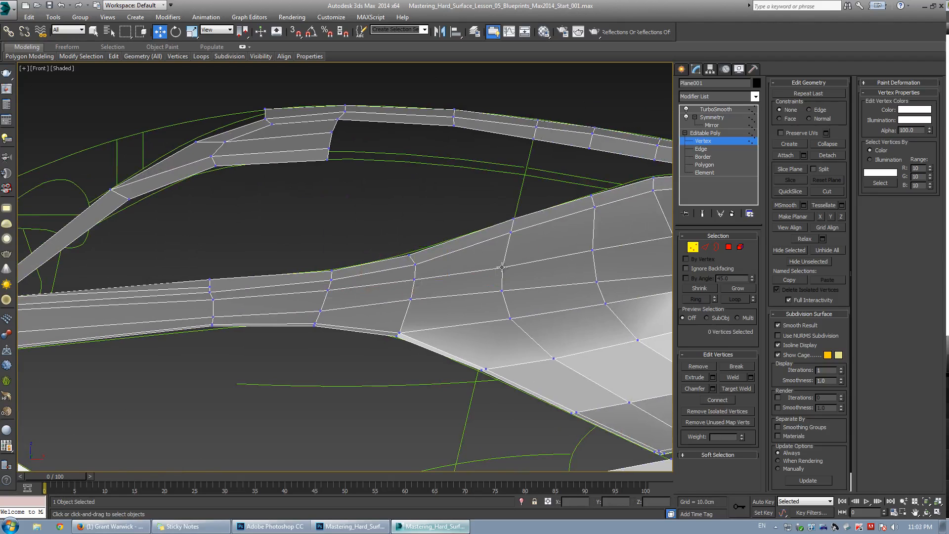
pyautogui.click(502, 265)
pyautogui.moveTo(561, 244); pyautogui.dragTo(403, 267, button='middle')
pyautogui.click(404, 268)
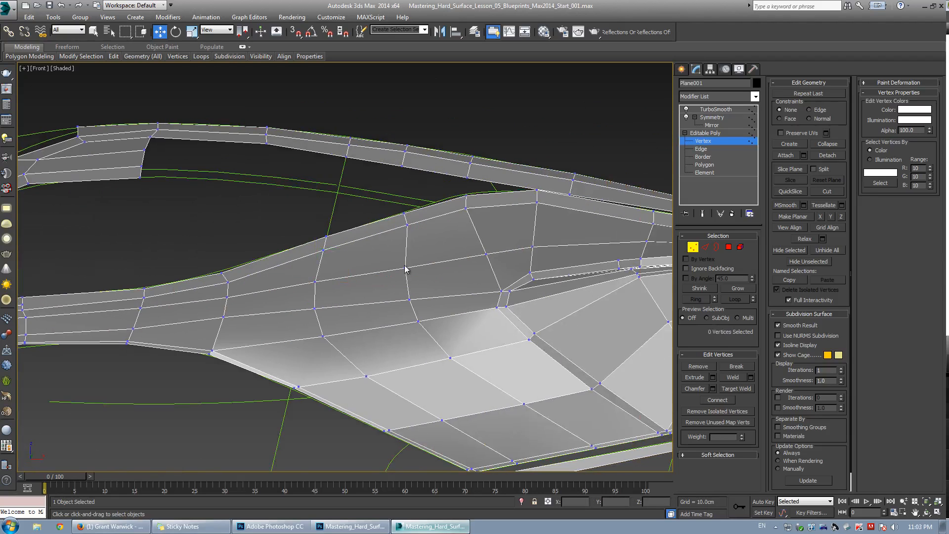
pyautogui.click(406, 266)
pyautogui.click(487, 254)
pyautogui.click(487, 254)
pyautogui.click(543, 253)
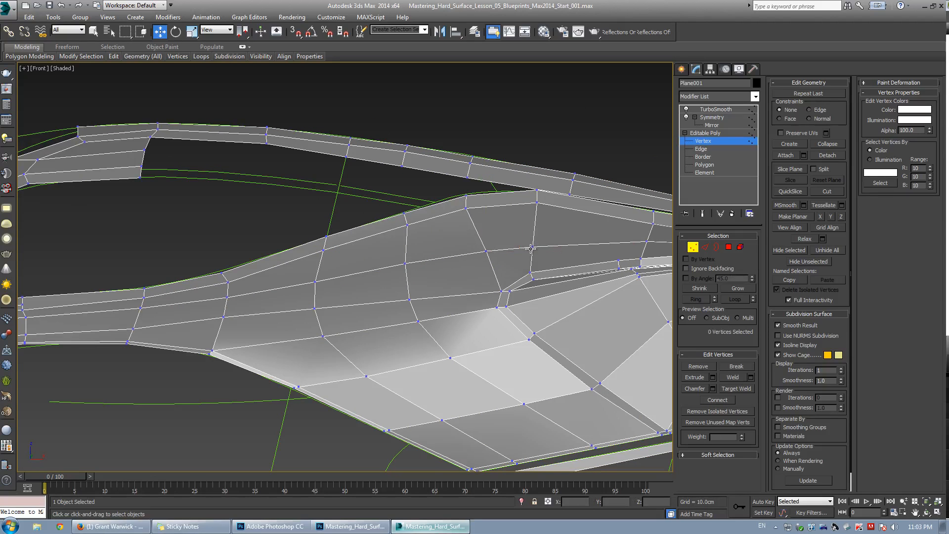
pyautogui.click(533, 247)
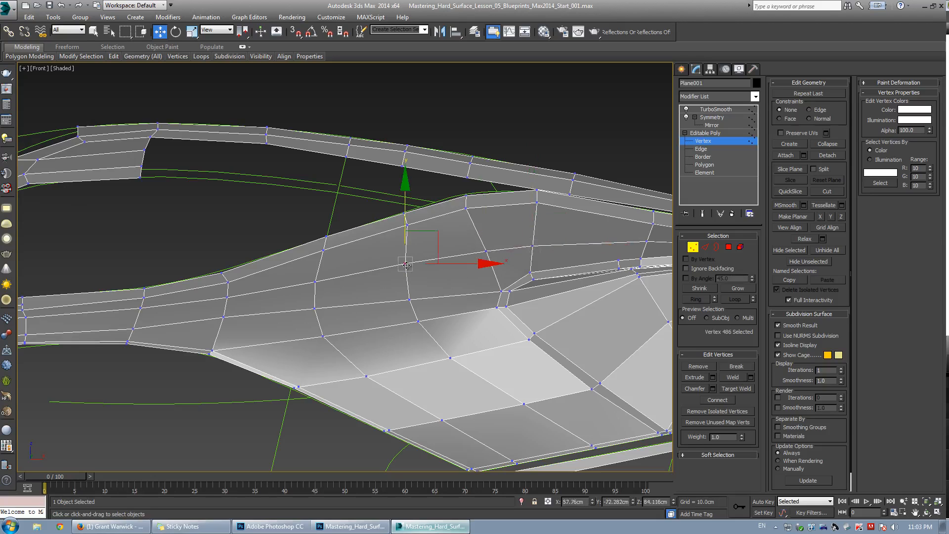
pyautogui.moveTo(268, 292); pyautogui.dragTo(345, 277, button='middle')
pyautogui.click(303, 325)
# Select a vertex on the quarter panel's lower area and nudge it.
pyautogui.scroll(-2, 322, 311)
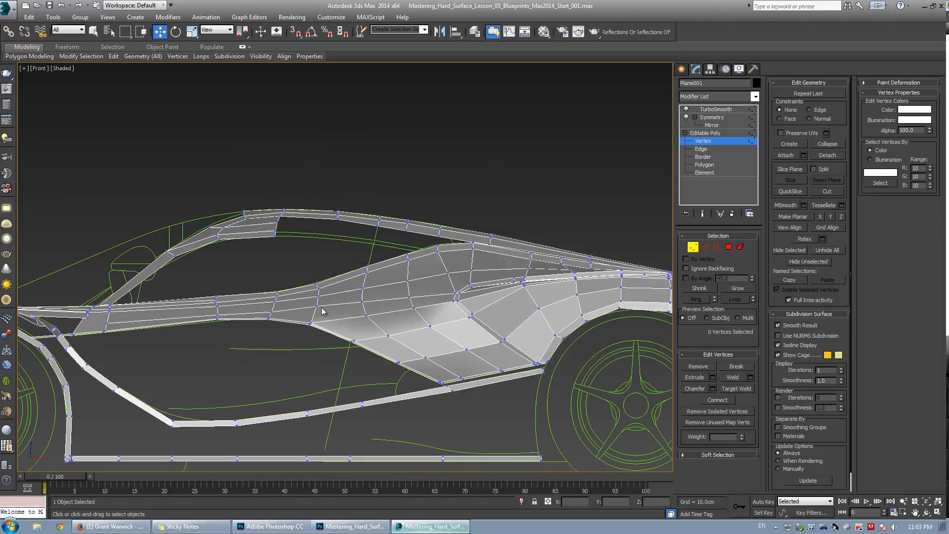
pyautogui.moveTo(507, 319); pyautogui.dragTo(300, 320, button='middle')
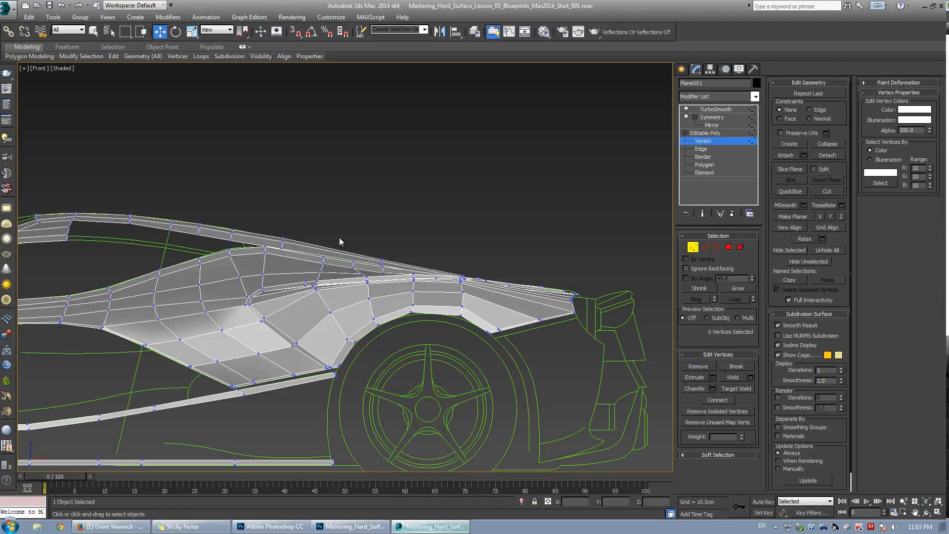
pyautogui.scroll(3, 373, 314)
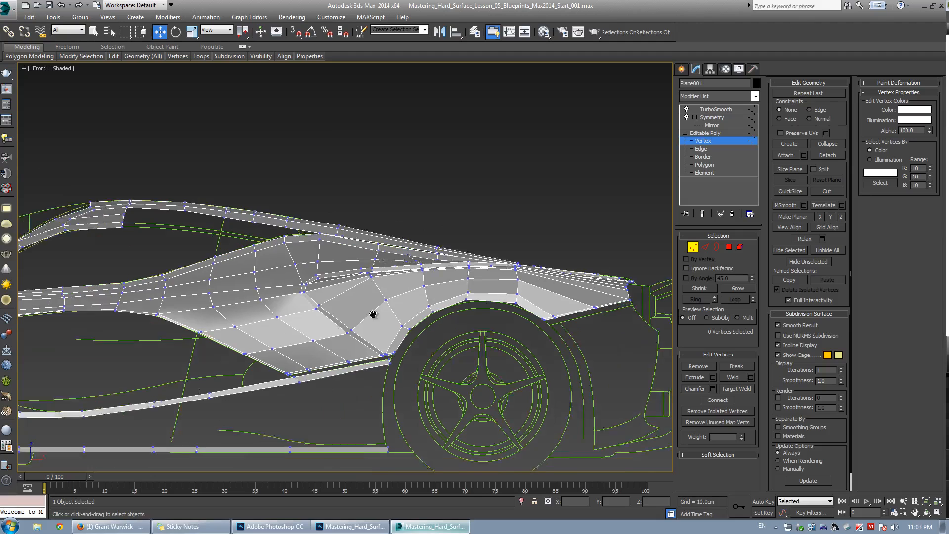
pyautogui.scroll(2, 263, 309)
pyautogui.click(264, 299)
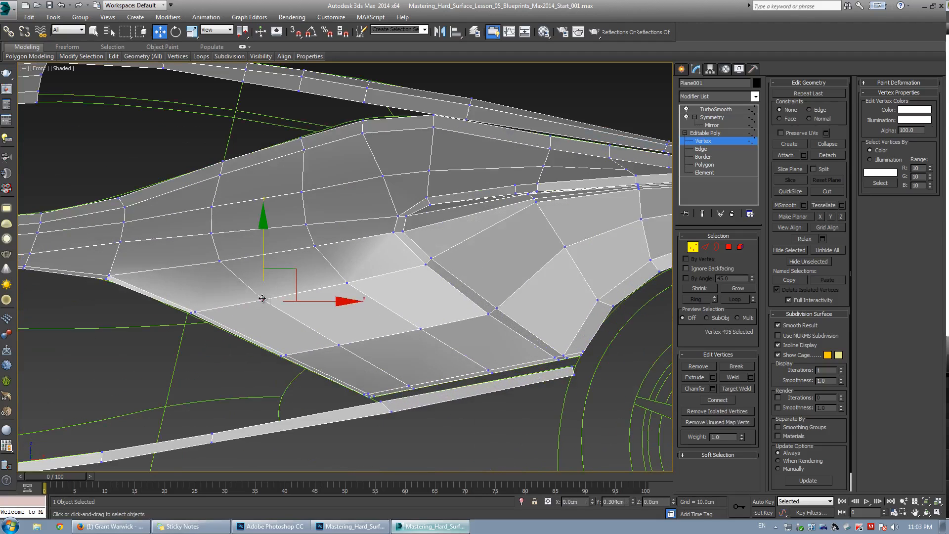
pyautogui.moveTo(261, 299); pyautogui.dragTo(262, 297)
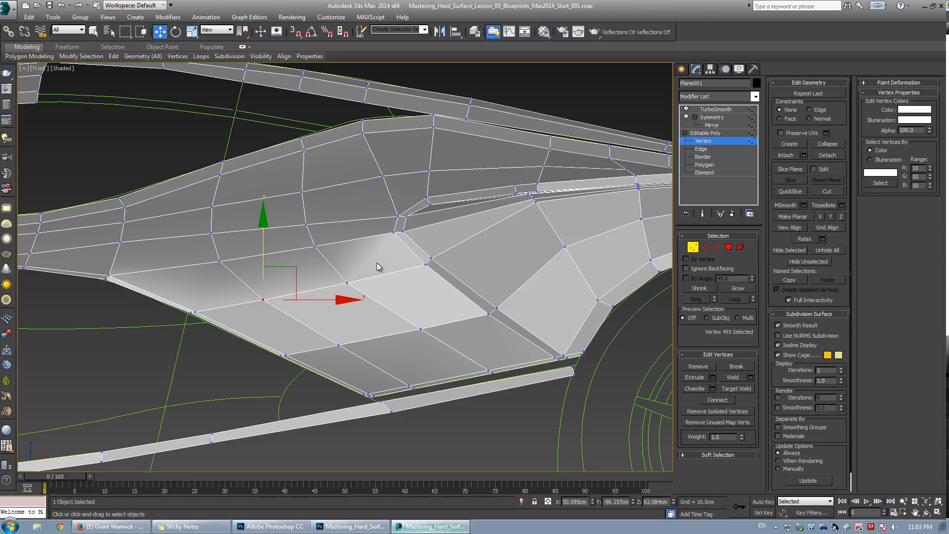
# Reposition vertices on the fender panel to smooth its edge flow.
pyautogui.moveTo(378, 262); pyautogui.dragTo(409, 266, button='middle')
pyautogui.moveTo(447, 275); pyautogui.dragTo(489, 251)
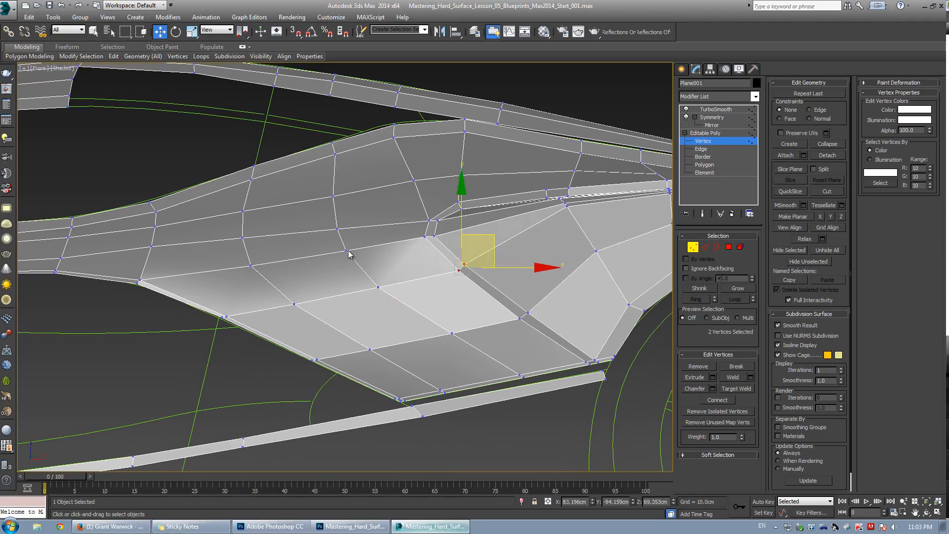
pyautogui.click(345, 255)
pyautogui.moveTo(243, 238); pyautogui.dragTo(241, 241)
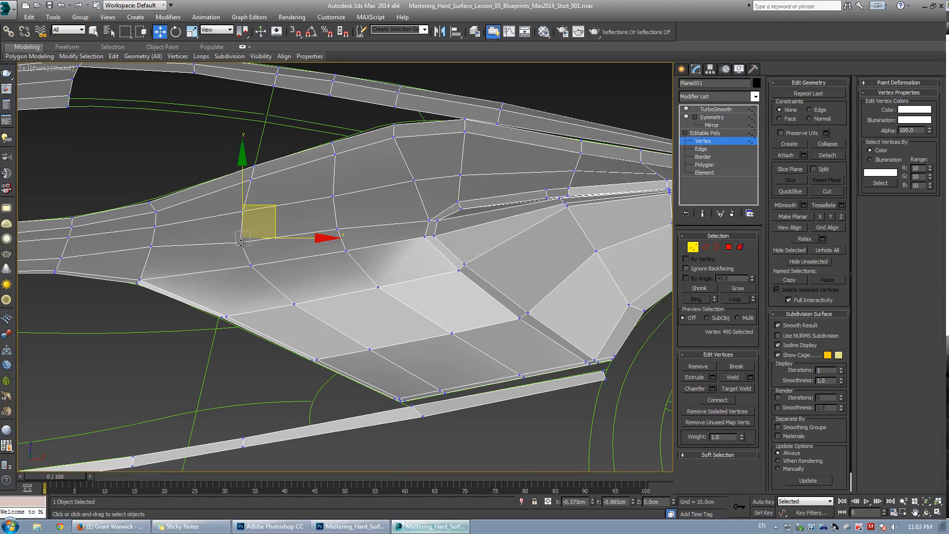
# With Edge constraint active, select a vertex on the vertical loop and slide it upward along its edge.
pyautogui.click(297, 233)
pyautogui.click(332, 231)
pyautogui.click(277, 236)
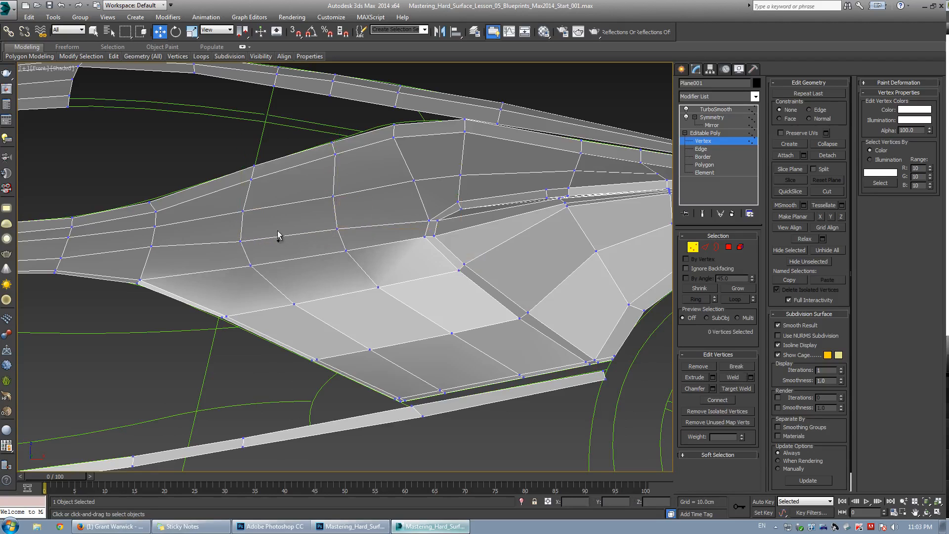
pyautogui.click(243, 240)
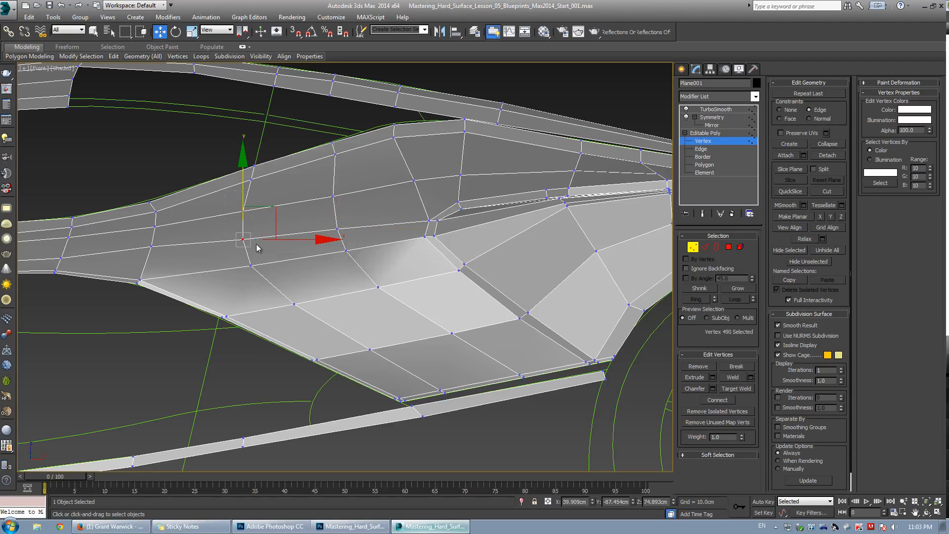
pyautogui.keyDown('ctrl'); pyautogui.click(243, 211); pyautogui.keyUp('ctrl')
pyautogui.click(251, 265)
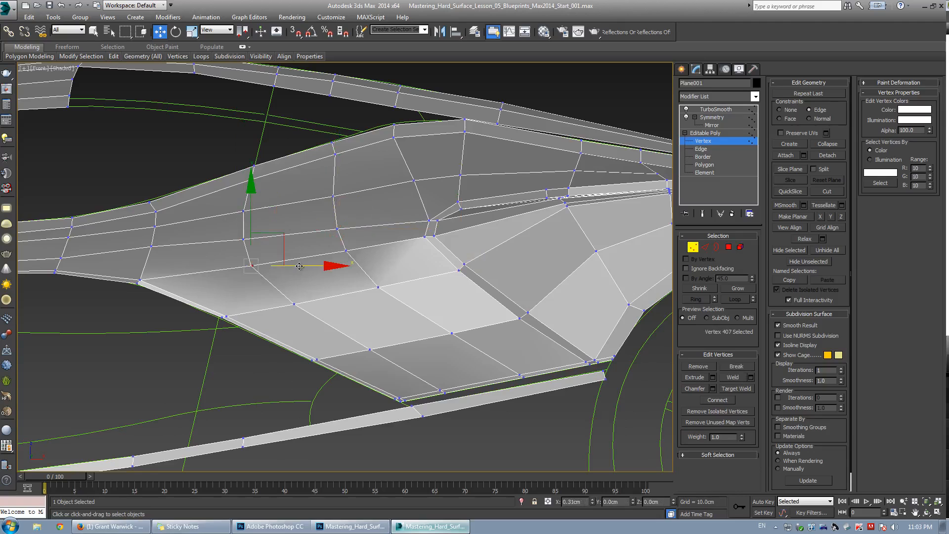
pyautogui.moveTo(251, 265); pyautogui.dragTo(236, 202)
# Slide the neighbouring vertices of the same loop along their edges to straighten it.
pyautogui.click(262, 252)
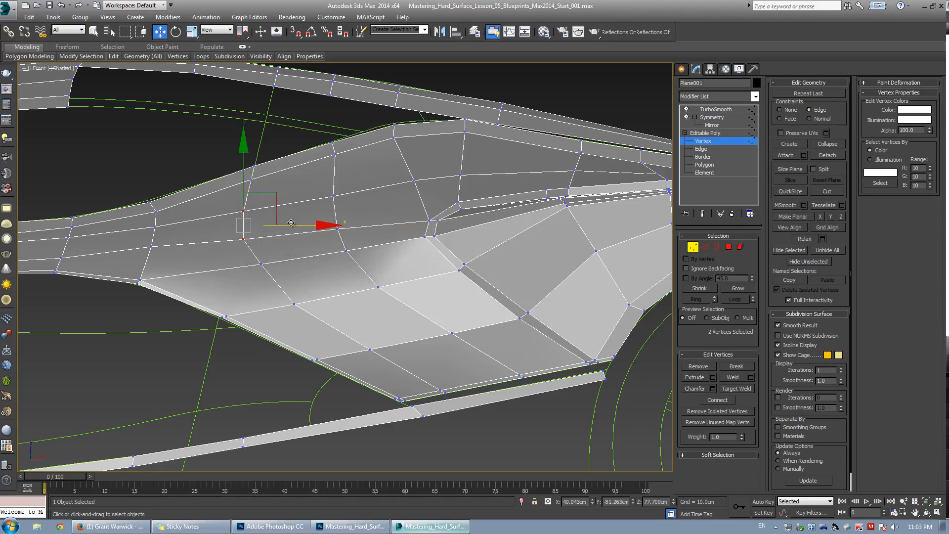
pyautogui.moveTo(297, 226); pyautogui.dragTo(305, 226)
pyautogui.click(267, 179)
pyautogui.click(252, 179)
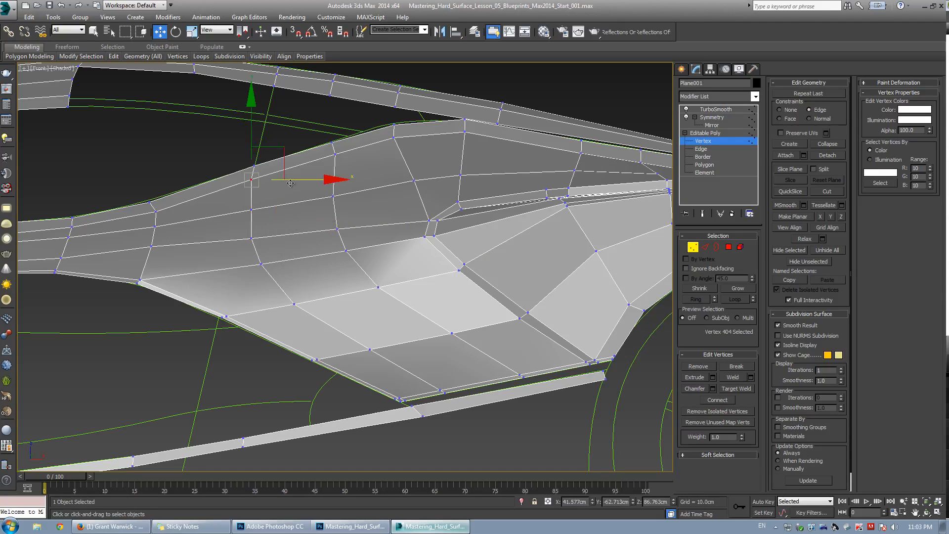
pyautogui.moveTo(302, 183); pyautogui.dragTo(224, 137)
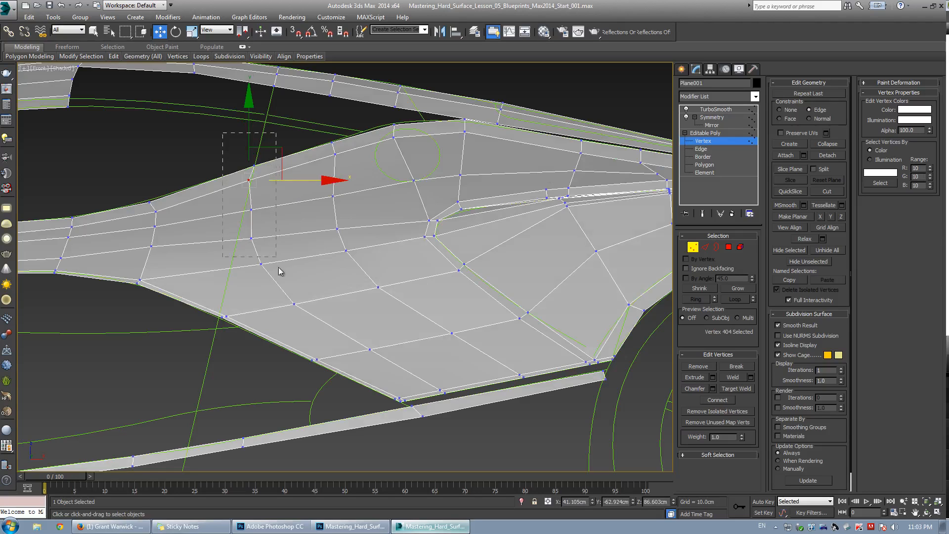
pyautogui.moveTo(279, 270); pyautogui.dragTo(279, 271)
pyautogui.moveTo(310, 217); pyautogui.dragTo(333, 216)
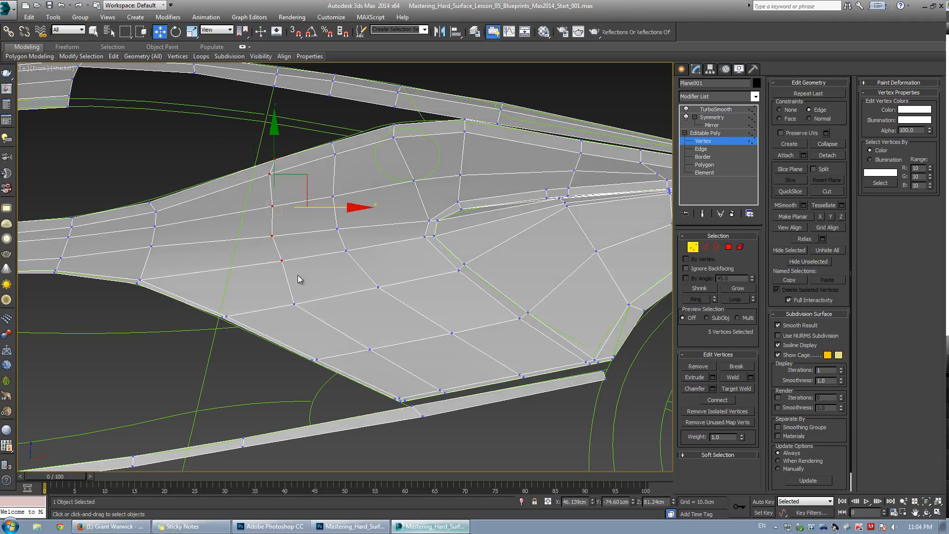
# Select vertices lower on the panel and slide them along their edges toward the left.
pyautogui.click(297, 306)
pyautogui.moveTo(345, 302); pyautogui.dragTo(363, 299)
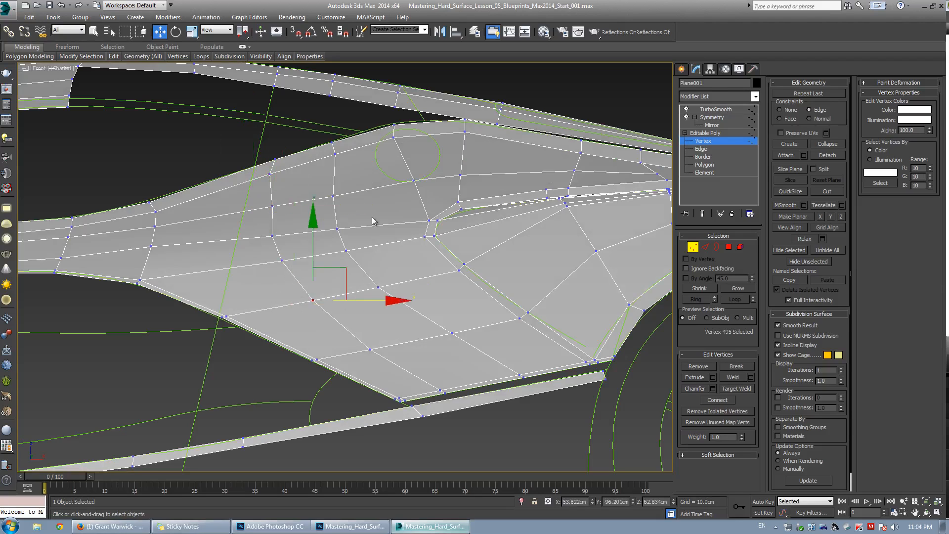
pyautogui.click(280, 261)
pyautogui.moveTo(263, 265); pyautogui.dragTo(231, 273)
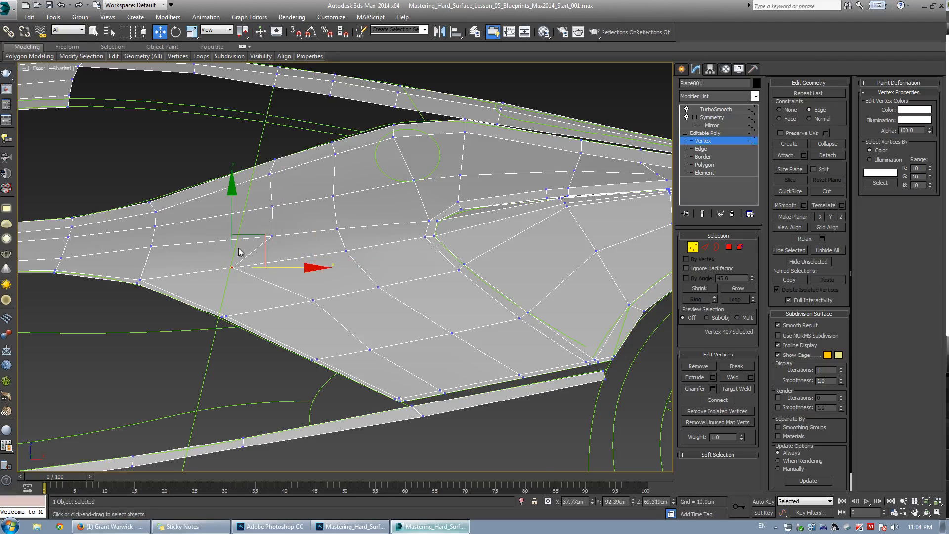
# Undo the last vertex slide.
pyautogui.scroll(2, 275, 265)
pyautogui.hotkey('ctrl', 'z')
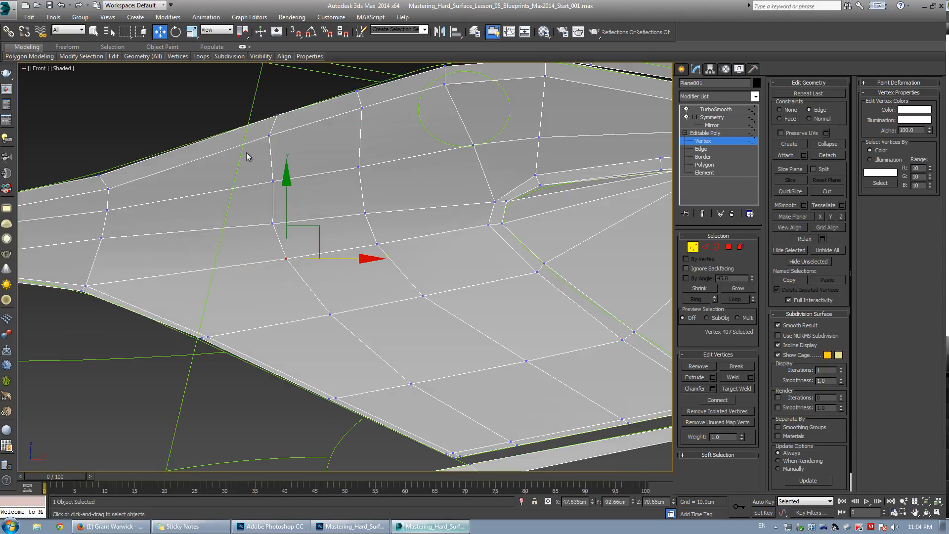
# Try cutting a new edge from the central vertex down to the panel's lower border.
pyautogui.moveTo(247, 157); pyautogui.dragTo(343, 154, button='middle')
pyautogui.hotkey('alt', 'c')
pyautogui.click(302, 270)
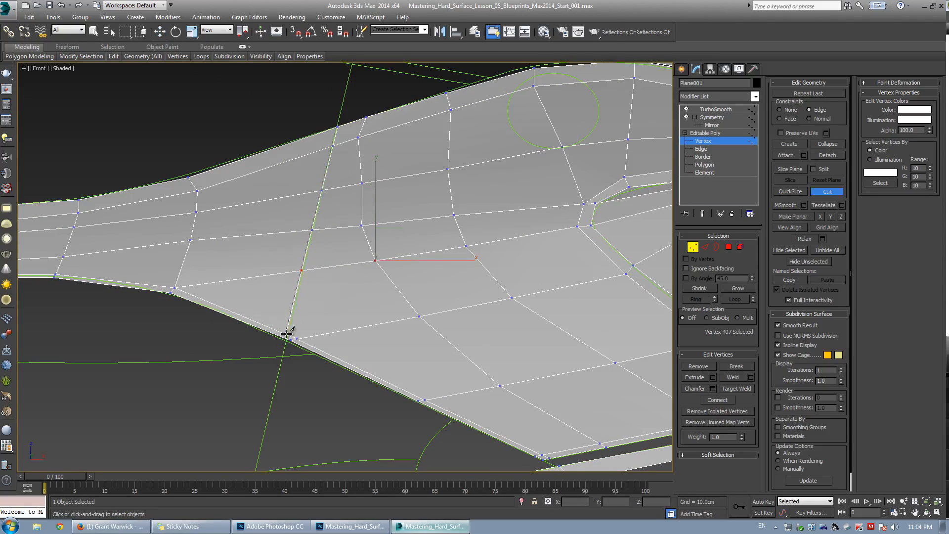
pyautogui.click(286, 336)
pyautogui.rightClick(319, 305)
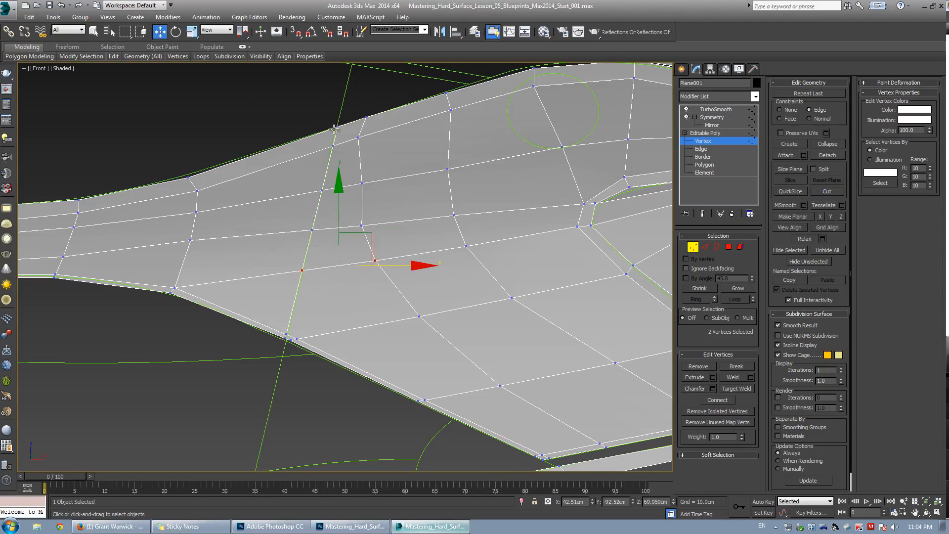
# Undo the cut edge.
pyautogui.scroll(2, 319, 157)
pyautogui.hotkey('ctrl', 'z')
pyautogui.hotkey('ctrl', 'z')
# Cut a new vertical edge from the panel's upper border down to its lower border.
pyautogui.hotkey('alt', 'c')
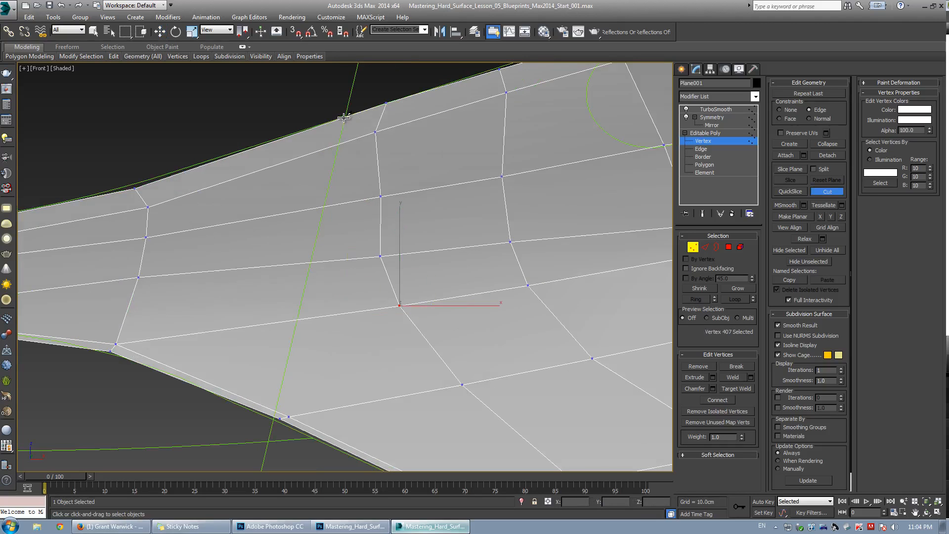
pyautogui.click(346, 116)
pyautogui.click(275, 413)
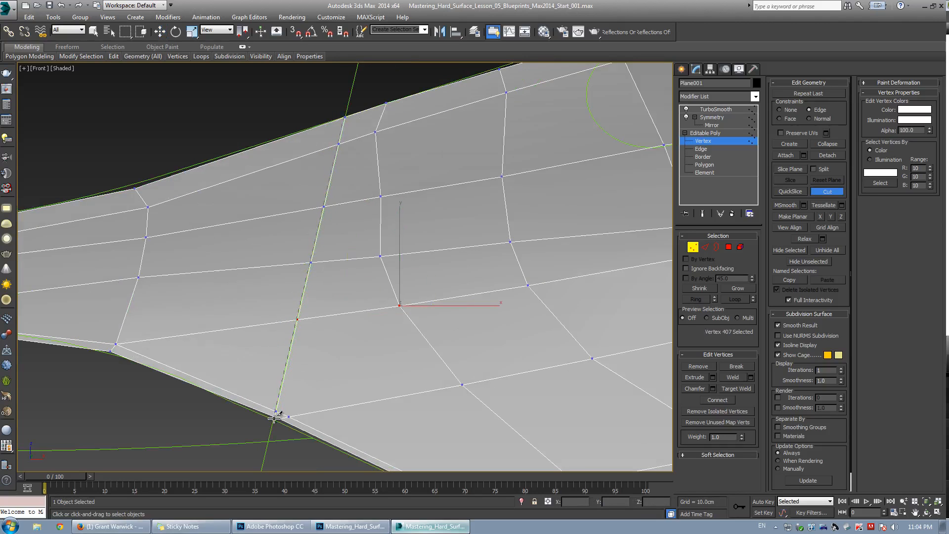
pyautogui.rightClick(284, 385)
pyautogui.rightClick(285, 387)
# Target Weld the new cut's bottom vertex onto the adjacent border vertex.
pyautogui.hotkey('ctrl', 'shift', 'w')
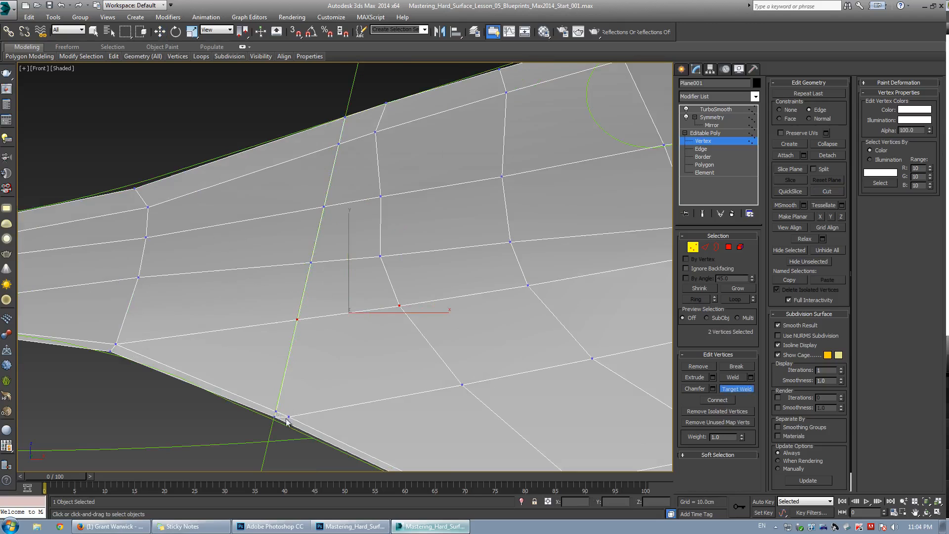
pyautogui.click(289, 417)
pyautogui.click(276, 411)
pyautogui.rightClick(348, 342)
pyautogui.click(349, 340)
# Select and remove the diagonal edge running into the panel's central vertex.
pyautogui.scroll(-2, 356, 293)
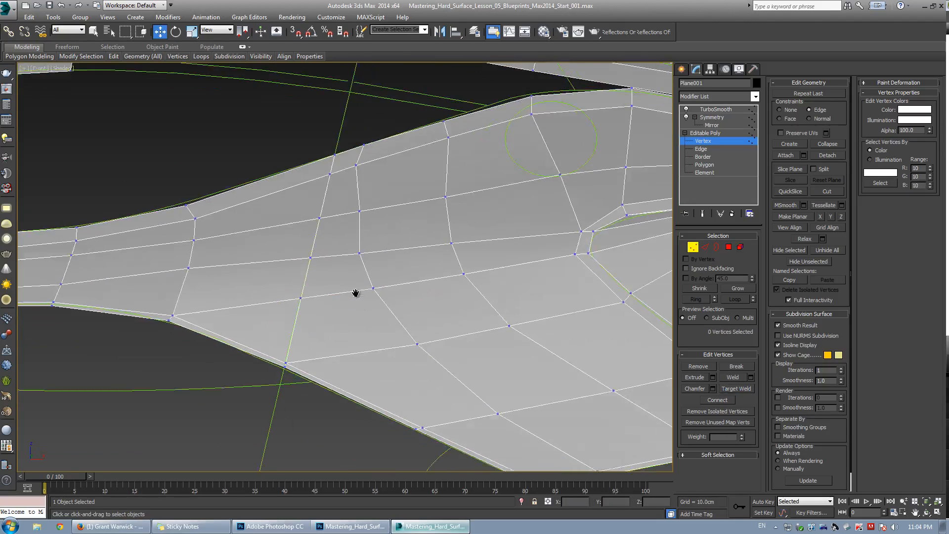
pyautogui.scroll(2, 345, 291)
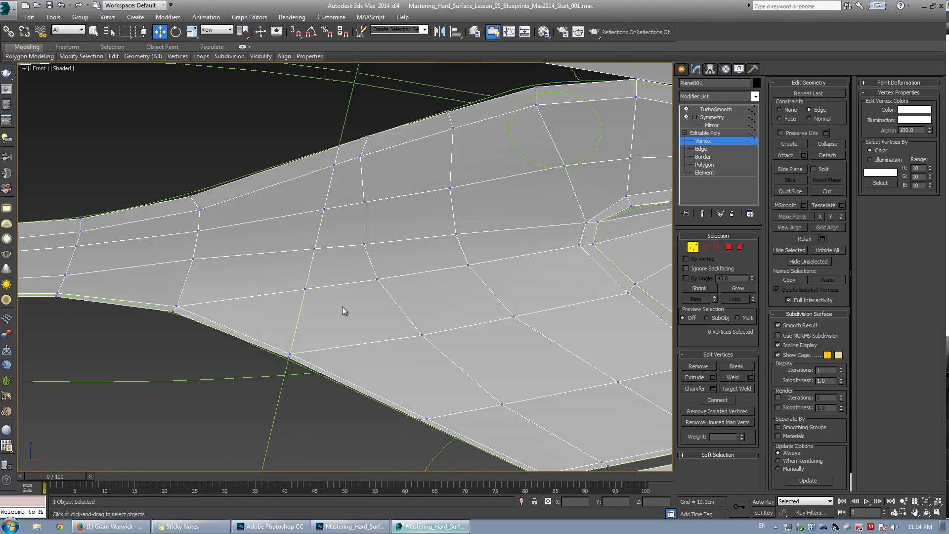
pyautogui.moveTo(229, 294); pyautogui.dragTo(303, 263, button='middle')
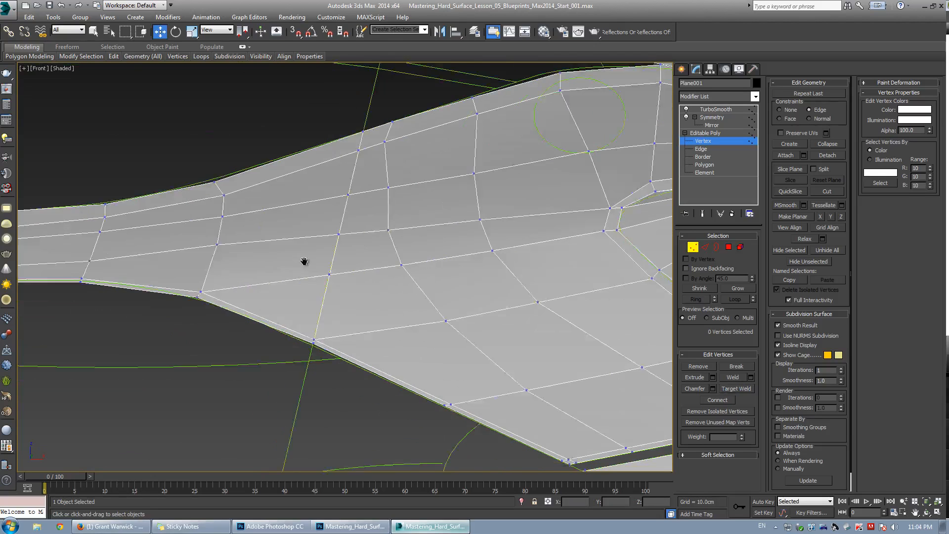
pyautogui.moveTo(378, 246); pyautogui.dragTo(277, 248, button='middle')
pyautogui.click(280, 258)
pyautogui.keyDown('ctrl'); pyautogui.click(396, 304); pyautogui.keyUp('ctrl')
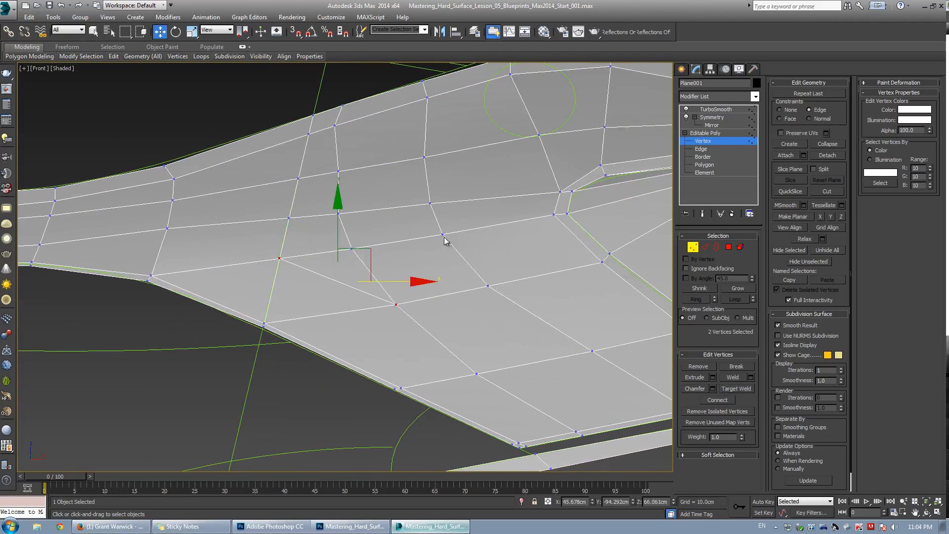
pyautogui.click(314, 287)
pyautogui.press('2')
pyautogui.doubleClick(369, 272)
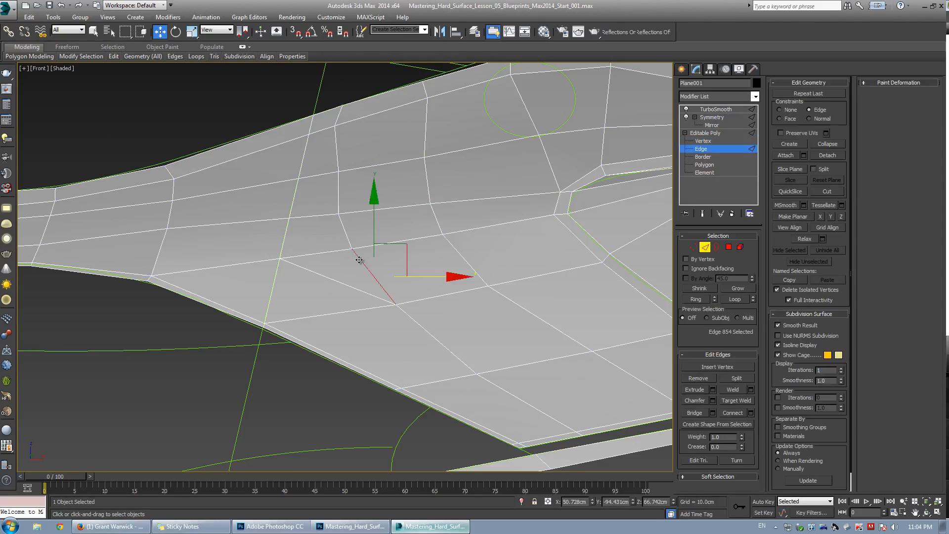
pyautogui.click(695, 378)
pyautogui.press('1')
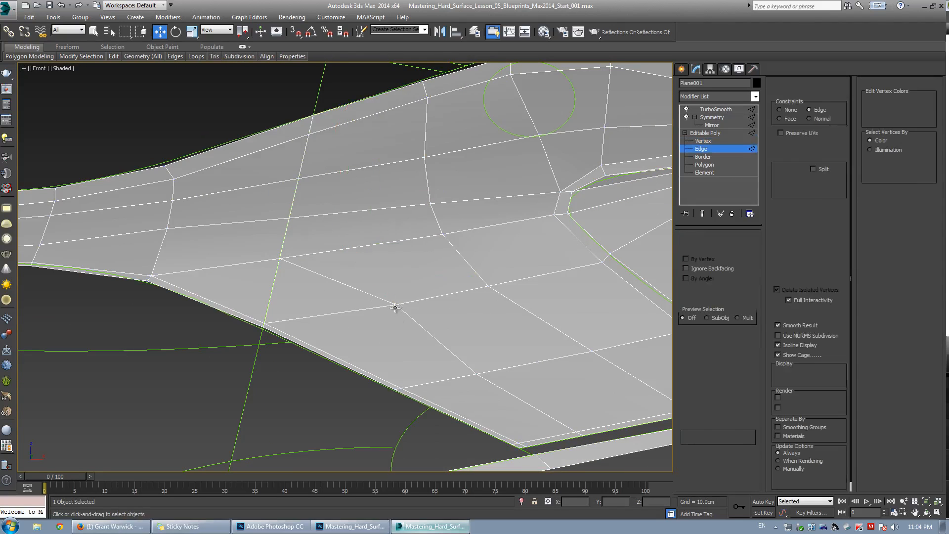
# Remove the stray edge beside the new vertical cut.
pyautogui.hotkey('alt', 'c')
pyautogui.click(321, 356)
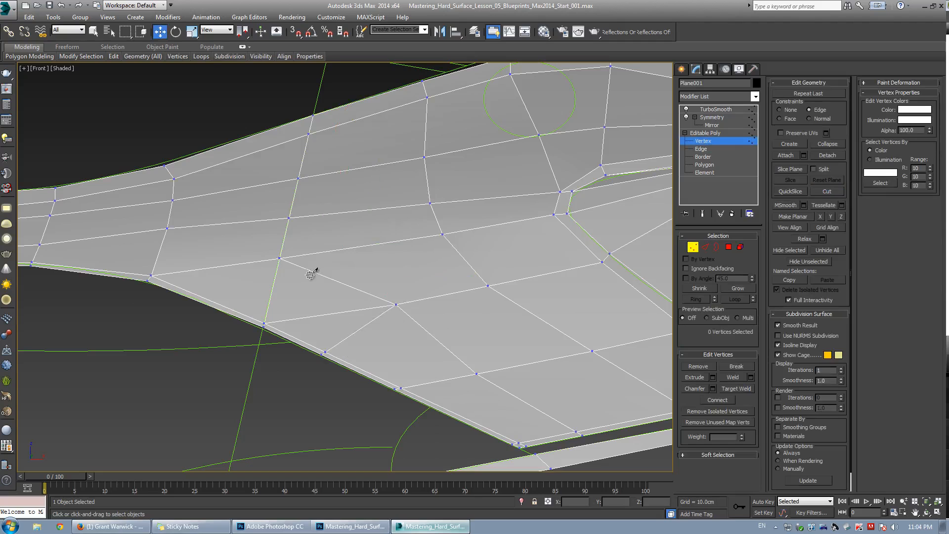
pyautogui.press('2')
pyautogui.click(324, 316)
pyautogui.click(696, 379)
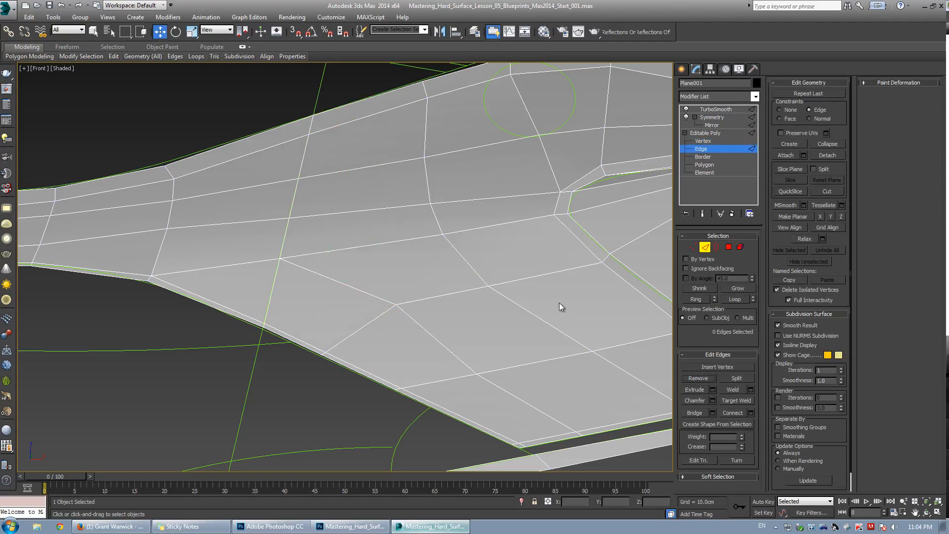
# Select the panel's central vertex and move it slightly to the left.
pyautogui.hotkey('alt', 'c')
pyautogui.press('1')
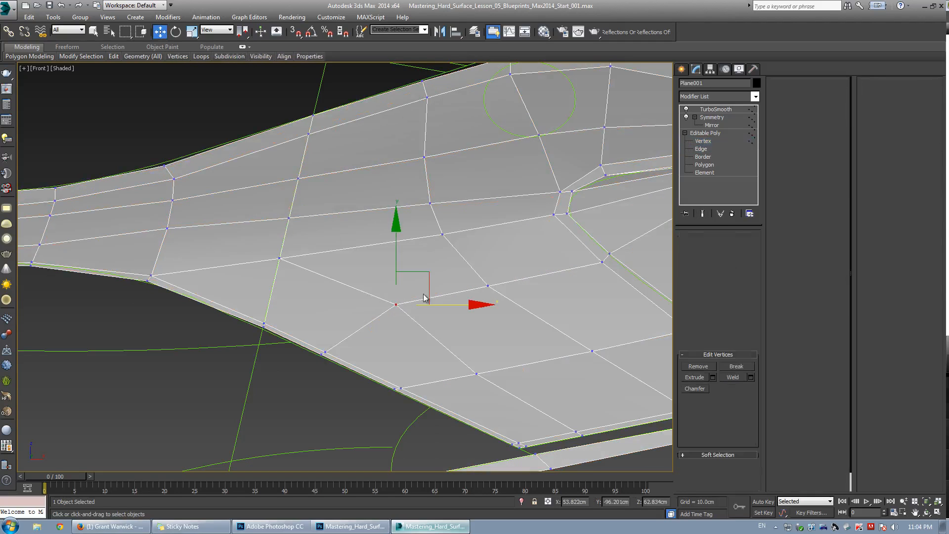
pyautogui.moveTo(342, 367); pyautogui.dragTo(321, 306)
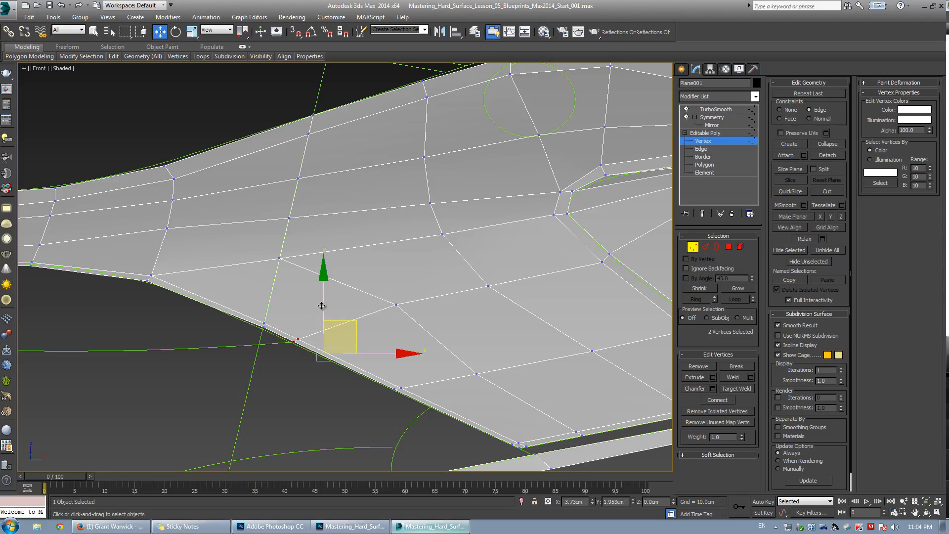
pyautogui.click(396, 304)
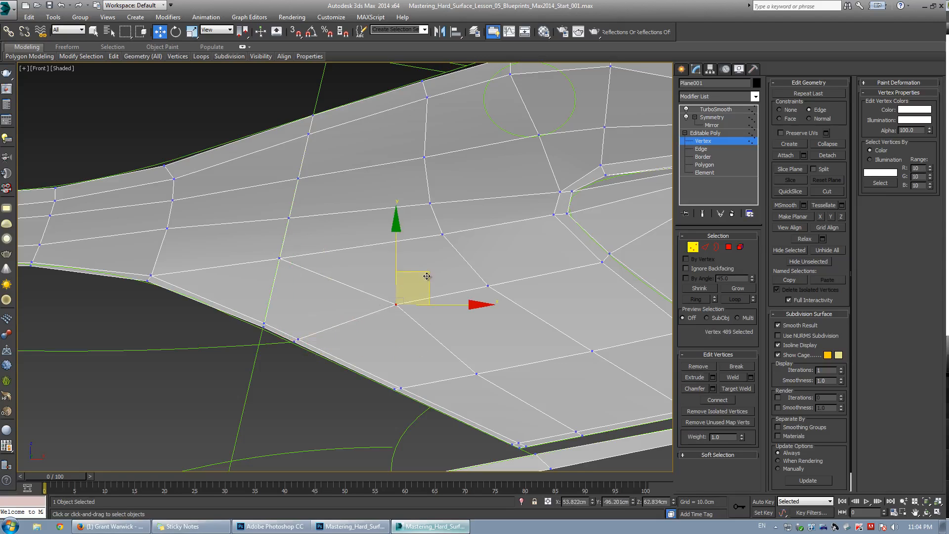
pyautogui.moveTo(427, 276); pyautogui.dragTo(416, 279)
# Reposition the vertices along the new vertical cut to straighten it.
pyautogui.moveTo(290, 343); pyautogui.dragTo(308, 350)
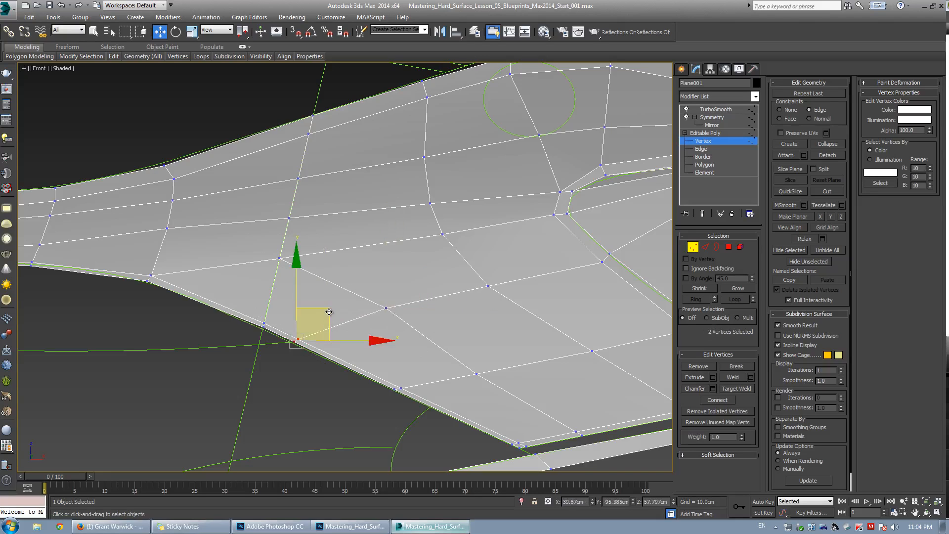
pyautogui.moveTo(330, 313); pyautogui.dragTo(320, 302)
pyautogui.moveTo(246, 243); pyautogui.dragTo(307, 264)
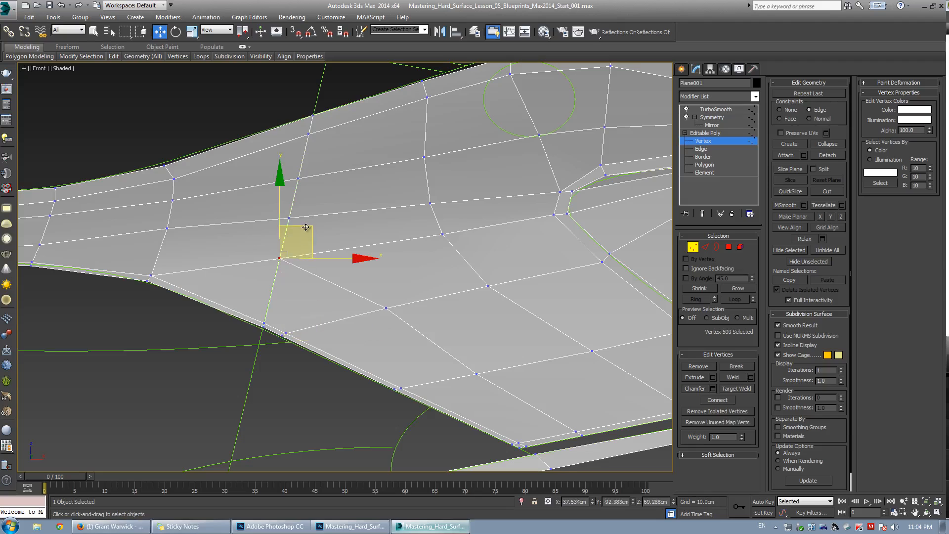
pyautogui.moveTo(306, 228)
pyautogui.mouseDown()
pyautogui.moveTo(303, 239)
pyautogui.moveTo(303, 228)
pyautogui.mouseUp()
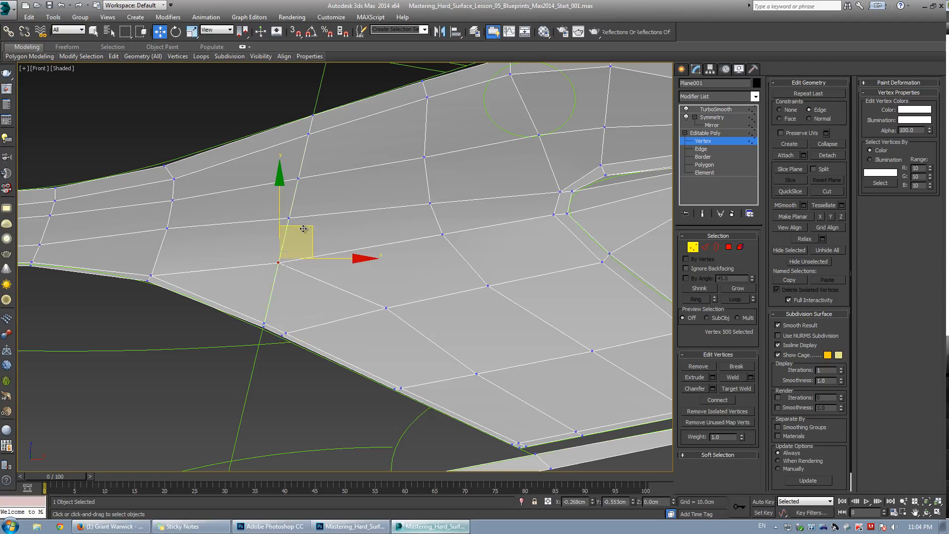
# Move the vertex near the panel's upper crease down and toward the left.
pyautogui.click(442, 233)
pyautogui.moveTo(460, 201); pyautogui.dragTo(472, 214)
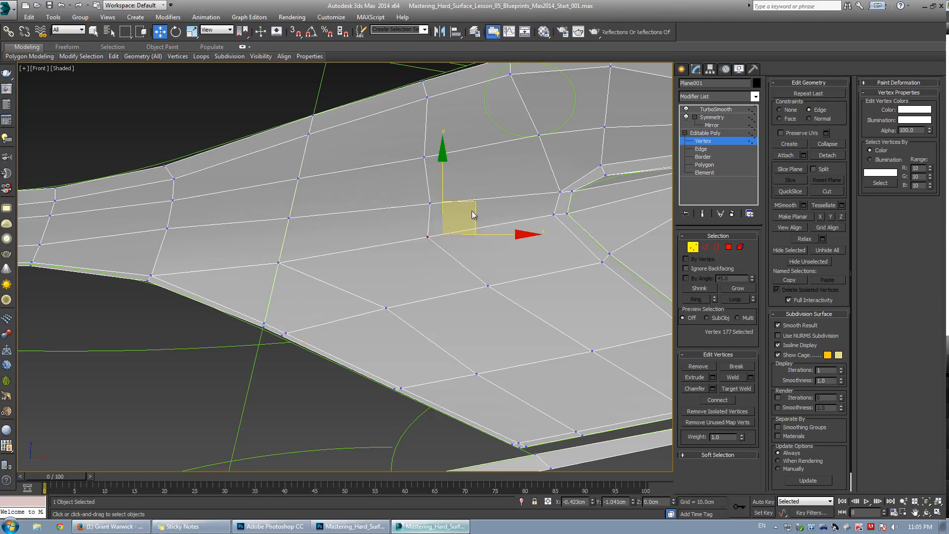
pyautogui.rightClick(472, 212)
pyautogui.scroll(2, 457, 236)
pyautogui.moveTo(457, 236); pyautogui.dragTo(390, 248, button='middle')
pyautogui.moveTo(396, 215); pyautogui.dragTo(402, 218)
pyautogui.moveTo(473, 213); pyautogui.dragTo(605, 236)
pyautogui.moveTo(605, 235); pyautogui.dragTo(419, 223, button='middle')
pyautogui.moveTo(414, 216); pyautogui.dragTo(420, 222)
# Move the pair of vertices at the crease corner upward.
pyautogui.scroll(-4, 419, 223)
pyautogui.moveTo(419, 222); pyautogui.dragTo(342, 257, button='middle')
pyautogui.scroll(4, 335, 263)
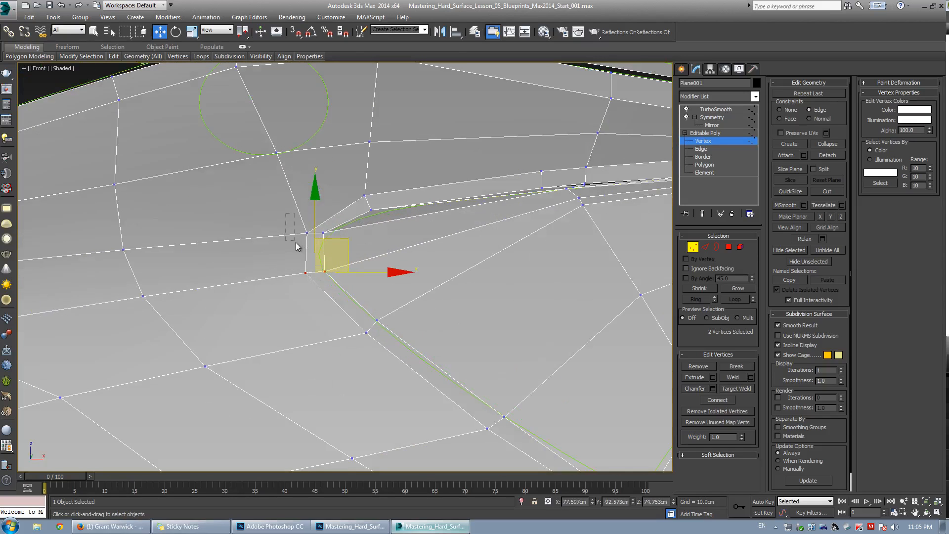
pyautogui.moveTo(338, 250); pyautogui.dragTo(337, 216)
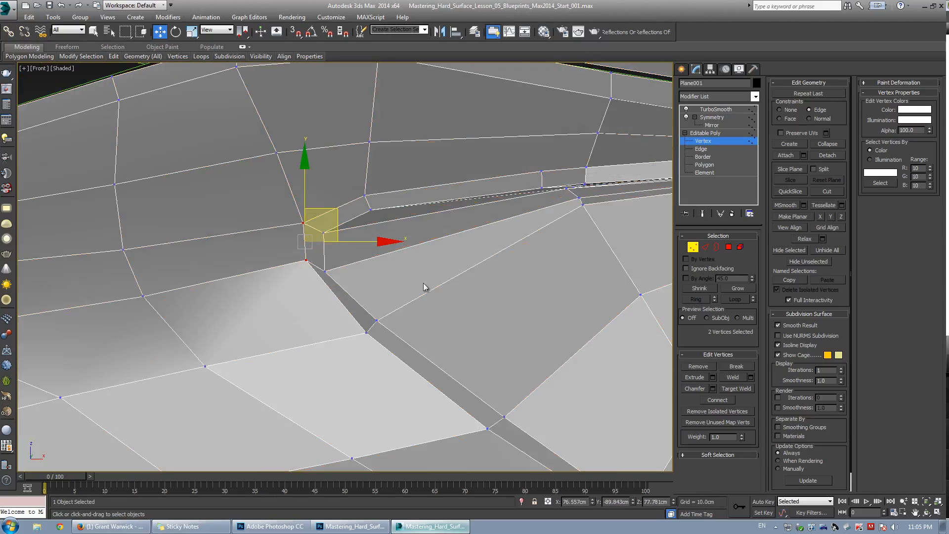
pyautogui.scroll(-2, 394, 275)
pyautogui.moveTo(394, 272); pyautogui.dragTo(367, 209, button='middle')
pyautogui.scroll(-3, 367, 208)
pyautogui.moveTo(406, 240); pyautogui.dragTo(353, 218, button='middle')
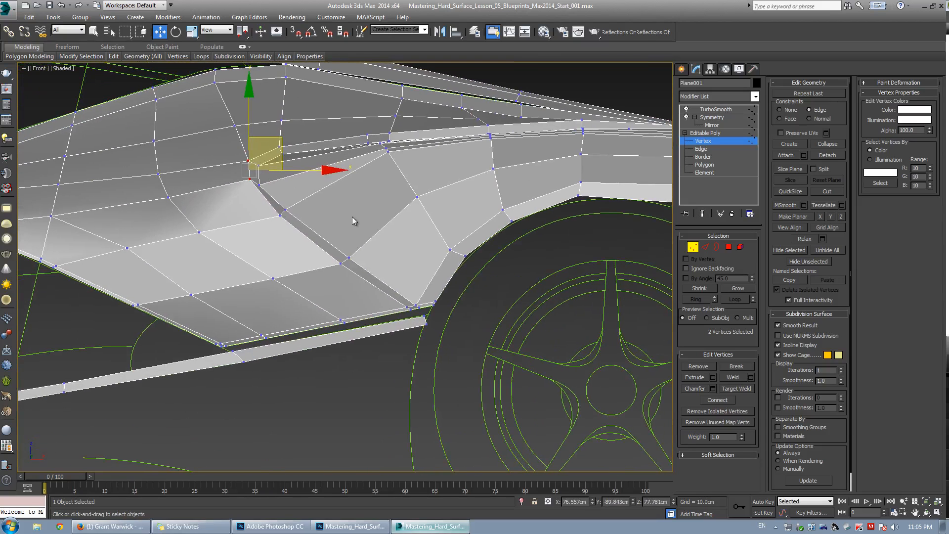
# Cut a new edge from the crease vertex down toward the wheel-arch corner and target-weld its end vertex.
pyautogui.scroll(5, 352, 222)
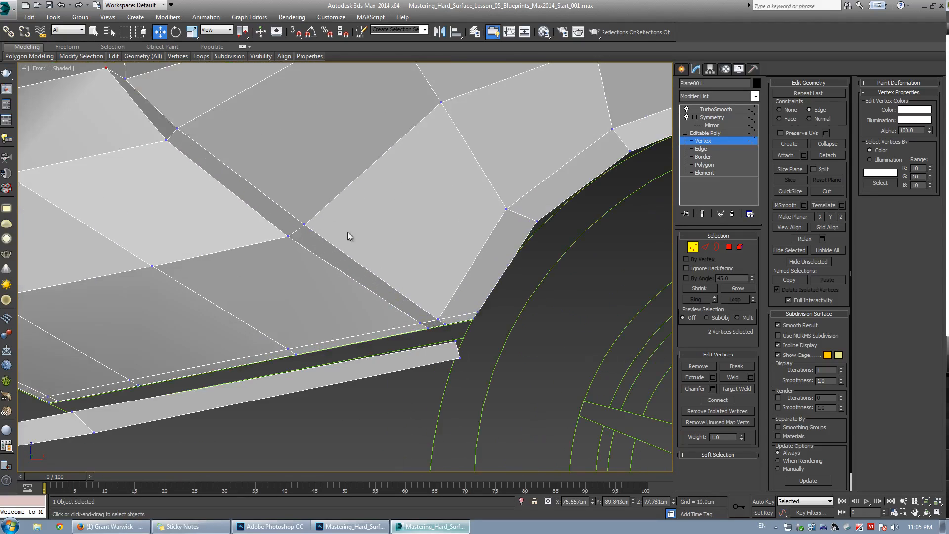
pyautogui.hotkey('alt', 'c')
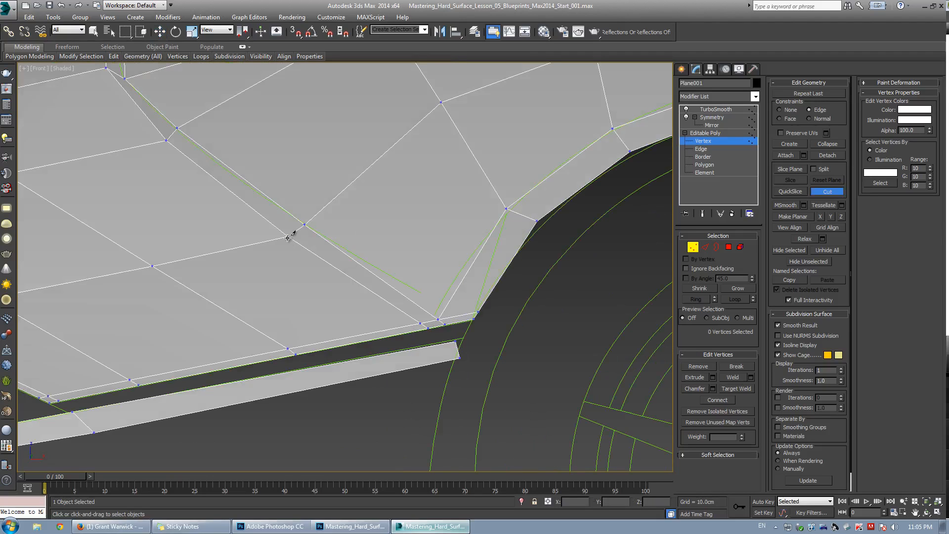
pyautogui.click(287, 236)
pyautogui.rightClick(394, 231)
pyautogui.hotkey('ctrl', 'shift', 'w')
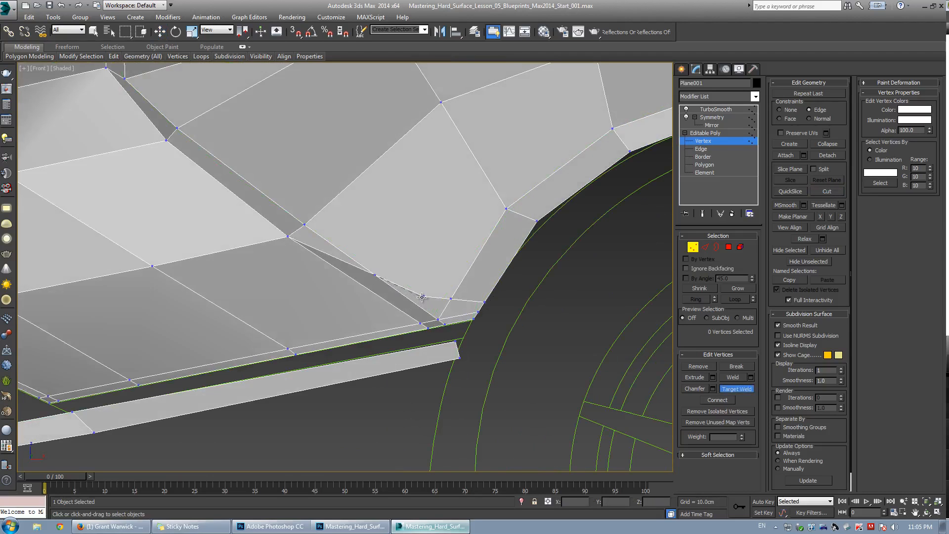
pyautogui.click(422, 297)
pyautogui.rightClick(444, 243)
# Cut a second edge from the upper crease vertex down to the wheel-arch corner.
pyautogui.hotkey('alt', 'c')
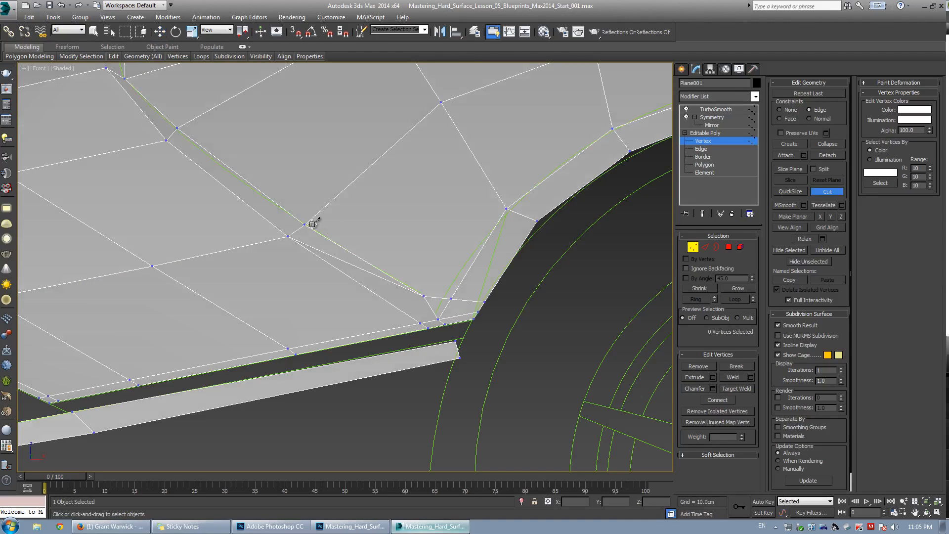
pyautogui.click(304, 227)
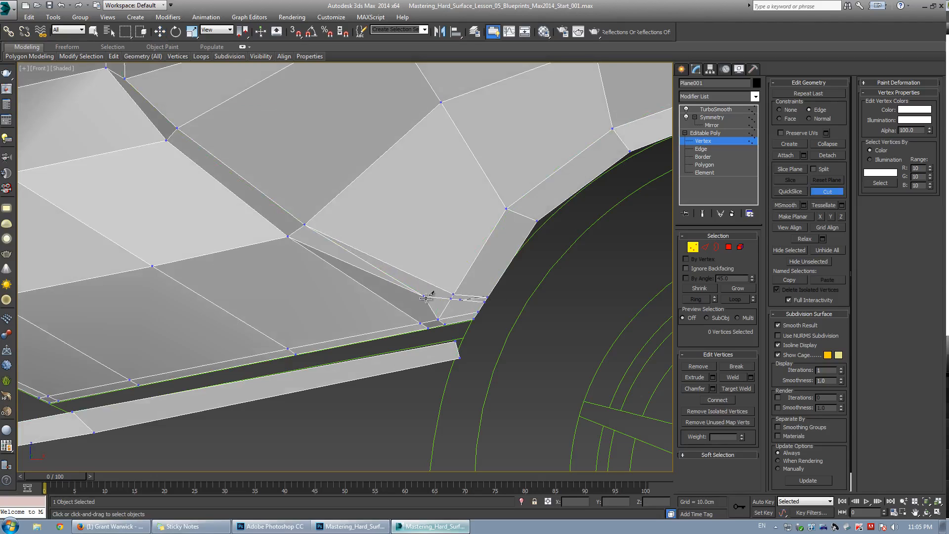
pyautogui.rightClick(441, 265)
pyautogui.scroll(2, 439, 292)
pyautogui.hotkey('alt', 'x')
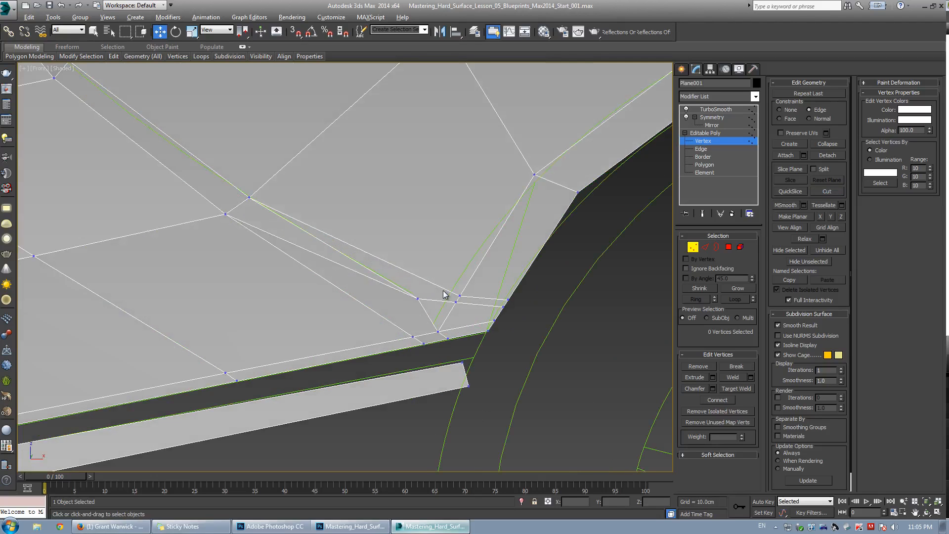
pyautogui.hotkey('alt', 'x')
pyautogui.moveTo(410, 286); pyautogui.dragTo(420, 284, button='middle')
pyautogui.hotkey('alt', 'c')
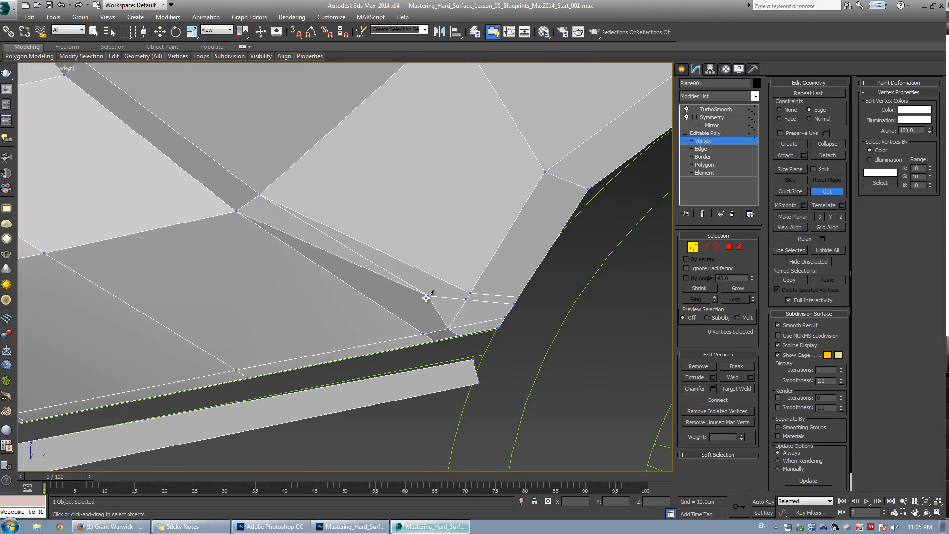
pyautogui.scroll(-3, 367, 311)
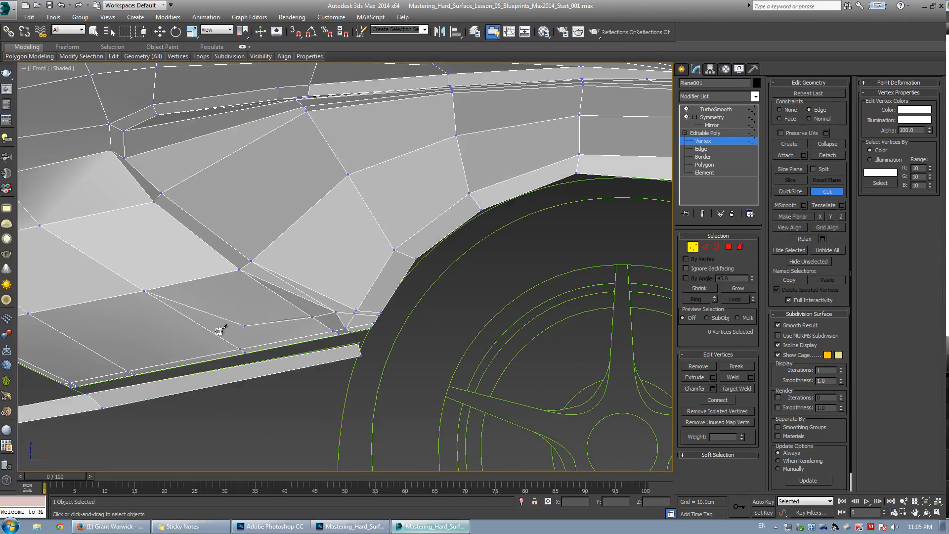
pyautogui.rightClick(301, 268)
pyautogui.scroll(2, 303, 272)
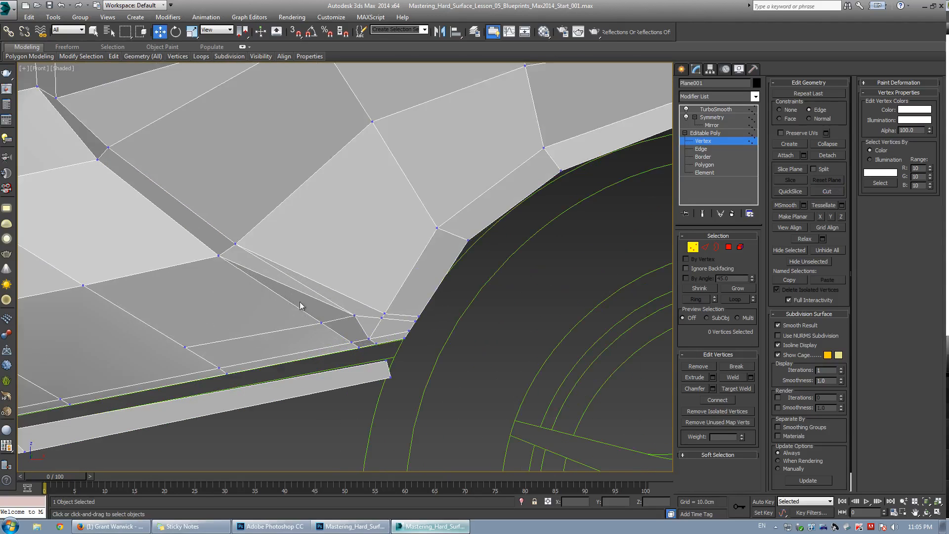
# Select the diagonal crease edge and sketch trial flow lines over the side intake in the Photoshop reference, undoing them.
pyautogui.press('2')
pyautogui.click(290, 287)
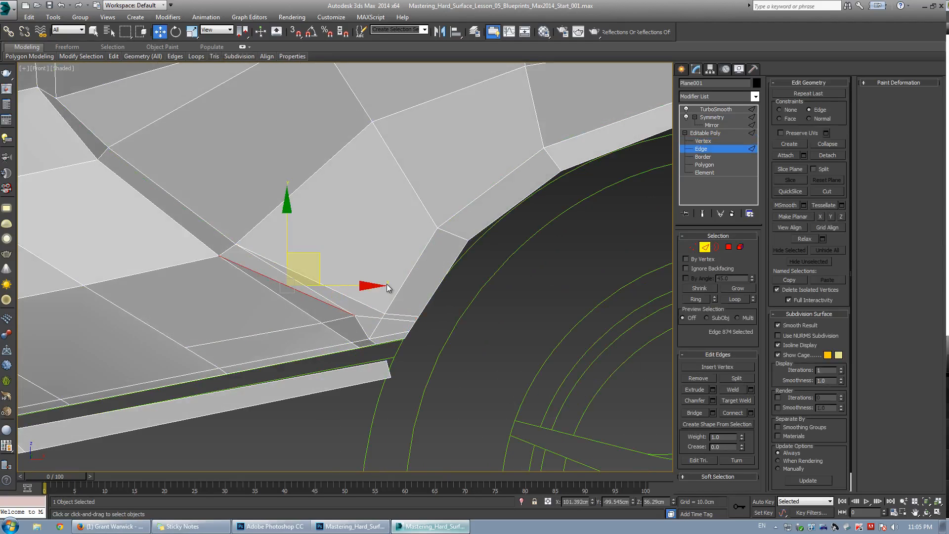
pyautogui.moveTo(300, 229); pyautogui.dragTo(346, 256, button='middle')
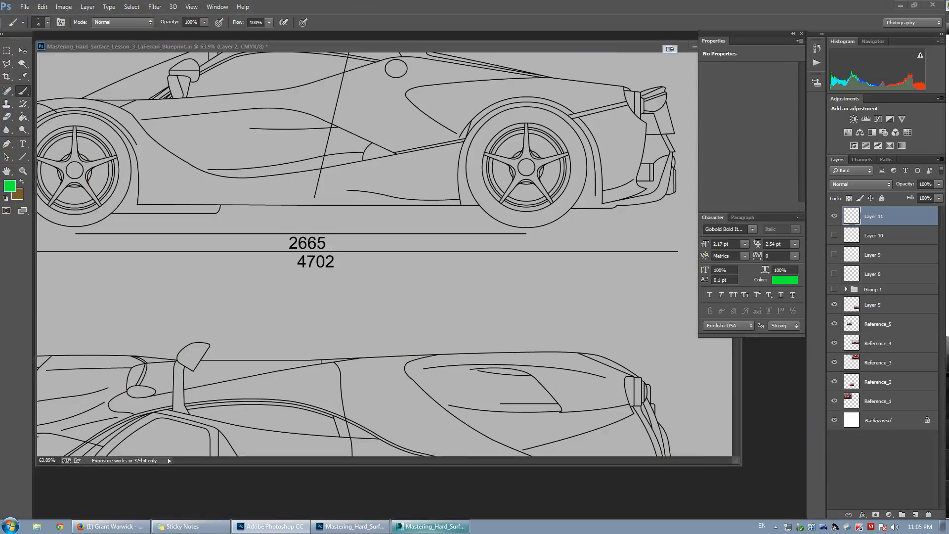
pyautogui.moveTo(0, 69); pyautogui.dragTo(416, 57)
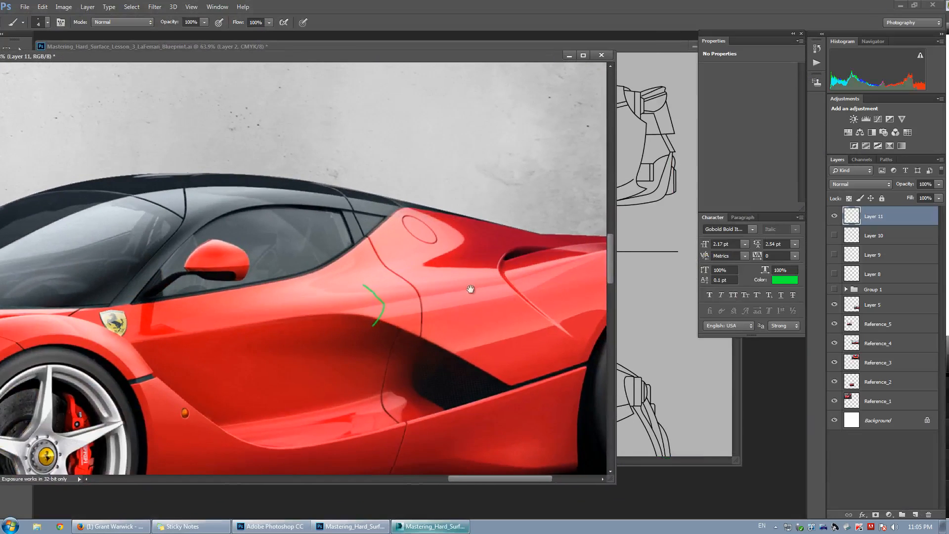
pyautogui.moveTo(587, 314); pyautogui.dragTo(504, 301)
pyautogui.keyDown('alt'); pyautogui.scroll(4, 504, 301); pyautogui.keyUp('alt')
pyautogui.moveTo(393, 175); pyautogui.dragTo(375, 258)
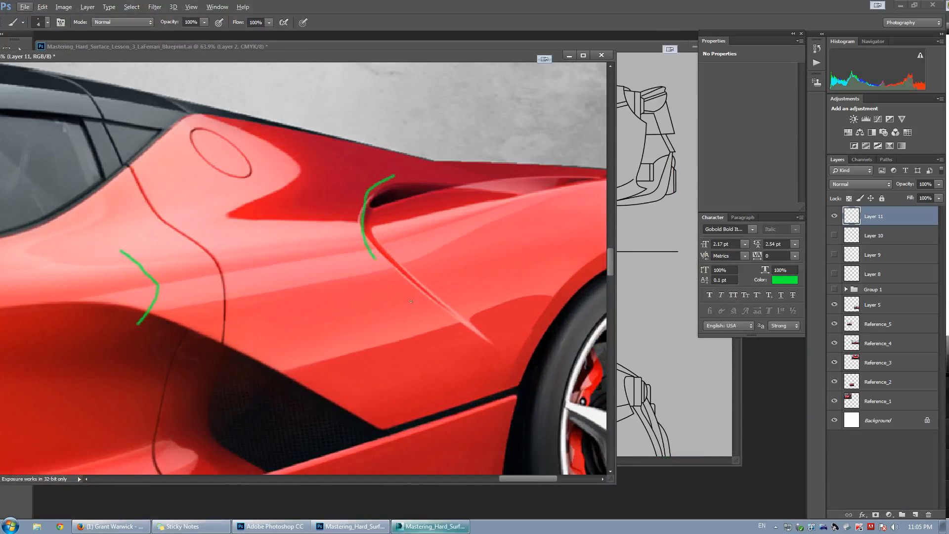
pyautogui.moveTo(510, 352); pyautogui.dragTo(421, 266)
pyautogui.hotkey('ctrl', 'z')
pyautogui.moveTo(337, 229)
pyautogui.mouseDown()
pyautogui.moveTo(465, 299)
pyautogui.moveTo(522, 421)
pyautogui.mouseUp()
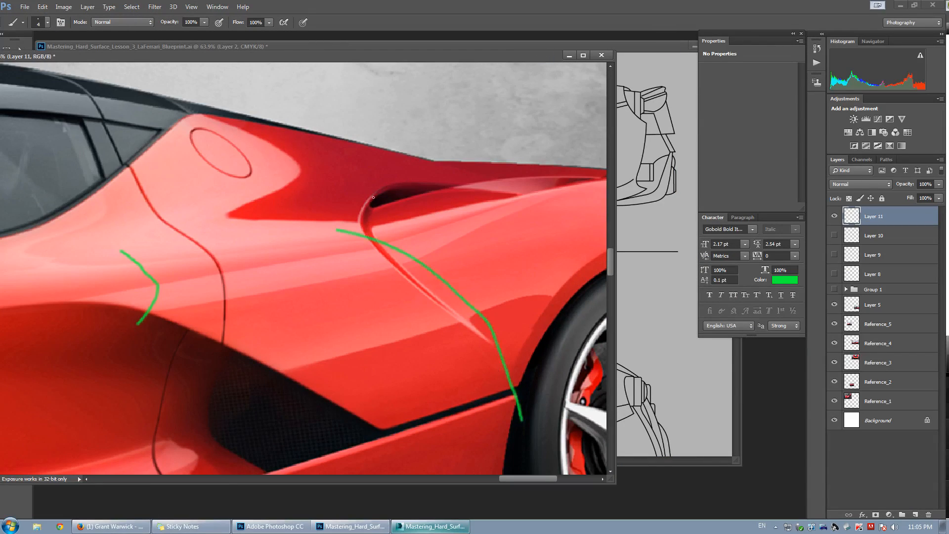
pyautogui.moveTo(371, 196); pyautogui.dragTo(377, 300)
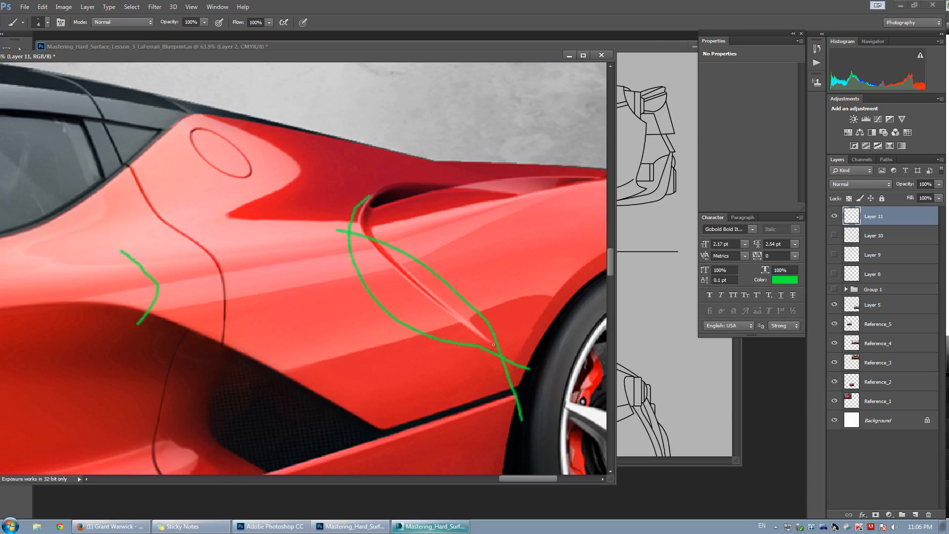
pyautogui.hotkey('ctrl', 'alt', 'z')
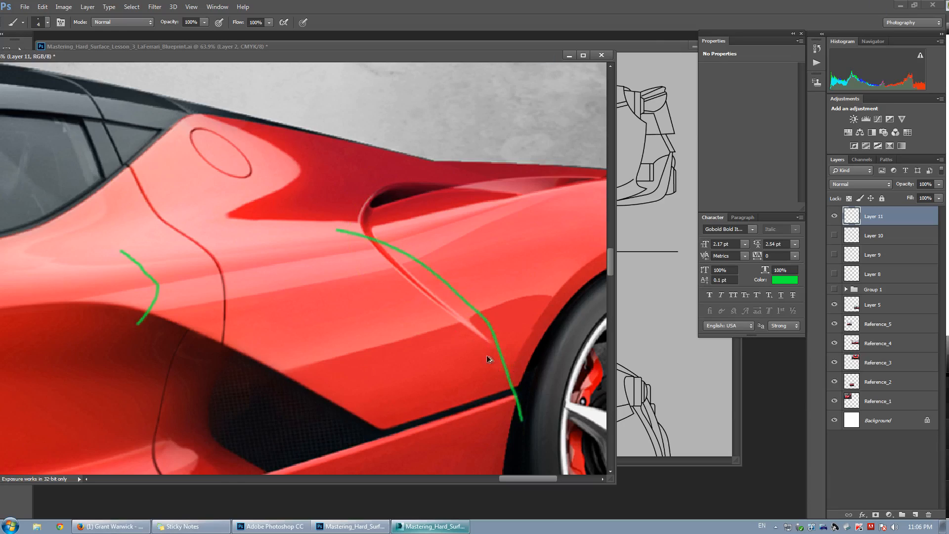
pyautogui.hotkey('ctrl', 'alt', 'z')
pyautogui.click(437, 528)
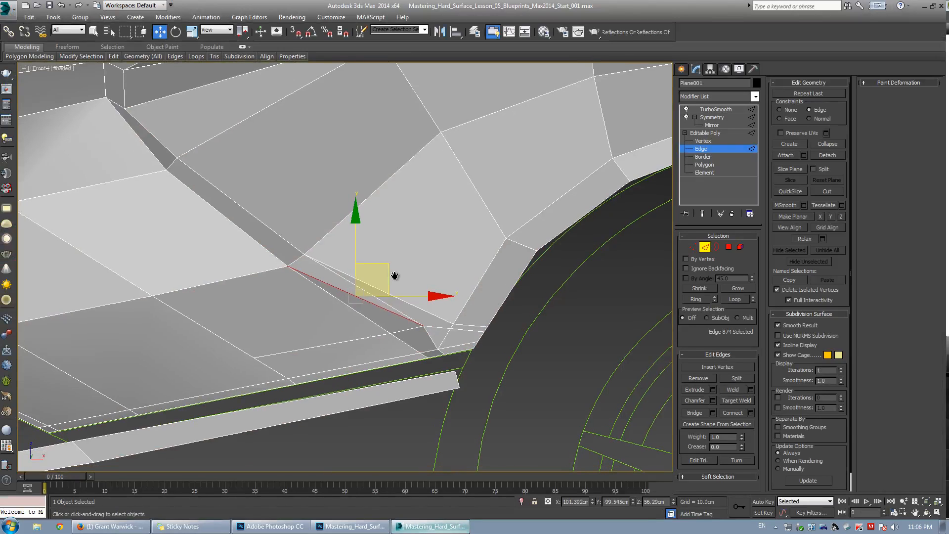
pyautogui.hotkey('ctrl', 'pageup')
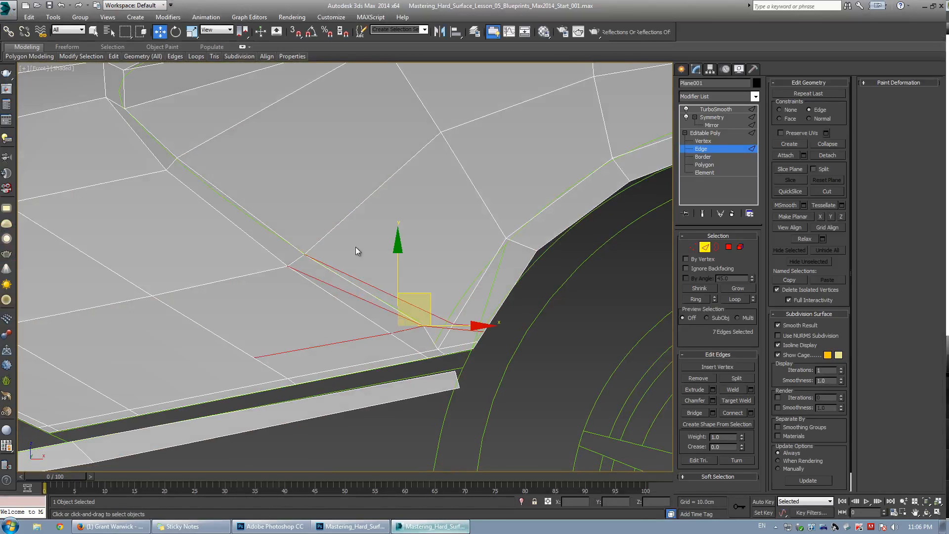
pyautogui.click(446, 262)
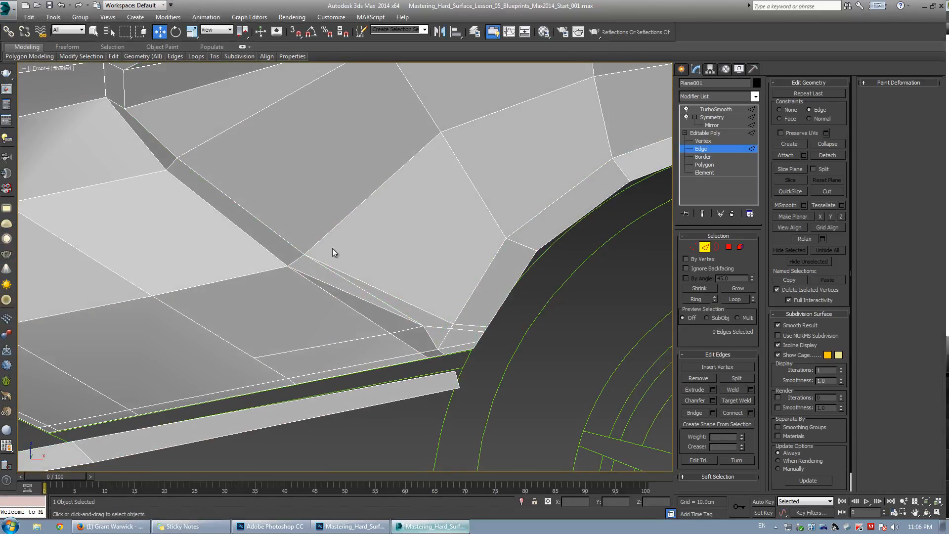
pyautogui.hotkey('alt', 'x')
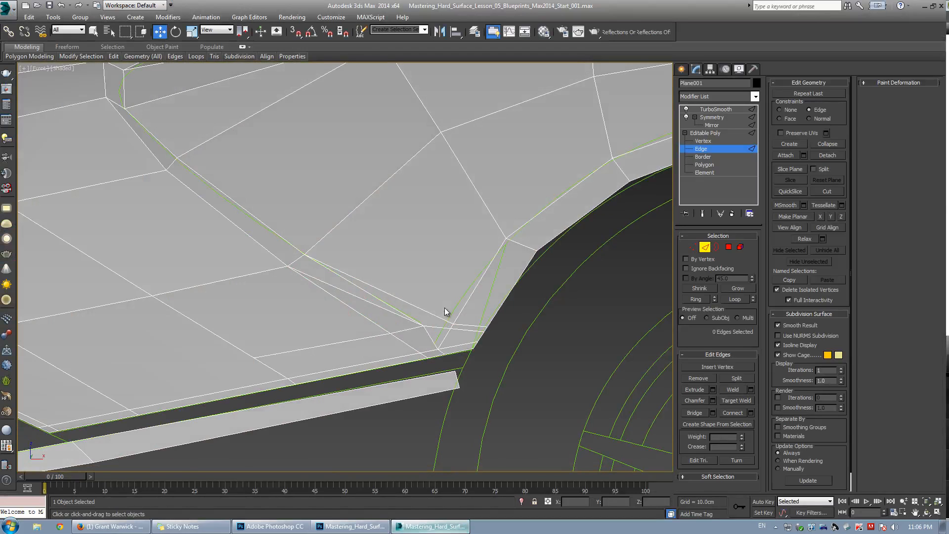
pyautogui.scroll(2, 444, 308)
# Try target-welding the vertex at the crease end near the wheel arch, then undo those changes.
pyautogui.press('1')
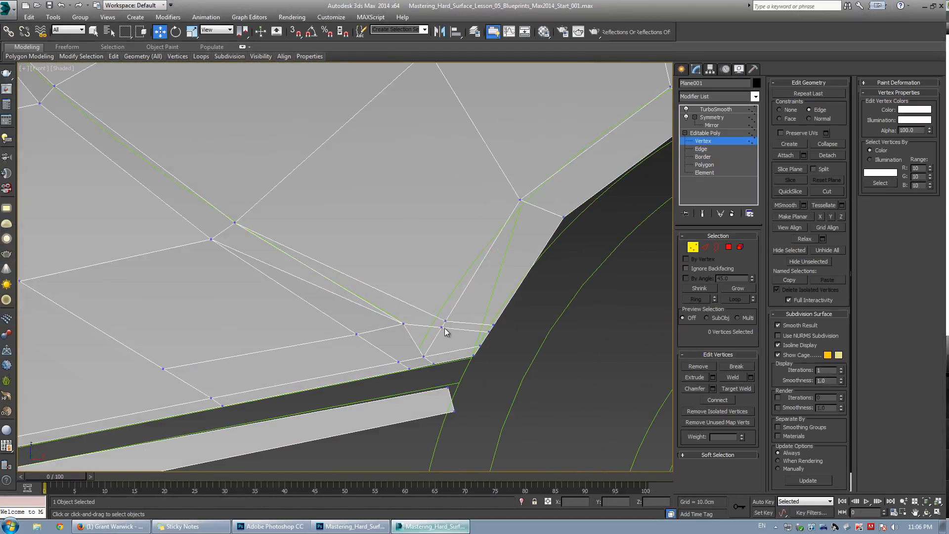
pyautogui.hotkey('ctrl', 'w')
pyautogui.click(442, 328)
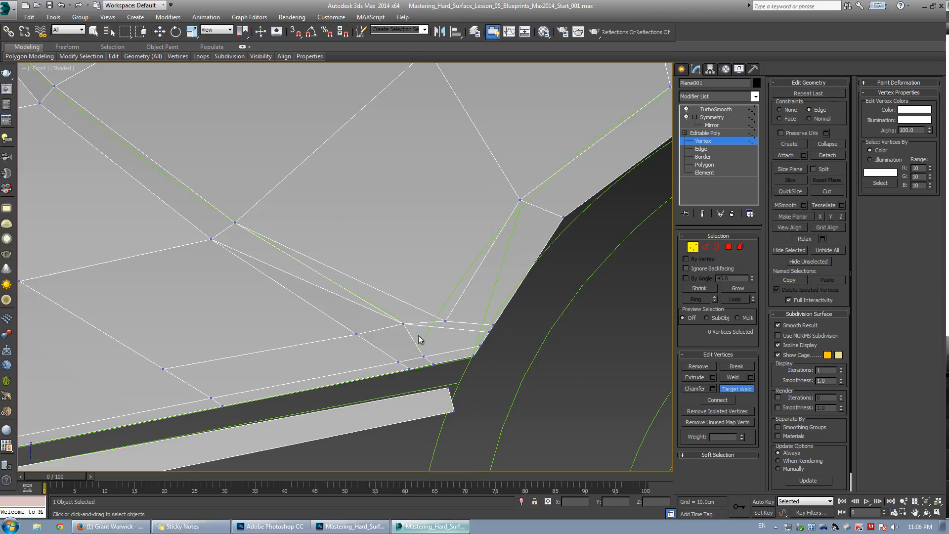
pyautogui.hotkey('alt', 'x')
pyautogui.press('w')
pyautogui.click(410, 325)
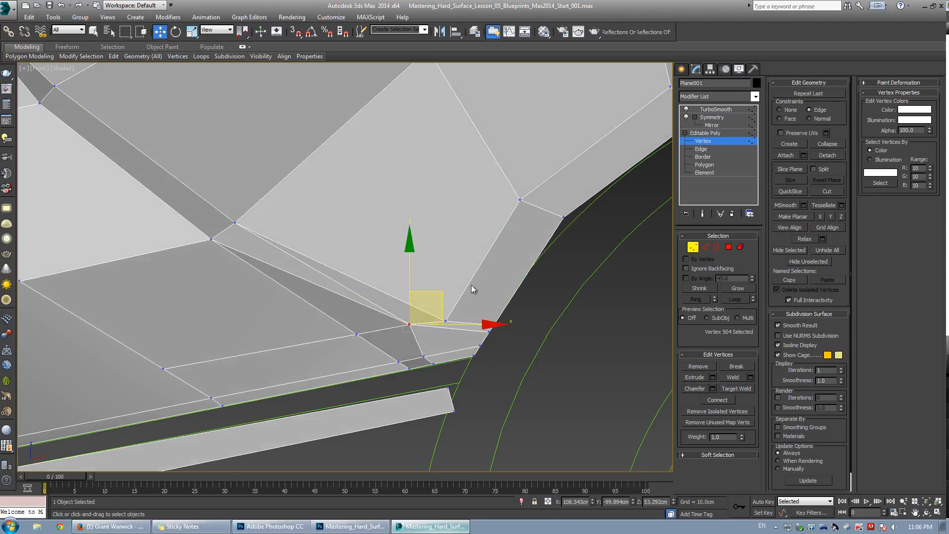
pyautogui.hotkey('ctrl', 'z')
pyautogui.hotkey('ctrl', 'z')
pyautogui.hotkey('ctrl', 'z')
pyautogui.hotkey('ctrl', 'z')
pyautogui.hotkey('ctrl', 'z')
pyautogui.hotkey('ctrl', 'z')
pyautogui.hotkey('ctrl', 'z')
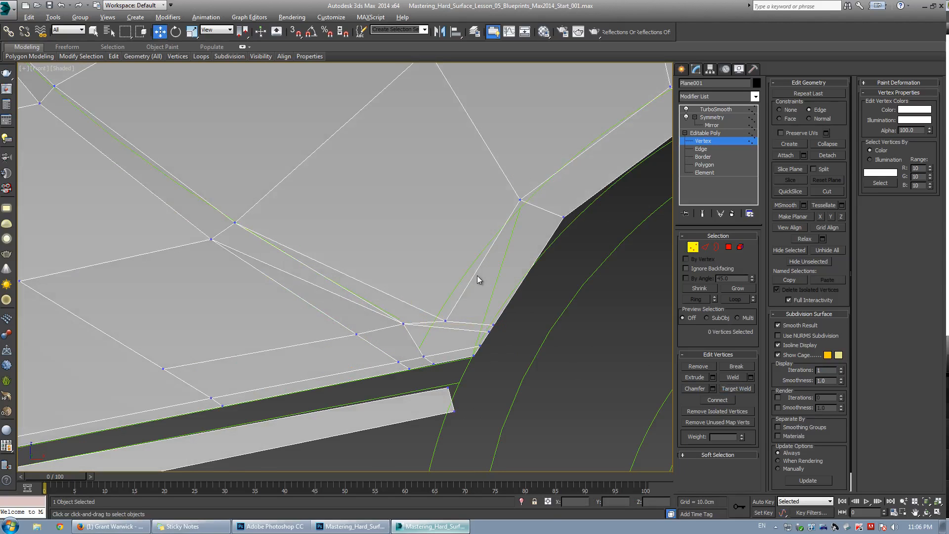
pyautogui.hotkey('ctrl', 'z')
pyautogui.hotkey('ctrl', 'z')
# Examine the panel's crease layout against the reference blueprint and photo in Photoshop.
pyautogui.scroll(-5, 379, 265)
pyautogui.moveTo(378, 265); pyautogui.dragTo(467, 266, button='middle')
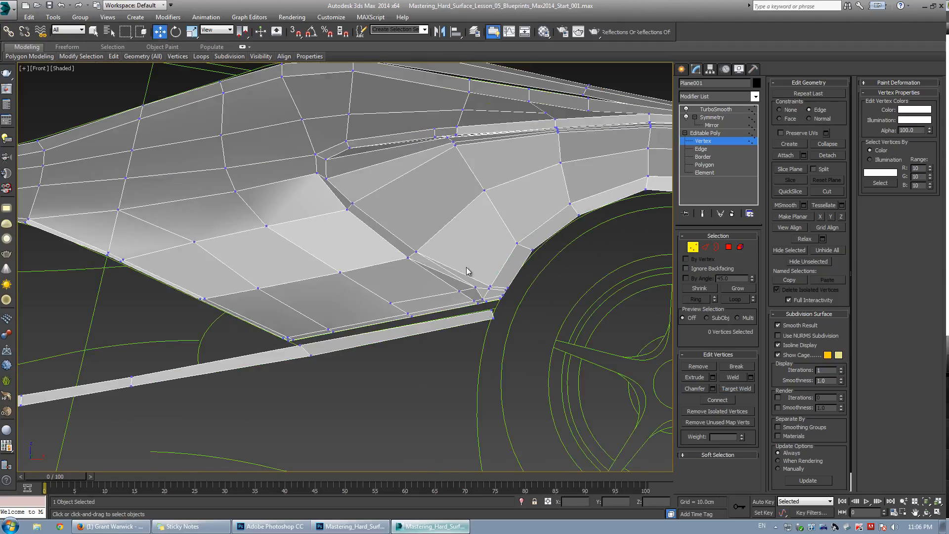
pyautogui.scroll(3, 470, 234)
pyautogui.moveTo(470, 234); pyautogui.dragTo(432, 253, button='middle')
pyautogui.hotkey('alt', 'w')
pyautogui.middleClick(513, 346)
pyautogui.hotkey('alt', 'w')
pyautogui.keyDown('alt'); pyautogui.moveTo(512, 346); pyautogui.dragTo(308, 272, button='middle'); pyautogui.keyUp('alt')
pyautogui.keyDown('alt'); pyautogui.moveTo(197, 295); pyautogui.dragTo(260, 335, button='middle'); pyautogui.keyUp('alt')
pyautogui.click(272, 526)
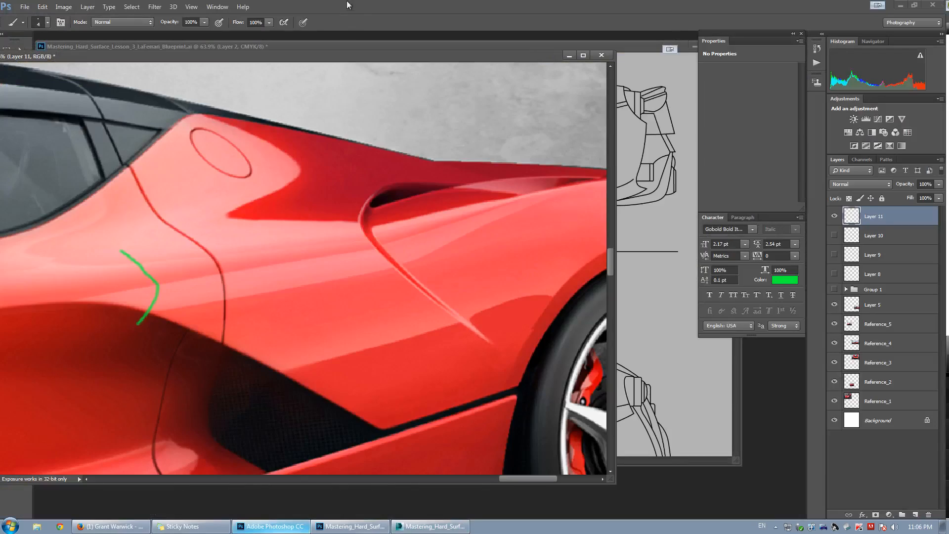
pyautogui.moveTo(343, 56); pyautogui.dragTo(0, 79)
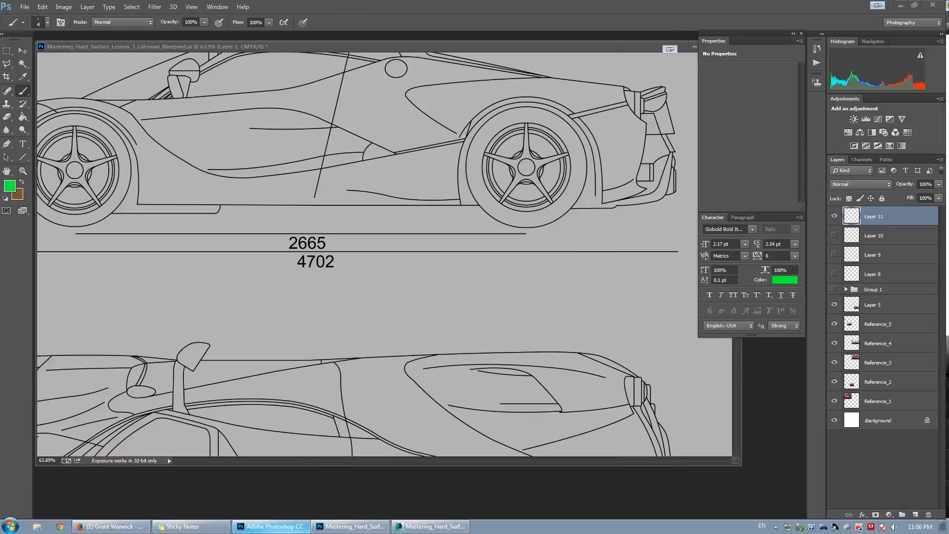
pyautogui.click(400, 527)
# Select the two vertices at the panel's inner pillar corner and move them upward.
pyautogui.keyDown('alt'); pyautogui.moveTo(317, 291); pyautogui.dragTo(207, 269, button='middle'); pyautogui.keyUp('alt')
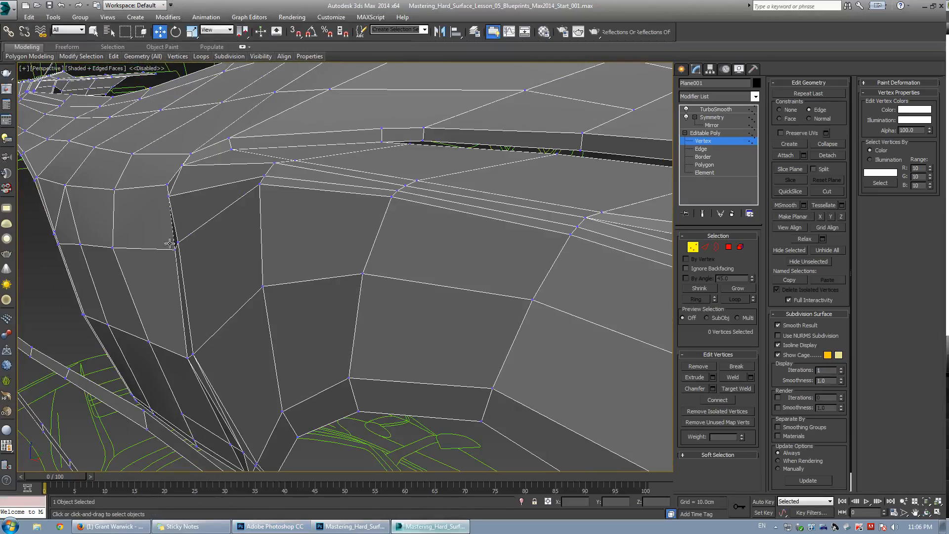
pyautogui.moveTo(170, 240); pyautogui.dragTo(181, 260)
pyautogui.keyDown('alt'); pyautogui.moveTo(182, 260); pyautogui.dragTo(256, 293, button='middle'); pyautogui.keyUp('alt')
pyautogui.moveTo(232, 238); pyautogui.dragTo(219, 237)
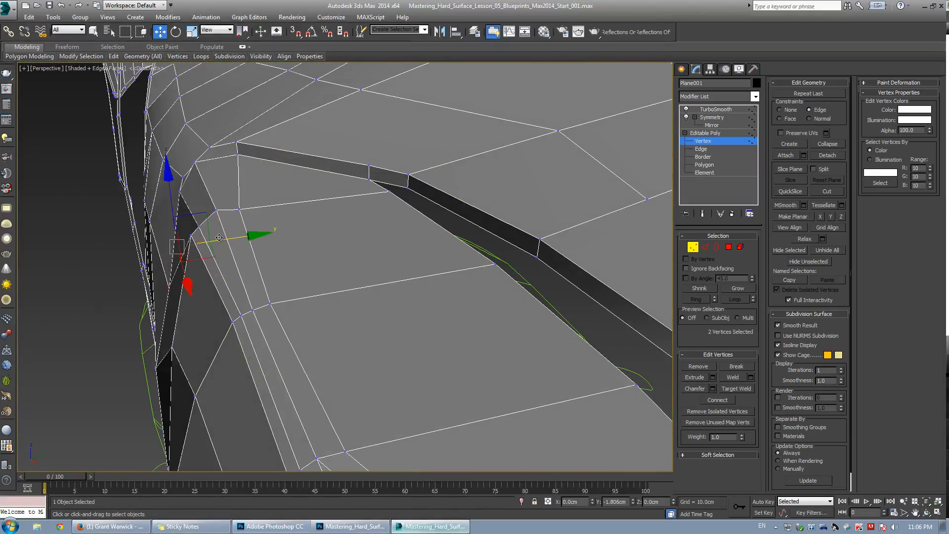
pyautogui.keyDown('alt'); pyautogui.moveTo(219, 237); pyautogui.dragTo(217, 162, button='middle'); pyautogui.keyUp('alt')
pyautogui.press('w')
pyautogui.press('2')
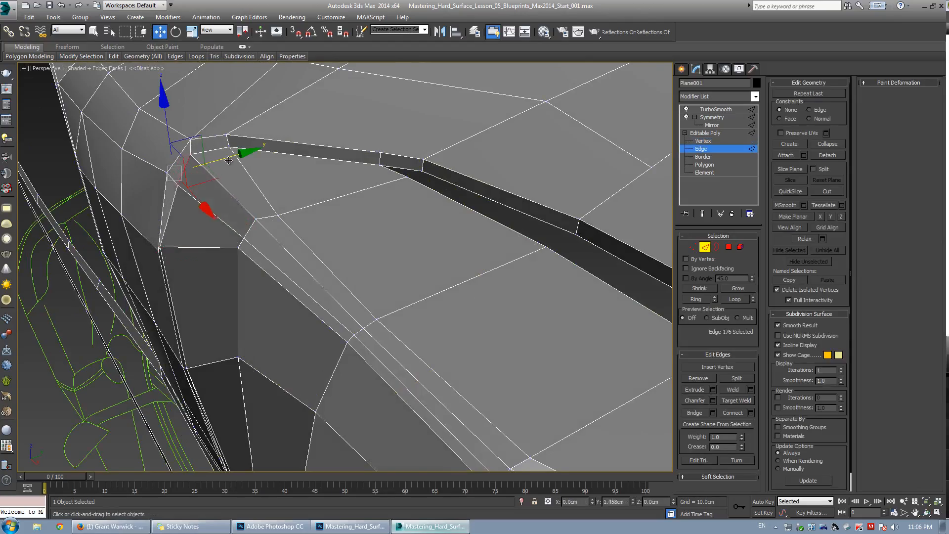
# Select an edge on the lower side of the pillar and nudge it slightly.
pyautogui.moveTo(228, 160); pyautogui.dragTo(230, 160)
pyautogui.press('`')
pyautogui.press('`')
pyautogui.keyDown('alt'); pyautogui.moveTo(227, 162); pyautogui.dragTo(177, 311, button='middle'); pyautogui.keyUp('alt')
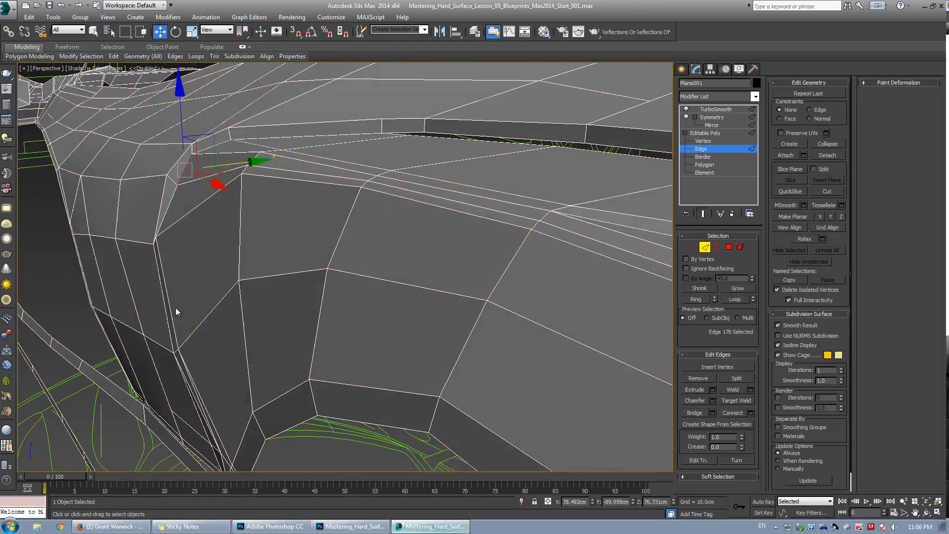
pyautogui.click(176, 341)
pyautogui.moveTo(256, 280)
pyautogui.keyDown('alt'); pyautogui.mouseDown(button='middle')
pyautogui.moveTo(231, 310)
pyautogui.moveTo(282, 307)
pyautogui.moveTo(265, 282)
pyautogui.moveTo(282, 318)
pyautogui.moveTo(237, 272)
pyautogui.moveTo(266, 261)
pyautogui.mouseUp(button='middle'); pyautogui.keyUp('alt')
pyautogui.press('`')
pyautogui.press('`')
pyautogui.press('`')
# Slide the selected edge along the panel to even out the surrounding faces.
pyautogui.press('F4')
pyautogui.press('w')
pyautogui.press('F4')
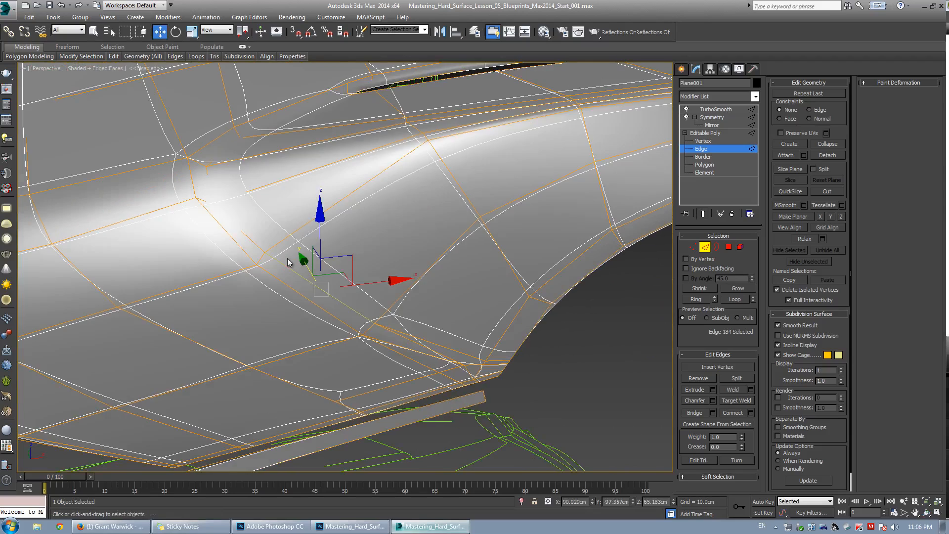
pyautogui.press('`')
pyautogui.keyDown('alt'); pyautogui.moveTo(350, 262); pyautogui.dragTo(320, 271, button='middle'); pyautogui.keyUp('alt')
pyautogui.press('w')
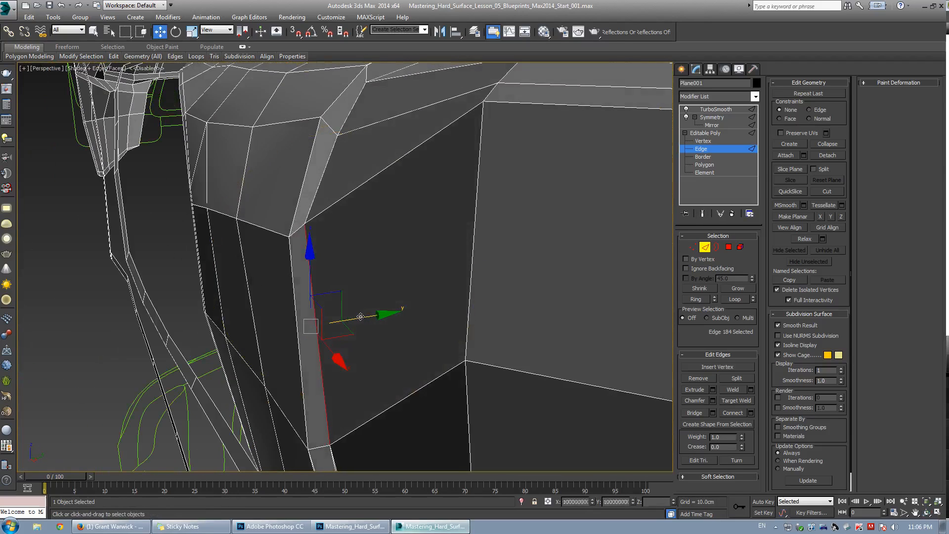
pyautogui.keyDown('alt'); pyautogui.moveTo(359, 320); pyautogui.dragTo(339, 223, button='middle'); pyautogui.keyUp('alt')
# Select the vertex at the upper end of the diagonal crease and move it slightly down and right.
pyautogui.press('1')
pyautogui.moveTo(339, 199); pyautogui.dragTo(340, 201)
pyautogui.keyDown('alt'); pyautogui.moveTo(340, 202); pyautogui.dragTo(356, 223, button='middle'); pyautogui.keyUp('alt')
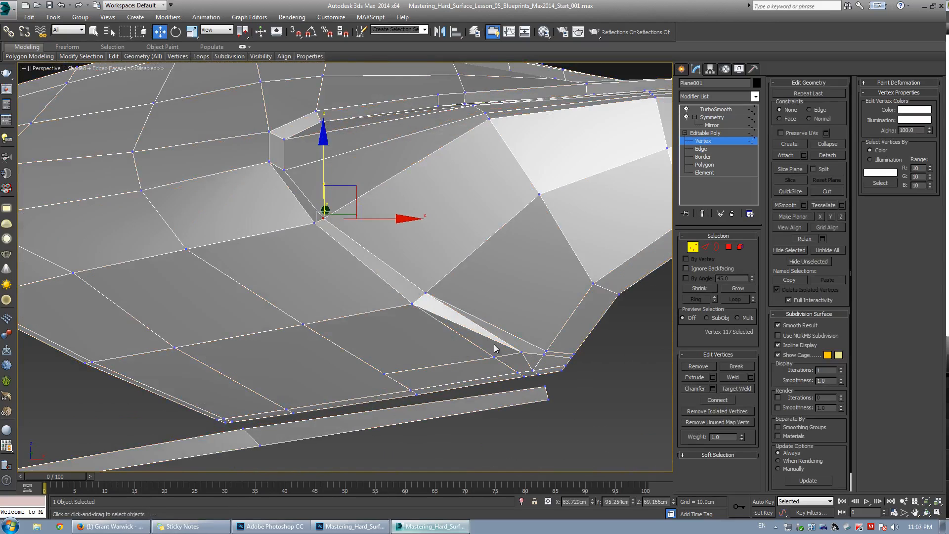
pyautogui.scroll(3, 496, 348)
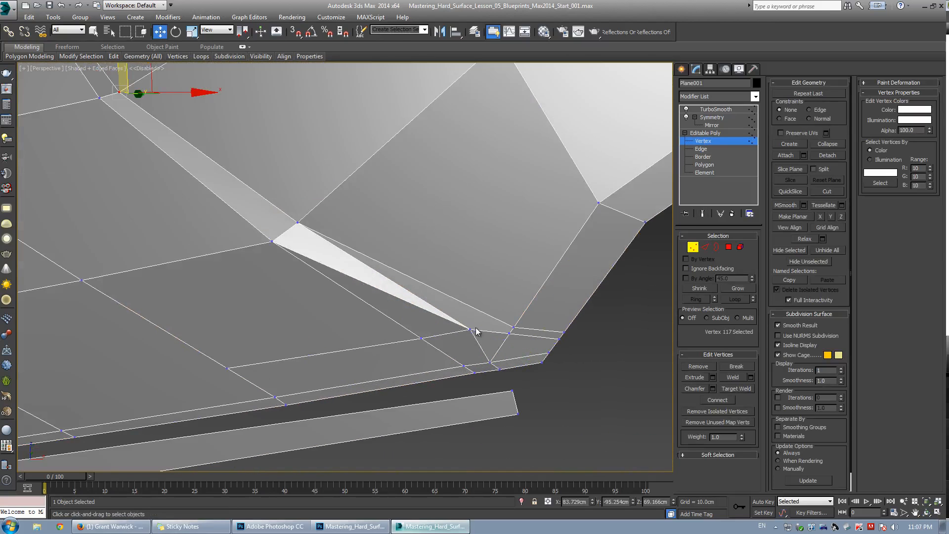
# Select two vertices on the diagonal crease in the front view and move them down toward the crease's lower tip.
pyautogui.moveTo(270, 205); pyautogui.dragTo(285, 213, button='middle')
pyautogui.scroll(-3, 300, 265)
pyautogui.click(294, 256)
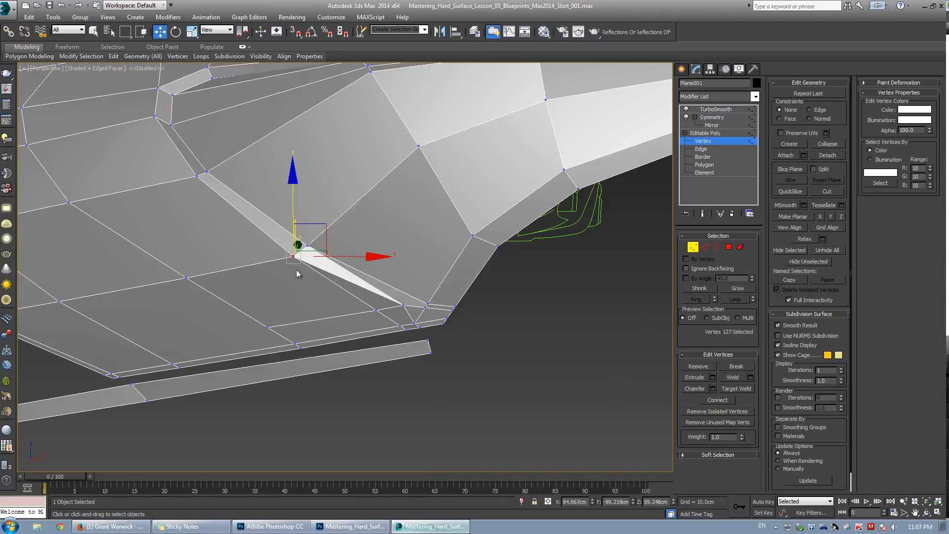
pyautogui.keyDown('alt'); pyautogui.moveTo(296, 269); pyautogui.dragTo(321, 234, button='middle'); pyautogui.keyUp('alt')
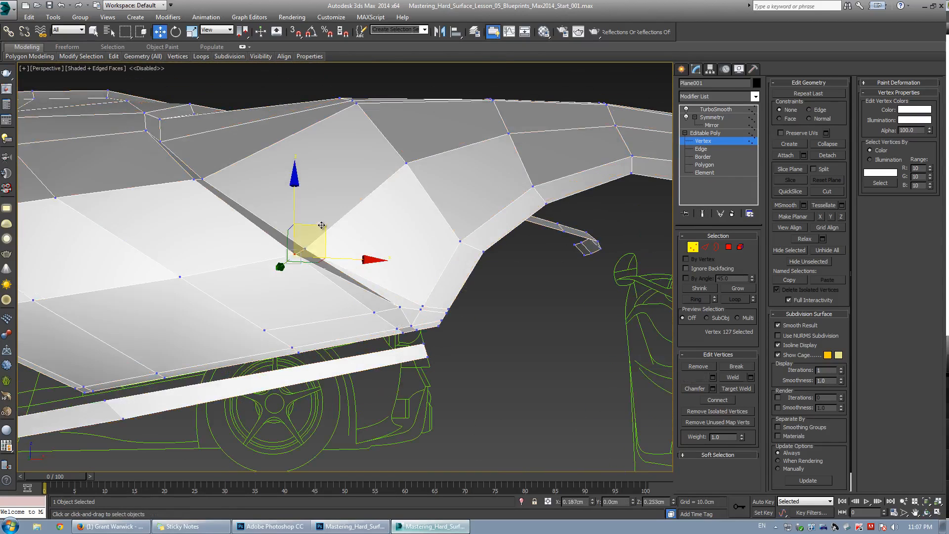
pyautogui.hotkey('alt', 'w')
pyautogui.hotkey('alt', 'w')
pyautogui.scroll(3, 369, 248)
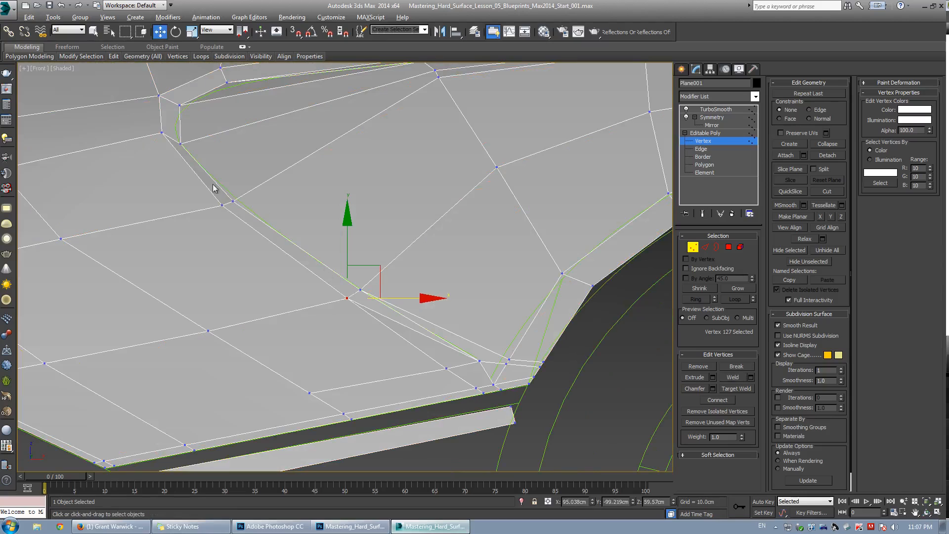
pyautogui.moveTo(213, 188); pyautogui.dragTo(245, 213)
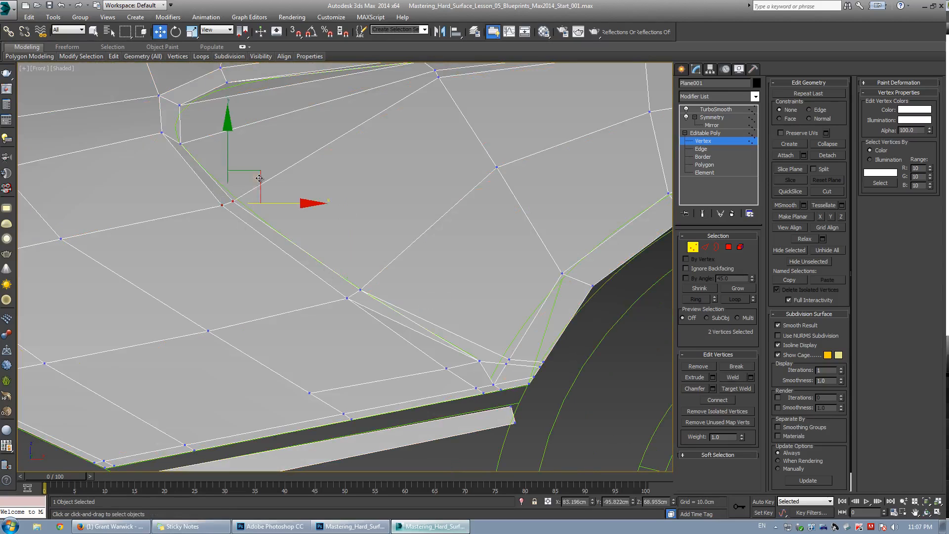
pyautogui.moveTo(260, 174)
pyautogui.mouseDown()
pyautogui.moveTo(333, 277)
pyautogui.moveTo(399, 270)
pyautogui.moveTo(383, 277)
pyautogui.moveTo(387, 258)
pyautogui.moveTo(422, 243)
pyautogui.moveTo(391, 256)
pyautogui.mouseUp()
pyautogui.click(365, 290)
# Remove two short edges around the lower tip of the diagonal crease.
pyautogui.press('2')
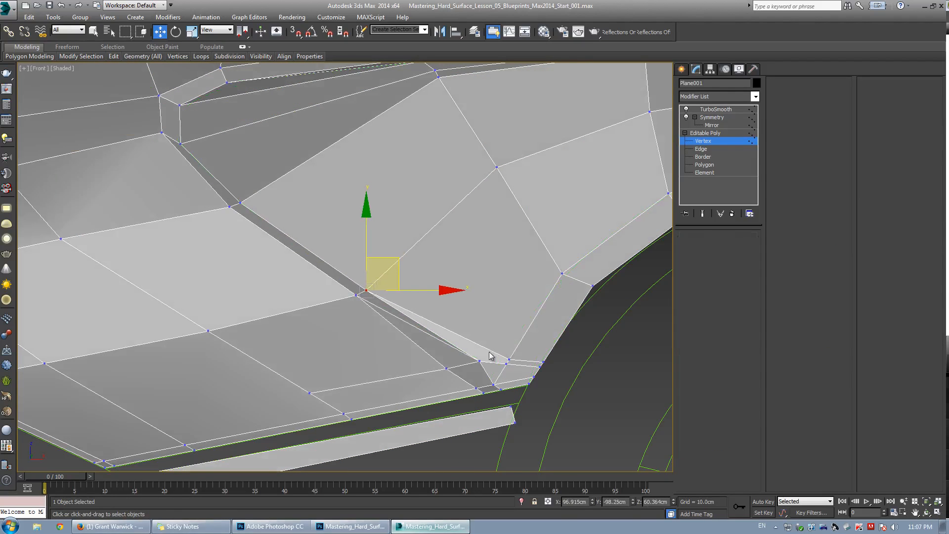
pyautogui.click(487, 348)
pyautogui.click(699, 377)
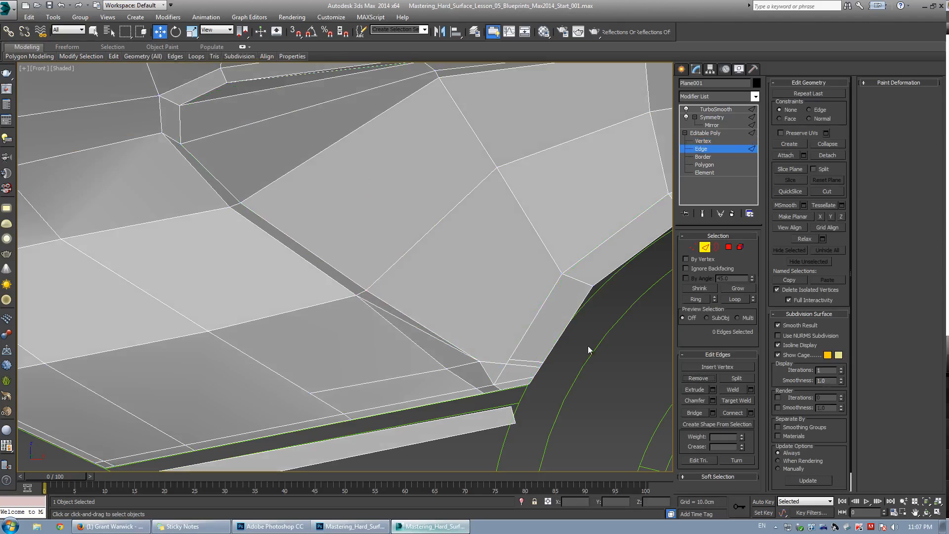
pyautogui.click(520, 360)
pyautogui.click(712, 379)
# Remove the leftover vertex at the lower corner of the crease.
pyautogui.press('1')
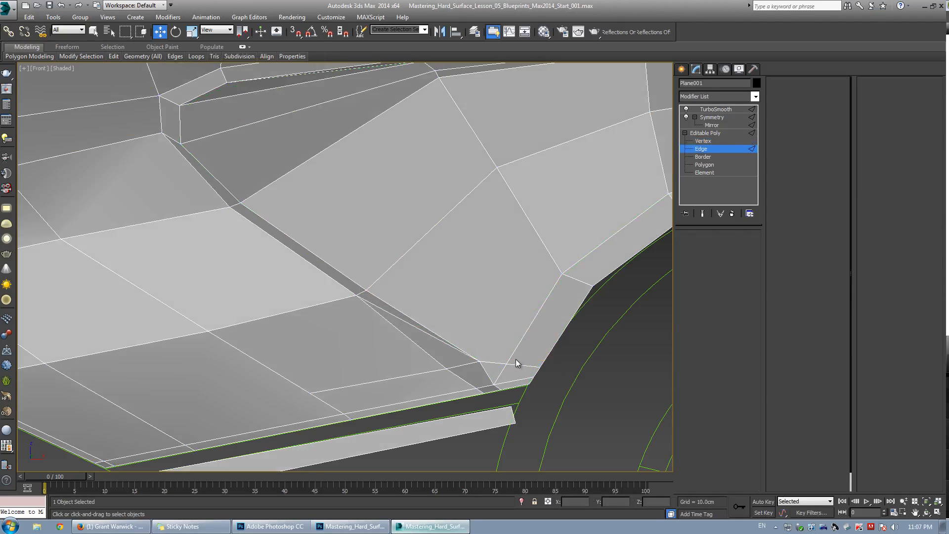
pyautogui.click(509, 360)
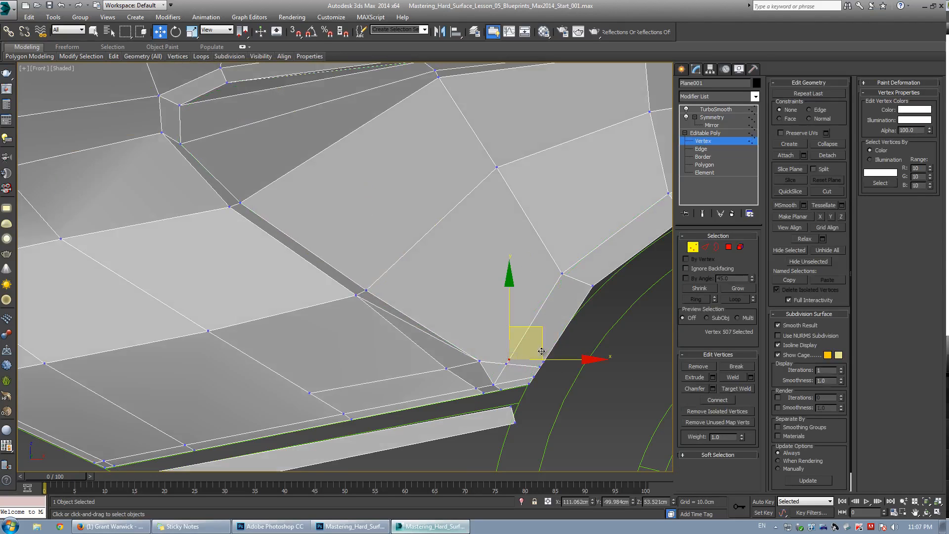
pyautogui.click(698, 367)
# Select the edge ring along the crease's border strip and connect it with one segment, adjusting the slide.
pyautogui.hotkey('alt', 'w')
pyautogui.middleClick(501, 399)
pyautogui.hotkey('alt', 'w')
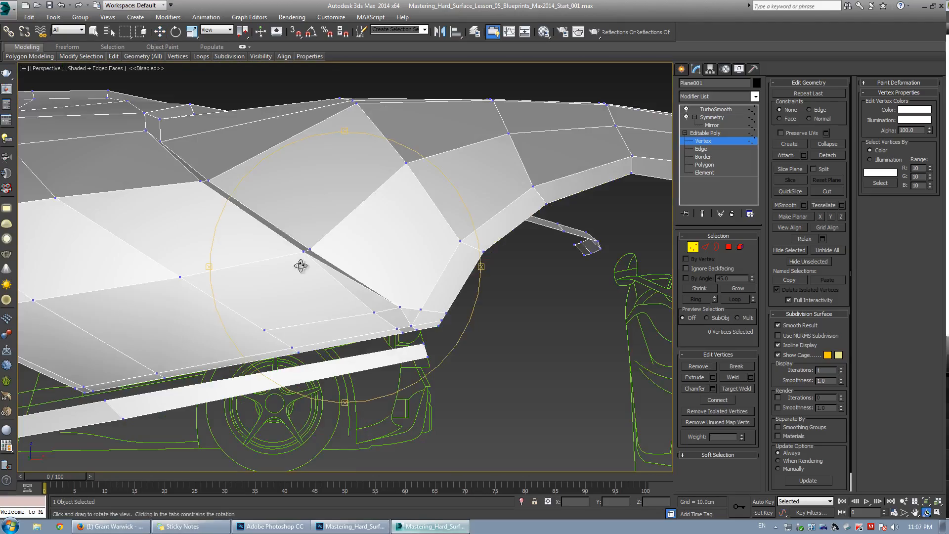
pyautogui.keyDown('alt'); pyautogui.moveTo(301, 266); pyautogui.dragTo(322, 235, button='middle'); pyautogui.keyUp('alt')
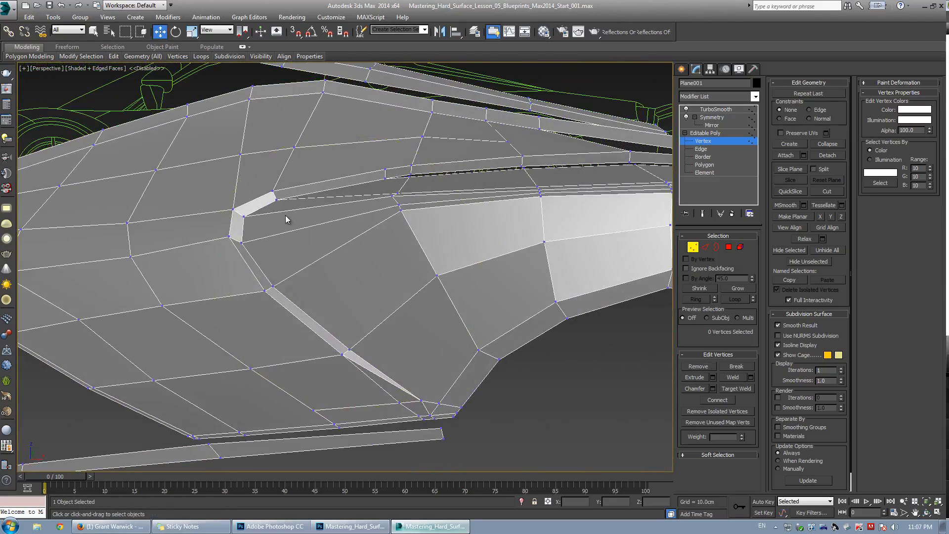
pyautogui.press('2')
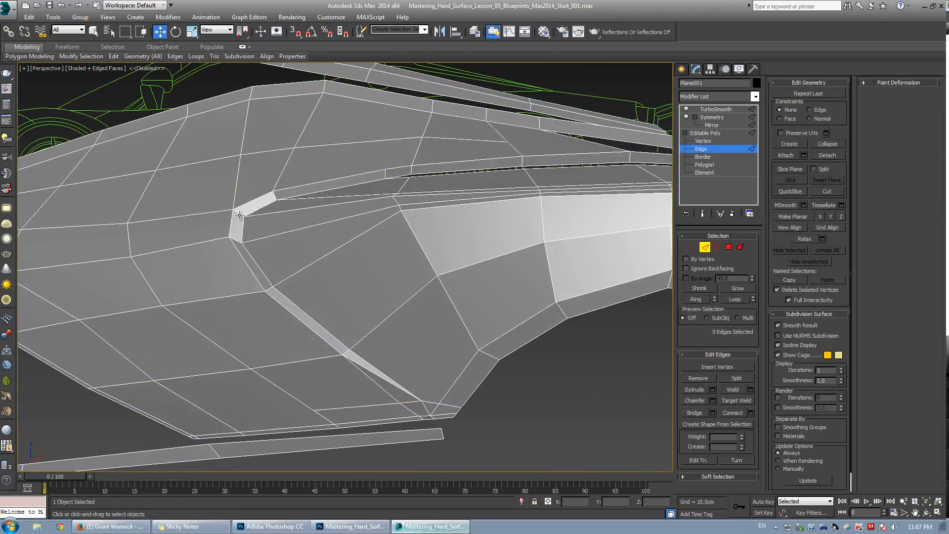
pyautogui.keyDown('alt'); pyautogui.moveTo(309, 257); pyautogui.dragTo(303, 255, button='middle'); pyautogui.keyUp('alt')
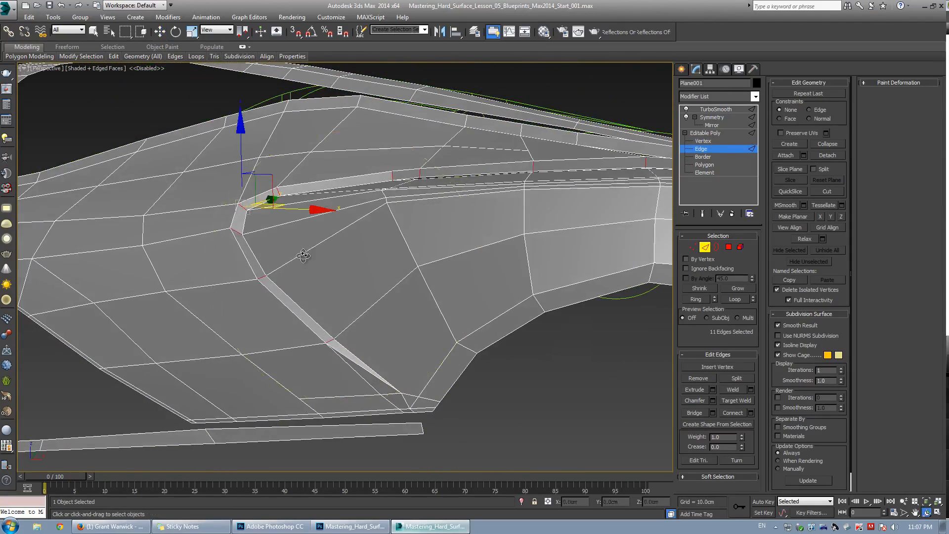
pyautogui.click(751, 412)
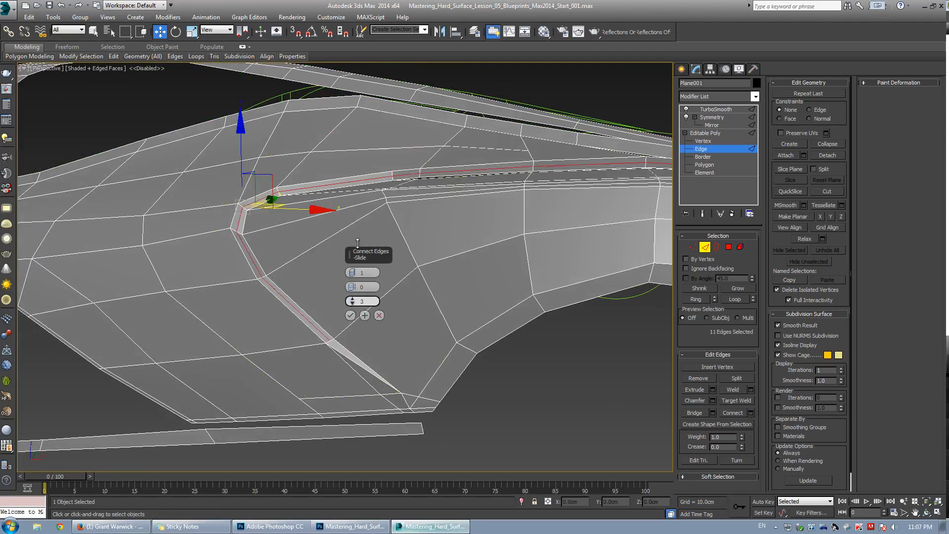
pyautogui.moveTo(357, 242); pyautogui.dragTo(351, 212)
pyautogui.click(350, 315)
pyautogui.keyDown('alt'); pyautogui.moveTo(350, 315); pyautogui.dragTo(346, 167, button='middle'); pyautogui.keyUp('alt')
# Select the new edges near the crease's upper end and move them slightly down.
pyautogui.keyDown('alt'); pyautogui.moveTo(612, 200); pyautogui.dragTo(613, 201); pyautogui.keyUp('alt')
pyautogui.scroll(-4, 467, 148)
pyautogui.moveTo(467, 149); pyautogui.dragTo(411, 191, button='middle')
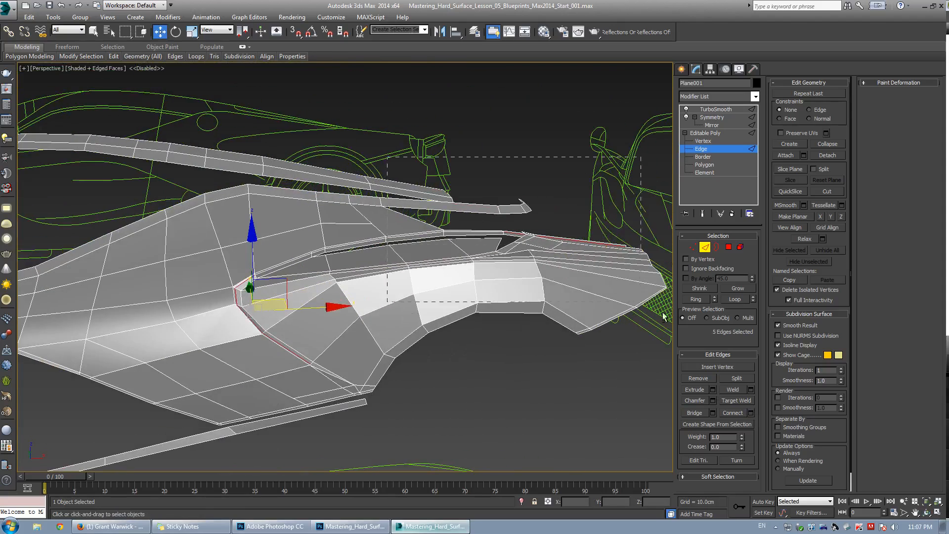
pyautogui.keyDown('alt'); pyautogui.moveTo(664, 317); pyautogui.dragTo(665, 317); pyautogui.keyUp('alt')
pyautogui.moveTo(317, 286); pyautogui.dragTo(288, 279, button='middle')
pyautogui.scroll(5, 326, 273)
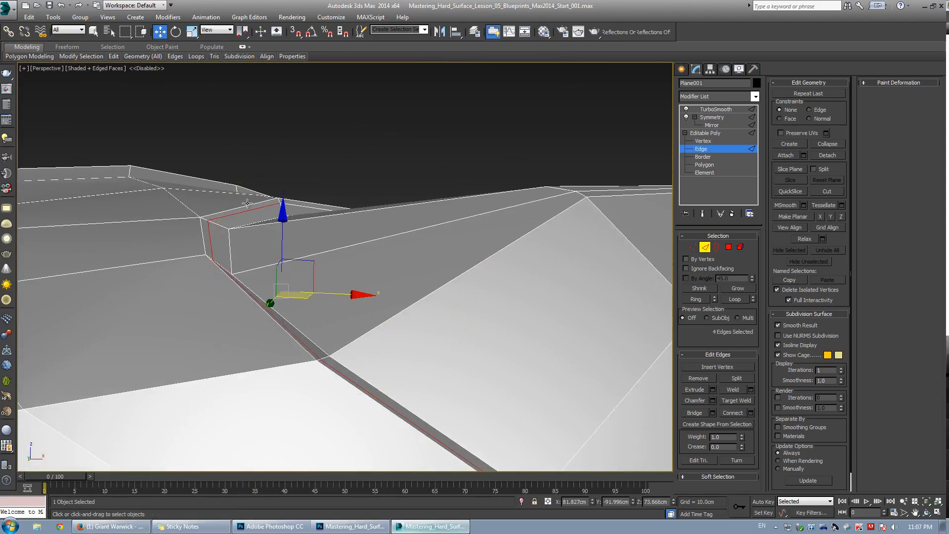
pyautogui.hotkey('ctrl', 'q')
pyautogui.moveTo(309, 261); pyautogui.dragTo(312, 258)
pyautogui.hotkey('ctrl', 'q')
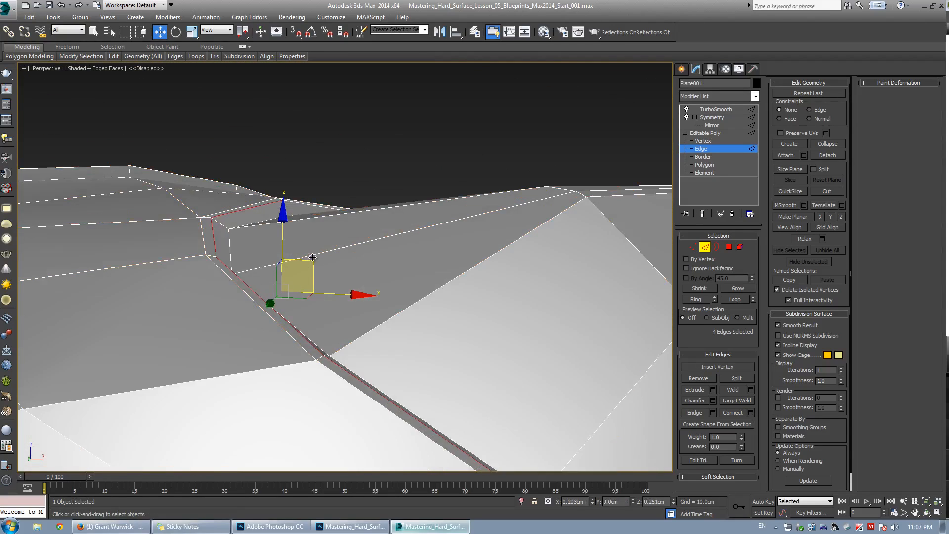
pyautogui.keyDown('alt'); pyautogui.moveTo(312, 258); pyautogui.dragTo(305, 280, button='middle'); pyautogui.keyUp('alt')
# Select an edge at the upper corner of the crease and adjust its position while toggling the smoothed preview.
pyautogui.click(253, 198)
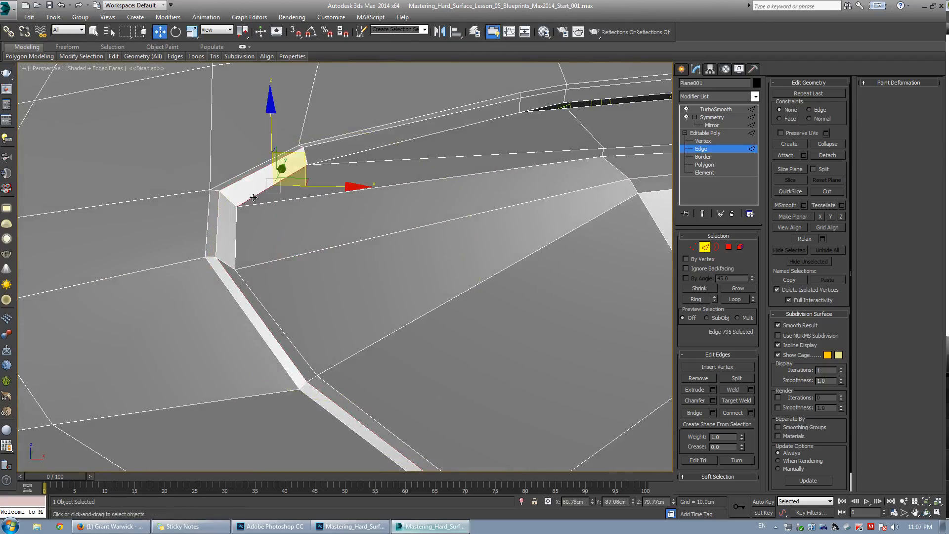
pyautogui.keyDown('alt'); pyautogui.moveTo(316, 247); pyautogui.dragTo(325, 218, button='middle'); pyautogui.keyUp('alt')
pyautogui.hotkey('ctrl', 'q')
pyautogui.keyDown('alt'); pyautogui.moveTo(335, 173); pyautogui.dragTo(363, 200, button='middle'); pyautogui.keyUp('alt')
pyautogui.hotkey('ctrl', 'q')
pyautogui.moveTo(295, 171); pyautogui.dragTo(298, 173)
# Select an edge ring along the crease and connect it with one segment at a slide of -53.
pyautogui.keyDown('alt'); pyautogui.moveTo(336, 270); pyautogui.dragTo(292, 296, button='middle'); pyautogui.keyUp('alt')
pyautogui.click(332, 210)
pyautogui.hotkey('alt', 'r')
pyautogui.scroll(-6, 339, 218)
pyautogui.scroll(3, 291, 273)
pyautogui.scroll(5, 299, 342)
pyautogui.keyDown('alt'); pyautogui.moveTo(298, 343); pyautogui.dragTo(376, 273); pyautogui.keyUp('alt')
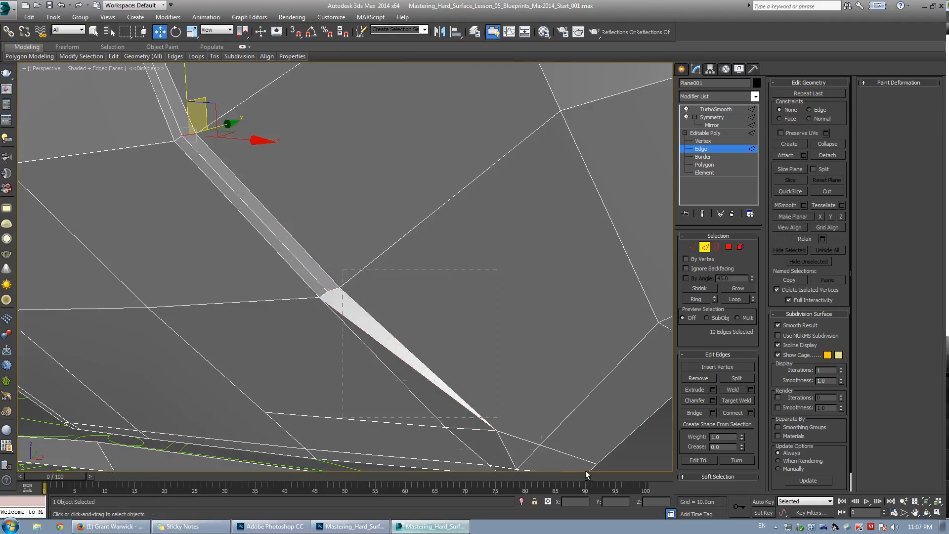
pyautogui.keyDown('alt'); pyautogui.moveTo(585, 470); pyautogui.dragTo(587, 472); pyautogui.keyUp('alt')
pyautogui.scroll(-8, 464, 326)
pyautogui.keyDown('alt'); pyautogui.moveTo(463, 316); pyautogui.dragTo(488, 304, button='middle'); pyautogui.keyUp('alt')
pyautogui.scroll(3, 364, 269)
pyautogui.scroll(3, 416, 268)
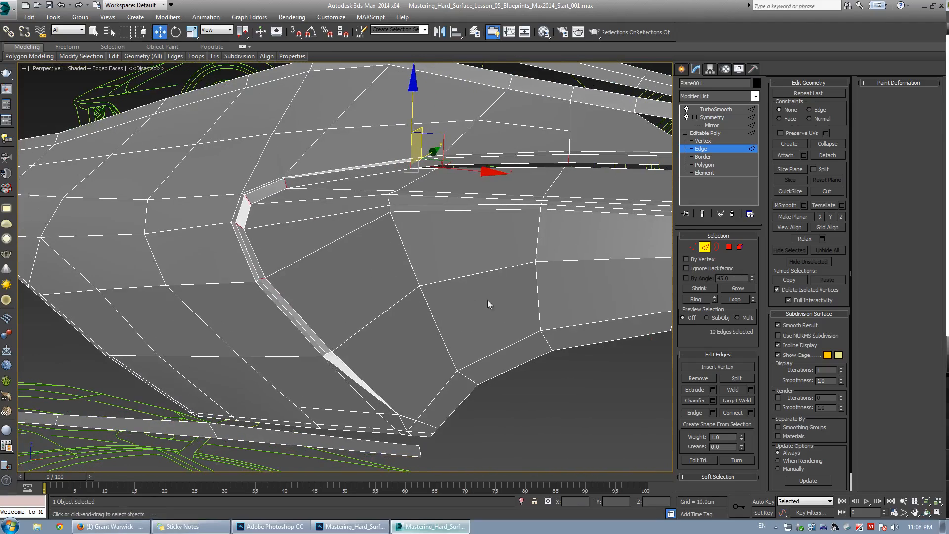
pyautogui.click(751, 414)
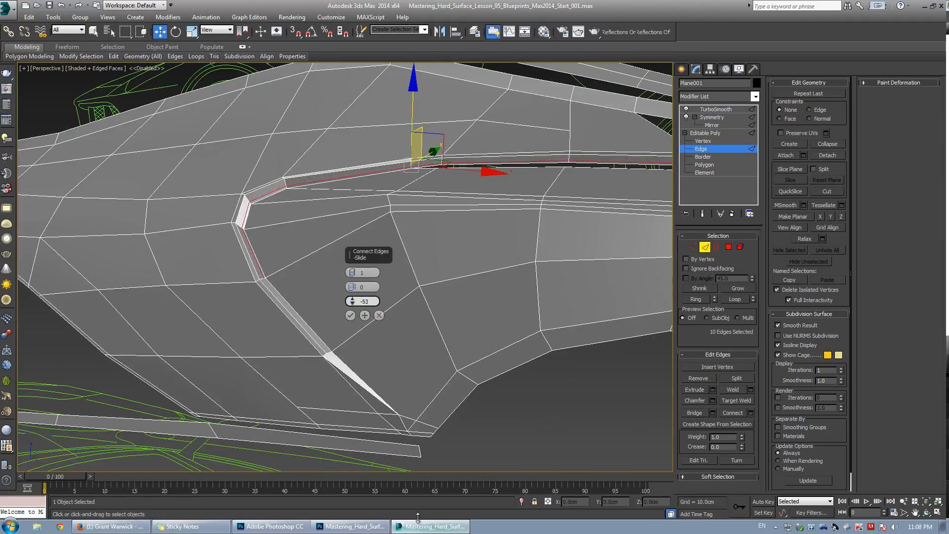
pyautogui.moveTo(418, 518); pyautogui.dragTo(412, 509)
pyautogui.click(351, 315)
pyautogui.keyDown('alt'); pyautogui.moveTo(352, 319); pyautogui.dragTo(306, 252, button='middle'); pyautogui.keyUp('alt')
# Inspect the smoothed crease on the fender without edged faces, then reselect the panel.
pyautogui.click(519, 95)
pyautogui.press('F4')
pyautogui.scroll(-5, 418, 214)
pyautogui.keyDown('alt'); pyautogui.moveTo(418, 214); pyautogui.dragTo(452, 237, button='middle'); pyautogui.keyUp('alt')
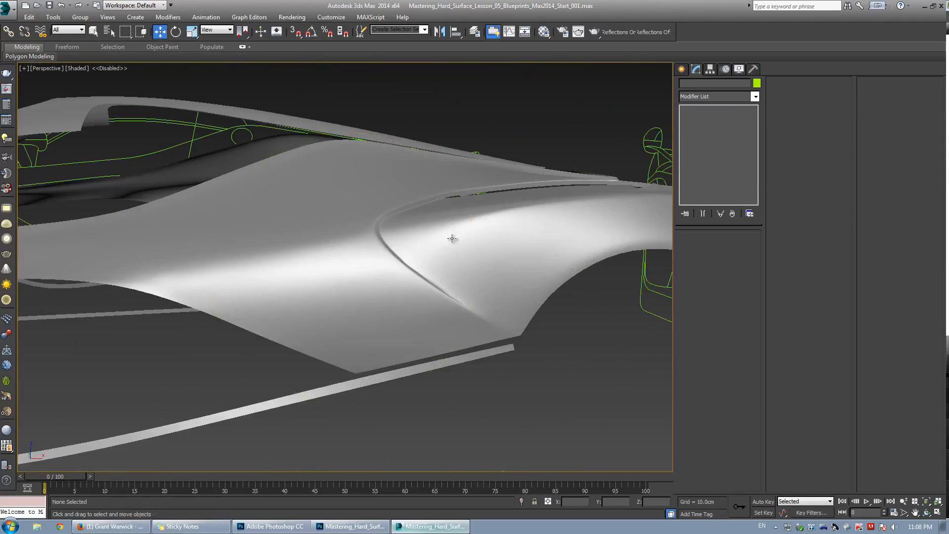
pyautogui.keyDown('alt'); pyautogui.moveTo(333, 248); pyautogui.dragTo(340, 257, button='middle'); pyautogui.keyUp('alt')
pyautogui.scroll(6, 328, 260)
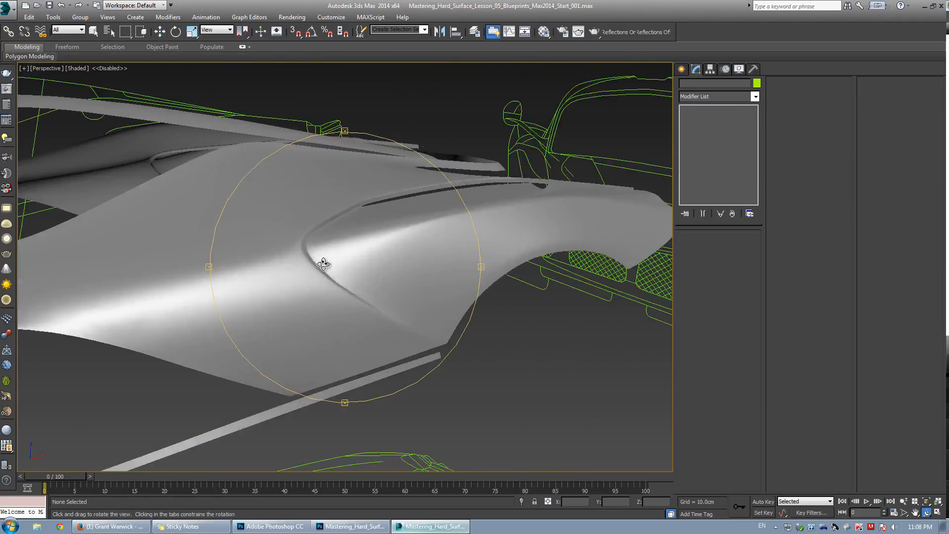
pyautogui.press('w')
pyautogui.press('F4')
pyautogui.click(359, 247)
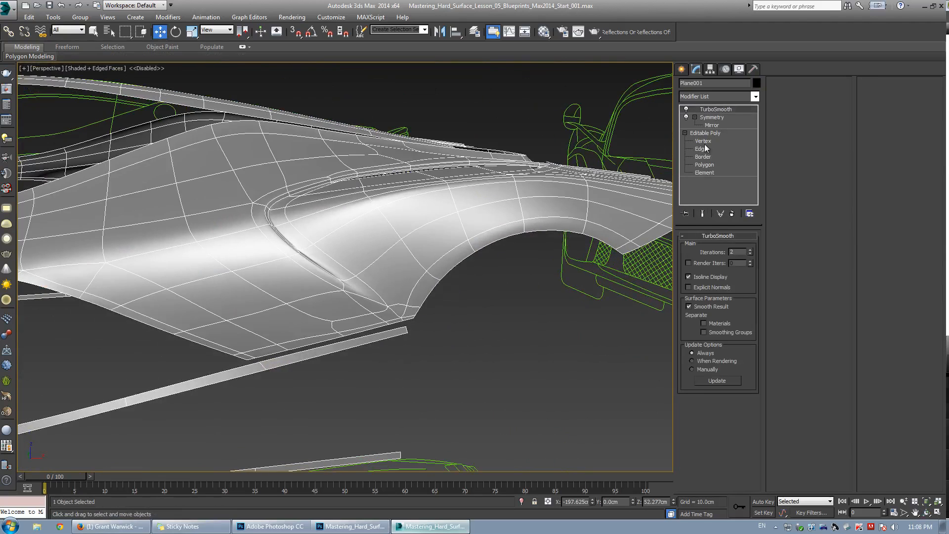
# Examine the vertices at the lower end of the crease up close in vertex mode.
pyautogui.press('1')
pyautogui.scroll(4, 351, 284)
pyautogui.moveTo(379, 308)
pyautogui.mouseDown(button='middle')
pyautogui.moveTo(392, 294)
pyautogui.moveTo(384, 291)
pyautogui.mouseUp(button='middle')
pyautogui.scroll(2, 391, 291)
pyautogui.hotkey('ctrl', 'shift', 'w')
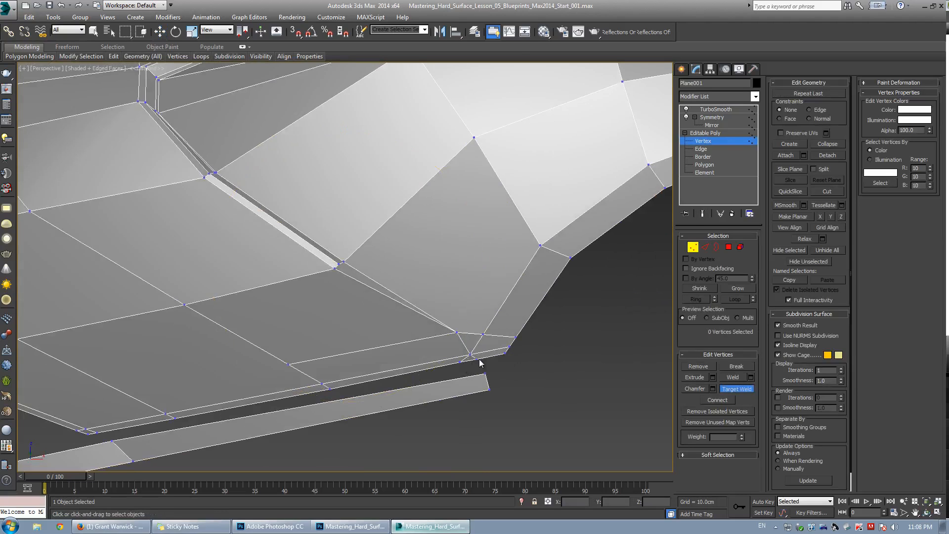
pyautogui.hotkey('ctrl', 'q')
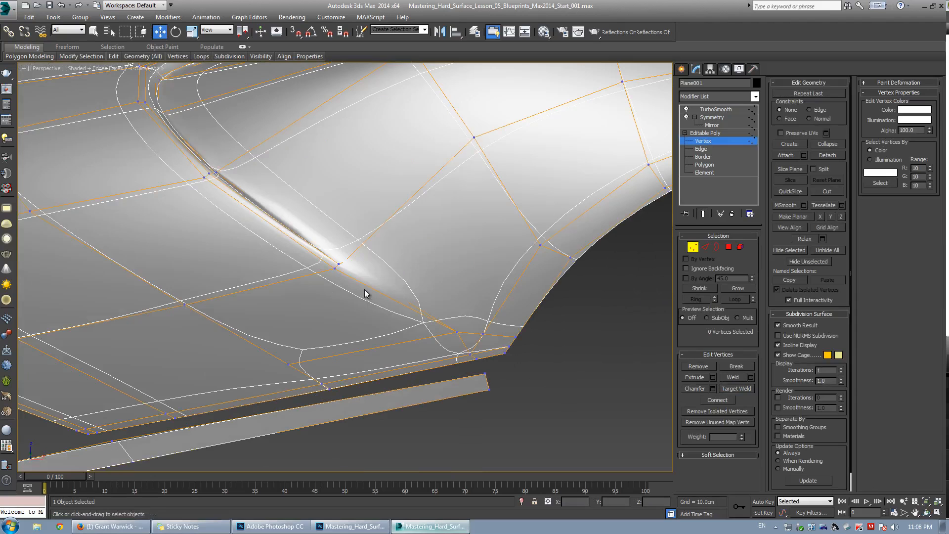
pyautogui.hotkey('ctrl', 'q')
pyautogui.moveTo(364, 289)
pyautogui.keyDown('alt'); pyautogui.mouseDown(button='middle')
pyautogui.moveTo(304, 286)
pyautogui.moveTo(367, 276)
pyautogui.mouseUp(button='middle'); pyautogui.keyUp('alt')
pyautogui.scroll(2, 354, 282)
# Cut edges from the crease's upper corner vertices down to its lower tip, then undo the last cut.
pyautogui.hotkey('alt', 'c')
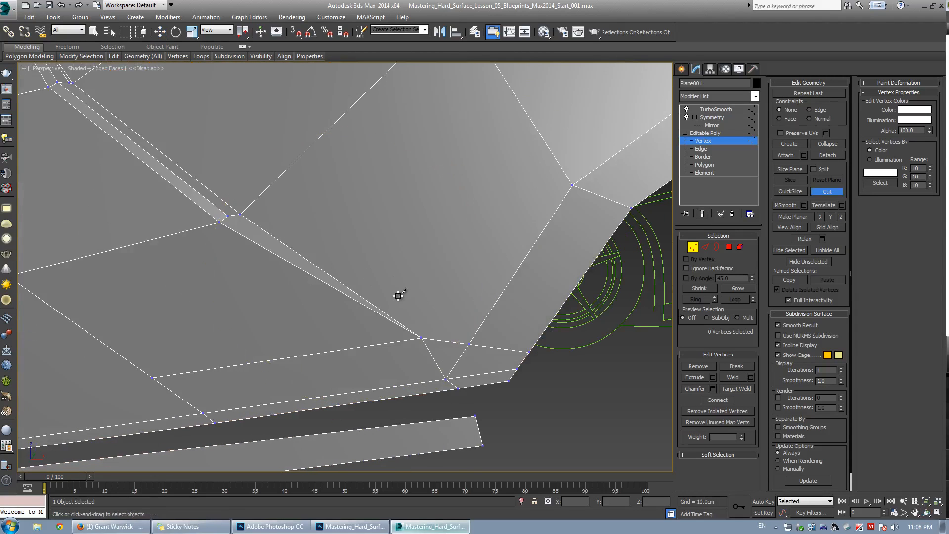
pyautogui.click(240, 214)
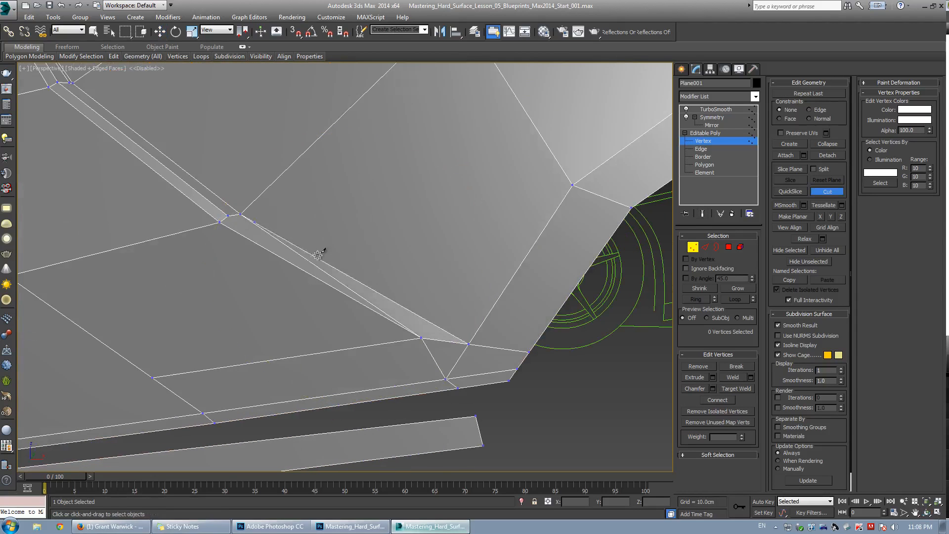
pyautogui.click(423, 334)
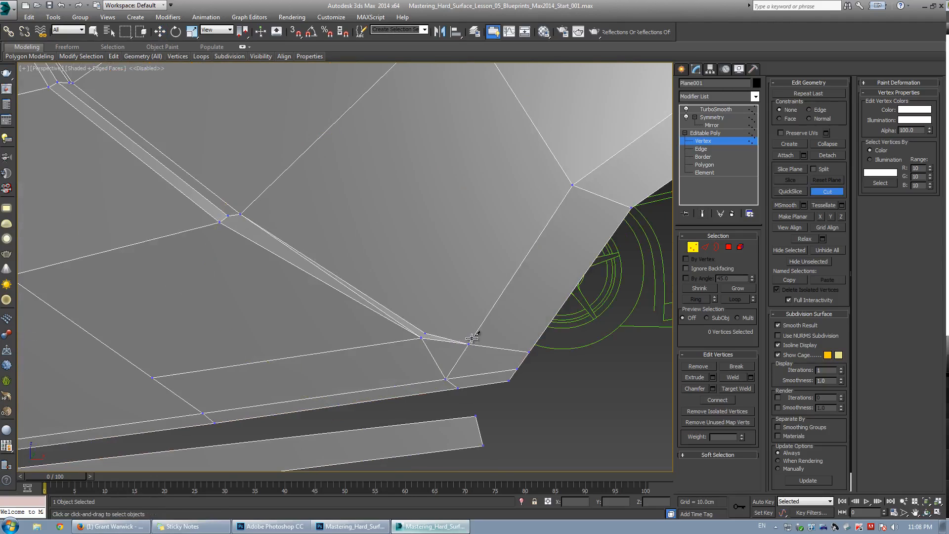
pyautogui.press('w')
pyautogui.click(228, 217)
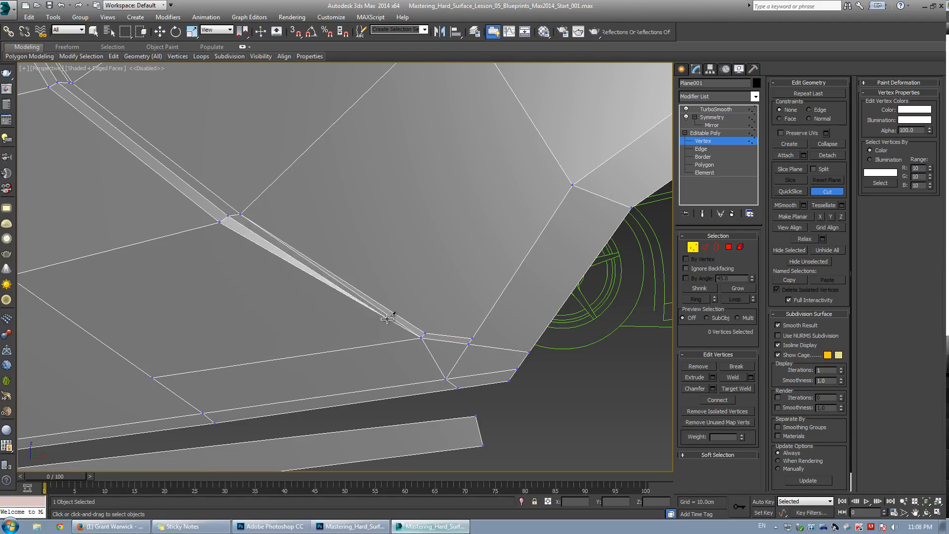
pyautogui.click(423, 336)
pyautogui.rightClick(452, 314)
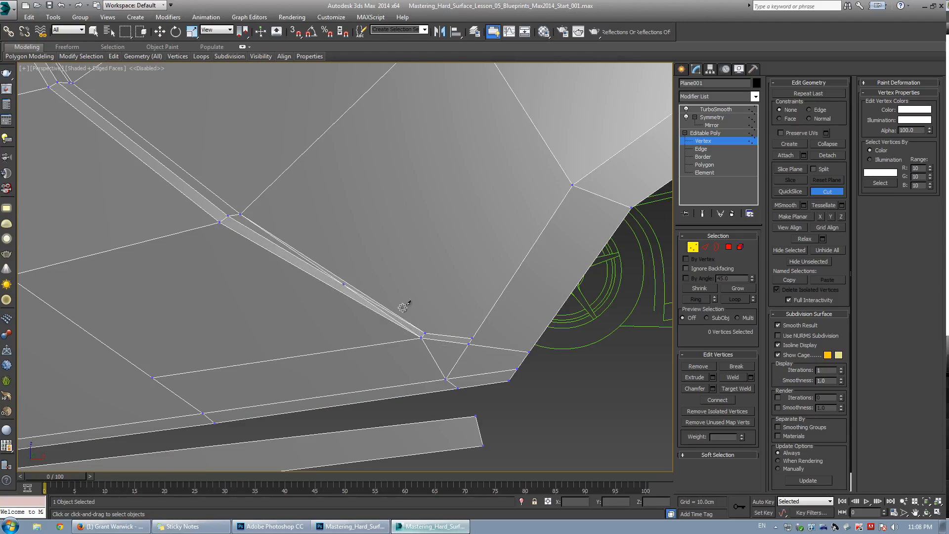
pyautogui.hotkey('ctrl', 'z')
# Cut an edge from the crease strip's upper corner down to its lower tip vertex.
pyautogui.scroll(1, 391, 307)
pyautogui.scroll(-1, 391, 307)
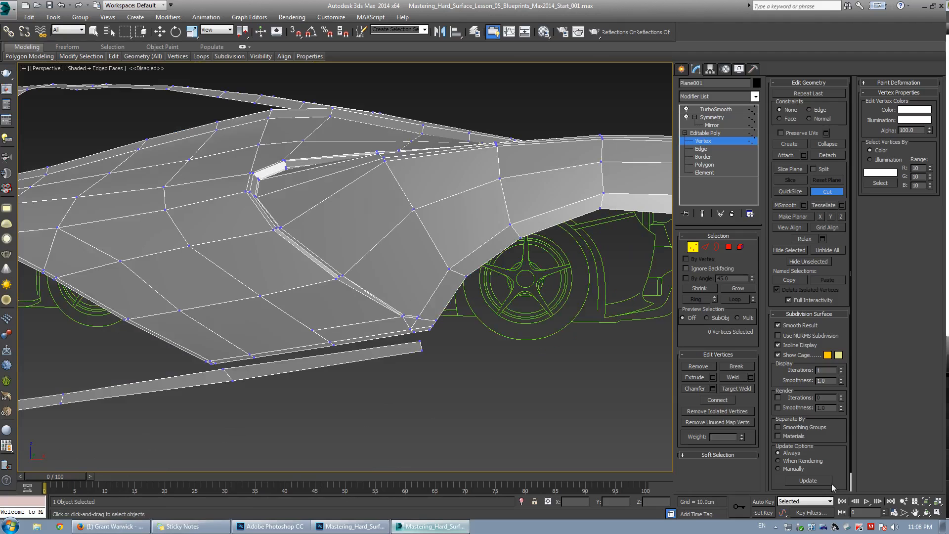
pyautogui.click(904, 502)
pyautogui.moveTo(399, 282); pyautogui.dragTo(393, 249)
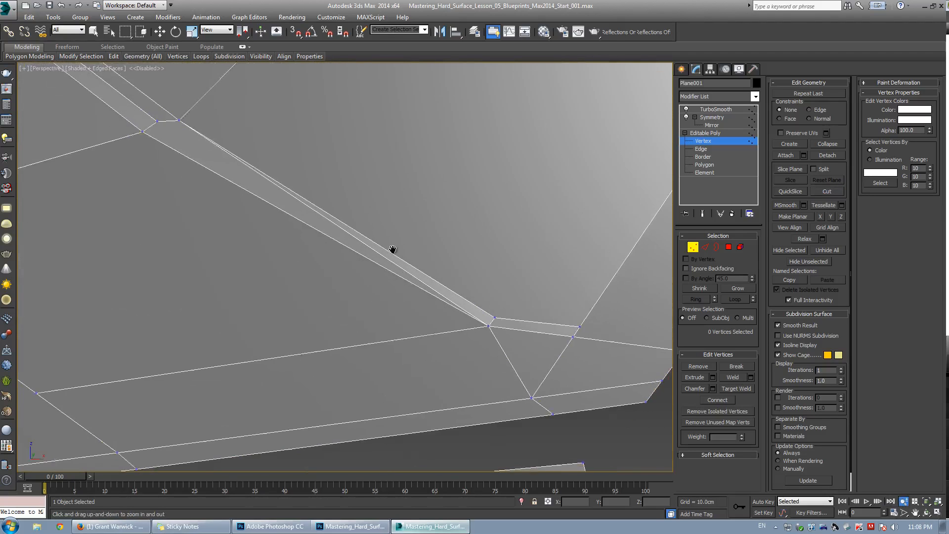
pyautogui.moveTo(392, 249); pyautogui.dragTo(399, 256, button='middle')
pyautogui.rightClick(399, 256)
pyautogui.click(162, 129)
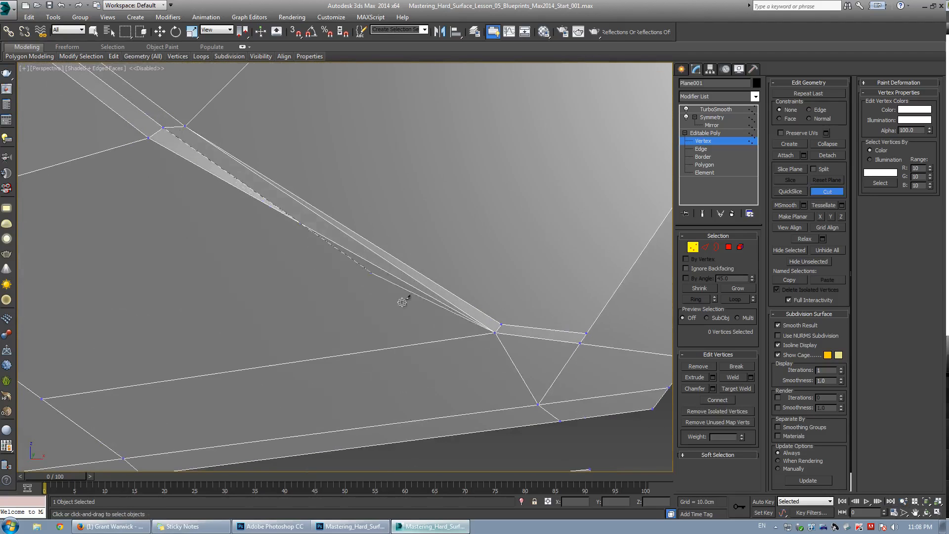
pyautogui.click(498, 329)
pyautogui.rightClick(456, 302)
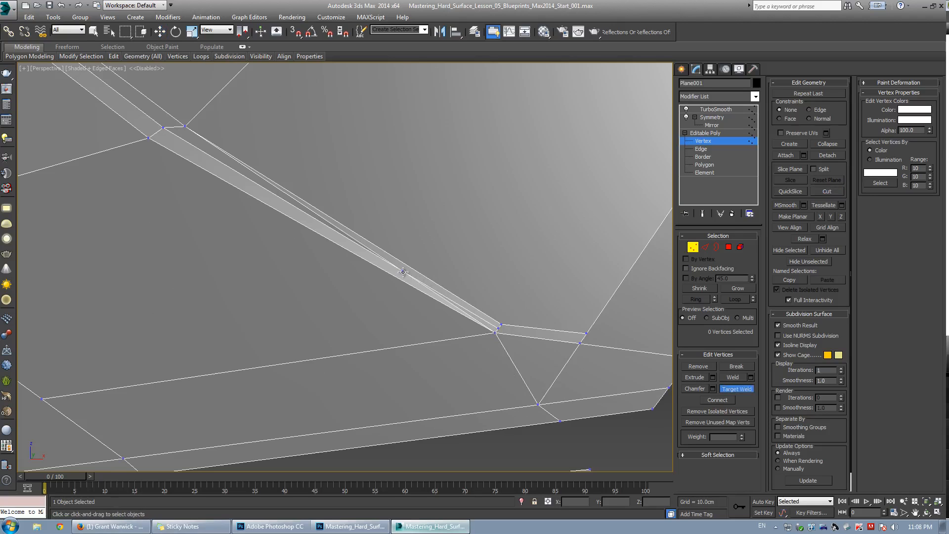
# Weld the cut's end vertex at the crease's lower tip onto its neighbour and leave vertex editing.
pyautogui.click(498, 328)
pyautogui.press('Up')
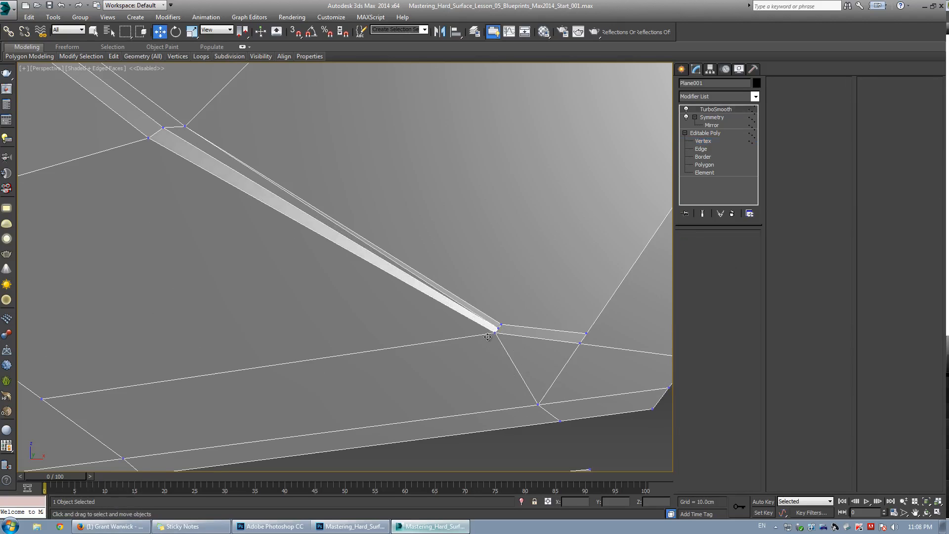
pyautogui.click(704, 141)
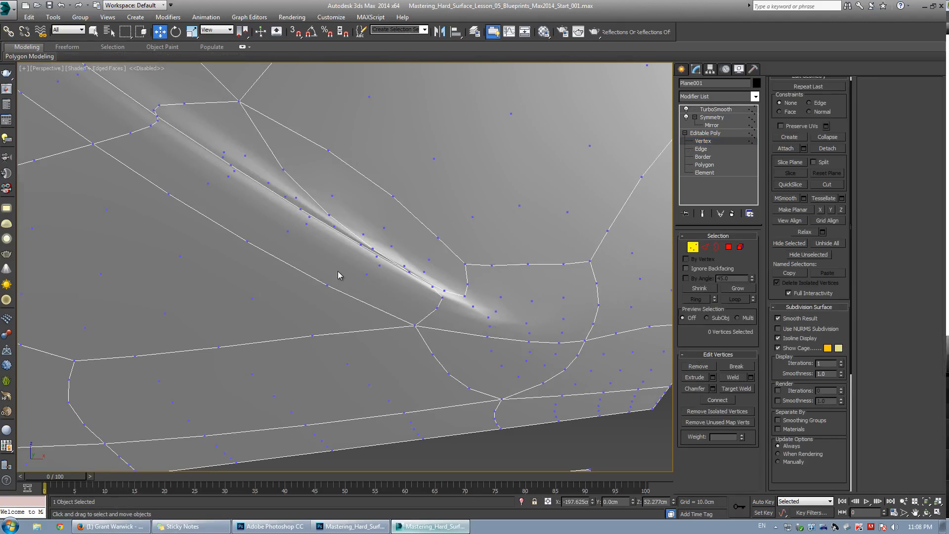
# Target-weld the vertices at the crease's lower tip and nudge the remaining tip vertex slightly.
pyautogui.hotkey('ctrl', 'q')
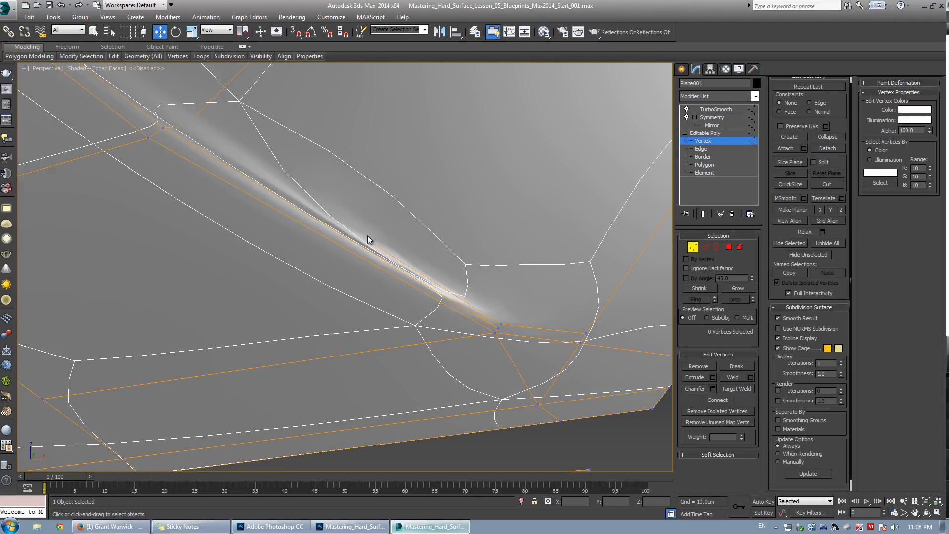
pyautogui.hotkey('ctrl', 'q')
pyautogui.hotkey('ctrl', 'q')
pyautogui.hotkey('ctrl', 'q')
pyautogui.hotkey('ctrl', 'q')
pyautogui.hotkey('ctrl', 'w')
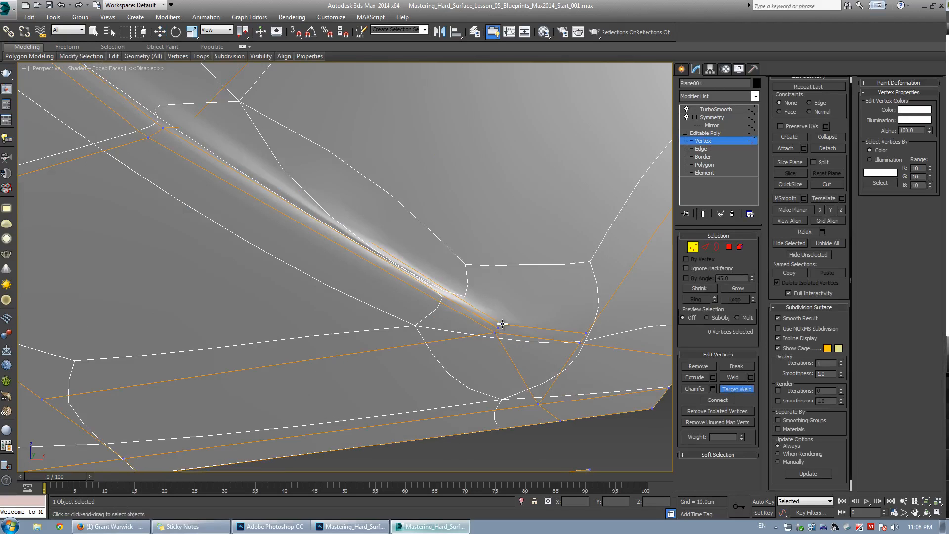
pyautogui.click(500, 330)
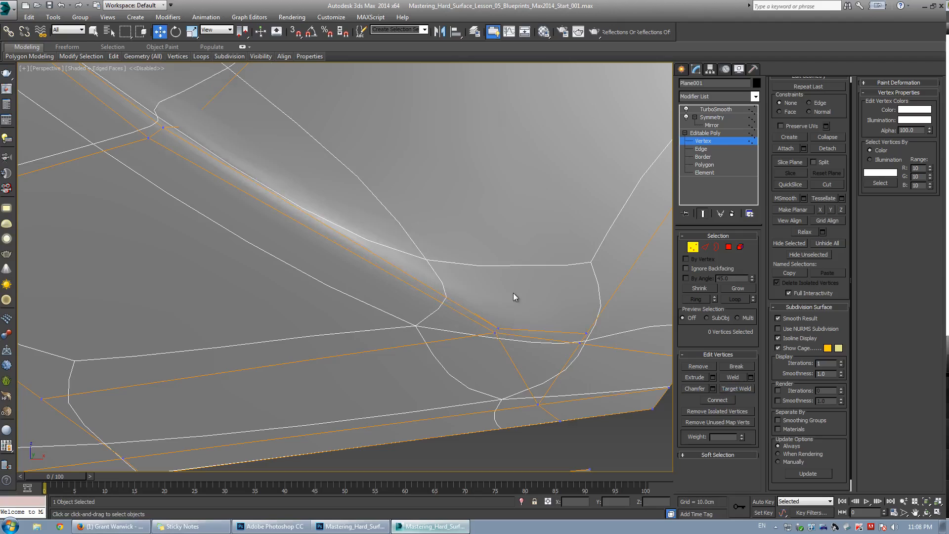
pyautogui.hotkey('ctrl', 'q')
pyautogui.click(501, 329)
pyautogui.click(500, 329)
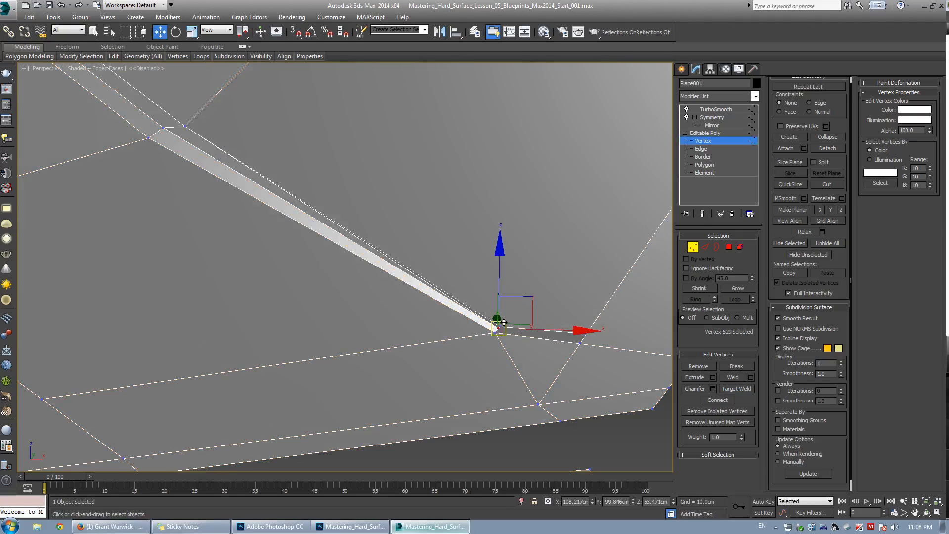
pyautogui.click(501, 326)
pyautogui.moveTo(501, 326); pyautogui.dragTo(502, 324)
pyautogui.moveTo(509, 299); pyautogui.dragTo(503, 305, button='middle')
# Select an edge along the crease strip and inspect the smoothed surface around the crease's lower tip.
pyautogui.press('2')
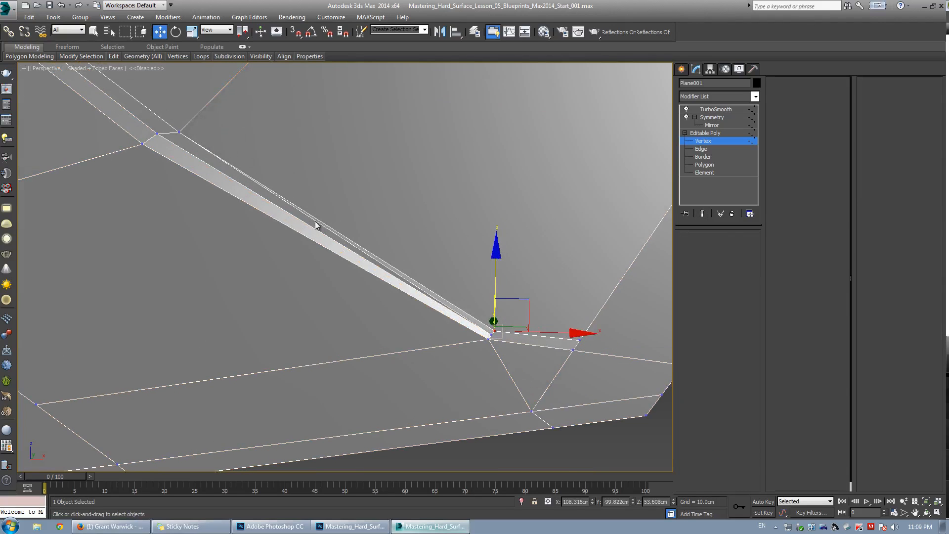
pyautogui.click(329, 224)
pyautogui.click(395, 274)
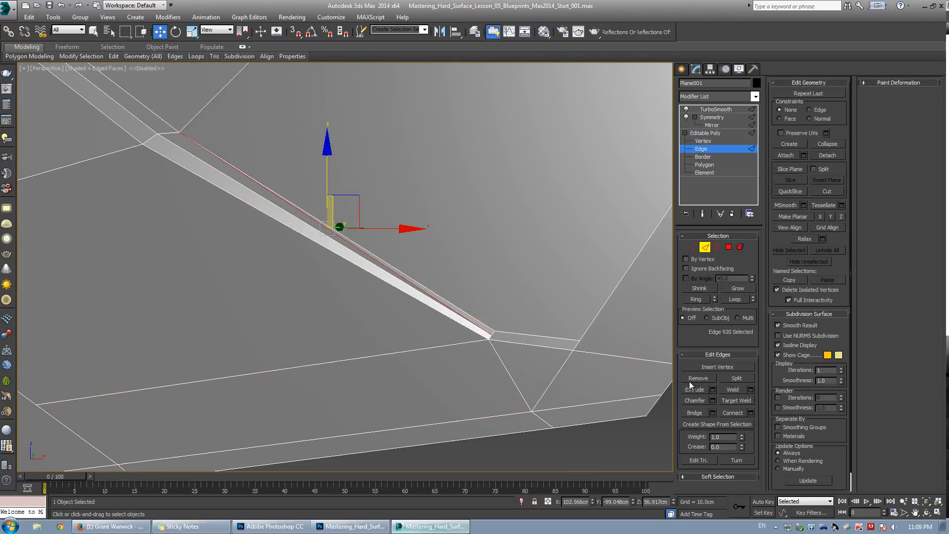
pyautogui.press('`')
pyautogui.press('F4')
pyautogui.scroll(-10, 478, 260)
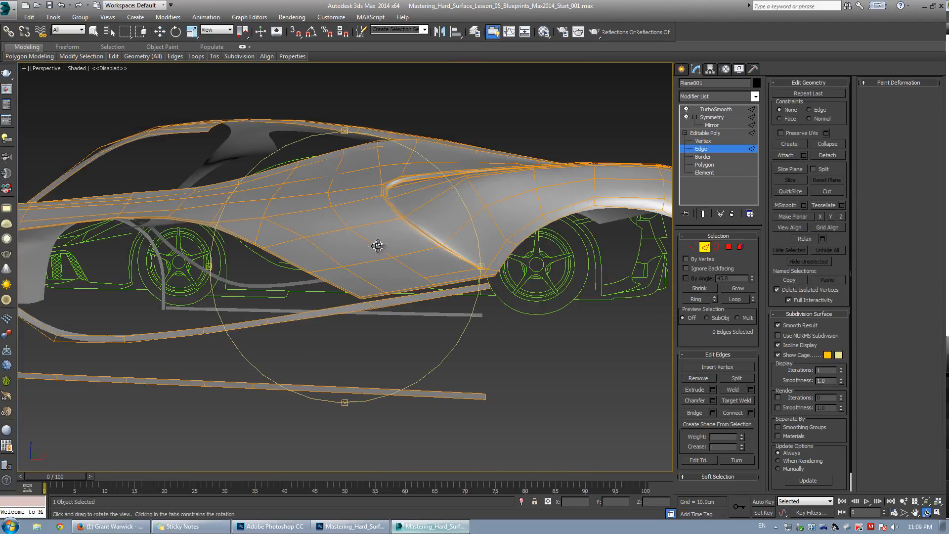
pyautogui.keyDown('alt'); pyautogui.moveTo(379, 246); pyautogui.dragTo(428, 246, button='middle'); pyautogui.keyUp('alt')
pyautogui.press('`')
pyautogui.scroll(4, 484, 252)
pyautogui.press('F4')
pyautogui.moveTo(484, 252); pyautogui.dragTo(376, 305, button='middle')
pyautogui.scroll(5, 371, 309)
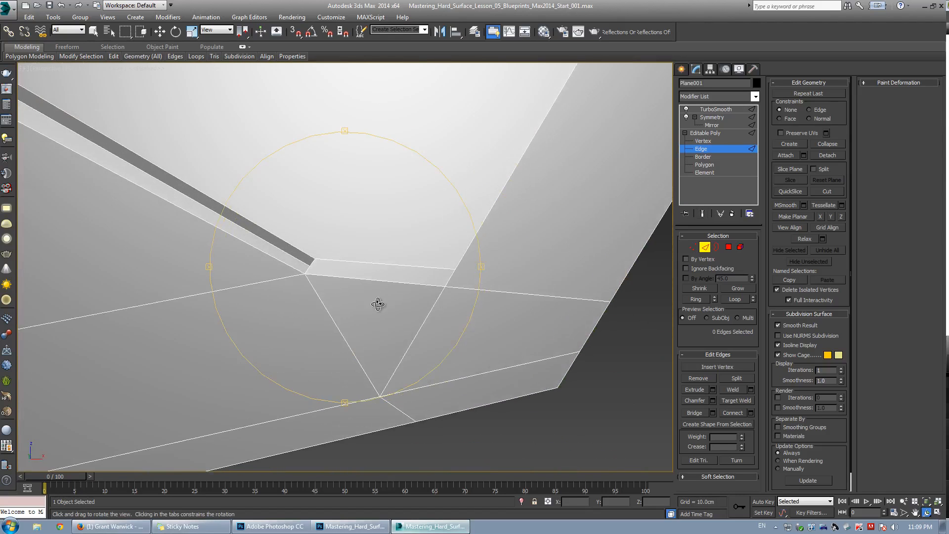
pyautogui.scroll(-3, 377, 304)
# Cut a new edge between vertices at the wheel-arch corner below the crease tip.
pyautogui.press('1')
pyautogui.press('w')
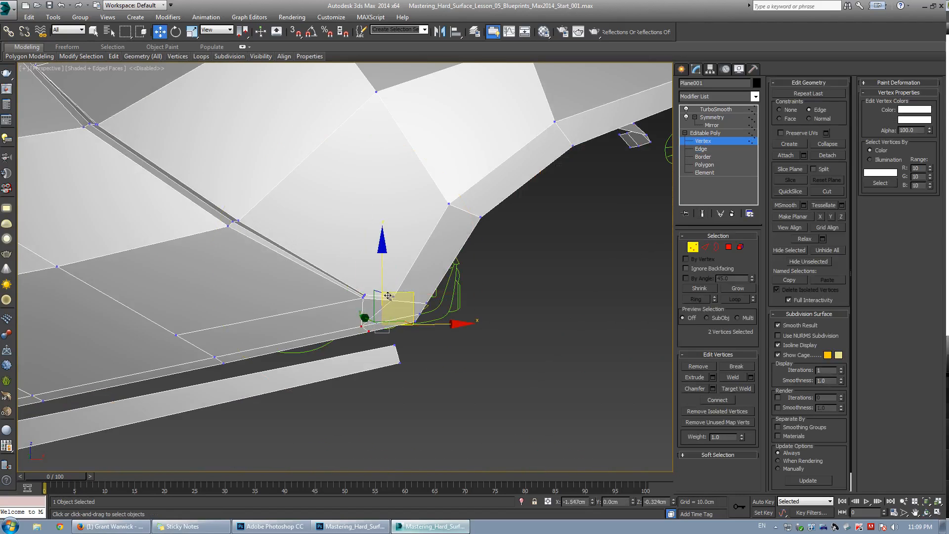
pyautogui.press('r')
pyautogui.hotkey('alt', 'c')
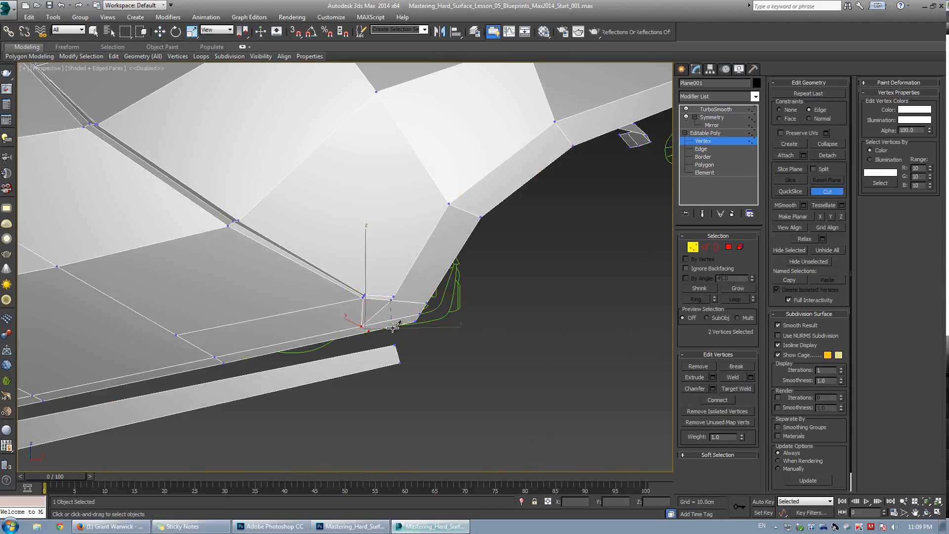
pyautogui.rightClick(435, 277)
pyautogui.click(441, 280)
pyautogui.click(367, 332)
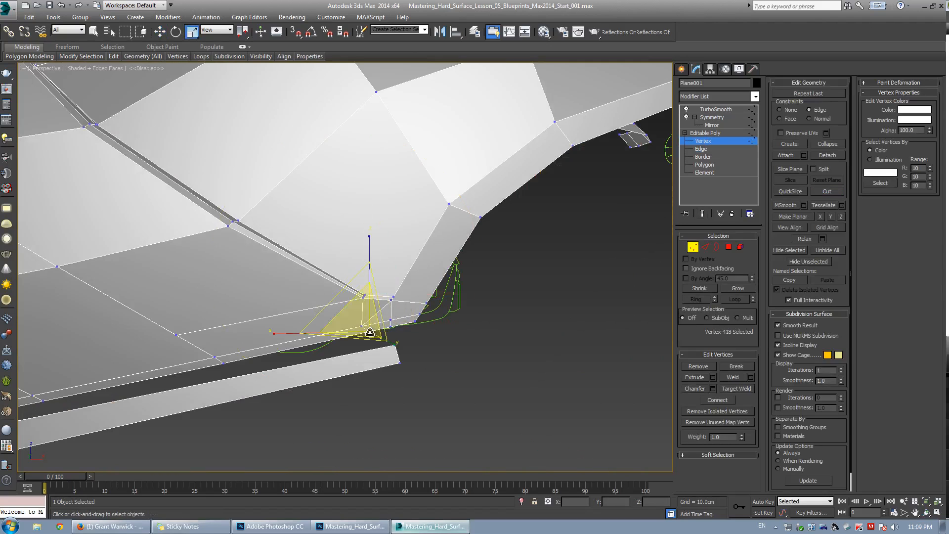
# Nudge the corner vertex and remove the short edge at the wheel-arch corner.
pyautogui.press('w')
pyautogui.moveTo(380, 299); pyautogui.dragTo(380, 301)
pyautogui.press('2')
pyautogui.click(384, 308)
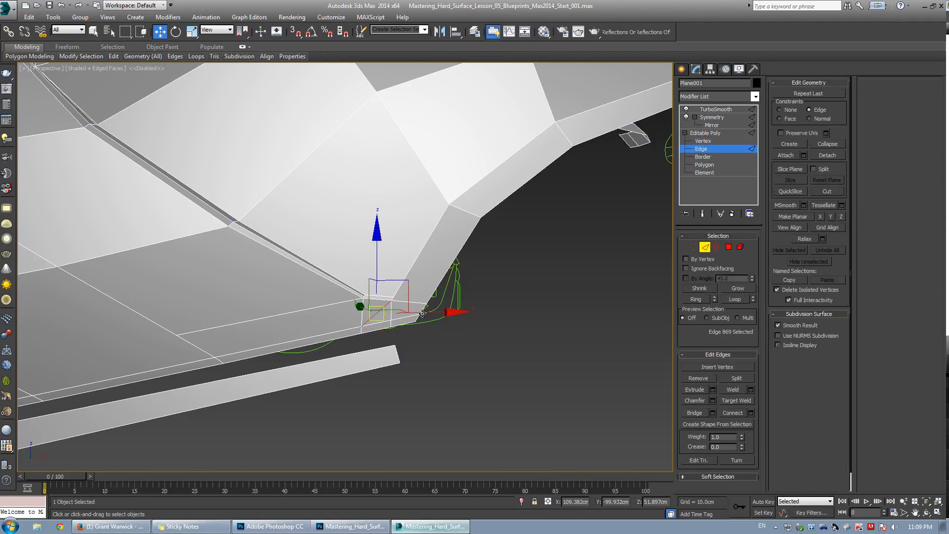
pyautogui.click(692, 376)
# Reposition the vertices around the crease's lower tip, toggling the smoothed preview to check the shape.
pyautogui.press('`')
pyautogui.press('F4')
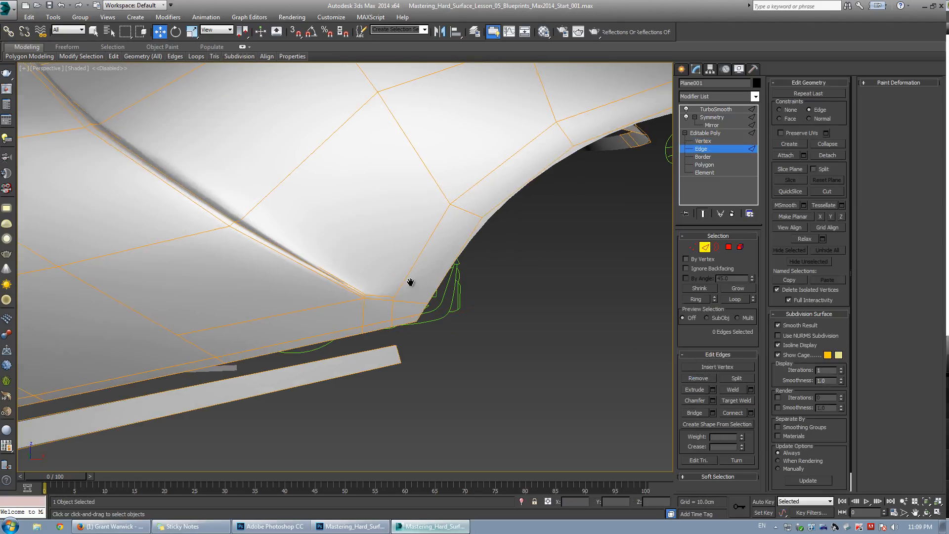
pyautogui.press('1')
pyautogui.keyDown('alt'); pyautogui.moveTo(386, 299); pyautogui.dragTo(385, 296, button='middle'); pyautogui.keyUp('alt')
pyautogui.press('`')
pyautogui.press('F4')
pyautogui.scroll(5, 386, 297)
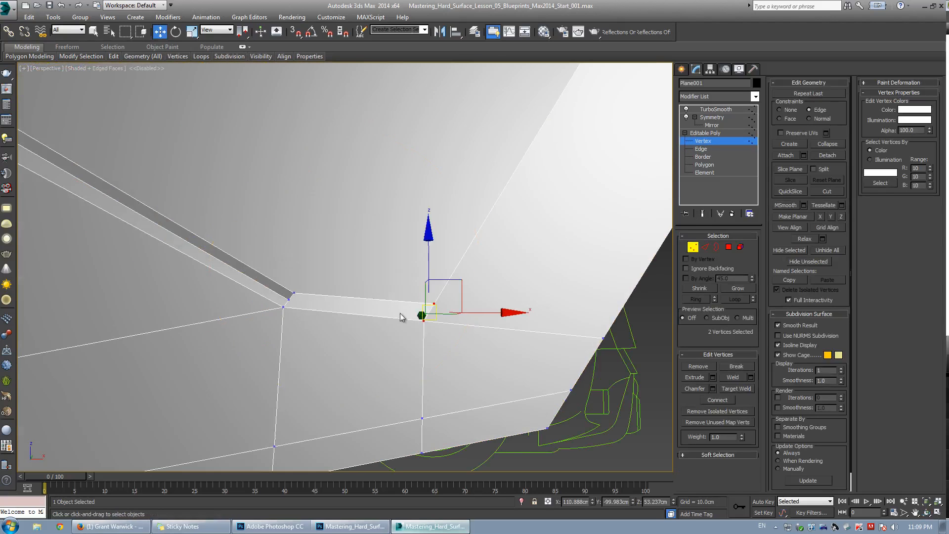
pyautogui.click(412, 326)
pyautogui.press('w')
pyautogui.press('`')
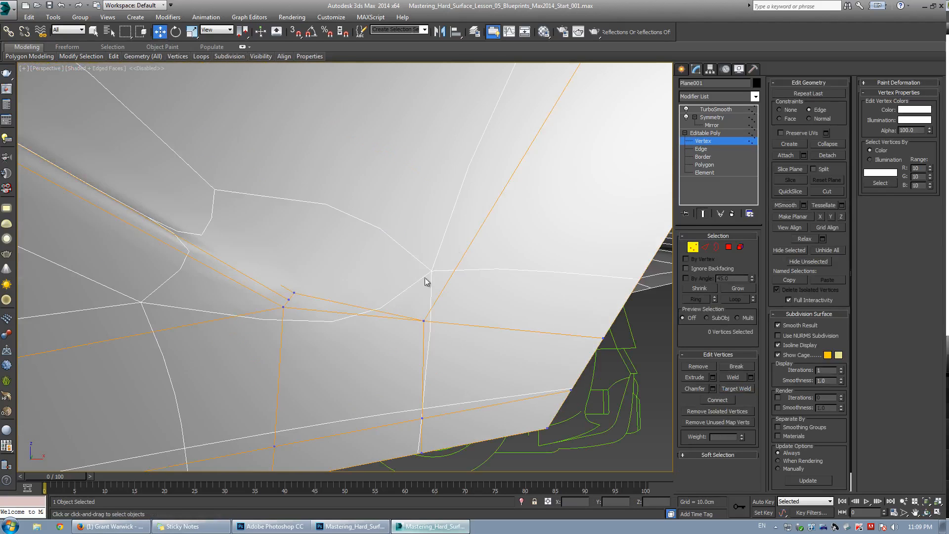
pyautogui.click(425, 322)
pyautogui.press('`')
pyautogui.moveTo(456, 290); pyautogui.dragTo(425, 292)
pyautogui.press('`')
pyautogui.scroll(-6, 425, 296)
pyautogui.keyDown('alt'); pyautogui.moveTo(424, 298); pyautogui.dragTo(396, 280, button='middle'); pyautogui.keyUp('alt')
pyautogui.press('`')
pyautogui.scroll(3, 396, 279)
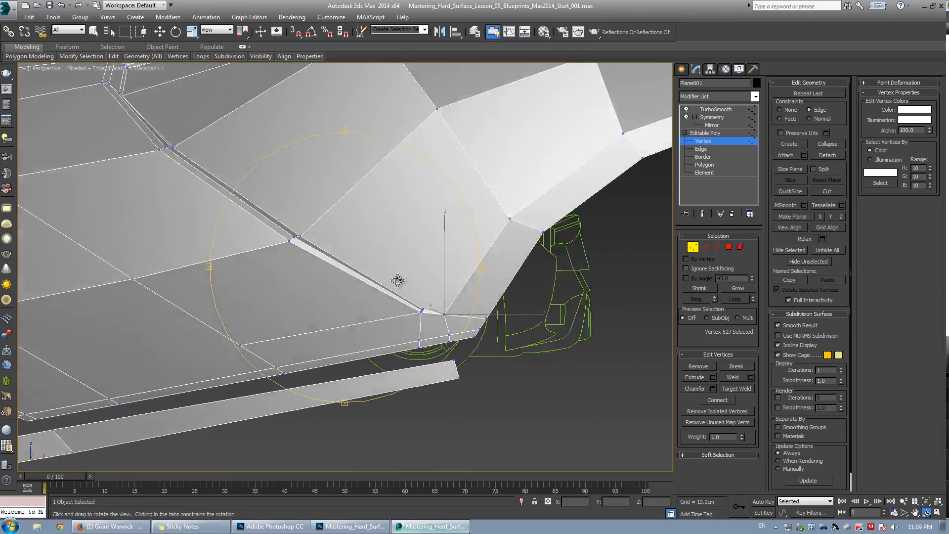
pyautogui.scroll(5, 462, 294)
pyautogui.press('`')
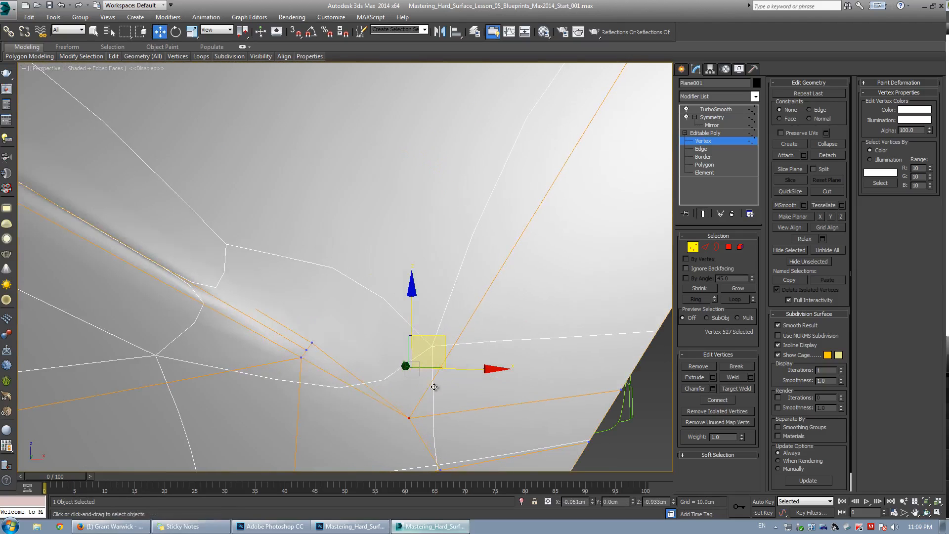
pyautogui.press('F4')
pyautogui.scroll(-6, 438, 373)
pyautogui.keyDown('alt'); pyautogui.moveTo(435, 371); pyautogui.dragTo(369, 336, button='middle'); pyautogui.keyUp('alt')
pyautogui.scroll(5, 382, 335)
pyautogui.press('`')
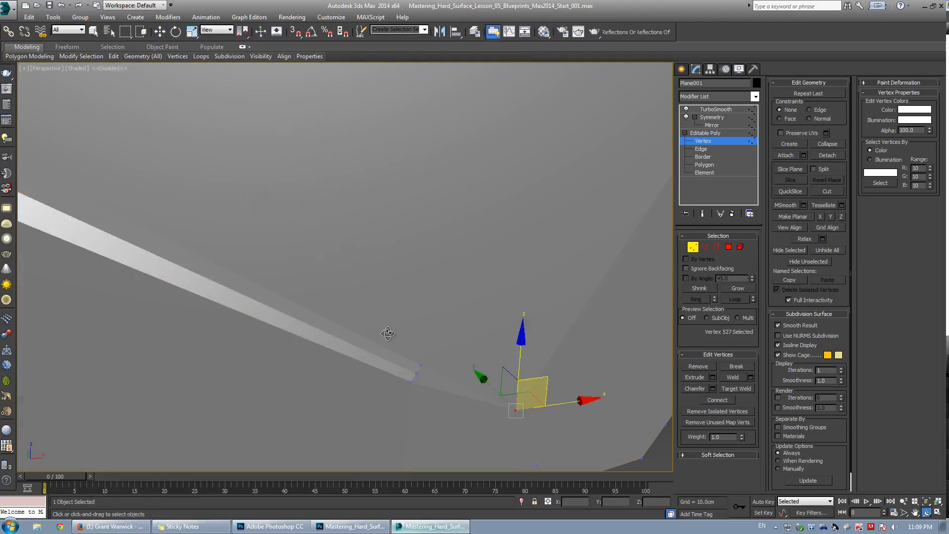
pyautogui.press('F4')
pyautogui.click(415, 373)
pyautogui.keyDown('alt'); pyautogui.moveTo(415, 375); pyautogui.dragTo(436, 377, button='middle'); pyautogui.keyUp('alt')
pyautogui.press('w')
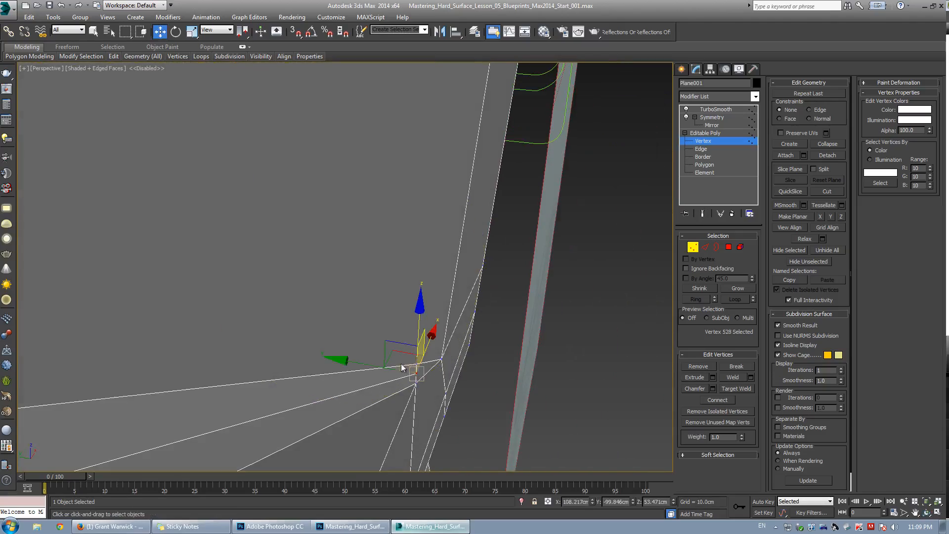
# Select the edge along the wheel-arch rim and move it outward.
pyautogui.press('2')
pyautogui.moveTo(373, 360); pyautogui.dragTo(368, 359)
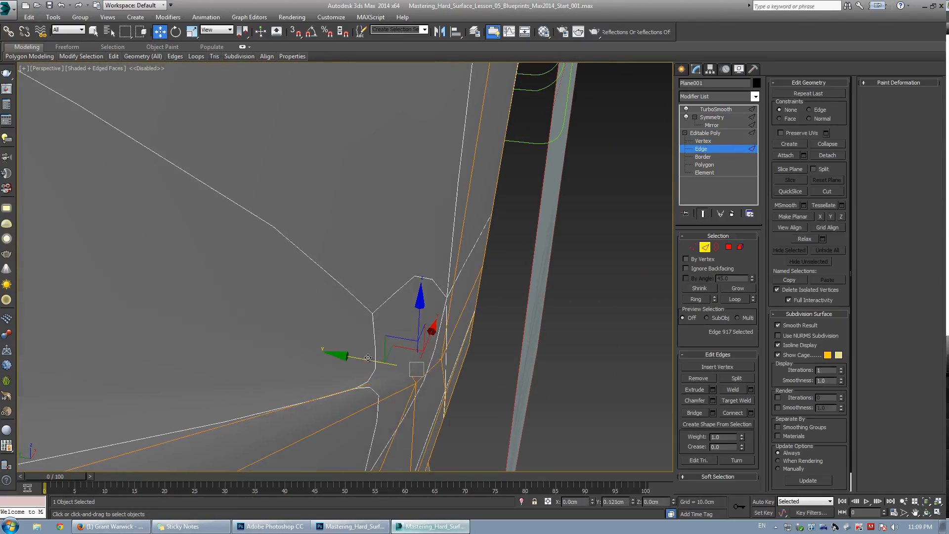
pyautogui.keyDown('alt'); pyautogui.moveTo(368, 359); pyautogui.dragTo(301, 330, button='middle'); pyautogui.keyUp('alt')
# Orbit around the smoothed fender to examine the crease and wheel-arch shape.
pyautogui.press('F4')
pyautogui.scroll(-6, 310, 318)
pyautogui.keyDown('alt'); pyautogui.moveTo(336, 305); pyautogui.dragTo(367, 299, button='middle'); pyautogui.keyUp('alt')
pyautogui.press('2')
pyautogui.click(477, 116)
pyautogui.press('F4')
pyautogui.press('F4')
pyautogui.scroll(3, 349, 262)
pyautogui.scroll(-3, 367, 299)
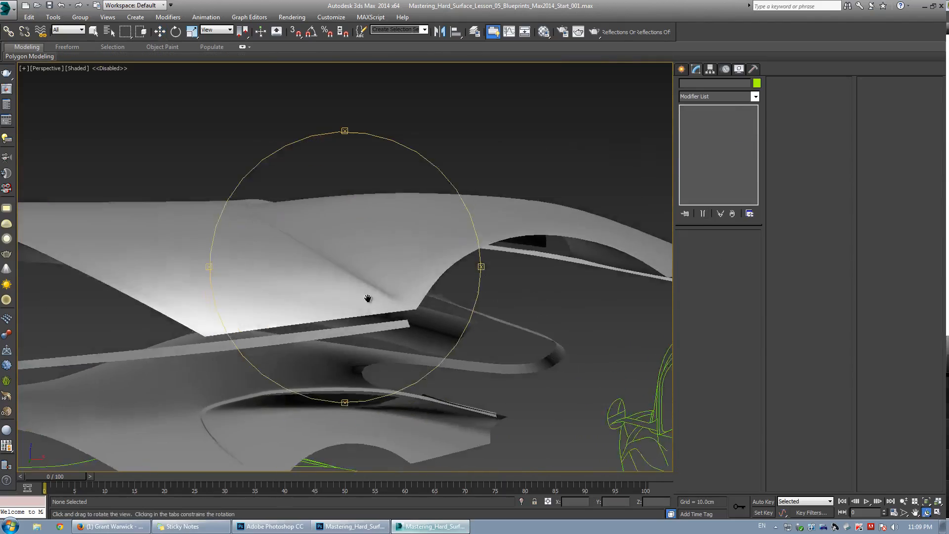
pyautogui.scroll(3, 367, 297)
pyautogui.keyDown('alt'); pyautogui.moveTo(353, 205); pyautogui.dragTo(339, 229, button='middle'); pyautogui.keyUp('alt')
pyautogui.click(367, 252)
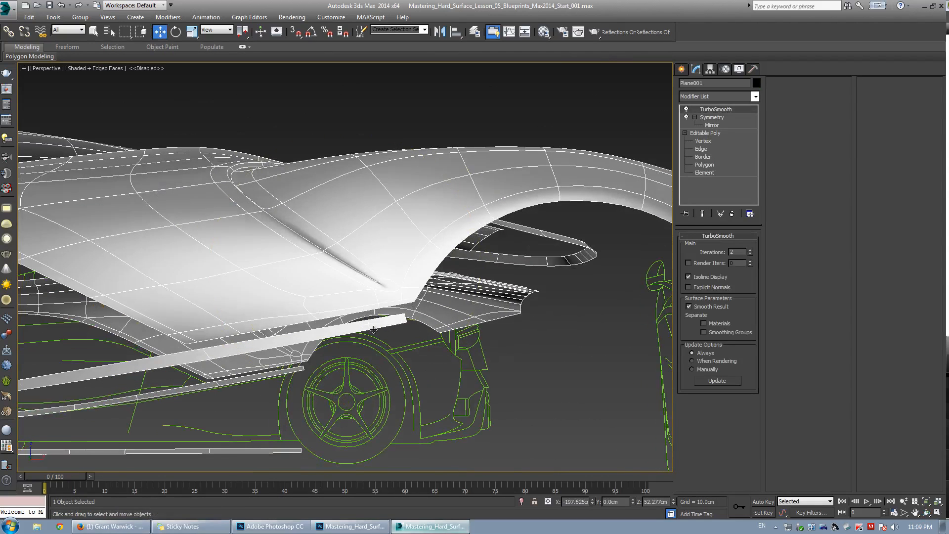
pyautogui.scroll(3, 370, 275)
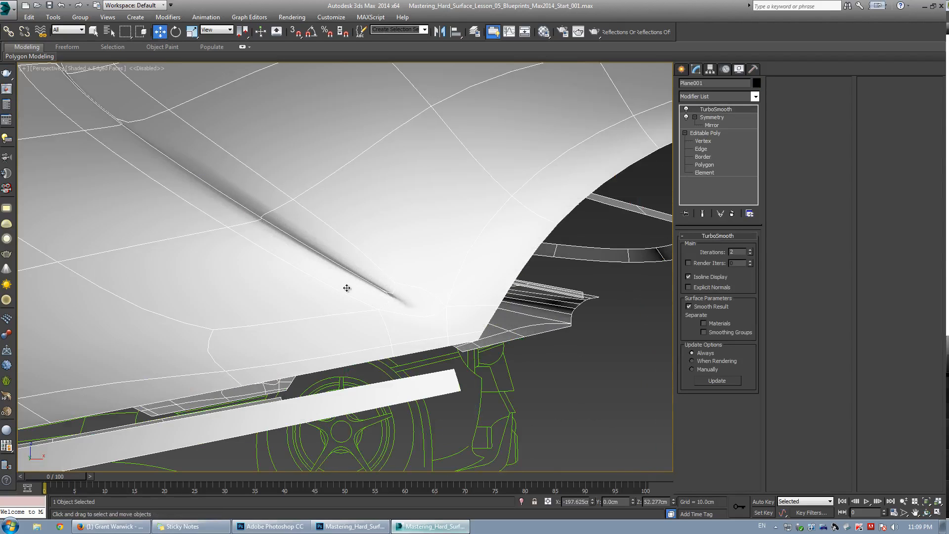
pyautogui.scroll(-3, 319, 246)
pyautogui.keyDown('alt'); pyautogui.moveTo(319, 246); pyautogui.dragTo(354, 267, button='middle'); pyautogui.keyUp('alt')
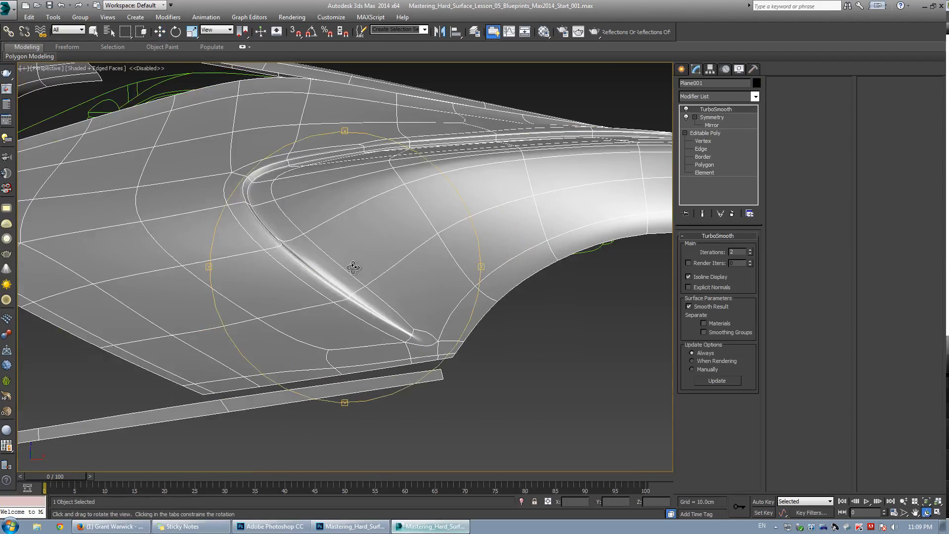
pyautogui.click(574, 388)
pyautogui.press('F4')
pyautogui.moveTo(430, 316); pyautogui.dragTo(341, 292, button='middle')
pyautogui.scroll(-3, 432, 283)
pyautogui.scroll(2, 341, 292)
pyautogui.moveTo(341, 292)
pyautogui.keyDown('alt'); pyautogui.mouseDown(button='middle')
pyautogui.moveTo(320, 282)
pyautogui.moveTo(415, 288)
pyautogui.moveTo(352, 295)
pyautogui.mouseUp(button='middle'); pyautogui.keyUp('alt')
pyautogui.press('F4')
pyautogui.press('F4')
pyautogui.press('w')
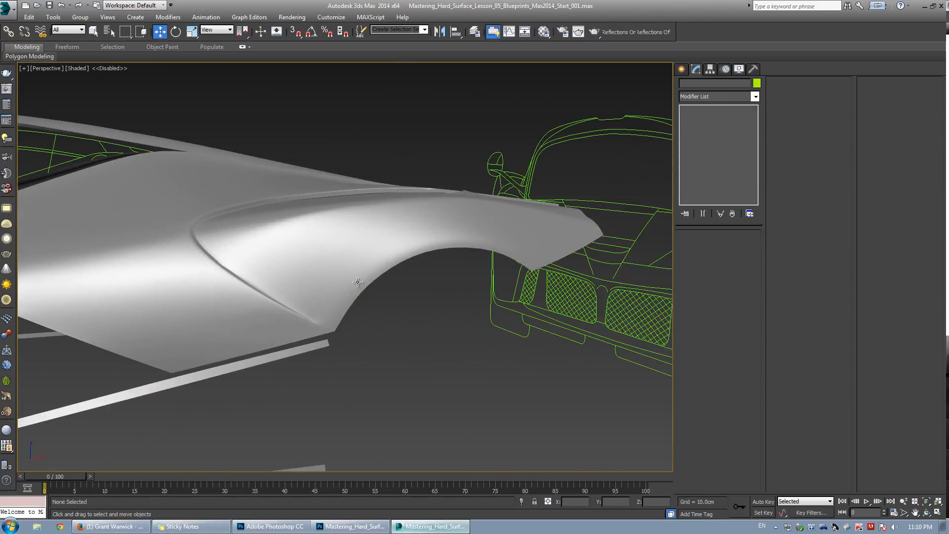
pyautogui.click(348, 280)
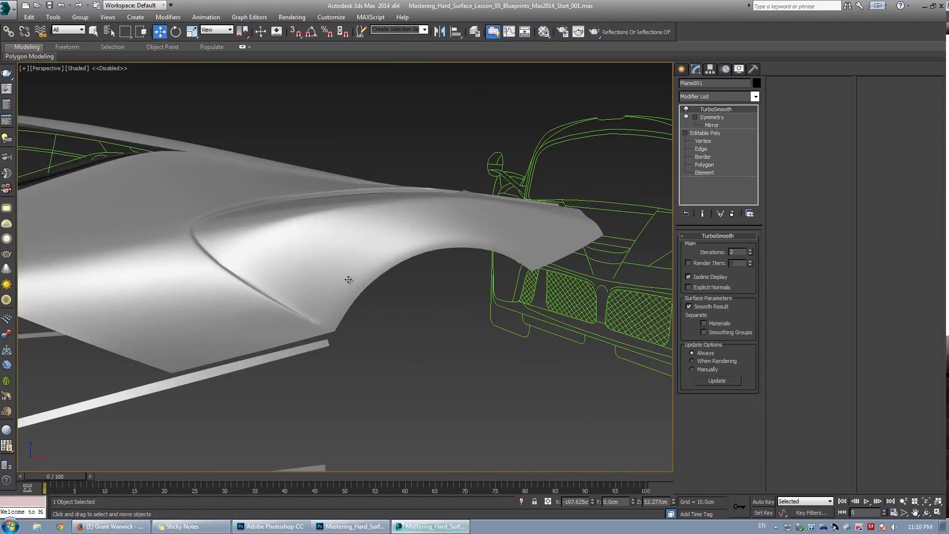
pyautogui.press('F4')
pyautogui.scroll(3, 325, 316)
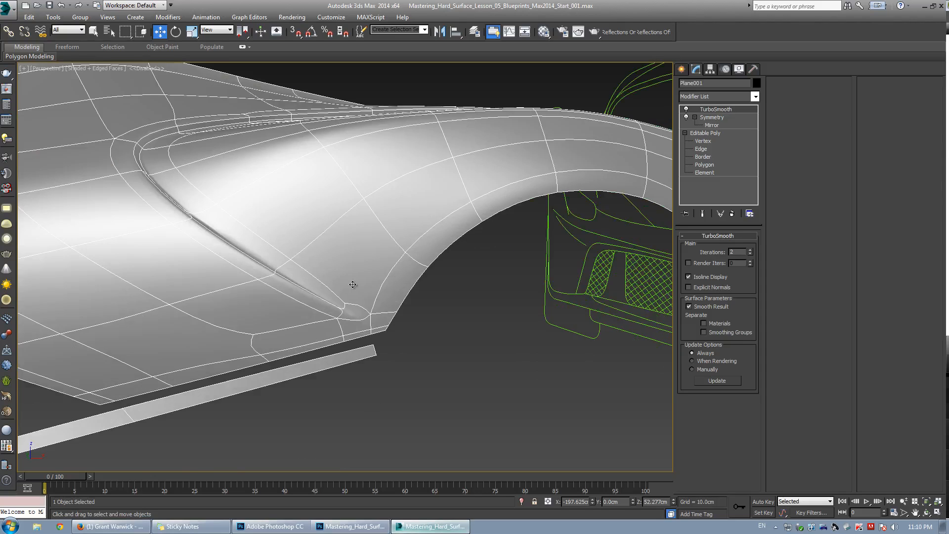
pyautogui.keyDown('alt'); pyautogui.moveTo(353, 284); pyautogui.dragTo(292, 229, button='middle'); pyautogui.keyUp('alt')
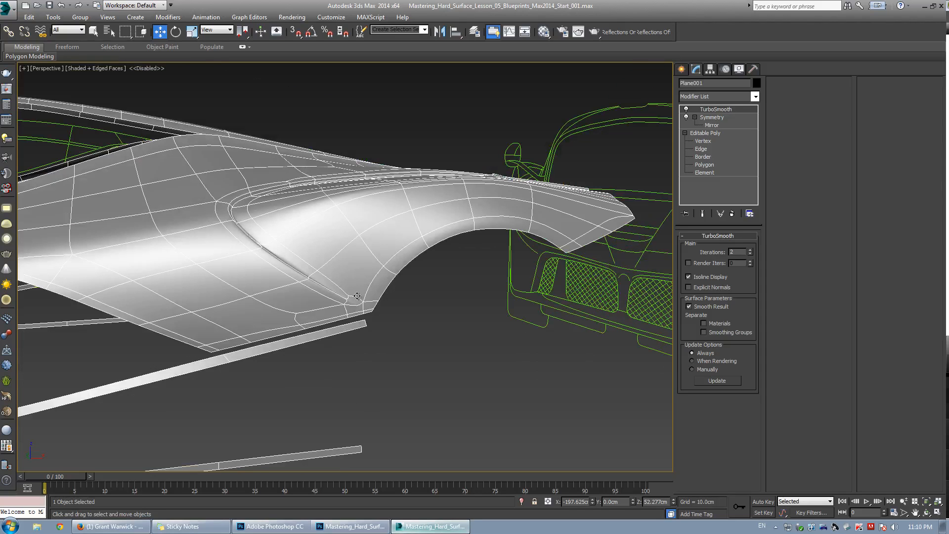
pyautogui.click(443, 329)
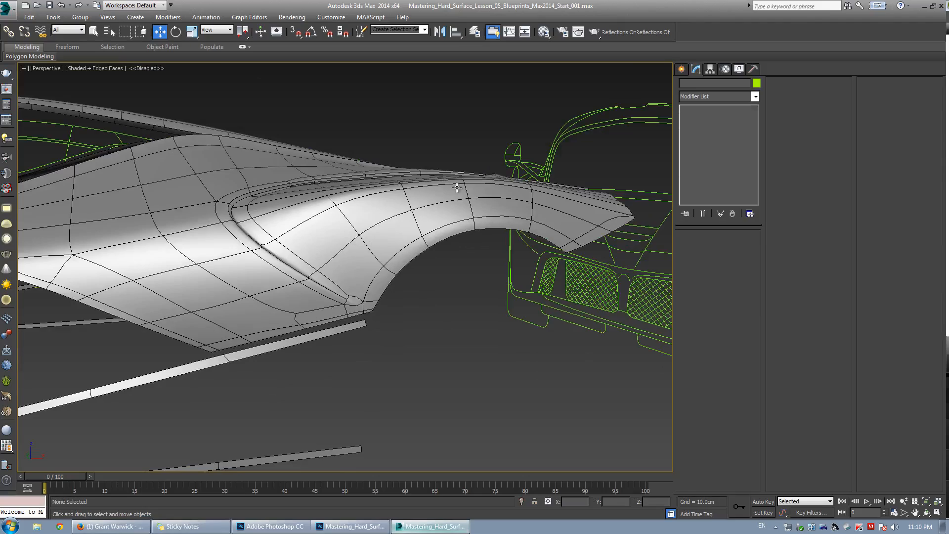
pyautogui.click(353, 240)
pyautogui.keyDown('alt'); pyautogui.moveTo(356, 242); pyautogui.dragTo(331, 178, button='middle'); pyautogui.keyUp('alt')
pyautogui.scroll(2, 332, 178)
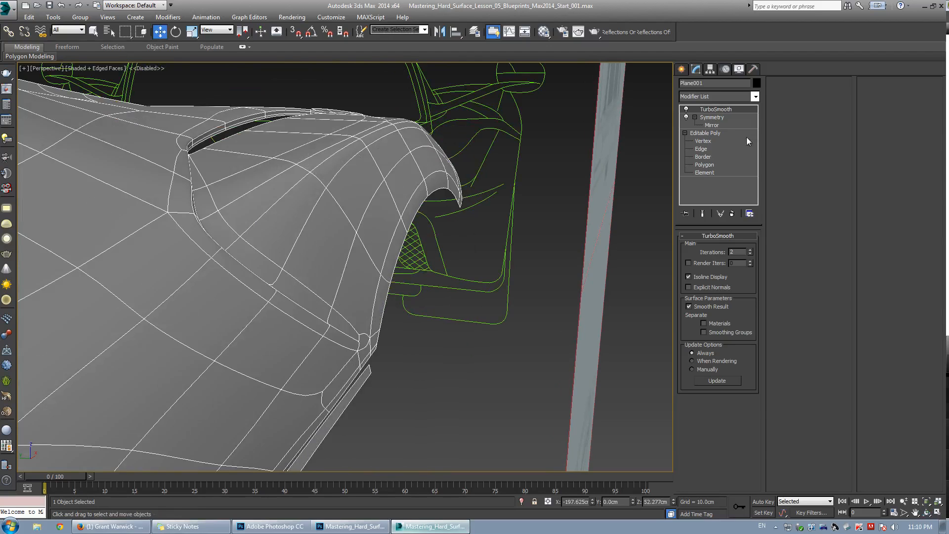
# Move vertices along the front of the wheel-arch flare to tighten its edge.
pyautogui.click(704, 142)
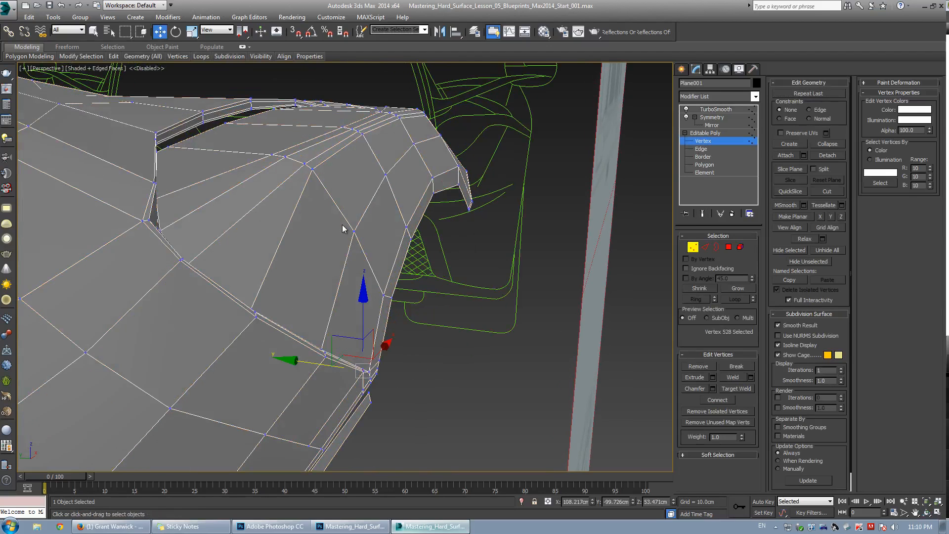
pyautogui.click(355, 232)
pyautogui.keyDown('alt'); pyautogui.moveTo(355, 232); pyautogui.dragTo(313, 233, button='middle'); pyautogui.keyUp('alt')
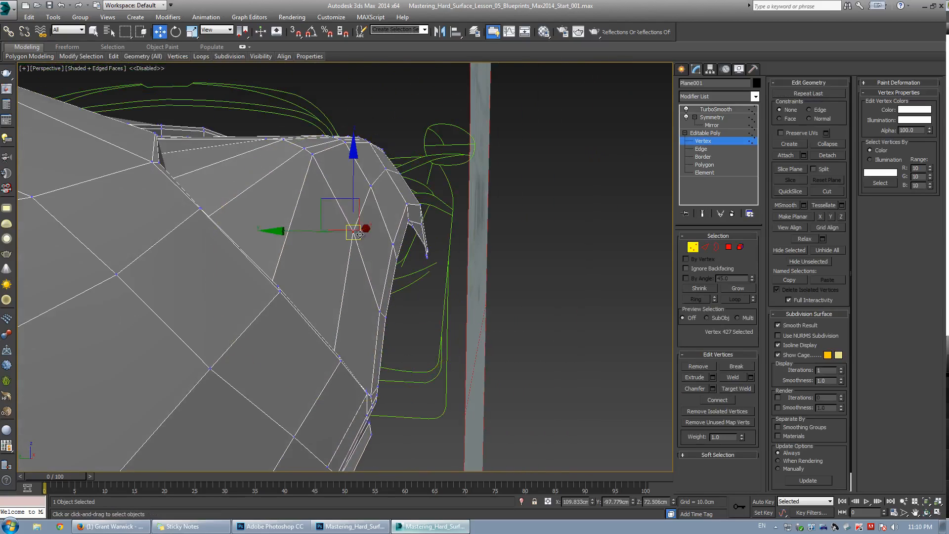
pyautogui.moveTo(313, 233); pyautogui.dragTo(321, 234)
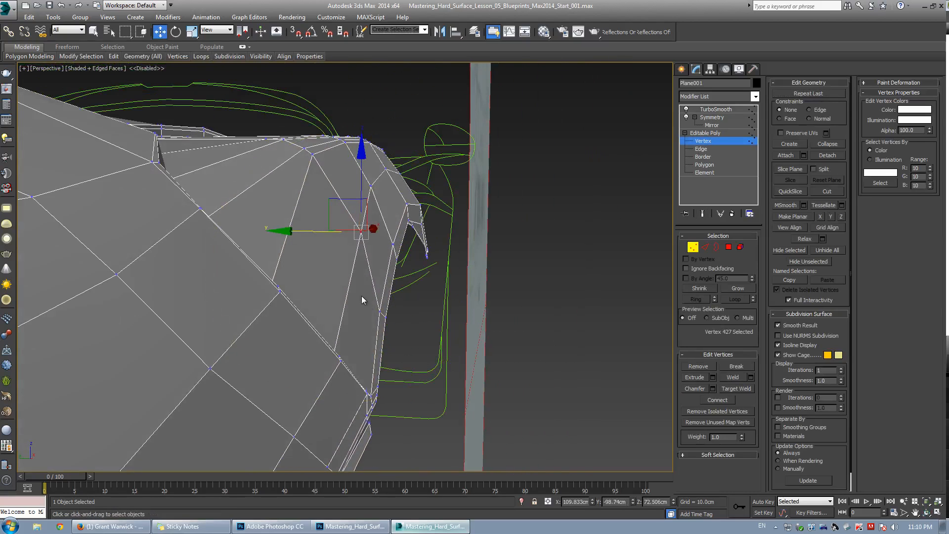
pyautogui.moveTo(362, 297); pyautogui.dragTo(394, 324)
pyautogui.keyDown('alt'); pyautogui.moveTo(379, 292); pyautogui.dragTo(318, 320, button='middle'); pyautogui.keyUp('alt')
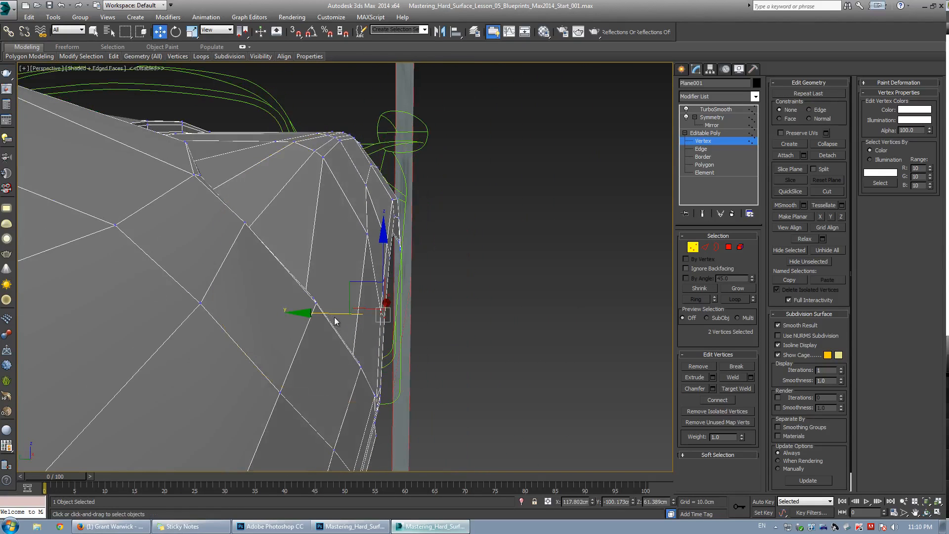
pyautogui.moveTo(339, 313); pyautogui.dragTo(342, 314)
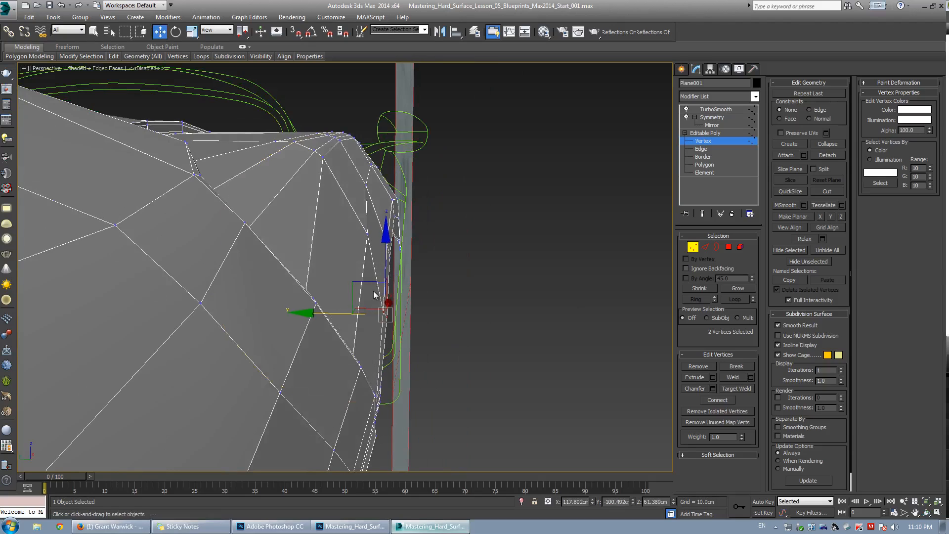
# Nudge the selected wheel-arch flare vertex and leave vertex editing to view the smoothed fender.
pyautogui.moveTo(417, 254)
pyautogui.keyDown('alt'); pyautogui.mouseDown(button='middle')
pyautogui.moveTo(379, 289)
pyautogui.moveTo(261, 166)
pyautogui.moveTo(303, 218)
pyautogui.moveTo(280, 236)
pyautogui.moveTo(425, 243)
pyautogui.moveTo(379, 261)
pyautogui.moveTo(412, 262)
pyautogui.moveTo(404, 264)
pyautogui.mouseUp(button='middle'); pyautogui.keyUp('alt')
pyautogui.click(326, 240)
pyautogui.click(265, 167)
pyautogui.click(703, 142)
pyautogui.click(572, 100)
pyautogui.press('F4')
pyautogui.press('w')
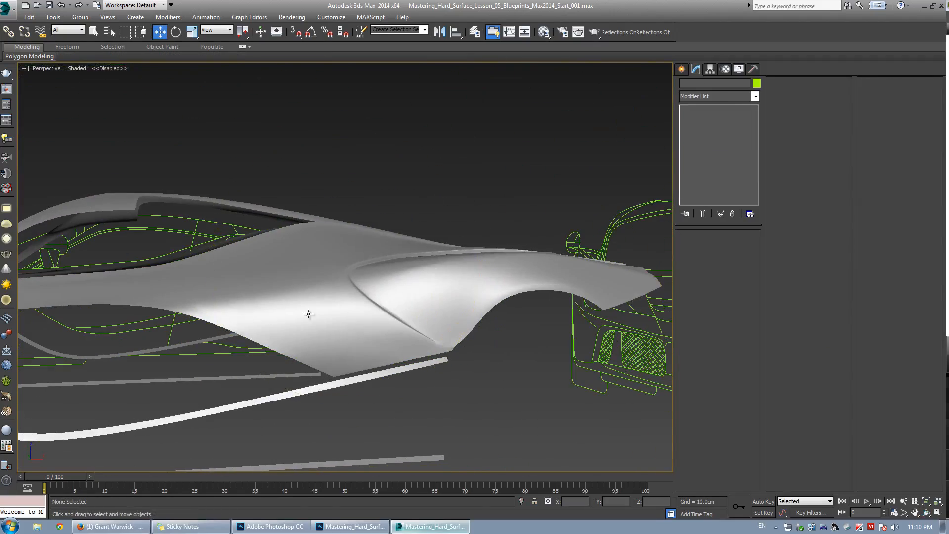
# Return to vertex editing and move the vertices at the crease's front tip to reshape its end.
pyautogui.scroll(3, 403, 263)
pyautogui.keyDown('alt'); pyautogui.moveTo(356, 298); pyautogui.dragTo(327, 312, button='middle'); pyautogui.keyUp('alt')
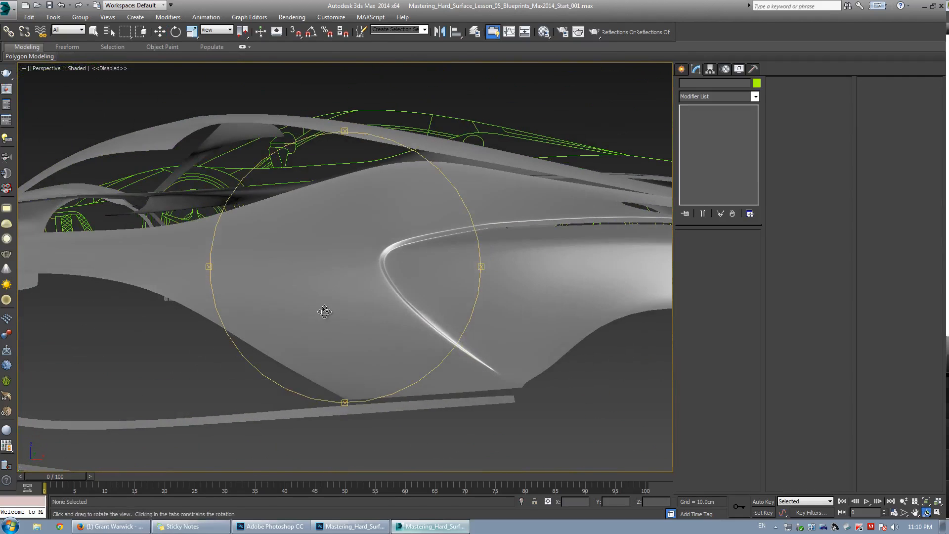
pyautogui.click(430, 281)
pyautogui.click(700, 134)
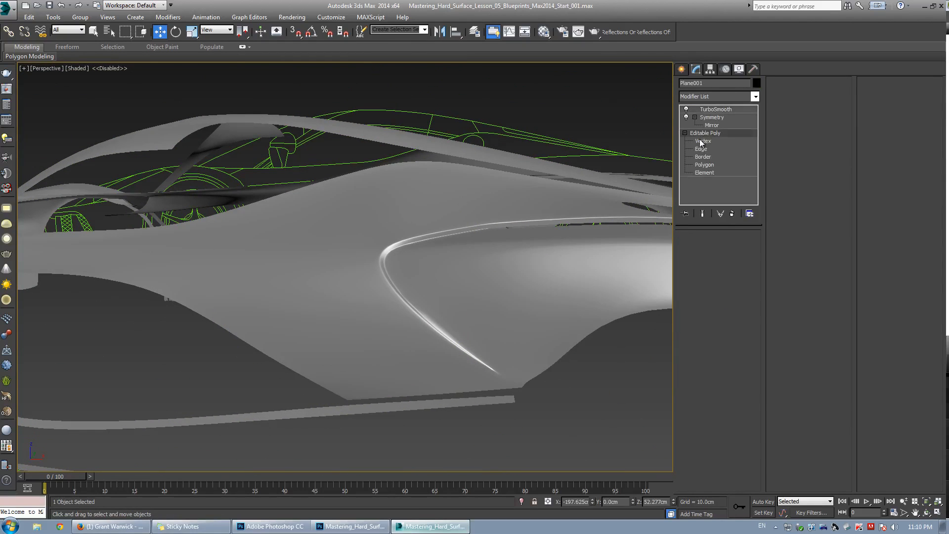
pyautogui.press('F4')
pyautogui.press('1')
pyautogui.scroll(6, 411, 247)
pyautogui.press('space')
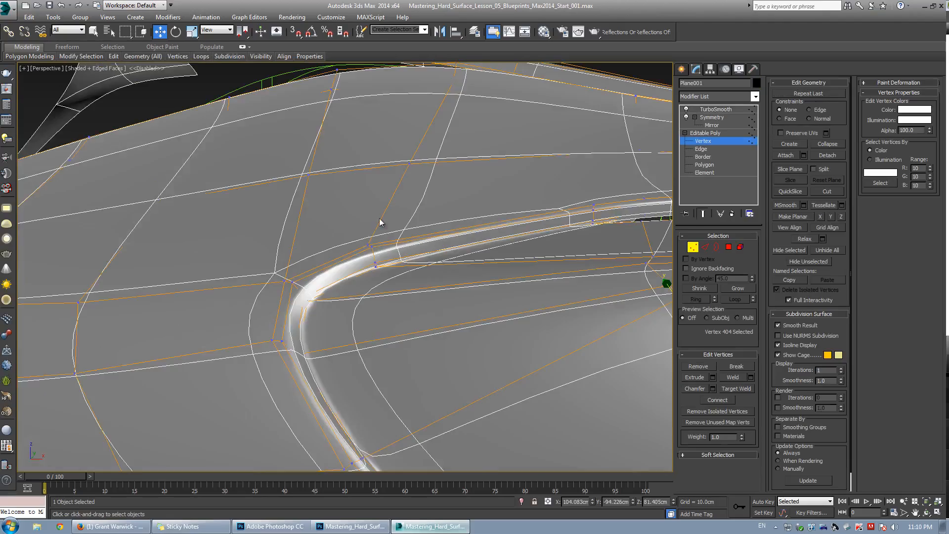
pyautogui.press('space')
pyautogui.moveTo(357, 231); pyautogui.dragTo(412, 292)
pyautogui.keyDown('alt'); pyautogui.moveTo(412, 292); pyautogui.dragTo(394, 256, button='middle'); pyautogui.keyUp('alt')
pyautogui.press('space')
pyautogui.moveTo(375, 212); pyautogui.dragTo(374, 214)
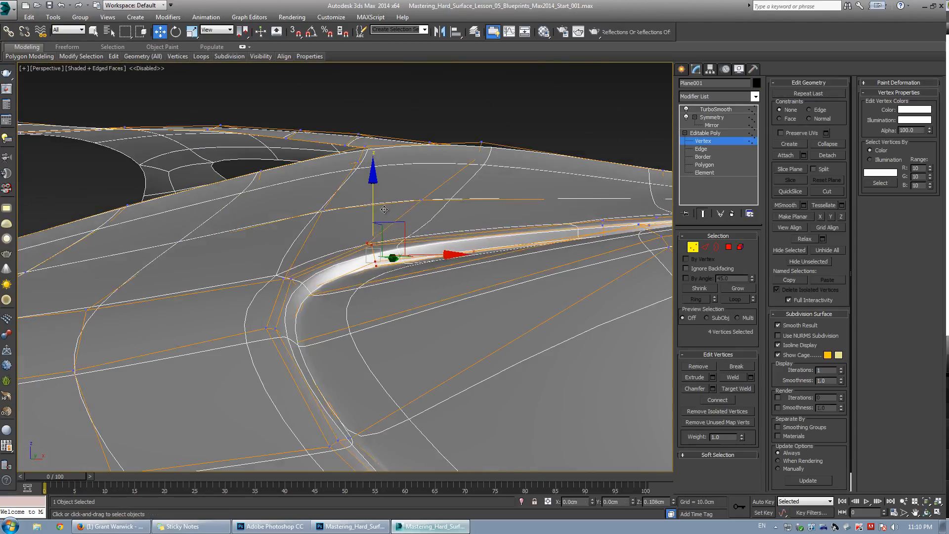
pyautogui.keyDown('alt'); pyautogui.moveTo(374, 215); pyautogui.dragTo(370, 314, button='middle'); pyautogui.keyUp('alt')
pyautogui.press('space')
pyautogui.press('space')
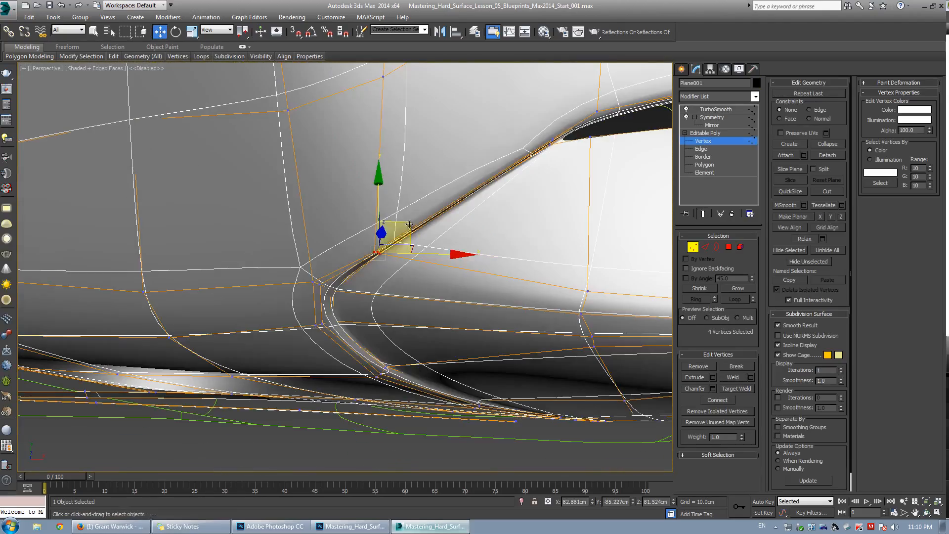
pyautogui.moveTo(410, 224); pyautogui.dragTo(407, 207)
pyautogui.press('space')
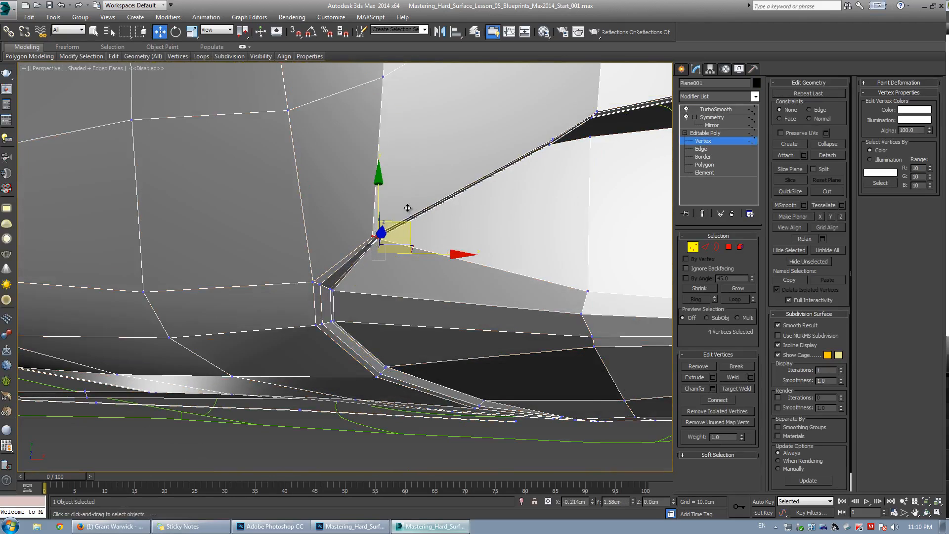
# In the maximized top view, move the crease tip vertices, toggling the smoothed preview to compare.
pyautogui.hotkey('alt', 'w')
pyautogui.moveTo(126, 231); pyautogui.dragTo(100, 231, button='middle')
pyautogui.press('`')
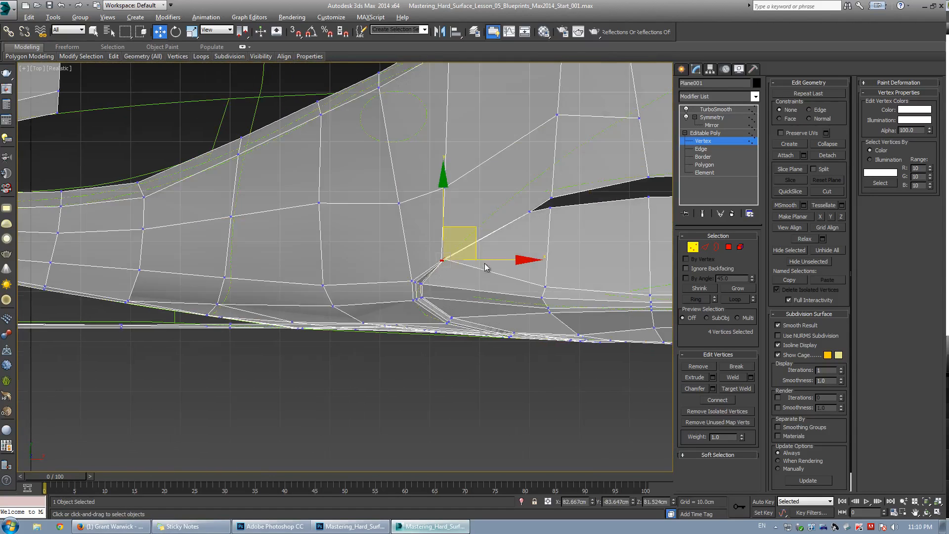
pyautogui.moveTo(488, 267); pyautogui.dragTo(476, 265, button='middle')
pyautogui.press('`')
pyautogui.scroll(2, 443, 250)
pyautogui.moveTo(445, 247); pyautogui.dragTo(451, 241)
pyautogui.moveTo(504, 257); pyautogui.dragTo(312, 342, button='middle')
pyautogui.scroll(-1, 312, 341)
pyautogui.moveTo(415, 279); pyautogui.dragTo(416, 277)
pyautogui.press('`')
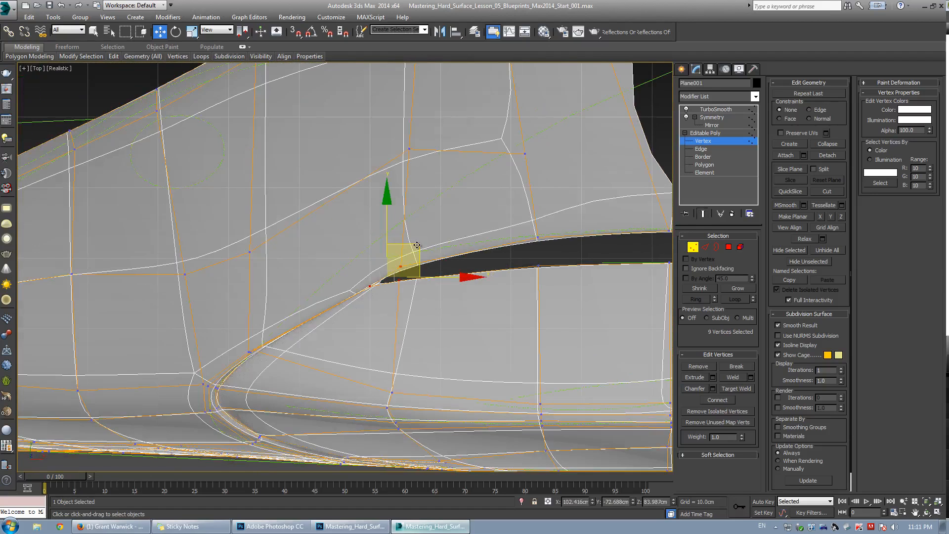
pyautogui.press('`')
pyautogui.press('`')
pyautogui.moveTo(408, 230)
pyautogui.mouseDown()
pyautogui.moveTo(388, 236)
pyautogui.moveTo(394, 241)
pyautogui.mouseUp()
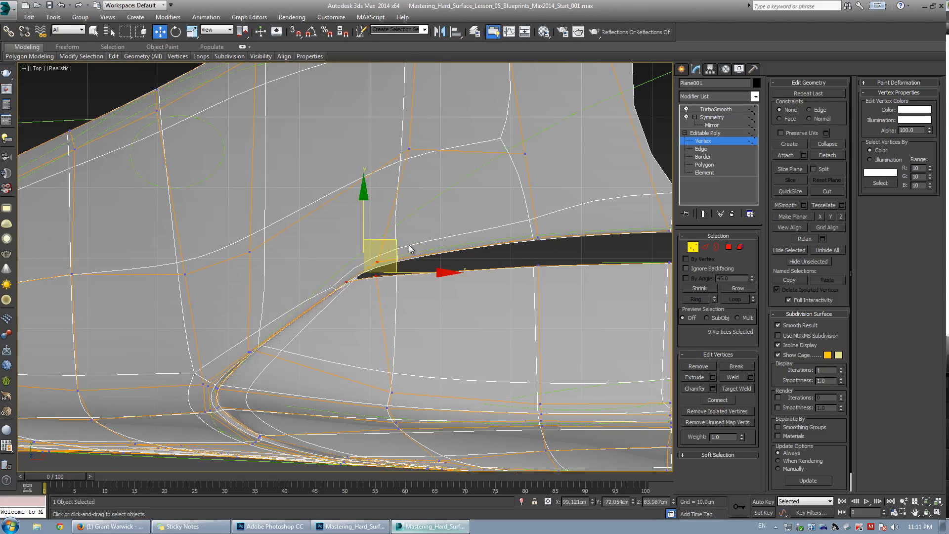
pyautogui.scroll(-4, 410, 249)
pyautogui.moveTo(438, 237); pyautogui.dragTo(410, 265, button='middle')
pyautogui.scroll(1, 410, 266)
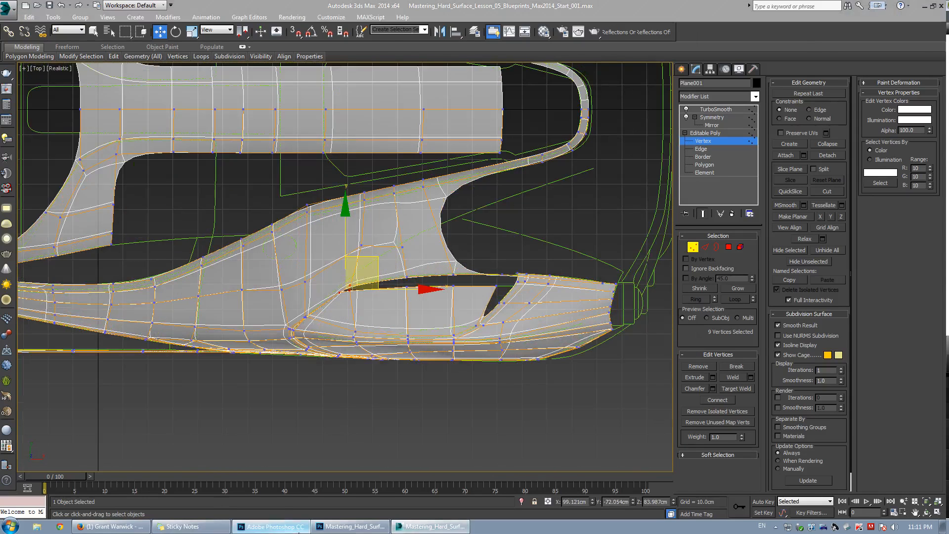
# Switch to Photoshop to check the car blueprint reference, then return to the model.
pyautogui.click(271, 526)
pyautogui.click(23, 50)
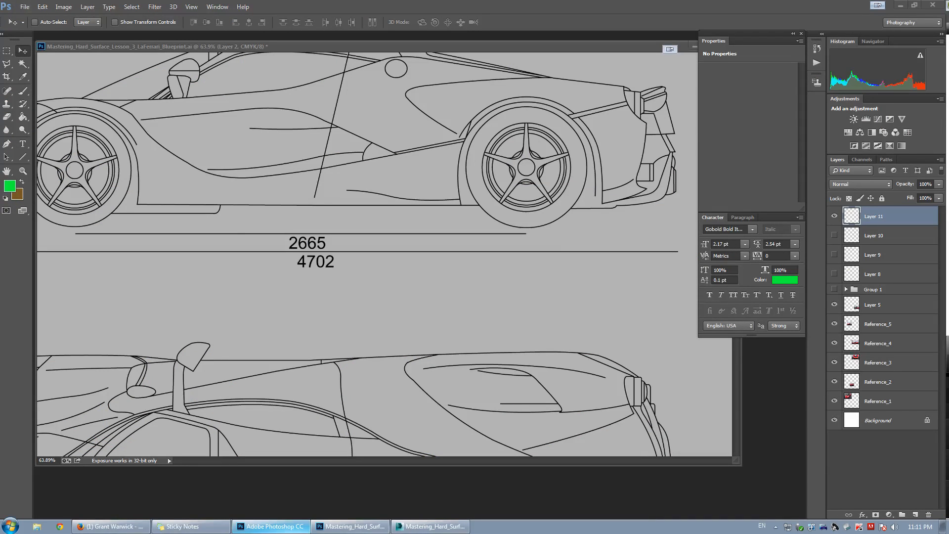
pyautogui.click(410, 523)
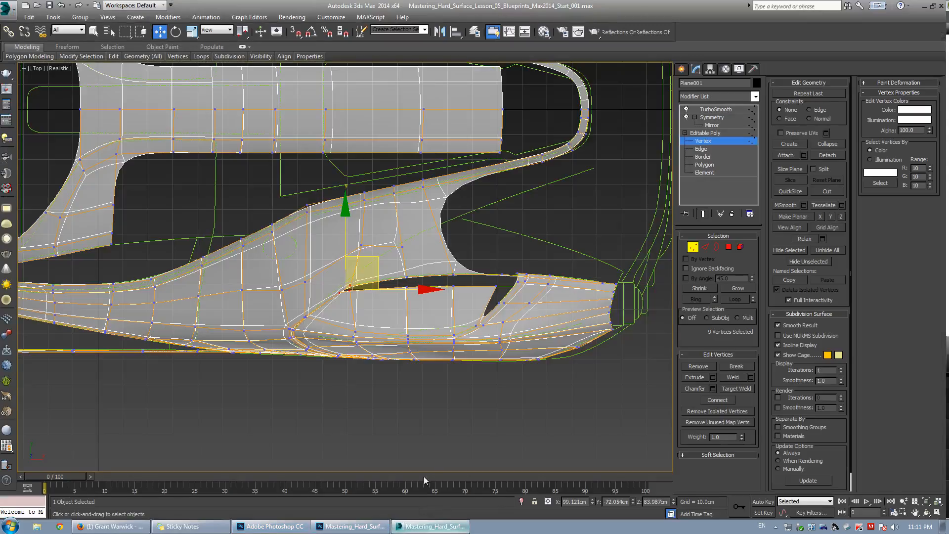
# Move the crease tip vertices in the top view and compare the result across the four viewports.
pyautogui.hotkey('alt', 'w')
pyautogui.rightClick(536, 375)
pyautogui.hotkey('alt', 'w')
pyautogui.hotkey('ctrl', 'r')
pyautogui.moveTo(431, 293); pyautogui.dragTo(339, 249)
pyautogui.hotkey('ctrl', 'q')
pyautogui.scroll(4, 354, 322)
pyautogui.press('w')
pyautogui.moveTo(396, 250); pyautogui.dragTo(365, 272, button='middle')
pyautogui.hotkey('alt', 'w')
pyautogui.middleClick(284, 219)
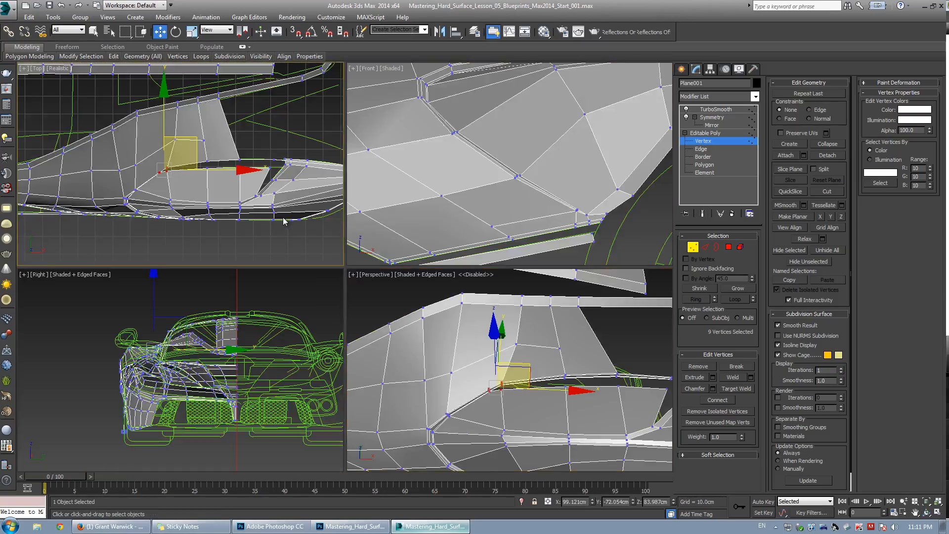
# Adjust the crease tip vertices further in the maximized top view, toggling the smoothed preview.
pyautogui.hotkey('alt', 'w')
pyautogui.moveTo(407, 179); pyautogui.dragTo(393, 212, button='middle')
pyautogui.scroll(4, 334, 277)
pyautogui.hotkey('ctrl', 'q')
pyautogui.moveTo(233, 324); pyautogui.dragTo(323, 264, button='middle')
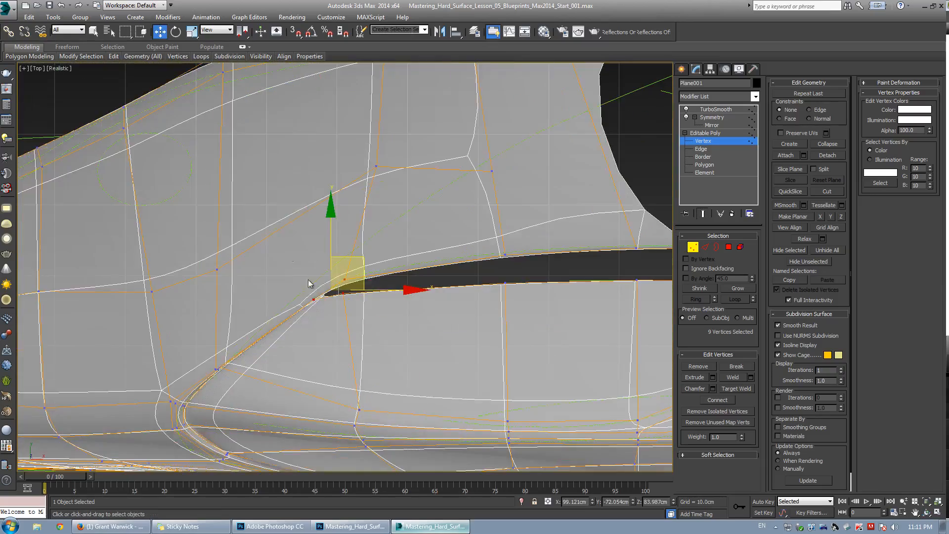
pyautogui.hotkey('ctrl', 'q')
pyautogui.moveTo(360, 245); pyautogui.dragTo(351, 259)
pyautogui.hotkey('ctrl', 'q')
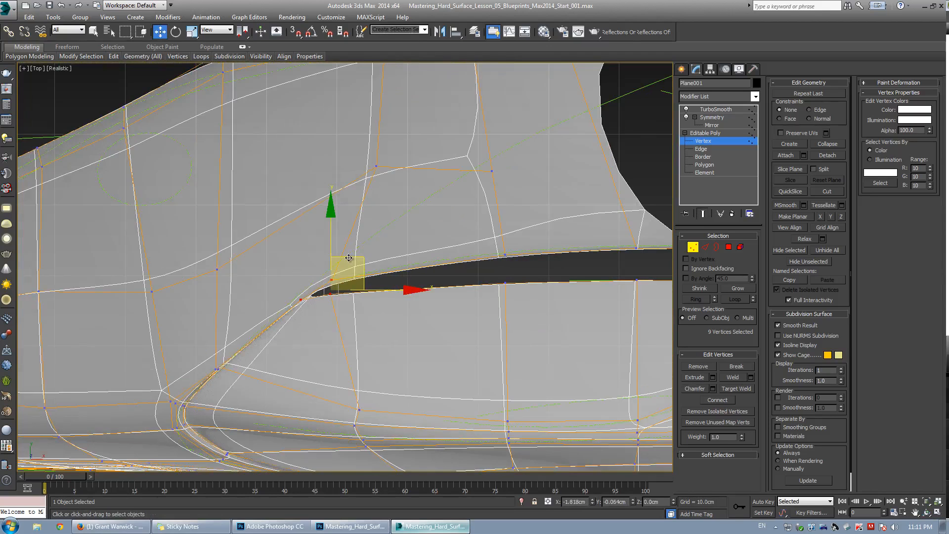
pyautogui.hotkey('ctrl', 'q')
# Cut a new edge from the crease tip to the upper vertex and target-weld the stray vertex onto it.
pyautogui.hotkey('alt', 'c')
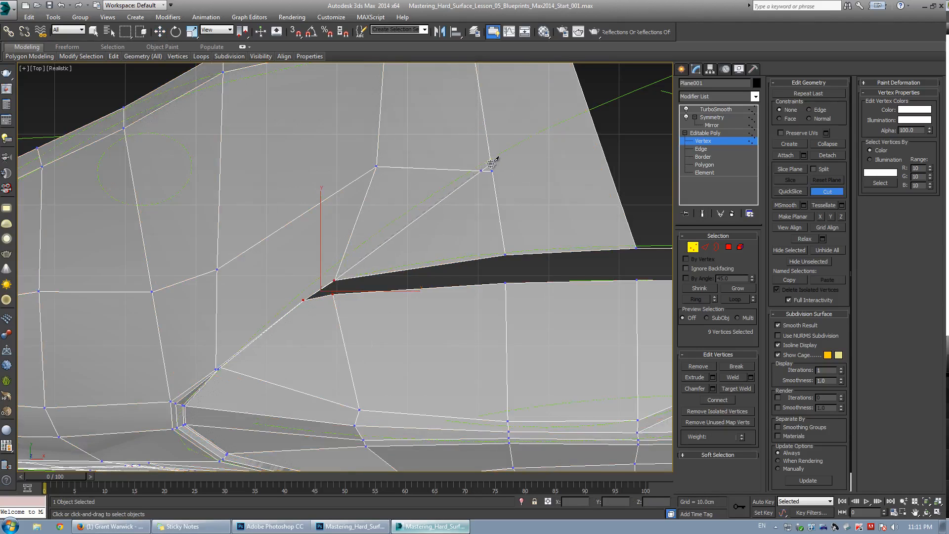
pyautogui.rightClick(552, 140)
pyautogui.hotkey('ctrl', 'shift', 'w')
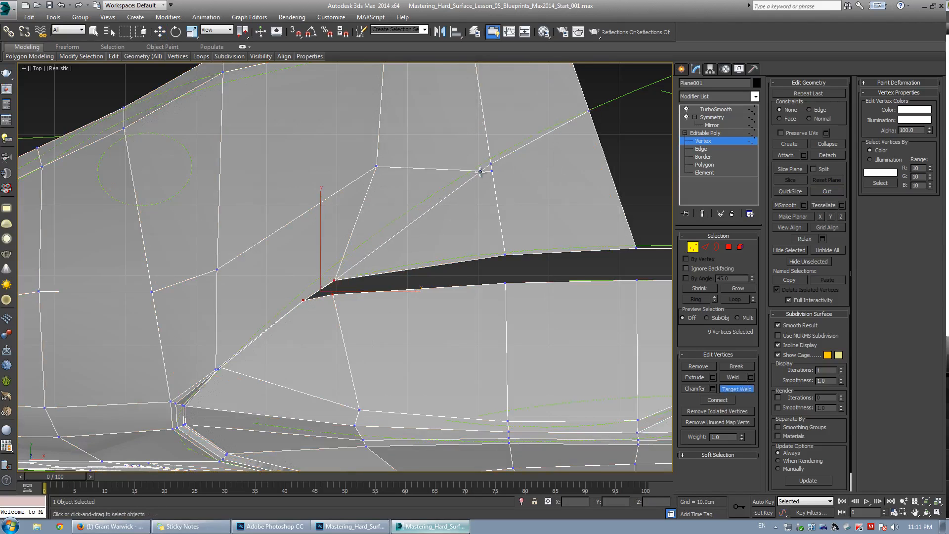
pyautogui.rightClick(490, 164)
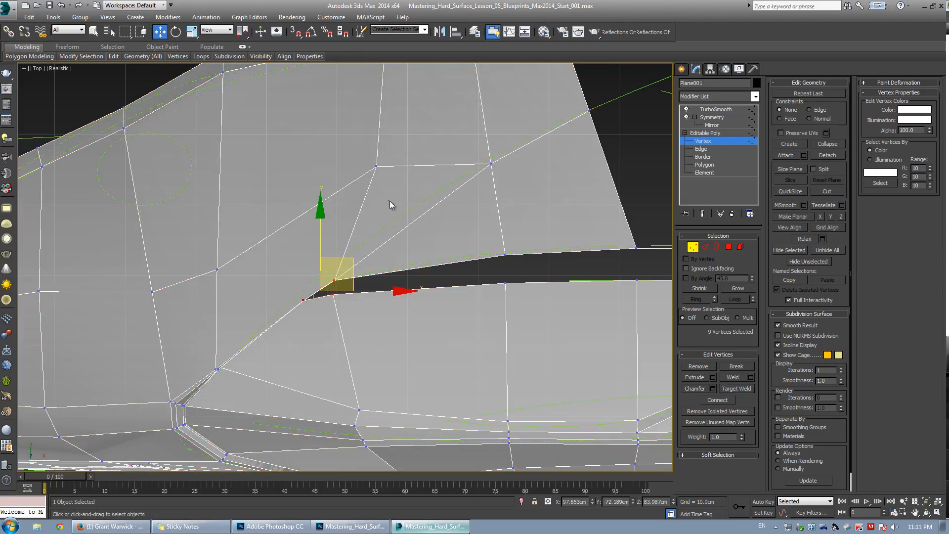
# Select the crease tip vertices and slide them back along the crease in the perspective view.
pyautogui.click(388, 204)
pyautogui.hotkey('ctrl', 'q')
pyautogui.moveTo(349, 290); pyautogui.dragTo(354, 245)
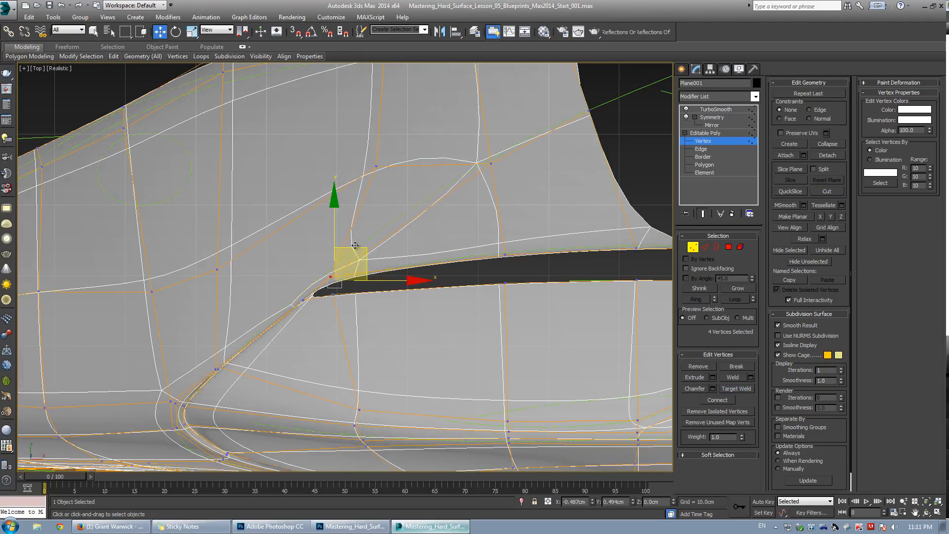
pyautogui.hotkey('ctrl', 'q')
pyautogui.hotkey('alt', 'w')
pyautogui.rightClick(447, 367)
pyautogui.hotkey('alt', 'w')
pyautogui.hotkey('ctrl', 'r')
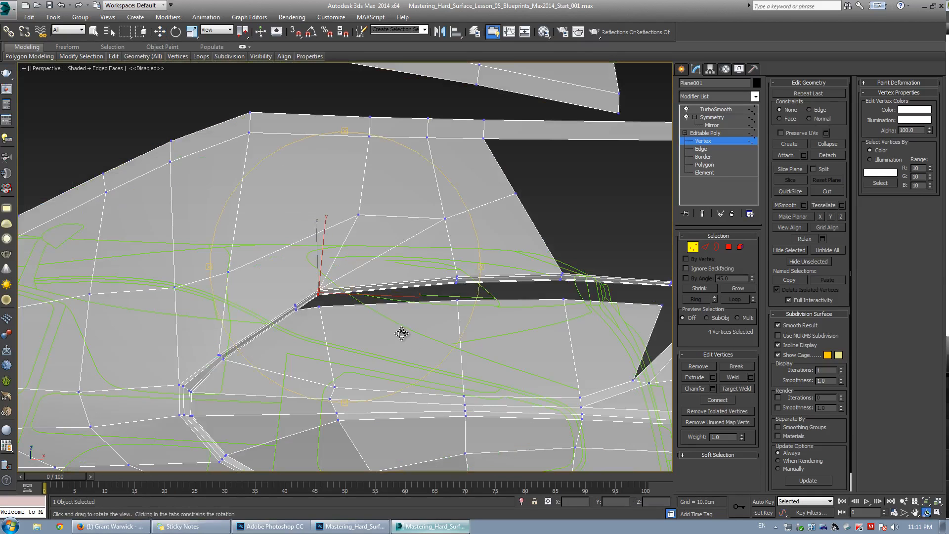
pyautogui.moveTo(394, 347); pyautogui.dragTo(350, 270)
pyautogui.scroll(5, 349, 270)
pyautogui.press('w')
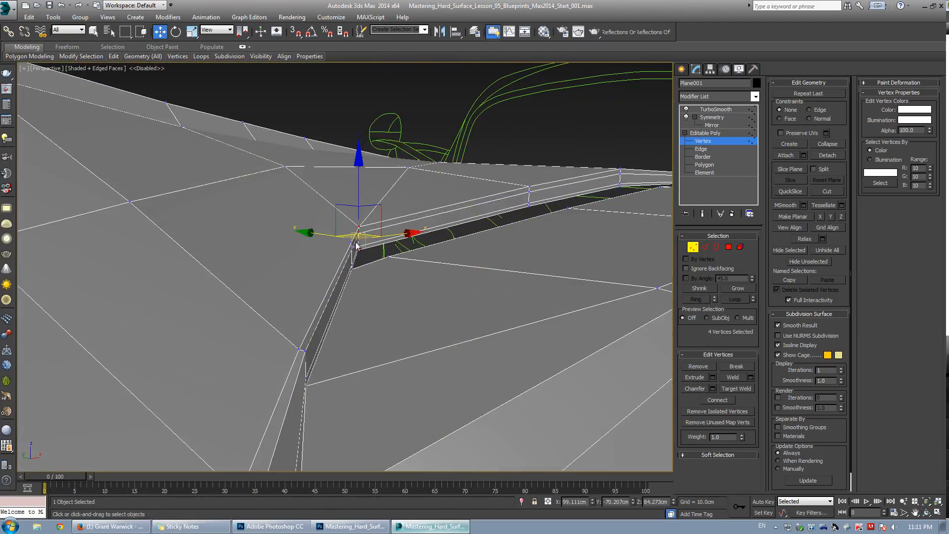
pyautogui.keyDown('alt'); pyautogui.moveTo(350, 240); pyautogui.dragTo(295, 250, button='middle'); pyautogui.keyUp('alt')
# Switch to the front view and reposition the crease tip vertices.
pyautogui.press('2')
pyautogui.hotkey('ctrl', 'q')
pyautogui.hotkey('ctrl', 'q')
pyautogui.hotkey('alt', 'w')
pyautogui.middleClick(399, 212)
pyautogui.hotkey('alt', 'w')
pyautogui.scroll(-4, 525, 289)
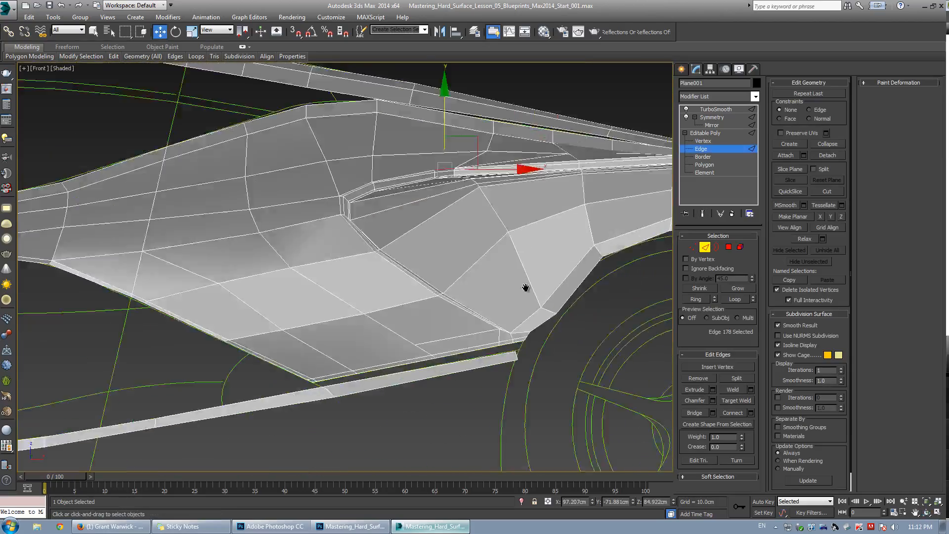
pyautogui.scroll(4, 462, 268)
pyautogui.press('1')
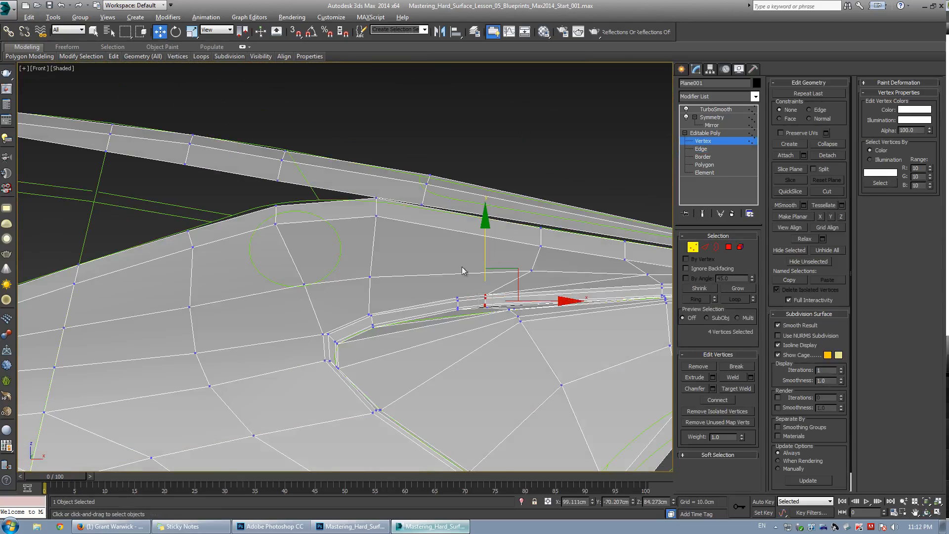
pyautogui.scroll(2, 466, 271)
pyautogui.moveTo(465, 271); pyautogui.dragTo(375, 307, button='middle')
# Cut an edge from the crease up toward the fender's top edge.
pyautogui.hotkey('alt', 'c')
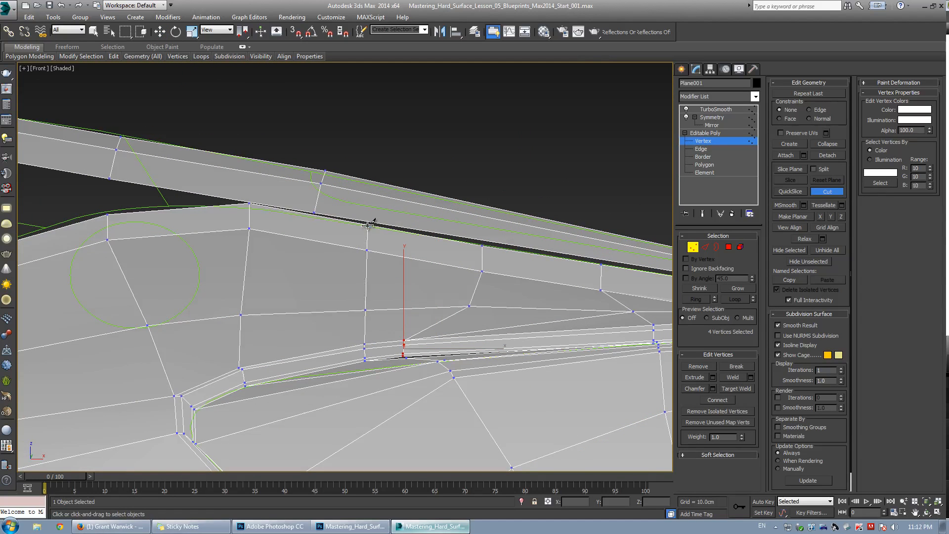
pyautogui.press('w')
pyautogui.click(250, 204)
pyautogui.moveTo(256, 198); pyautogui.dragTo(258, 200)
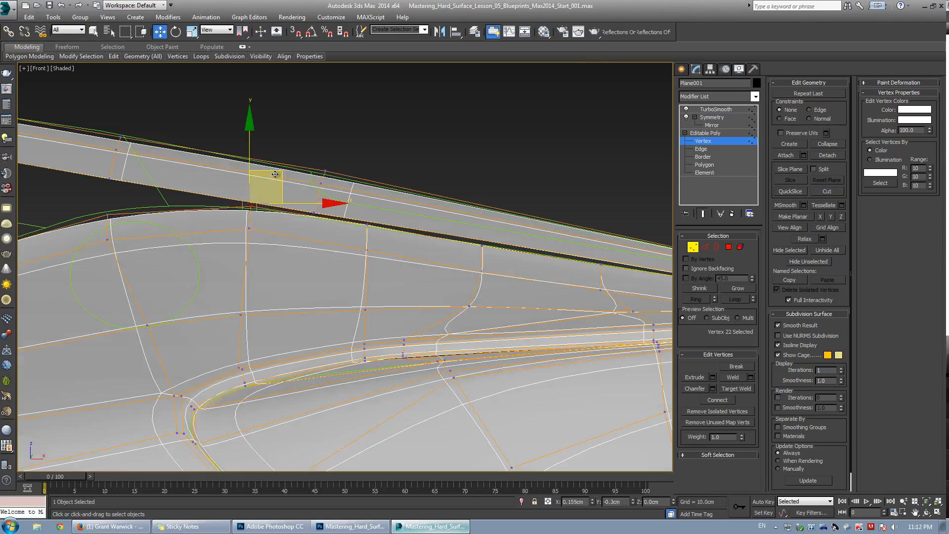
# Select and move vertices along the fender's top edge, using see-through display to check alignment.
pyautogui.moveTo(137, 222); pyautogui.dragTo(272, 235, button='middle')
pyautogui.moveTo(223, 215); pyautogui.dragTo(263, 261)
pyautogui.moveTo(267, 207); pyautogui.dragTo(264, 198)
pyautogui.scroll(-2, 264, 197)
pyautogui.moveTo(292, 228); pyautogui.dragTo(377, 236, button='middle')
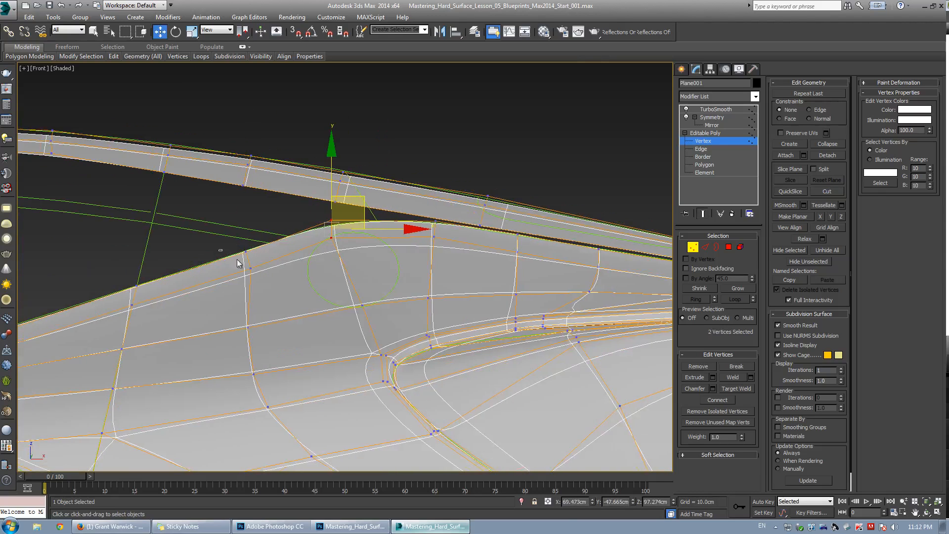
pyautogui.moveTo(221, 245); pyautogui.dragTo(263, 277)
pyautogui.press('space')
pyautogui.moveTo(275, 228); pyautogui.dragTo(272, 226)
pyautogui.press('space')
pyautogui.moveTo(347, 261); pyautogui.dragTo(339, 223, button='middle')
pyautogui.click(422, 264)
pyautogui.hotkey('alt', 'x')
pyautogui.press('space')
pyautogui.click(422, 262)
pyautogui.moveTo(554, 240); pyautogui.dragTo(364, 251, button='middle')
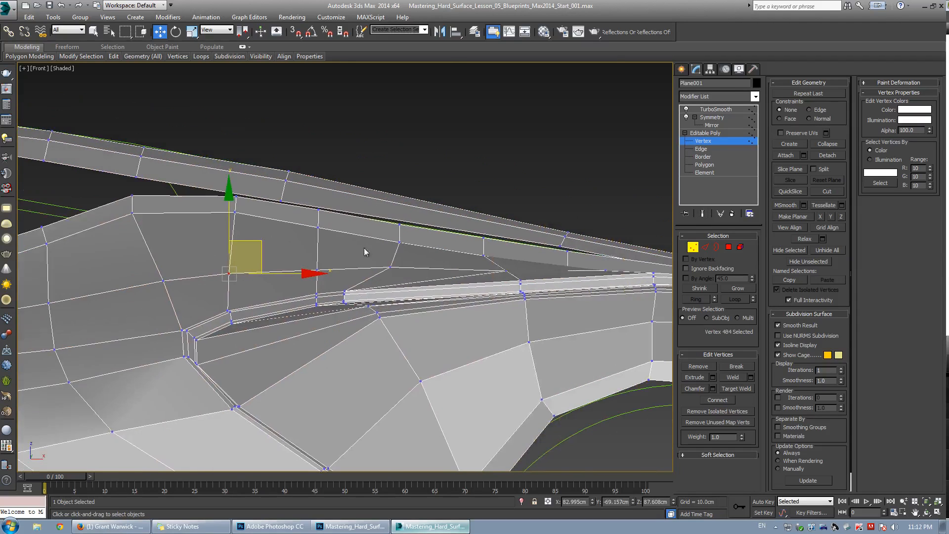
# Move individual vertices along the fender's upper edge to even out the panel line.
pyautogui.scroll(2, 374, 256)
pyautogui.click(388, 265)
pyautogui.moveTo(386, 233); pyautogui.dragTo(389, 224)
pyautogui.click(415, 221)
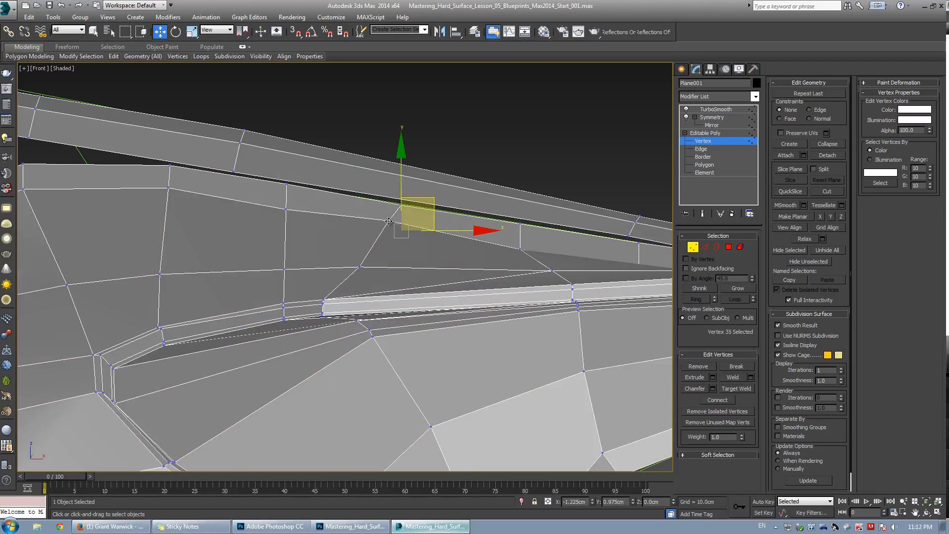
pyautogui.press('space')
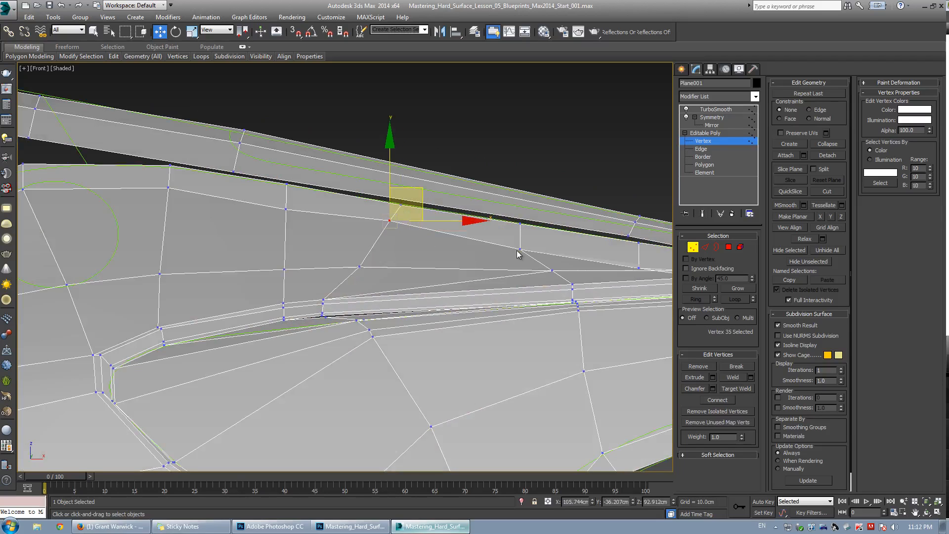
pyautogui.click(523, 237)
pyautogui.moveTo(525, 240); pyautogui.dragTo(528, 231)
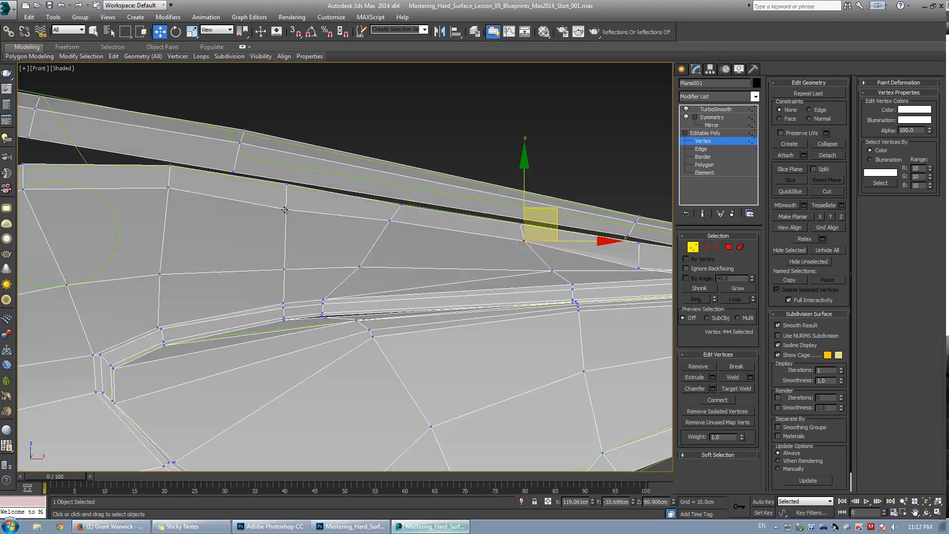
pyautogui.moveTo(285, 210); pyautogui.dragTo(285, 202)
pyautogui.scroll(-4, 212, 203)
pyautogui.moveTo(213, 203); pyautogui.dragTo(308, 212, button='middle')
pyautogui.click(291, 204)
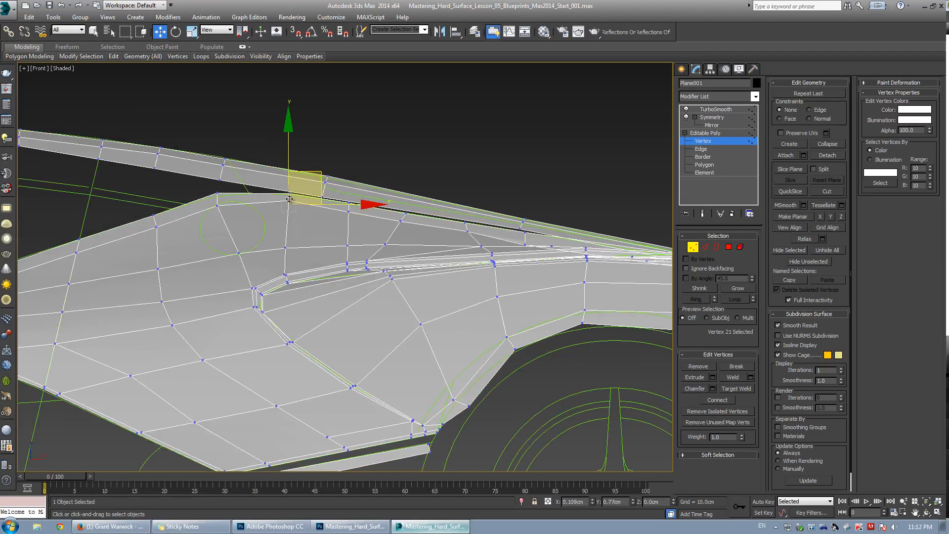
pyautogui.scroll(2, 329, 234)
pyautogui.moveTo(432, 266); pyautogui.dragTo(431, 263)
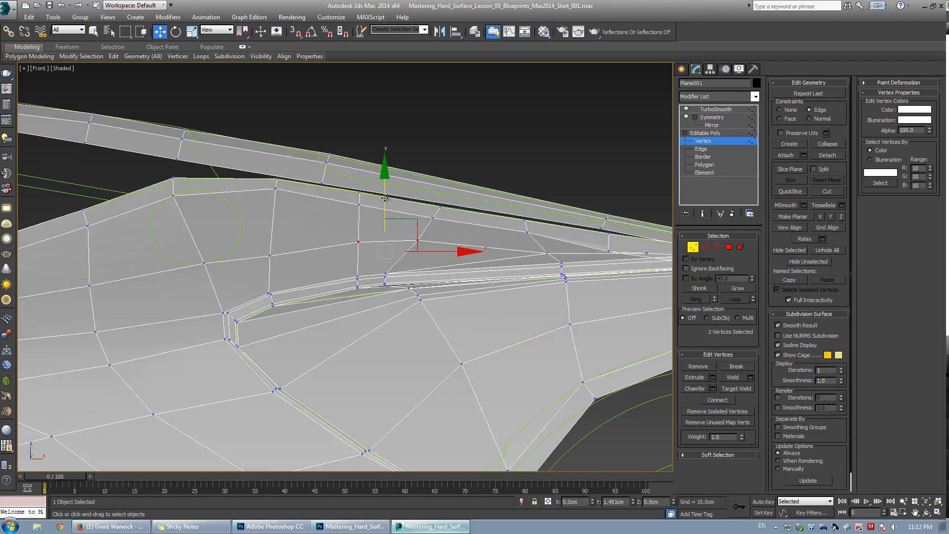
# Reposition vertices on the panel just below the fender's top edge in the front view.
pyautogui.press('2')
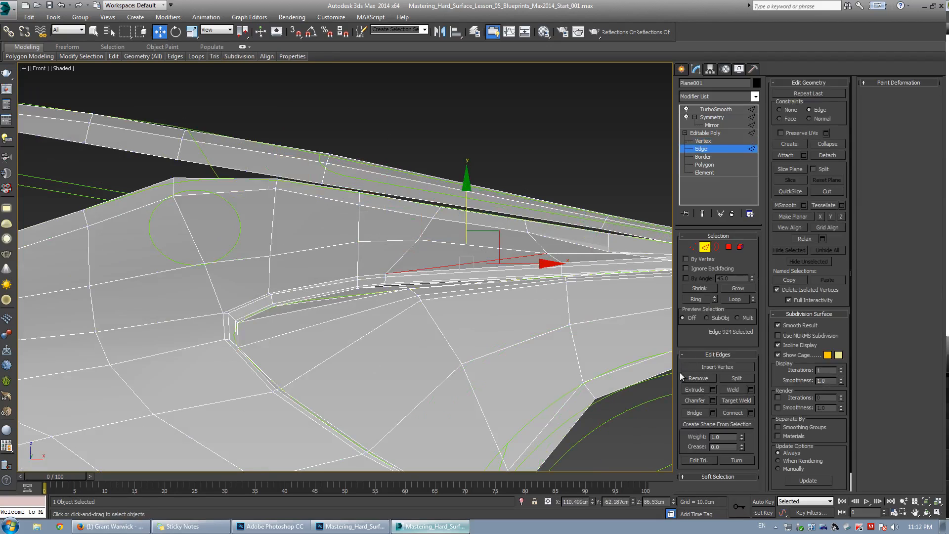
pyautogui.click(600, 301)
pyautogui.moveTo(601, 297); pyautogui.dragTo(413, 319, button='middle')
pyautogui.press('1')
pyautogui.click(359, 275)
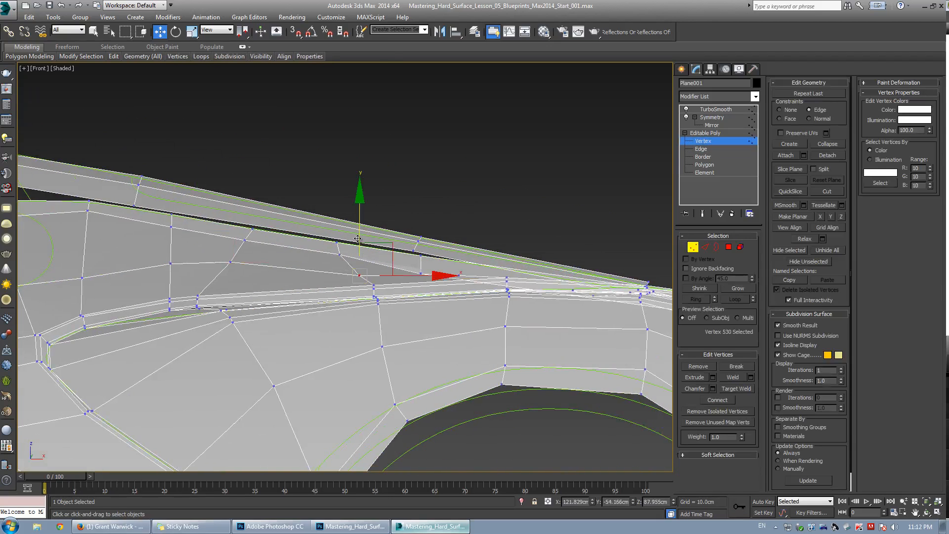
pyautogui.moveTo(353, 228); pyautogui.dragTo(353, 230)
pyautogui.moveTo(92, 267); pyautogui.dragTo(298, 255, button='middle')
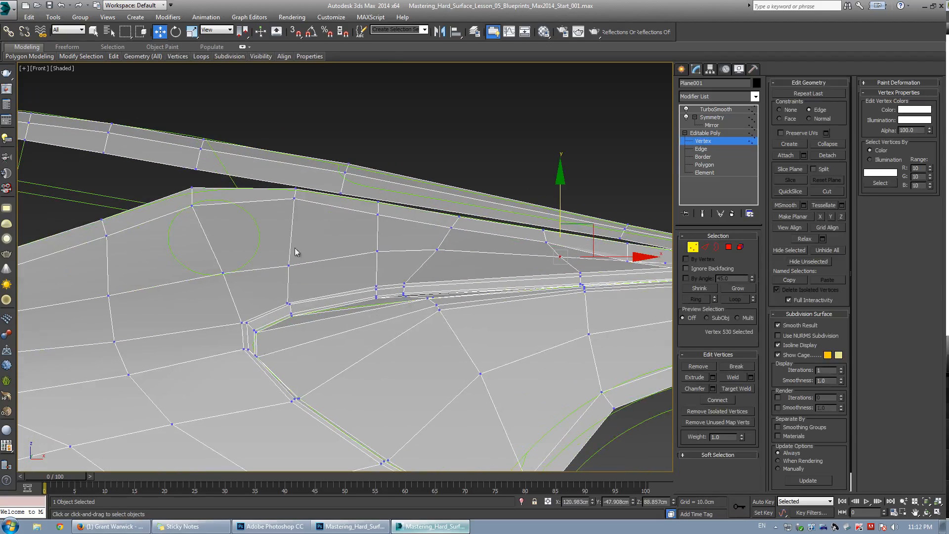
pyautogui.click(289, 266)
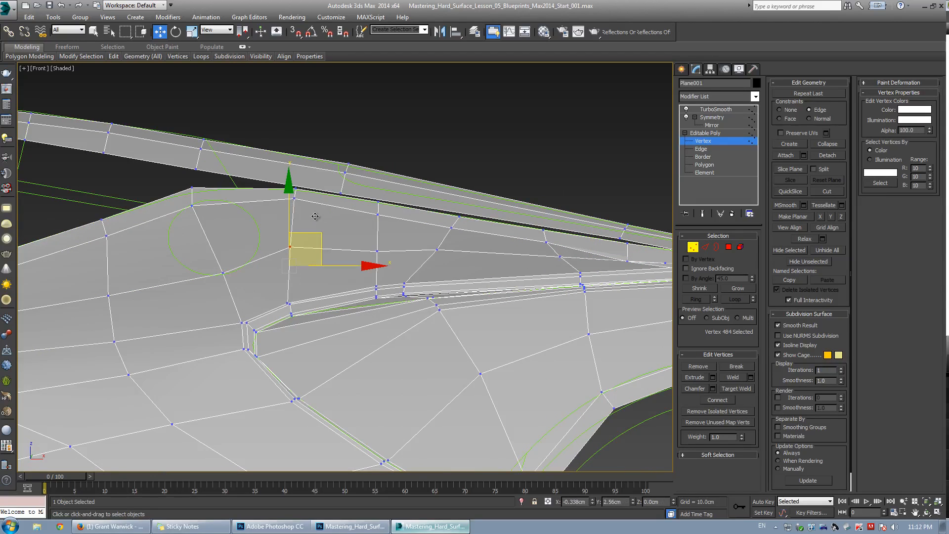
pyautogui.moveTo(315, 216); pyautogui.dragTo(315, 218)
pyautogui.click(378, 254)
pyautogui.click(377, 251)
pyautogui.moveTo(383, 246); pyautogui.dragTo(379, 202)
pyautogui.hotkey('ctrl', 'z')
pyautogui.moveTo(438, 251); pyautogui.dragTo(439, 247)
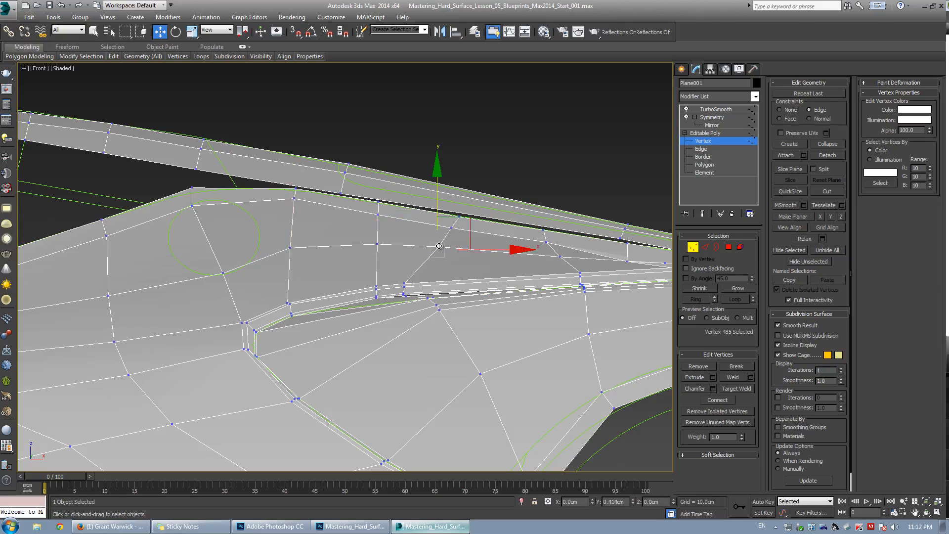
# Move a vertex up toward the panel line and preview the smoothed result.
pyautogui.click(235, 266)
pyautogui.moveTo(251, 277); pyautogui.dragTo(248, 223)
pyautogui.moveTo(186, 273); pyautogui.dragTo(308, 274, button='middle')
pyautogui.click(230, 297)
pyautogui.press('`')
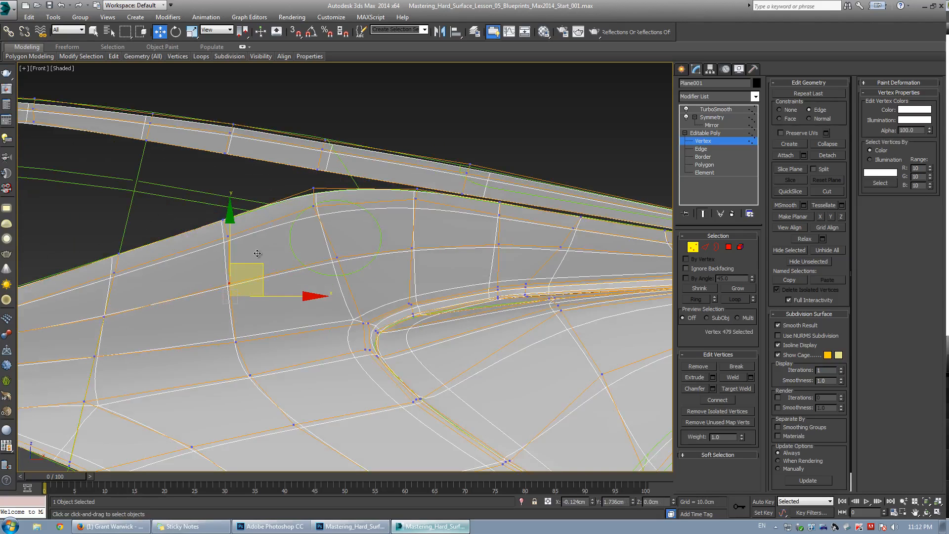
pyautogui.moveTo(253, 251); pyautogui.dragTo(253, 249)
# Orbit around the fender in the perspective view to inspect the smoothed panel.
pyautogui.press('`')
pyautogui.hotkey('alt', 'w')
pyautogui.middleClick(376, 292)
pyautogui.hotkey('alt', 'w')
pyautogui.keyDown('alt'); pyautogui.moveTo(371, 289); pyautogui.dragTo(258, 236, button='middle'); pyautogui.keyUp('alt')
pyautogui.press('`')
pyautogui.press('`')
pyautogui.click(190, 205)
pyautogui.press('z')
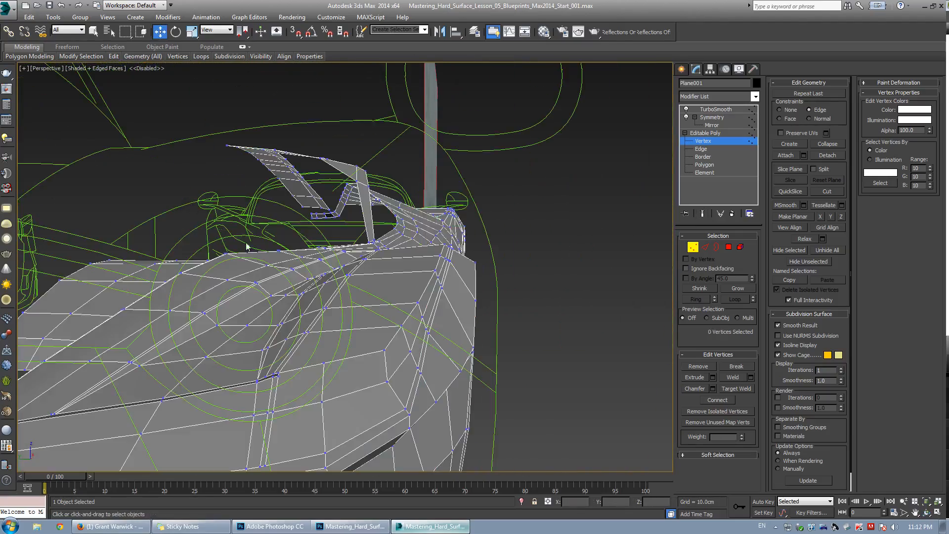
pyautogui.press('z')
pyautogui.keyDown('alt'); pyautogui.moveTo(366, 264); pyautogui.dragTo(308, 265, button='middle'); pyautogui.keyUp('alt')
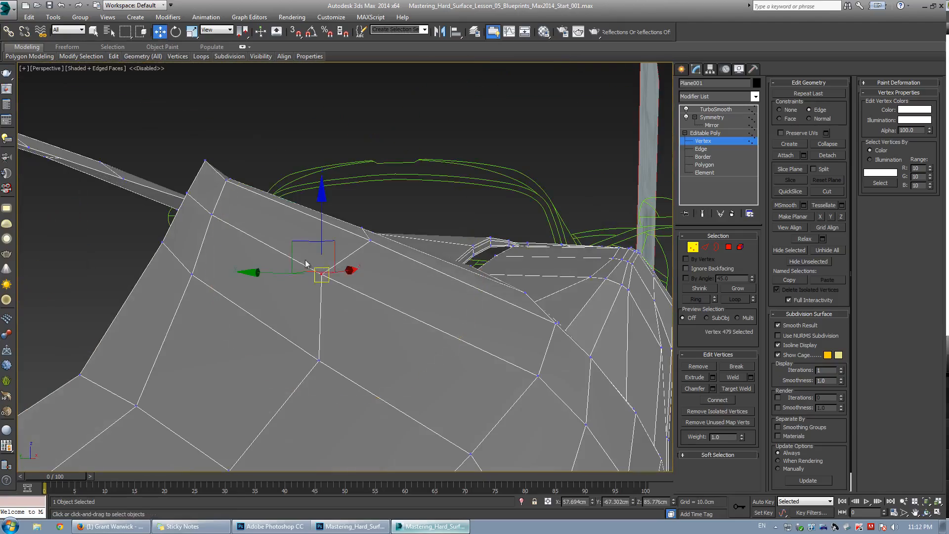
pyautogui.moveTo(312, 251); pyautogui.dragTo(332, 269)
pyautogui.scroll(-5, 332, 270)
pyautogui.keyDown('alt'); pyautogui.moveTo(332, 271); pyautogui.dragTo(351, 340, button='middle'); pyautogui.keyUp('alt')
pyautogui.moveTo(469, 317); pyautogui.dragTo(346, 312, button='middle')
pyautogui.scroll(4, 346, 312)
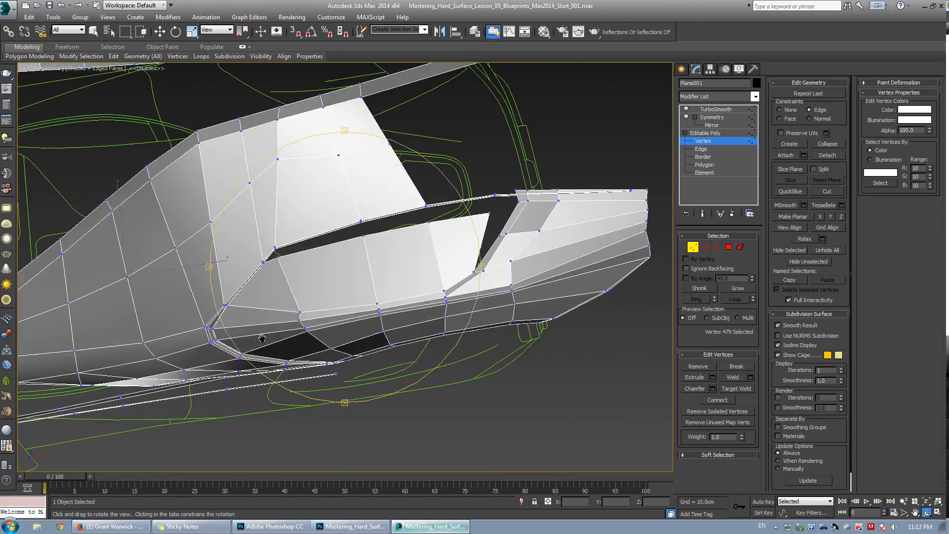
# Select four vertices along the lower panel crease and nudge them upward.
pyautogui.press('2')
pyautogui.click(352, 307)
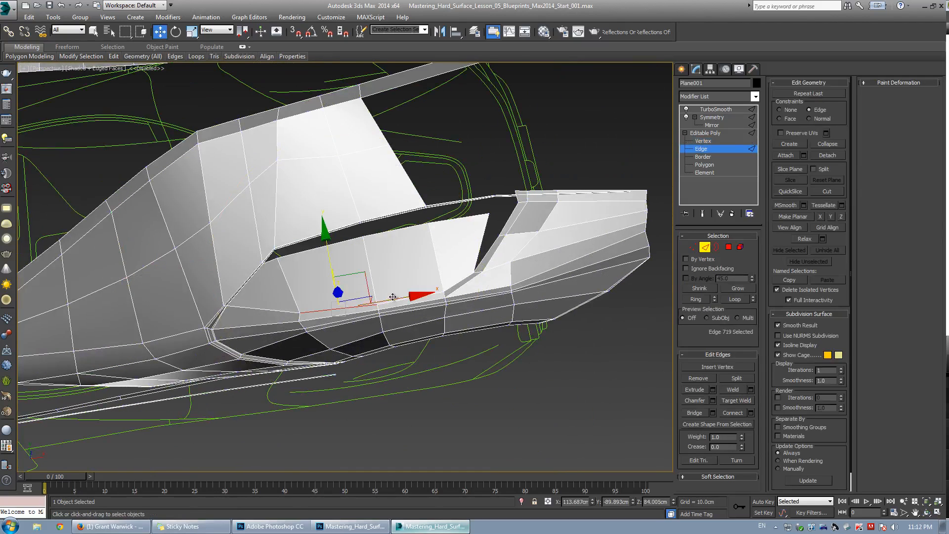
pyautogui.scroll(3, 385, 307)
pyautogui.keyDown('alt'); pyautogui.moveTo(303, 330); pyautogui.dragTo(302, 331, button='middle'); pyautogui.keyUp('alt')
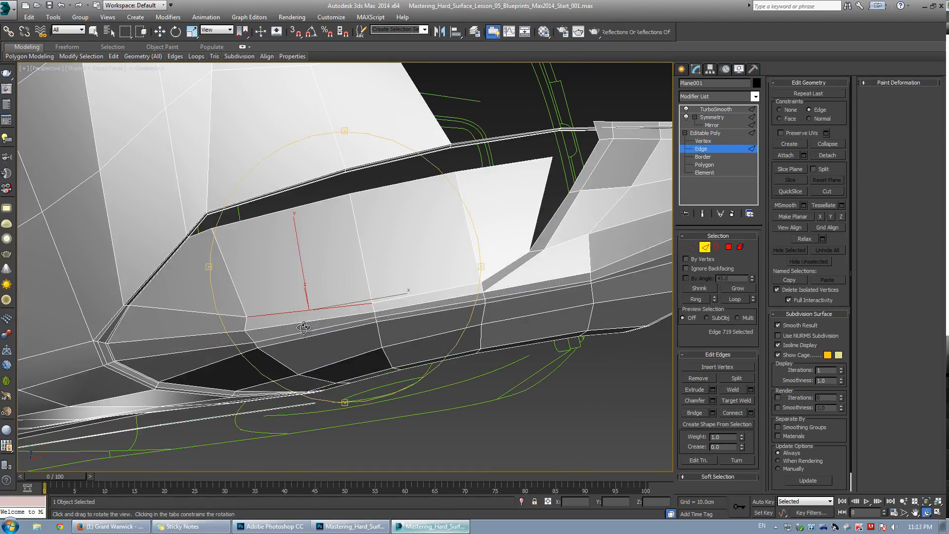
pyautogui.keyDown('alt'); pyautogui.moveTo(391, 304); pyautogui.dragTo(379, 314, button='middle'); pyautogui.keyUp('alt')
pyautogui.press('1')
pyautogui.keyDown('alt'); pyautogui.moveTo(248, 326); pyautogui.dragTo(259, 274, button='middle'); pyautogui.keyUp('alt')
pyautogui.moveTo(258, 275)
pyautogui.mouseDown()
pyautogui.moveTo(258, 284)
pyautogui.moveTo(254, 273)
pyautogui.mouseUp()
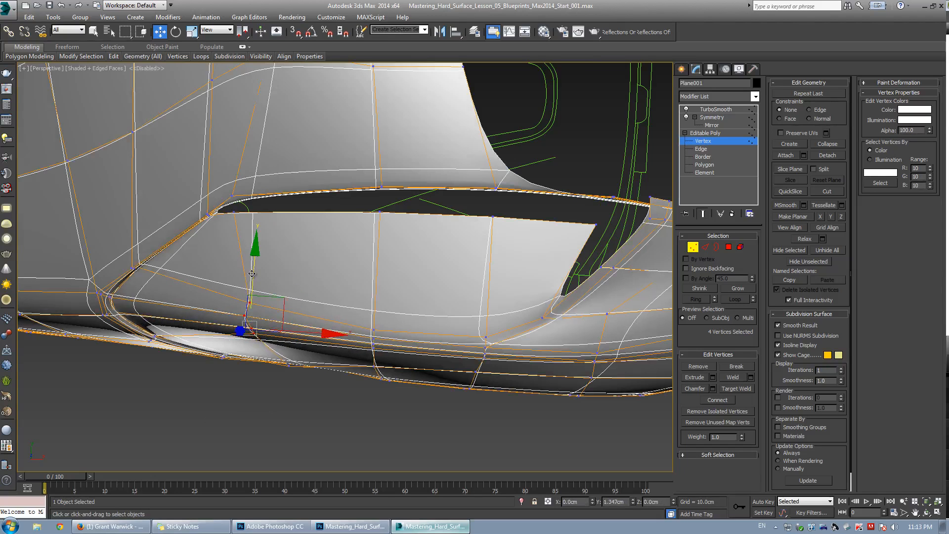
# In the top view, adjust the selected crease vertices while toggling the smoothed preview.
pyautogui.hotkey('alt', 'w')
pyautogui.rightClick(186, 204)
pyautogui.hotkey('alt', 'w')
pyautogui.moveTo(410, 367); pyautogui.dragTo(381, 304, button='middle')
pyautogui.hotkey('ctrl', 'q')
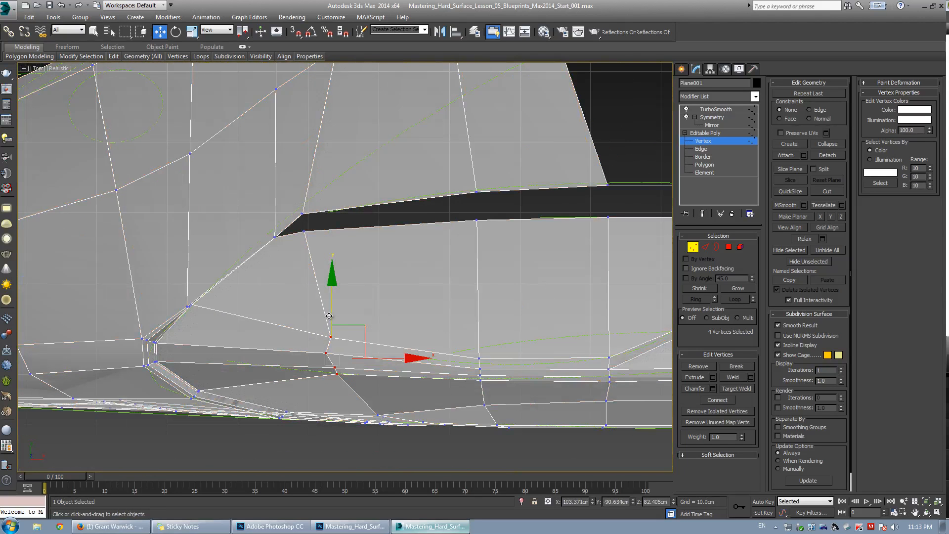
pyautogui.moveTo(332, 315); pyautogui.dragTo(339, 318)
pyautogui.hotkey('ctrl', 'q')
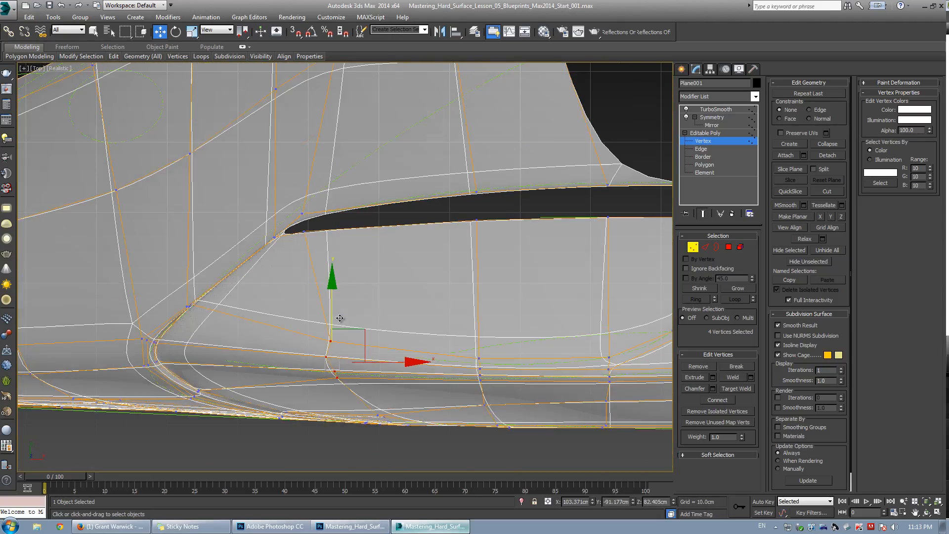
pyautogui.moveTo(397, 326); pyautogui.dragTo(295, 326, button='middle')
pyautogui.hotkey('ctrl', 'q')
# Select an edge on the lower panel and move it upward, checking the smoothed preview.
pyautogui.press('2')
pyautogui.click(444, 358)
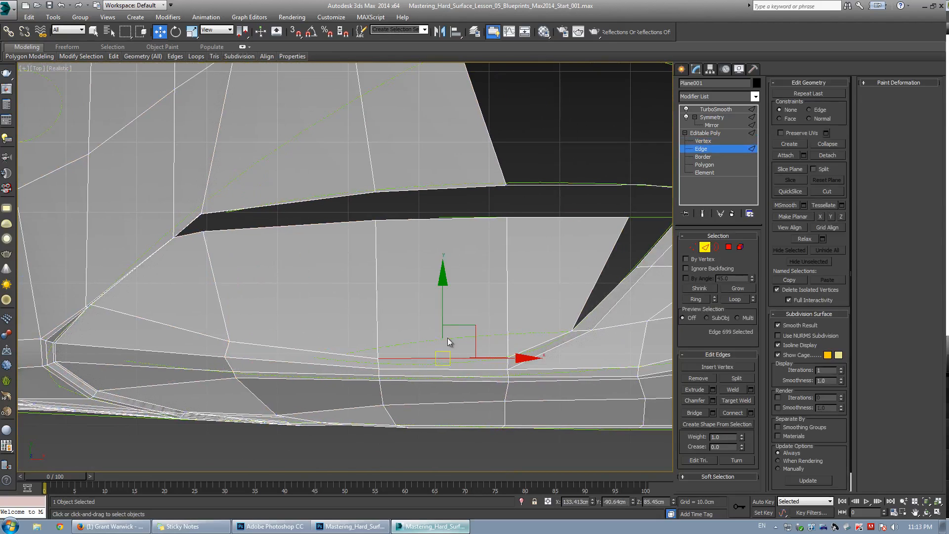
pyautogui.hotkey('ctrl', 'q')
pyautogui.hotkey('ctrl', 'q')
pyautogui.moveTo(440, 319); pyautogui.dragTo(441, 304)
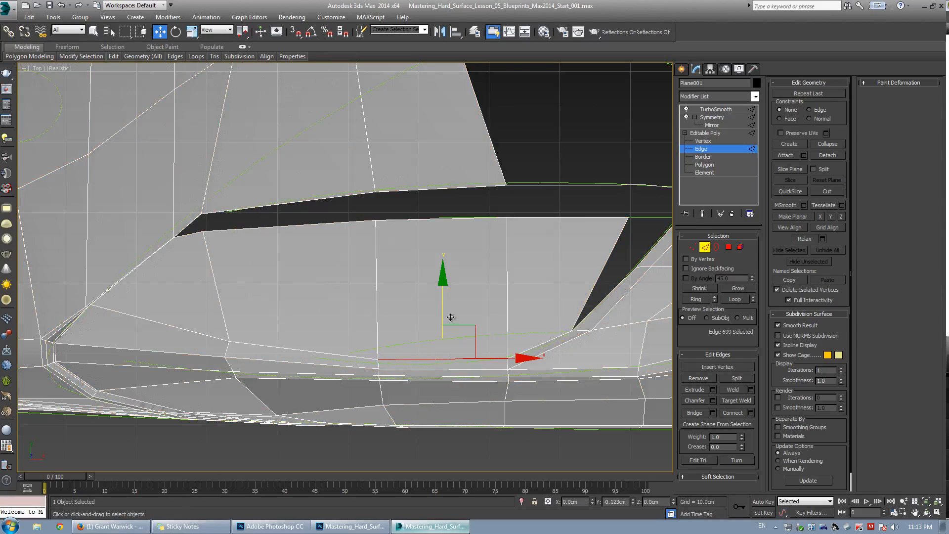
pyautogui.hotkey('ctrl', 'q')
pyautogui.hotkey('ctrl', 'q')
pyautogui.moveTo(561, 353); pyautogui.dragTo(411, 382, button='middle')
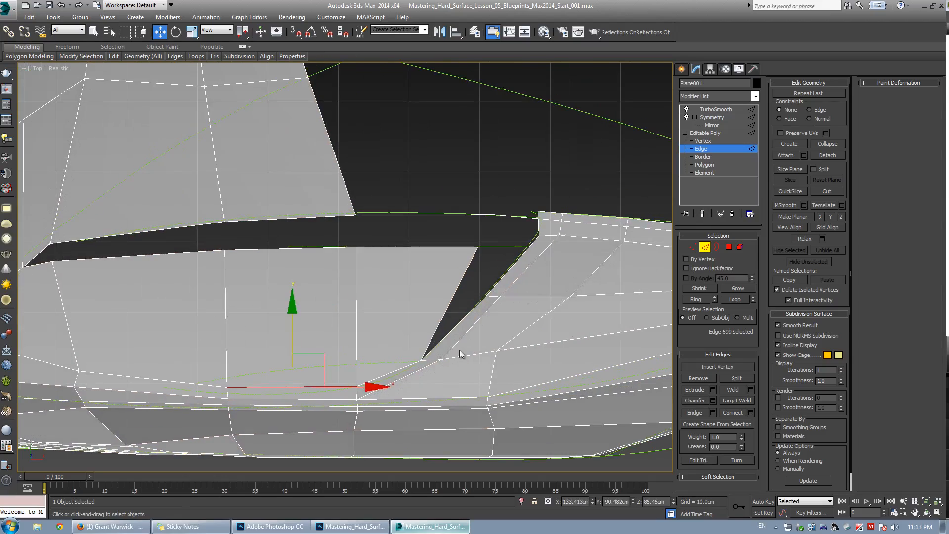
# Move the vertex at the vent opening's upper corner in the top view.
pyautogui.hotkey('alt', 'w')
pyautogui.middleClick(520, 402)
pyautogui.hotkey('alt', 'w')
pyautogui.hotkey('ctrl', 'r')
pyautogui.moveTo(350, 328); pyautogui.dragTo(332, 318)
pyautogui.hotkey('alt', 'w')
pyautogui.rightClick(304, 192)
pyautogui.hotkey('alt', 'w')
pyautogui.moveTo(424, 325); pyautogui.dragTo(362, 323, button='middle')
pyautogui.scroll(2, 384, 306)
pyautogui.press('1')
pyautogui.moveTo(422, 209); pyautogui.dragTo(358, 218)
pyautogui.hotkey('ctrl', 'z')
pyautogui.moveTo(437, 270); pyautogui.dragTo(401, 241, button='middle')
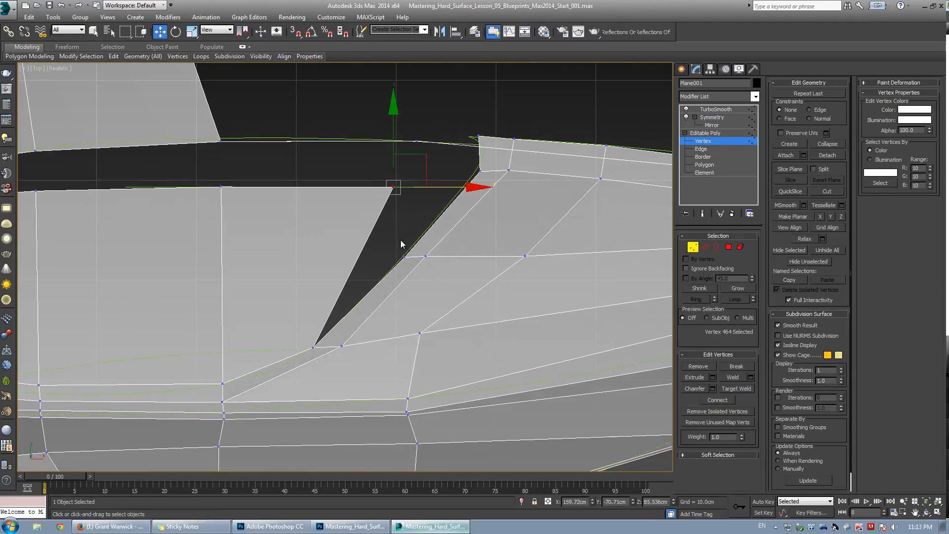
pyautogui.hotkey('ctrl', 'q')
pyautogui.hotkey('ctrl', 'q')
# Orbit around the vent opening to examine the corner vertex placement.
pyautogui.hotkey('alt', 'w')
pyautogui.rightClick(483, 349)
pyautogui.hotkey('alt', 'w')
pyautogui.hotkey('ctrl', 'r')
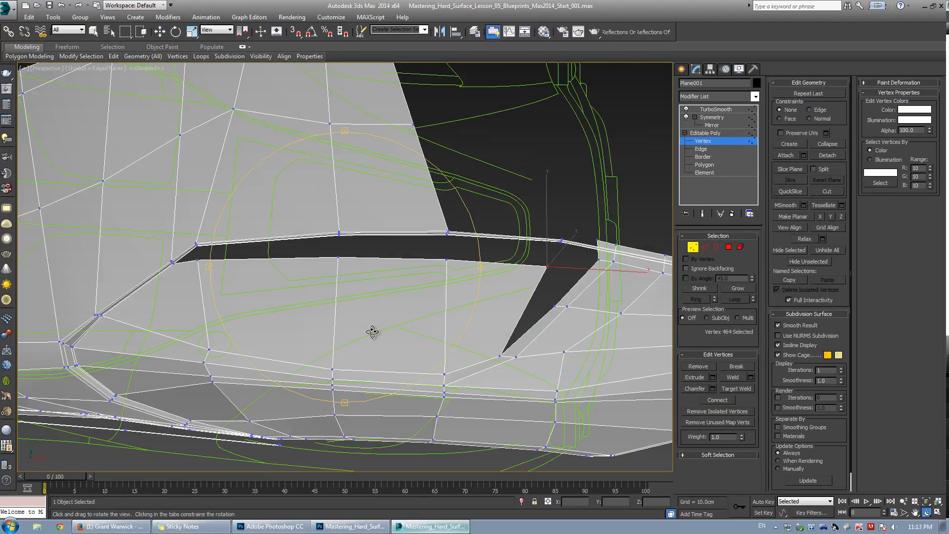
pyautogui.moveTo(372, 331); pyautogui.dragTo(461, 256)
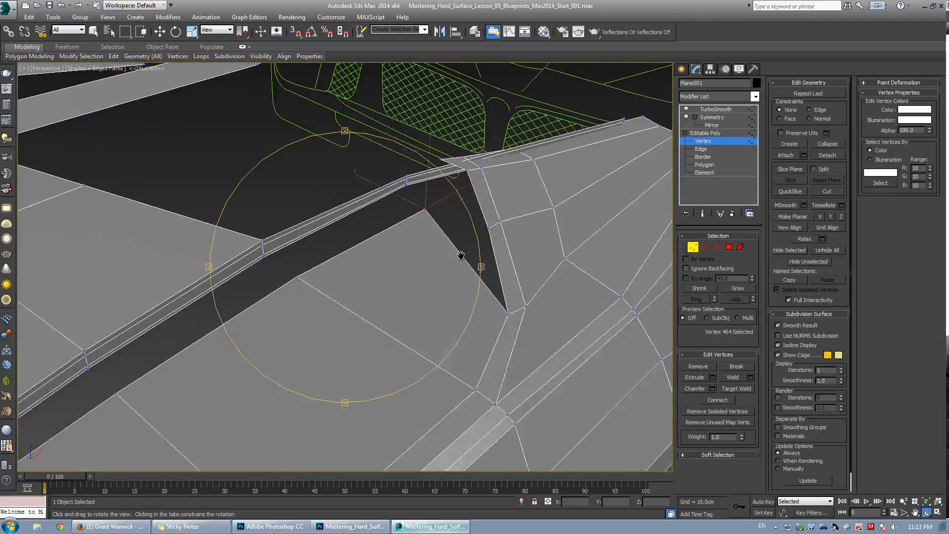
pyautogui.moveTo(460, 256); pyautogui.dragTo(472, 248, button='middle')
pyautogui.scroll(-4, 473, 249)
pyautogui.press('w')
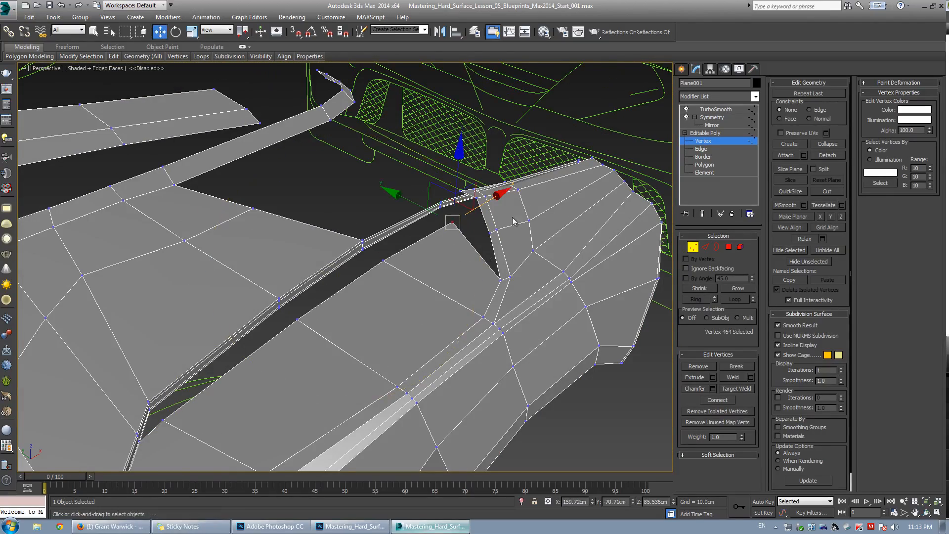
pyautogui.scroll(3, 513, 221)
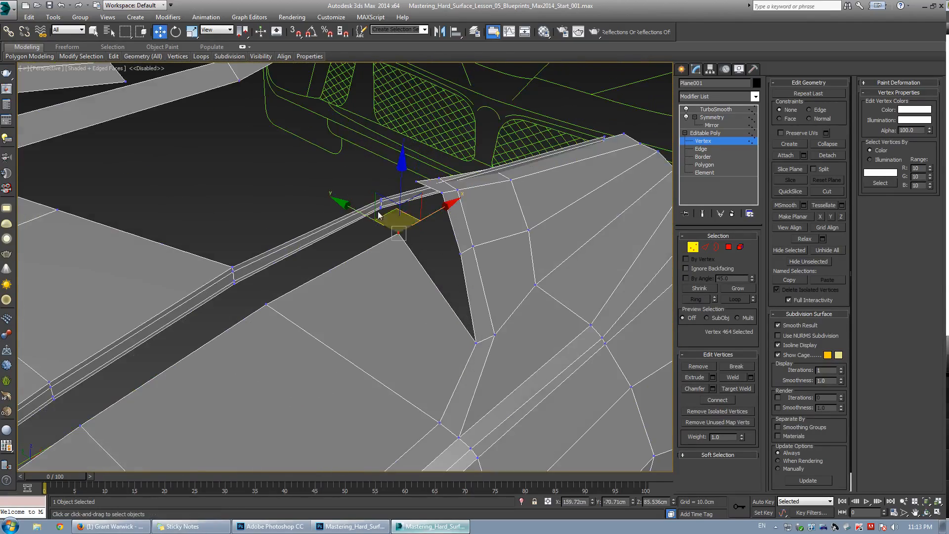
pyautogui.scroll(-2, 457, 246)
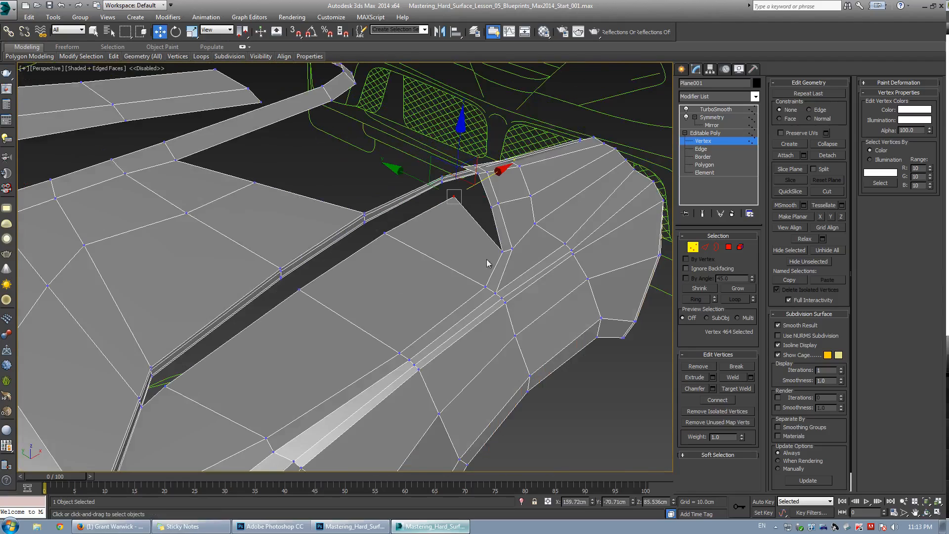
pyautogui.keyDown('alt'); pyautogui.moveTo(440, 255); pyautogui.dragTo(540, 197, button='middle'); pyautogui.keyUp('alt')
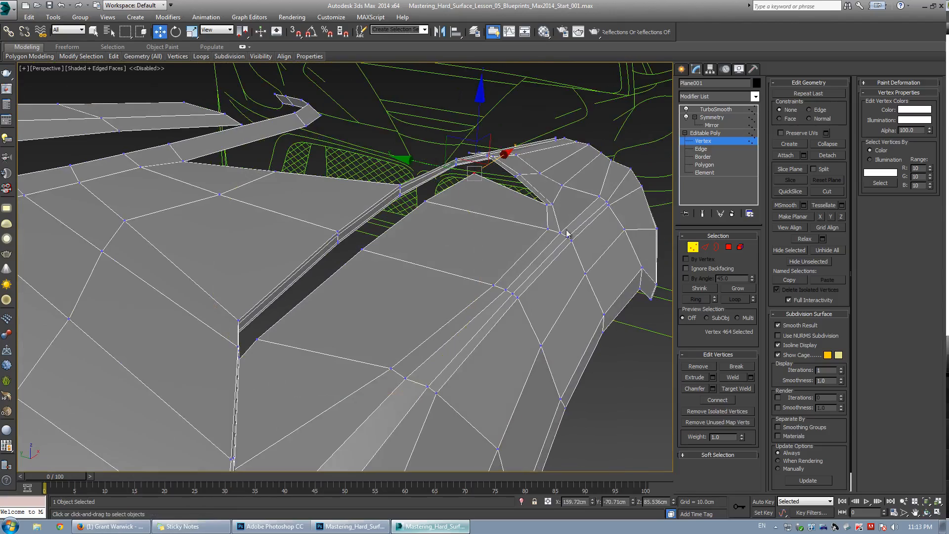
pyautogui.keyDown('alt'); pyautogui.moveTo(529, 241); pyautogui.dragTo(482, 222, button='middle'); pyautogui.keyUp('alt')
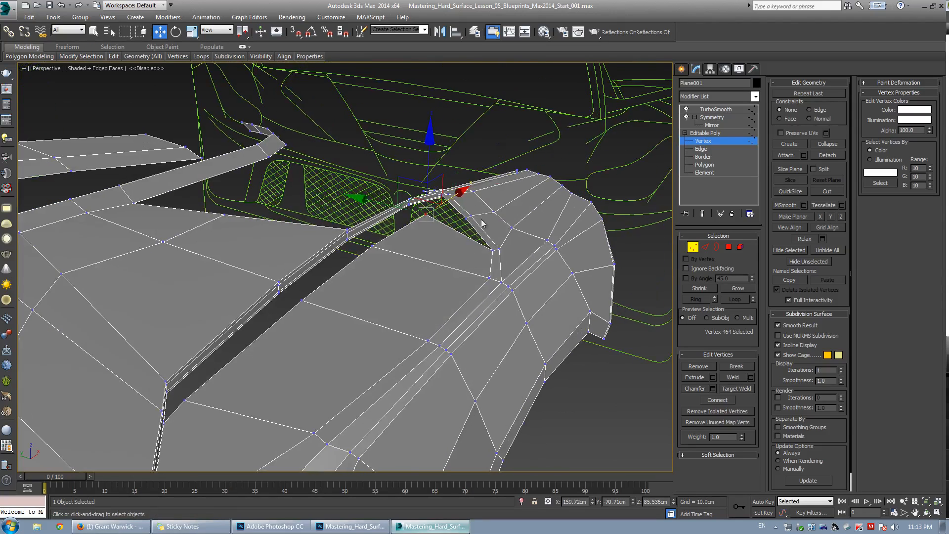
pyautogui.keyDown('alt'); pyautogui.moveTo(434, 261); pyautogui.dragTo(398, 227, button='middle'); pyautogui.keyUp('alt')
pyautogui.scroll(5, 397, 227)
pyautogui.press('w')
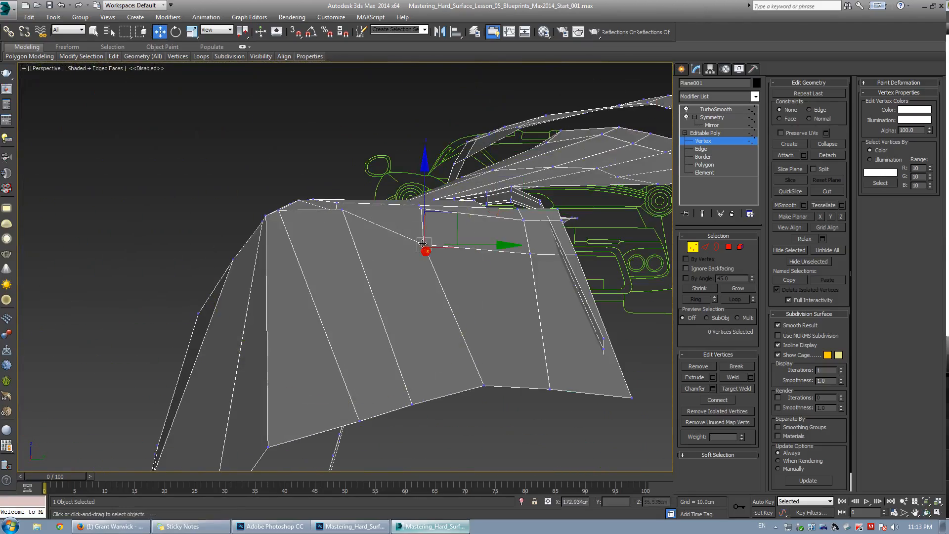
pyautogui.keyDown('alt'); pyautogui.moveTo(453, 217); pyautogui.dragTo(376, 198, button='middle'); pyautogui.keyUp('alt')
pyautogui.scroll(5, 435, 228)
# Reposition a vertex and an edge at the vent opening's inner corner.
pyautogui.click(508, 216)
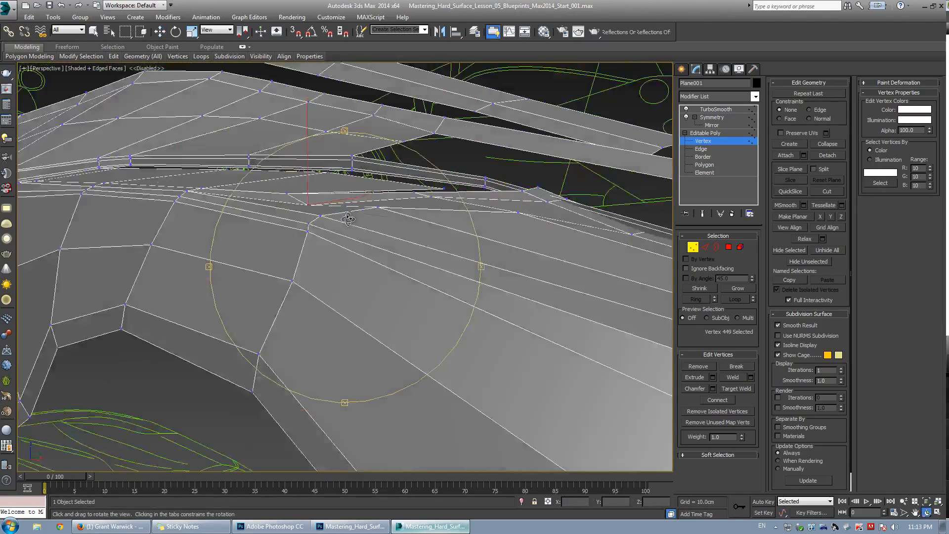
pyautogui.scroll(4, 344, 191)
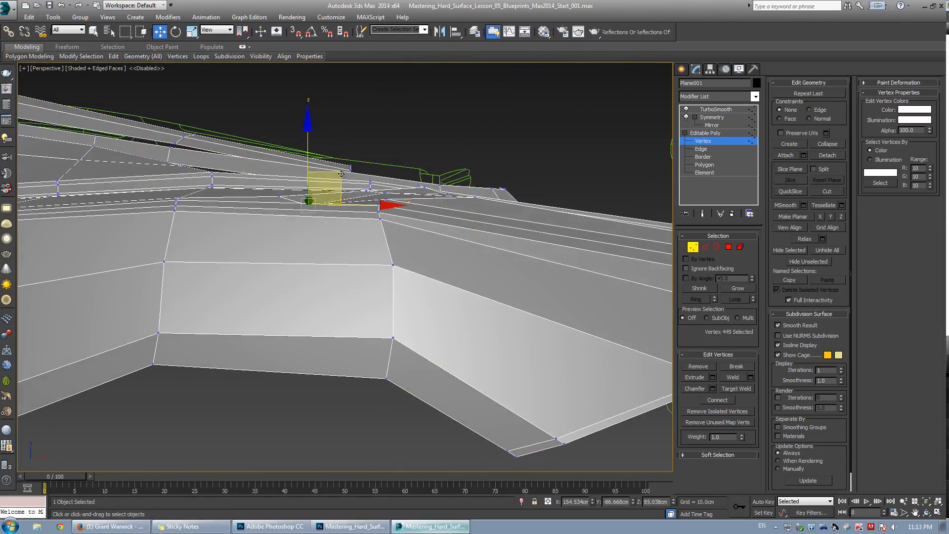
pyautogui.keyDown('alt'); pyautogui.moveTo(317, 198); pyautogui.dragTo(385, 230, button='middle'); pyautogui.keyUp('alt')
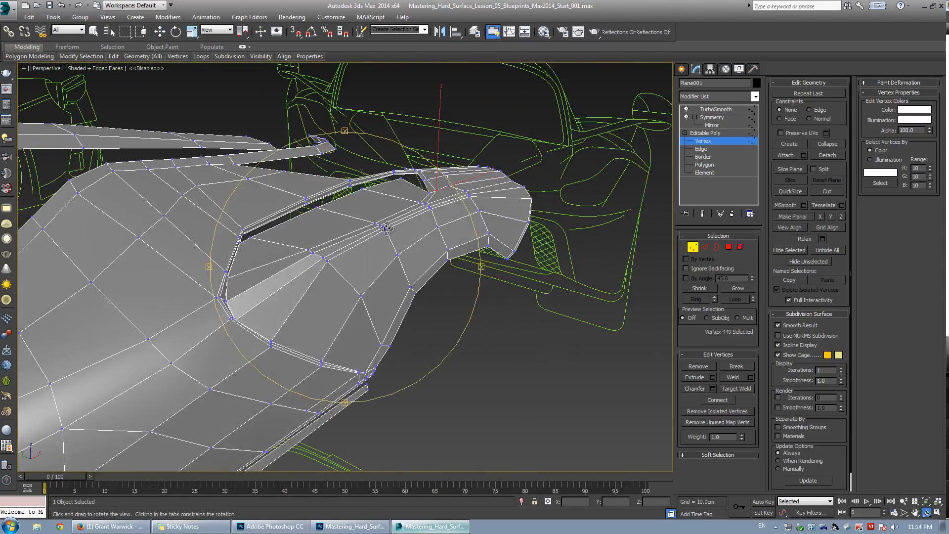
pyautogui.scroll(4, 386, 229)
pyautogui.press('2')
pyautogui.click(413, 290)
pyautogui.keyDown('alt'); pyautogui.moveTo(414, 288); pyautogui.dragTo(414, 233, button='middle'); pyautogui.keyUp('alt')
pyautogui.moveTo(413, 225); pyautogui.dragTo(415, 225)
pyautogui.keyDown('alt'); pyautogui.moveTo(414, 225); pyautogui.dragTo(363, 299, button='middle'); pyautogui.keyUp('alt')
# Delete two polygons inside the vent opening and move the corner vertex.
pyautogui.press('4')
pyautogui.click(392, 251)
pyautogui.keyDown('ctrl'); pyautogui.click(389, 277); pyautogui.keyUp('ctrl')
pyautogui.press('w')
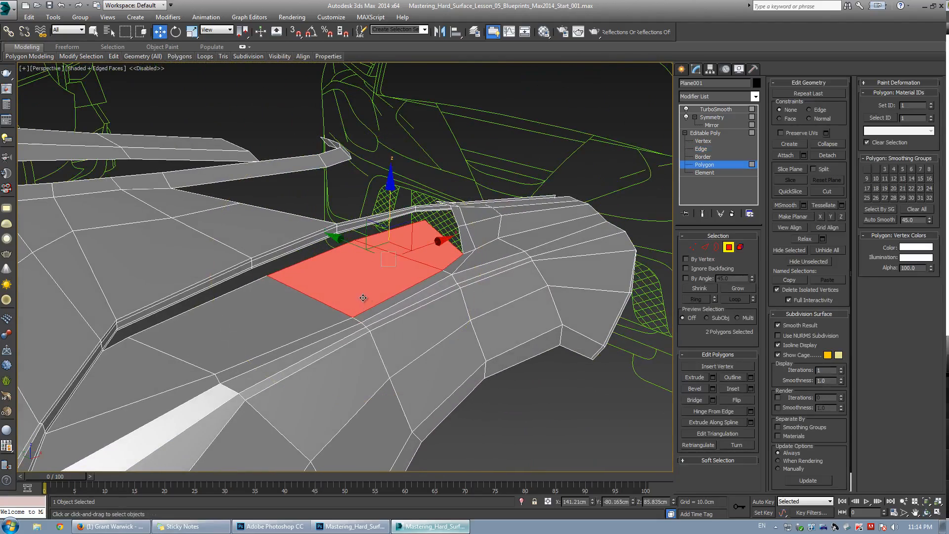
pyautogui.press('Delete')
pyautogui.moveTo(349, 277); pyautogui.dragTo(355, 255)
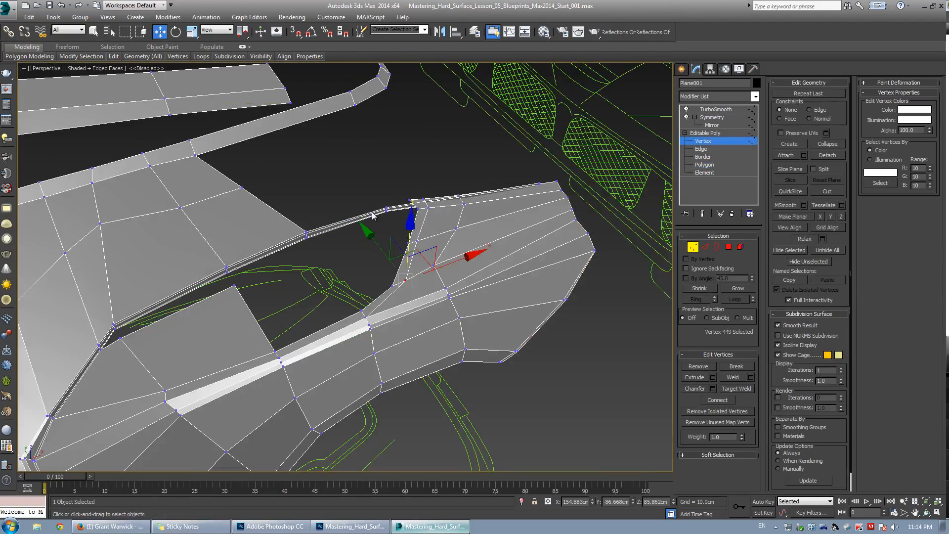
pyautogui.keyDown('alt'); pyautogui.moveTo(371, 213); pyautogui.dragTo(328, 224, button='middle'); pyautogui.keyUp('alt')
# Select two vertices at the vent's upper corner in the top view and nudge them into place.
pyautogui.hotkey('alt', 'w')
pyautogui.middleClick(206, 187)
pyautogui.hotkey('alt', 'w')
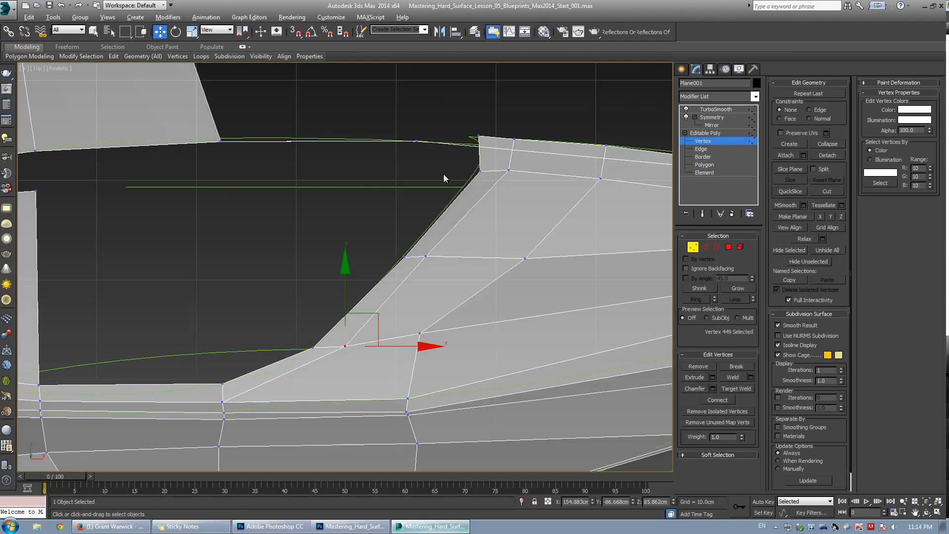
pyautogui.scroll(-5, 307, 197)
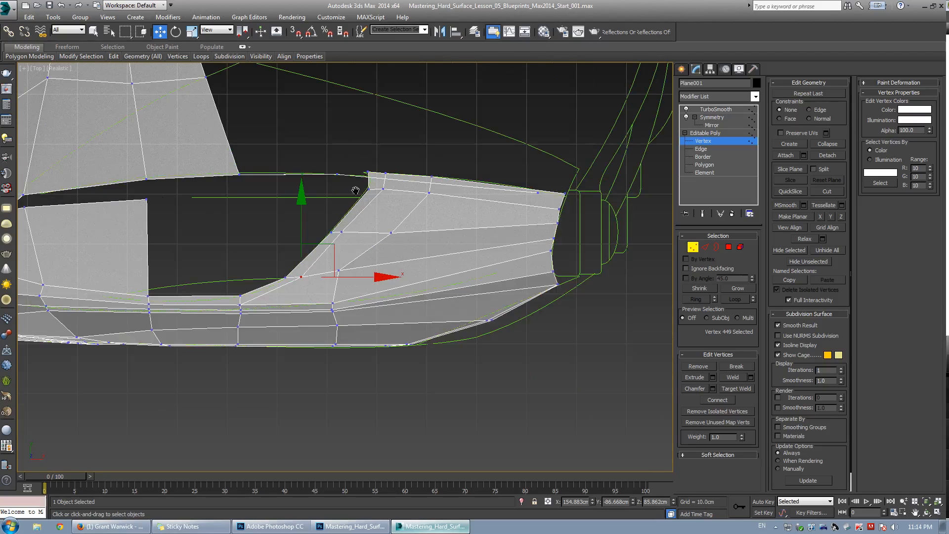
pyautogui.scroll(5, 356, 191)
pyautogui.moveTo(404, 204); pyautogui.dragTo(421, 219, button='middle')
pyautogui.scroll(2, 420, 221)
pyautogui.hotkey('ctrl', 'q')
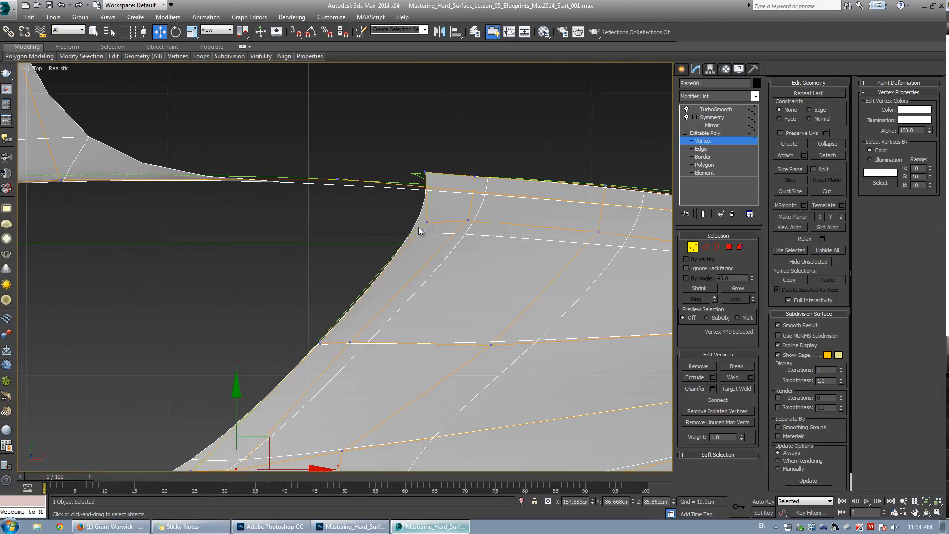
pyautogui.hotkey('ctrl', 'q')
pyautogui.moveTo(399, 206); pyautogui.dragTo(481, 247)
pyautogui.moveTo(468, 213); pyautogui.dragTo(465, 213)
pyautogui.hotkey('alt', 'w')
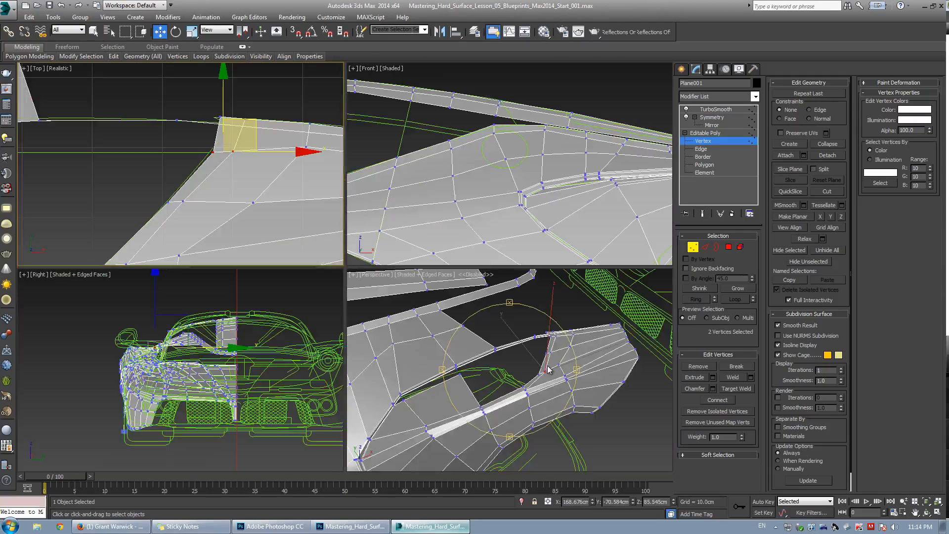
# Switch to Photoshop and bring up the Ferrari reference photo beside the blueprint to study the vent.
pyautogui.middleClick(380, 319)
pyautogui.hotkey('alt', 'w')
pyautogui.keyDown('alt'); pyautogui.moveTo(383, 333); pyautogui.dragTo(349, 264, button='middle'); pyautogui.keyUp('alt')
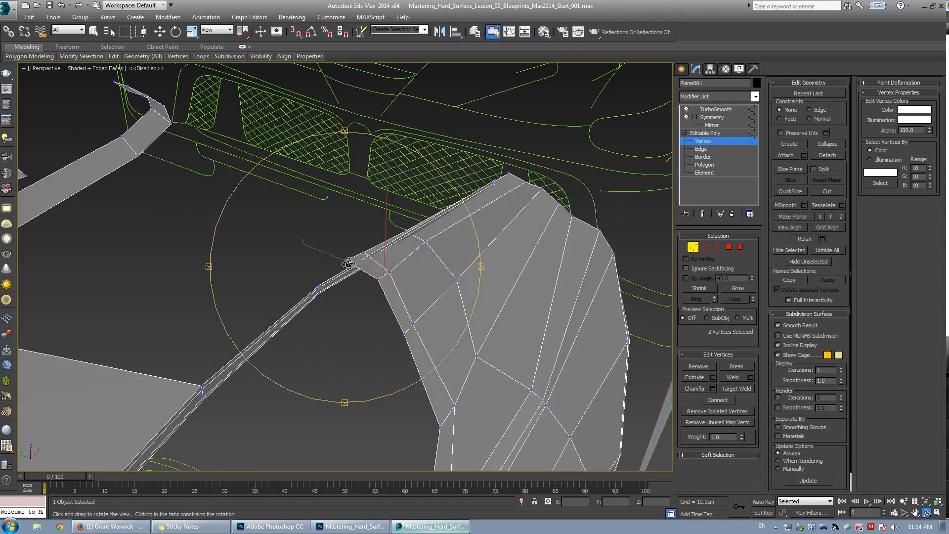
pyautogui.hotkey('alt', 'Tab')
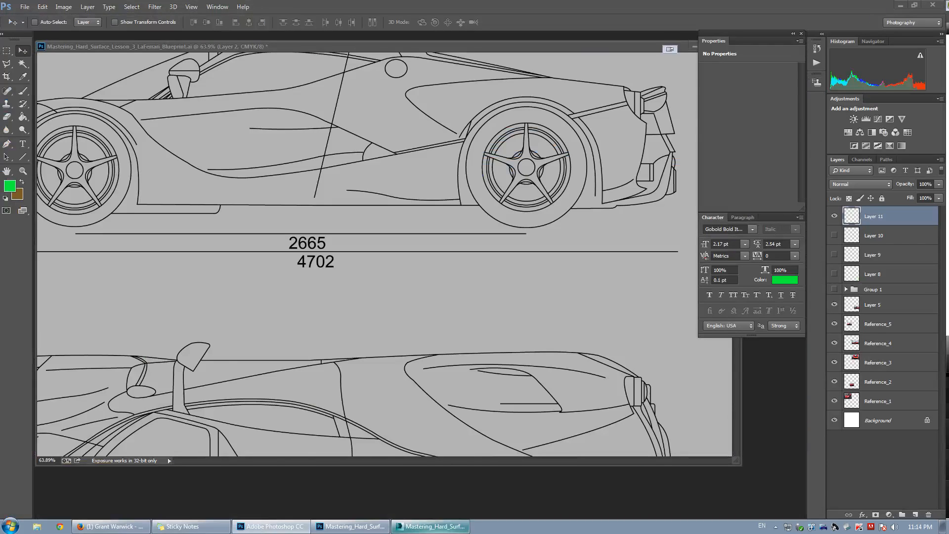
pyautogui.moveTo(0, 67); pyautogui.dragTo(337, 67)
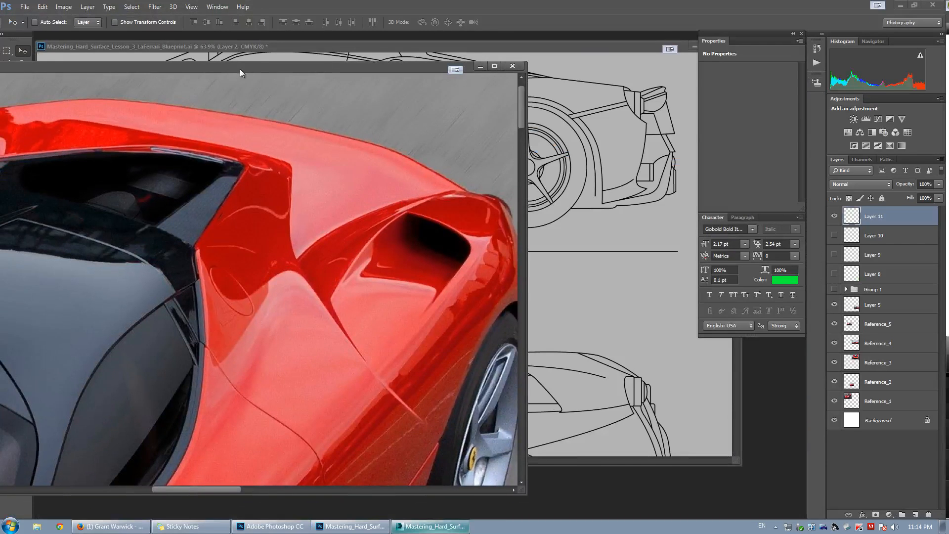
pyautogui.moveTo(240, 70); pyautogui.dragTo(257, 86)
pyautogui.click(21, 91)
pyautogui.moveTo(509, 197); pyautogui.dragTo(416, 278)
pyautogui.hotkey('ctrl', 'z')
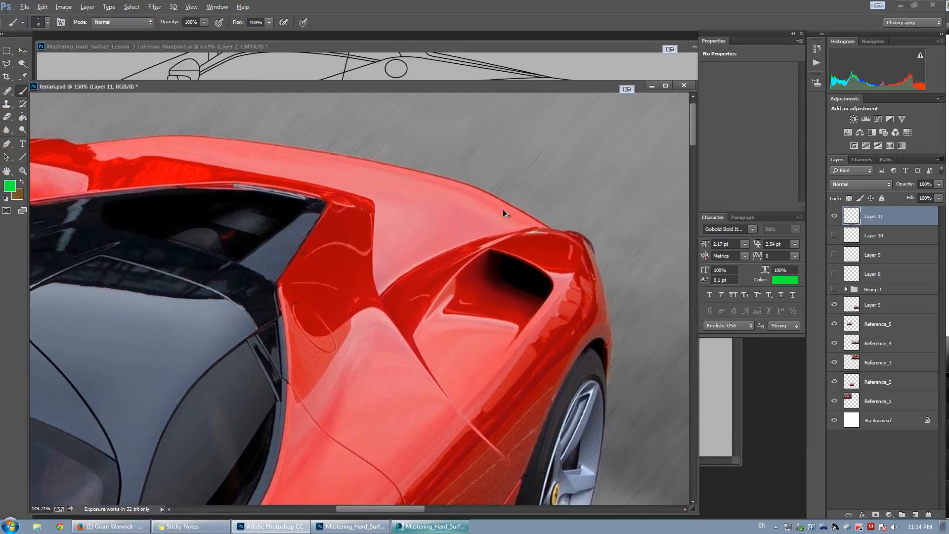
# Reposition the reference photo window, undo the last three annotation strokes over the vent, and return to the model.
pyautogui.press('v')
pyautogui.moveTo(340, 87); pyautogui.dragTo(394, 114)
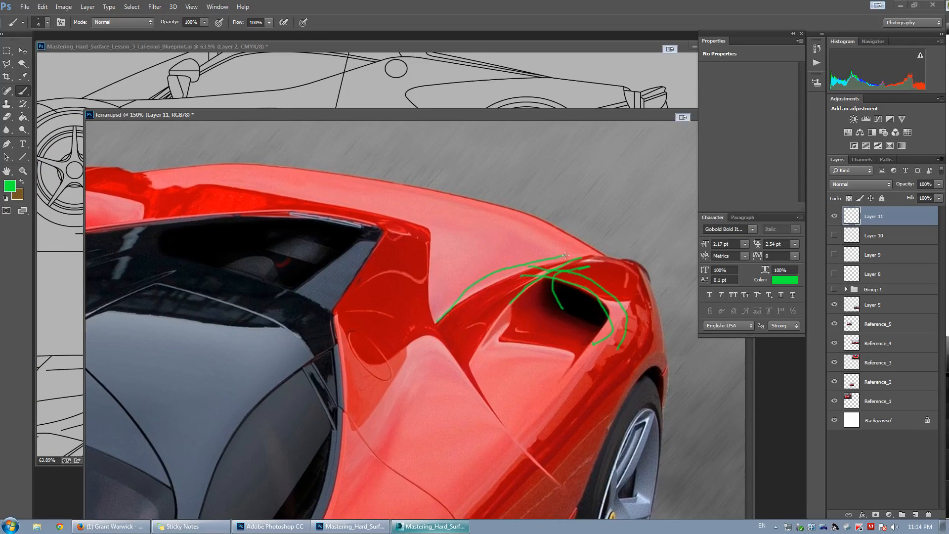
pyautogui.hotkey('ctrl', 'alt', 'z')
pyautogui.hotkey('ctrl', 'alt', 'z')
pyautogui.hotkey('ctrl', 'alt', 'z')
pyautogui.hotkey('ctrl', 'alt', 'z')
pyautogui.hotkey('ctrl', 'alt', 'z')
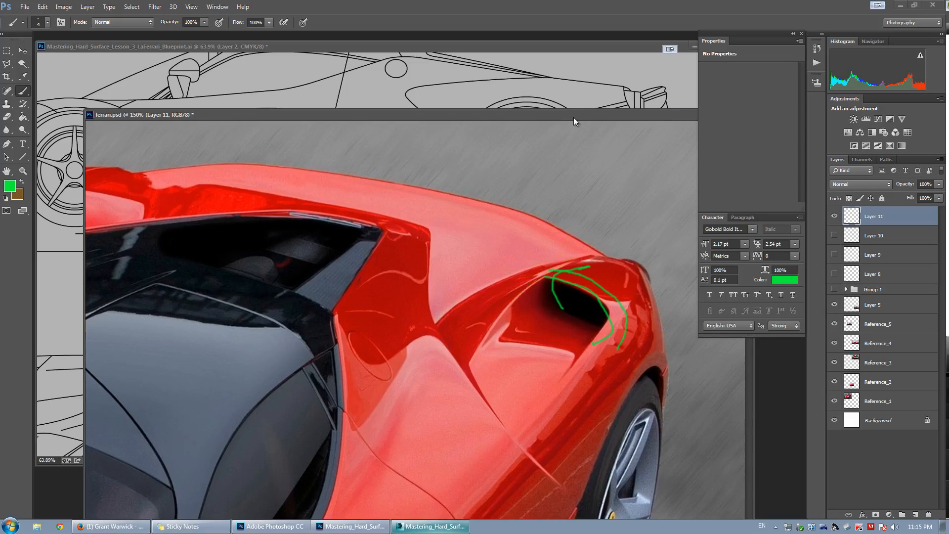
pyautogui.click(683, 117)
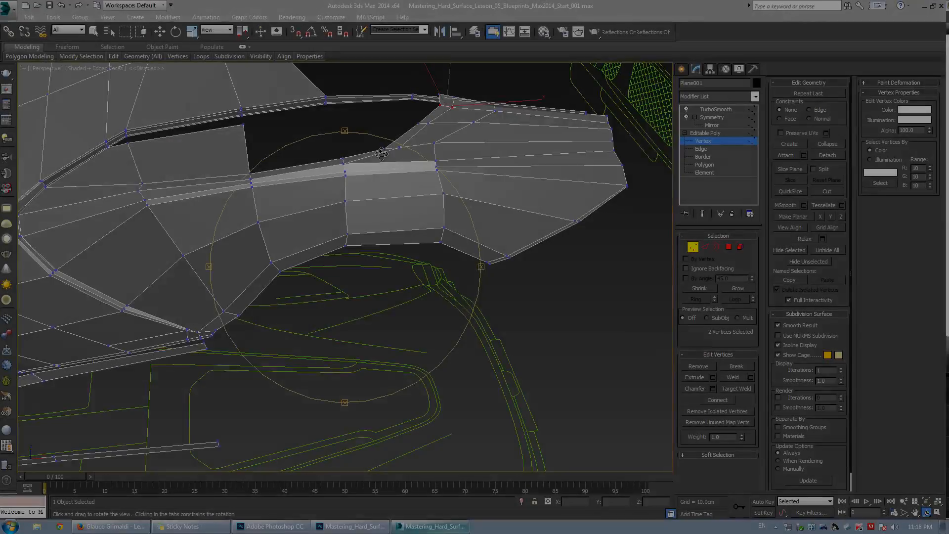
# Orbit and zoom along the vent opening's inner lip edges to inspect the loop.
pyautogui.keyDown('alt'); pyautogui.moveTo(341, 238); pyautogui.dragTo(262, 254, button='middle'); pyautogui.keyUp('alt')
pyautogui.scroll(5, 425, 255)
pyautogui.hotkey('ctrl', 'q')
pyautogui.hotkey('ctrl', 'q')
pyautogui.moveTo(342, 230); pyautogui.dragTo(435, 221, button='middle')
pyautogui.scroll(5, 256, 209)
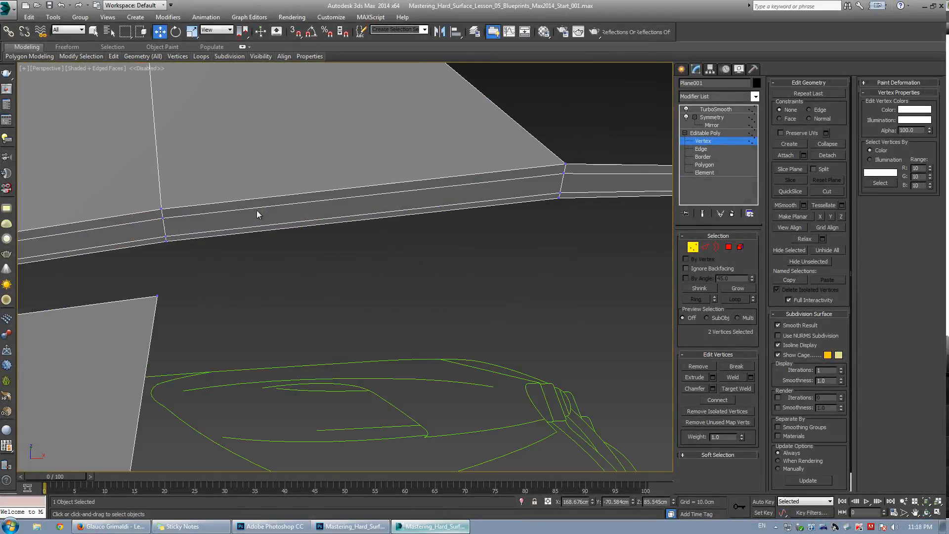
pyautogui.moveTo(257, 210); pyautogui.dragTo(334, 191, button='middle')
pyautogui.scroll(2, 334, 190)
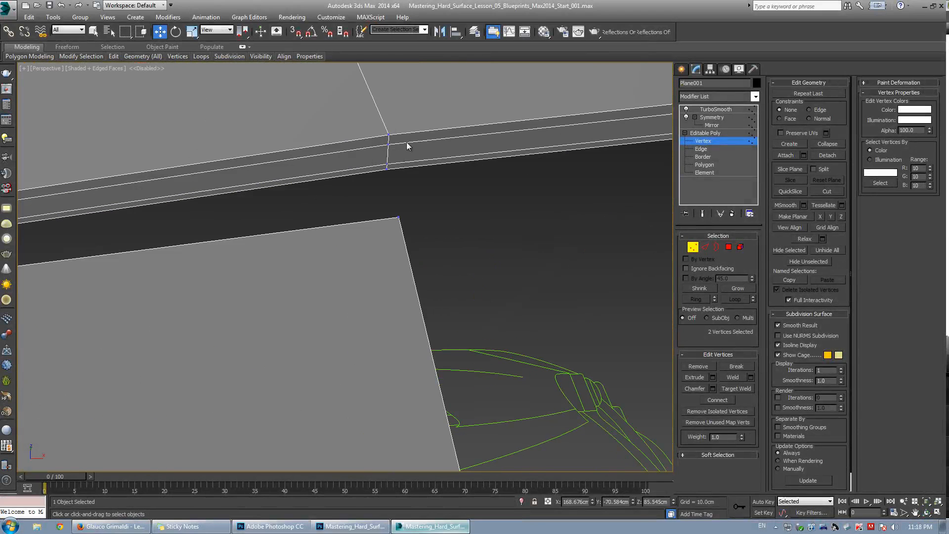
pyautogui.scroll(-7, 407, 144)
pyautogui.scroll(-5, 167, 188)
pyautogui.moveTo(167, 188); pyautogui.dragTo(296, 193, button='middle')
pyautogui.scroll(4, 275, 187)
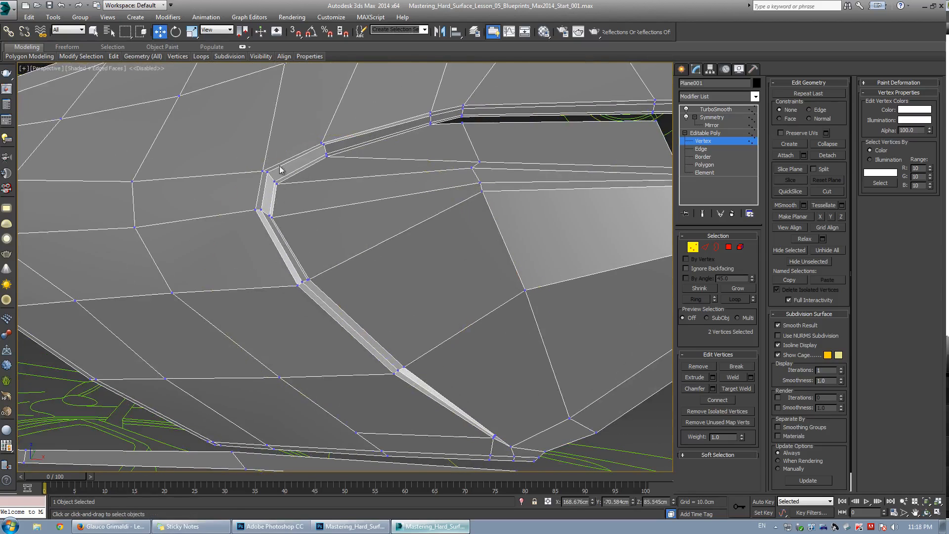
pyautogui.moveTo(468, 102); pyautogui.dragTo(378, 188, button='middle')
pyautogui.scroll(5, 378, 187)
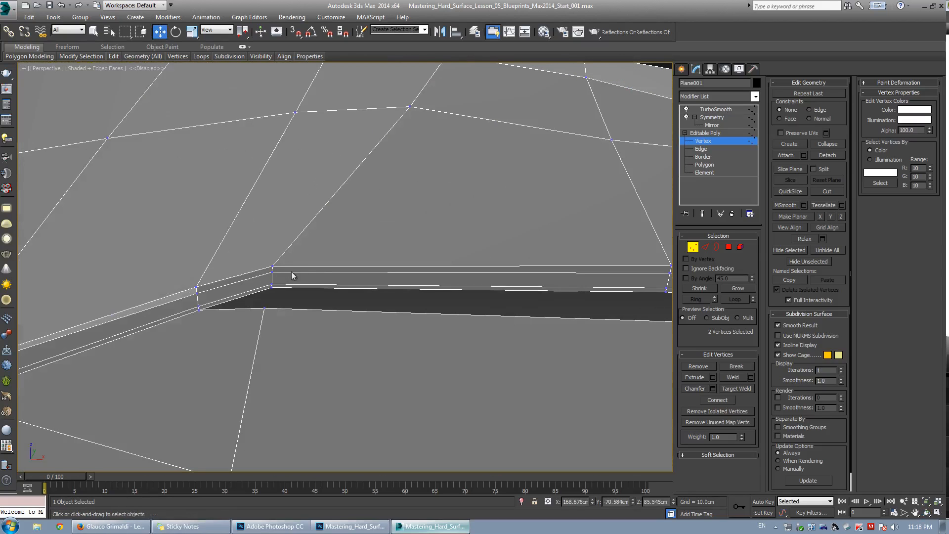
pyautogui.keyDown('alt'); pyautogui.moveTo(327, 263); pyautogui.dragTo(442, 278, button='middle'); pyautogui.keyUp('alt')
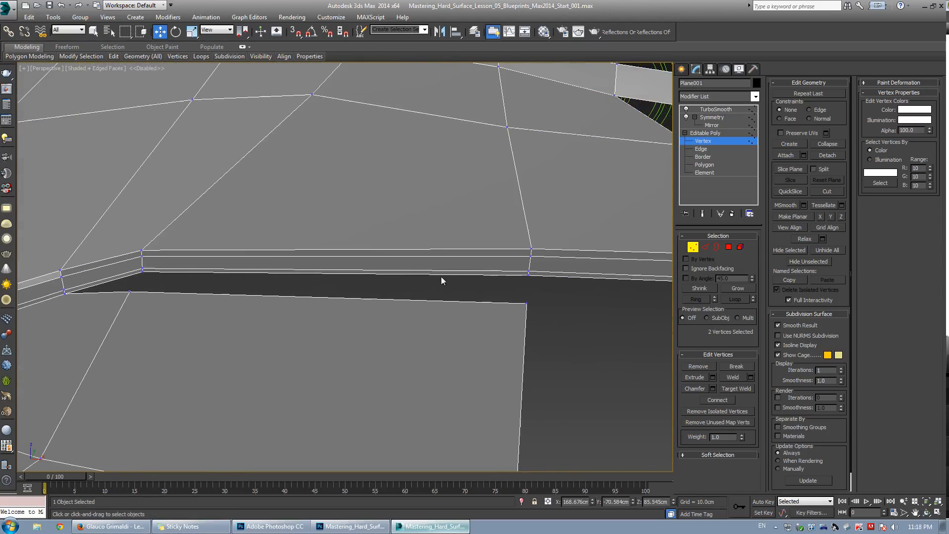
# Target-weld two vertex pairs at the vent opening's upper inner edge.
pyautogui.hotkey('ctrl', 'w')
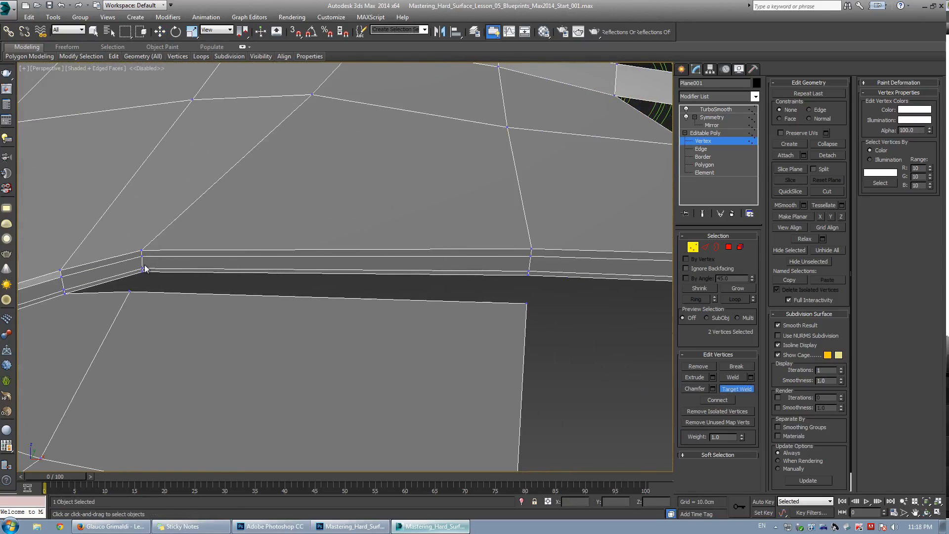
pyautogui.click(527, 275)
pyautogui.rightClick(533, 268)
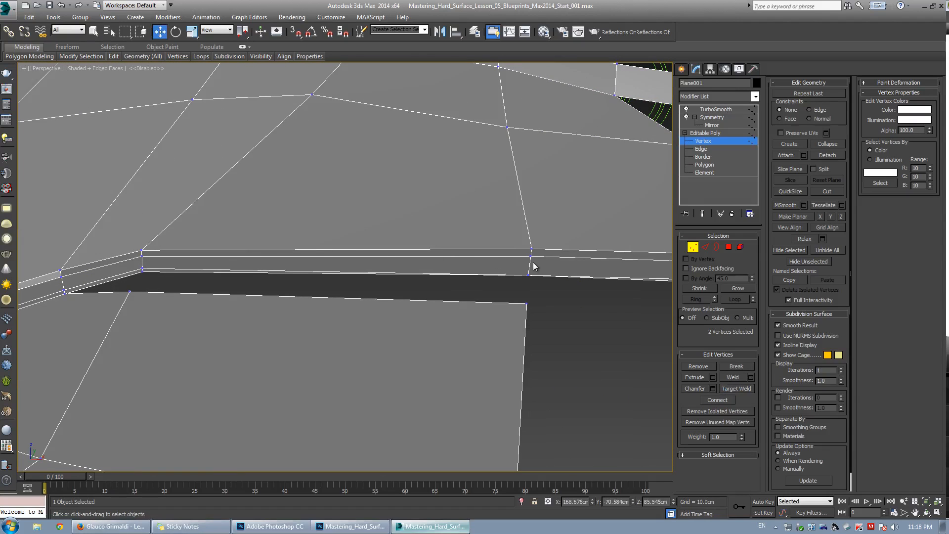
pyautogui.hotkey('ctrl', 'w')
pyautogui.click(530, 256)
pyautogui.click(532, 248)
pyautogui.rightClick(539, 252)
# Select the edge loop running along the vent's upper lip, trim the selection, and remove those edges.
pyautogui.moveTo(566, 259); pyautogui.dragTo(399, 233, button='middle')
pyautogui.press('2')
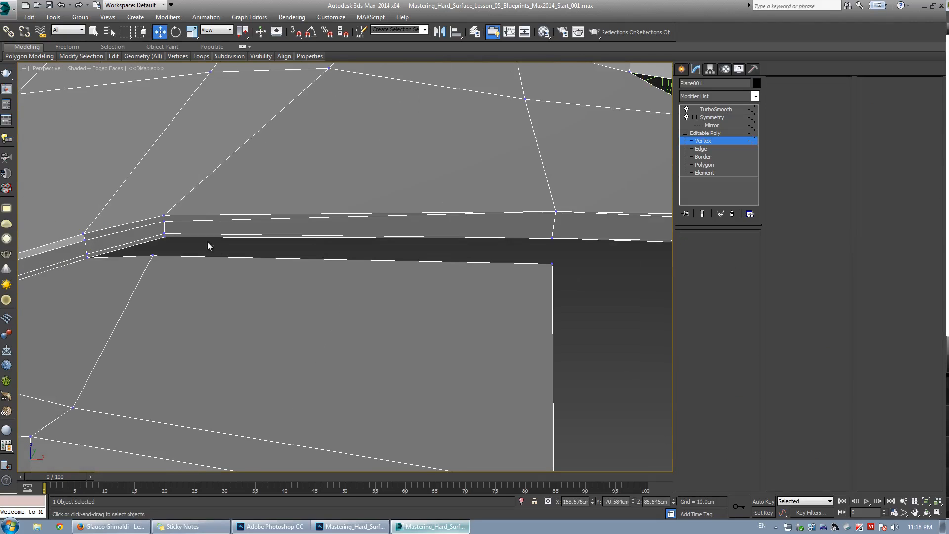
pyautogui.click(206, 235)
pyautogui.keyDown('ctrl'); pyautogui.click(204, 221); pyautogui.keyUp('ctrl')
pyautogui.moveTo(571, 230); pyautogui.dragTo(399, 258, button='middle')
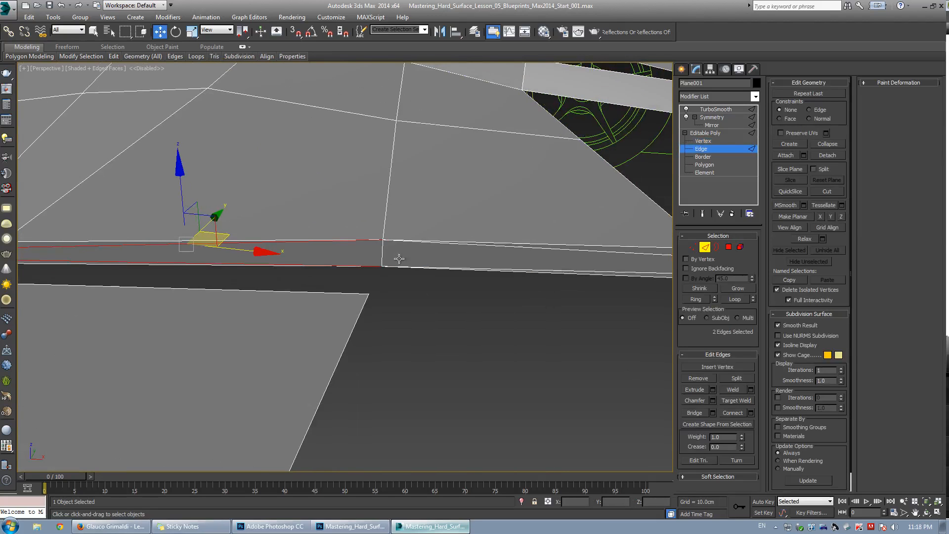
pyautogui.keyDown('ctrl'); pyautogui.click(566, 257); pyautogui.keyUp('ctrl')
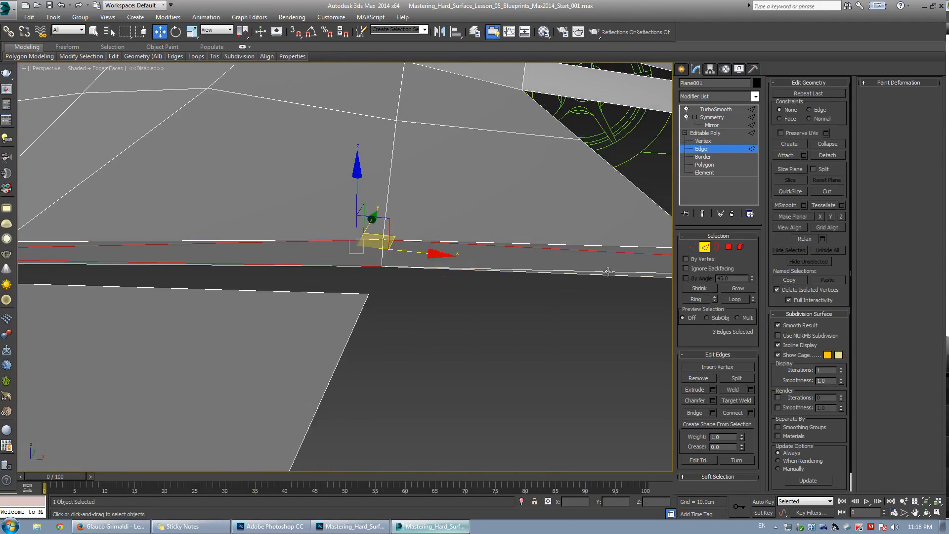
pyautogui.keyDown('ctrl'); pyautogui.click(608, 272); pyautogui.keyUp('ctrl')
pyautogui.hotkey('alt', 'l')
pyautogui.scroll(-4, 333, 265)
pyautogui.moveTo(333, 265); pyautogui.dragTo(501, 241, button='middle')
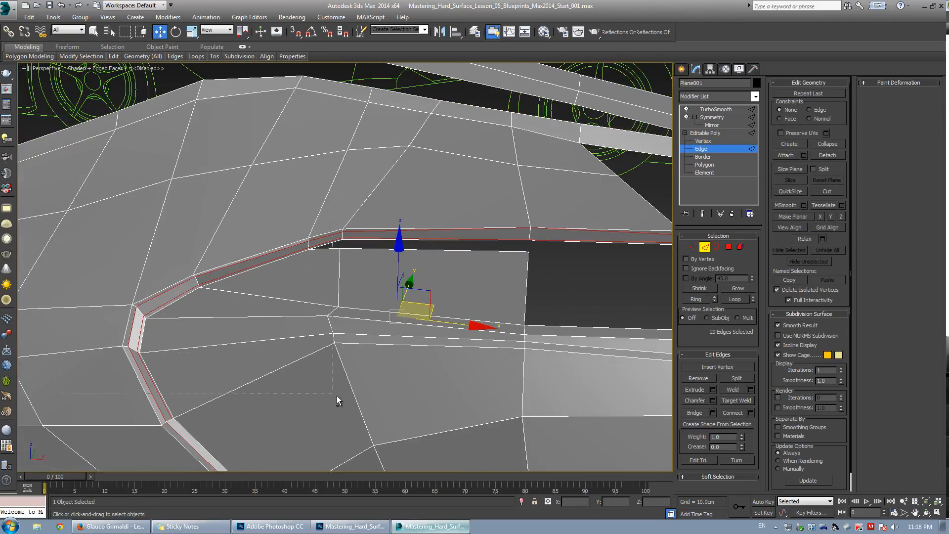
pyautogui.keyDown('alt'); pyautogui.moveTo(337, 395); pyautogui.dragTo(337, 397); pyautogui.keyUp('alt')
pyautogui.scroll(-4, 334, 360)
pyautogui.keyDown('alt'); pyautogui.moveTo(334, 356); pyautogui.dragTo(309, 341, button='middle'); pyautogui.keyUp('alt')
pyautogui.keyDown('alt'); pyautogui.moveTo(123, 297); pyautogui.dragTo(385, 465); pyautogui.keyUp('alt')
pyautogui.scroll(4, 420, 259)
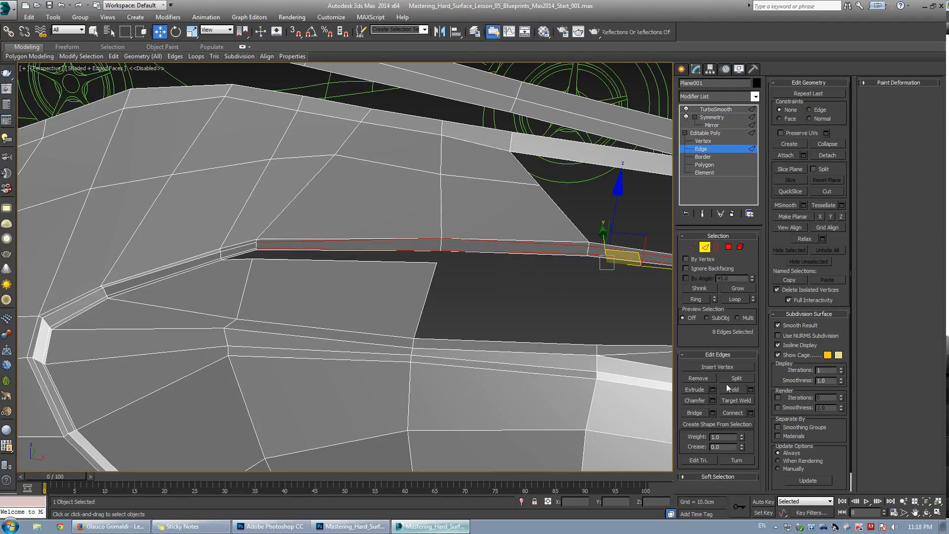
pyautogui.click(698, 379)
# Examine the edges at the vent's upper corner up close.
pyautogui.keyDown('alt'); pyautogui.moveTo(365, 255); pyautogui.dragTo(435, 213, button='middle'); pyautogui.keyUp('alt')
pyautogui.scroll(-5, 348, 257)
pyautogui.press('space')
pyautogui.scroll(3, 298, 316)
pyautogui.press('space')
pyautogui.scroll(4, 363, 293)
pyautogui.press('w')
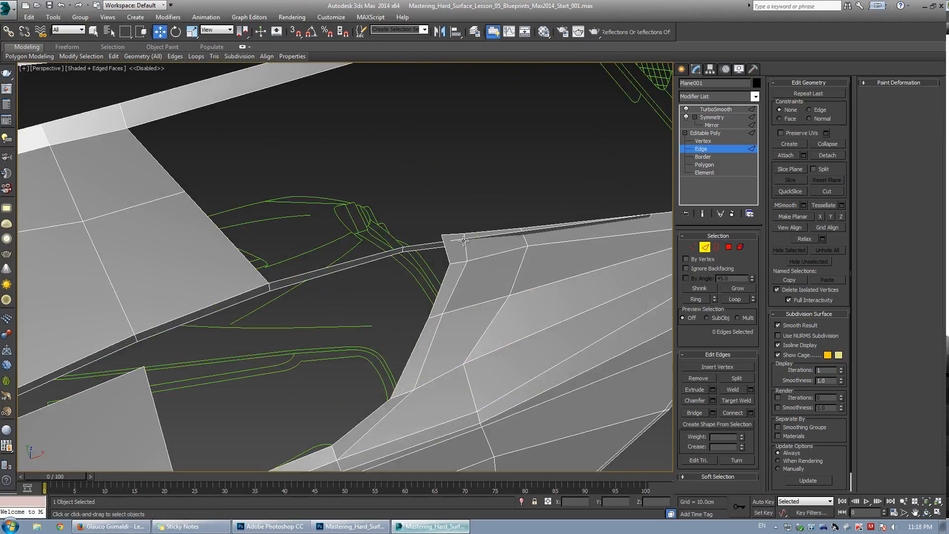
pyautogui.click(447, 235)
pyautogui.press('z')
pyautogui.scroll(-6, 424, 251)
pyautogui.keyDown('alt'); pyautogui.moveTo(423, 251); pyautogui.dragTo(359, 244, button='middle'); pyautogui.keyUp('alt')
pyautogui.keyDown('ctrl'); pyautogui.click(360, 244); pyautogui.keyUp('ctrl')
pyautogui.moveTo(325, 223); pyautogui.dragTo(365, 220)
pyautogui.keyDown('alt'); pyautogui.moveTo(366, 220); pyautogui.dragTo(293, 339, button='middle'); pyautogui.keyUp('alt')
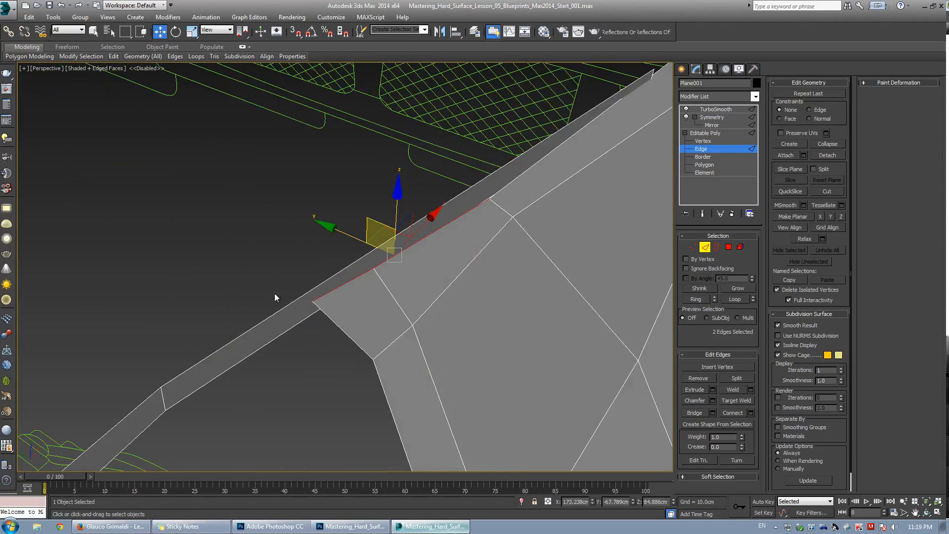
pyautogui.keyDown('alt'); pyautogui.moveTo(275, 297); pyautogui.dragTo(361, 237, button='middle'); pyautogui.keyUp('alt')
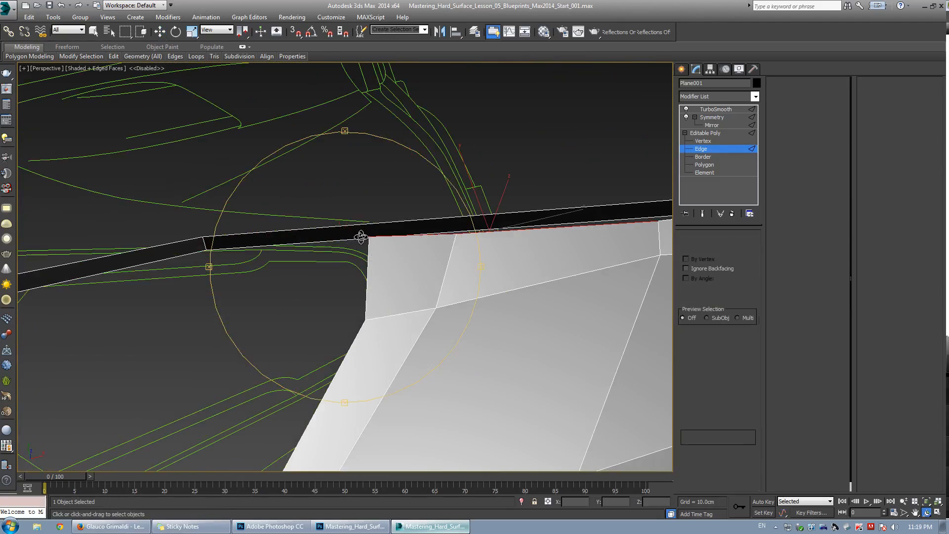
# Target-weld the lip vertices at the vent's upper corner onto the neighbouring panel vertices.
pyautogui.press('1')
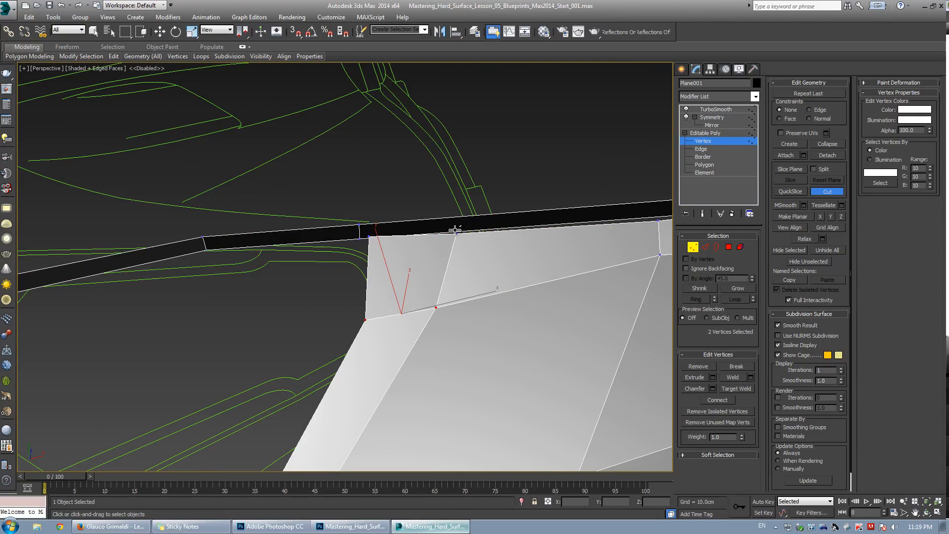
pyautogui.rightClick(366, 242)
pyautogui.hotkey('ctrl', 'shift', 'w')
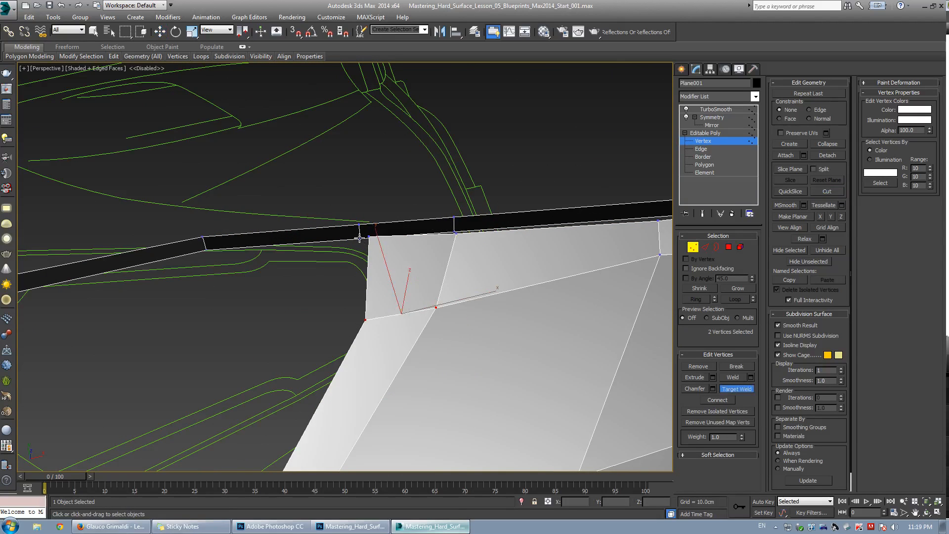
pyautogui.click(368, 239)
pyautogui.rightClick(385, 240)
pyautogui.hotkey('ctrl', 'shift', 'w')
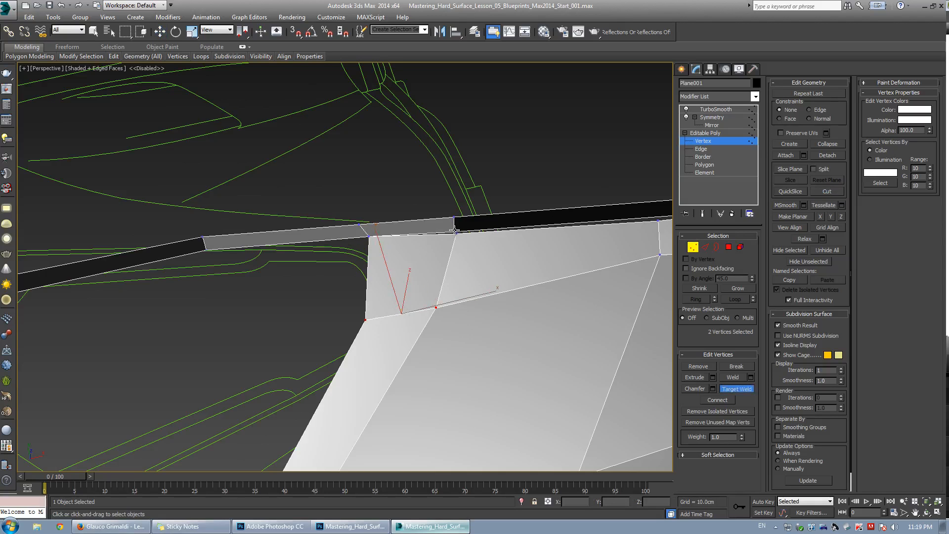
pyautogui.click(455, 231)
pyautogui.click(457, 233)
pyautogui.rightClick(408, 244)
# Target-weld the vertex on the vent's upper lip onto the corner vertex just below it.
pyautogui.scroll(-2, 400, 257)
pyautogui.moveTo(401, 257); pyautogui.dragTo(354, 280, button='middle')
pyautogui.scroll(4, 313, 250)
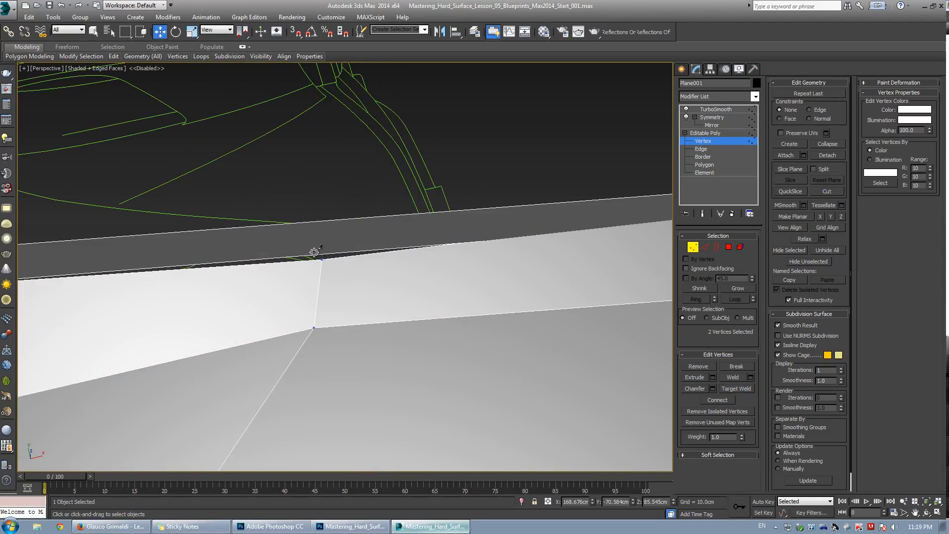
pyautogui.hotkey('alt', 'c')
pyautogui.rightClick(324, 239)
pyautogui.hotkey('ctrl', 'shift', 'w')
pyautogui.click(319, 254)
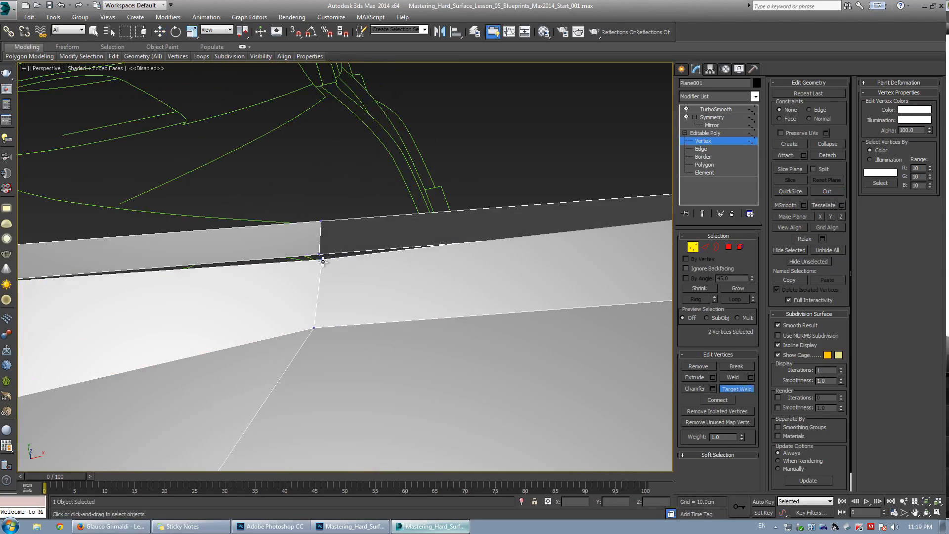
pyautogui.click(322, 260)
pyautogui.rightClick(342, 259)
# Target-weld the far vertex at the vent's upper edge onto its neighbour.
pyautogui.scroll(-5, 345, 258)
pyautogui.keyDown('alt'); pyautogui.moveTo(346, 259); pyautogui.dragTo(325, 265, button='middle'); pyautogui.keyUp('alt')
pyautogui.scroll(5, 326, 266)
pyautogui.moveTo(440, 250); pyautogui.dragTo(284, 309, button='middle')
pyautogui.hotkey('ctrl', 'shift', 'w')
pyautogui.click(458, 234)
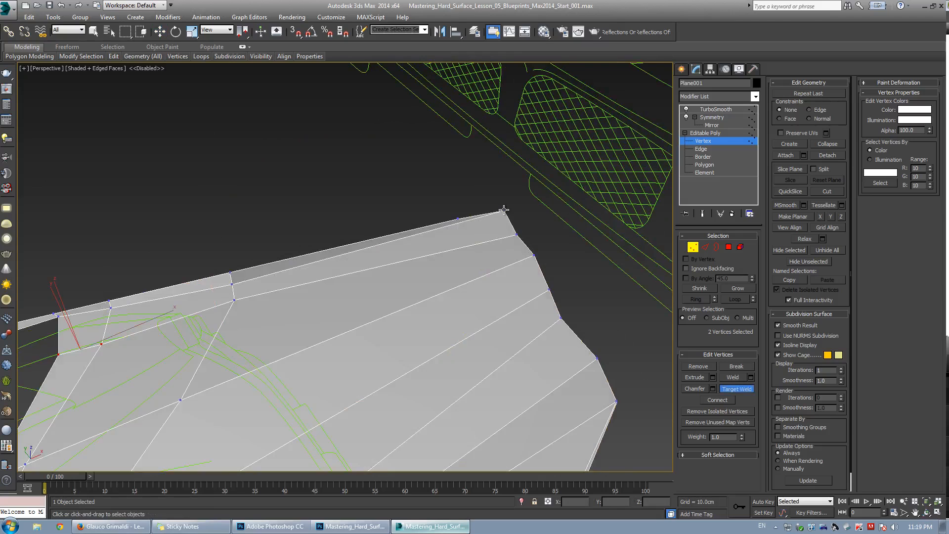
# In the top view, move the vent's upper corner vertex down onto the blueprint outline.
pyautogui.rightClick(503, 209)
pyautogui.click(504, 210)
pyautogui.hotkey('alt', 'w')
pyautogui.rightClick(275, 171)
pyautogui.hotkey('alt', 'w')
pyautogui.moveTo(513, 253); pyautogui.dragTo(455, 294, button='middle')
pyautogui.scroll(4, 456, 293)
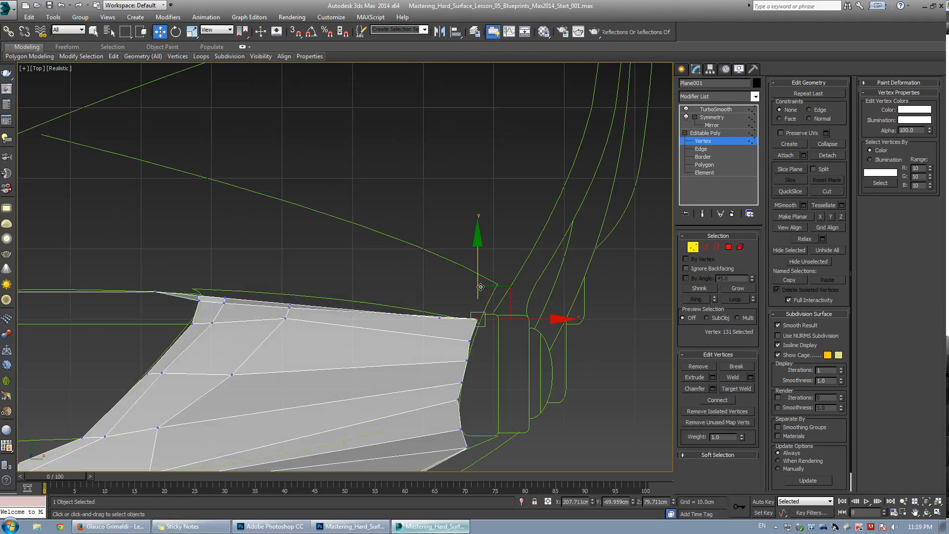
pyautogui.moveTo(481, 287); pyautogui.dragTo(480, 321)
pyautogui.click(442, 324)
pyautogui.click(441, 319)
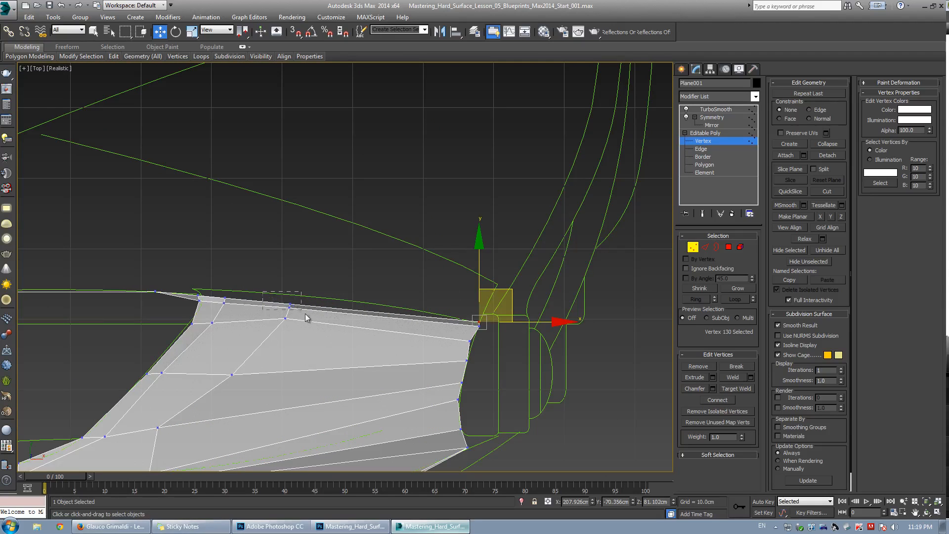
pyautogui.moveTo(306, 315); pyautogui.dragTo(302, 311)
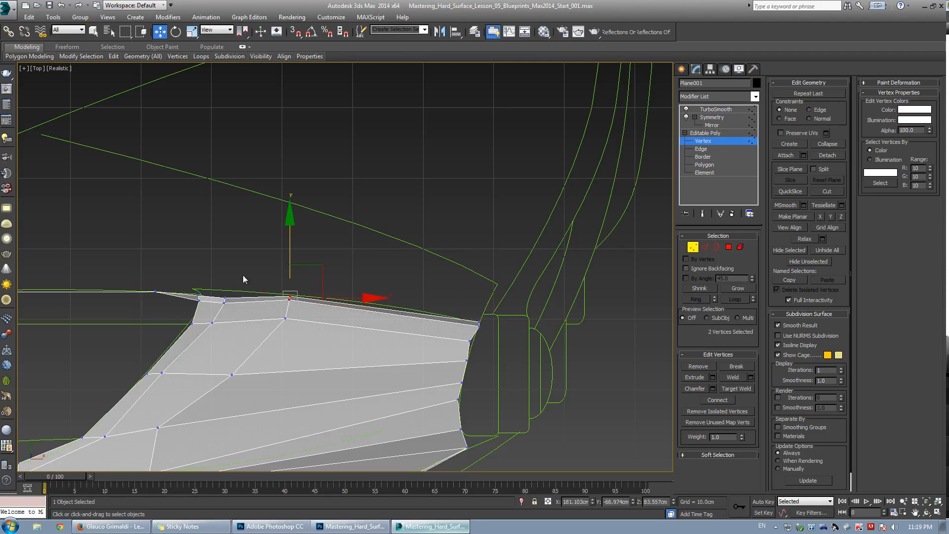
# Nudge the lip vertices at the panel's upper-left corner to follow the blueprint outline in the top view.
pyautogui.scroll(2, 222, 295)
pyautogui.moveTo(222, 295); pyautogui.dragTo(259, 284, button='middle')
pyautogui.click(249, 291)
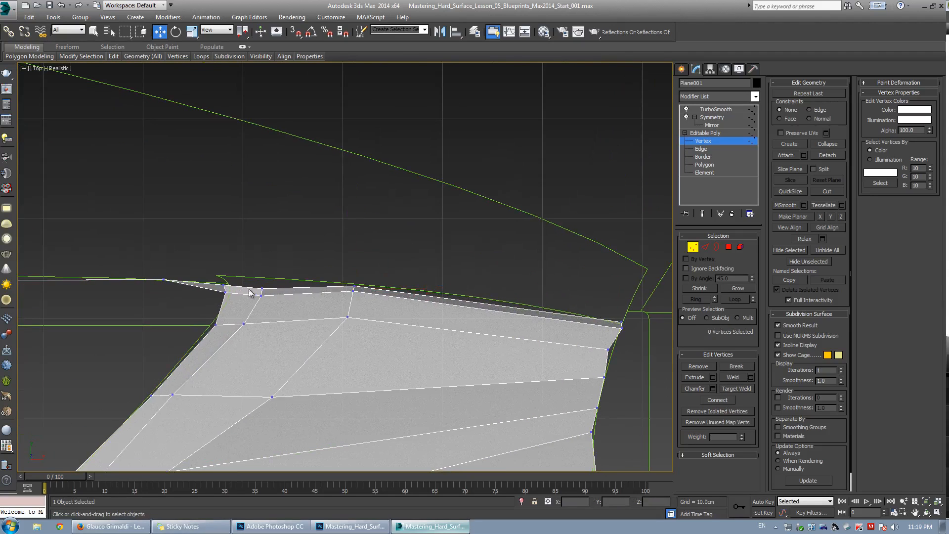
pyautogui.click(262, 290)
pyautogui.moveTo(262, 289); pyautogui.dragTo(238, 302)
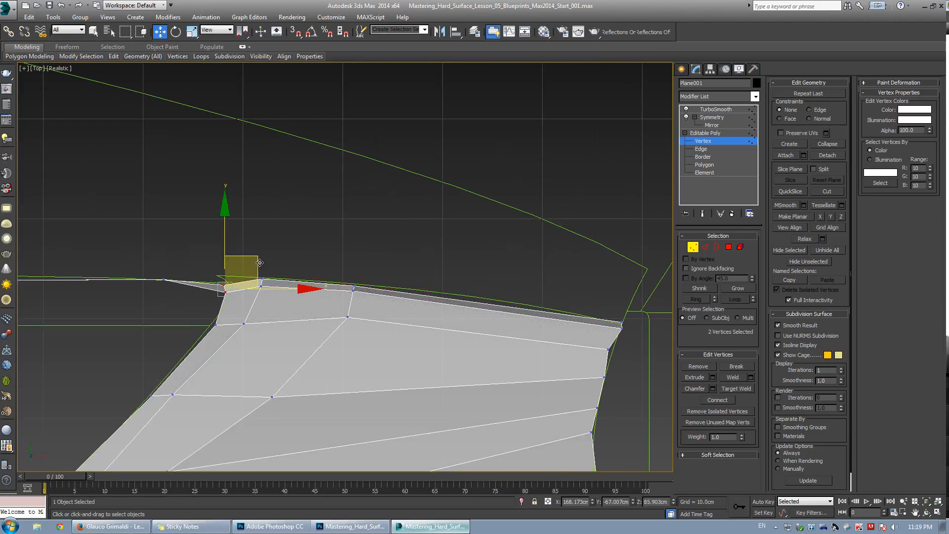
pyautogui.moveTo(259, 262); pyautogui.dragTo(264, 255)
pyautogui.click(287, 230)
pyautogui.click(229, 278)
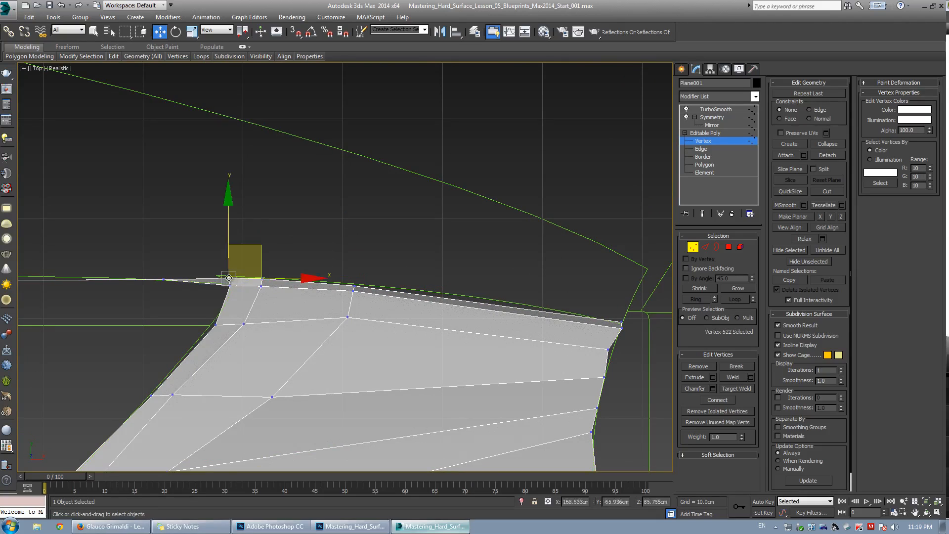
pyautogui.moveTo(230, 282); pyautogui.dragTo(230, 284)
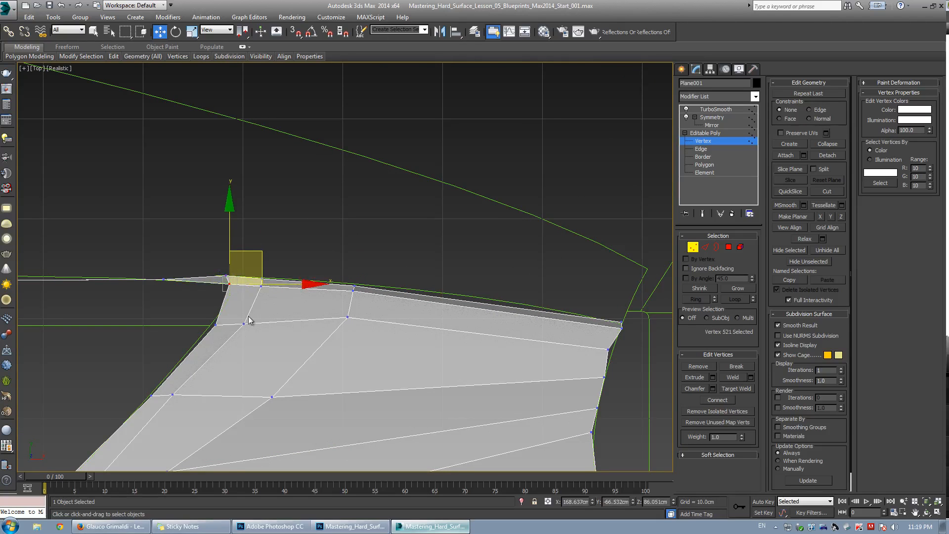
# Select the pair of vertices on the panel's top edge and nudge them up slightly.
pyautogui.scroll(2, 250, 314)
pyautogui.click(265, 275)
pyautogui.click(410, 254)
pyautogui.moveTo(383, 260); pyautogui.dragTo(426, 316)
pyautogui.moveTo(425, 257); pyautogui.dragTo(427, 255)
pyautogui.moveTo(129, 262); pyautogui.dragTo(279, 257, button='middle')
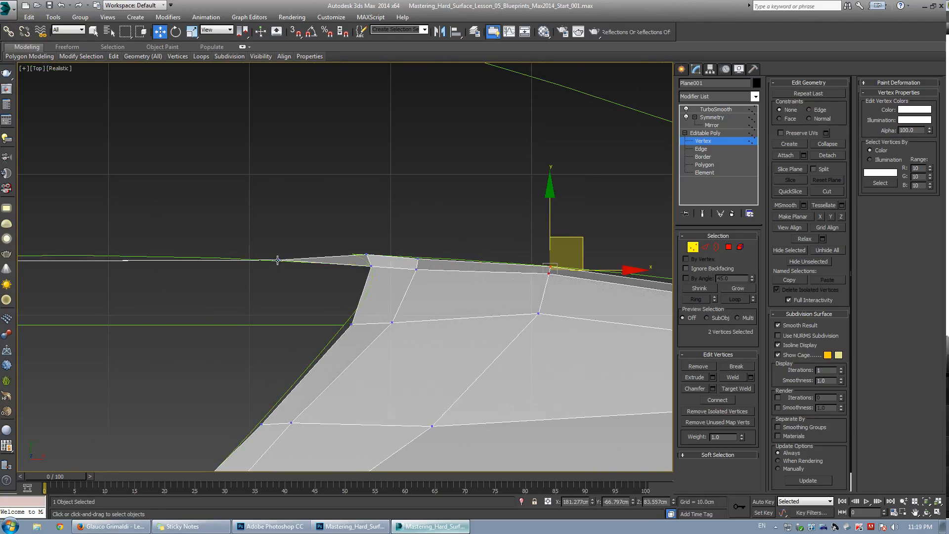
pyautogui.click(278, 259)
pyautogui.moveTo(283, 220); pyautogui.dragTo(286, 210)
# Select a lip vertex in the perspective view with see-through on and nudge it in the top view.
pyautogui.hotkey('alt', 'w')
pyautogui.rightClick(491, 382)
pyautogui.hotkey('alt', 'w')
pyautogui.hotkey('ctrl', 'r')
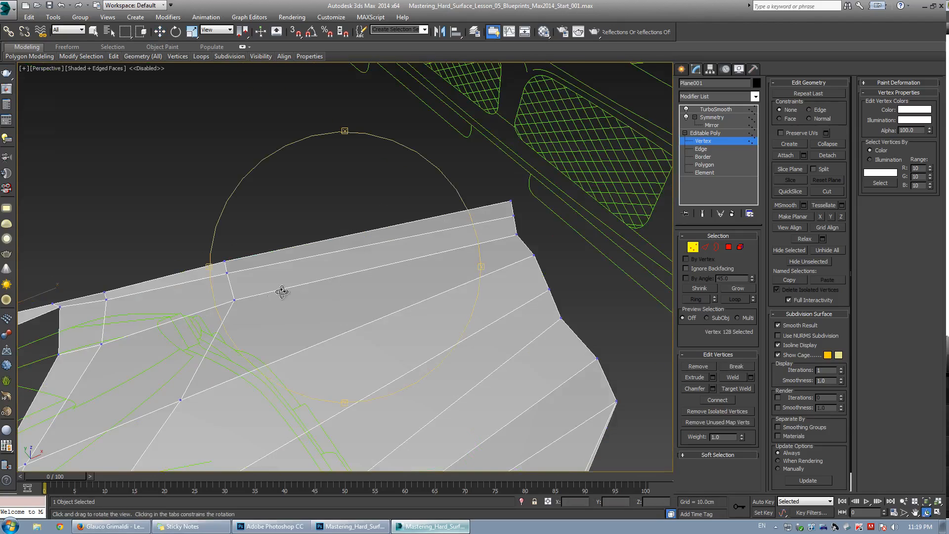
pyautogui.moveTo(281, 292); pyautogui.dragTo(422, 280)
pyautogui.press('w')
pyautogui.hotkey('alt', 'x')
pyautogui.click(315, 275)
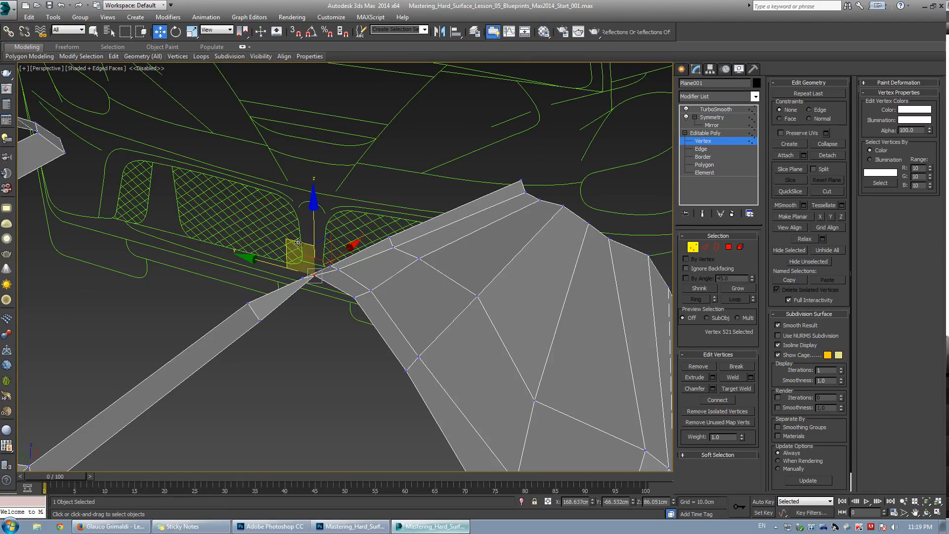
pyautogui.press('t')
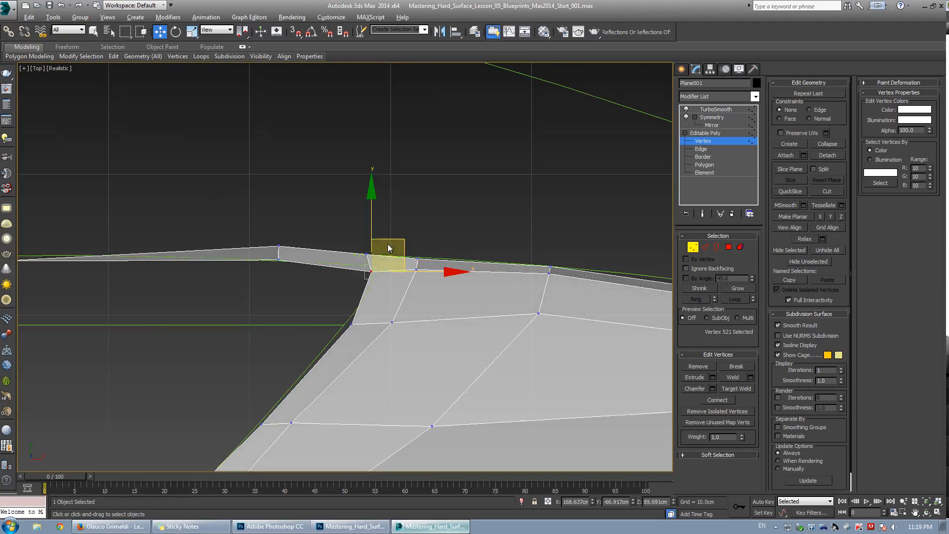
pyautogui.moveTo(396, 243); pyautogui.dragTo(399, 240)
# Examine the narrow gap between the lip strip and the panel in the perspective view.
pyautogui.moveTo(315, 310); pyautogui.dragTo(418, 325)
pyautogui.scroll(-3, 133, 265)
pyautogui.moveTo(133, 265); pyautogui.dragTo(304, 268, button='middle')
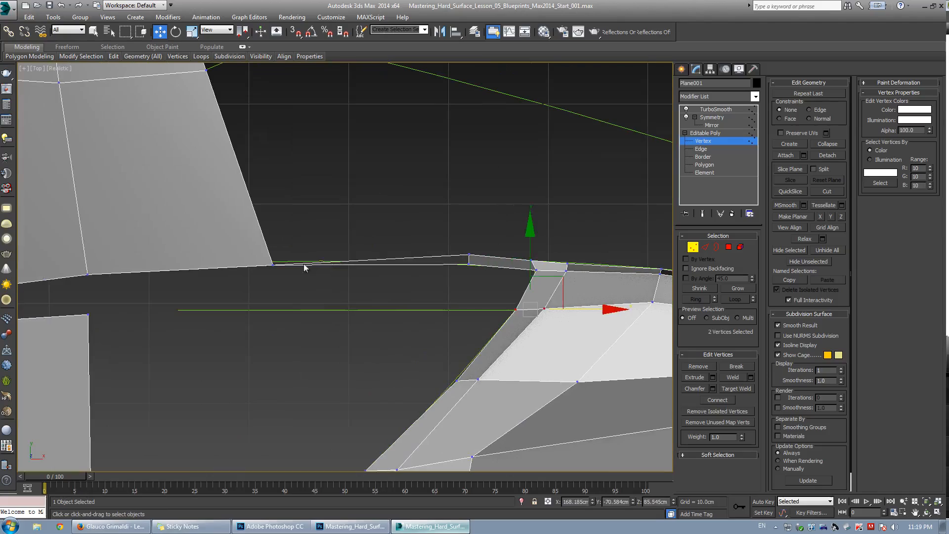
pyautogui.click(272, 266)
pyautogui.press('p')
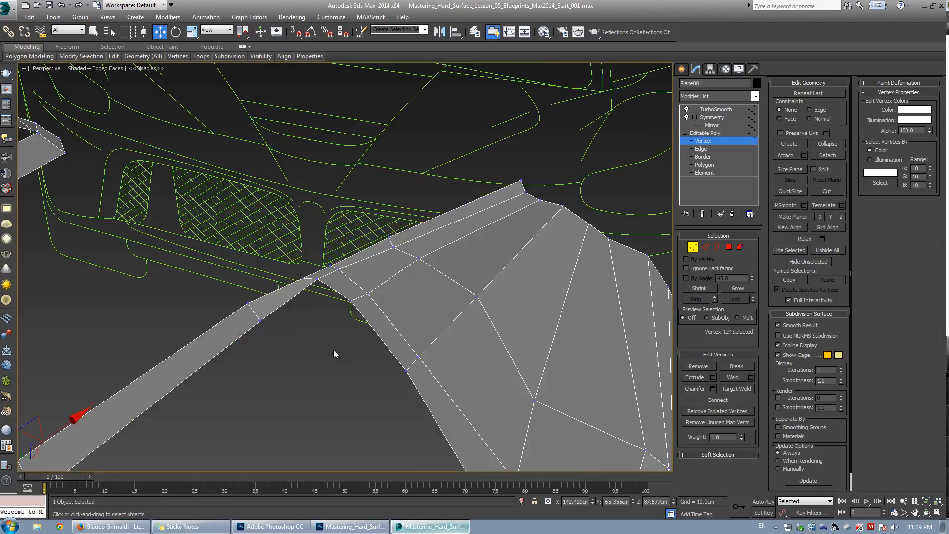
pyautogui.keyDown('alt'); pyautogui.moveTo(334, 349); pyautogui.dragTo(351, 287, button='middle'); pyautogui.keyUp('alt')
pyautogui.click(355, 310)
pyautogui.keyDown('alt'); pyautogui.moveTo(421, 305); pyautogui.dragTo(371, 296, button='middle'); pyautogui.keyUp('alt')
pyautogui.moveTo(382, 272); pyautogui.dragTo(375, 259)
pyautogui.keyDown('alt'); pyautogui.moveTo(375, 259); pyautogui.dragTo(295, 315, button='middle'); pyautogui.keyUp('alt')
pyautogui.click(303, 305)
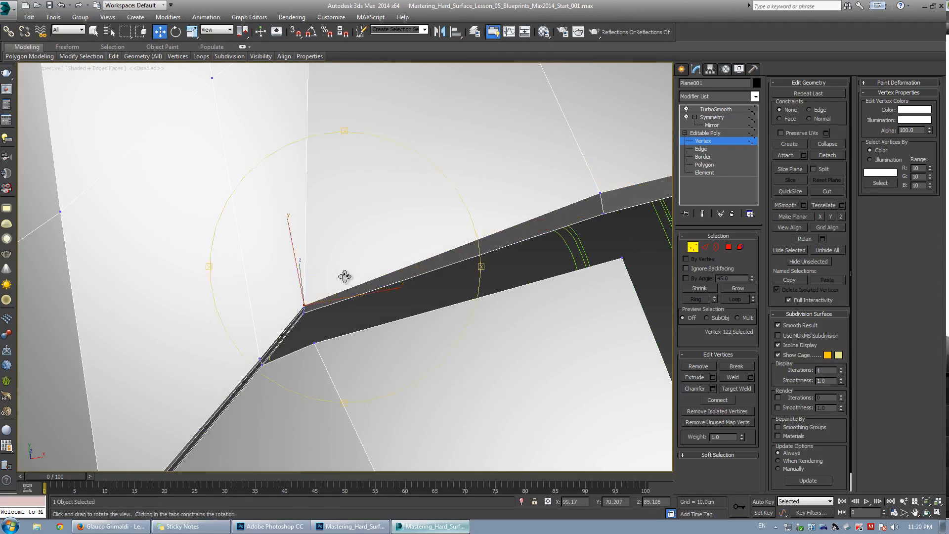
pyautogui.moveTo(346, 272)
pyautogui.keyDown('alt'); pyautogui.mouseDown(button='middle')
pyautogui.moveTo(335, 270)
pyautogui.moveTo(401, 273)
pyautogui.moveTo(332, 281)
pyautogui.moveTo(336, 268)
pyautogui.moveTo(360, 284)
pyautogui.moveTo(346, 278)
pyautogui.mouseUp(button='middle'); pyautogui.keyUp('alt')
pyautogui.scroll(-3, 429, 285)
pyautogui.scroll(2, 336, 268)
pyautogui.scroll(3, 360, 283)
# Bridge the two facing edges to close the gap between the lip strip and the panel.
pyautogui.press('2')
pyautogui.click(349, 275)
pyautogui.keyDown('ctrl'); pyautogui.click(350, 250); pyautogui.keyUp('ctrl')
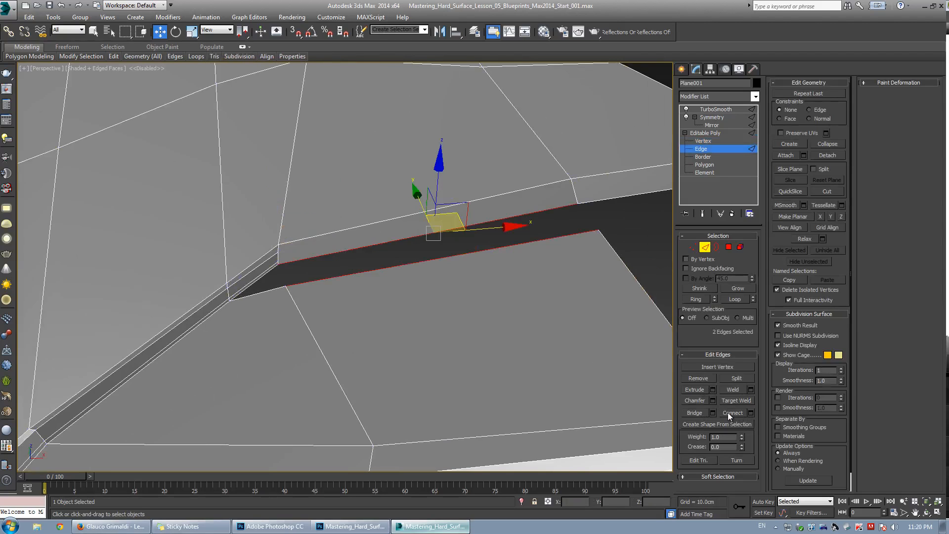
pyautogui.click(694, 412)
pyautogui.press('3')
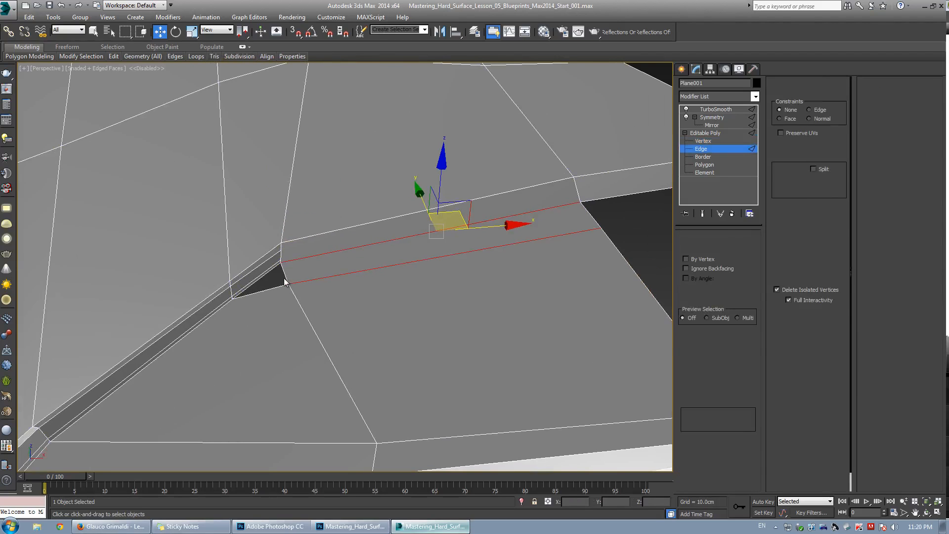
# Cap the small open border left beside the new bridge.
pyautogui.click(286, 273)
pyautogui.click(736, 376)
pyautogui.press('F4')
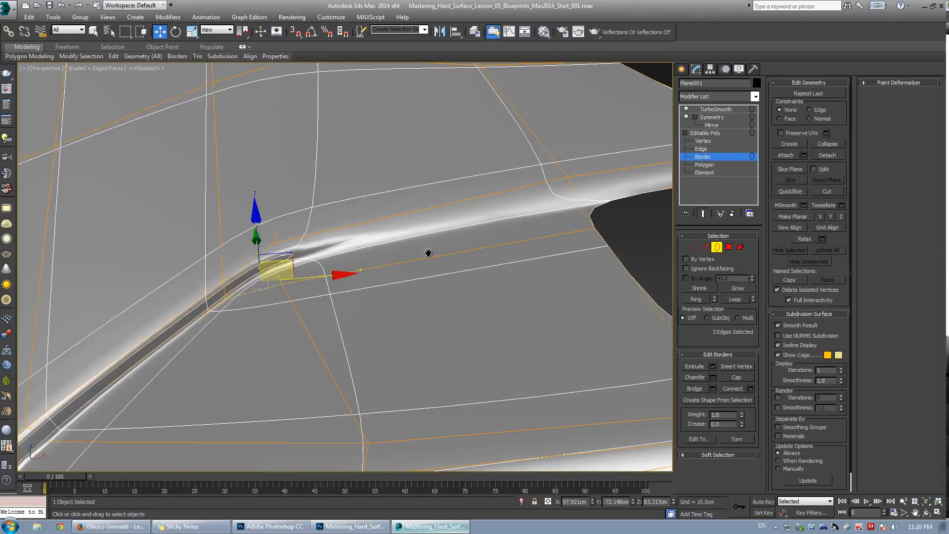
# Inspect the vent opening's border and surrounding edges from the top and perspective views.
pyautogui.scroll(-3, 444, 261)
pyautogui.moveTo(417, 274)
pyautogui.keyDown('alt'); pyautogui.mouseDown(button='middle')
pyautogui.moveTo(431, 275)
pyautogui.moveTo(416, 267)
pyautogui.moveTo(394, 293)
pyautogui.moveTo(457, 262)
pyautogui.moveTo(445, 275)
pyautogui.moveTo(390, 281)
pyautogui.moveTo(370, 265)
pyautogui.moveTo(383, 269)
pyautogui.moveTo(359, 322)
pyautogui.moveTo(348, 316)
pyautogui.moveTo(355, 334)
pyautogui.moveTo(356, 304)
pyautogui.mouseUp(button='middle'); pyautogui.keyUp('alt')
pyautogui.press('F4')
pyautogui.press('w')
pyautogui.click(350, 309)
pyautogui.click(342, 302)
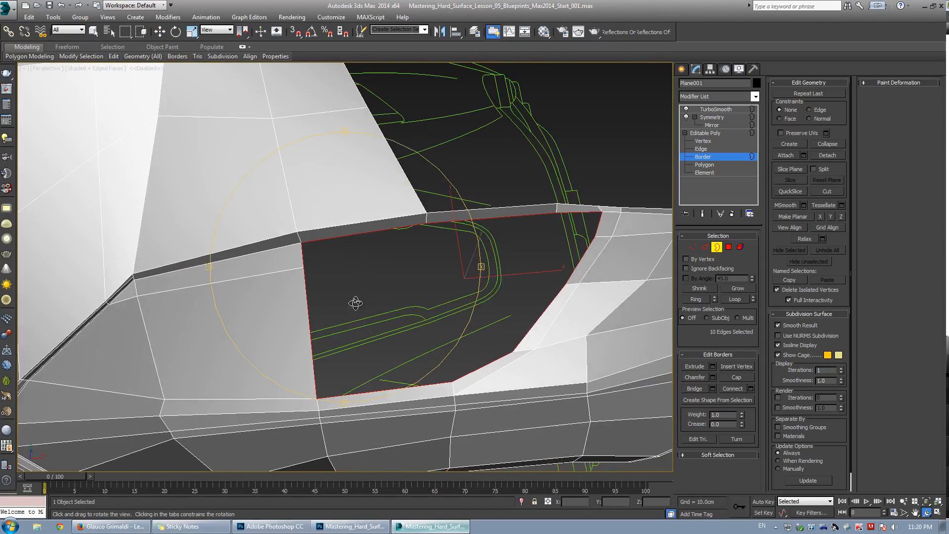
pyautogui.hotkey('alt', 'w')
pyautogui.middleClick(244, 235)
pyautogui.hotkey('alt', 'w')
pyautogui.moveTo(244, 235); pyautogui.dragTo(242, 171, button='middle')
pyautogui.moveTo(371, 254); pyautogui.dragTo(338, 273, button='middle')
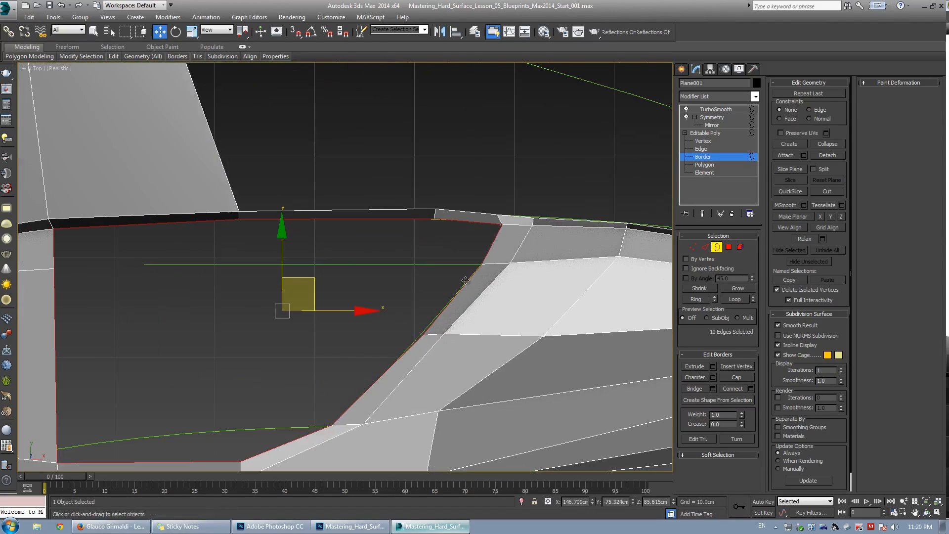
pyautogui.press('2')
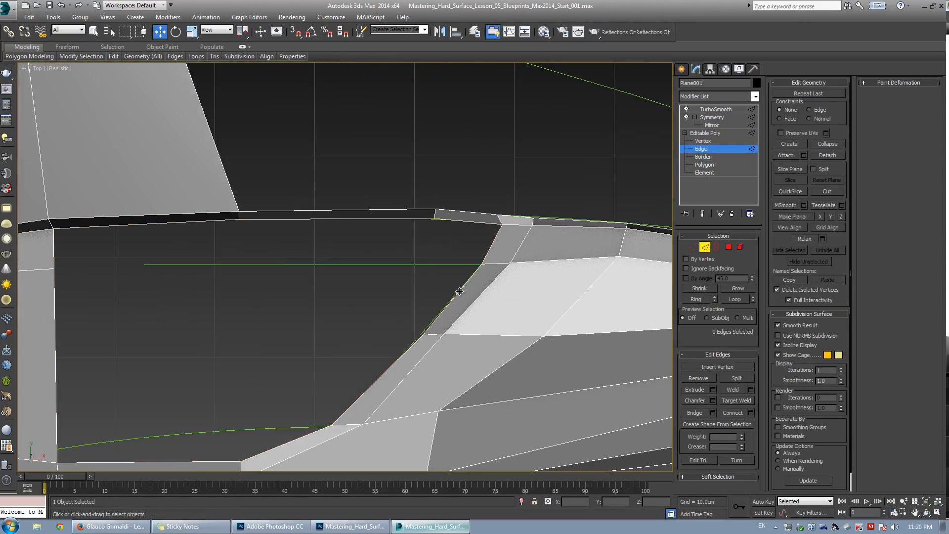
pyautogui.click(460, 292)
pyautogui.click(491, 247)
pyautogui.press('p')
pyautogui.keyDown('alt'); pyautogui.moveTo(491, 247); pyautogui.dragTo(520, 264, button='middle'); pyautogui.keyUp('alt')
pyautogui.press('w')
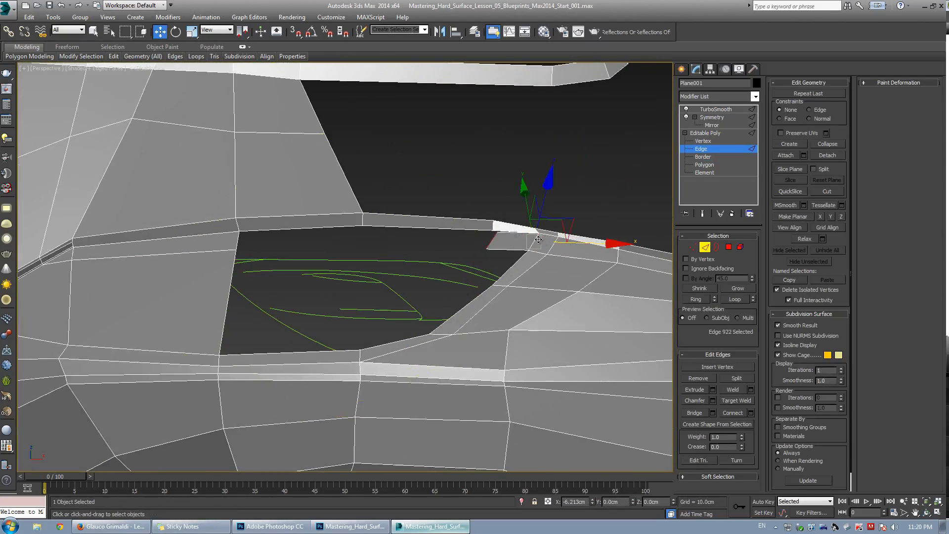
pyautogui.press('1')
pyautogui.hotkey('ctrl', 'shift', 'w')
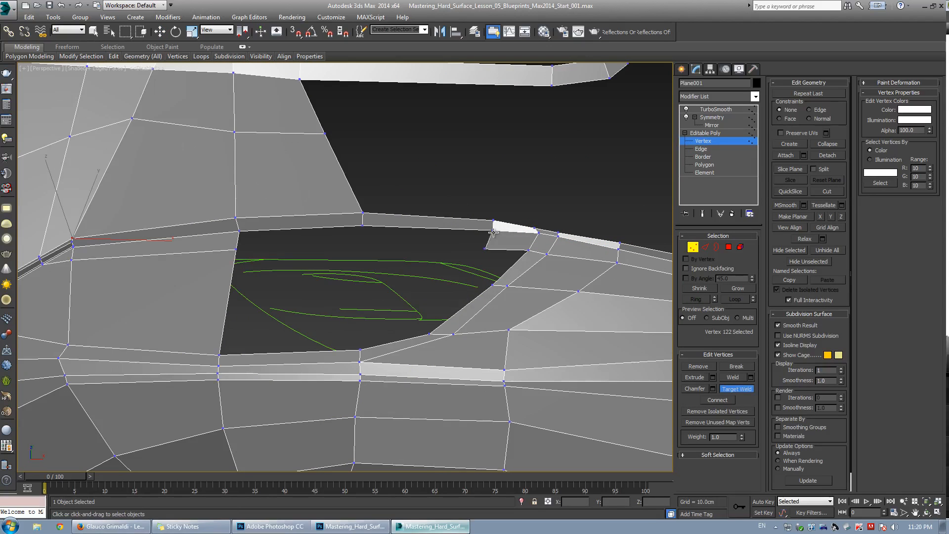
pyautogui.press('w')
pyautogui.press('2')
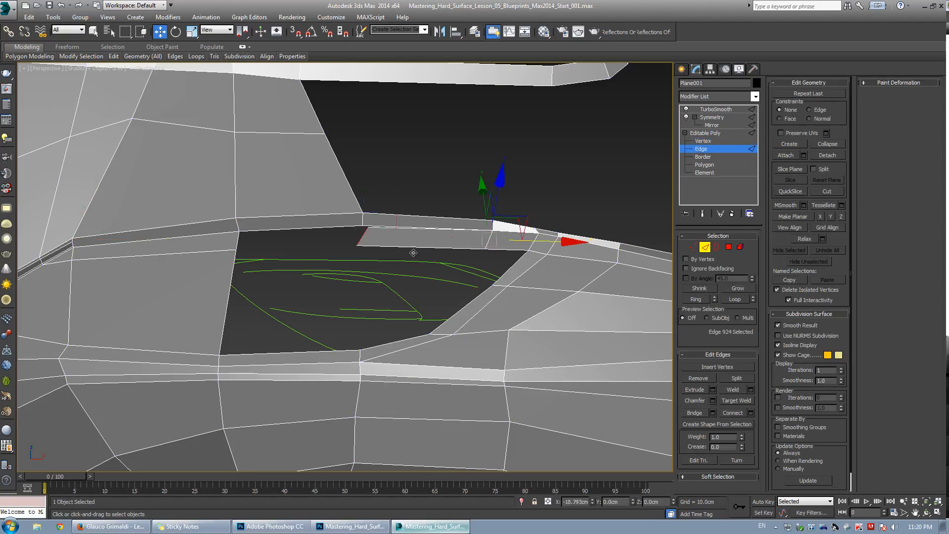
pyautogui.press('1')
pyautogui.hotkey('ctrl', 'shift', 'w')
pyautogui.press('w')
pyautogui.scroll(3, 447, 233)
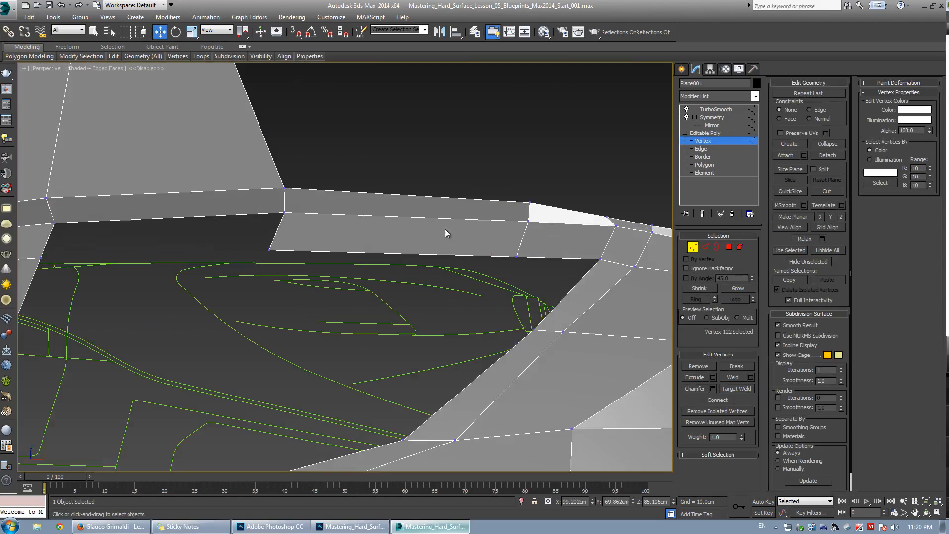
pyautogui.scroll(-3, 437, 242)
pyautogui.keyDown('alt'); pyautogui.moveTo(352, 229); pyautogui.dragTo(366, 264, button='middle'); pyautogui.keyUp('alt')
pyautogui.press('2')
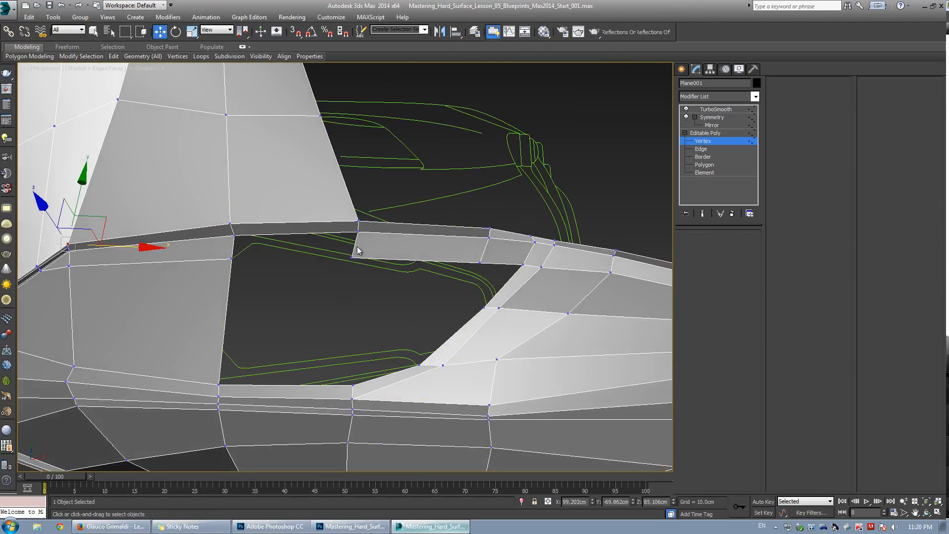
# Examine the edges along the vent's upper lip in the top view.
pyautogui.click(353, 251)
pyautogui.keyDown('ctrl'); pyautogui.click(231, 249); pyautogui.keyUp('ctrl')
pyautogui.moveTo(292, 249)
pyautogui.keyDown('alt'); pyautogui.mouseDown(button='middle')
pyautogui.moveTo(303, 260)
pyautogui.moveTo(302, 252)
pyautogui.mouseUp(button='middle'); pyautogui.keyUp('alt')
pyautogui.hotkey('alt', 'w')
pyautogui.middleClick(297, 232)
pyautogui.hotkey('alt', 'w')
pyautogui.scroll(-4, 299, 208)
pyautogui.moveTo(305, 205)
pyautogui.mouseDown(button='middle')
pyautogui.moveTo(294, 202)
pyautogui.moveTo(315, 198)
pyautogui.mouseUp(button='middle')
pyautogui.moveTo(260, 256); pyautogui.dragTo(306, 254, button='middle')
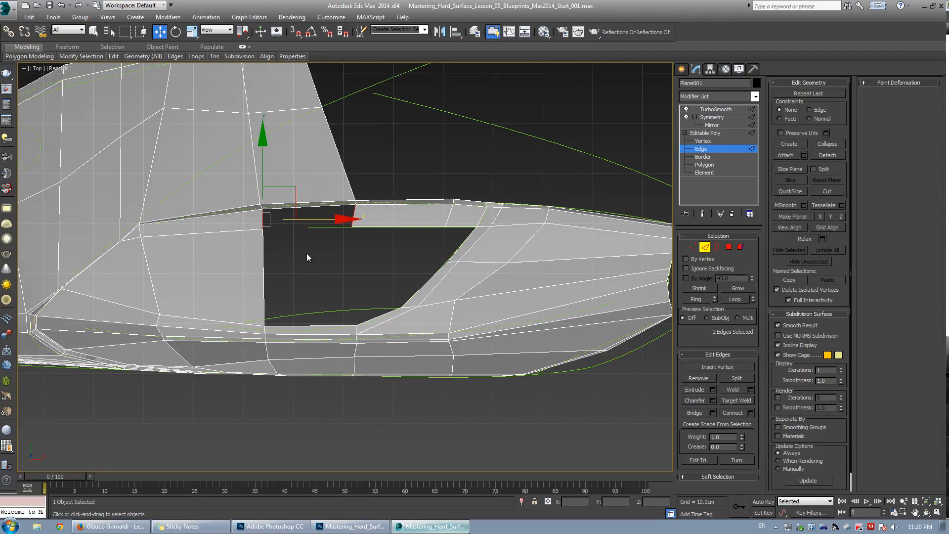
pyautogui.scroll(1, 381, 233)
pyautogui.click(401, 197)
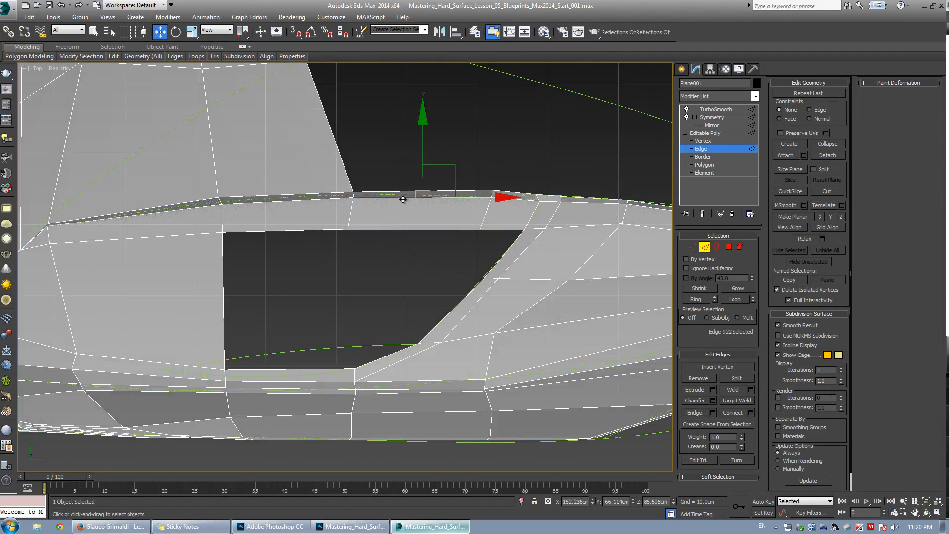
# Slide the lip's corner vertex along the upper edge in the top view, undoing one stray attempt.
pyautogui.scroll(1, 522, 194)
pyautogui.scroll(1, 589, 198)
pyautogui.press('1')
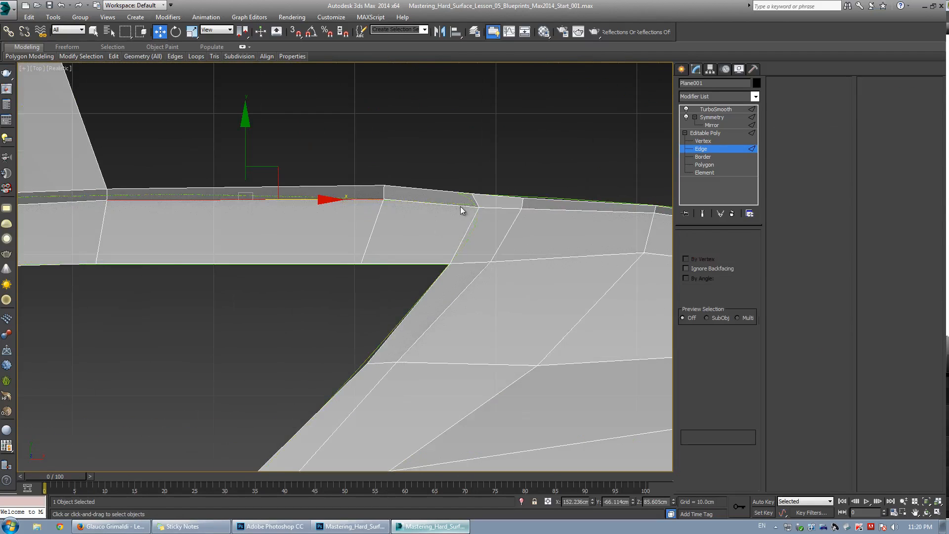
pyautogui.moveTo(354, 165); pyautogui.dragTo(408, 213)
pyautogui.moveTo(413, 159); pyautogui.dragTo(414, 167)
pyautogui.click(521, 211)
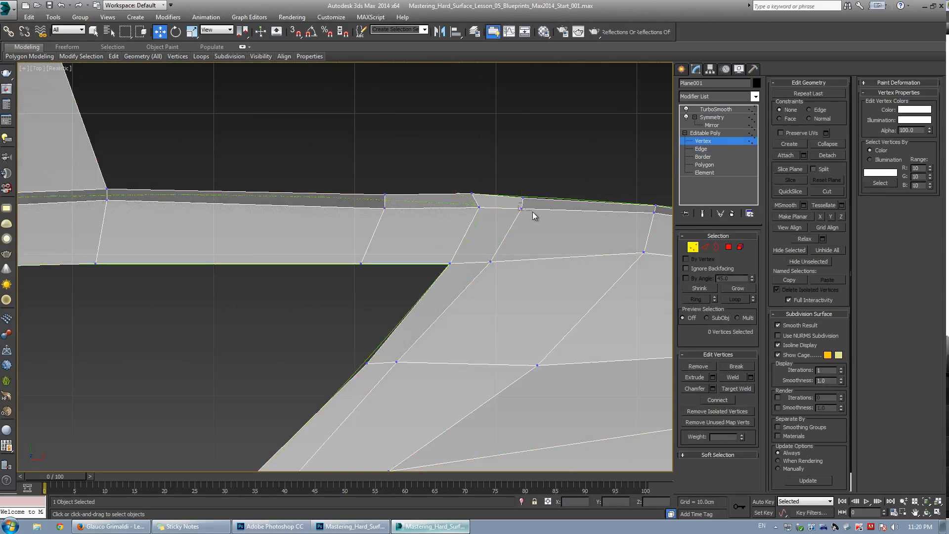
pyautogui.click(522, 209)
pyautogui.hotkey('ctrl', 'z')
pyautogui.moveTo(522, 208); pyautogui.dragTo(470, 189)
pyautogui.click(488, 198)
pyautogui.click(477, 198)
# Orbit around the fender to review the vent area in the perspective view.
pyautogui.hotkey('alt', 'w')
pyautogui.rightClick(534, 325)
pyautogui.hotkey('alt', 'w')
pyautogui.keyDown('alt'); pyautogui.moveTo(529, 323); pyautogui.dragTo(397, 243, button='middle'); pyautogui.keyUp('alt')
pyautogui.scroll(10, 393, 264)
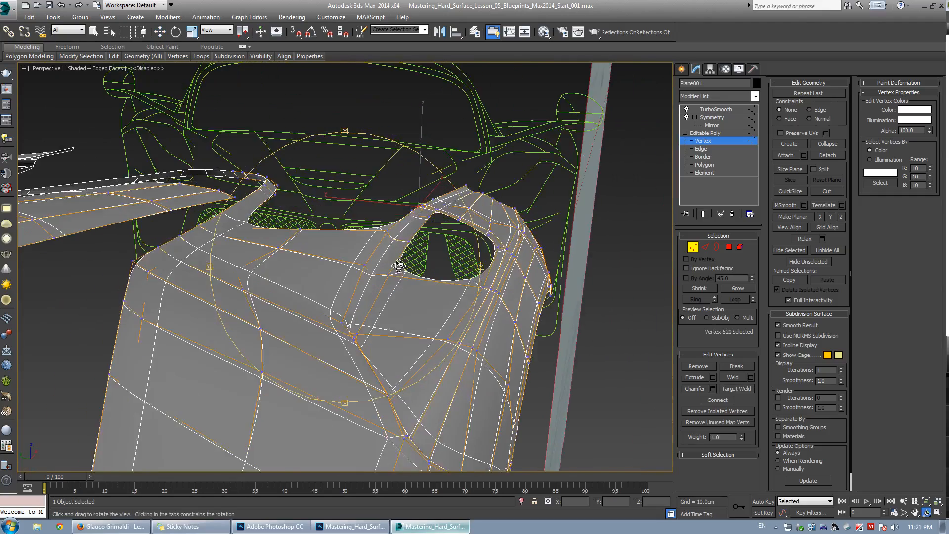
pyautogui.moveTo(393, 262); pyautogui.dragTo(390, 245, button='middle')
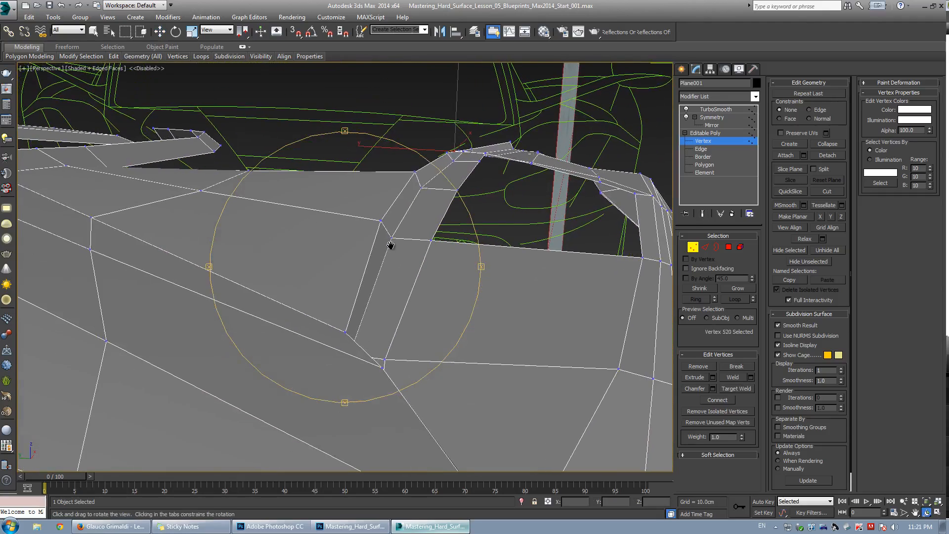
pyautogui.scroll(-3, 380, 248)
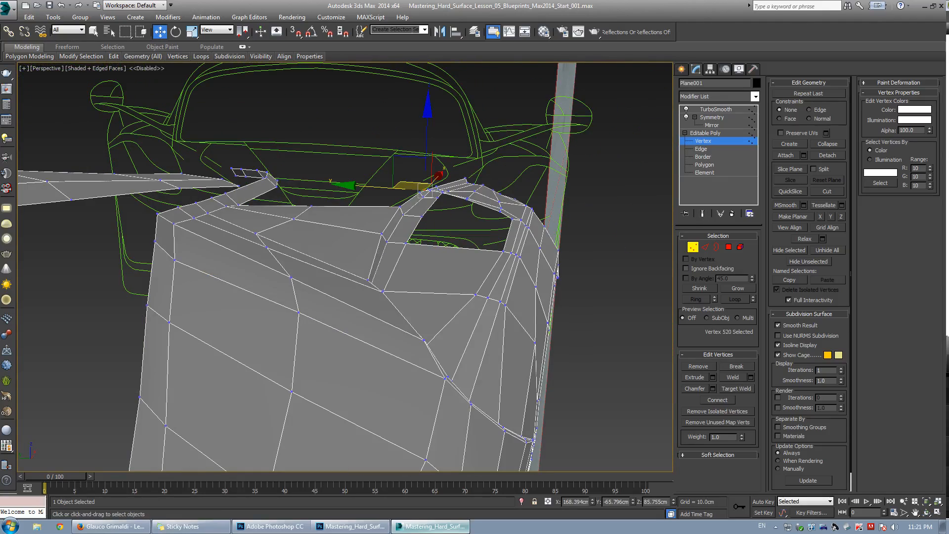
# Switch to Photoshop to check the side blueprint, then return to 3ds Max and orbit the model.
pyautogui.hotkey('alt', 'Tab')
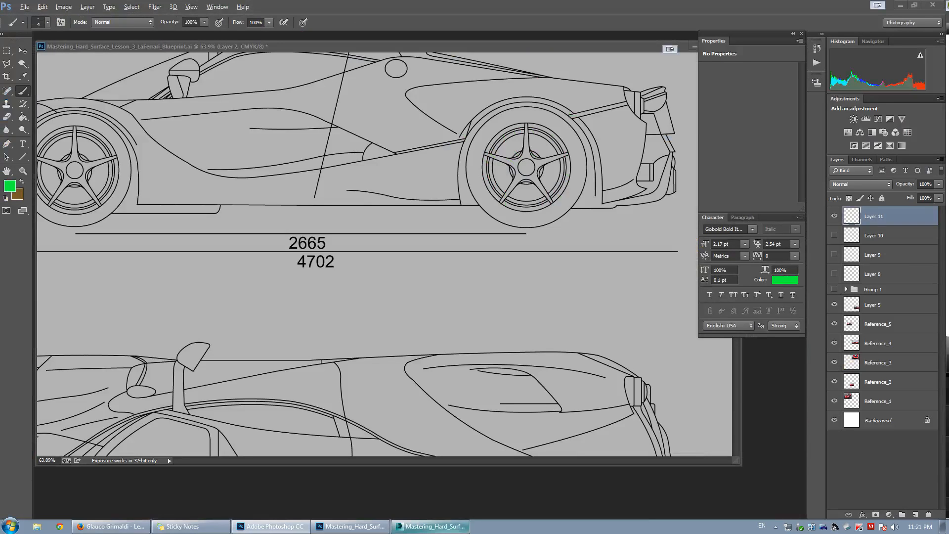
pyautogui.click(427, 523)
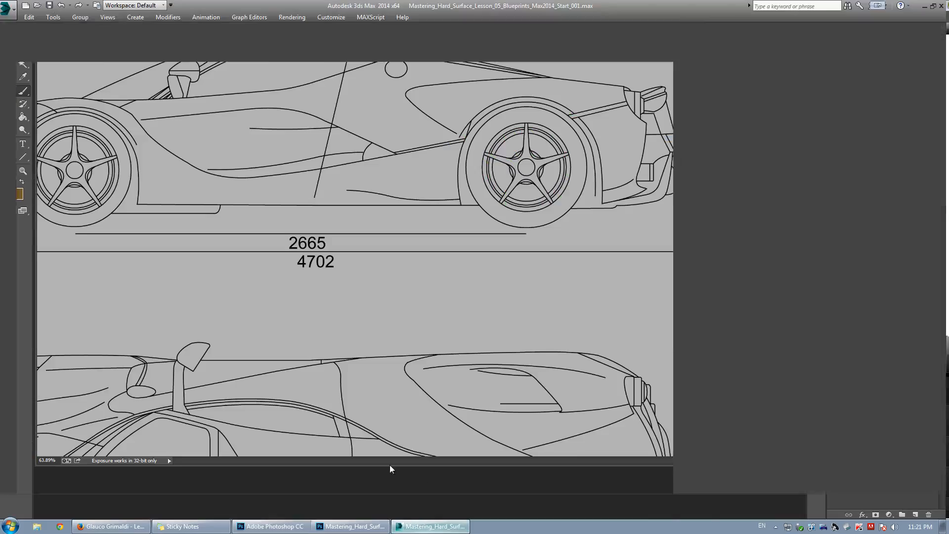
pyautogui.keyDown('alt'); pyautogui.moveTo(413, 309); pyautogui.dragTo(247, 288, button='middle'); pyautogui.keyUp('alt')
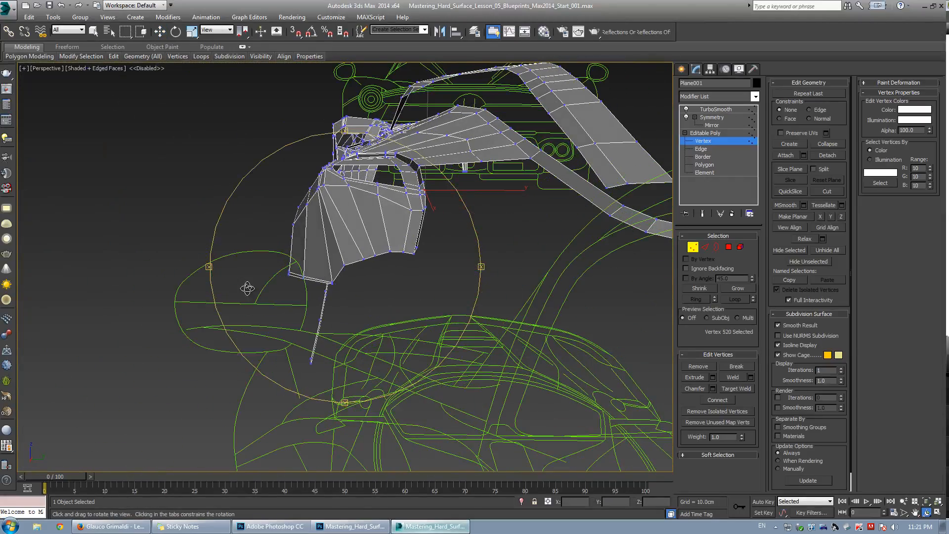
# Cut a new edge across the fender panel's upper face in the top view.
pyautogui.scroll(6, 476, 262)
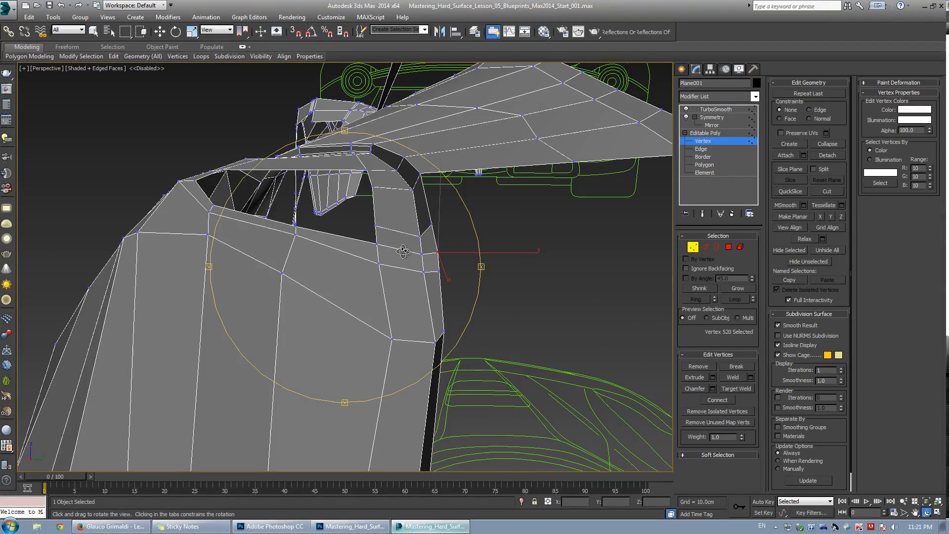
pyautogui.scroll(-8, 403, 250)
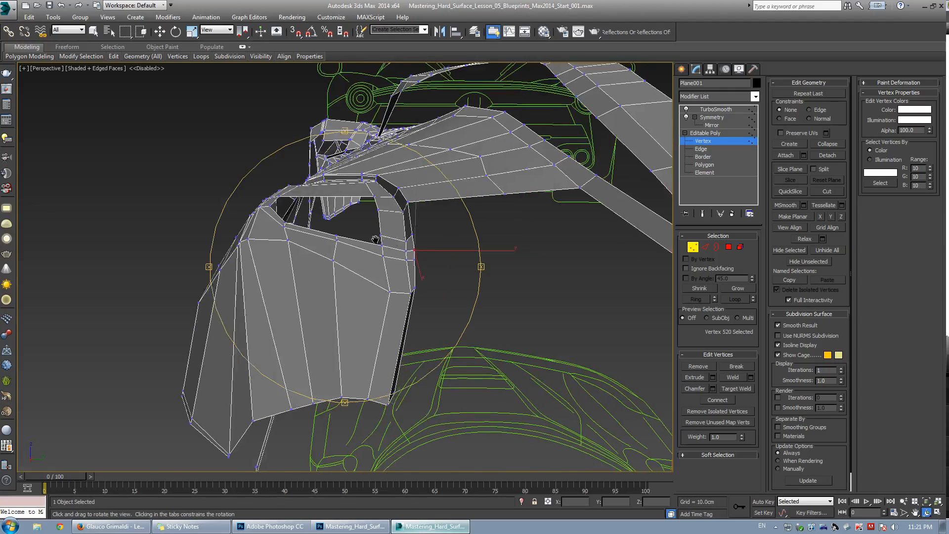
pyautogui.scroll(6, 391, 250)
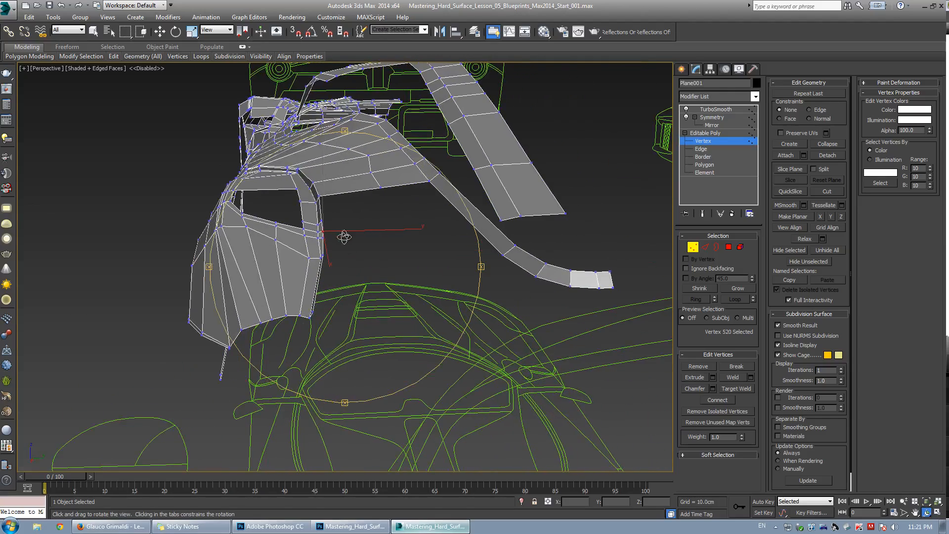
pyautogui.press('w')
pyautogui.press('2')
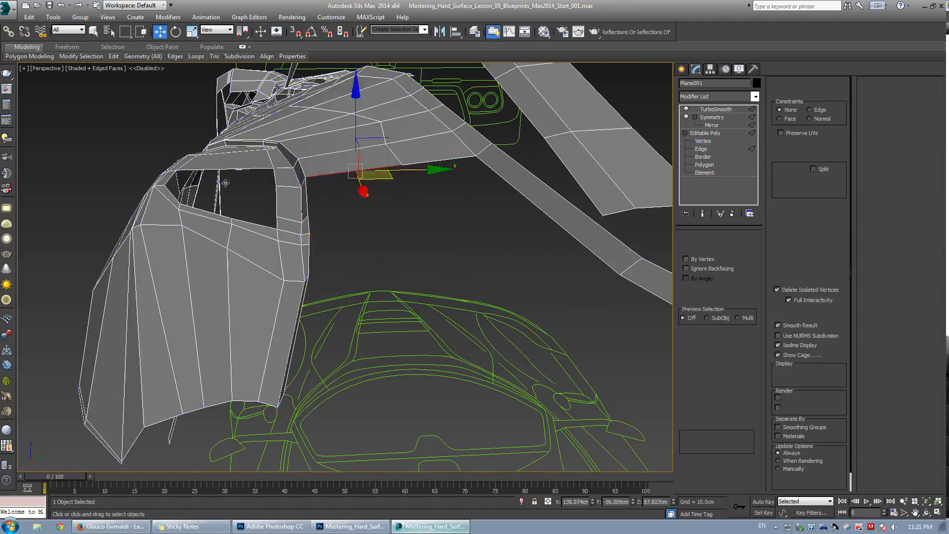
pyautogui.press('t')
pyautogui.scroll(-3, 214, 218)
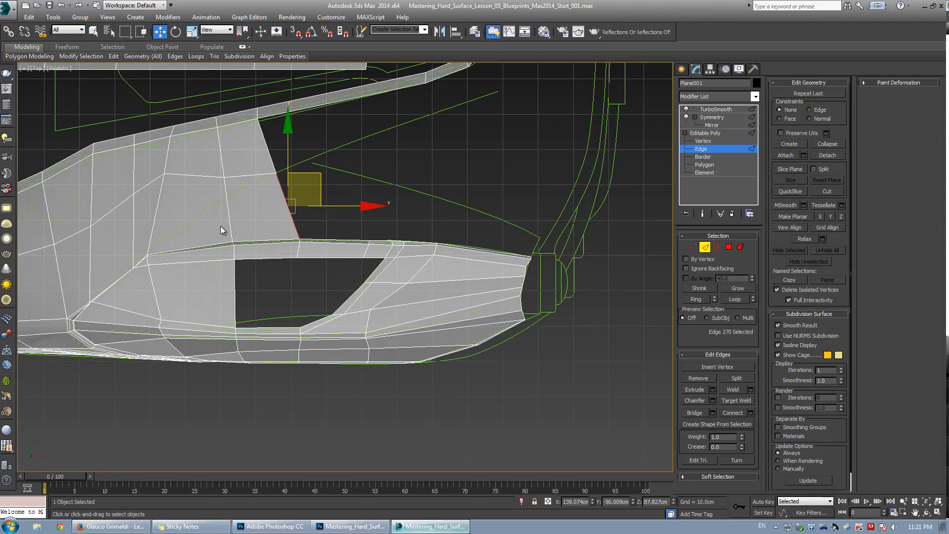
pyautogui.scroll(-3, 224, 228)
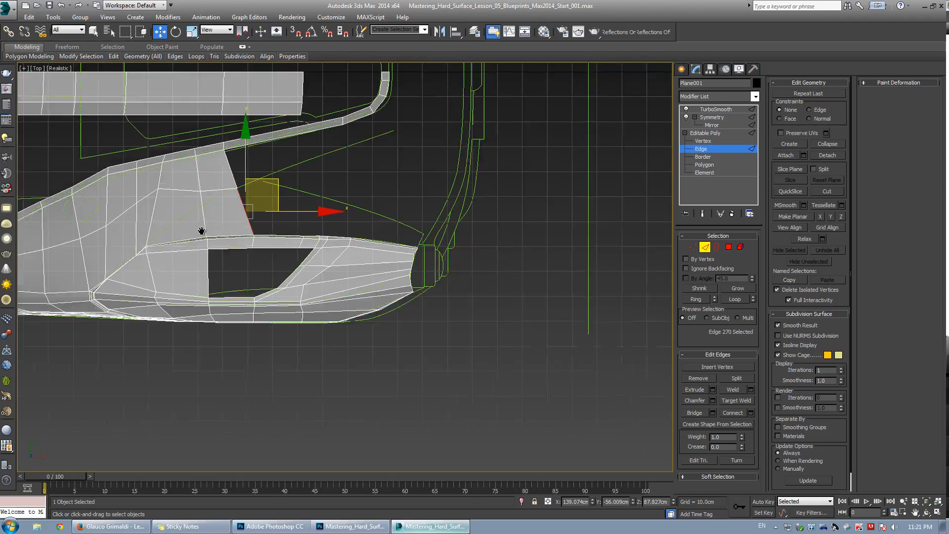
pyautogui.moveTo(228, 208); pyautogui.dragTo(244, 215, button='middle')
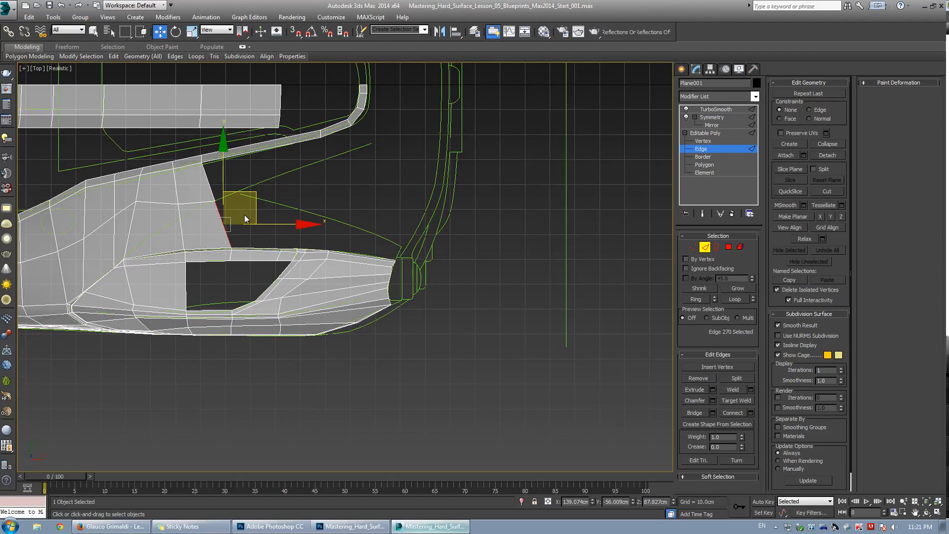
pyautogui.scroll(4, 154, 222)
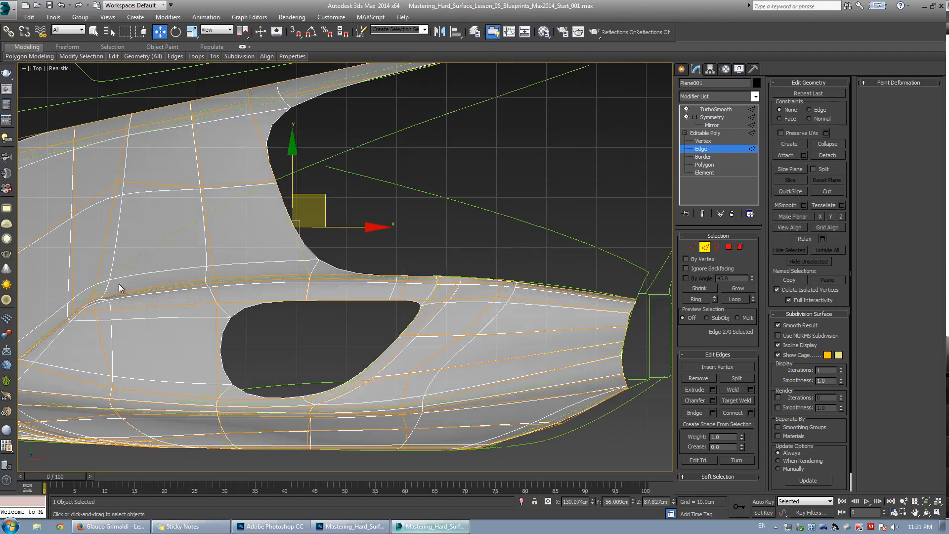
pyautogui.press('`')
pyautogui.press('1')
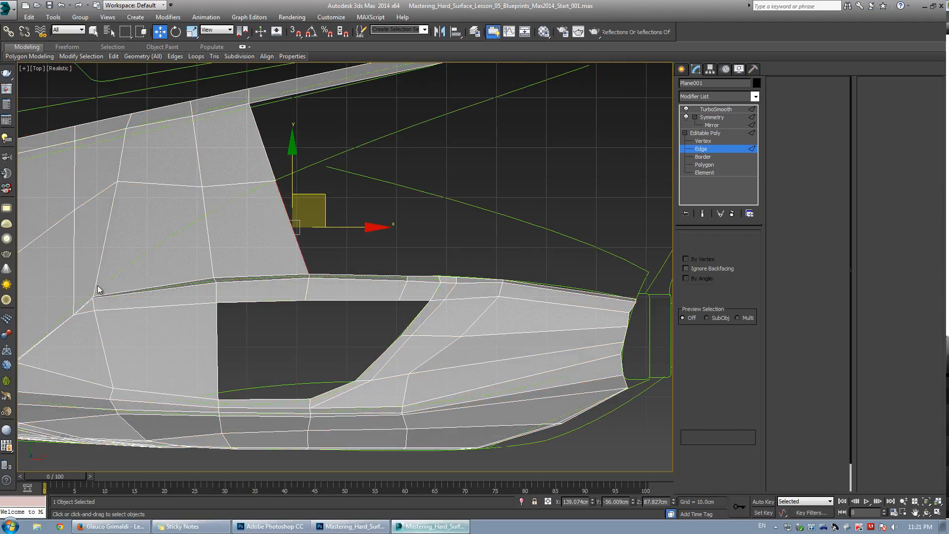
pyautogui.hotkey('alt', 'c')
pyautogui.click(206, 216)
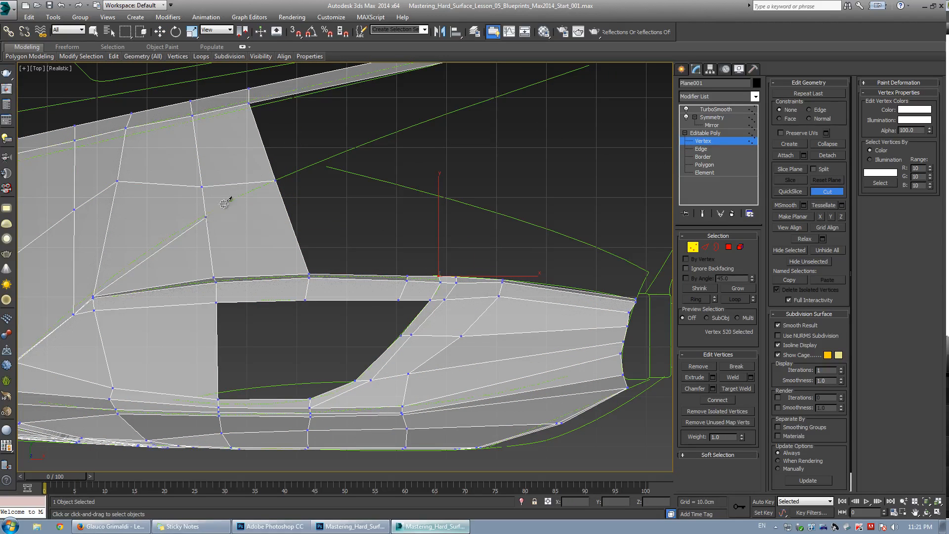
pyautogui.click(276, 179)
pyautogui.rightClick(275, 178)
pyautogui.rightClick(277, 178)
# Target-weld the cut's end vertex onto the neighbouring vertex near the panel's inner edge.
pyautogui.scroll(-3, 375, 138)
pyautogui.moveTo(375, 138); pyautogui.dragTo(296, 238, button='middle')
pyautogui.press('2')
pyautogui.click(308, 192)
pyautogui.keyDown('shift'); pyautogui.moveTo(323, 168); pyautogui.dragTo(358, 210); pyautogui.keyUp('shift')
pyautogui.press('1')
pyautogui.hotkey('ctrl', 'shift', 'w')
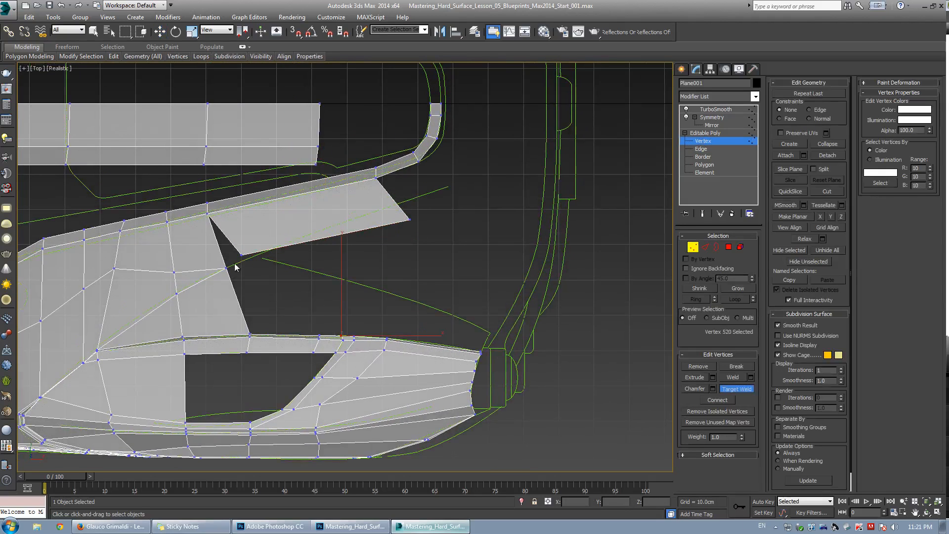
pyautogui.click(241, 255)
pyautogui.click(226, 268)
pyautogui.press('w')
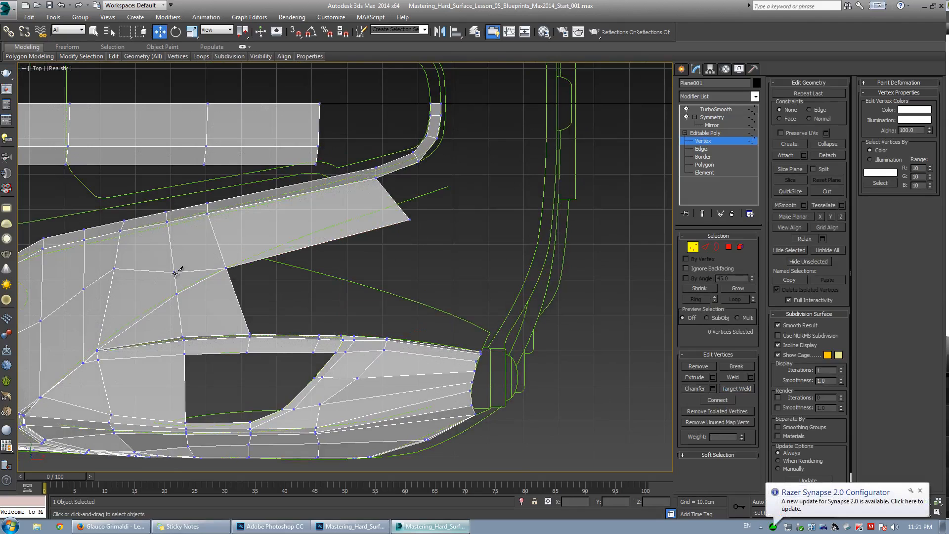
# Cut another edge from an inner vertex out to the tip of the upper panel.
pyautogui.hotkey('alt', 'c')
pyautogui.click(175, 271)
pyautogui.click(217, 243)
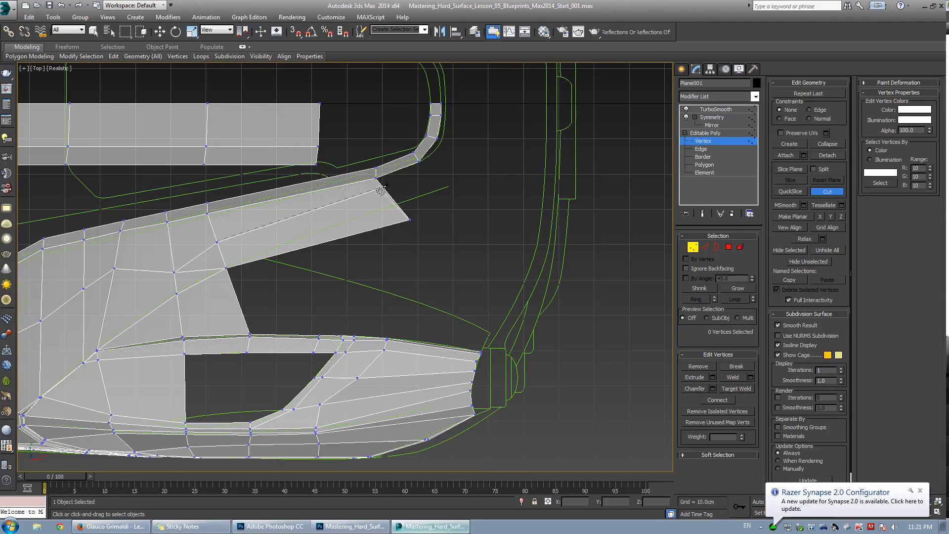
pyautogui.click(386, 191)
pyautogui.press('w')
# Move the panel's tip vertex and an inner vertex upward to even out the new edge flow.
pyautogui.click(410, 219)
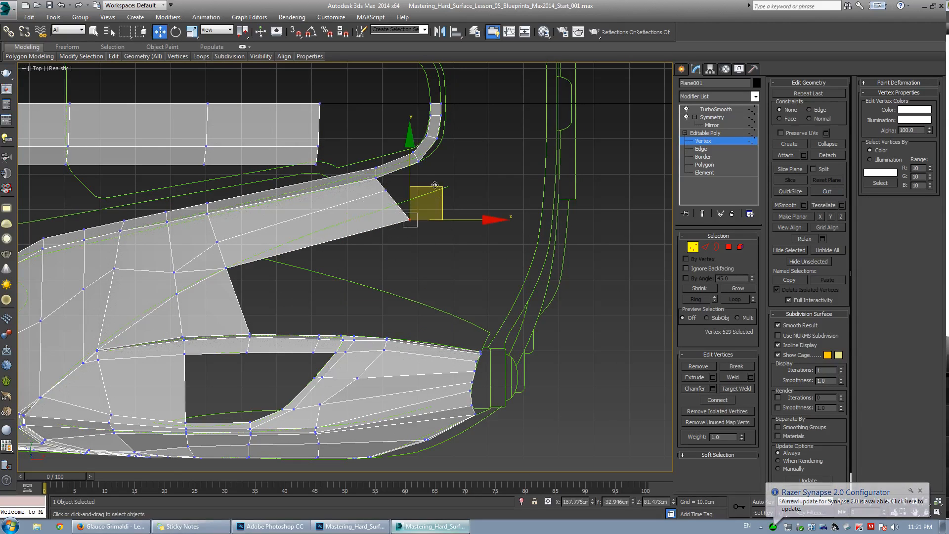
pyautogui.moveTo(432, 204); pyautogui.dragTo(414, 191)
pyautogui.scroll(3, 198, 289)
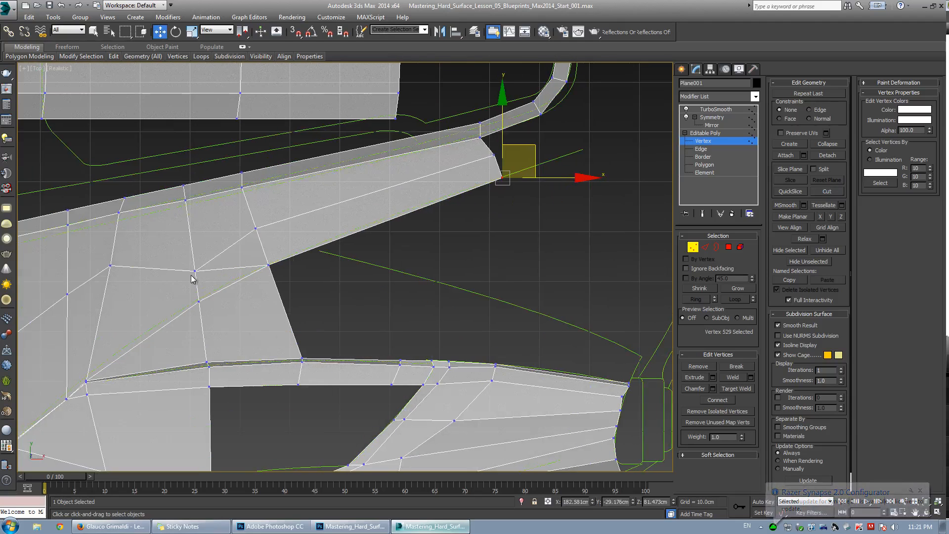
pyautogui.click(196, 271)
pyautogui.moveTo(197, 269); pyautogui.dragTo(207, 226)
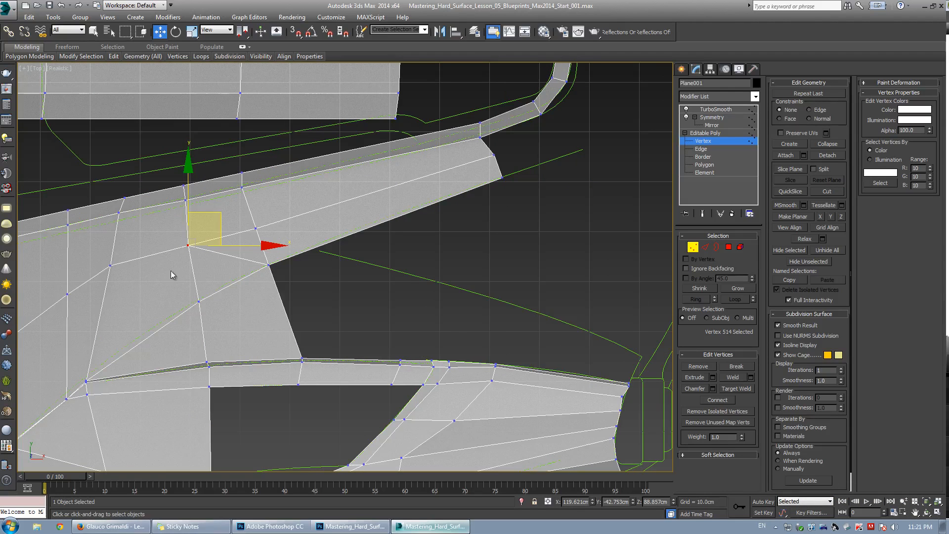
# Remove the diagonal edge running across the upper panel near the new cuts.
pyautogui.moveTo(168, 301); pyautogui.dragTo(317, 213, button='middle')
pyautogui.press('2')
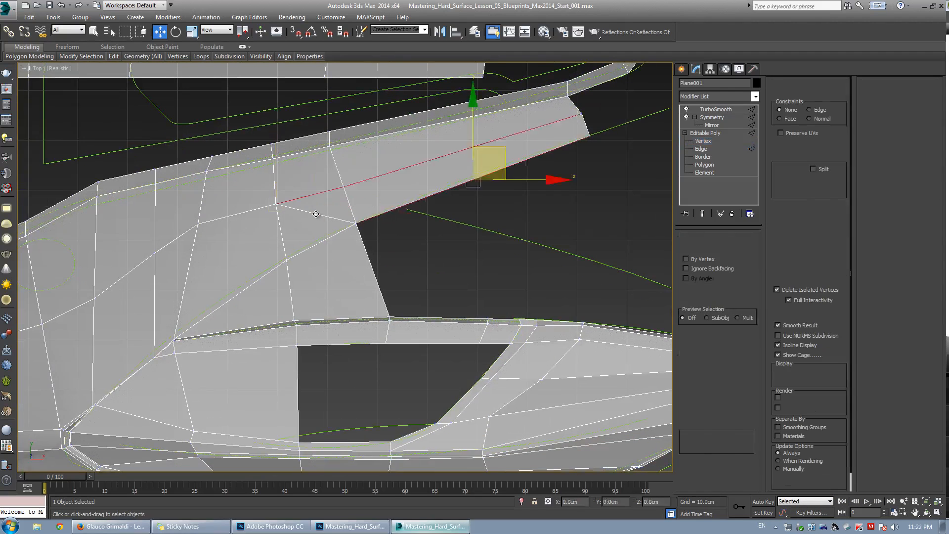
pyautogui.click(693, 378)
# Select two edges on the vent's upper lip and shift-extend them upward into a new polygon strip.
pyautogui.scroll(-2, 375, 225)
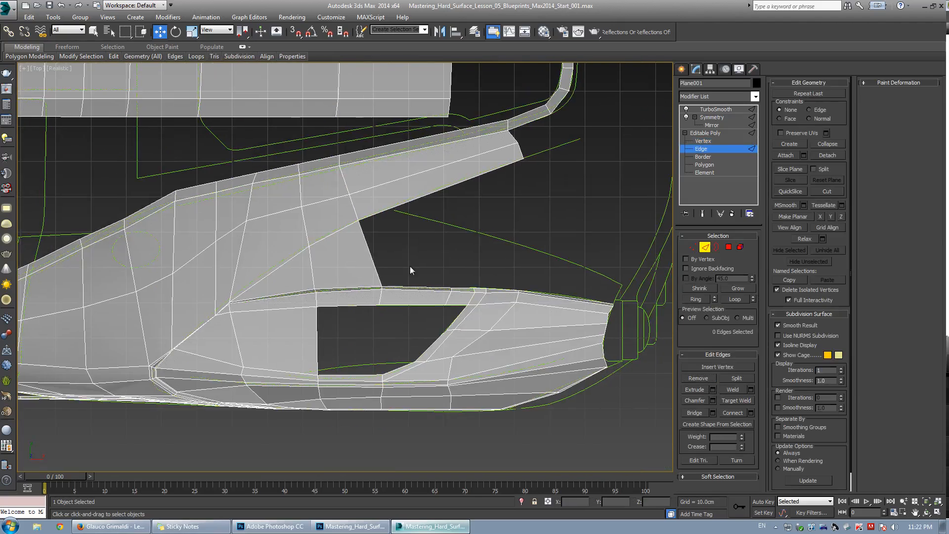
pyautogui.scroll(4, 460, 351)
pyautogui.scroll(-5, 417, 237)
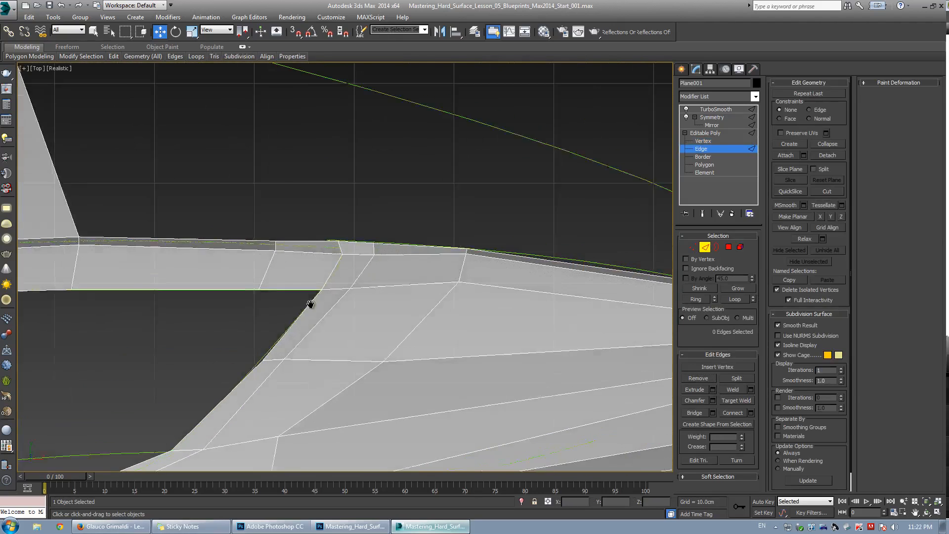
pyautogui.scroll(2, 325, 227)
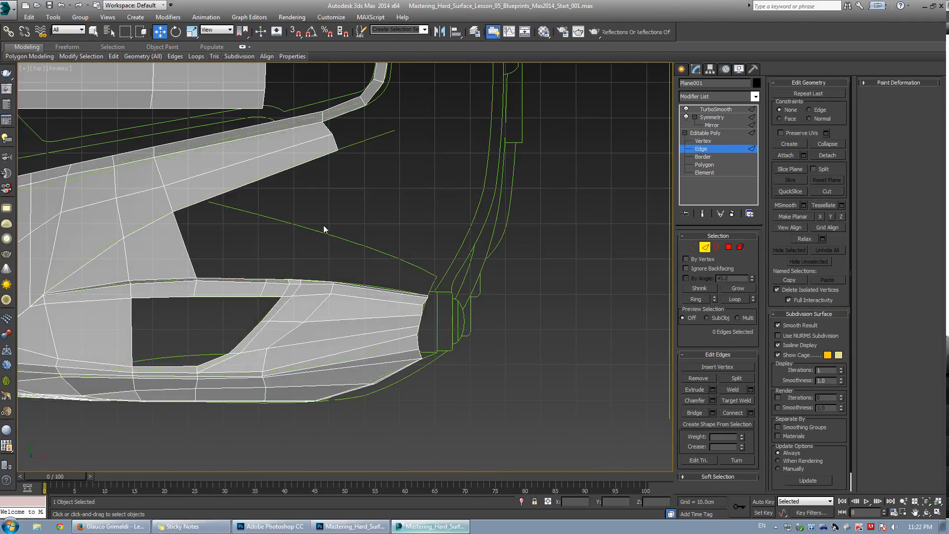
pyautogui.scroll(2, 248, 279)
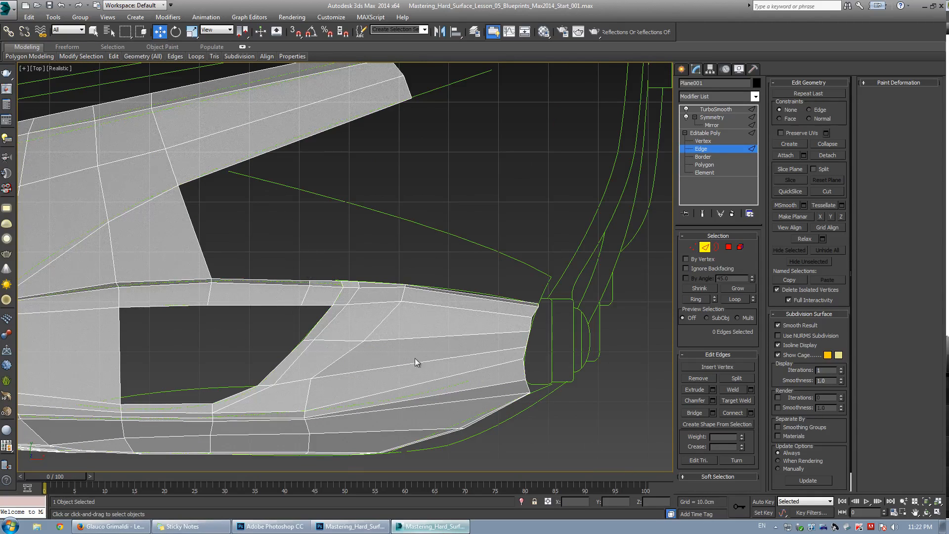
pyautogui.click(438, 290)
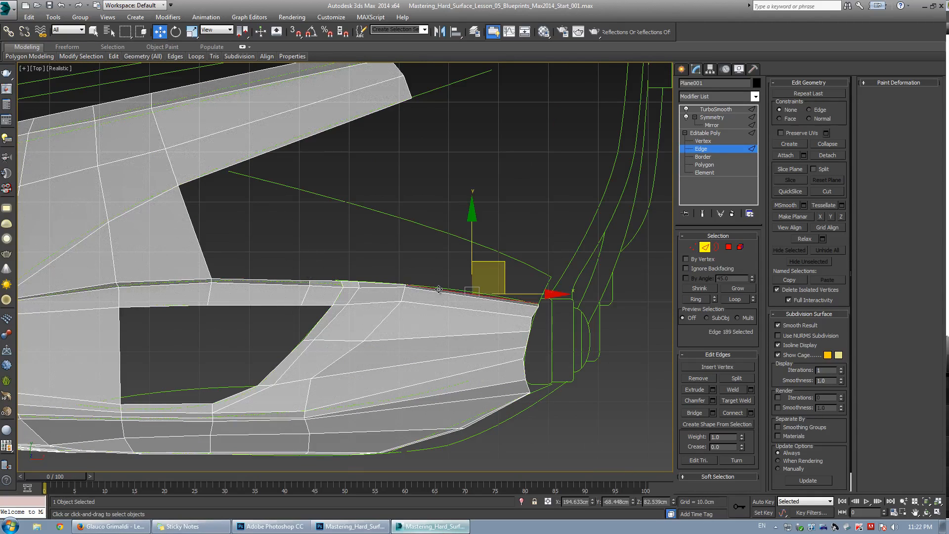
pyautogui.keyDown('ctrl'); pyautogui.click(387, 282); pyautogui.keyUp('ctrl')
pyautogui.hotkey('alt', 'w')
pyautogui.rightClick(509, 351)
pyautogui.hotkey('alt', 'w')
pyautogui.hotkey('ctrl', 'r')
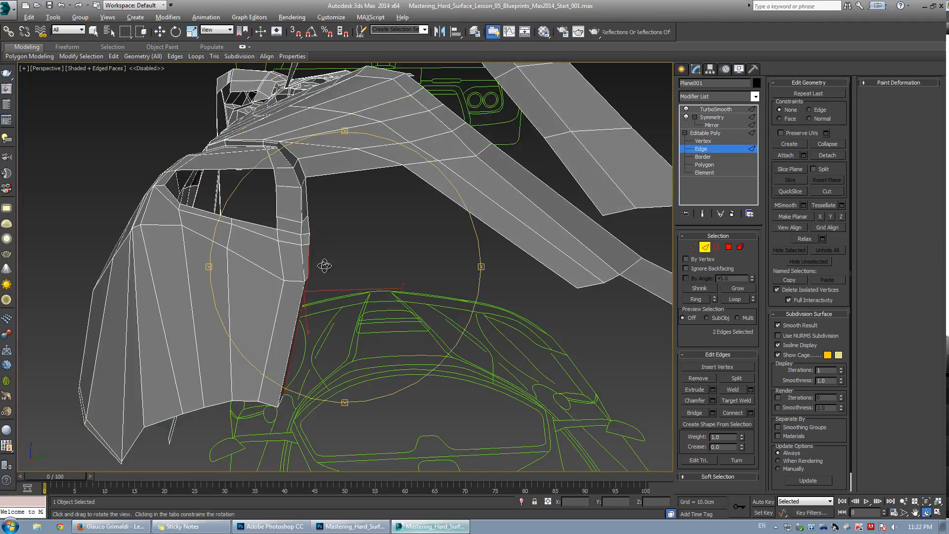
pyautogui.moveTo(333, 260); pyautogui.dragTo(338, 228)
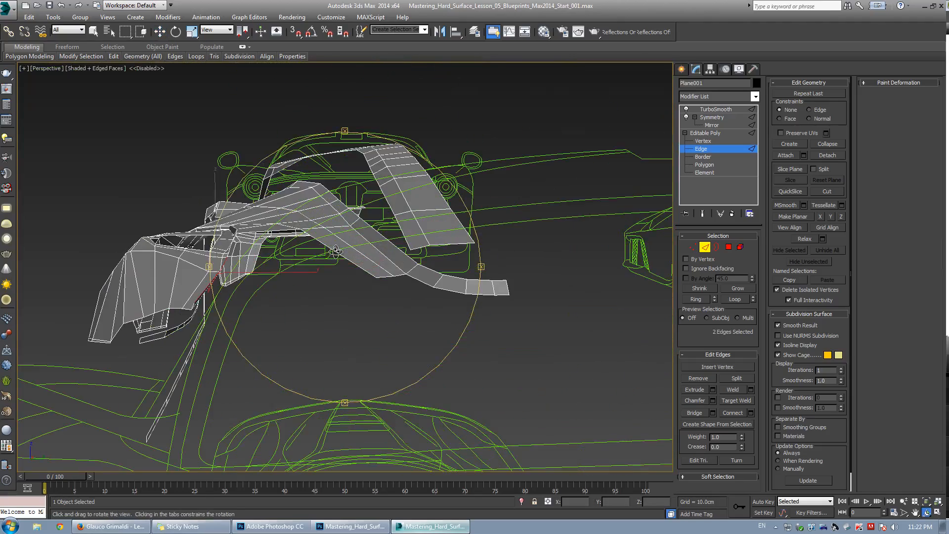
pyautogui.rightClick(338, 229)
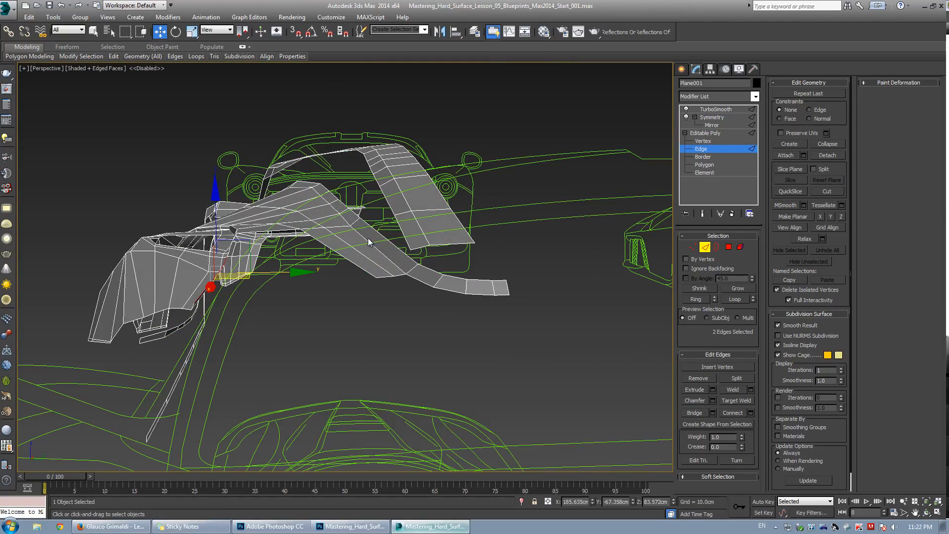
pyautogui.keyDown('alt'); pyautogui.moveTo(372, 238); pyautogui.dragTo(341, 227, button='middle'); pyautogui.keyUp('alt')
pyautogui.hotkey('alt', 'w')
pyautogui.rightClick(292, 182)
pyautogui.hotkey('alt', 'w')
pyautogui.scroll(-5, 354, 192)
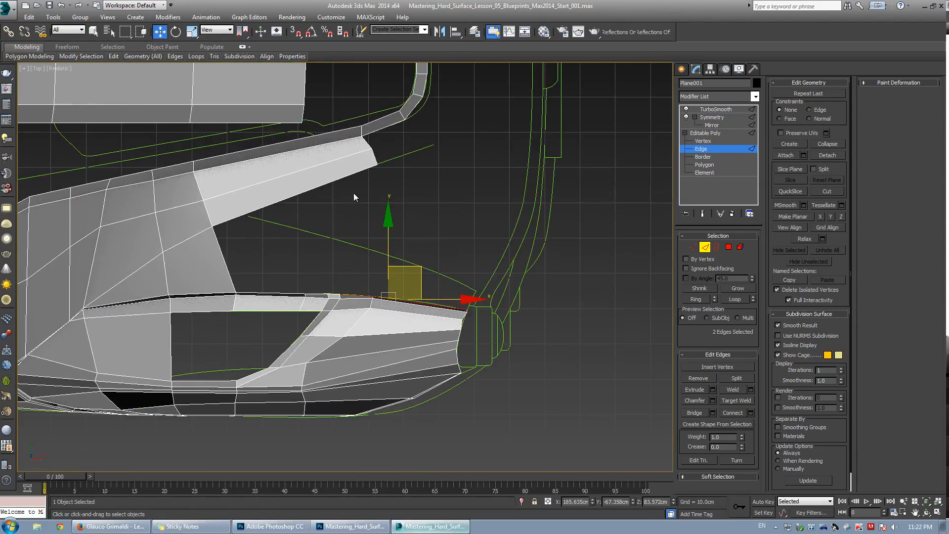
pyautogui.scroll(4, 354, 192)
pyautogui.moveTo(349, 193); pyautogui.dragTo(303, 235, button='middle')
pyautogui.scroll(3, 391, 275)
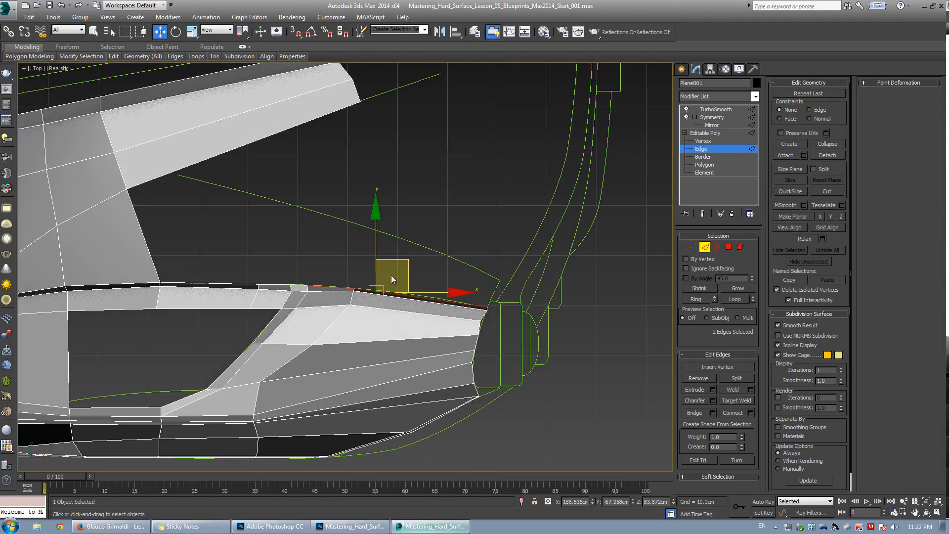
pyautogui.click(395, 295)
pyautogui.keyDown('shift'); pyautogui.moveTo(443, 269); pyautogui.dragTo(462, 233); pyautogui.keyUp('shift')
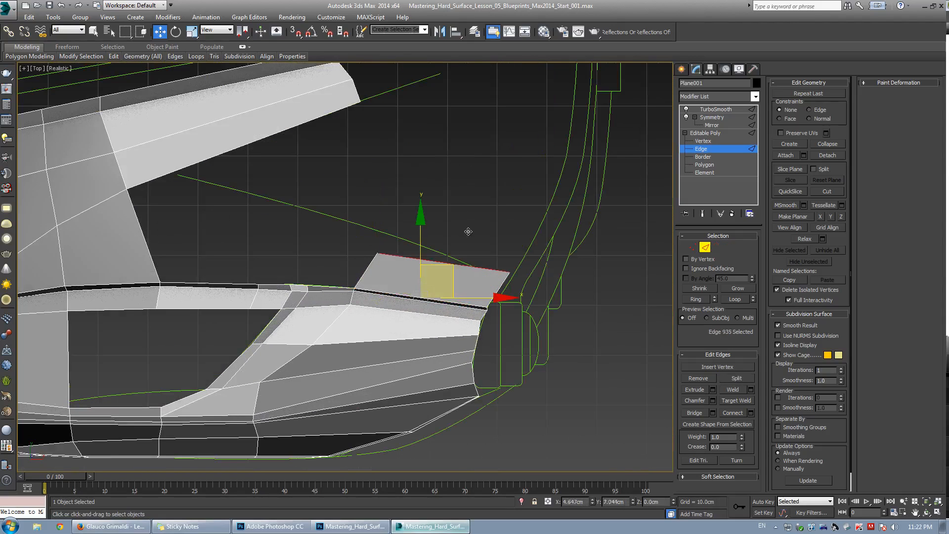
# Move the new strip's outer corner vertex to follow the blueprint line near the vent's end.
pyautogui.press('1')
pyautogui.click(374, 254)
pyautogui.moveTo(406, 224); pyautogui.dragTo(500, 276)
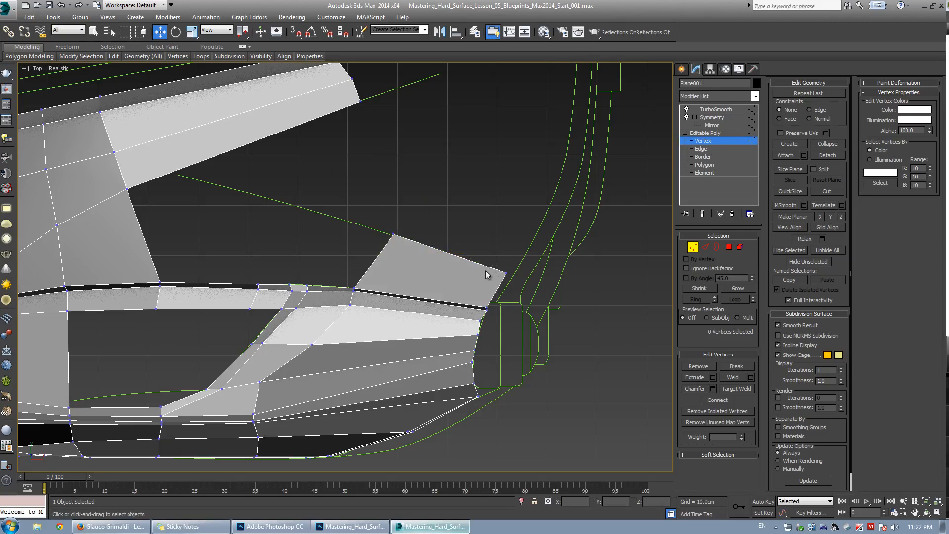
pyautogui.click(505, 272)
pyautogui.moveTo(528, 239); pyautogui.dragTo(520, 248)
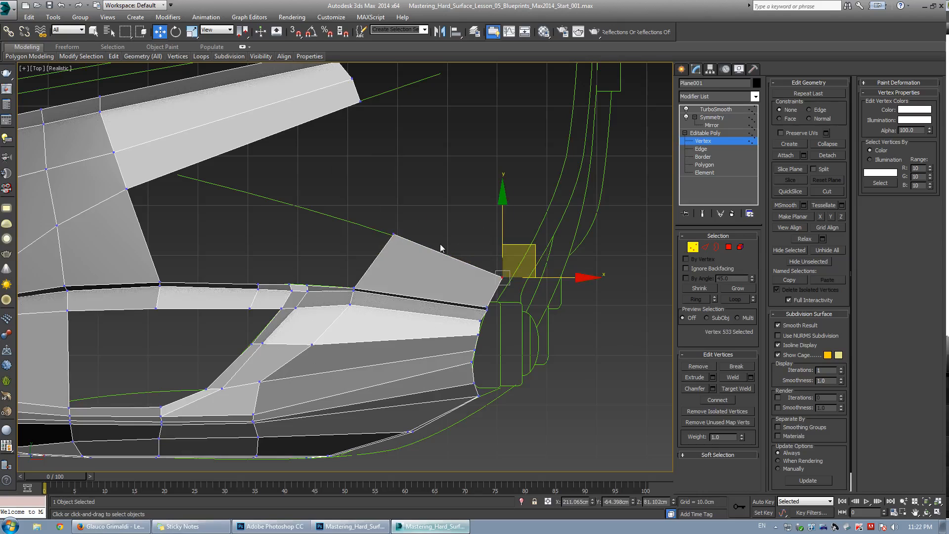
# Select vertices along the vent's upper lip and orbit the perspective view to check them.
pyautogui.moveTo(331, 287); pyautogui.dragTo(388, 254, button='middle')
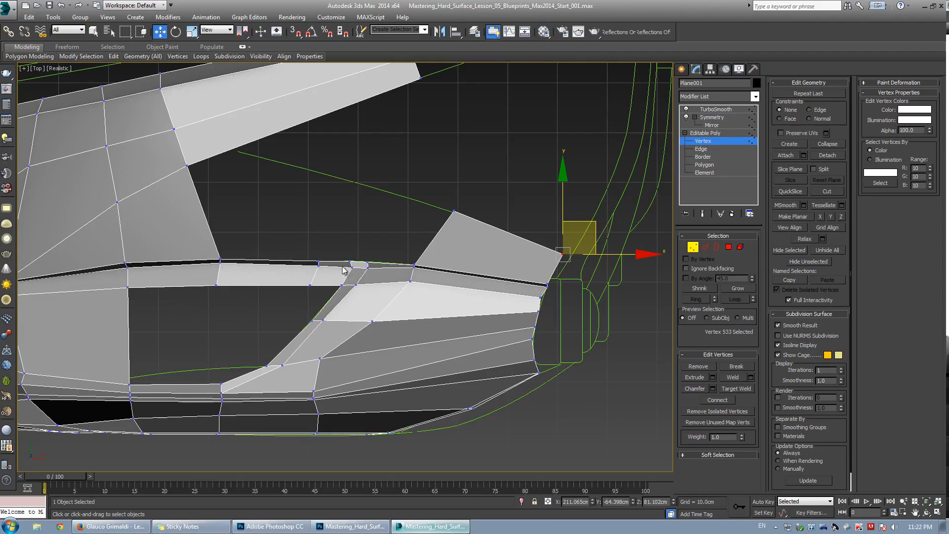
pyautogui.moveTo(342, 266); pyautogui.dragTo(391, 277)
pyautogui.scroll(2, 349, 279)
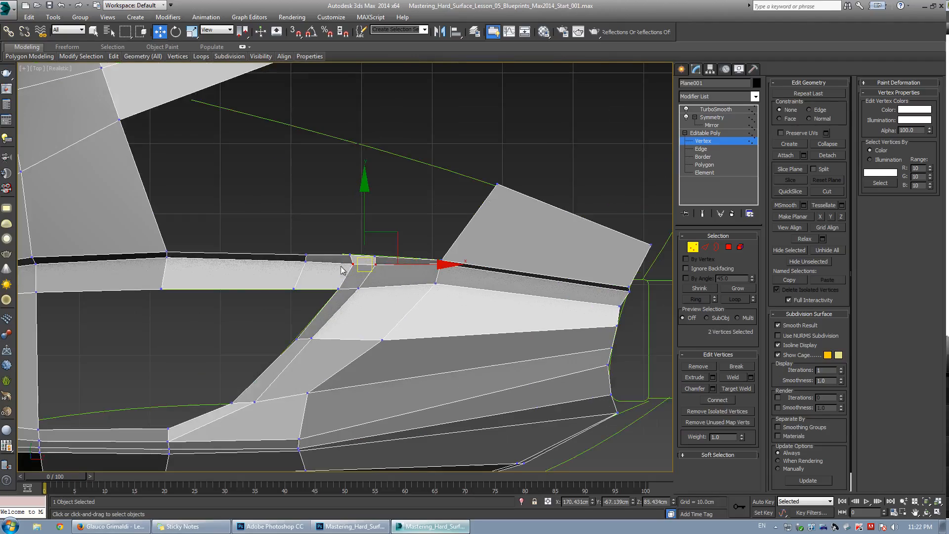
pyautogui.click(491, 366)
pyautogui.hotkey('alt', 'w')
pyautogui.click(511, 386)
pyautogui.hotkey('alt', 'w')
pyautogui.hotkey('ctrl', 'r')
pyautogui.moveTo(319, 294); pyautogui.dragTo(310, 301)
pyautogui.moveTo(252, 296); pyautogui.dragTo(252, 300)
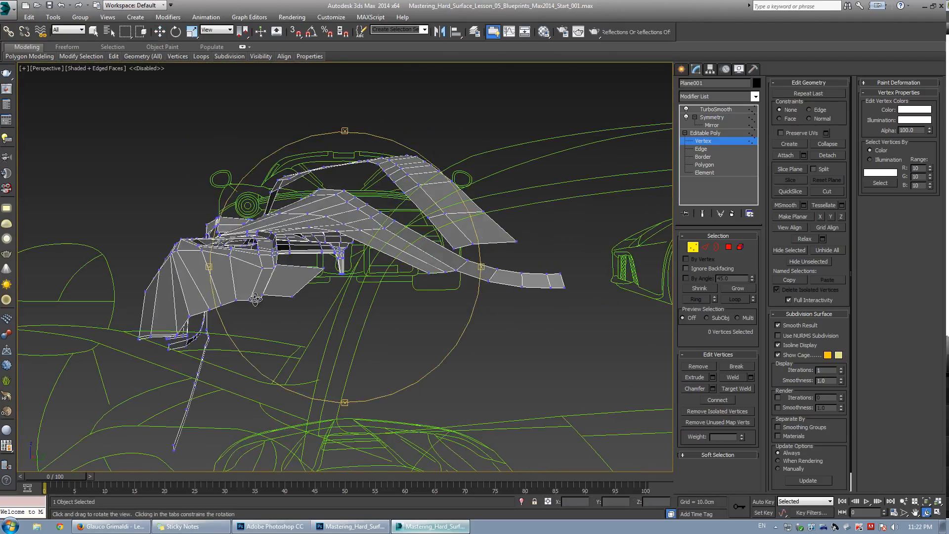
# Select a vertex on the fender's lower edge in the perspective view and nudge it slightly into place.
pyautogui.press('w')
pyautogui.click(261, 299)
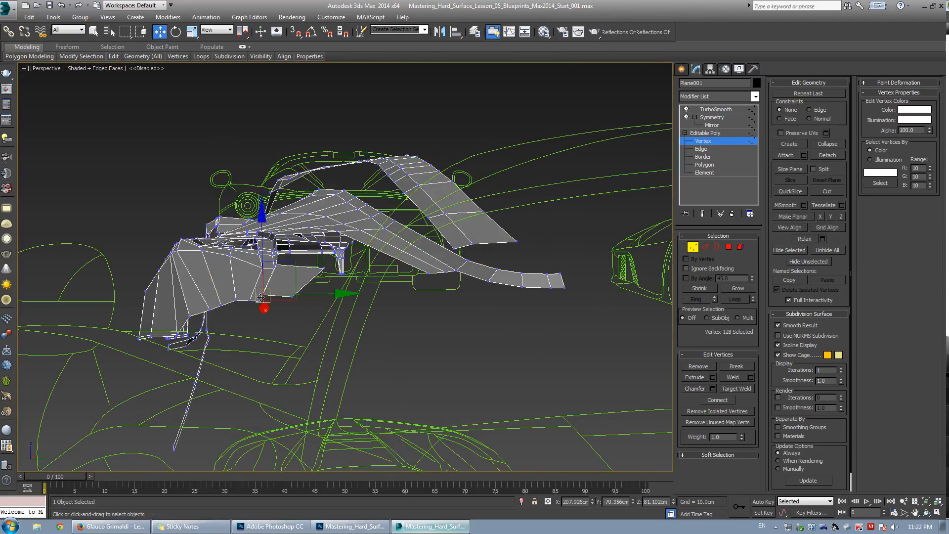
pyautogui.press('z')
pyautogui.scroll(-5, 263, 293)
pyautogui.hotkey('ctrl', 'r')
pyautogui.moveTo(307, 283); pyautogui.dragTo(296, 261)
pyautogui.press('w')
pyautogui.click(274, 292)
pyautogui.moveTo(253, 300)
pyautogui.keyDown('alt'); pyautogui.mouseDown(button='middle')
pyautogui.moveTo(251, 266)
pyautogui.moveTo(258, 297)
pyautogui.mouseUp(button='middle'); pyautogui.keyUp('alt')
pyautogui.press('2')
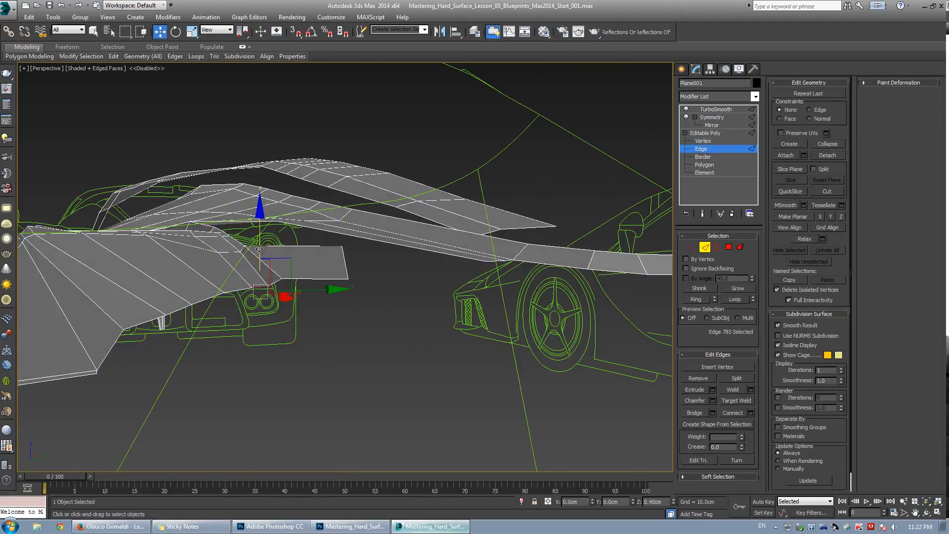
# Switch to the front view and move the two vertices at the fender's front tip down to match the blueprint.
pyautogui.hotkey('alt', 'w')
pyautogui.middleClick(488, 198)
pyautogui.hotkey('alt', 'w')
pyautogui.scroll(-4, 496, 260)
pyautogui.moveTo(498, 263); pyautogui.dragTo(356, 260, button='middle')
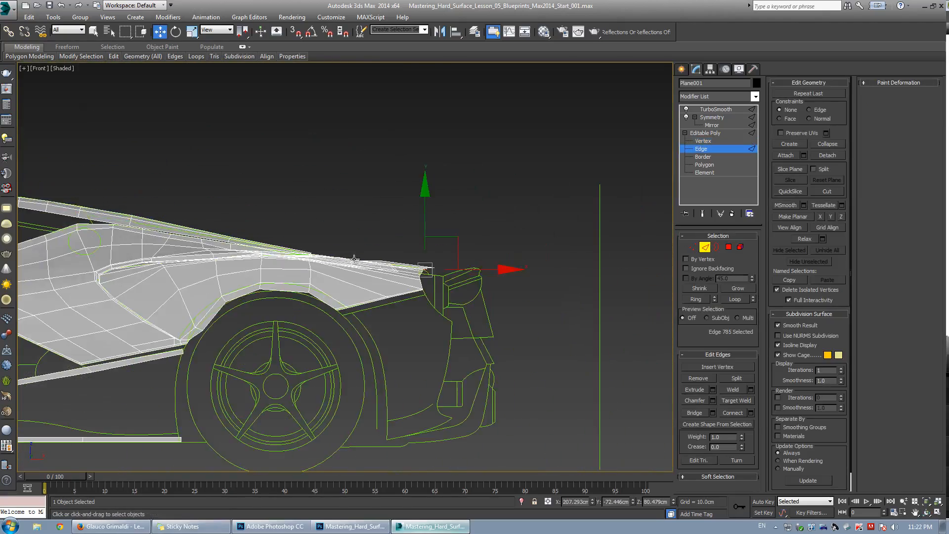
pyautogui.scroll(3, 454, 261)
pyautogui.scroll(3, 410, 271)
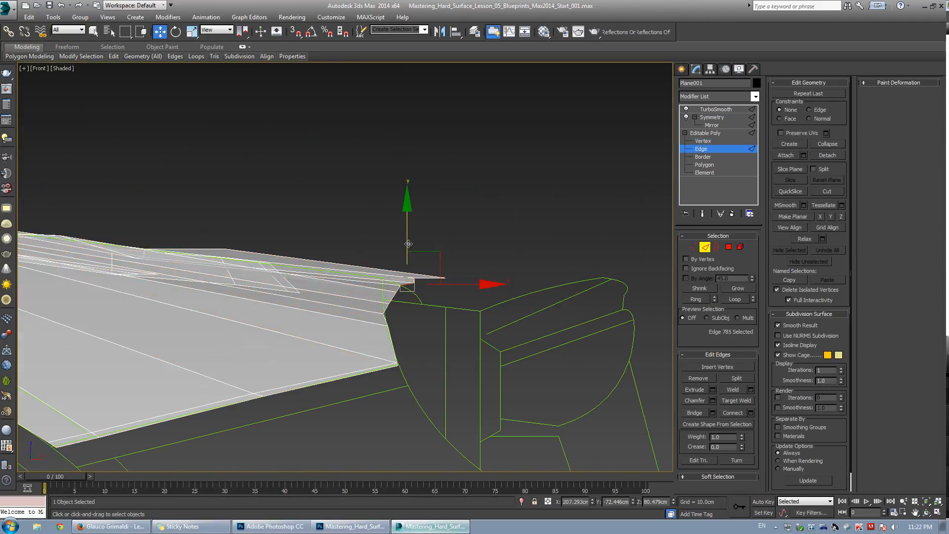
pyautogui.press('1')
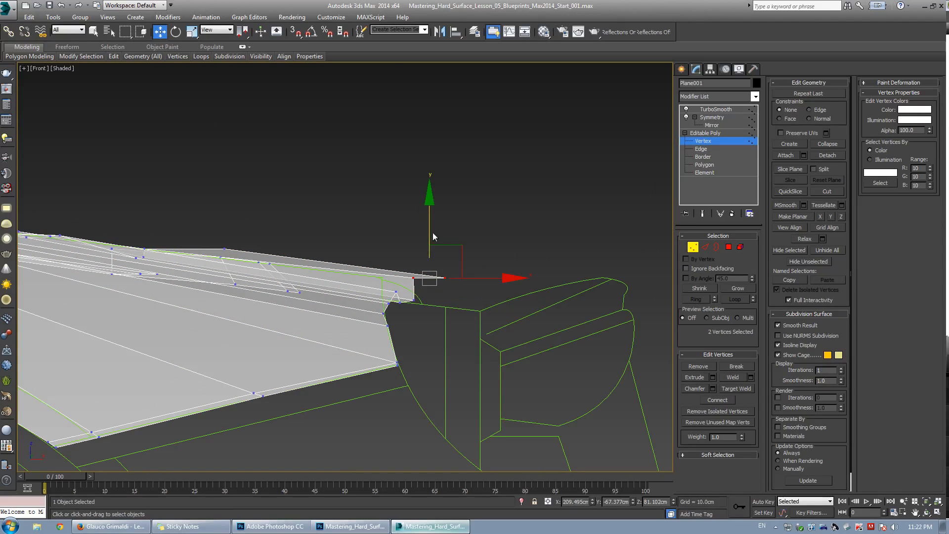
pyautogui.moveTo(433, 237); pyautogui.dragTo(433, 261)
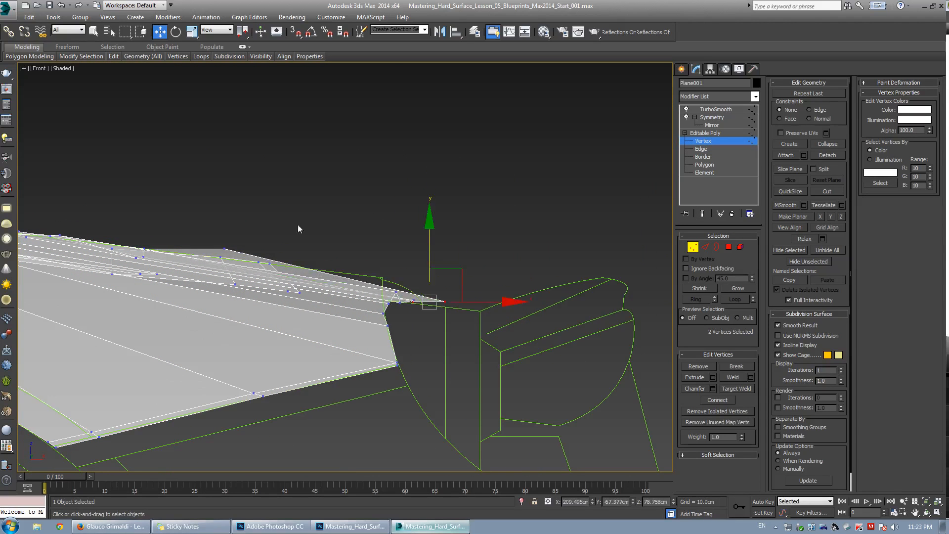
pyautogui.moveTo(234, 257); pyautogui.dragTo(236, 257)
pyautogui.moveTo(229, 217); pyautogui.dragTo(229, 228)
pyautogui.hotkey('alt', 'w')
pyautogui.middleClick(410, 367)
pyautogui.hotkey('alt', 'w')
pyautogui.keyDown('alt'); pyautogui.moveTo(409, 365); pyautogui.dragTo(313, 275, button='middle'); pyautogui.keyUp('alt')
pyautogui.press('w')
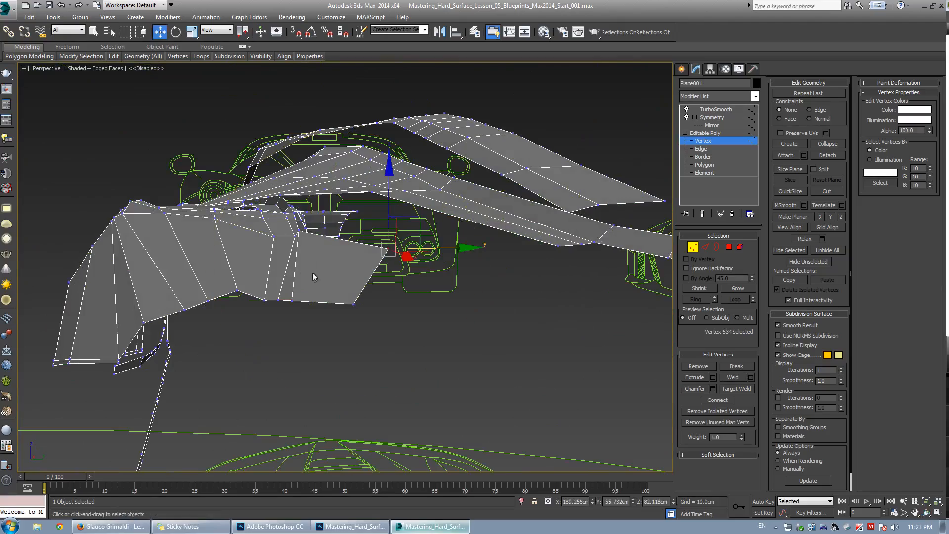
pyautogui.keyDown('alt'); pyautogui.moveTo(364, 248); pyautogui.dragTo(344, 303, button='middle'); pyautogui.keyUp('alt')
pyautogui.scroll(2, 270, 296)
pyautogui.press('2')
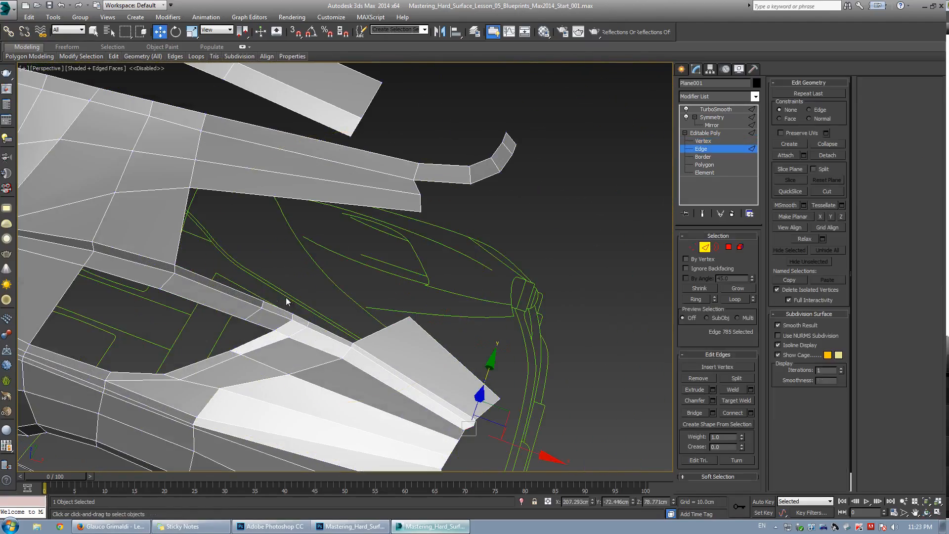
pyautogui.press('1')
pyautogui.hotkey('alt', 'c')
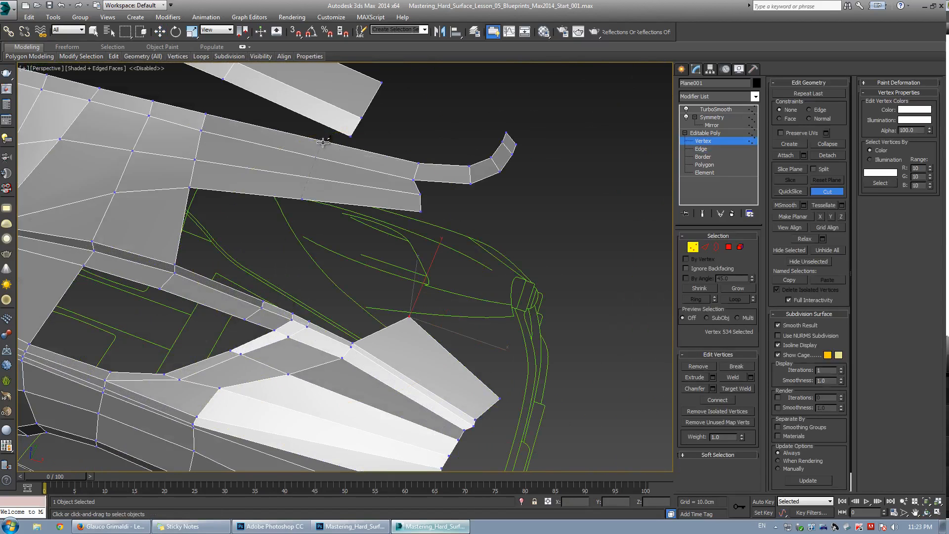
pyautogui.press('w')
pyautogui.press('2')
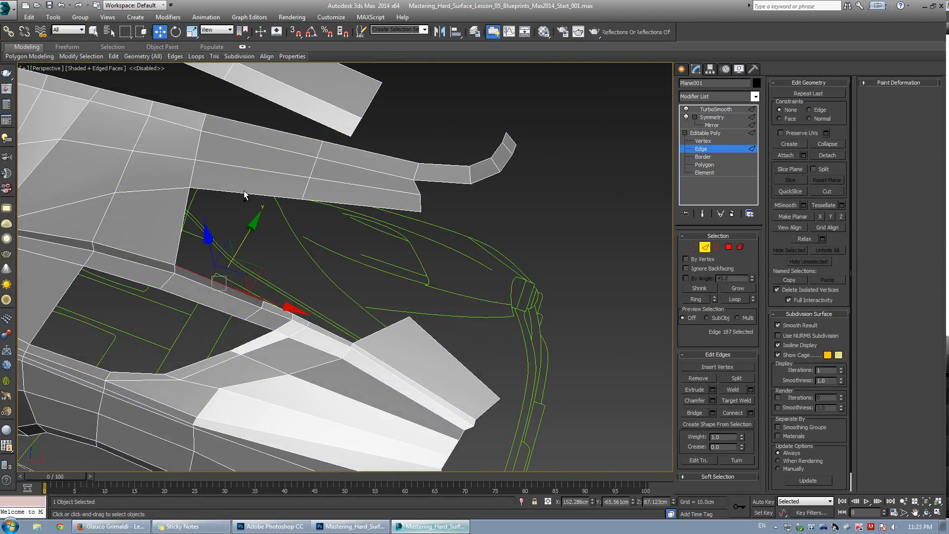
# Select two opposite edges across the open gap above the vent and bridge them with a new polygon.
pyautogui.keyDown('ctrl'); pyautogui.click(240, 193); pyautogui.keyUp('ctrl')
pyautogui.keyDown('alt'); pyautogui.moveTo(572, 350); pyautogui.dragTo(321, 238, button='middle'); pyautogui.keyUp('alt')
pyautogui.scroll(5, 346, 267)
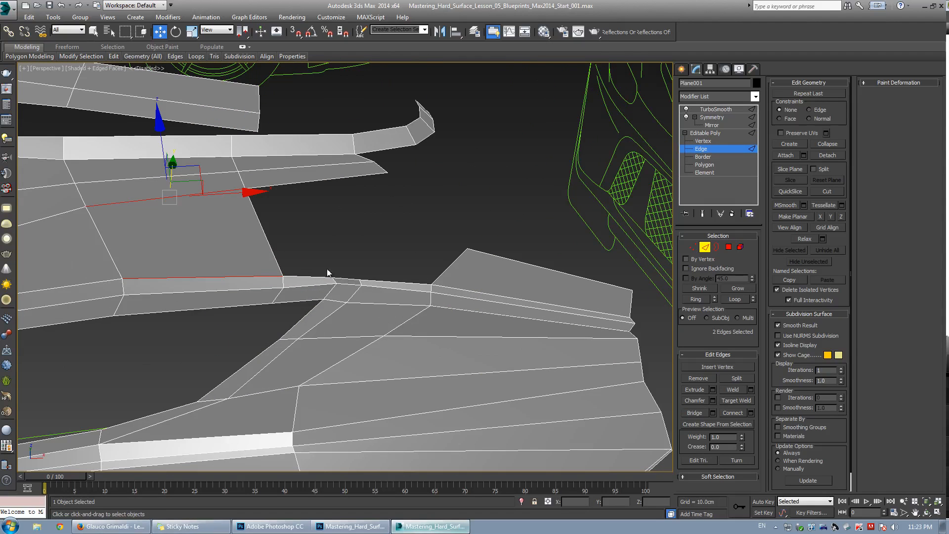
pyautogui.click(306, 277)
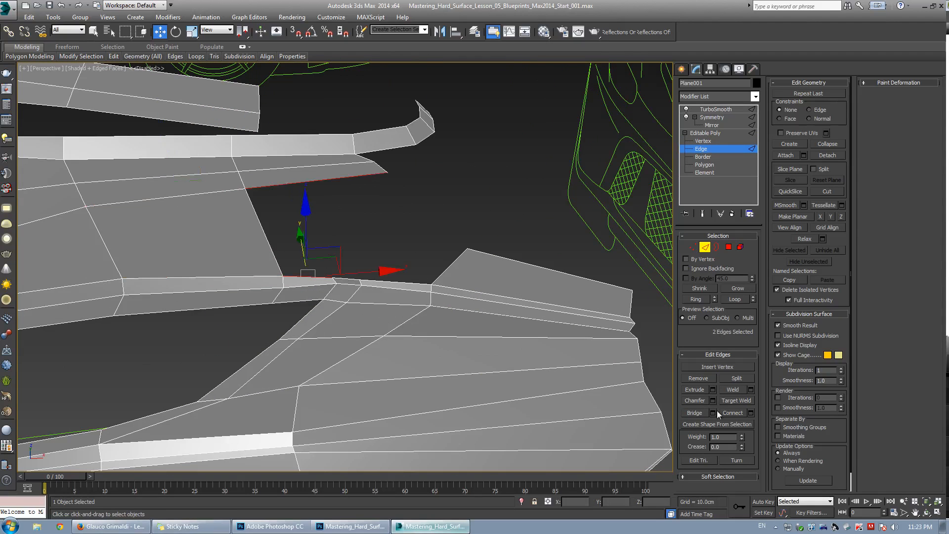
pyautogui.click(697, 413)
# Move the bridged polygon's corner vertices to line up with the vent's upper strip.
pyautogui.press('1')
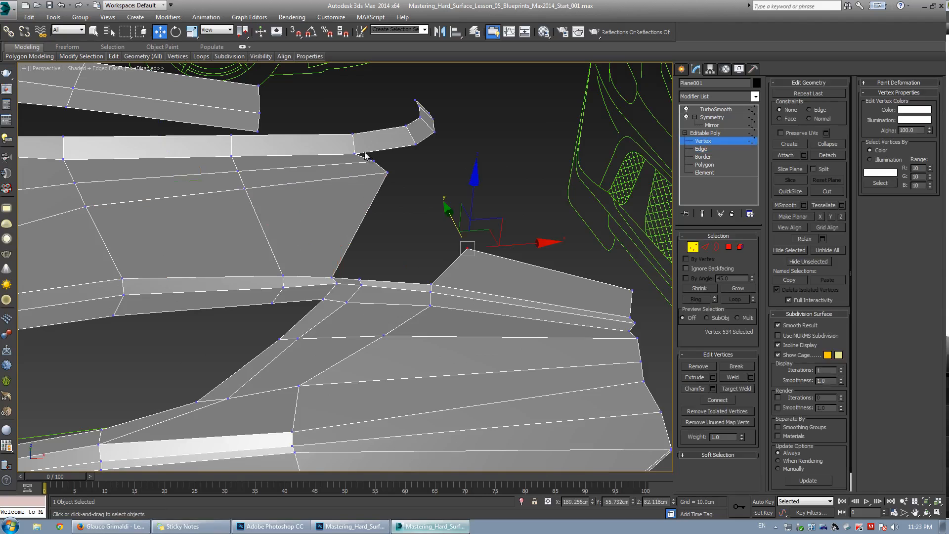
pyautogui.moveTo(364, 153); pyautogui.dragTo(397, 182)
pyautogui.moveTo(397, 182)
pyautogui.keyDown('alt'); pyautogui.mouseDown(button='middle')
pyautogui.moveTo(387, 217)
pyautogui.moveTo(394, 193)
pyautogui.mouseUp(button='middle'); pyautogui.keyUp('alt')
pyautogui.moveTo(408, 138); pyautogui.dragTo(391, 155)
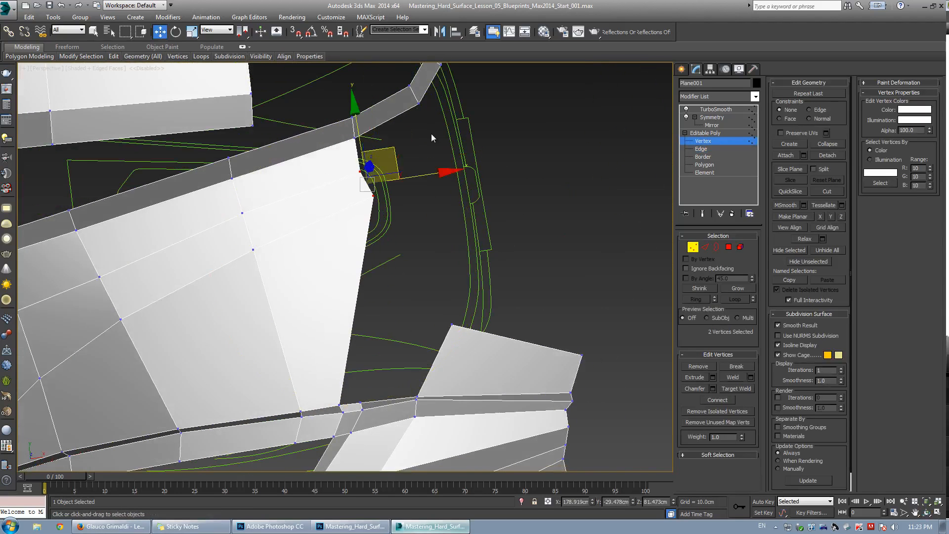
pyautogui.click(432, 138)
pyautogui.moveTo(373, 196); pyautogui.dragTo(359, 216)
pyautogui.moveTo(227, 241); pyautogui.dragTo(286, 267)
pyautogui.keyDown('alt'); pyautogui.moveTo(286, 267); pyautogui.dragTo(275, 287, button='middle'); pyautogui.keyUp('alt')
# In the top view, tweak vertices near the vent's upper corner to follow the blueprint outline.
pyautogui.hotkey('alt', 'w')
pyautogui.middleClick(262, 218)
pyautogui.hotkey('alt', 'w')
pyautogui.moveTo(277, 217); pyautogui.dragTo(279, 269, button='middle')
pyautogui.scroll(-3, 279, 269)
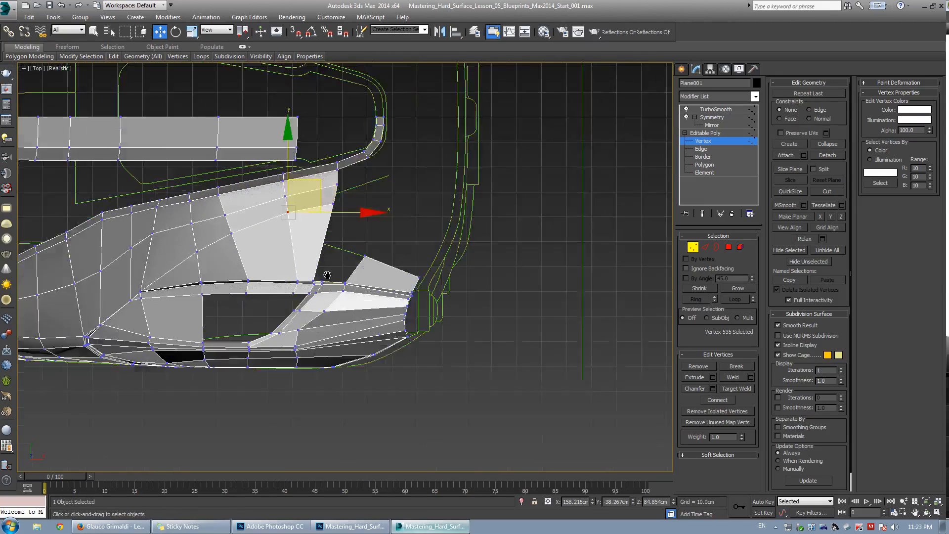
pyautogui.scroll(2, 297, 225)
pyautogui.moveTo(311, 174); pyautogui.dragTo(311, 170)
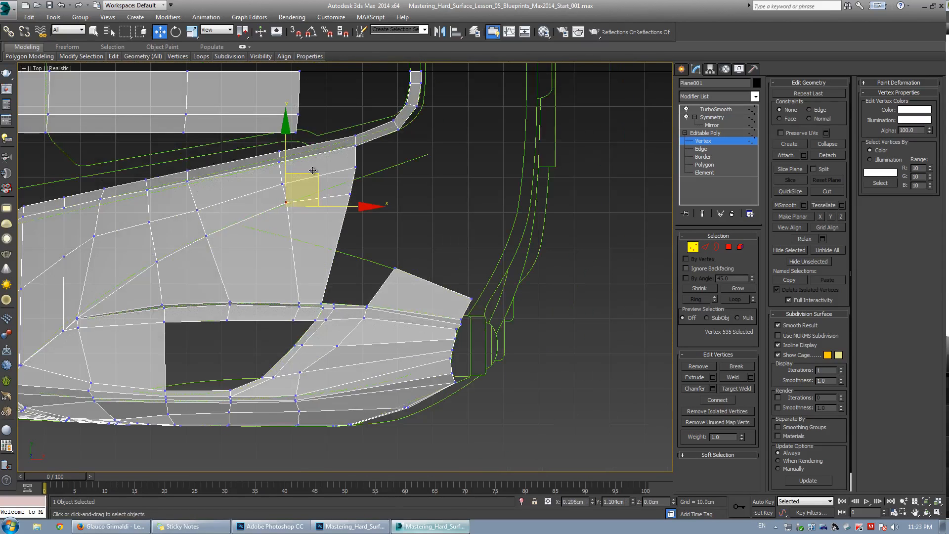
pyautogui.click(351, 193)
pyautogui.moveTo(373, 166); pyautogui.dragTo(355, 156)
pyautogui.click(362, 174)
pyautogui.scroll(-3, 281, 255)
pyautogui.moveTo(280, 255); pyautogui.dragTo(317, 222, button='middle')
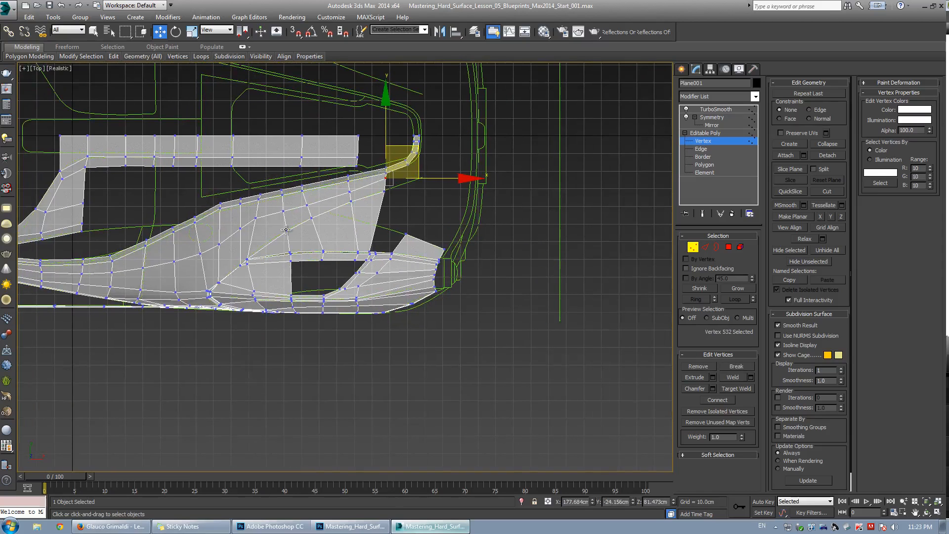
pyautogui.scroll(3, 276, 244)
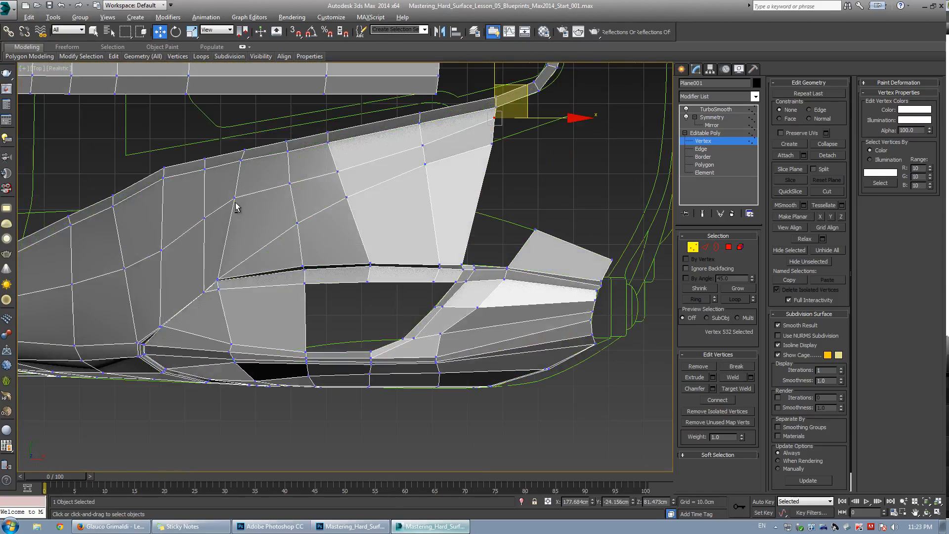
# Select vertices along the fender's upper edge and toggle the smoothed result preview to check the shape.
pyautogui.click(235, 197)
pyautogui.moveTo(225, 199); pyautogui.dragTo(225, 200)
pyautogui.moveTo(192, 171); pyautogui.dragTo(231, 132)
pyautogui.scroll(2, 164, 167)
pyautogui.hotkey('alt', 'e')
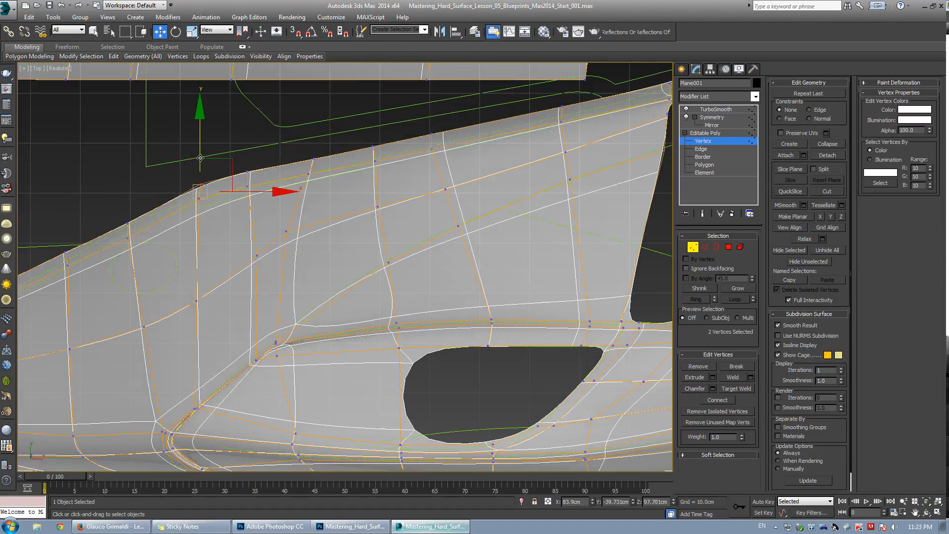
pyautogui.hotkey('alt', 'e')
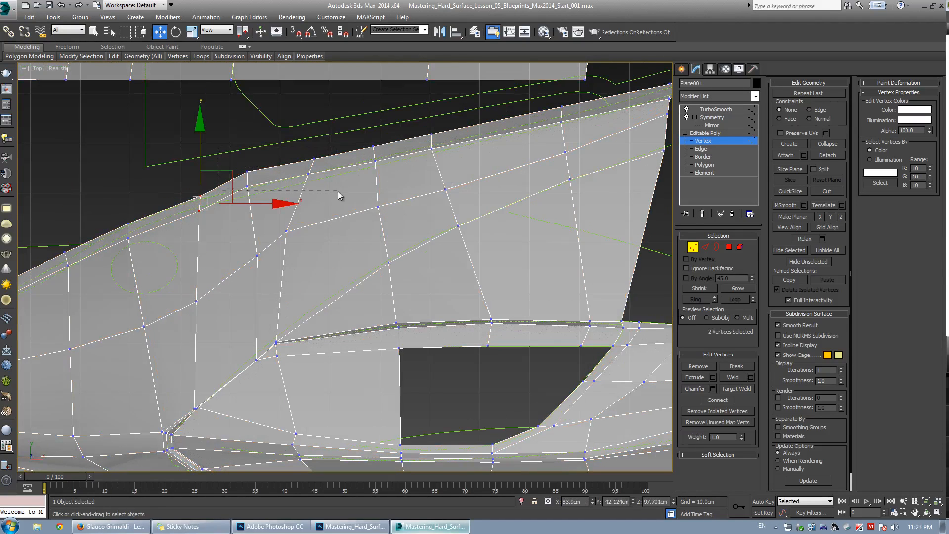
pyautogui.moveTo(337, 192); pyautogui.dragTo(337, 192)
# Move vertices along the fender's upper edge in the top view to smooth the line, undoing the last move.
pyautogui.scroll(-5, 285, 212)
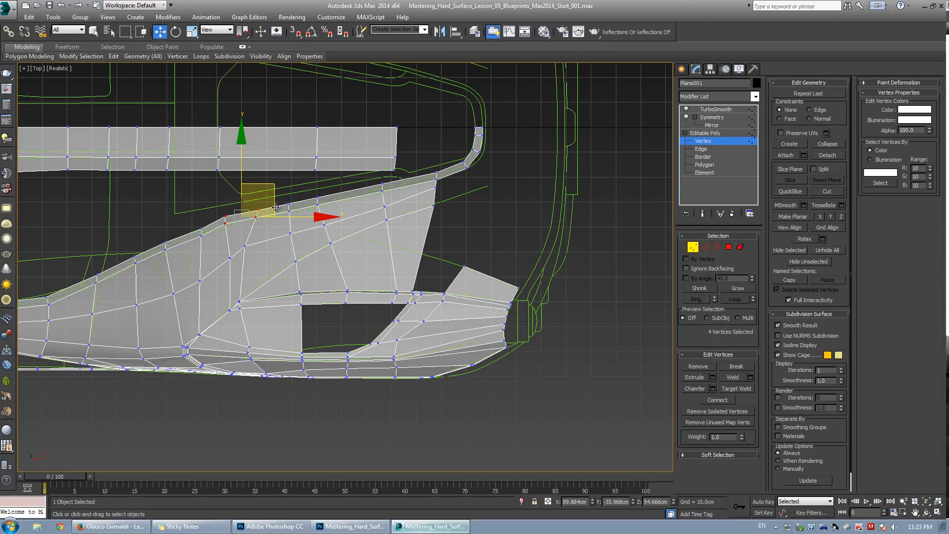
pyautogui.scroll(2, 254, 187)
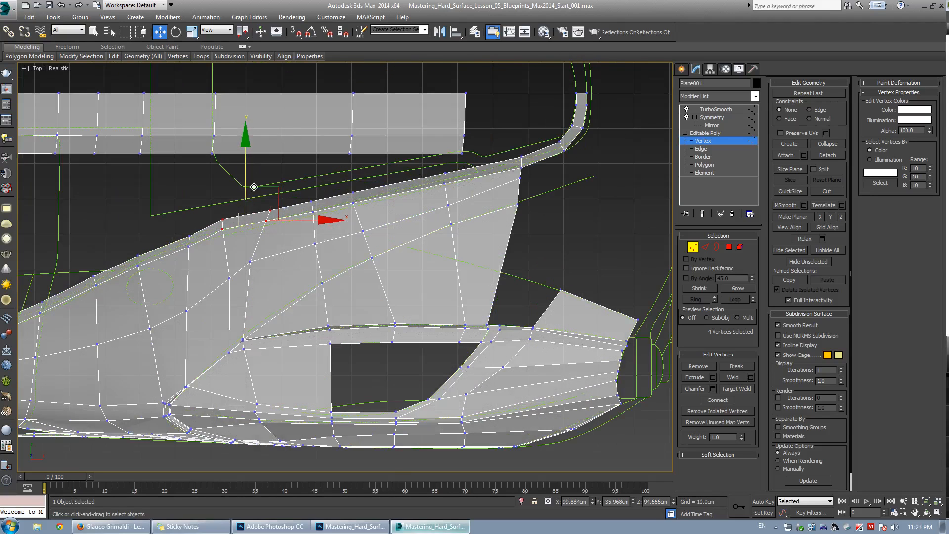
pyautogui.moveTo(244, 174); pyautogui.dragTo(303, 183)
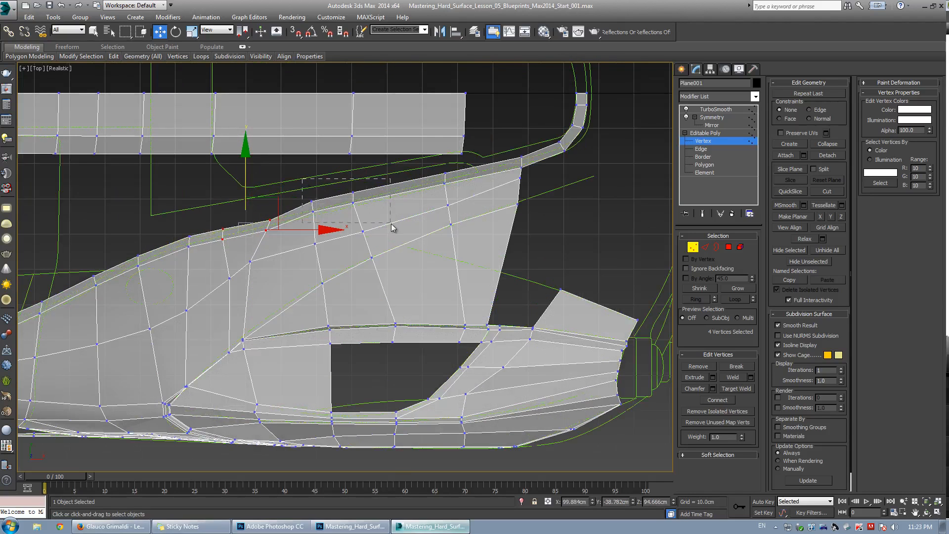
pyautogui.moveTo(393, 228); pyautogui.dragTo(393, 228)
pyautogui.moveTo(360, 172); pyautogui.dragTo(363, 177)
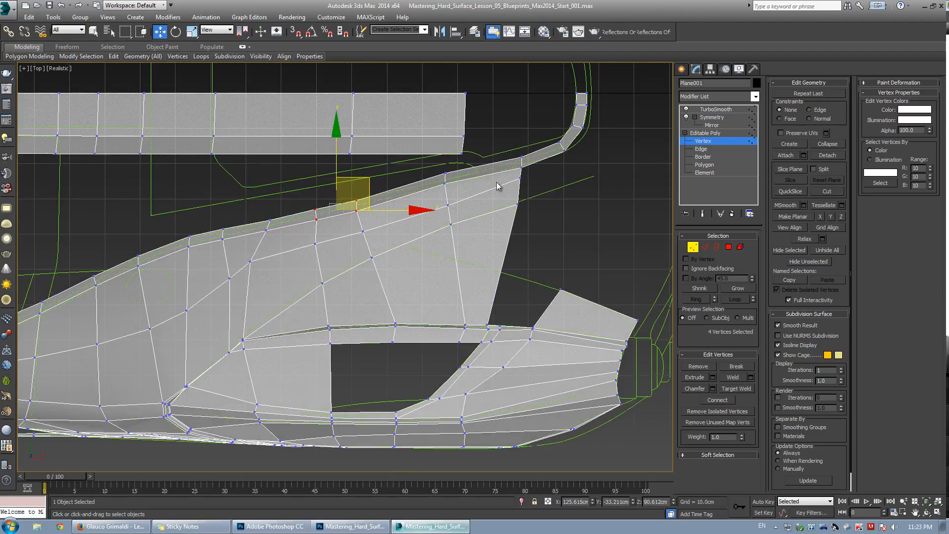
pyautogui.moveTo(458, 162); pyautogui.dragTo(379, 183, button='middle')
pyautogui.moveTo(454, 238); pyautogui.dragTo(450, 254)
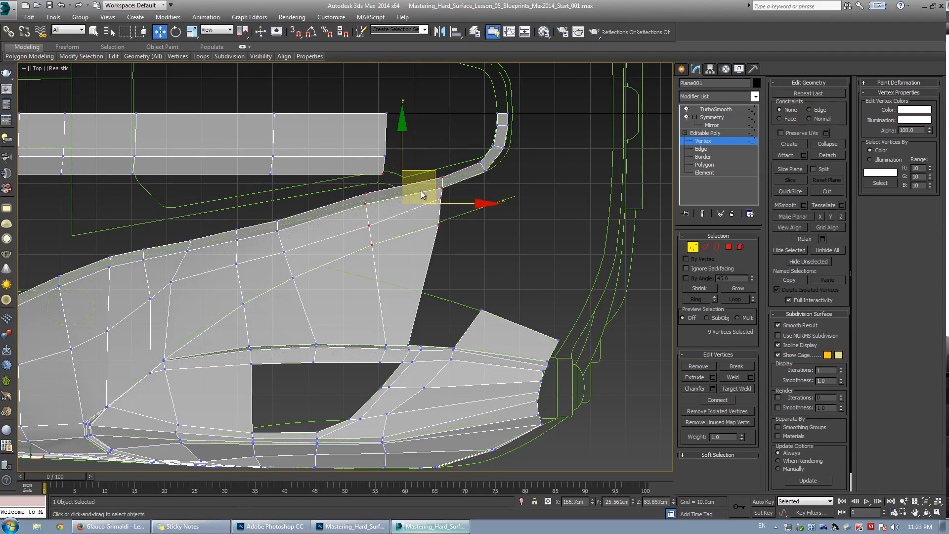
pyautogui.moveTo(435, 173); pyautogui.dragTo(437, 189)
pyautogui.hotkey('ctrl', 'z')
# Adjust the vertices at the end of the vent's upper strip in the top view to follow the blueprint.
pyautogui.keyDown('alt'); pyautogui.click(383, 174); pyautogui.keyUp('alt')
pyautogui.scroll(-2, 291, 207)
pyautogui.moveTo(289, 207); pyautogui.dragTo(311, 238, button='middle')
pyautogui.scroll(2, 353, 211)
pyautogui.moveTo(318, 224); pyautogui.dragTo(304, 253)
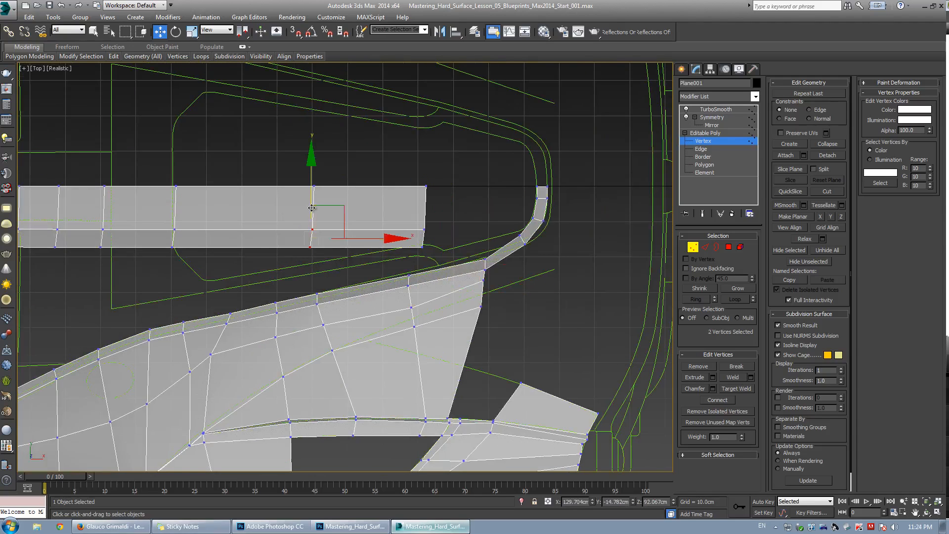
pyautogui.moveTo(311, 196); pyautogui.dragTo(317, 185)
pyautogui.moveTo(409, 218); pyautogui.dragTo(432, 257)
pyautogui.moveTo(424, 201); pyautogui.dragTo(431, 176)
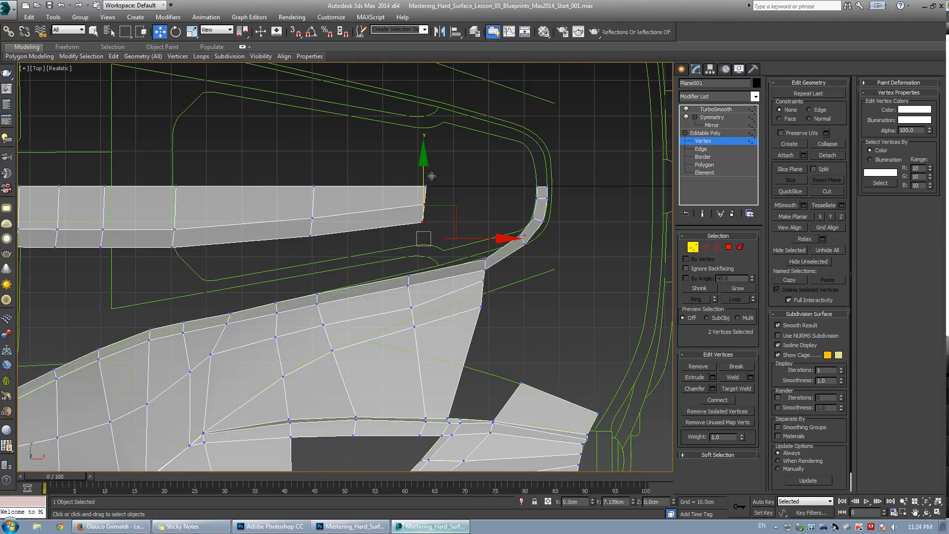
pyautogui.moveTo(265, 225); pyautogui.dragTo(265, 225, button='middle')
# Switch to Photoshop to check the side blueprint reference, then return to the perspective view.
pyautogui.hotkey('alt', 'w')
pyautogui.middleClick(434, 348)
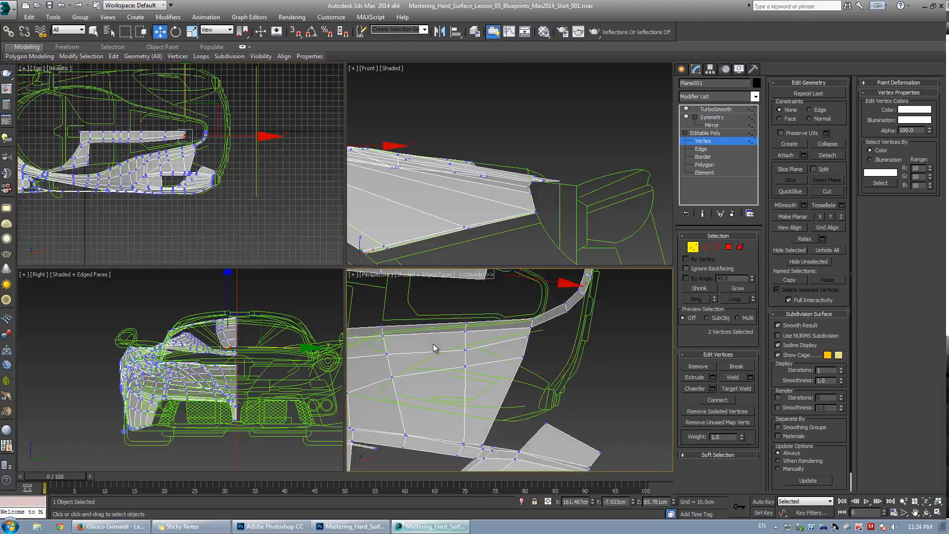
pyautogui.hotkey('alt', 'w')
pyautogui.keyDown('alt'); pyautogui.moveTo(435, 348); pyautogui.dragTo(208, 299, button='middle'); pyautogui.keyUp('alt')
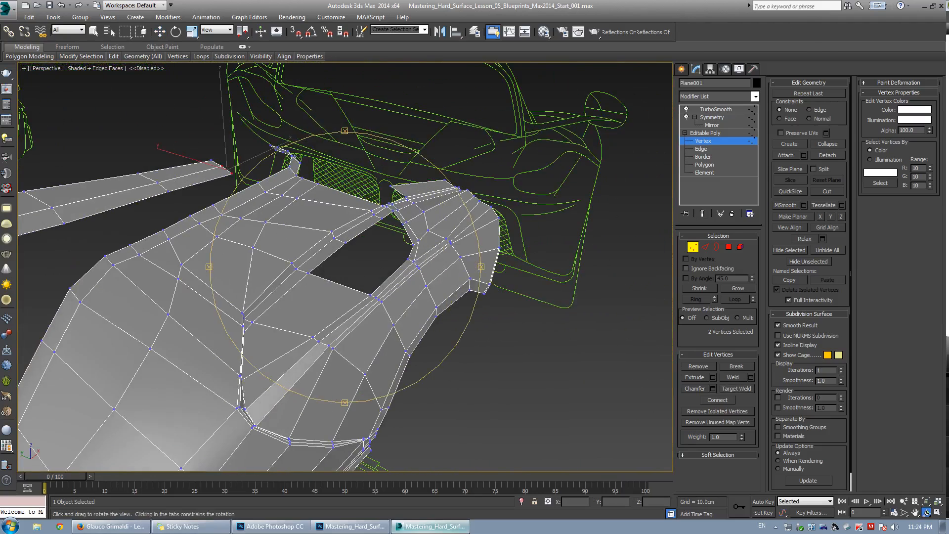
pyautogui.hotkey('alt', 'Tab')
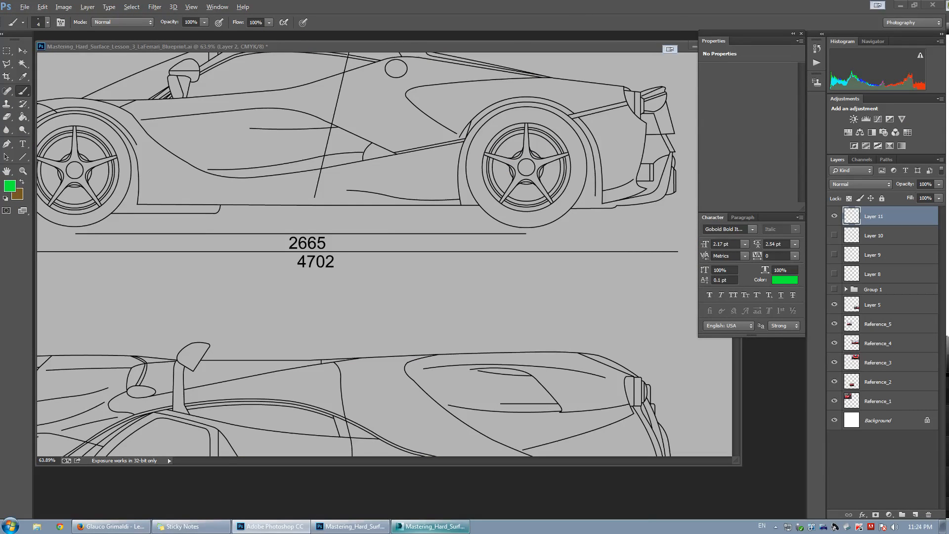
pyautogui.click(430, 526)
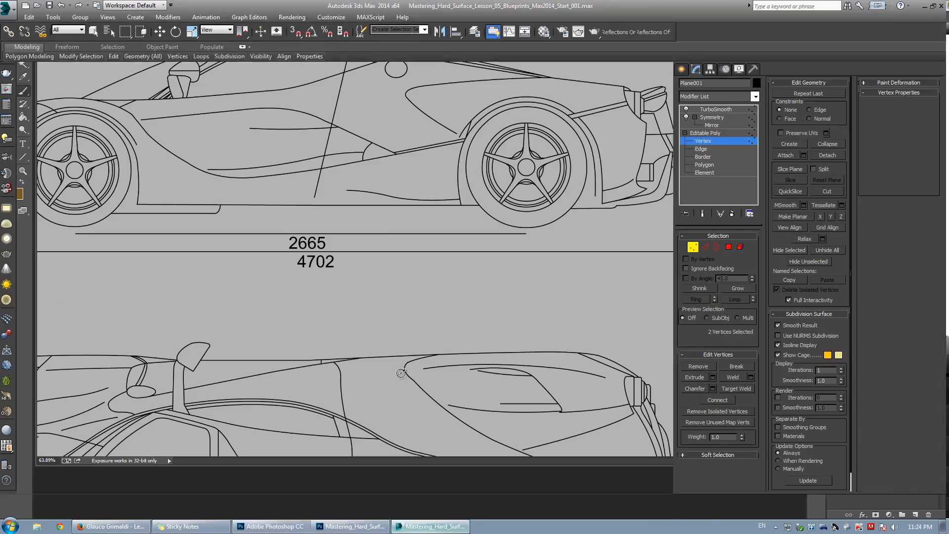
pyautogui.keyDown('alt'); pyautogui.moveTo(443, 345); pyautogui.dragTo(296, 247, button='middle'); pyautogui.keyUp('alt')
pyautogui.scroll(2, 259, 246)
# Select two edges along the vent opening's inner rim in the perspective view and reposition them.
pyautogui.press('2')
pyautogui.click(246, 260)
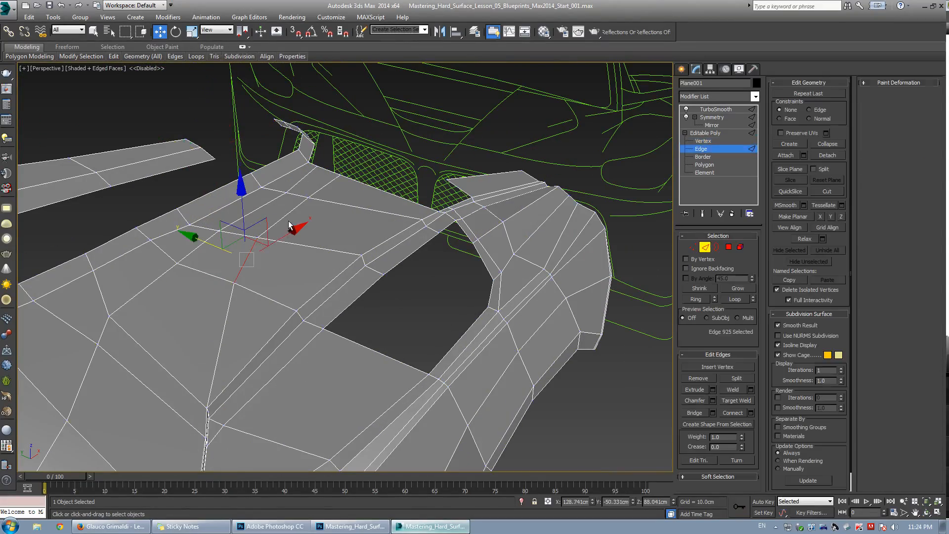
pyautogui.keyDown('ctrl'); pyautogui.click(292, 211); pyautogui.keyUp('ctrl')
pyautogui.keyDown('ctrl'); pyautogui.click(320, 190); pyautogui.keyUp('ctrl')
pyautogui.moveTo(332, 206)
pyautogui.keyDown('alt'); pyautogui.mouseDown(button='middle')
pyautogui.moveTo(323, 243)
pyautogui.moveTo(294, 218)
pyautogui.moveTo(331, 215)
pyautogui.mouseUp(button='middle'); pyautogui.keyUp('alt')
pyautogui.moveTo(324, 206); pyautogui.dragTo(329, 220)
pyautogui.keyDown('alt'); pyautogui.moveTo(329, 221); pyautogui.dragTo(339, 288, button='middle'); pyautogui.keyUp('alt')
pyautogui.click(339, 289)
pyautogui.keyDown('ctrl'); pyautogui.click(416, 254); pyautogui.keyUp('ctrl')
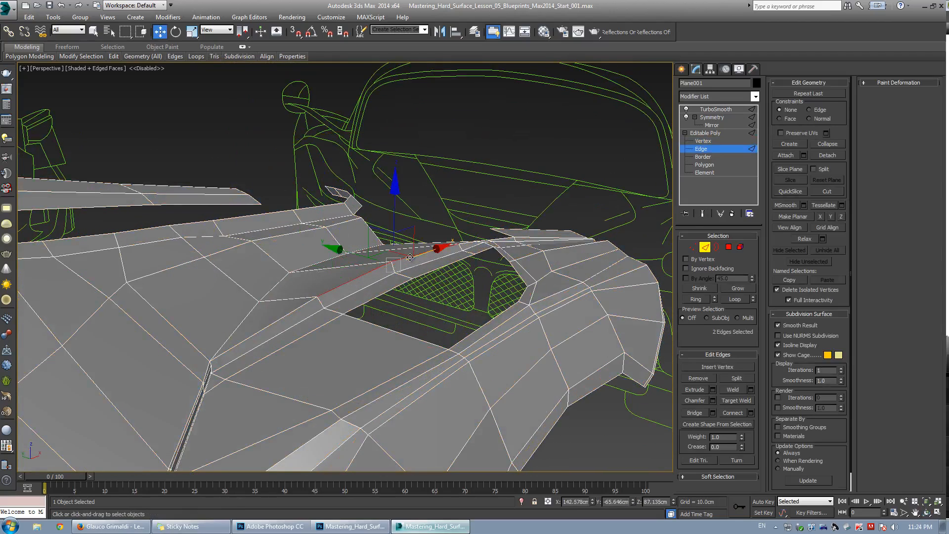
pyautogui.keyDown('alt'); pyautogui.moveTo(410, 257); pyautogui.dragTo(373, 239, button='middle'); pyautogui.keyUp('alt')
pyautogui.moveTo(373, 239); pyautogui.dragTo(340, 257)
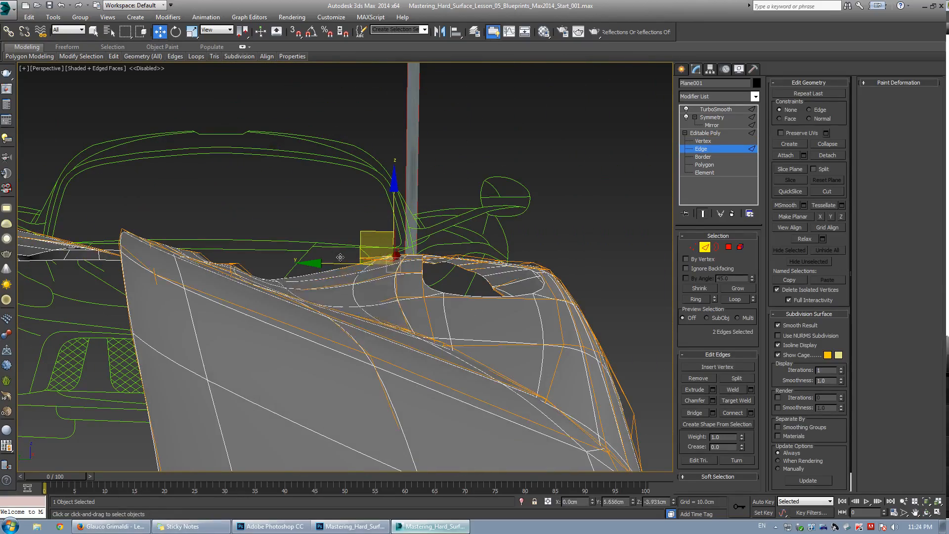
# Select an edge on the fender side below the vent and move it into place.
pyautogui.press('`')
pyautogui.press('`')
pyautogui.keyDown('alt'); pyautogui.moveTo(351, 251); pyautogui.dragTo(393, 250, button='middle'); pyautogui.keyUp('alt')
pyautogui.press('`')
pyautogui.click(428, 271)
pyautogui.moveTo(389, 250); pyautogui.dragTo(383, 232)
pyautogui.keyDown('alt'); pyautogui.moveTo(384, 231); pyautogui.dragTo(319, 284, button='middle'); pyautogui.keyUp('alt')
pyautogui.click(303, 278)
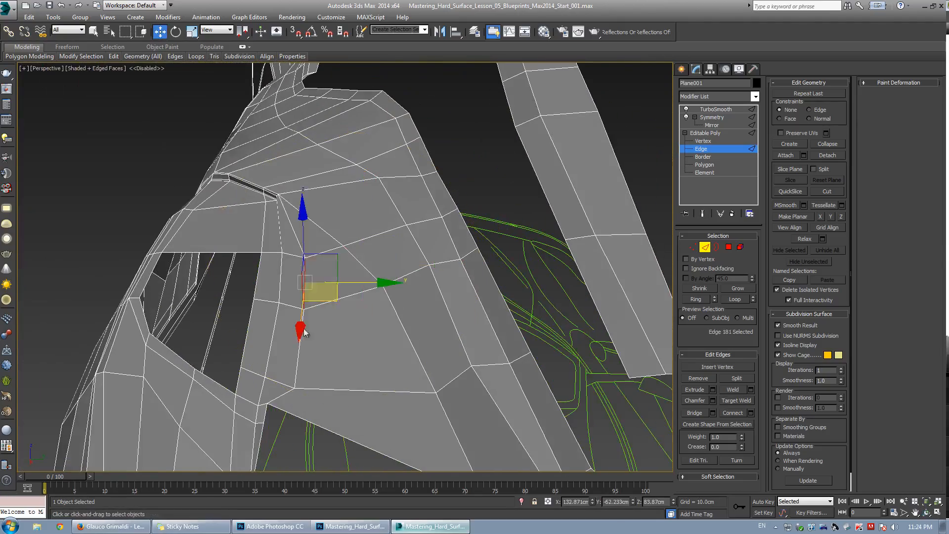
pyautogui.keyDown('alt'); pyautogui.moveTo(313, 352); pyautogui.dragTo(304, 299, button='middle'); pyautogui.keyUp('alt')
# Cut a new edge across the fender face below the vent between existing vertices.
pyautogui.press('1')
pyautogui.hotkey('alt', 'c')
pyautogui.click(305, 275)
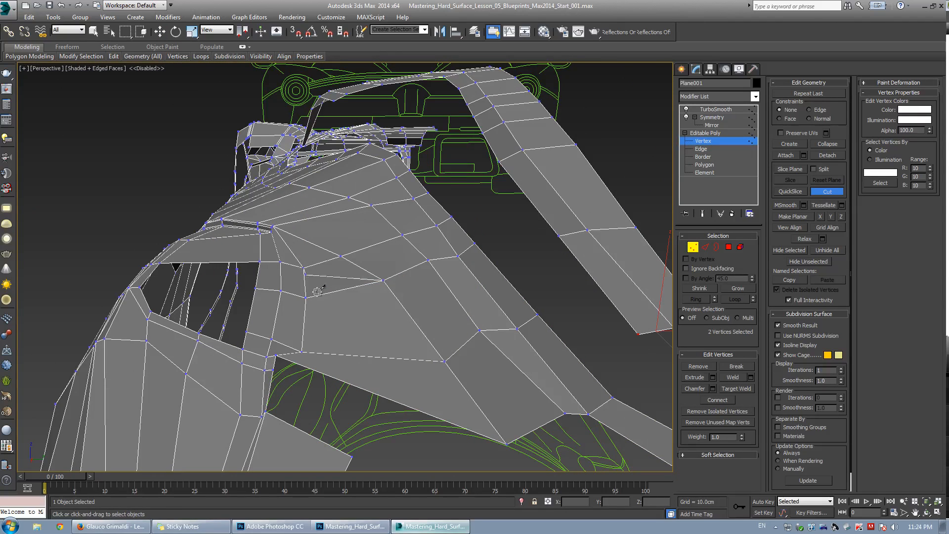
pyautogui.click(318, 295)
pyautogui.click(339, 380)
pyautogui.press('w')
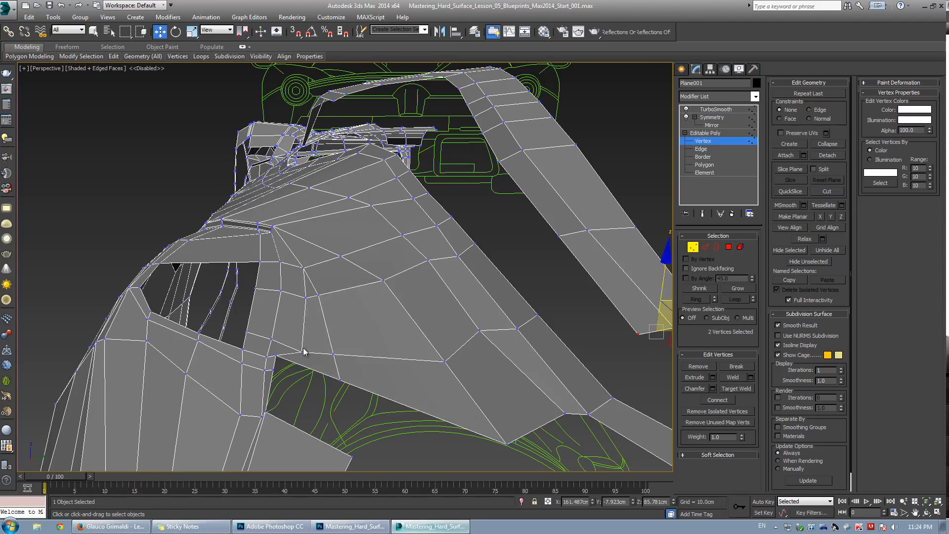
# Target-weld a vertex on the fender face below the vent onto its neighbouring vertex.
pyautogui.hotkey('ctrl', 'shift', 'w')
pyautogui.click(306, 297)
pyautogui.click(318, 296)
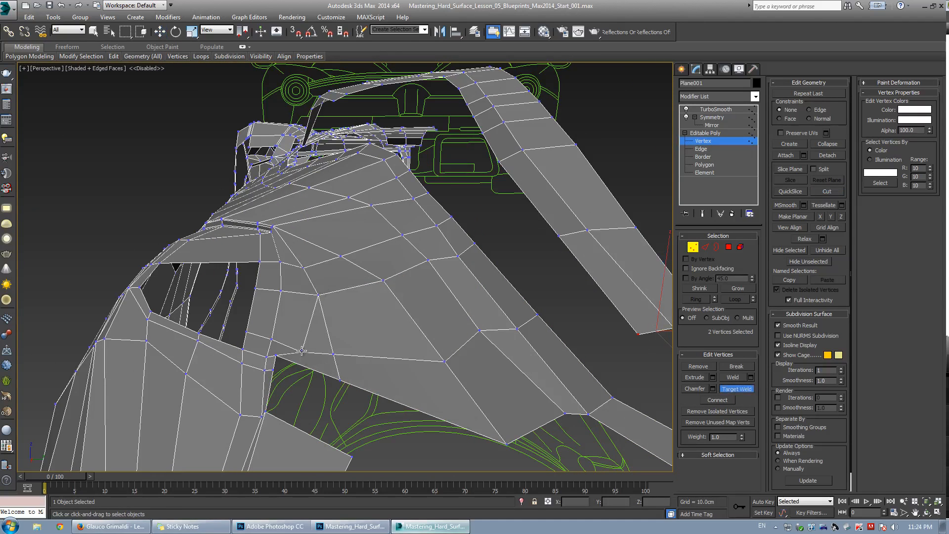
# Remove a diagonal edge from the fender face below the vent opening.
pyautogui.press('w')
pyautogui.scroll(5, 316, 341)
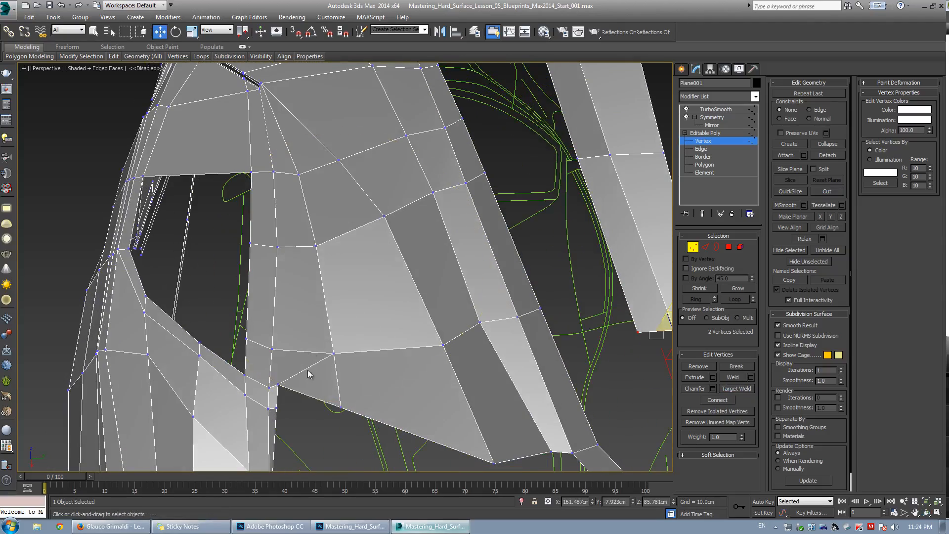
pyautogui.press('2')
pyautogui.click(312, 367)
pyautogui.click(708, 377)
pyautogui.press('1')
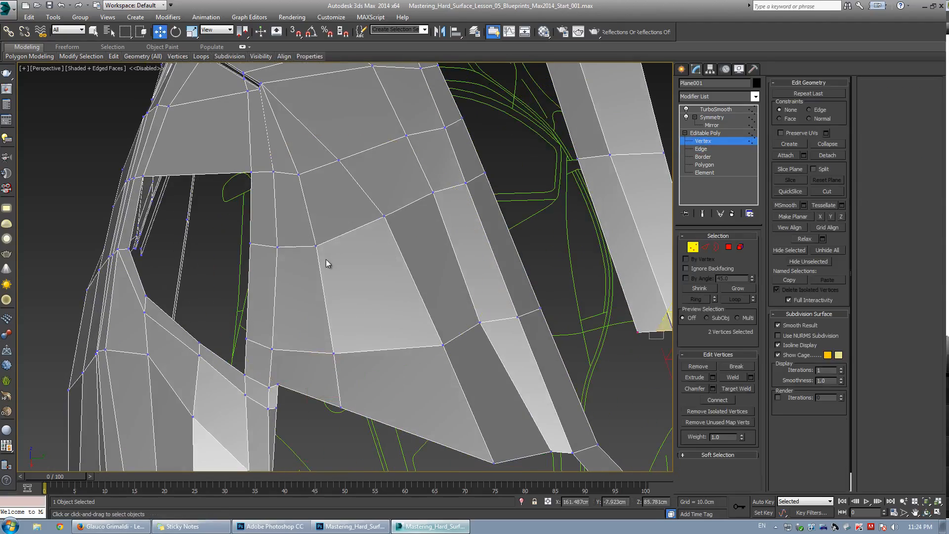
# Select vertices at the vent opening's front corner and move them to reshape the smoothed opening.
pyautogui.click(316, 246)
pyautogui.moveTo(313, 313); pyautogui.dragTo(371, 438)
pyautogui.keyDown('alt'); pyautogui.moveTo(371, 438); pyautogui.dragTo(356, 320, button='middle'); pyautogui.keyUp('alt')
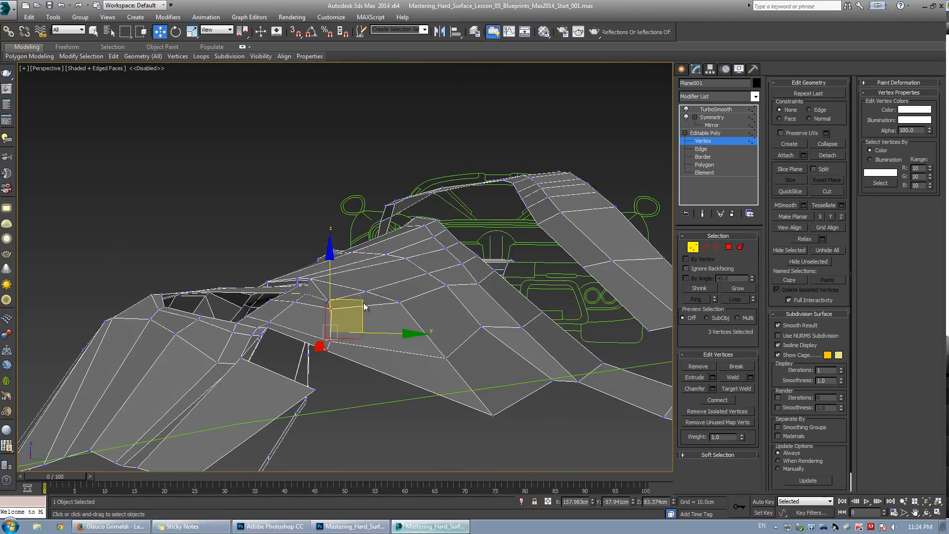
pyautogui.moveTo(352, 303); pyautogui.dragTo(361, 323)
pyautogui.press('`')
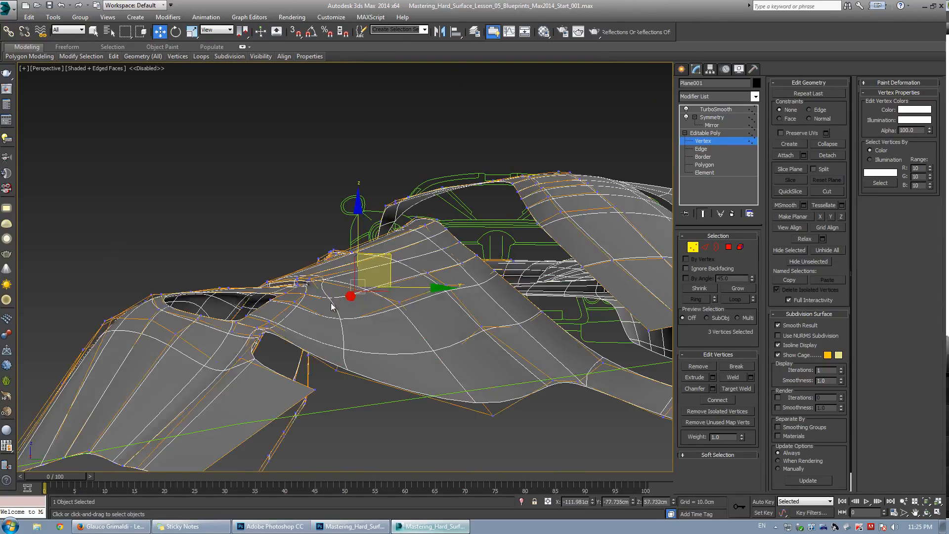
pyautogui.press('`')
pyautogui.click(336, 307)
pyautogui.moveTo(336, 307)
pyautogui.keyDown('alt'); pyautogui.mouseDown(button='middle')
pyautogui.moveTo(385, 341)
pyautogui.moveTo(415, 326)
pyautogui.moveTo(350, 310)
pyautogui.mouseUp(button='middle'); pyautogui.keyUp('alt')
pyautogui.press('`')
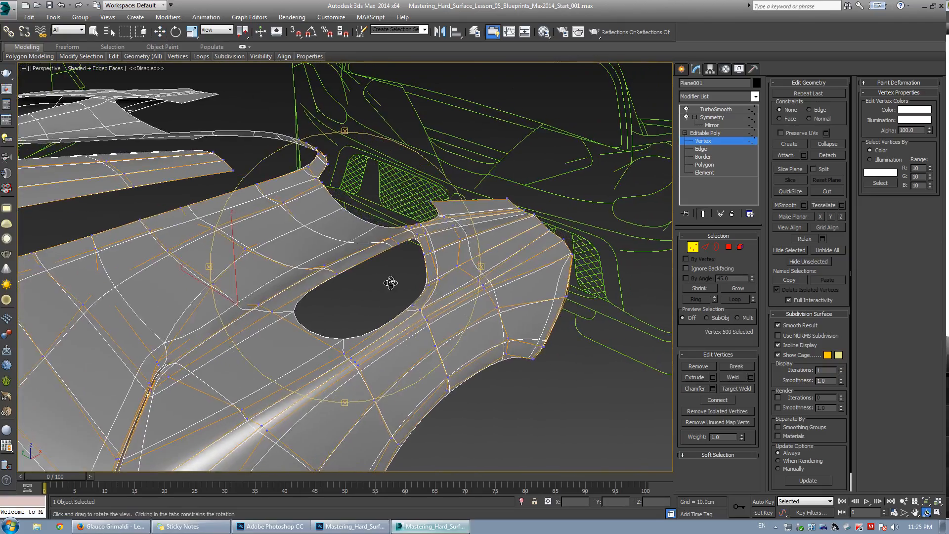
# In the top view, move vertices along the vent's upper and front rim to follow the blueprint outline.
pyautogui.keyDown('alt'); pyautogui.moveTo(391, 283); pyautogui.dragTo(339, 296, button='middle'); pyautogui.keyUp('alt')
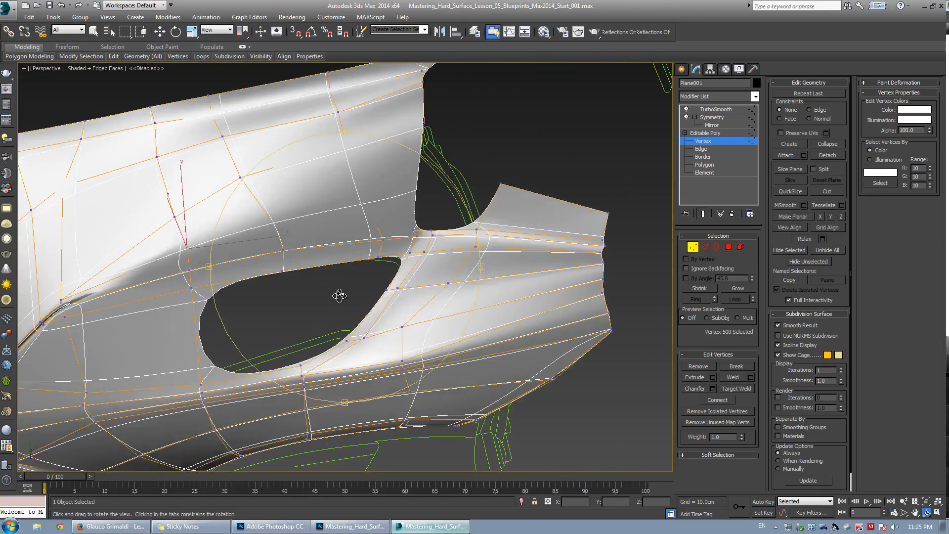
pyautogui.hotkey('alt', 'w')
pyautogui.middleClick(294, 250)
pyautogui.hotkey('alt', 'w')
pyautogui.scroll(4, 296, 252)
pyautogui.scroll(4, 490, 374)
pyautogui.press('`')
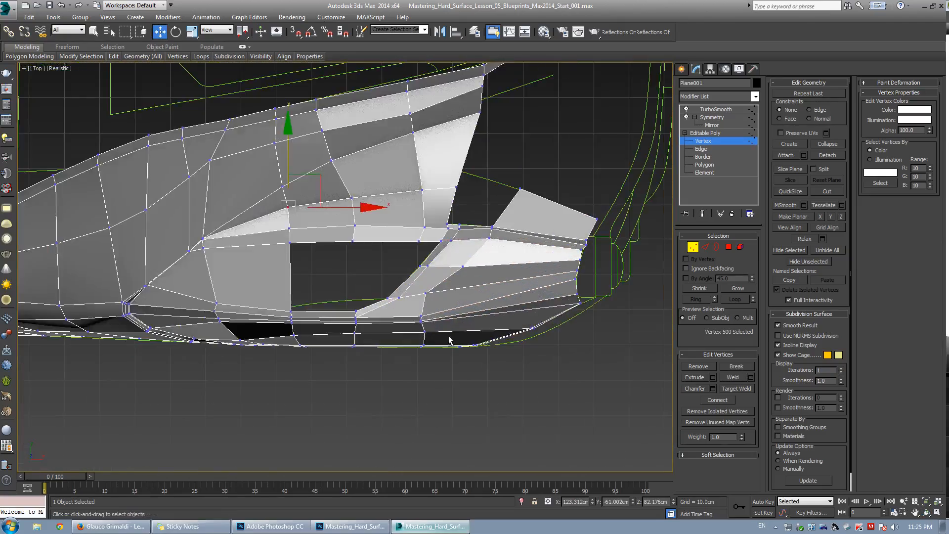
pyautogui.scroll(3, 363, 298)
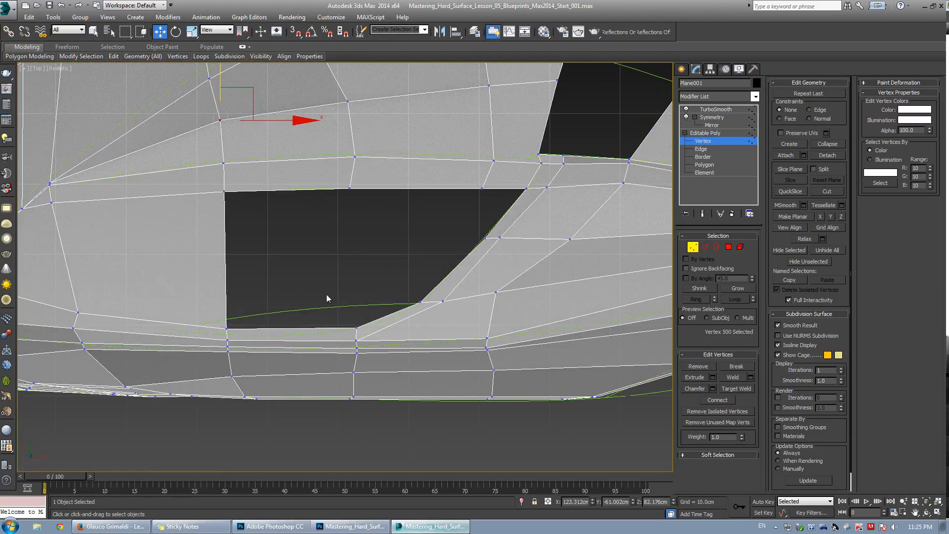
pyautogui.scroll(-2, 277, 300)
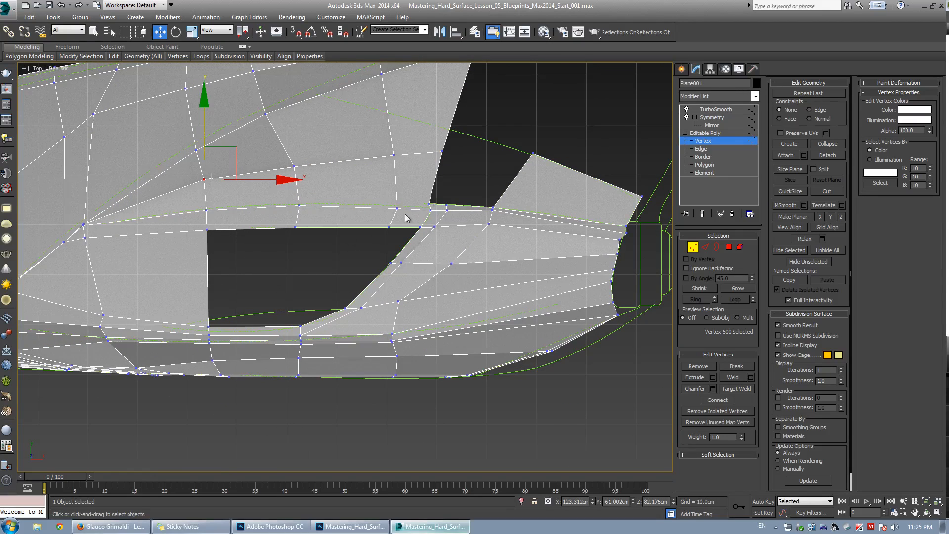
pyautogui.scroll(2, 499, 215)
pyautogui.moveTo(500, 215); pyautogui.dragTo(406, 250, button='middle')
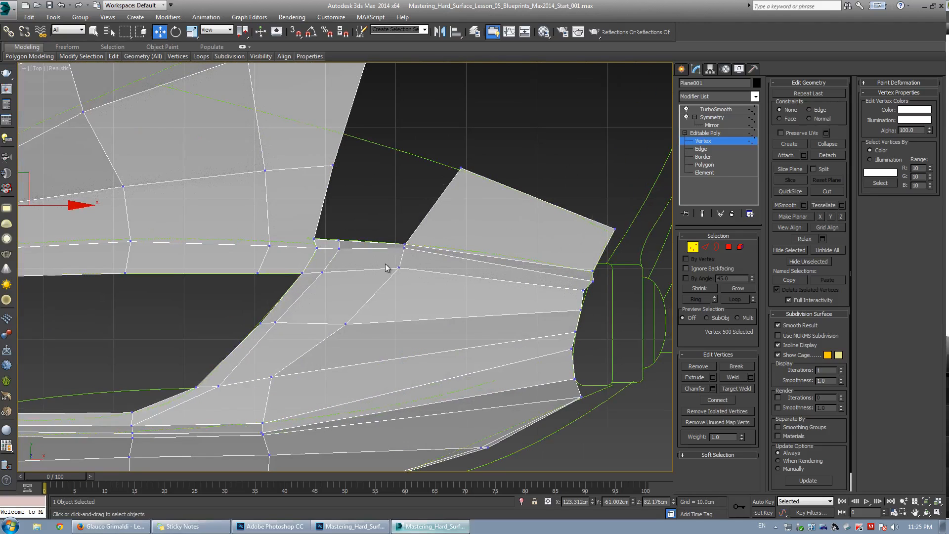
pyautogui.moveTo(426, 277); pyautogui.dragTo(424, 277)
pyautogui.scroll(-2, 423, 277)
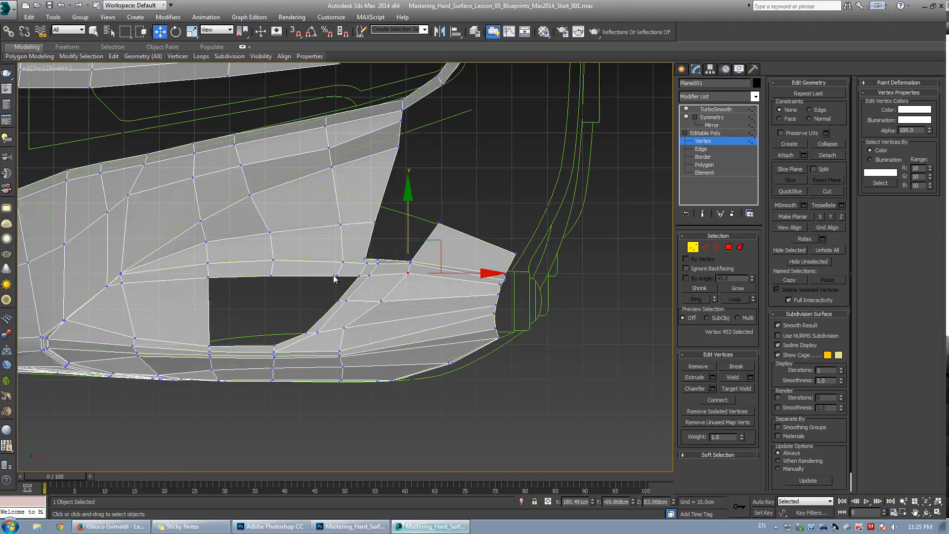
pyautogui.moveTo(304, 292); pyautogui.dragTo(374, 256, button='middle')
pyautogui.scroll(2, 374, 256)
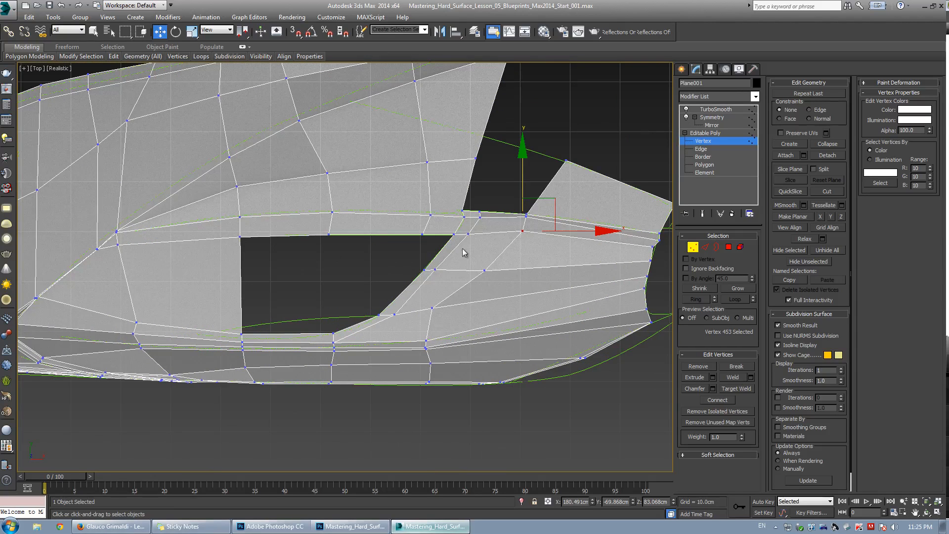
pyautogui.moveTo(500, 297); pyautogui.dragTo(363, 287, button='middle')
pyautogui.scroll(2, 363, 287)
pyautogui.moveTo(210, 292); pyautogui.dragTo(245, 302)
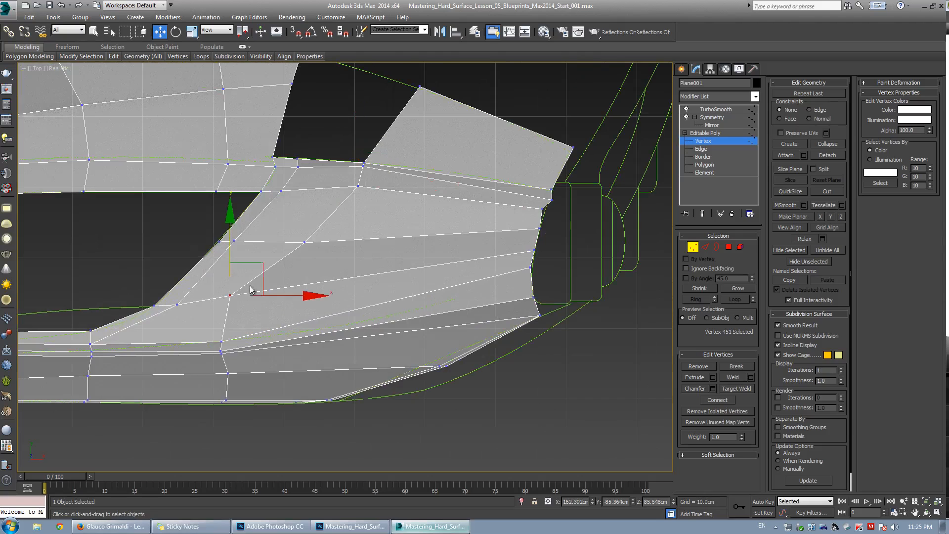
pyautogui.moveTo(262, 266); pyautogui.dragTo(273, 270)
# Move vertices along the vent's lower curve and rear corner to match the blueprint, checking the smoothed shape.
pyautogui.moveTo(58, 244); pyautogui.dragTo(251, 254, button='middle')
pyautogui.scroll(-2, 251, 254)
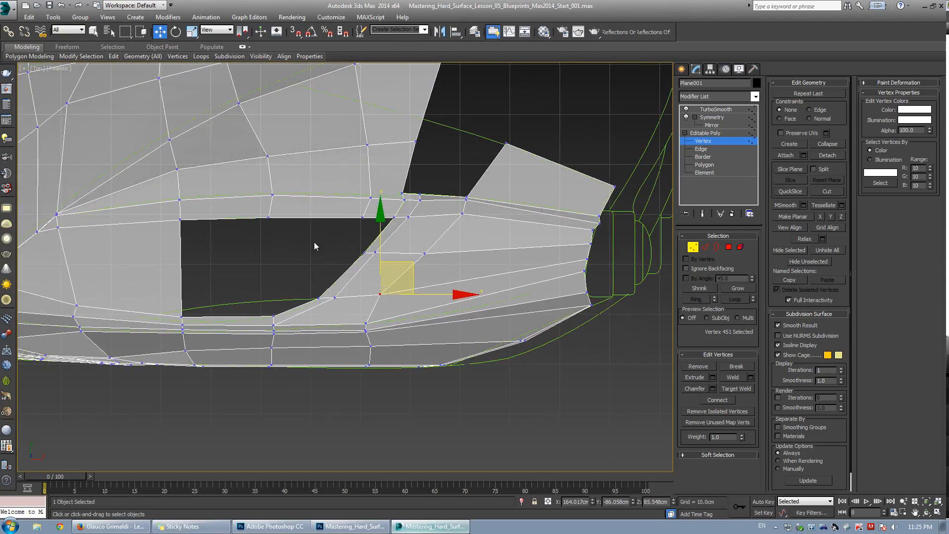
pyautogui.moveTo(315, 245); pyautogui.dragTo(388, 271, button='middle')
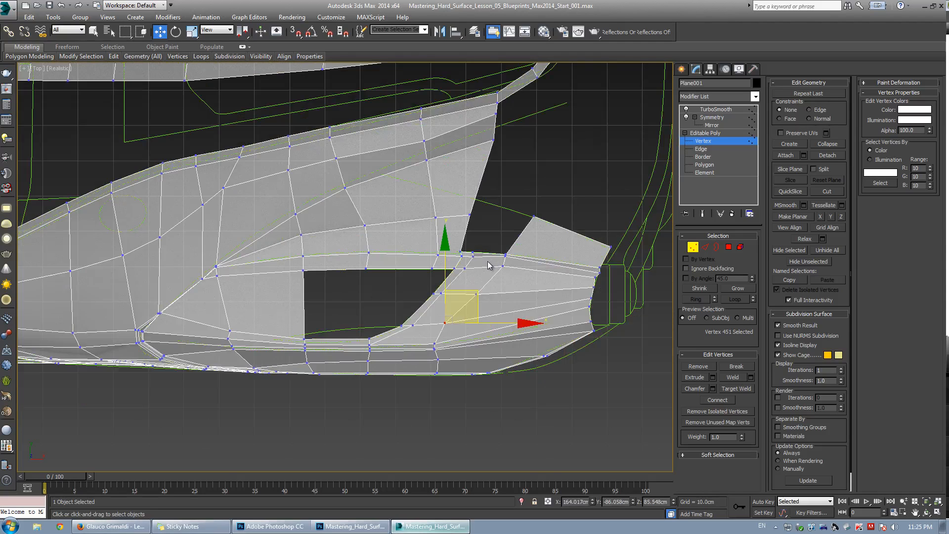
pyautogui.scroll(3, 488, 266)
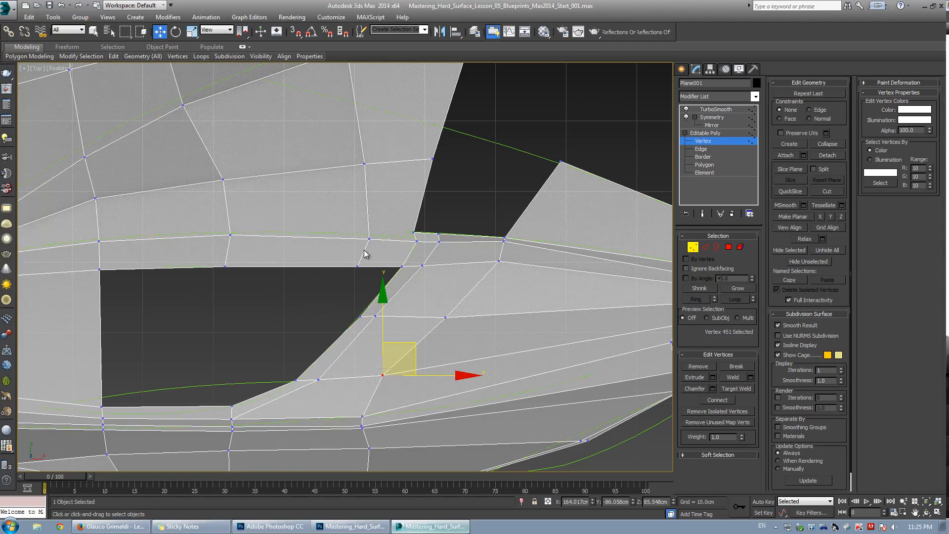
pyautogui.moveTo(458, 244); pyautogui.dragTo(289, 254, button='middle')
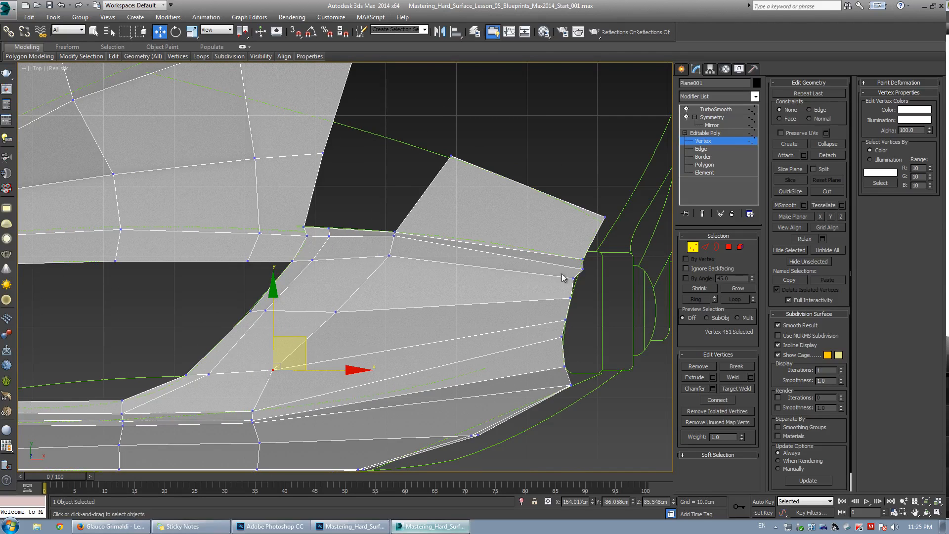
pyautogui.moveTo(577, 281); pyautogui.dragTo(577, 282)
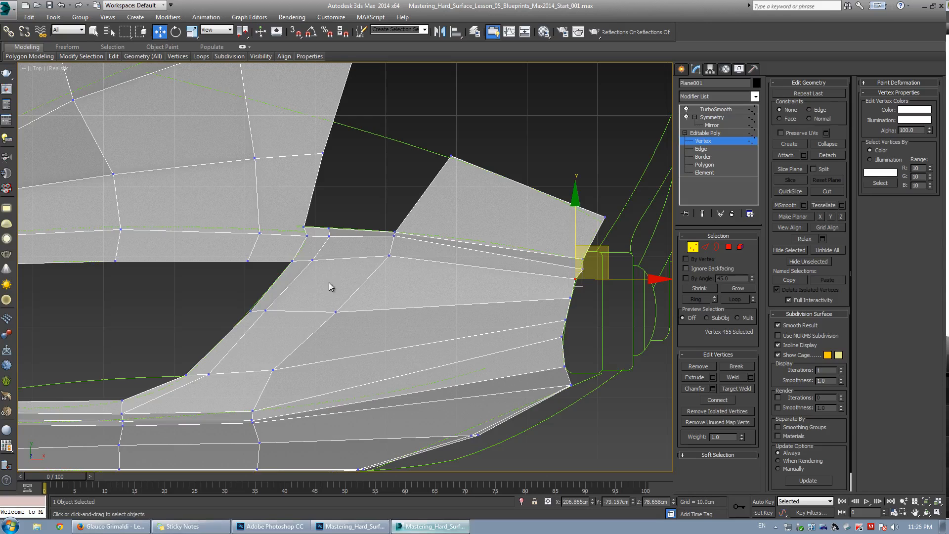
pyautogui.scroll(2, 336, 228)
pyautogui.moveTo(431, 257); pyautogui.dragTo(488, 305)
pyautogui.moveTo(480, 240); pyautogui.dragTo(482, 242)
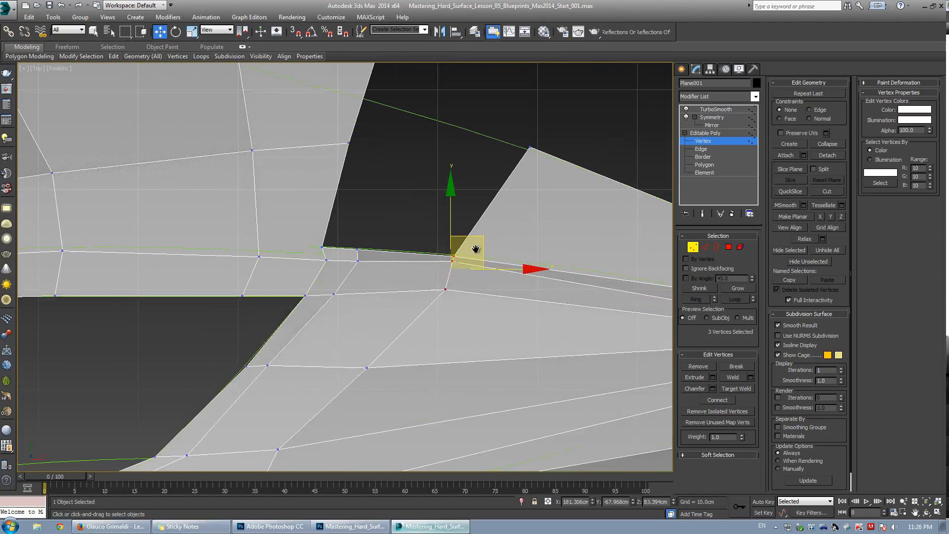
pyautogui.scroll(-3, 487, 248)
pyautogui.scroll(2, 425, 278)
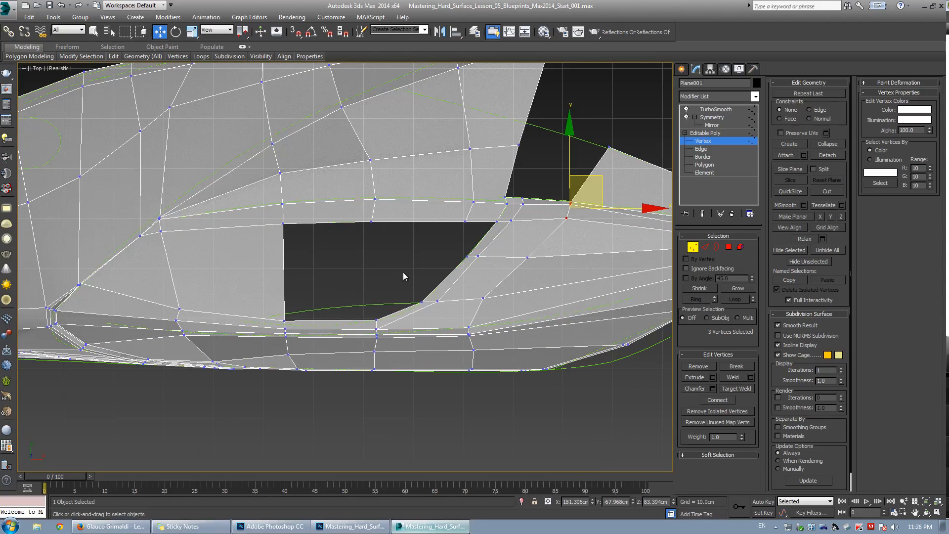
pyautogui.moveTo(452, 271); pyautogui.dragTo(436, 277, button='middle')
pyautogui.scroll(2, 401, 293)
pyautogui.click(401, 293)
pyautogui.hotkey('shift', 'e')
pyautogui.moveTo(316, 300); pyautogui.dragTo(323, 302, button='middle')
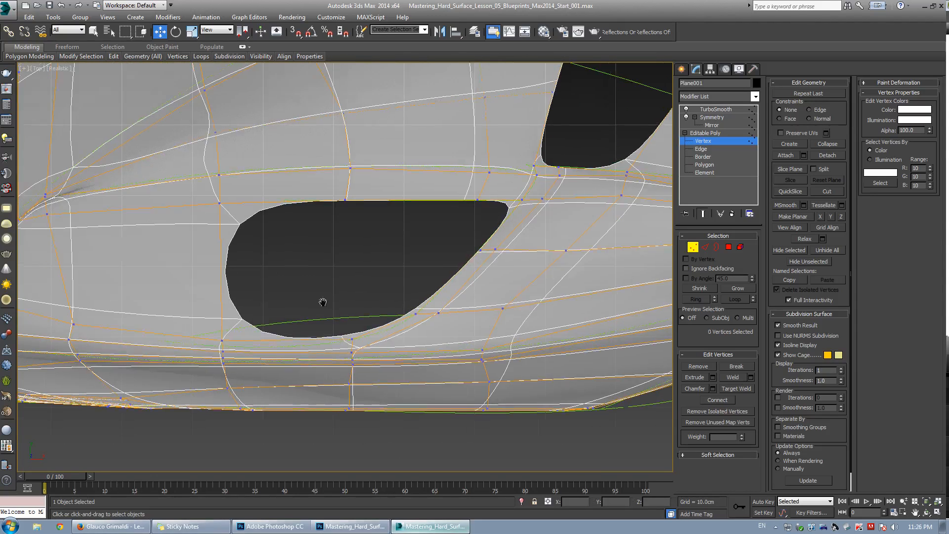
pyautogui.hotkey('shift', 'e')
# Extend the vent opening's inner border edge inward to build new faces inside the opening.
pyautogui.press('2')
pyautogui.click(359, 328)
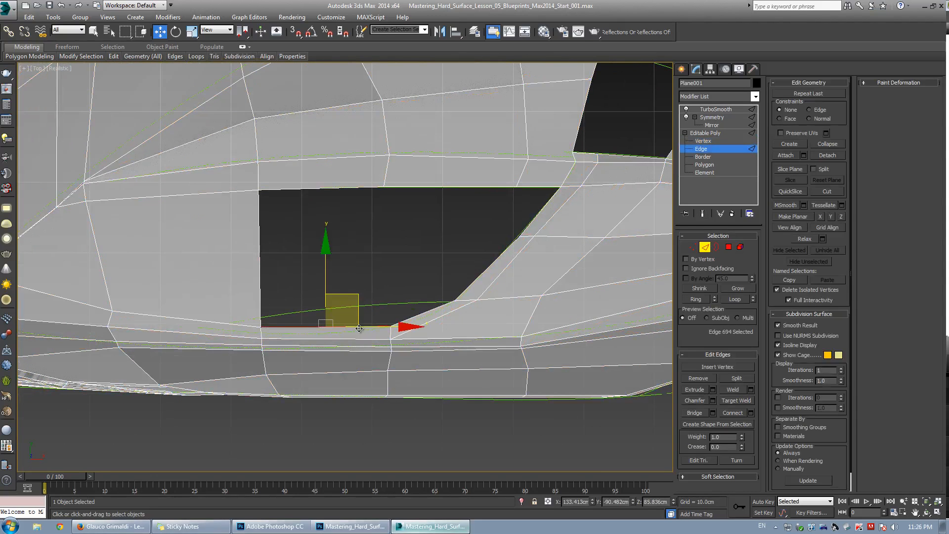
pyautogui.hotkey('alt', 'w')
pyautogui.middleClick(393, 304)
pyautogui.hotkey('alt', 'w')
pyautogui.keyDown('alt'); pyautogui.moveTo(393, 304); pyautogui.dragTo(456, 251, button='middle'); pyautogui.keyUp('alt')
pyautogui.scroll(3, 364, 217)
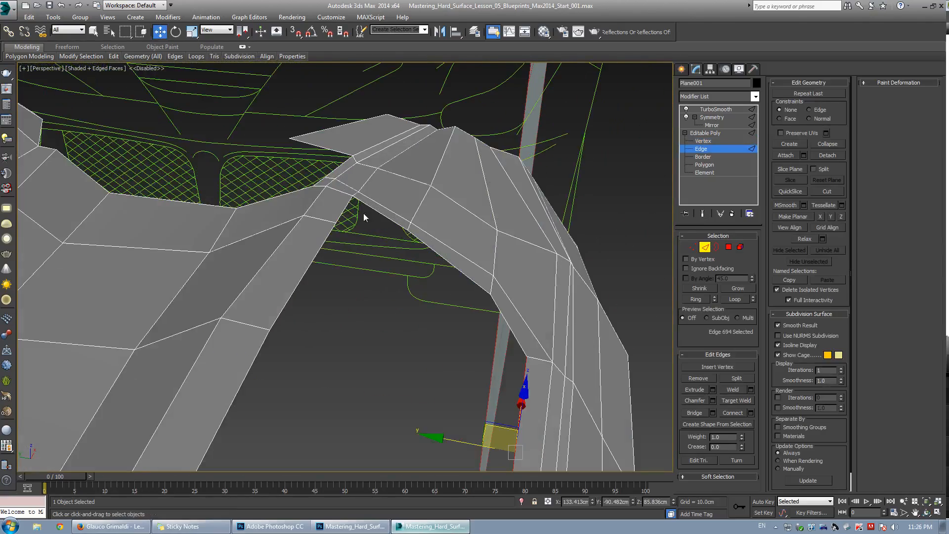
pyautogui.keyDown('alt'); pyautogui.moveTo(364, 217); pyautogui.dragTo(391, 249, button='middle'); pyautogui.keyUp('alt')
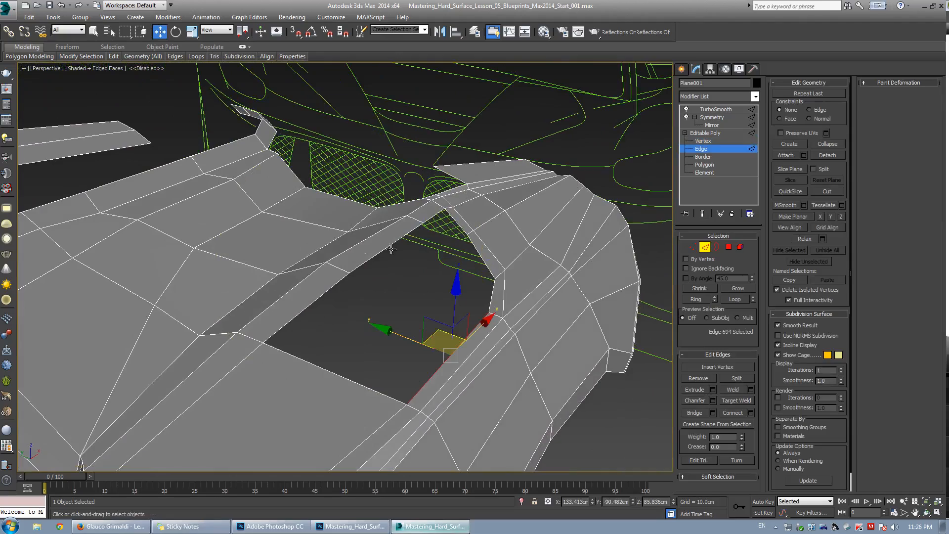
pyautogui.press('3')
pyautogui.click(427, 222)
pyautogui.keyDown('alt'); pyautogui.moveTo(427, 222); pyautogui.dragTo(303, 331, button='middle'); pyautogui.keyUp('alt')
pyautogui.press('2')
pyautogui.click(256, 326)
pyautogui.keyDown('shift'); pyautogui.moveTo(305, 321); pyautogui.dragTo(566, 328); pyautogui.keyUp('shift')
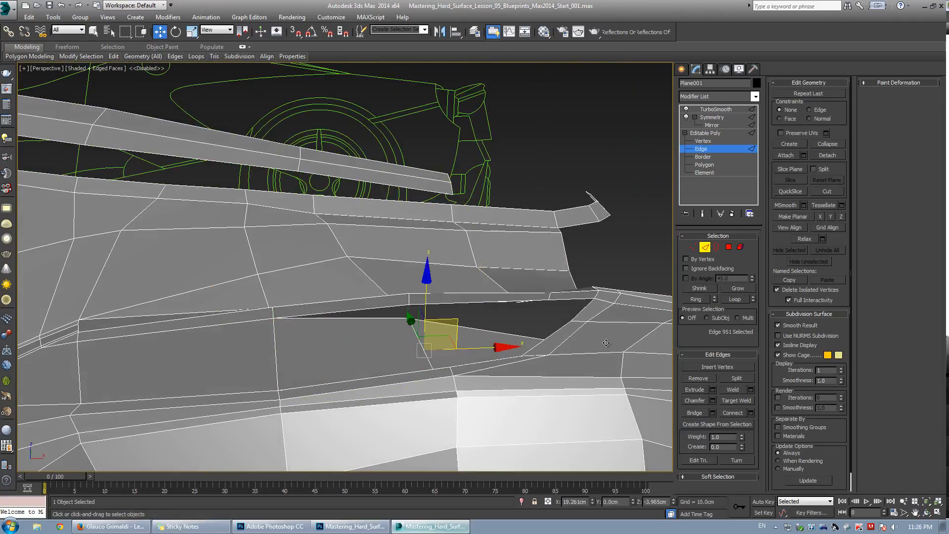
pyautogui.keyDown('alt'); pyautogui.moveTo(322, 277); pyautogui.dragTo(400, 296, button='middle'); pyautogui.keyUp('alt')
pyautogui.hotkey('ctrl', 'q')
pyautogui.hotkey('ctrl', 'q')
pyautogui.scroll(2, 401, 296)
pyautogui.press('w')
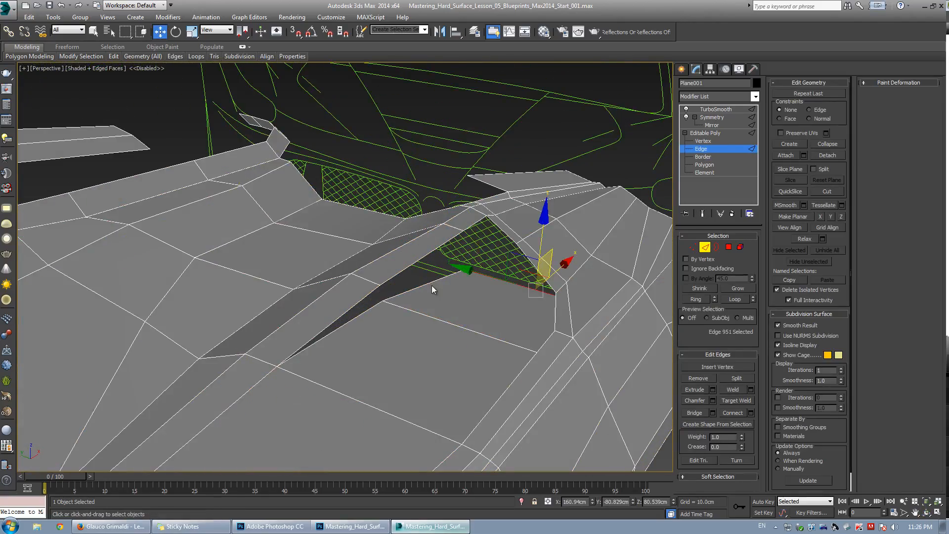
# Select two facing edges across the gap inside the vent and bridge them.
pyautogui.click(434, 288)
pyautogui.click(428, 284)
pyautogui.keyDown('ctrl'); pyautogui.click(421, 260); pyautogui.keyUp('ctrl')
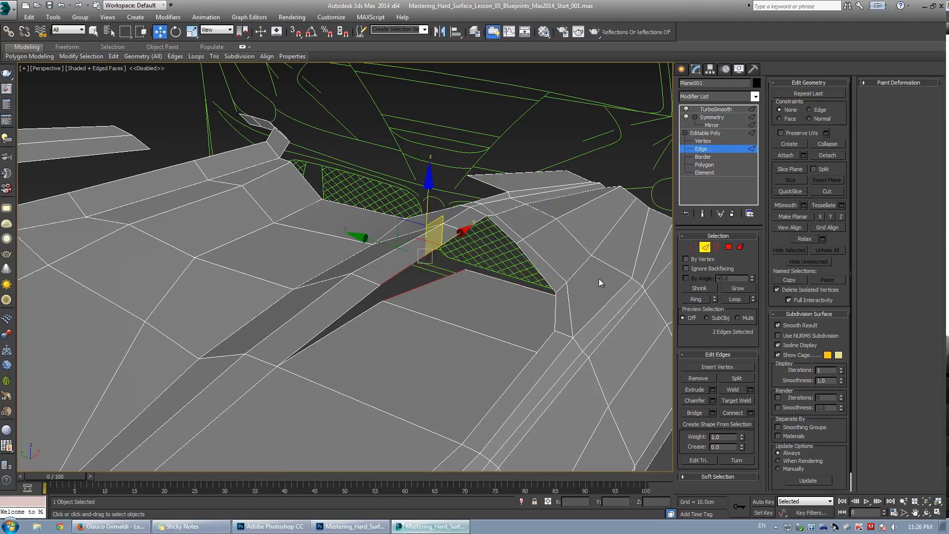
pyautogui.click(696, 412)
# Inspect the bridged area inside the vent from several angles in shaded and wireframe display.
pyautogui.keyDown('alt'); pyautogui.moveTo(415, 306); pyautogui.dragTo(339, 327, button='middle'); pyautogui.keyUp('alt')
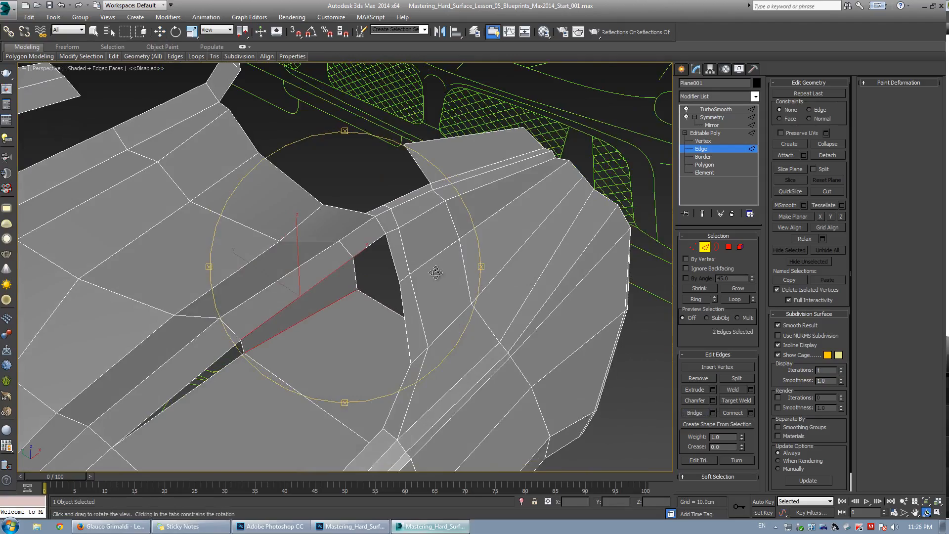
pyautogui.moveTo(435, 272)
pyautogui.keyDown('alt'); pyautogui.mouseDown(button='middle')
pyautogui.moveTo(364, 290)
pyautogui.moveTo(394, 272)
pyautogui.moveTo(447, 275)
pyautogui.moveTo(394, 294)
pyautogui.moveTo(374, 288)
pyautogui.moveTo(340, 318)
pyautogui.moveTo(346, 257)
pyautogui.moveTo(365, 239)
pyautogui.moveTo(375, 299)
pyautogui.moveTo(389, 271)
pyautogui.moveTo(410, 282)
pyautogui.moveTo(369, 284)
pyautogui.moveTo(342, 254)
pyautogui.moveTo(357, 282)
pyautogui.mouseUp(button='middle'); pyautogui.keyUp('alt')
pyautogui.click(394, 271)
pyautogui.press('1')
pyautogui.press('2')
pyautogui.press('F3')
pyautogui.press('F3')
pyautogui.press('F4')
pyautogui.press('F3')
pyautogui.press('F3')
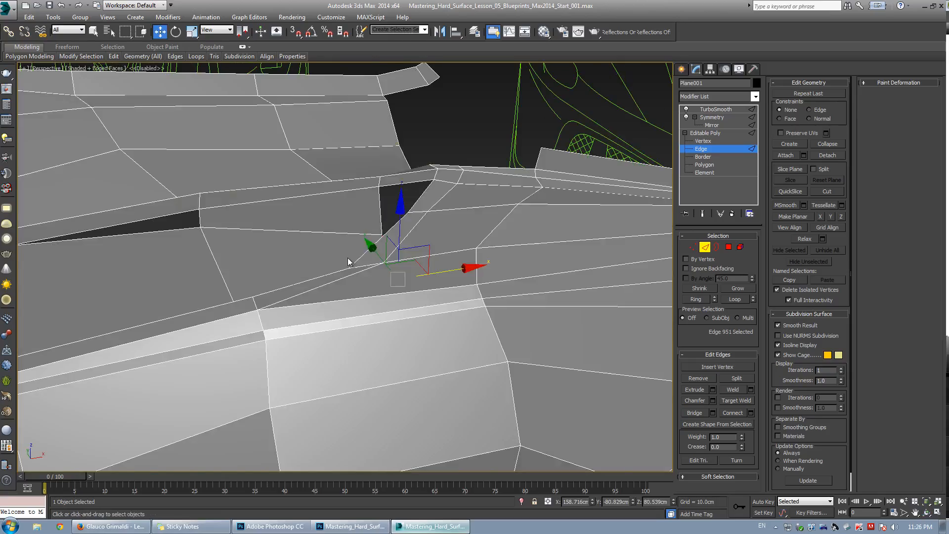
pyautogui.press('F3')
# Select the two edges bordering the remaining gap inside the vent and bridge them.
pyautogui.moveTo(391, 254)
pyautogui.keyDown('alt'); pyautogui.mouseDown(button='middle')
pyautogui.moveTo(376, 252)
pyautogui.moveTo(389, 255)
pyautogui.moveTo(416, 232)
pyautogui.mouseUp(button='middle'); pyautogui.keyUp('alt')
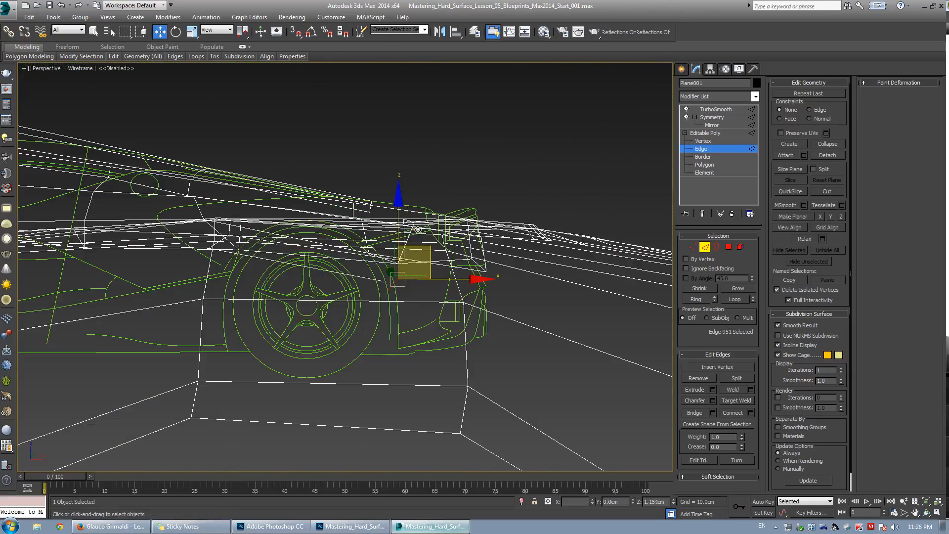
pyautogui.click(481, 253)
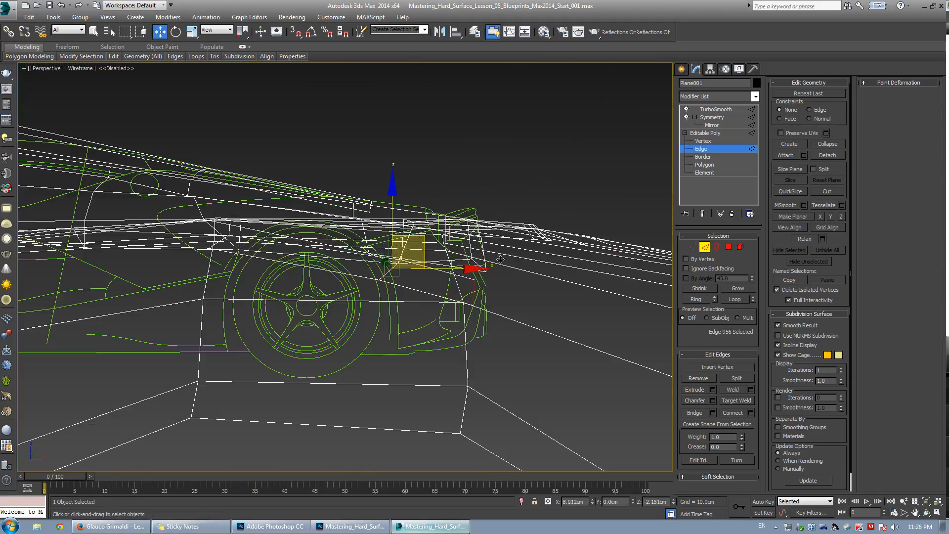
pyautogui.scroll(5, 500, 259)
pyautogui.press('F3')
pyautogui.moveTo(500, 259)
pyautogui.keyDown('alt'); pyautogui.mouseDown(button='middle')
pyautogui.moveTo(416, 282)
pyautogui.moveTo(464, 303)
pyautogui.moveTo(389, 264)
pyautogui.mouseUp(button='middle'); pyautogui.keyUp('alt')
pyautogui.keyDown('ctrl'); pyautogui.click(375, 222); pyautogui.keyUp('ctrl')
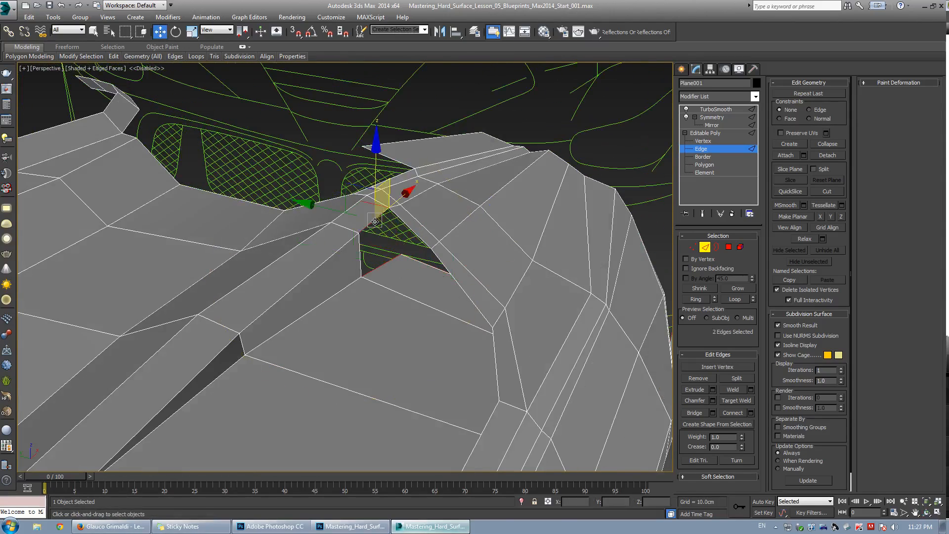
pyautogui.click(693, 413)
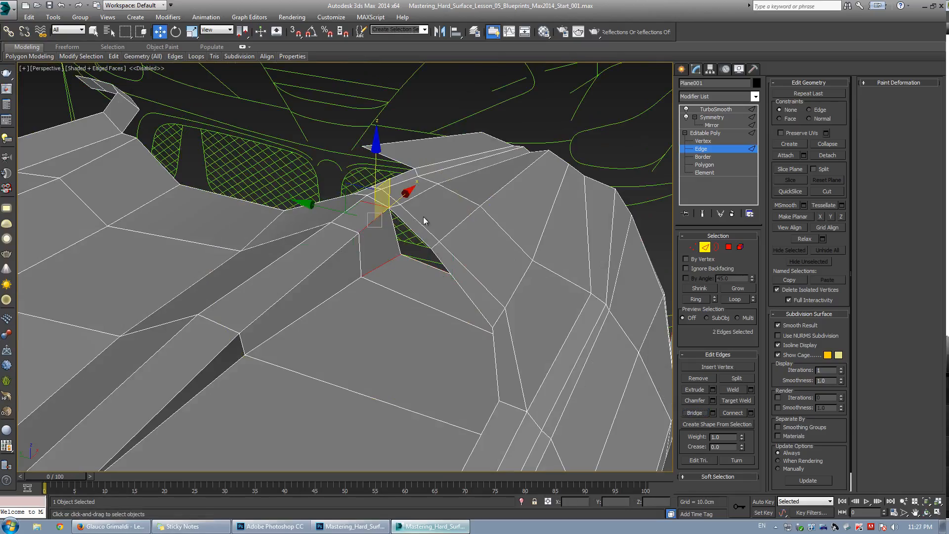
pyautogui.keyDown('alt'); pyautogui.moveTo(423, 221); pyautogui.dragTo(406, 283, button='middle'); pyautogui.keyUp('alt')
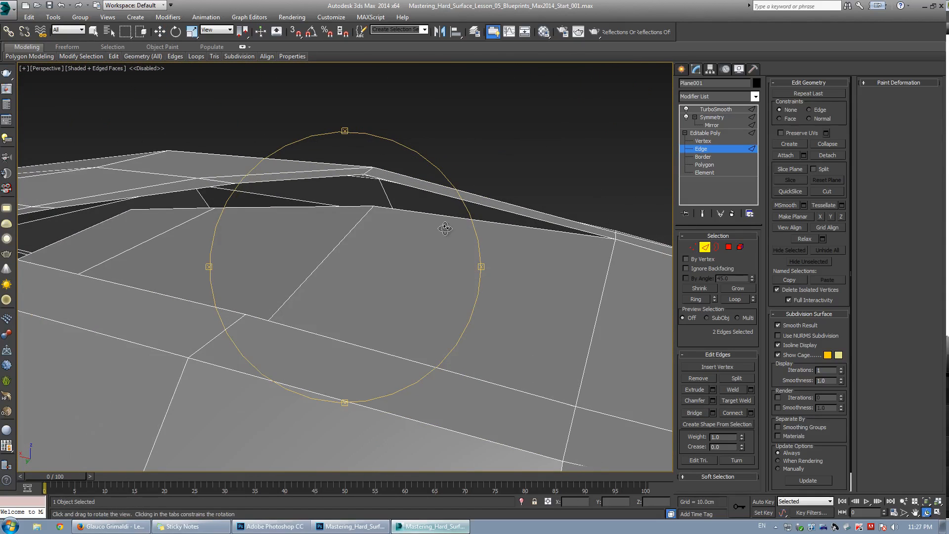
# Select the two edges along the narrow sliver gap at the vent's upper rim and bridge them.
pyautogui.keyDown('alt'); pyautogui.moveTo(445, 229); pyautogui.dragTo(342, 247, button='middle'); pyautogui.keyUp('alt')
pyautogui.press('w')
pyautogui.click(332, 239)
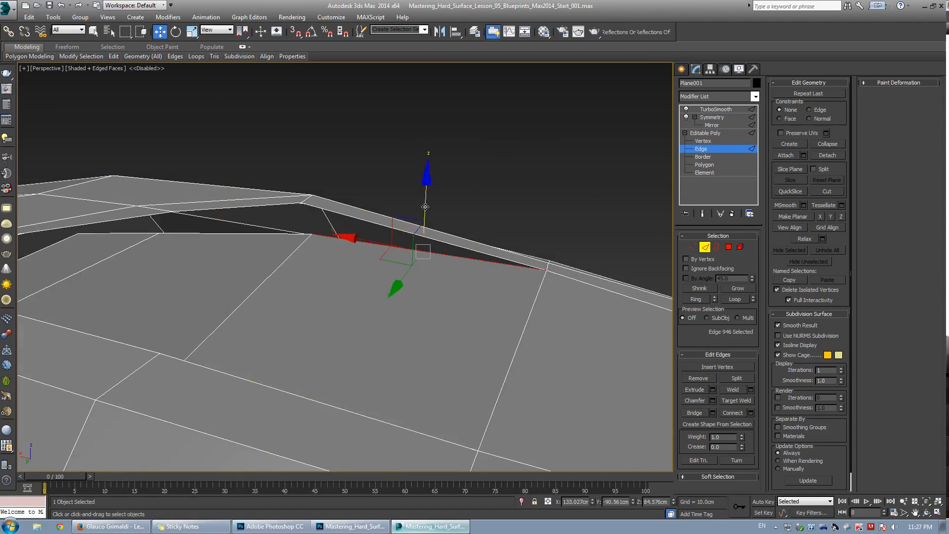
pyautogui.keyDown('ctrl'); pyautogui.click(365, 220); pyautogui.keyUp('ctrl')
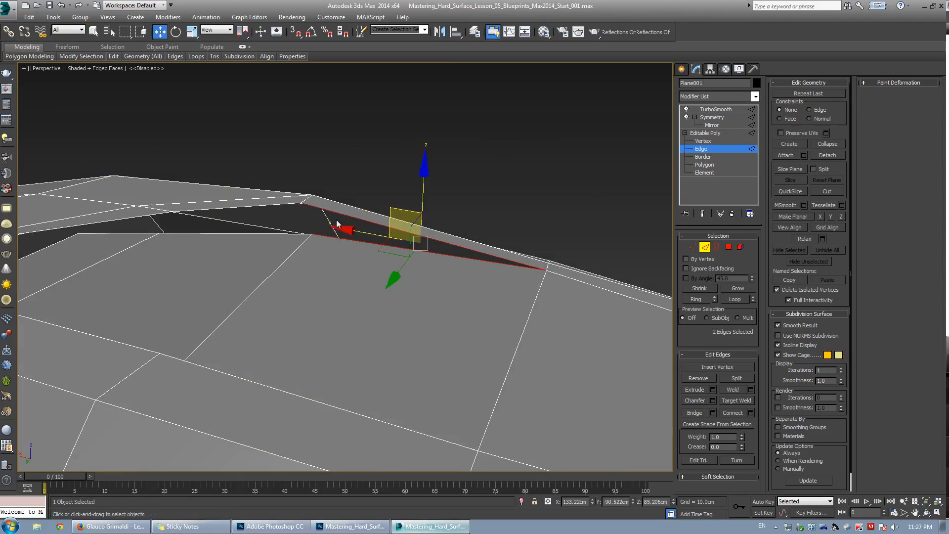
pyautogui.moveTo(567, 277); pyautogui.dragTo(449, 258, button='middle')
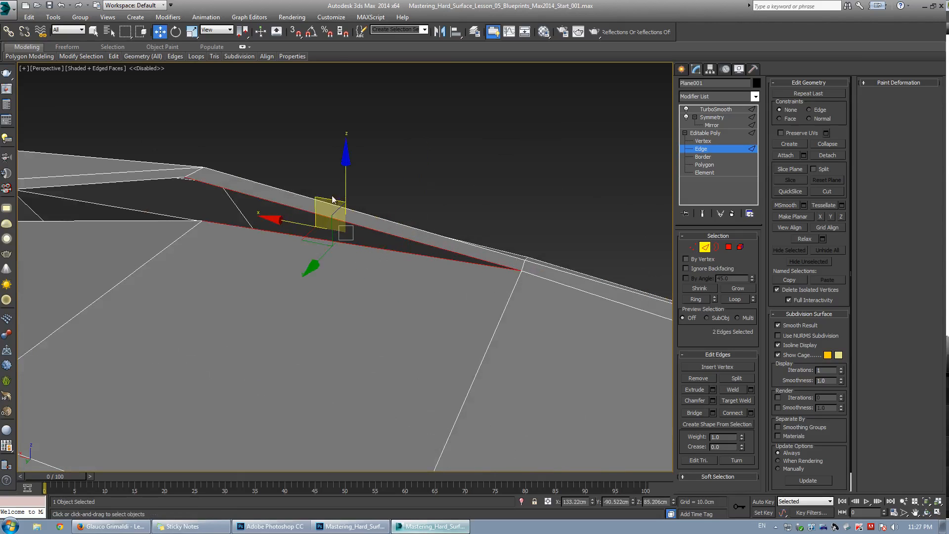
pyautogui.click(695, 413)
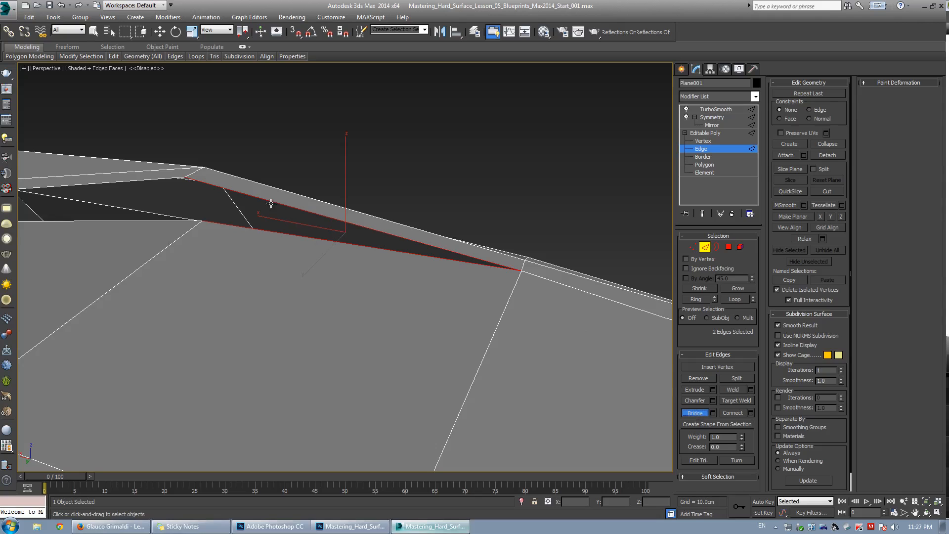
# Extend an edge upward into a new face and target-weld its two outer vertices onto the neighbouring vertices.
pyautogui.press('w')
pyautogui.click(351, 201)
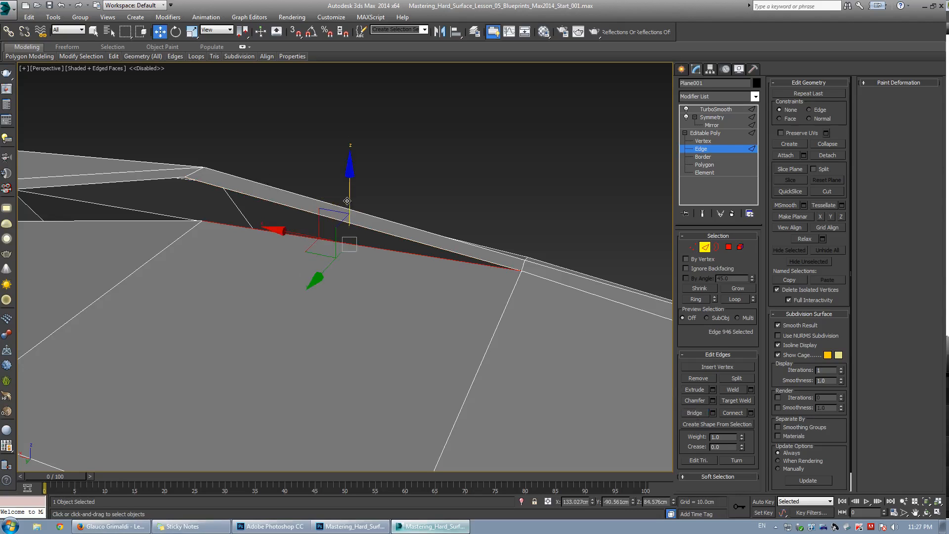
pyautogui.keyDown('shift'); pyautogui.moveTo(347, 201); pyautogui.dragTo(372, 125); pyautogui.keyUp('shift')
pyautogui.press('1')
pyautogui.hotkey('ctrl', 'shift', 'w')
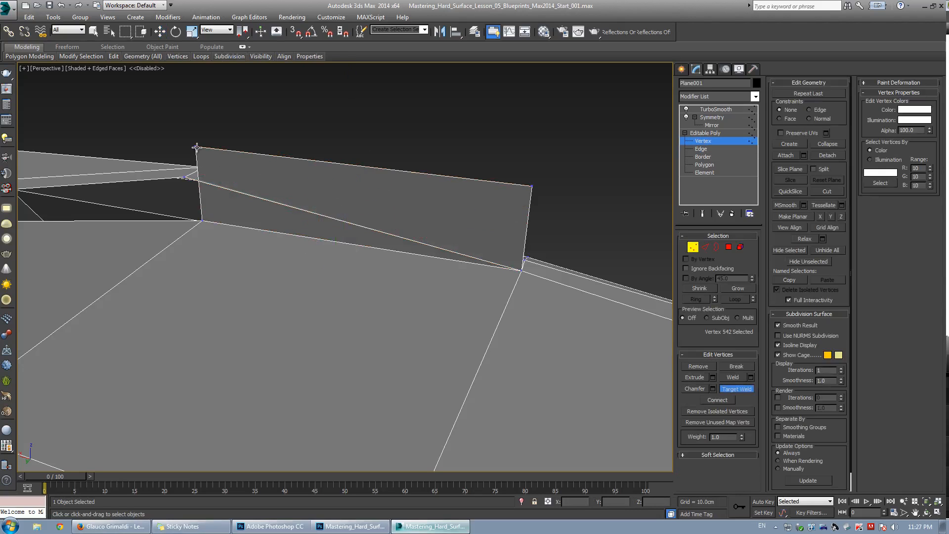
pyautogui.click(187, 179)
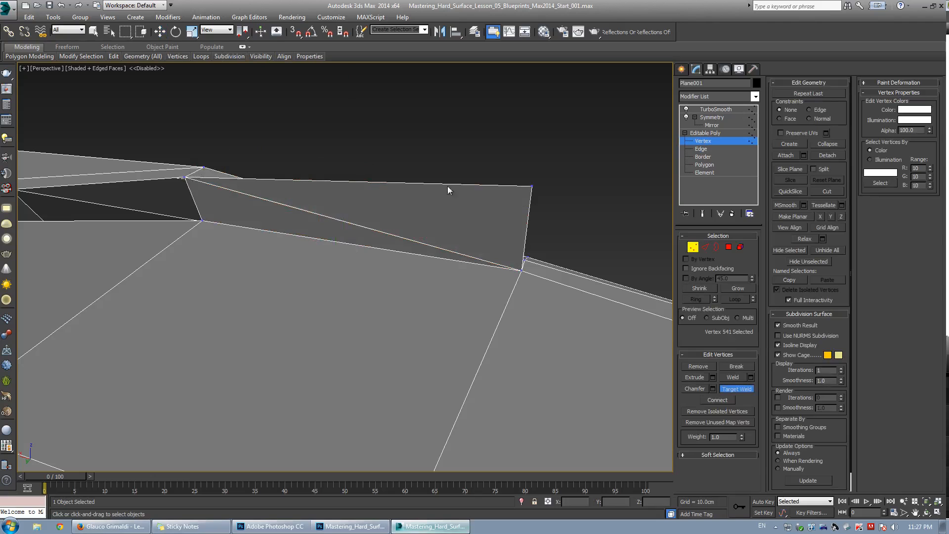
pyautogui.click(522, 253)
# Inspect the welded area around the vent from several angles, toggling the smoothing preview and edged-face display.
pyautogui.press('w')
pyautogui.keyDown('alt'); pyautogui.moveTo(406, 200); pyautogui.dragTo(392, 218, button='middle'); pyautogui.keyUp('alt')
pyautogui.click(309, 232)
pyautogui.press('z')
pyautogui.scroll(-5, 343, 246)
pyautogui.press('w')
pyautogui.press('2')
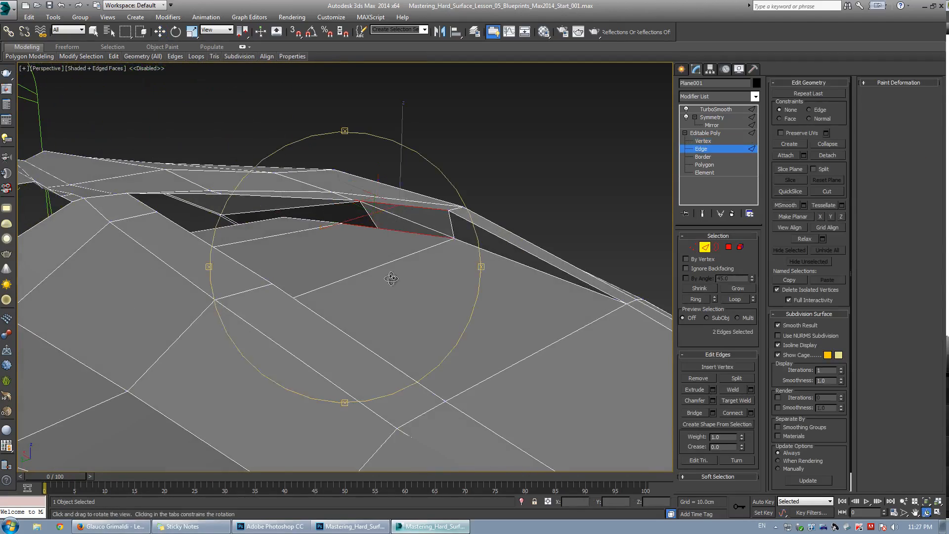
pyautogui.keyDown('alt'); pyautogui.moveTo(391, 278); pyautogui.dragTo(381, 289, button='middle'); pyautogui.keyUp('alt')
pyautogui.keyDown('alt'); pyautogui.moveTo(584, 350); pyautogui.dragTo(344, 204, button='middle'); pyautogui.keyUp('alt')
pyautogui.click(335, 257)
pyautogui.press('w')
pyautogui.hotkey('ctrl', 'q')
pyautogui.press('F4')
pyautogui.hotkey('ctrl', 'q')
pyautogui.press('F4')
pyautogui.press('1')
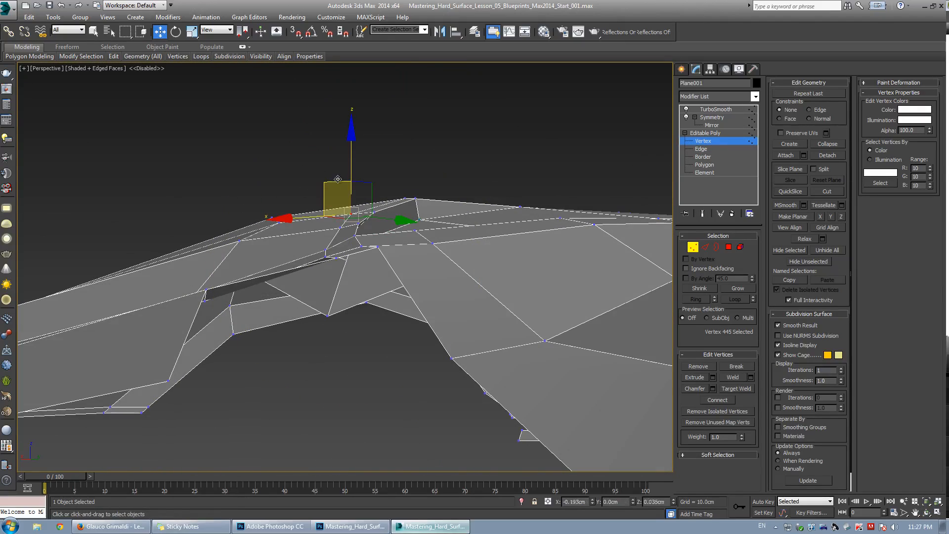
# Adjust the vertices along the vent opening's upper edge to tidy its shape.
pyautogui.moveTo(380, 178)
pyautogui.keyDown('alt'); pyautogui.mouseDown(button='middle')
pyautogui.moveTo(407, 165)
pyautogui.moveTo(376, 196)
pyautogui.mouseUp(button='middle'); pyautogui.keyUp('alt')
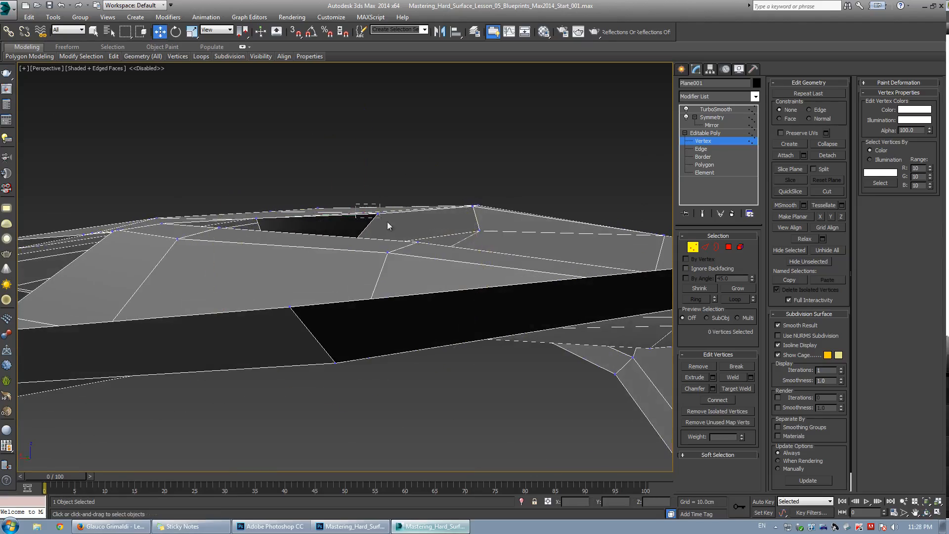
pyautogui.moveTo(371, 169); pyautogui.dragTo(371, 162)
pyautogui.hotkey('ctrl', 'e')
pyautogui.press('F4')
pyautogui.keyDown('alt'); pyautogui.moveTo(370, 163); pyautogui.dragTo(288, 195, button='middle'); pyautogui.keyUp('alt')
pyautogui.hotkey('ctrl', 'e')
pyautogui.press('F4')
pyautogui.press('F3')
pyautogui.moveTo(285, 181); pyautogui.dragTo(304, 198)
pyautogui.press('F3')
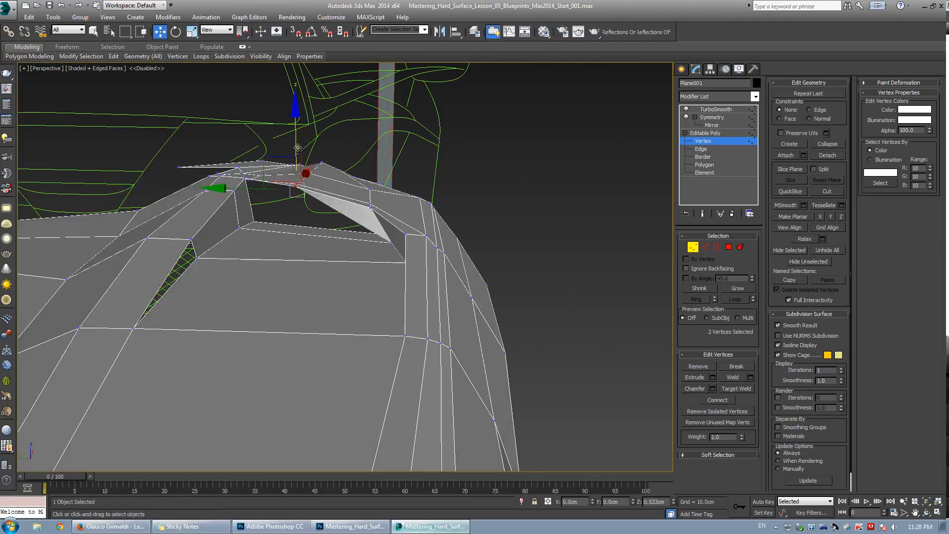
# Move a vertex at the vent's corner downward and sideways to line up with the surrounding edge flow.
pyautogui.keyDown('alt'); pyautogui.moveTo(298, 147); pyautogui.dragTo(313, 259, button='middle'); pyautogui.keyUp('alt')
pyautogui.click(283, 245)
pyautogui.press('F3')
pyautogui.moveTo(294, 207); pyautogui.dragTo(302, 201)
pyautogui.press('F3')
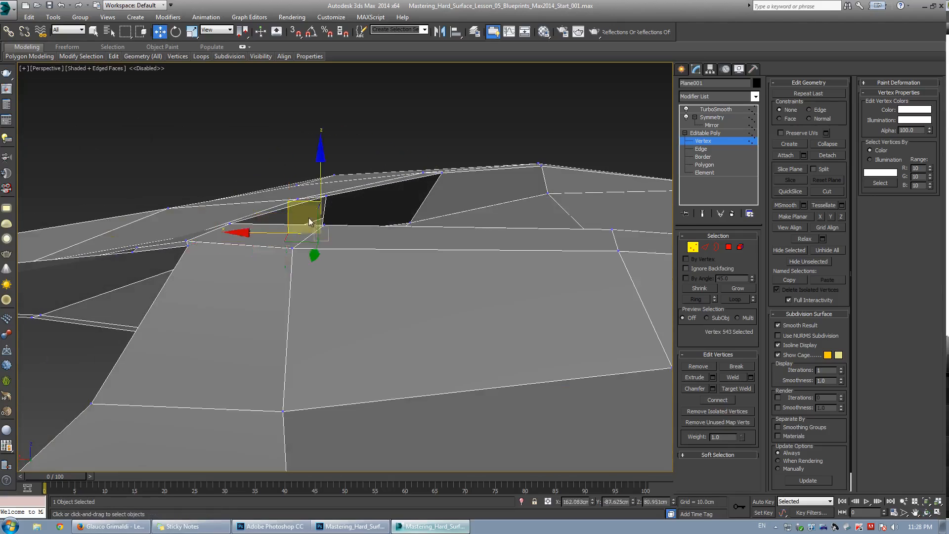
pyautogui.moveTo(310, 222)
pyautogui.keyDown('alt'); pyautogui.mouseDown(button='middle')
pyautogui.moveTo(282, 262)
pyautogui.moveTo(174, 265)
pyautogui.moveTo(328, 227)
pyautogui.moveTo(328, 191)
pyautogui.moveTo(345, 250)
pyautogui.moveTo(322, 281)
pyautogui.moveTo(322, 250)
pyautogui.moveTo(292, 242)
pyautogui.moveTo(335, 221)
pyautogui.moveTo(366, 239)
pyautogui.moveTo(435, 233)
pyautogui.mouseUp(button='middle'); pyautogui.keyUp('alt')
pyautogui.press('F3')
pyautogui.press('F3')
# Use Cut to add new edges across the faces beside the vent's inner strip.
pyautogui.hotkey('alt', 'c')
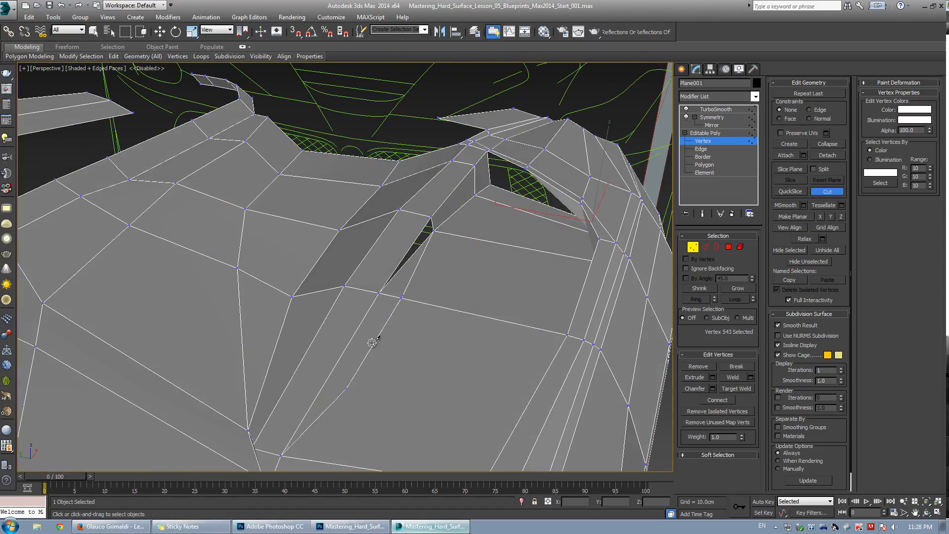
pyautogui.moveTo(429, 249); pyautogui.dragTo(418, 202, button='middle')
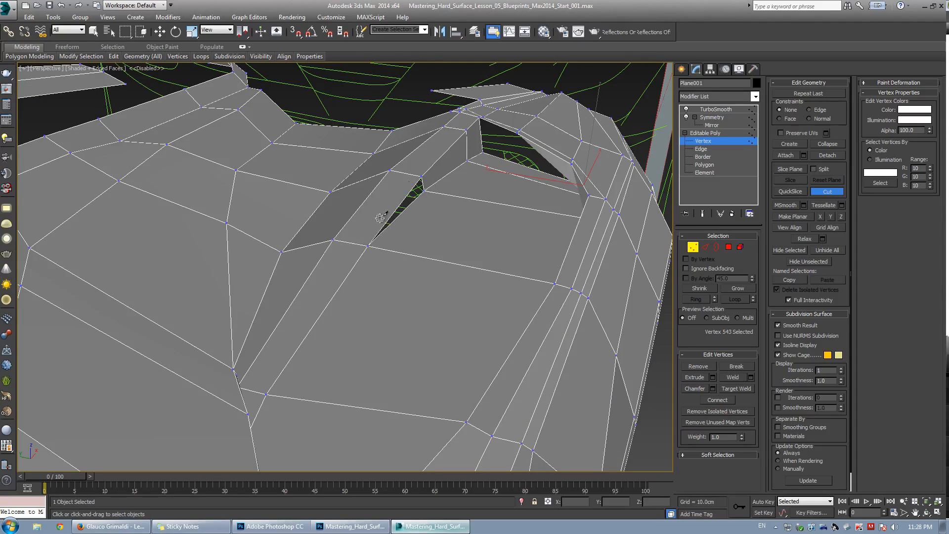
pyautogui.moveTo(368, 235); pyautogui.dragTo(339, 222, button='middle')
pyautogui.keyDown('alt'); pyautogui.moveTo(300, 297); pyautogui.dragTo(259, 261, button='middle'); pyautogui.keyUp('alt')
pyautogui.keyDown('alt'); pyautogui.moveTo(365, 231); pyautogui.dragTo(412, 196, button='middle'); pyautogui.keyUp('alt')
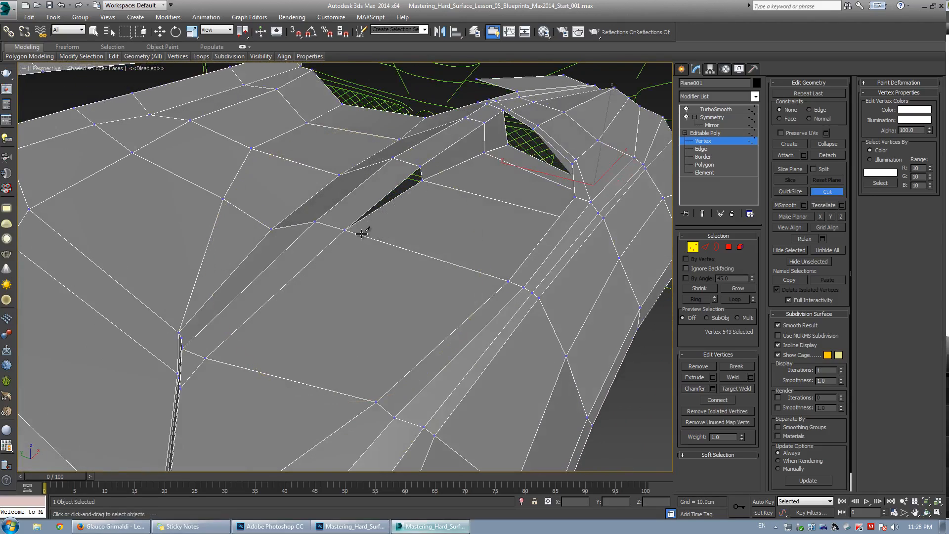
pyautogui.press('w')
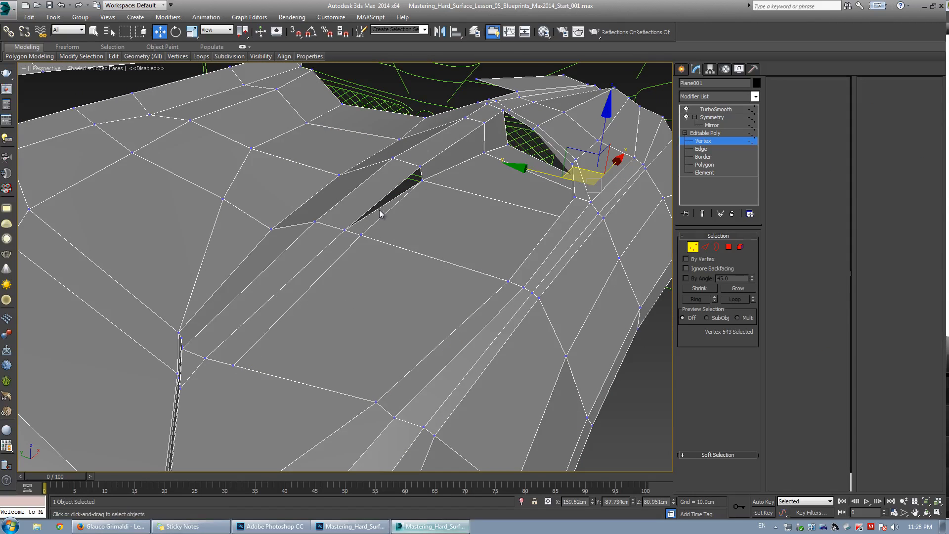
# Select the border of the small hole beside the vent strip and cap it.
pyautogui.press('2')
pyautogui.click(379, 208)
pyautogui.press('3')
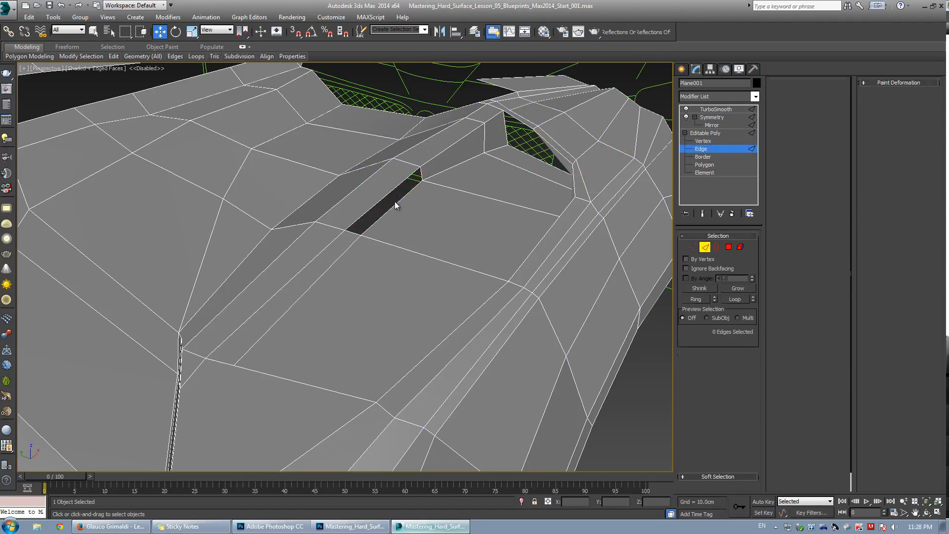
pyautogui.click(736, 378)
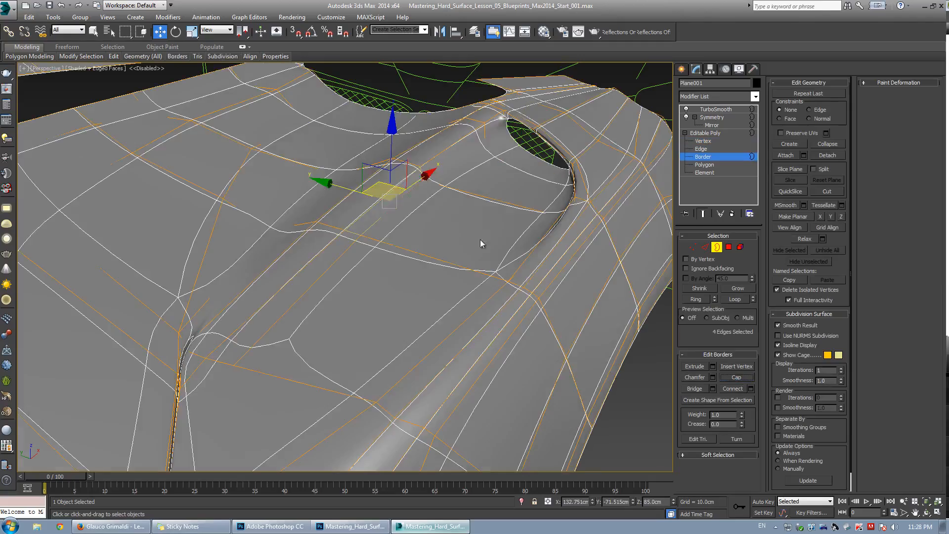
# Reposition an edge at the vent's front rim to smooth the transition into the panel.
pyautogui.keyDown('alt'); pyautogui.moveTo(483, 242); pyautogui.dragTo(391, 232, button='middle'); pyautogui.keyUp('alt')
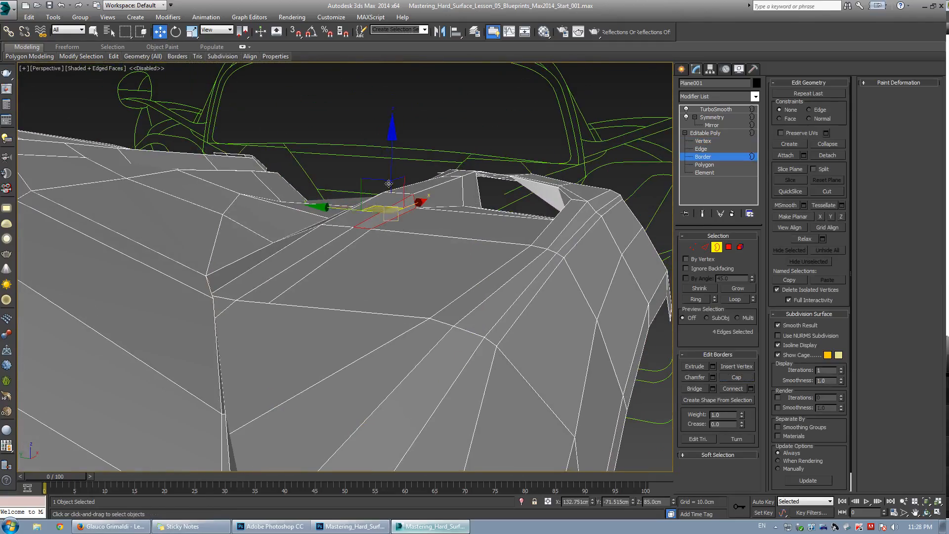
pyautogui.hotkey('ctrl', 'q')
pyautogui.hotkey('ctrl', 'q')
pyautogui.press('4')
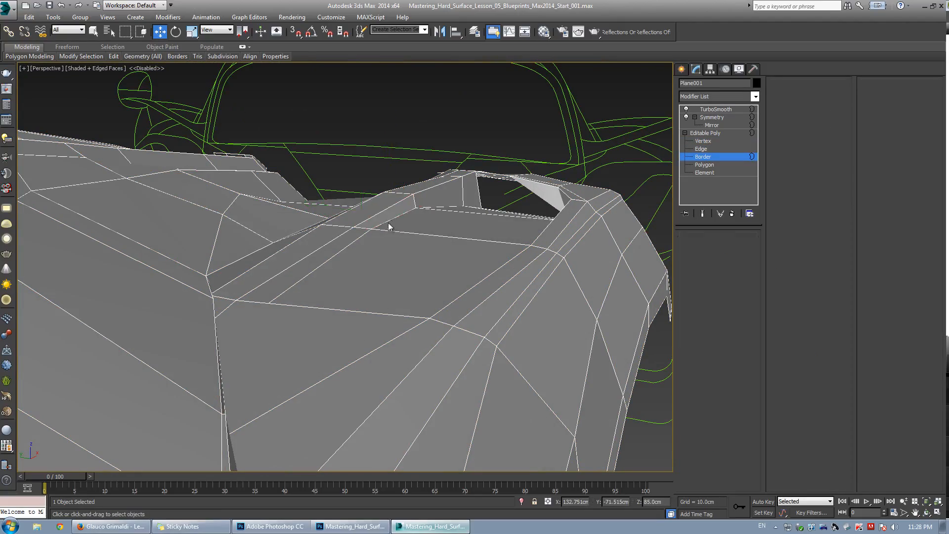
pyautogui.press('2')
pyautogui.hotkey('ctrl', 'q')
# Adjust several vertices on the panel near the vent and along the lower seam.
pyautogui.hotkey('ctrl', 'q')
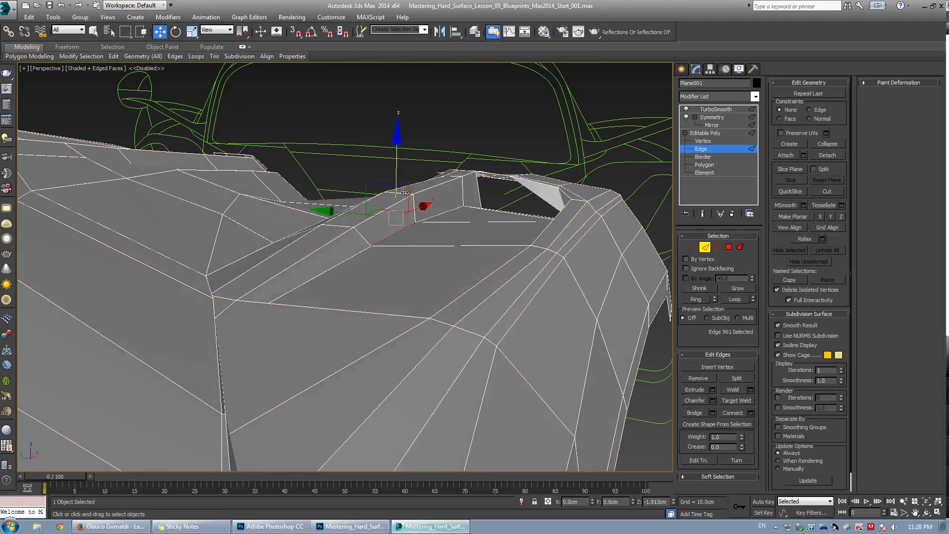
pyautogui.moveTo(405, 183); pyautogui.dragTo(404, 185)
pyautogui.keyDown('alt'); pyautogui.moveTo(404, 185); pyautogui.dragTo(339, 237, button='middle'); pyautogui.keyUp('alt')
pyautogui.hotkey('ctrl', 'q')
pyautogui.press('1')
pyautogui.click(322, 234)
pyautogui.moveTo(322, 194); pyautogui.dragTo(321, 185)
pyautogui.hotkey('ctrl', 'q')
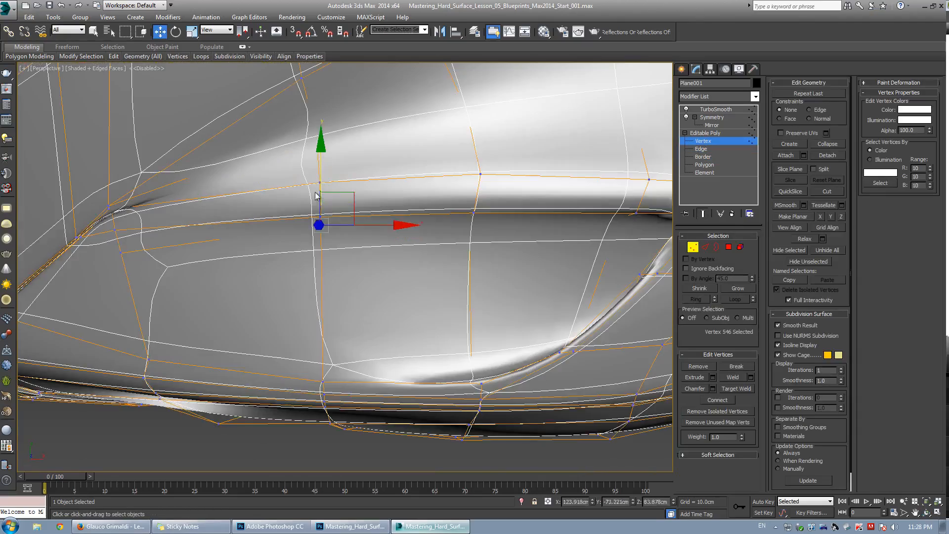
pyautogui.keyDown('alt'); pyautogui.moveTo(320, 193); pyautogui.dragTo(221, 299, button='middle'); pyautogui.keyUp('alt')
pyautogui.hotkey('ctrl', 'q')
pyautogui.click(163, 309)
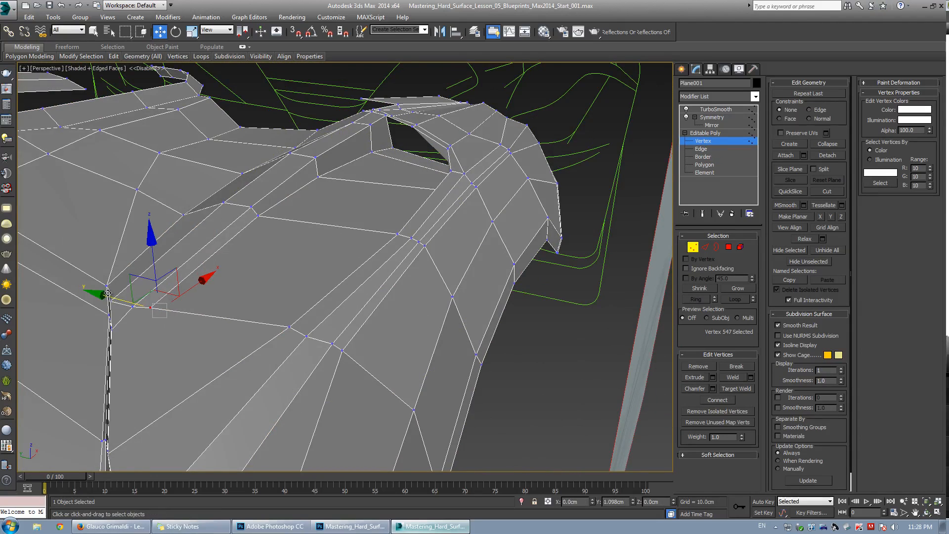
pyautogui.keyDown('alt'); pyautogui.moveTo(108, 293); pyautogui.dragTo(304, 297, button='middle'); pyautogui.keyUp('alt')
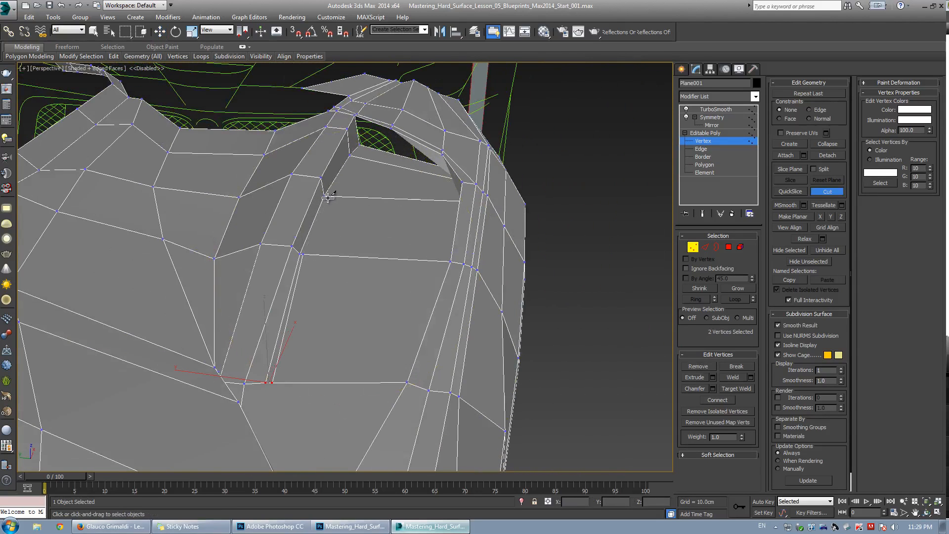
# Inspect the smoothed surface around the vent, toggling the smoothing preview on and off.
pyautogui.rightClick(390, 123)
pyautogui.press('`')
pyautogui.moveTo(386, 248)
pyautogui.keyDown('alt'); pyautogui.mouseDown(button='middle')
pyautogui.moveTo(309, 218)
pyautogui.moveTo(345, 248)
pyautogui.moveTo(337, 265)
pyautogui.moveTo(362, 257)
pyautogui.moveTo(396, 263)
pyautogui.mouseUp(button='middle'); pyautogui.keyUp('alt')
pyautogui.press('F4')
pyautogui.scroll(4, 323, 219)
pyautogui.press('`')
pyautogui.press('F4')
pyautogui.scroll(3, 393, 254)
pyautogui.press('2')
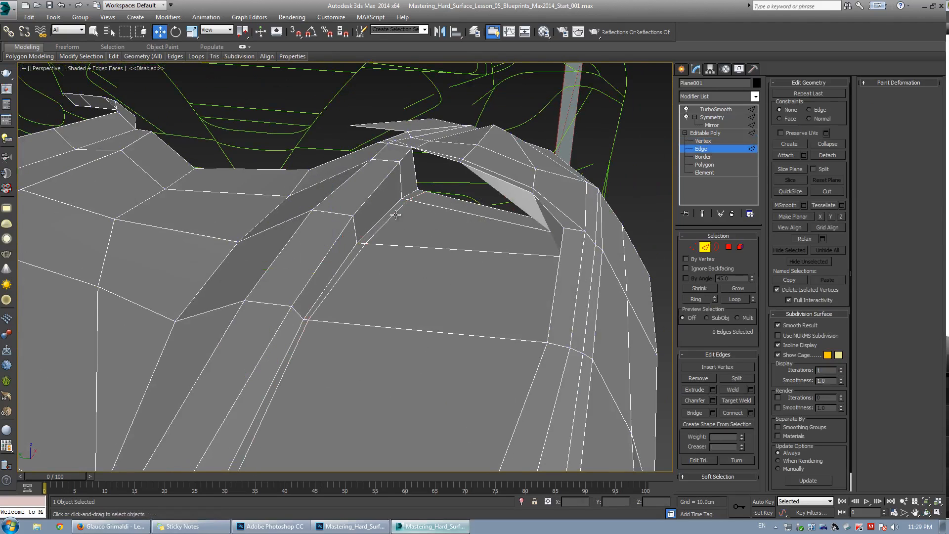
pyautogui.keyDown('alt'); pyautogui.moveTo(365, 255); pyautogui.dragTo(329, 245, button='middle'); pyautogui.keyUp('alt')
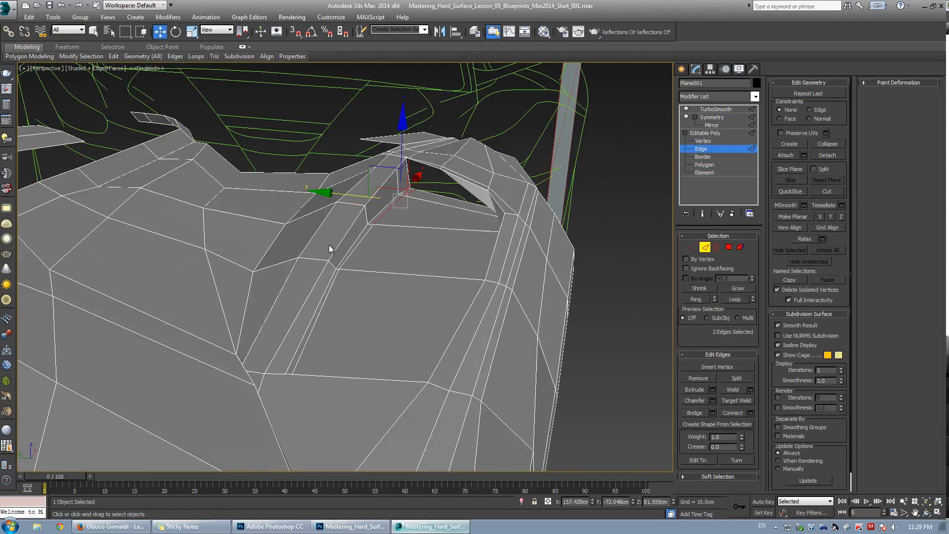
pyautogui.press('`')
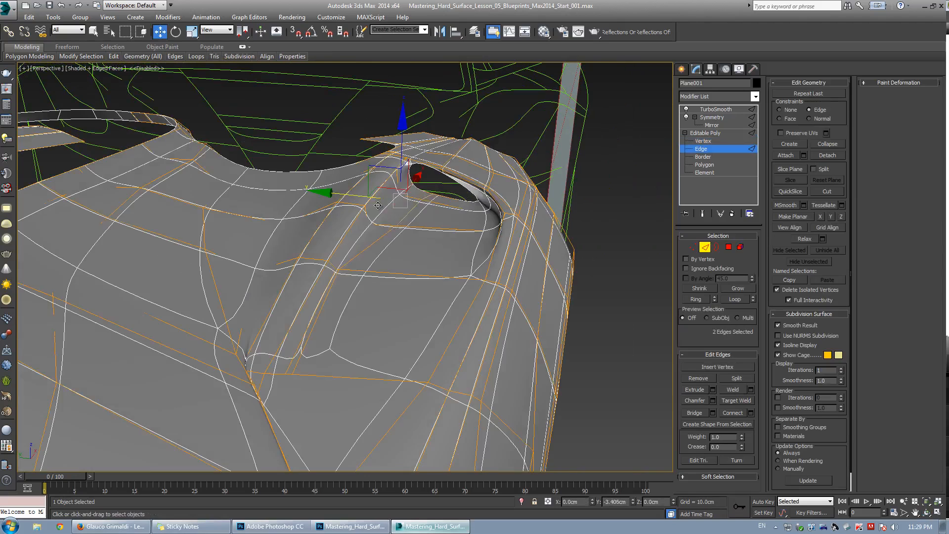
pyautogui.press('`')
pyautogui.press('1')
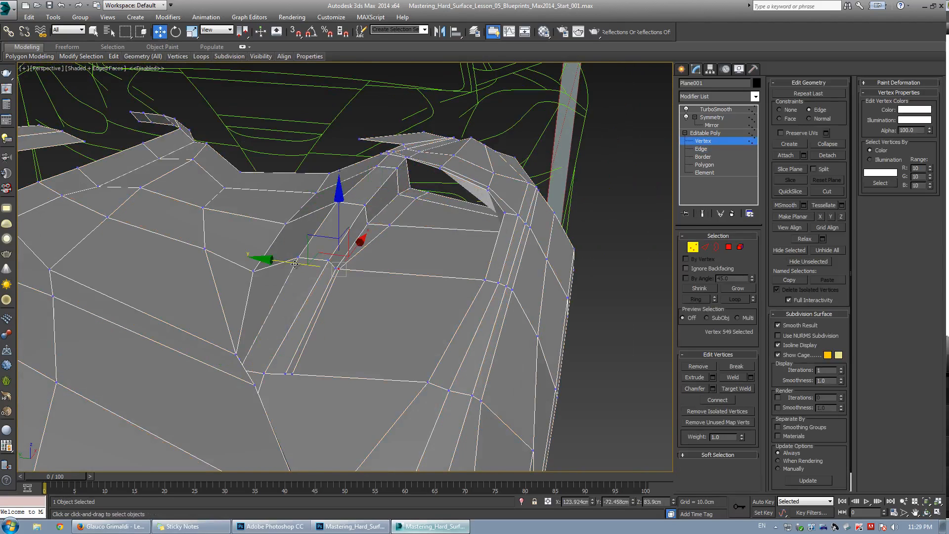
pyautogui.press('`')
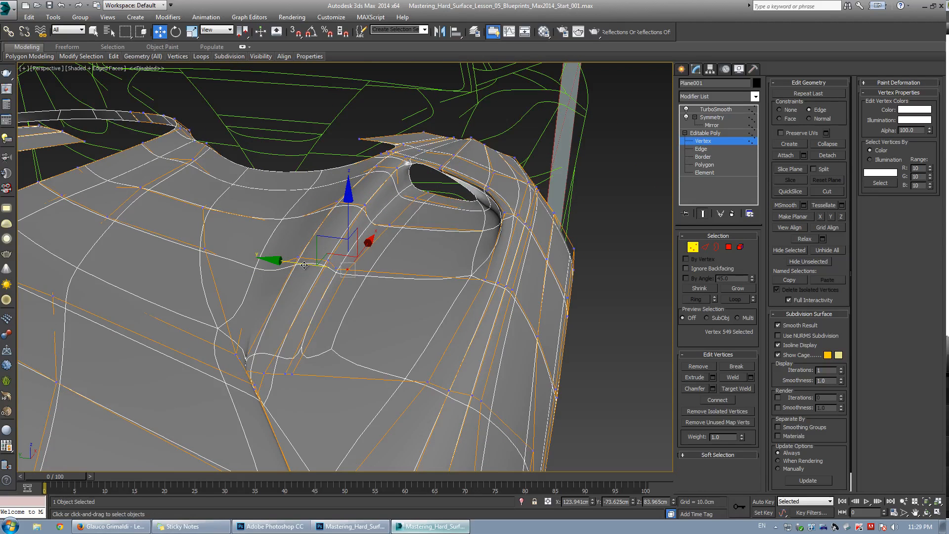
pyautogui.press('`')
# Cut a new edge across the vent's front corner to reroute the panel's edge flow there.
pyautogui.hotkey('ctrl', 'r')
pyautogui.moveTo(386, 215); pyautogui.dragTo(344, 276)
pyautogui.moveTo(439, 219); pyautogui.dragTo(327, 356, button='middle')
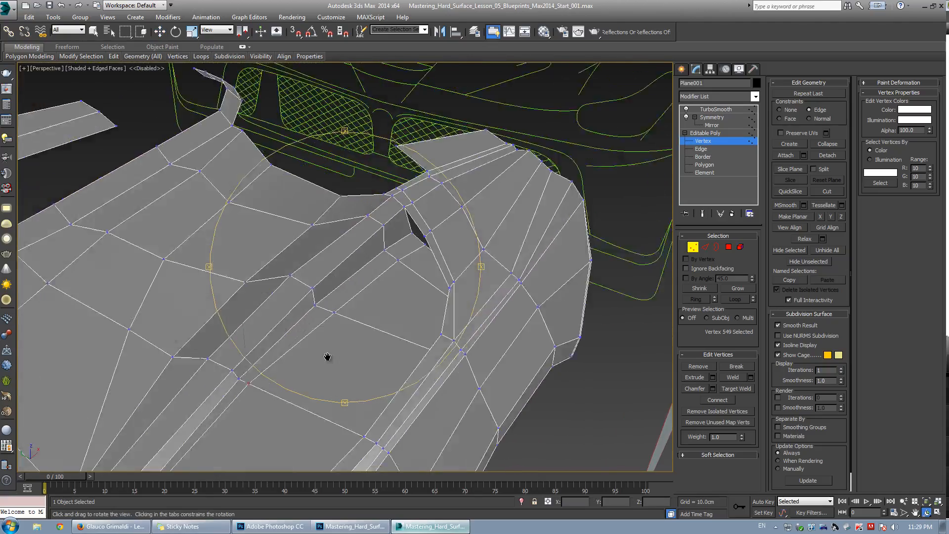
pyautogui.moveTo(327, 357); pyautogui.dragTo(354, 317)
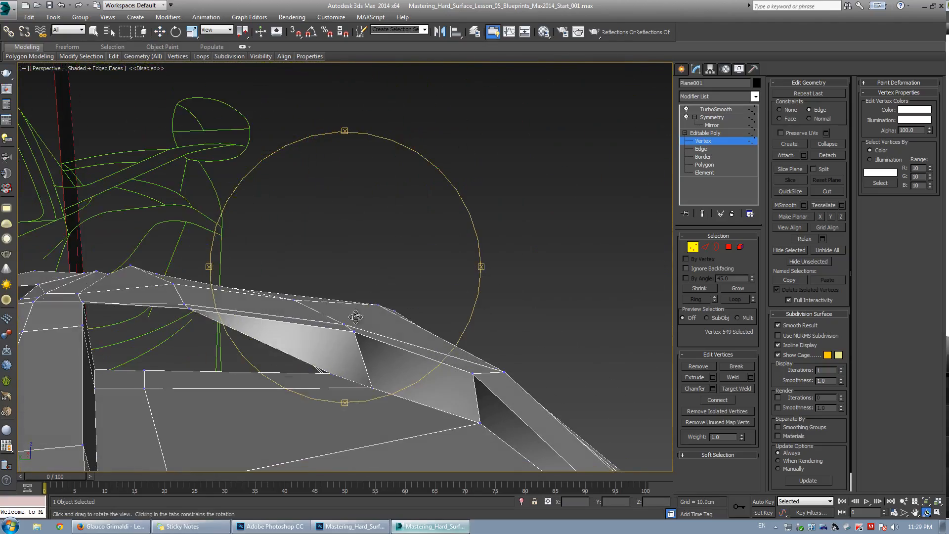
pyautogui.hotkey('alt', 'c')
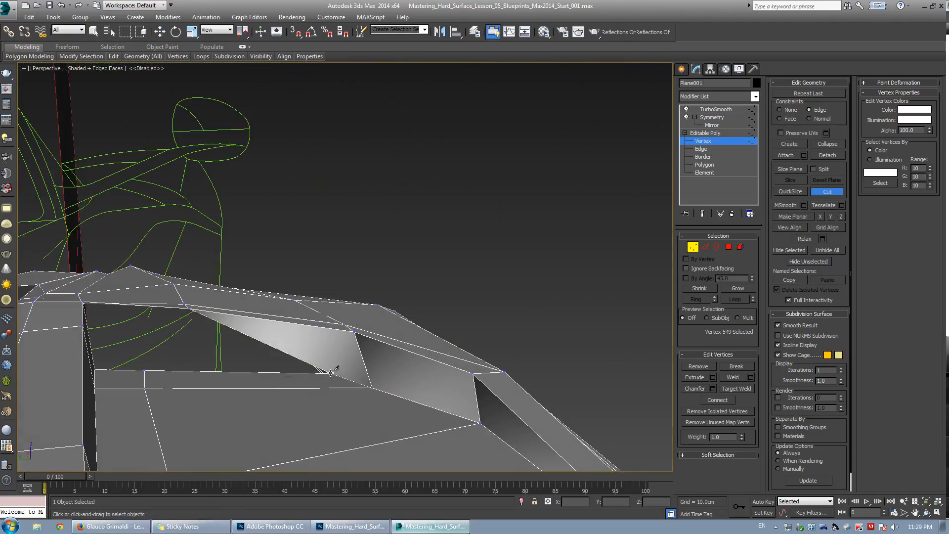
pyautogui.click(331, 329)
pyautogui.hotkey('ctrl', 'r')
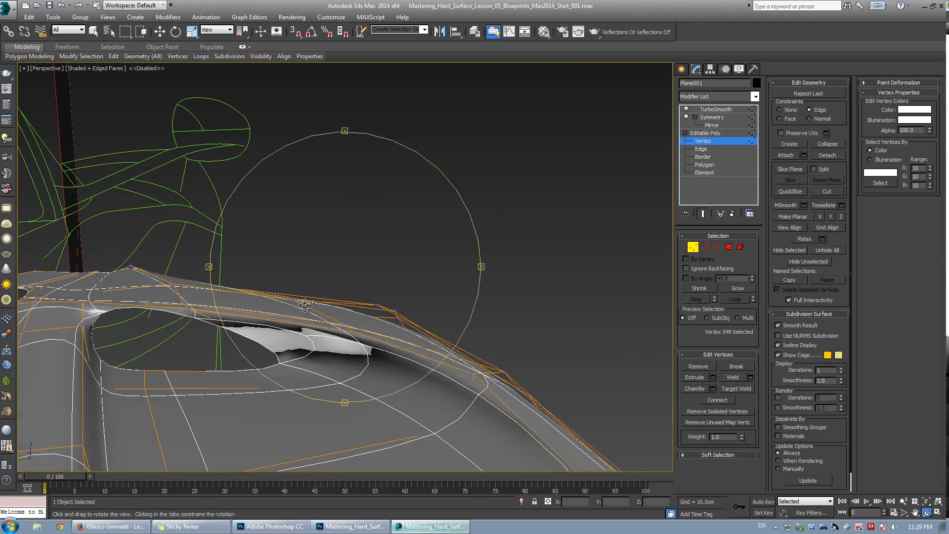
pyautogui.moveTo(348, 283); pyautogui.dragTo(331, 301)
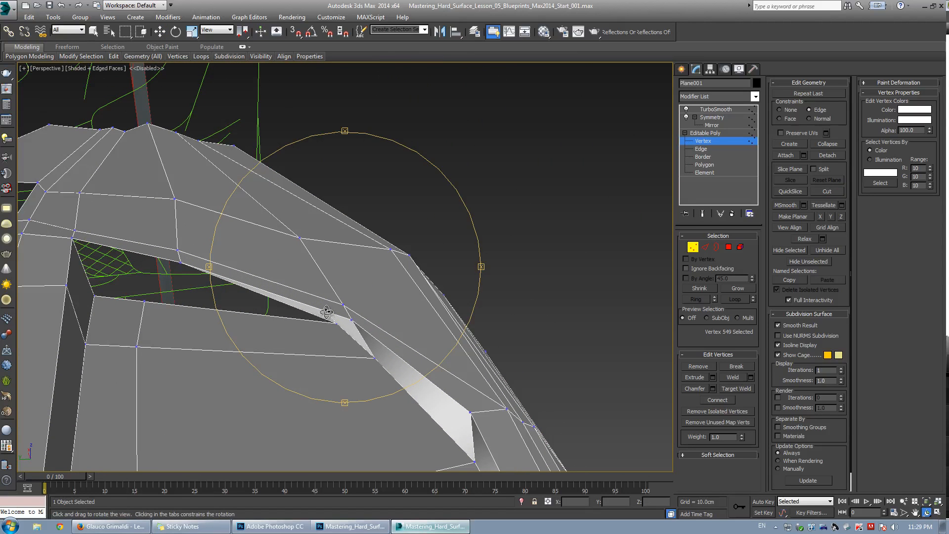
pyautogui.hotkey('alt', 'c')
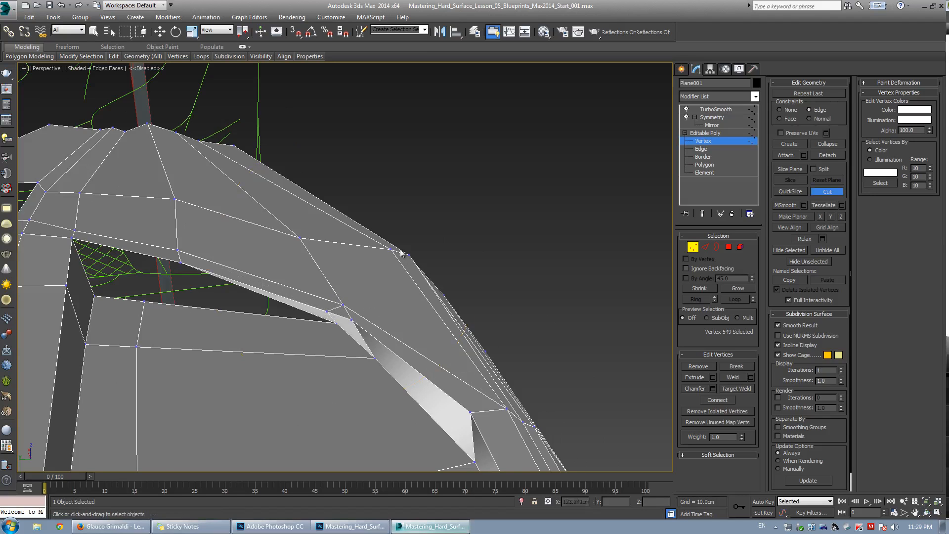
pyautogui.hotkey('ctrl', 'r')
pyautogui.scroll(-3, 400, 257)
pyautogui.moveTo(381, 321); pyautogui.dragTo(310, 297)
pyautogui.moveTo(297, 291); pyautogui.dragTo(340, 252, button='middle')
pyautogui.scroll(3, 340, 251)
pyautogui.press('w')
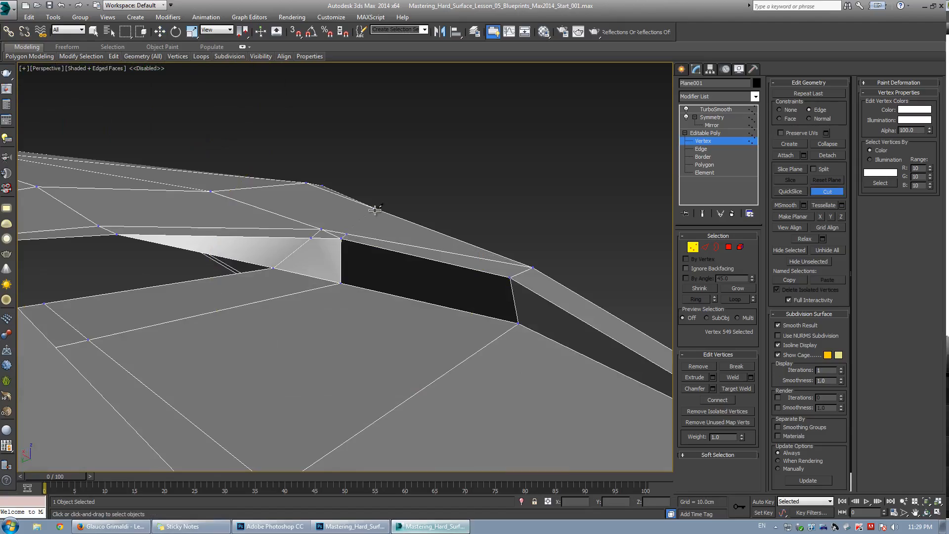
pyautogui.scroll(-4, 384, 181)
pyautogui.hotkey('ctrl', 'r')
pyautogui.moveTo(361, 213); pyautogui.dragTo(334, 312)
pyautogui.moveTo(334, 312); pyautogui.dragTo(333, 301, button='middle')
pyautogui.scroll(5, 333, 301)
pyautogui.press('w')
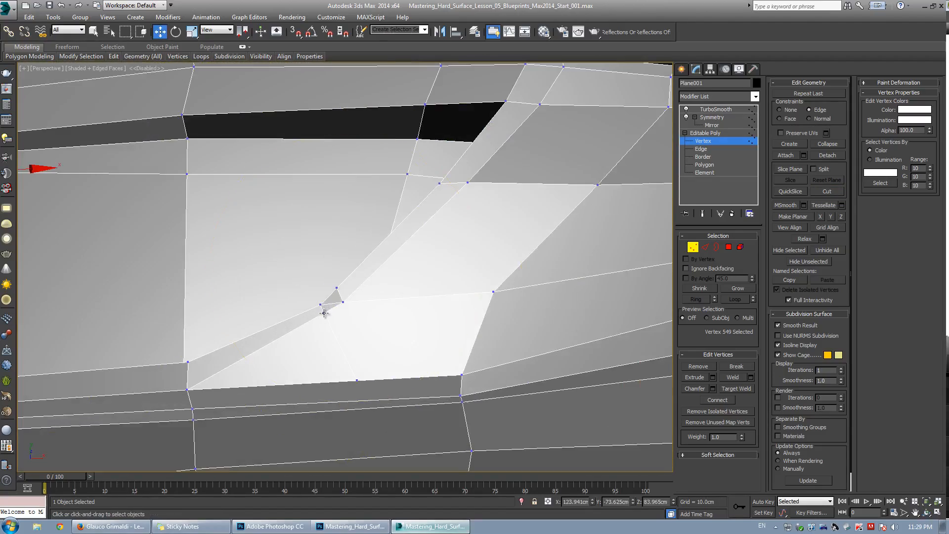
pyautogui.click(324, 313)
pyautogui.hotkey('ctrl', 'r')
pyautogui.moveTo(324, 303); pyautogui.dragTo(352, 277)
pyautogui.press('w')
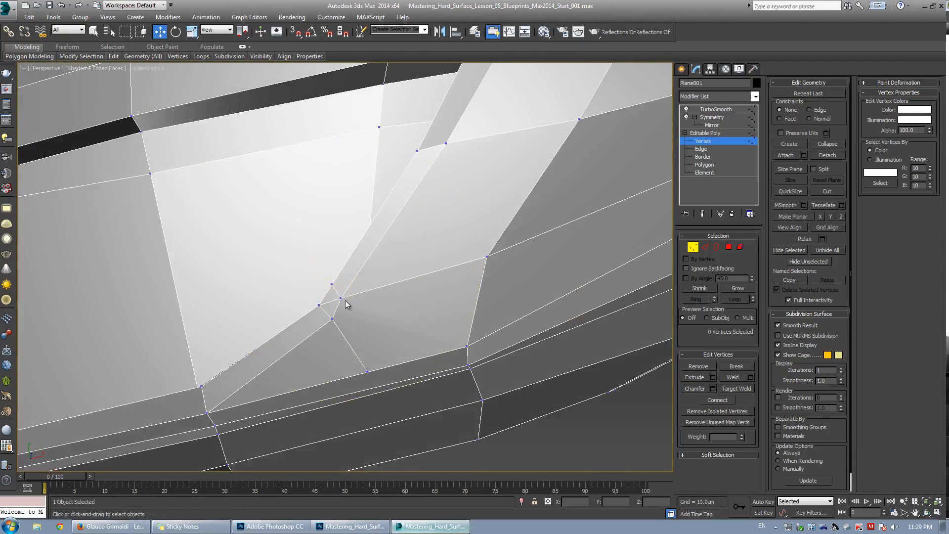
# Select two vertices at the vent's front corner and move them to smooth the transition, toggling the smoothing preview.
pyautogui.press('2')
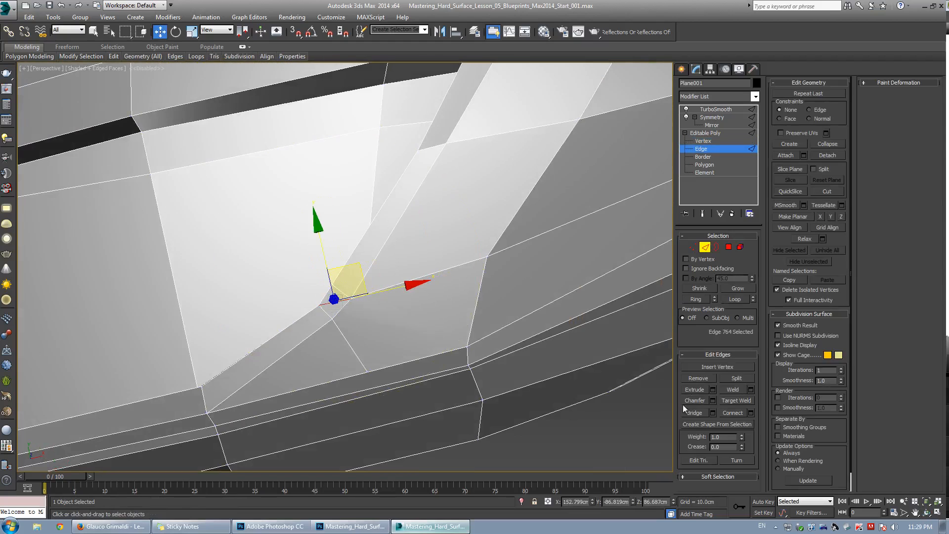
pyautogui.press('1')
pyautogui.press('F3')
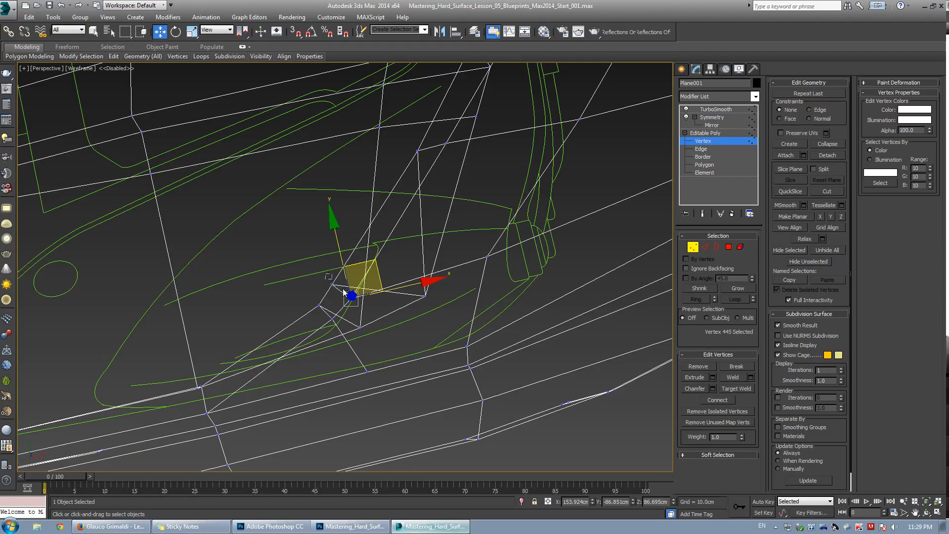
pyautogui.click(332, 284)
pyautogui.keyDown('ctrl'); pyautogui.click(349, 298); pyautogui.keyUp('ctrl')
pyautogui.press('F3')
pyautogui.hotkey('shift', 'x')
pyautogui.moveTo(360, 266); pyautogui.dragTo(372, 245)
pyautogui.press('`')
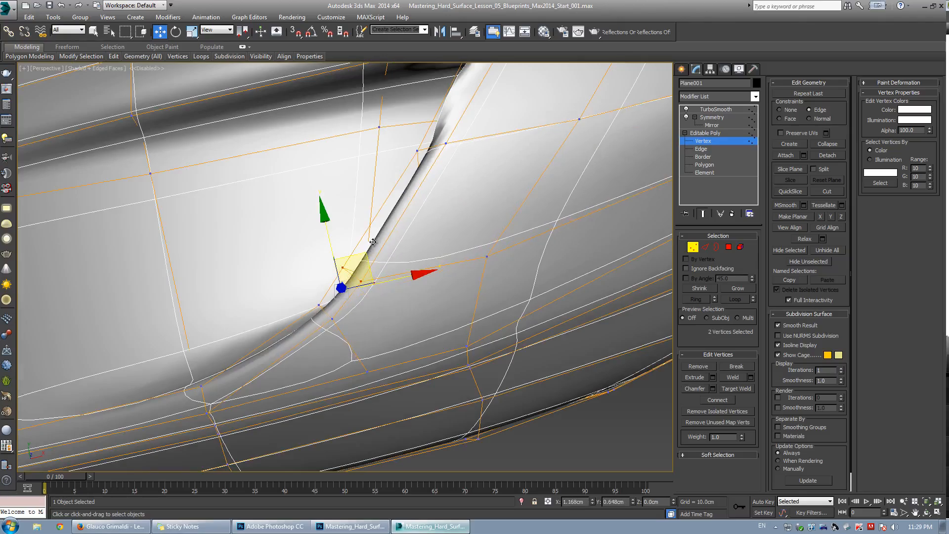
pyautogui.keyDown('alt'); pyautogui.moveTo(373, 241); pyautogui.dragTo(313, 284, button='middle'); pyautogui.keyUp('alt')
pyautogui.press('`')
# Cut an extra edge at the vent's lower corner and move its vertices to even out the stretched faces.
pyautogui.keyDown('alt'); pyautogui.moveTo(361, 325); pyautogui.dragTo(384, 276, button='middle'); pyautogui.keyUp('alt')
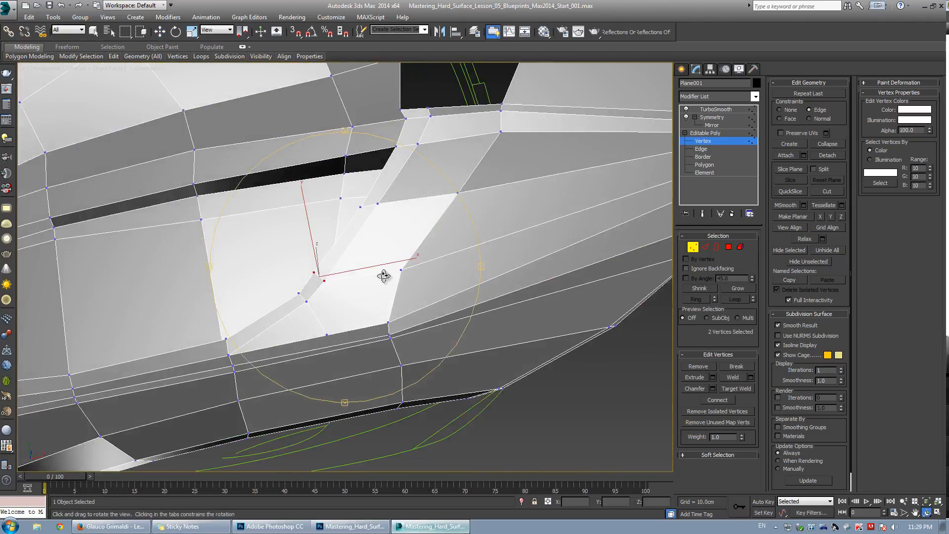
pyautogui.hotkey('alt', 'c')
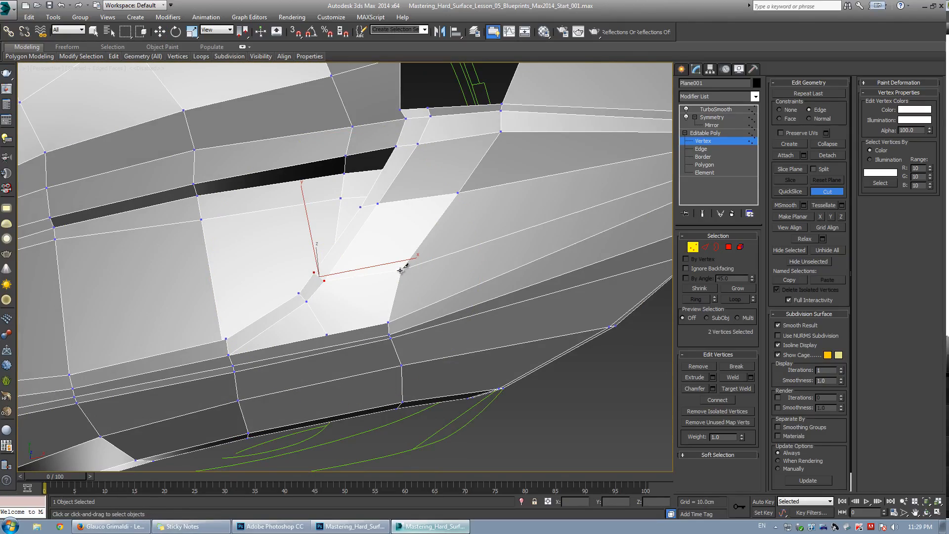
pyautogui.keyDown('alt'); pyautogui.moveTo(316, 301); pyautogui.dragTo(345, 328, button='middle'); pyautogui.keyUp('alt')
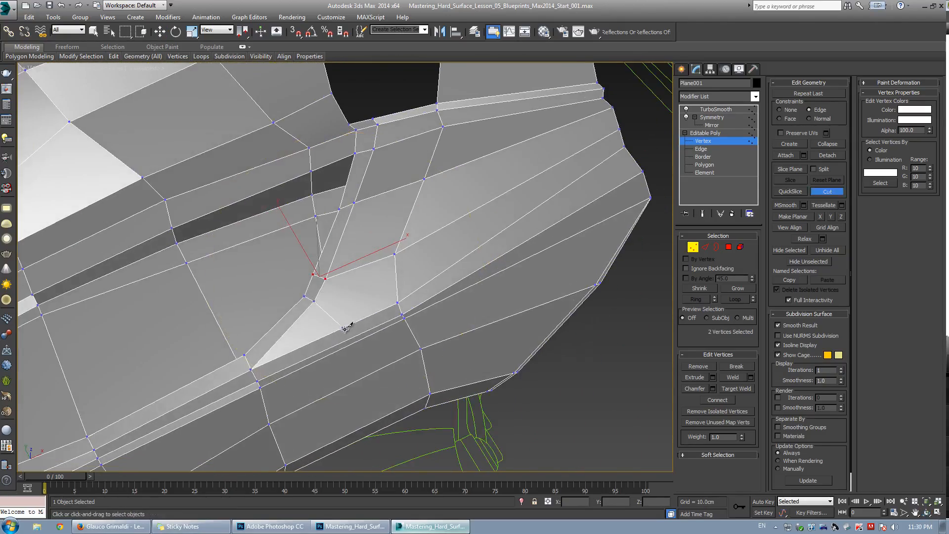
pyautogui.rightClick(396, 299)
pyautogui.click(422, 244)
pyautogui.press('`')
pyautogui.press('`')
pyautogui.keyDown('alt'); pyautogui.moveTo(389, 263); pyautogui.dragTo(332, 305, button='middle'); pyautogui.keyUp('alt')
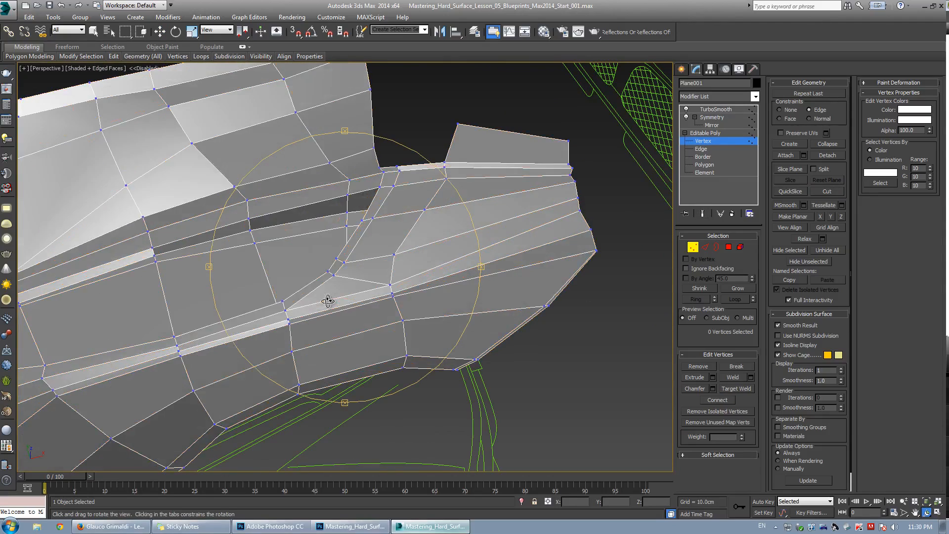
pyautogui.press('w')
pyautogui.scroll(4, 377, 293)
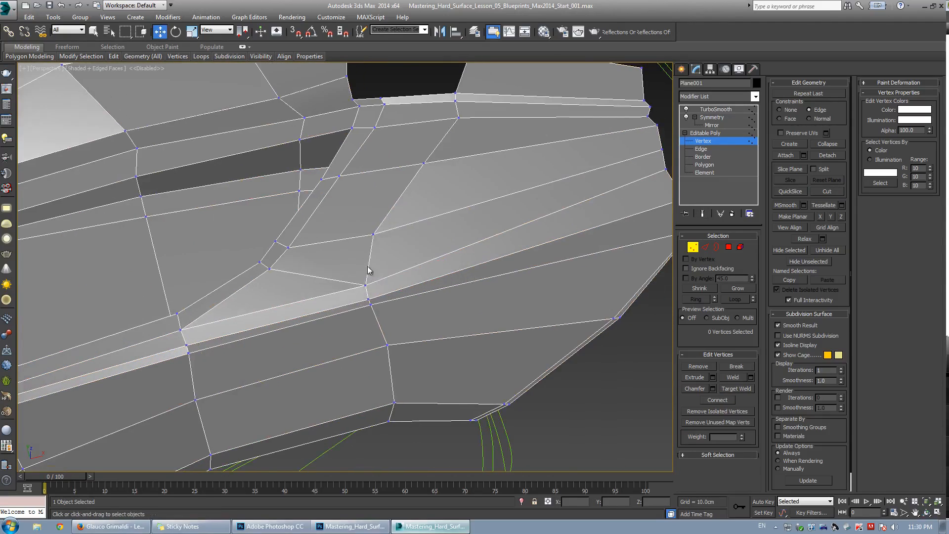
pyautogui.moveTo(367, 270); pyautogui.dragTo(335, 270, button='middle')
pyautogui.click(320, 313)
pyautogui.scroll(5, 237, 333)
pyautogui.press('w')
pyautogui.click(322, 323)
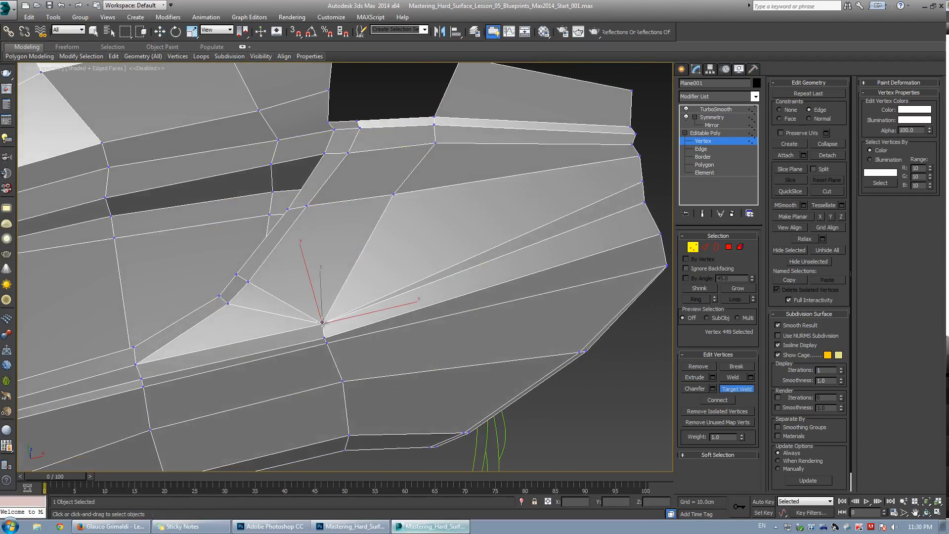
pyautogui.click(288, 282)
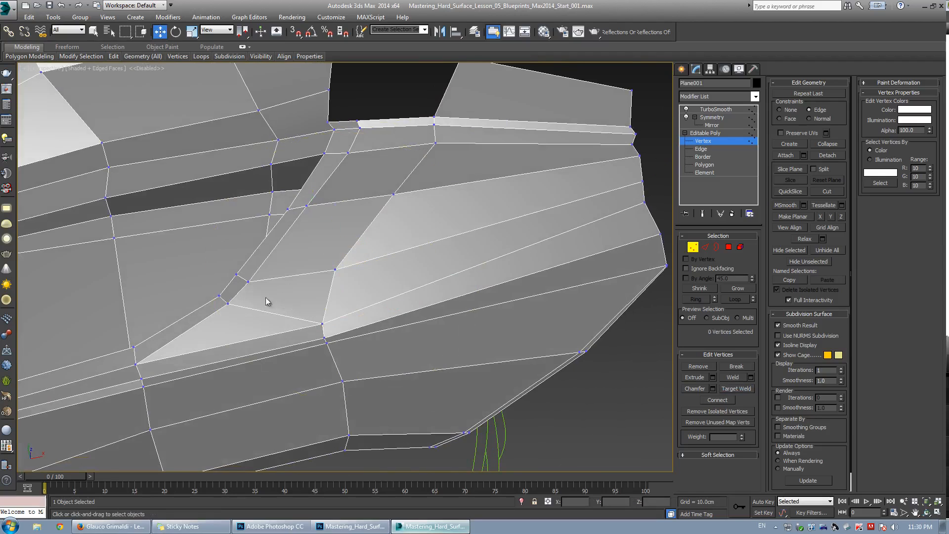
pyautogui.keyDown('alt'); pyautogui.moveTo(266, 298); pyautogui.dragTo(305, 267, button='middle'); pyautogui.keyUp('alt')
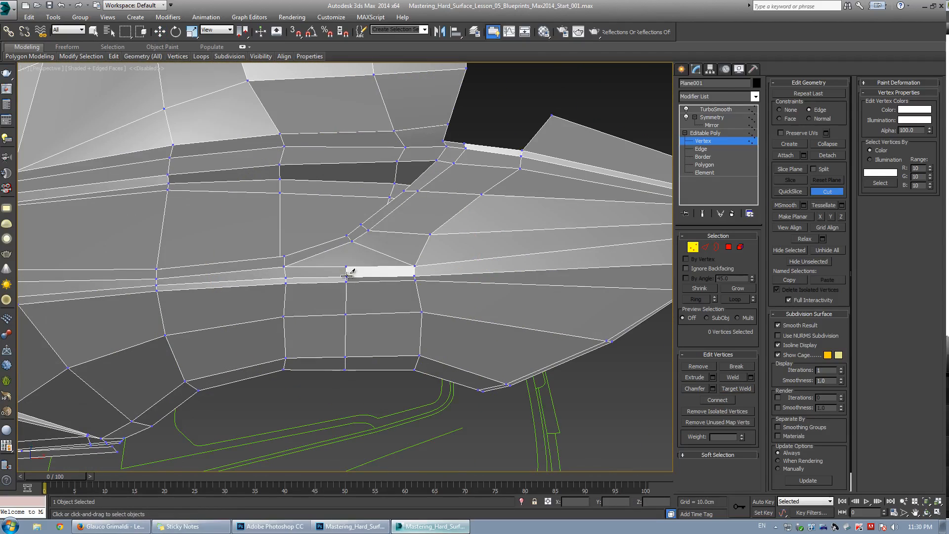
# Inspect the two close vertices at the vent's lower corner with the smoothed preview on and off.
pyautogui.hotkey('ctrl', 'r')
pyautogui.moveTo(325, 264); pyautogui.dragTo(366, 259)
pyautogui.rightClick(376, 267)
pyautogui.click(374, 263)
pyautogui.press('z')
pyautogui.scroll(-5, 346, 258)
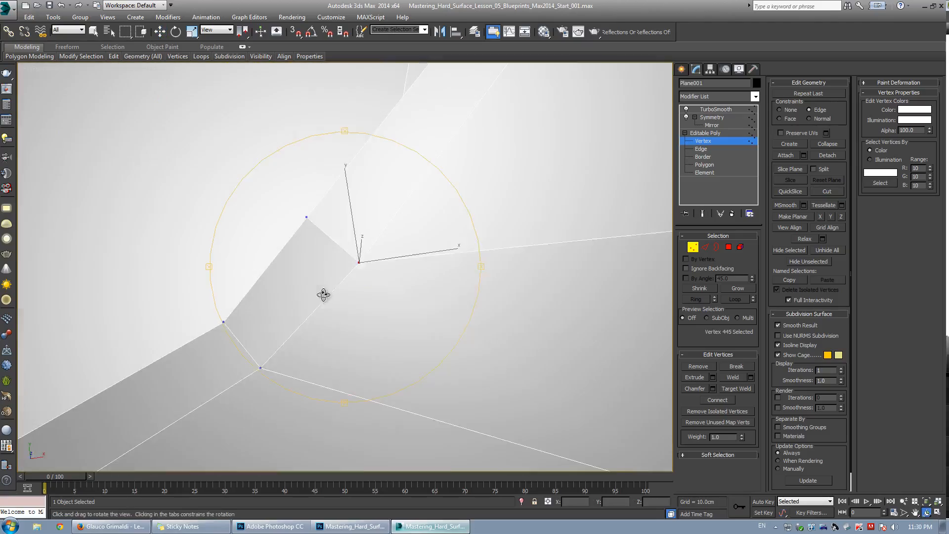
pyautogui.keyDown('alt'); pyautogui.moveTo(346, 257); pyautogui.dragTo(331, 259, button='middle'); pyautogui.keyUp('alt')
pyautogui.press('F3')
pyautogui.keyDown('ctrl'); pyautogui.click(333, 261); pyautogui.keyUp('ctrl')
pyautogui.press('F3')
pyautogui.scroll(3, 360, 283)
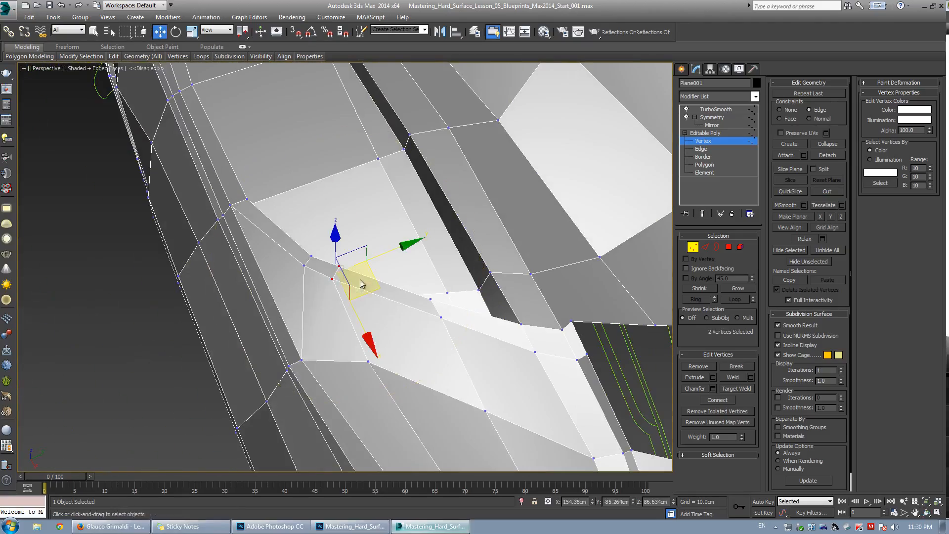
pyautogui.hotkey('ctrl', 'q')
pyautogui.hotkey('ctrl', 'r')
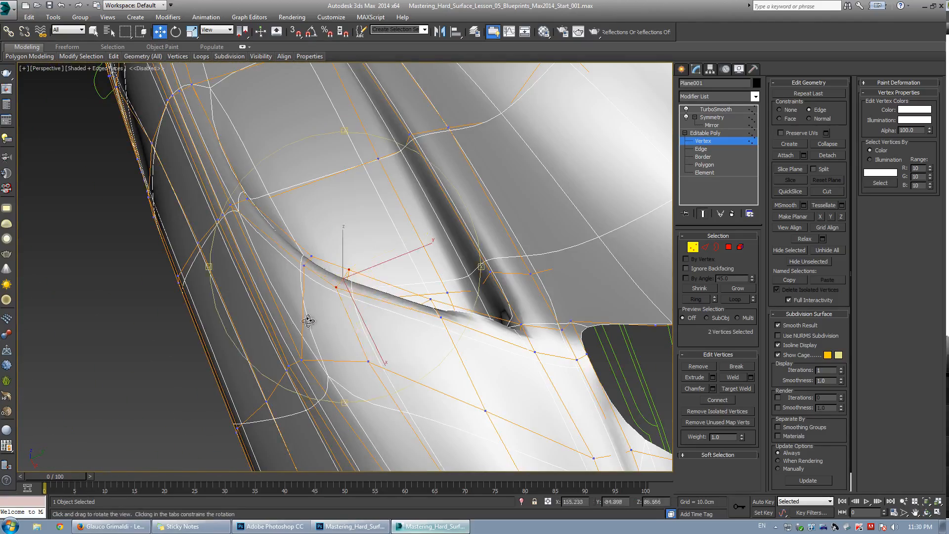
pyautogui.moveTo(307, 319); pyautogui.dragTo(472, 280)
pyautogui.hotkey('ctrl', 'q')
# Examine the vent's upper corner from several angles, selecting edges and vertices there.
pyautogui.press('2')
pyautogui.moveTo(321, 288); pyautogui.dragTo(254, 286)
pyautogui.press('2')
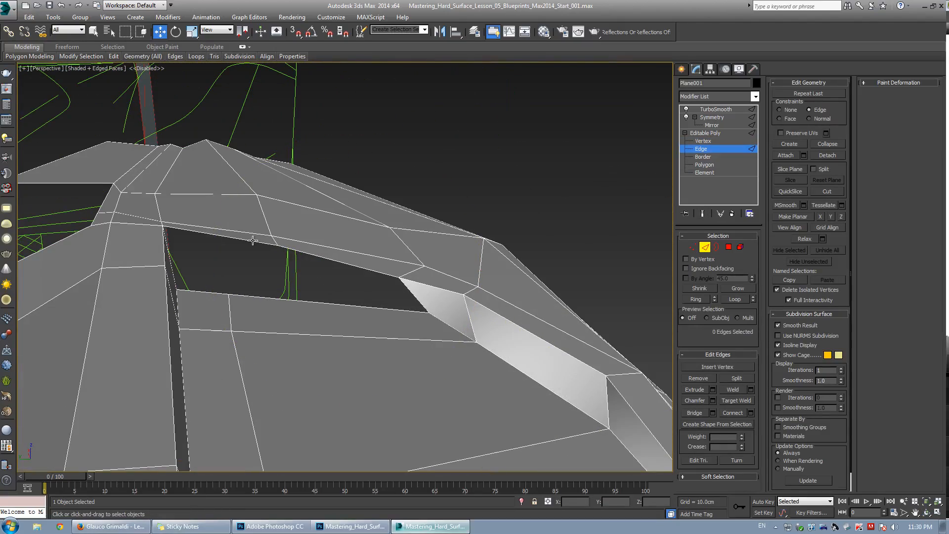
pyautogui.moveTo(278, 248); pyautogui.dragTo(330, 246, button='middle')
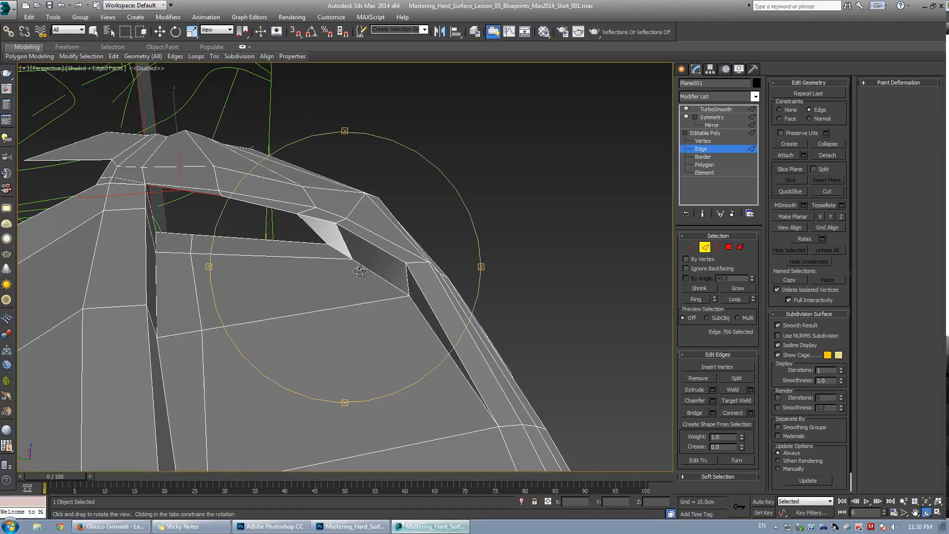
pyautogui.moveTo(360, 271); pyautogui.dragTo(290, 274)
pyautogui.scroll(-3, 283, 266)
pyautogui.rightClick(269, 294)
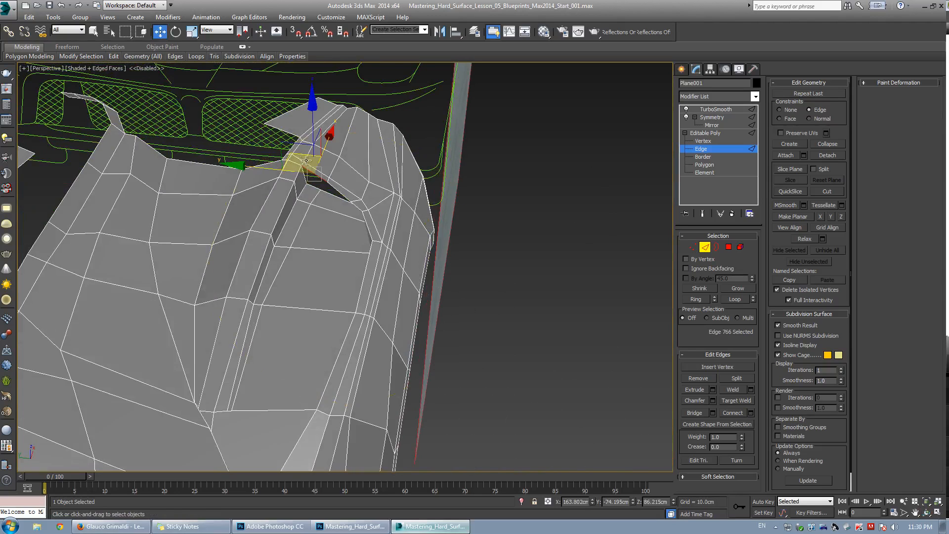
pyautogui.press('1')
pyautogui.hotkey('alt', 'c')
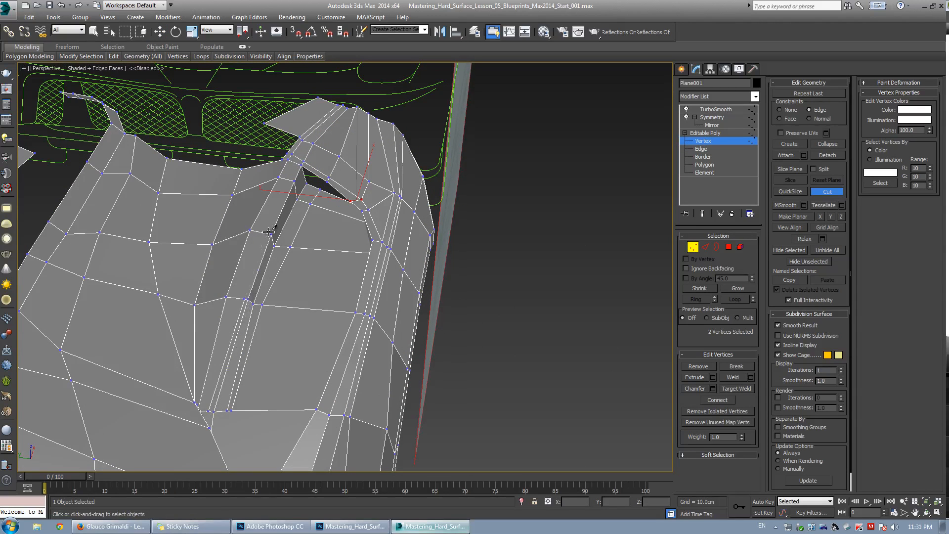
pyautogui.rightClick(290, 181)
pyautogui.scroll(5, 297, 198)
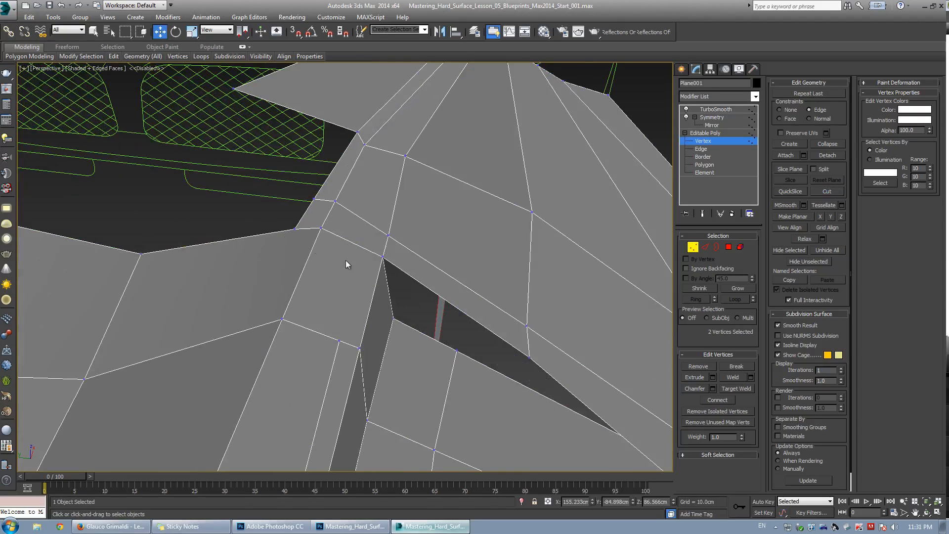
pyautogui.hotkey('alt', 'c')
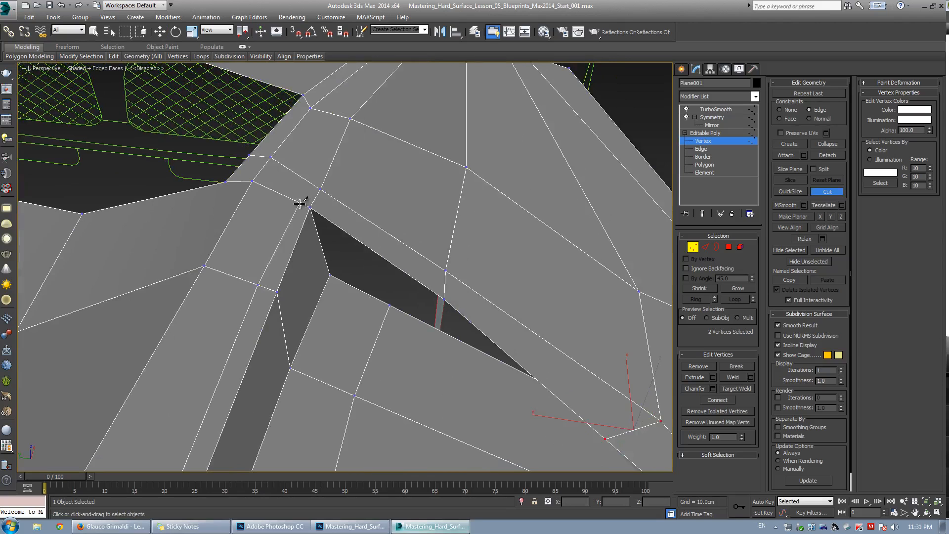
pyautogui.rightClick(330, 238)
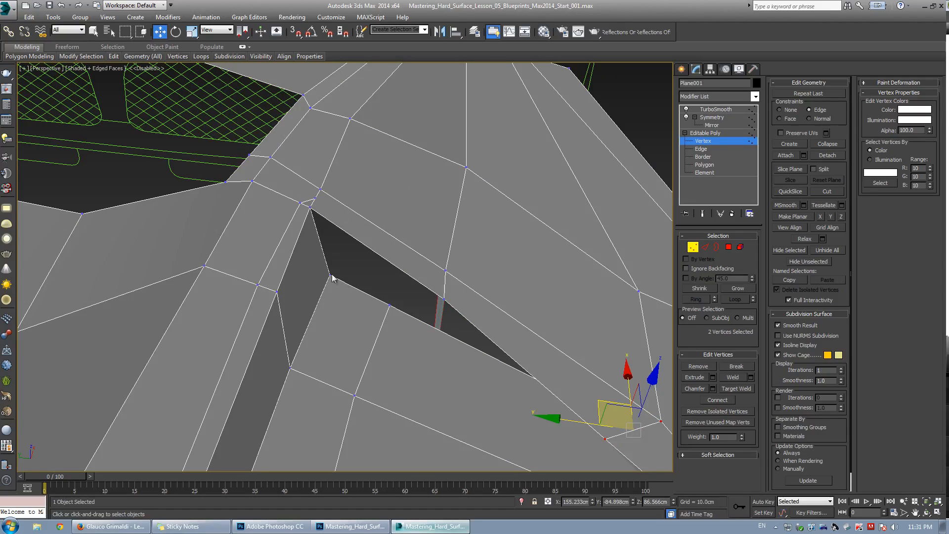
pyautogui.keyDown('alt'); pyautogui.moveTo(328, 275); pyautogui.dragTo(345, 254, button='middle'); pyautogui.keyUp('alt')
pyautogui.press('2')
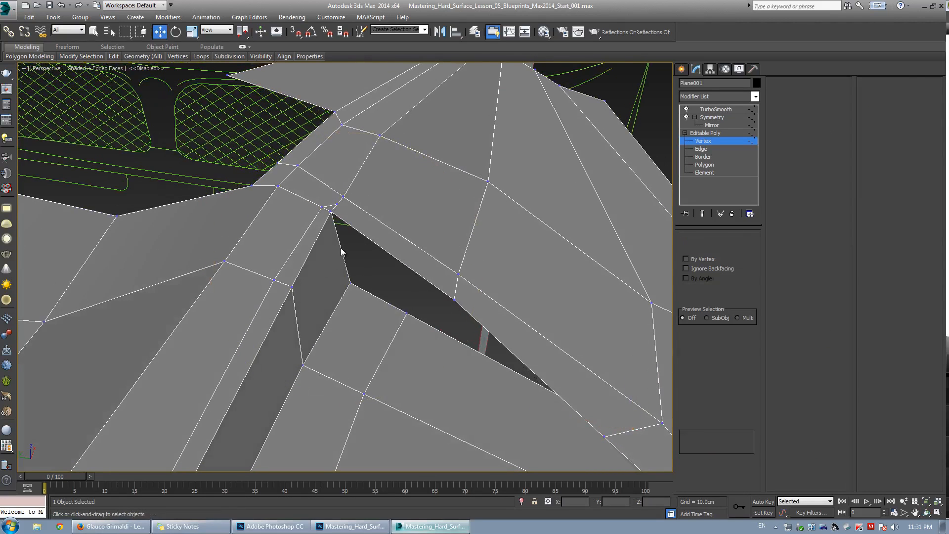
pyautogui.click(340, 250)
pyautogui.moveTo(329, 229); pyautogui.dragTo(330, 232)
pyautogui.hotkey('ctrl', 'z')
pyautogui.hotkey('shift', 'x')
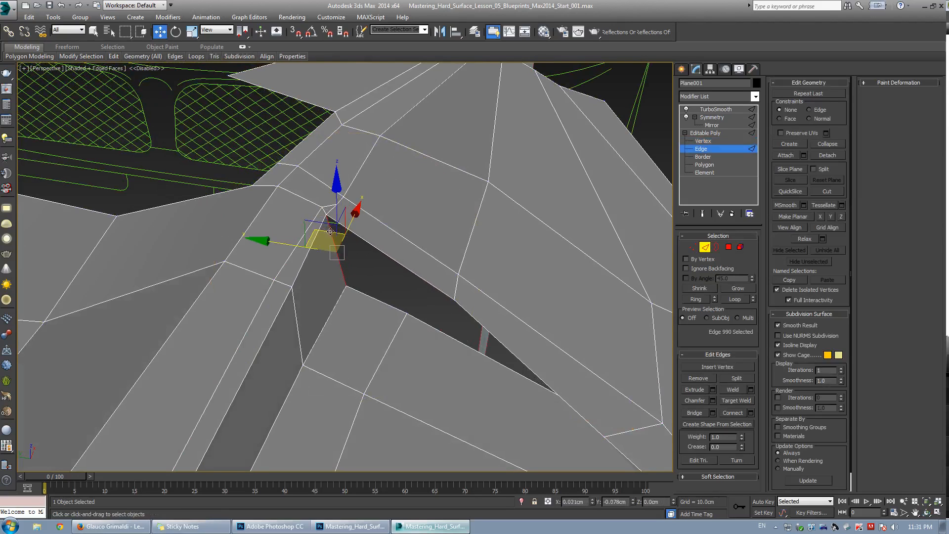
# Cut a short edge at the vent's upper corner beside the opening.
pyautogui.scroll(4, 338, 229)
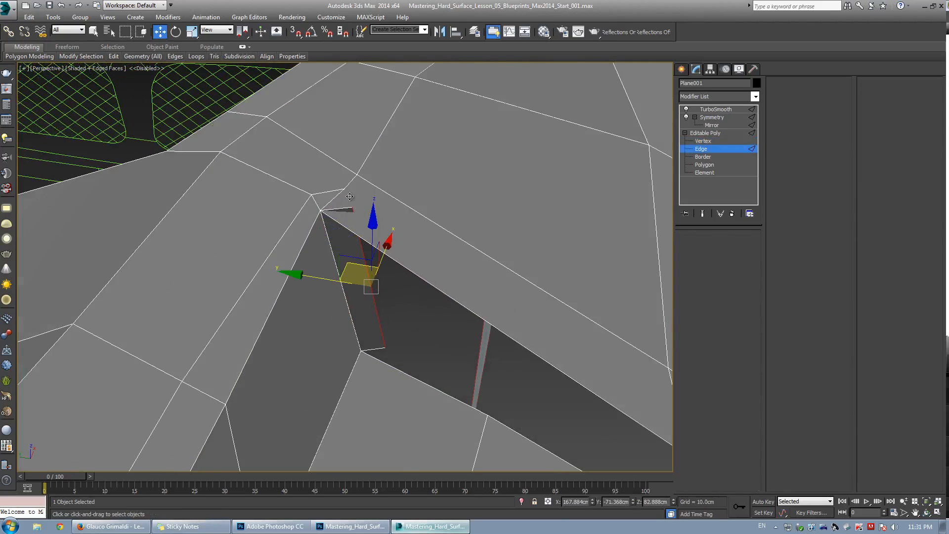
pyautogui.press('1')
pyautogui.hotkey('alt', 'c')
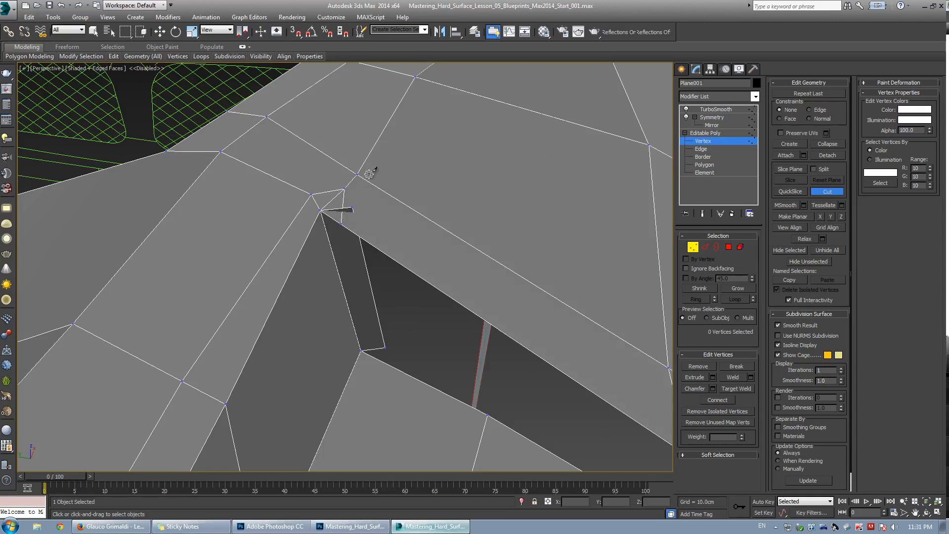
pyautogui.click(341, 224)
pyautogui.rightClick(374, 236)
pyautogui.press('2')
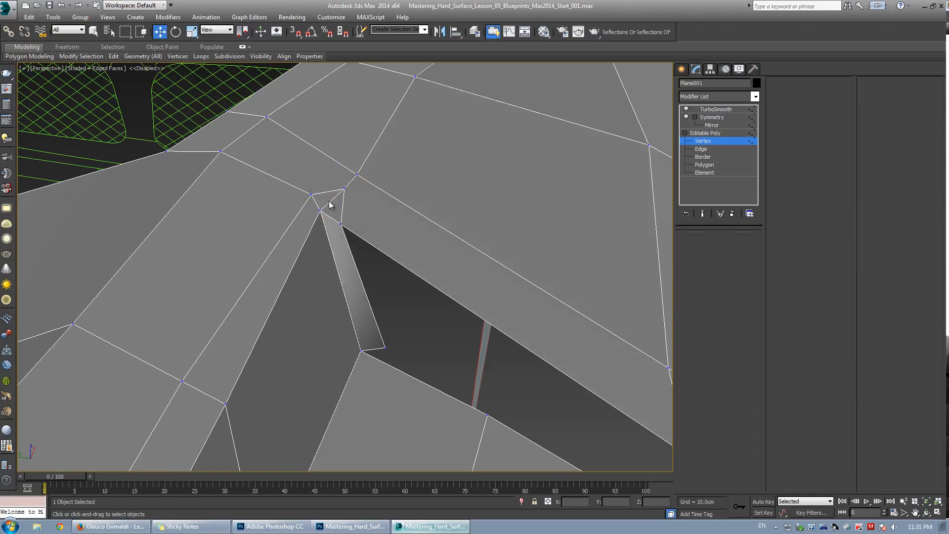
# Cut a new edge from the vent's upper corner down across the adjacent panel face.
pyautogui.click(332, 202)
pyautogui.click(689, 378)
pyautogui.press('1')
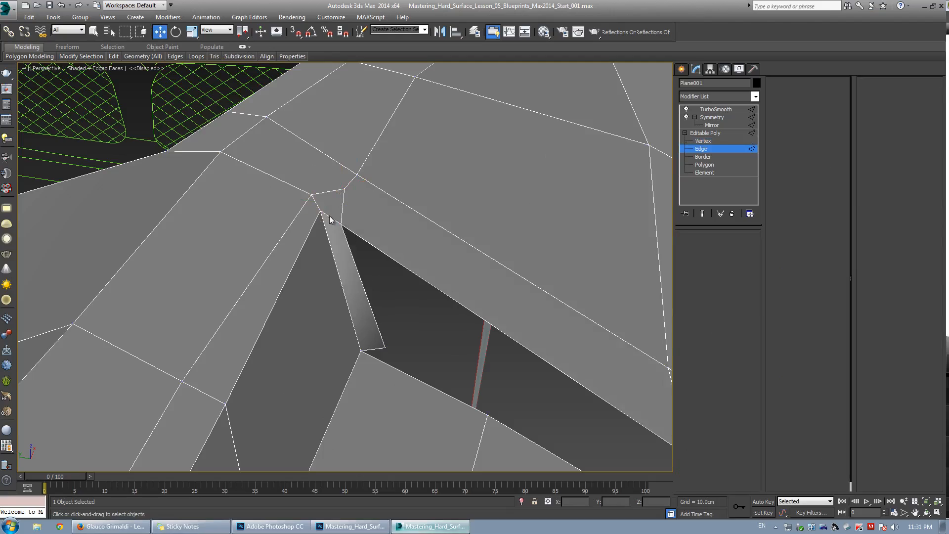
pyautogui.click(341, 224)
pyautogui.keyDown('alt'); pyautogui.moveTo(341, 225); pyautogui.dragTo(321, 196, button='middle'); pyautogui.keyUp('alt')
pyautogui.moveTo(322, 194); pyautogui.dragTo(340, 186)
pyautogui.press('2')
pyautogui.click(333, 220)
pyautogui.press('`')
pyautogui.keyDown('alt'); pyautogui.moveTo(346, 208); pyautogui.dragTo(362, 315, button='middle'); pyautogui.keyUp('alt')
pyautogui.press('`')
pyautogui.press('1')
pyautogui.press('w')
pyautogui.hotkey('alt', 'c')
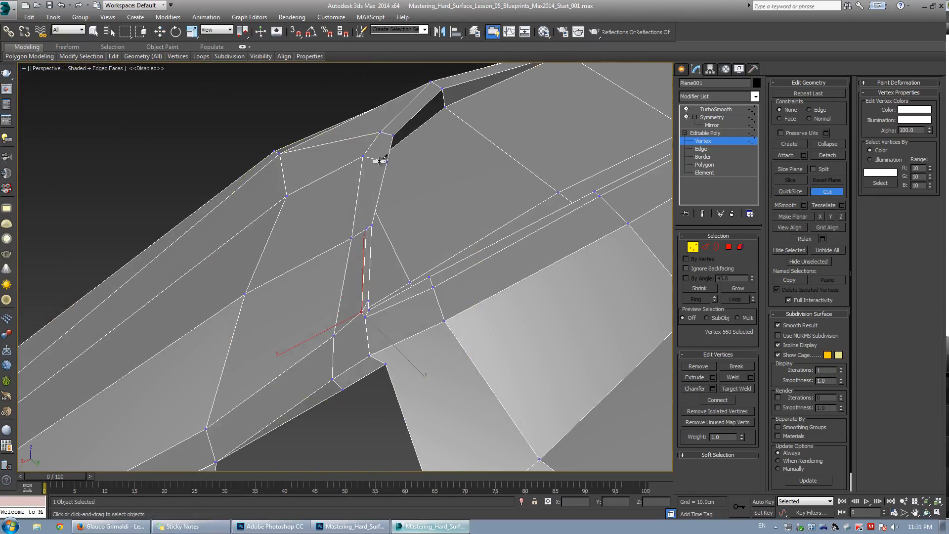
pyautogui.rightClick(401, 147)
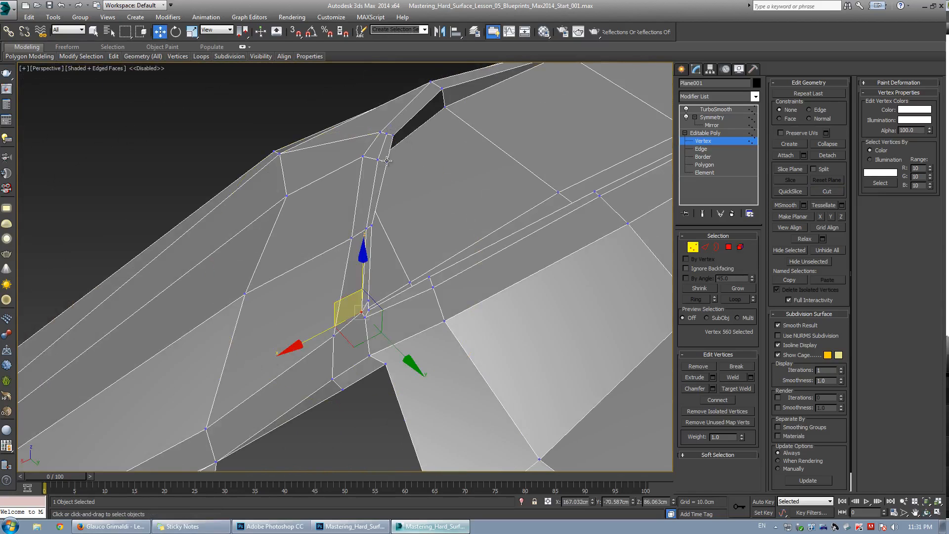
# Reposition the vertex at the vent's upper corner to even out the surrounding faces.
pyautogui.click(387, 161)
pyautogui.keyDown('alt'); pyautogui.moveTo(387, 163); pyautogui.dragTo(313, 303, button='middle'); pyautogui.keyUp('alt')
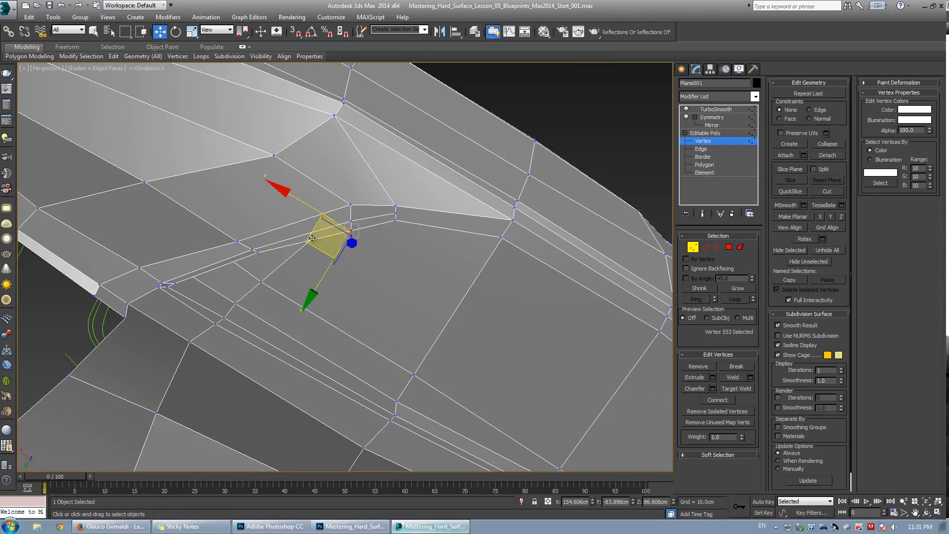
pyautogui.keyDown('alt'); pyautogui.moveTo(313, 234); pyautogui.dragTo(295, 186, button='middle'); pyautogui.keyUp('alt')
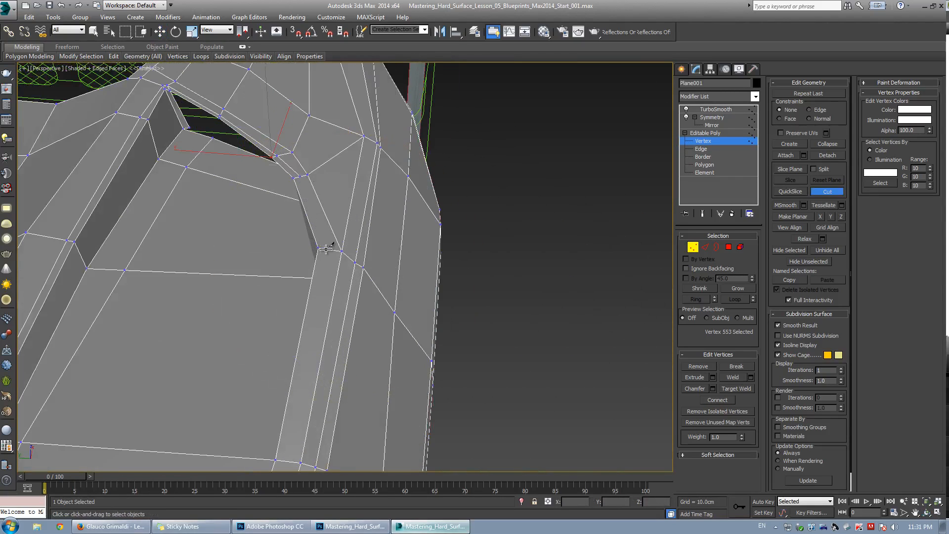
pyautogui.scroll(-3, 351, 259)
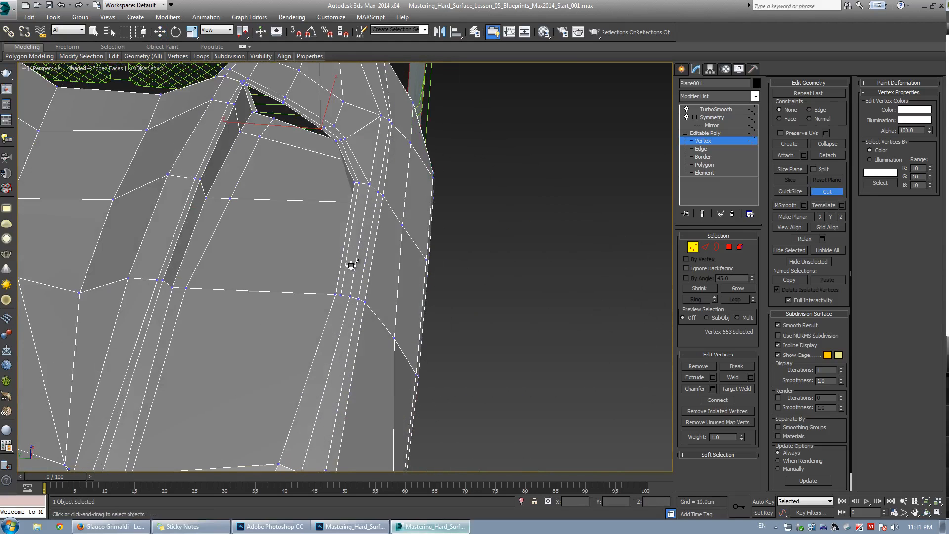
pyautogui.keyDown('alt'); pyautogui.moveTo(351, 259); pyautogui.dragTo(387, 182, button='middle'); pyautogui.keyUp('alt')
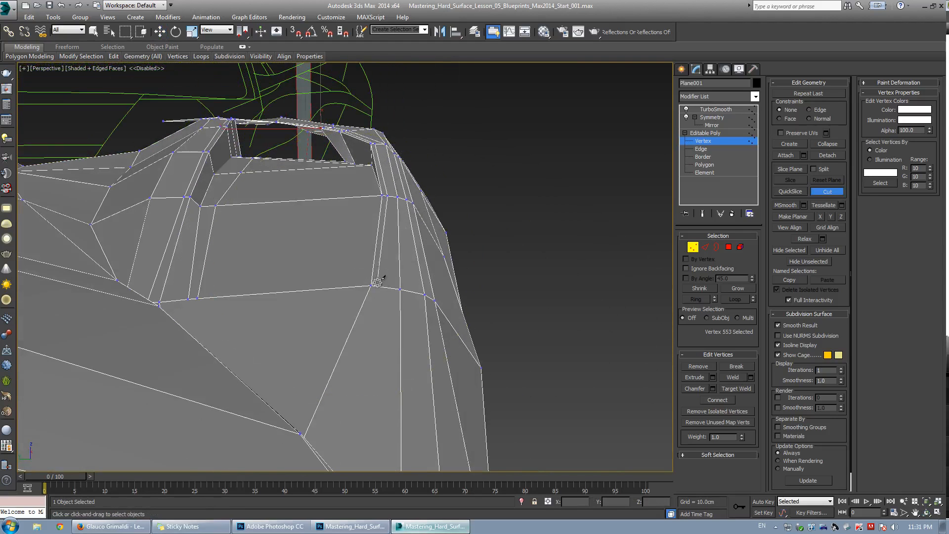
# Inspect the smoothed fender around the vent from several angles with the preview toggled.
pyautogui.rightClick(372, 318)
pyautogui.hotkey('ctrl', 'e')
pyautogui.press('F4')
pyautogui.scroll(-3, 384, 239)
pyautogui.keyDown('alt'); pyautogui.moveTo(383, 239); pyautogui.dragTo(331, 325, button='middle'); pyautogui.keyUp('alt')
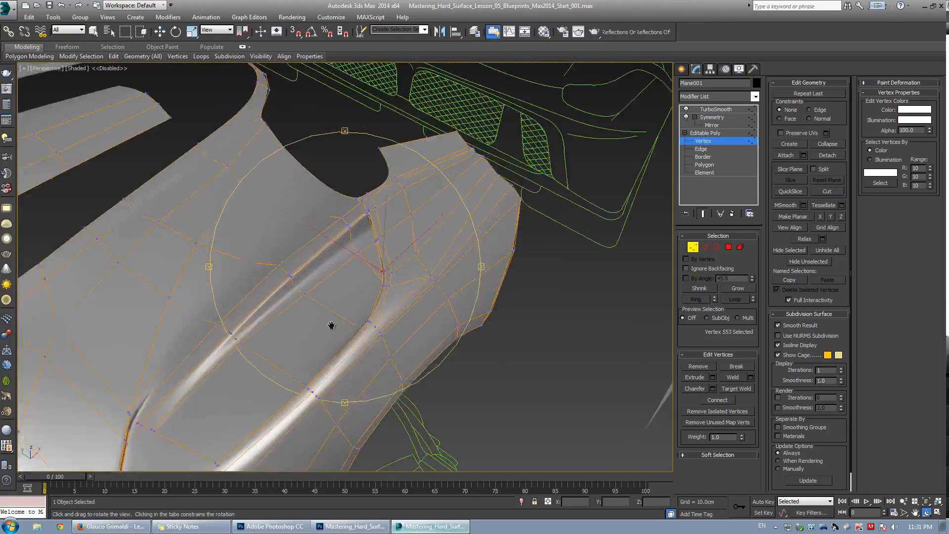
pyautogui.hotkey('ctrl', 'e')
pyautogui.scroll(3, 347, 260)
pyautogui.press('F4')
pyautogui.keyDown('alt'); pyautogui.moveTo(347, 261); pyautogui.dragTo(236, 231, button='middle'); pyautogui.keyUp('alt')
pyautogui.scroll(3, 341, 248)
# Select the edge and the small open border at the vent's upper corner and nudge them into place.
pyautogui.press('3')
pyautogui.press('1')
pyautogui.press('w')
pyautogui.press('2')
pyautogui.click(272, 268)
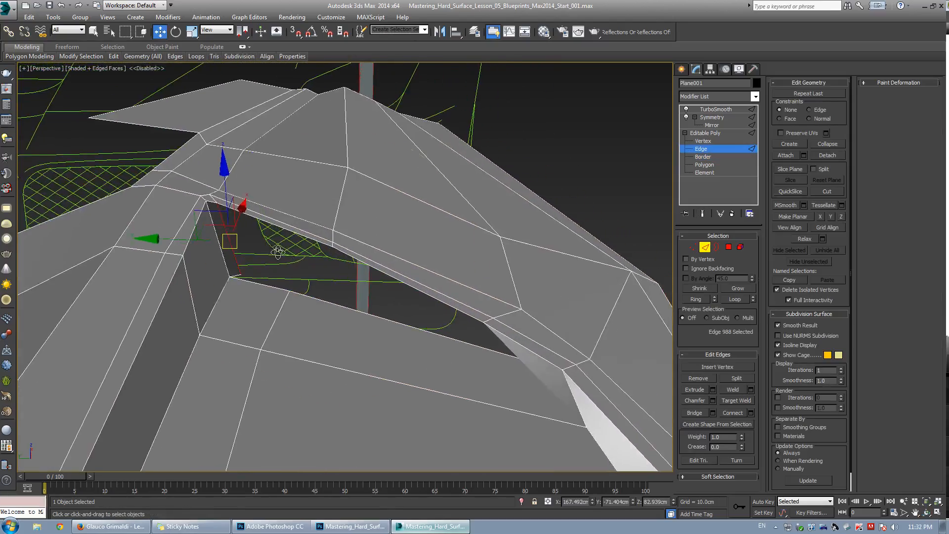
pyautogui.keyDown('alt'); pyautogui.moveTo(292, 264); pyautogui.dragTo(324, 267, button='middle'); pyautogui.keyUp('alt')
pyautogui.press('3')
pyautogui.click(469, 292)
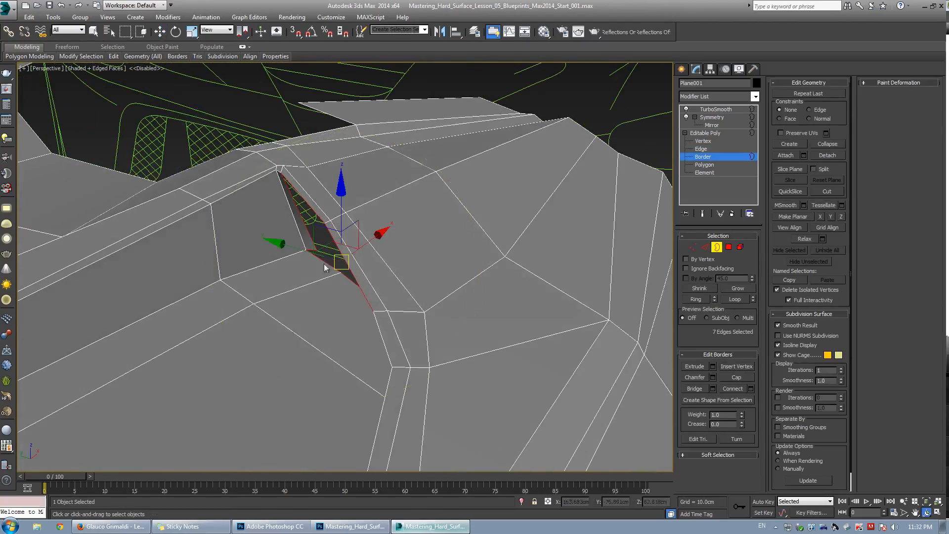
pyautogui.keyDown('shift'); pyautogui.moveTo(358, 226); pyautogui.dragTo(393, 223); pyautogui.keyUp('shift')
pyautogui.moveTo(327, 262)
pyautogui.keyDown('alt'); pyautogui.mouseDown(button='middle')
pyautogui.moveTo(312, 265)
pyautogui.moveTo(346, 272)
pyautogui.moveTo(324, 261)
pyautogui.mouseUp(button='middle'); pyautogui.keyUp('alt')
# Check the smoothed result at the vent's upper corner with the smooth preview on and off.
pyautogui.press('1')
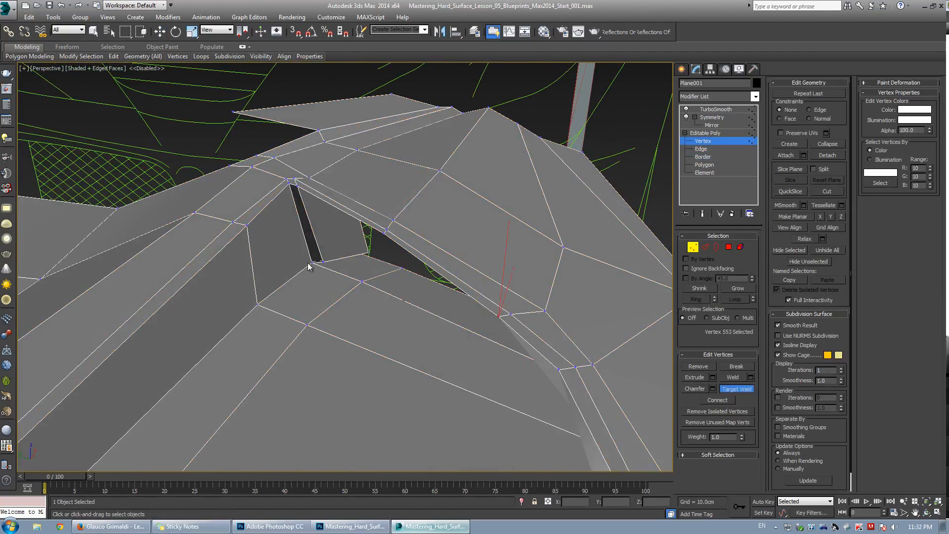
pyautogui.press('w')
pyautogui.press('`')
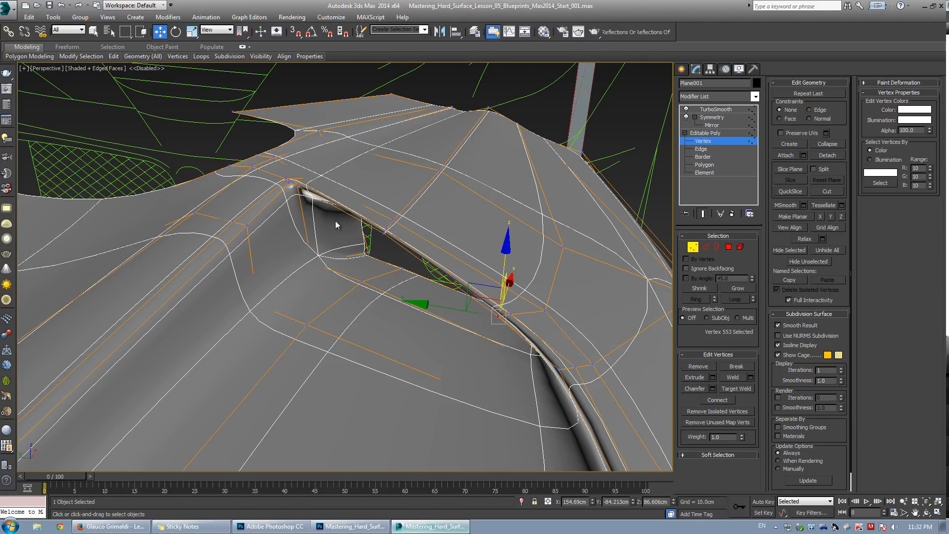
pyautogui.press('`')
pyautogui.press('F4')
pyautogui.press('`')
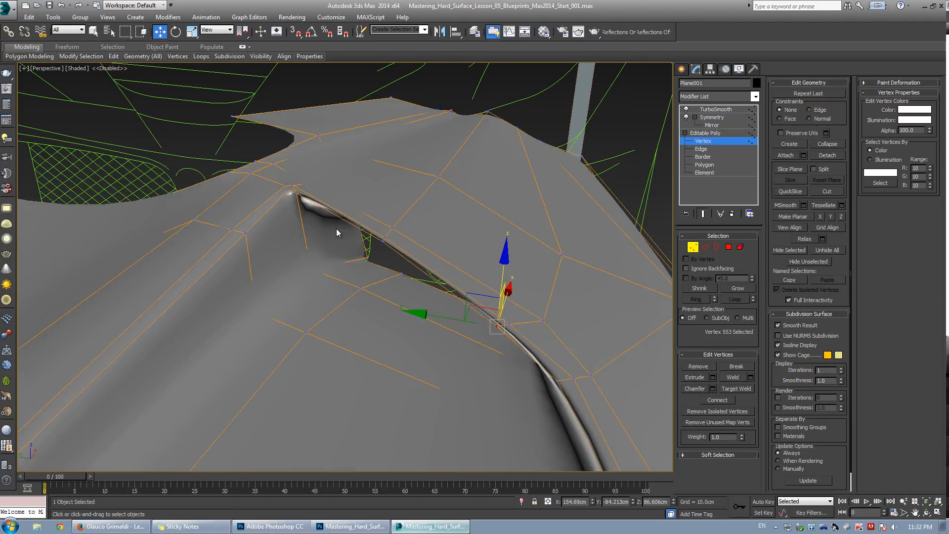
pyautogui.press('F4')
pyautogui.keyDown('alt'); pyautogui.moveTo(336, 228); pyautogui.dragTo(305, 253, button='middle'); pyautogui.keyUp('alt')
pyautogui.press('`')
# Cut an edge at the vent's upper corner and target-weld the stray vertex onto its neighbour.
pyautogui.hotkey('alt', 'c')
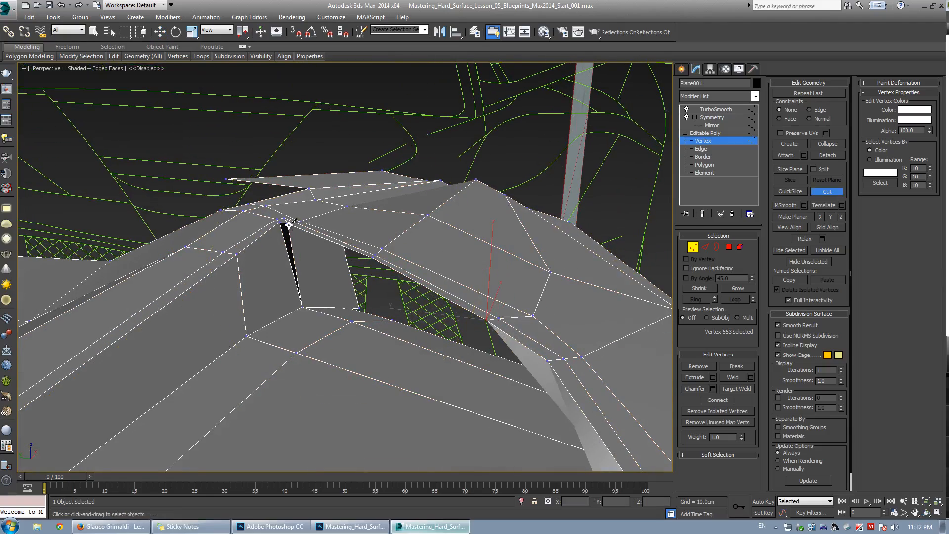
pyautogui.keyDown('alt'); pyautogui.moveTo(335, 301); pyautogui.dragTo(306, 272, button='middle'); pyautogui.keyUp('alt')
pyautogui.hotkey('ctrl', 'shift', 'w')
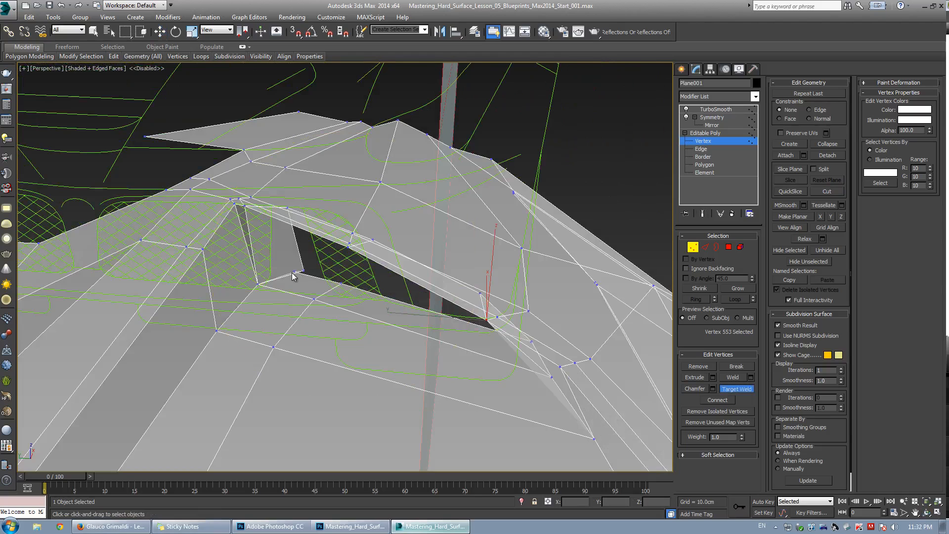
pyautogui.hotkey('alt', 'x')
pyautogui.keyDown('alt'); pyautogui.moveTo(282, 255); pyautogui.dragTo(271, 242, button='middle'); pyautogui.keyUp('alt')
# Cut another short edge beside the vent opening's inner corner.
pyautogui.hotkey('alt', 'c')
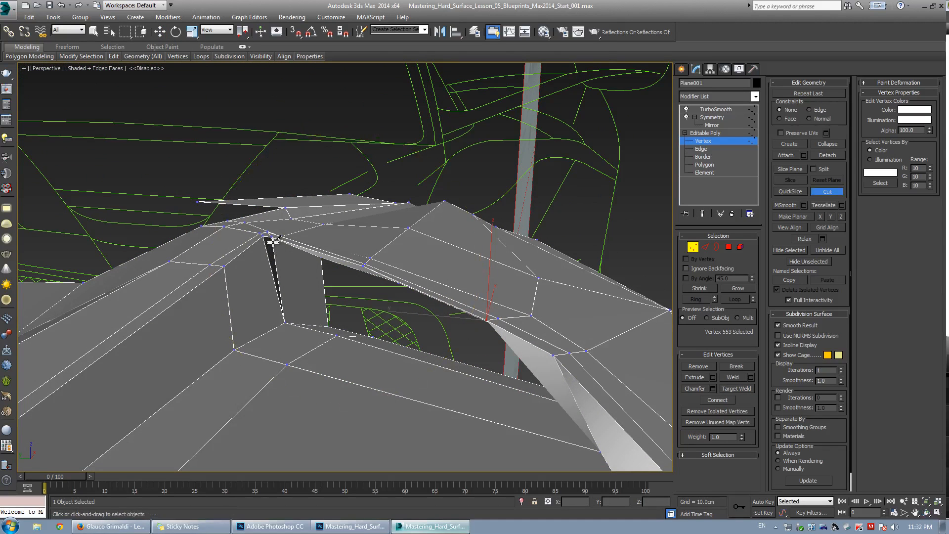
pyautogui.rightClick(358, 339)
pyautogui.keyDown('alt'); pyautogui.moveTo(310, 298); pyautogui.dragTo(314, 324, button='middle'); pyautogui.keyUp('alt')
# Remove the unneeded edge at the vent's upper corner.
pyautogui.press('2')
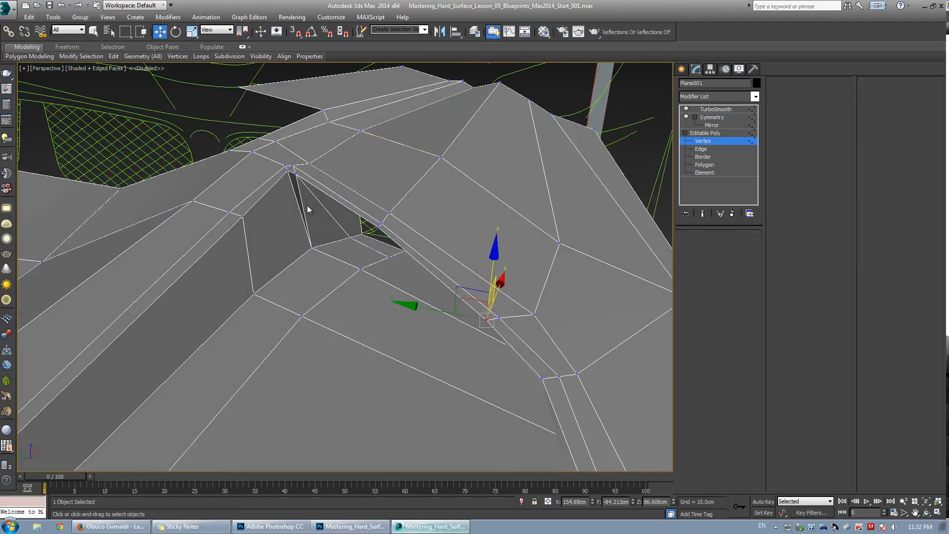
pyautogui.click(302, 204)
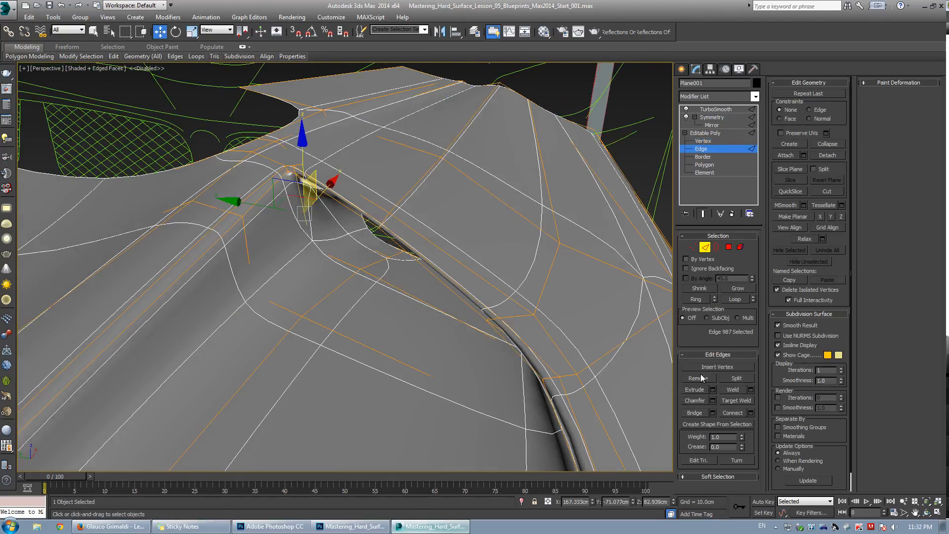
pyautogui.click(701, 379)
# Inspect the smoothed vent opening from several angles, toggling the smooth preview and selecting edge loops.
pyautogui.hotkey('ctrl', 'q')
pyautogui.scroll(4, 345, 219)
pyautogui.hotkey('ctrl', 'q')
pyautogui.scroll(-5, 369, 240)
pyautogui.scroll(5, 397, 263)
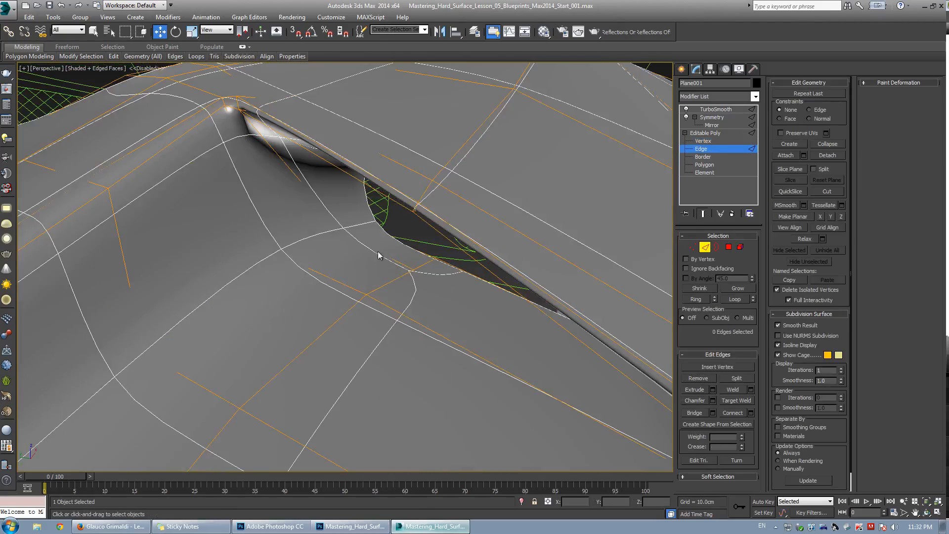
pyautogui.press('F4')
pyautogui.scroll(-5, 375, 243)
pyautogui.keyDown('alt'); pyautogui.moveTo(375, 244); pyautogui.dragTo(407, 152, button='middle'); pyautogui.keyUp('alt')
pyautogui.hotkey('ctrl', 'q')
pyautogui.press('F4')
pyautogui.scroll(2, 378, 277)
pyautogui.scroll(4, 348, 204)
pyautogui.scroll(-1, 346, 208)
pyautogui.doubleClick(332, 238)
pyautogui.scroll(-5, 305, 221)
pyautogui.keyDown('alt'); pyautogui.moveTo(305, 221); pyautogui.dragTo(337, 274, button='middle'); pyautogui.keyUp('alt')
pyautogui.hotkey('ctrl', 'q')
pyautogui.press('F4')
pyautogui.scroll(5, 232, 244)
pyautogui.scroll(-5, 300, 274)
pyautogui.scroll(5, 292, 275)
pyautogui.hotkey('ctrl', 'q')
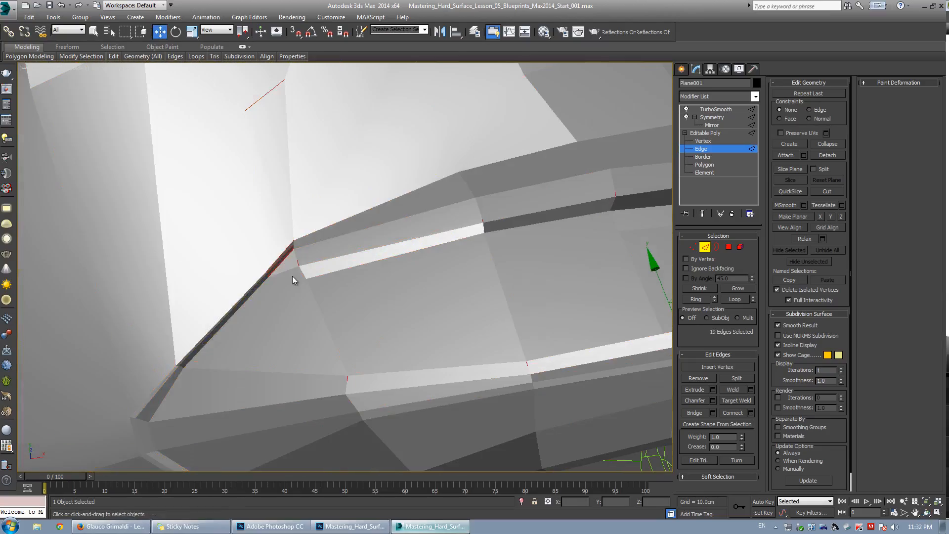
# Select vertices along the vent's upper edge and move them to tighten the crease.
pyautogui.press('1')
pyautogui.moveTo(290, 277); pyautogui.dragTo(345, 292)
pyautogui.keyDown('alt'); pyautogui.moveTo(345, 292); pyautogui.dragTo(349, 283, button='middle'); pyautogui.keyUp('alt')
pyautogui.hotkey('ctrl', 'q')
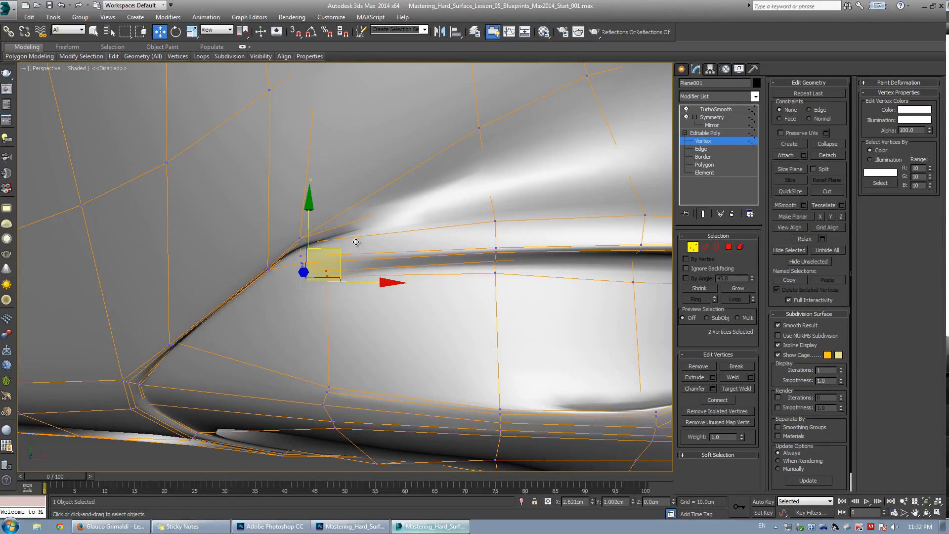
pyautogui.moveTo(356, 242); pyautogui.dragTo(381, 230)
pyautogui.hotkey('ctrl', 'q')
pyautogui.hotkey('ctrl', 'q')
pyautogui.moveTo(292, 233); pyautogui.dragTo(310, 278)
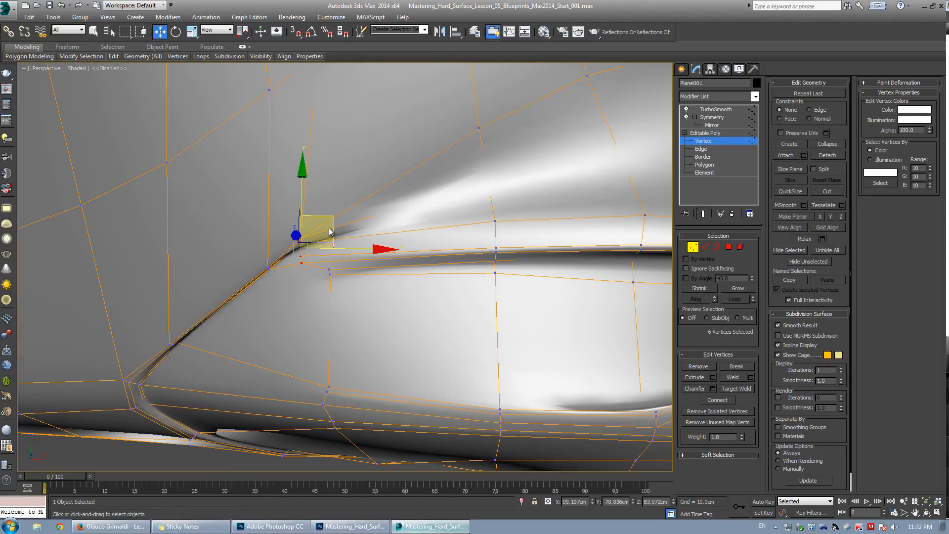
pyautogui.moveTo(330, 231); pyautogui.dragTo(348, 214)
pyautogui.moveTo(353, 213)
pyautogui.keyDown('alt'); pyautogui.mouseDown(button='middle')
pyautogui.moveTo(342, 275)
pyautogui.moveTo(352, 267)
pyautogui.mouseUp(button='middle'); pyautogui.keyUp('alt')
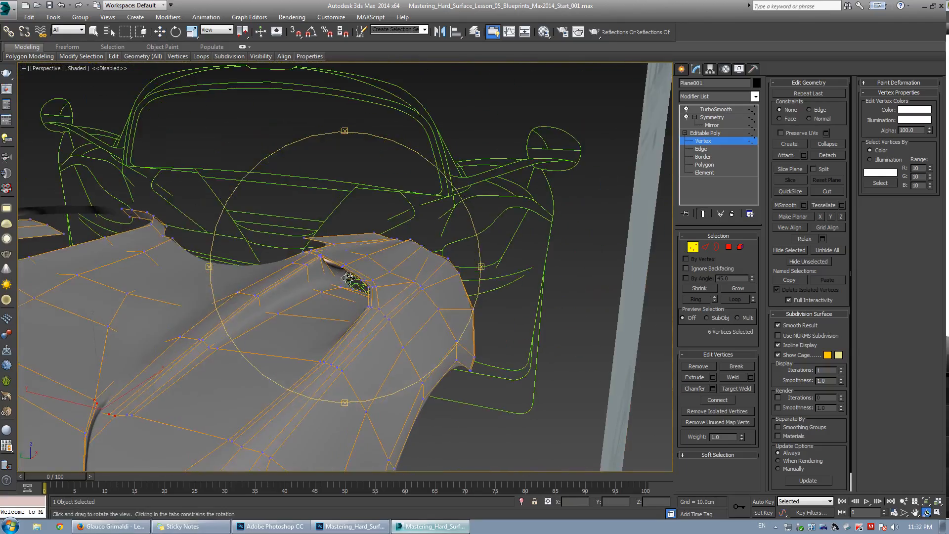
# Move a vertex on the panel's top rim near the vent to straighten the edge.
pyautogui.scroll(2, 440, 280)
pyautogui.hotkey('ctrl', 'q')
pyautogui.scroll(3, 440, 280)
pyautogui.press('F4')
pyautogui.press('F3')
pyautogui.click(302, 299)
pyautogui.press('F3')
pyautogui.moveTo(303, 298)
pyautogui.keyDown('alt'); pyautogui.mouseDown(button='middle')
pyautogui.moveTo(316, 308)
pyautogui.moveTo(324, 284)
pyautogui.mouseUp(button='middle'); pyautogui.keyUp('alt')
pyautogui.moveTo(270, 265); pyautogui.dragTo(267, 267)
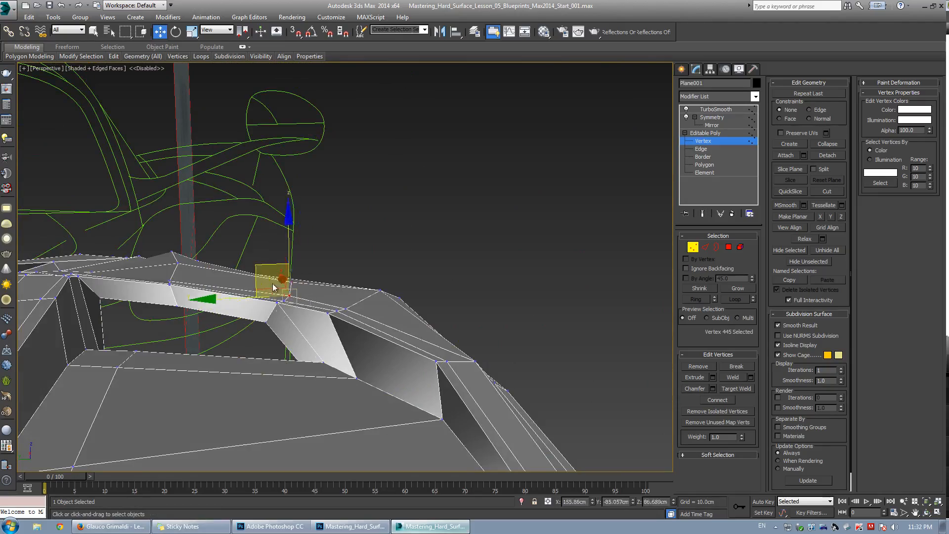
pyautogui.scroll(3, 282, 296)
pyautogui.keyDown('alt'); pyautogui.moveTo(282, 295); pyautogui.dragTo(295, 300, button='middle'); pyautogui.keyUp('alt')
# Select and move vertices on the fender's side below the vent to smooth the surface.
pyautogui.press('2')
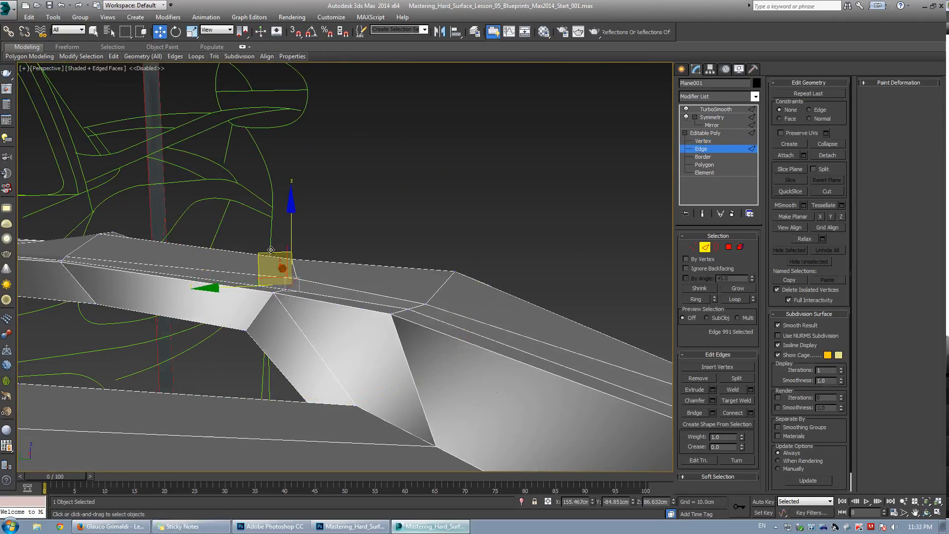
pyautogui.keyDown('alt'); pyautogui.moveTo(259, 246); pyautogui.dragTo(341, 289, button='middle'); pyautogui.keyUp('alt')
pyautogui.scroll(-4, 296, 286)
pyautogui.press('1')
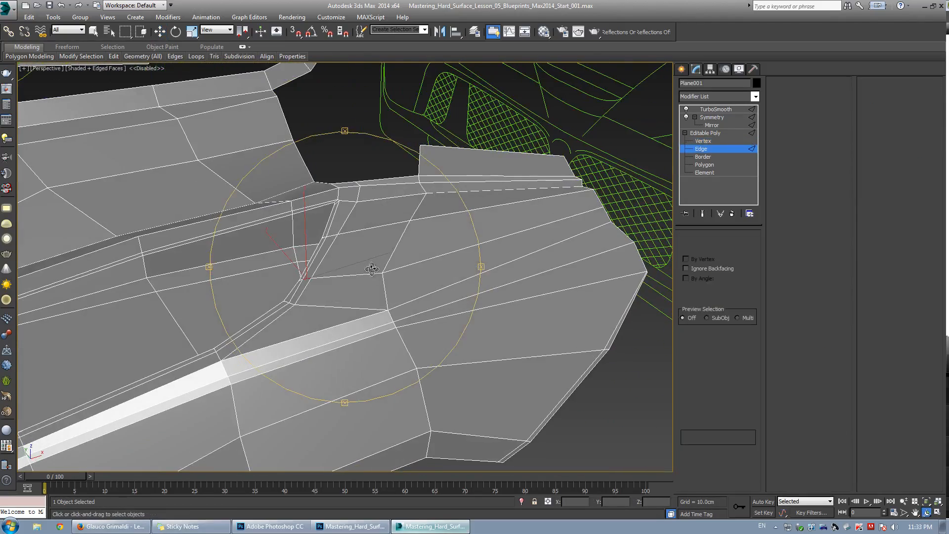
pyautogui.click(382, 272)
pyautogui.keyDown('alt'); pyautogui.moveTo(380, 257); pyautogui.dragTo(386, 272, button='middle'); pyautogui.keyUp('alt')
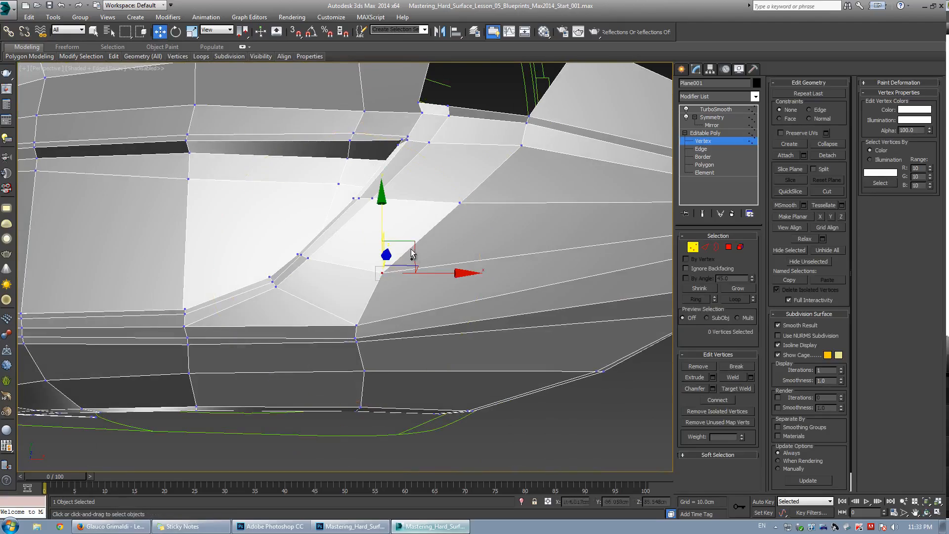
pyautogui.press('`')
pyautogui.keyDown('alt'); pyautogui.moveTo(439, 232); pyautogui.dragTo(413, 254, button='middle'); pyautogui.keyUp('alt')
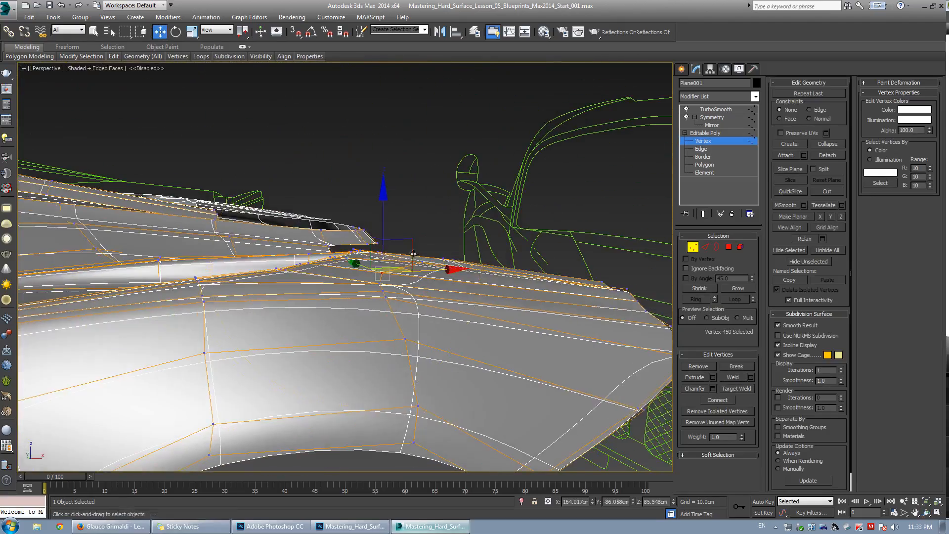
pyautogui.press('`')
pyautogui.moveTo(413, 253); pyautogui.dragTo(427, 231)
pyautogui.keyDown('alt'); pyautogui.moveTo(419, 236); pyautogui.dragTo(375, 307, button='middle'); pyautogui.keyUp('alt')
pyautogui.press('`')
pyautogui.moveTo(374, 307); pyautogui.dragTo(432, 297)
pyautogui.keyDown('alt'); pyautogui.moveTo(432, 297); pyautogui.dragTo(337, 388, button='middle'); pyautogui.keyUp('alt')
pyautogui.scroll(3, 338, 346)
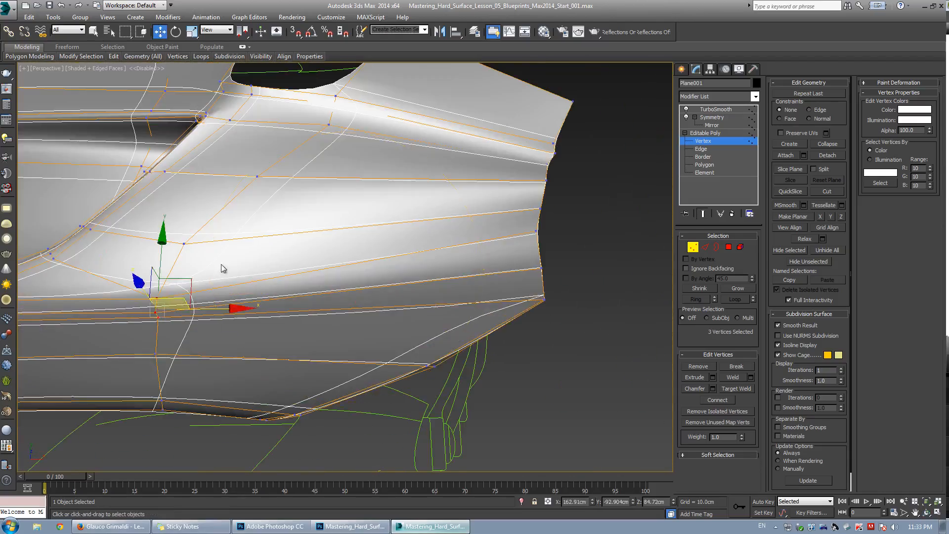
# Adjust vertices along the fender's lower front edge and check the smoothed result.
pyautogui.press('`')
pyautogui.moveTo(212, 275); pyautogui.dragTo(332, 277, button='middle')
pyautogui.click(283, 300)
pyautogui.keyDown('alt'); pyautogui.moveTo(282, 300); pyautogui.dragTo(264, 246, button='middle'); pyautogui.keyUp('alt')
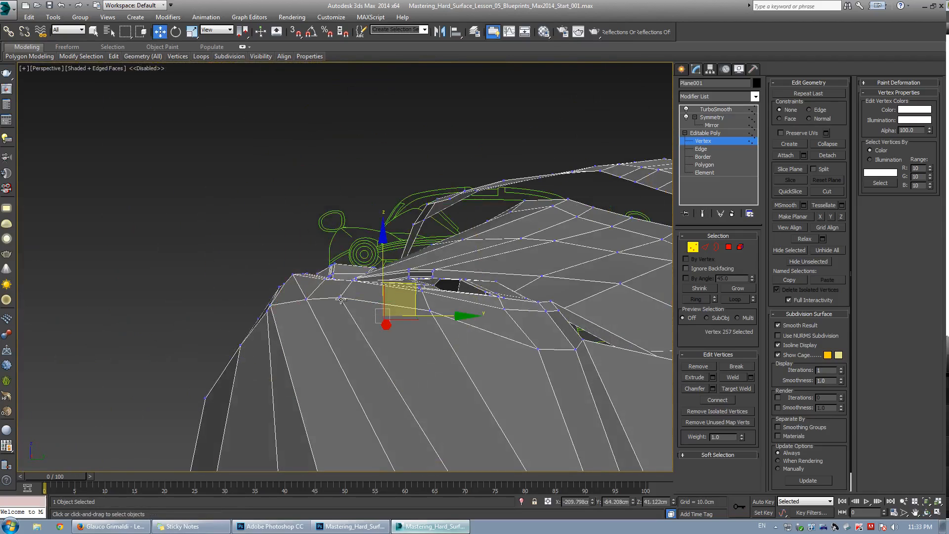
pyautogui.keyDown('alt'); pyautogui.moveTo(364, 297); pyautogui.dragTo(325, 268, button='middle'); pyautogui.keyUp('alt')
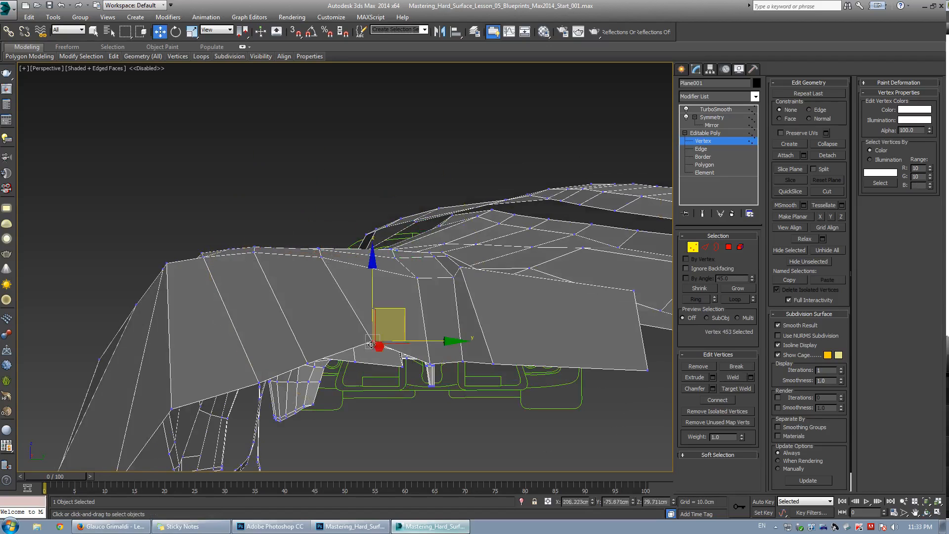
pyautogui.moveTo(309, 366); pyautogui.dragTo(267, 389)
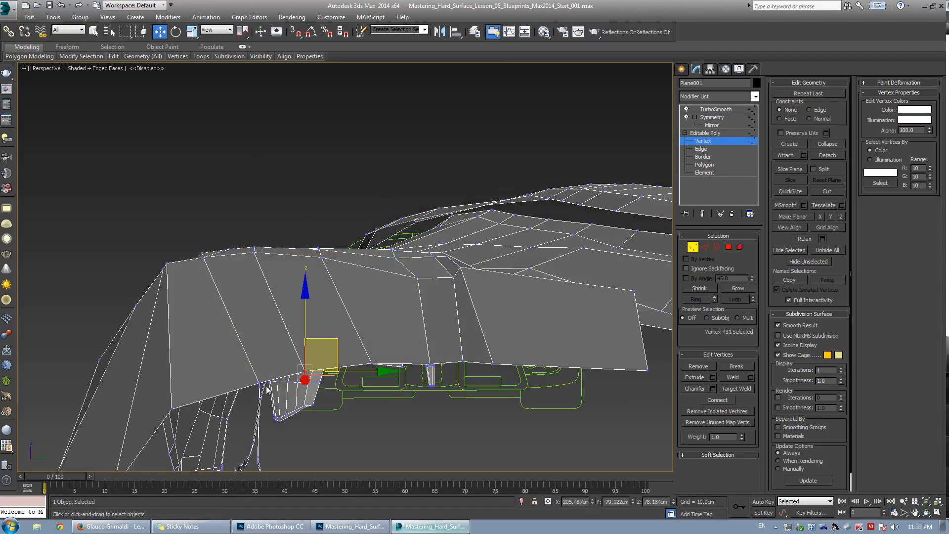
pyautogui.click(259, 385)
pyautogui.keyDown('alt'); pyautogui.moveTo(259, 385); pyautogui.dragTo(452, 238, button='middle'); pyautogui.keyUp('alt')
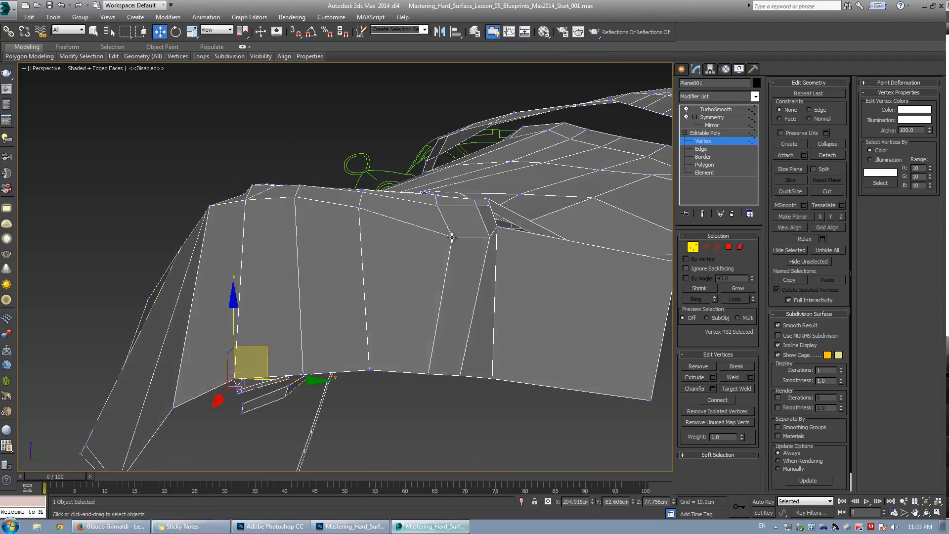
pyautogui.click(451, 237)
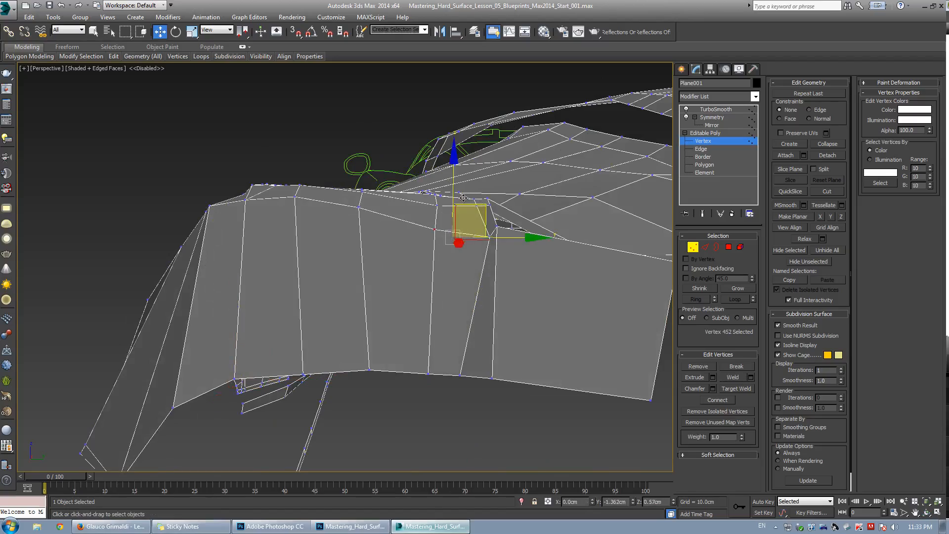
pyautogui.moveTo(463, 197); pyautogui.dragTo(462, 198)
pyautogui.click(489, 237)
pyautogui.moveTo(504, 231); pyautogui.dragTo(481, 230)
pyautogui.keyDown('alt'); pyautogui.moveTo(481, 230); pyautogui.dragTo(383, 263, button='middle'); pyautogui.keyUp('alt')
pyautogui.press('F4')
pyautogui.hotkey('ctrl', 'q')
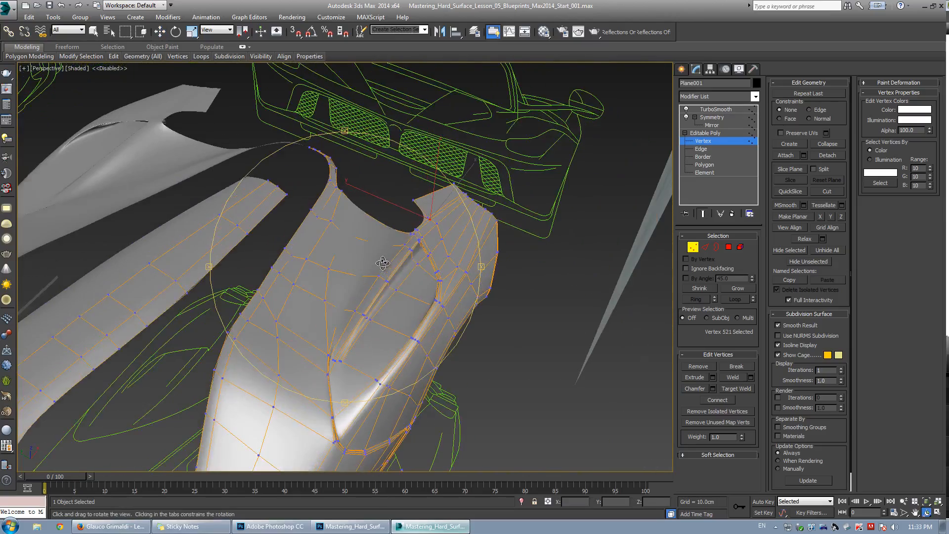
# Target-weld a vertex at the vent's lower edge onto a neighbouring vertex.
pyautogui.click(610, 195)
pyautogui.moveTo(496, 292)
pyautogui.keyDown('alt'); pyautogui.mouseDown(button='middle')
pyautogui.moveTo(445, 269)
pyautogui.moveTo(311, 331)
pyautogui.moveTo(313, 265)
pyautogui.moveTo(306, 283)
pyautogui.mouseUp(button='middle'); pyautogui.keyUp('alt')
pyautogui.press('F4')
pyautogui.scroll(10, 305, 283)
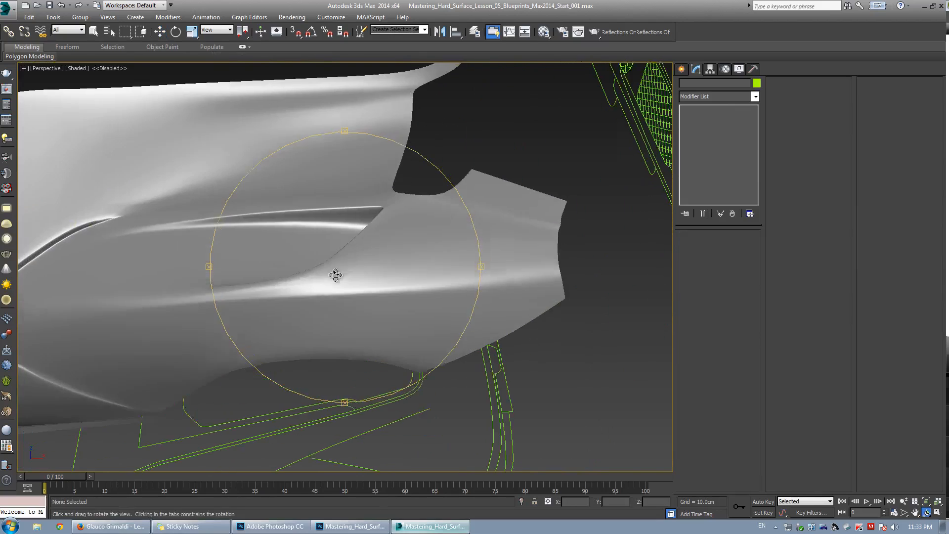
pyautogui.press('w')
pyautogui.click(366, 245)
pyautogui.click(710, 135)
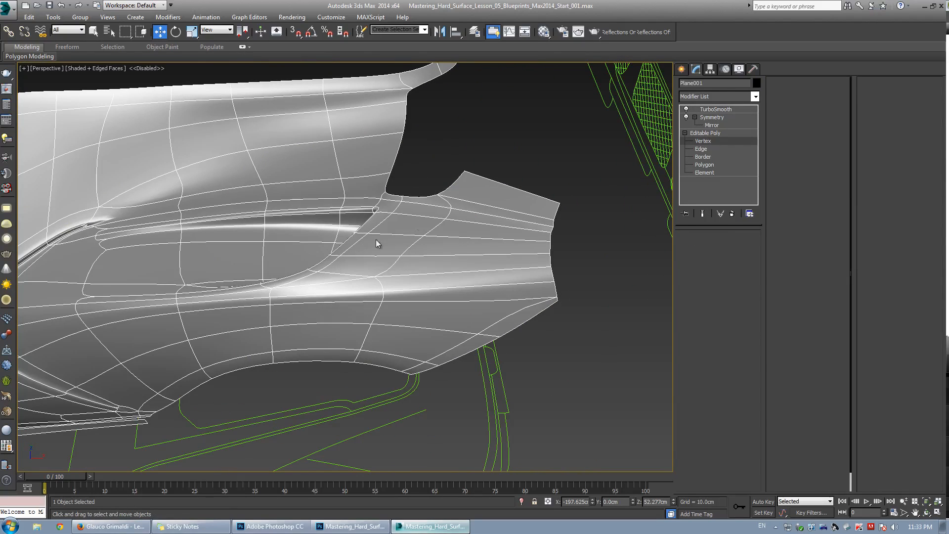
pyautogui.press('1')
pyautogui.scroll(3, 329, 272)
pyautogui.keyDown('alt'); pyautogui.moveTo(314, 280); pyautogui.dragTo(336, 268, button='middle'); pyautogui.keyUp('alt')
pyautogui.press('w')
pyautogui.scroll(-5, 334, 268)
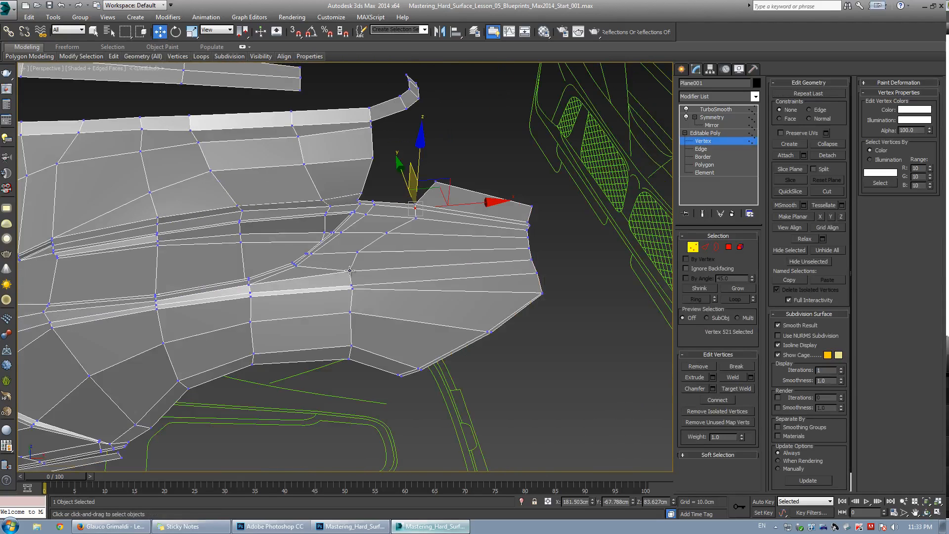
pyautogui.scroll(5, 356, 279)
pyautogui.click(360, 308)
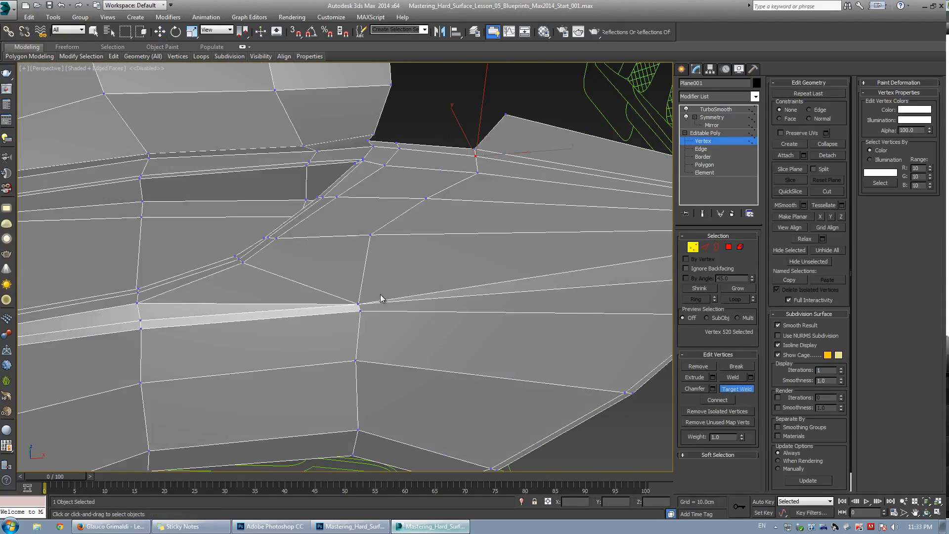
pyautogui.rightClick(383, 292)
pyautogui.click(388, 255)
pyautogui.scroll(-4, 416, 295)
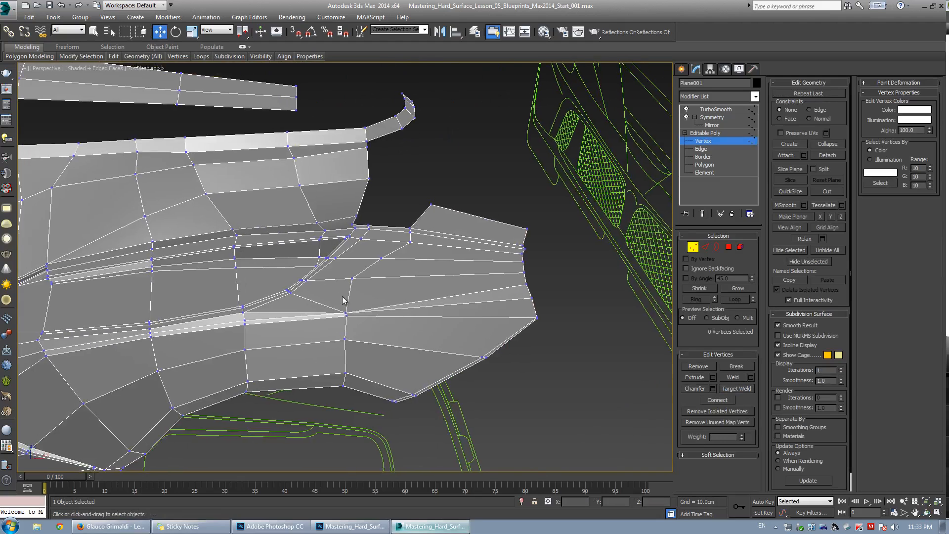
pyautogui.scroll(4, 316, 300)
pyautogui.scroll(-4, 257, 299)
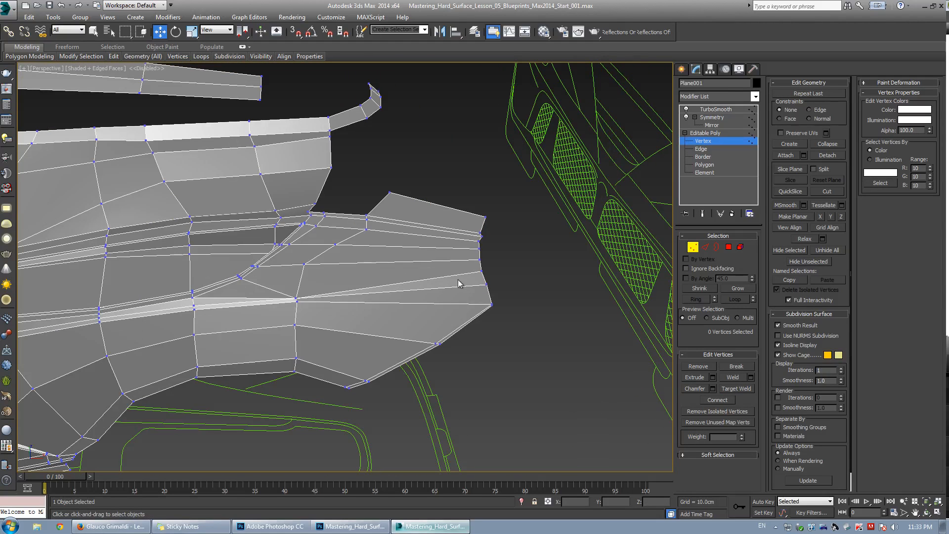
# Target-weld a vertex on the panel's rear edge onto the vertex just below it.
pyautogui.click(481, 271)
pyautogui.hotkey('ctrl', 'w')
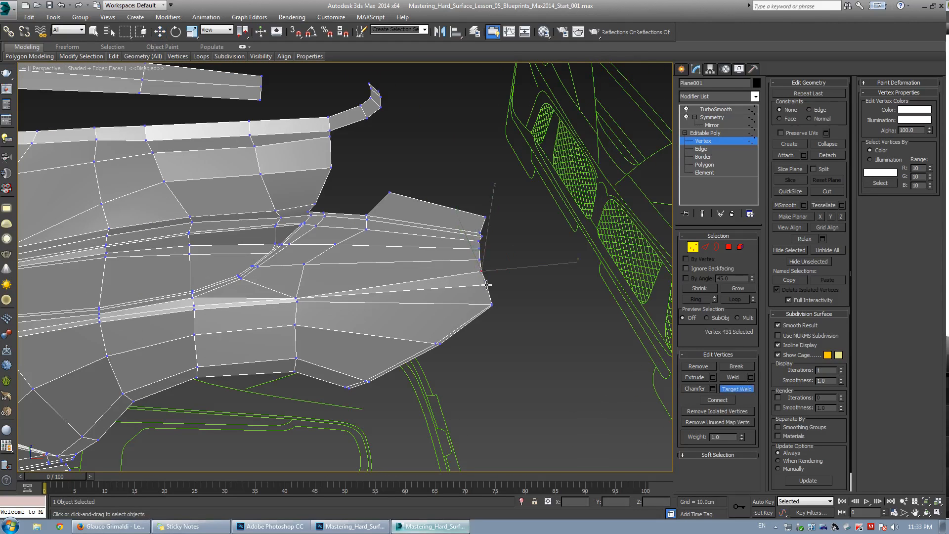
pyautogui.click(487, 285)
pyautogui.press('w')
# Select an edge along the crease below the vent and remove it.
pyautogui.press('2')
pyautogui.click(220, 299)
pyautogui.hotkey('ctrl', 'q')
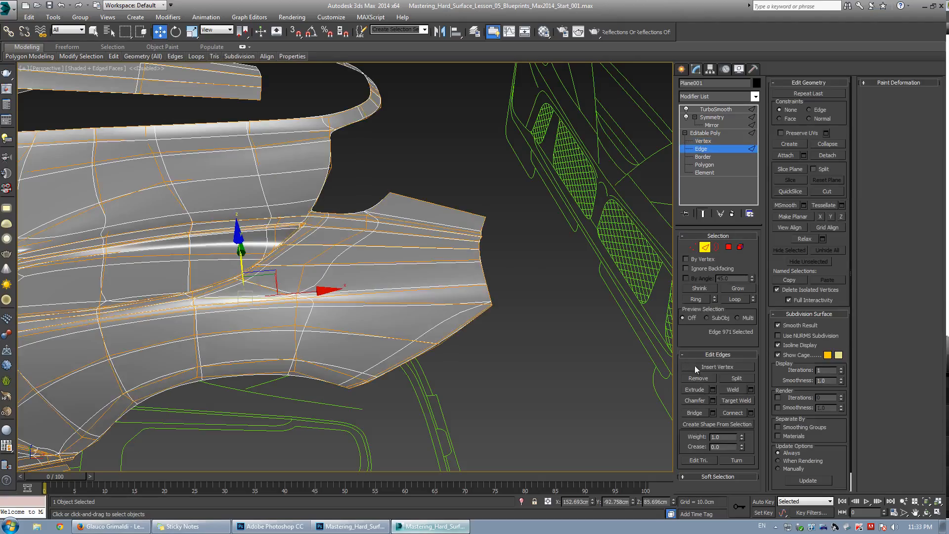
pyautogui.click(695, 378)
# Select a vertex at the vent's upper corner and move it outward.
pyautogui.press('F4')
pyautogui.scroll(5, 312, 307)
pyautogui.moveTo(312, 307)
pyautogui.keyDown('alt'); pyautogui.mouseDown(button='middle')
pyautogui.moveTo(338, 299)
pyautogui.moveTo(343, 250)
pyautogui.moveTo(460, 220)
pyautogui.moveTo(417, 263)
pyautogui.moveTo(410, 214)
pyautogui.mouseUp(button='middle'); pyautogui.keyUp('alt')
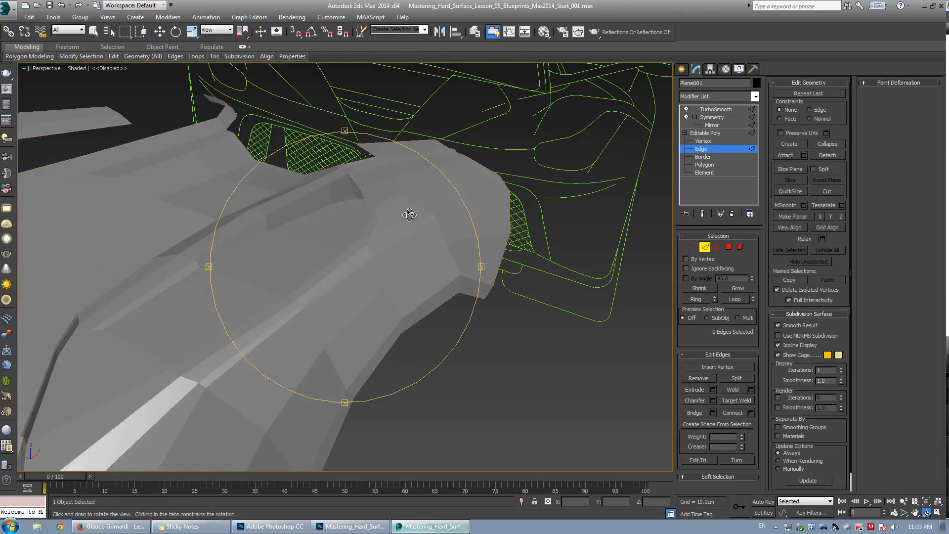
pyautogui.press('F4')
pyautogui.press('1')
pyautogui.moveTo(352, 269)
pyautogui.keyDown('alt'); pyautogui.mouseDown(button='middle')
pyautogui.moveTo(360, 252)
pyautogui.moveTo(331, 250)
pyautogui.mouseUp(button='middle'); pyautogui.keyUp('alt')
pyautogui.press('w')
pyautogui.moveTo(329, 239); pyautogui.dragTo(331, 238)
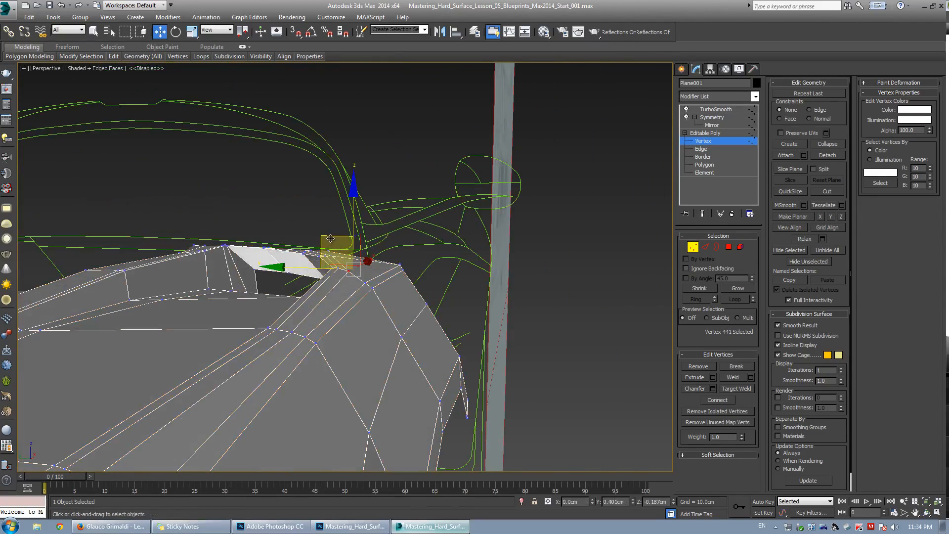
pyautogui.keyDown('alt'); pyautogui.moveTo(332, 236); pyautogui.dragTo(372, 232, button='middle'); pyautogui.keyUp('alt')
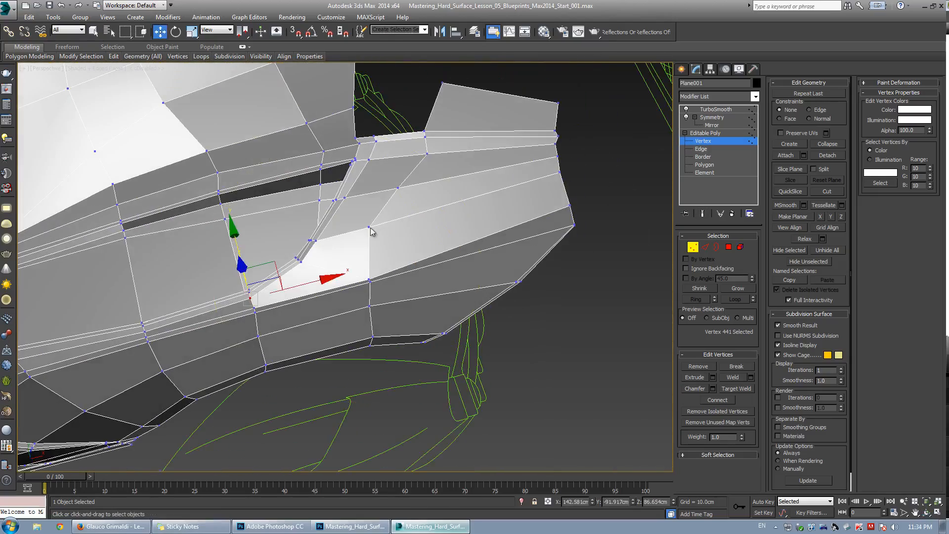
# Slide vertices along their edges at the vent's upper rim with edge constraint enabled.
pyautogui.click(368, 227)
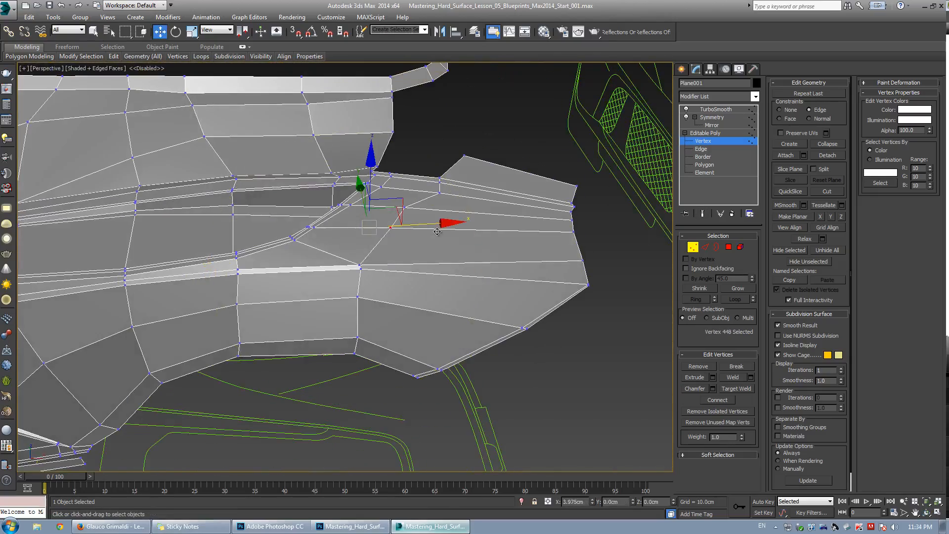
pyautogui.click(427, 274)
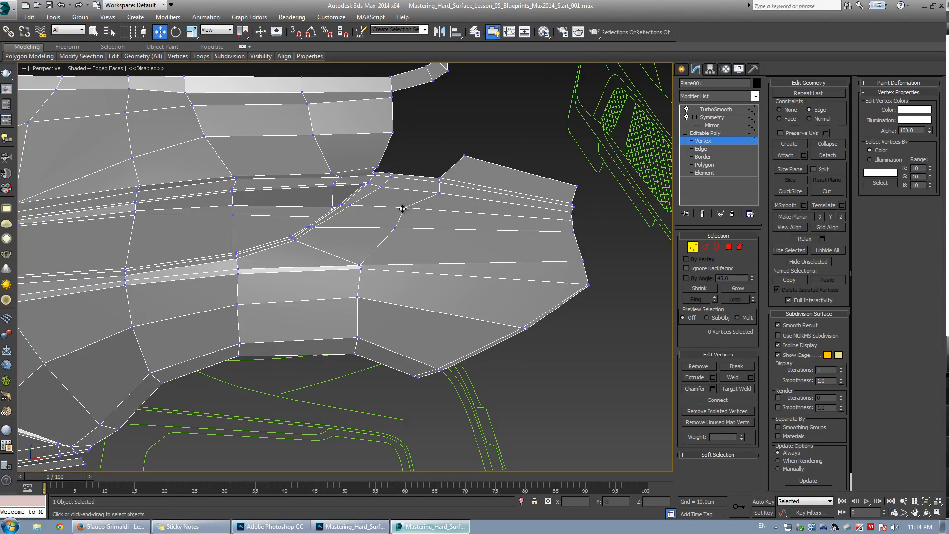
pyautogui.keyDown('alt'); pyautogui.moveTo(387, 251); pyautogui.dragTo(387, 251, button='middle'); pyautogui.keyUp('alt')
pyautogui.press('w')
pyautogui.click(410, 227)
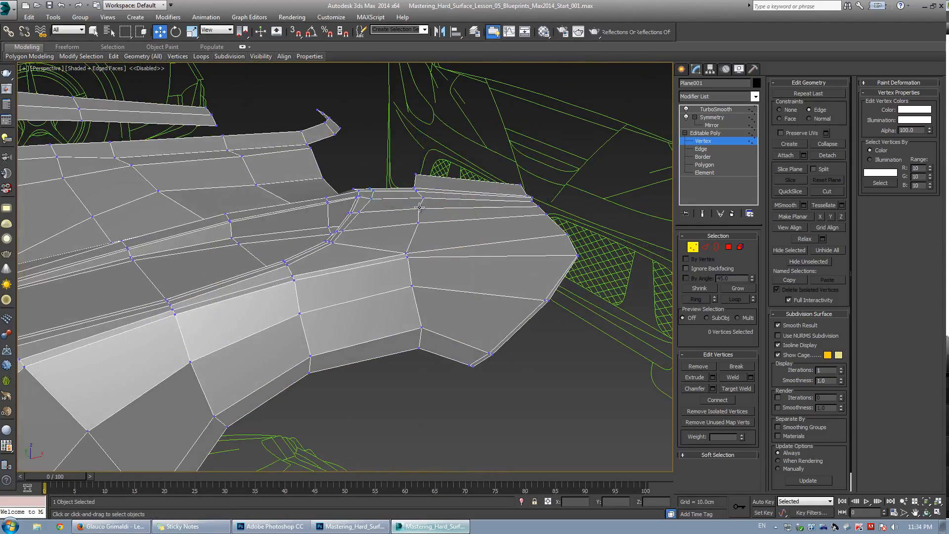
pyautogui.keyDown('alt'); pyautogui.moveTo(399, 240); pyautogui.dragTo(520, 250, button='middle'); pyautogui.keyUp('alt')
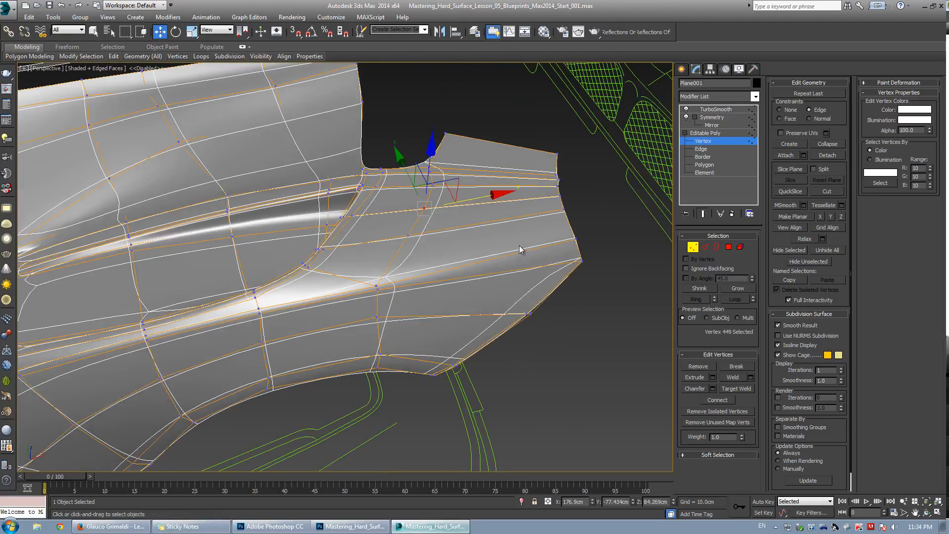
pyautogui.keyDown('alt'); pyautogui.moveTo(443, 257); pyautogui.dragTo(426, 282, button='middle'); pyautogui.keyUp('alt')
pyautogui.hotkey('ctrl', 'r')
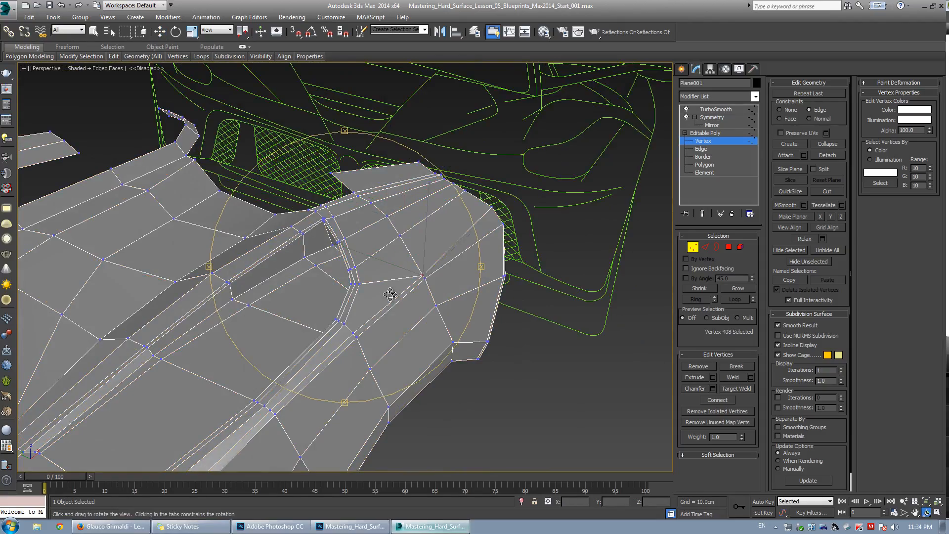
# Move a vertex at the vent's front corner to refine the opening's shape.
pyautogui.moveTo(390, 294); pyautogui.dragTo(406, 251)
pyautogui.press('w')
pyautogui.hotkey('ctrl', 'e')
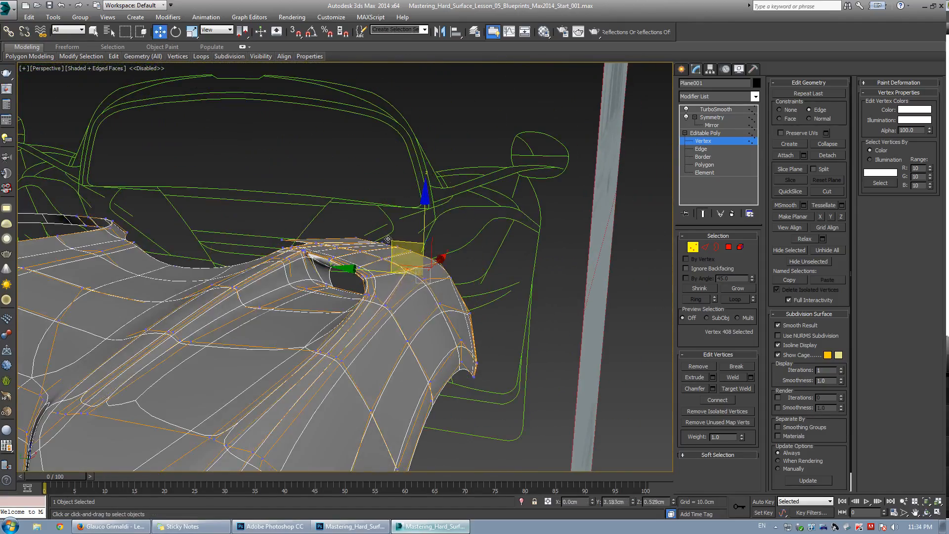
pyautogui.moveTo(391, 241)
pyautogui.keyDown('alt'); pyautogui.mouseDown(button='middle')
pyautogui.moveTo(422, 252)
pyautogui.moveTo(395, 247)
pyautogui.mouseUp(button='middle'); pyautogui.keyUp('alt')
pyautogui.hotkey('ctrl', 'e')
pyautogui.click(438, 226)
pyautogui.click(433, 231)
pyautogui.hotkey('alt', 'w')
pyautogui.rightClick(205, 176)
pyautogui.hotkey('alt', 'w')
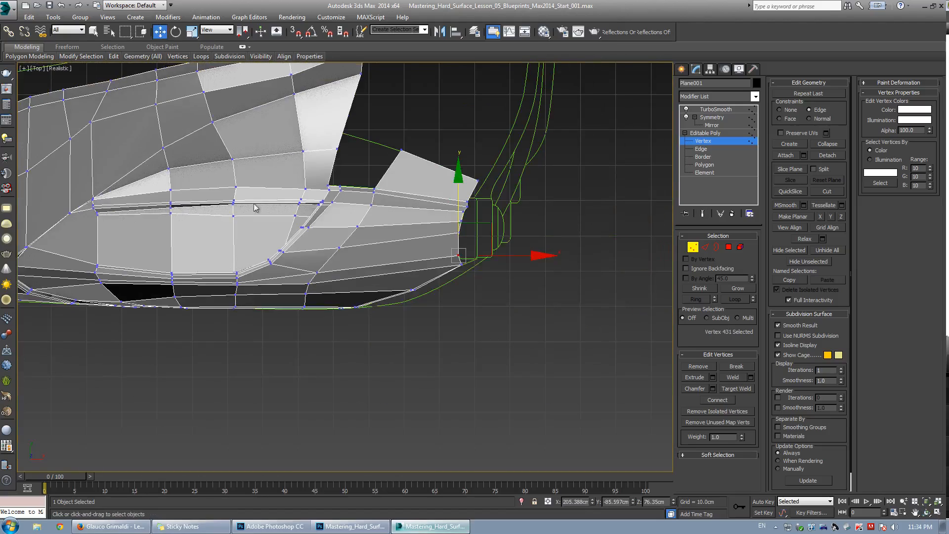
# In top view, align vertices on the panel's front edge to the blueprint outline.
pyautogui.scroll(2, 470, 233)
pyautogui.moveTo(456, 227); pyautogui.dragTo(430, 248, button='middle')
pyautogui.moveTo(429, 247); pyautogui.dragTo(432, 229)
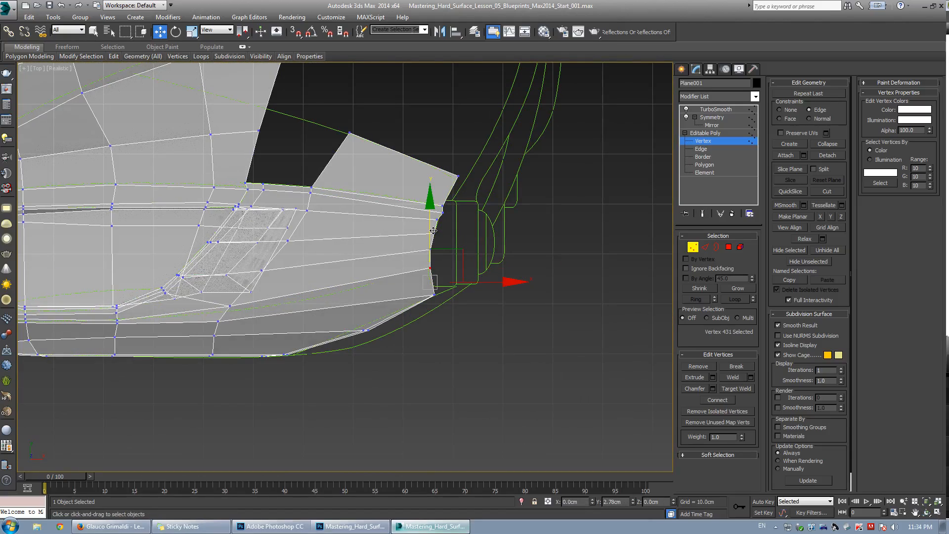
pyautogui.click(432, 297)
pyautogui.hotkey('ctrl', 'e')
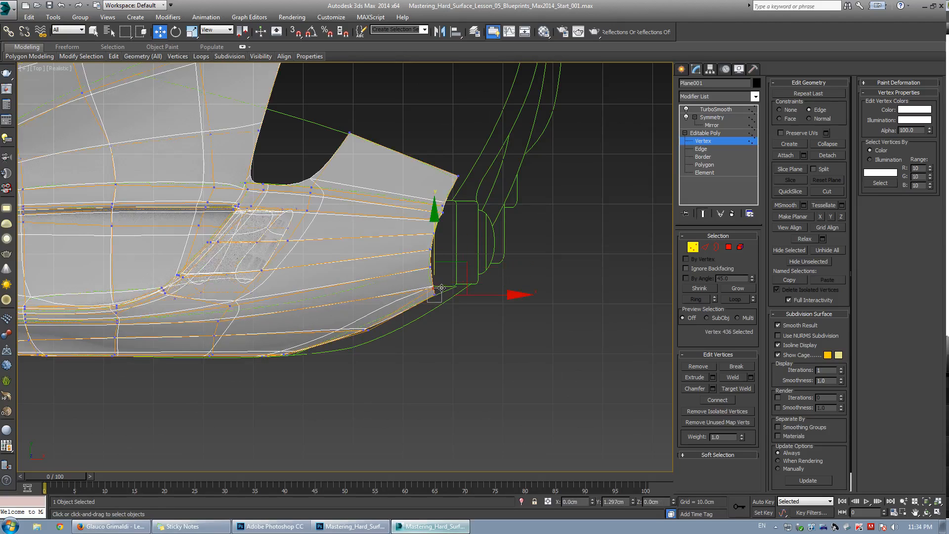
pyautogui.hotkey('ctrl', 'e')
pyautogui.moveTo(459, 264); pyautogui.dragTo(459, 255)
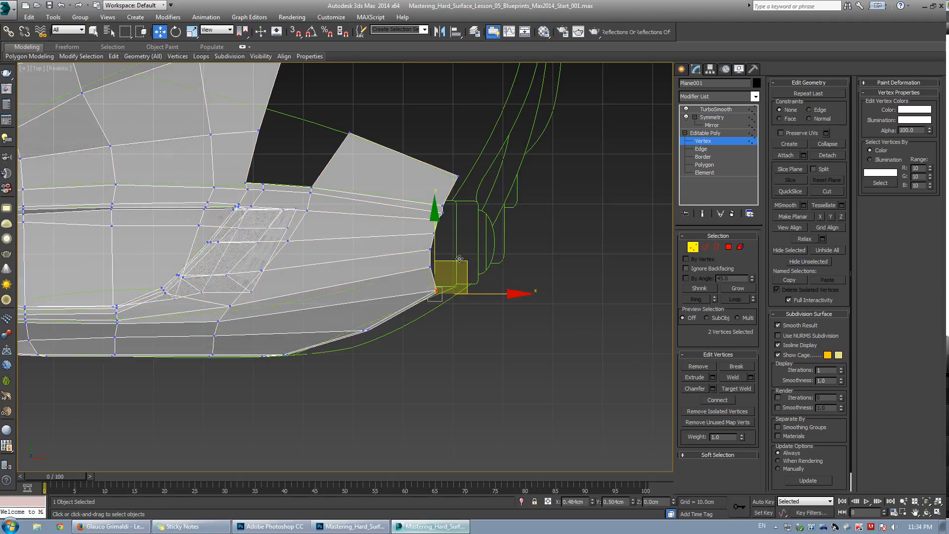
pyautogui.click(218, 321)
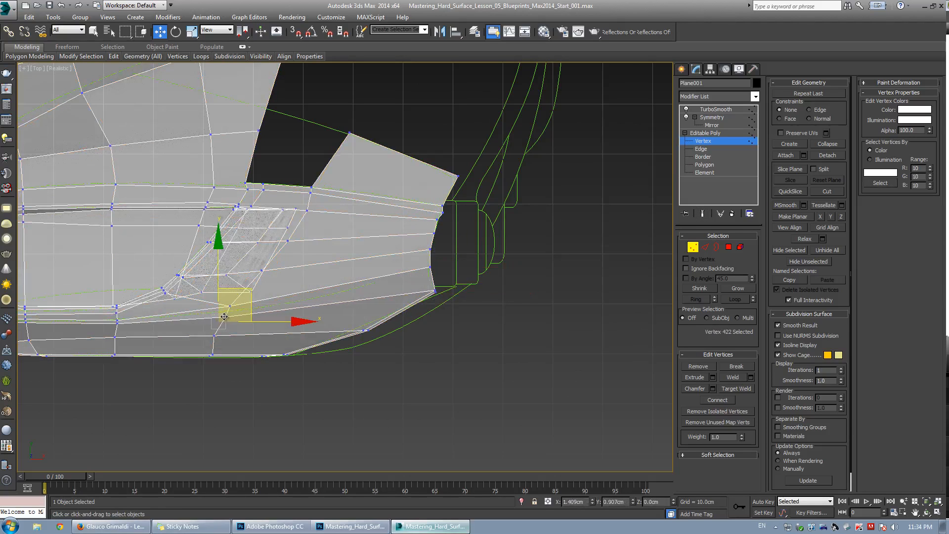
# Use Cut to add an edge across the panel's lower front corner.
pyautogui.scroll(3, 346, 326)
pyautogui.hotkey('alt', 'c')
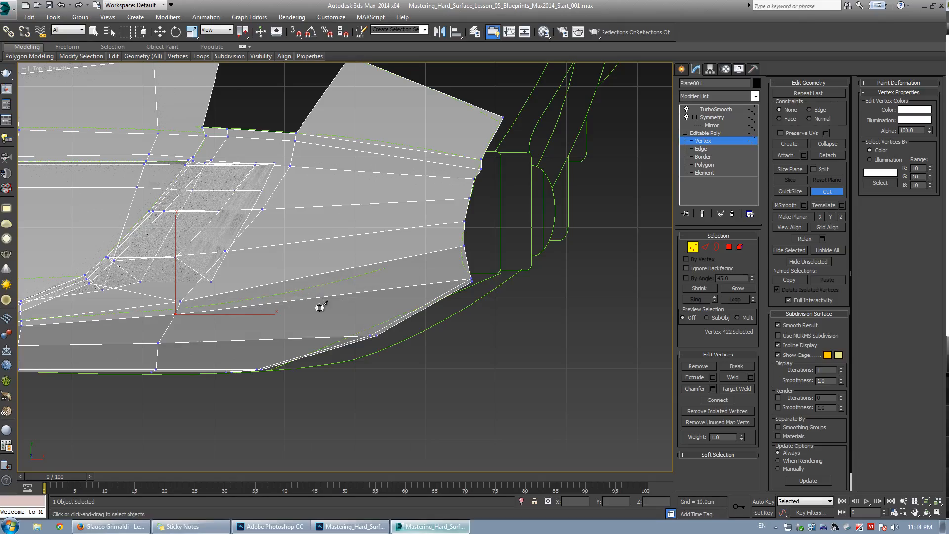
pyautogui.hotkey('alt', 'w')
pyautogui.middleClick(415, 331)
pyautogui.hotkey('alt', 'w')
pyautogui.keyDown('alt'); pyautogui.moveTo(419, 331); pyautogui.dragTo(297, 319, button='middle'); pyautogui.keyUp('alt')
pyautogui.click(293, 331)
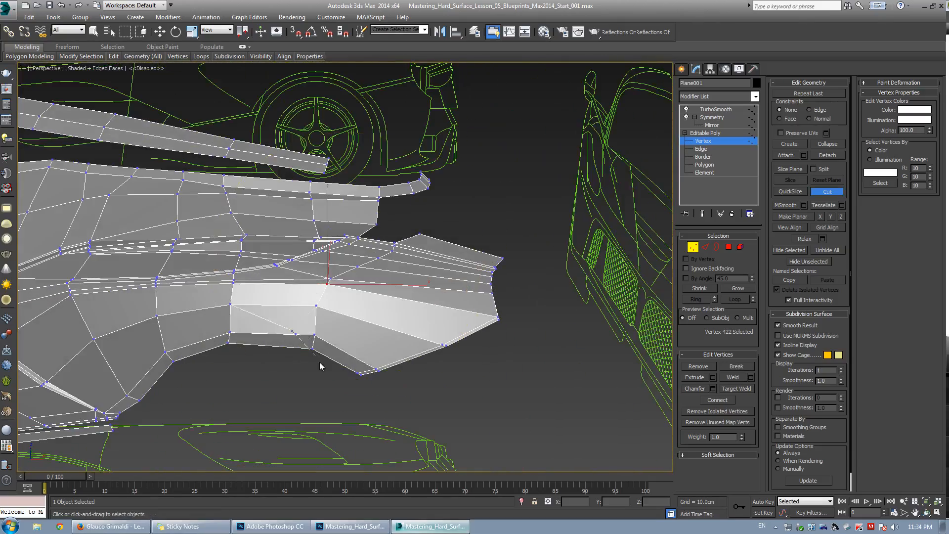
pyautogui.press('w')
pyautogui.moveTo(286, 324); pyautogui.dragTo(324, 359)
pyautogui.hotkey('alt', 'w')
pyautogui.middleClick(433, 230)
pyautogui.hotkey('alt', 'w')
pyautogui.scroll(-3, 286, 292)
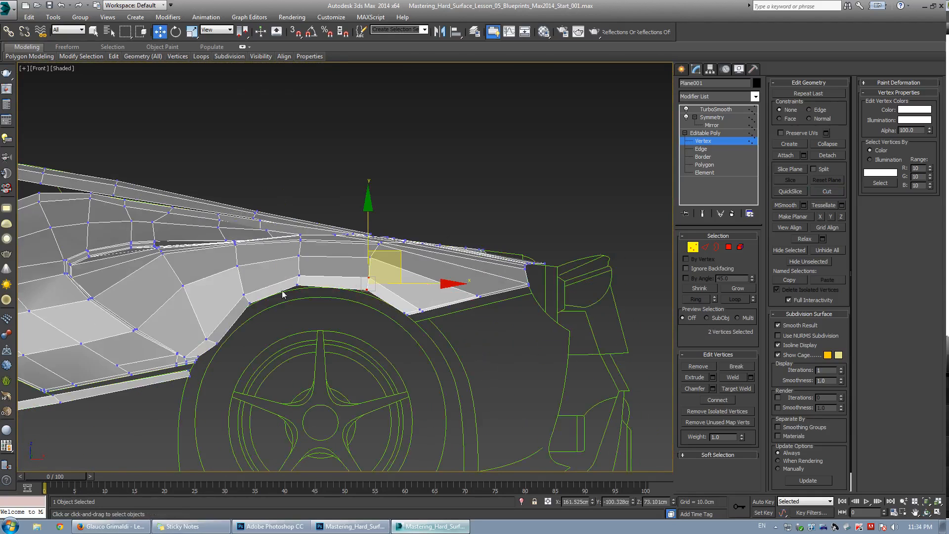
pyautogui.moveTo(285, 292); pyautogui.dragTo(316, 290, button='middle')
pyautogui.scroll(3, 317, 290)
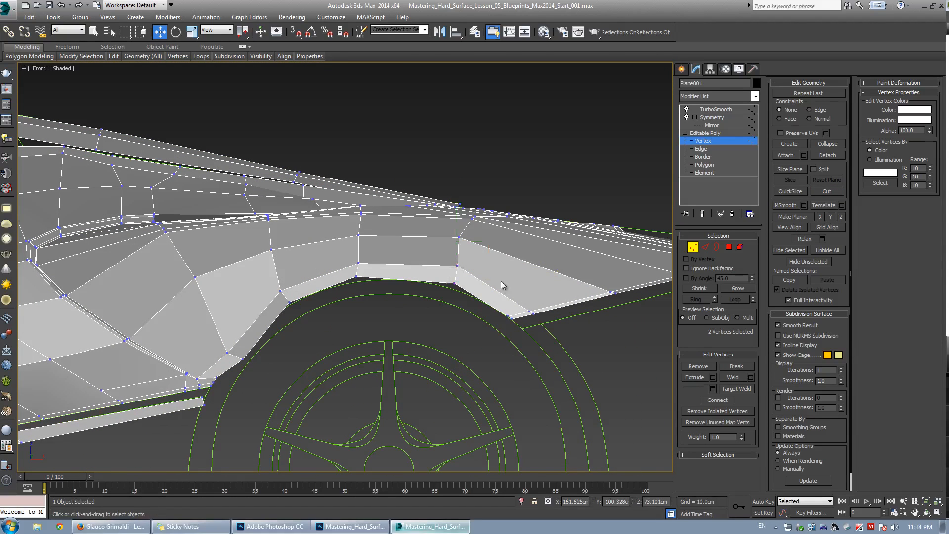
pyautogui.moveTo(503, 274); pyautogui.dragTo(477, 253)
pyautogui.hotkey('ctrl', 'z')
pyautogui.hotkey('ctrl', 'z')
pyautogui.hotkey('ctrl', 'z')
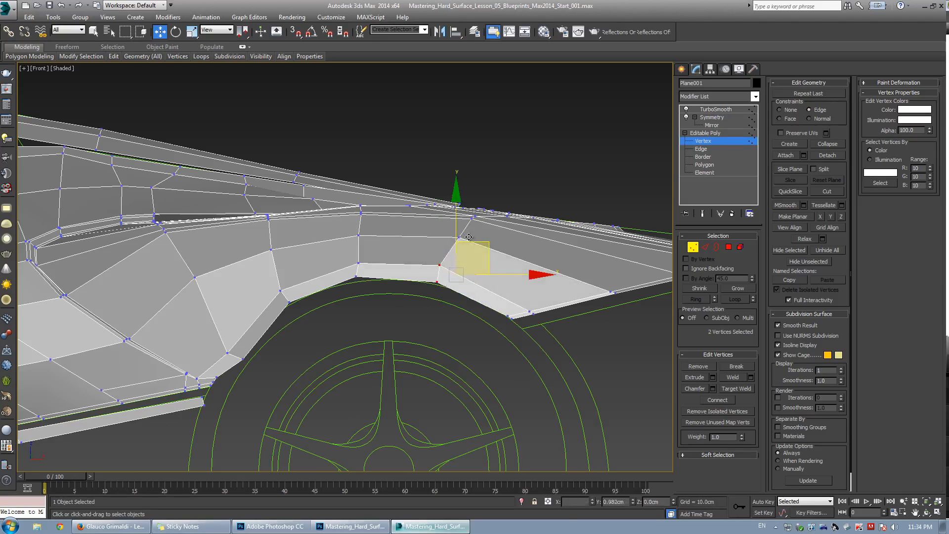
# Select the ring of edges above the wheel arch and connect them with one segment.
pyautogui.hotkey('ctrl', 'q')
pyautogui.hotkey('ctrl', 'q')
pyautogui.press('2')
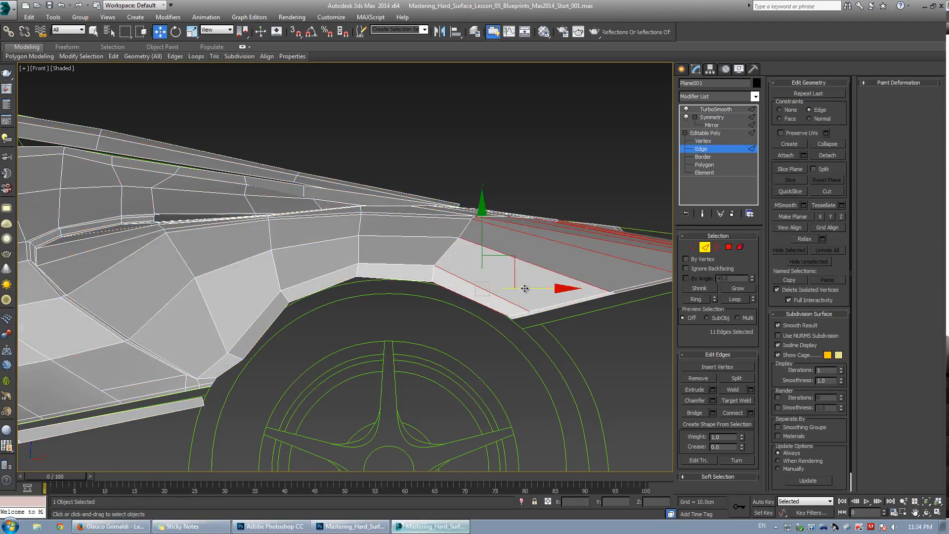
pyautogui.keyDown('alt'); pyautogui.moveTo(332, 297); pyautogui.dragTo(342, 336, button='middle'); pyautogui.keyUp('alt')
pyautogui.press('f')
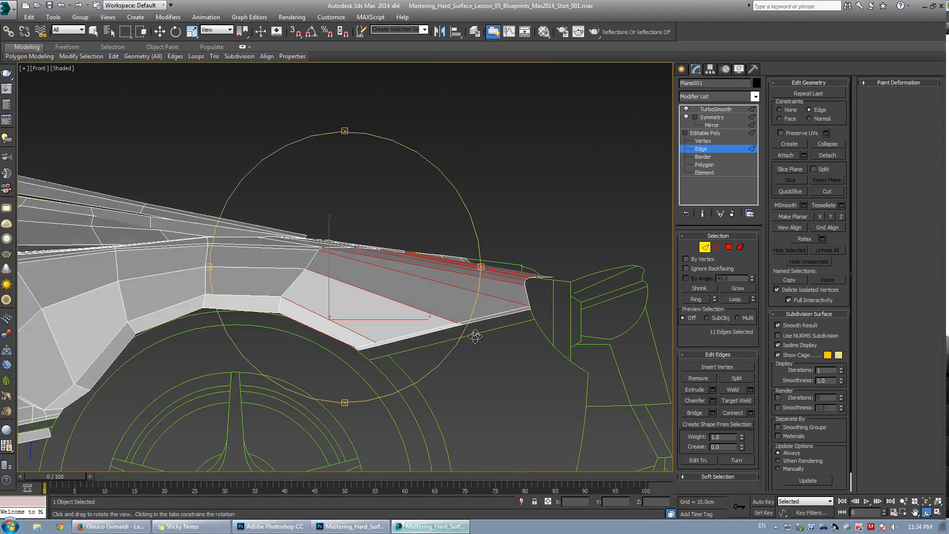
pyautogui.press('w')
pyautogui.click(751, 413)
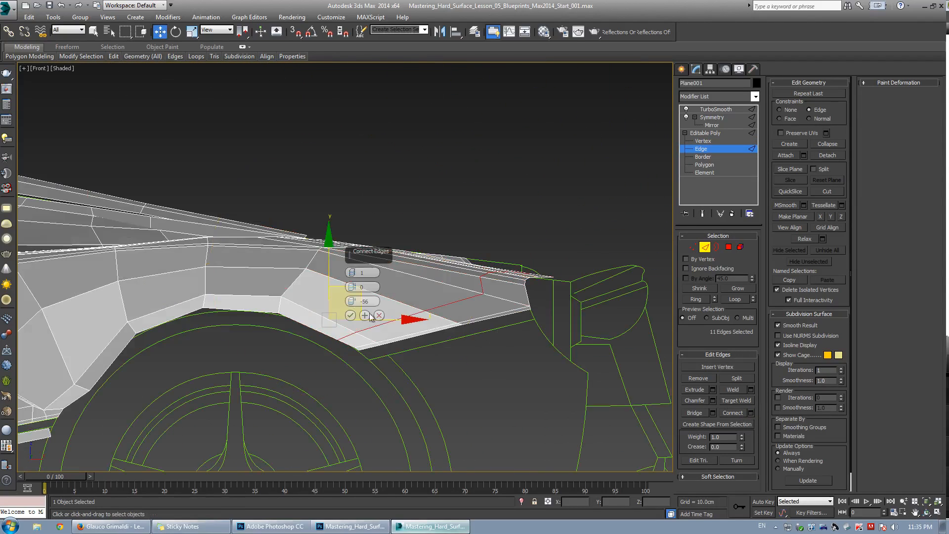
pyautogui.click(350, 316)
# In top view, select the new vertex loop on the panel's front and move it outward.
pyautogui.press('1')
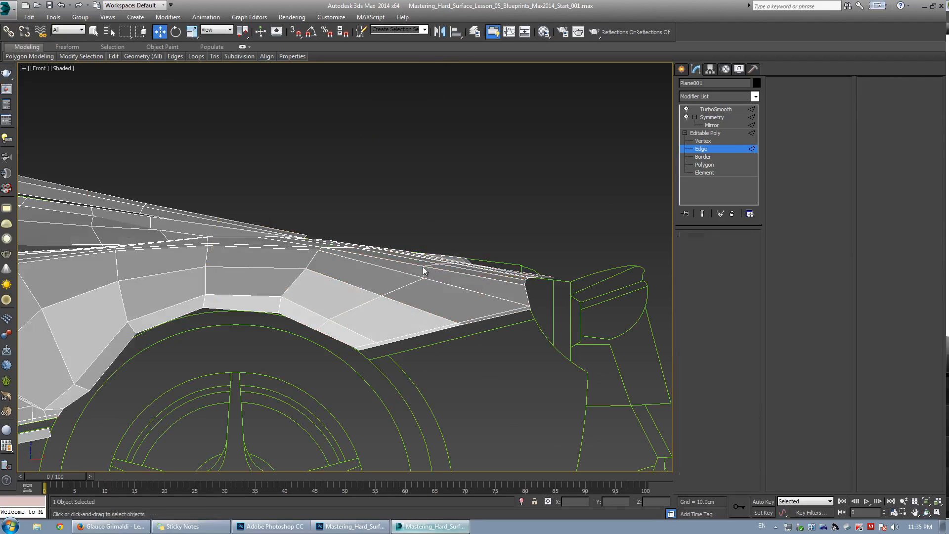
pyautogui.press('t')
pyautogui.click(322, 273)
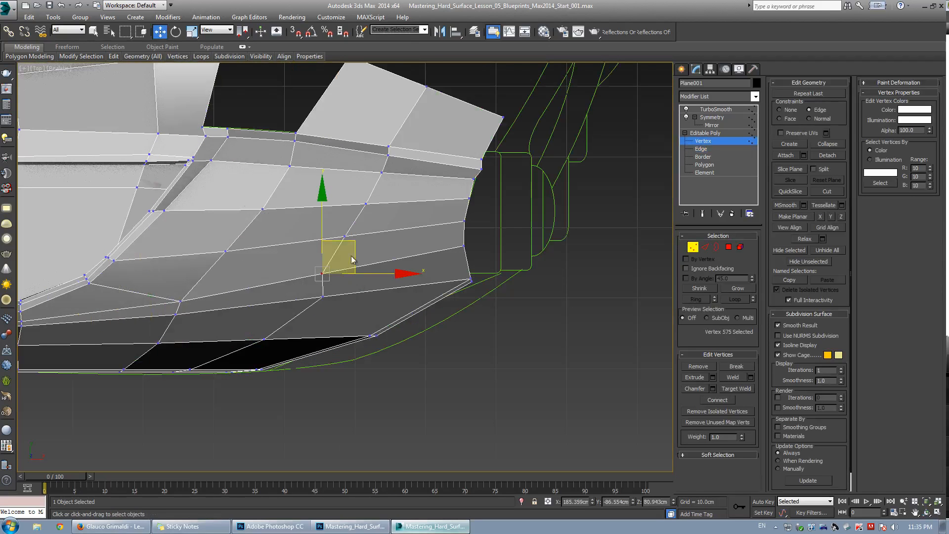
pyautogui.keyDown('ctrl'); pyautogui.moveTo(397, 259); pyautogui.dragTo(399, 261); pyautogui.keyUp('ctrl')
pyautogui.keyDown('ctrl'); pyautogui.moveTo(399, 79); pyautogui.dragTo(446, 119); pyautogui.keyUp('ctrl')
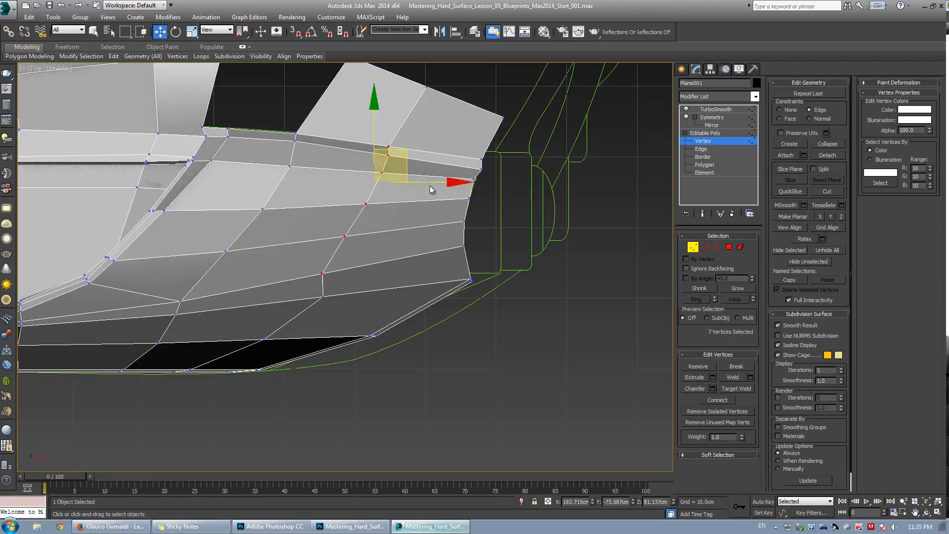
pyautogui.moveTo(423, 183); pyautogui.dragTo(455, 201)
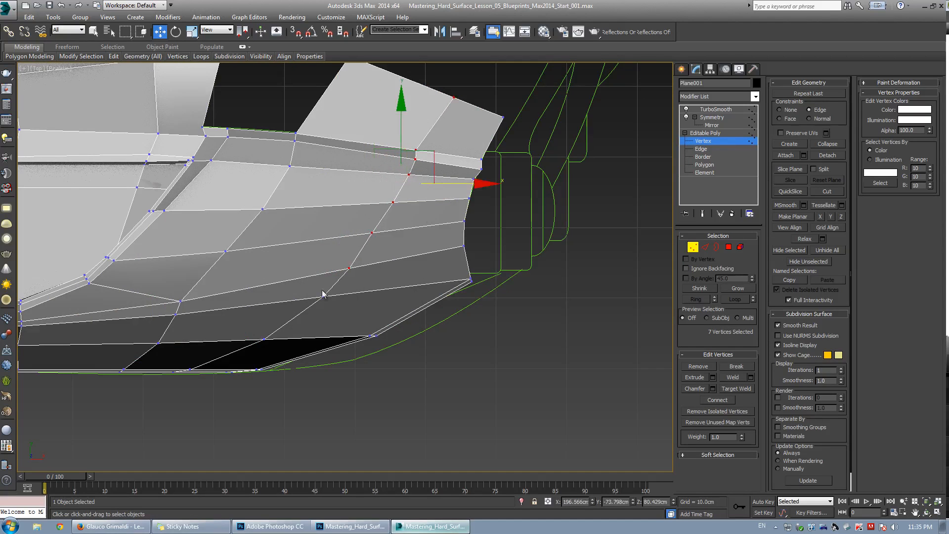
pyautogui.scroll(-4, 371, 265)
pyautogui.moveTo(107, 346); pyautogui.dragTo(389, 270, button='middle')
pyautogui.scroll(3, 389, 271)
pyautogui.moveTo(236, 297); pyautogui.dragTo(349, 281, button='middle')
pyautogui.scroll(1, 350, 280)
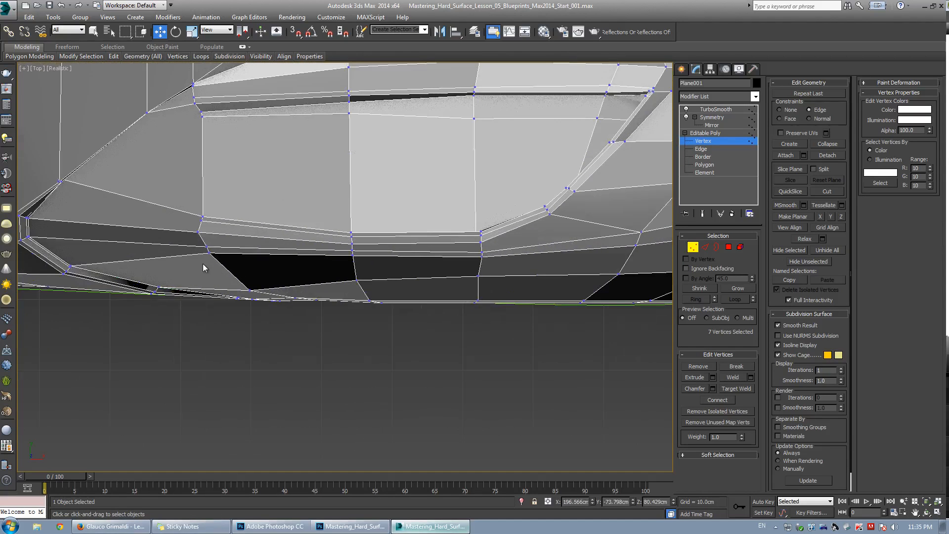
# Select the two vertices at the lower front corner of the vent opening and move them slightly rightward along the edge.
pyautogui.click(185, 272)
pyautogui.hotkey('alt', 'x')
pyautogui.click(207, 248)
pyautogui.press('z')
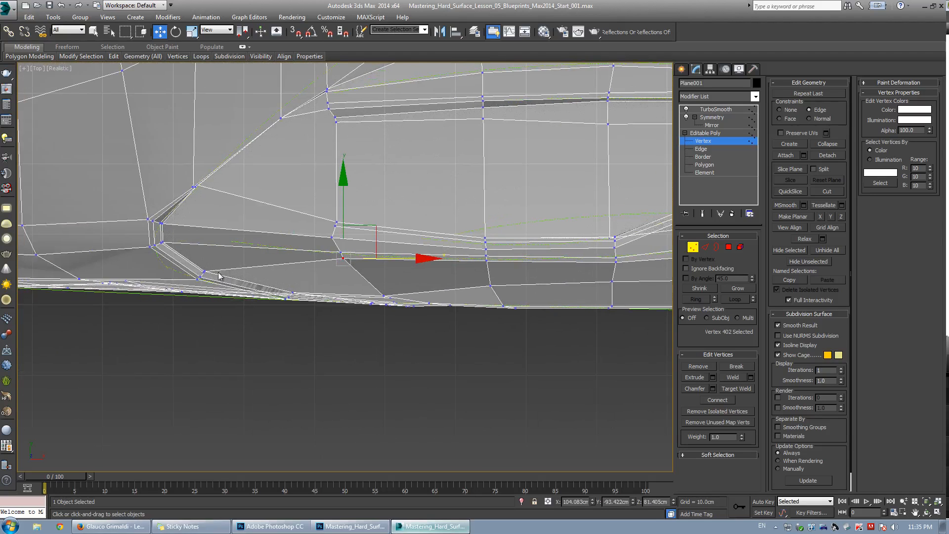
pyautogui.moveTo(200, 268); pyautogui.dragTo(208, 278)
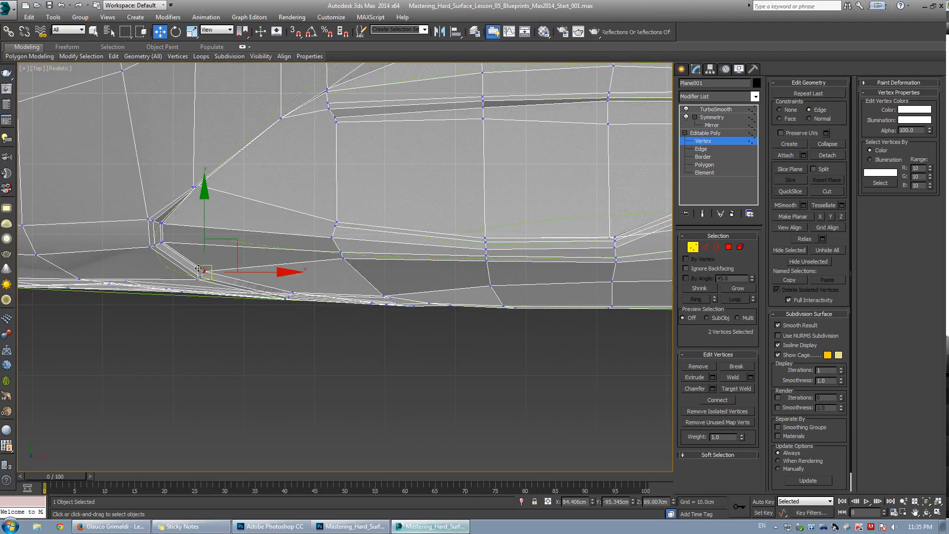
pyautogui.moveTo(221, 267); pyautogui.dragTo(240, 275, button='middle')
# Compare the fender with the blueprint reference in Photoshop and orbit the perspective view to inspect the vent area.
pyautogui.hotkey('alt', 'x')
pyautogui.hotkey('alt', 'w')
pyautogui.hotkey('alt', 'w')
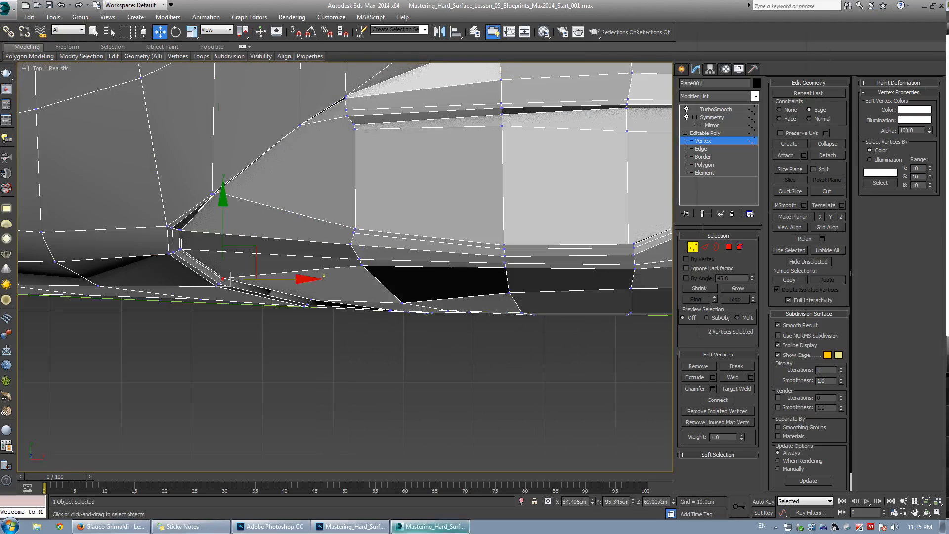
pyautogui.hotkey('alt', 'Tab')
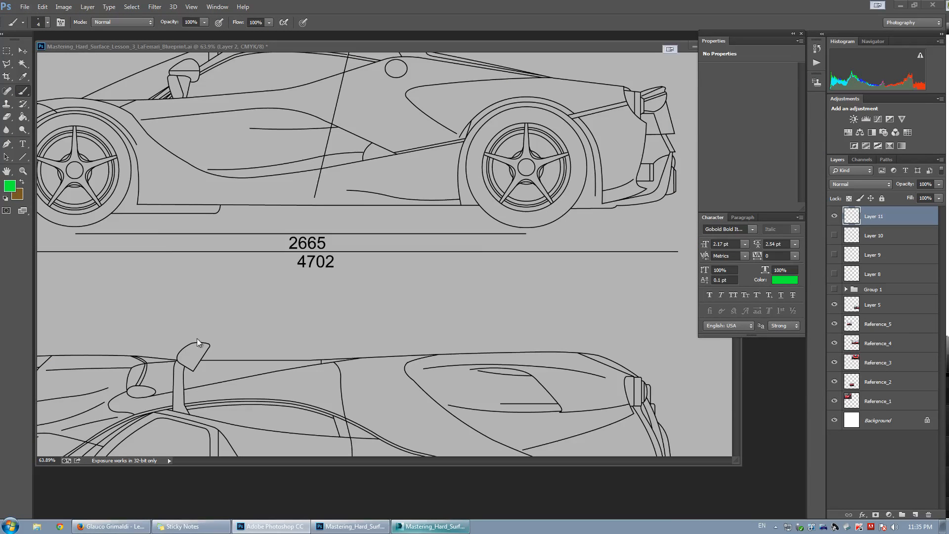
pyautogui.click(431, 527)
pyautogui.scroll(-3, 436, 360)
pyautogui.hotkey('alt', 'w')
pyautogui.middleClick(466, 350)
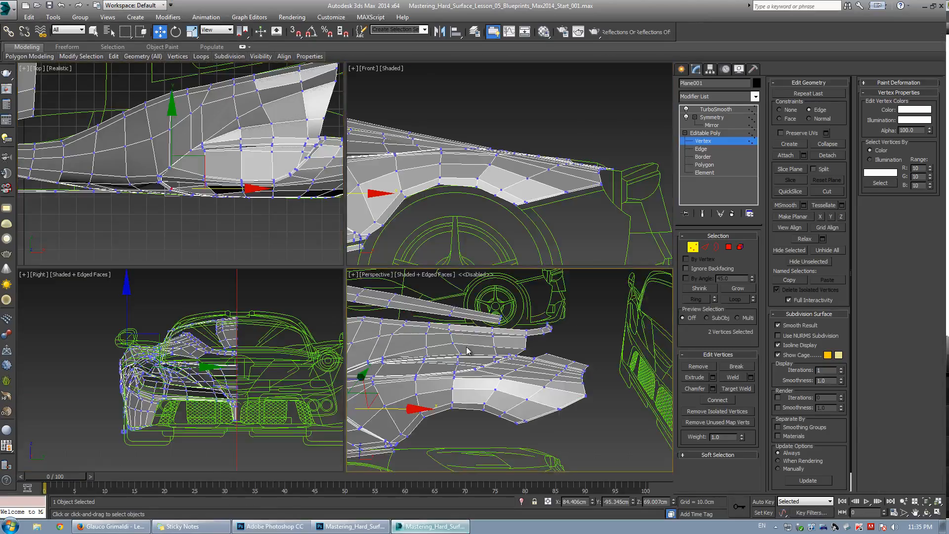
pyautogui.hotkey('alt', 'w')
pyautogui.keyDown('alt'); pyautogui.moveTo(466, 350); pyautogui.dragTo(246, 289, button='middle'); pyautogui.keyUp('alt')
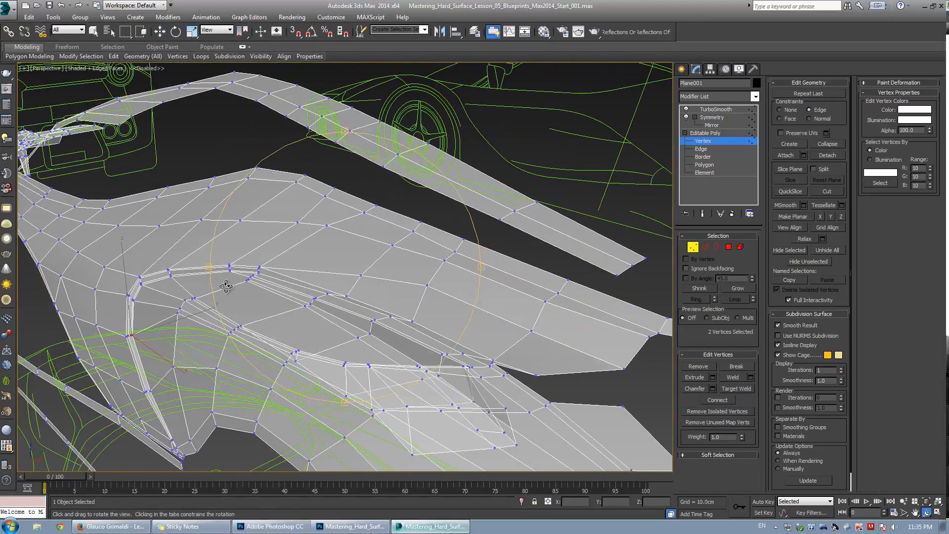
pyautogui.hotkey('alt', 'w')
pyautogui.hotkey('alt', 'Tab')
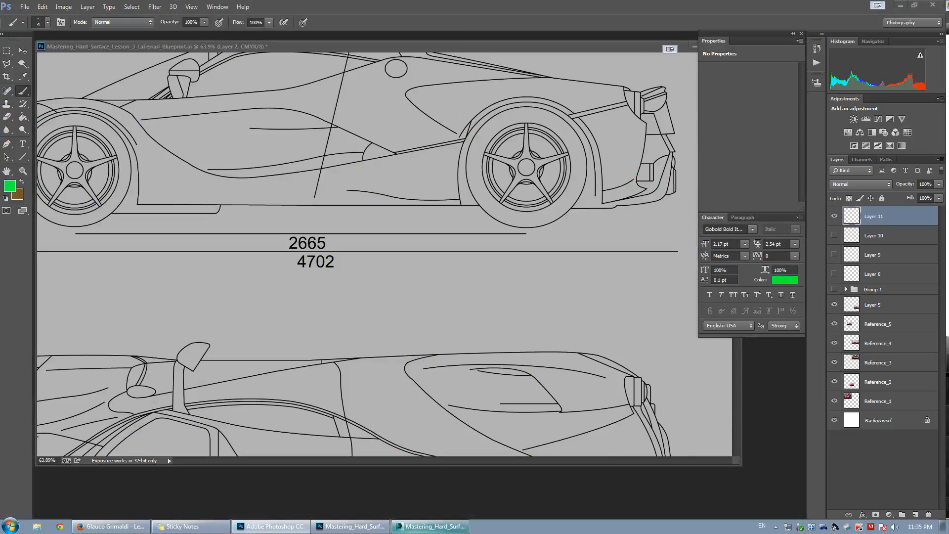
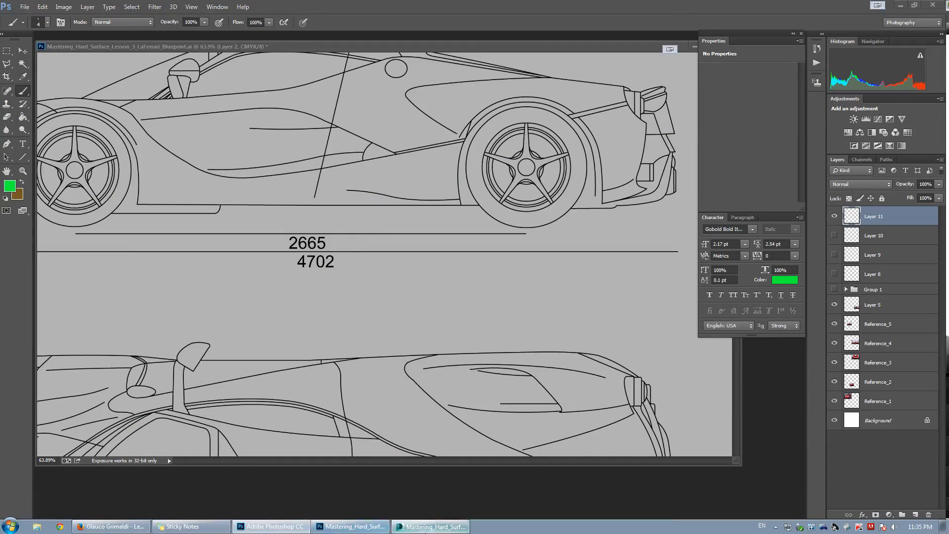
# Bridge the two open edges at the lower corner of the vent opening.
pyautogui.click(431, 527)
pyautogui.hotkey('alt', 'w')
pyautogui.keyDown('alt'); pyautogui.moveTo(283, 319); pyautogui.dragTo(274, 337, button='middle'); pyautogui.keyUp('alt')
pyautogui.press('w')
pyautogui.press('2')
pyautogui.click(273, 339)
pyautogui.scroll(5, 265, 361)
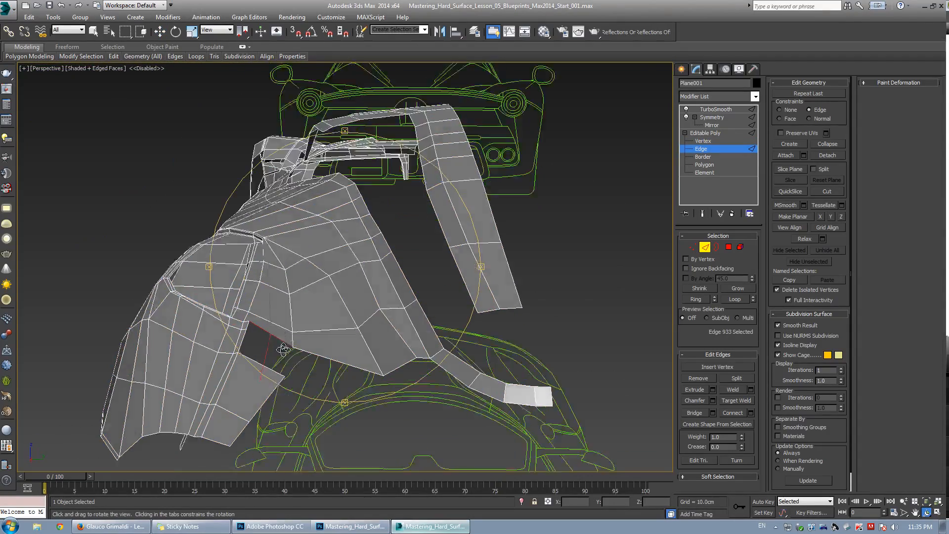
pyautogui.keyDown('ctrl'); pyautogui.click(247, 379); pyautogui.keyUp('ctrl')
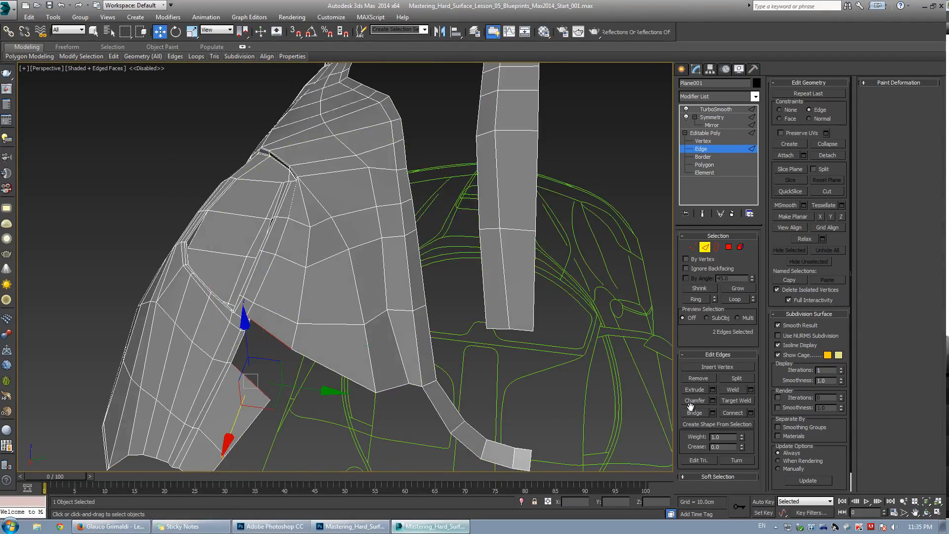
pyautogui.click(694, 414)
# Connect the selected edges on the panel above the vent with a new edge.
pyautogui.scroll(5, 275, 318)
pyautogui.keyDown('alt'); pyautogui.moveTo(277, 317); pyautogui.dragTo(346, 277, button='middle'); pyautogui.keyUp('alt')
pyautogui.press('1')
pyautogui.hotkey('alt', 'c')
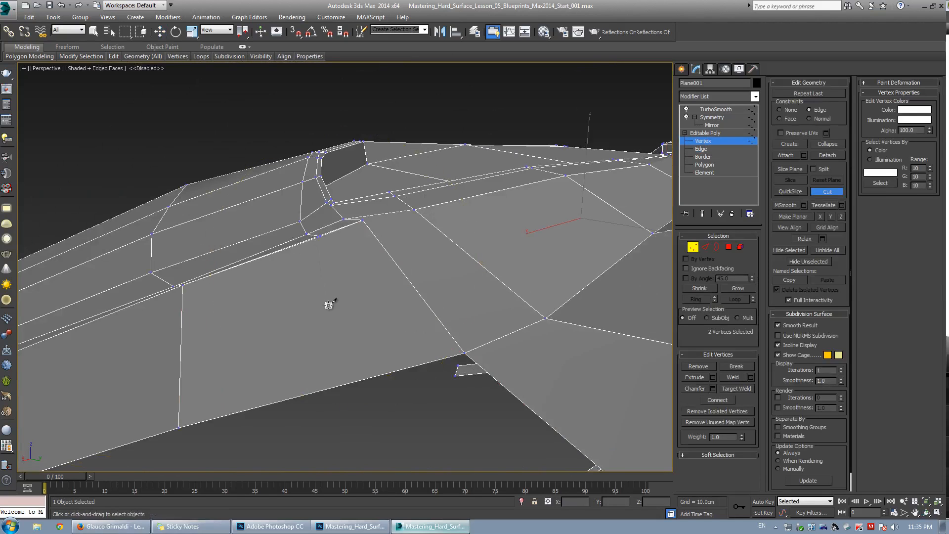
pyautogui.rightClick(314, 239)
pyautogui.scroll(-5, 313, 241)
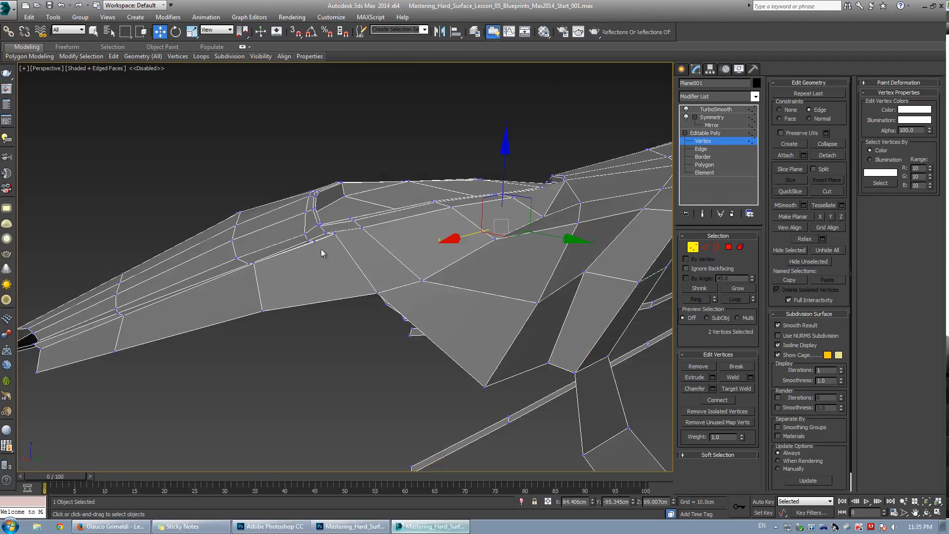
pyautogui.press('2')
pyautogui.click(733, 413)
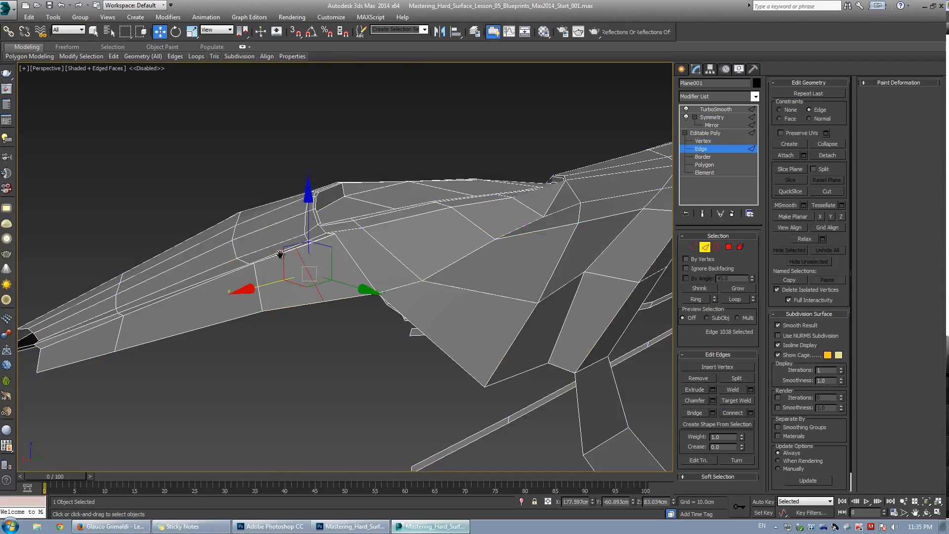
# Target-weld the stray vertex near the vent's lower edge onto its neighbouring vertex.
pyautogui.scroll(6, 434, 280)
pyautogui.press('1')
pyautogui.hotkey('alt', 'x')
pyautogui.hotkey('ctrl', 'w')
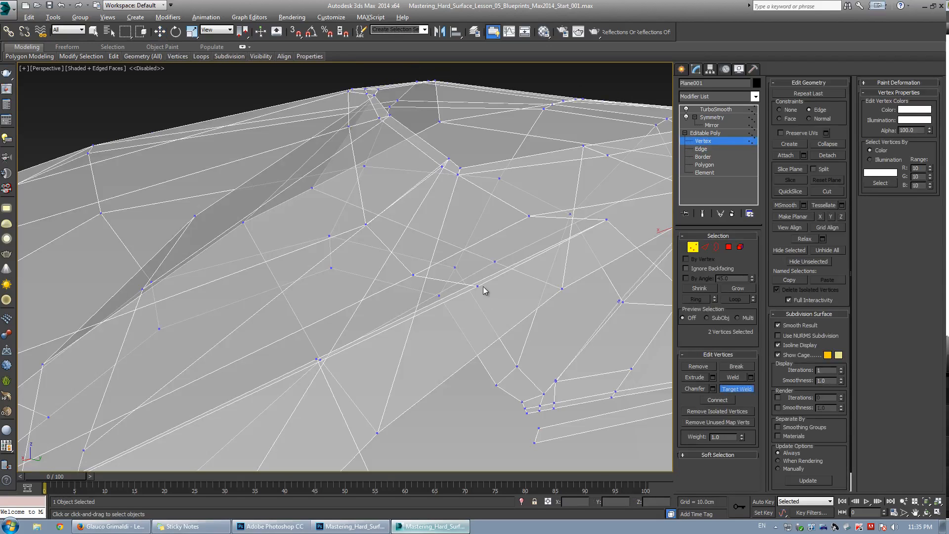
pyautogui.click(317, 359)
pyautogui.hotkey('alt', 'x')
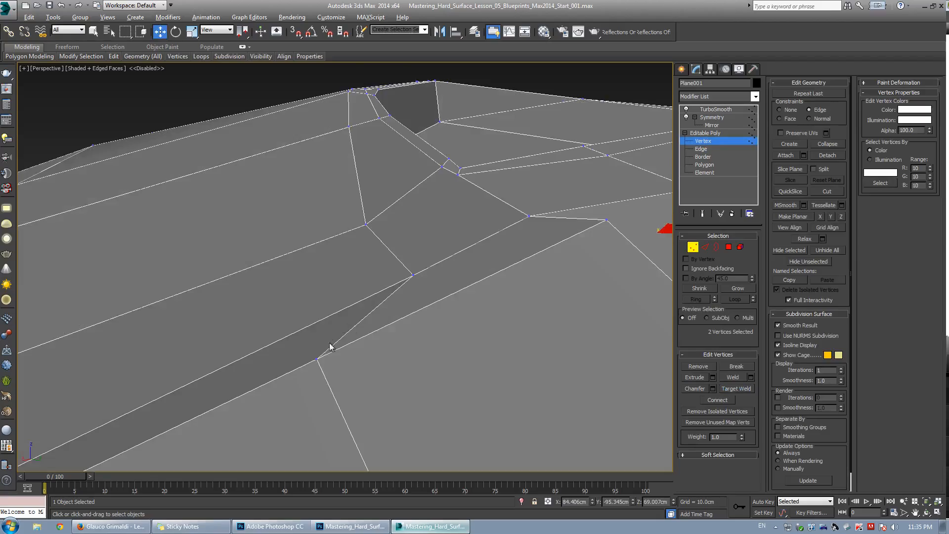
pyautogui.press('w')
pyautogui.keyDown('alt'); pyautogui.moveTo(328, 345); pyautogui.dragTo(356, 324, button='middle'); pyautogui.keyUp('alt')
# Toggle the smoothed preview and orbit around the vent's front corner to inspect the topology.
pyautogui.hotkey('ctrl', 'q')
pyautogui.scroll(-5, 351, 309)
pyautogui.hotkey('ctrl', 'q')
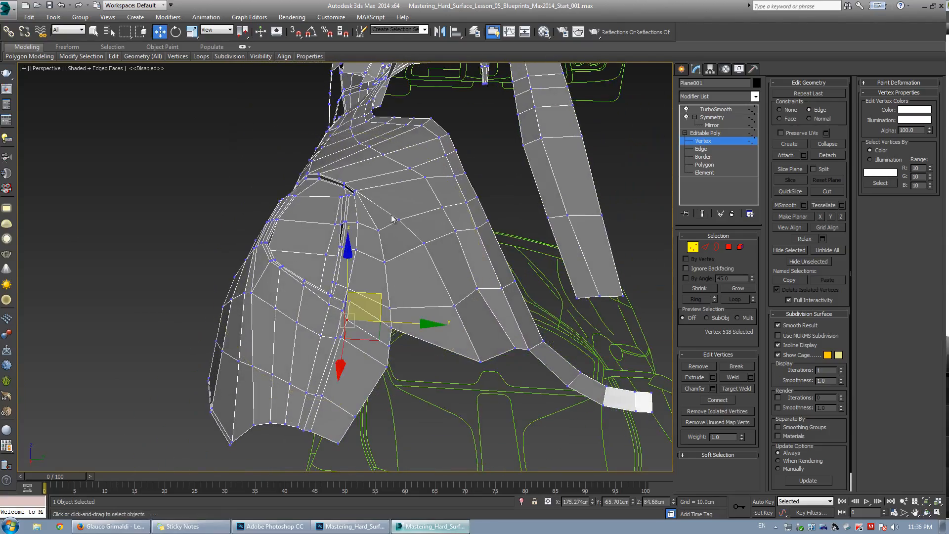
pyautogui.click(355, 192)
pyautogui.scroll(6, 353, 194)
pyautogui.moveTo(353, 194); pyautogui.dragTo(256, 281, button='middle')
pyautogui.scroll(-2, 346, 265)
pyautogui.keyDown('alt'); pyautogui.moveTo(256, 281); pyautogui.dragTo(222, 322, button='middle'); pyautogui.keyUp('alt')
# Cut a new edge from the vent's front corner across the adjoining panel face.
pyautogui.hotkey('alt', 'c')
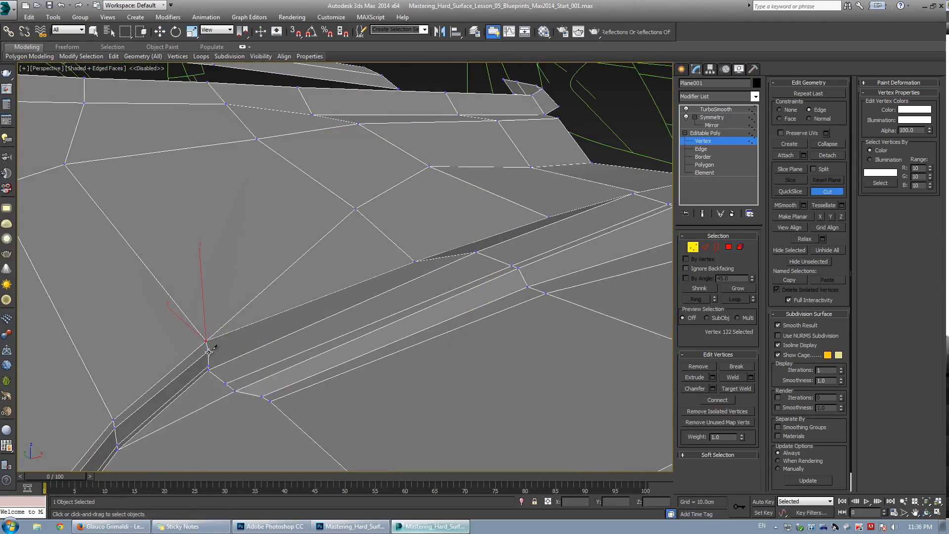
pyautogui.click(361, 212)
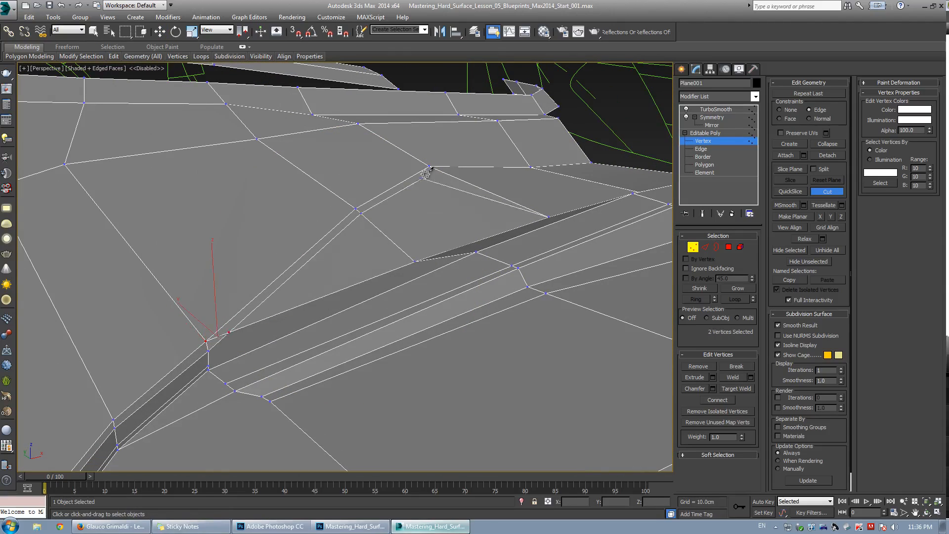
pyautogui.scroll(-5, 496, 166)
pyautogui.moveTo(496, 167); pyautogui.dragTo(369, 280, button='middle')
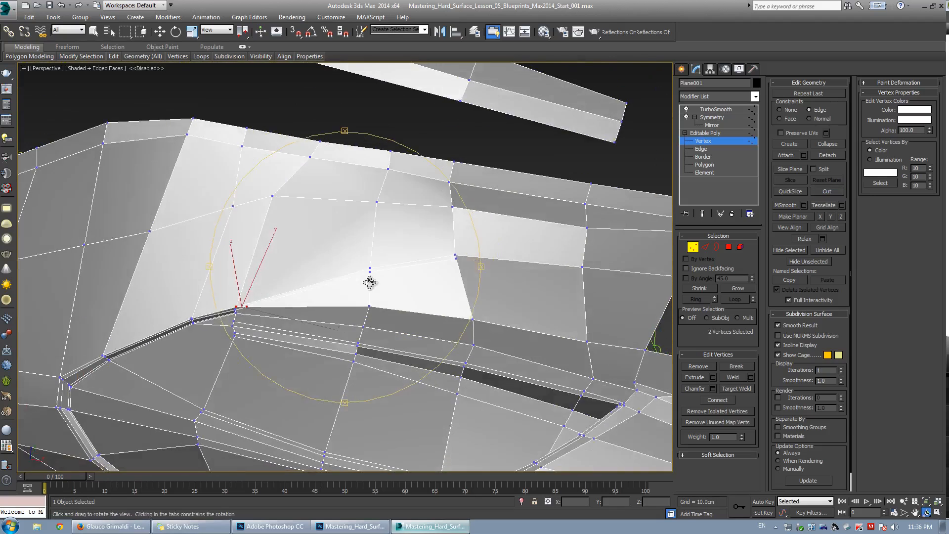
pyautogui.scroll(3, 435, 280)
pyautogui.moveTo(435, 280); pyautogui.dragTo(267, 296, button='middle')
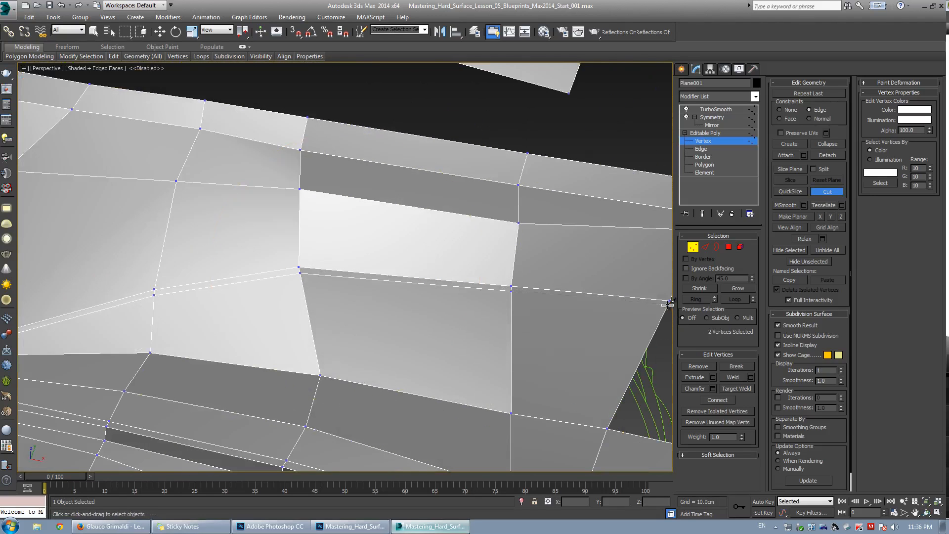
pyautogui.rightClick(522, 260)
# Target-weld the vertices at the vent's front corner to close the small triangle.
pyautogui.scroll(-5, 522, 259)
pyautogui.moveTo(519, 261); pyautogui.dragTo(354, 325, button='middle')
pyautogui.scroll(4, 257, 297)
pyautogui.scroll(5, 354, 326)
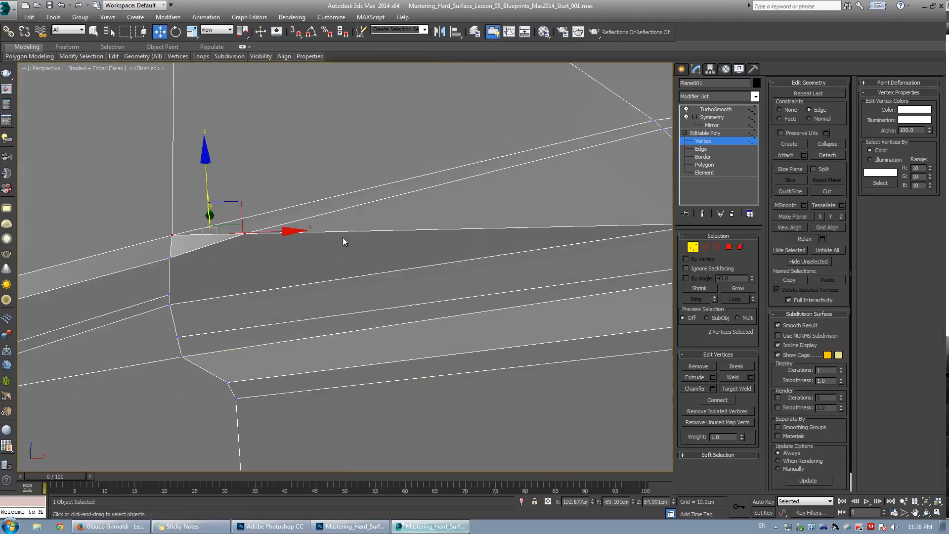
pyautogui.click(169, 258)
pyautogui.scroll(-5, 279, 221)
pyautogui.moveTo(280, 223)
pyautogui.keyDown('alt'); pyautogui.mouseDown(button='middle')
pyautogui.moveTo(269, 225)
pyautogui.moveTo(278, 206)
pyautogui.moveTo(268, 213)
pyautogui.mouseUp(button='middle'); pyautogui.keyUp('alt')
pyautogui.hotkey('ctrl', 'q')
pyautogui.hotkey('ctrl', 'q')
pyautogui.moveTo(283, 222); pyautogui.dragTo(270, 209)
pyautogui.keyDown('alt'); pyautogui.moveTo(305, 260); pyautogui.dragTo(284, 205, button='middle'); pyautogui.keyUp('alt')
# Remove the run of edges along the vent slot's upper lip.
pyautogui.hotkey('alt', 'c')
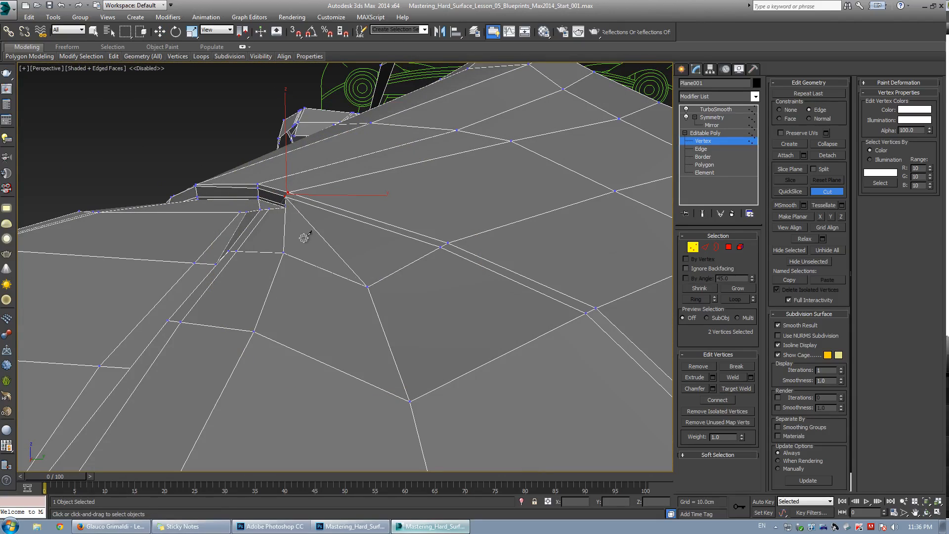
pyautogui.keyDown('alt'); pyautogui.moveTo(330, 236); pyautogui.dragTo(307, 211, button='middle'); pyautogui.keyUp('alt')
pyautogui.press('2')
pyautogui.press('w')
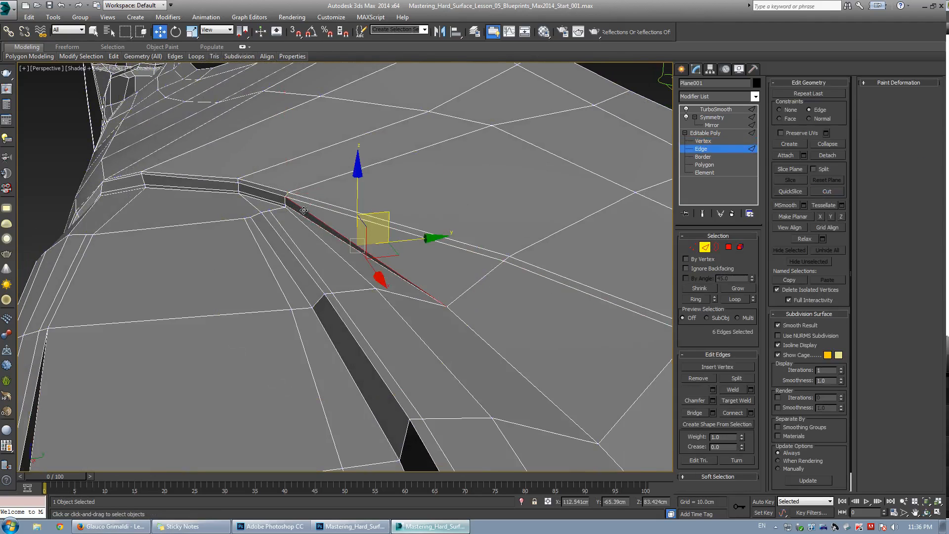
pyautogui.click(695, 379)
pyautogui.scroll(5, 322, 275)
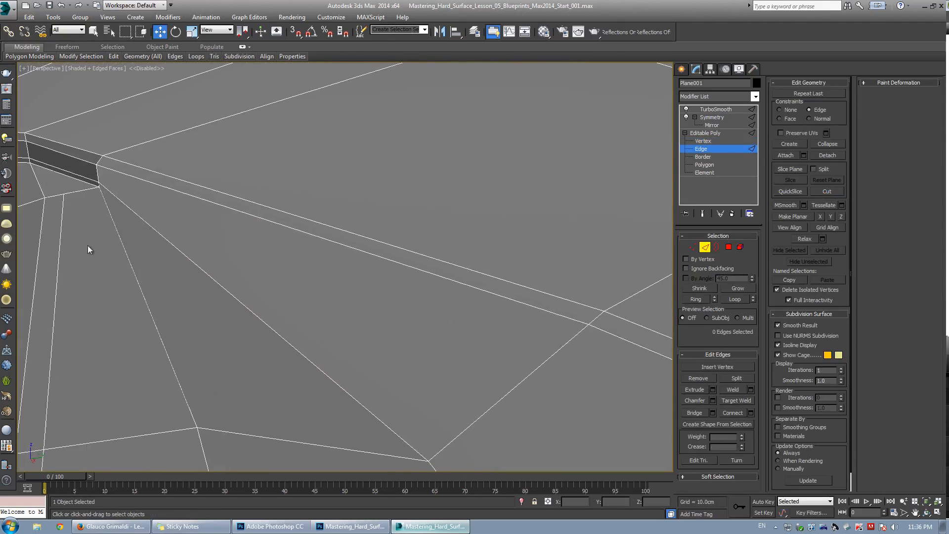
pyautogui.press('1')
pyautogui.hotkey('alt', 'c')
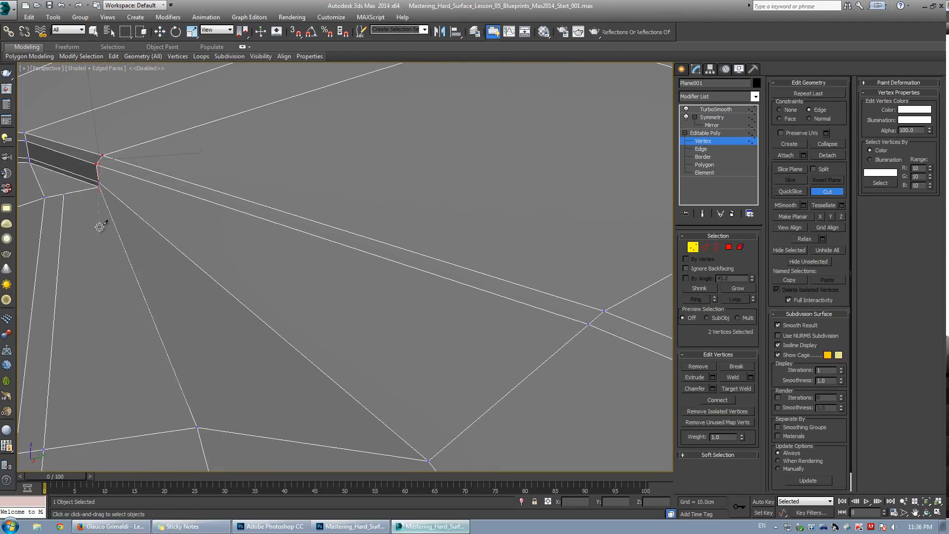
pyautogui.scroll(-5, 203, 277)
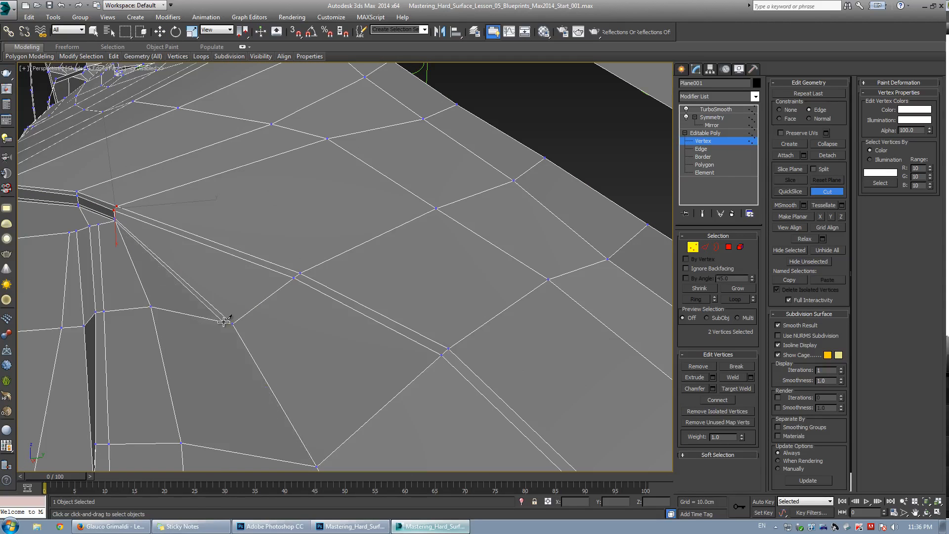
pyautogui.hotkey('ctrl', 'z')
pyautogui.rightClick(174, 258)
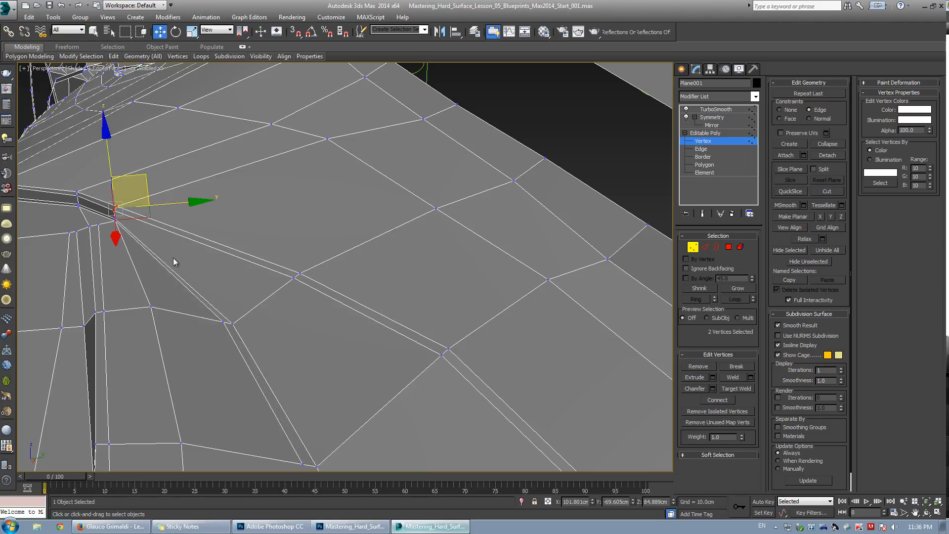
# Try moving the vertex at the vent's corner in wireframe view.
pyautogui.scroll(2, 173, 257)
pyautogui.moveTo(174, 258)
pyautogui.keyDown('alt'); pyautogui.mouseDown(button='middle')
pyautogui.moveTo(218, 304)
pyautogui.moveTo(280, 264)
pyautogui.moveTo(280, 322)
pyautogui.mouseUp(button='middle'); pyautogui.keyUp('alt')
pyautogui.click(174, 273)
pyautogui.press('F3')
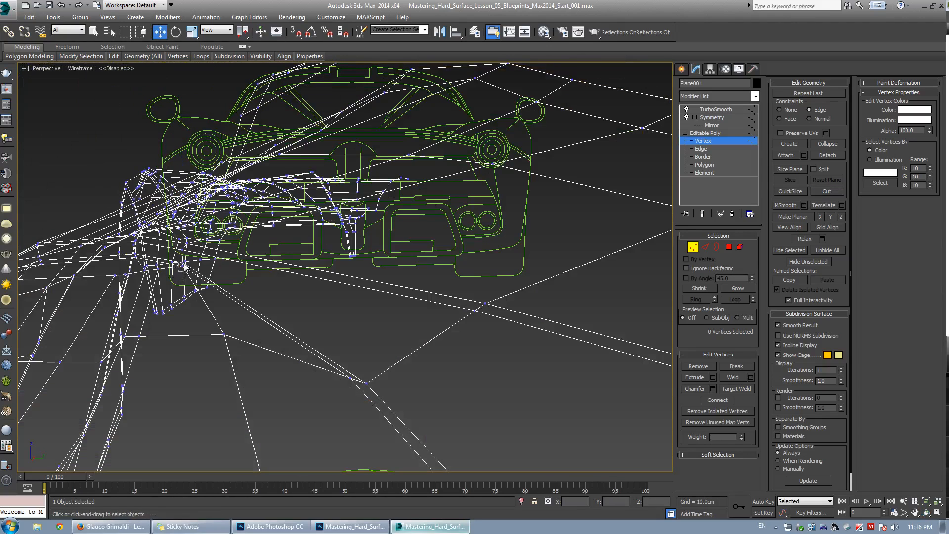
pyautogui.click(184, 267)
pyautogui.press('F3')
pyautogui.moveTo(186, 268); pyautogui.dragTo(220, 234)
pyautogui.hotkey('ctrl', 'z')
# Nudge the vertex at the vent's front corner upward and outward, checking the smoothed preview.
pyautogui.moveTo(216, 257)
pyautogui.keyDown('alt'); pyautogui.mouseDown(button='middle')
pyautogui.moveTo(200, 259)
pyautogui.moveTo(233, 296)
pyautogui.moveTo(216, 244)
pyautogui.mouseUp(button='middle'); pyautogui.keyUp('alt')
pyautogui.hotkey('ctrl', 'q')
pyautogui.hotkey('ctrl', 'q')
pyautogui.moveTo(216, 244); pyautogui.dragTo(236, 251)
pyautogui.hotkey('ctrl', 'q')
pyautogui.hotkey('ctrl', 'q')
pyautogui.hotkey('ctrl', 'q')
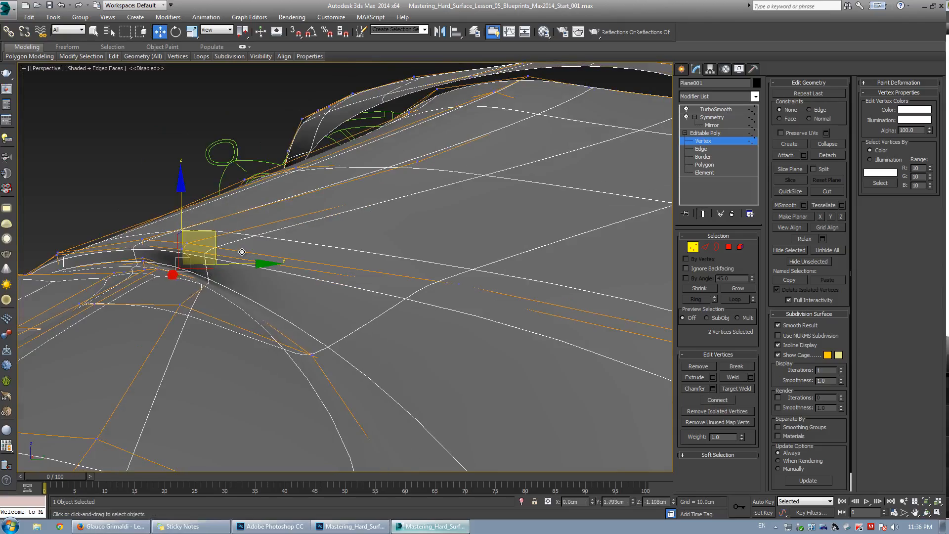
# Move the vertex at the vent's rear corner slightly downward in wireframe view.
pyautogui.keyDown('alt'); pyautogui.scroll(8, 240, 304); pyautogui.keyUp('alt')
pyautogui.keyDown('alt'); pyautogui.moveTo(241, 304); pyautogui.dragTo(280, 293, button='middle'); pyautogui.keyUp('alt')
pyautogui.press('w')
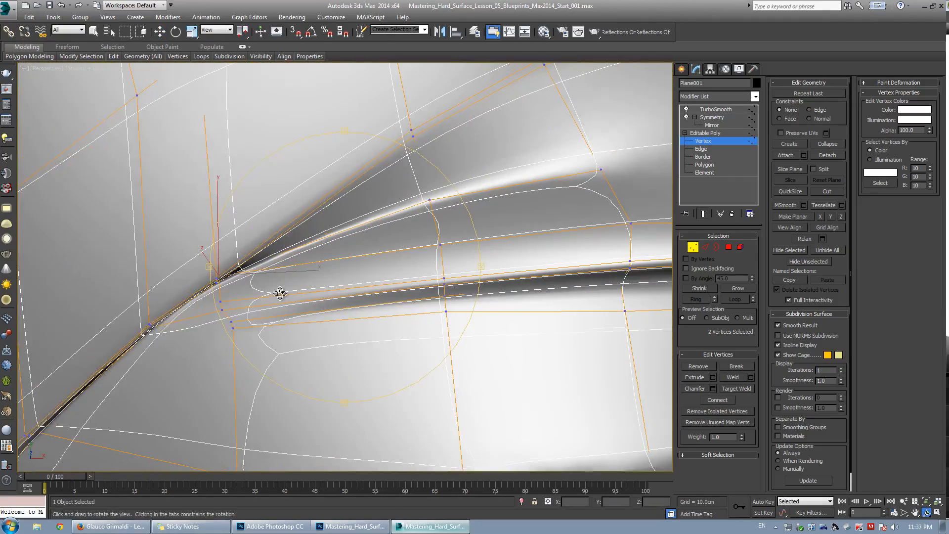
pyautogui.keyDown('alt'); pyautogui.moveTo(379, 242); pyautogui.dragTo(297, 277, button='middle'); pyautogui.keyUp('alt')
pyautogui.hotkey('ctrl', 'e')
pyautogui.press('F3')
pyautogui.click(302, 286)
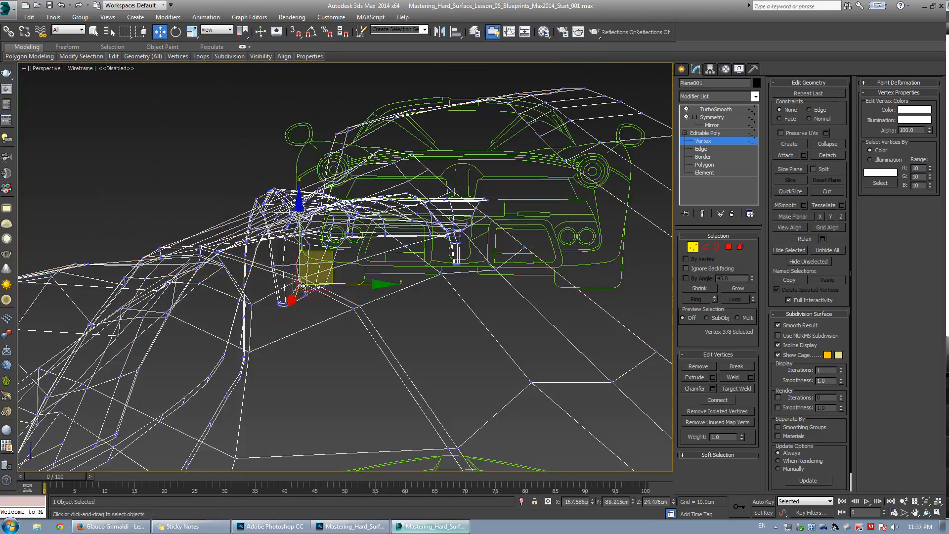
pyautogui.moveTo(303, 286); pyautogui.dragTo(296, 300)
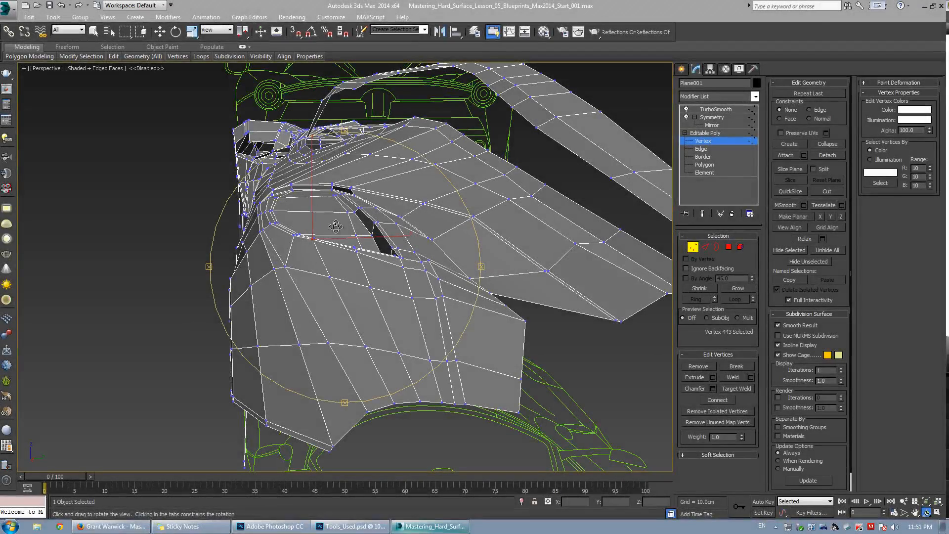
# Cut a new edge from the vent's upper corner down across the panel below it.
pyautogui.keyDown('alt'); pyautogui.moveTo(336, 227); pyautogui.dragTo(360, 235, button='middle'); pyautogui.keyUp('alt')
pyautogui.press('w')
pyautogui.press('w')
pyautogui.hotkey('alt', 'c')
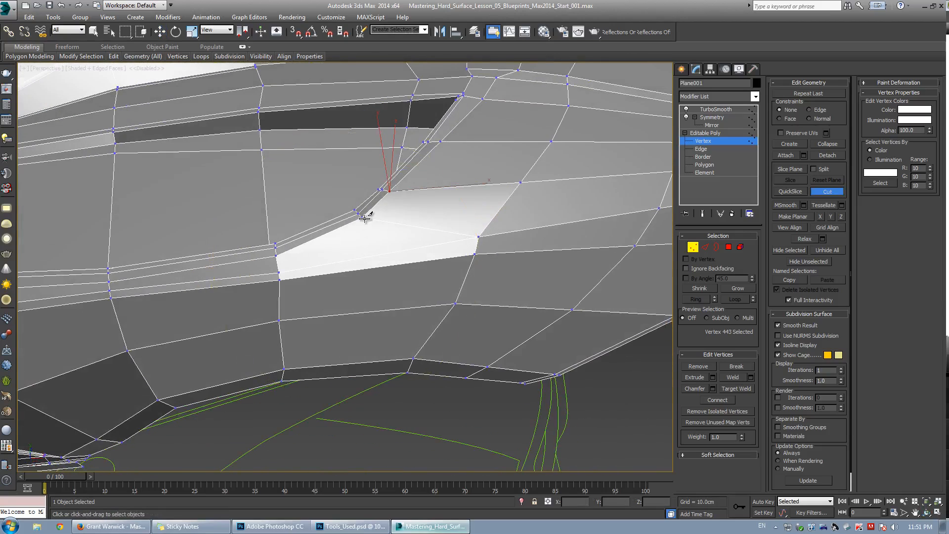
pyautogui.rightClick(369, 218)
pyautogui.hotkey('alt', 'c')
pyautogui.click(364, 218)
pyautogui.click(345, 376)
pyautogui.rightClick(438, 205)
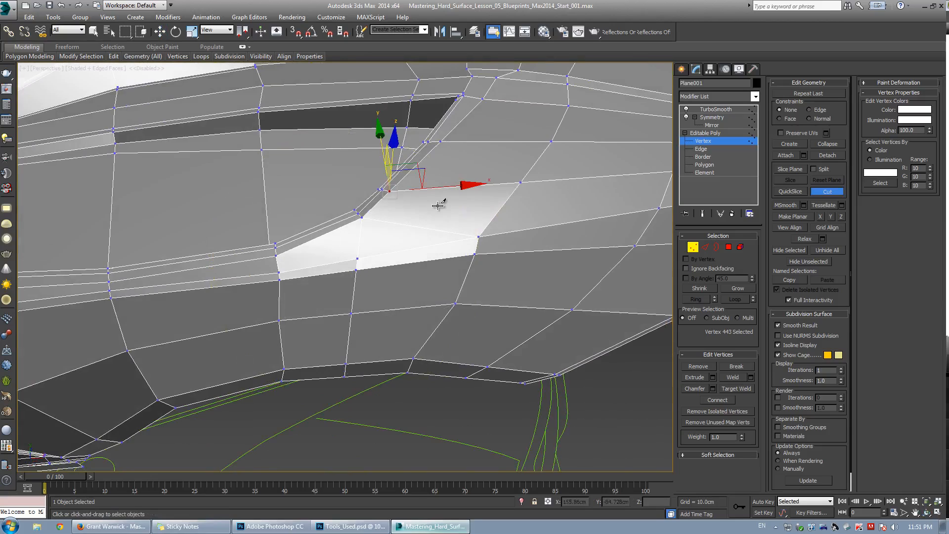
# Remove the stray edge beside the vent's rear corner.
pyautogui.keyDown('alt'); pyautogui.moveTo(438, 205); pyautogui.dragTo(320, 250, button='middle'); pyautogui.keyUp('alt')
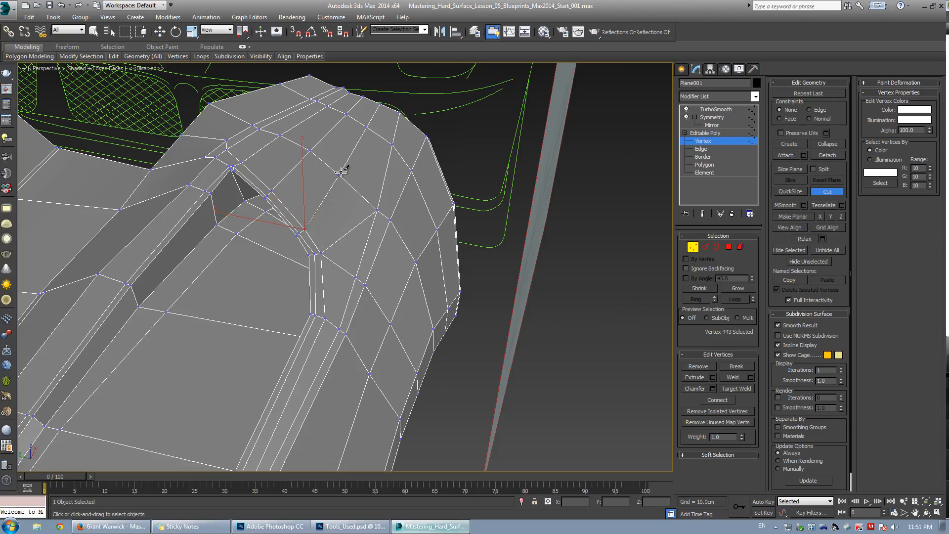
pyautogui.press('2')
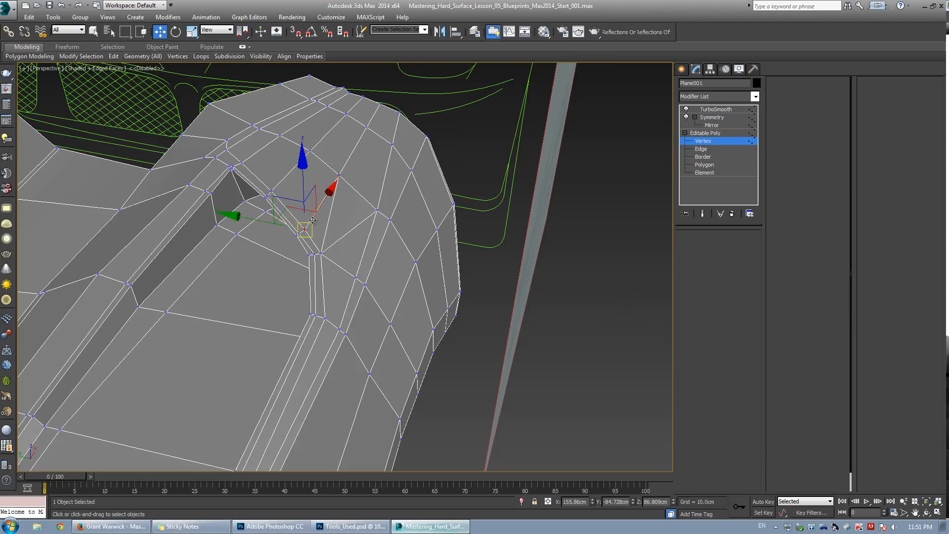
pyautogui.click(693, 380)
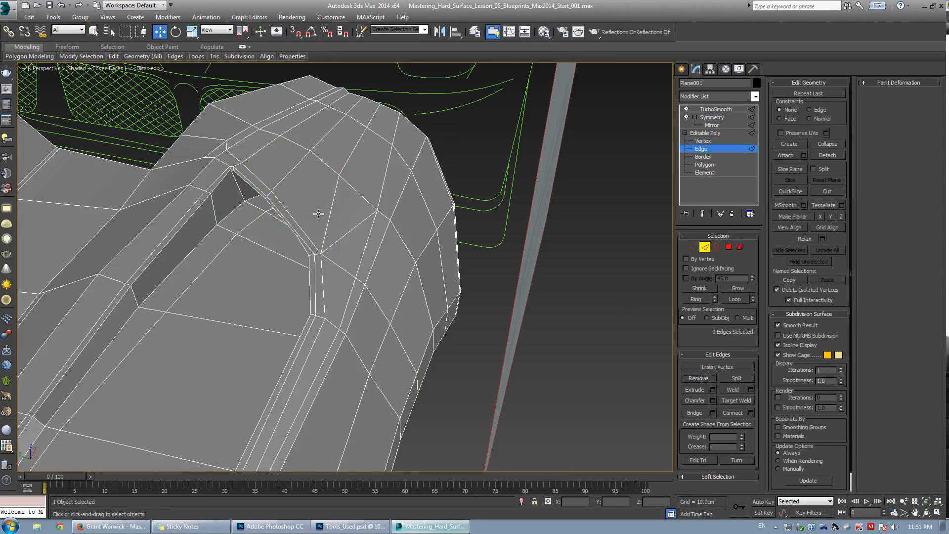
# Select the edge near the vent's rear end using ring selection and remove it.
pyautogui.press('`')
pyautogui.moveTo(324, 218)
pyautogui.keyDown('alt'); pyautogui.mouseDown(button='middle')
pyautogui.moveTo(340, 220)
pyautogui.moveTo(356, 256)
pyautogui.moveTo(274, 274)
pyautogui.moveTo(309, 250)
pyautogui.moveTo(319, 228)
pyautogui.mouseUp(button='middle'); pyautogui.keyUp('alt')
pyautogui.press('`')
pyautogui.hotkey('ctrl', 'r')
pyautogui.click(326, 250)
pyautogui.press('z')
pyautogui.scroll(-3, 326, 250)
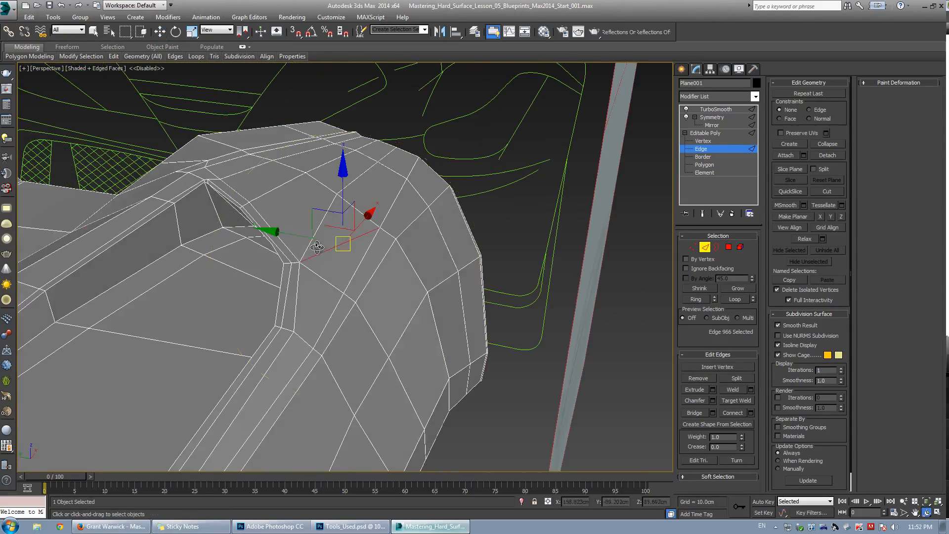
pyautogui.press('`')
# Inspect the vent's rear corner from several angles in shaded and wireframe views.
pyautogui.press('`')
pyautogui.click(698, 379)
pyautogui.keyDown('alt'); pyautogui.moveTo(366, 242); pyautogui.dragTo(369, 276, button='middle'); pyautogui.keyUp('alt')
pyautogui.scroll(-8, 284, 265)
pyautogui.press('2')
pyautogui.press('1')
pyautogui.click(440, 275)
pyautogui.press('z')
pyautogui.scroll(-3, 440, 275)
pyautogui.press('`')
pyautogui.press('`')
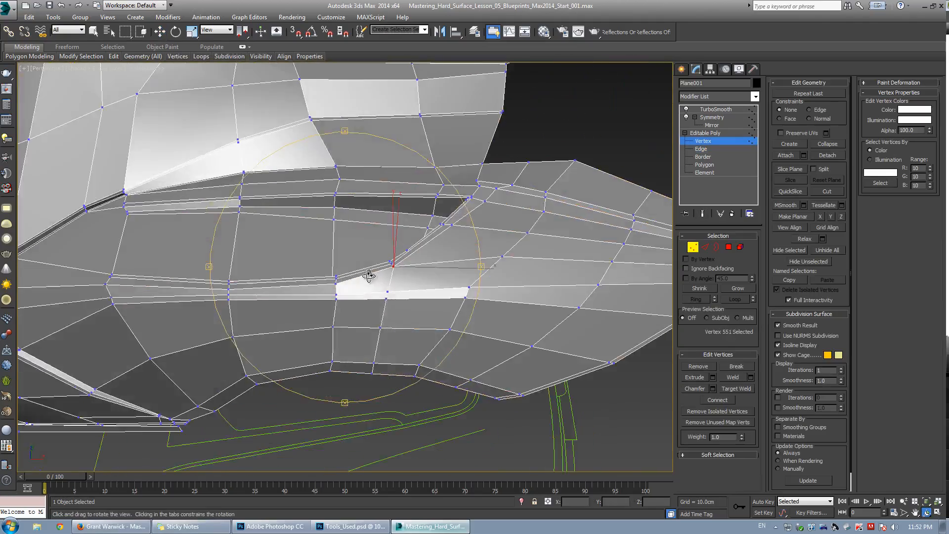
pyautogui.scroll(3, 369, 276)
pyautogui.press('F3')
pyautogui.moveTo(416, 269); pyautogui.dragTo(418, 270)
pyautogui.press('F3')
pyautogui.moveTo(418, 270)
pyautogui.keyDown('alt'); pyautogui.mouseDown(button='middle')
pyautogui.moveTo(396, 284)
pyautogui.moveTo(434, 242)
pyautogui.moveTo(413, 232)
pyautogui.moveTo(388, 253)
pyautogui.moveTo(398, 264)
pyautogui.moveTo(333, 239)
pyautogui.moveTo(405, 255)
pyautogui.moveTo(391, 251)
pyautogui.moveTo(381, 269)
pyautogui.moveTo(356, 277)
pyautogui.moveTo(377, 280)
pyautogui.moveTo(383, 268)
pyautogui.moveTo(377, 292)
pyautogui.moveTo(346, 294)
pyautogui.moveTo(339, 311)
pyautogui.moveTo(322, 296)
pyautogui.moveTo(534, 327)
pyautogui.mouseUp(button='middle'); pyautogui.keyUp('alt')
pyautogui.press('`')
pyautogui.press('`')
pyautogui.scroll(4, 418, 240)
# Select the two edges along the vent opening's inner lip and remove them.
pyautogui.press('4')
pyautogui.press('1')
pyautogui.click(333, 322)
pyautogui.scroll(3, 326, 276)
pyautogui.press('2')
pyautogui.click(324, 280)
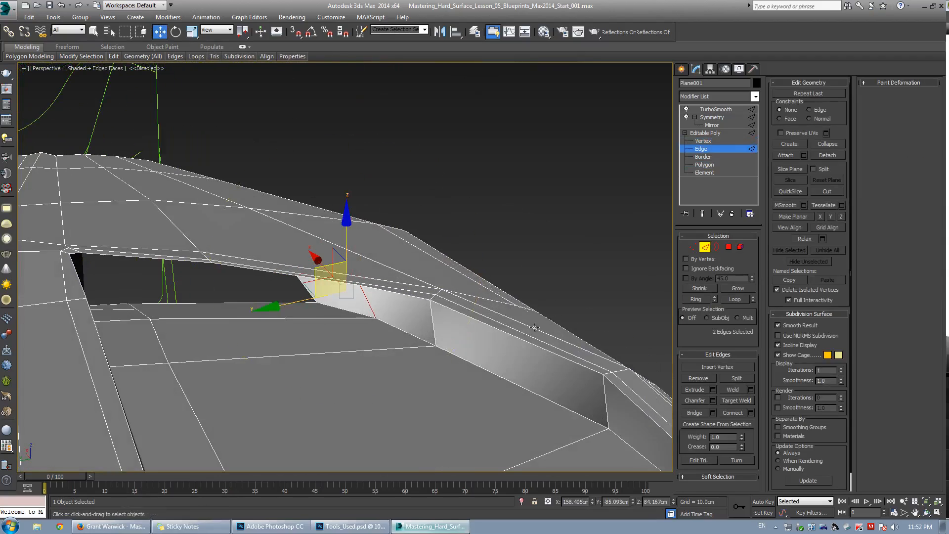
pyautogui.click(699, 378)
# Orbit around the vent's upper corner, toggling edged-face display to check the smoothed shape.
pyautogui.keyDown('alt'); pyautogui.moveTo(364, 271); pyautogui.dragTo(211, 420, button='middle'); pyautogui.keyUp('alt')
pyautogui.scroll(-5, 355, 286)
pyautogui.press('1')
pyautogui.click(361, 281)
pyautogui.press('F4')
pyautogui.scroll(-8, 360, 281)
pyautogui.press('`')
pyautogui.scroll(6, 343, 251)
pyautogui.scroll(1, 347, 266)
pyautogui.press('F4')
pyautogui.scroll(1, 385, 281)
# Move the vertex at the vent's upper corner toward the panel edge to match the blueprint.
pyautogui.click(387, 272)
pyautogui.scroll(5, 385, 273)
pyautogui.press('`')
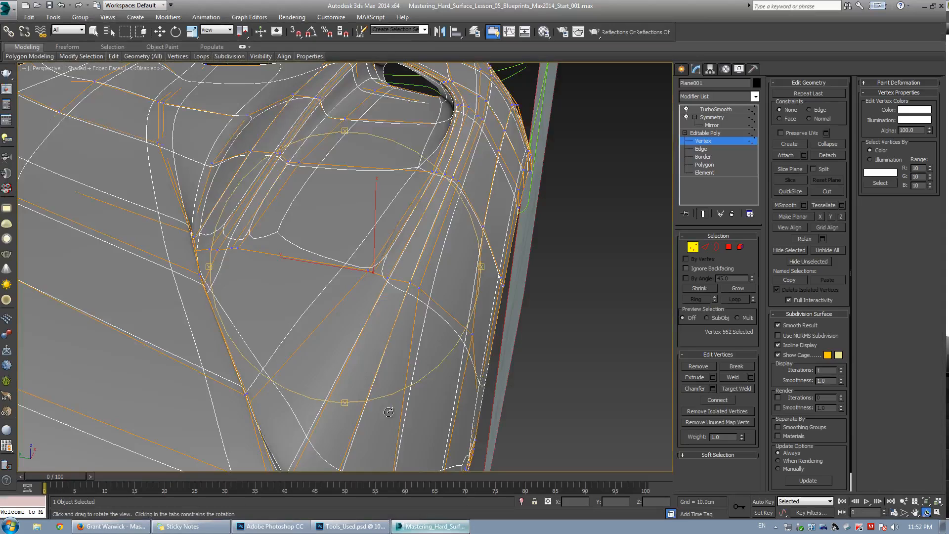
pyautogui.keyDown('alt'); pyautogui.moveTo(364, 320); pyautogui.dragTo(493, 213, button='middle'); pyautogui.keyUp('alt')
pyautogui.moveTo(327, 266)
pyautogui.keyDown('alt'); pyautogui.mouseDown(button='middle')
pyautogui.moveTo(360, 208)
pyautogui.moveTo(359, 218)
pyautogui.moveTo(412, 230)
pyautogui.mouseUp(button='middle'); pyautogui.keyUp('alt')
pyautogui.press('F3')
pyautogui.keyDown('ctrl'); pyautogui.moveTo(425, 224); pyautogui.dragTo(428, 227); pyautogui.keyUp('ctrl')
pyautogui.moveTo(427, 227)
pyautogui.keyDown('alt'); pyautogui.mouseDown(button='middle')
pyautogui.moveTo(409, 185)
pyautogui.moveTo(324, 223)
pyautogui.moveTo(407, 233)
pyautogui.moveTo(362, 265)
pyautogui.moveTo(445, 205)
pyautogui.mouseUp(button='middle'); pyautogui.keyUp('alt')
pyautogui.press('F3')
# Move the vertex on the fender's top edge slightly, checking it in wireframe and shaded views.
pyautogui.press('F3')
pyautogui.moveTo(445, 205); pyautogui.dragTo(447, 199)
pyautogui.keyDown('alt'); pyautogui.moveTo(447, 199); pyautogui.dragTo(438, 164, button='middle'); pyautogui.keyUp('alt')
pyautogui.press('F3')
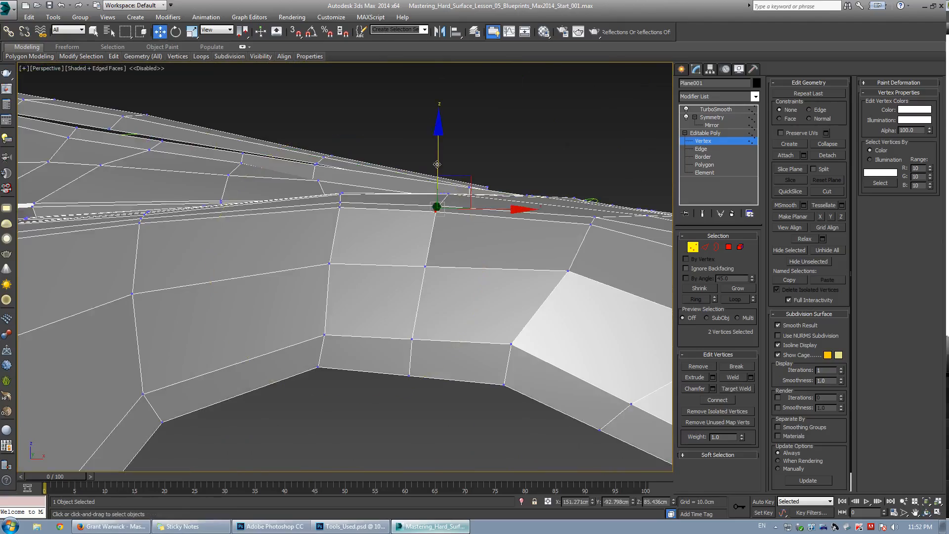
pyautogui.moveTo(438, 163); pyautogui.dragTo(436, 159)
pyautogui.moveTo(437, 158)
pyautogui.keyDown('alt'); pyautogui.mouseDown(button='middle')
pyautogui.moveTo(411, 269)
pyautogui.moveTo(391, 262)
pyautogui.moveTo(401, 260)
pyautogui.moveTo(410, 216)
pyautogui.moveTo(333, 277)
pyautogui.moveTo(396, 277)
pyautogui.moveTo(398, 262)
pyautogui.mouseUp(button='middle'); pyautogui.keyUp('alt')
pyautogui.press('F3')
pyautogui.press('F3')
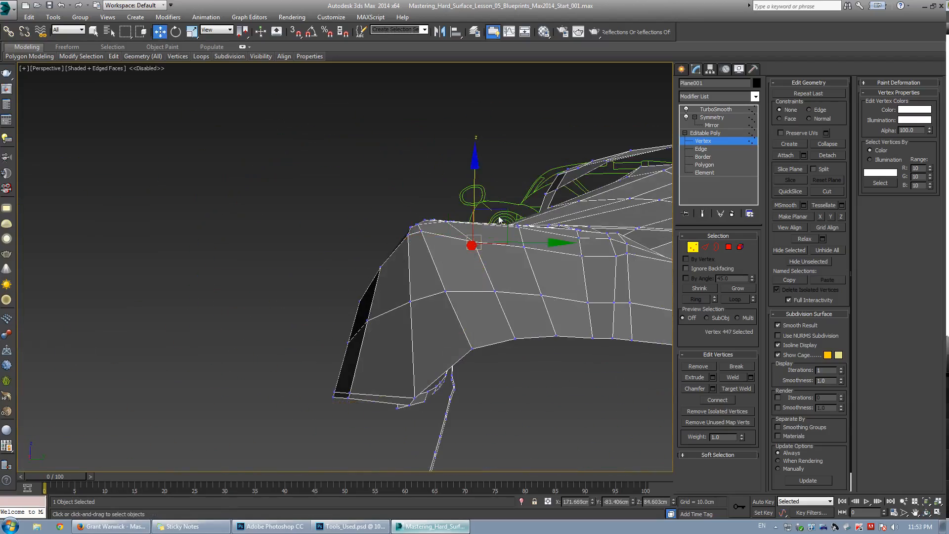
# Select vertices around the vent opening's lower corner in wireframe and move them to tighten the corner.
pyautogui.keyDown('alt'); pyautogui.moveTo(499, 204); pyautogui.dragTo(363, 292, button='middle'); pyautogui.keyUp('alt')
pyautogui.scroll(2, 359, 276)
pyautogui.scroll(2, 363, 292)
pyautogui.scroll(2, 357, 312)
pyautogui.press('`')
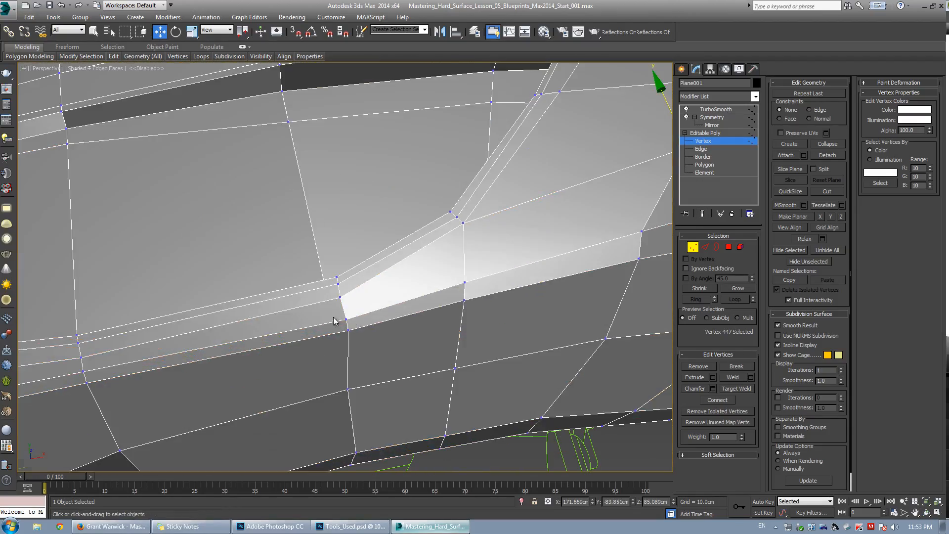
pyautogui.press('F3')
pyautogui.moveTo(333, 316); pyautogui.dragTo(362, 342)
pyautogui.press('F3')
pyautogui.moveTo(354, 314)
pyautogui.mouseDown(button='middle')
pyautogui.moveTo(422, 269)
pyautogui.moveTo(414, 262)
pyautogui.mouseUp(button='middle')
pyautogui.press('`')
pyautogui.moveTo(343, 294); pyautogui.dragTo(332, 288)
pyautogui.keyDown('alt'); pyautogui.moveTo(333, 288); pyautogui.dragTo(193, 227, button='middle'); pyautogui.keyUp('alt')
# In top view against the blueprint, select two vertices on the vent's lower edge and shift them sideways to match.
pyautogui.press('t')
pyautogui.moveTo(477, 268); pyautogui.dragTo(371, 243, button='middle')
pyautogui.scroll(2, 371, 243)
pyautogui.press('`')
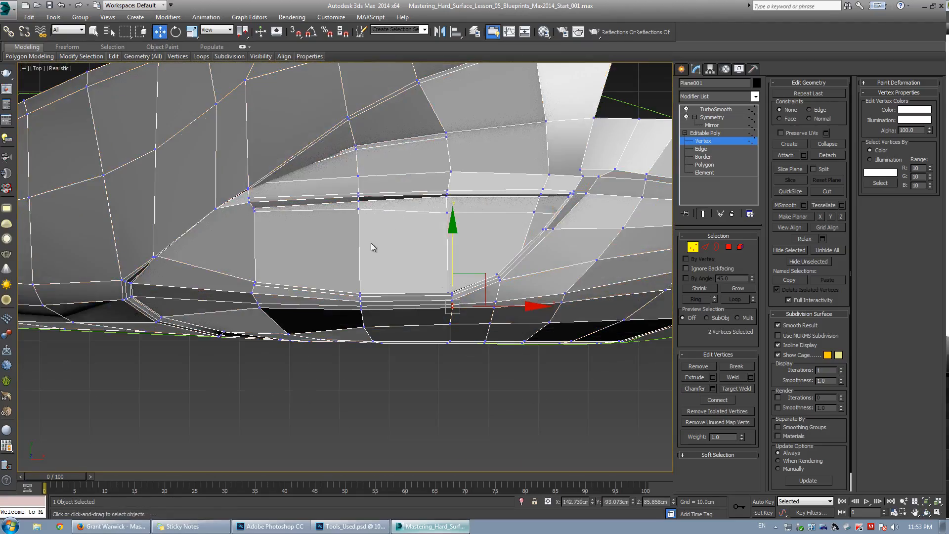
pyautogui.hotkey('alt', 'x')
pyautogui.scroll(3, 520, 299)
pyautogui.moveTo(520, 299); pyautogui.dragTo(419, 291, button='middle')
pyautogui.press('`')
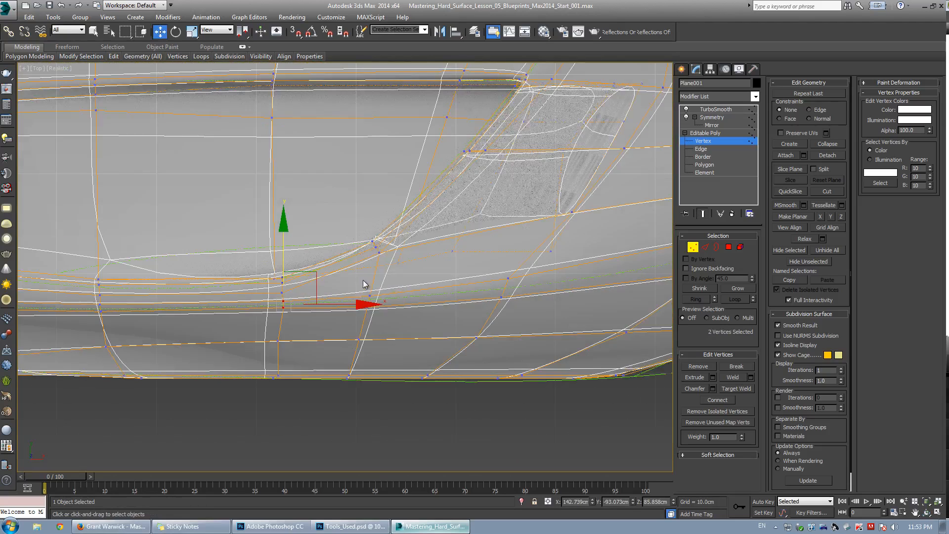
pyautogui.press('`')
pyautogui.moveTo(352, 285); pyautogui.dragTo(384, 325)
pyautogui.moveTo(372, 268); pyautogui.dragTo(375, 262)
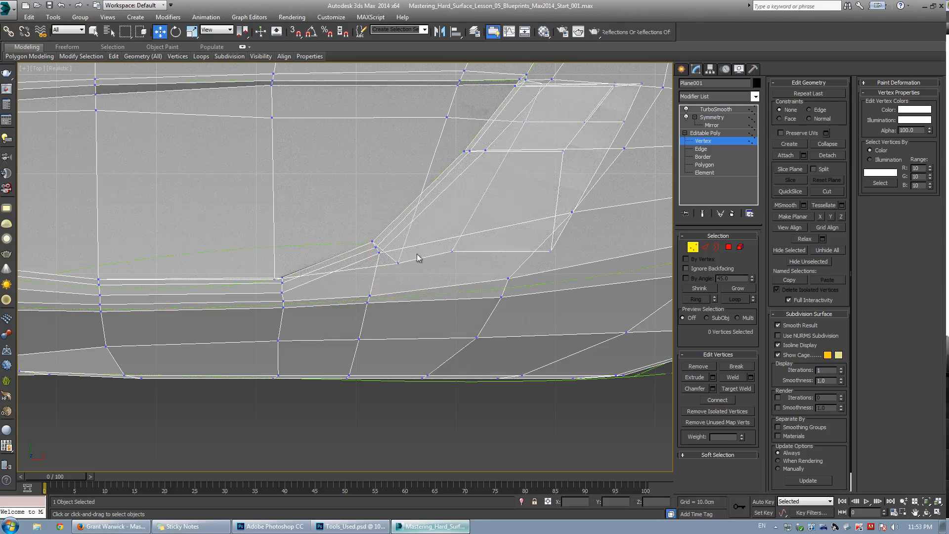
# Select vertices along the fender panel's top edge and nudge them to line up with the blueprint outline.
pyautogui.press('`')
pyautogui.press('`')
pyautogui.moveTo(186, 286); pyautogui.dragTo(306, 254, button='middle')
pyautogui.scroll(2, 184, 227)
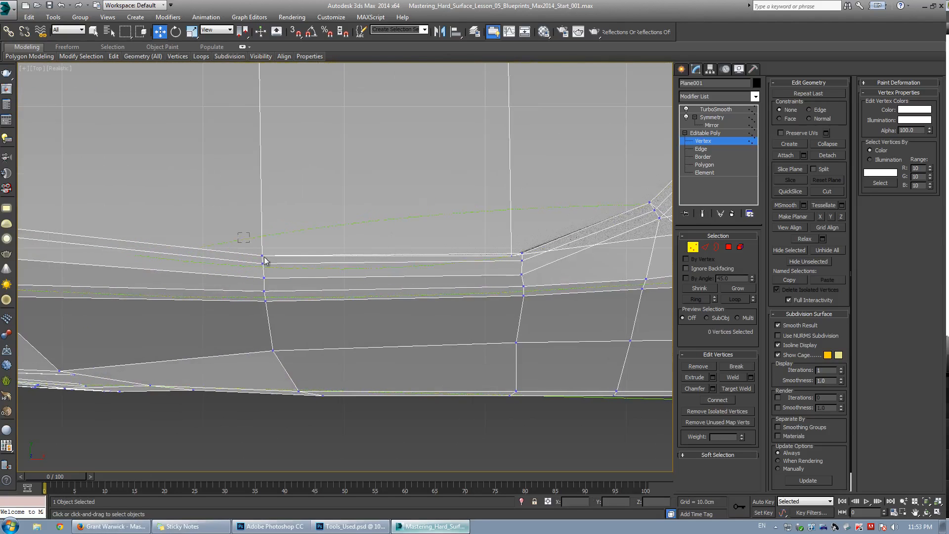
pyautogui.press('`')
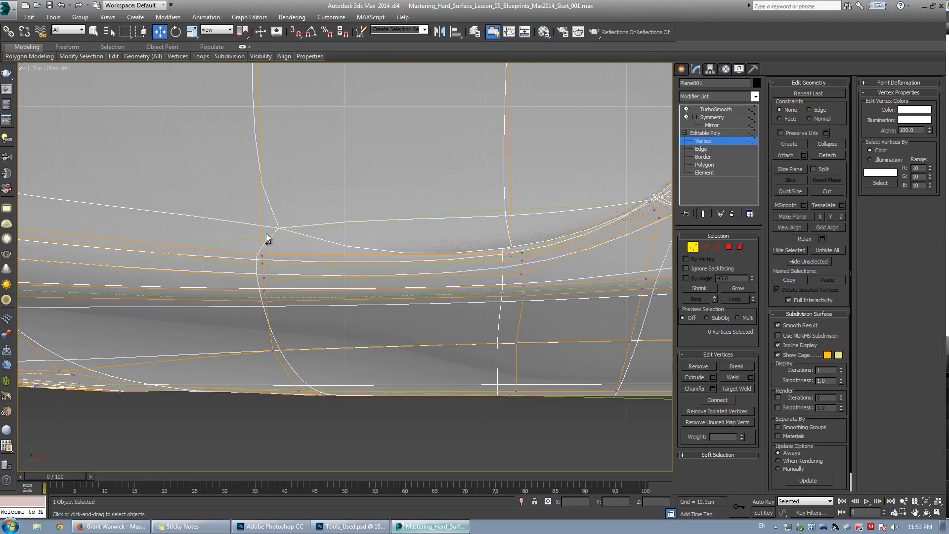
pyautogui.moveTo(266, 239); pyautogui.dragTo(250, 283)
pyautogui.press('`')
pyautogui.moveTo(264, 220); pyautogui.dragTo(263, 222)
pyautogui.press('`')
pyautogui.press('`')
pyautogui.press('`')
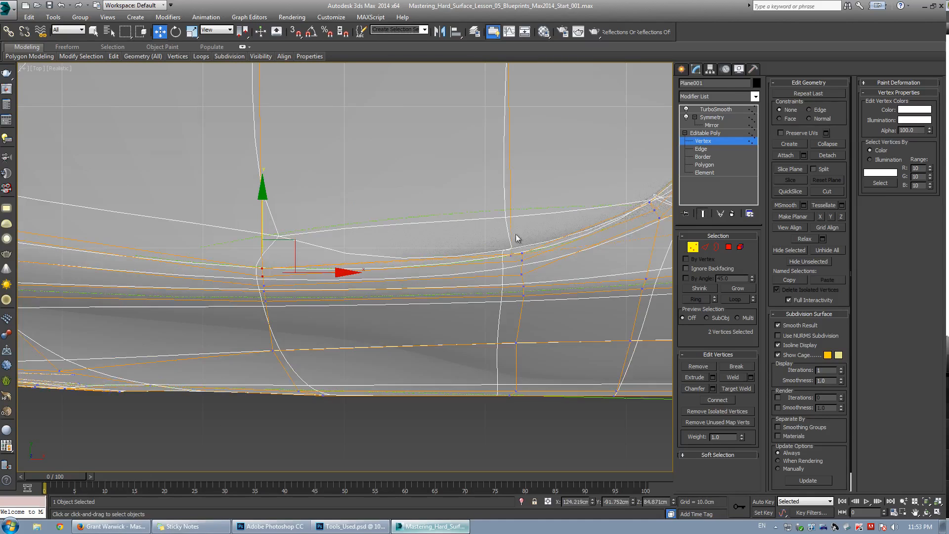
pyautogui.press('`')
pyautogui.moveTo(501, 228); pyautogui.dragTo(530, 272)
pyautogui.press('`')
pyautogui.moveTo(549, 239); pyautogui.dragTo(550, 238)
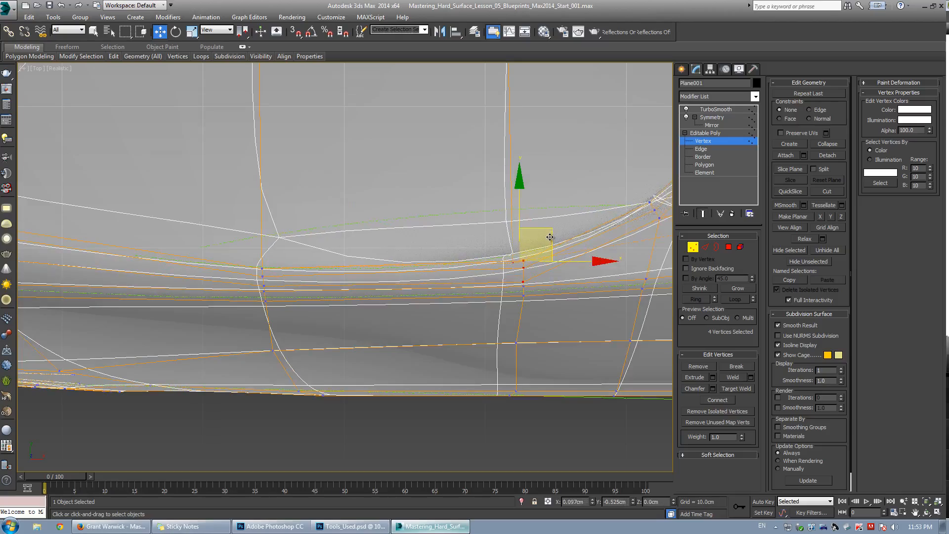
pyautogui.press('`')
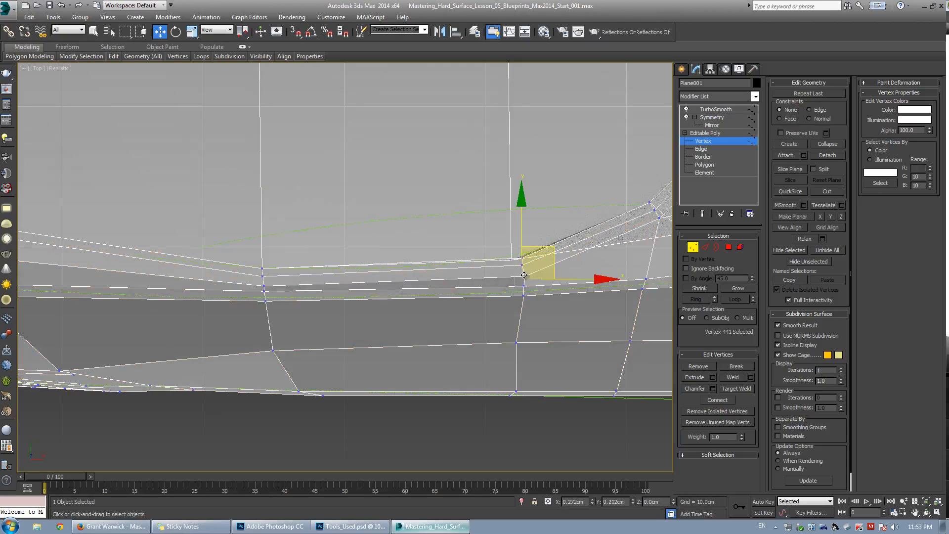
pyautogui.moveTo(524, 276); pyautogui.dragTo(525, 275)
# Orbit to the panel's upper edge in perspective and raise the selected edge vertices to follow the surface.
pyautogui.hotkey('alt', 'w')
pyautogui.middleClick(529, 402)
pyautogui.hotkey('alt', 'w')
pyautogui.keyDown('alt'); pyautogui.moveTo(530, 403); pyautogui.dragTo(365, 293, button='middle'); pyautogui.keyUp('alt')
pyautogui.press('w')
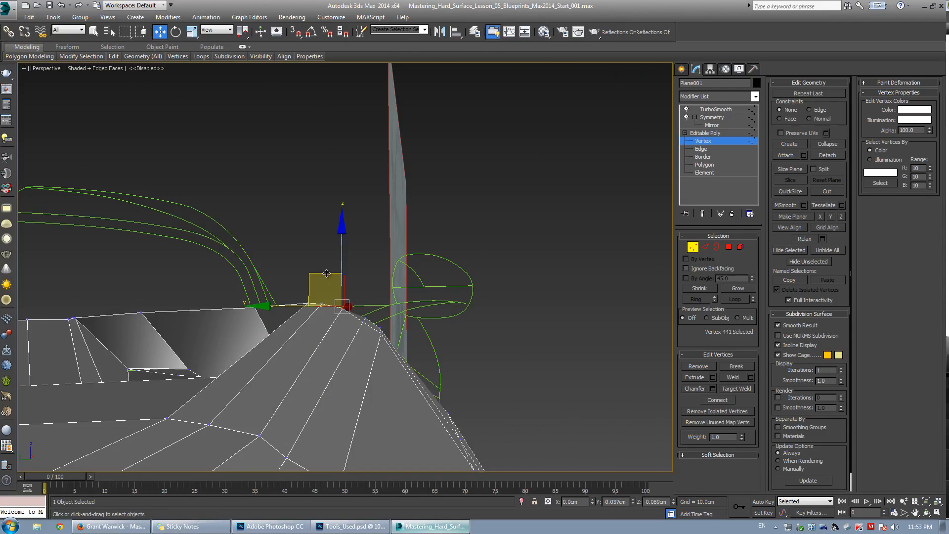
pyautogui.moveTo(326, 274); pyautogui.dragTo(326, 274)
pyautogui.moveTo(298, 331); pyautogui.dragTo(325, 269, button='middle')
pyautogui.click(410, 309)
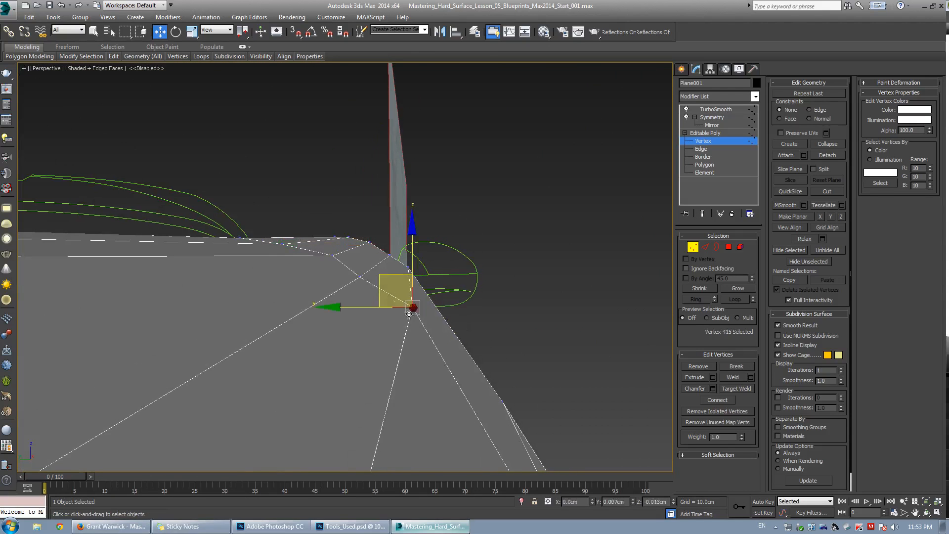
pyautogui.click(363, 277)
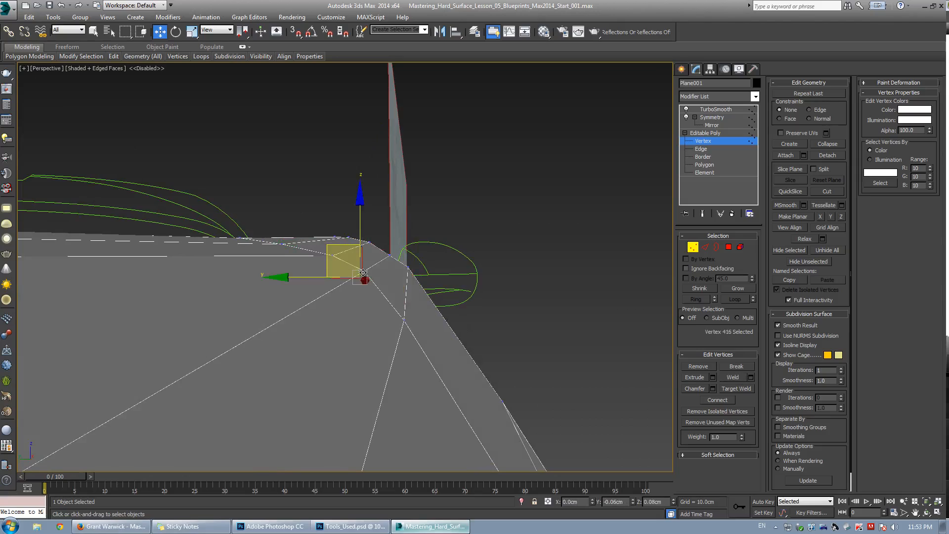
pyautogui.click(333, 255)
pyautogui.moveTo(332, 253)
pyautogui.keyDown('alt'); pyautogui.mouseDown(button='middle')
pyautogui.moveTo(273, 288)
pyautogui.moveTo(339, 269)
pyautogui.mouseUp(button='middle'); pyautogui.keyUp('alt')
pyautogui.click(288, 241)
pyautogui.keyDown('alt'); pyautogui.moveTo(289, 242); pyautogui.dragTo(310, 227, button='middle'); pyautogui.keyUp('alt')
pyautogui.keyDown('alt'); pyautogui.moveTo(355, 251); pyautogui.dragTo(354, 209, button='middle'); pyautogui.keyUp('alt')
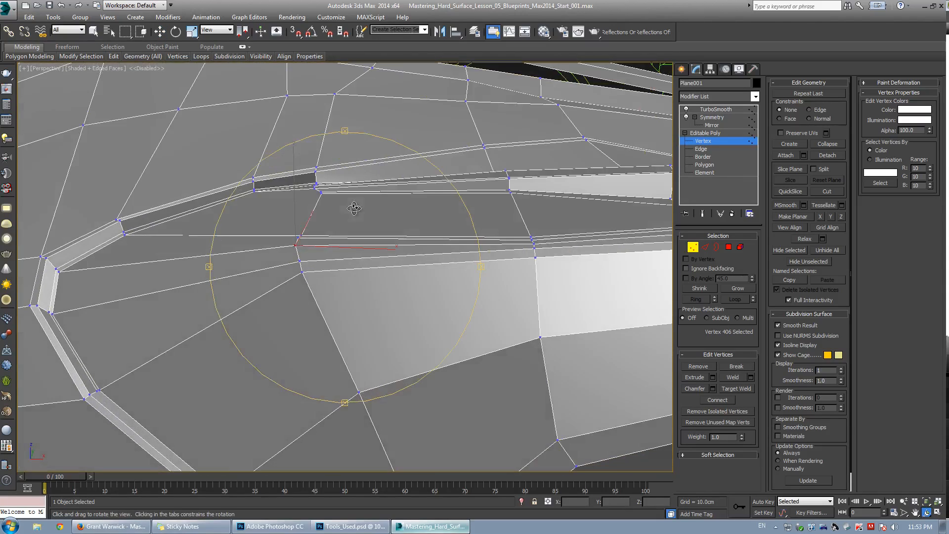
# In top view, select vertices near the vent's lower corner and slide them along their edges with edge constraint enabled.
pyautogui.hotkey('alt', 'w')
pyautogui.middleClick(226, 192)
pyautogui.hotkey('alt', 'w')
pyautogui.moveTo(226, 193); pyautogui.dragTo(501, 228, button='middle')
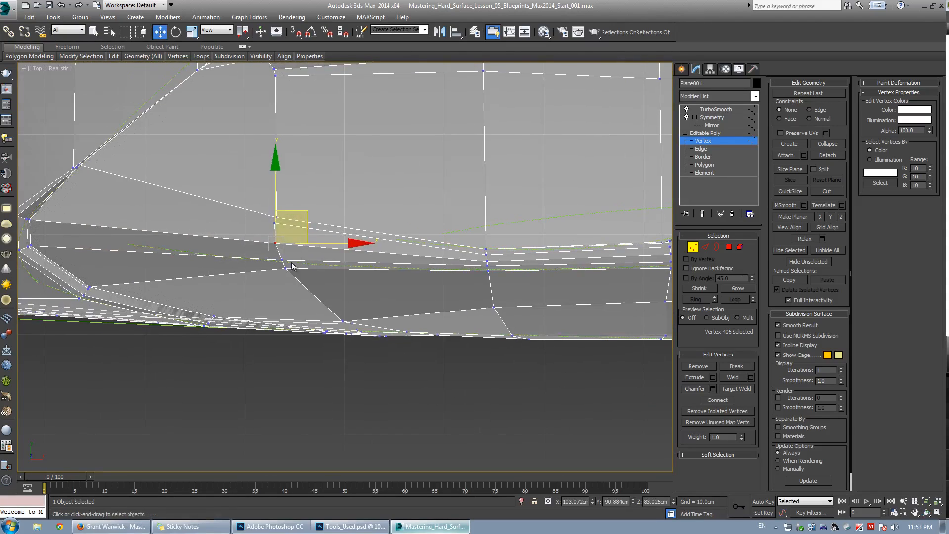
pyautogui.scroll(2, 295, 267)
pyautogui.moveTo(282, 271); pyautogui.dragTo(281, 272)
pyautogui.moveTo(67, 274); pyautogui.dragTo(315, 272, button='middle')
pyautogui.scroll(-2, 315, 272)
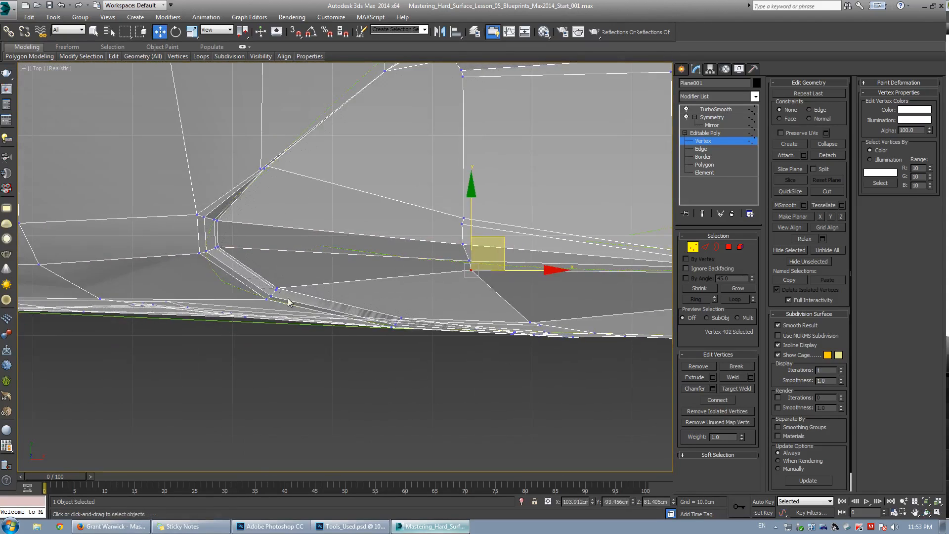
pyautogui.moveTo(289, 298); pyautogui.dragTo(290, 298)
pyautogui.hotkey('shift', 'x')
pyautogui.moveTo(302, 262)
pyautogui.mouseDown()
pyautogui.moveTo(285, 252)
pyautogui.moveTo(294, 246)
pyautogui.mouseUp()
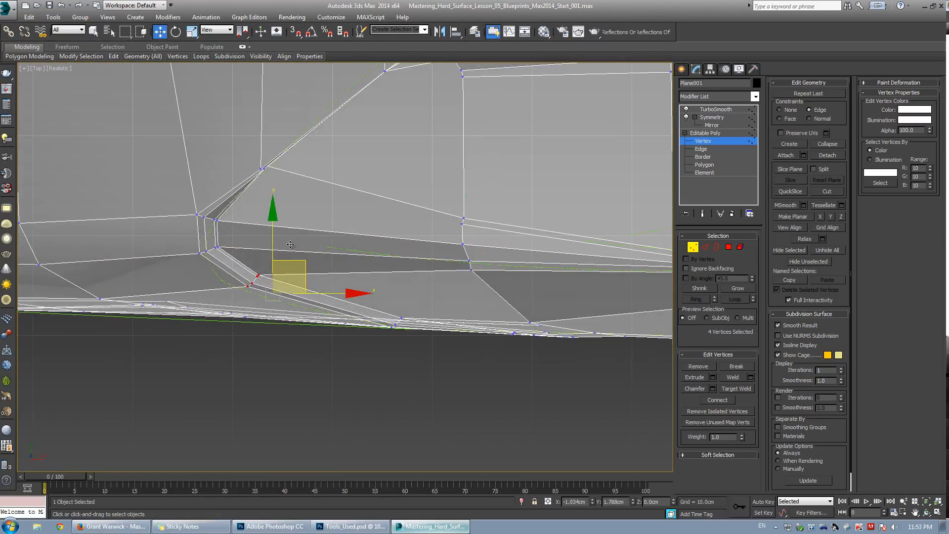
# In front view with see-through display, move vertices on the panel's lower area to follow the blueprint curve.
pyautogui.hotkey('alt', 'w')
pyautogui.rightClick(414, 177)
pyautogui.hotkey('alt', 'w')
pyautogui.scroll(-3, 390, 221)
pyautogui.moveTo(237, 223); pyautogui.dragTo(432, 224, button='middle')
pyautogui.scroll(3, 432, 224)
pyautogui.moveTo(439, 257); pyautogui.dragTo(480, 248, button='middle')
pyautogui.scroll(2, 466, 241)
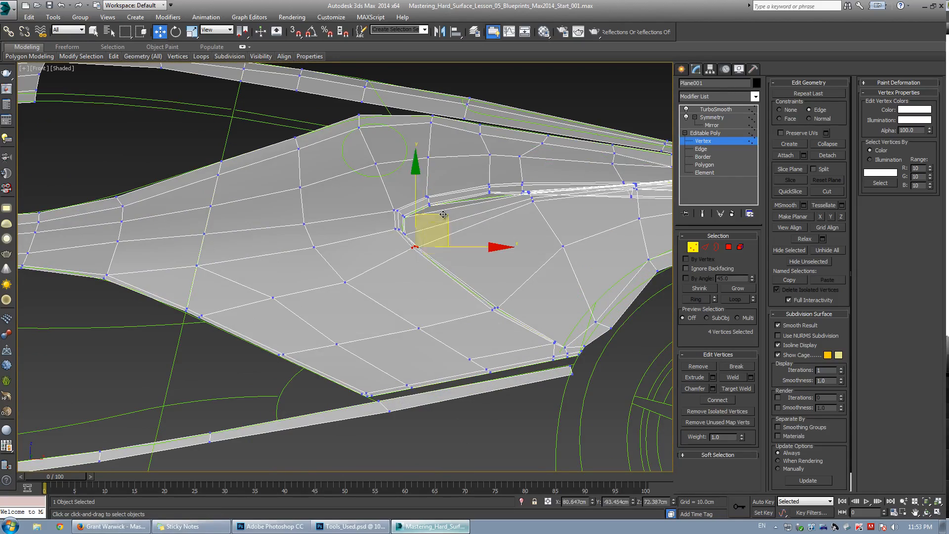
pyautogui.hotkey('alt', 'x')
pyautogui.moveTo(359, 288); pyautogui.dragTo(360, 291)
pyautogui.moveTo(372, 251); pyautogui.dragTo(360, 238)
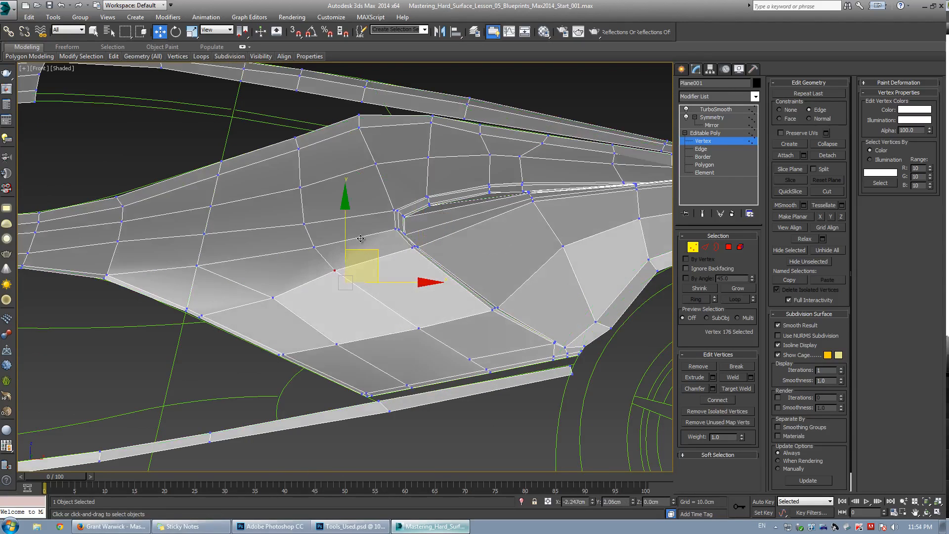
pyautogui.moveTo(275, 297); pyautogui.dragTo(256, 290)
pyautogui.scroll(8, 311, 271)
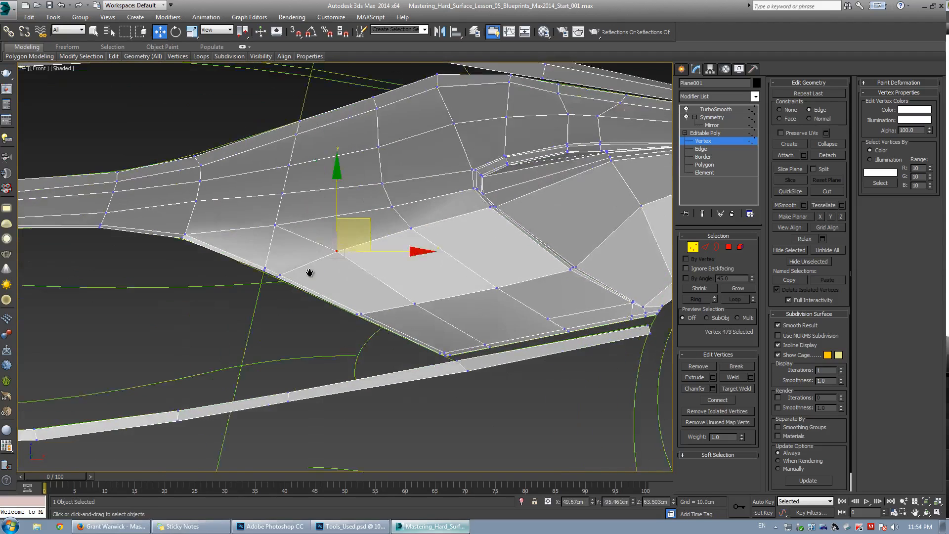
# Target-weld a vertex on the fender panel's lower edge to its neighbour.
pyautogui.hotkey('ctrl', 'w')
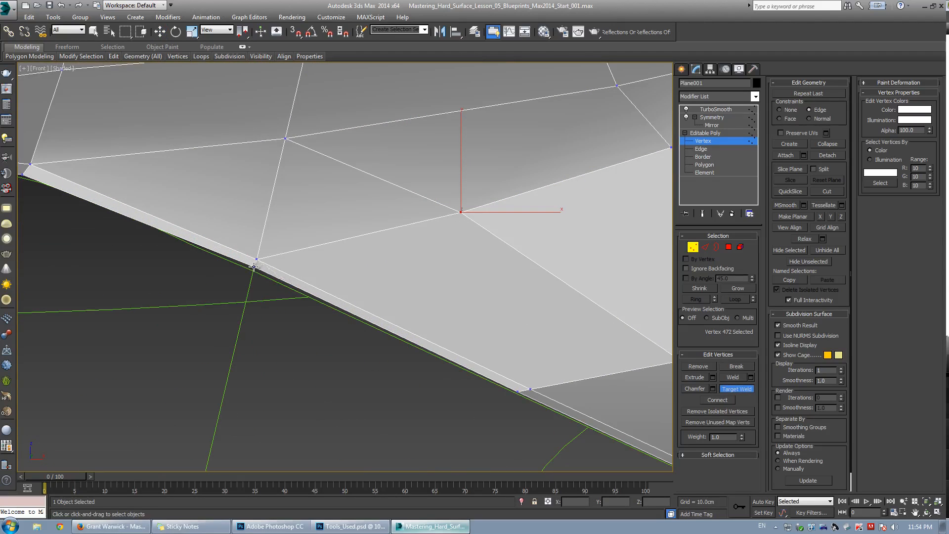
pyautogui.press('w')
pyautogui.click(304, 234)
pyautogui.scroll(-3, 296, 220)
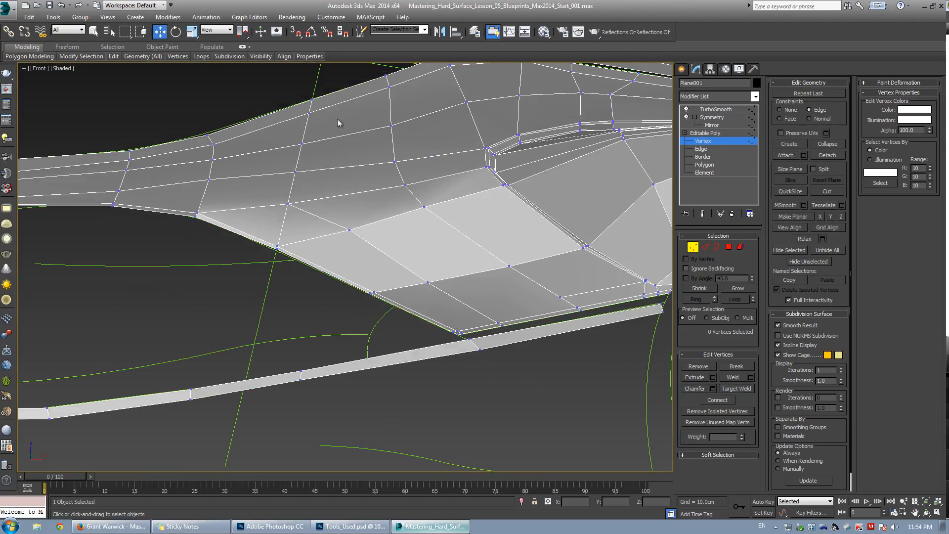
# Select vertices in the row above the panel's lower edge and nudge them to even out the spacing.
pyautogui.moveTo(271, 213); pyautogui.dragTo(311, 253, button='middle')
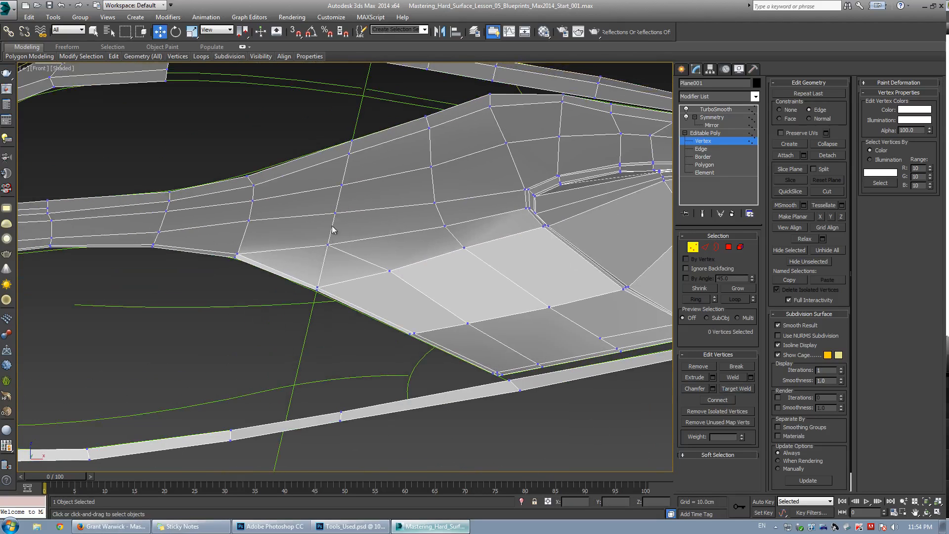
pyautogui.click(248, 221)
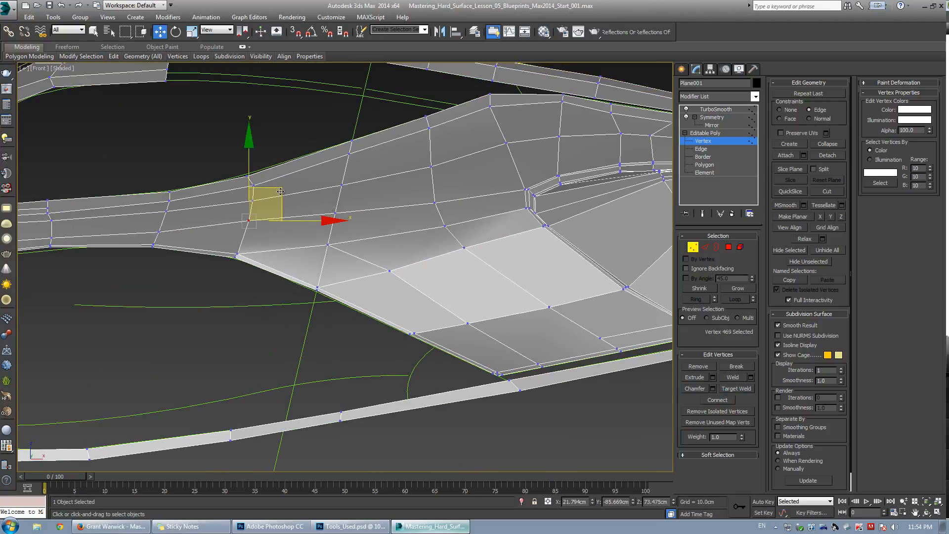
pyautogui.click(331, 214)
pyautogui.click(336, 214)
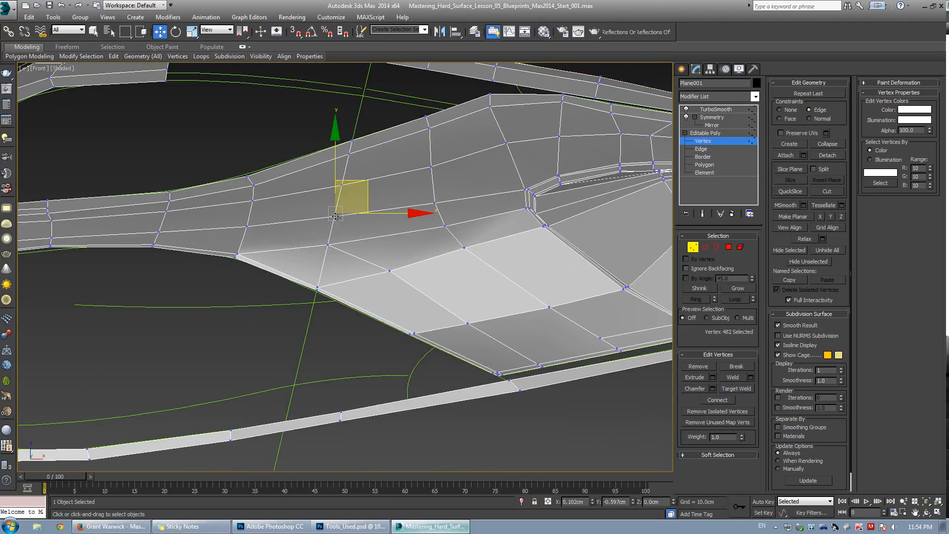
pyautogui.click(425, 199)
pyautogui.moveTo(433, 203); pyautogui.dragTo(435, 205)
pyautogui.click(337, 172)
pyautogui.click(338, 185)
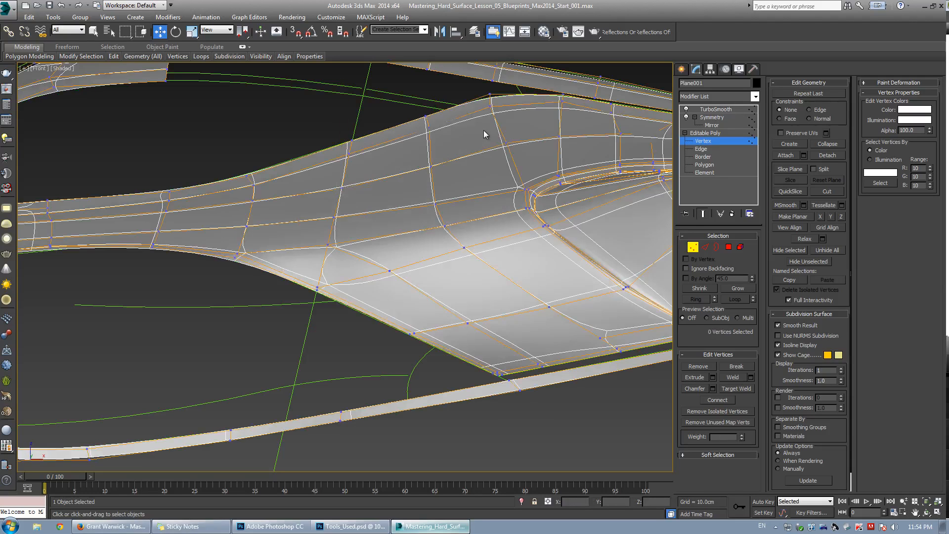
# Orbit to the fender's top ridge in perspective and move the ridge vertices to smooth the crest.
pyautogui.click(506, 143)
pyautogui.hotkey('alt', 'w')
pyautogui.rightClick(495, 296)
pyautogui.hotkey('alt', 'w')
pyautogui.keyDown('alt'); pyautogui.moveTo(445, 292); pyautogui.dragTo(298, 233, button='middle'); pyautogui.keyUp('alt')
pyautogui.press('w')
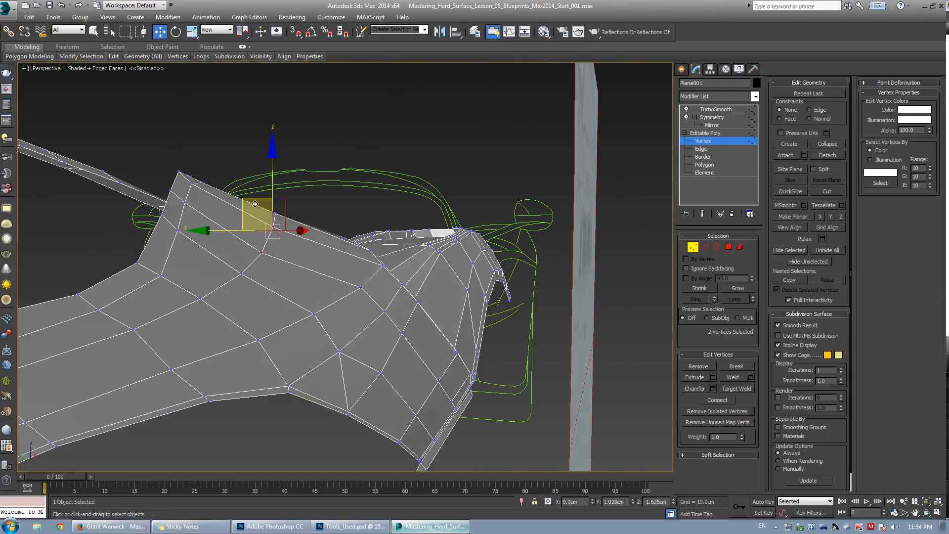
pyautogui.keyDown('alt'); pyautogui.moveTo(250, 205); pyautogui.dragTo(293, 228, button='middle'); pyautogui.keyUp('alt')
pyautogui.press('F3')
pyautogui.press('F3')
pyautogui.click(289, 208)
pyautogui.keyDown('alt'); pyautogui.moveTo(417, 189); pyautogui.dragTo(396, 197, button='middle'); pyautogui.keyUp('alt')
pyautogui.click(398, 188)
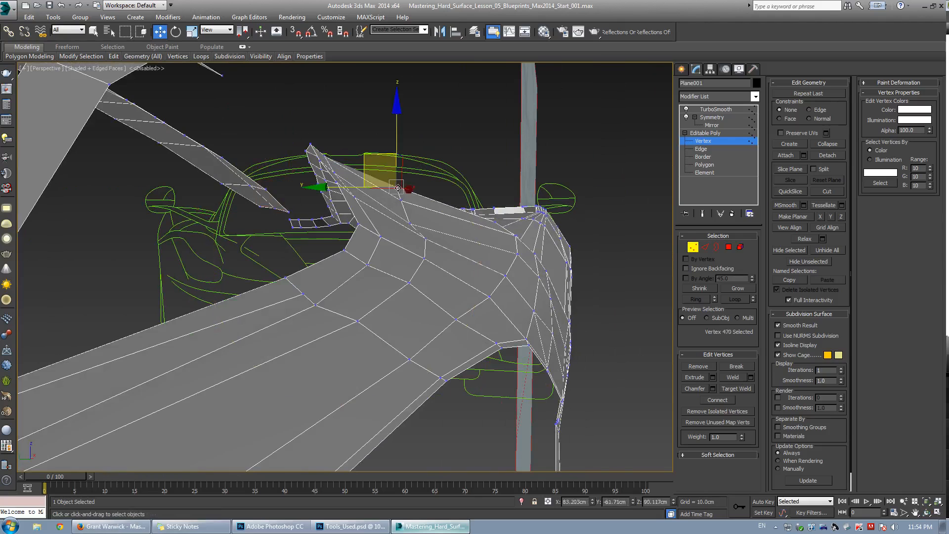
pyautogui.click(401, 202)
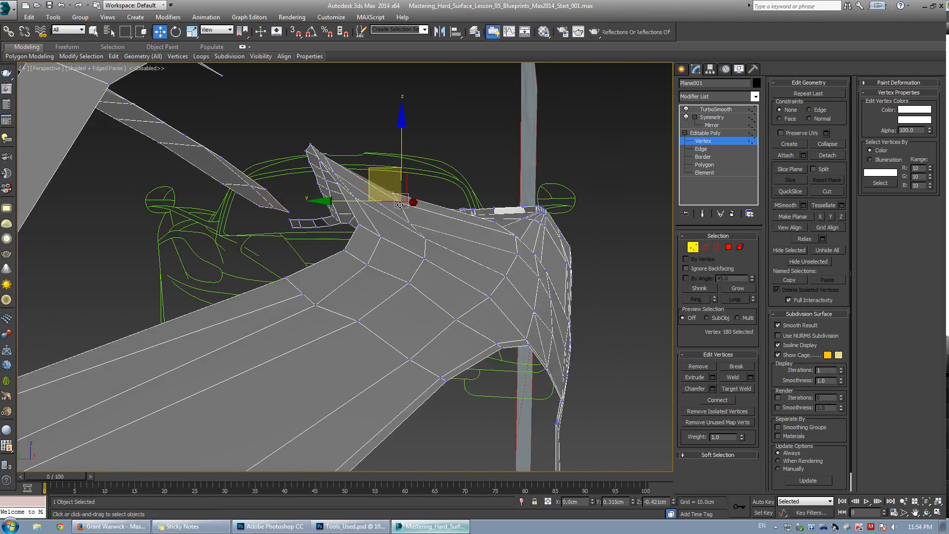
# Select the vertex at the vent's top corner in wireframe and move it upward to meet the ridge.
pyautogui.click(411, 222)
pyautogui.keyDown('alt'); pyautogui.moveTo(412, 219); pyautogui.dragTo(335, 229, button='middle'); pyautogui.keyUp('alt')
pyautogui.scroll(5, 307, 250)
pyautogui.press('2')
pyautogui.press('1')
pyautogui.press('F3')
pyautogui.press('w')
pyautogui.moveTo(332, 228); pyautogui.dragTo(365, 271)
pyautogui.press('F3')
pyautogui.moveTo(365, 270)
pyautogui.keyDown('alt'); pyautogui.mouseDown(button='middle')
pyautogui.moveTo(324, 261)
pyautogui.moveTo(367, 204)
pyautogui.mouseUp(button='middle'); pyautogui.keyUp('alt')
pyautogui.click(334, 257)
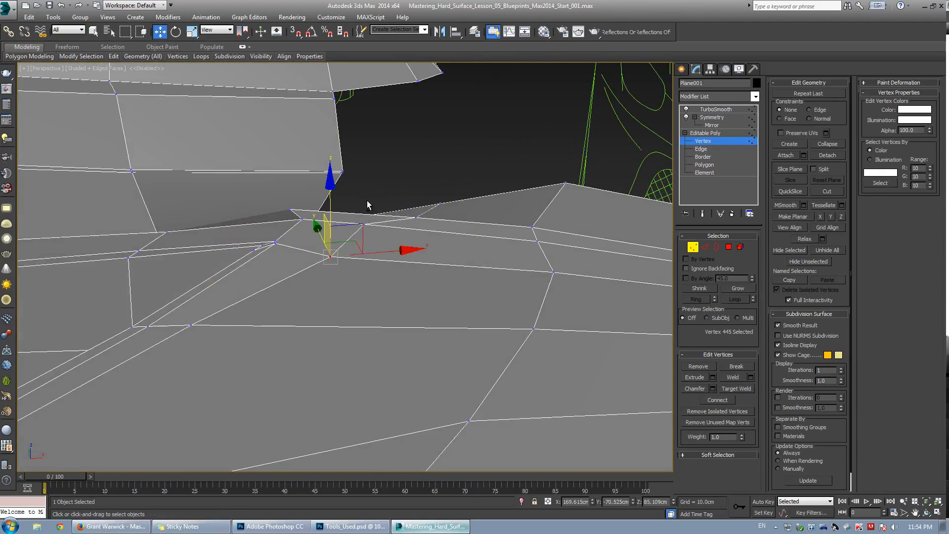
# In front view, select two vertices on the fender's top edge and adjust them to the blueprint line.
pyautogui.hotkey('alt', 'w')
pyautogui.middleClick(473, 174)
pyautogui.hotkey('alt', 'w')
pyautogui.scroll(-5, 553, 173)
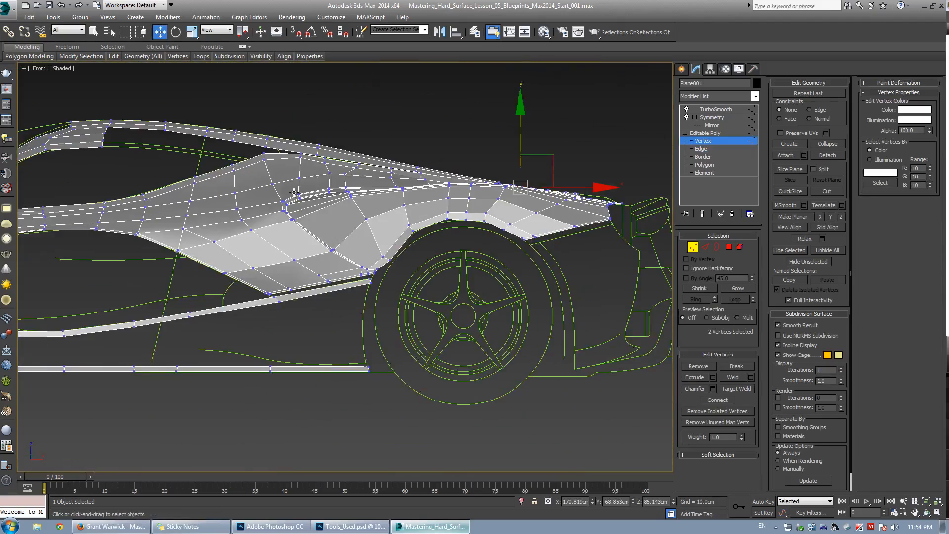
pyautogui.scroll(5, 416, 272)
pyautogui.moveTo(544, 185); pyautogui.dragTo(377, 254, button='middle')
pyautogui.hotkey('alt', 'x')
pyautogui.scroll(4, 377, 254)
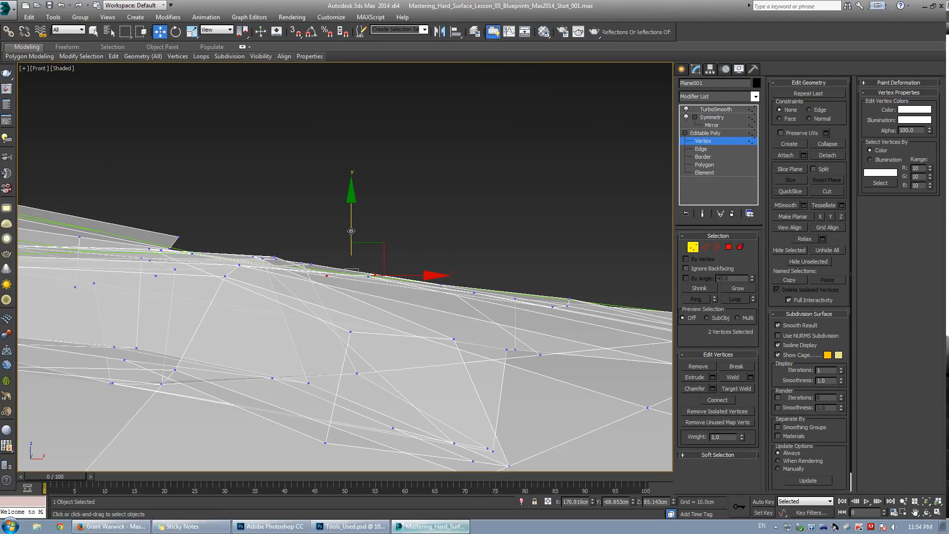
pyautogui.moveTo(283, 220); pyautogui.dragTo(295, 218, button='middle')
pyautogui.scroll(3, 294, 218)
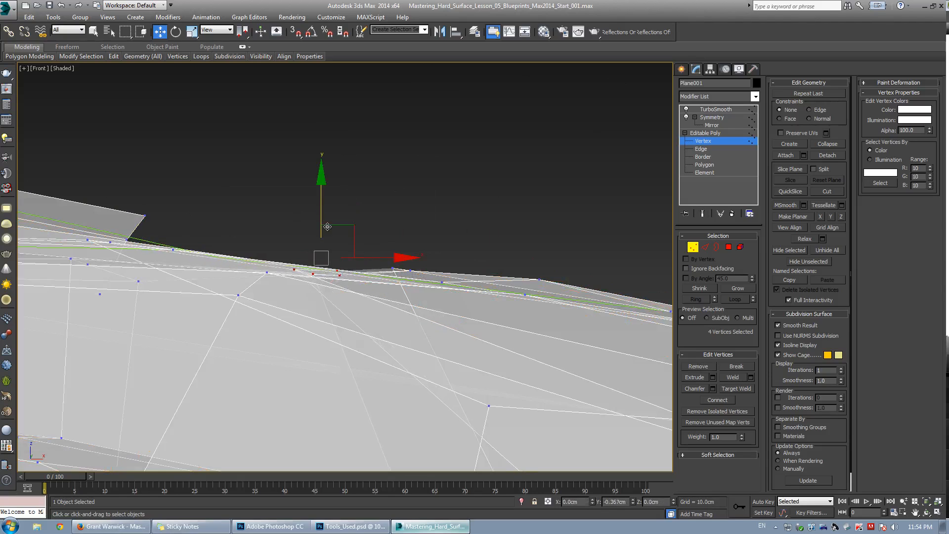
# Check the top edge in perspective, then select and lower the vertices further along the edge in front view.
pyautogui.hotkey('alt', 'w')
pyautogui.middleClick(476, 381)
pyautogui.hotkey('alt', 'w')
pyautogui.keyDown('alt'); pyautogui.moveTo(371, 287); pyautogui.dragTo(299, 242, button='middle'); pyautogui.keyUp('alt')
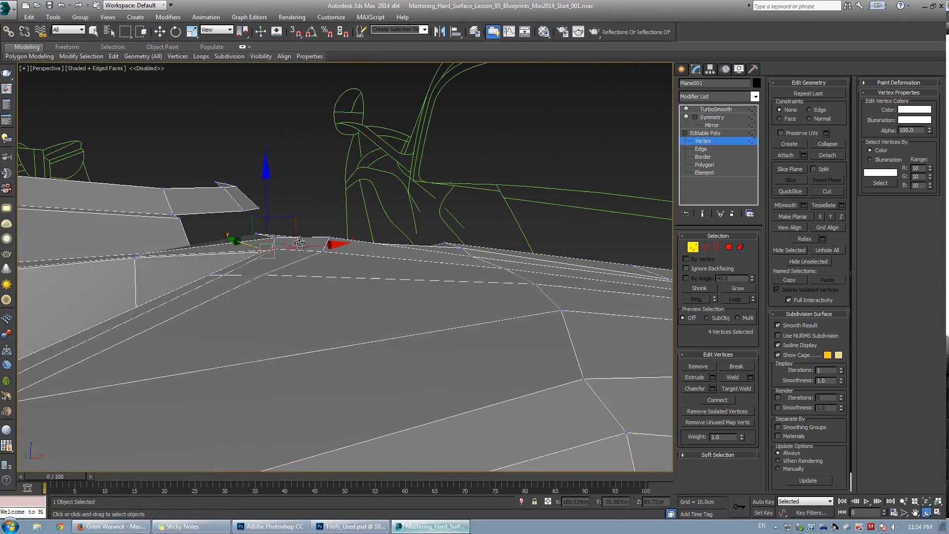
pyautogui.hotkey('alt', 'w')
pyautogui.middleClick(426, 190)
pyautogui.hotkey('alt', 'w')
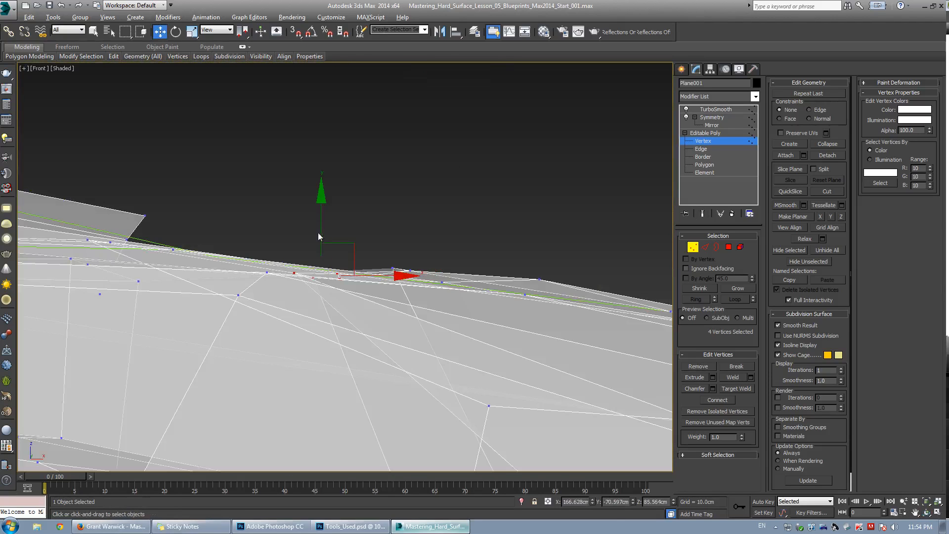
pyautogui.moveTo(328, 229); pyautogui.dragTo(327, 224)
pyautogui.moveTo(537, 258); pyautogui.dragTo(548, 283)
pyautogui.moveTo(539, 233); pyautogui.dragTo(545, 249)
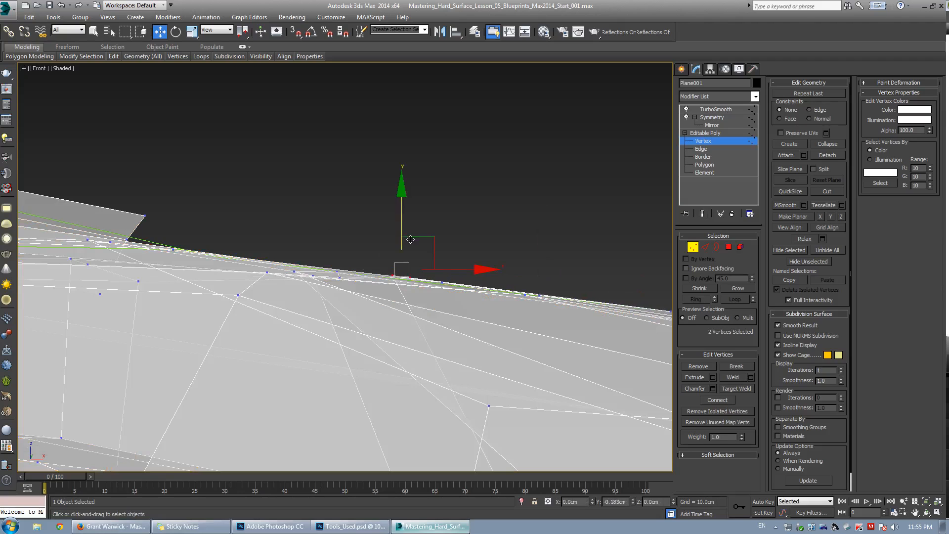
# In front view, select vertices along the fender's top edge and move them onto the blueprint line.
pyautogui.scroll(-2, 422, 275)
pyautogui.moveTo(647, 310); pyautogui.dragTo(464, 293, button='middle')
pyautogui.moveTo(592, 300); pyautogui.dragTo(482, 291, button='middle')
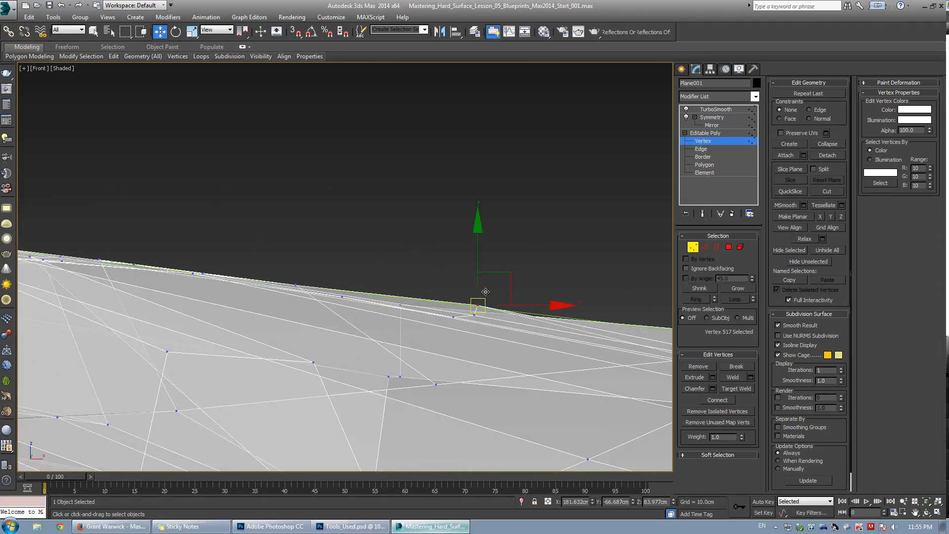
pyautogui.moveTo(642, 306); pyautogui.dragTo(474, 286, button='middle')
# Orbit around the vent opening in perspective, select its edge loop and toggle the smoothed preview to inspect it.
pyautogui.hotkey('alt', 'w')
pyautogui.middleClick(559, 366)
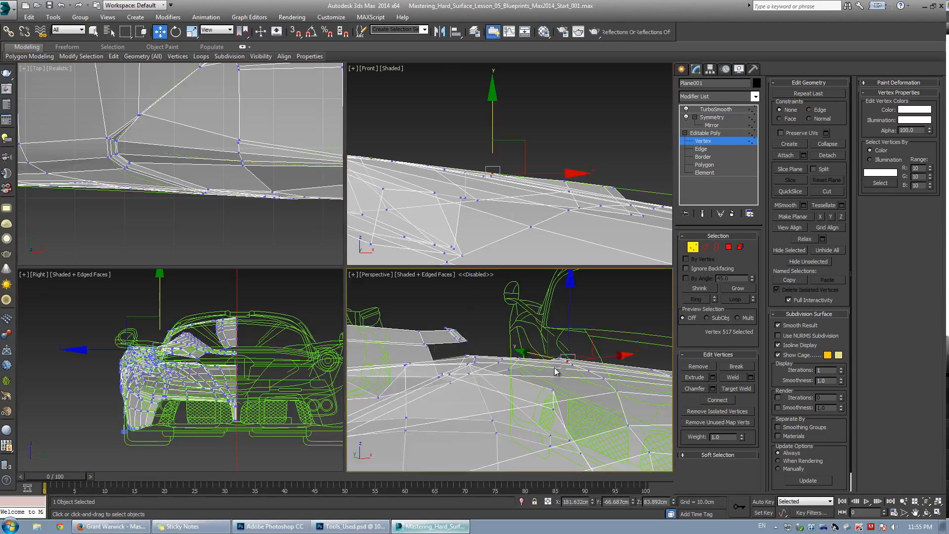
pyautogui.hotkey('alt', 'w')
pyautogui.moveTo(396, 310); pyautogui.dragTo(199, 281, button='middle')
pyautogui.keyDown('alt'); pyautogui.moveTo(198, 279); pyautogui.dragTo(358, 293, button='middle'); pyautogui.keyUp('alt')
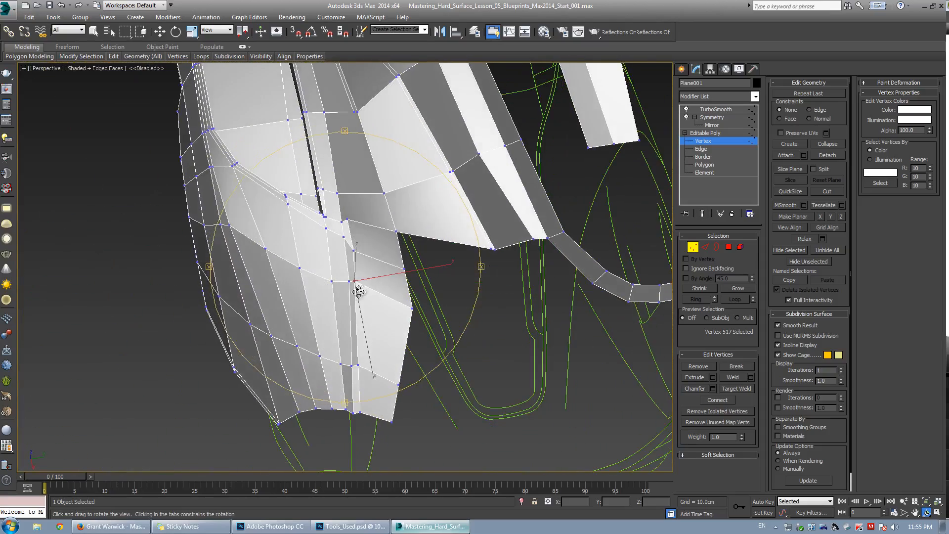
pyautogui.press('2')
pyautogui.doubleClick(354, 262)
pyautogui.moveTo(335, 262)
pyautogui.keyDown('alt'); pyautogui.mouseDown(button='middle')
pyautogui.moveTo(325, 260)
pyautogui.moveTo(336, 247)
pyautogui.moveTo(329, 255)
pyautogui.mouseUp(button='middle'); pyautogui.keyUp('alt')
pyautogui.hotkey('alt', 'w')
pyautogui.middleClick(301, 228)
pyautogui.hotkey('alt', 'w')
pyautogui.scroll(-2, 303, 233)
pyautogui.moveTo(376, 233); pyautogui.dragTo(310, 304, button='middle')
pyautogui.hotkey('ctrl', 'q')
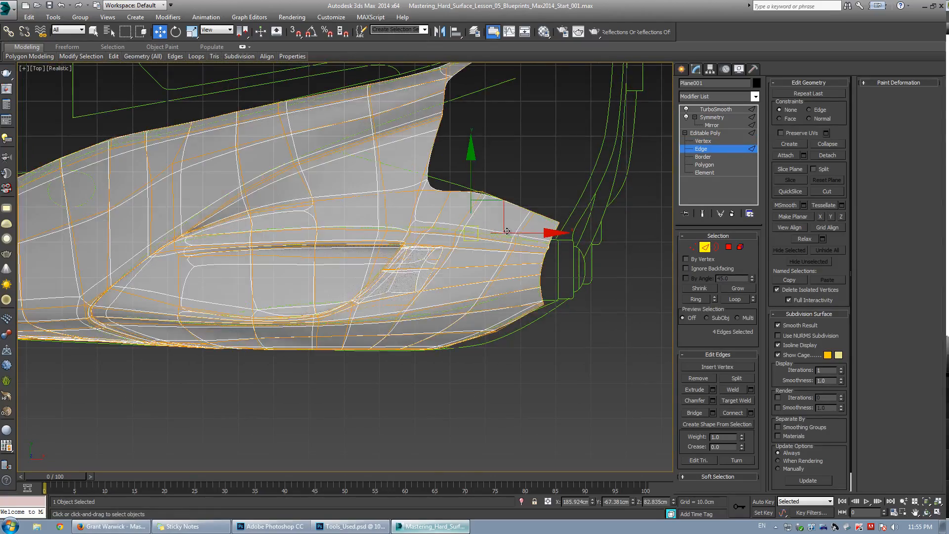
# Compare the smoothed vent area across the top, front and perspective views.
pyautogui.scroll(4, 552, 197)
pyautogui.hotkey('ctrl', 'q')
pyautogui.scroll(-2, 348, 232)
pyautogui.hotkey('alt', 'w')
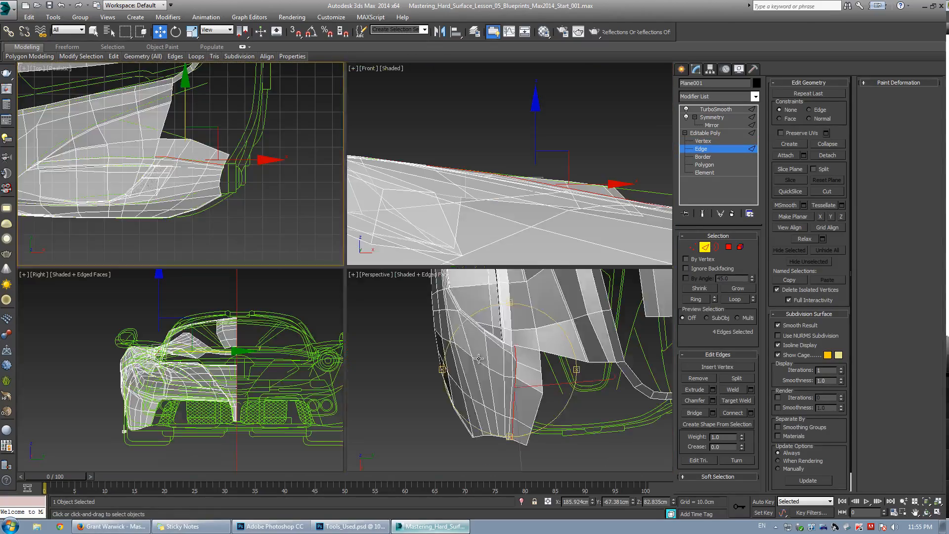
pyautogui.middleClick(378, 301)
pyautogui.hotkey('alt', 'w')
pyautogui.keyDown('alt'); pyautogui.moveTo(377, 289); pyautogui.dragTo(383, 190, button='middle'); pyautogui.keyUp('alt')
pyautogui.hotkey('alt', 'Tab')
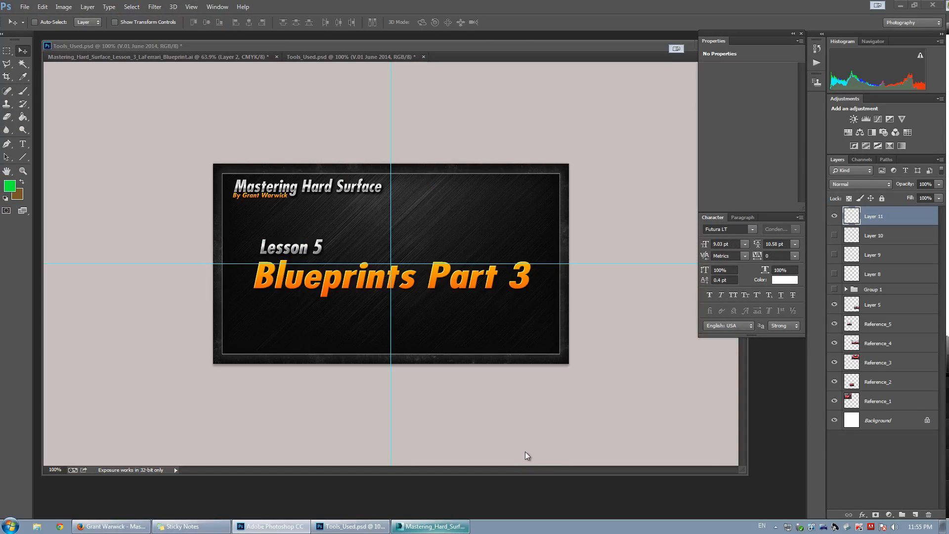
pyautogui.click(450, 530)
# Select a vertex on the fender's crest above the vent and nudge it outward.
pyautogui.scroll(4, 430, 251)
pyautogui.keyDown('alt'); pyautogui.moveTo(294, 269); pyautogui.dragTo(314, 269, button='middle'); pyautogui.keyUp('alt')
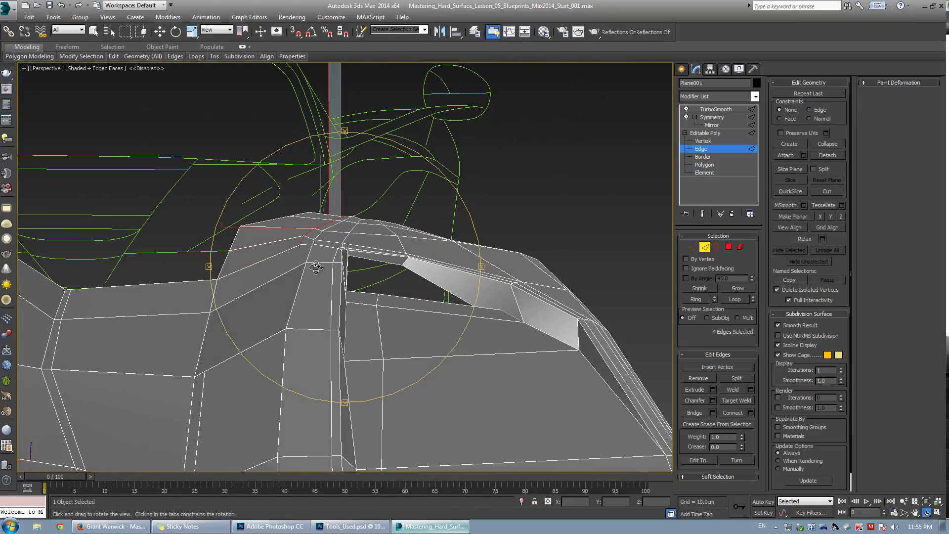
pyautogui.keyDown('alt'); pyautogui.moveTo(339, 288); pyautogui.dragTo(313, 284, button='middle'); pyautogui.keyUp('alt')
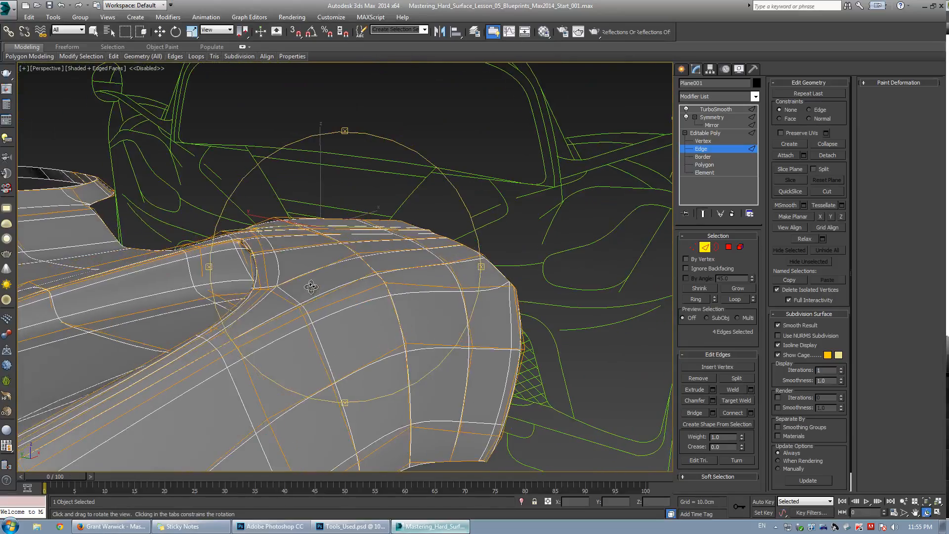
pyautogui.press('1')
pyautogui.click(462, 289)
pyautogui.keyDown('alt'); pyautogui.moveTo(463, 297); pyautogui.dragTo(472, 297, button='middle'); pyautogui.keyUp('alt')
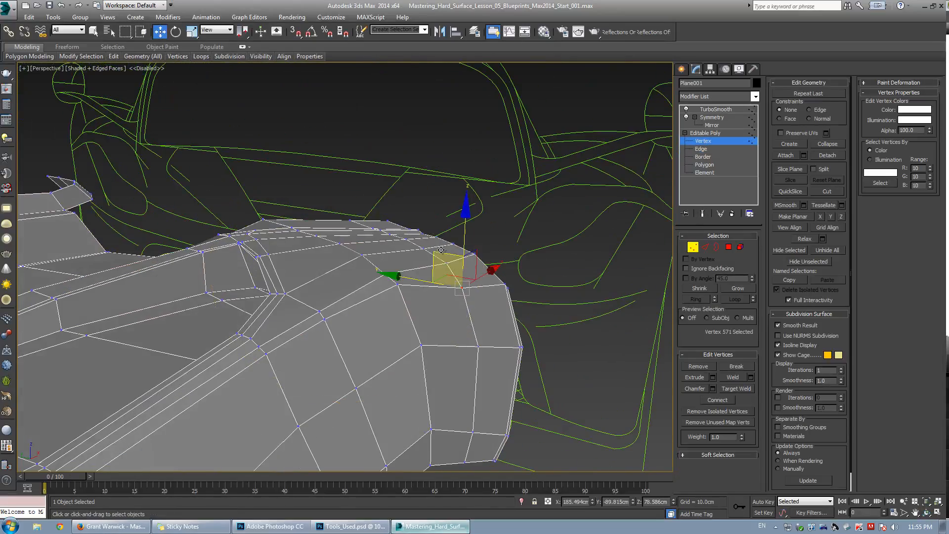
# With the smoothed preview on, move the crest vertex down to round off the fender's rear.
pyautogui.keyDown('alt'); pyautogui.moveTo(437, 233); pyautogui.dragTo(233, 257, button='middle'); pyautogui.keyUp('alt')
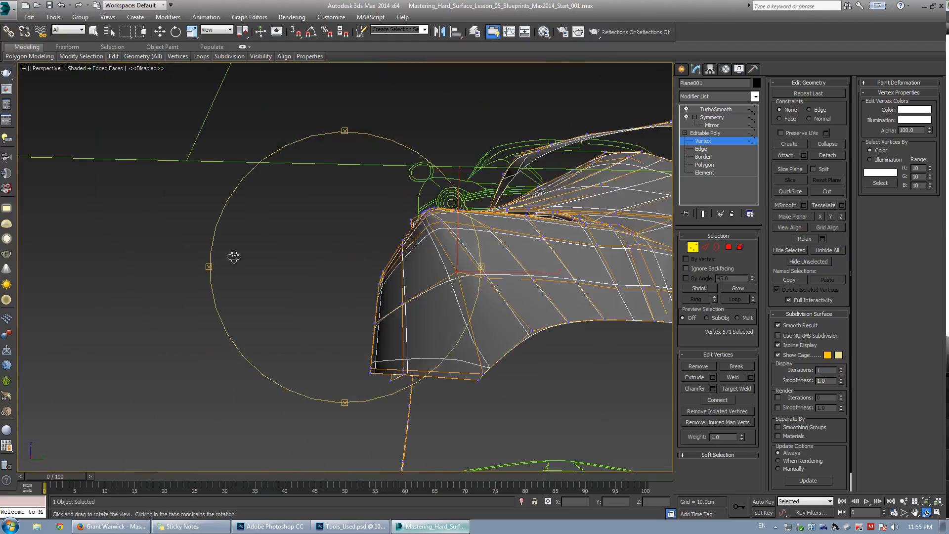
pyautogui.hotkey('ctrl', 'q')
pyautogui.moveTo(496, 242); pyautogui.dragTo(497, 243)
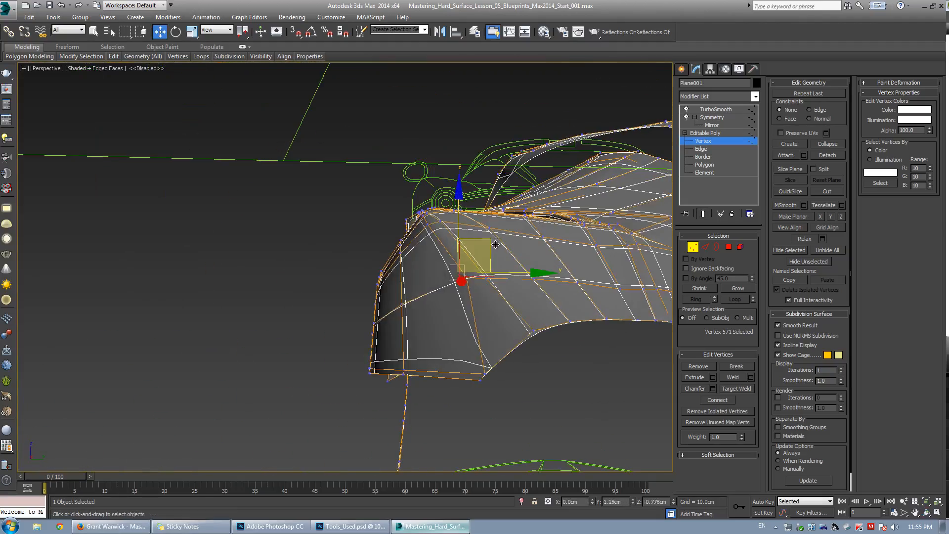
pyautogui.keyDown('alt'); pyautogui.moveTo(497, 242); pyautogui.dragTo(443, 273, button='middle'); pyautogui.keyUp('alt')
pyautogui.moveTo(494, 249); pyautogui.dragTo(494, 249)
pyautogui.keyDown('alt'); pyautogui.moveTo(492, 240); pyautogui.dragTo(460, 282, button='middle'); pyautogui.keyUp('alt')
# Select the neighbouring crest vertex and lower it, returning to the four-view layout.
pyautogui.click(456, 285)
pyautogui.click(391, 279)
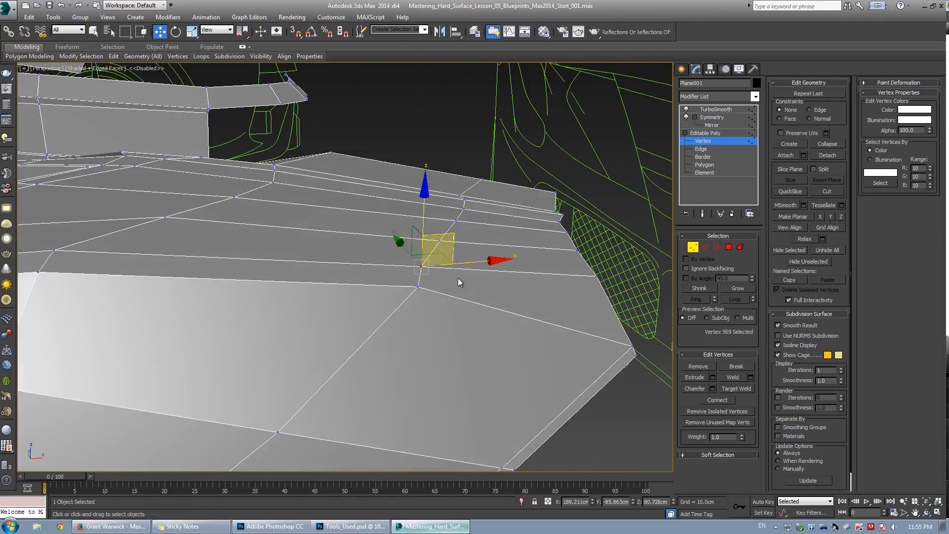
pyautogui.keyDown('ctrl'); pyautogui.click(450, 219); pyautogui.keyUp('ctrl')
pyautogui.keyDown('alt'); pyautogui.moveTo(450, 219); pyautogui.dragTo(424, 263, button='middle'); pyautogui.keyUp('alt')
pyautogui.press('w')
pyautogui.press('`')
pyautogui.click(522, 244)
pyautogui.hotkey('alt', 'w')
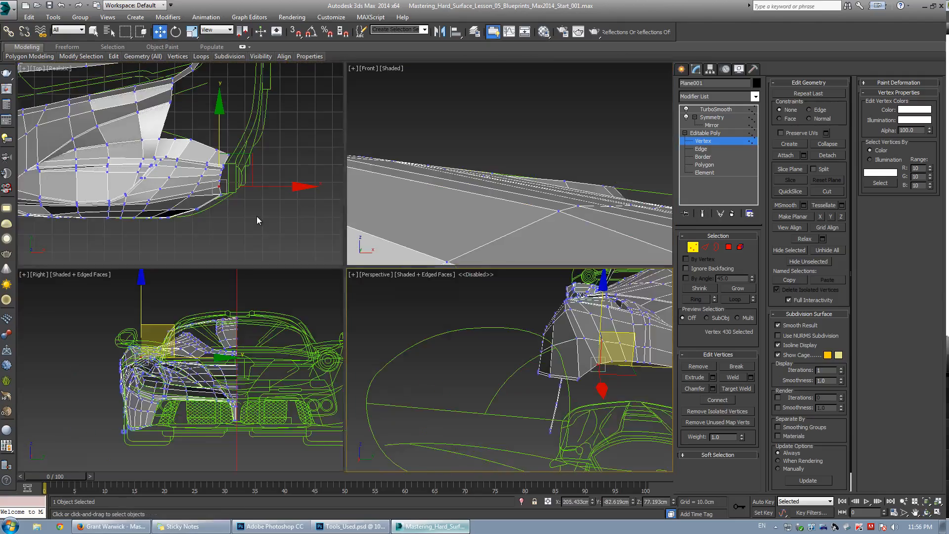
# In top view, move the vertex at the vent's front corner upward and adjust the vertex below it.
pyautogui.middleClick(258, 219)
pyautogui.hotkey('alt', 'w')
pyautogui.scroll(6, 440, 265)
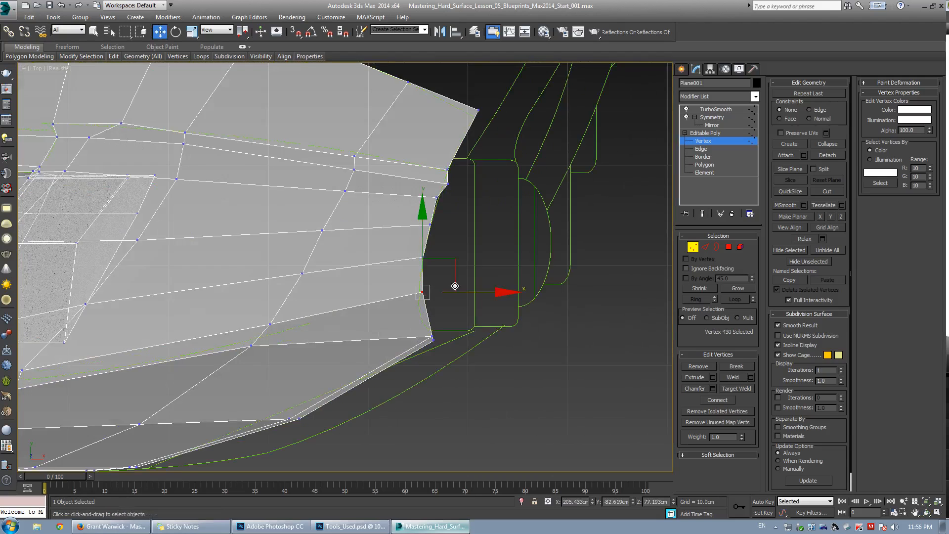
pyautogui.press('`')
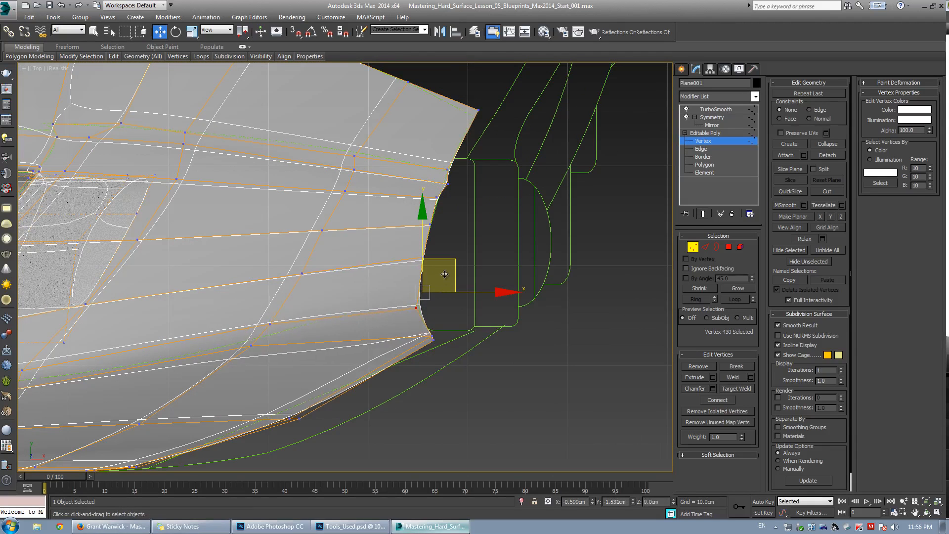
pyautogui.moveTo(444, 274); pyautogui.dragTo(442, 259)
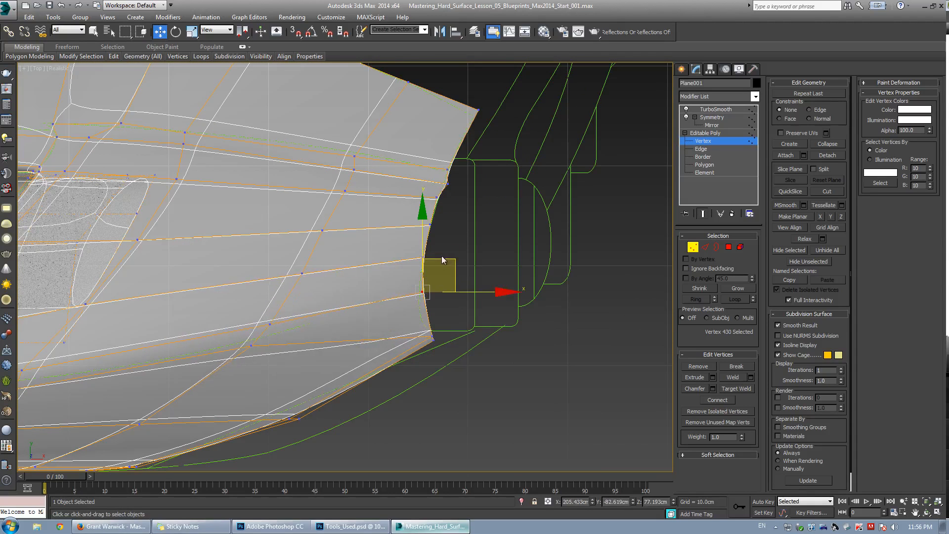
pyautogui.moveTo(357, 346); pyautogui.dragTo(369, 327, button='middle')
pyautogui.scroll(2, 369, 327)
pyautogui.press('`')
# Adjust the vertices along the vent opening's edge in top view so they follow the blueprint curve.
pyautogui.hotkey('alt', 'c')
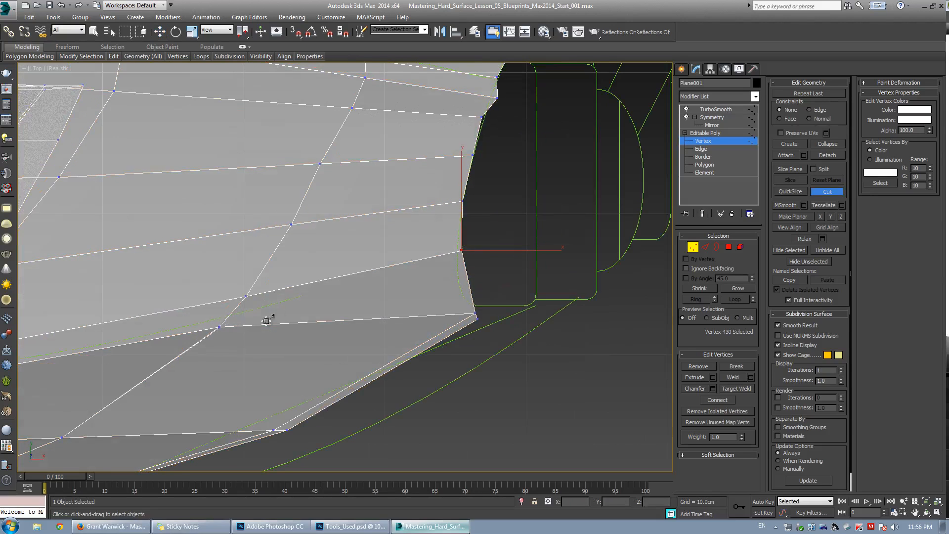
pyautogui.press('w')
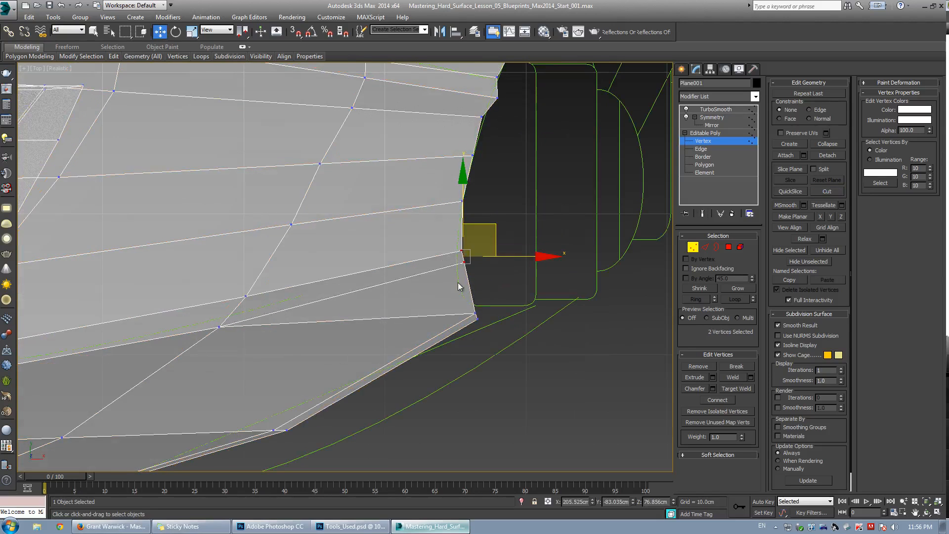
pyautogui.press('`')
pyautogui.press('`')
pyautogui.click(465, 263)
pyautogui.moveTo(491, 233); pyautogui.dragTo(485, 242)
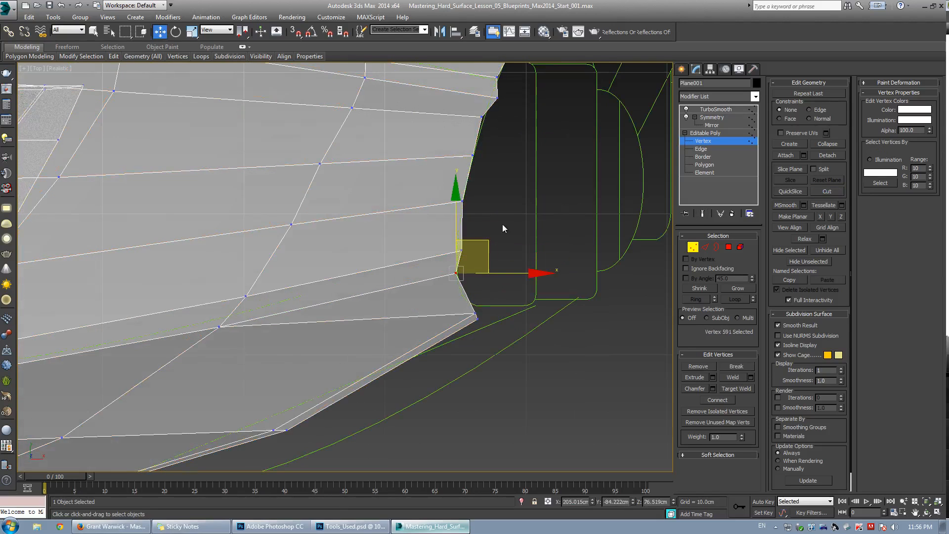
pyautogui.press('`')
pyautogui.click(458, 250)
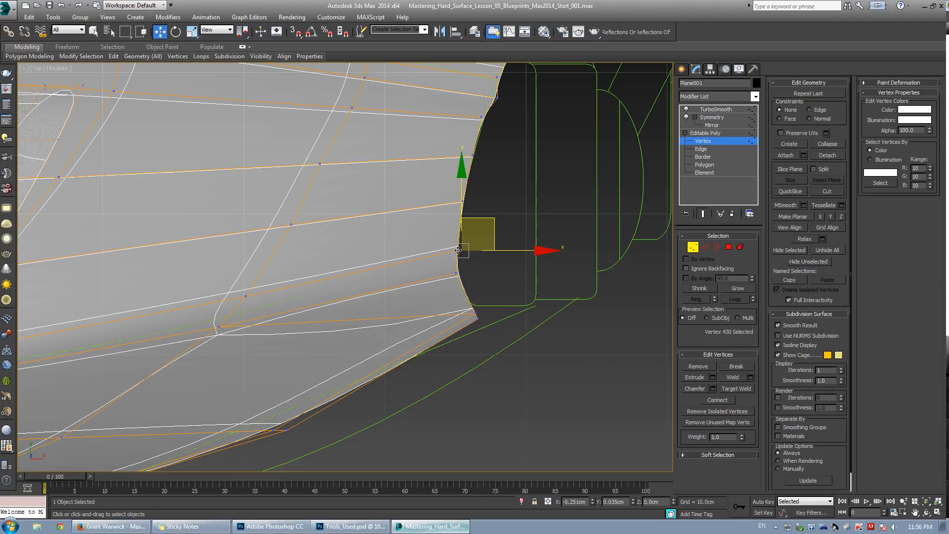
pyautogui.moveTo(461, 251); pyautogui.dragTo(458, 250)
pyautogui.press('`')
# Cut a new edge across the lower panel from a vertex near the vent to the fender's bottom edge.
pyautogui.click(553, 201)
pyautogui.moveTo(268, 330); pyautogui.dragTo(300, 268, button='middle')
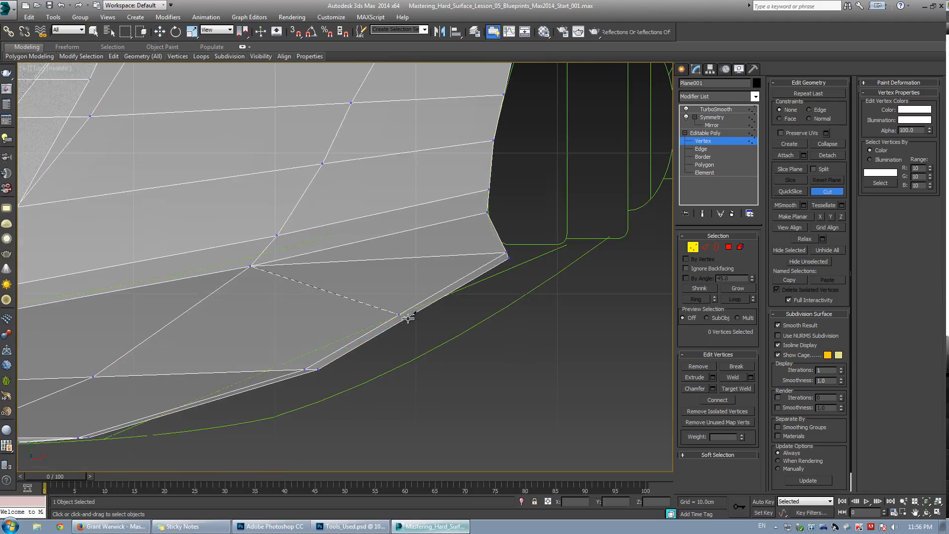
pyautogui.press('w')
pyautogui.scroll(-4, 292, 269)
pyautogui.moveTo(291, 267); pyautogui.dragTo(392, 242, button='middle')
pyautogui.scroll(2, 420, 245)
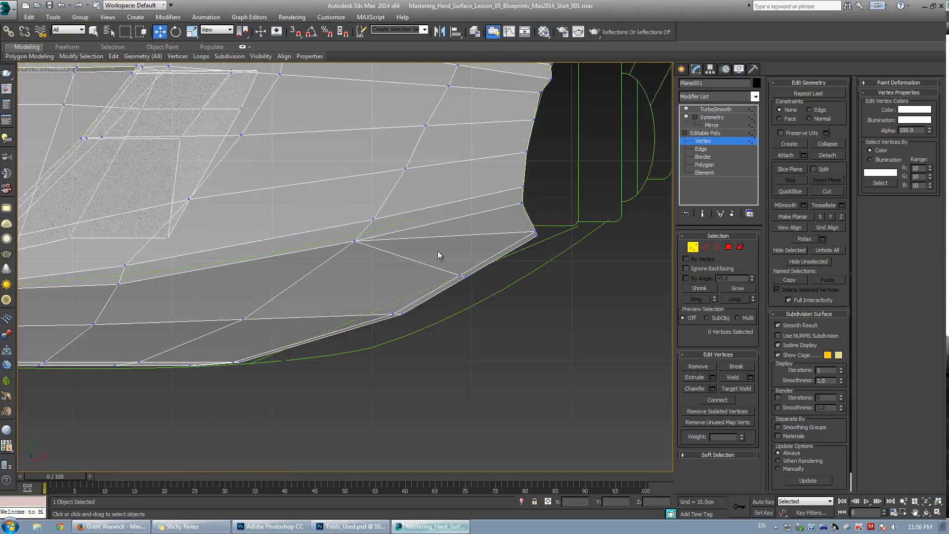
# Select the two vertices at the vent's lower corner and move them slightly downward.
pyautogui.press('2')
pyautogui.click(469, 240)
pyautogui.press('`')
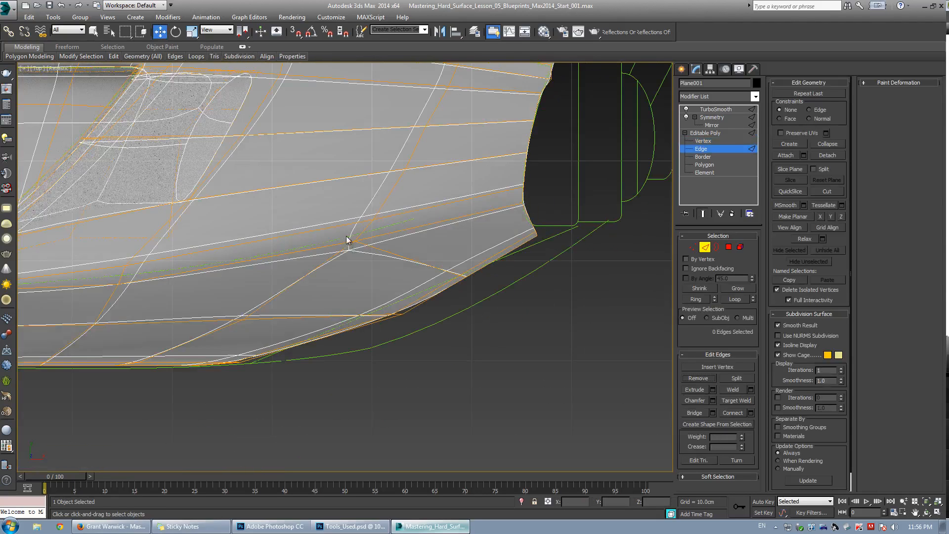
pyautogui.press('1')
pyautogui.moveTo(331, 204); pyautogui.dragTo(387, 251)
pyautogui.moveTo(390, 199); pyautogui.dragTo(542, 160)
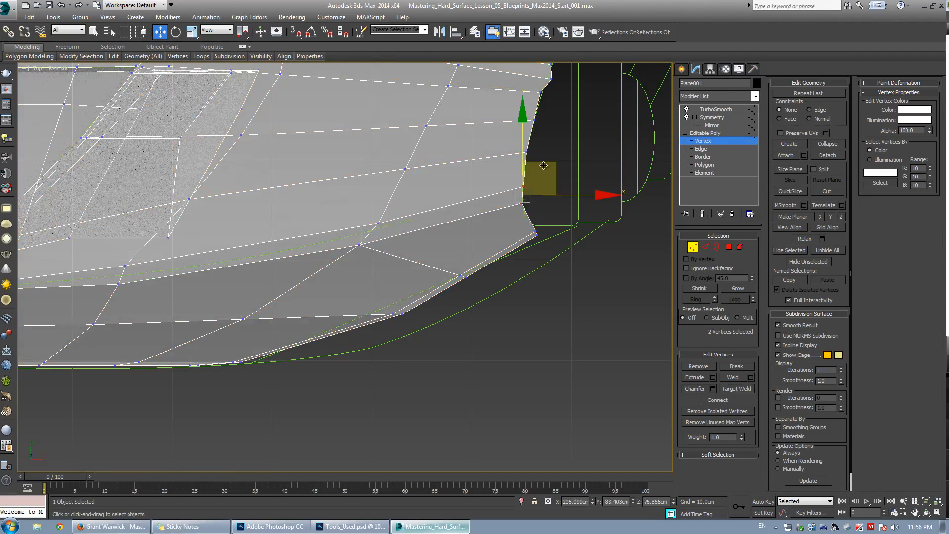
pyautogui.click(521, 200)
pyautogui.press('`')
pyautogui.moveTo(521, 200); pyautogui.dragTo(522, 210)
pyautogui.press('`')
pyautogui.click(404, 244)
pyautogui.press('`')
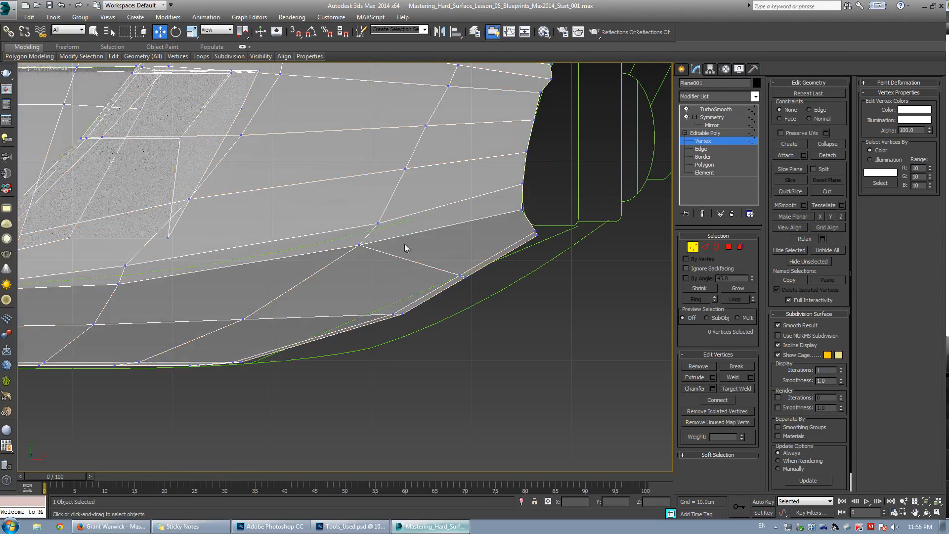
# Select the two vertices on the fender's bottom edge and lower them in front view.
pyautogui.moveTo(428, 327); pyautogui.dragTo(428, 328)
pyautogui.moveTo(431, 315); pyautogui.dragTo(399, 315)
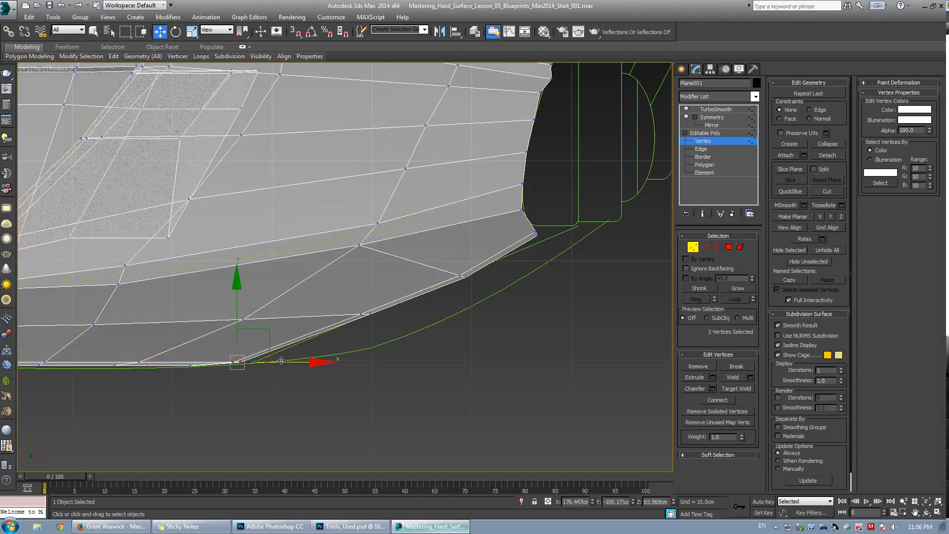
pyautogui.moveTo(292, 364); pyautogui.dragTo(294, 363)
pyautogui.hotkey('alt', 'w')
pyautogui.middleClick(524, 195)
pyautogui.hotkey('alt', 'w')
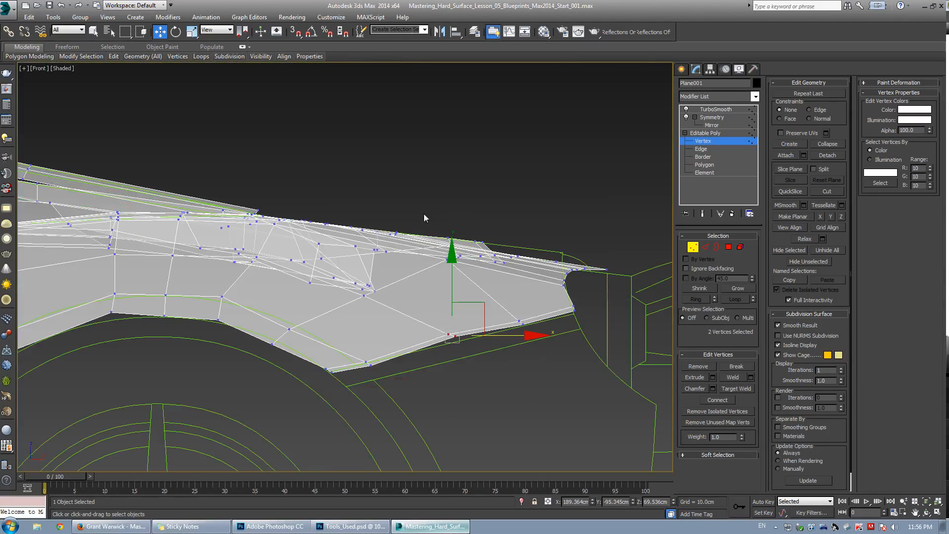
pyautogui.moveTo(454, 282); pyautogui.dragTo(455, 287)
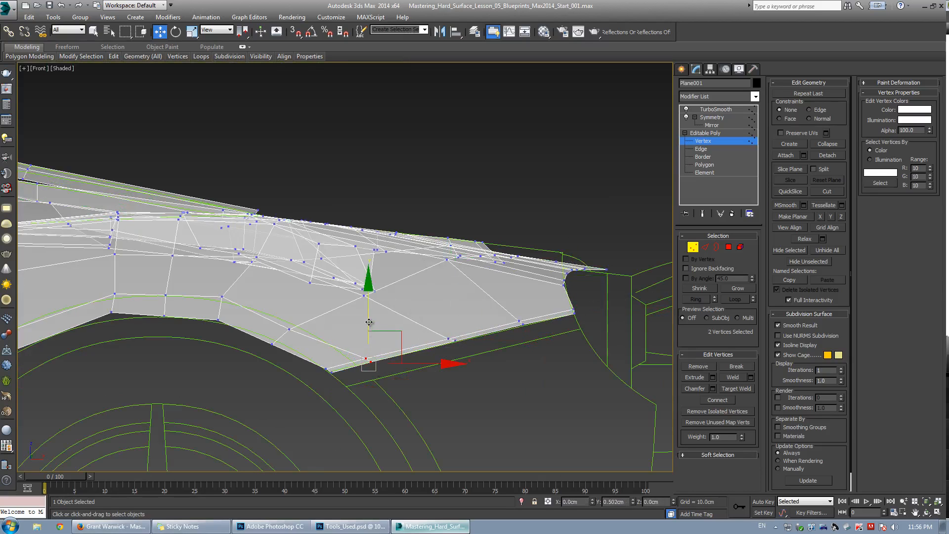
pyautogui.keyDown('alt'); pyautogui.moveTo(369, 322); pyautogui.dragTo(421, 314, button='middle'); pyautogui.keyUp('alt')
pyautogui.press('f')
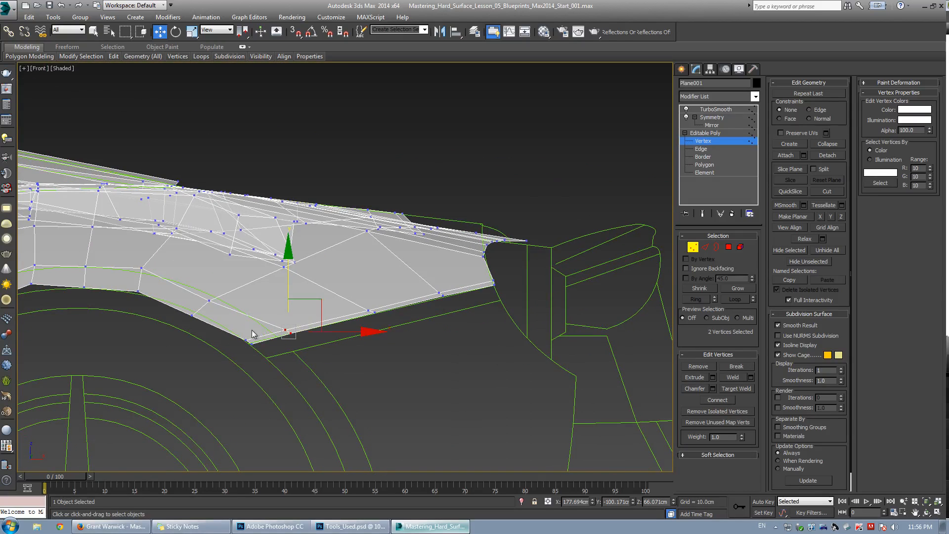
# Move the bottom-edge vertices up in top view, then fine-tune them again in front view.
pyautogui.scroll(2, 262, 326)
pyautogui.hotkey('alt', 'w')
pyautogui.middleClick(190, 250)
pyautogui.hotkey('alt', 'w')
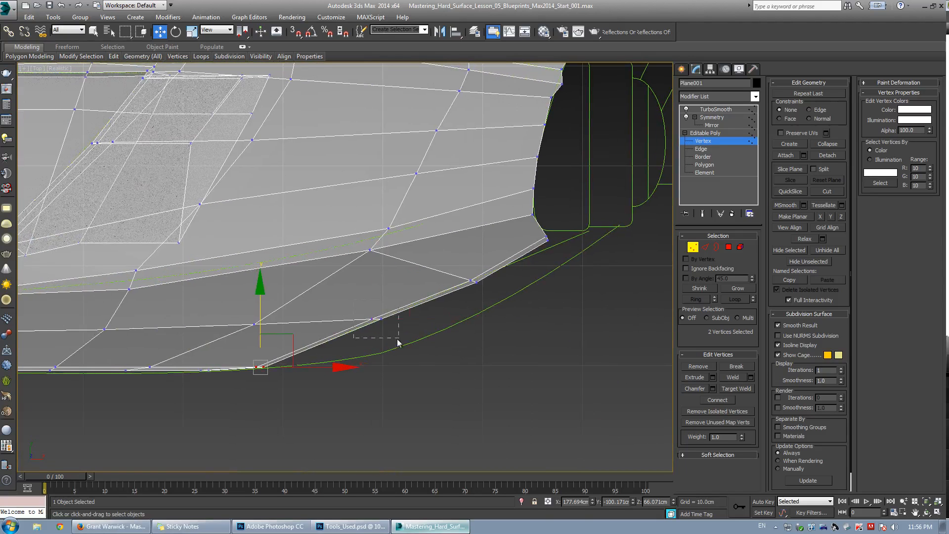
pyautogui.moveTo(399, 341); pyautogui.dragTo(398, 339)
pyautogui.moveTo(381, 288); pyautogui.dragTo(382, 271)
pyautogui.hotkey('alt', 'w')
pyautogui.middleClick(518, 222)
pyautogui.hotkey('alt', 'w')
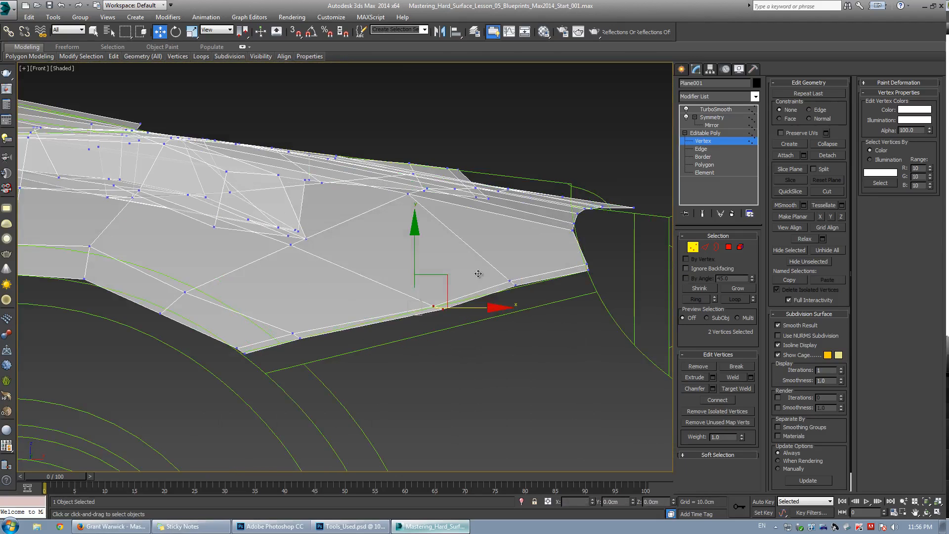
pyautogui.moveTo(416, 265)
pyautogui.mouseDown()
pyautogui.moveTo(417, 251)
pyautogui.moveTo(418, 266)
pyautogui.mouseUp()
pyautogui.click(451, 251)
pyautogui.scroll(2, 414, 319)
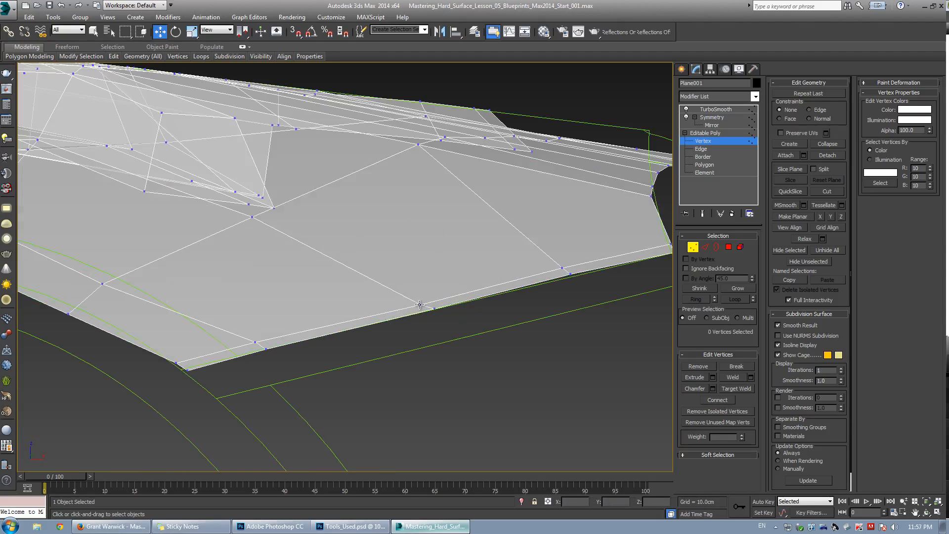
# In front view, select the vertex at the vent's lower corner and move it onto the blueprint.
pyautogui.click(568, 274)
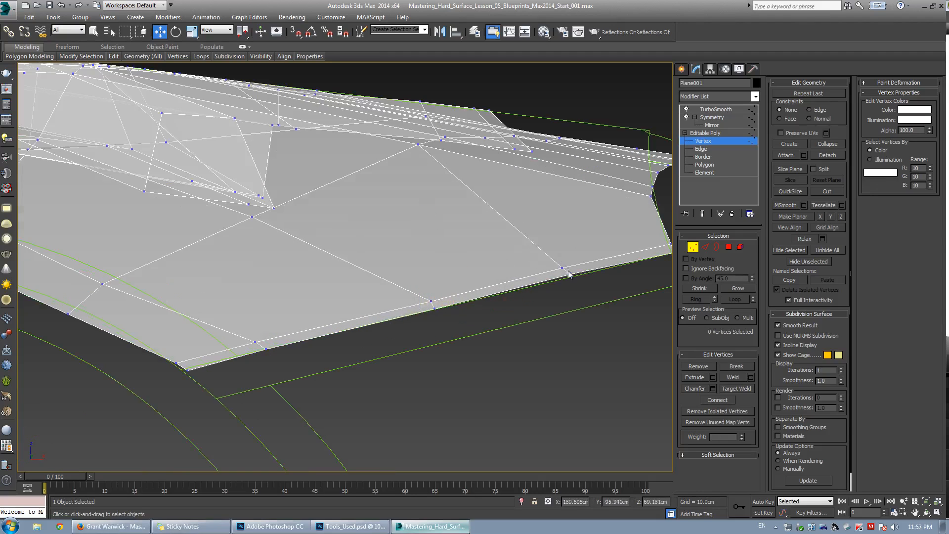
pyautogui.click(570, 273)
pyautogui.moveTo(626, 261); pyautogui.dragTo(491, 256, button='middle')
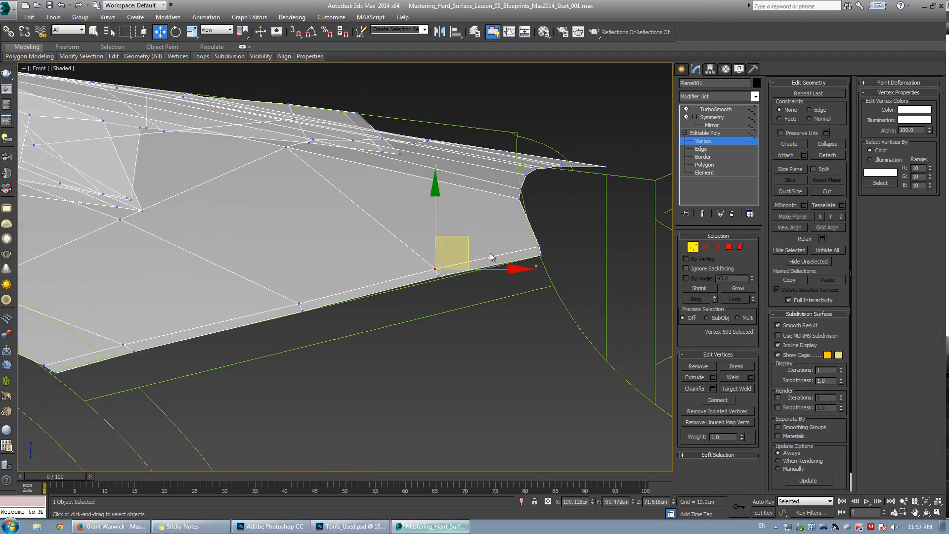
pyautogui.click(540, 247)
pyautogui.moveTo(414, 238); pyautogui.dragTo(481, 272, button='middle')
pyautogui.scroll(-5, 480, 272)
pyautogui.moveTo(316, 260); pyautogui.dragTo(343, 283, button='middle')
# Switch to the perspective view and orbit to inspect the fender and vent.
pyautogui.hotkey('alt', 'w')
pyautogui.middleClick(503, 350)
pyautogui.hotkey('alt', 'w')
pyautogui.keyDown('alt'); pyautogui.moveTo(462, 339); pyautogui.dragTo(351, 302, button='middle'); pyautogui.keyUp('alt')
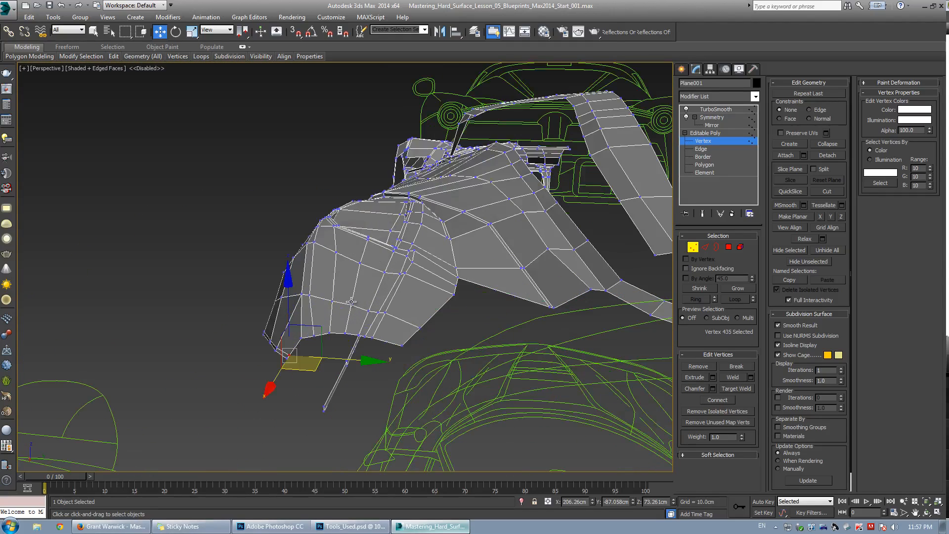
# Try moving a vertex beside the vent on the fender's upper panel, then undo the move.
pyautogui.scroll(2, 351, 302)
pyautogui.click(354, 280)
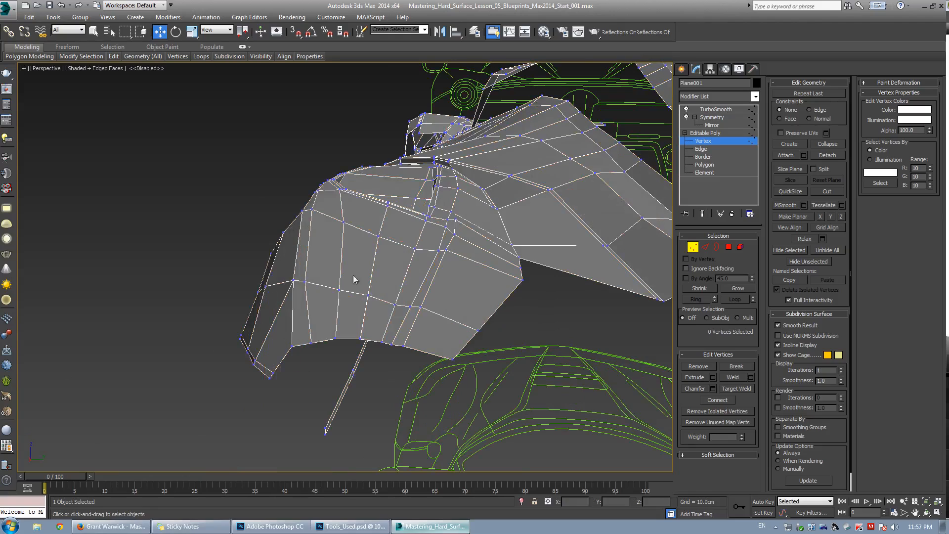
pyautogui.click(342, 223)
pyautogui.keyDown('alt'); pyautogui.moveTo(342, 223); pyautogui.dragTo(388, 234, button='middle'); pyautogui.keyUp('alt')
pyautogui.click(393, 219)
pyautogui.hotkey('ctrl', 'z')
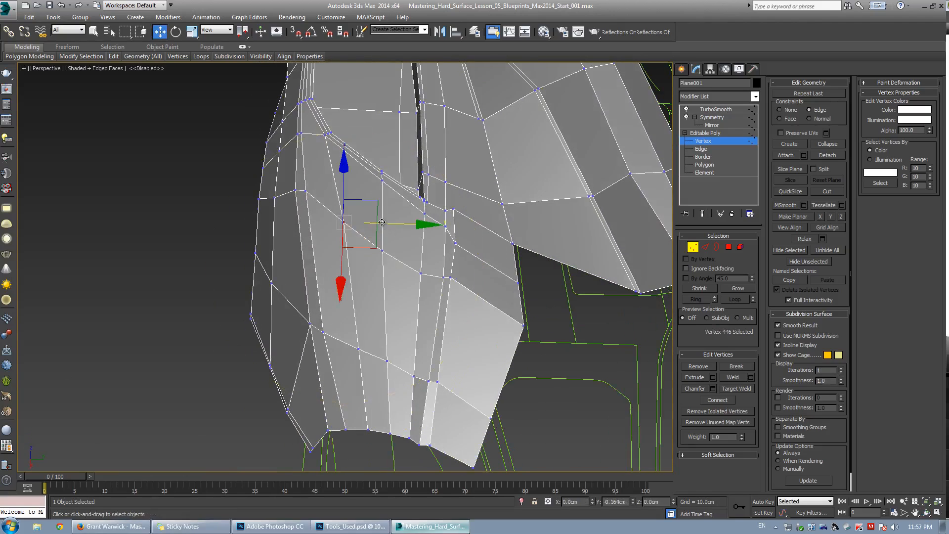
# Select the vertices along the vent's upper edge and slide them to straighten the vent line.
pyautogui.moveTo(383, 223); pyautogui.dragTo(378, 223)
pyautogui.keyDown('alt'); pyautogui.moveTo(346, 227); pyautogui.dragTo(364, 250, button='middle'); pyautogui.keyUp('alt')
pyautogui.moveTo(310, 250); pyautogui.dragTo(296, 236)
pyautogui.moveTo(349, 237); pyautogui.dragTo(372, 251)
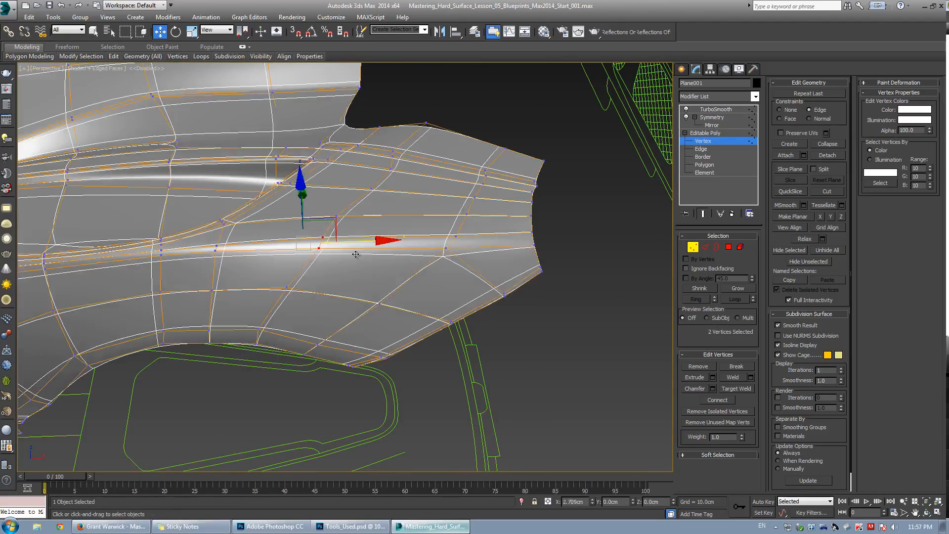
pyautogui.keyDown('alt'); pyautogui.moveTo(368, 254); pyautogui.dragTo(324, 261, button='middle'); pyautogui.keyUp('alt')
# Move two vertices on the fender's top edge near the vent to even out the edge flow.
pyautogui.scroll(3, 323, 258)
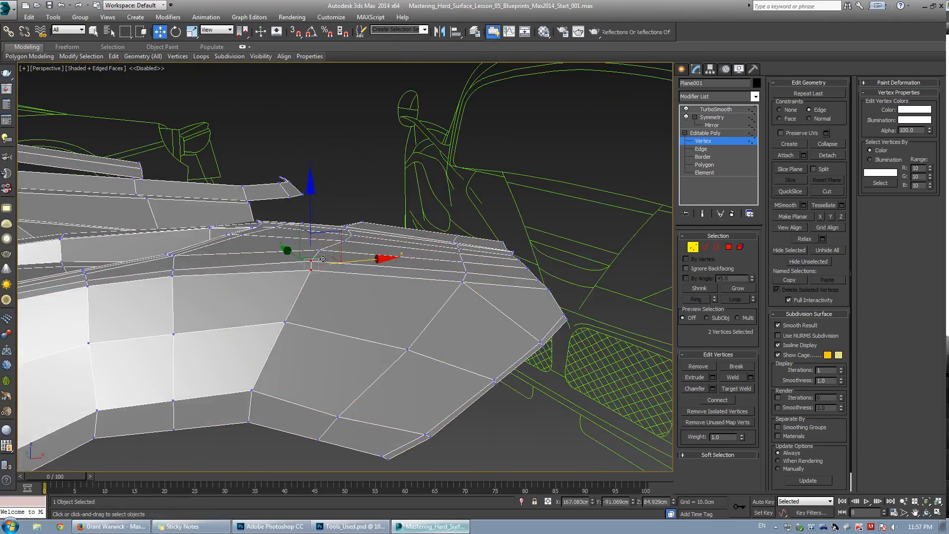
pyautogui.click(311, 262)
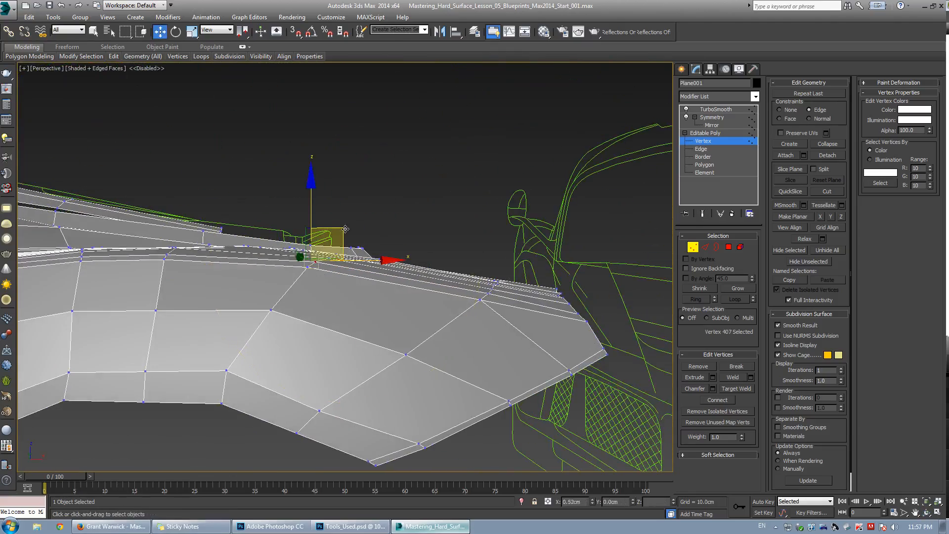
pyautogui.keyDown('alt'); pyautogui.moveTo(317, 260); pyautogui.dragTo(387, 269, button='middle'); pyautogui.keyUp('alt')
pyautogui.click(333, 249)
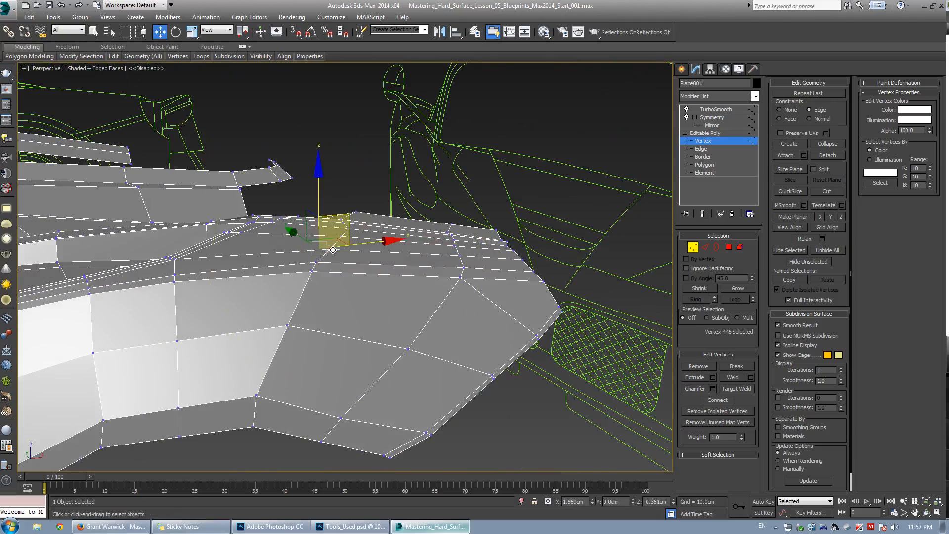
pyautogui.keyDown('alt'); pyautogui.moveTo(331, 250); pyautogui.dragTo(324, 277, button='middle'); pyautogui.keyUp('alt')
pyautogui.click(375, 212)
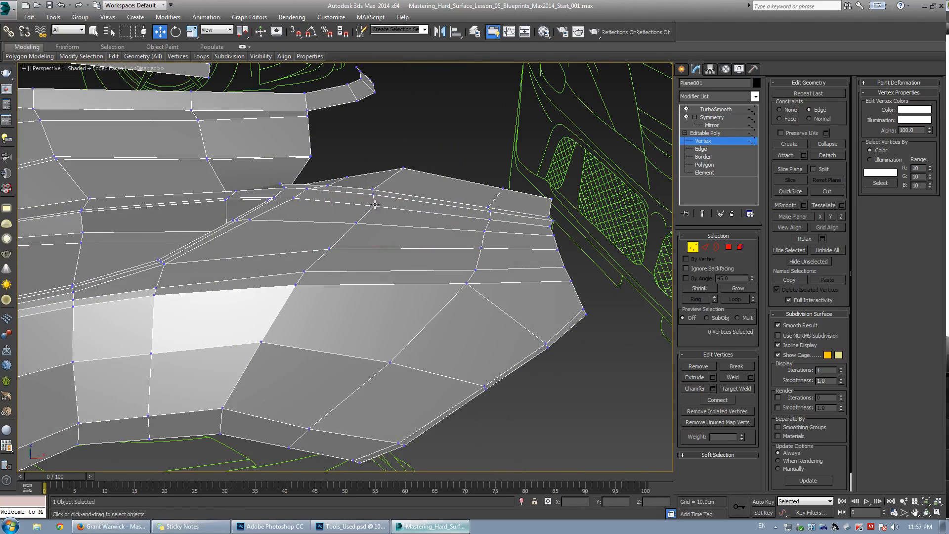
# Reposition vertices along the fender's upper edge and toggle the smoothed preview to check the result.
pyautogui.click(373, 203)
pyautogui.keyDown('alt'); pyautogui.moveTo(369, 205); pyautogui.dragTo(335, 218, button='middle'); pyautogui.keyUp('alt')
pyautogui.click(367, 201)
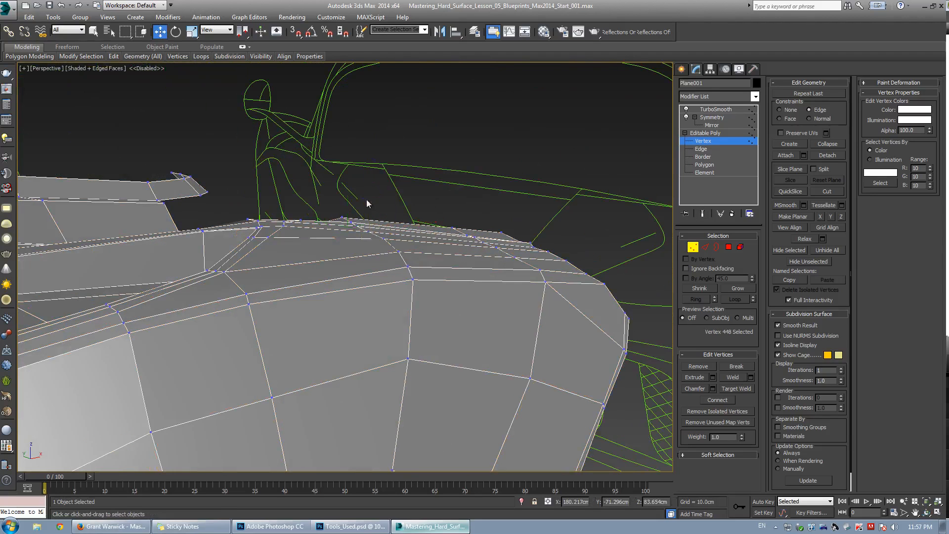
pyautogui.moveTo(409, 264); pyautogui.dragTo(406, 258)
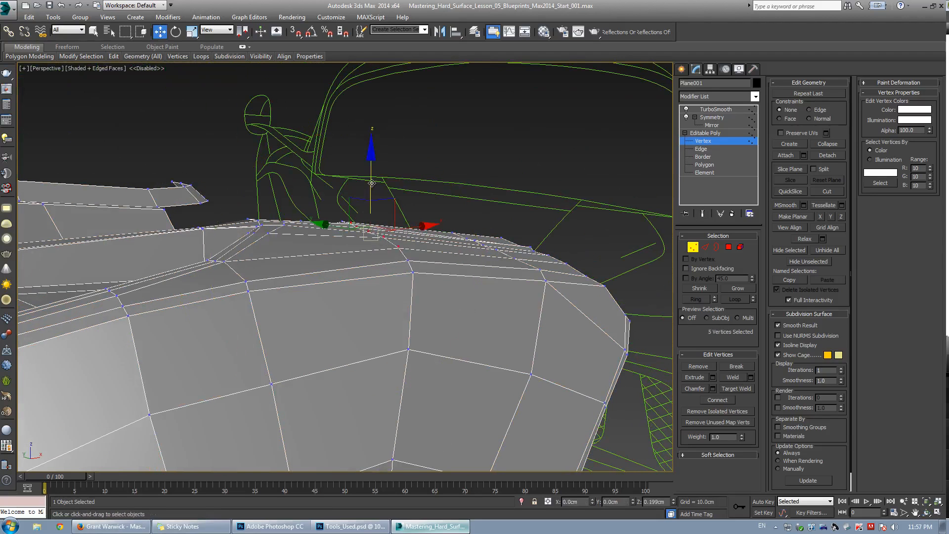
pyautogui.moveTo(372, 183); pyautogui.dragTo(375, 184)
pyautogui.hotkey('ctrl', 'q')
# Select the vertices at the front corner of the fender's top edge and move them, checking with smoothing.
pyautogui.hotkey('ctrl', 'q')
pyautogui.scroll(3, 234, 267)
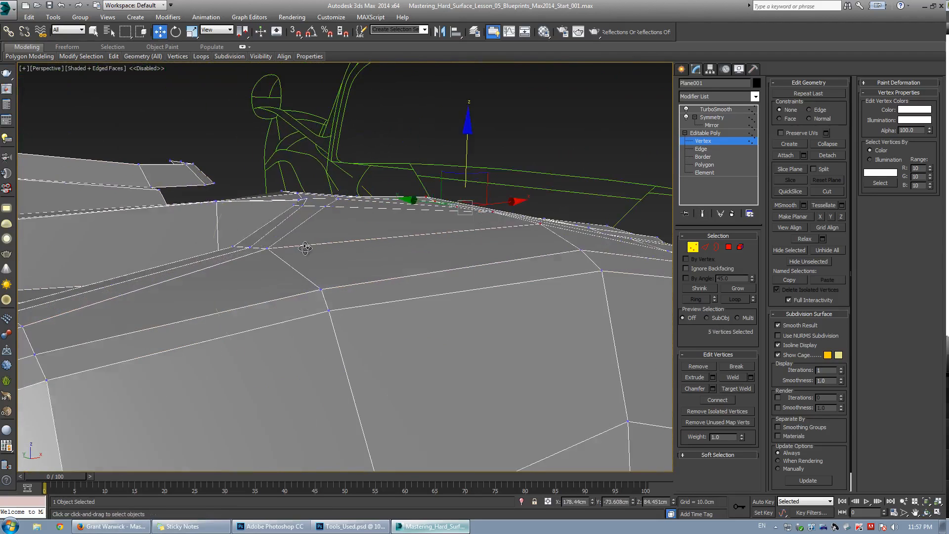
pyautogui.keyDown('alt'); pyautogui.moveTo(247, 263); pyautogui.dragTo(320, 214, button='middle'); pyautogui.keyUp('alt')
pyautogui.moveTo(308, 206); pyautogui.dragTo(318, 222)
pyautogui.hotkey('ctrl', 'q')
pyautogui.keyDown('alt'); pyautogui.moveTo(318, 249); pyautogui.dragTo(319, 229, button='middle'); pyautogui.keyUp('alt')
pyautogui.hotkey('ctrl', 'q')
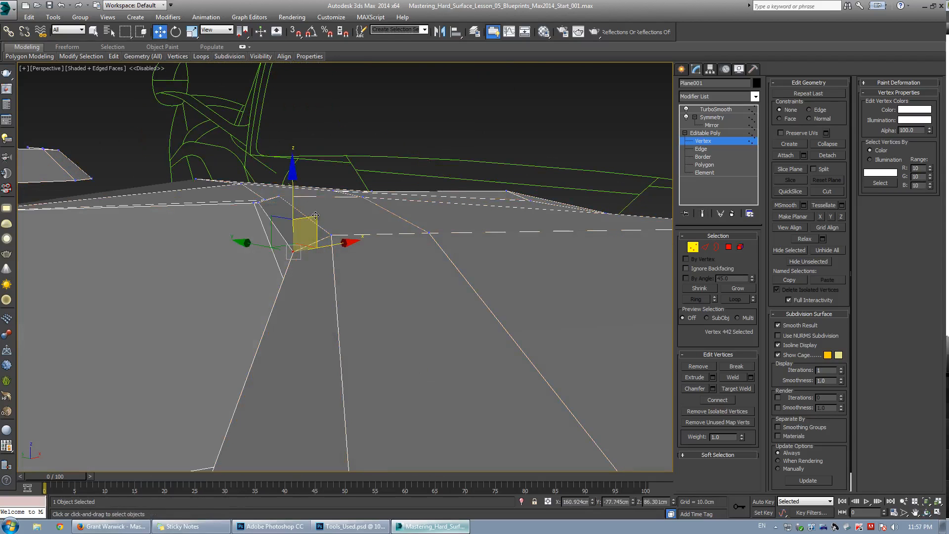
# Nudge the vertices at the fender's top front corner and move the vertex beside it.
pyautogui.moveTo(316, 220); pyautogui.dragTo(315, 217)
pyautogui.moveTo(315, 216)
pyautogui.keyDown('alt'); pyautogui.mouseDown(button='middle')
pyautogui.moveTo(305, 233)
pyautogui.moveTo(315, 218)
pyautogui.mouseUp(button='middle'); pyautogui.keyUp('alt')
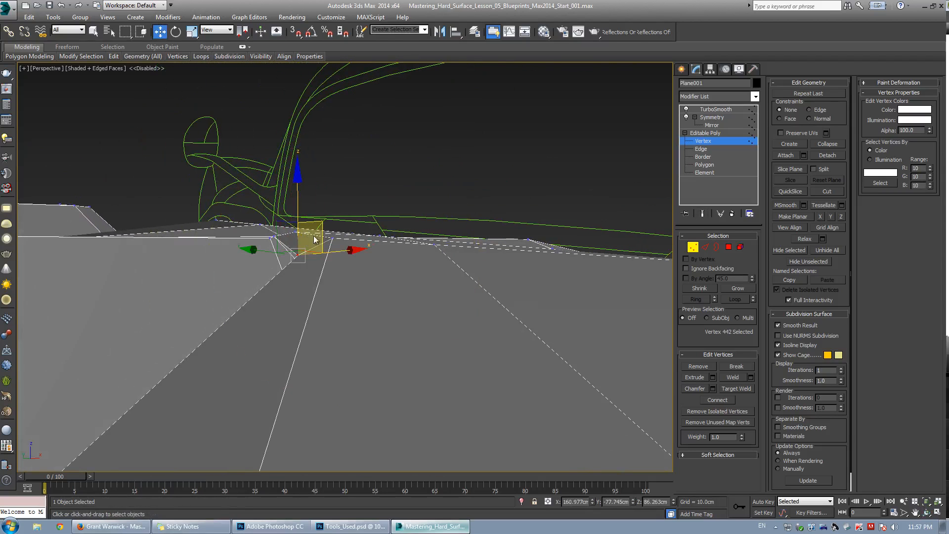
pyautogui.keyDown('alt'); pyautogui.moveTo(367, 241); pyautogui.dragTo(386, 228, button='middle'); pyautogui.keyUp('alt')
pyautogui.click(345, 220)
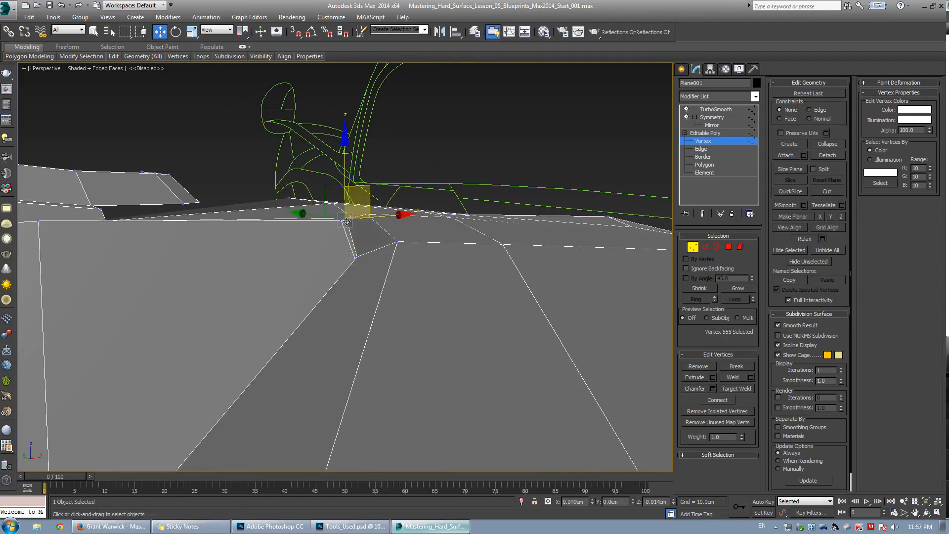
pyautogui.moveTo(326, 248)
pyautogui.keyDown('alt'); pyautogui.mouseDown(button='middle')
pyautogui.moveTo(364, 260)
pyautogui.moveTo(365, 250)
pyautogui.moveTo(344, 254)
pyautogui.mouseUp(button='middle'); pyautogui.keyUp('alt')
# Toggle the smoothed preview and nudge the vertex at the vent's upper corner.
pyautogui.hotkey('ctrl', 'q')
pyautogui.hotkey('ctrl', 'q')
pyautogui.click(320, 219)
pyautogui.hotkey('ctrl', 'q')
pyautogui.moveTo(320, 176); pyautogui.dragTo(325, 179)
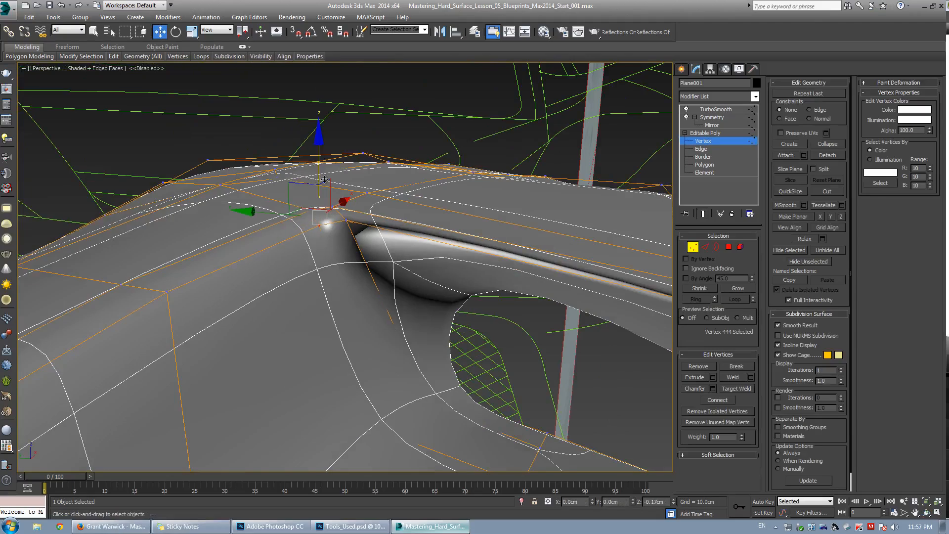
pyautogui.hotkey('ctrl', 'q')
# Select a vertex on the fender's top ridge and set the reference coordinate system to Screen.
pyautogui.keyDown('alt'); pyautogui.moveTo(327, 181); pyautogui.dragTo(408, 241, button='middle'); pyautogui.keyUp('alt')
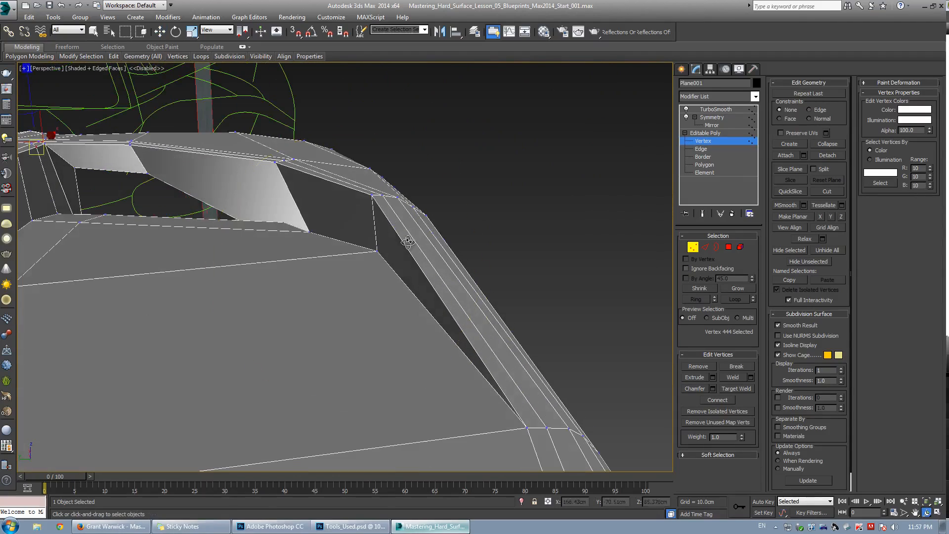
pyautogui.hotkey('ctrl', 'q')
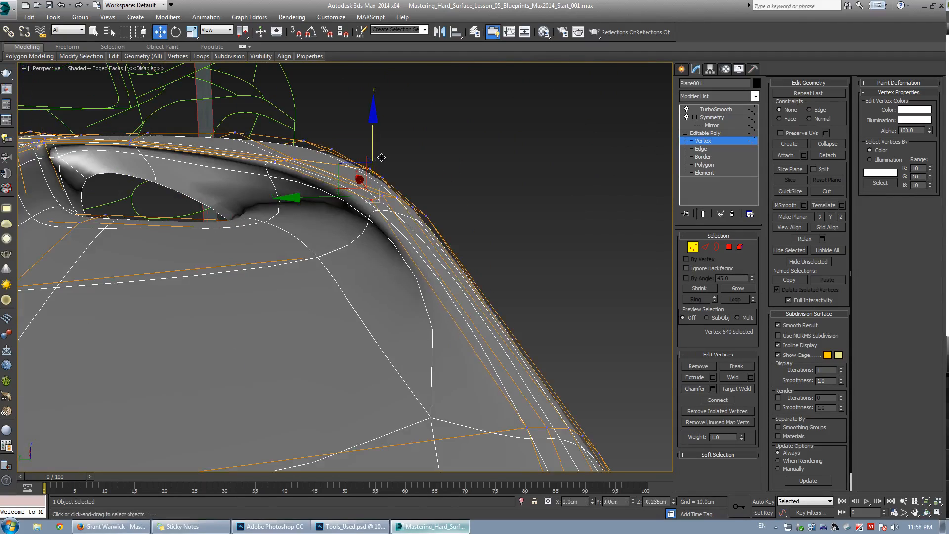
pyautogui.hotkey('ctrl', 'q')
pyautogui.keyDown('alt'); pyautogui.moveTo(381, 157); pyautogui.dragTo(282, 134, button='middle'); pyautogui.keyUp('alt')
pyautogui.keyDown('alt'); pyautogui.rightClick(286, 127); pyautogui.keyUp('alt')
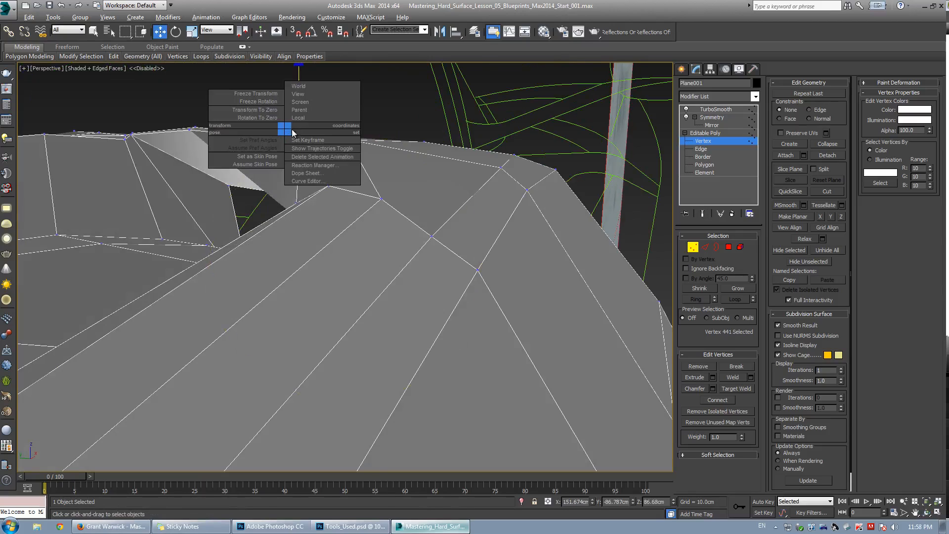
pyautogui.click(292, 130)
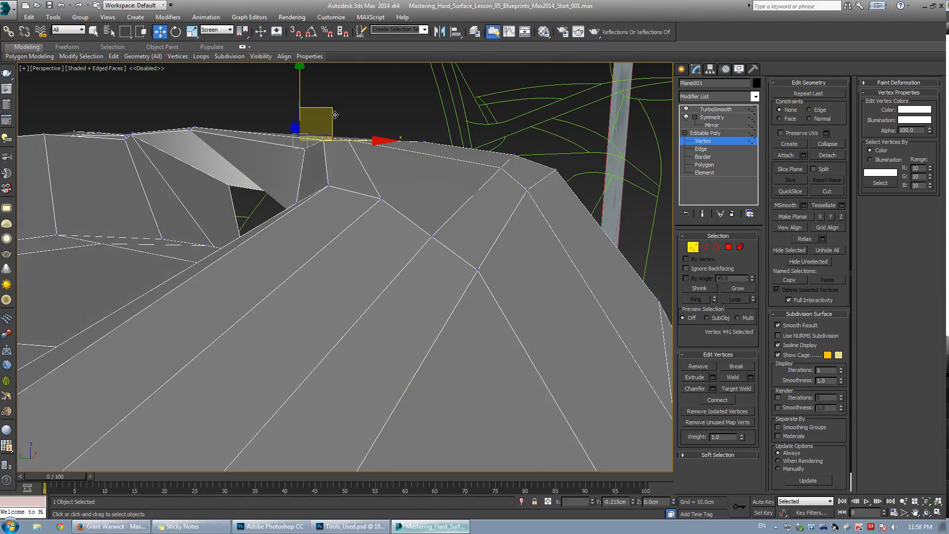
# Orbit around the fender with smoothing toggled to inspect the surface around the vent.
pyautogui.hotkey('ctrl', 'q')
pyautogui.hotkey('ctrl', 'q')
pyautogui.keyDown('alt'); pyautogui.moveTo(330, 111); pyautogui.dragTo(318, 290, button='middle'); pyautogui.keyUp('alt')
pyautogui.hotkey('ctrl', 'q')
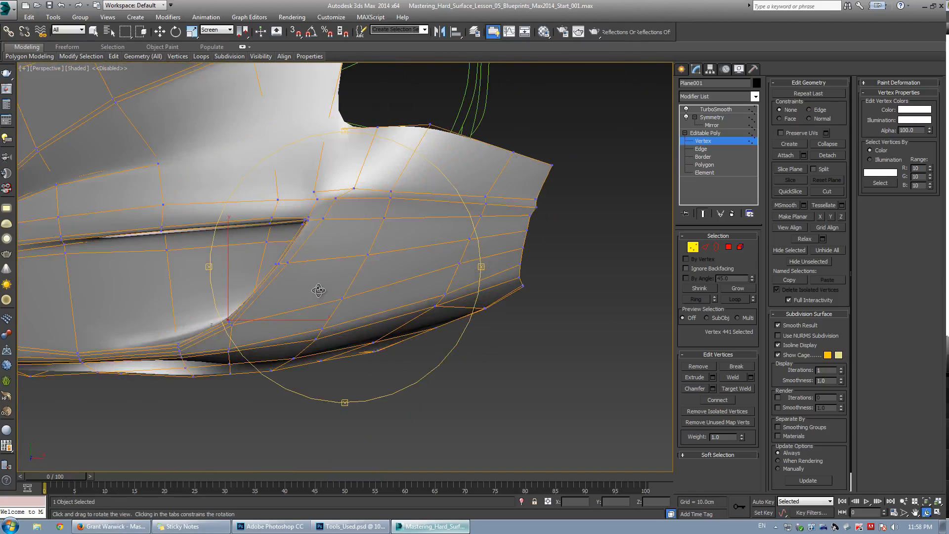
pyautogui.keyDown('alt'); pyautogui.moveTo(342, 239); pyautogui.dragTo(318, 265, button='middle'); pyautogui.keyUp('alt')
pyautogui.hotkey('ctrl', 'q')
# Select and move a vertex at the vent's corner on the fender's upper panel.
pyautogui.scroll(3, 309, 216)
pyautogui.press('w')
pyautogui.click(301, 214)
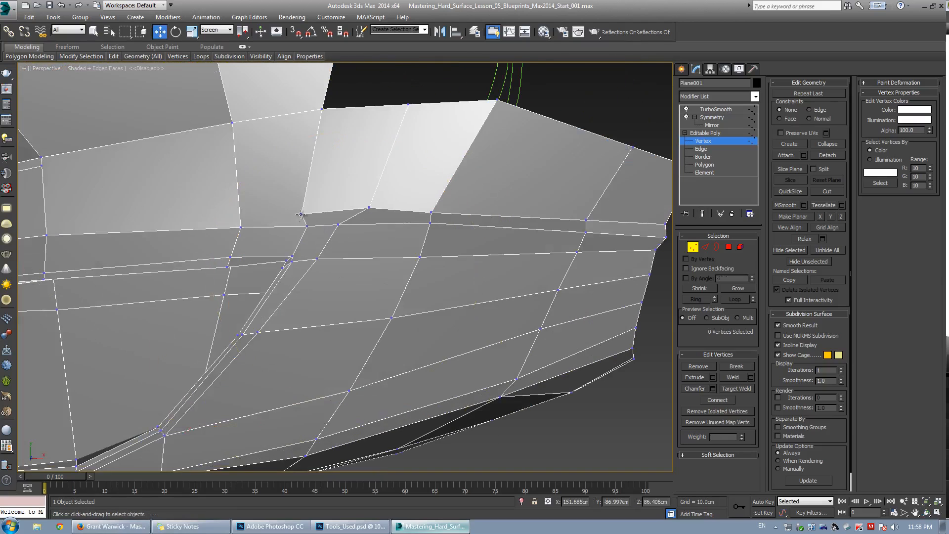
pyautogui.keyDown('alt'); pyautogui.moveTo(300, 216); pyautogui.dragTo(384, 242, button='middle'); pyautogui.keyUp('alt')
pyautogui.hotkey('ctrl', 'q')
pyautogui.hotkey('ctrl', 'q')
# Turn on see-through display and move the vertex below the vent's lower corner.
pyautogui.scroll(-5, 514, 232)
pyautogui.scroll(4, 482, 229)
pyautogui.hotkey('alt', 'x')
pyautogui.hotkey('alt', 'x')
pyautogui.keyDown('alt'); pyautogui.moveTo(313, 284); pyautogui.dragTo(386, 273, button='middle'); pyautogui.keyUp('alt')
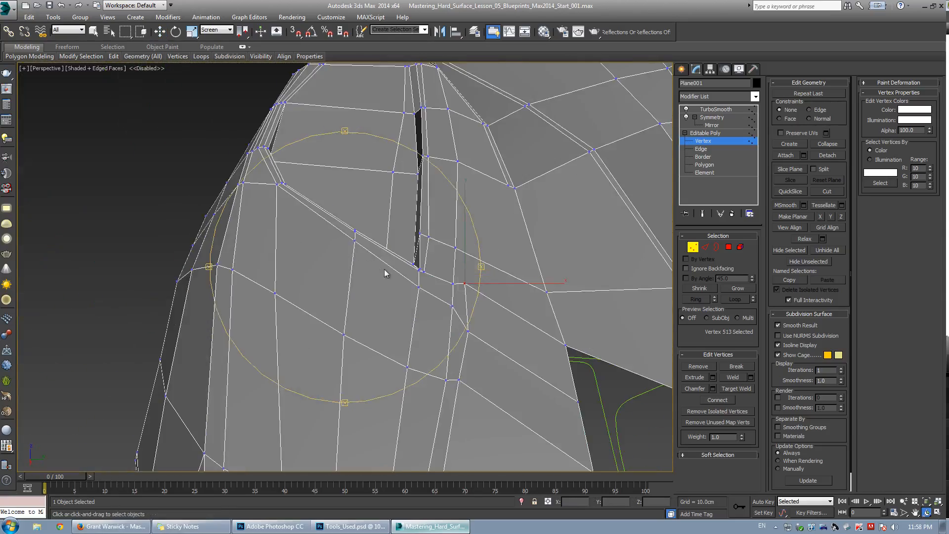
pyautogui.hotkey('alt', 'c')
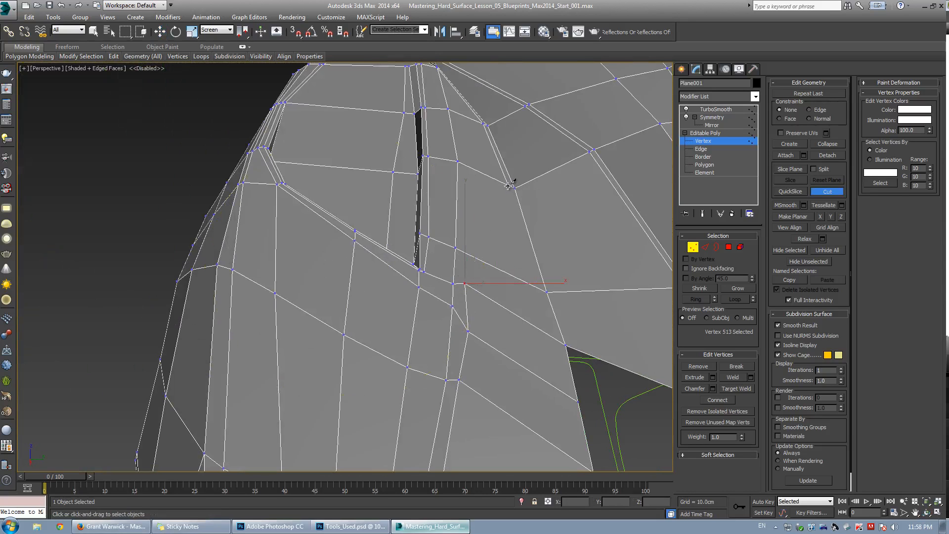
pyautogui.keyDown('alt'); pyautogui.moveTo(465, 286); pyautogui.dragTo(492, 266, button='middle'); pyautogui.keyUp('alt')
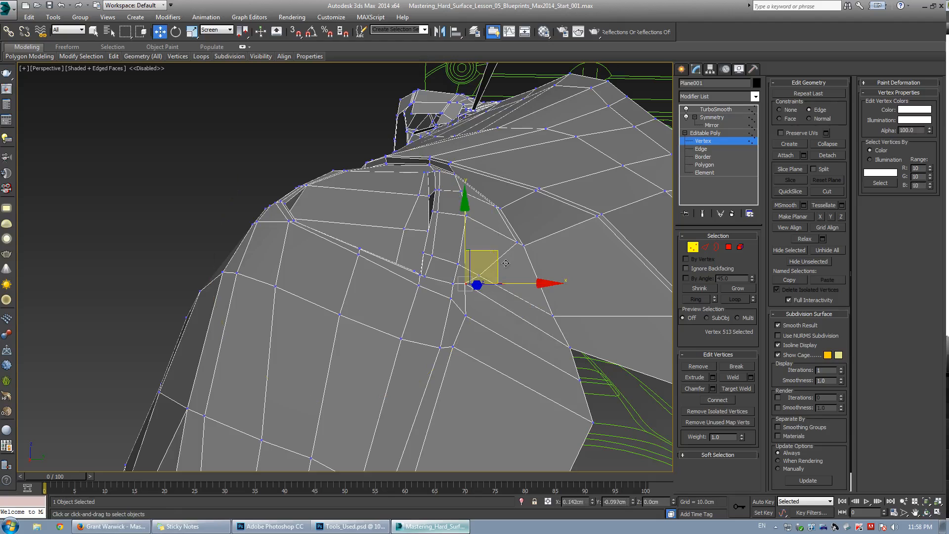
pyautogui.moveTo(529, 290); pyautogui.dragTo(536, 294)
# Select the neighbouring vertex below the vent and move it to smooth the edge flow.
pyautogui.click(486, 274)
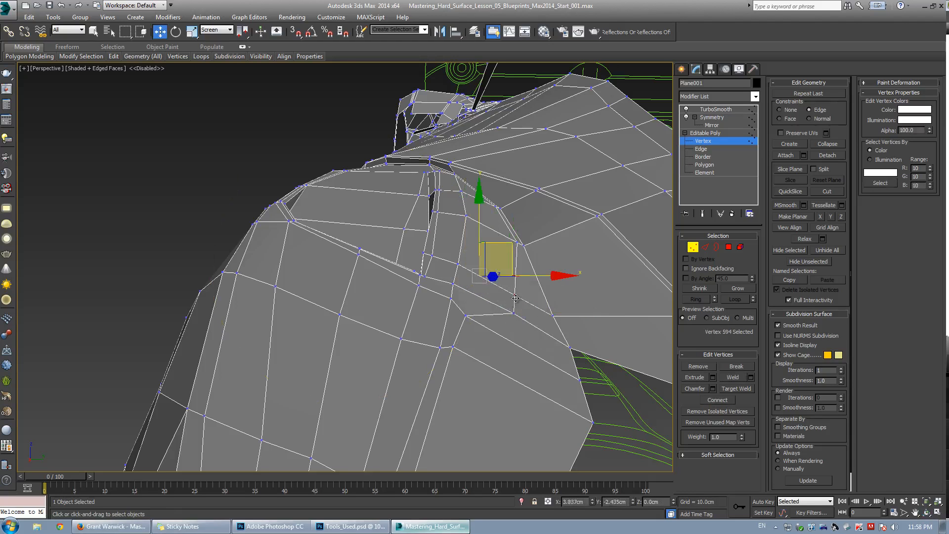
pyautogui.keyDown('alt'); pyautogui.moveTo(515, 298); pyautogui.dragTo(457, 242, button='middle'); pyautogui.keyUp('alt')
pyautogui.moveTo(451, 227); pyautogui.dragTo(488, 296)
# In top view, move vertices at the fender's front edge onto the blueprint outline.
pyautogui.scroll(-5, 487, 296)
pyautogui.keyDown('alt'); pyautogui.moveTo(487, 295); pyautogui.dragTo(445, 270, button='middle'); pyautogui.keyUp('alt')
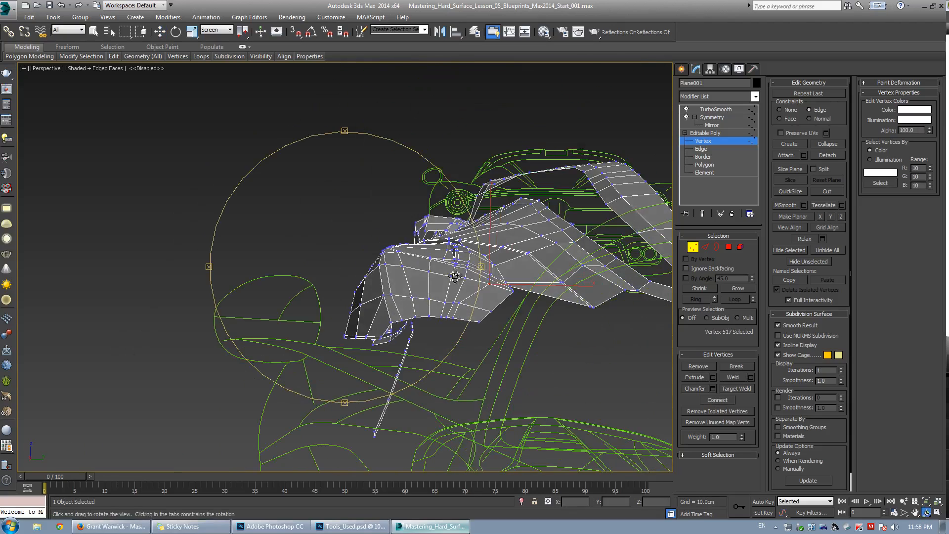
pyautogui.hotkey('alt', 'w')
pyautogui.middleClick(290, 182)
pyautogui.hotkey('alt', 'w')
pyautogui.moveTo(290, 198); pyautogui.dragTo(292, 305, button='middle')
pyautogui.scroll(2, 344, 174)
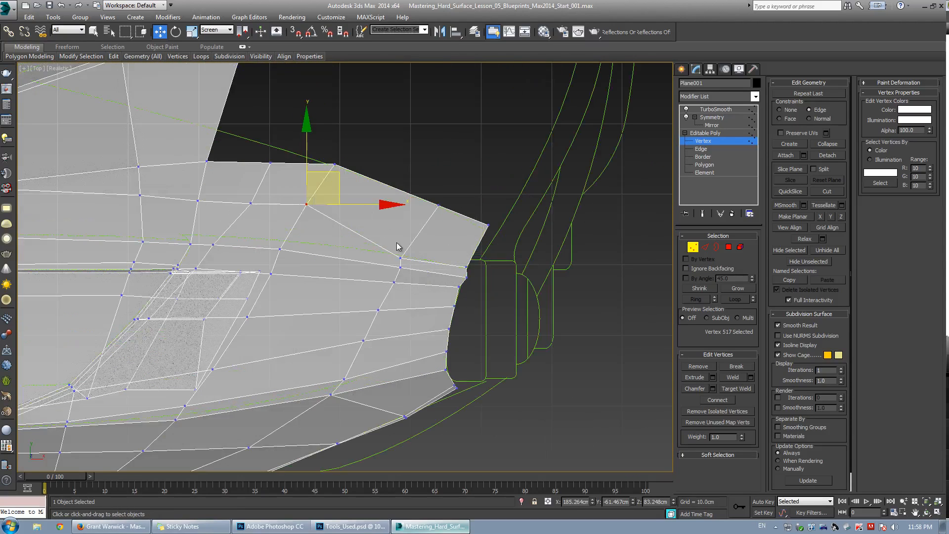
pyautogui.click(401, 258)
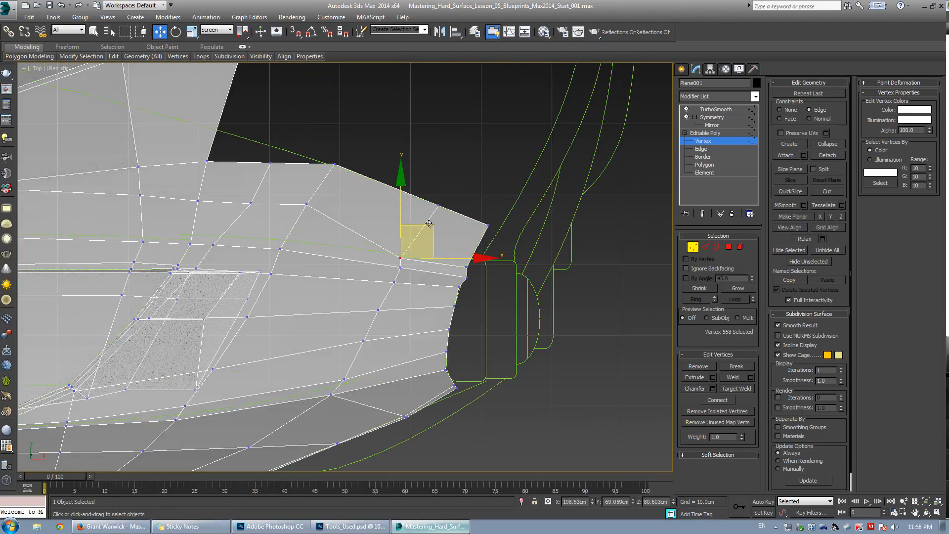
pyautogui.moveTo(453, 196); pyautogui.dragTo(456, 192)
pyautogui.click(485, 174)
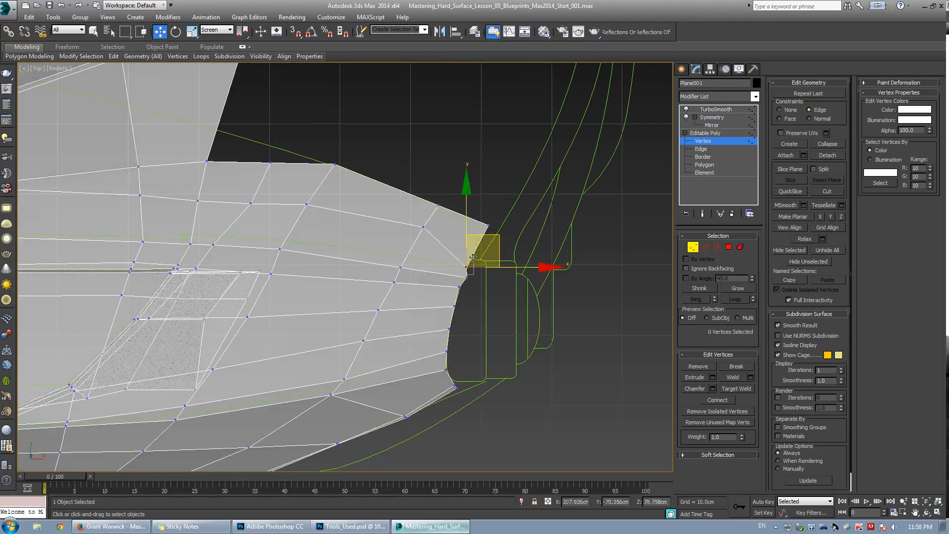
pyautogui.moveTo(483, 240); pyautogui.dragTo(483, 240)
# Align the vertices at the fender's front corner with the blueprint outline in top view.
pyautogui.click(472, 280)
pyautogui.click(468, 278)
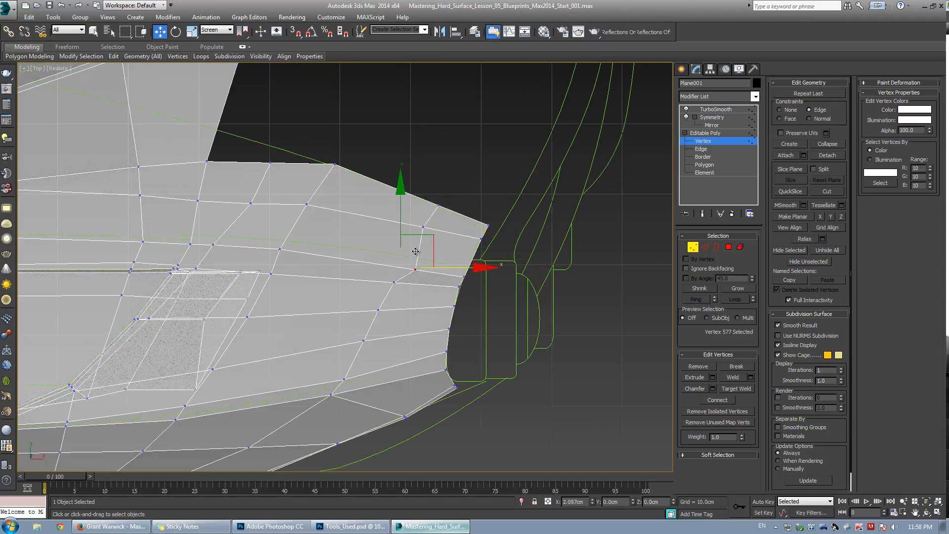
pyautogui.moveTo(415, 251); pyautogui.dragTo(415, 251)
pyautogui.scroll(-2, 353, 247)
pyautogui.moveTo(353, 247); pyautogui.dragTo(431, 250, button='middle')
pyautogui.scroll(2, 452, 246)
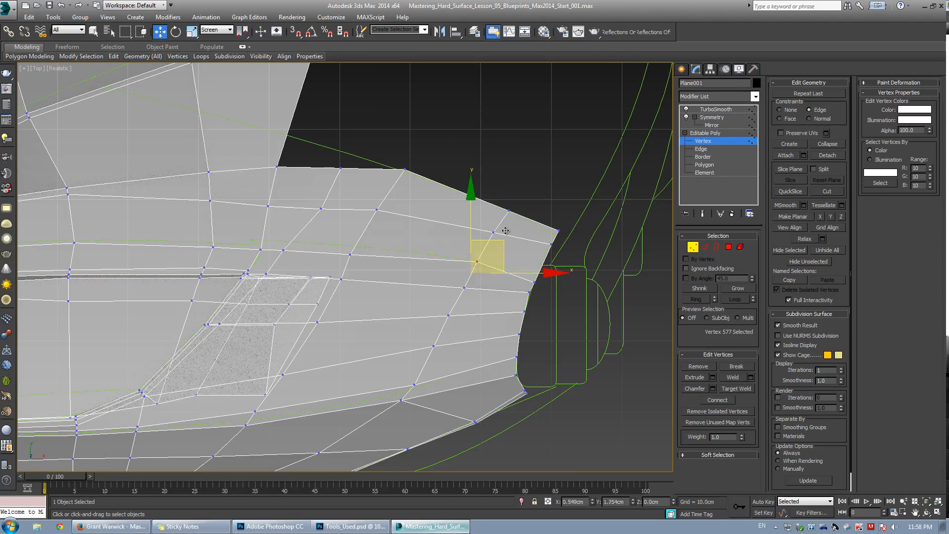
pyautogui.click(532, 294)
pyautogui.click(536, 280)
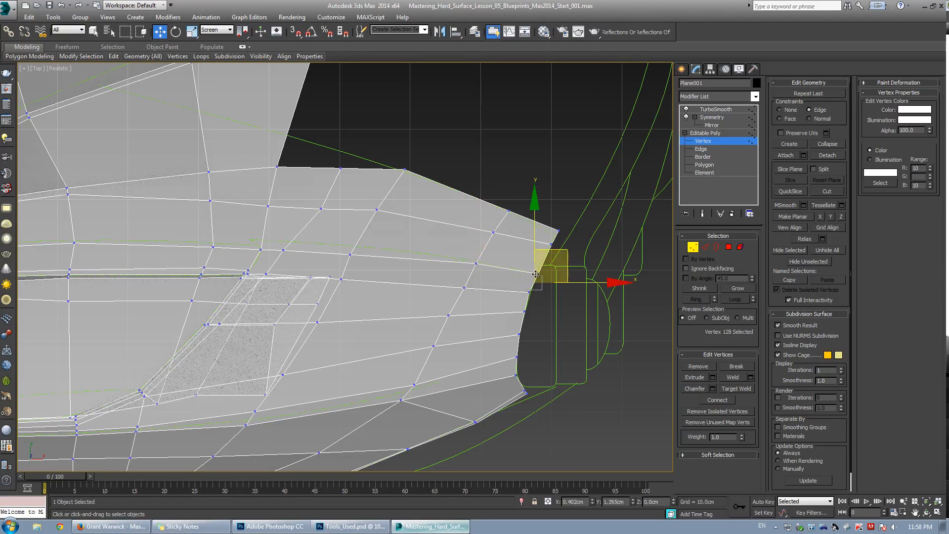
pyautogui.moveTo(535, 274); pyautogui.dragTo(536, 274)
pyautogui.moveTo(351, 254); pyautogui.dragTo(355, 247)
# Select and move vertices along the fender's upper edge line to match the blueprint in top view.
pyautogui.click(284, 250)
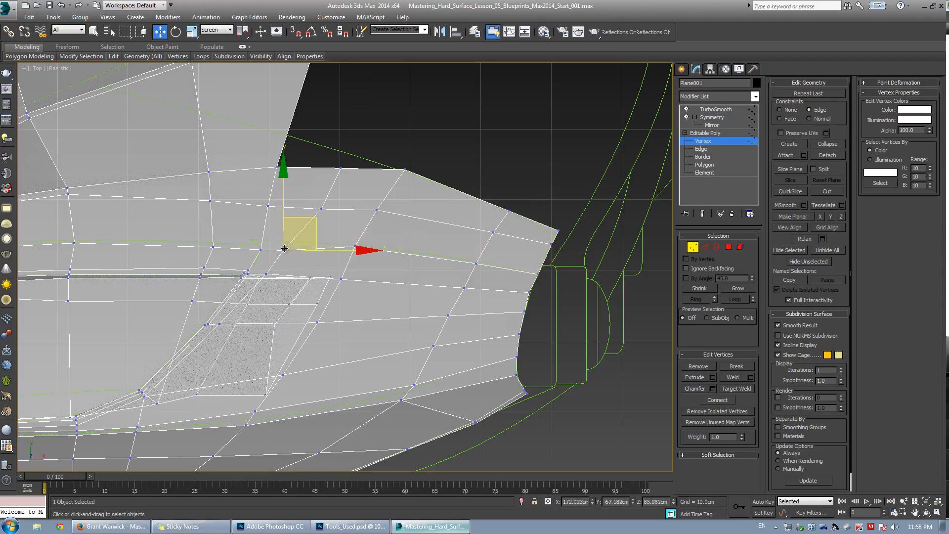
pyautogui.moveTo(286, 246); pyautogui.dragTo(261, 244)
pyautogui.click(213, 248)
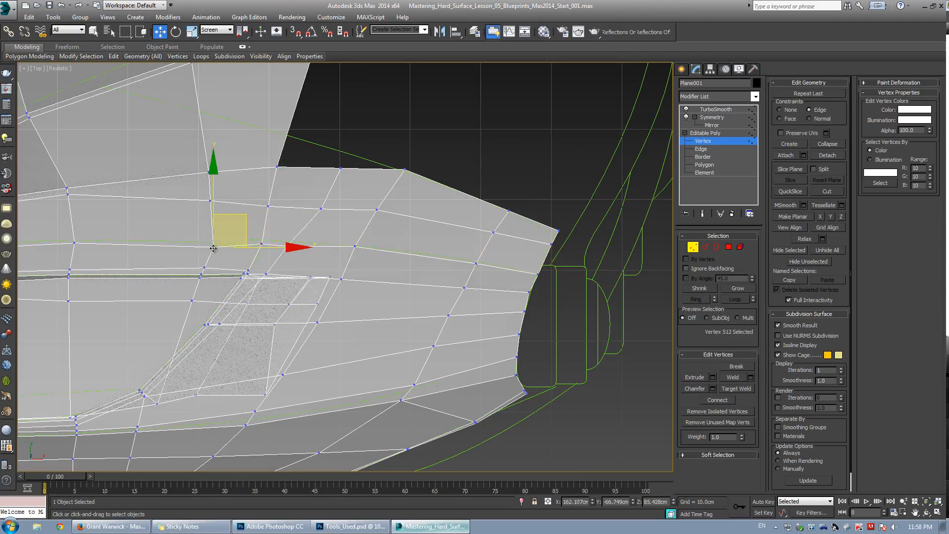
pyautogui.click(268, 205)
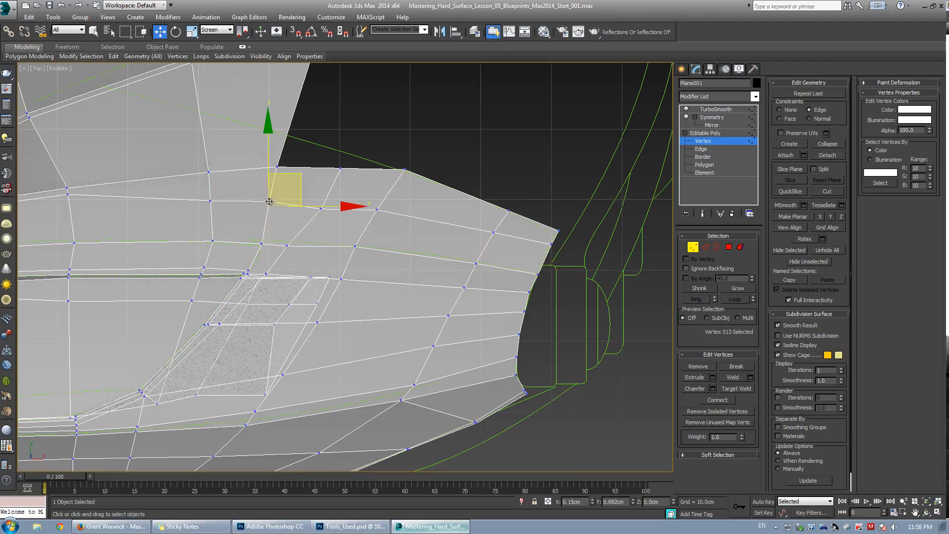
pyautogui.moveTo(268, 206); pyautogui.dragTo(270, 197)
pyautogui.click(211, 200)
pyautogui.moveTo(211, 200); pyautogui.dragTo(211, 191)
pyautogui.moveTo(81, 206); pyautogui.dragTo(348, 224, button='middle')
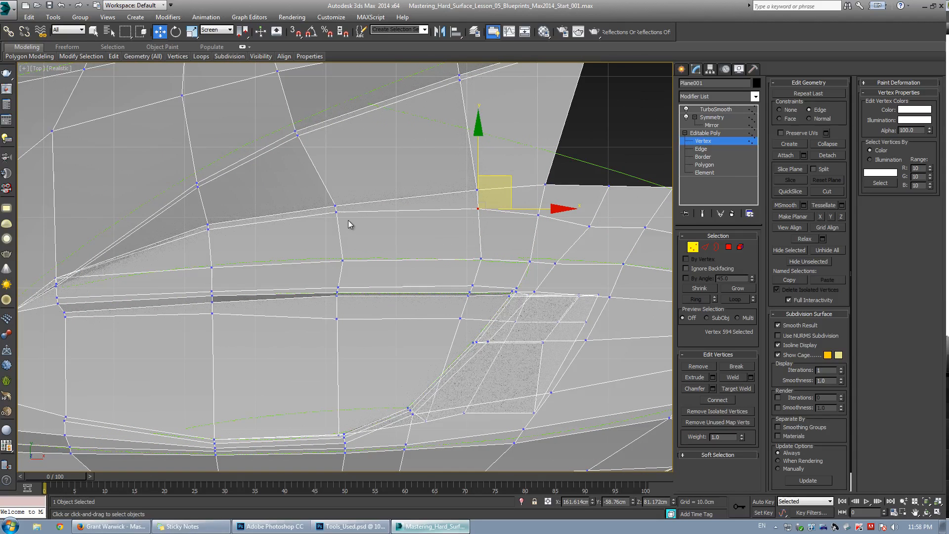
# In top view, move vertices along the fender's upper edge and front corner onto the blueprint outline.
pyautogui.moveTo(334, 213); pyautogui.dragTo(337, 217)
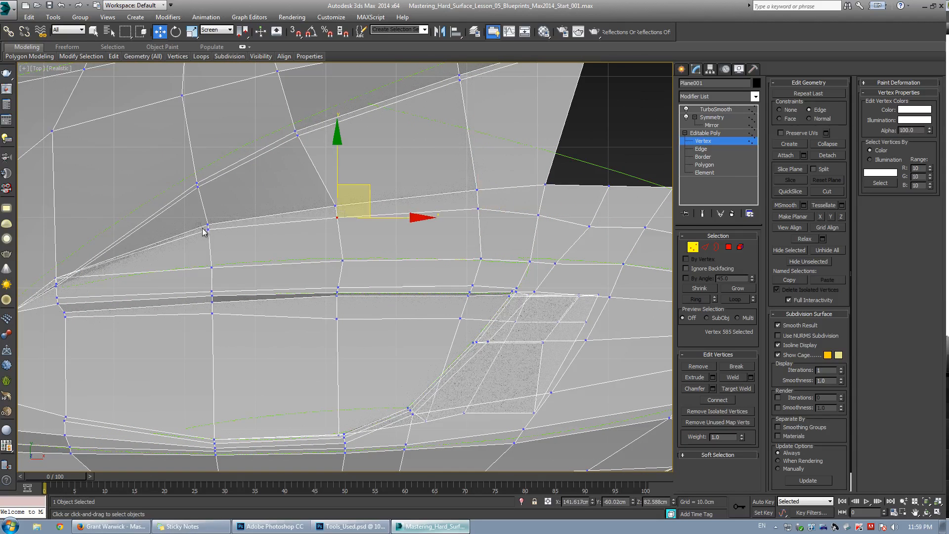
pyautogui.moveTo(208, 228); pyautogui.dragTo(209, 234)
pyautogui.moveTo(489, 256); pyautogui.dragTo(391, 256, button='middle')
pyautogui.click(394, 247)
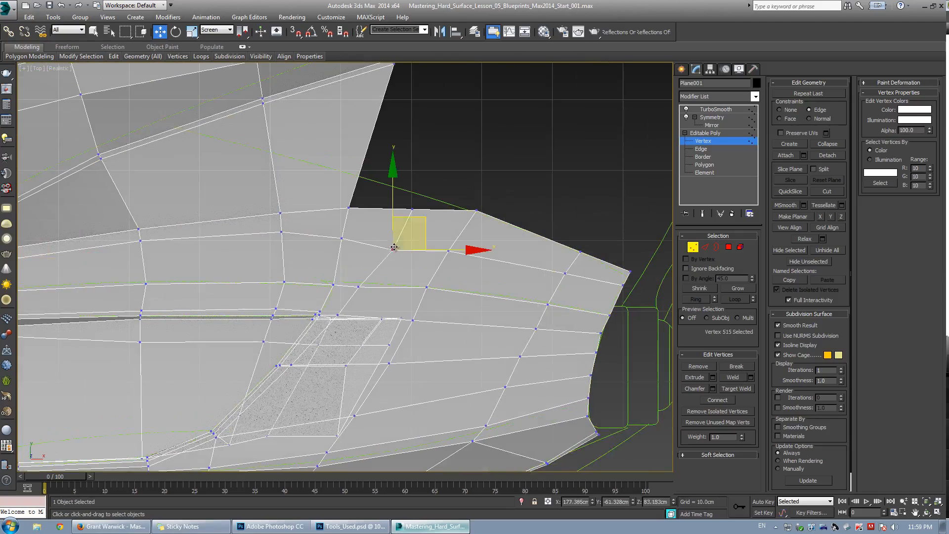
pyautogui.moveTo(342, 239); pyautogui.dragTo(345, 233)
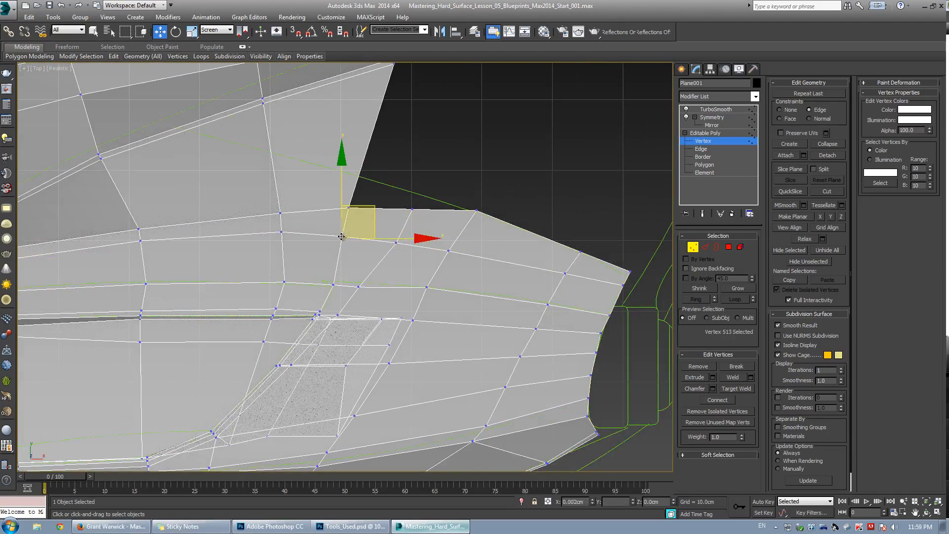
pyautogui.click(448, 251)
pyautogui.click(477, 210)
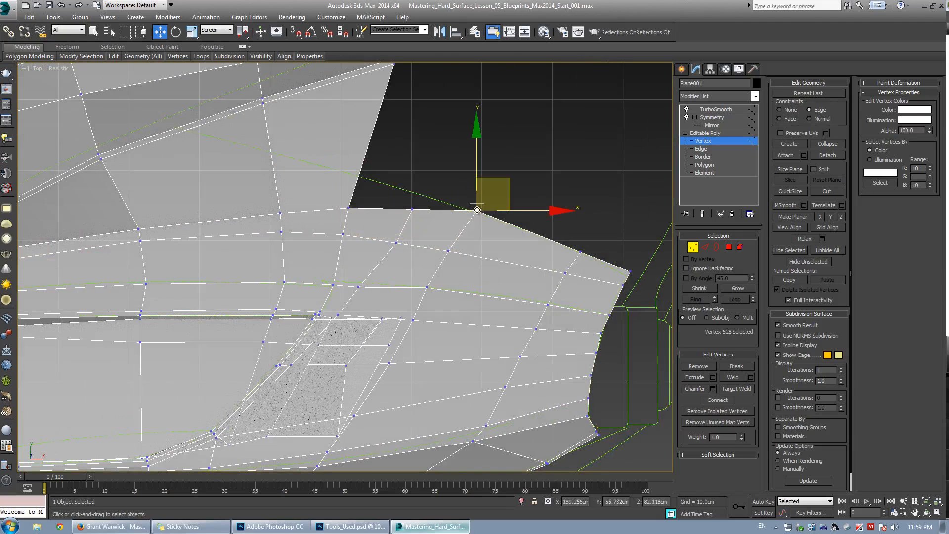
pyautogui.scroll(-3, 477, 214)
pyautogui.moveTo(477, 214); pyautogui.dragTo(466, 234, button='middle')
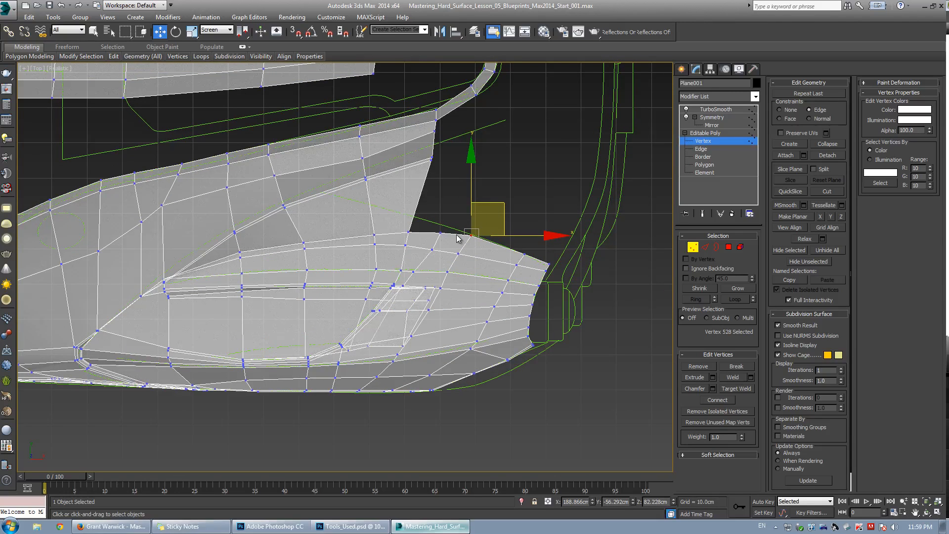
# Select two vertices near the fender's upper edge and connect them with a new edge.
pyautogui.moveTo(441, 210); pyautogui.dragTo(425, 221, button='middle')
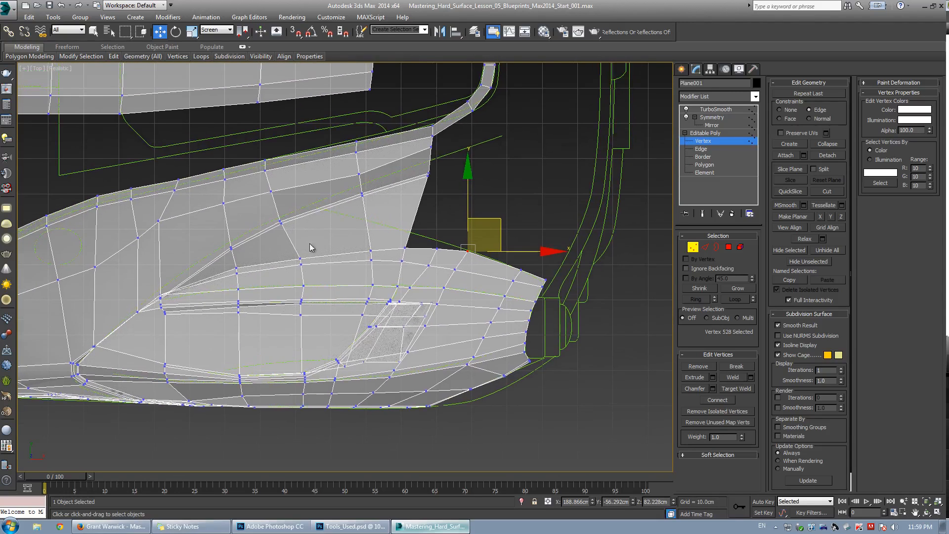
pyautogui.moveTo(289, 246); pyautogui.dragTo(401, 225)
pyautogui.hotkey('ctrl', 'e')
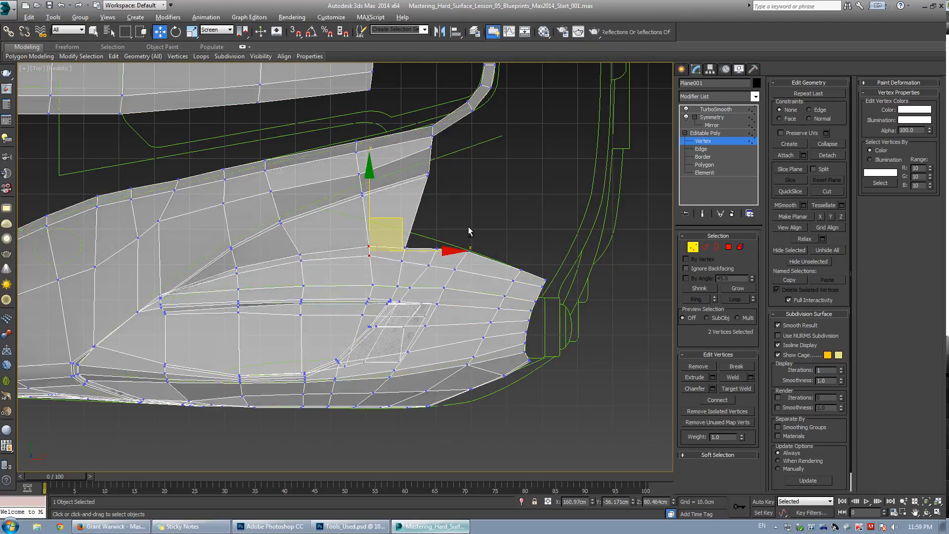
# Orbit and zoom around the fender in perspective to inspect the smoothed vent area.
pyautogui.hotkey('alt', 'w')
pyautogui.middleClick(482, 365)
pyautogui.hotkey('alt', 'w')
pyautogui.moveTo(482, 365)
pyautogui.keyDown('alt'); pyautogui.mouseDown(button='middle')
pyautogui.moveTo(391, 290)
pyautogui.moveTo(377, 311)
pyautogui.moveTo(403, 312)
pyautogui.moveTo(433, 293)
pyautogui.moveTo(370, 275)
pyautogui.moveTo(377, 292)
pyautogui.moveTo(436, 251)
pyautogui.moveTo(326, 254)
pyautogui.moveTo(410, 289)
pyautogui.mouseUp(button='middle'); pyautogui.keyUp('alt')
pyautogui.press('F4')
pyautogui.scroll(5, 371, 275)
pyautogui.scroll(3, 325, 253)
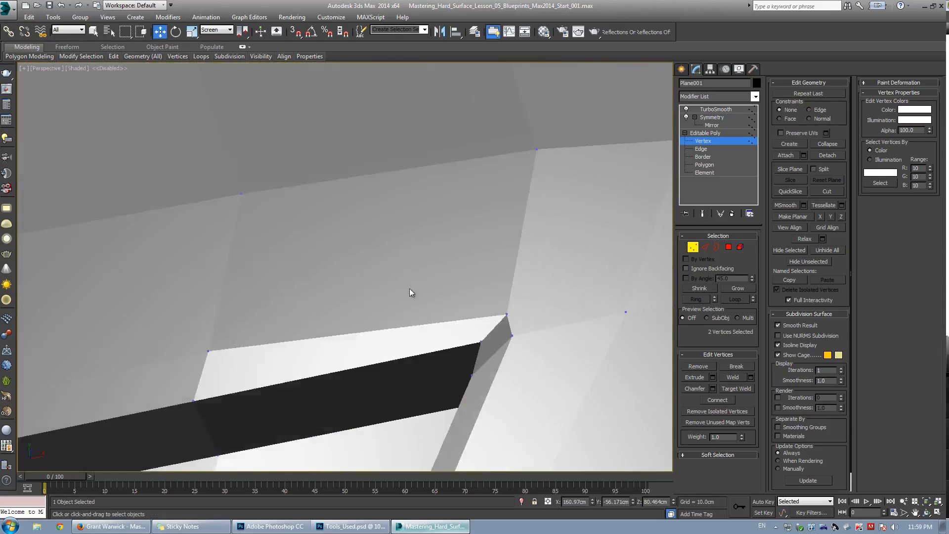
pyautogui.press('F3')
pyautogui.moveTo(435, 318); pyautogui.dragTo(437, 320)
pyautogui.press('F3')
pyautogui.scroll(-10, 462, 296)
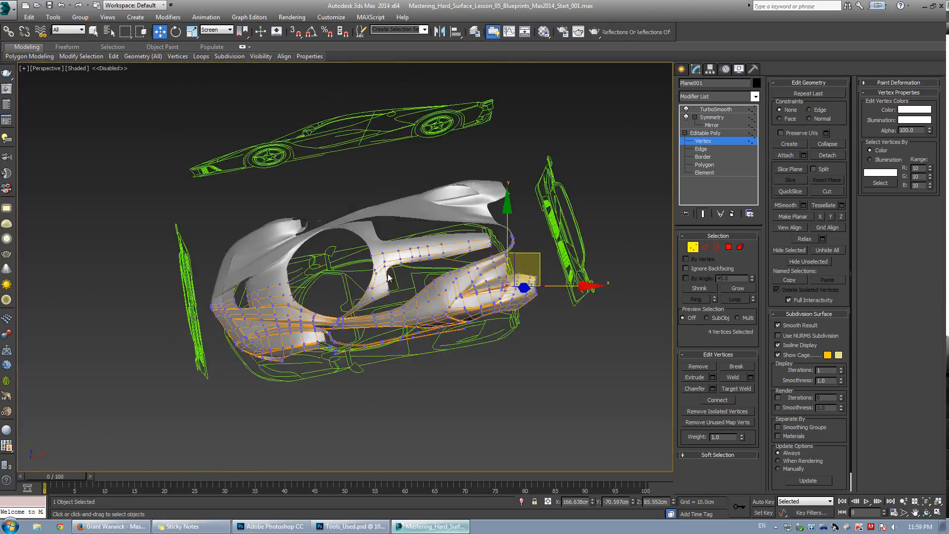
pyautogui.scroll(5, 389, 276)
pyautogui.moveTo(388, 275)
pyautogui.keyDown('alt'); pyautogui.mouseDown(button='middle')
pyautogui.moveTo(529, 286)
pyautogui.moveTo(612, 191)
pyautogui.mouseUp(button='middle'); pyautogui.keyUp('alt')
pyautogui.click(686, 120)
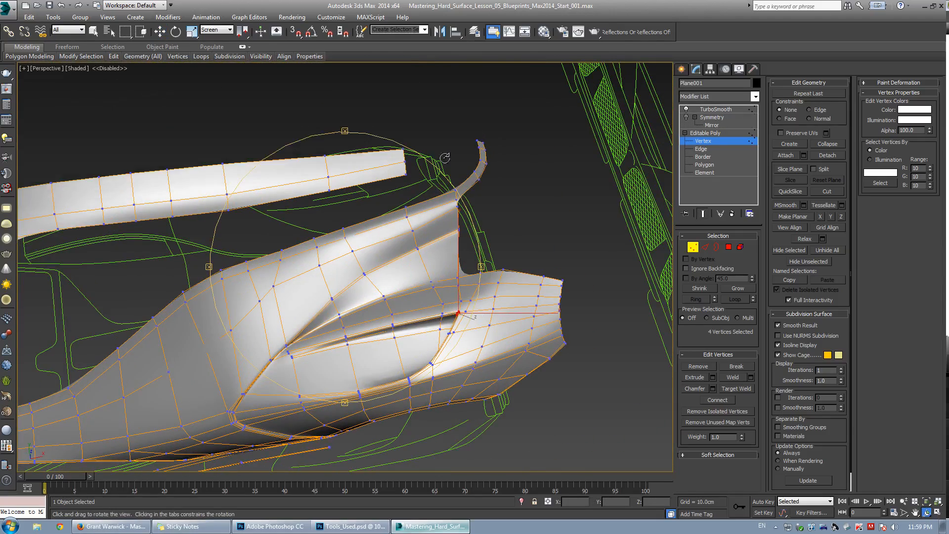
pyautogui.scroll(-8, 367, 208)
pyautogui.scroll(8, 367, 215)
pyautogui.hotkey('ctrl', 'e')
pyautogui.hotkey('ctrl', 'e')
pyautogui.press('z')
pyautogui.keyDown('alt'); pyautogui.moveTo(437, 269); pyautogui.dragTo(331, 308, button='middle'); pyautogui.keyUp('alt')
pyautogui.press('F4')
pyautogui.scroll(-4, 330, 267)
pyautogui.press('w')
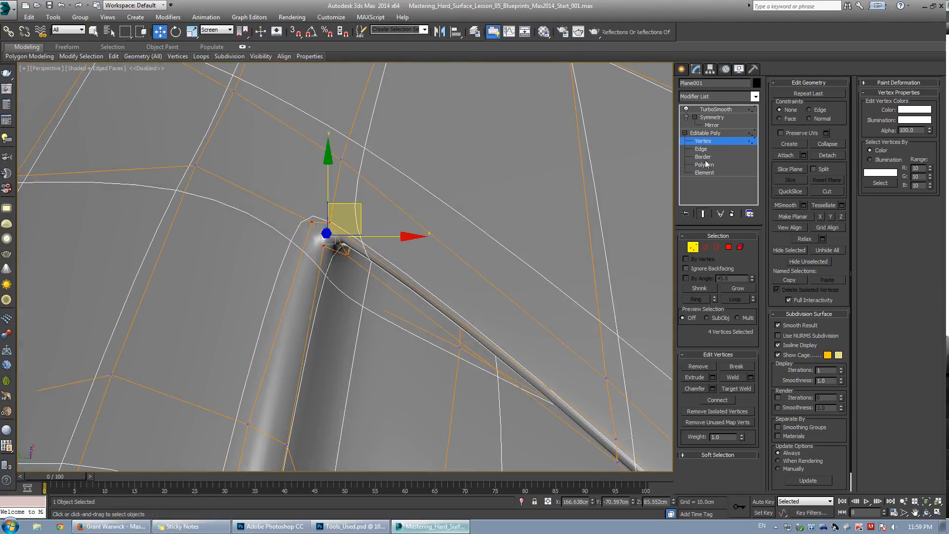
# Set the TurboSmooth iterations to 3 and view the smoothed vent tip.
pyautogui.click(716, 109)
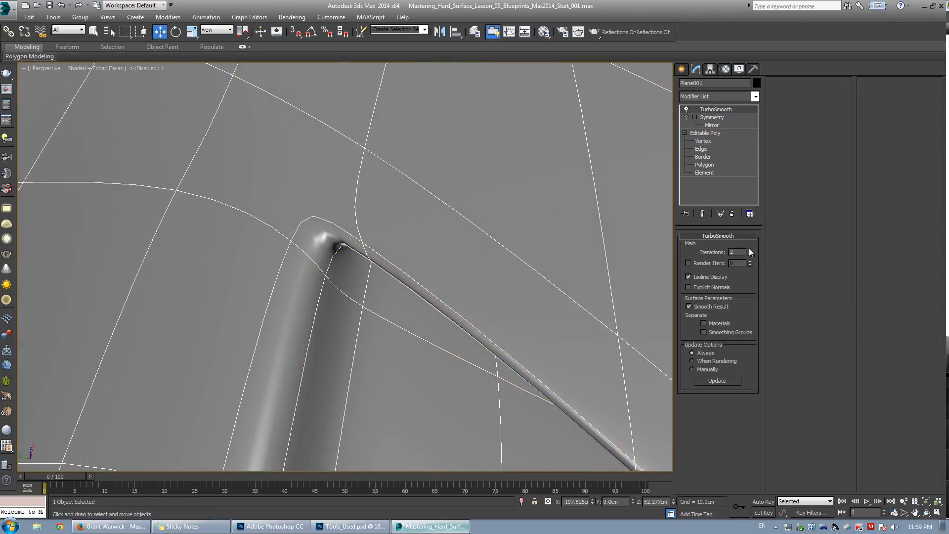
pyautogui.click(750, 249)
pyautogui.press('F4')
pyautogui.scroll(-5, 399, 245)
pyautogui.keyDown('alt'); pyautogui.moveTo(399, 246); pyautogui.dragTo(323, 226, button='middle'); pyautogui.keyUp('alt')
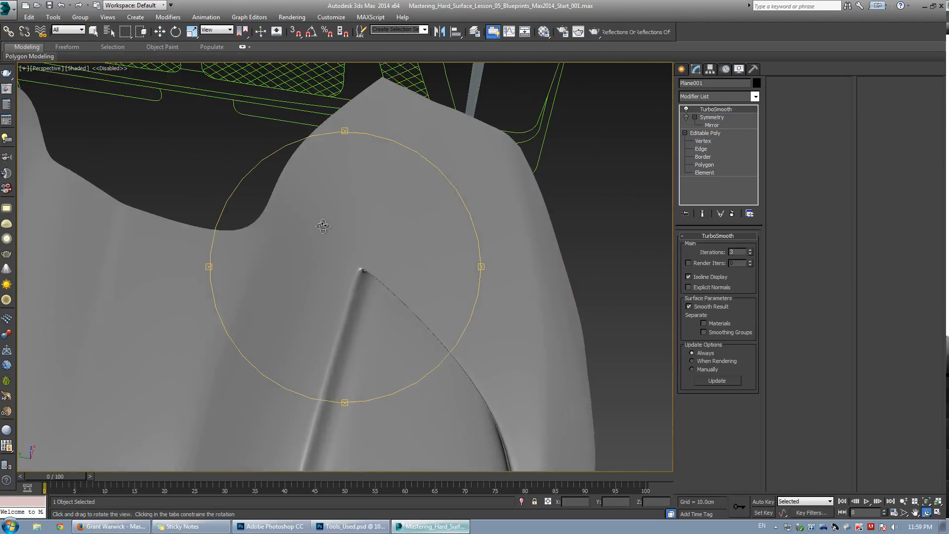
# At edge level, select the edge at the vent's upper tip and move it downward.
pyautogui.click(706, 143)
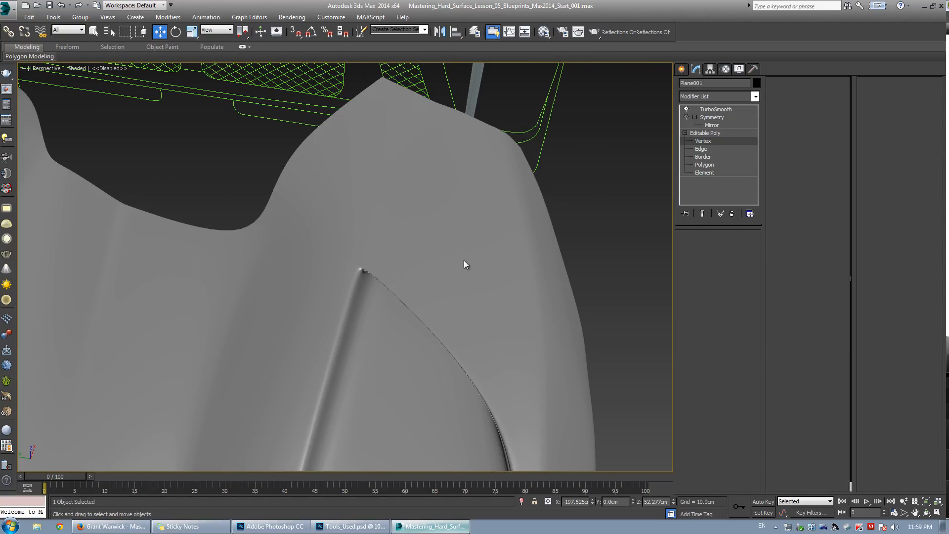
pyautogui.press('F4')
pyautogui.click(424, 319)
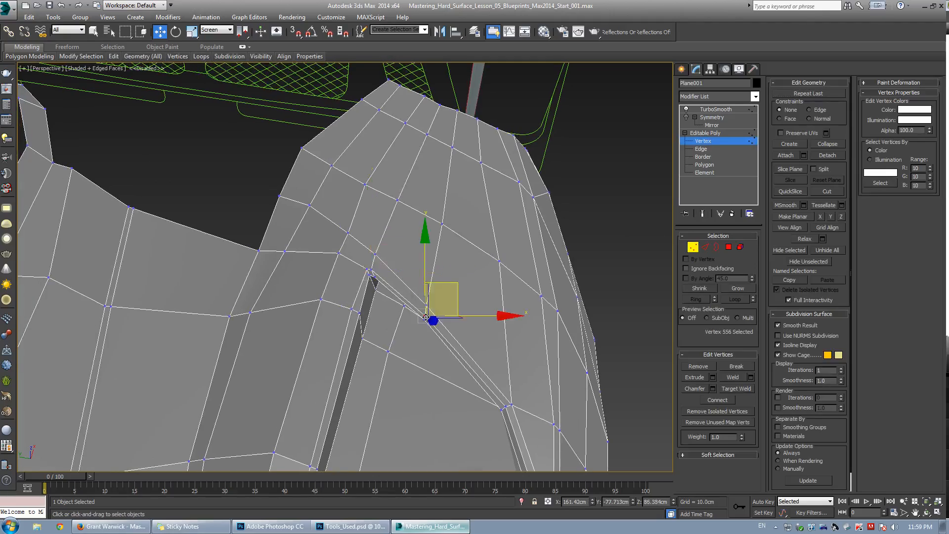
pyautogui.press('z')
pyautogui.keyDown('alt'); pyautogui.moveTo(364, 291); pyautogui.dragTo(345, 278, button='middle'); pyautogui.keyUp('alt')
pyautogui.scroll(-5, 352, 284)
pyautogui.press('2')
pyautogui.click(301, 310)
pyautogui.press('w')
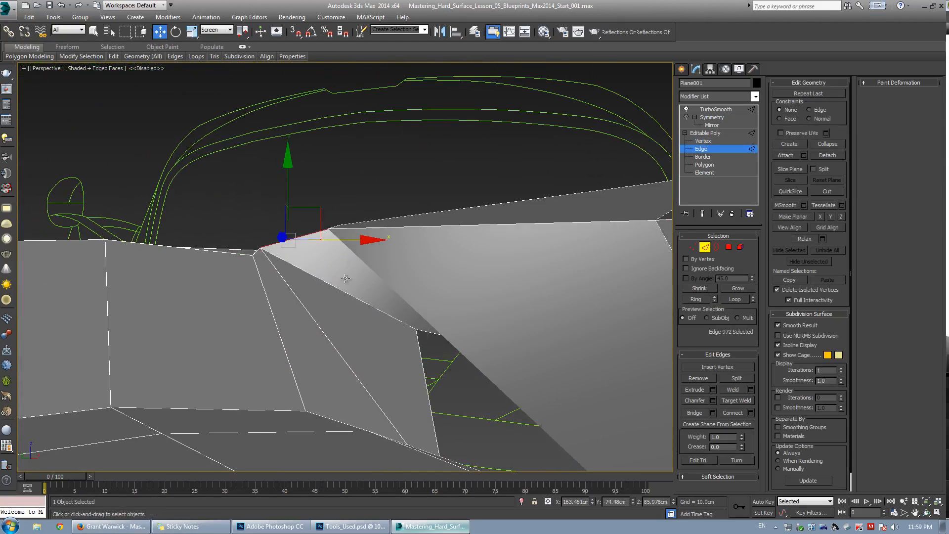
pyautogui.keyDown('alt'); pyautogui.moveTo(291, 242); pyautogui.dragTo(295, 270, button='middle'); pyautogui.keyUp('alt')
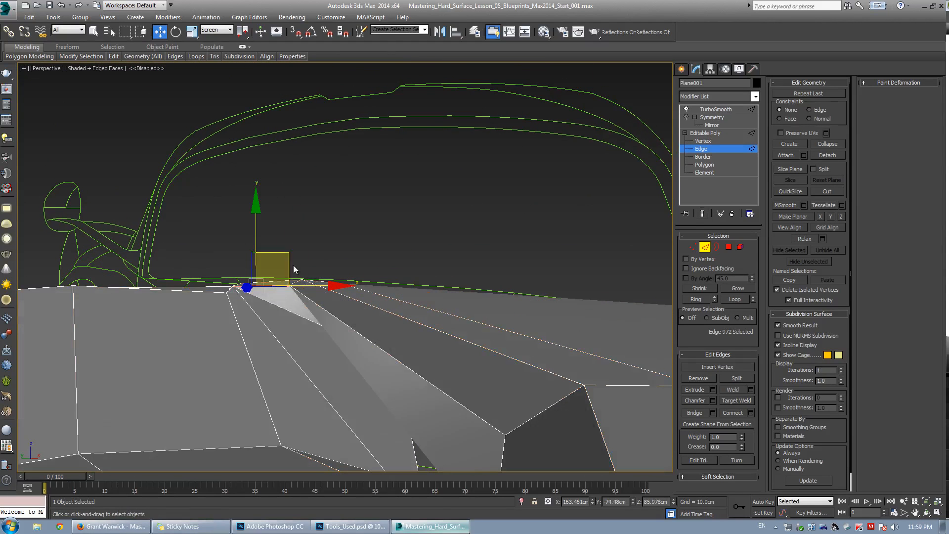
pyautogui.moveTo(286, 256); pyautogui.dragTo(295, 265)
pyautogui.keyDown('alt'); pyautogui.moveTo(295, 265); pyautogui.dragTo(265, 301, button='middle'); pyautogui.keyUp('alt')
# Cut a new edge across the faces along the fender's upper rim.
pyautogui.press('1')
pyautogui.hotkey('alt', 'c')
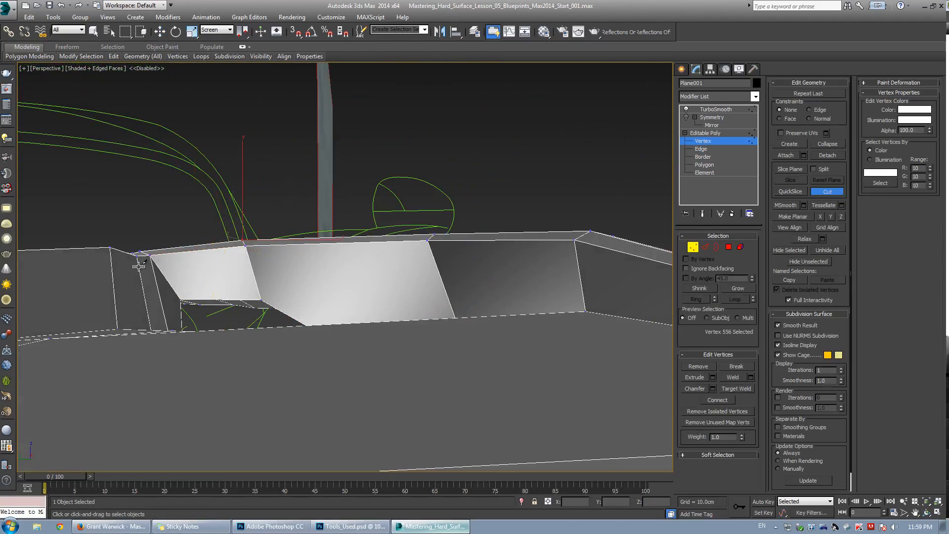
pyautogui.click(155, 263)
pyautogui.click(249, 255)
pyautogui.click(432, 253)
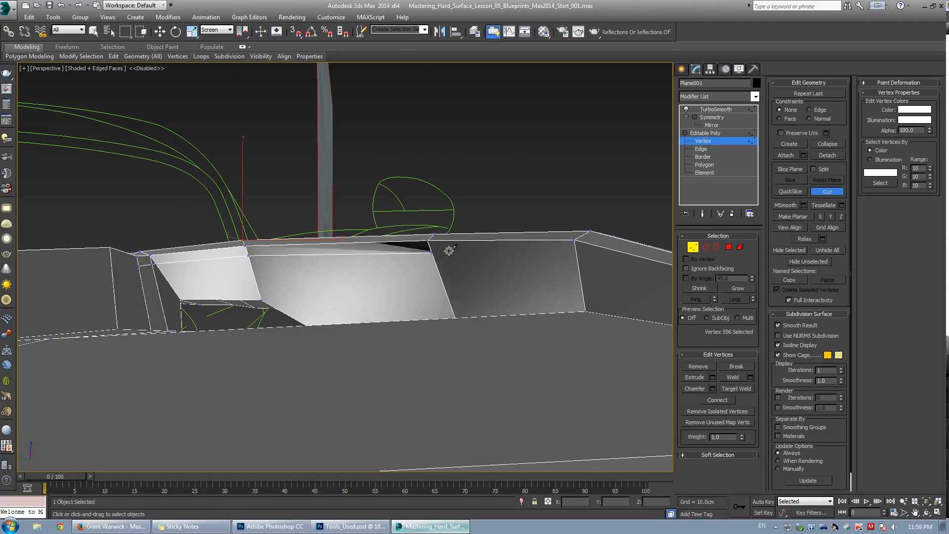
pyautogui.click(577, 255)
# Select two edges of the new cut and move them down to sharpen the rim.
pyautogui.press('w')
pyautogui.press('2')
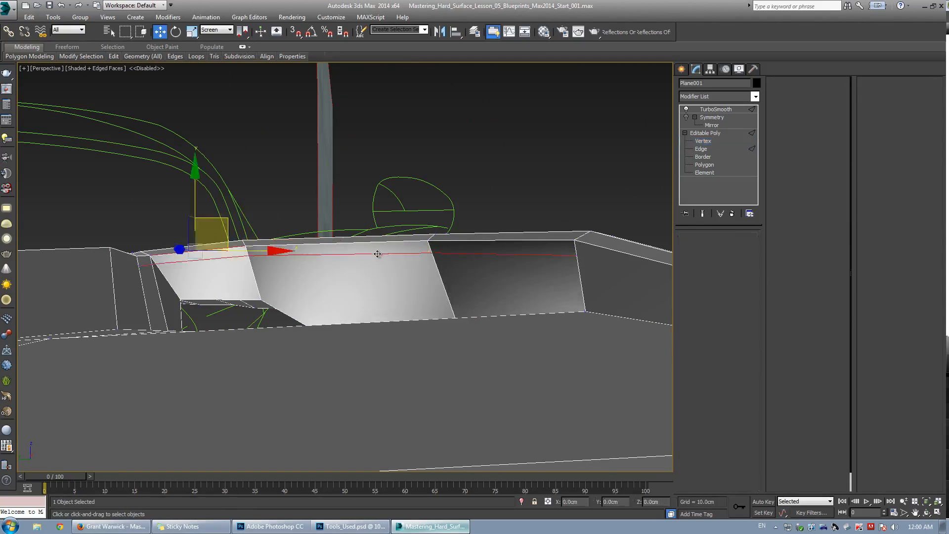
pyautogui.click(377, 255)
pyautogui.keyDown('ctrl'); pyautogui.click(455, 254); pyautogui.keyUp('ctrl')
pyautogui.keyDown('alt'); pyautogui.moveTo(455, 253); pyautogui.dragTo(411, 221, button='middle'); pyautogui.keyUp('alt')
pyautogui.hotkey('ctrl', 'q')
pyautogui.hotkey('ctrl', 'q')
pyautogui.hotkey('ctrl', 'q')
pyautogui.press('F4')
pyautogui.press('F4')
pyautogui.press('w')
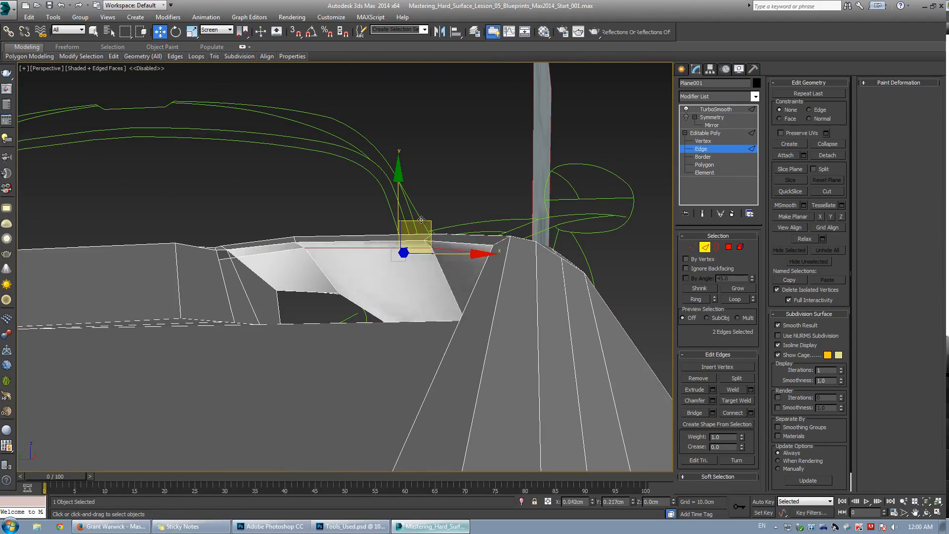
pyautogui.keyDown('alt'); pyautogui.moveTo(388, 260); pyautogui.dragTo(386, 292, button='middle'); pyautogui.keyUp('alt')
# Nudge the selected rim edges further down while checking the smoothed crease.
pyautogui.press('F4')
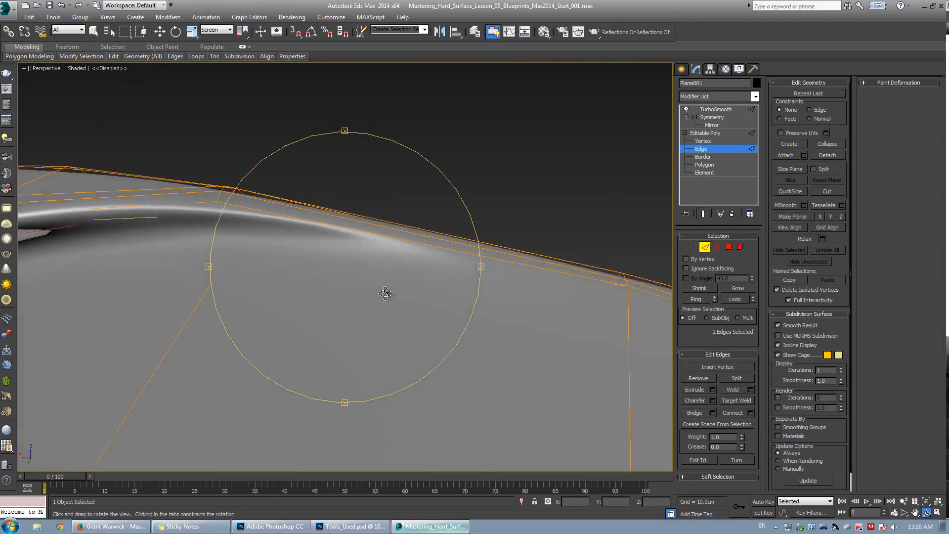
pyautogui.hotkey('ctrl', 'q')
pyautogui.press('F4')
pyautogui.moveTo(302, 253); pyautogui.dragTo(303, 218, button='middle')
pyautogui.scroll(-3, 327, 230)
pyautogui.press('F4')
pyautogui.hotkey('ctrl', 'q')
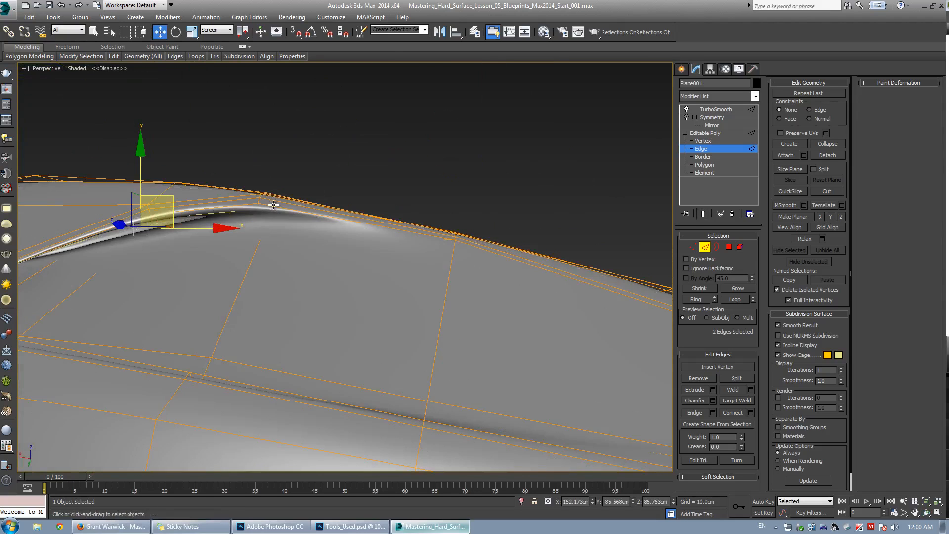
pyautogui.moveTo(226, 214)
pyautogui.keyDown('alt'); pyautogui.mouseDown(button='middle')
pyautogui.moveTo(311, 246)
pyautogui.moveTo(222, 227)
pyautogui.mouseUp(button='middle'); pyautogui.keyUp('alt')
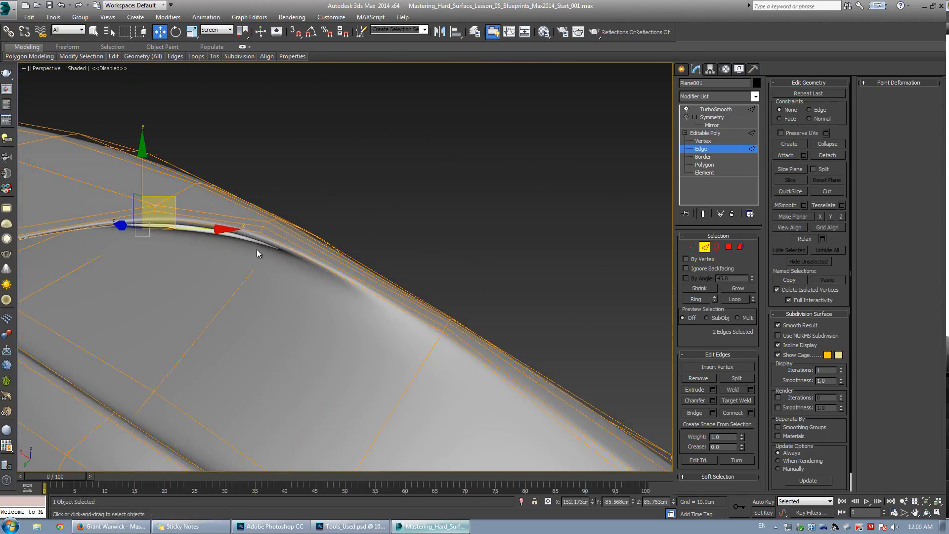
pyautogui.moveTo(287, 245)
pyautogui.keyDown('alt'); pyautogui.mouseDown(button='middle')
pyautogui.moveTo(375, 259)
pyautogui.moveTo(312, 241)
pyautogui.moveTo(286, 263)
pyautogui.mouseUp(button='middle'); pyautogui.keyUp('alt')
pyautogui.hotkey('ctrl', 'q')
pyautogui.press('F4')
pyautogui.scroll(3, 304, 237)
pyautogui.moveTo(286, 263); pyautogui.dragTo(342, 261, button='middle')
# Move three vertices near the vent's upper corner outward in vertex mode.
pyautogui.press('F3')
pyautogui.press('1')
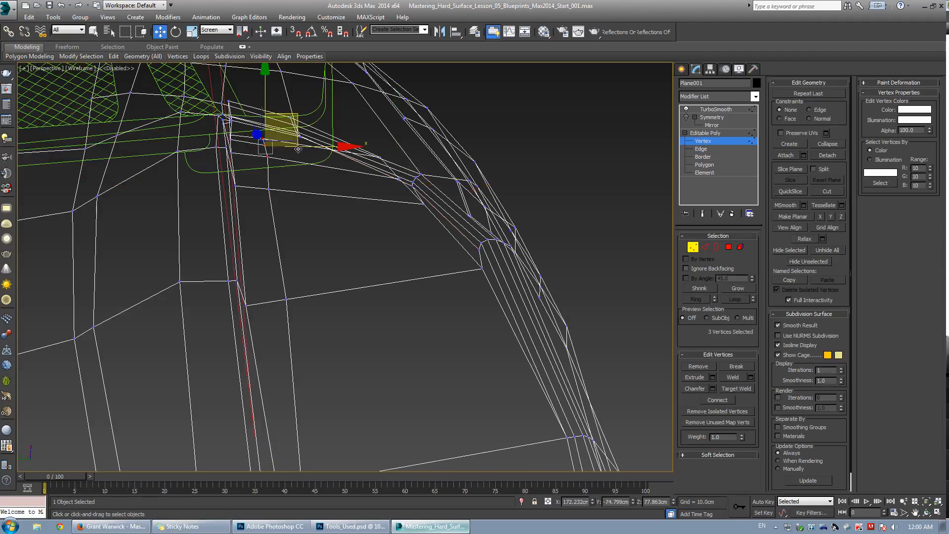
pyautogui.moveTo(300, 143)
pyautogui.keyDown('alt'); pyautogui.mouseDown(button='middle')
pyautogui.moveTo(350, 195)
pyautogui.moveTo(357, 158)
pyautogui.mouseUp(button='middle'); pyautogui.keyUp('alt')
pyautogui.press('F3')
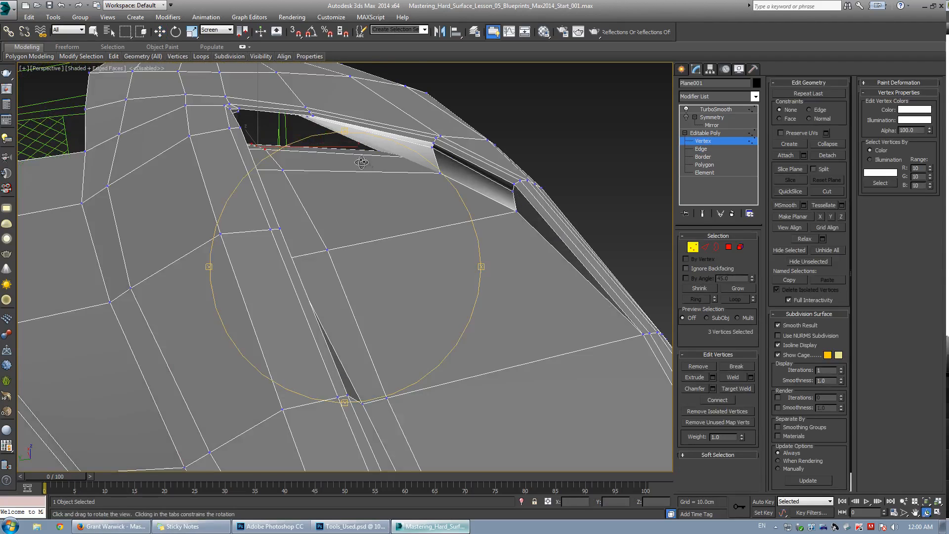
# Connect the selected edges with one segment and a slide of -52.
pyautogui.press('2')
pyautogui.scroll(-4, 358, 167)
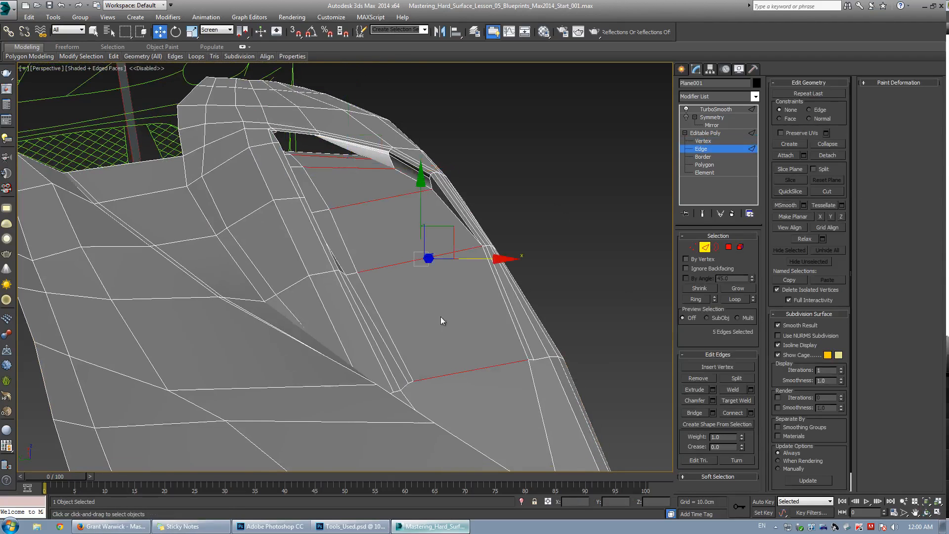
pyautogui.scroll(-3, 395, 289)
pyautogui.click(751, 412)
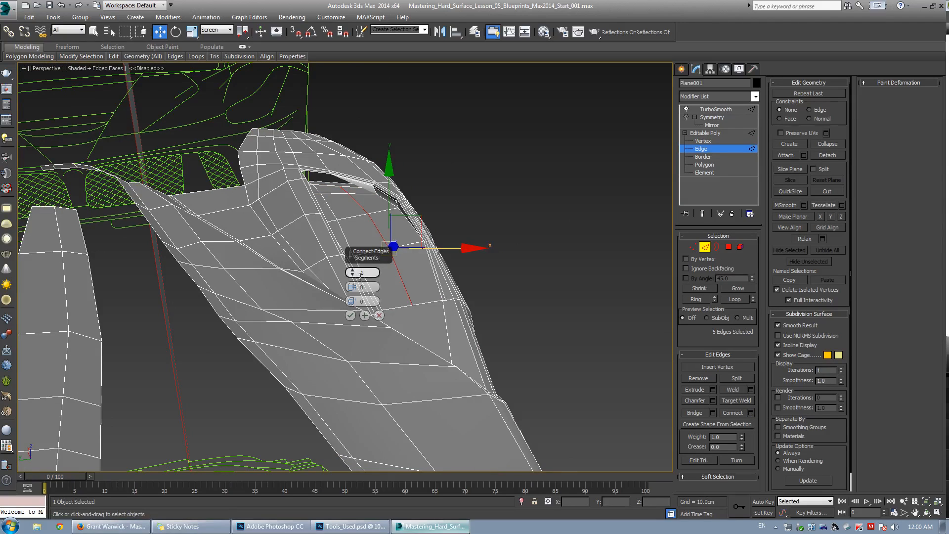
pyautogui.moveTo(354, 302); pyautogui.dragTo(368, 405)
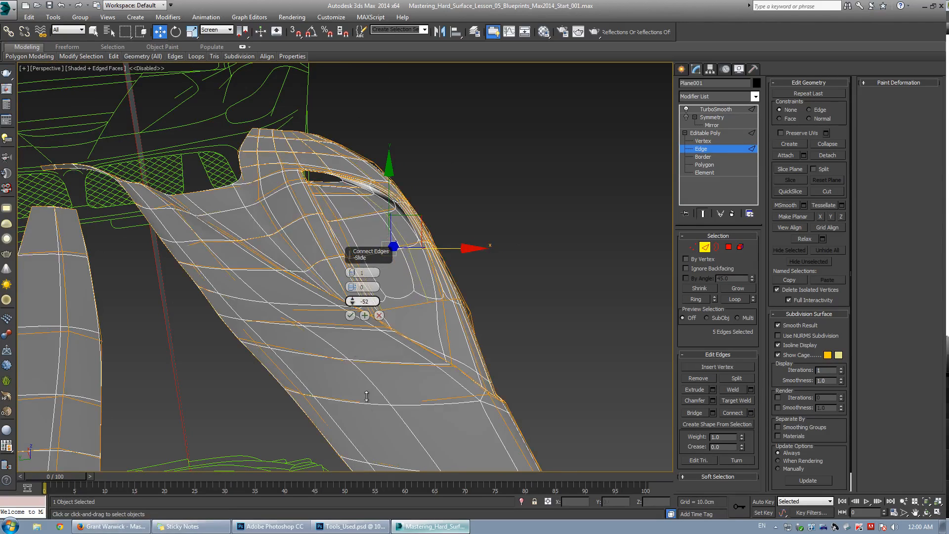
pyautogui.click(352, 317)
# Try moving the selected edges, then undo the last two changes.
pyautogui.press('F4')
pyautogui.scroll(3, 403, 258)
pyautogui.moveTo(403, 258)
pyautogui.keyDown('alt'); pyautogui.mouseDown(button='middle')
pyautogui.moveTo(337, 246)
pyautogui.moveTo(393, 269)
pyautogui.mouseUp(button='middle'); pyautogui.keyUp('alt')
pyautogui.hotkey('ctrl', 'z')
pyautogui.scroll(5, 431, 243)
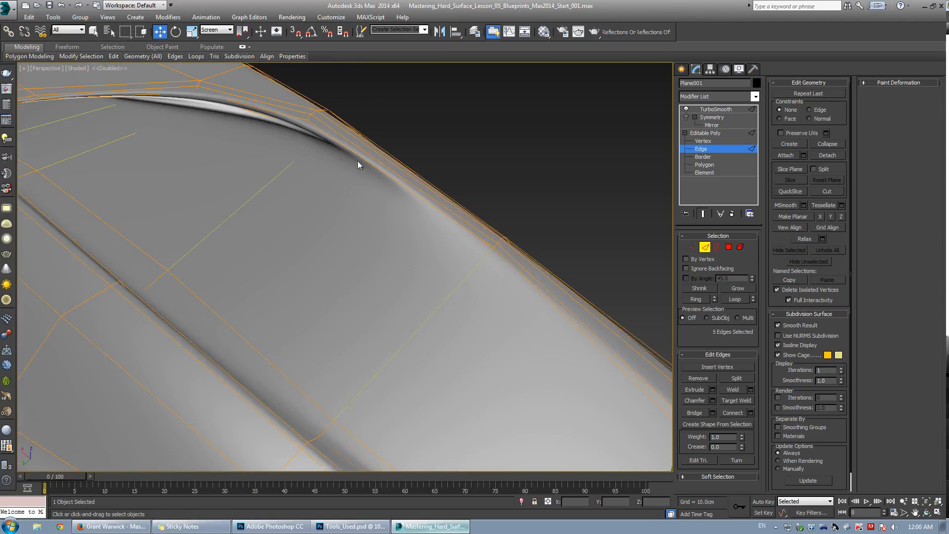
pyautogui.hotkey('ctrl', 'z')
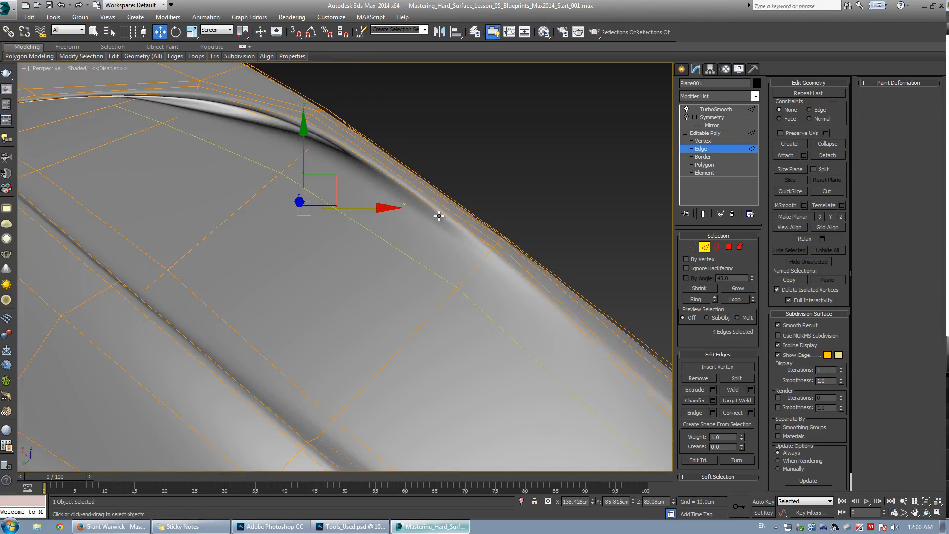
# Inspect the smoothed fender and vent from several angles before returning to vertex level.
pyautogui.scroll(-3, 402, 219)
pyautogui.click(711, 147)
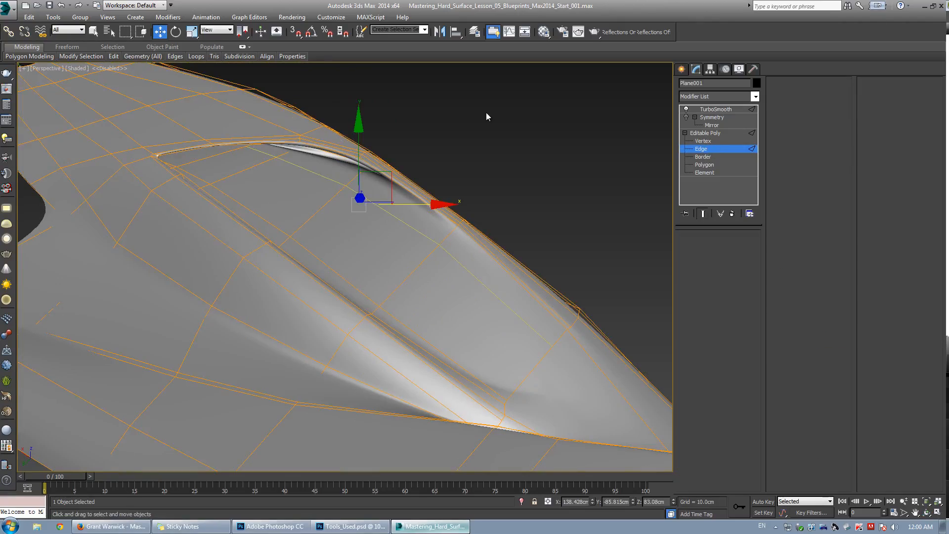
pyautogui.click(486, 112)
pyautogui.scroll(-6, 360, 238)
pyautogui.keyDown('alt'); pyautogui.moveTo(360, 237); pyautogui.dragTo(343, 271, button='middle'); pyautogui.keyUp('alt')
pyautogui.press('F4')
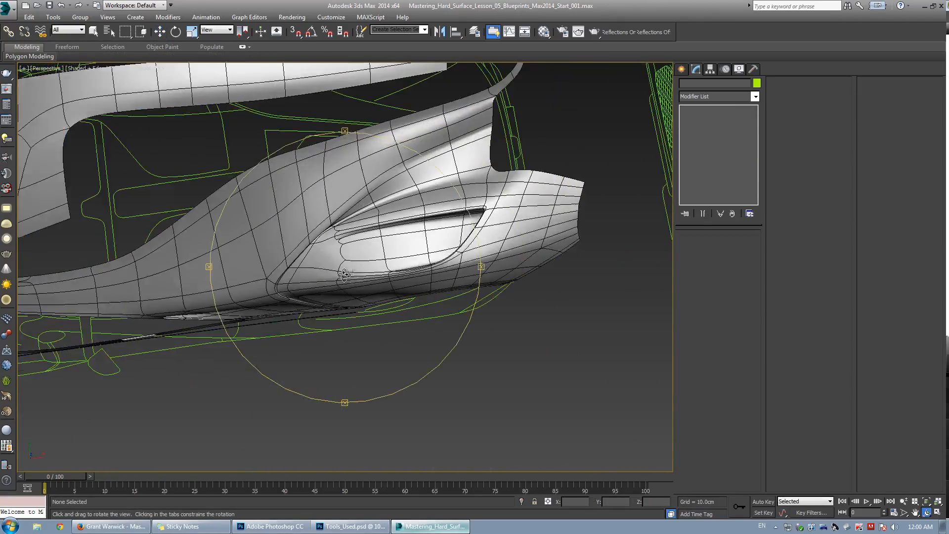
pyautogui.scroll(3, 343, 272)
pyautogui.click(369, 233)
pyautogui.scroll(-3, 368, 233)
pyautogui.keyDown('alt'); pyautogui.moveTo(369, 233); pyautogui.dragTo(375, 275, button='middle'); pyautogui.keyUp('alt')
pyautogui.scroll(3, 333, 215)
pyautogui.press('w')
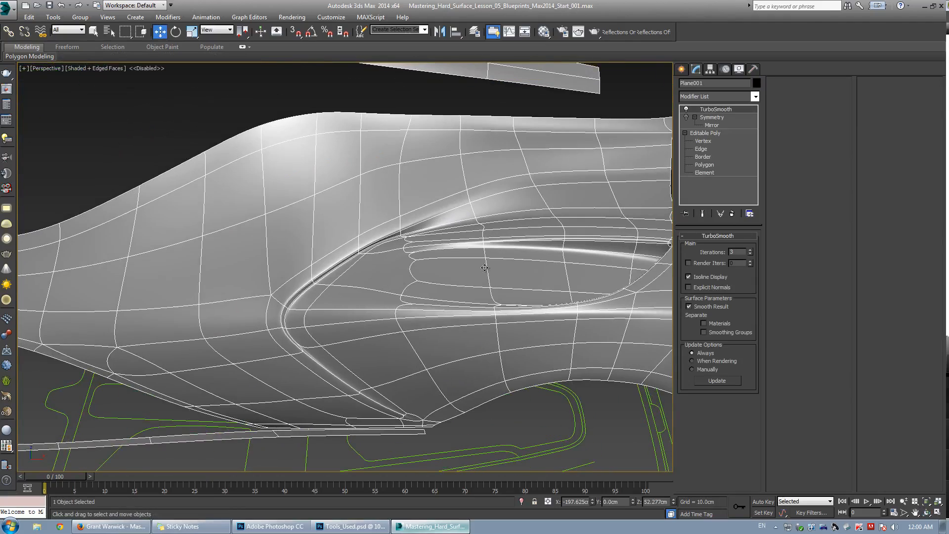
pyautogui.click(703, 141)
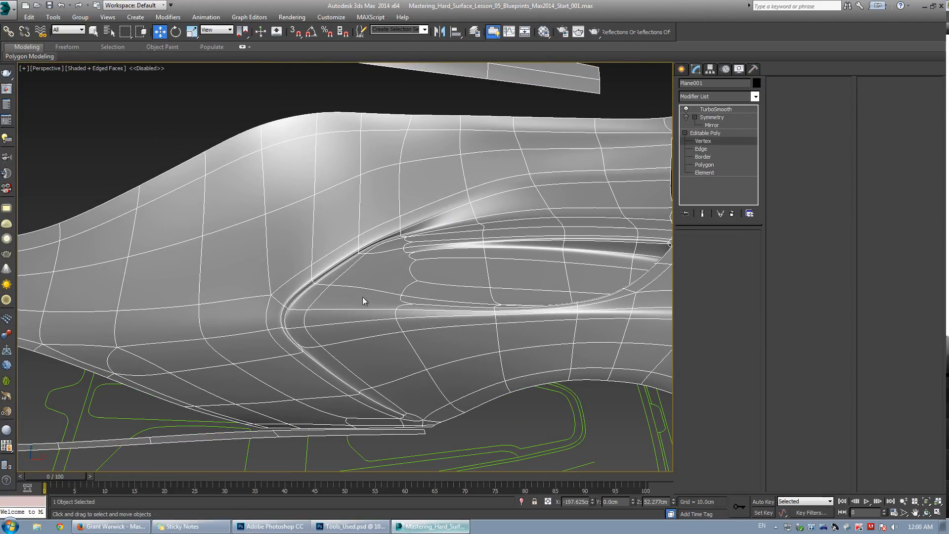
# Remove the selected edge crossing the vent opening.
pyautogui.keyDown('alt'); pyautogui.moveTo(359, 309); pyautogui.dragTo(276, 275, button='middle'); pyautogui.keyUp('alt')
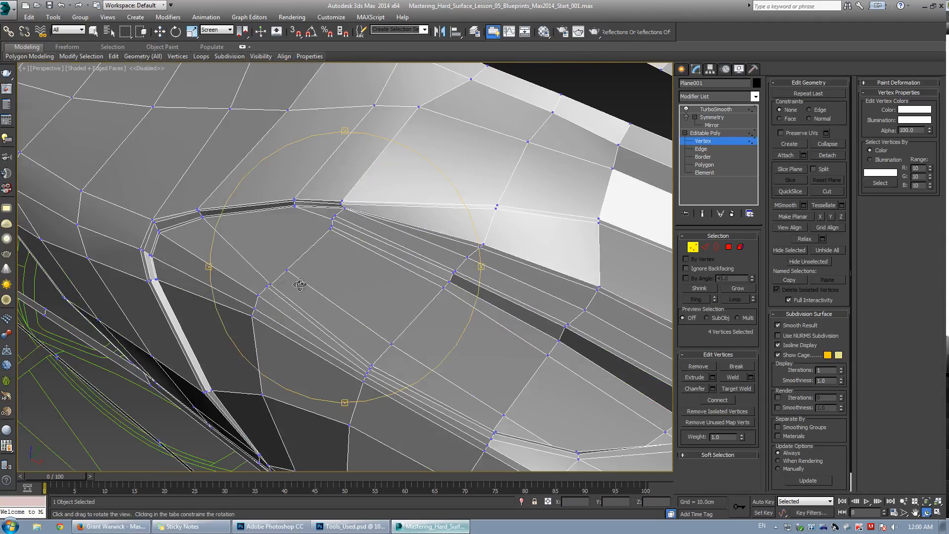
pyautogui.press('w')
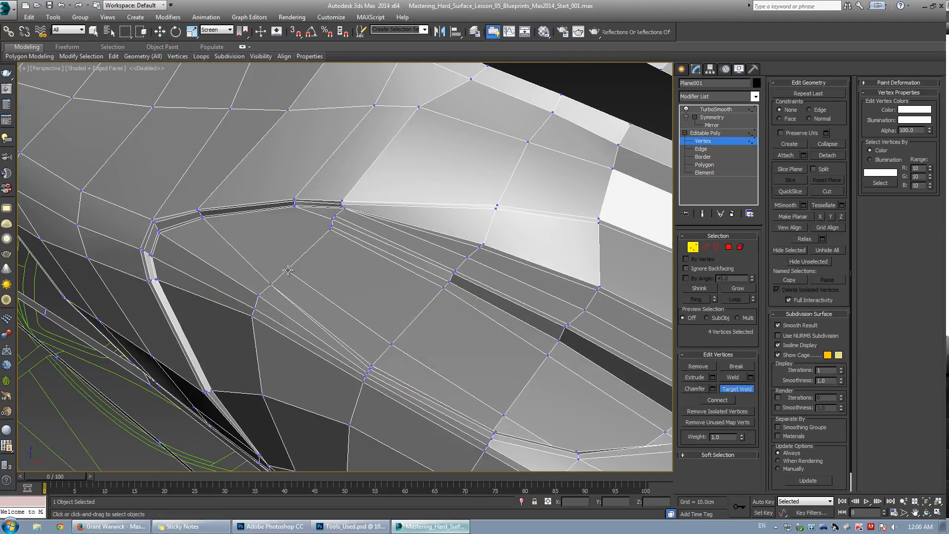
pyautogui.press('2')
pyautogui.click(346, 345)
pyautogui.press('F4')
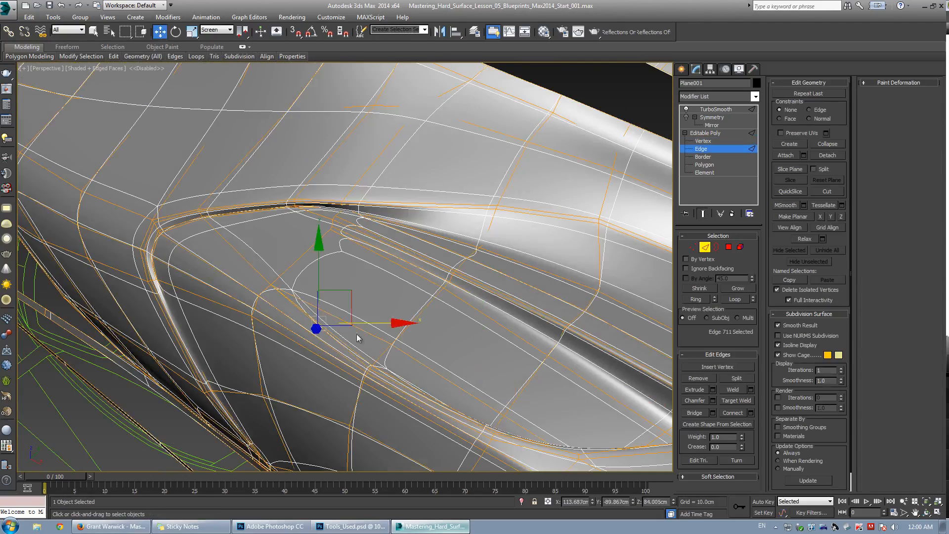
pyautogui.keyDown('alt'); pyautogui.moveTo(356, 337); pyautogui.dragTo(232, 350, button='middle'); pyautogui.keyUp('alt')
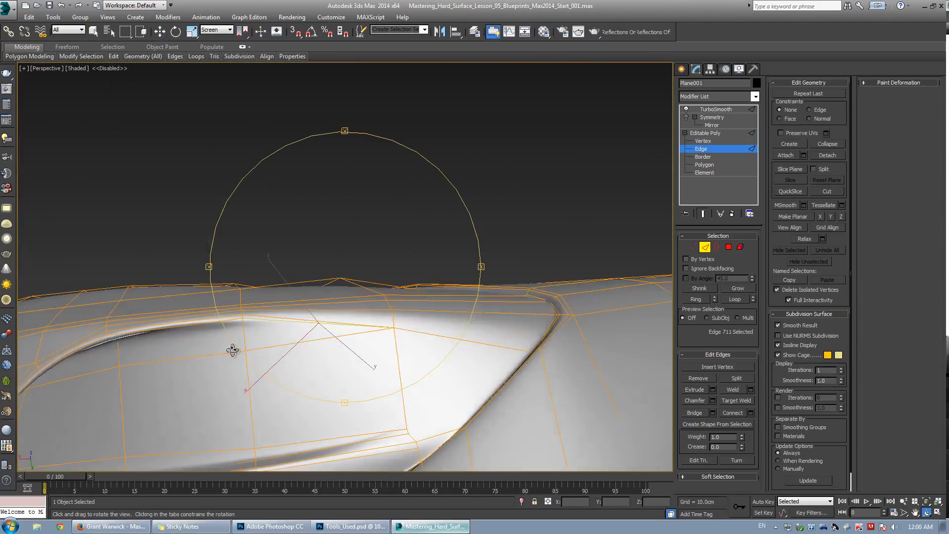
pyautogui.click(702, 380)
pyautogui.keyDown('alt'); pyautogui.moveTo(483, 324); pyautogui.dragTo(355, 300, button='middle'); pyautogui.keyUp('alt')
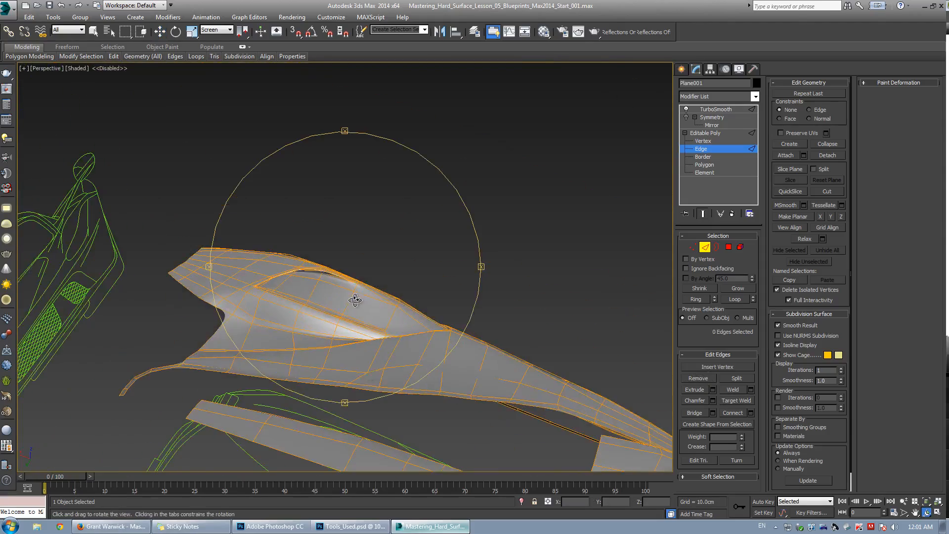
# Slide a vertex at the vent's upper rim along its edges using the edge constraint.
pyautogui.scroll(5, 355, 300)
pyautogui.press('F4')
pyautogui.press('1')
pyautogui.click(357, 265)
pyautogui.scroll(10, 357, 265)
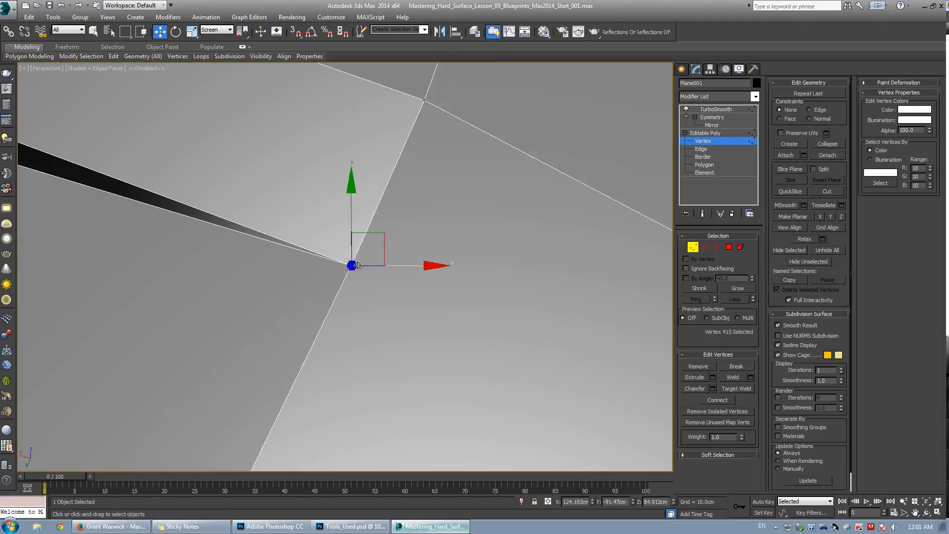
pyautogui.scroll(-5, 358, 266)
pyautogui.moveTo(363, 280)
pyautogui.keyDown('alt'); pyautogui.mouseDown(button='middle')
pyautogui.moveTo(333, 296)
pyautogui.moveTo(371, 265)
pyautogui.moveTo(325, 273)
pyautogui.moveTo(380, 332)
pyautogui.moveTo(388, 321)
pyautogui.moveTo(355, 292)
pyautogui.mouseUp(button='middle'); pyautogui.keyUp('alt')
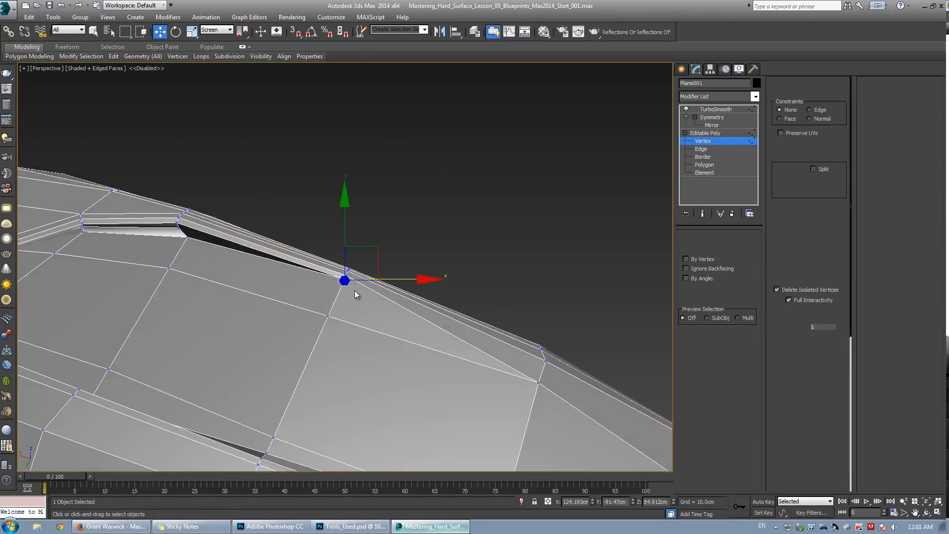
pyautogui.press('4')
pyautogui.scroll(4, 354, 290)
pyautogui.click(346, 269)
pyautogui.press('1')
pyautogui.moveTo(334, 240); pyautogui.dragTo(307, 212, button='middle')
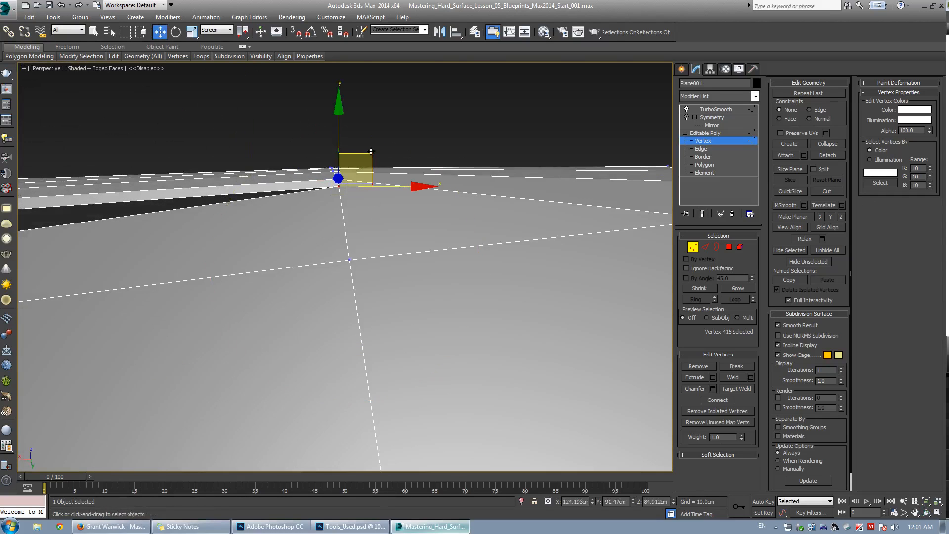
pyautogui.moveTo(361, 155); pyautogui.dragTo(302, 194)
pyautogui.scroll(-3, 319, 213)
pyautogui.scroll(3, 320, 209)
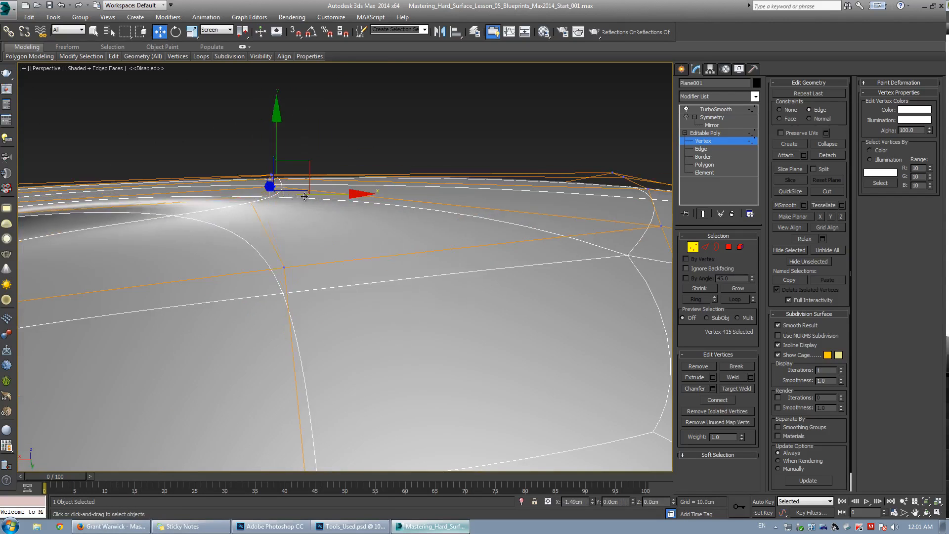
pyautogui.hotkey('shift', 'e')
pyautogui.scroll(-5, 424, 212)
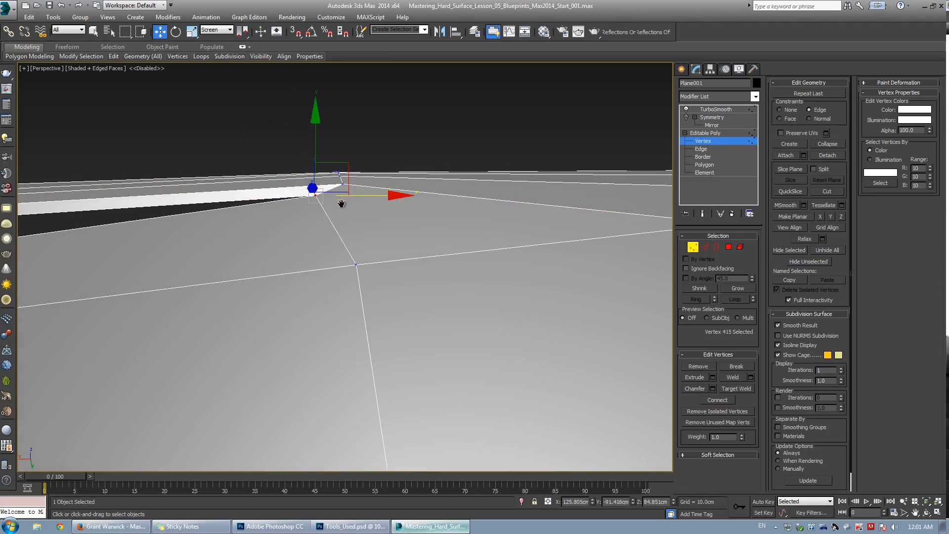
pyautogui.keyDown('alt'); pyautogui.moveTo(439, 230); pyautogui.dragTo(543, 207, button='middle'); pyautogui.keyUp('alt')
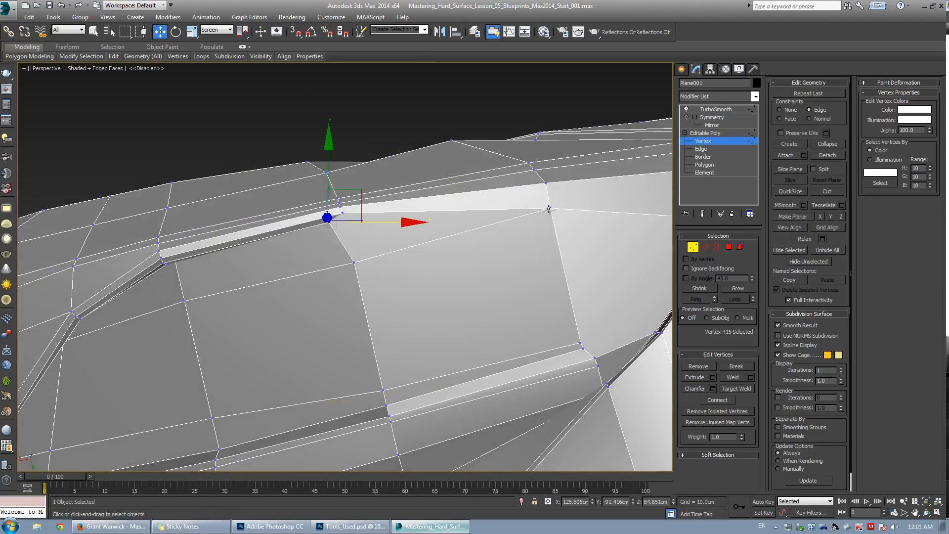
pyautogui.hotkey('shift', 'e')
pyautogui.press('F4')
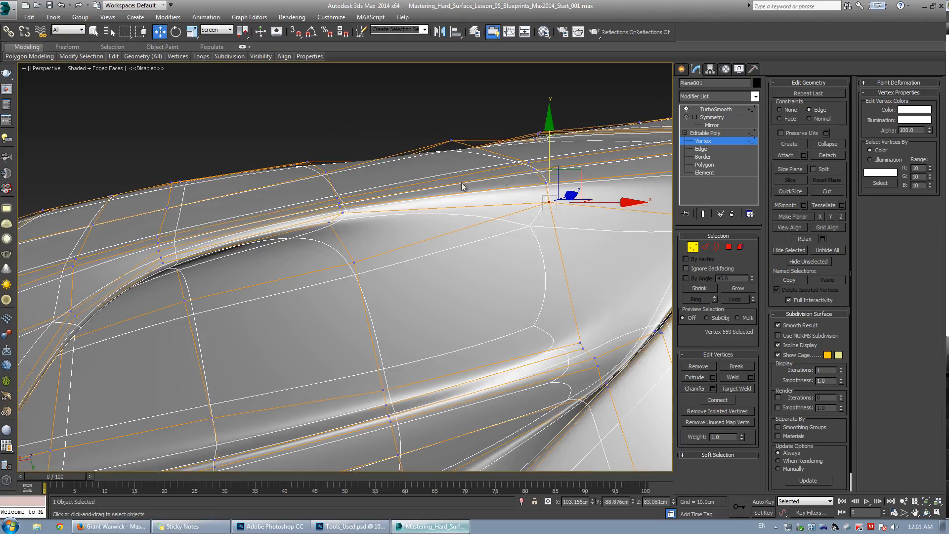
# Raise two vertices on the vent's upper edge to tighten its curve.
pyautogui.scroll(-2, 352, 252)
pyautogui.keyDown('alt'); pyautogui.moveTo(352, 252); pyautogui.dragTo(334, 218, button='middle'); pyautogui.keyUp('alt')
pyautogui.scroll(2, 386, 200)
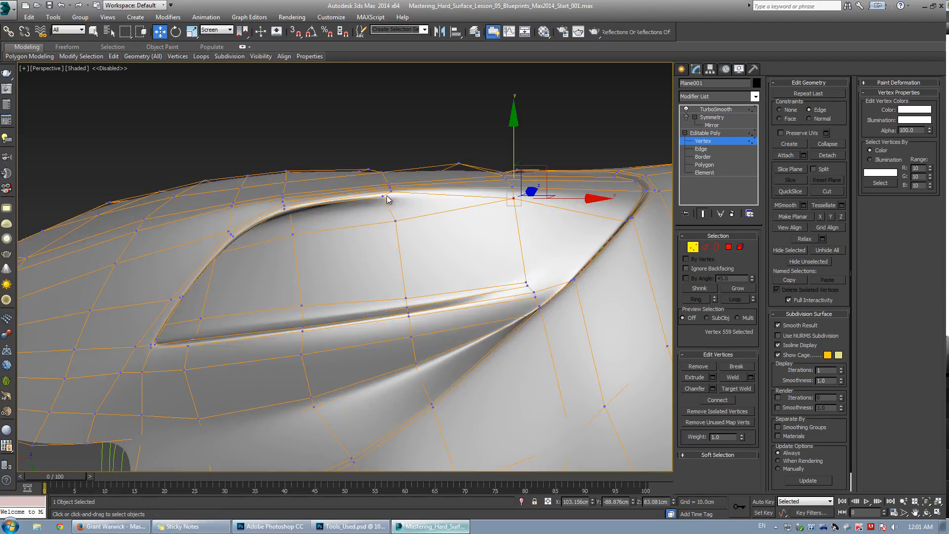
pyautogui.click(395, 219)
pyautogui.keyDown('alt'); pyautogui.moveTo(395, 219); pyautogui.dragTo(394, 200, button='middle'); pyautogui.keyUp('alt')
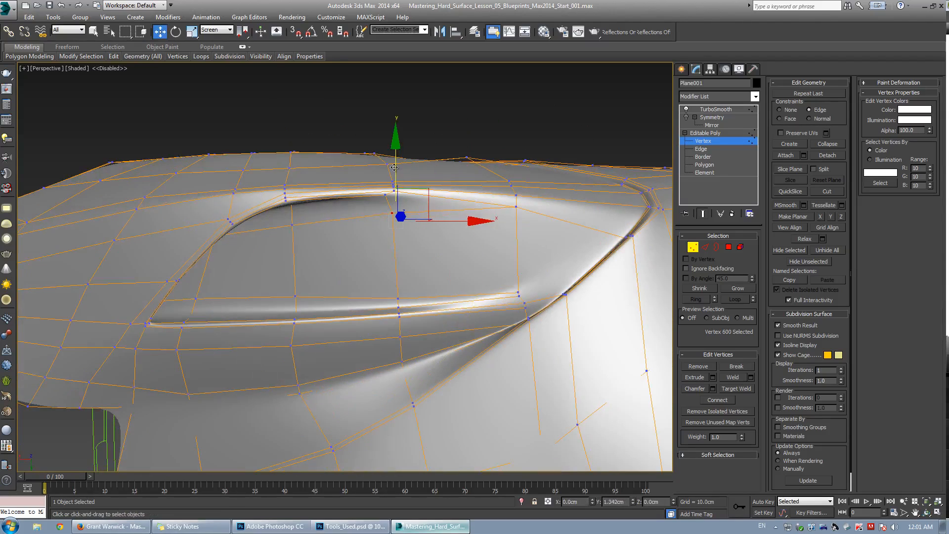
pyautogui.moveTo(397, 171); pyautogui.dragTo(400, 166)
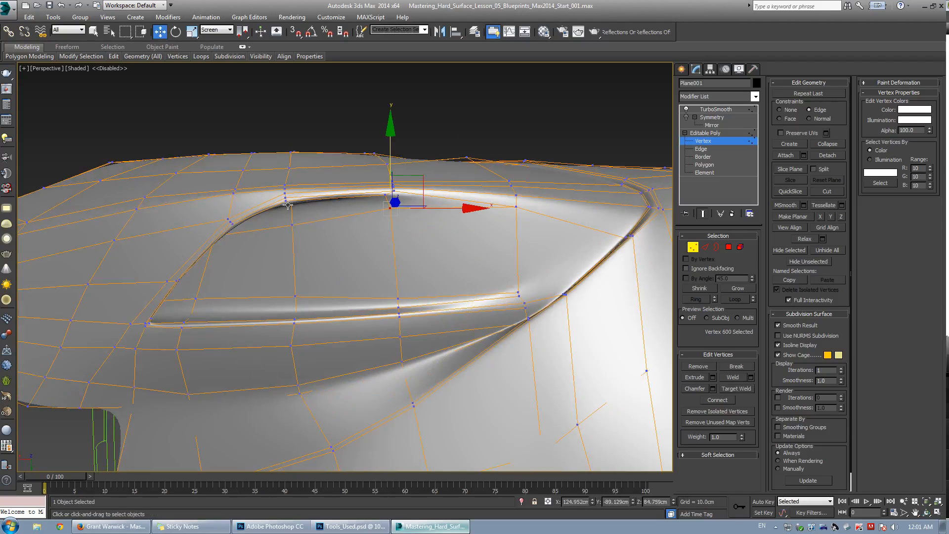
pyautogui.moveTo(290, 226); pyautogui.dragTo(297, 215)
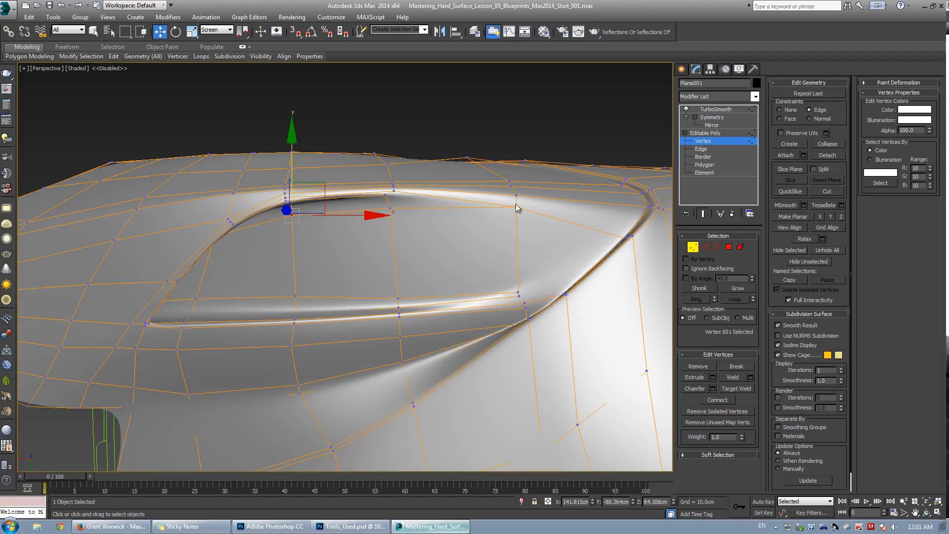
# Cut a new edge into the vent's upper-left corner and nudge the new vertex slightly.
pyautogui.keyDown('alt'); pyautogui.moveTo(517, 207); pyautogui.dragTo(218, 249, button='middle'); pyautogui.keyUp('alt')
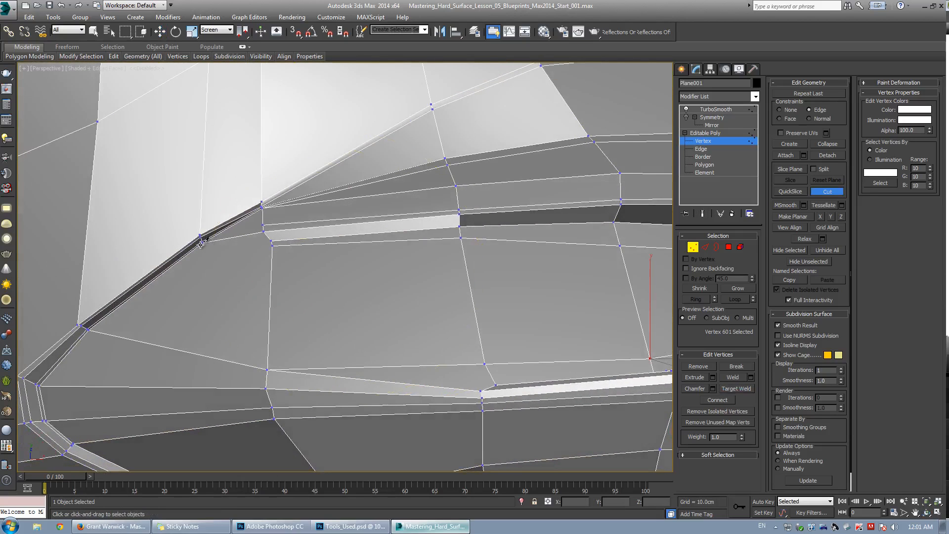
pyautogui.click(271, 246)
pyautogui.rightClick(272, 246)
pyautogui.press('s')
pyautogui.click(271, 241)
pyautogui.keyDown('alt'); pyautogui.moveTo(271, 242); pyautogui.dragTo(300, 239, button='middle'); pyautogui.keyUp('alt')
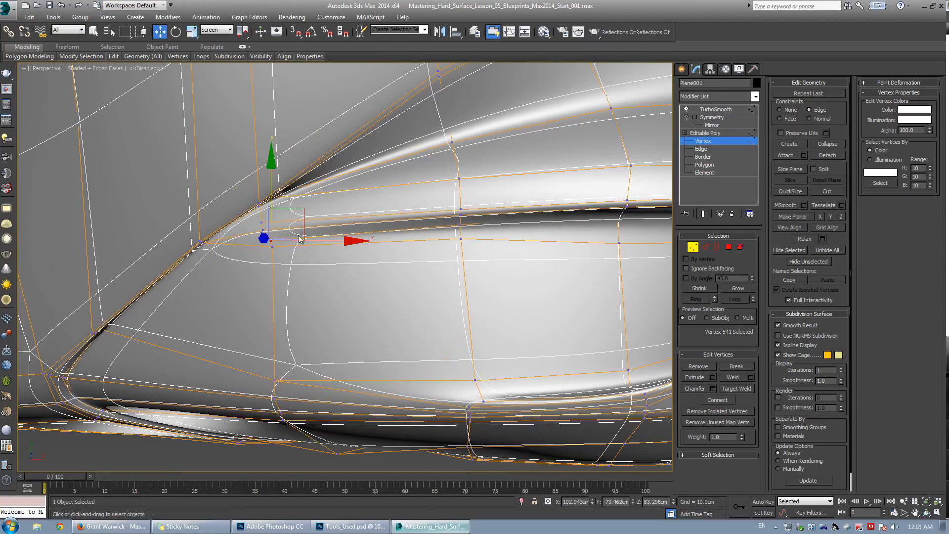
# Move the vertex at the vent's upper-left corner further along the rim.
pyautogui.moveTo(295, 253); pyautogui.dragTo(282, 201)
pyautogui.press('w')
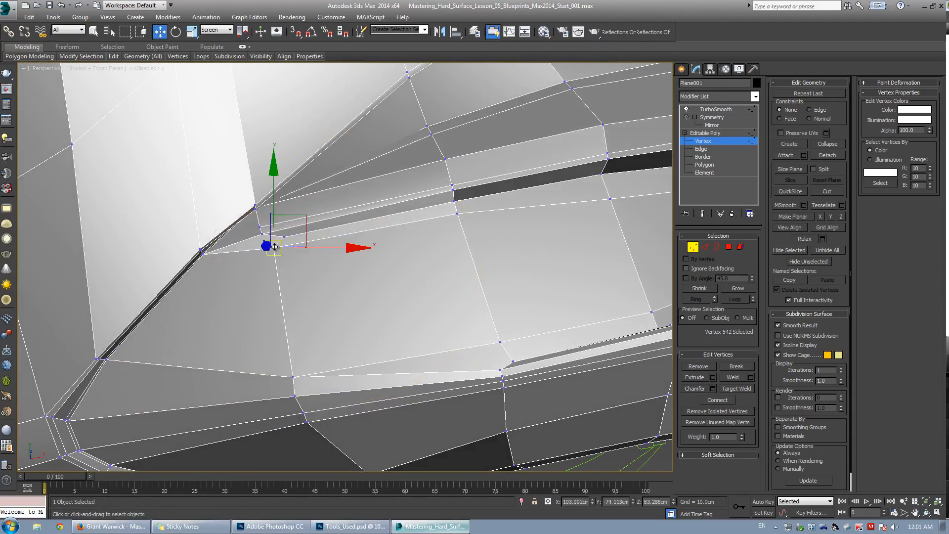
pyautogui.moveTo(275, 247); pyautogui.dragTo(386, 259)
pyautogui.hotkey('ctrl', 'q')
pyautogui.hotkey('ctrl', 'r')
pyautogui.press('F4')
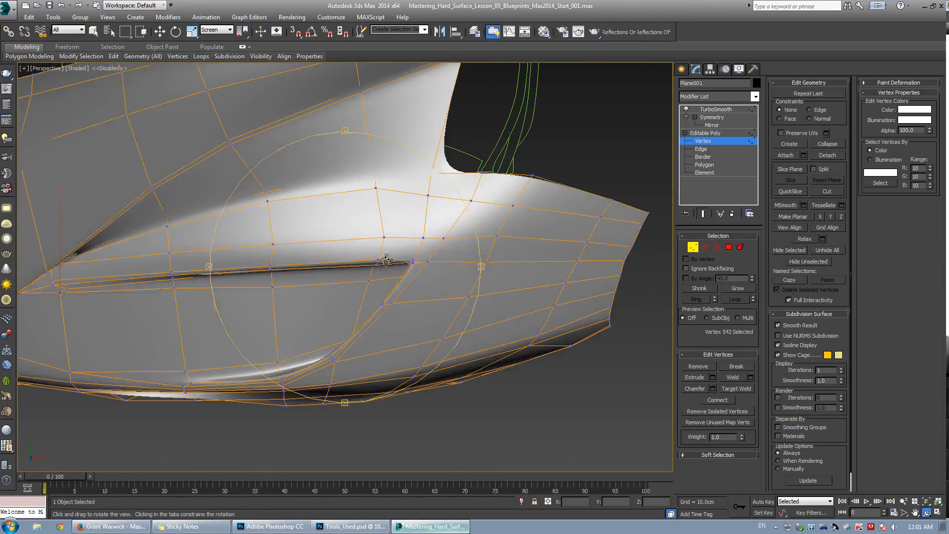
# Reposition the pair of vertices on the fender's upper crease using the edge constraint.
pyautogui.hotkey('ctrl', 'q')
pyautogui.press('F4')
pyautogui.press('w')
pyautogui.moveTo(462, 256); pyautogui.dragTo(460, 251)
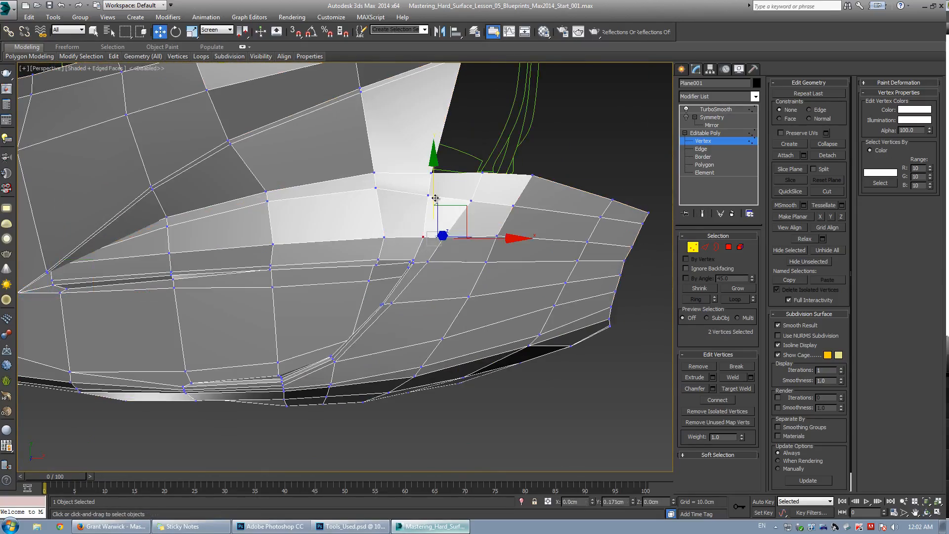
pyautogui.hotkey('ctrl', 'r')
pyautogui.moveTo(352, 248); pyautogui.dragTo(446, 330)
pyautogui.press('F3')
pyautogui.keyDown('alt'); pyautogui.moveTo(447, 326); pyautogui.dragTo(435, 298, button='middle'); pyautogui.keyUp('alt')
pyautogui.press('F3')
pyautogui.hotkey('shift', 'x')
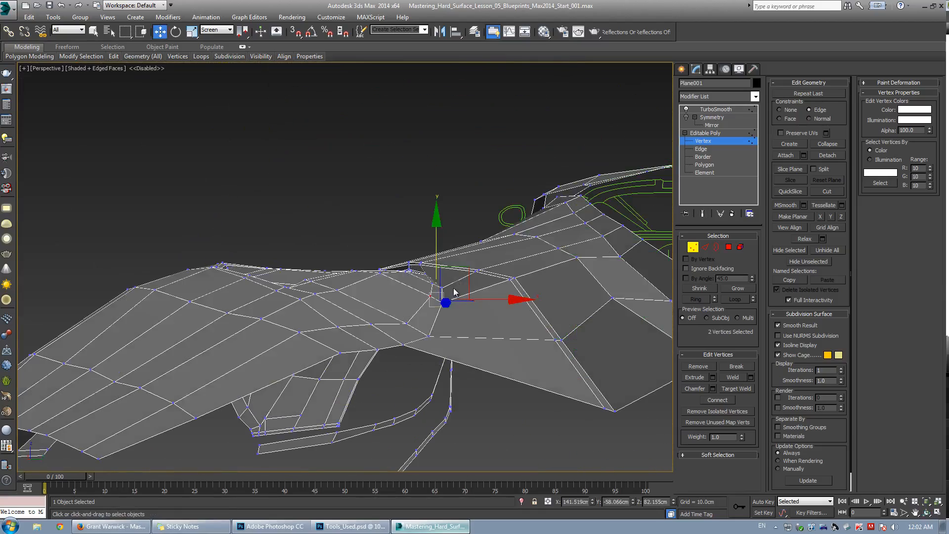
pyautogui.keyDown('alt'); pyautogui.moveTo(465, 264); pyautogui.dragTo(466, 262, button='middle'); pyautogui.keyUp('alt')
pyautogui.keyDown('alt'); pyautogui.moveTo(423, 300); pyautogui.dragTo(451, 275, button='middle'); pyautogui.keyUp('alt')
pyautogui.hotkey('ctrl', 'q')
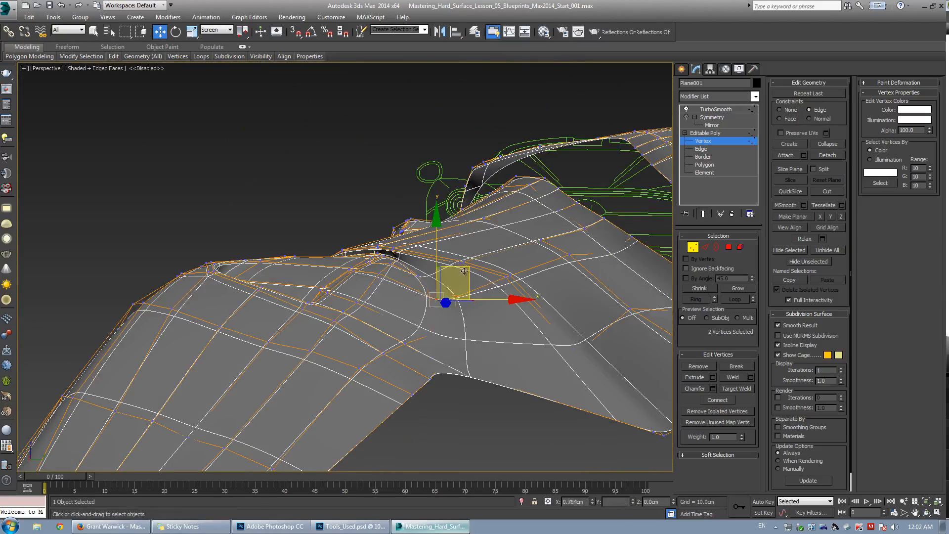
pyautogui.moveTo(453, 271); pyautogui.dragTo(461, 275)
pyautogui.hotkey('ctrl', 'q')
pyautogui.click(462, 263)
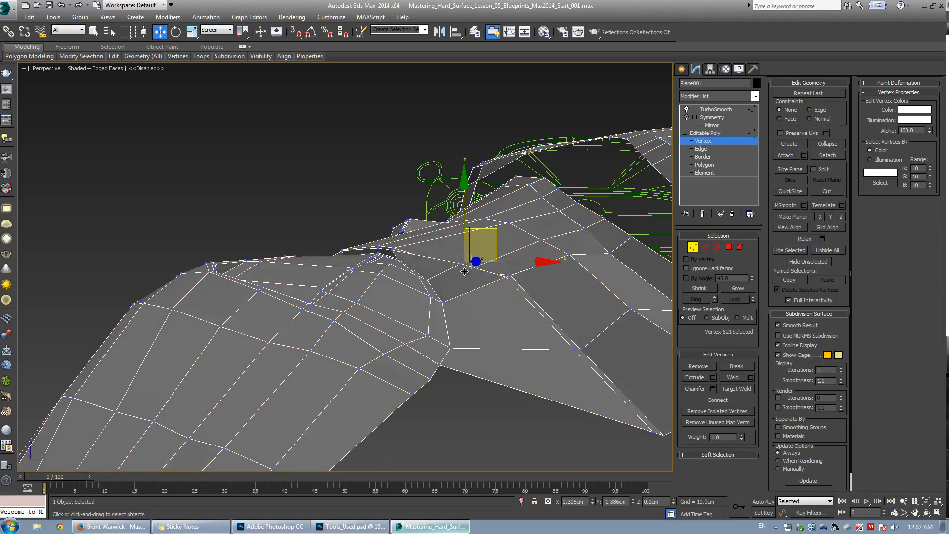
pyautogui.hotkey('shift', 'x')
# Move a polygon on the fender's upper crease outward.
pyautogui.press('4')
pyautogui.click(433, 285)
pyautogui.hotkey('ctrl', 'q')
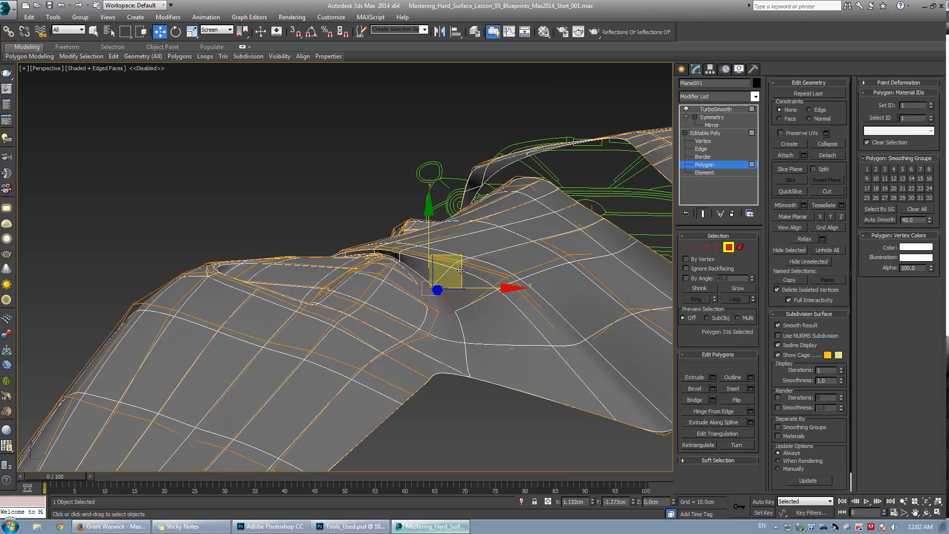
pyautogui.hotkey('ctrl', 'q')
pyautogui.moveTo(460, 267)
pyautogui.keyDown('alt'); pyautogui.mouseDown(button='middle')
pyautogui.moveTo(435, 286)
pyautogui.moveTo(475, 235)
pyautogui.moveTo(500, 295)
pyautogui.mouseUp(button='middle'); pyautogui.keyUp('alt')
# Examine the fender mesh in wireframe, top view and the four-viewport layout.
pyautogui.press('1')
pyautogui.press('F3')
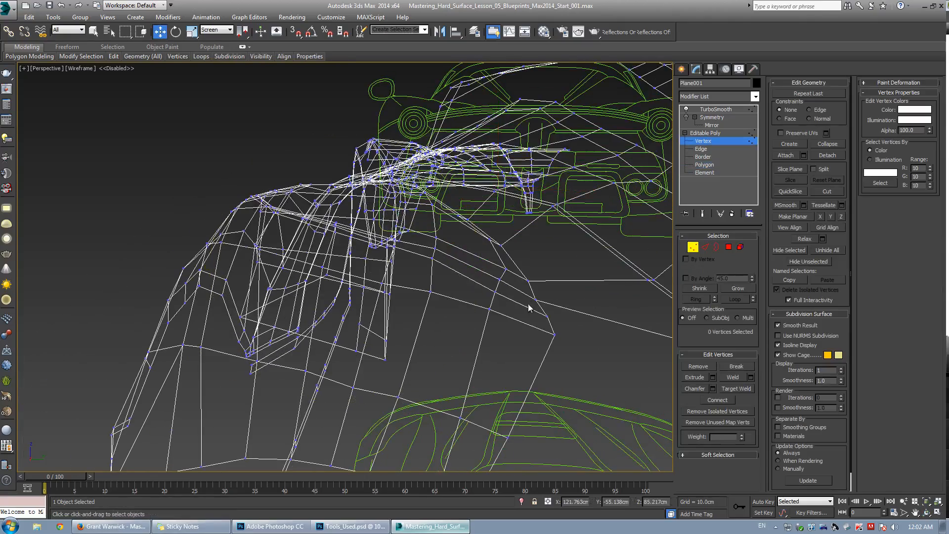
pyautogui.moveTo(529, 307); pyautogui.dragTo(560, 339)
pyautogui.press('F3')
pyautogui.scroll(-1, 556, 328)
pyautogui.moveTo(556, 328); pyautogui.dragTo(549, 277, button='middle')
pyautogui.keyDown('alt'); pyautogui.moveTo(549, 276); pyautogui.dragTo(396, 229, button='middle'); pyautogui.keyUp('alt')
pyautogui.press('t')
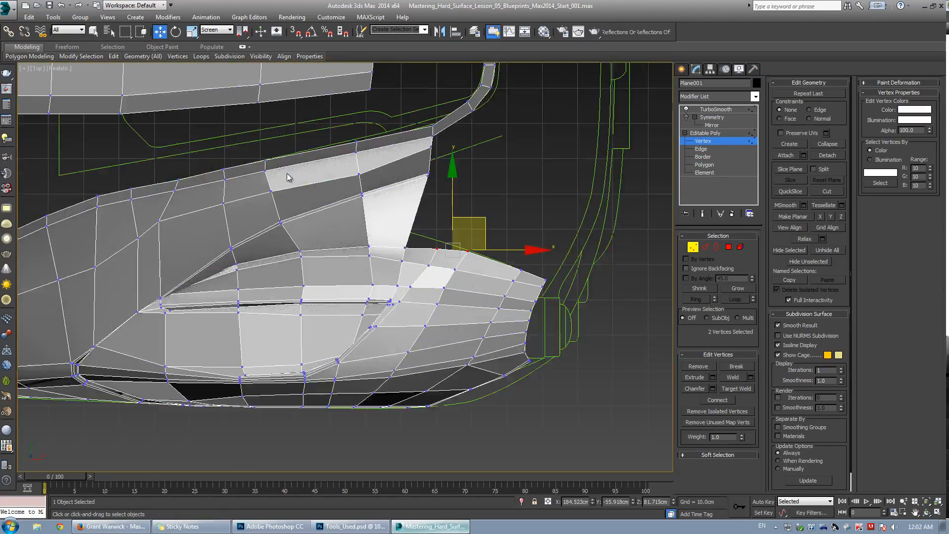
pyautogui.moveTo(290, 178); pyautogui.dragTo(274, 211, button='middle')
pyautogui.hotkey('alt', 'x')
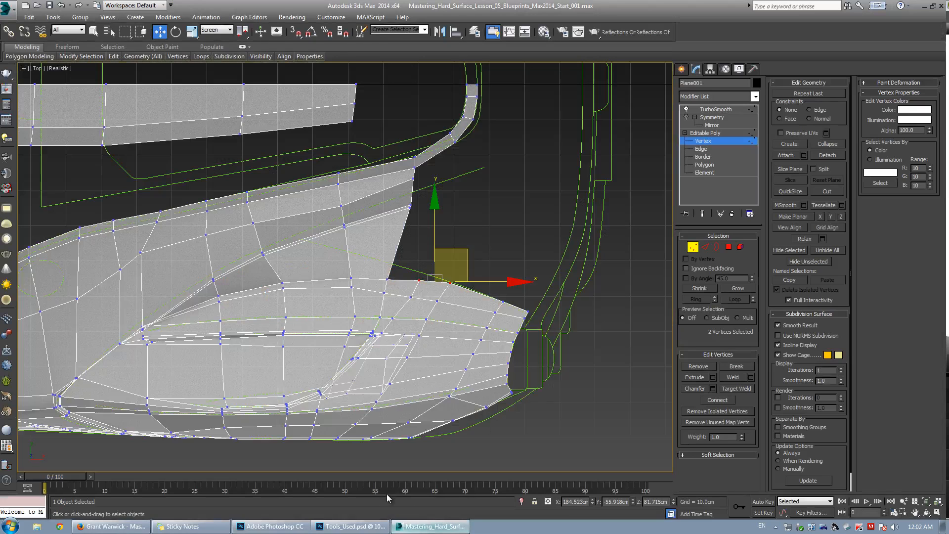
pyautogui.press('e')
pyautogui.hotkey('alt', 'w')
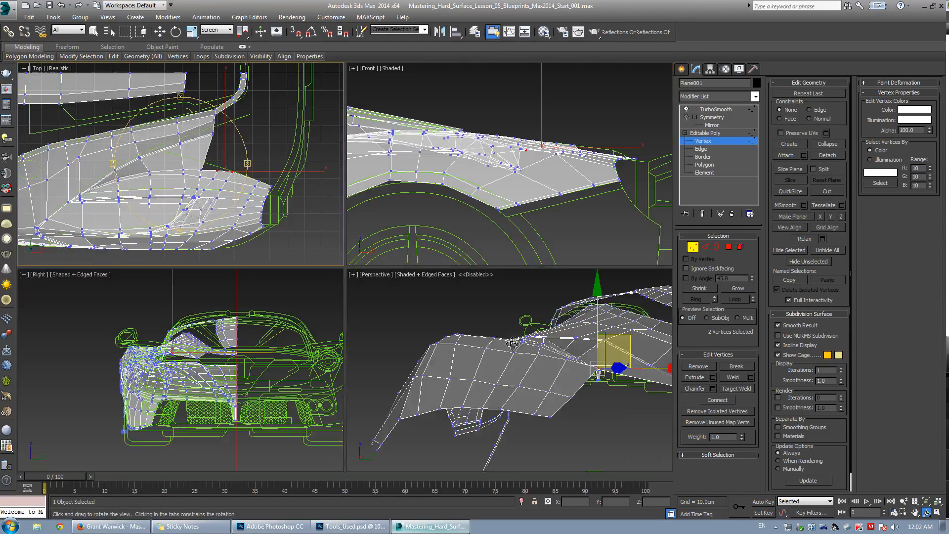
pyautogui.click(515, 339)
pyautogui.hotkey('alt', 'w')
pyautogui.keyDown('alt'); pyautogui.moveTo(515, 339); pyautogui.dragTo(413, 306, button='middle'); pyautogui.keyUp('alt')
pyautogui.scroll(3, 378, 297)
pyautogui.scroll(-6, 377, 297)
pyautogui.scroll(5, 378, 275)
pyautogui.scroll(-5, 378, 274)
pyautogui.hotkey('alt', 'w')
pyautogui.rightClick(227, 192)
pyautogui.hotkey('alt', 'w')
pyautogui.scroll(-1, 453, 237)
pyautogui.moveTo(510, 268); pyautogui.dragTo(358, 305, button='middle')
pyautogui.scroll(1, 381, 279)
# Move an edge at the fender's rear tip in the top view.
pyautogui.press('space')
pyautogui.press('2')
pyautogui.click(362, 307)
pyautogui.press('space')
pyautogui.scroll(-2, 359, 304)
pyautogui.keyDown('shift'); pyautogui.moveTo(376, 276); pyautogui.dragTo(416, 187); pyautogui.keyUp('shift')
pyautogui.press('e')
pyautogui.press('w')
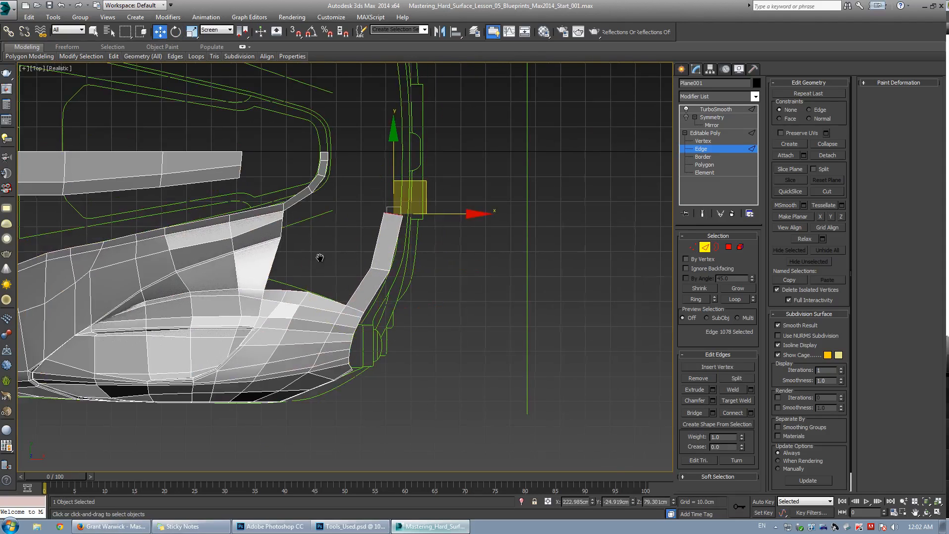
# Cut a new edge across the fender's upper panel in the top view.
pyautogui.scroll(2, 263, 283)
pyautogui.press('1')
pyautogui.hotkey('alt', 'c')
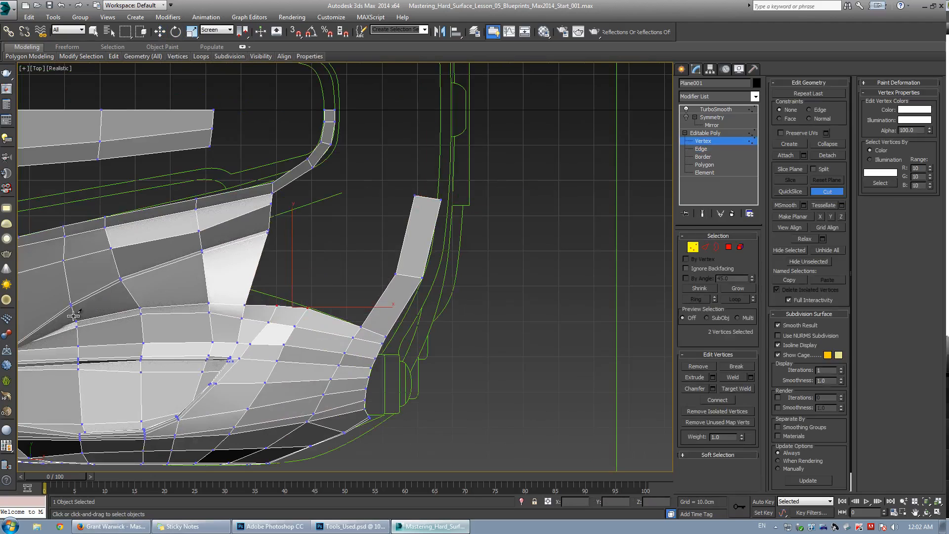
pyautogui.click(131, 295)
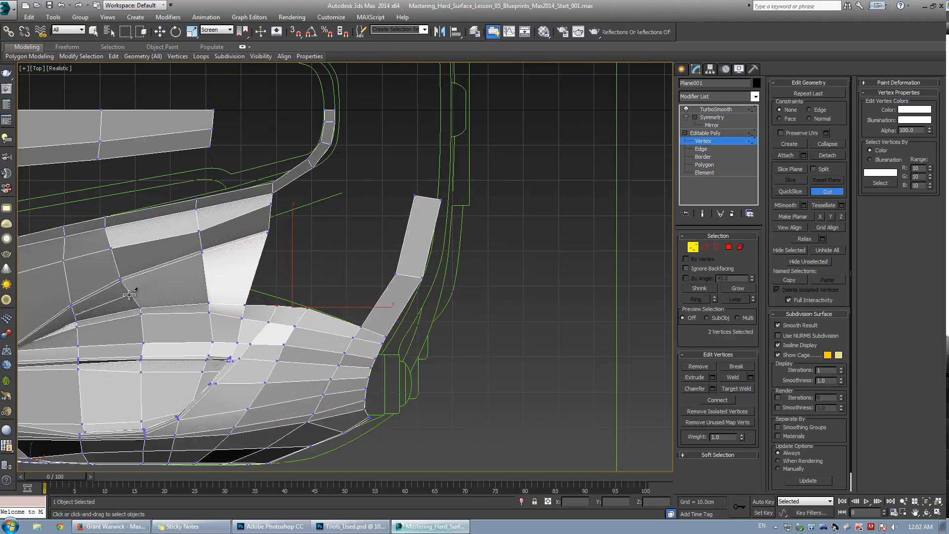
pyautogui.click(203, 276)
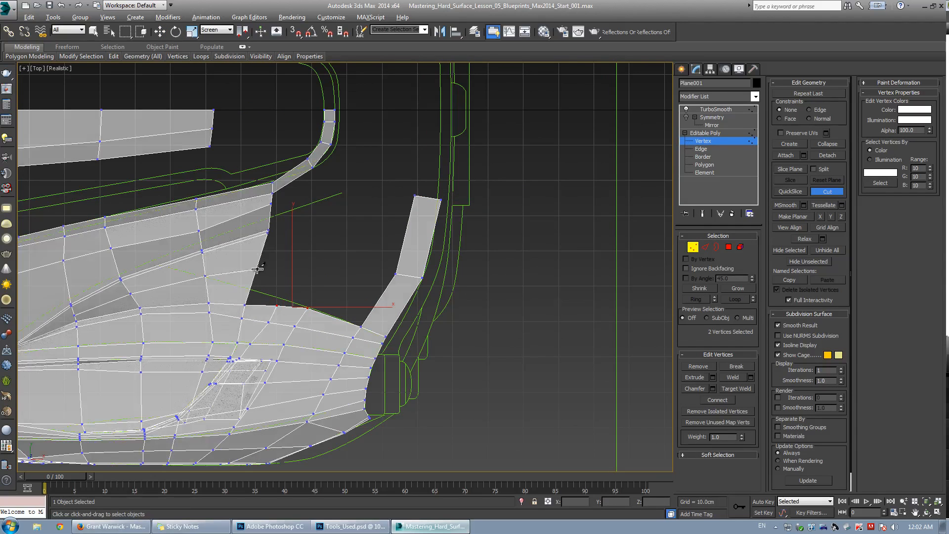
# Move the new cut vertex along the fender's upper panel toward the blueprint line.
pyautogui.press('w')
pyautogui.moveTo(189, 265); pyautogui.dragTo(310, 280)
pyautogui.press('p')
pyautogui.keyDown('alt'); pyautogui.moveTo(312, 282); pyautogui.dragTo(406, 203, button='middle'); pyautogui.keyUp('alt')
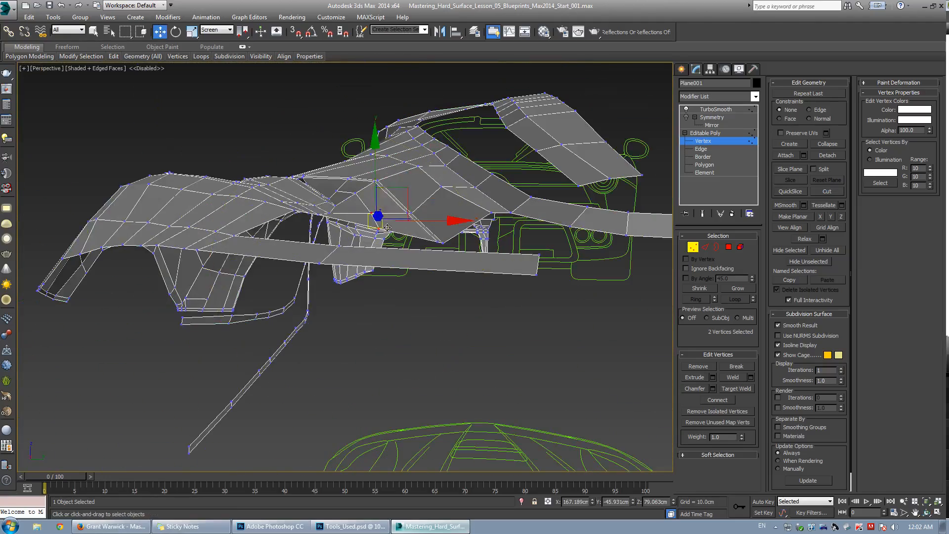
pyautogui.hotkey('ctrl', 'q')
pyautogui.moveTo(402, 190); pyautogui.dragTo(404, 197)
pyautogui.hotkey('ctrl', 'q')
pyautogui.keyDown('alt'); pyautogui.moveTo(404, 197); pyautogui.dragTo(382, 297, button='middle'); pyautogui.keyUp('alt')
# Delete a stray vertex on the fender's upper panel.
pyautogui.click(431, 225)
pyautogui.press('Delete')
pyautogui.scroll(-5, 418, 216)
pyautogui.scroll(3, 388, 304)
pyautogui.scroll(2, 354, 278)
pyautogui.hotkey('ctrl', 'q')
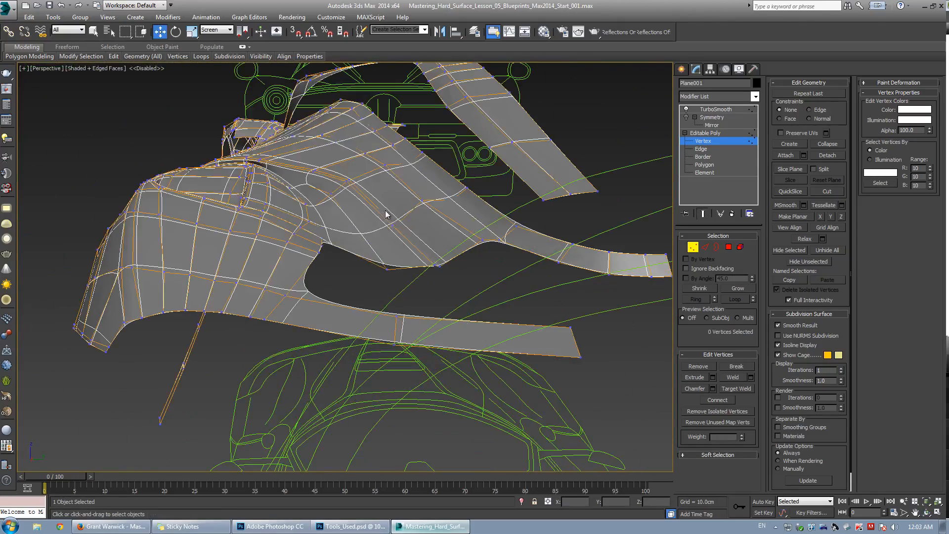
# Nudge the two selected vertices at the fender's rear edge slightly with Move.
pyautogui.hotkey('ctrl', 'q')
pyautogui.moveTo(388, 216); pyautogui.dragTo(403, 234)
pyautogui.keyDown('alt'); pyautogui.moveTo(403, 235); pyautogui.dragTo(447, 217, button='middle'); pyautogui.keyUp('alt')
pyautogui.press('w')
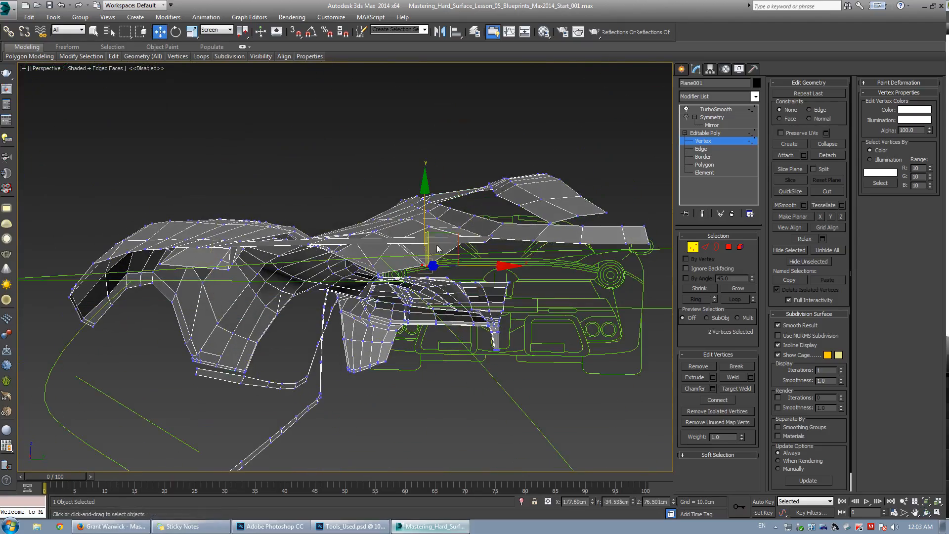
pyautogui.moveTo(443, 212); pyautogui.dragTo(443, 210)
pyautogui.hotkey('ctrl', 'q')
pyautogui.moveTo(444, 210)
pyautogui.keyDown('alt'); pyautogui.mouseDown(button='middle')
pyautogui.moveTo(328, 251)
pyautogui.moveTo(328, 269)
pyautogui.moveTo(351, 306)
pyautogui.moveTo(362, 274)
pyautogui.moveTo(395, 297)
pyautogui.moveTo(366, 290)
pyautogui.moveTo(426, 241)
pyautogui.mouseUp(button='middle'); pyautogui.keyUp('alt')
pyautogui.press('F4')
pyautogui.scroll(-3, 344, 289)
pyautogui.scroll(3, 363, 273)
# Select vertices along the vent's upper edge in wireframe and raise the rear corner vertex slightly.
pyautogui.hotkey('ctrl', 'q')
pyautogui.press('F3')
pyautogui.click(348, 286)
pyautogui.press('F3')
pyautogui.click(402, 294)
pyautogui.press('F3')
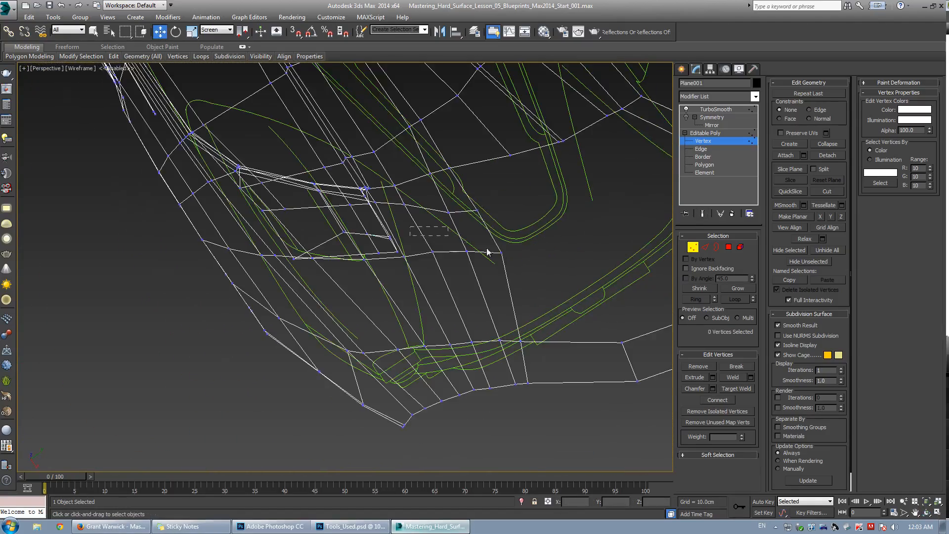
pyautogui.moveTo(487, 252); pyautogui.dragTo(520, 271)
pyautogui.press('F3')
pyautogui.press('F4')
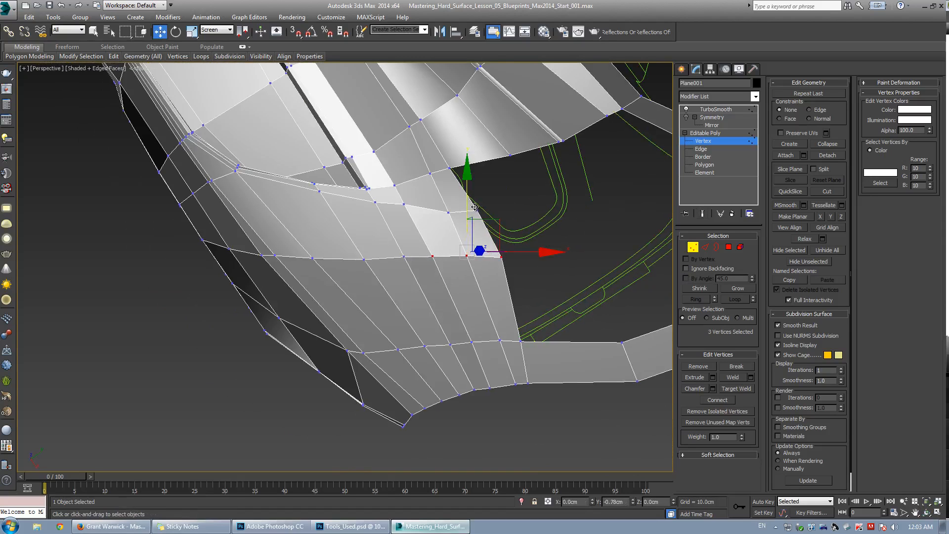
pyautogui.scroll(3, 384, 267)
pyautogui.click(418, 266)
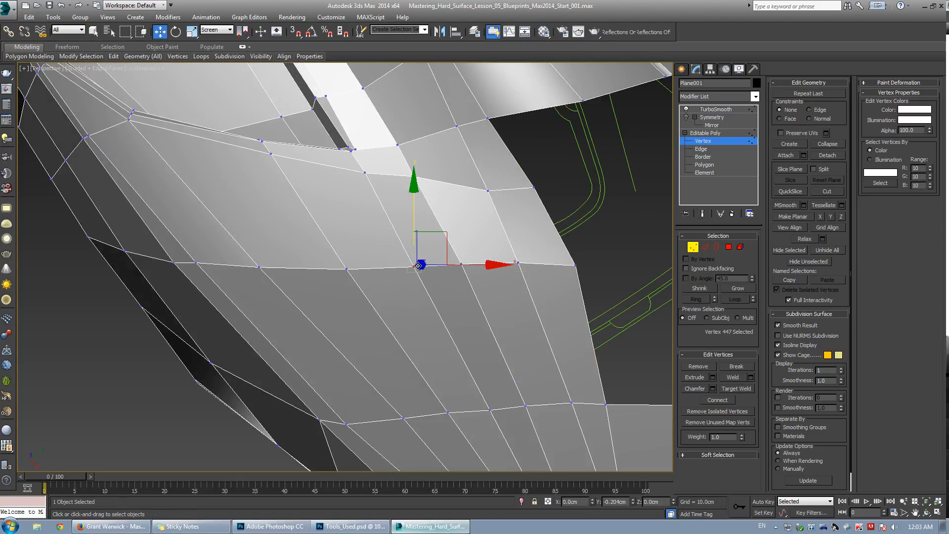
pyautogui.click(460, 265)
pyautogui.click(532, 251)
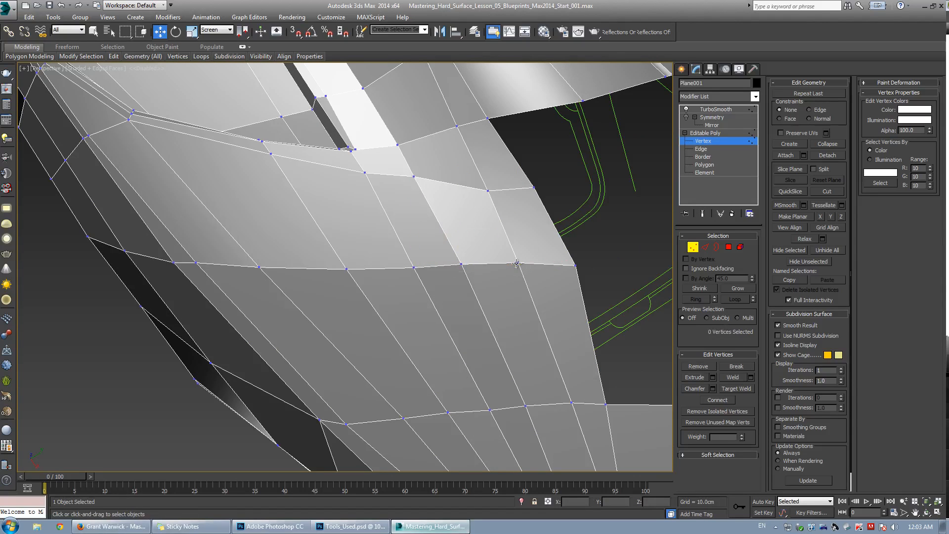
pyautogui.moveTo(576, 268); pyautogui.dragTo(576, 258)
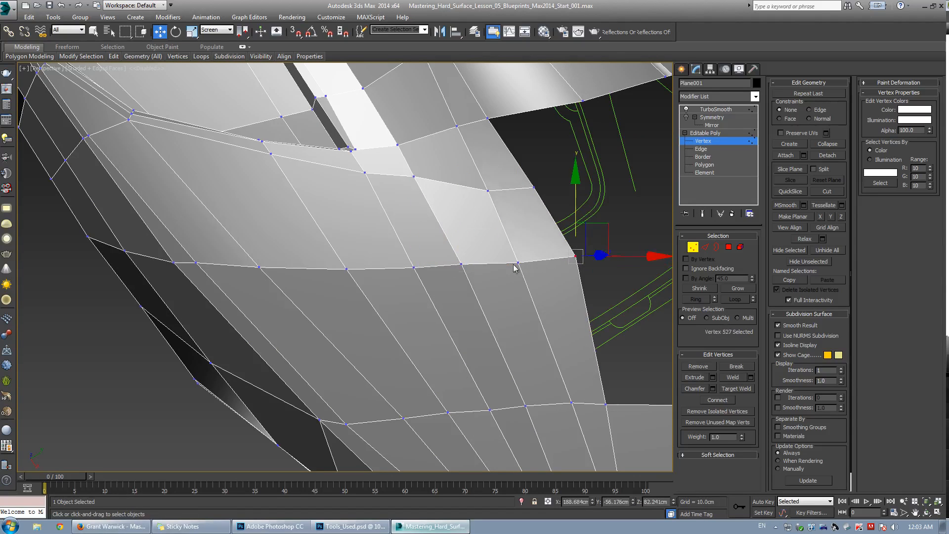
# Reposition a vertex on the vent's upper edge along the fender surface.
pyautogui.click(461, 264)
pyautogui.keyDown('alt'); pyautogui.moveTo(460, 264); pyautogui.dragTo(377, 301, button='middle'); pyautogui.keyUp('alt')
pyautogui.press('F4')
pyautogui.hotkey('ctrl', 'q')
# Select a vertex above the vent and move it upward toward the panel line.
pyautogui.hotkey('ctrl', 'q')
pyautogui.scroll(5, 382, 252)
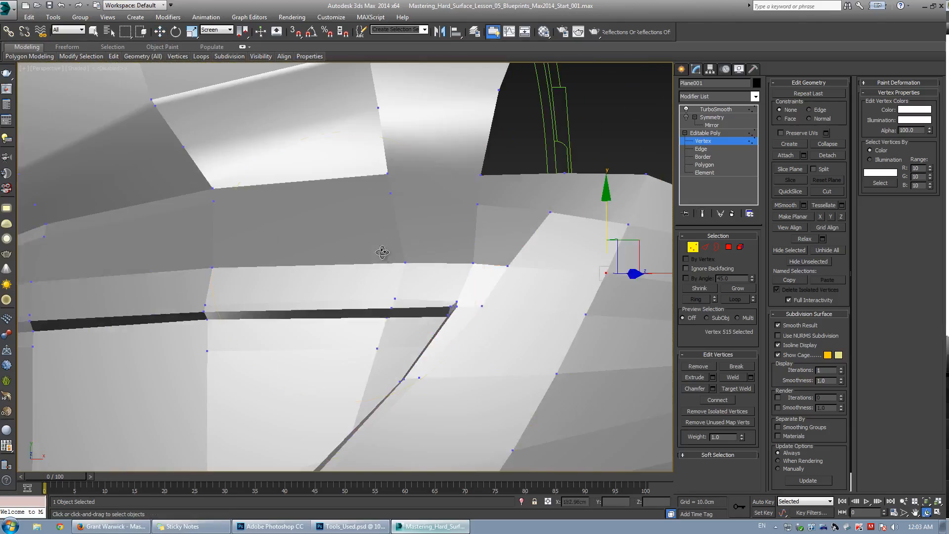
pyautogui.press('w')
pyautogui.click(405, 263)
pyautogui.hotkey('ctrl', 'q')
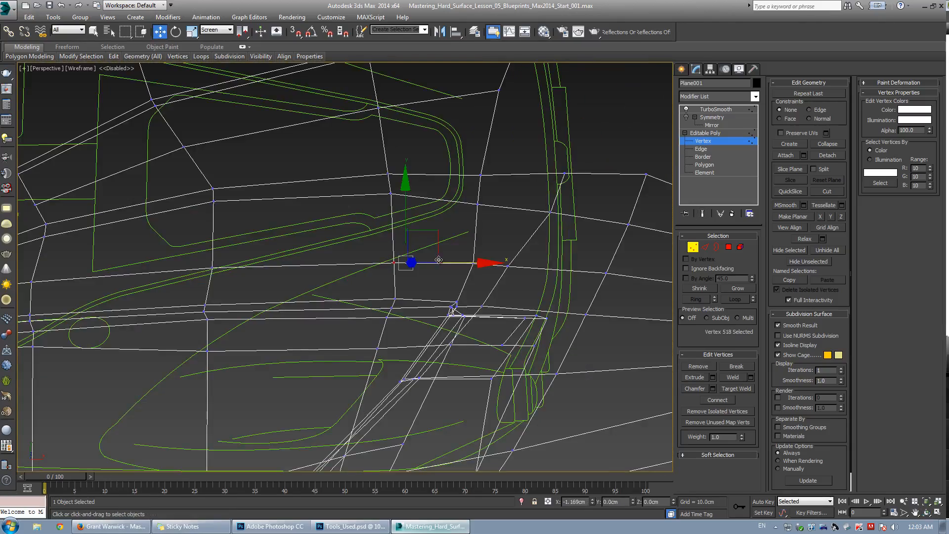
pyautogui.moveTo(402, 282)
pyautogui.keyDown('alt'); pyautogui.mouseDown(button='middle')
pyautogui.moveTo(427, 257)
pyautogui.moveTo(435, 262)
pyautogui.moveTo(388, 280)
pyautogui.moveTo(391, 257)
pyautogui.moveTo(393, 265)
pyautogui.moveTo(421, 242)
pyautogui.mouseUp(button='middle'); pyautogui.keyUp('alt')
pyautogui.hotkey('ctrl', 'q')
# Target weld the vertex above the vent onto its neighbouring vertex.
pyautogui.hotkey('ctrl', 'w')
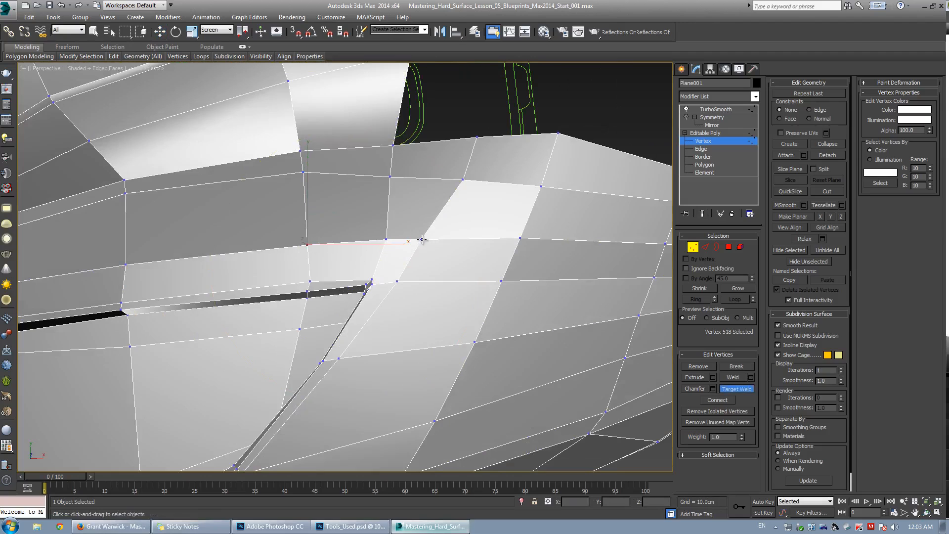
pyautogui.click(387, 240)
pyautogui.press('w')
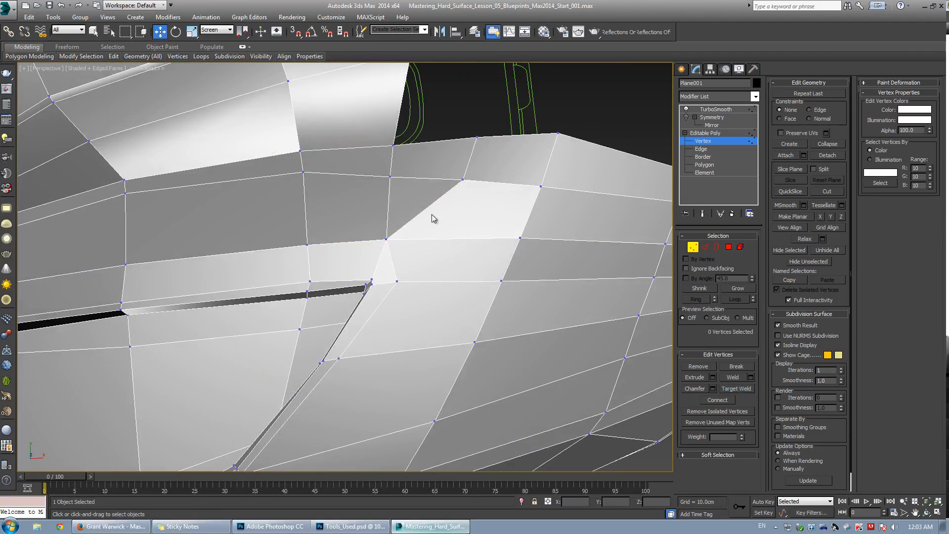
# Target weld a vertex on the panel's upper edge onto the adjacent vertex.
pyautogui.hotkey('ctrl', 'w')
pyautogui.click(463, 179)
pyautogui.click(475, 138)
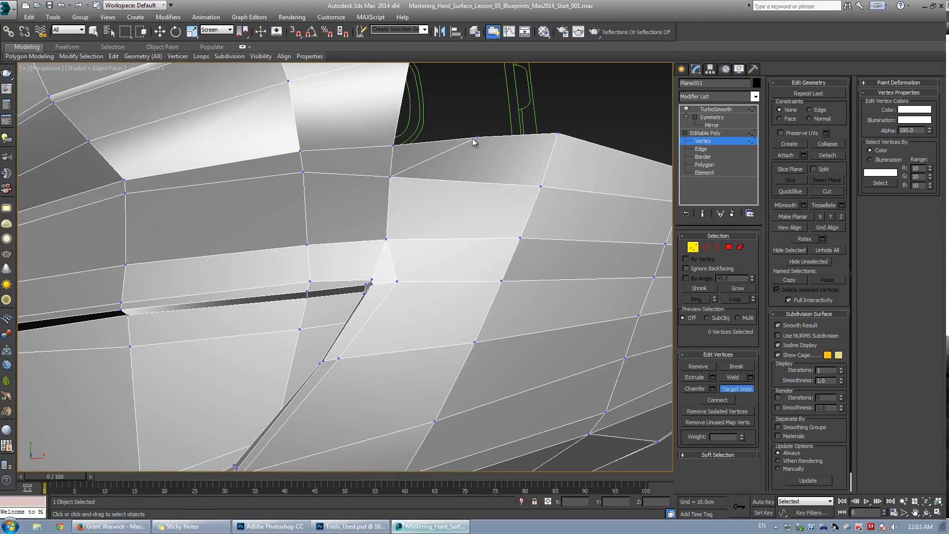
pyautogui.click(395, 146)
pyautogui.press('w')
pyautogui.hotkey('ctrl', 'q')
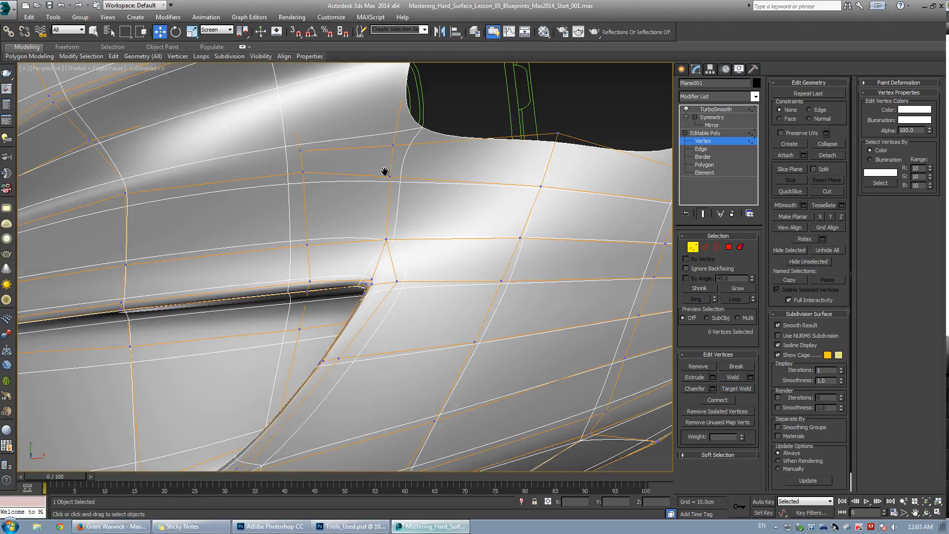
# Move a vertex above the vent slightly sideways in the shaded cage view.
pyautogui.moveTo(384, 171); pyautogui.dragTo(406, 179, button='middle')
pyautogui.scroll(-3, 405, 183)
pyautogui.press('F4')
pyautogui.moveTo(402, 211); pyautogui.dragTo(413, 230)
pyautogui.moveTo(413, 230)
pyautogui.keyDown('alt'); pyautogui.mouseDown(button='middle')
pyautogui.moveTo(420, 242)
pyautogui.moveTo(426, 236)
pyautogui.mouseUp(button='middle'); pyautogui.keyUp('alt')
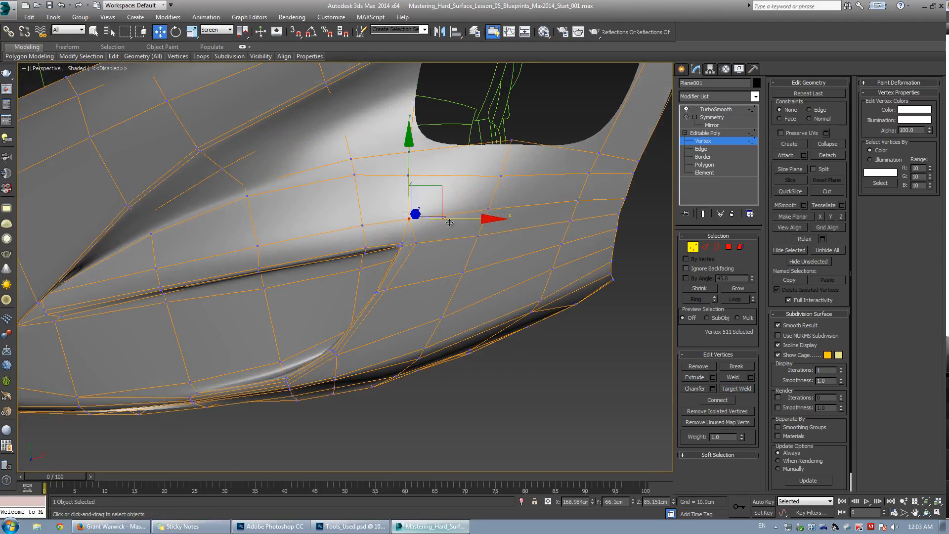
pyautogui.moveTo(453, 222); pyautogui.dragTo(462, 223)
pyautogui.scroll(-3, 435, 231)
# Box-select vertices at the panel's upper edge above the vent and adjust their position.
pyautogui.keyDown('alt'); pyautogui.moveTo(391, 233); pyautogui.dragTo(411, 201, button='middle'); pyautogui.keyUp('alt')
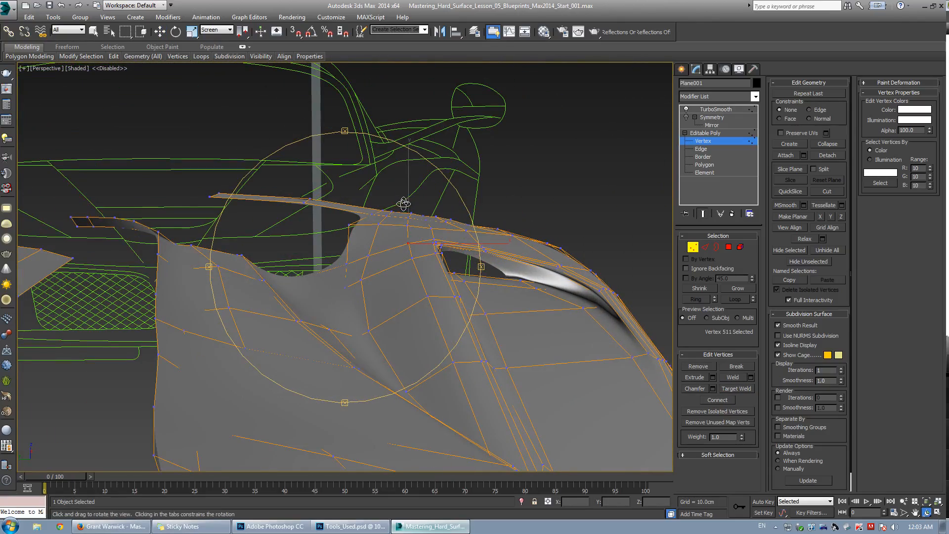
pyautogui.keyDown('alt'); pyautogui.moveTo(395, 249); pyautogui.dragTo(374, 235, button='middle'); pyautogui.keyUp('alt')
pyautogui.scroll(3, 370, 225)
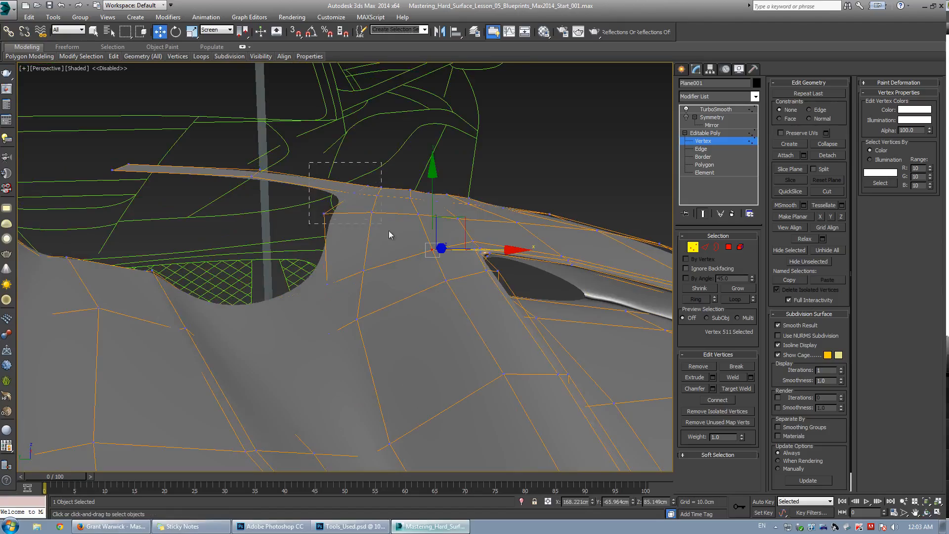
pyautogui.moveTo(389, 230); pyautogui.dragTo(390, 233)
pyautogui.keyDown('alt'); pyautogui.moveTo(390, 232); pyautogui.dragTo(374, 213, button='middle'); pyautogui.keyUp('alt')
pyautogui.hotkey('shift', 'e')
pyautogui.hotkey('shift', 'x')
pyautogui.moveTo(366, 155); pyautogui.dragTo(369, 164)
pyautogui.hotkey('shift', 'x')
pyautogui.hotkey('shift', 'e')
pyautogui.keyDown('alt'); pyautogui.moveTo(370, 186); pyautogui.dragTo(213, 187, button='middle'); pyautogui.keyUp('alt')
# Select a vertex at the fender's top edge and slide it along the panel.
pyautogui.keyDown('alt'); pyautogui.moveTo(387, 174); pyautogui.dragTo(406, 181, button='middle'); pyautogui.keyUp('alt')
pyautogui.click(425, 167)
pyautogui.click(410, 173)
pyautogui.hotkey('shift', 'e')
pyautogui.press('F4')
pyautogui.moveTo(400, 192)
pyautogui.mouseDown()
pyautogui.moveTo(414, 169)
pyautogui.moveTo(414, 191)
pyautogui.mouseUp()
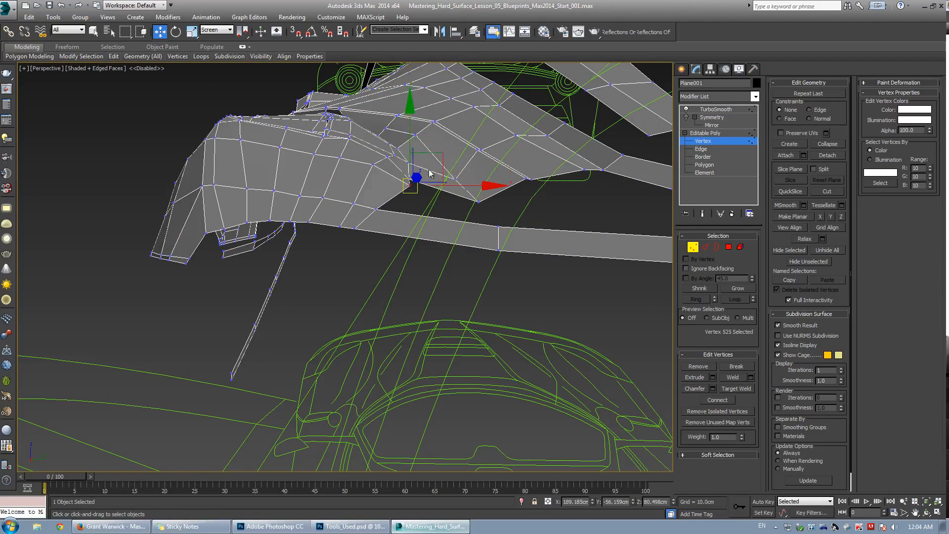
# Move a vertex on the fender's upper panel toward the blueprint line.
pyautogui.moveTo(425, 154); pyautogui.dragTo(423, 157)
pyautogui.keyDown('alt'); pyautogui.moveTo(423, 157); pyautogui.dragTo(391, 163, button='middle'); pyautogui.keyUp('alt')
pyautogui.click(378, 165)
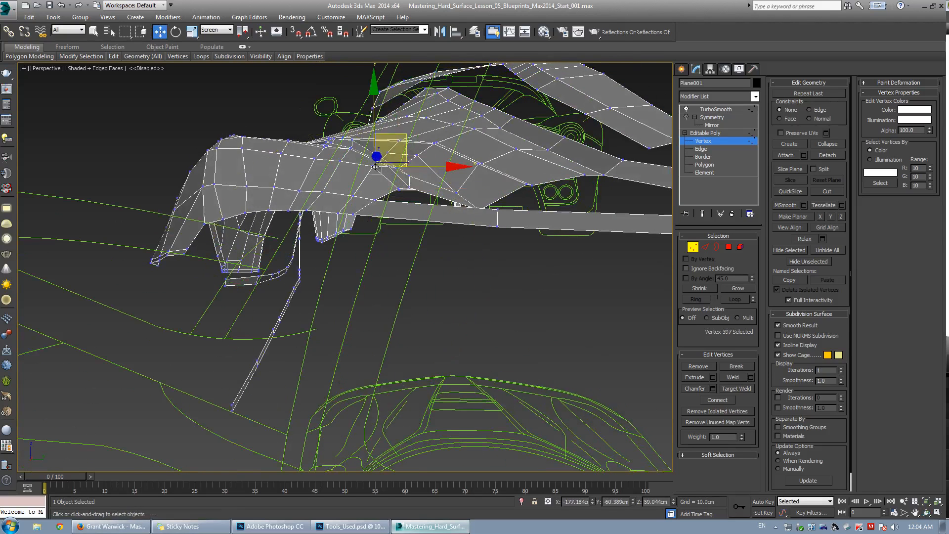
pyautogui.click(374, 157)
pyautogui.click(374, 164)
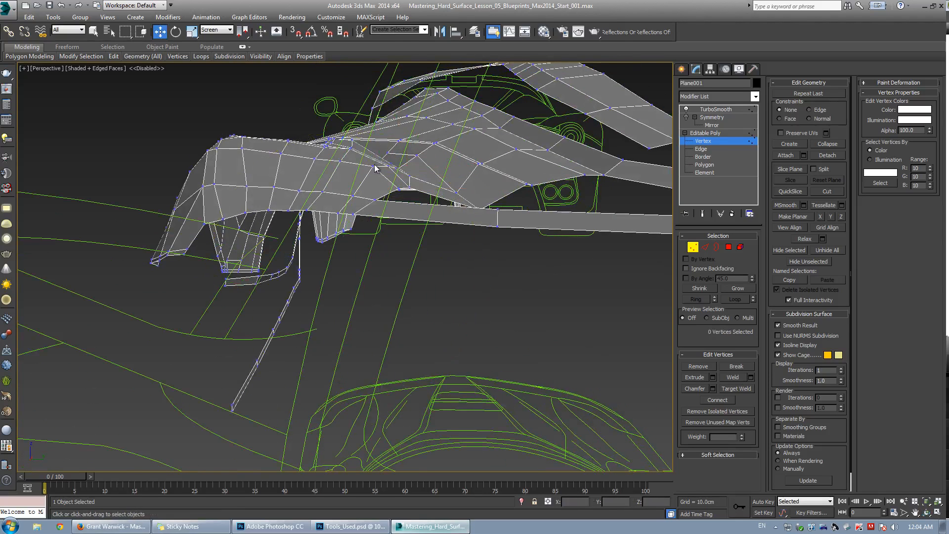
pyautogui.click(376, 157)
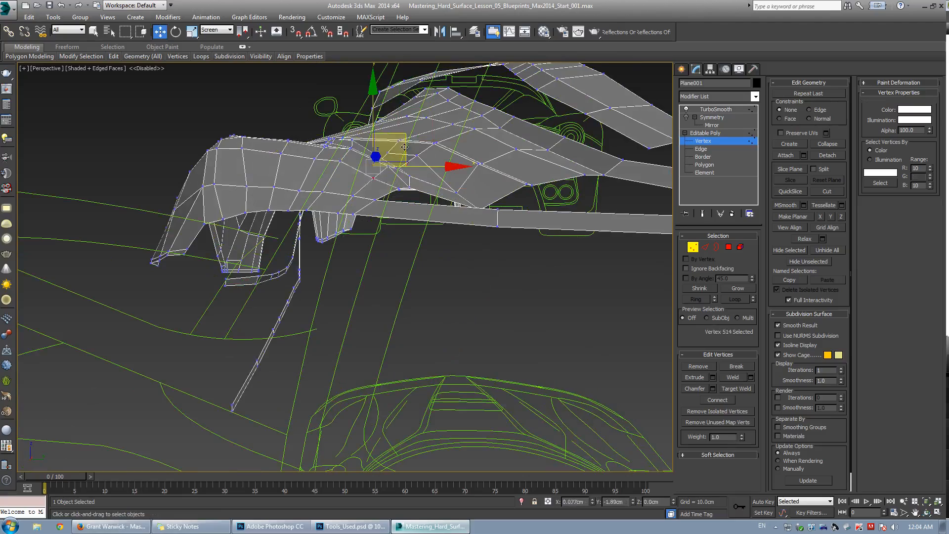
# Inspect vertices along the fender's upper panel crease one by one.
pyautogui.scroll(3, 376, 158)
pyautogui.keyDown('alt'); pyautogui.moveTo(376, 158); pyautogui.dragTo(390, 207, button='middle'); pyautogui.keyUp('alt')
pyautogui.click(388, 198)
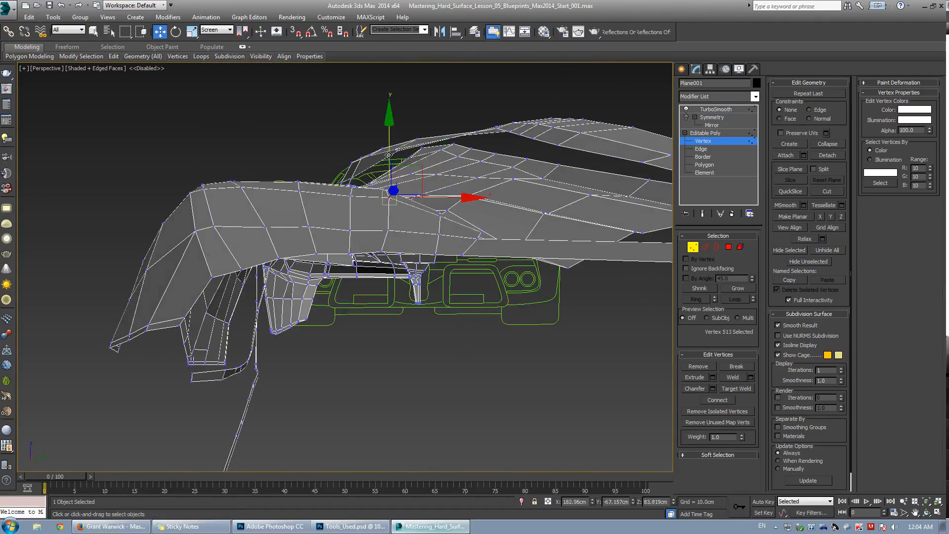
pyautogui.click(350, 227)
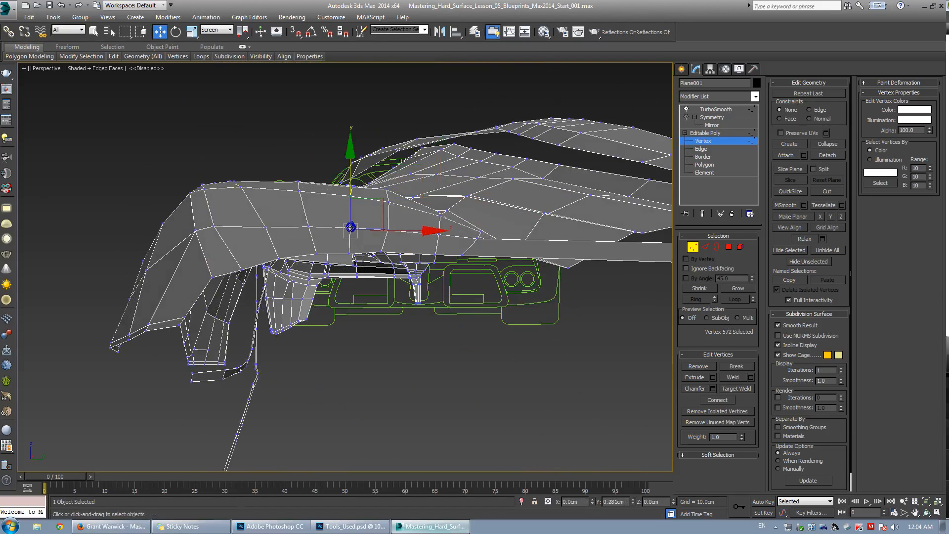
pyautogui.click(405, 206)
pyautogui.click(386, 228)
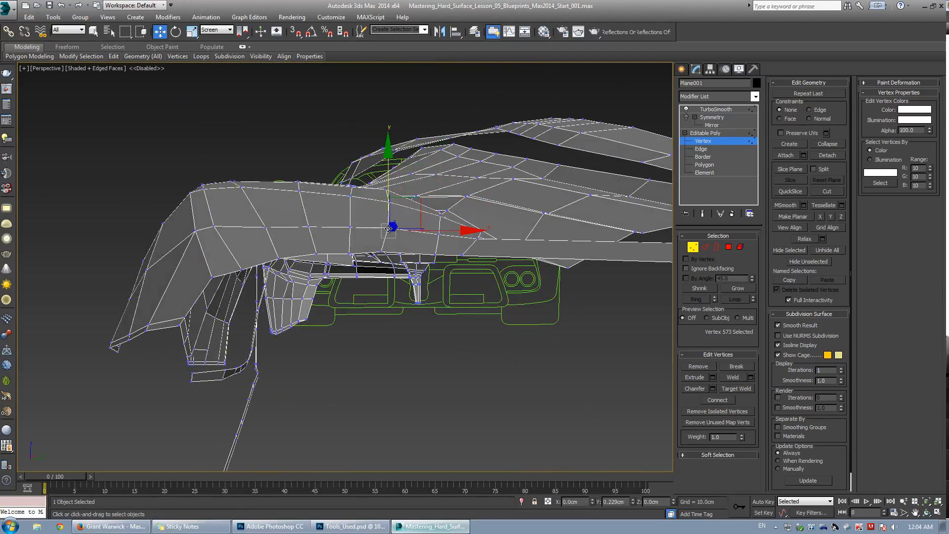
pyautogui.click(430, 244)
pyautogui.click(439, 234)
pyautogui.scroll(3, 439, 235)
pyautogui.keyDown('alt'); pyautogui.moveTo(439, 234); pyautogui.dragTo(358, 245, button='middle'); pyautogui.keyUp('alt')
pyautogui.press('F4')
pyautogui.press('w')
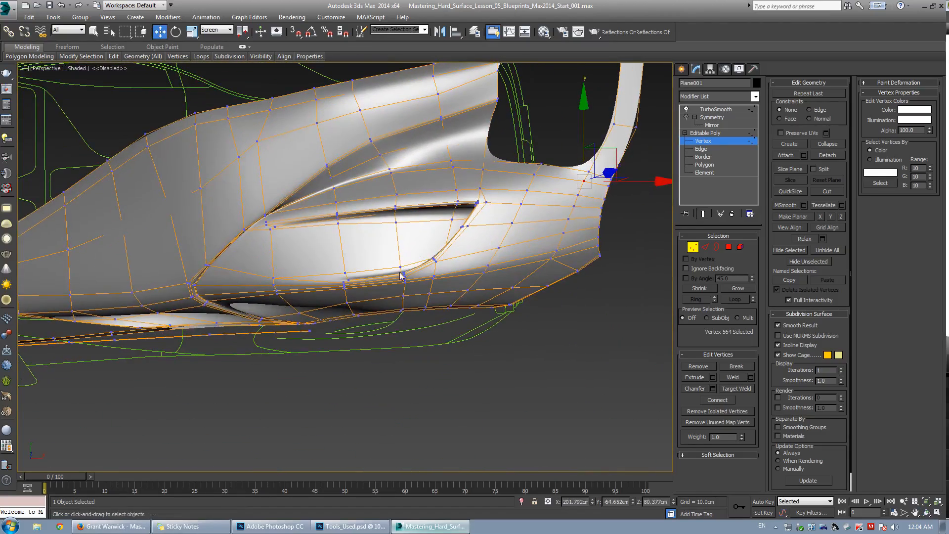
# Exit vertex editing and inspect the smoothed vent opening up close.
pyautogui.click(707, 144)
pyautogui.click(598, 318)
pyautogui.scroll(-3, 503, 275)
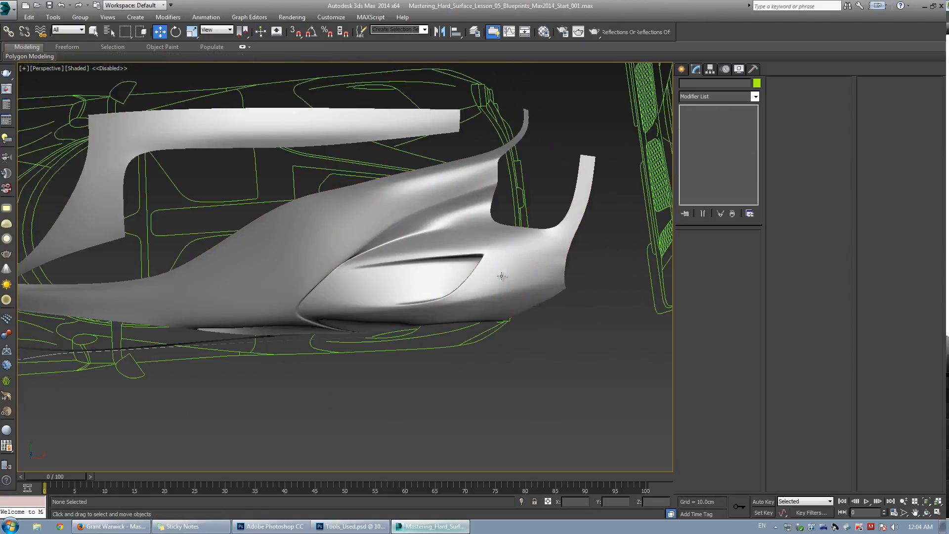
pyautogui.moveTo(454, 272)
pyautogui.keyDown('alt'); pyautogui.mouseDown(button='middle')
pyautogui.moveTo(417, 288)
pyautogui.moveTo(446, 278)
pyautogui.moveTo(466, 307)
pyautogui.moveTo(424, 272)
pyautogui.mouseUp(button='middle'); pyautogui.keyUp('alt')
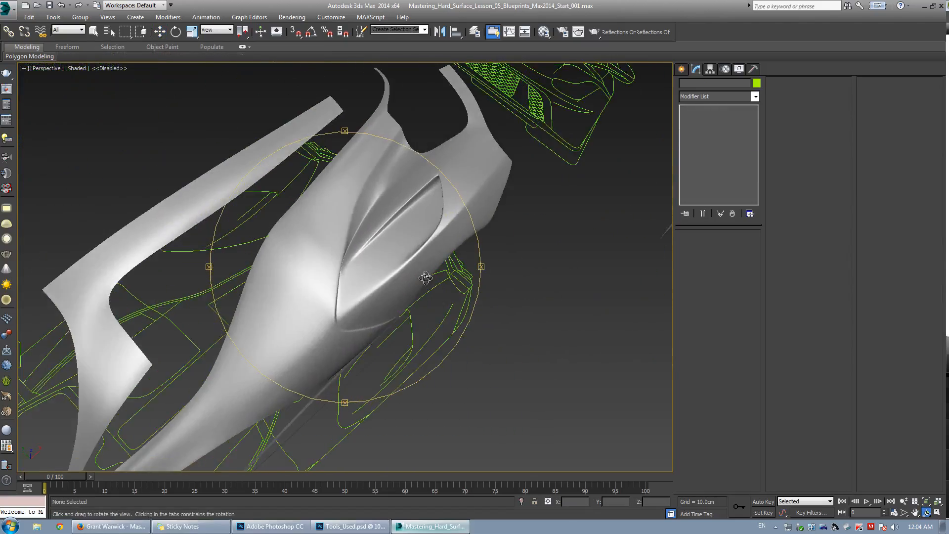
pyautogui.scroll(5, 387, 237)
pyautogui.press('F4')
pyautogui.press('F4')
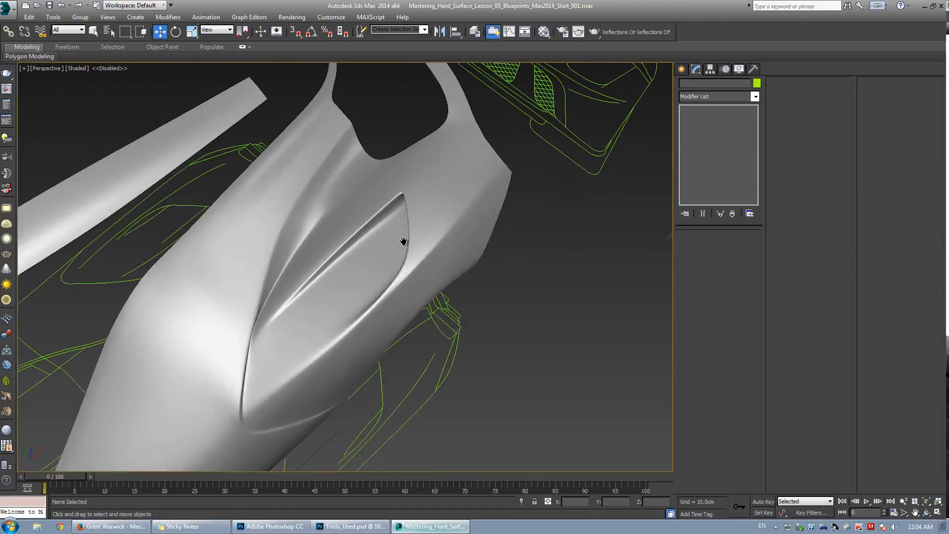
pyautogui.scroll(-3, 403, 241)
pyautogui.keyDown('alt'); pyautogui.moveTo(402, 241); pyautogui.dragTo(371, 227, button='middle'); pyautogui.keyUp('alt')
pyautogui.moveTo(374, 271)
pyautogui.keyDown('alt'); pyautogui.mouseDown(button='middle')
pyautogui.moveTo(359, 265)
pyautogui.moveTo(318, 291)
pyautogui.moveTo(396, 263)
pyautogui.moveTo(357, 257)
pyautogui.mouseUp(button='middle'); pyautogui.keyUp('alt')
pyautogui.scroll(5, 346, 275)
pyautogui.press('F4')
pyautogui.scroll(-5, 337, 283)
pyautogui.press('F4')
pyautogui.scroll(-2, 349, 256)
pyautogui.press('F4')
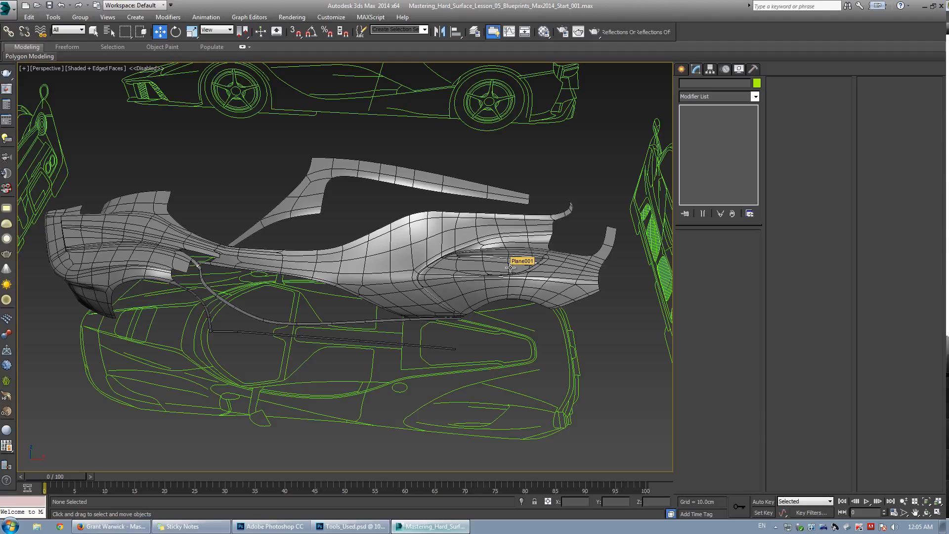
# Orbit around the whole fender panel to review its smoothed shape against the blueprints.
pyautogui.moveTo(484, 289)
pyautogui.mouseDown(button='middle')
pyautogui.moveTo(390, 287)
pyautogui.moveTo(398, 310)
pyautogui.moveTo(401, 252)
pyautogui.moveTo(396, 269)
pyautogui.moveTo(299, 244)
pyautogui.moveTo(309, 272)
pyautogui.moveTo(278, 239)
pyautogui.moveTo(256, 267)
pyautogui.moveTo(375, 333)
pyautogui.moveTo(388, 331)
pyautogui.moveTo(399, 287)
pyautogui.moveTo(441, 274)
pyautogui.moveTo(382, 272)
pyautogui.moveTo(403, 257)
pyautogui.moveTo(354, 254)
pyautogui.mouseUp(button='middle')
pyautogui.scroll(5, 391, 286)
pyautogui.press('F4')
pyautogui.press('F4')
pyautogui.press('F4')
pyautogui.scroll(4, 301, 245)
pyautogui.press('F4')
pyautogui.press('F4')
pyautogui.scroll(-2, 435, 241)
pyautogui.press('w')
pyautogui.press('F4')
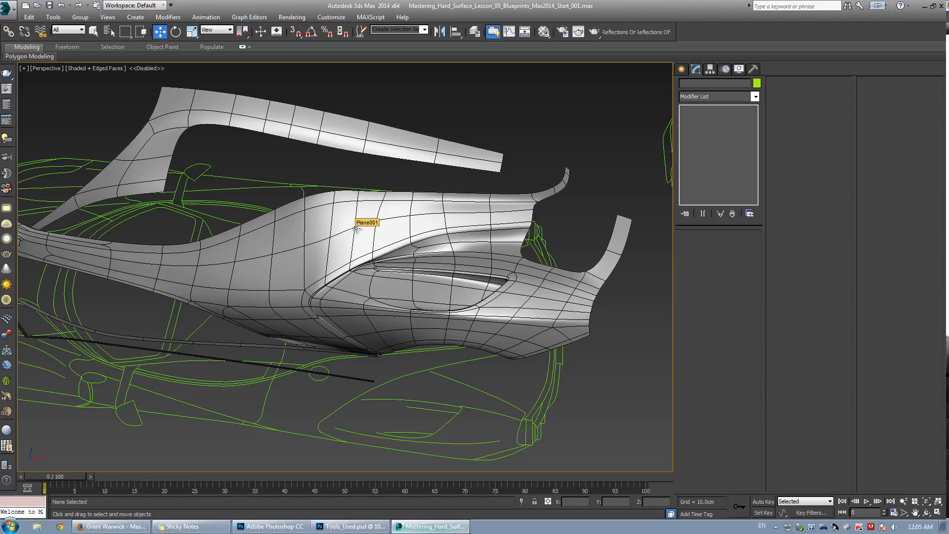
pyautogui.moveTo(509, 280); pyautogui.dragTo(352, 262, button='middle')
pyautogui.scroll(6, 352, 262)
pyautogui.keyDown('alt'); pyautogui.moveTo(352, 262); pyautogui.dragTo(461, 261, button='middle'); pyautogui.keyUp('alt')
pyautogui.scroll(3, 445, 249)
pyautogui.press('F4')
pyautogui.press('F4')
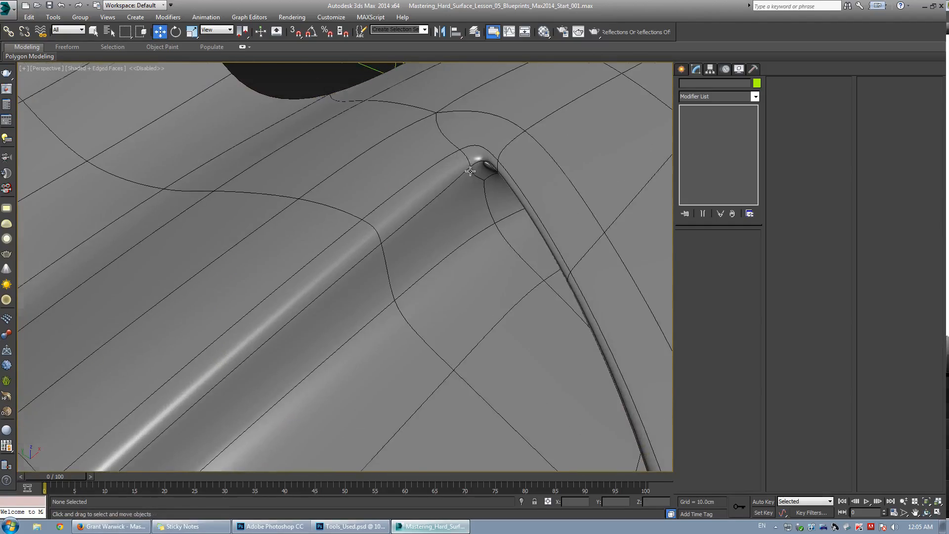
pyautogui.scroll(-8, 470, 171)
pyautogui.press('F4')
pyautogui.keyDown('alt'); pyautogui.moveTo(407, 208); pyautogui.dragTo(346, 315, button='middle'); pyautogui.keyUp('alt')
pyautogui.scroll(3, 346, 315)
pyautogui.press('F4')
pyautogui.moveTo(198, 354); pyautogui.dragTo(340, 306, button='middle')
pyautogui.scroll(-4, 251, 289)
pyautogui.moveTo(251, 288); pyautogui.dragTo(326, 288, button='middle')
pyautogui.press('w')
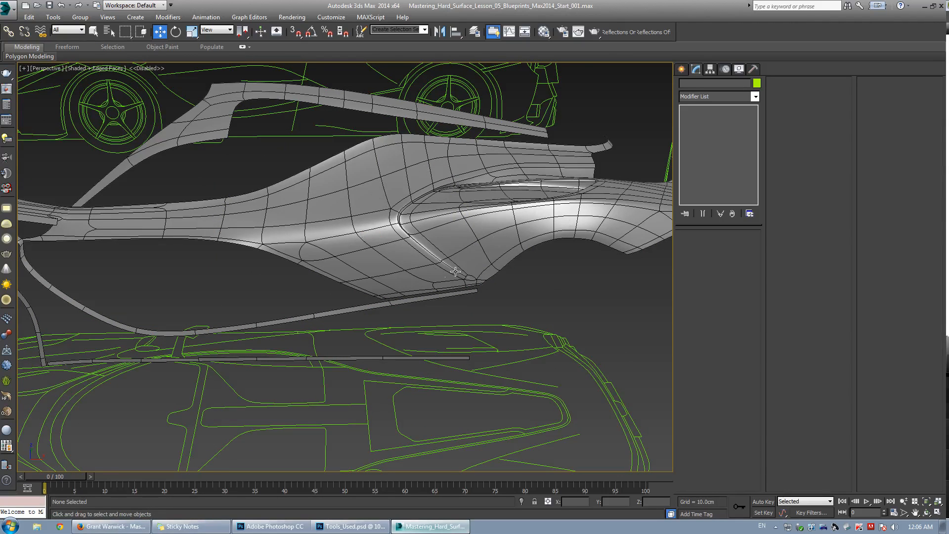
pyautogui.scroll(6, 455, 272)
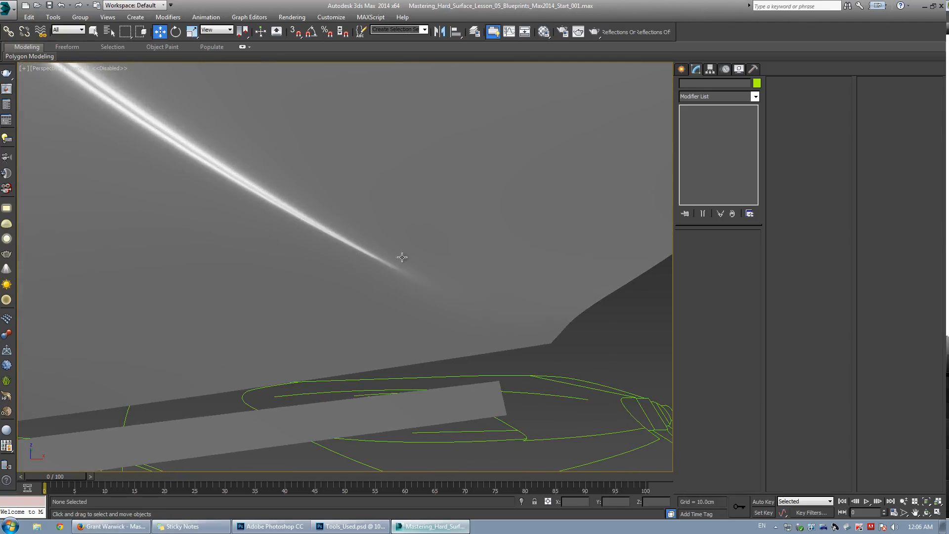
# Select the fender object and examine the smoothed crease running into the vent's lower corner.
pyautogui.click(432, 262)
pyautogui.press('F4')
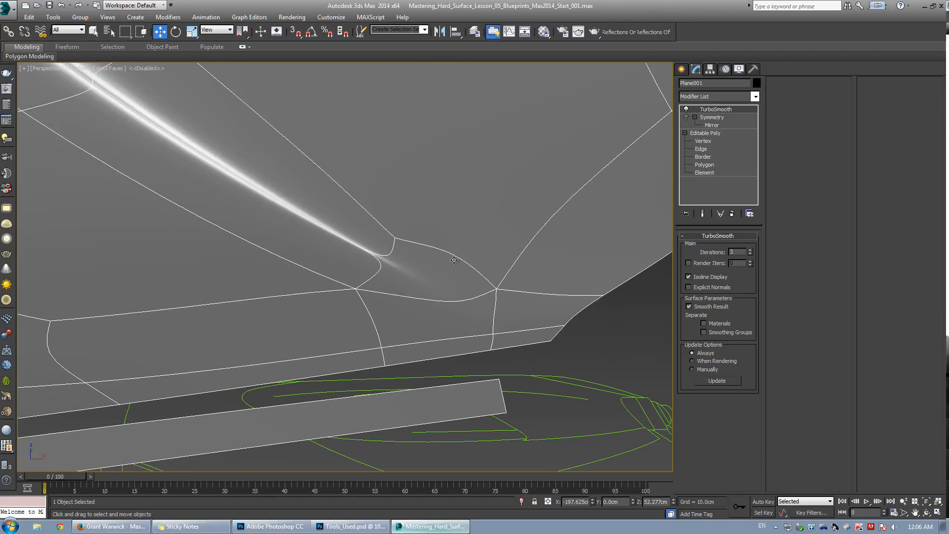
pyautogui.scroll(-3, 441, 261)
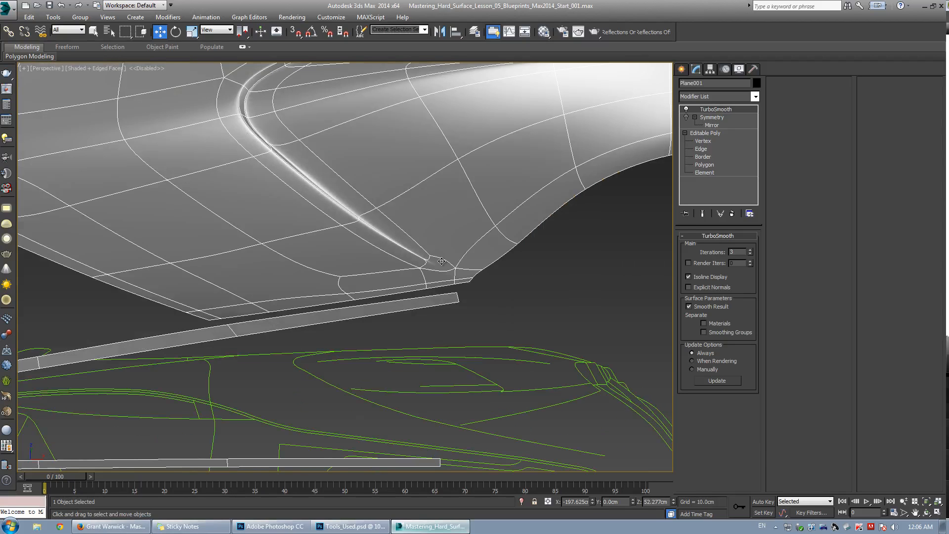
pyautogui.press('F4')
pyautogui.scroll(1, 447, 252)
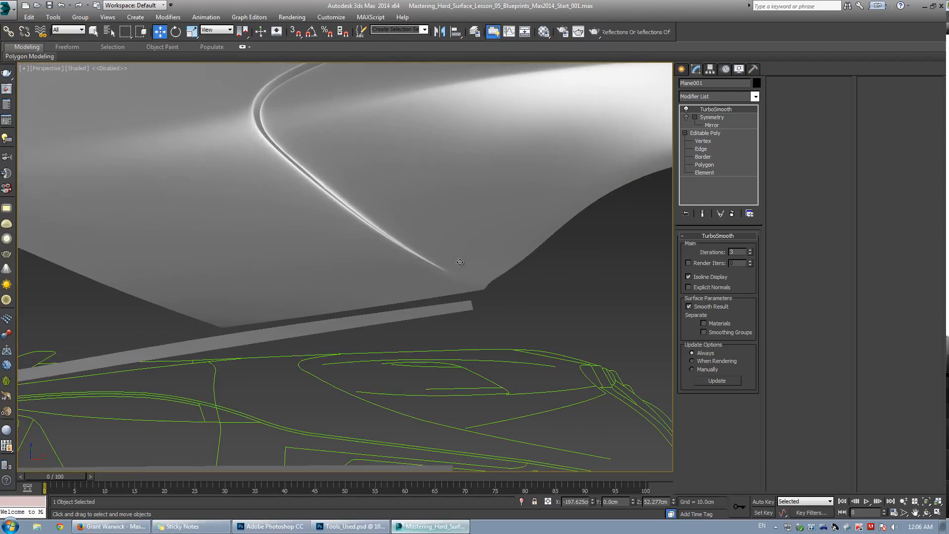
pyautogui.scroll(-3, 445, 235)
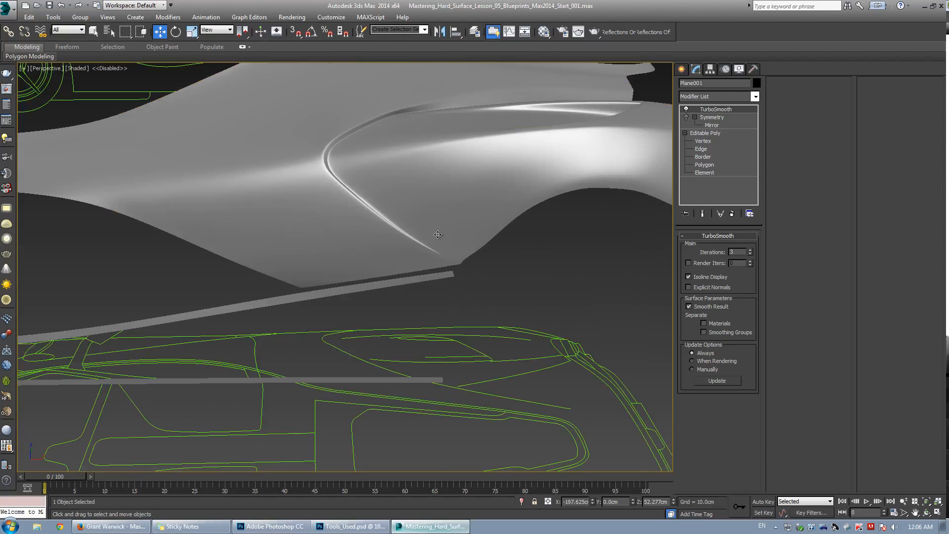
pyautogui.scroll(3, 437, 234)
pyautogui.moveTo(393, 244)
pyautogui.keyDown('alt'); pyautogui.mouseDown(button='middle')
pyautogui.moveTo(277, 228)
pyautogui.moveTo(382, 257)
pyautogui.moveTo(365, 237)
pyautogui.mouseUp(button='middle'); pyautogui.keyUp('alt')
pyautogui.press('w')
pyautogui.scroll(-5, 312, 222)
pyautogui.scroll(-3, 339, 244)
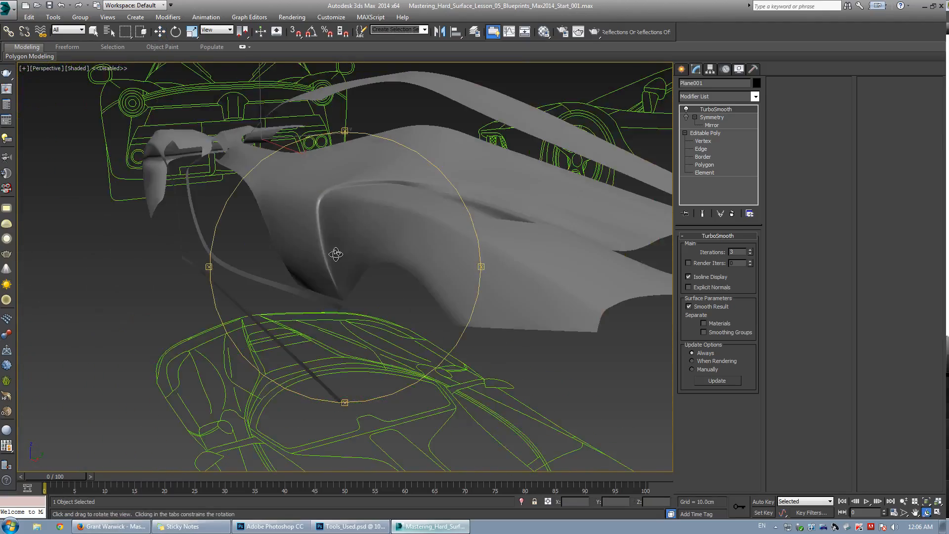
pyautogui.scroll(3, 342, 252)
pyautogui.press('F4')
pyautogui.press('w')
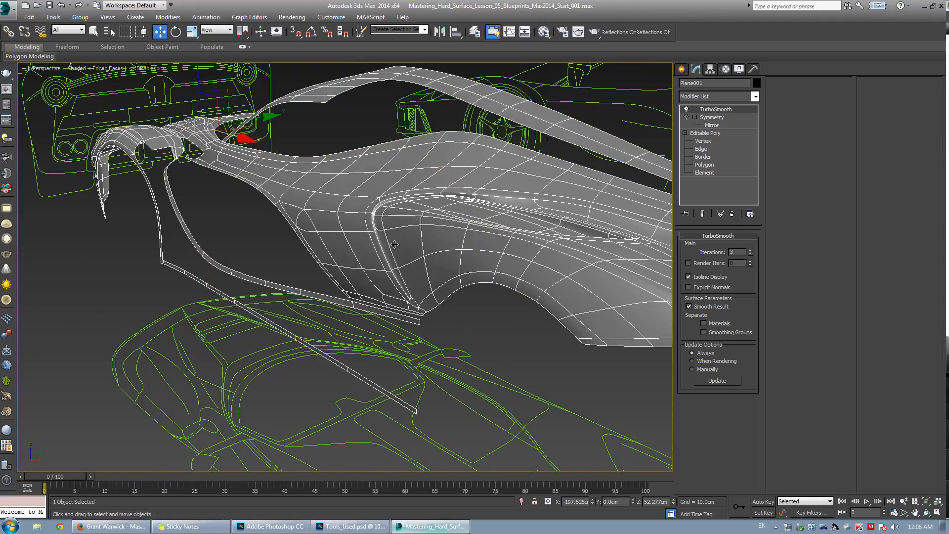
pyautogui.keyDown('alt'); pyautogui.moveTo(416, 285); pyautogui.dragTo(423, 269, button='middle'); pyautogui.keyUp('alt')
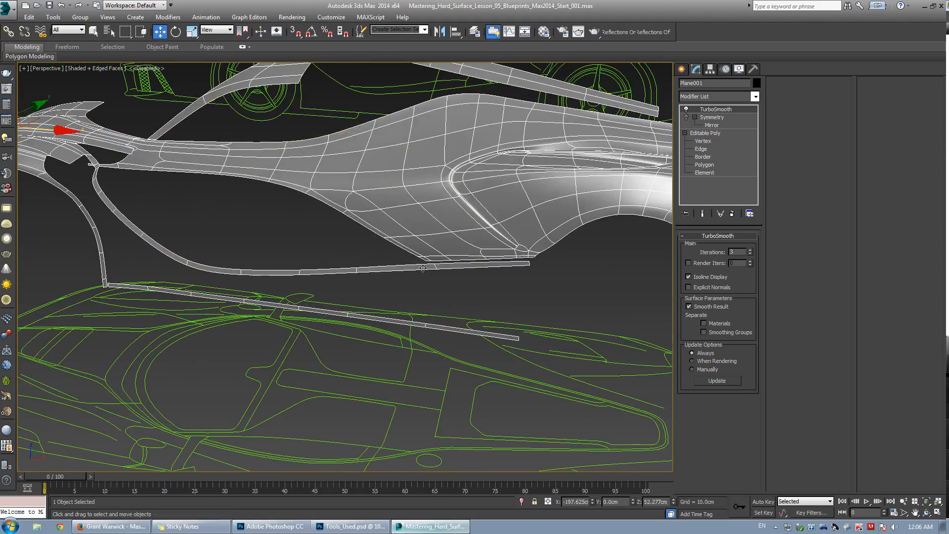
pyautogui.click(587, 271)
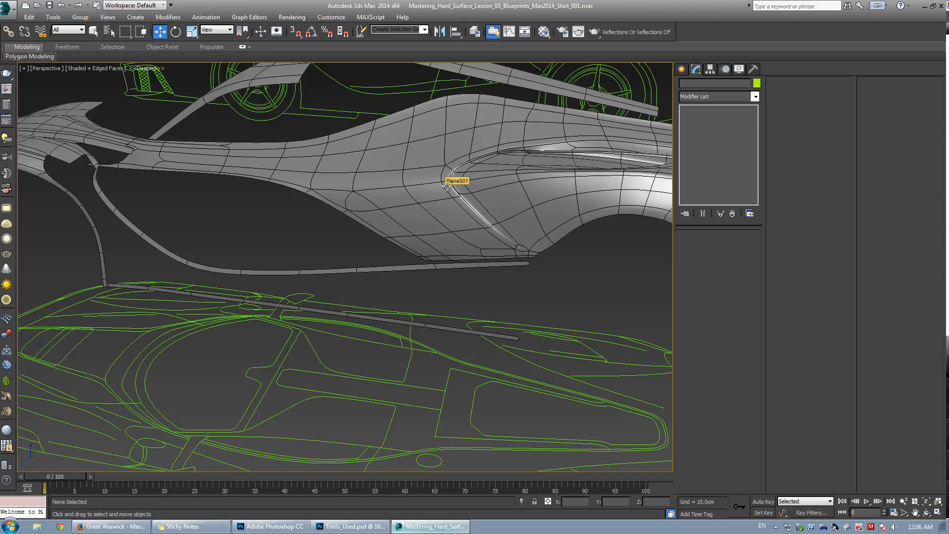
pyautogui.moveTo(536, 173); pyautogui.dragTo(395, 247, button='middle')
pyautogui.scroll(-5, 482, 182)
pyautogui.moveTo(453, 209); pyautogui.dragTo(405, 229, button='middle')
pyautogui.scroll(3, 405, 229)
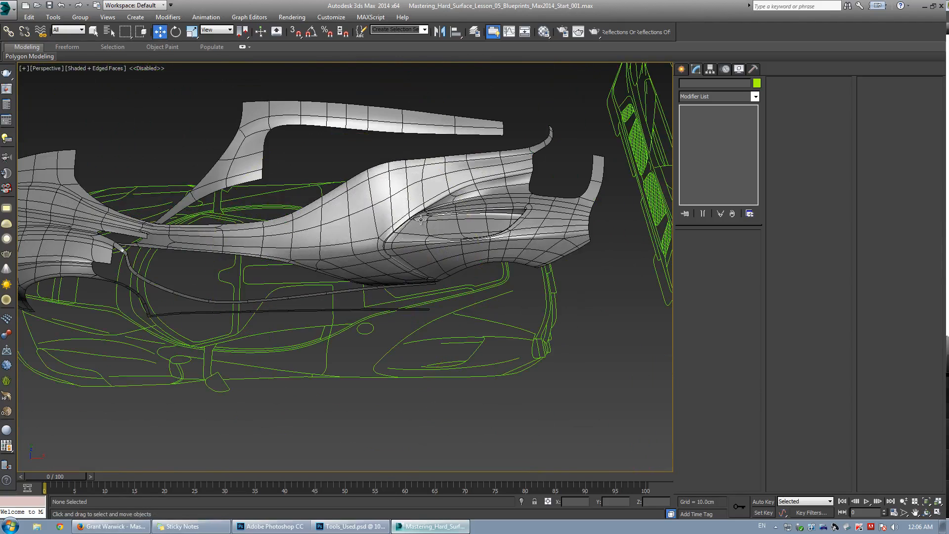